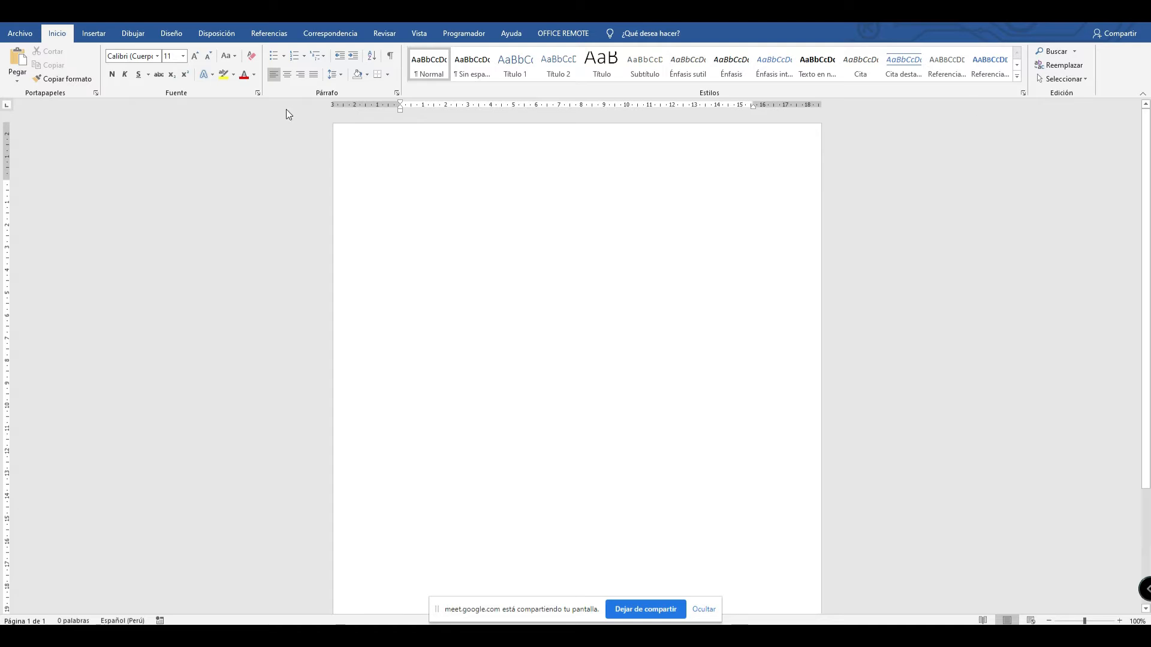
pyautogui.click(20, 33)
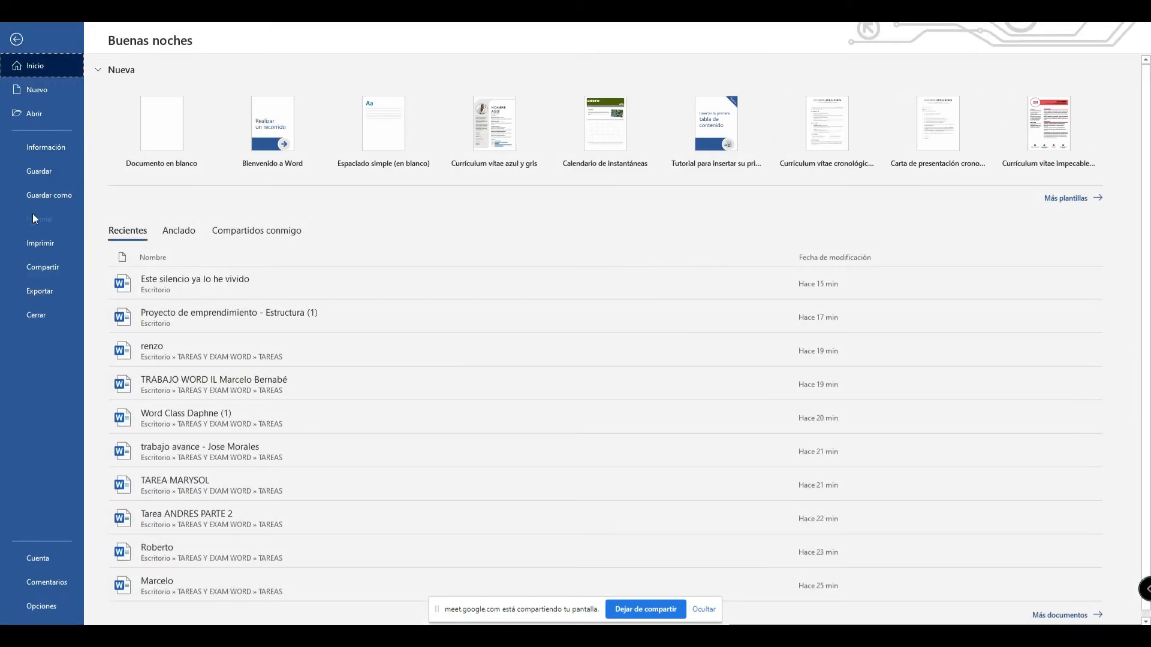
pyautogui.click(16, 40)
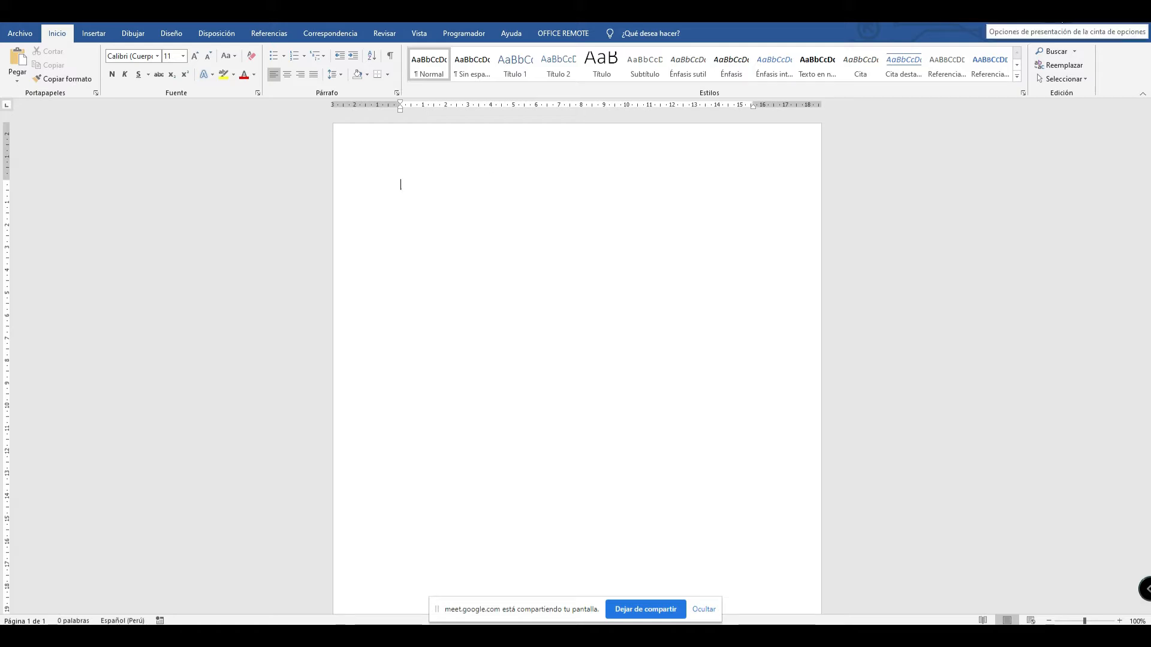
# Set the ribbon display to "Ocultar automáticamente la cinta de opciones" and temporarily reveal the hidden ribbon.
pyautogui.click(1054, 12)
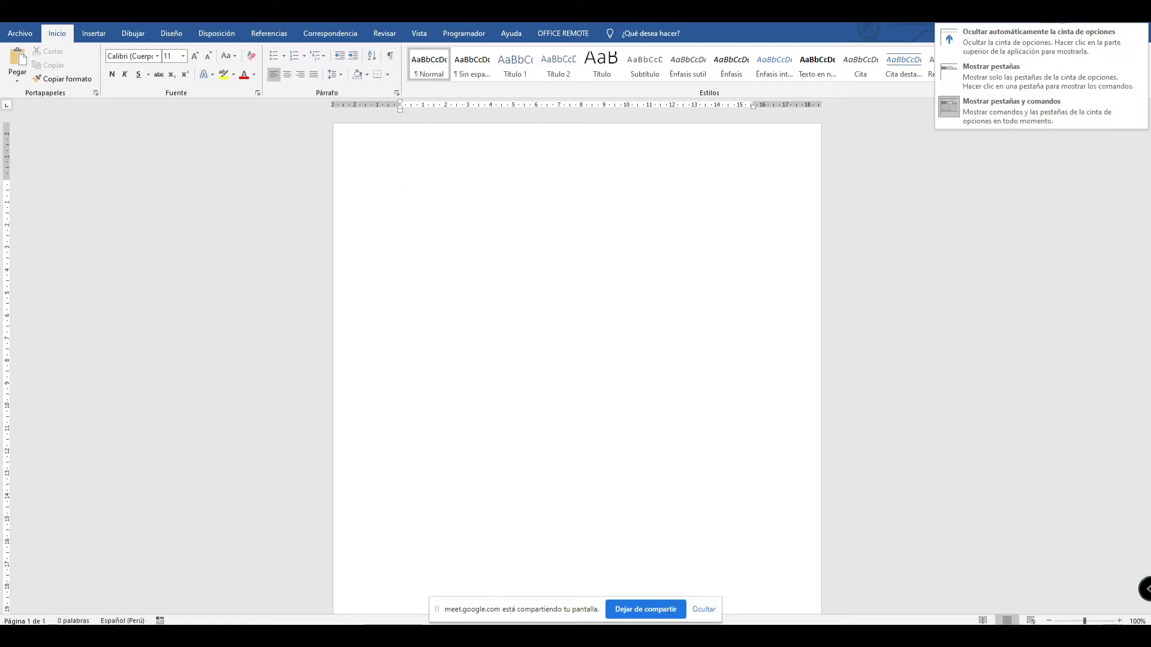
pyautogui.click(997, 43)
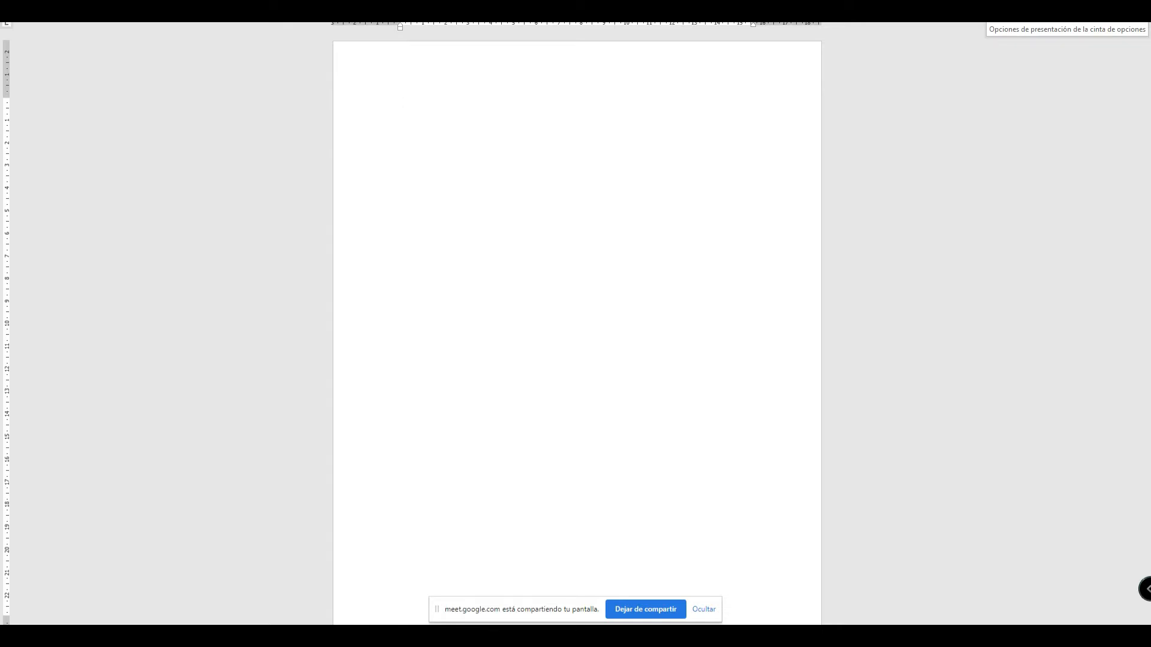
pyautogui.click(1053, 9)
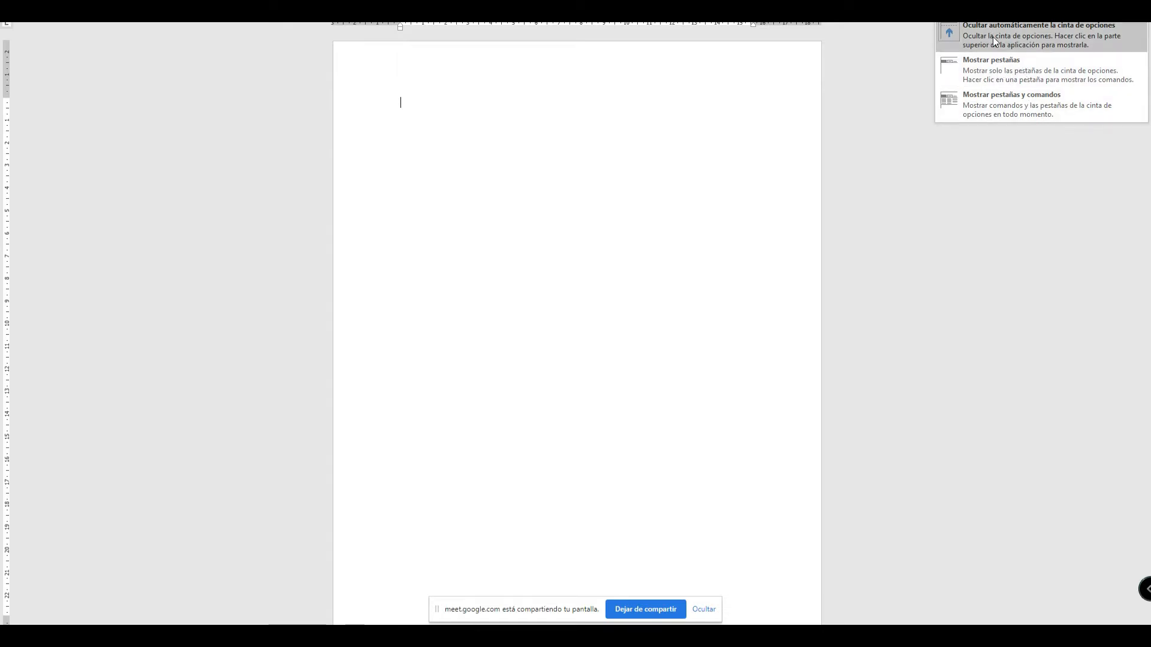
pyautogui.click(969, 42)
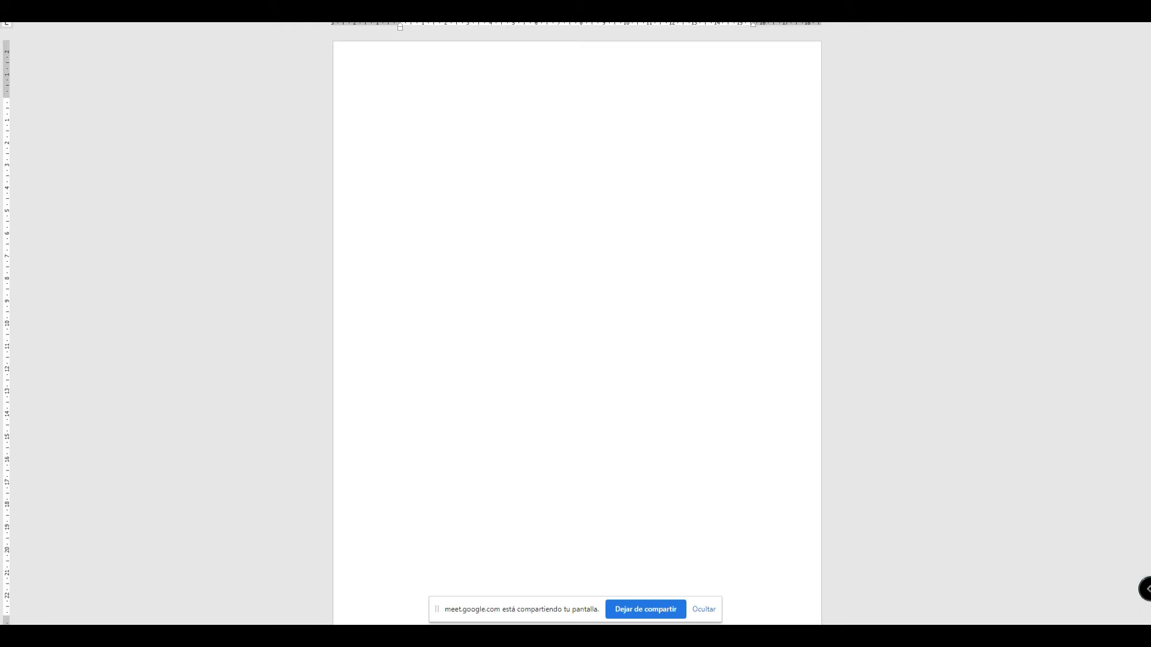
pyautogui.click(521, 22)
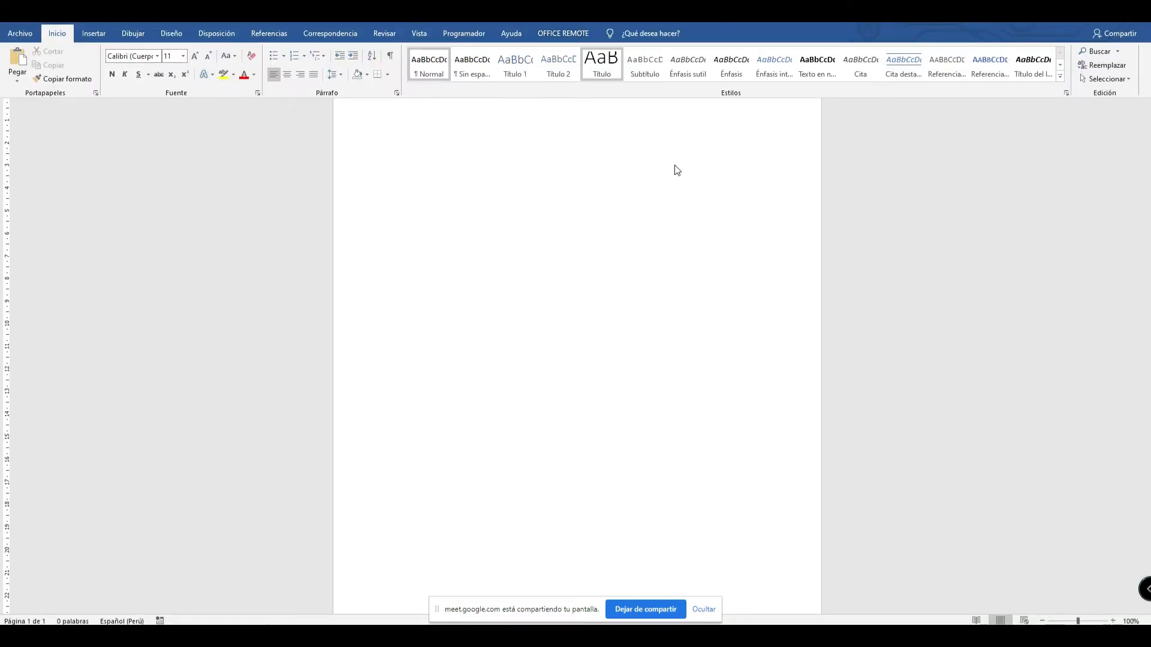
pyautogui.click(720, 203)
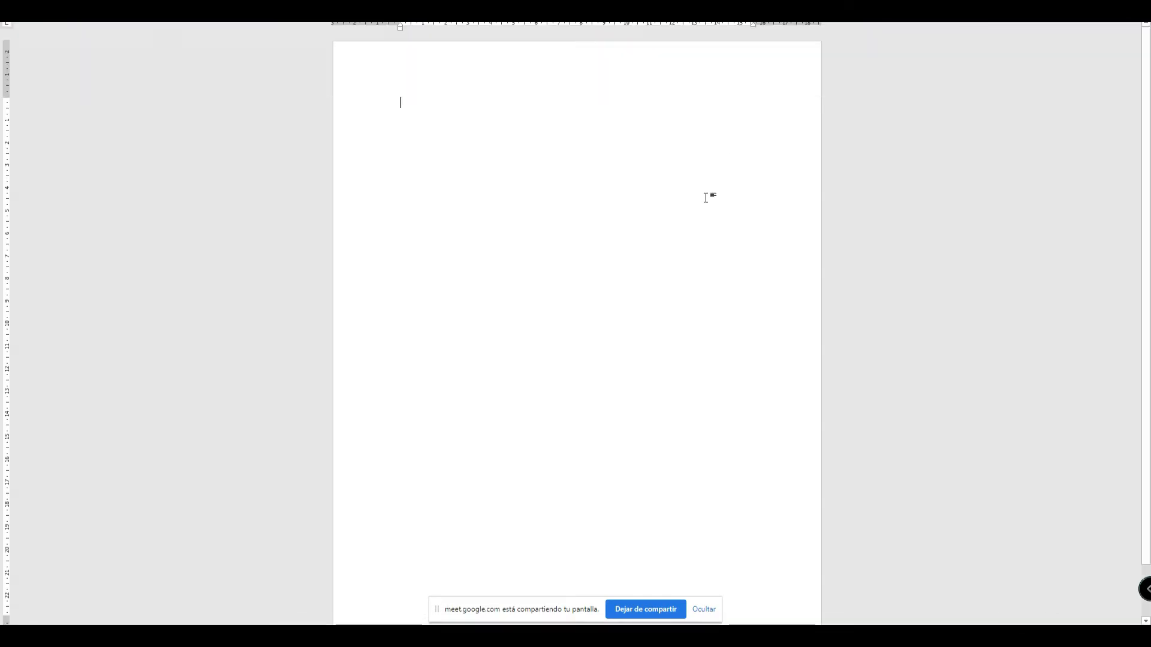
pyautogui.click(969, 26)
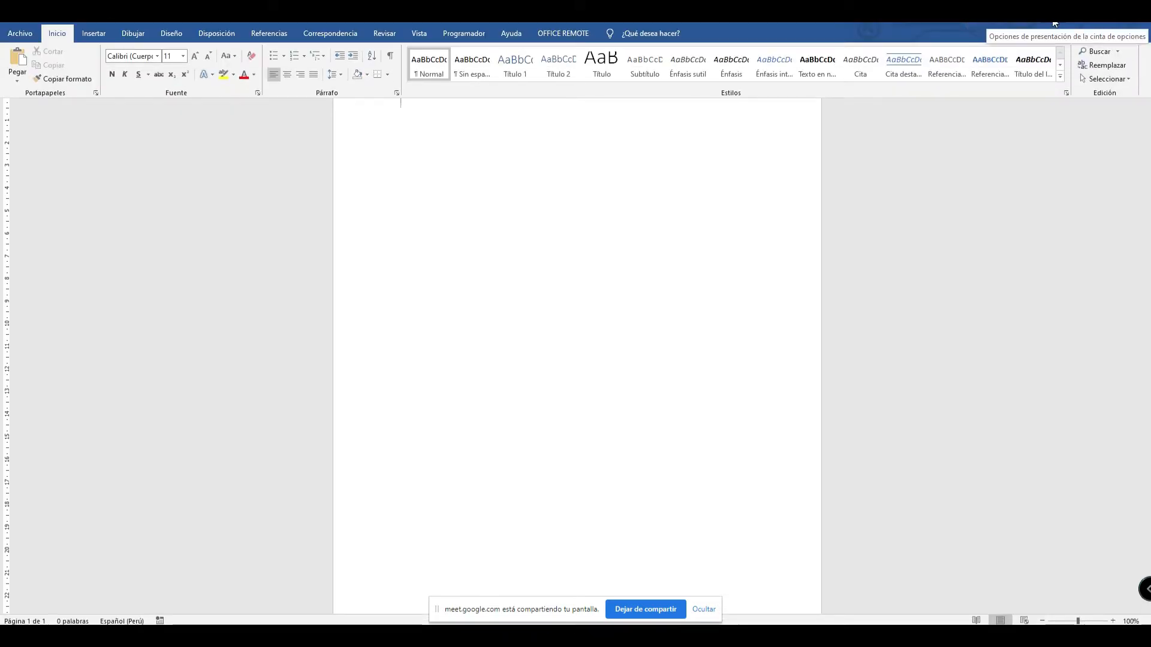
# Search Windows for "lupa" and launch the Lupa screen magnifier.
pyautogui.press('super')
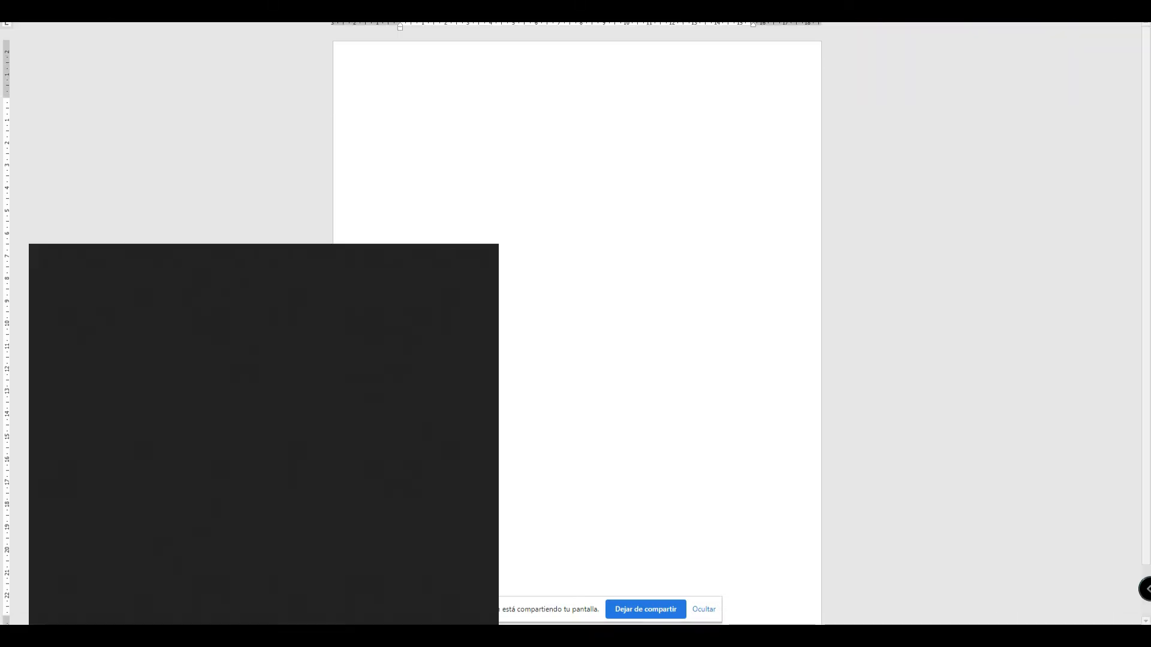
pyautogui.write('lpua')
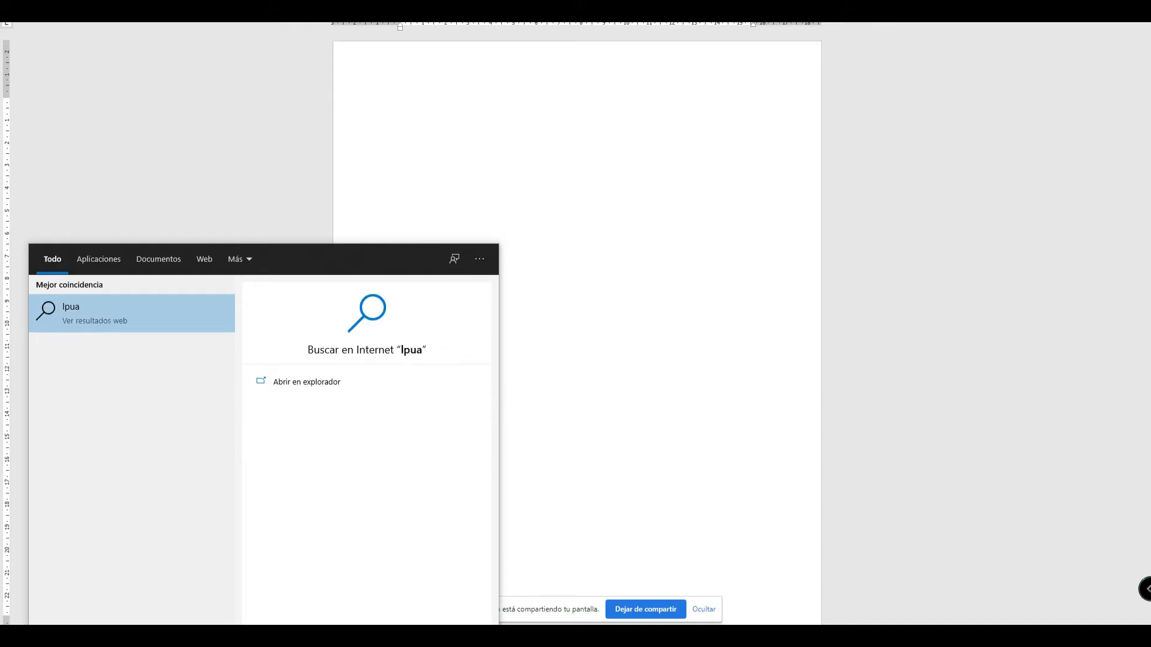
pyautogui.press('BackSpace')
pyautogui.press('BackSpace')
pyautogui.press('BackSpace')
pyautogui.write('u')
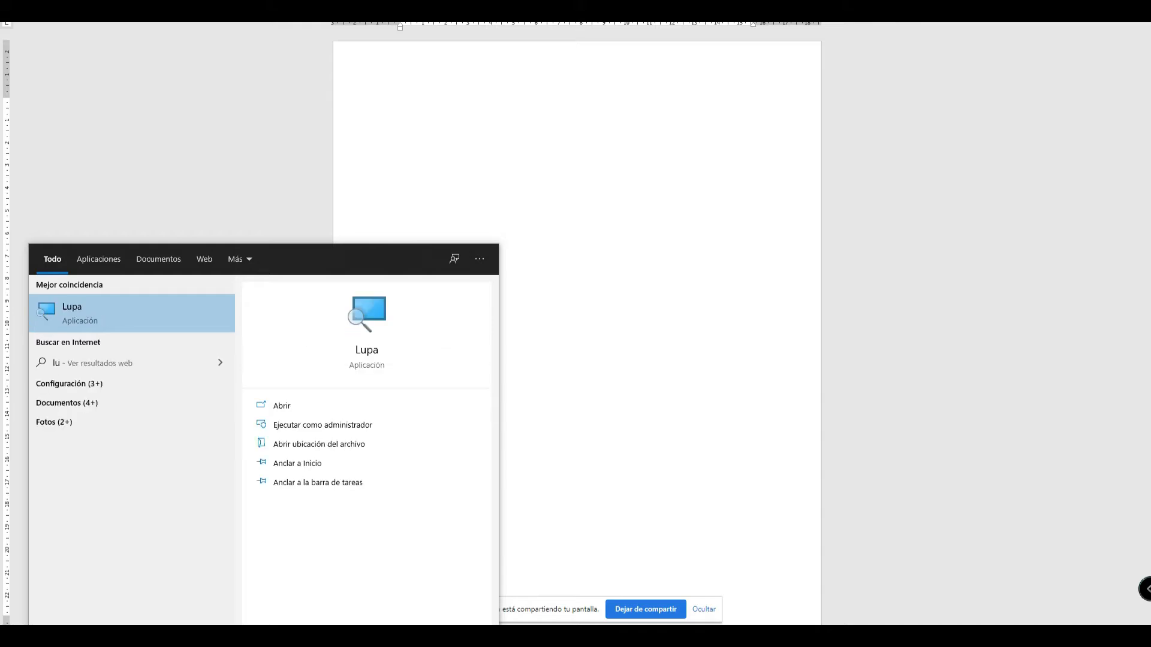
pyautogui.write('pa')
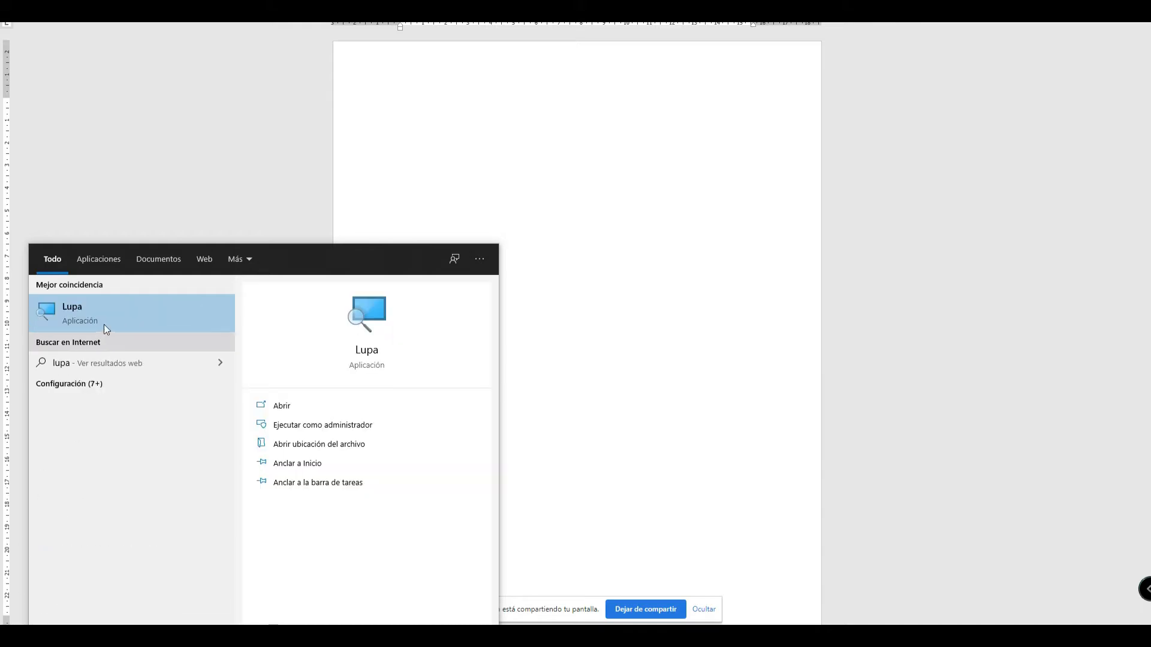
pyautogui.press('Return')
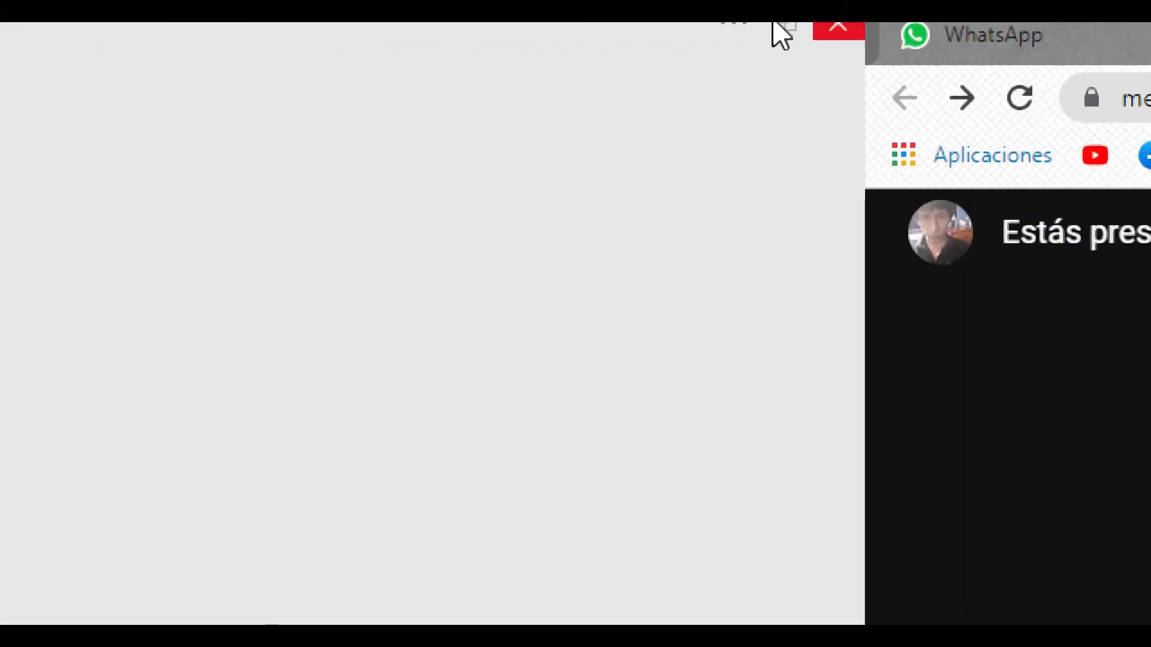
# Set the ribbon display to "Mostrar pestañas" so only the tab names are shown.
pyautogui.click(787, 24)
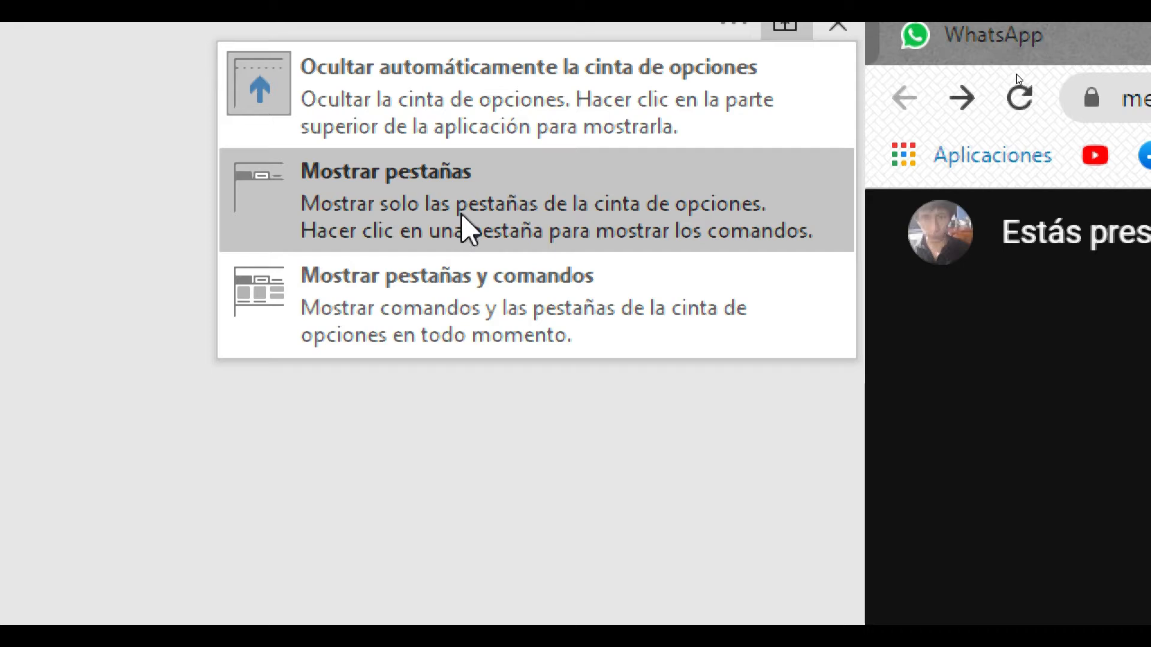
pyautogui.click(465, 210)
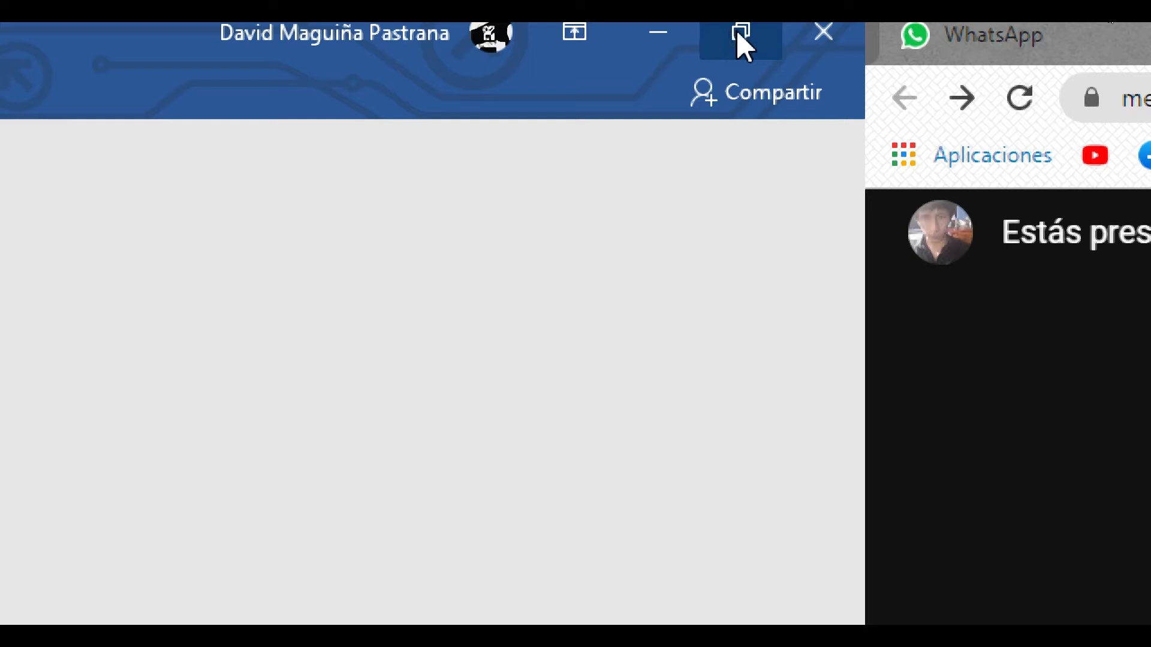
pyautogui.click(577, 31)
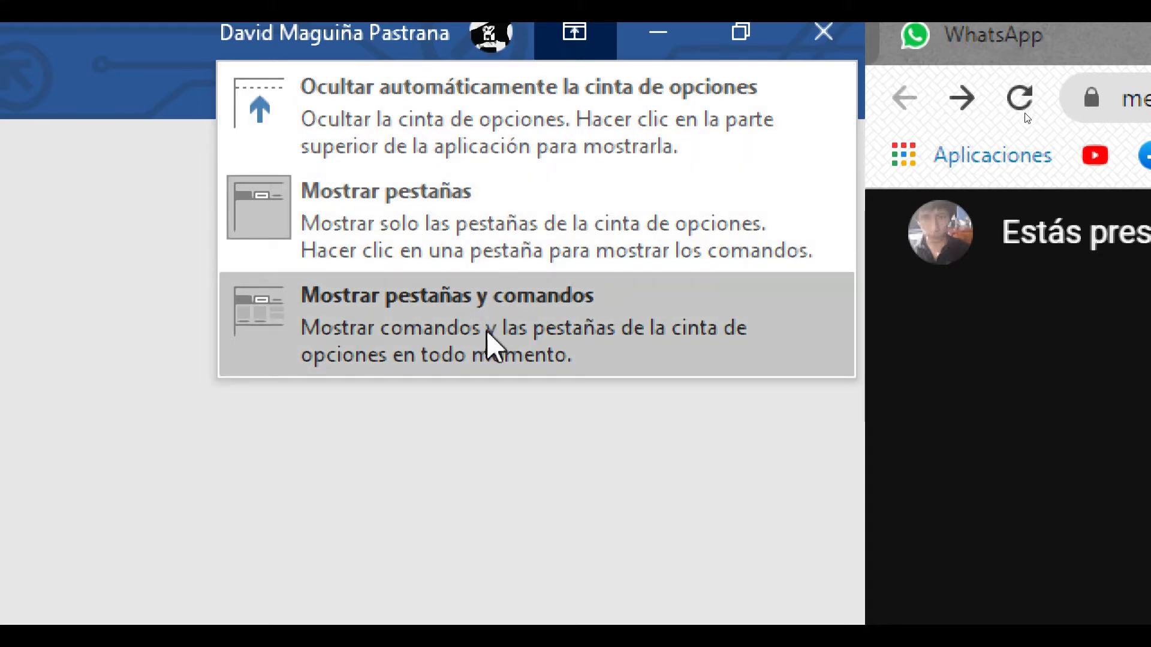
pyautogui.click(524, 224)
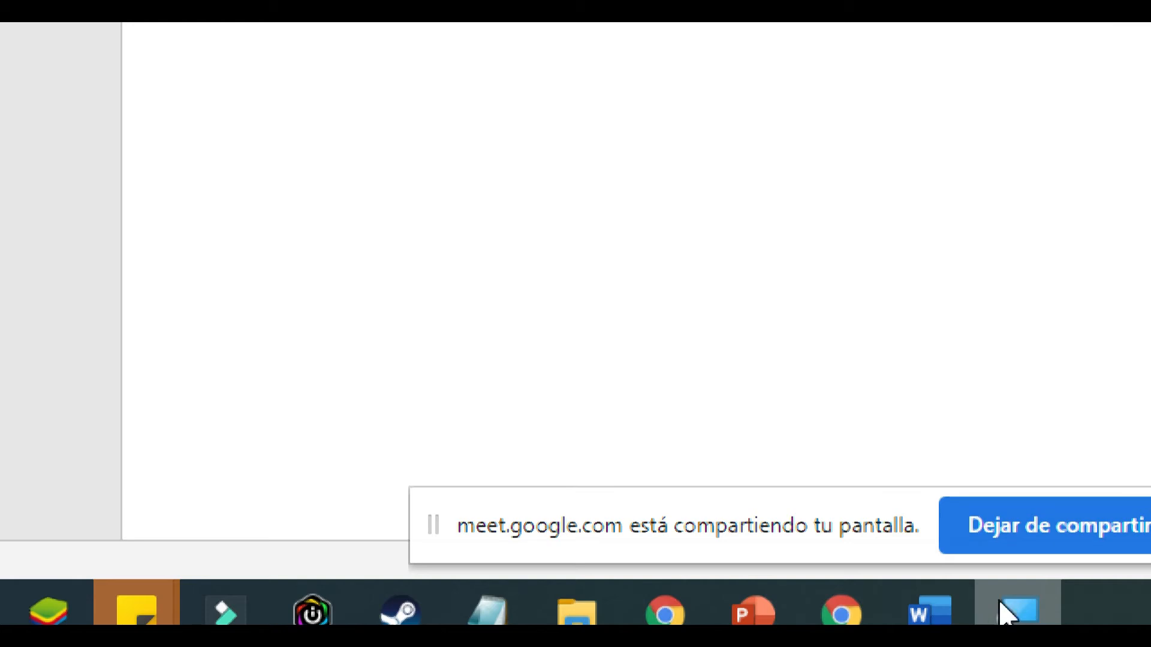
# Close the Lupa magnifier and set Word's ribbon display to "Mostrar pestañas y comandos".
pyautogui.rightClick(1023, 608)
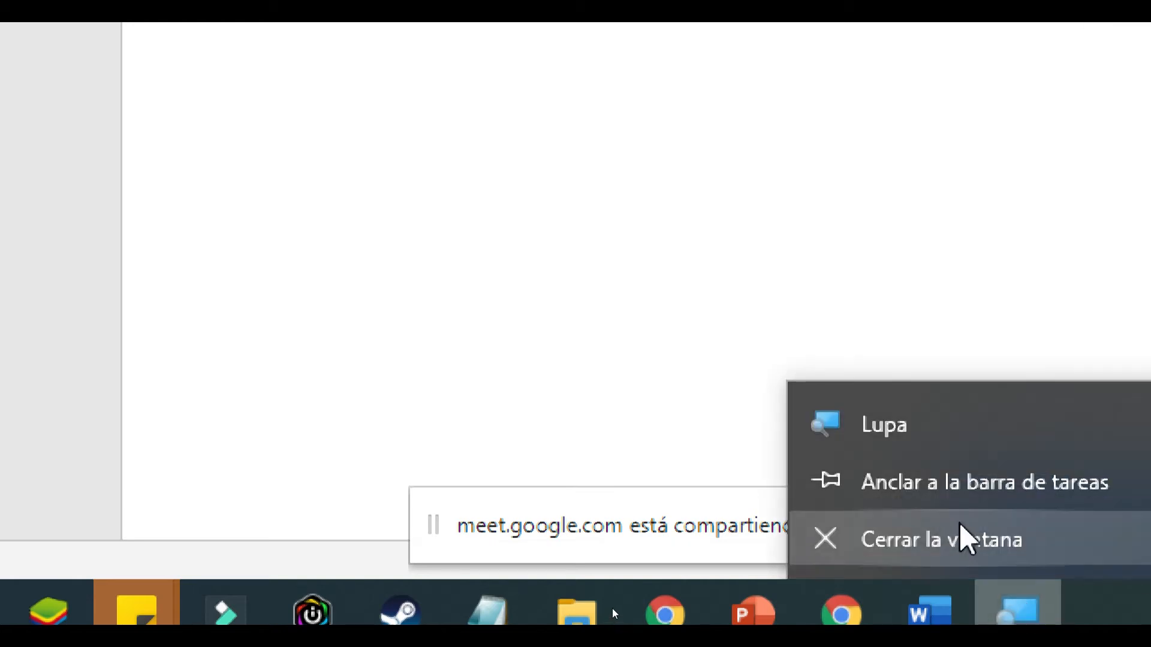
pyautogui.click(963, 537)
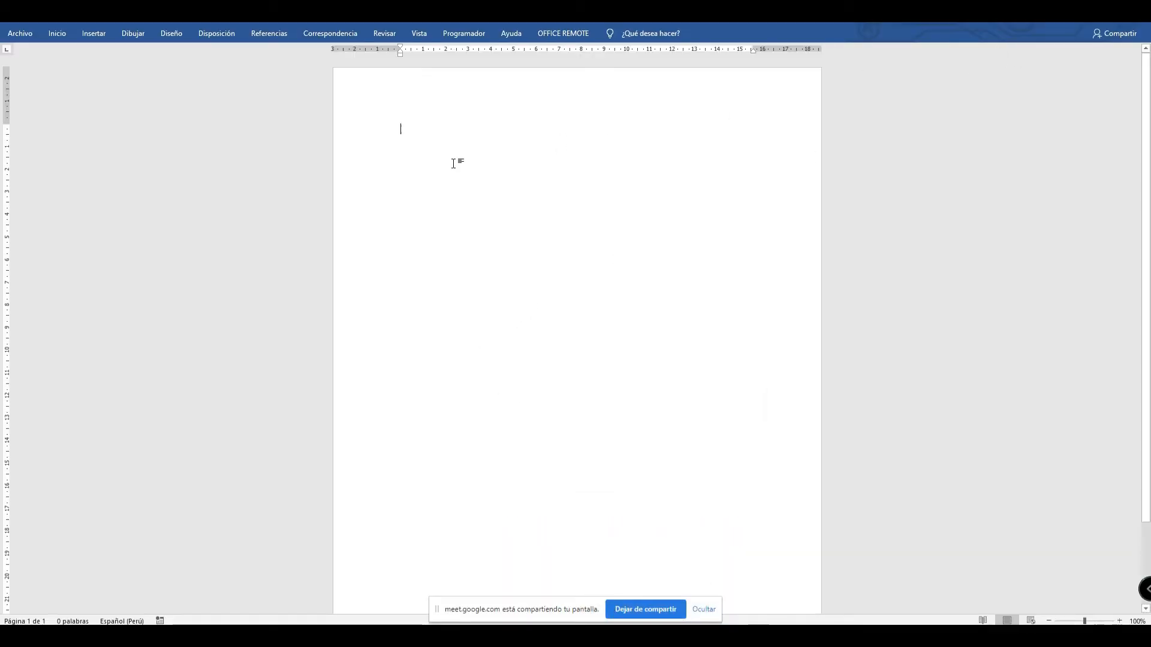
pyautogui.click(1046, 10)
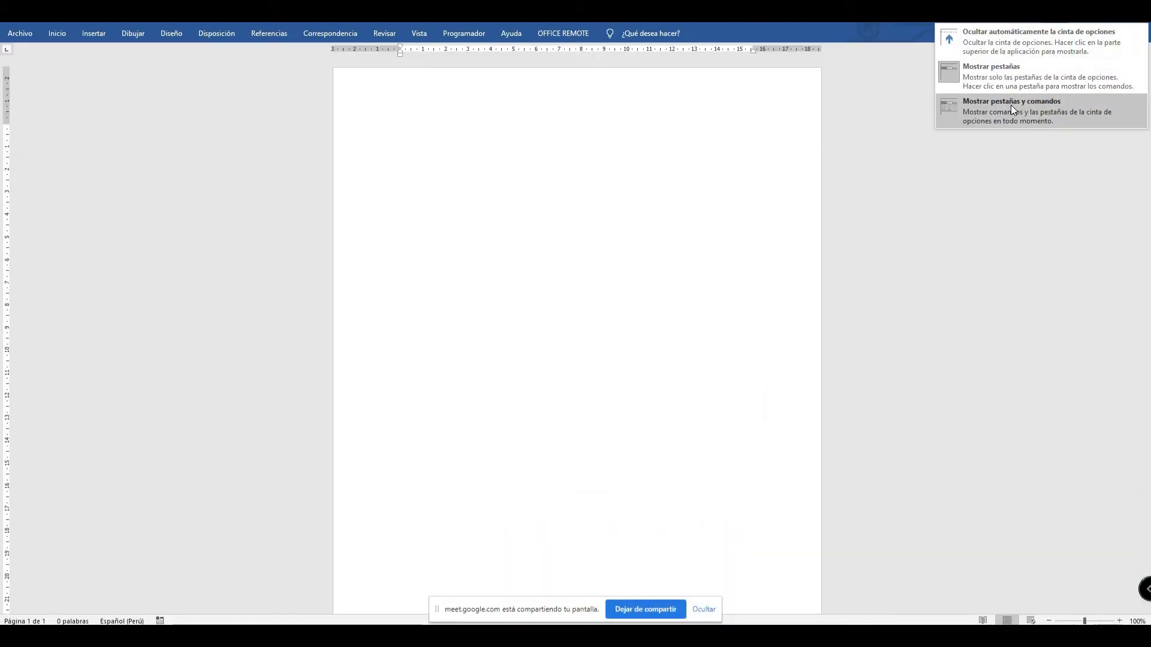
pyautogui.click(1010, 106)
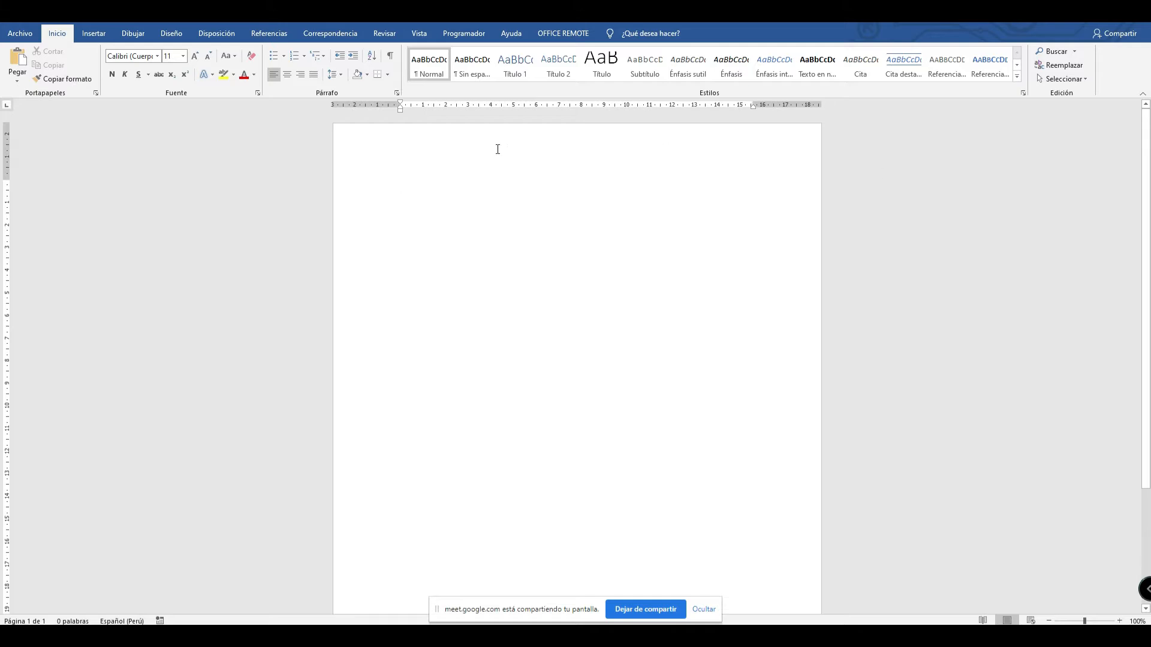
# Set the blank document's page orientation to Horizontal.
pyautogui.click(173, 33)
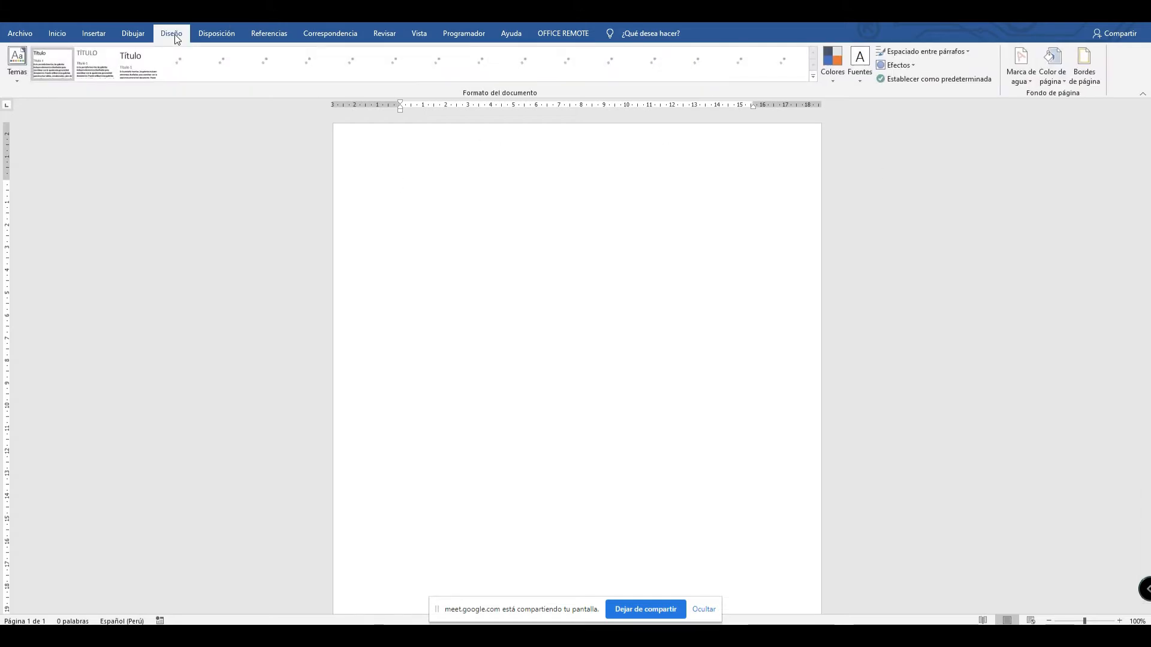
pyautogui.click(217, 34)
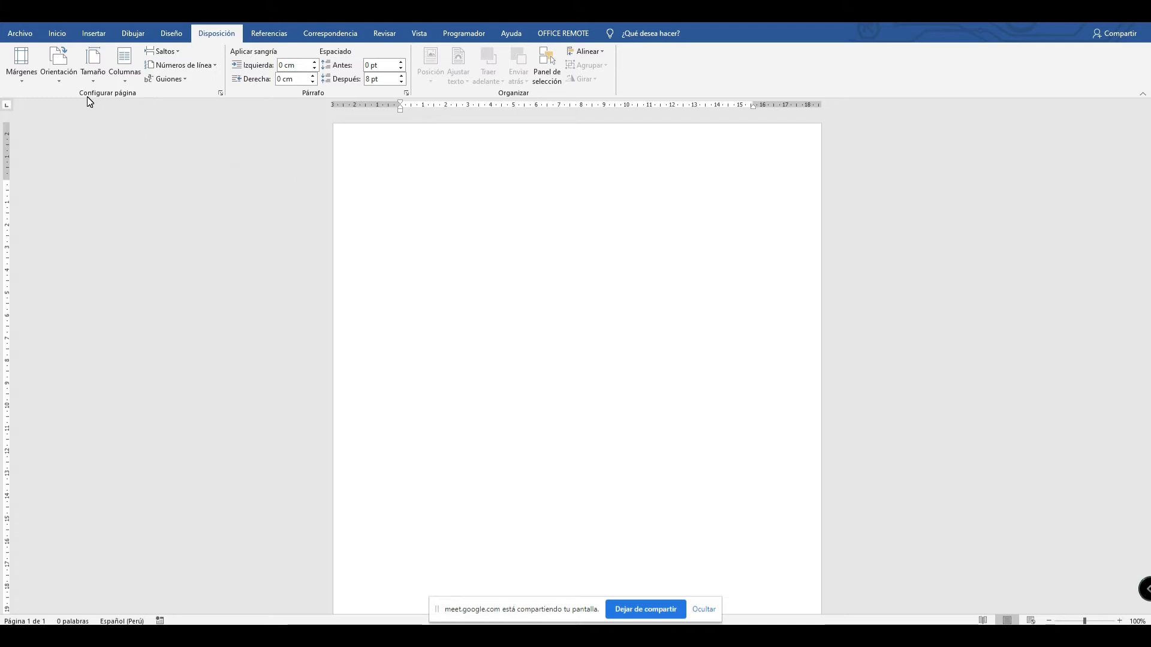
pyautogui.click(60, 81)
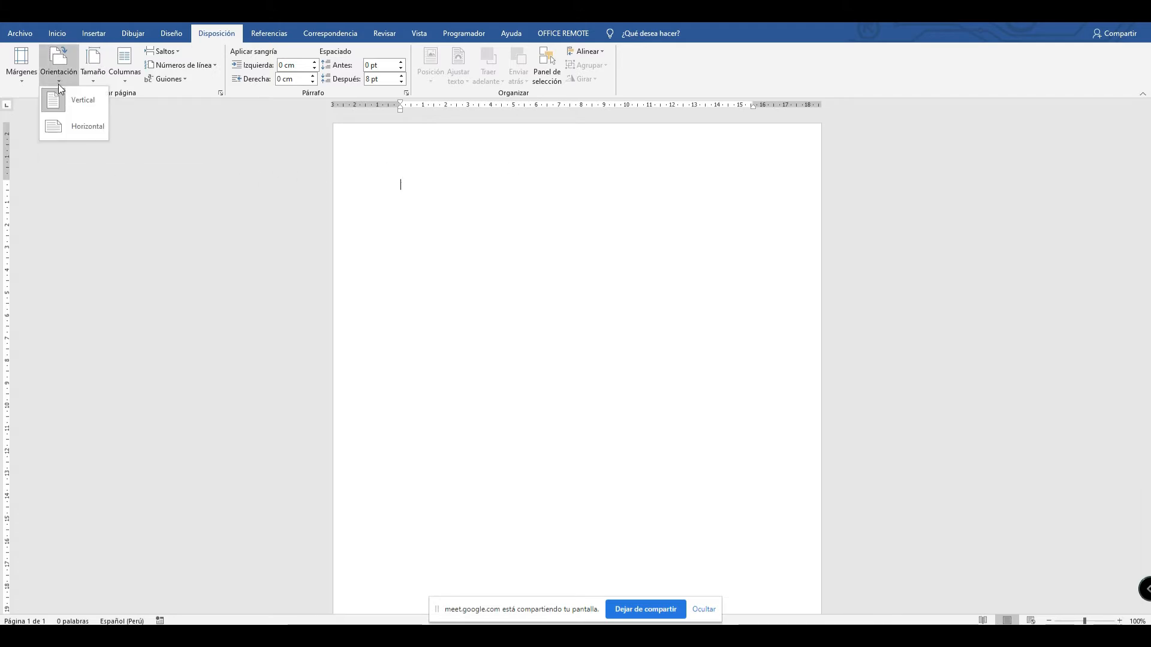
pyautogui.click(81, 130)
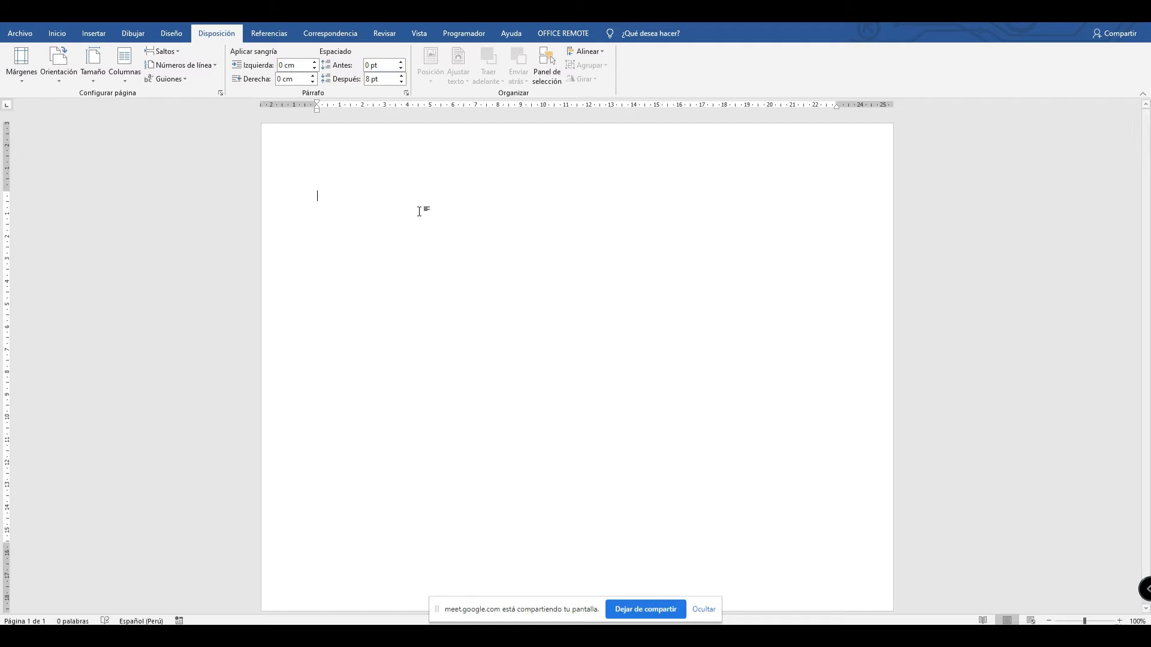
pyautogui.click(123, 81)
pyautogui.click(152, 227)
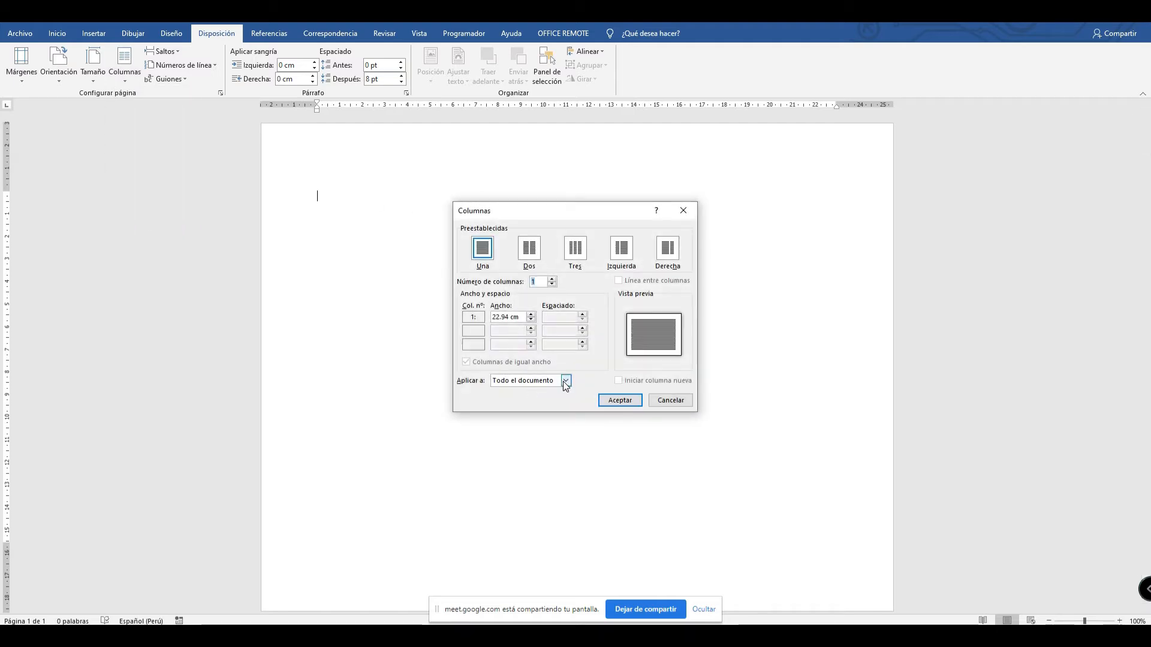
pyautogui.click(577, 257)
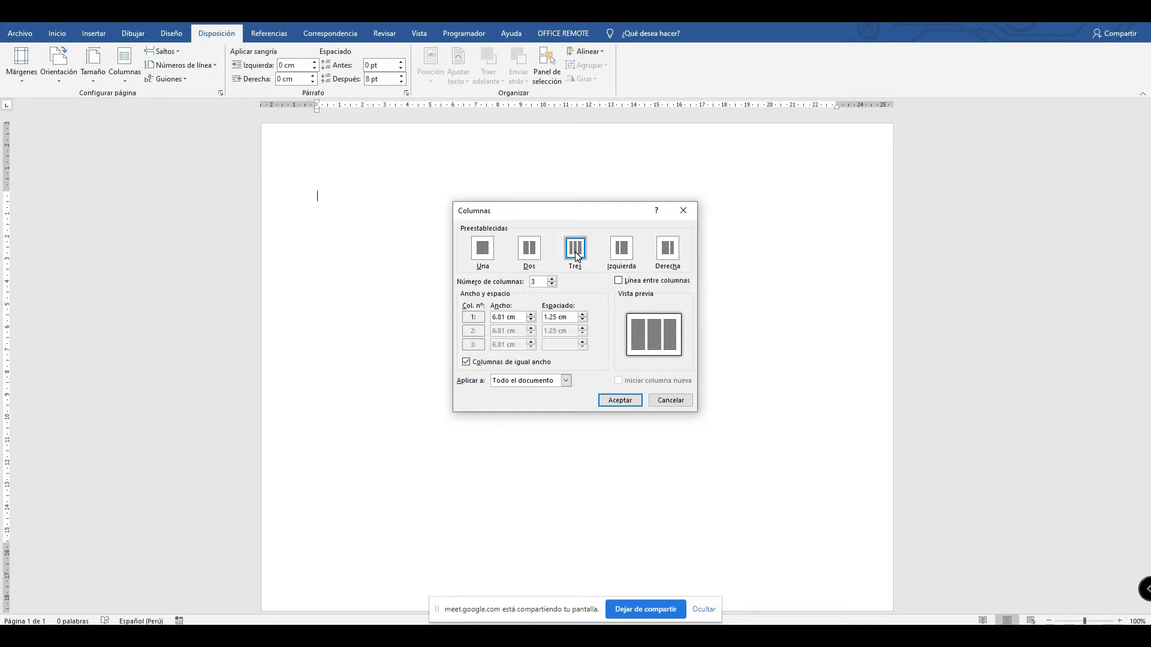
pyautogui.click(619, 282)
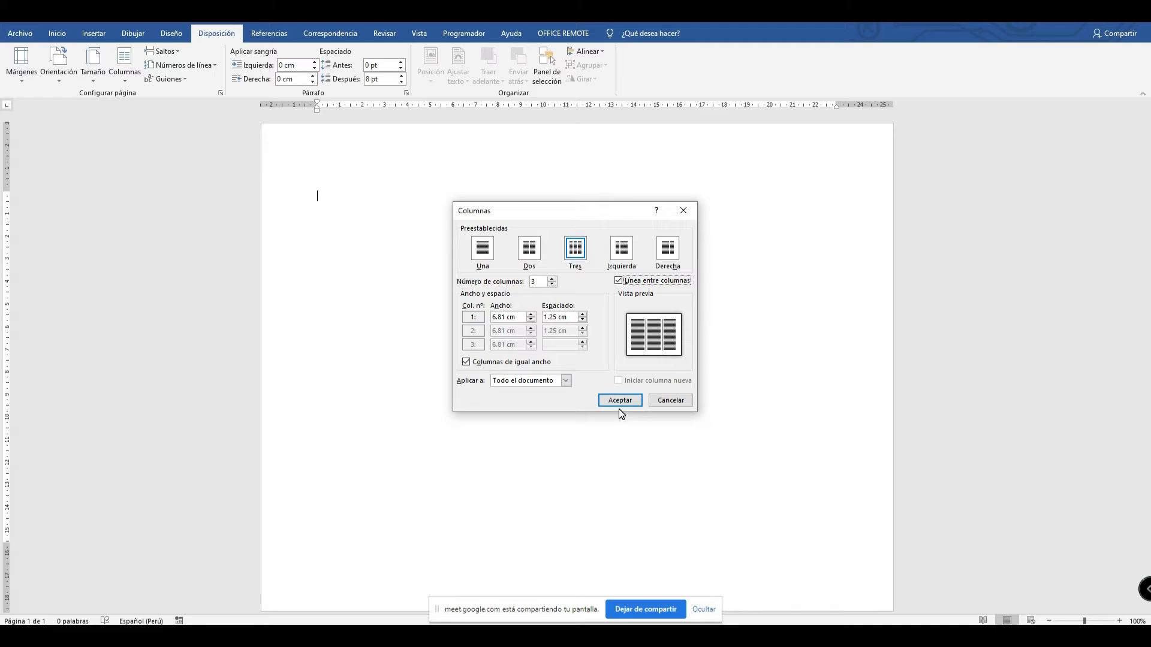
pyautogui.click(674, 401)
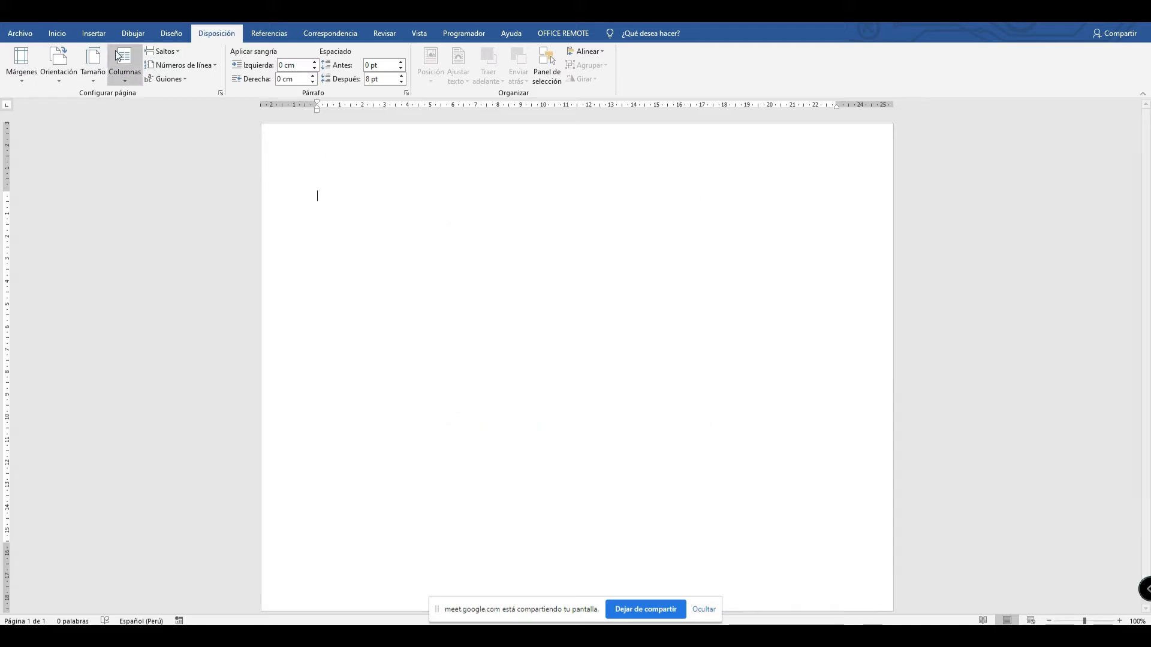
# Switch the page orientation to Vertical and back to Horizontal.
pyautogui.click(70, 80)
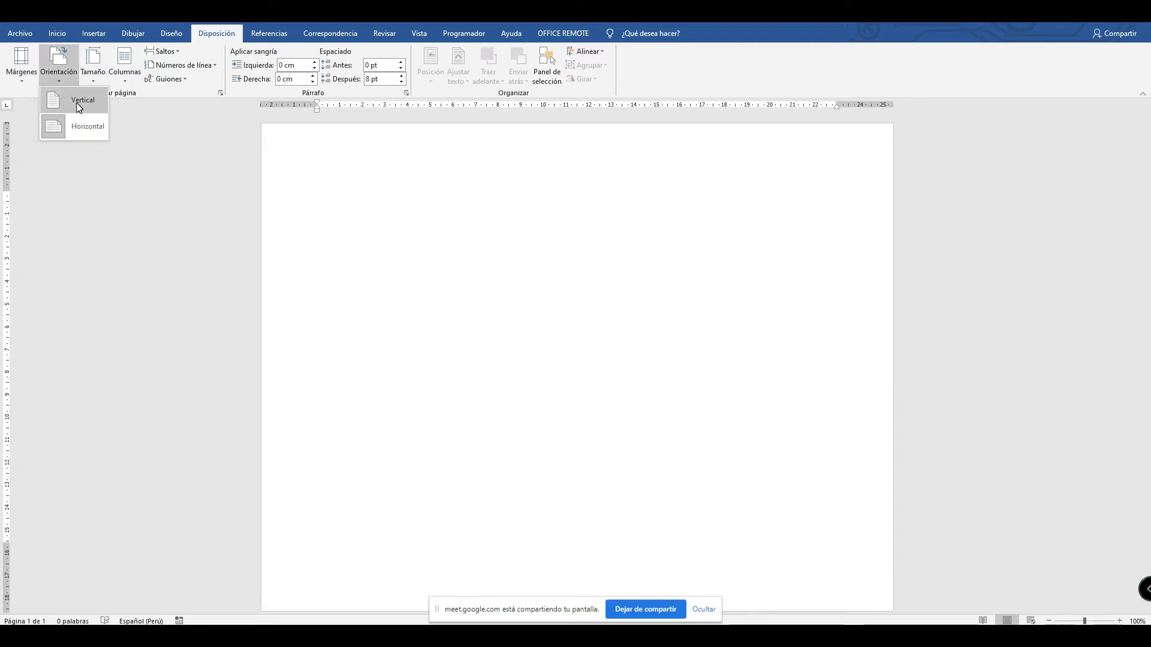
pyautogui.click(77, 102)
pyautogui.click(60, 75)
pyautogui.click(73, 127)
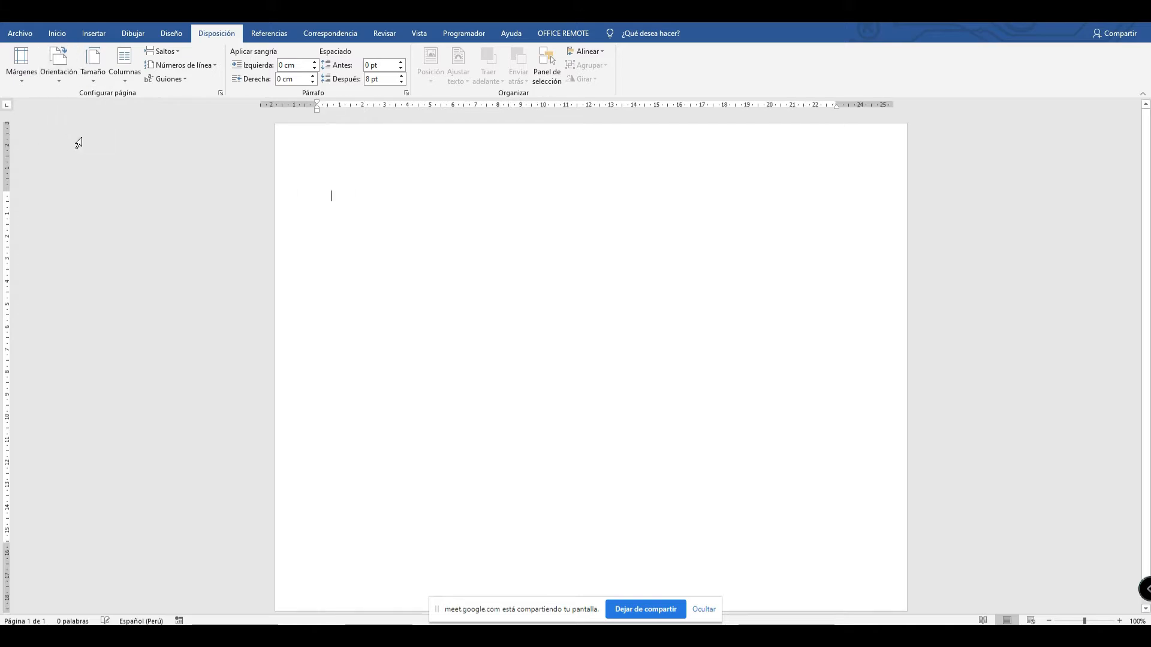
# Set the whole document to three equal-width columns with a line between them.
pyautogui.click(132, 80)
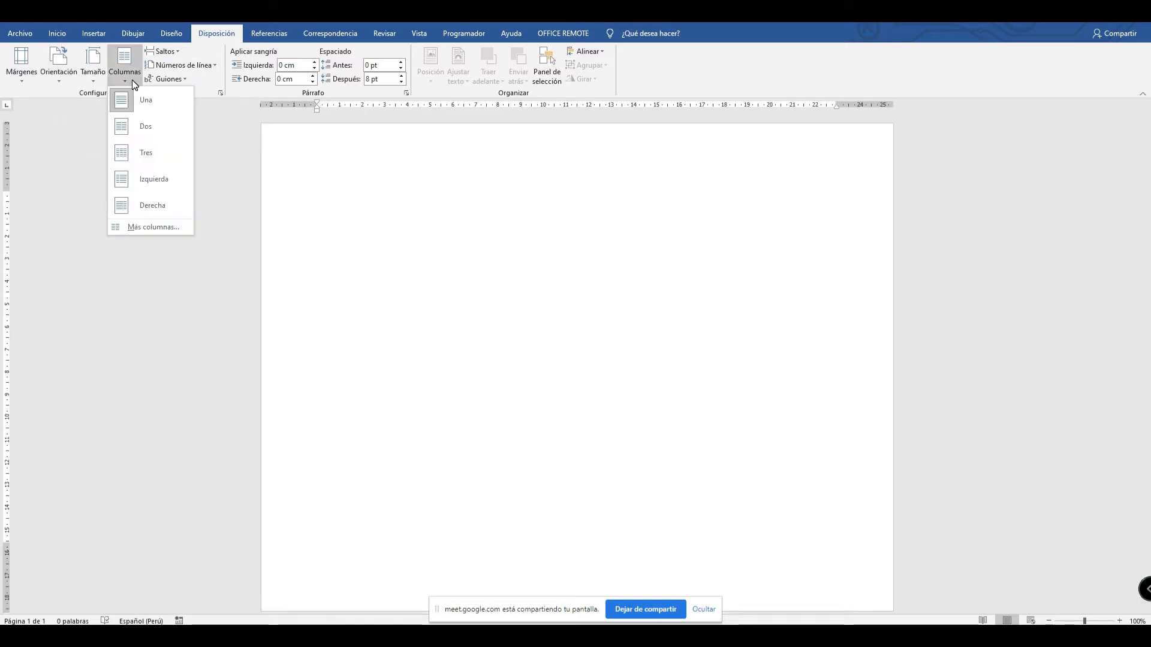
pyautogui.click(158, 227)
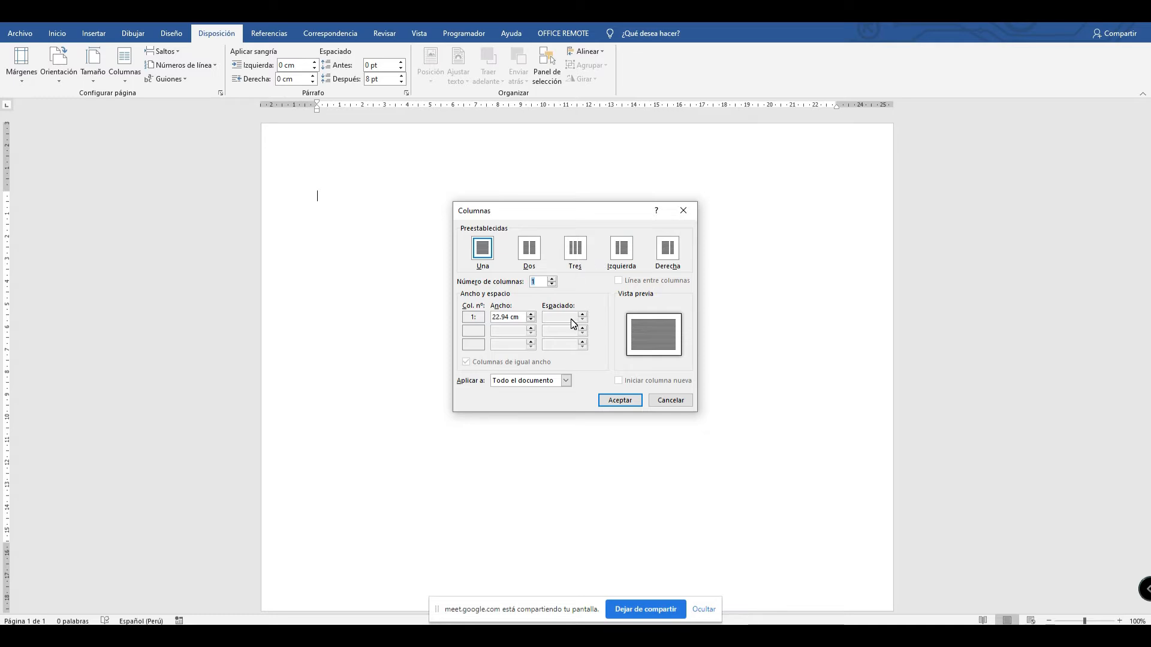
pyautogui.click(707, 146)
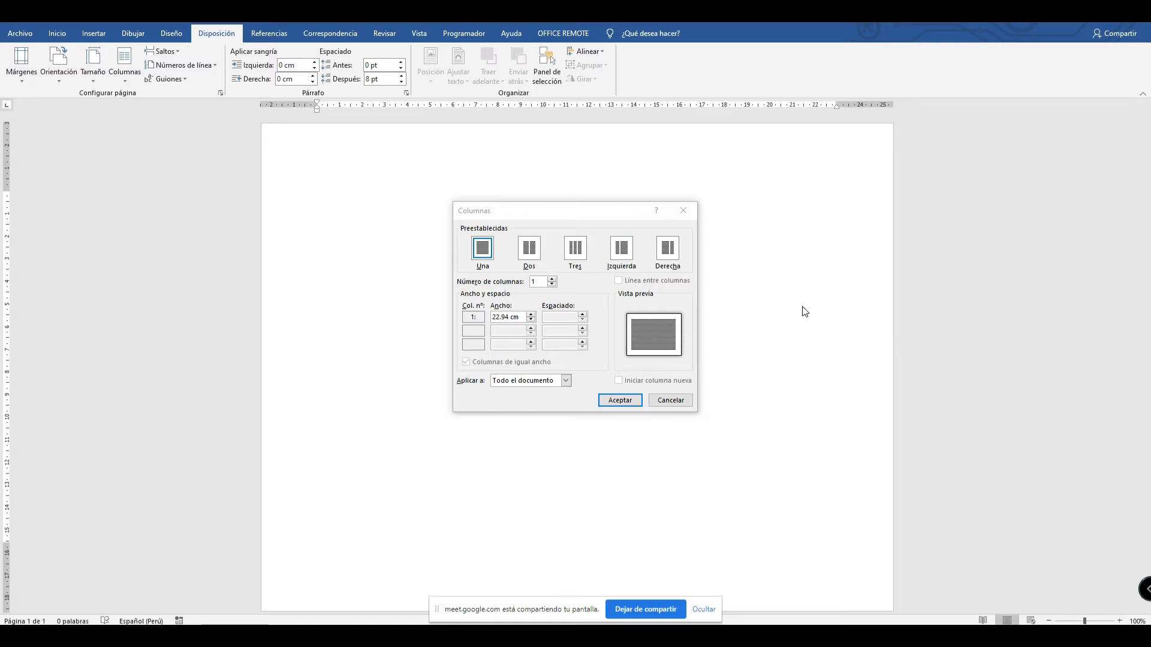
pyautogui.click(566, 381)
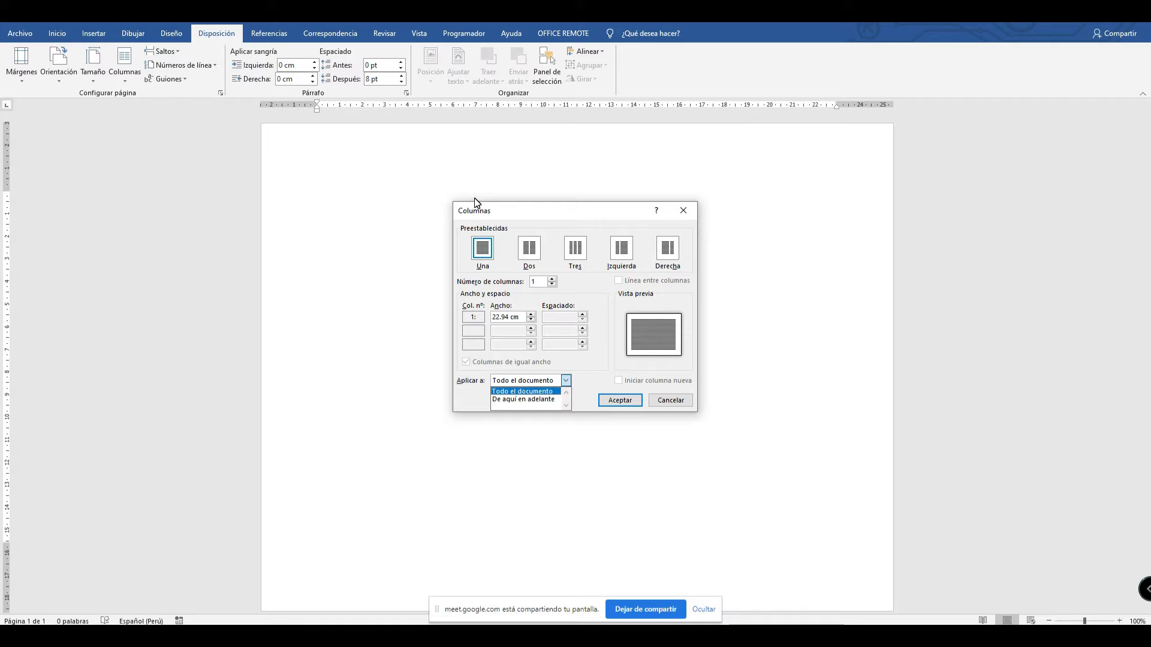
pyautogui.click(562, 391)
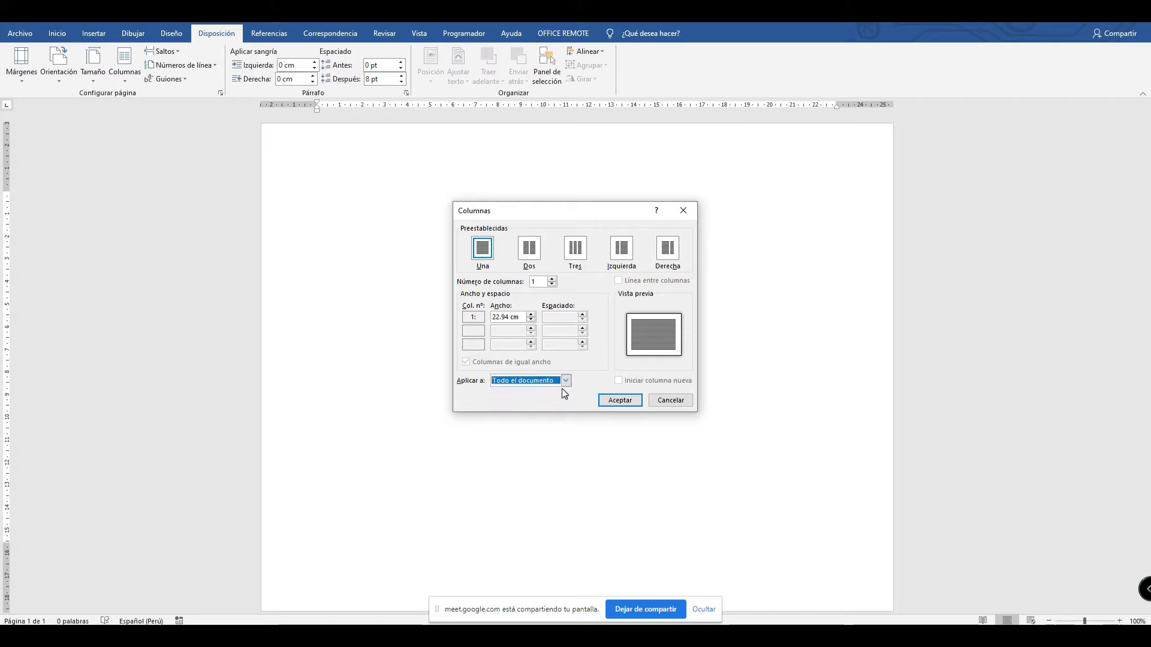
pyautogui.click(575, 250)
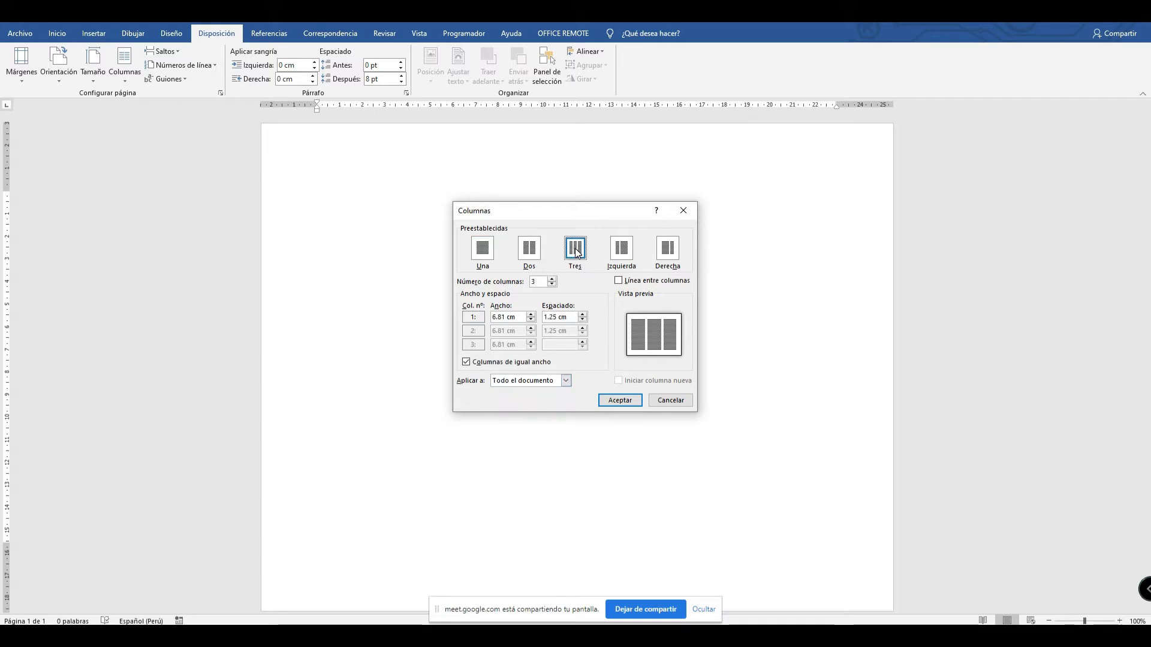
pyautogui.click(618, 280)
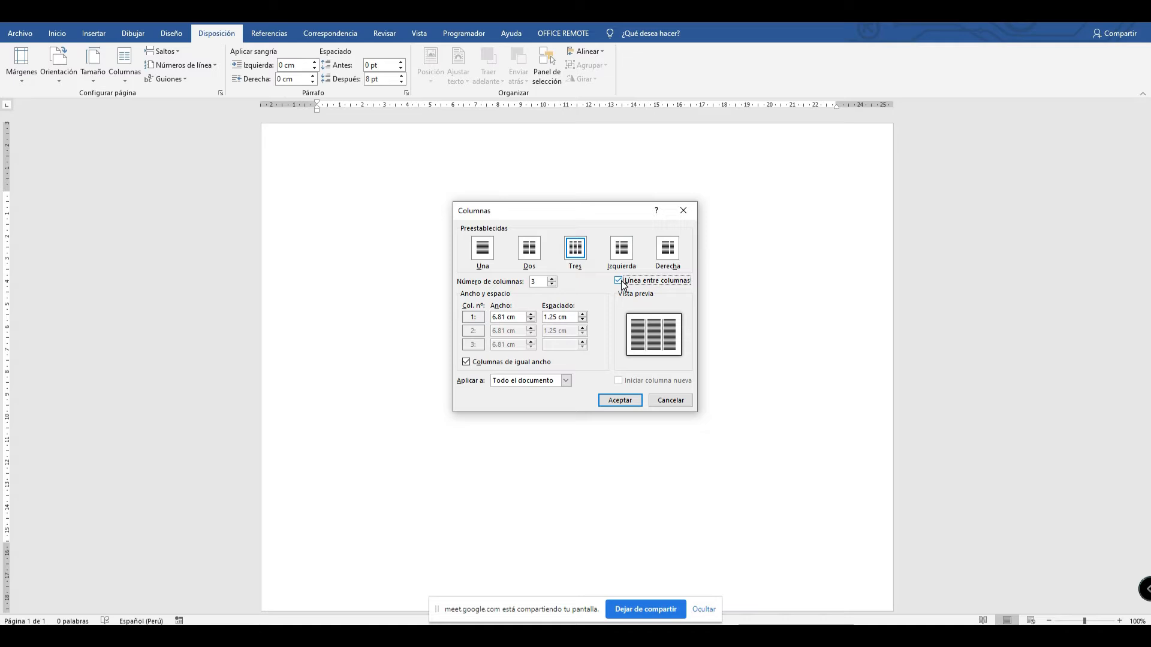
pyautogui.click(621, 398)
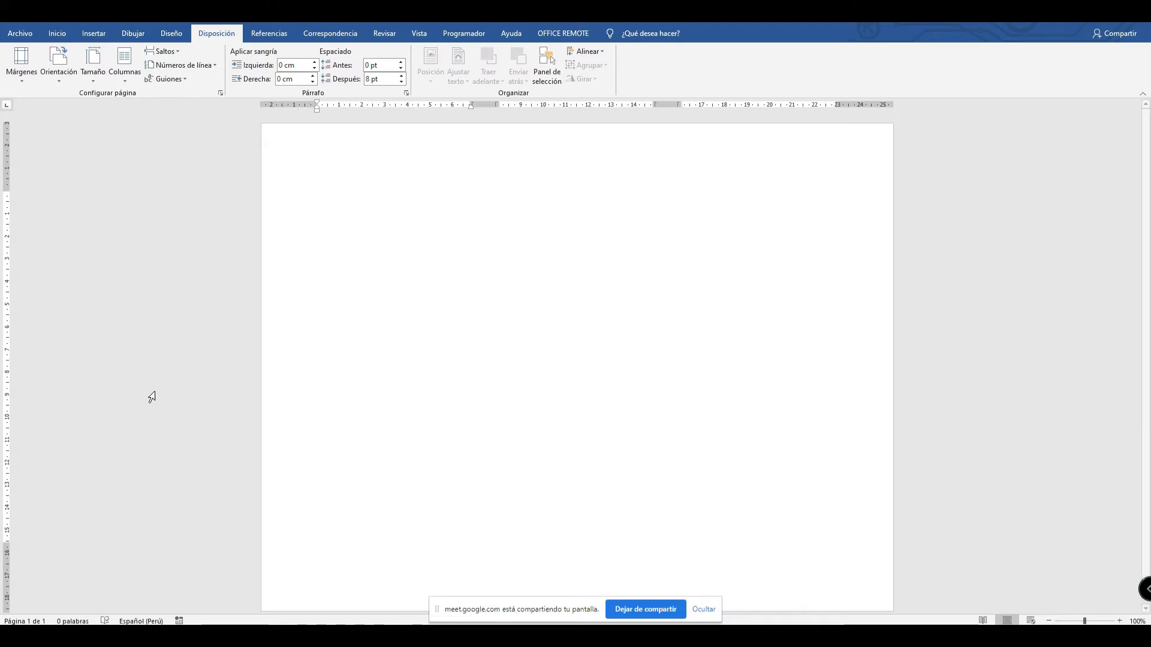
pyautogui.press('super')
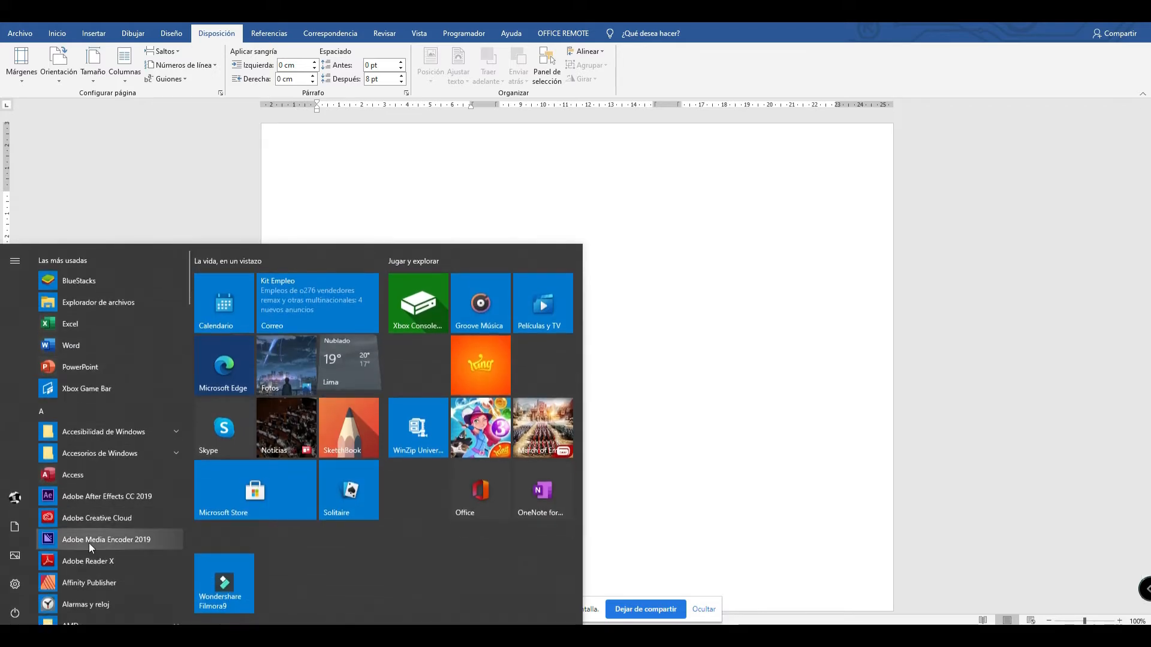
pyautogui.click(440, 187)
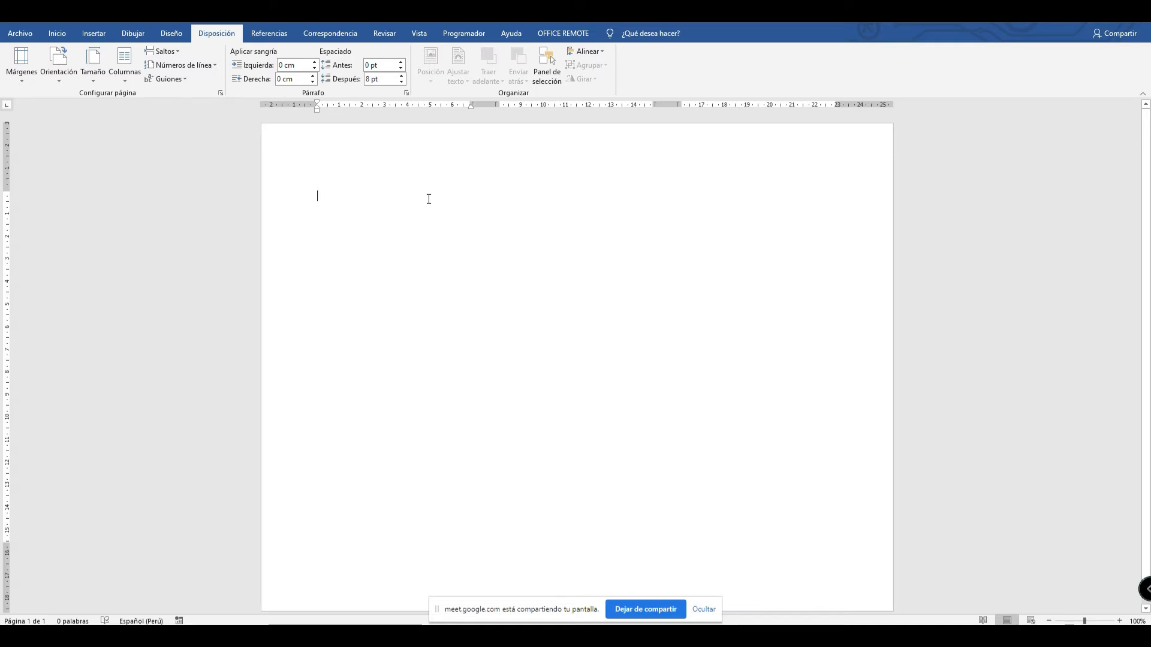
# Fill the columns with empty paragraphs down into the third one to show the dividing lines, and delete those paragraphs.
pyautogui.press('Return')
pyautogui.press('Return')
pyautogui.press('Return')
pyautogui.press('Return')
pyautogui.press('Return')
pyautogui.press('Return')
pyautogui.press('Return')
pyautogui.press('Return')
pyautogui.press('Return')
pyautogui.press('Return')
pyautogui.press('Return')
pyautogui.press('Return')
pyautogui.press('Return')
pyautogui.press('Return')
pyautogui.press('Return')
pyautogui.press('Return')
pyautogui.press('Return')
pyautogui.press('Return')
pyautogui.press('Return')
pyautogui.press('Return')
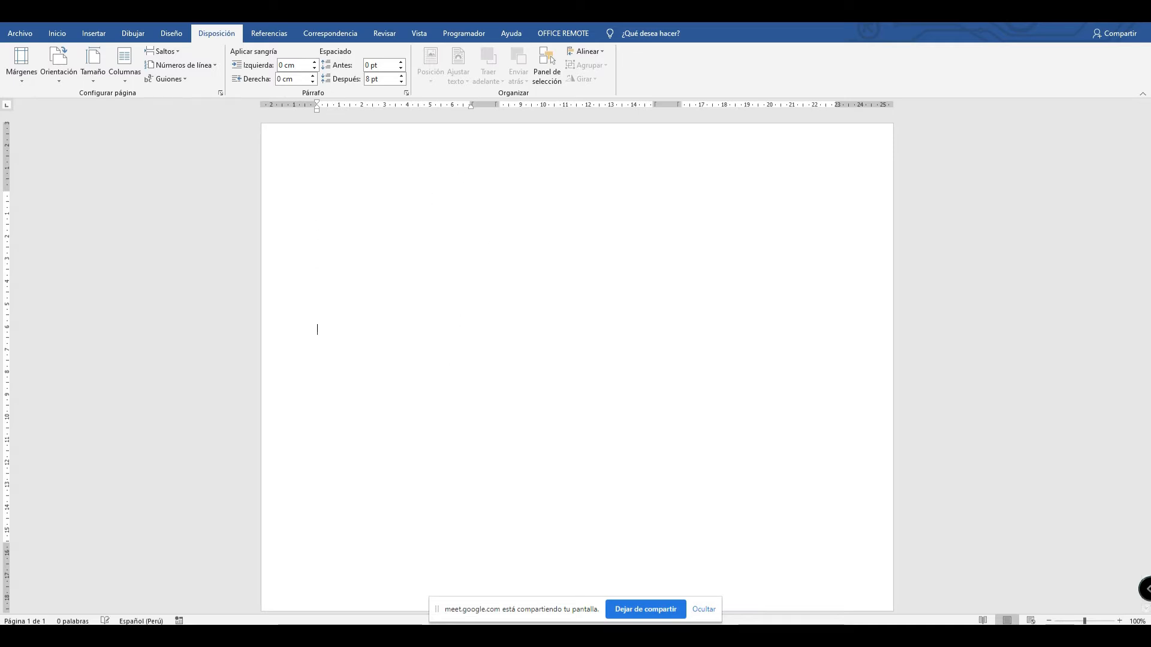
pyautogui.press('Return')
pyautogui.press('Return')
pyautogui.press('Return')
pyautogui.press('Return')
pyautogui.press('Return')
pyautogui.press('Return')
pyautogui.press('Return')
pyautogui.press('Return')
pyautogui.press('Return')
pyautogui.press('Return')
pyautogui.press('Return')
pyautogui.press('Return')
pyautogui.press('Return')
pyautogui.press('Return')
pyautogui.press('Return')
pyautogui.press('Return')
pyautogui.press('Return')
pyautogui.press('Return')
pyautogui.press('Return')
pyautogui.press('Return')
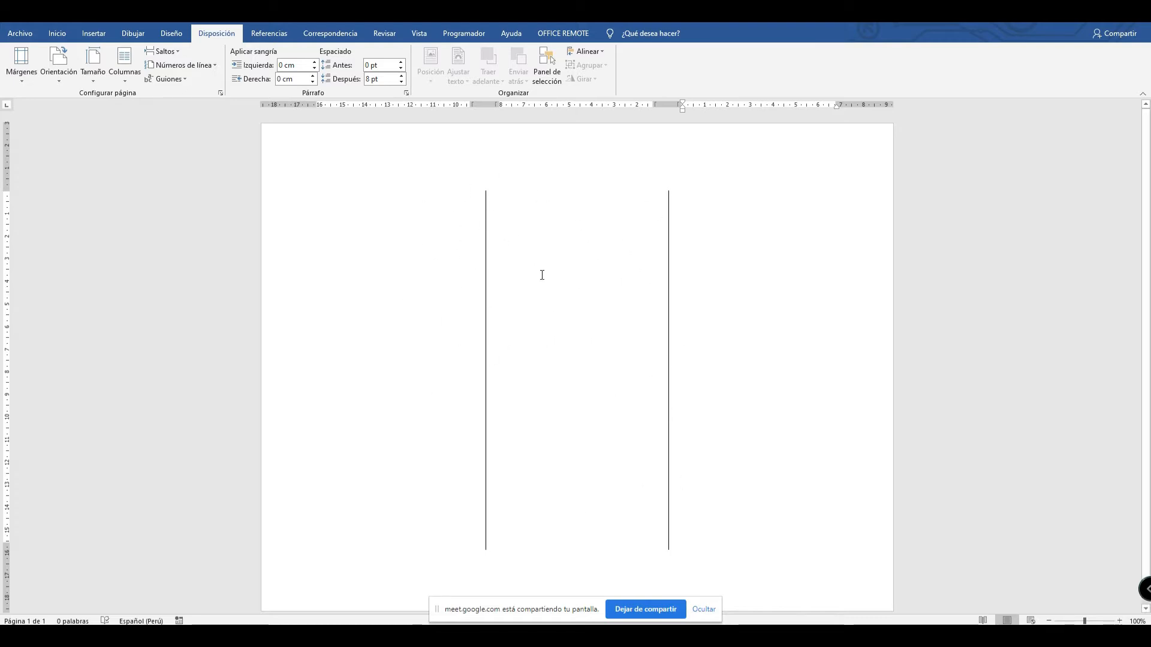
pyautogui.press('BackSpace')
pyautogui.press('BackSpace')
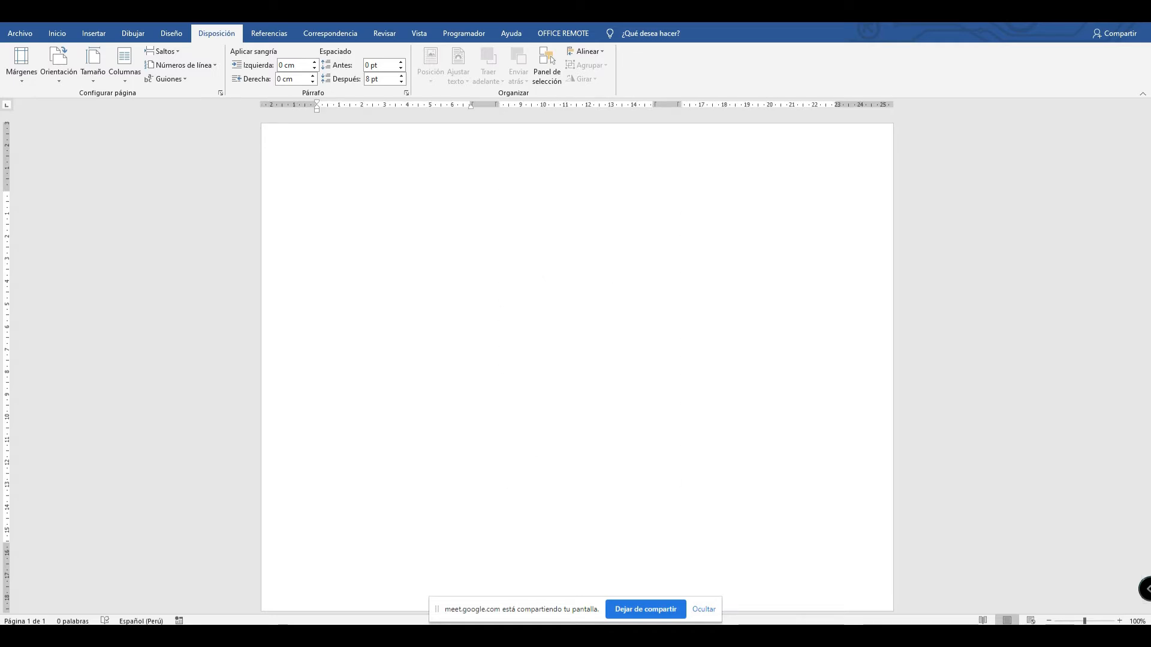
# Try out sample text "gfgfgf" and "gf" with a column break and empty lines, and clear it all.
pyautogui.write('gfgfgf')
pyautogui.hotkey('ctrl', 'shift', 'Return')
pyautogui.write('gf')
pyautogui.press('Return')
pyautogui.write('gf')
pyautogui.press('Return')
pyautogui.press('Return')
pyautogui.press('Return')
pyautogui.press('Return')
pyautogui.press('Return')
pyautogui.press('Return')
pyautogui.press('Return')
pyautogui.press('Return')
pyautogui.press('Return')
pyautogui.press('BackSpace')
pyautogui.press('BackSpace')
pyautogui.press('BackSpace')
pyautogui.press('BackSpace')
pyautogui.press('BackSpace')
pyautogui.press('BackSpace')
pyautogui.press('BackSpace')
pyautogui.press('BackSpace')
pyautogui.press('BackSpace')
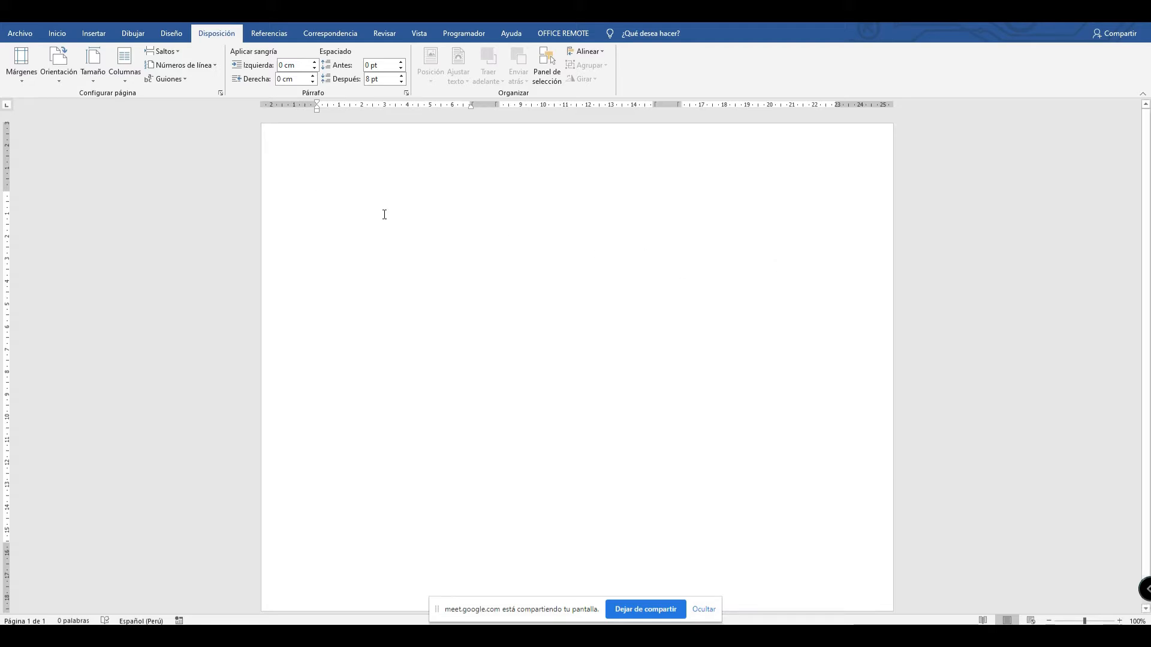
# Draw a rectangle about 21.25 cm by 27.6 cm covering the page and delete it.
pyautogui.click(101, 36)
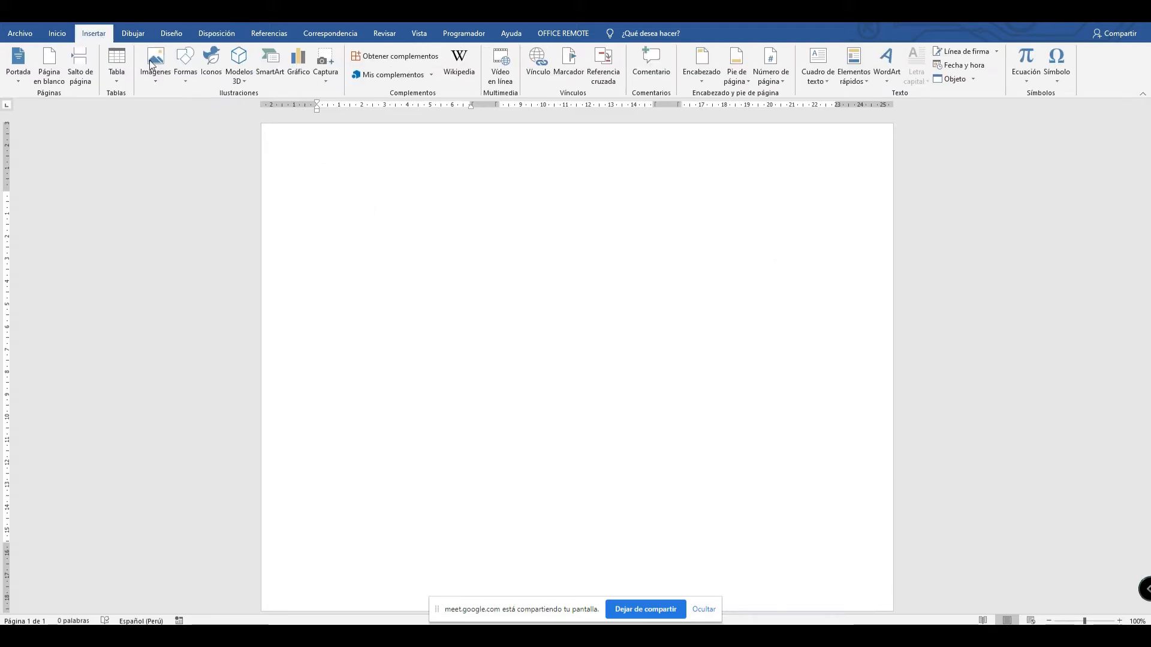
pyautogui.click(189, 77)
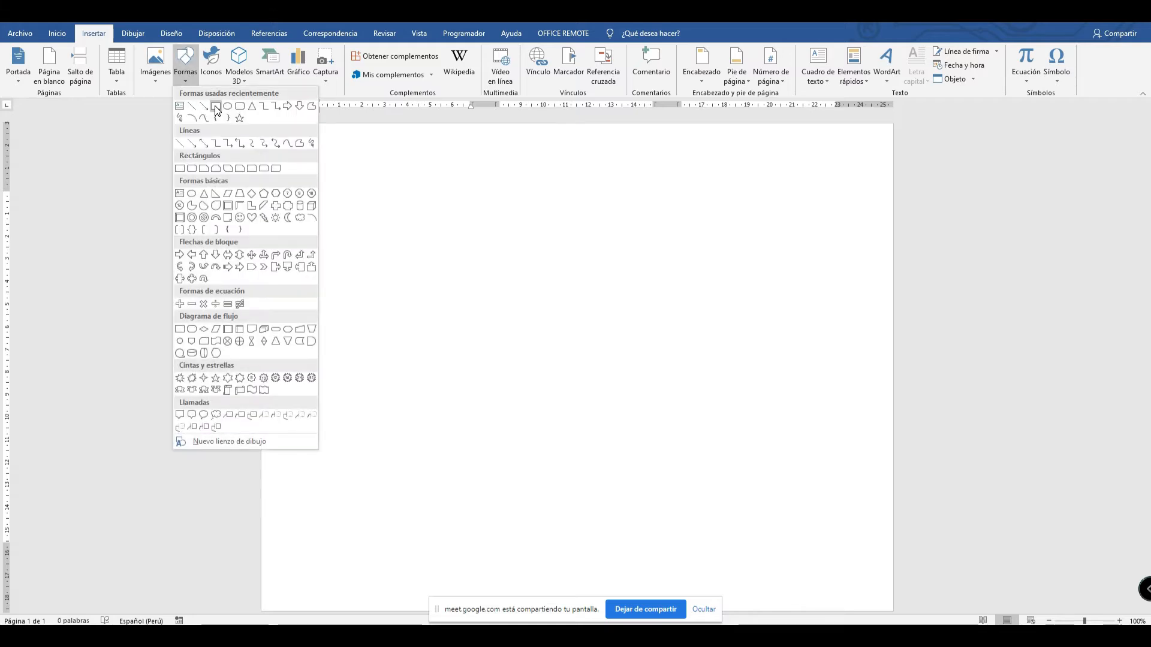
pyautogui.click(208, 118)
pyautogui.moveTo(264, 124); pyautogui.dragTo(888, 605)
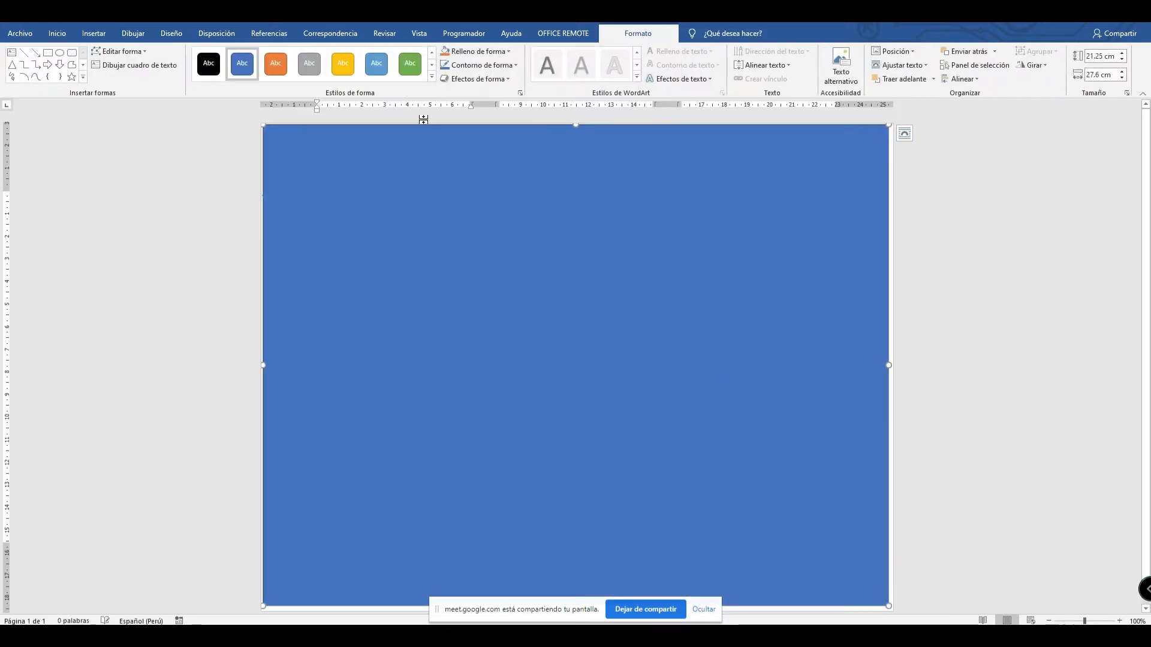
pyautogui.press('Delete')
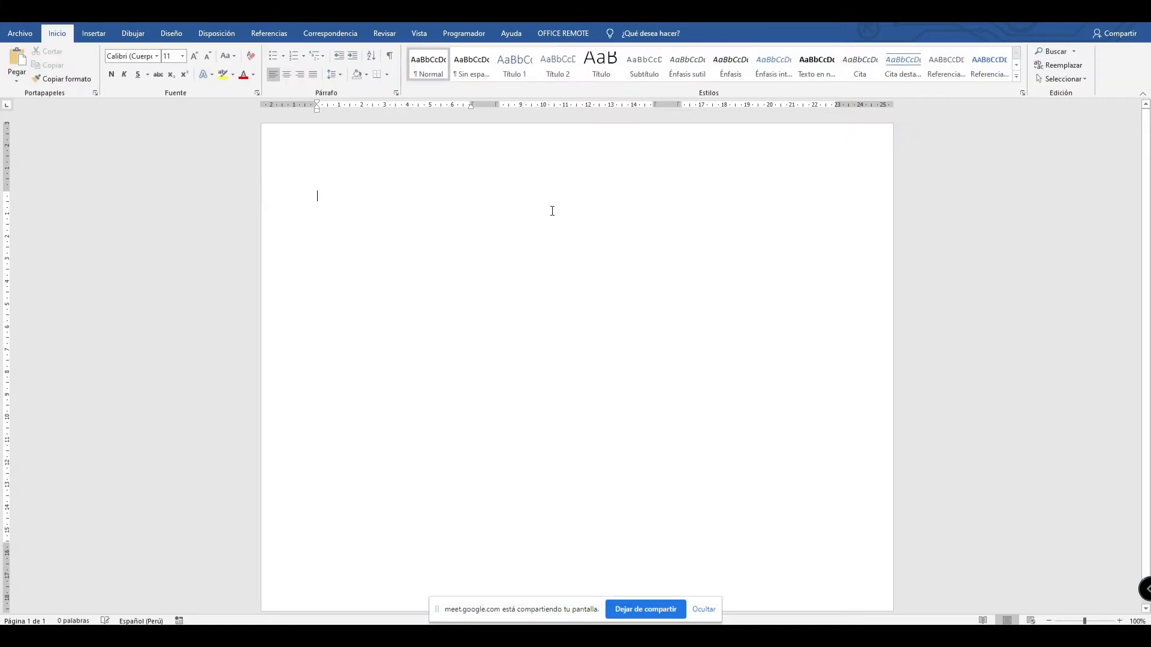
# Set the page color to the blue theme color.
pyautogui.click(163, 34)
pyautogui.click(131, 34)
pyautogui.click(171, 34)
pyautogui.click(1052, 77)
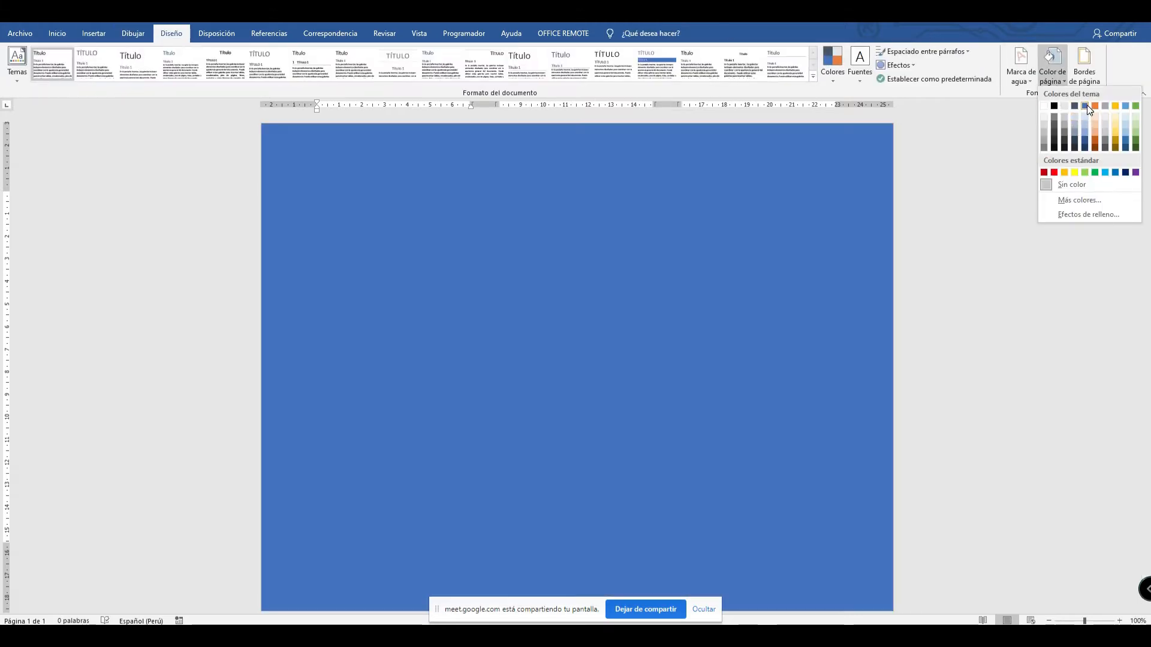
pyautogui.click(1084, 106)
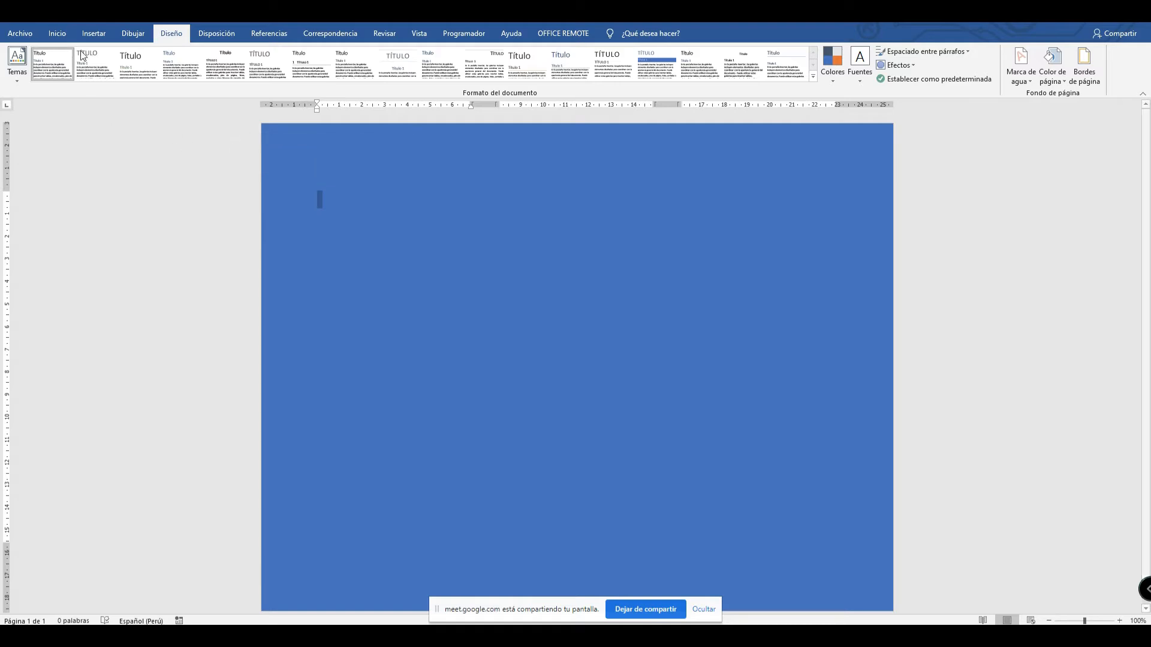
# Draw a full-height rectangle about 21.54 cm by 8.57 cm over the middle column and give it the solid green shape style.
pyautogui.click(93, 34)
pyautogui.click(166, 82)
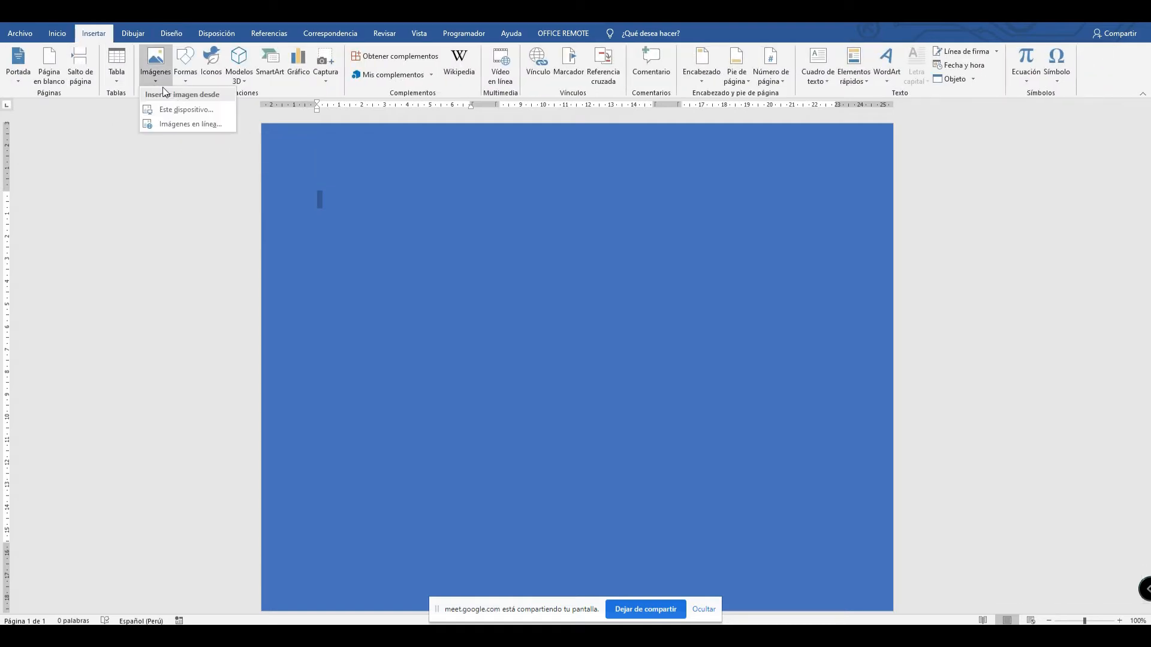
pyautogui.click(189, 77)
pyautogui.click(178, 76)
pyautogui.click(178, 76)
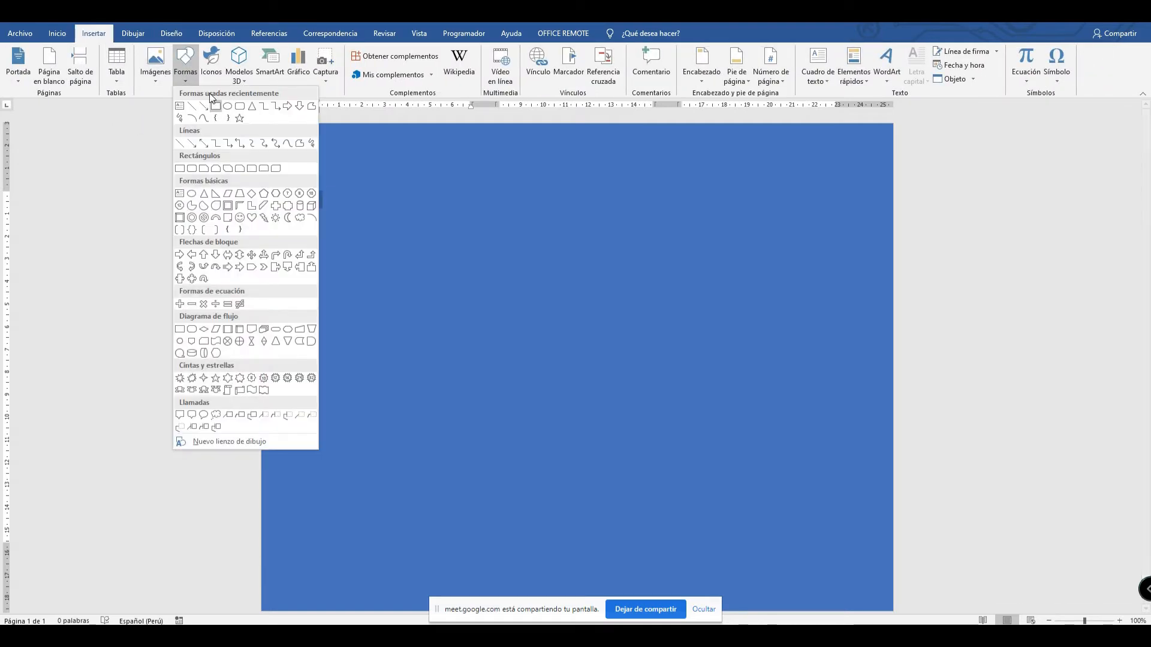
pyautogui.click(216, 106)
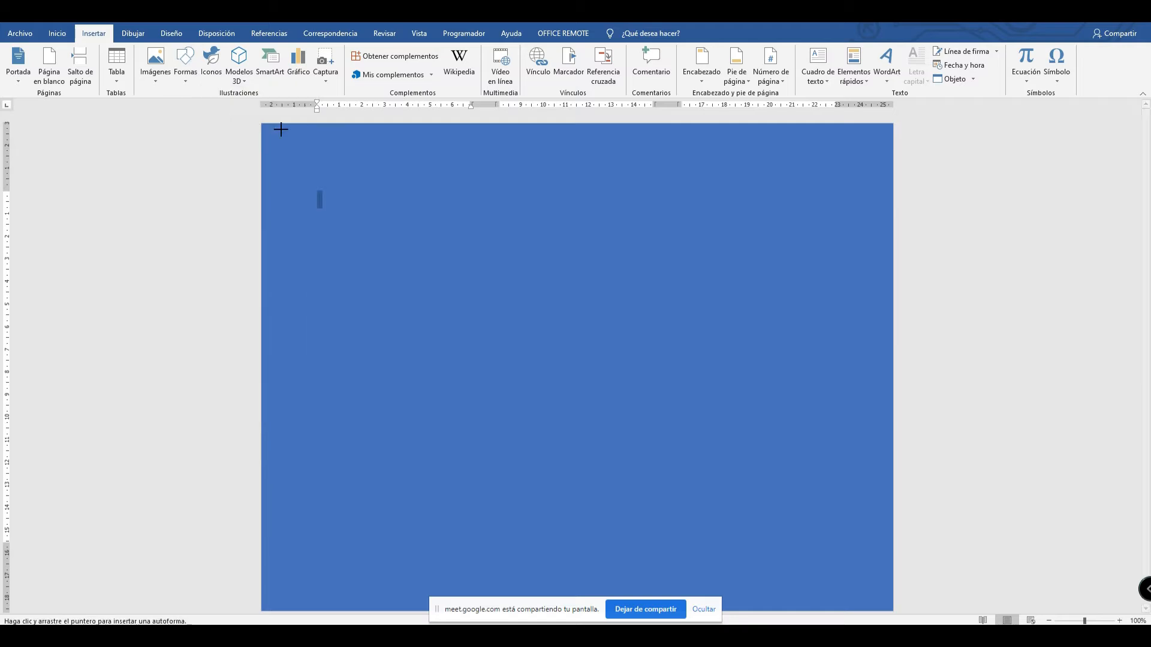
pyautogui.moveTo(486, 125); pyautogui.dragTo(680, 605)
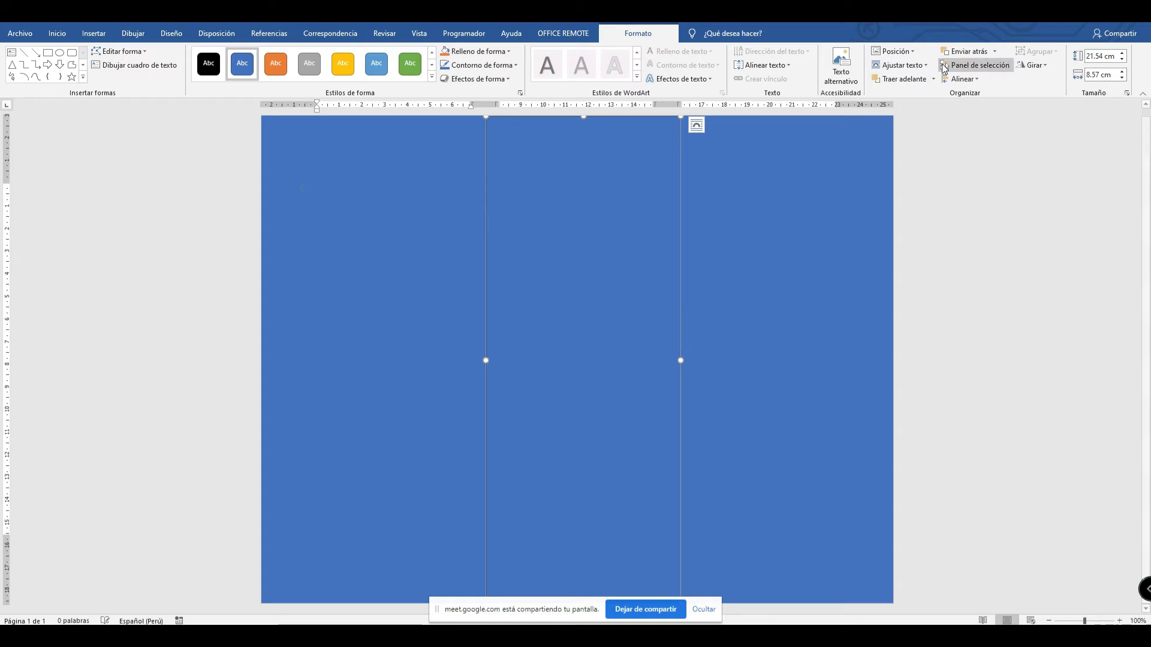
pyautogui.click(410, 63)
pyautogui.moveTo(580, 207); pyautogui.dragTo(577, 206)
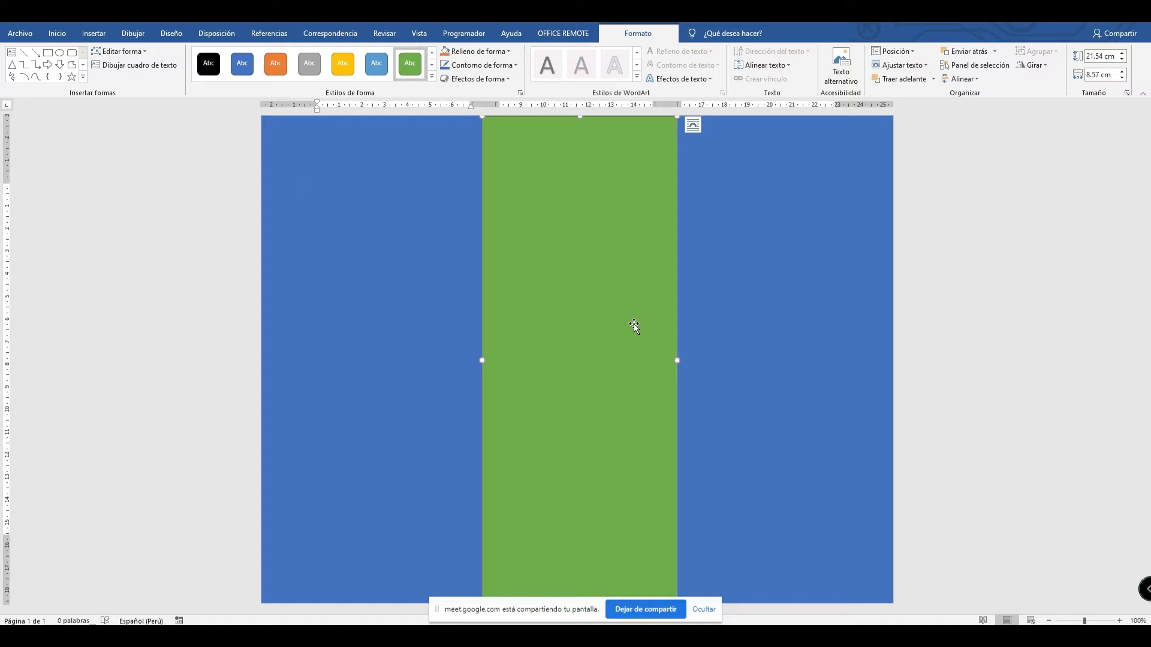
# Move the green rectangle over to the page's right edge and back to the middle column.
pyautogui.moveTo(608, 286); pyautogui.dragTo(871, 290)
pyautogui.click(377, 159)
pyautogui.write('prueba')
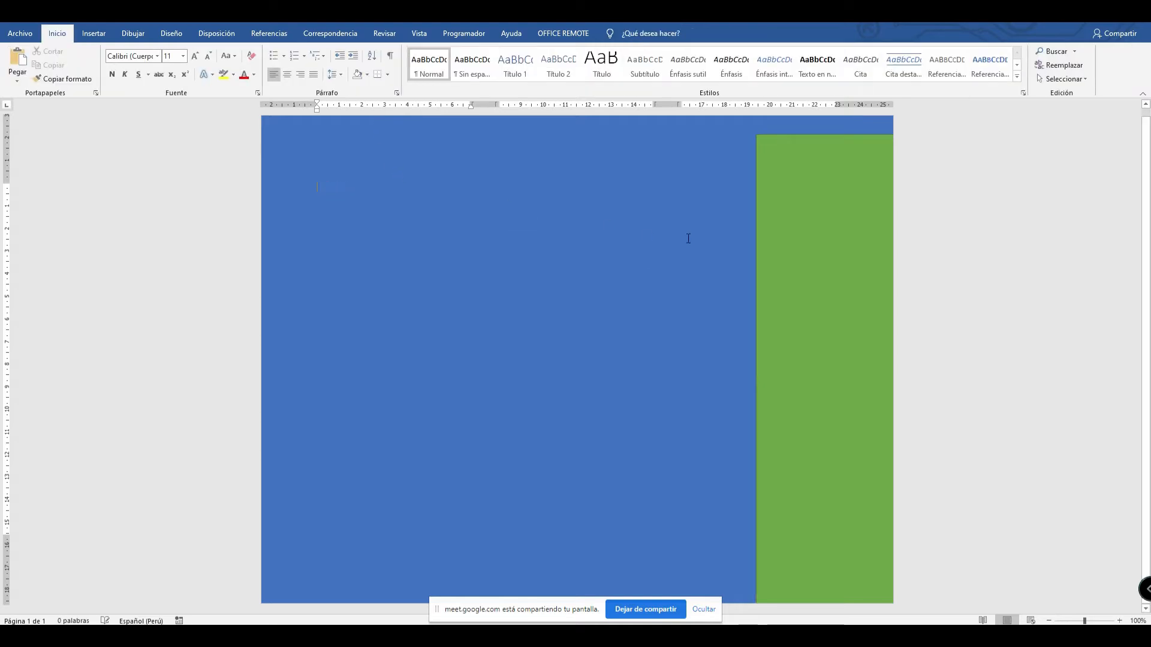
pyautogui.moveTo(791, 212); pyautogui.dragTo(539, 180)
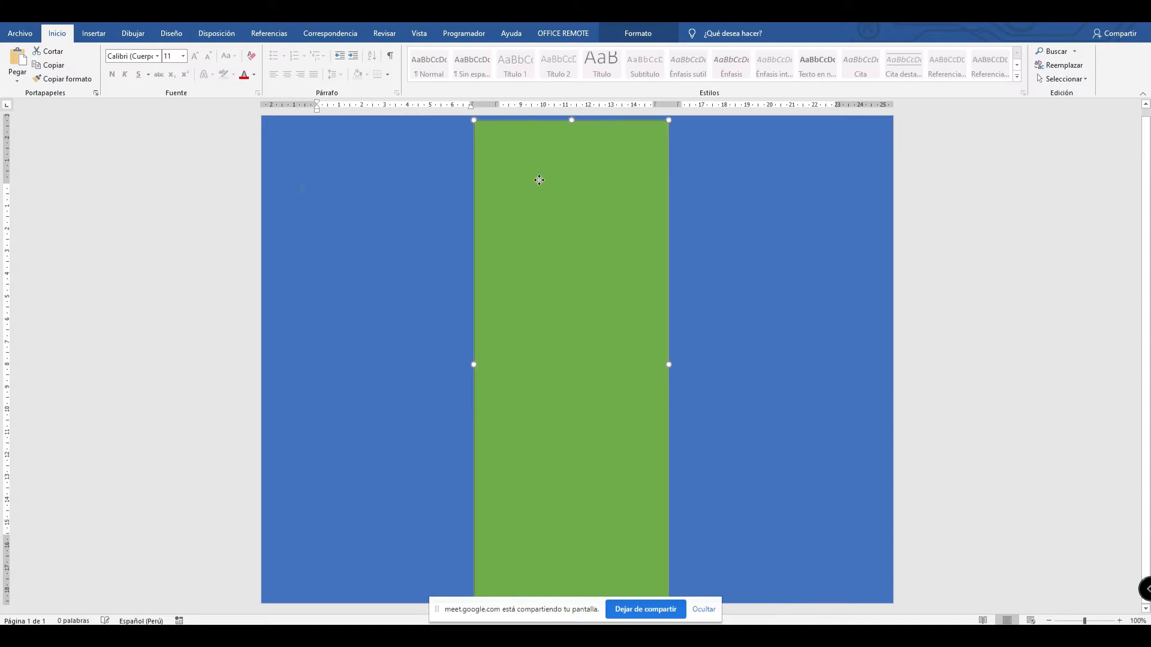
# Paste a copy of the green rectangle, place the two over the first and middle columns, and label them 1 and 2.
pyautogui.hotkey('ctrl', 'v')
pyautogui.moveTo(605, 221); pyautogui.dragTo(410, 211)
pyautogui.moveTo(525, 236); pyautogui.dragTo(547, 235)
pyautogui.click(394, 289)
pyautogui.write('1')
pyautogui.click(560, 299)
pyautogui.write('2')
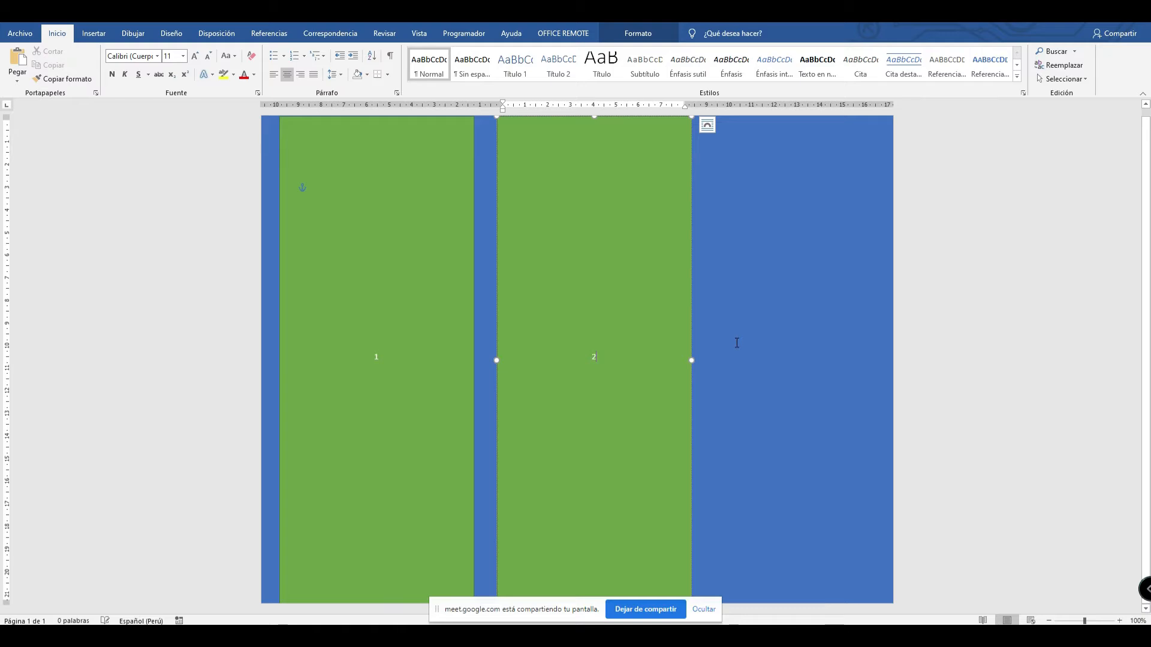
# Shift panel 2 to the right, paste a copy of it near the page's right edge and label the copy 3.
pyautogui.hotkey('ctrl', 'v')
pyautogui.hotkey('ctrl', 'z')
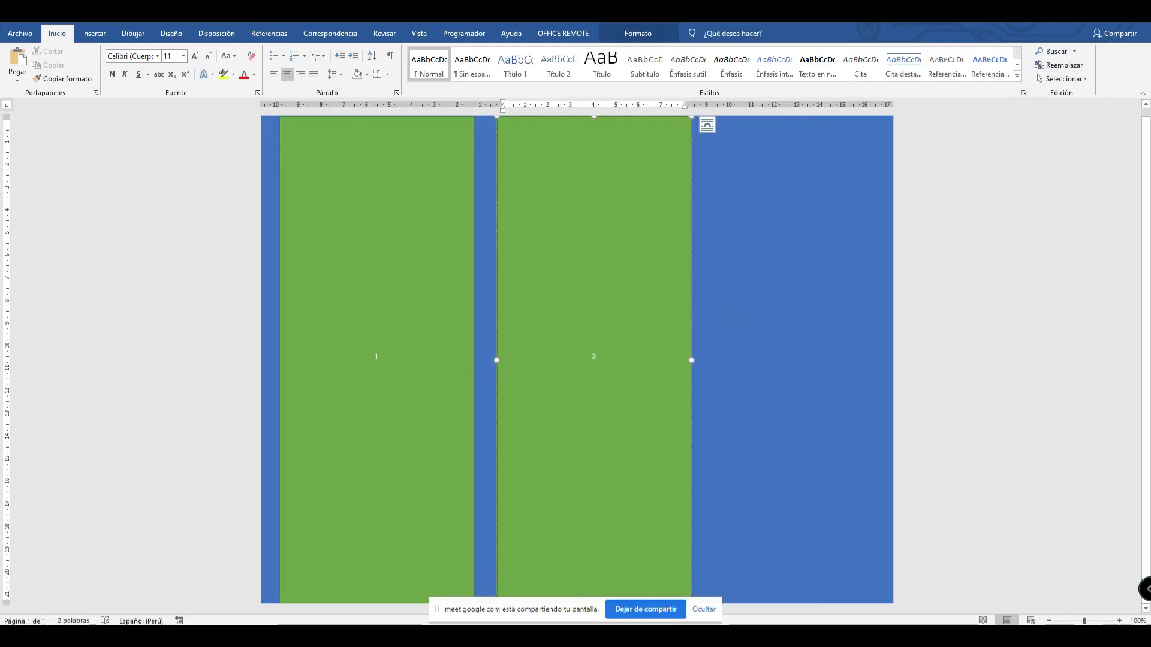
pyautogui.moveTo(690, 300); pyautogui.dragTo(802, 303)
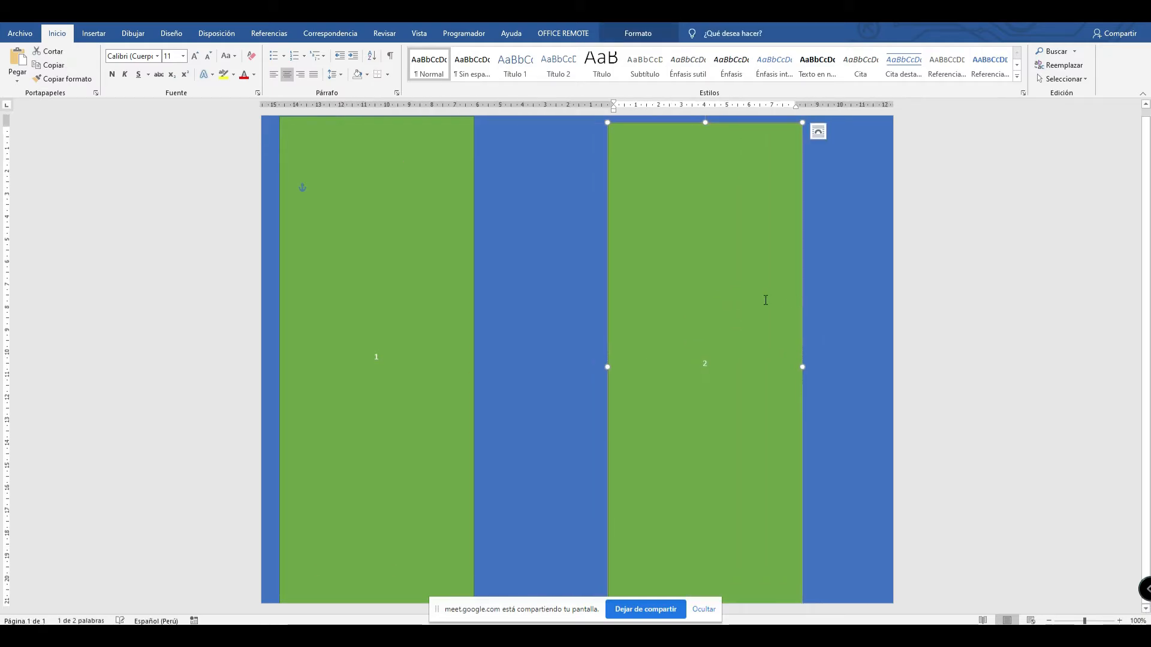
pyautogui.hotkey('ctrl', 'v')
pyautogui.moveTo(812, 251); pyautogui.dragTo(872, 255)
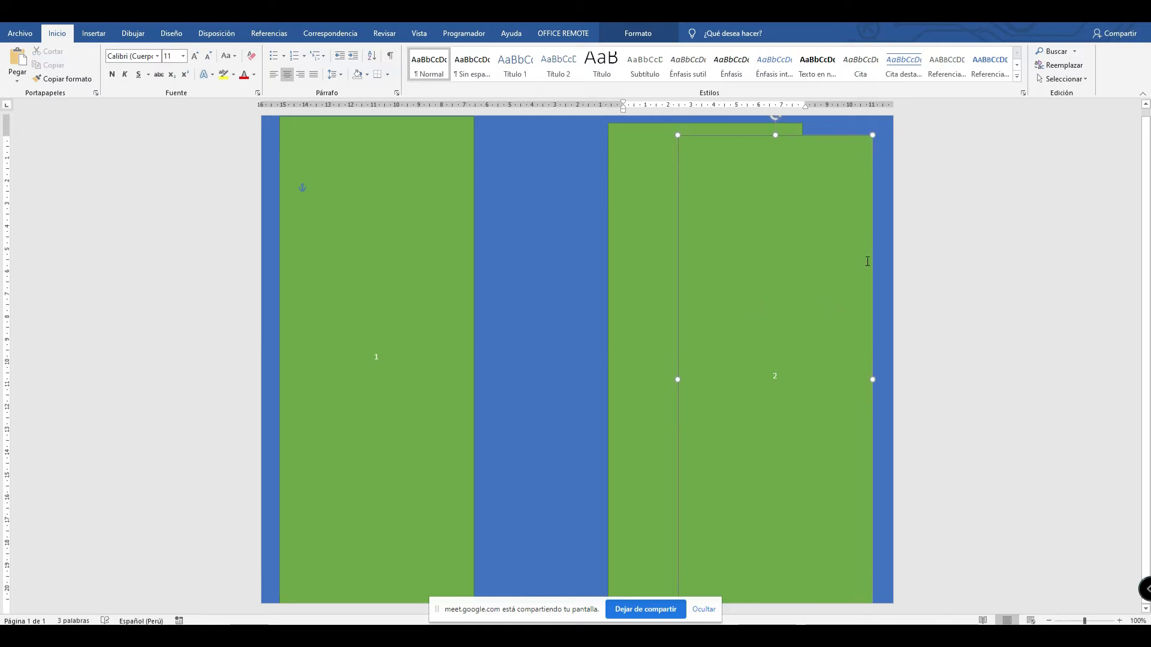
pyautogui.write('3')
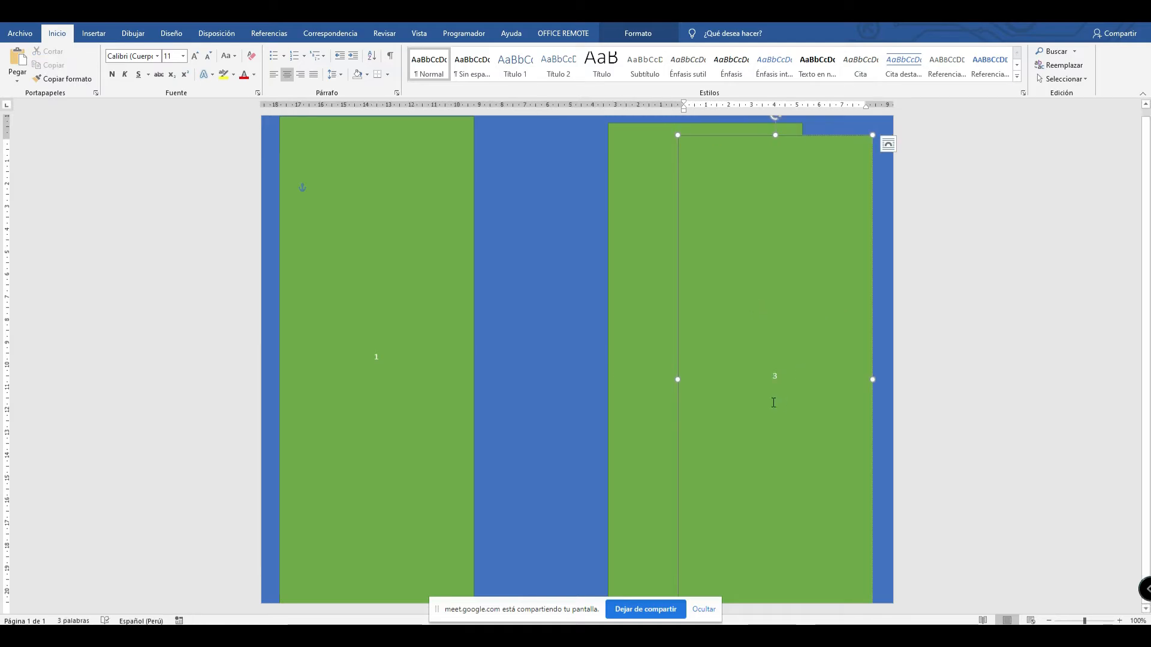
# Arrange green panels 1, 2 and 3 side by side across the page with narrow blue gaps between them.
pyautogui.click(632, 271)
pyautogui.moveTo(652, 124); pyautogui.dragTo(519, 123)
pyautogui.click(709, 181)
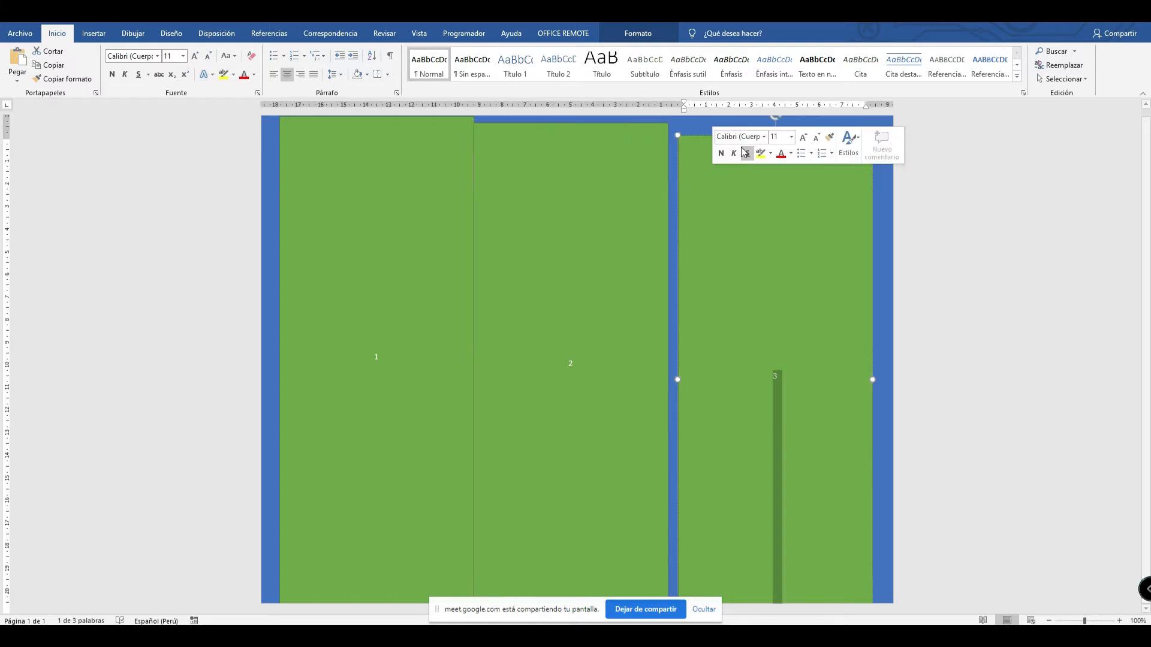
pyautogui.moveTo(700, 137)
pyautogui.mouseDown()
pyautogui.moveTo(721, 115)
pyautogui.moveTo(714, 122)
pyautogui.mouseUp()
pyautogui.click(586, 136)
pyautogui.moveTo(586, 135); pyautogui.dragTo(604, 133)
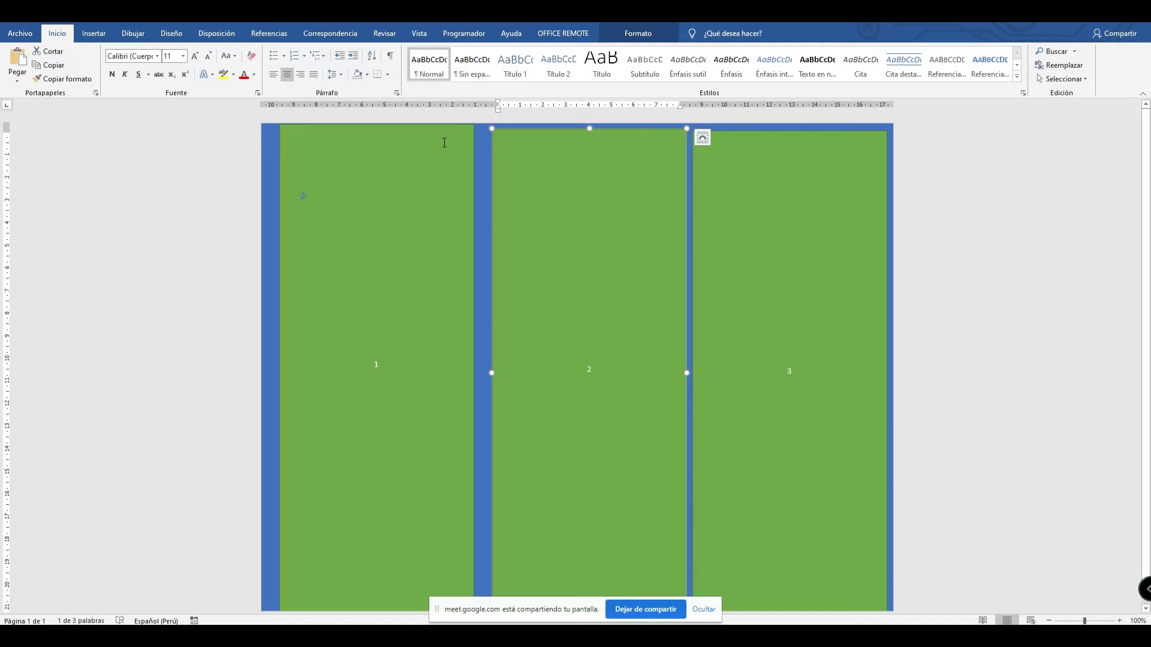
pyautogui.moveTo(453, 131); pyautogui.dragTo(447, 127)
pyautogui.click(608, 134)
pyautogui.moveTo(609, 133); pyautogui.dragTo(595, 133)
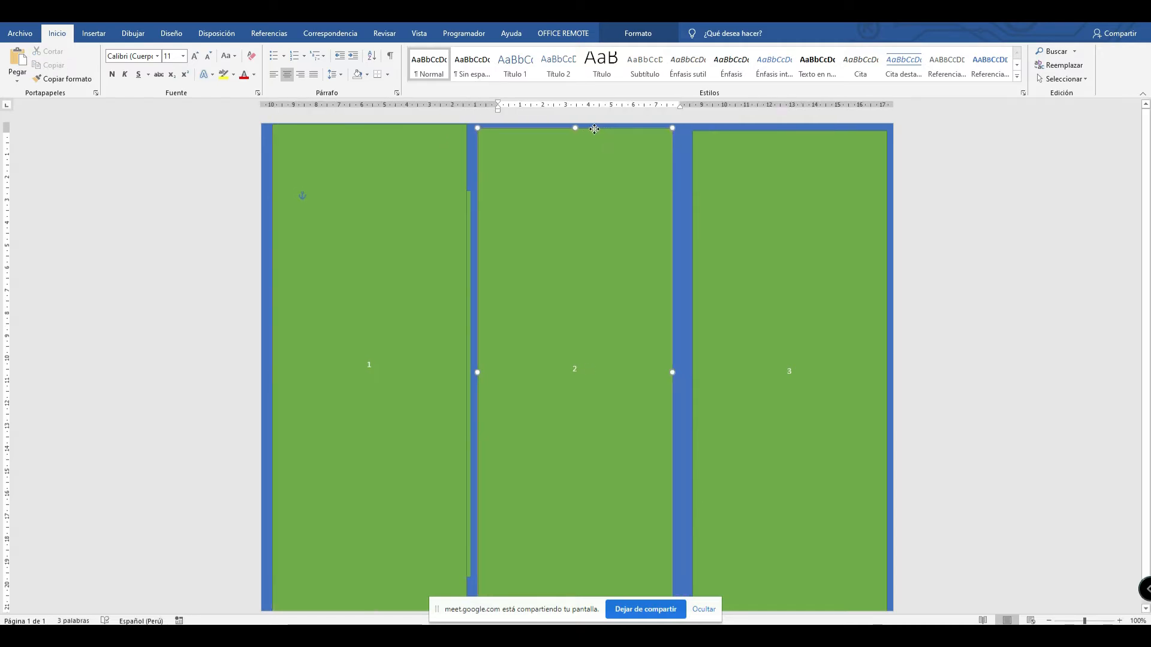
# Nudge green panel 3 closer to the middle panel and swap panels 1 and 2, leaving the order 2, 1, 3.
pyautogui.doubleClick(744, 173)
pyautogui.moveTo(763, 133); pyautogui.dragTo(759, 128)
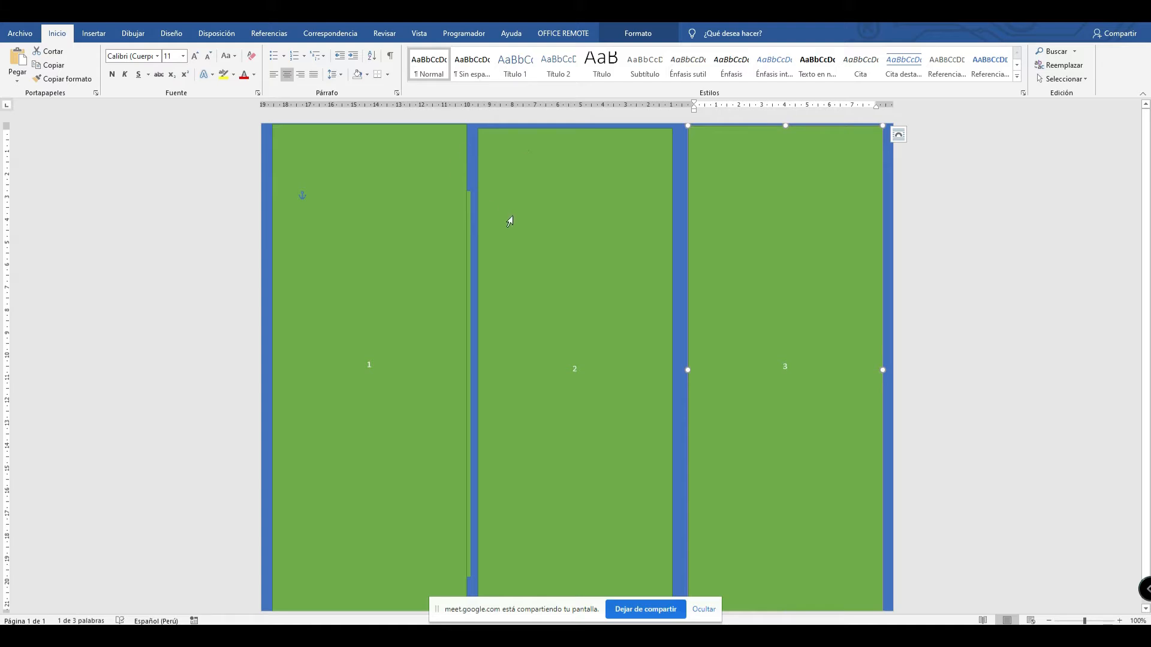
pyautogui.click(434, 146)
pyautogui.moveTo(415, 128); pyautogui.dragTo(458, 250)
pyautogui.press('Delete')
pyautogui.click(540, 161)
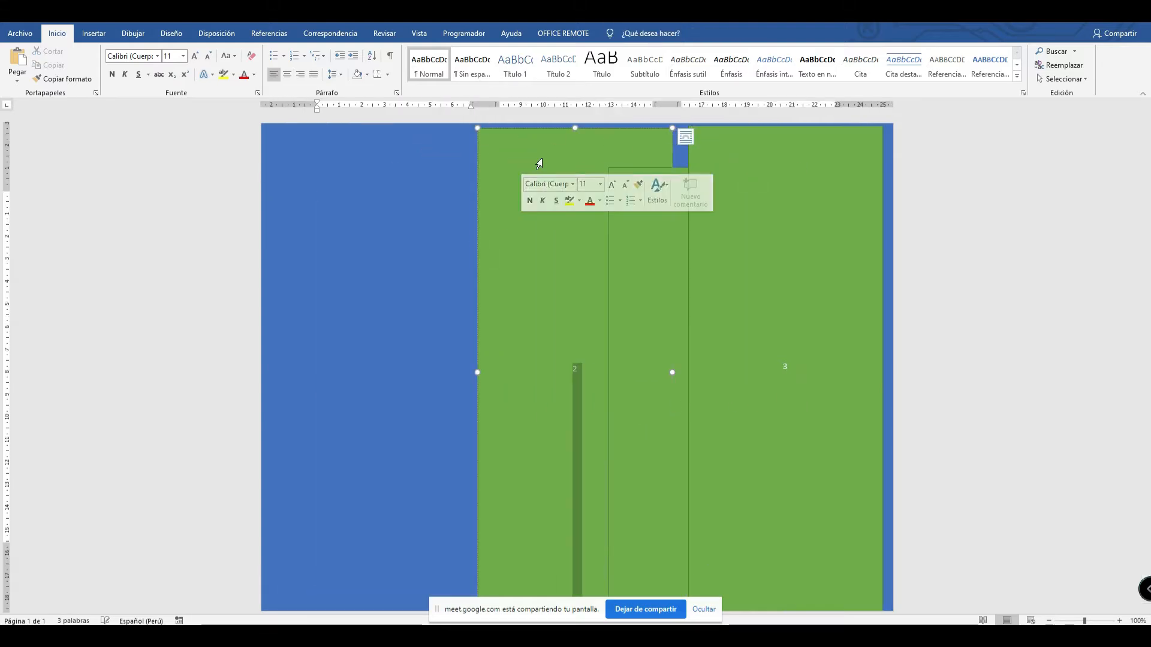
pyautogui.moveTo(552, 132); pyautogui.dragTo(337, 133)
pyautogui.click(617, 166)
pyautogui.moveTo(614, 165); pyautogui.dragTo(492, 130)
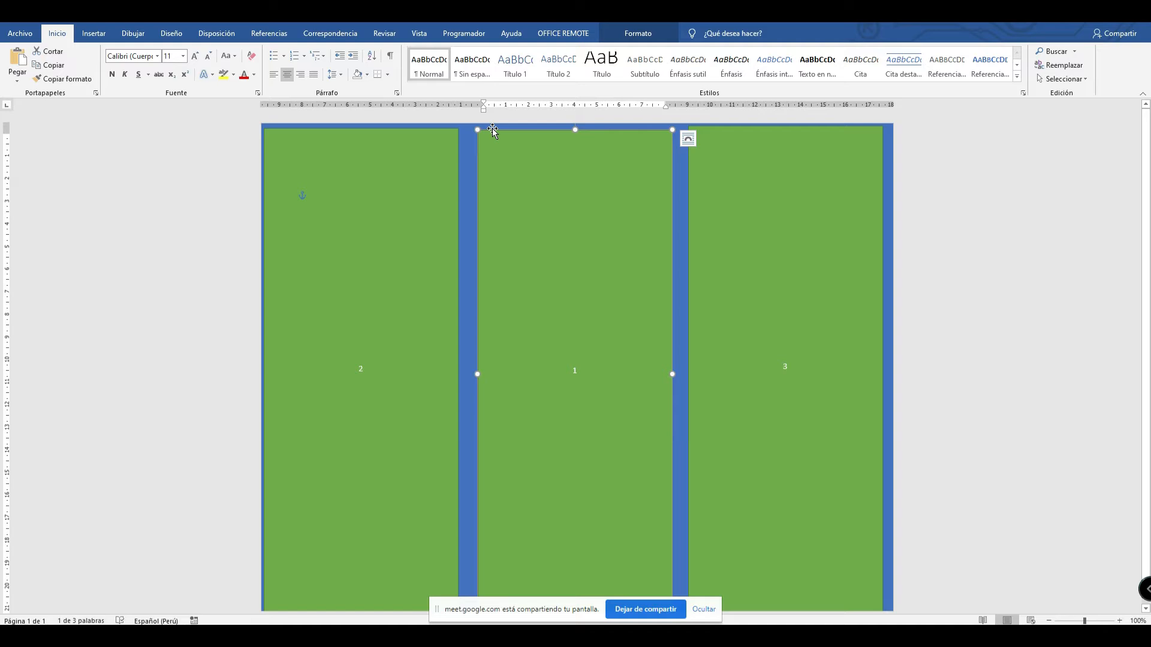
# Switch to the PowerPoint presentation to review slide 4 on the finished three-column brochure, and return to Word.
pyautogui.hotkey('alt', 'Tab')
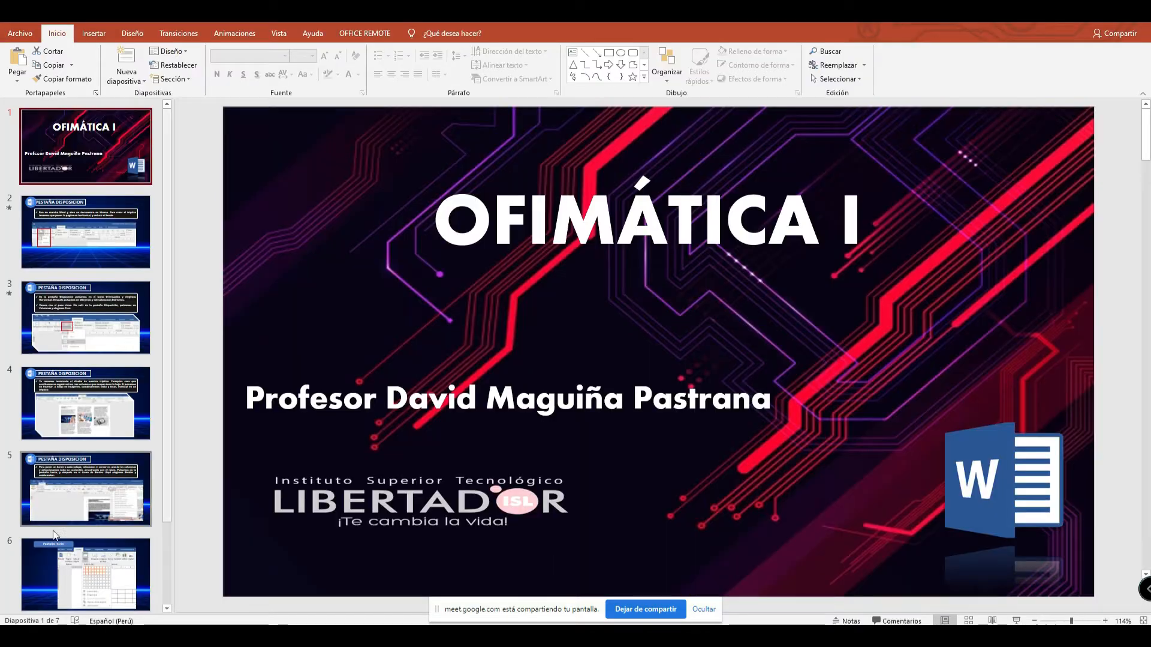
pyautogui.click(84, 402)
pyautogui.scroll(-1, 609, 428)
pyautogui.scroll(1, 609, 428)
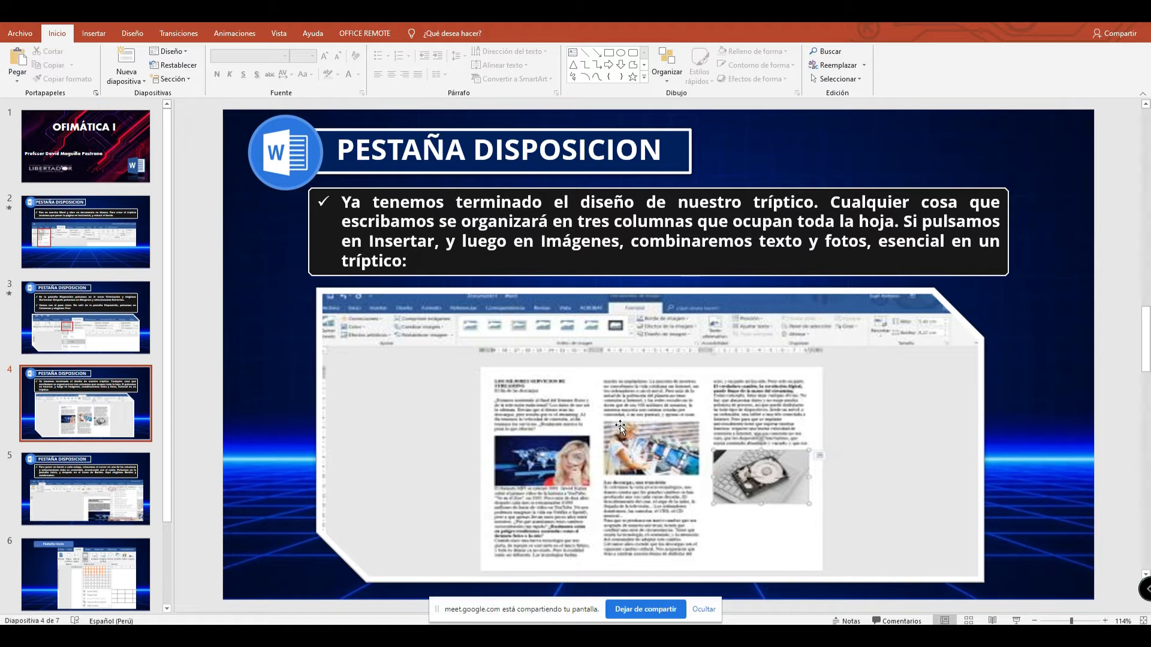
pyautogui.hotkey('alt', 'Tab')
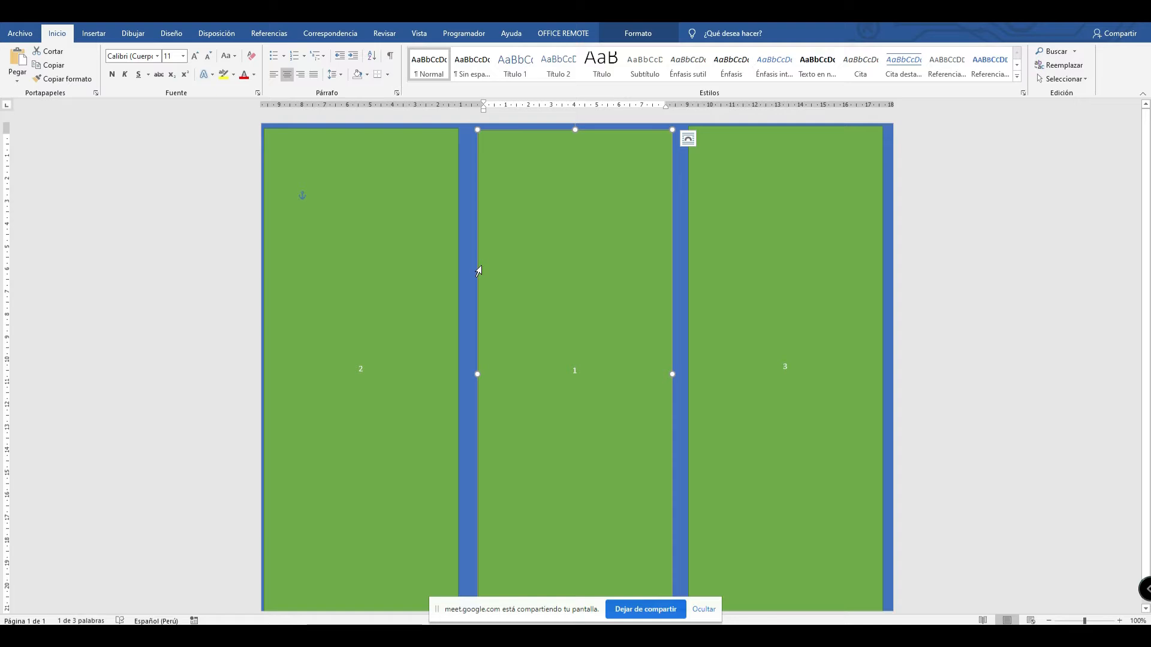
# Delete green panels 3, 1 and 2 from the blue page.
pyautogui.click(372, 256)
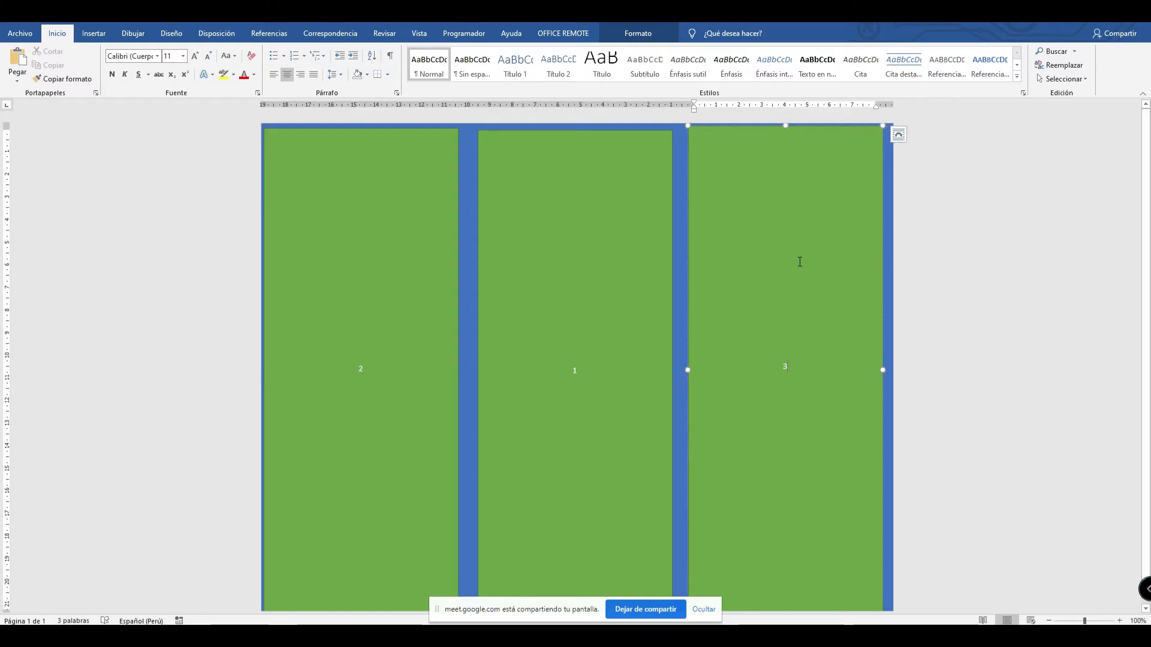
pyautogui.click(688, 206)
pyautogui.press('Delete')
pyautogui.click(667, 208)
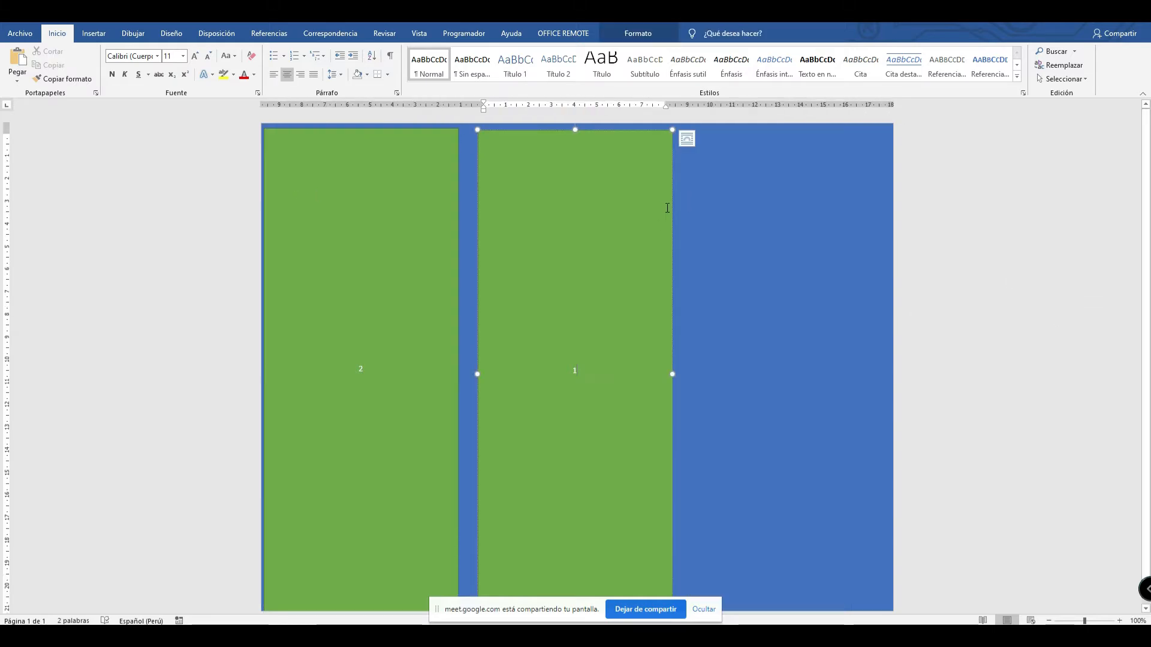
pyautogui.click(672, 208)
pyautogui.press('Delete')
pyautogui.click(455, 228)
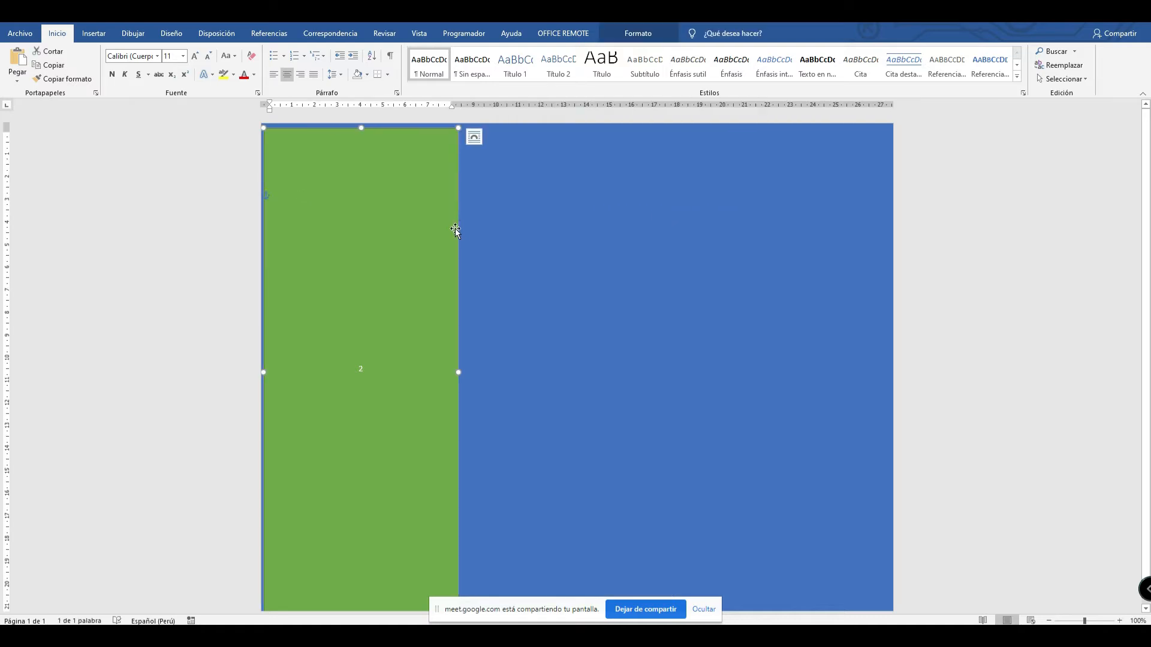
pyautogui.press('Delete')
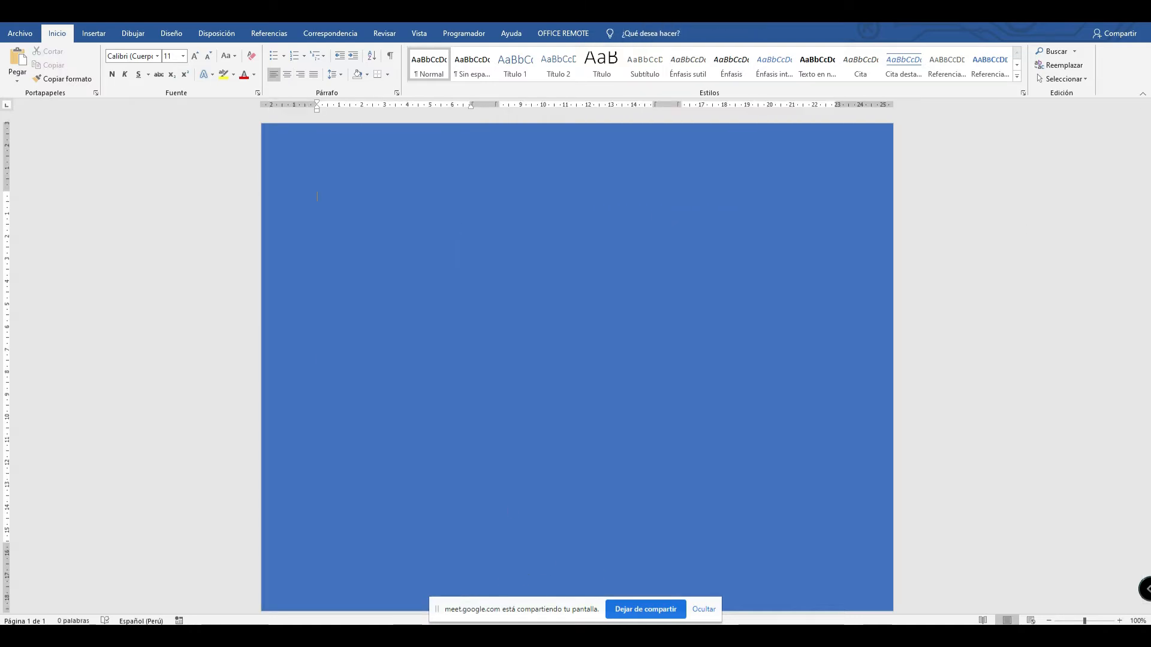
# Switch between the open Word documents to view the class schedule and the concert brochure, and return to the blue page.
pyautogui.hotkey('alt', 'Tab')
pyautogui.hotkey('alt', 'Tab')
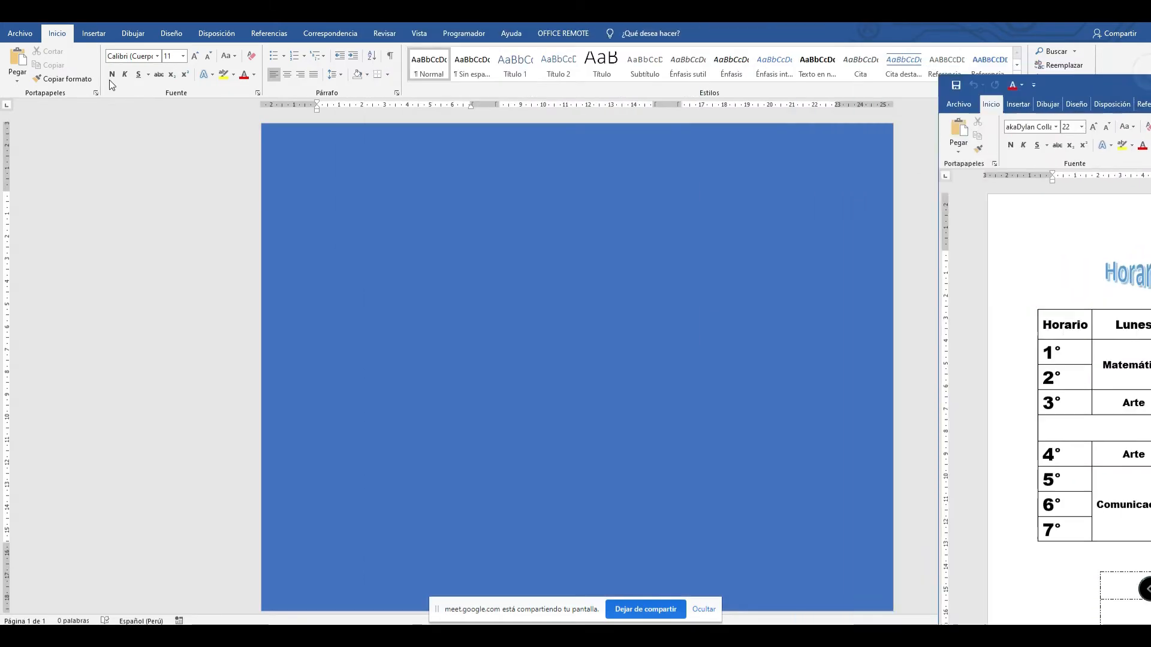
pyautogui.click(109, 84)
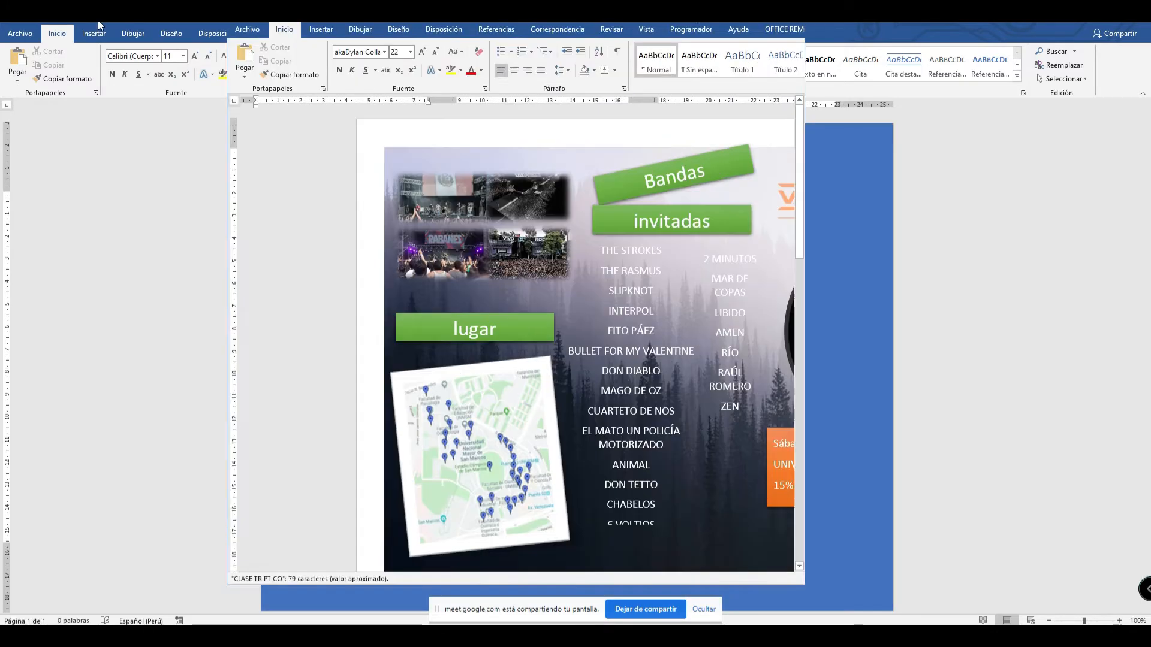
pyautogui.click(99, 24)
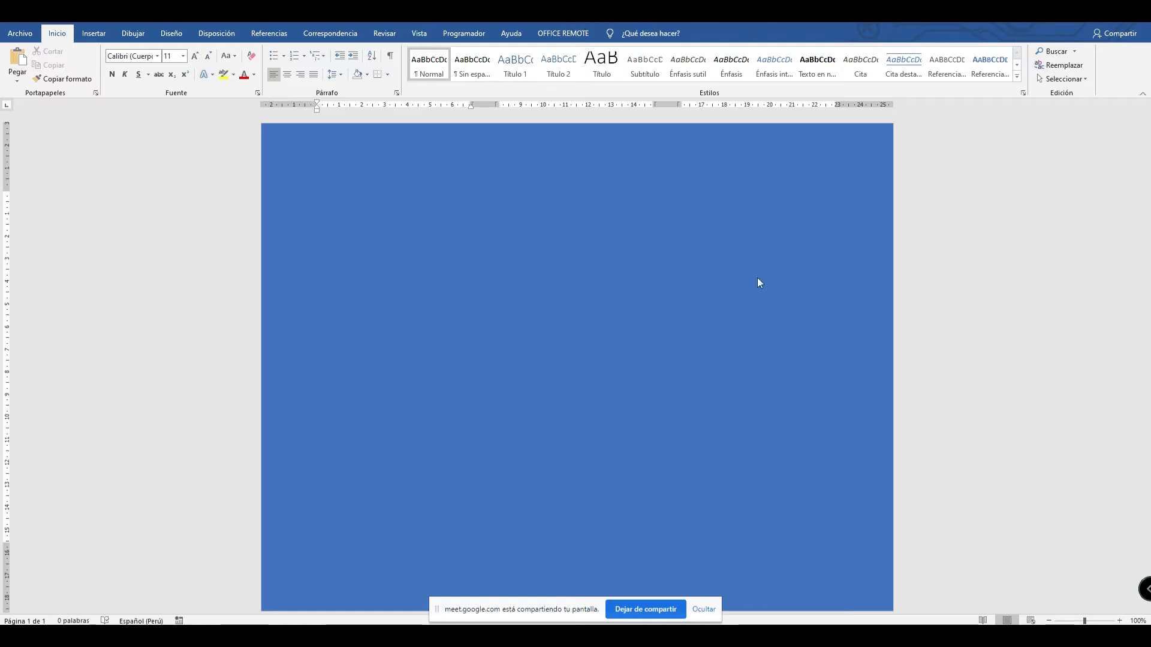
pyautogui.scroll(-1, 599, 288)
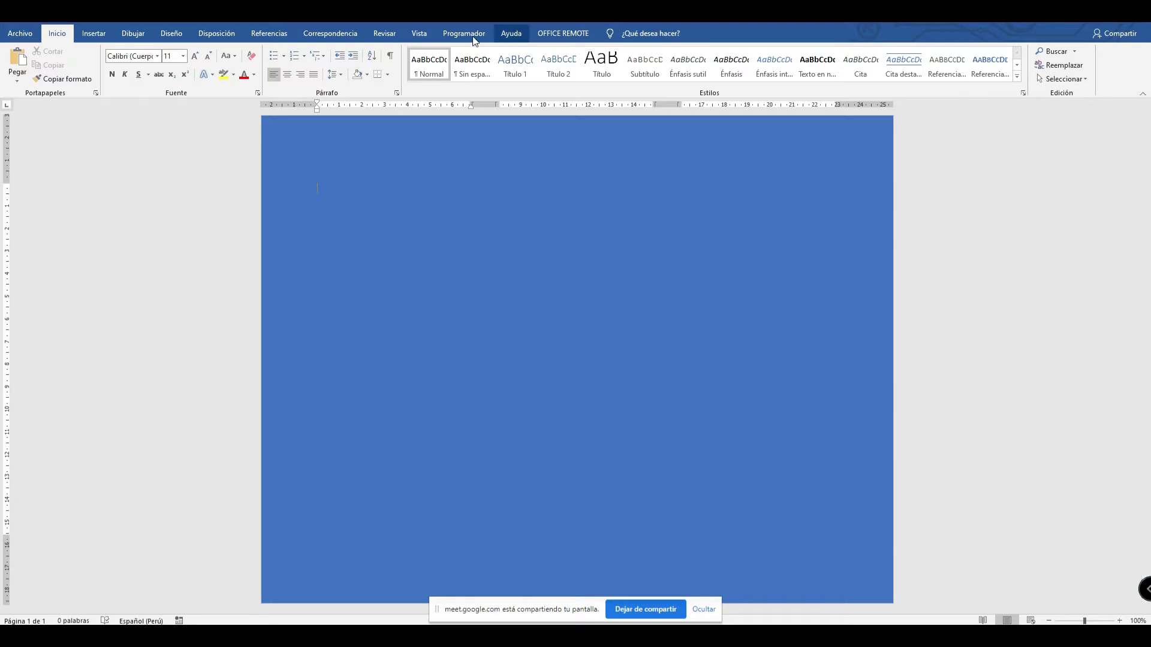
pyautogui.scroll(-2, 142, 30)
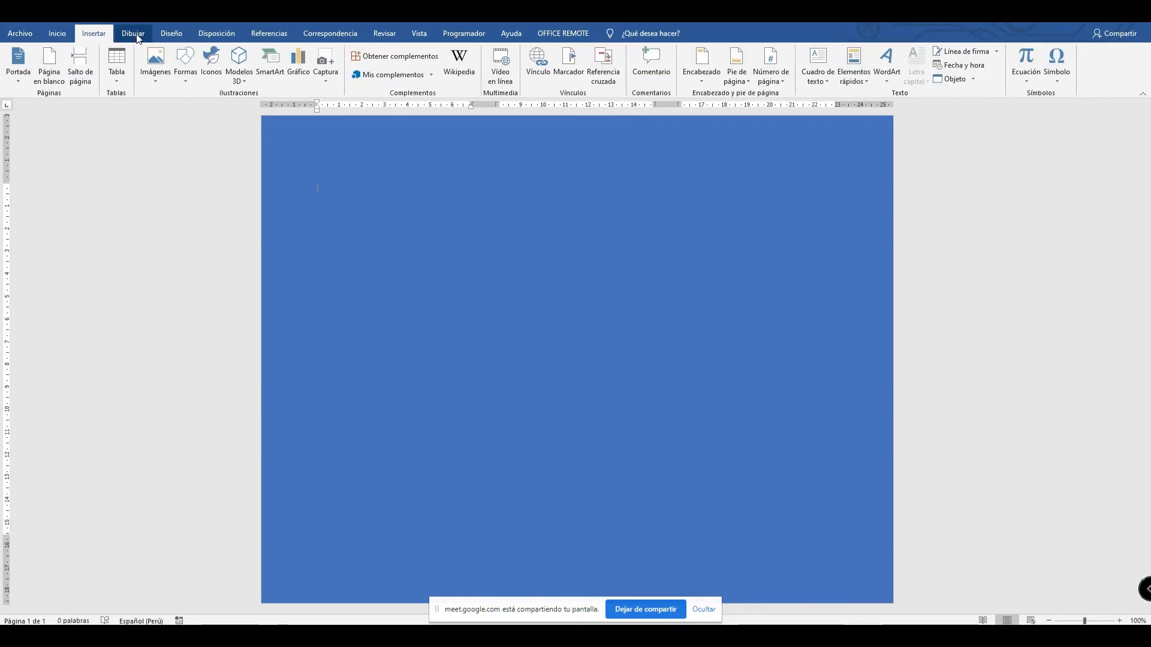
# Close the blue document and open a new blank Word document in a maximized window.
pyautogui.click(169, 31)
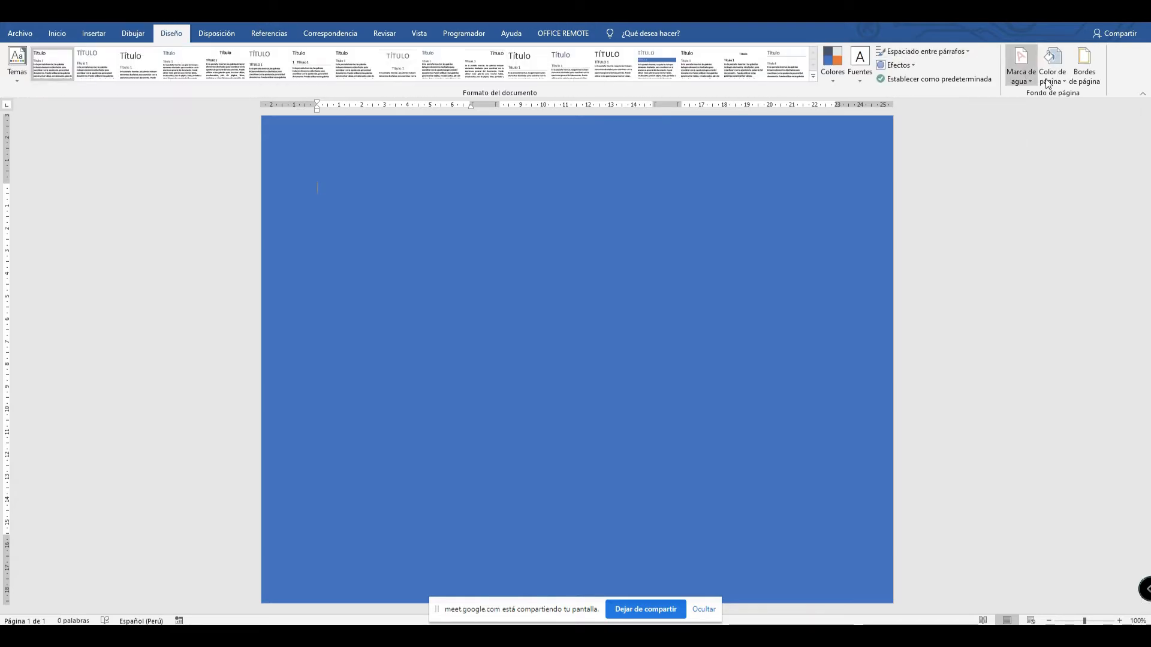
pyautogui.click(1135, 11)
pyautogui.click(628, 394)
pyautogui.press('super')
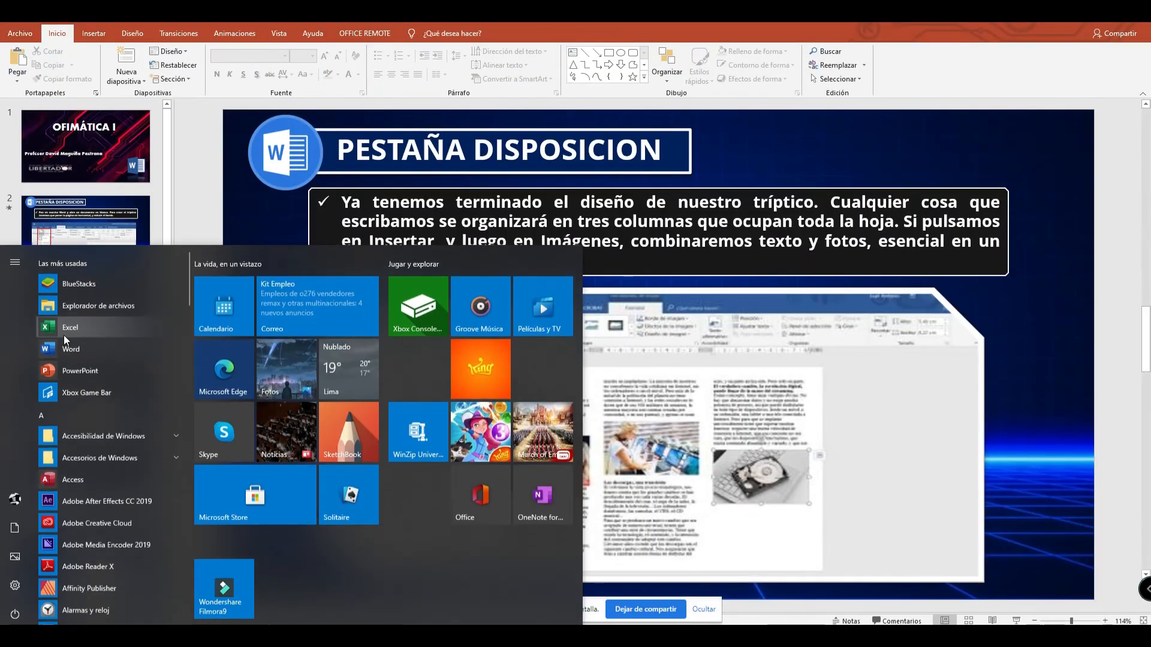
pyautogui.click(74, 351)
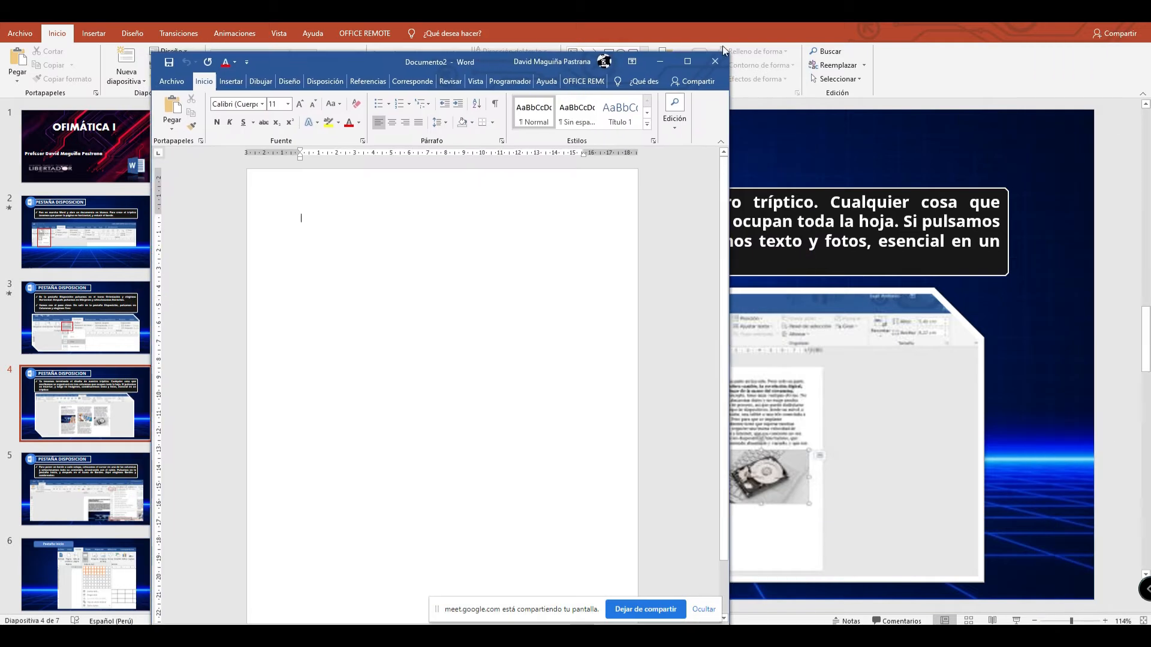
pyautogui.click(688, 63)
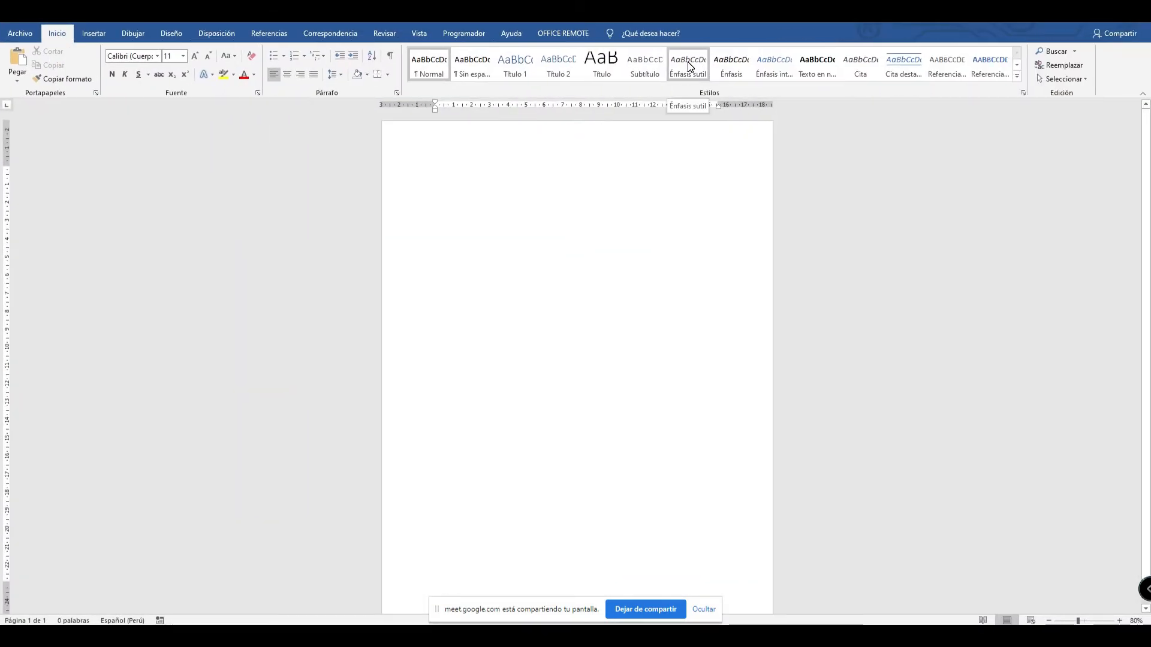
# Set the new document to landscape orientation with three equal columns and a line between them.
pyautogui.click(207, 35)
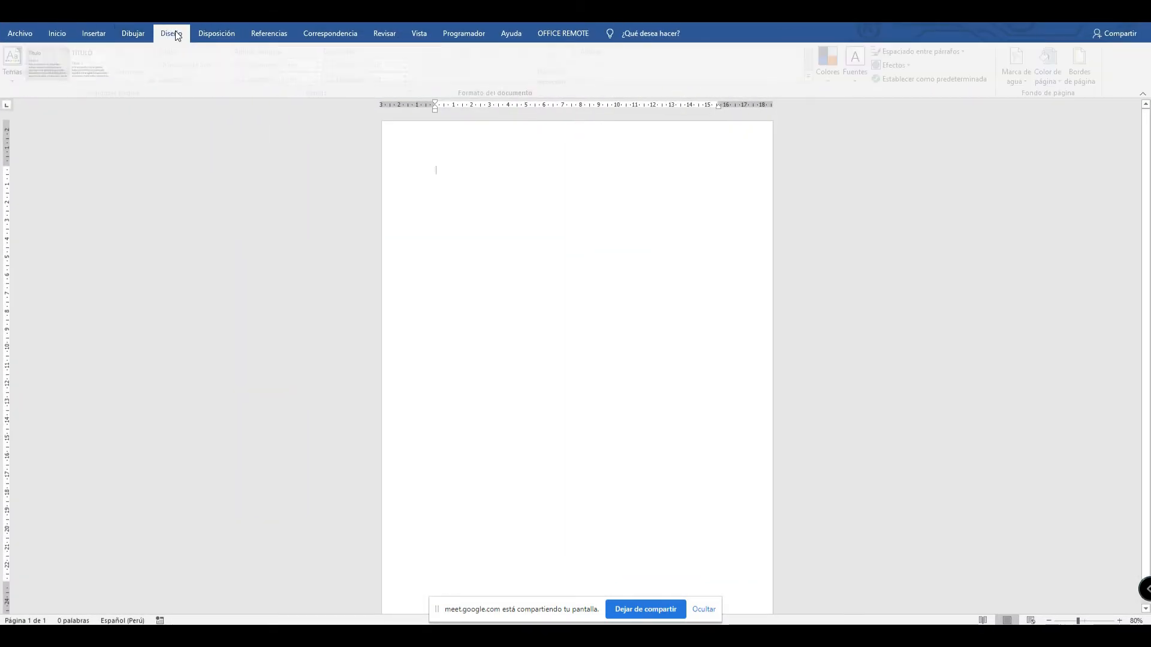
pyautogui.click(66, 77)
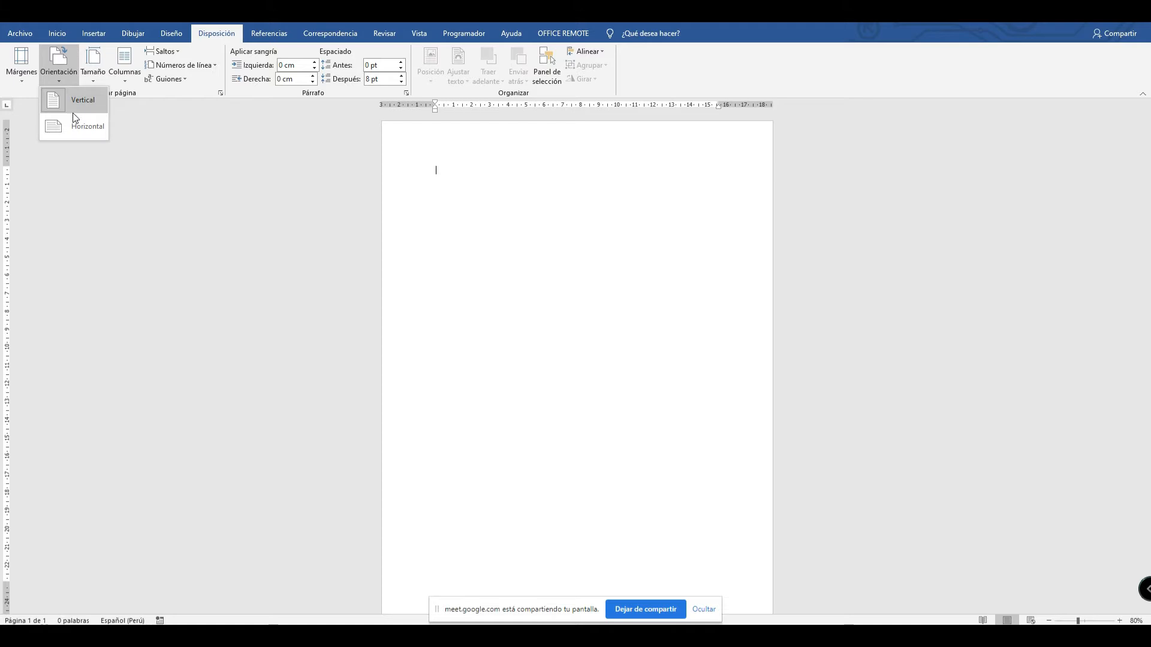
pyautogui.click(95, 131)
pyautogui.click(124, 80)
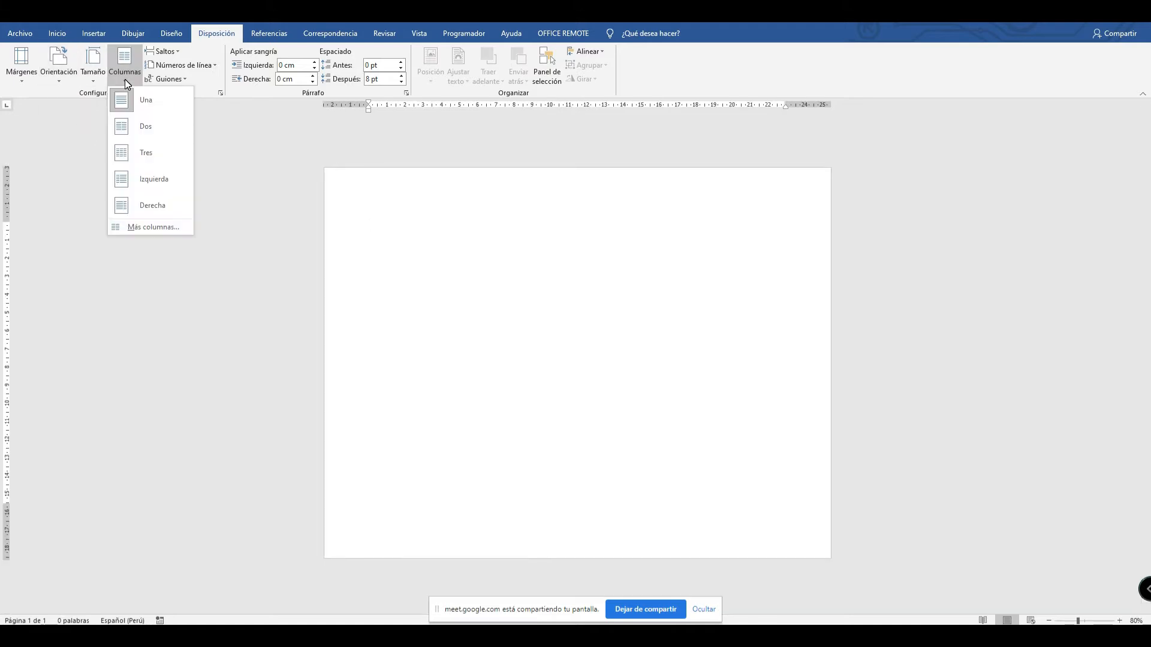
pyautogui.click(150, 225)
pyautogui.click(575, 248)
pyautogui.click(619, 281)
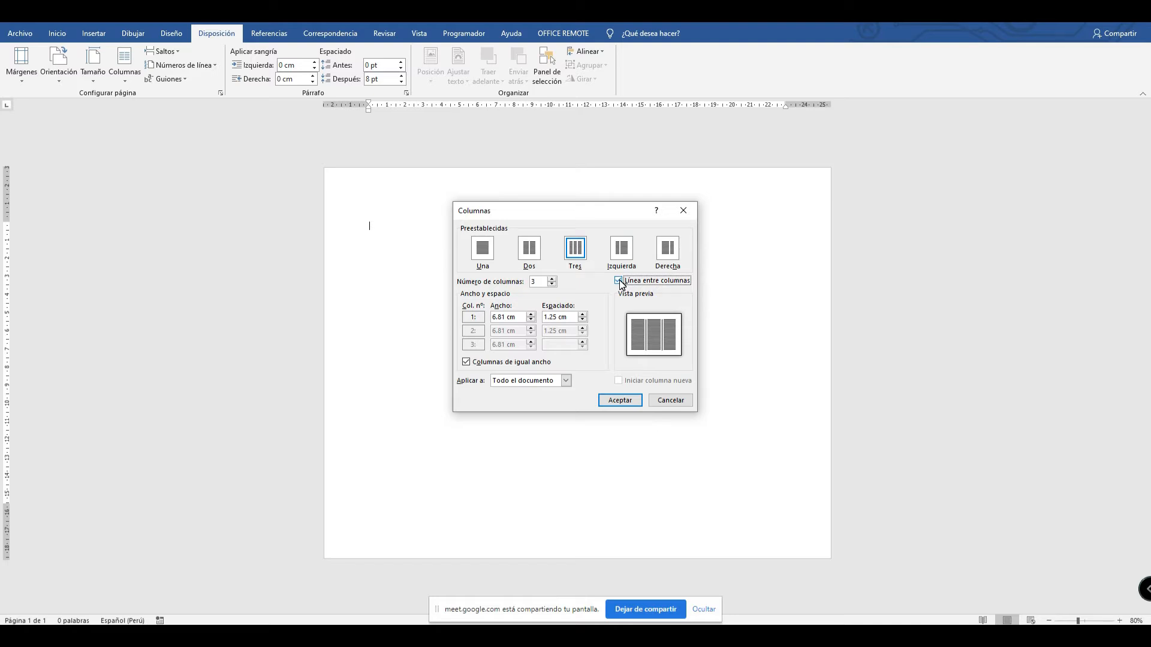
pyautogui.click(615, 398)
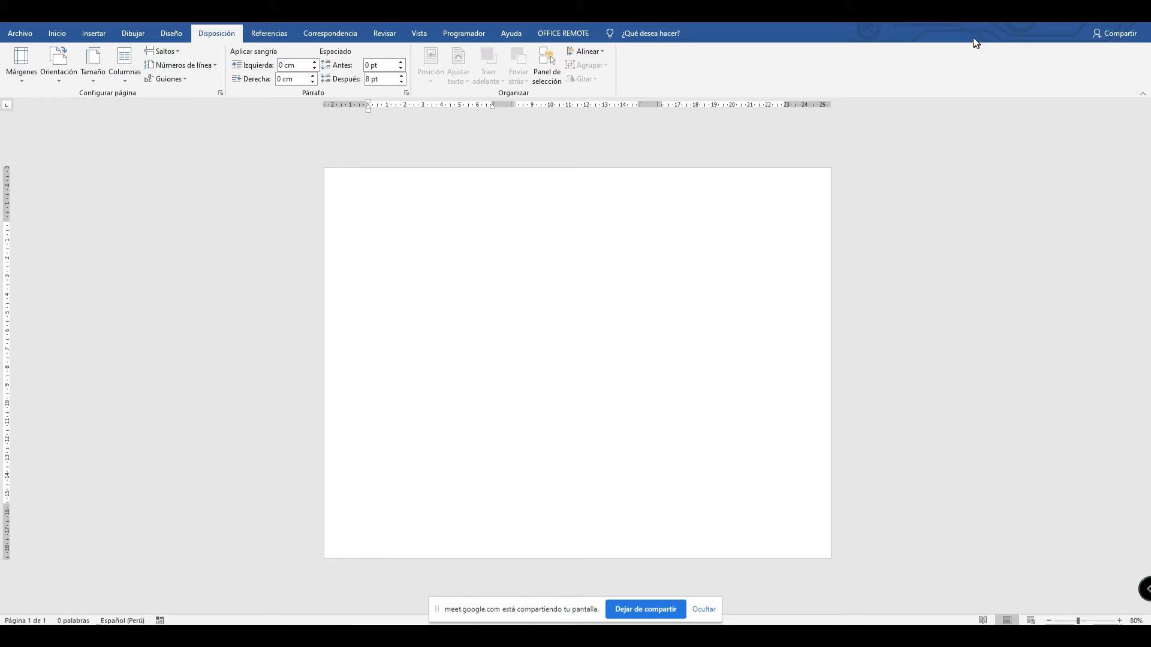
# Switch to the browser, enlarge the corporate bifold brochure example in the image results, and return to Word.
pyautogui.hotkey('alt', 'Tab')
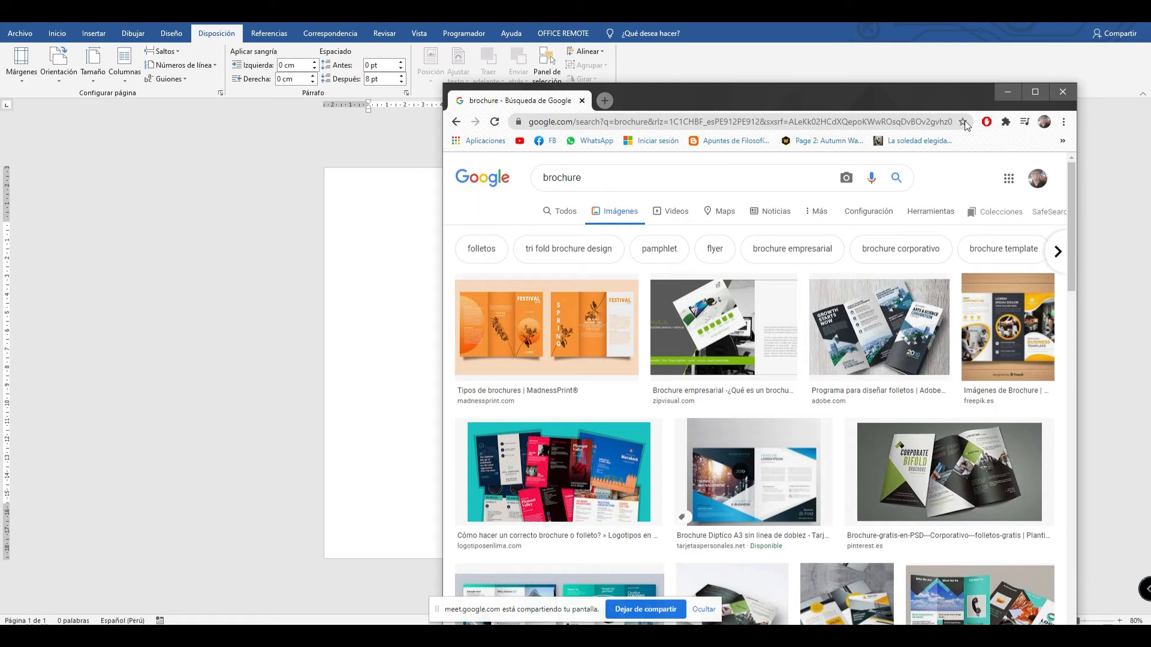
pyautogui.click(1036, 96)
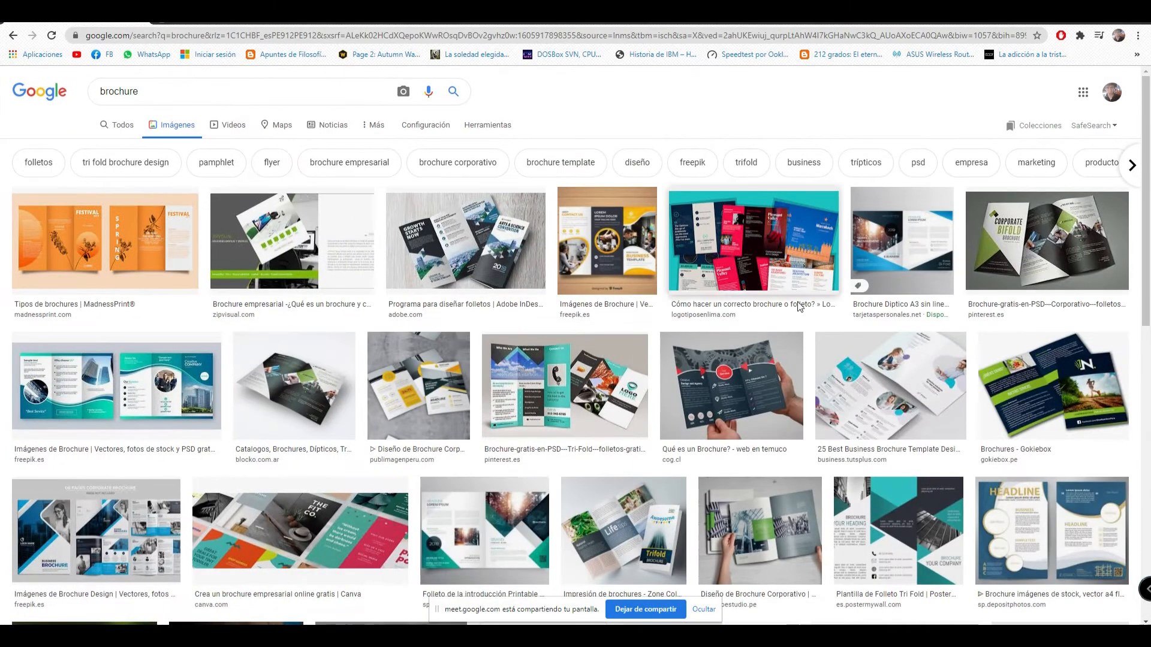
pyautogui.click(1038, 248)
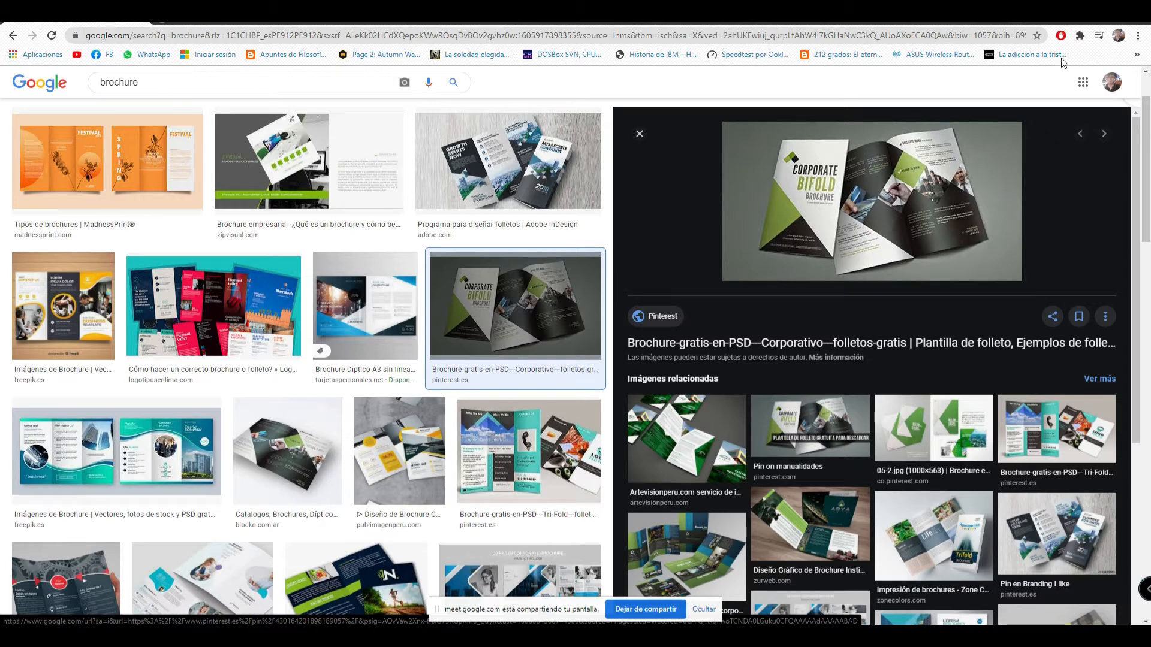
pyautogui.hotkey('alt', 'Tab')
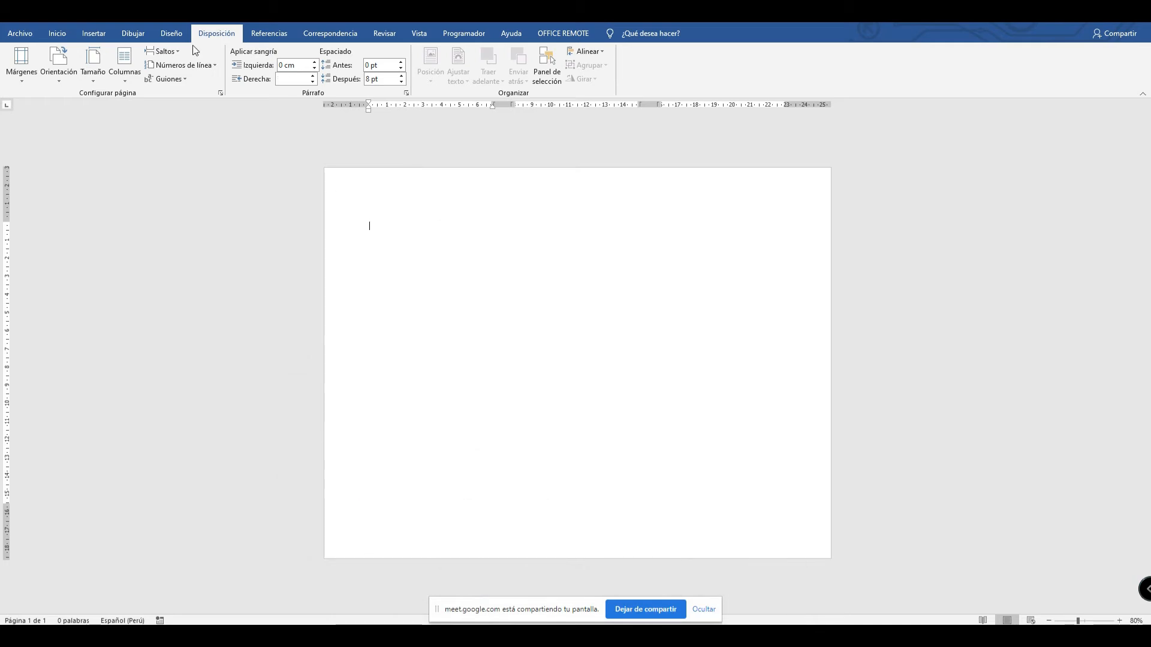
# Undo the three-column and landscape orientation changes.
pyautogui.click(94, 34)
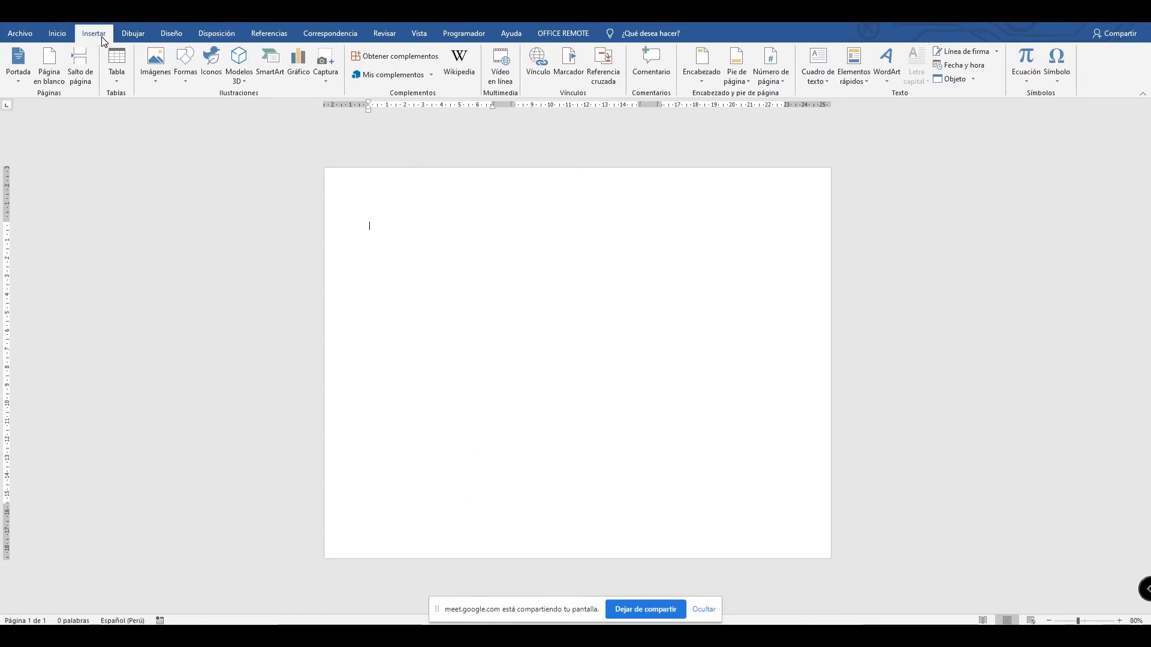
pyautogui.click(117, 35)
pyautogui.click(95, 33)
pyautogui.hotkey('ctrl', 'z')
# Set the page to landscape orientation and apply the preset three-column layout.
pyautogui.click(172, 35)
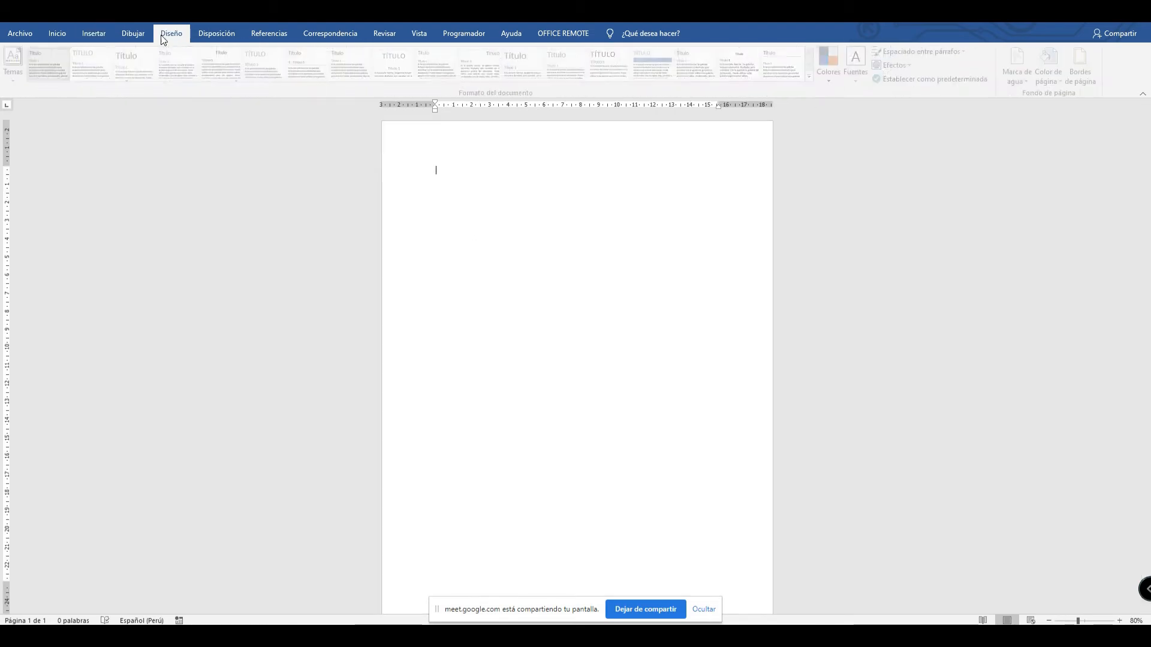
pyautogui.click(203, 39)
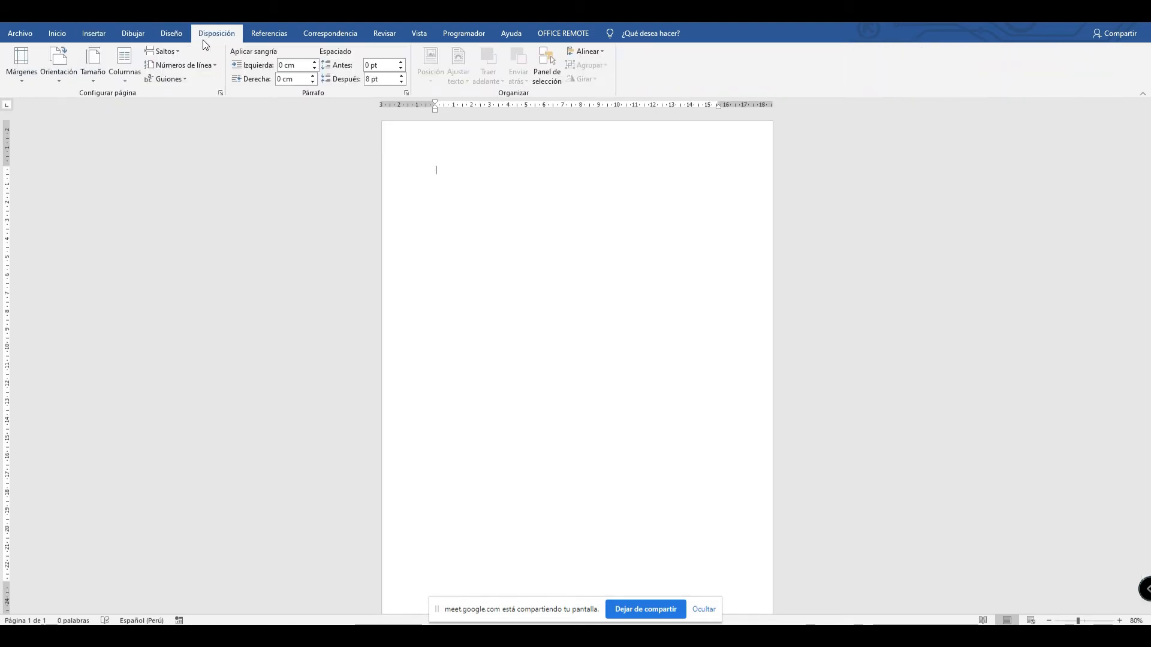
pyautogui.click(60, 79)
pyautogui.click(76, 124)
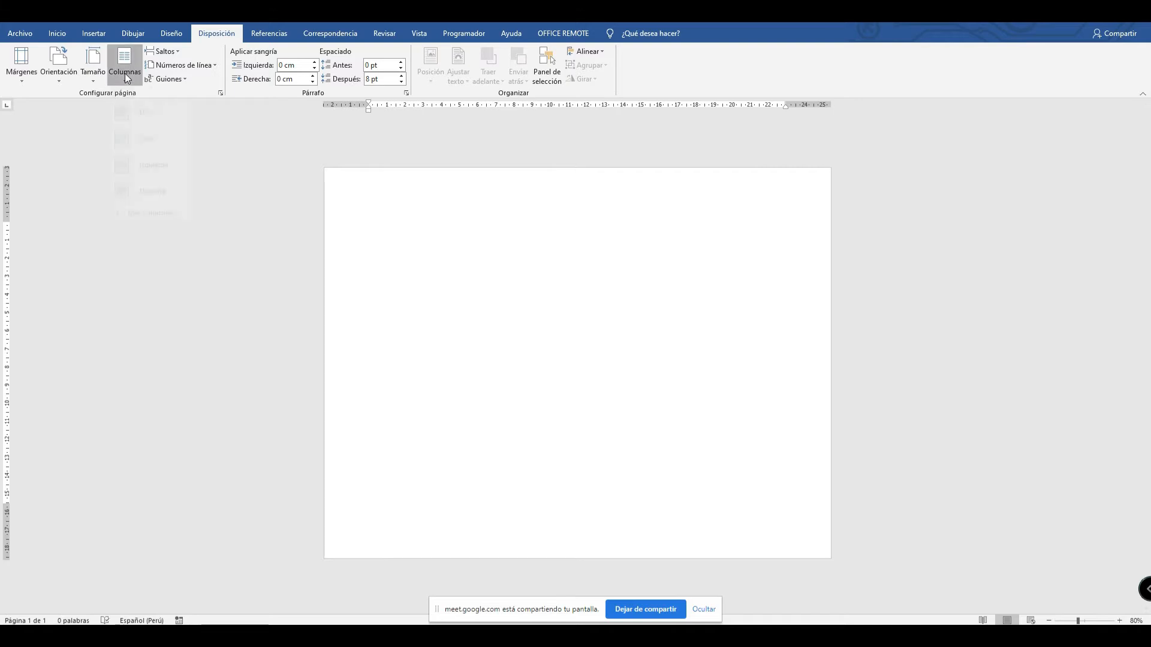
pyautogui.click(125, 71)
pyautogui.click(152, 153)
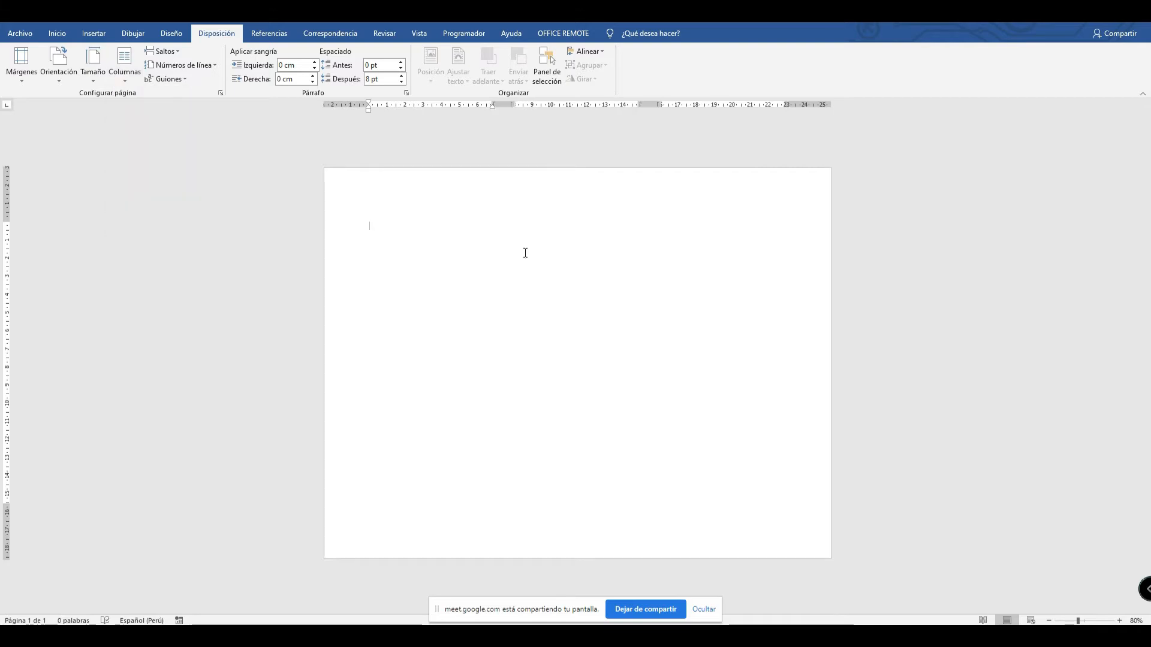
# Add empty paragraphs down the first column until the cursor moves into the second column.
pyautogui.press('Return')
pyautogui.press('Return')
pyautogui.press('Return')
pyautogui.press('Return')
pyautogui.press('Return')
pyautogui.press('Return')
pyautogui.press('Return')
pyautogui.press('Return')
pyautogui.press('Return')
pyautogui.press('Return')
pyautogui.press('Return')
pyautogui.press('Return')
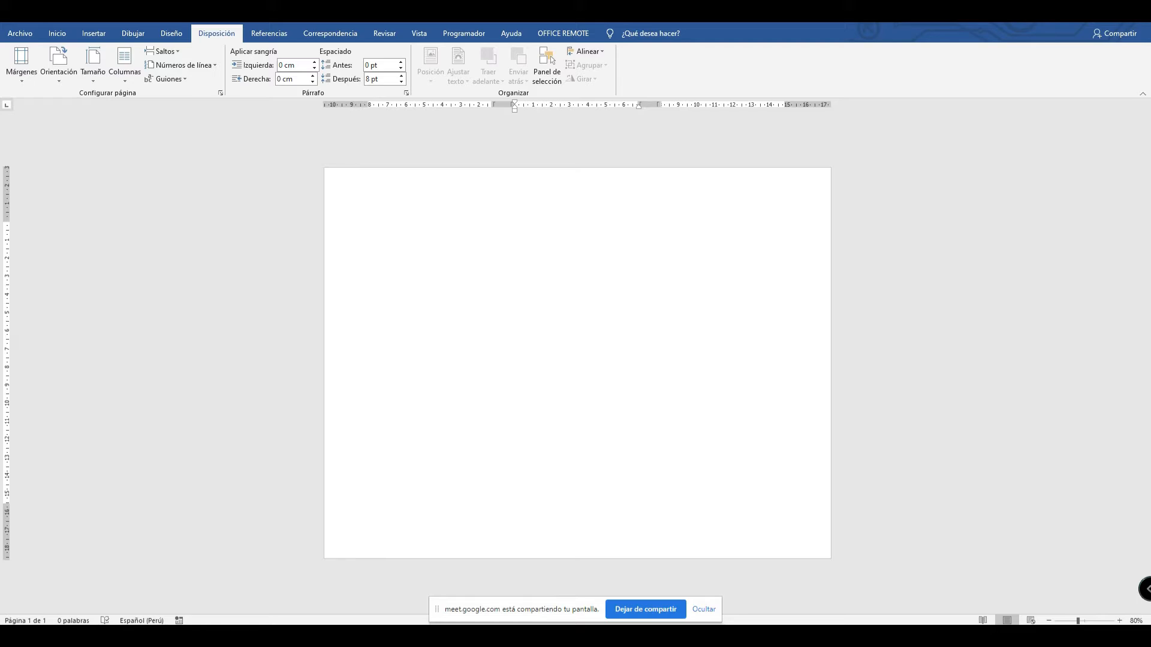
# Review which parts of the document the column settings can apply to, and cancel without changes.
pyautogui.click(367, 385)
pyautogui.click(124, 66)
pyautogui.click(155, 228)
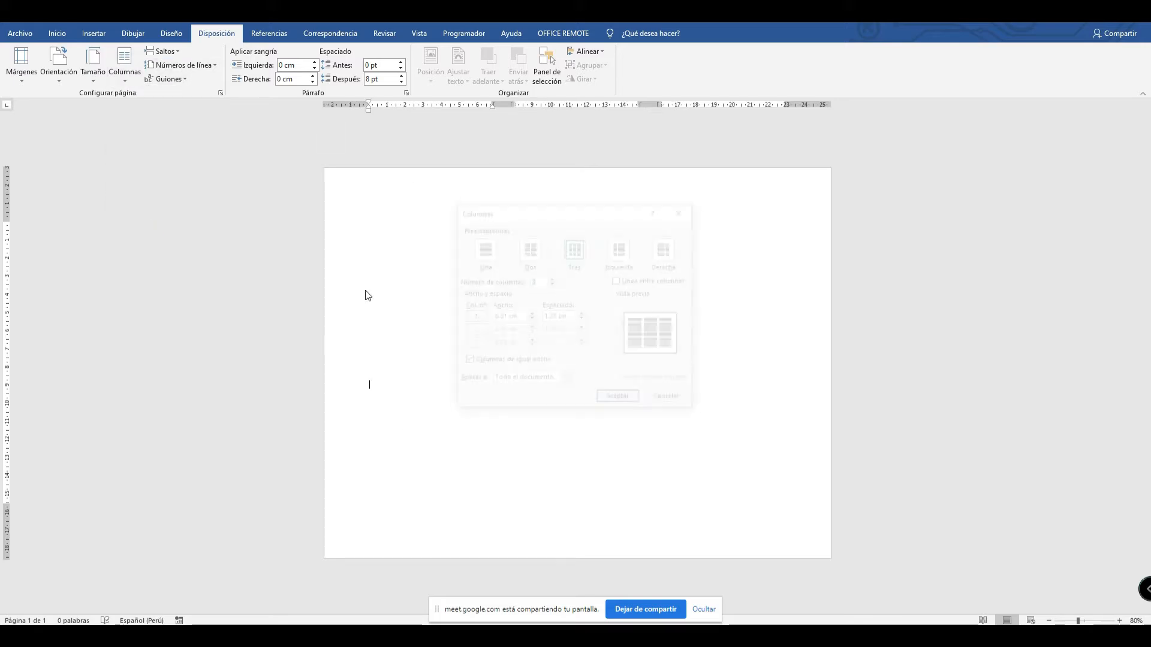
pyautogui.click(566, 381)
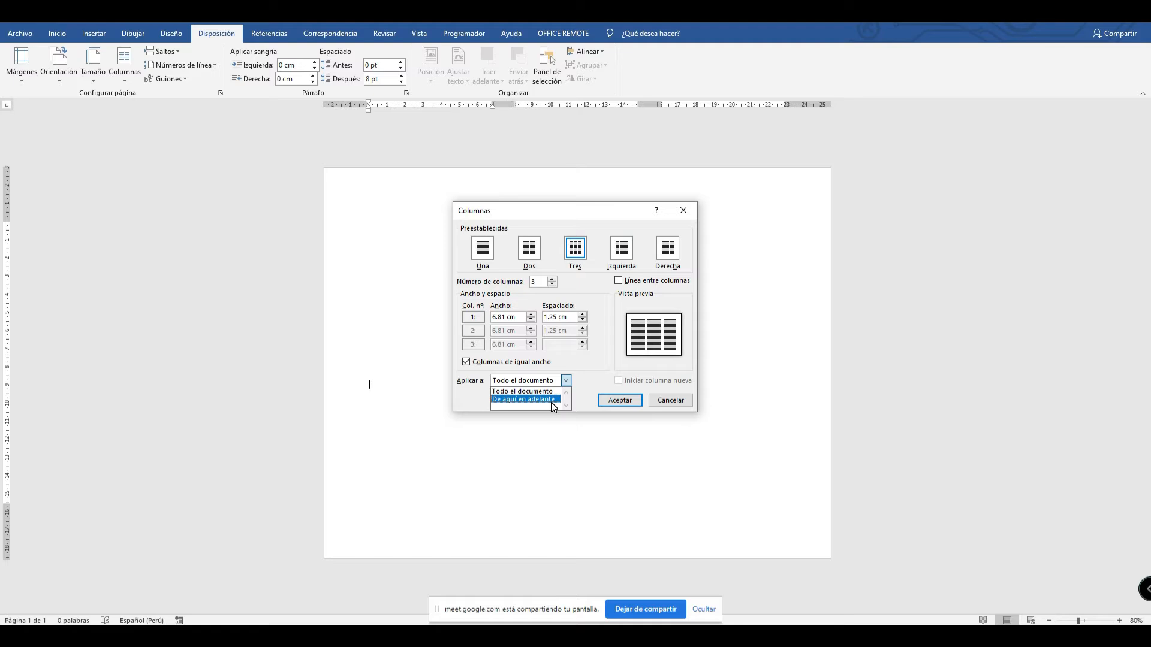
pyautogui.click(644, 386)
pyautogui.click(670, 399)
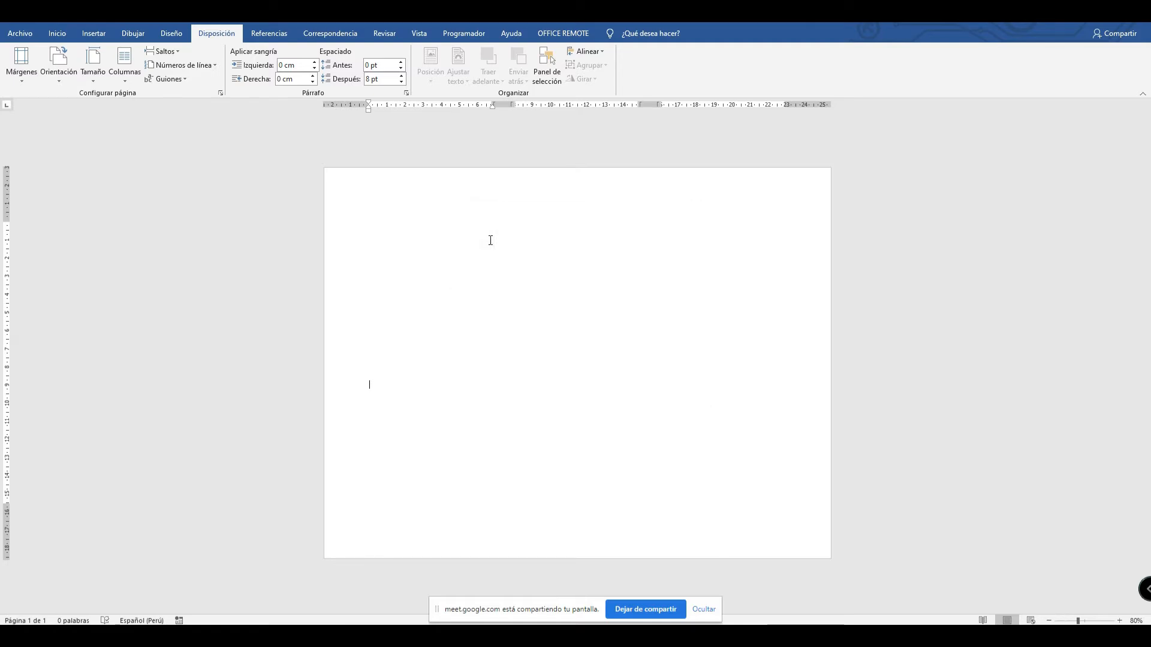
# Set the page orientation to portrait.
pyautogui.click(93, 32)
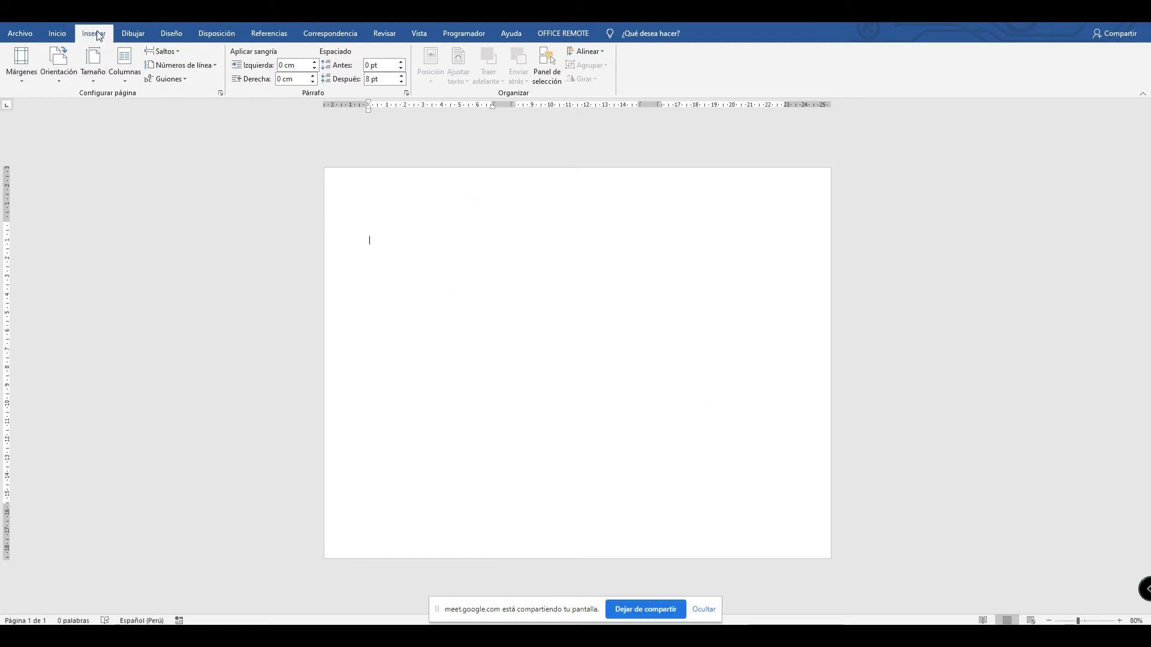
pyautogui.click(126, 35)
pyautogui.click(94, 33)
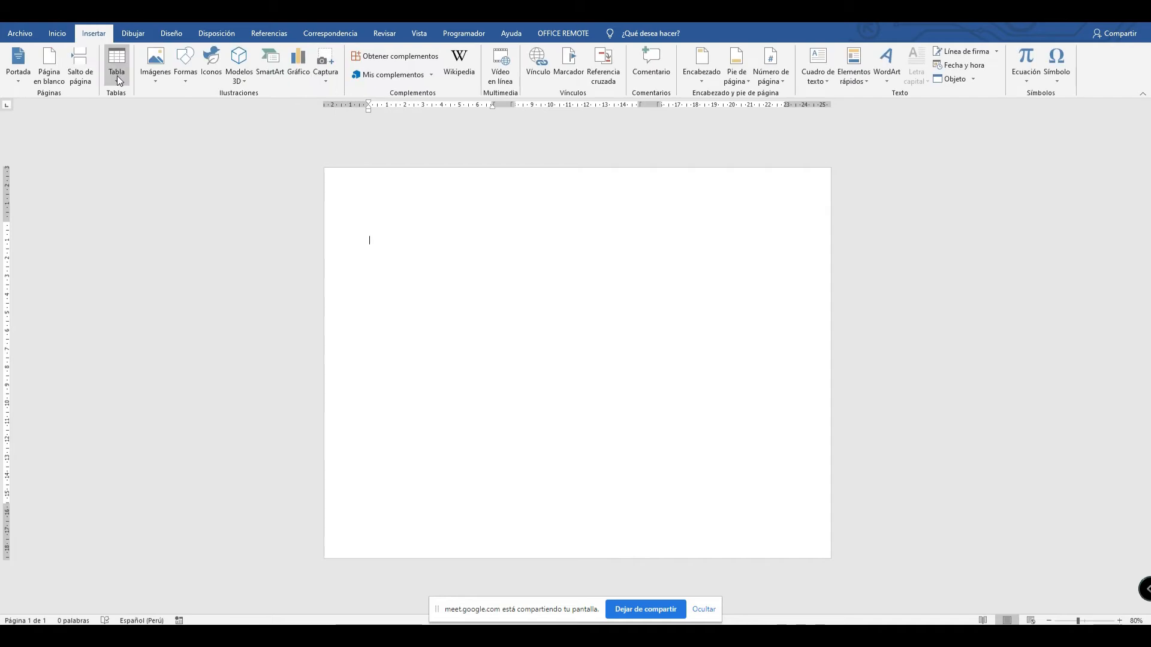
pyautogui.click(133, 33)
pyautogui.click(172, 34)
pyautogui.click(217, 33)
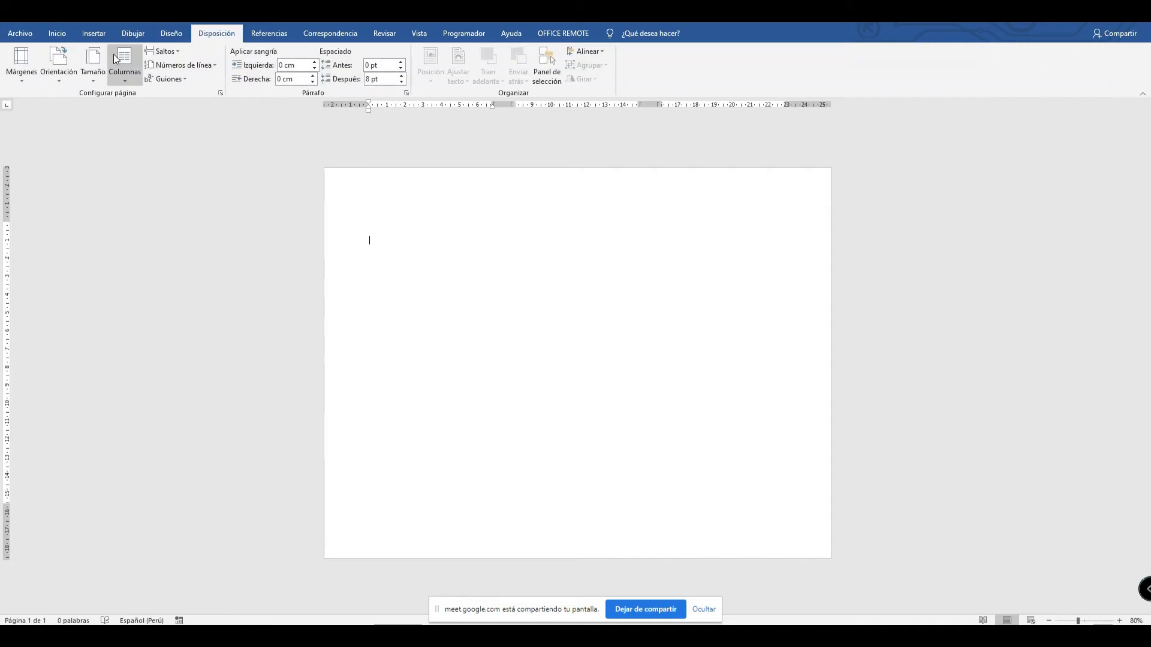
pyautogui.click(70, 74)
pyautogui.click(81, 102)
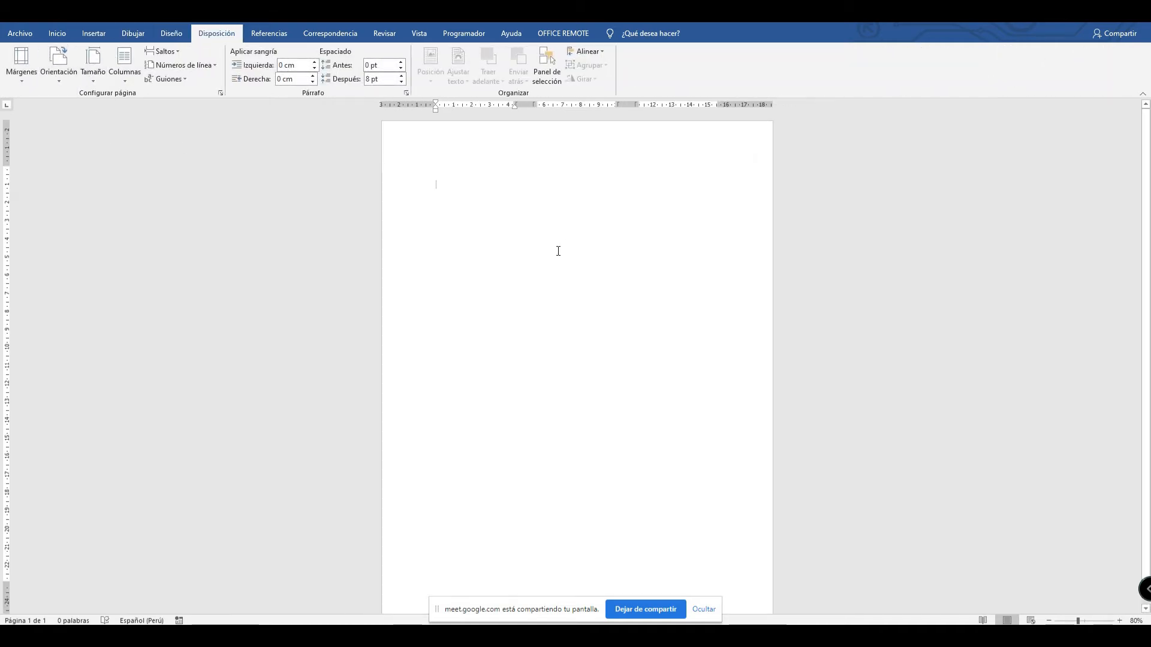
# Add empty paragraphs through all three columns of the first page until the cursor reaches a second page.
pyautogui.press('Return')
pyautogui.press('Return')
pyautogui.press('Return')
pyautogui.press('Return')
pyautogui.press('Return')
pyautogui.press('Return')
pyautogui.press('Return')
pyautogui.press('Return')
pyautogui.press('Return')
pyautogui.press('Return')
pyautogui.press('Return')
pyautogui.press('Return')
pyautogui.press('Return')
pyautogui.press('Return')
pyautogui.press('Return')
pyautogui.press('Return')
pyautogui.press('Return')
pyautogui.press('Return')
pyautogui.press('Return')
pyautogui.press('Return')
pyautogui.press('Return')
pyautogui.press('Return')
pyautogui.press('Return')
pyautogui.press('Return')
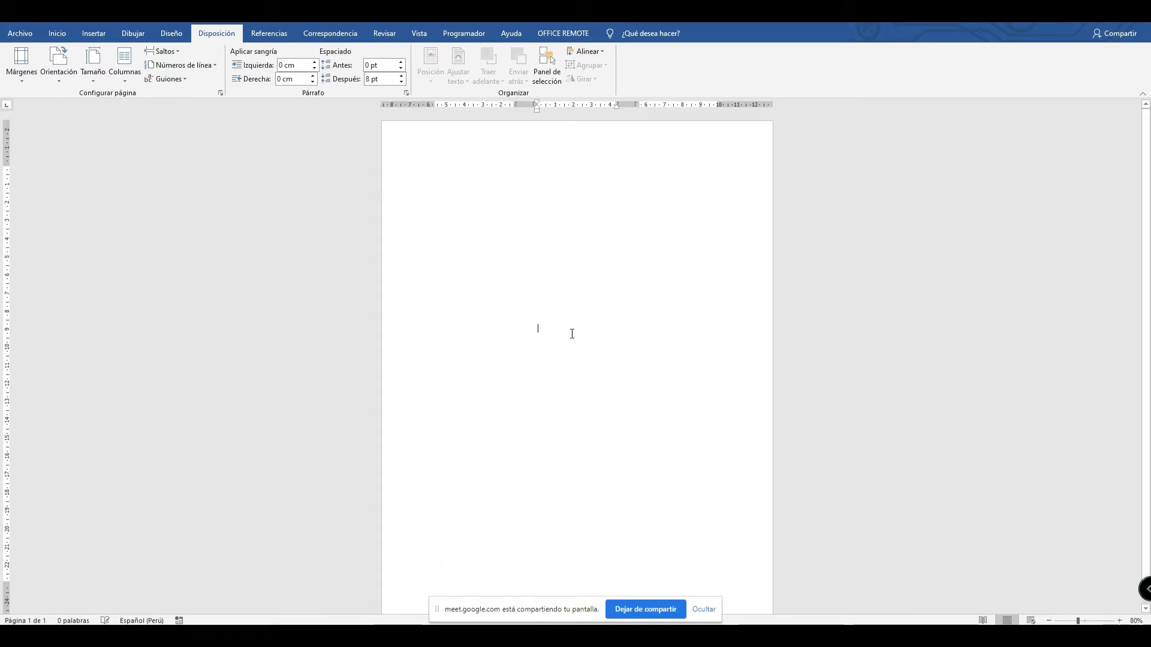
pyautogui.moveTo(1076, 621); pyautogui.dragTo(1068, 622)
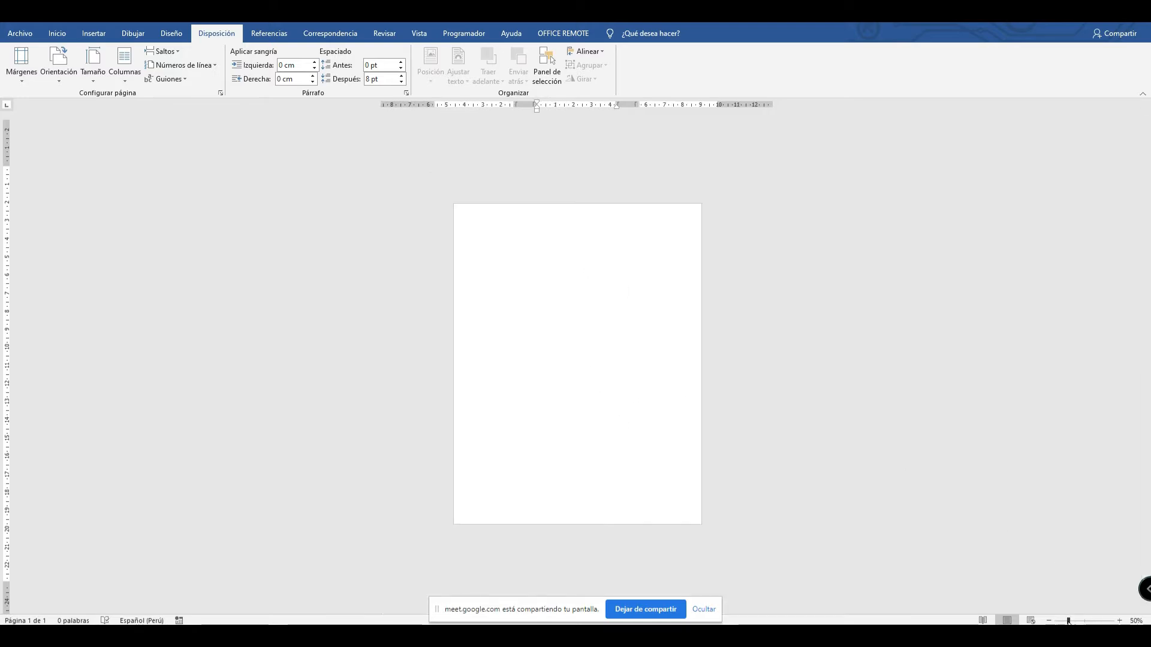
pyautogui.press('Return')
pyautogui.press('Return')
pyautogui.press('Return')
pyautogui.press('Return')
pyautogui.press('Return')
pyautogui.press('Return')
pyautogui.press('Return')
pyautogui.press('Return')
pyautogui.press('Return')
pyautogui.press('Return')
pyautogui.press('Return')
pyautogui.press('Return')
pyautogui.press('Return')
pyautogui.press('Return')
pyautogui.press('Return')
pyautogui.press('Return')
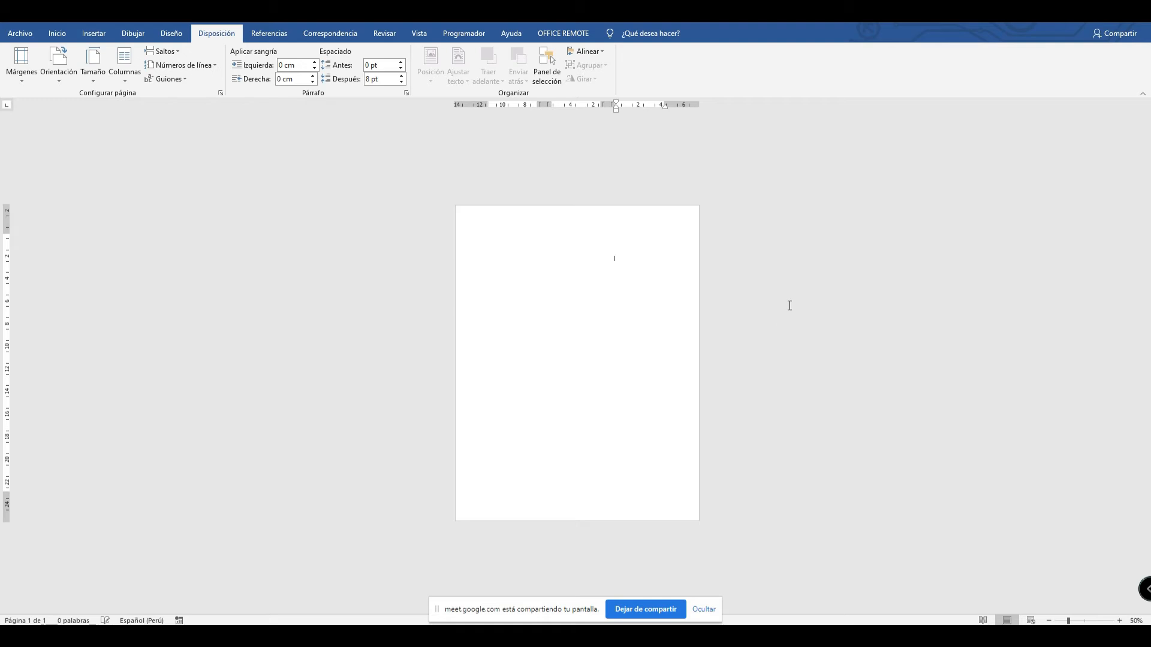
pyautogui.press('Return')
pyautogui.press('Return')
pyautogui.press('Return')
pyautogui.press('Return')
pyautogui.press('Return')
pyautogui.press('Return')
pyautogui.press('Return')
pyautogui.press('Return')
pyautogui.press('Return')
pyautogui.press('Return')
pyautogui.press('Return')
pyautogui.press('Return')
pyautogui.press('Return')
pyautogui.press('Return')
pyautogui.press('Return')
pyautogui.press('Return')
pyautogui.press('Return')
pyautogui.press('Return')
pyautogui.press('Return')
pyautogui.press('Return')
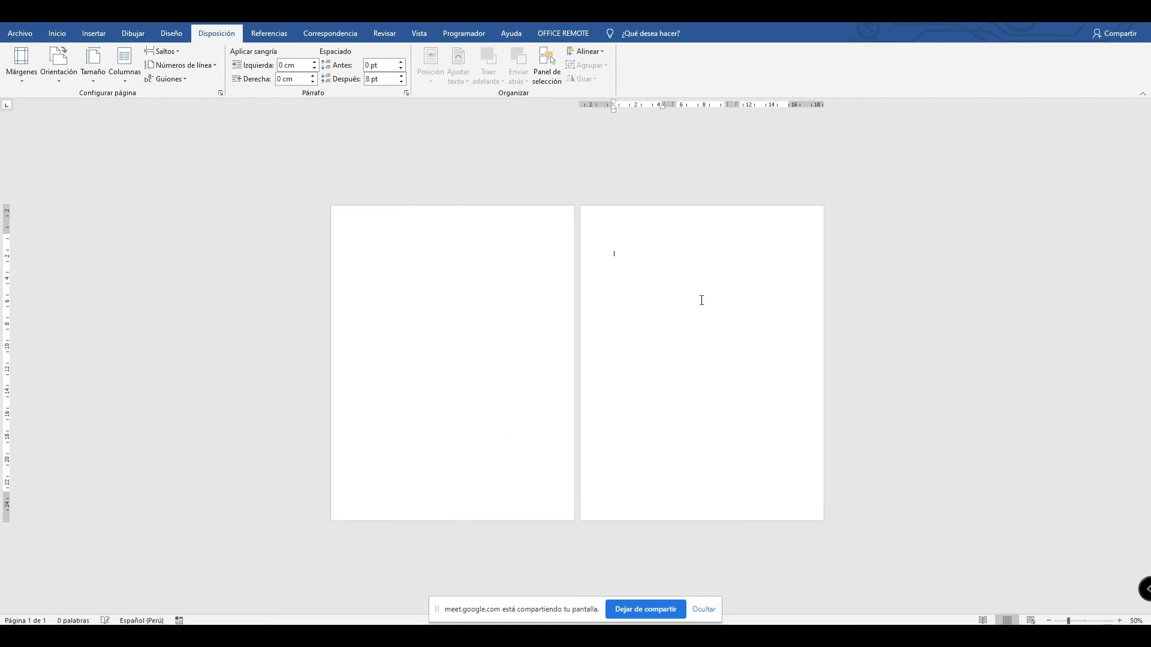
# With the cursor on page two, examine the "Aplicar a" scope choices in the column settings and cancel.
pyautogui.moveTo(642, 251); pyautogui.dragTo(753, 467)
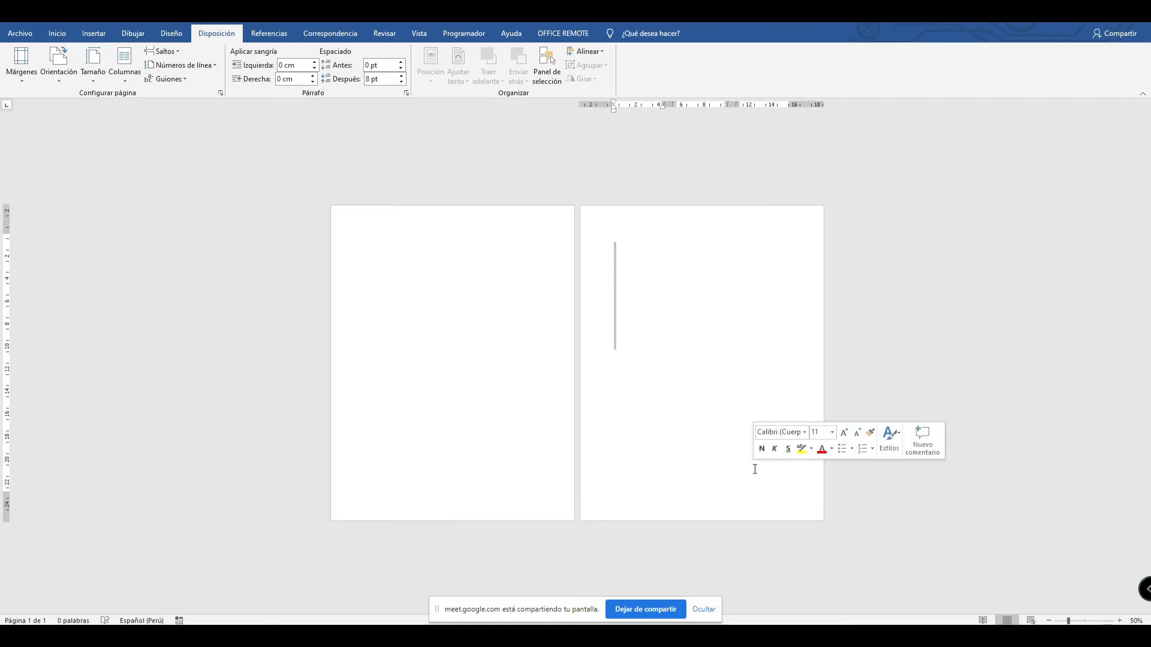
pyautogui.click(459, 304)
pyautogui.click(648, 302)
pyautogui.click(134, 82)
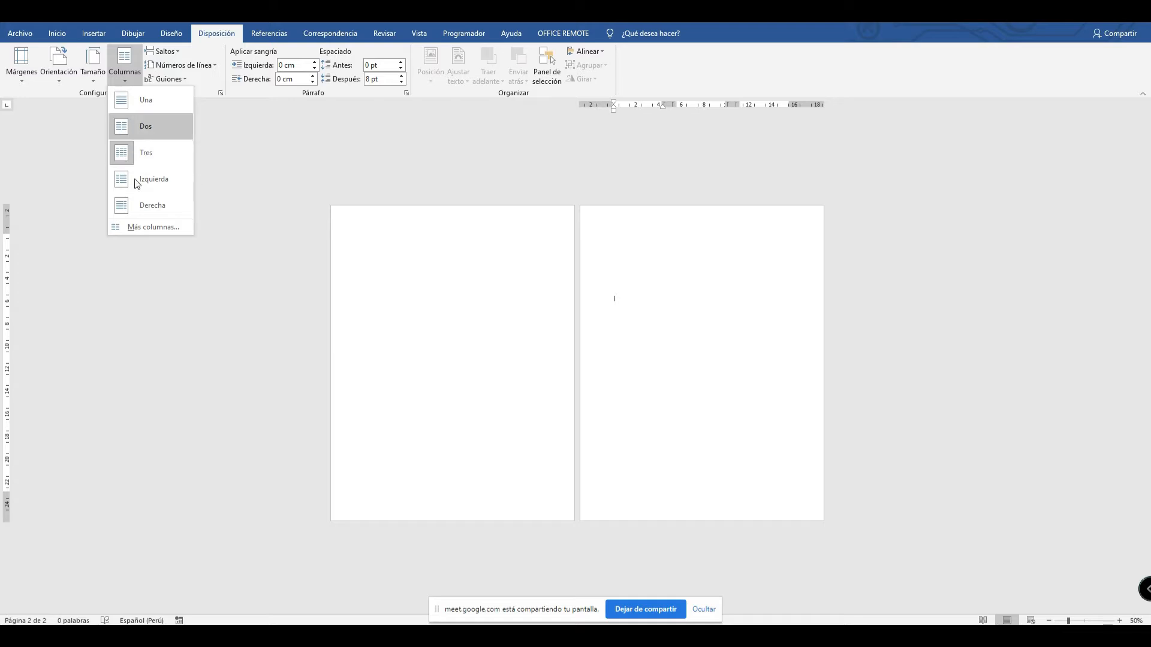
pyautogui.click(152, 227)
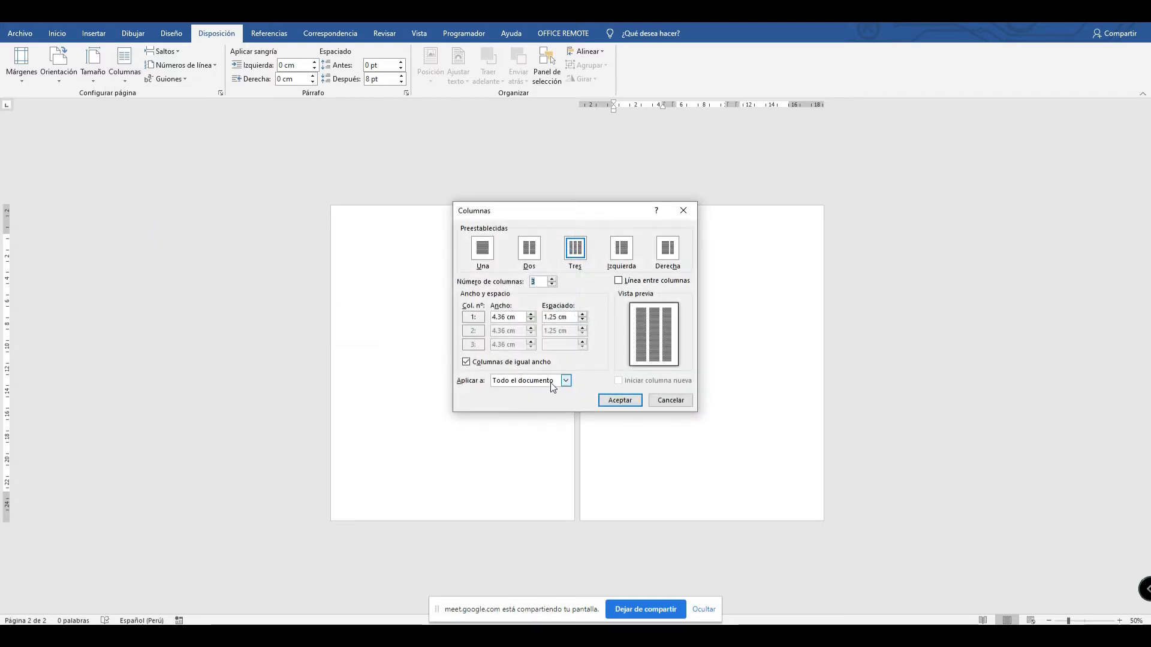
pyautogui.click(565, 380)
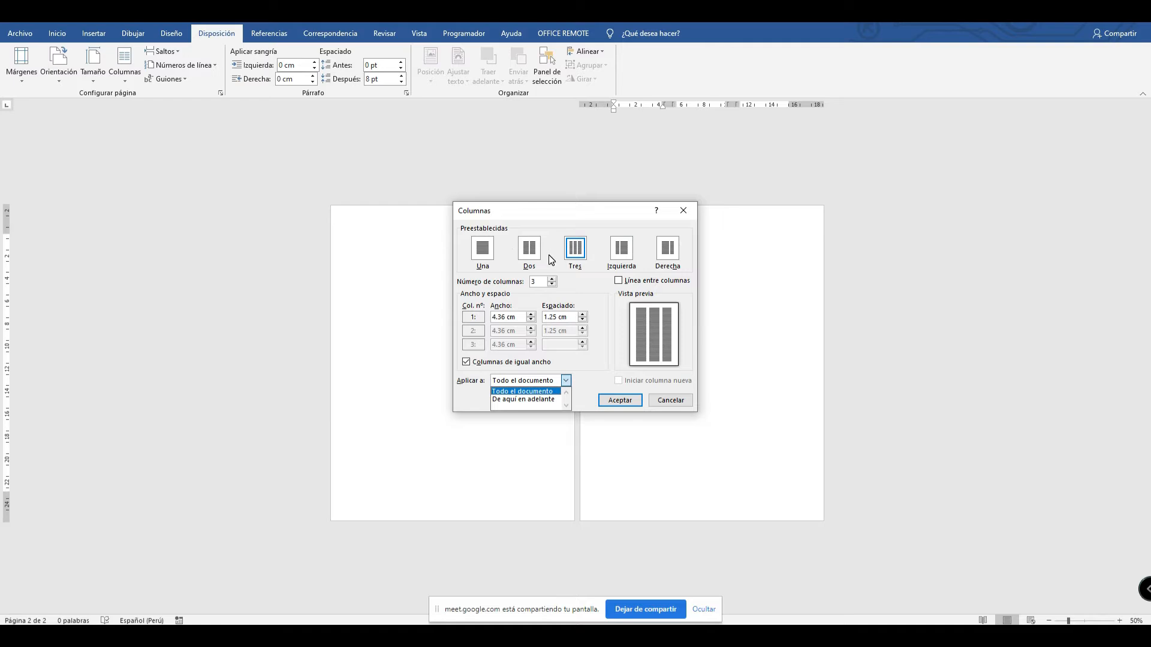
pyautogui.click(680, 406)
pyautogui.click(677, 405)
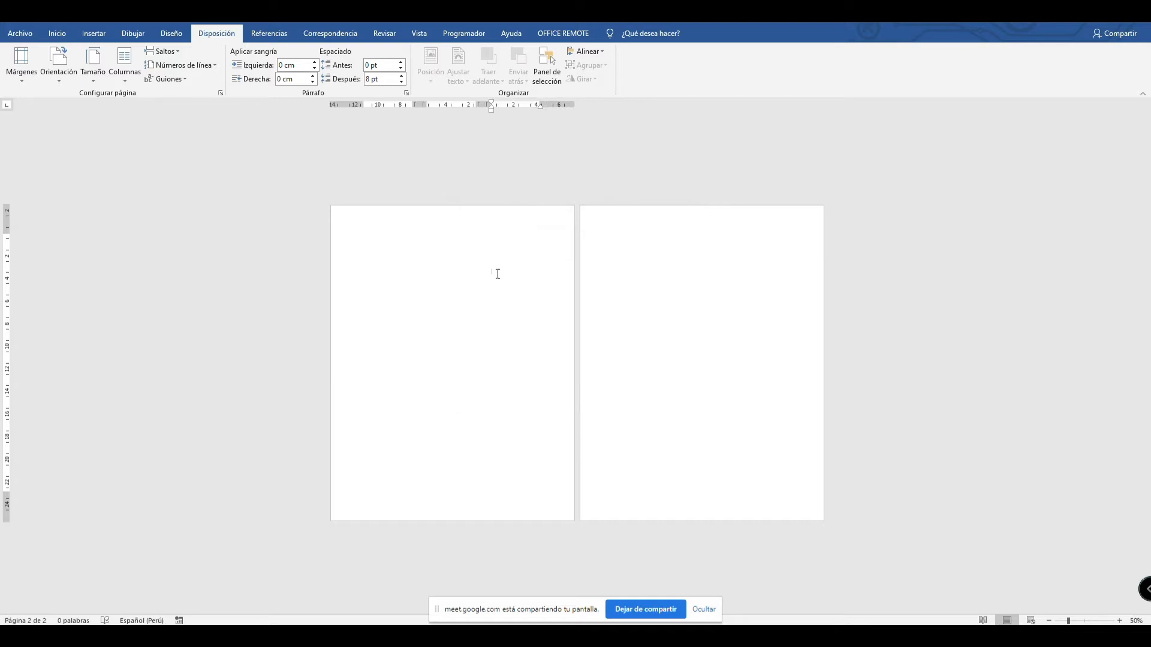
# Try a single-column layout applied "De aquí en adelante" from page two, and cancel the column settings.
pyautogui.click(433, 255)
pyautogui.click(116, 75)
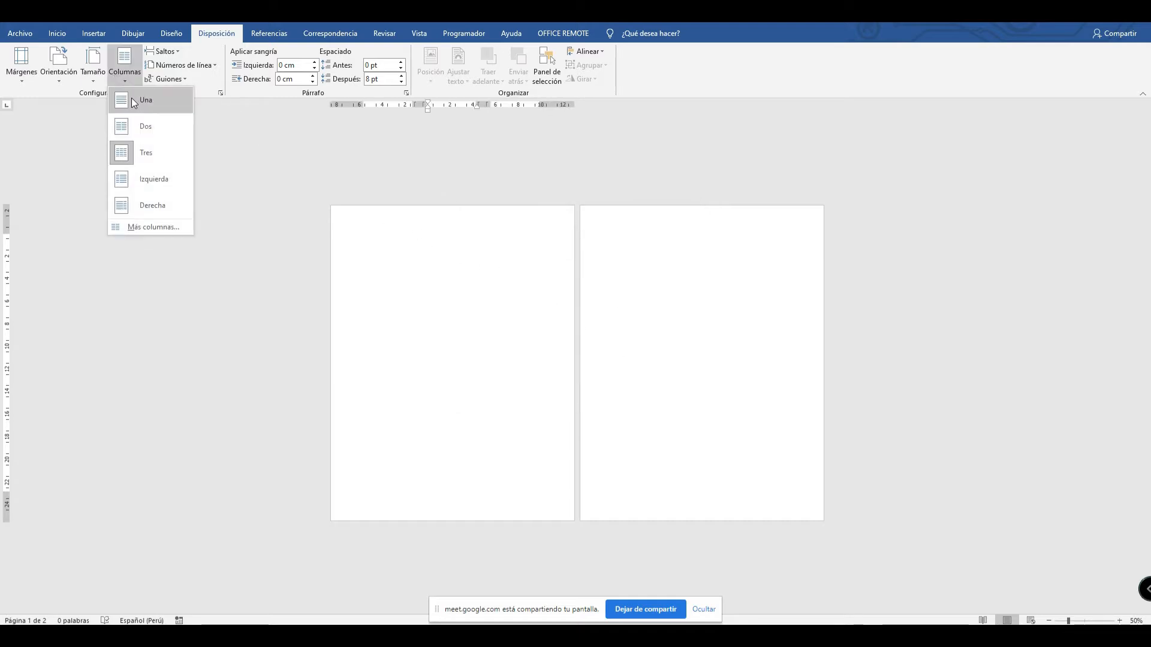
pyautogui.click(132, 98)
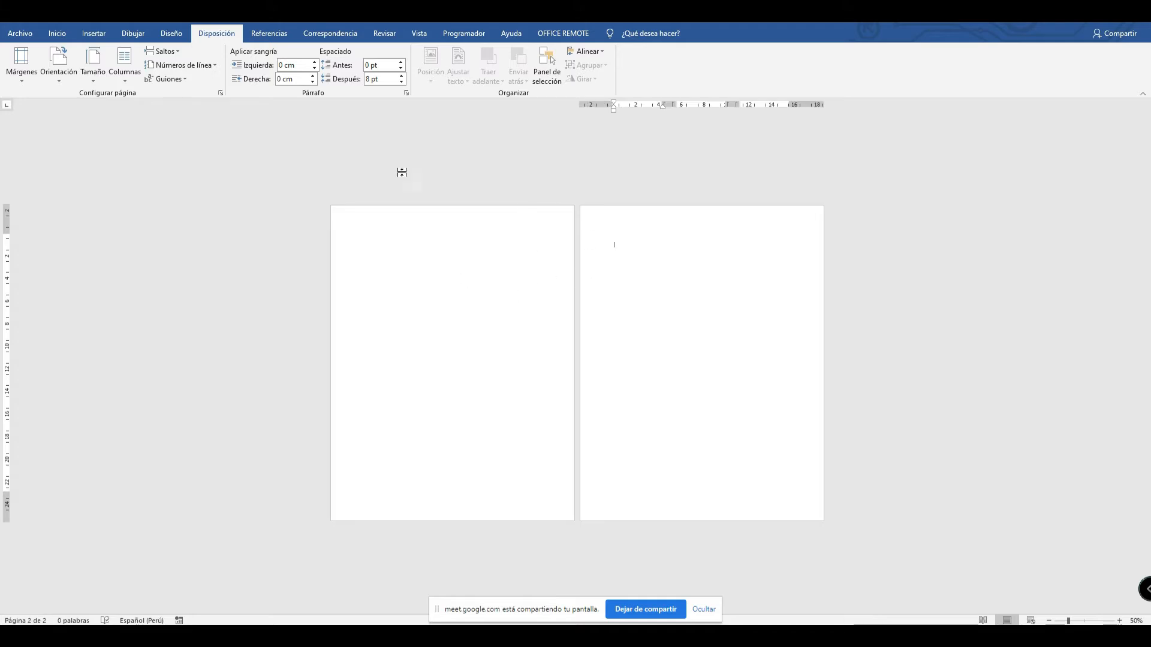
pyautogui.click(100, 81)
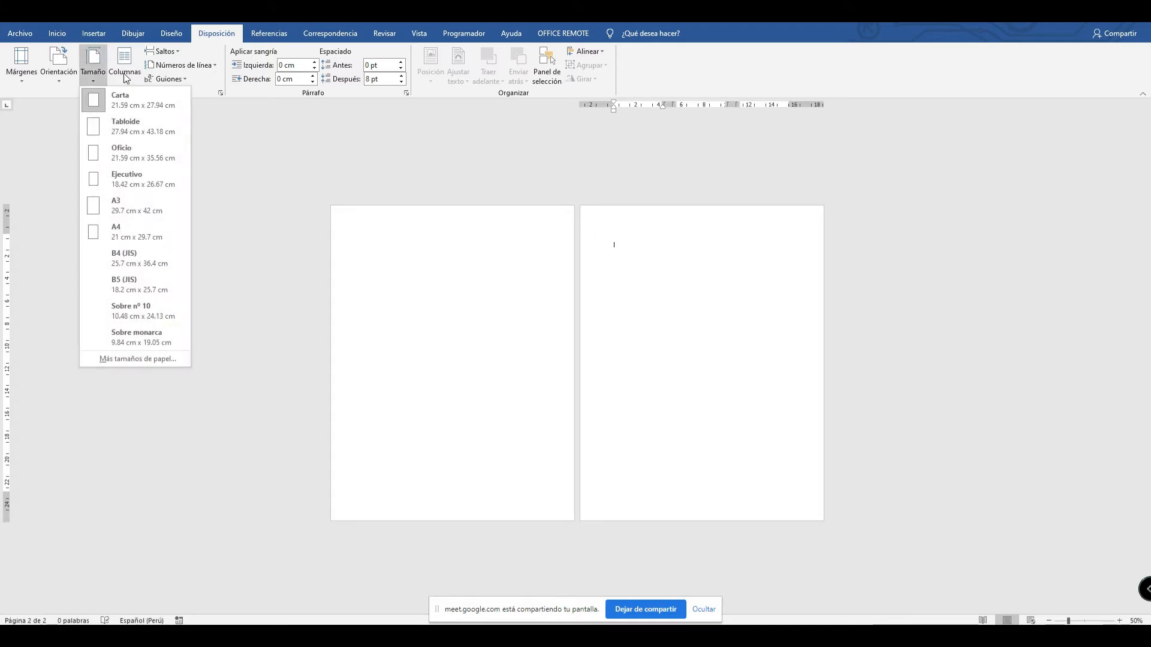
pyautogui.click(125, 65)
pyautogui.click(156, 223)
pyautogui.click(564, 384)
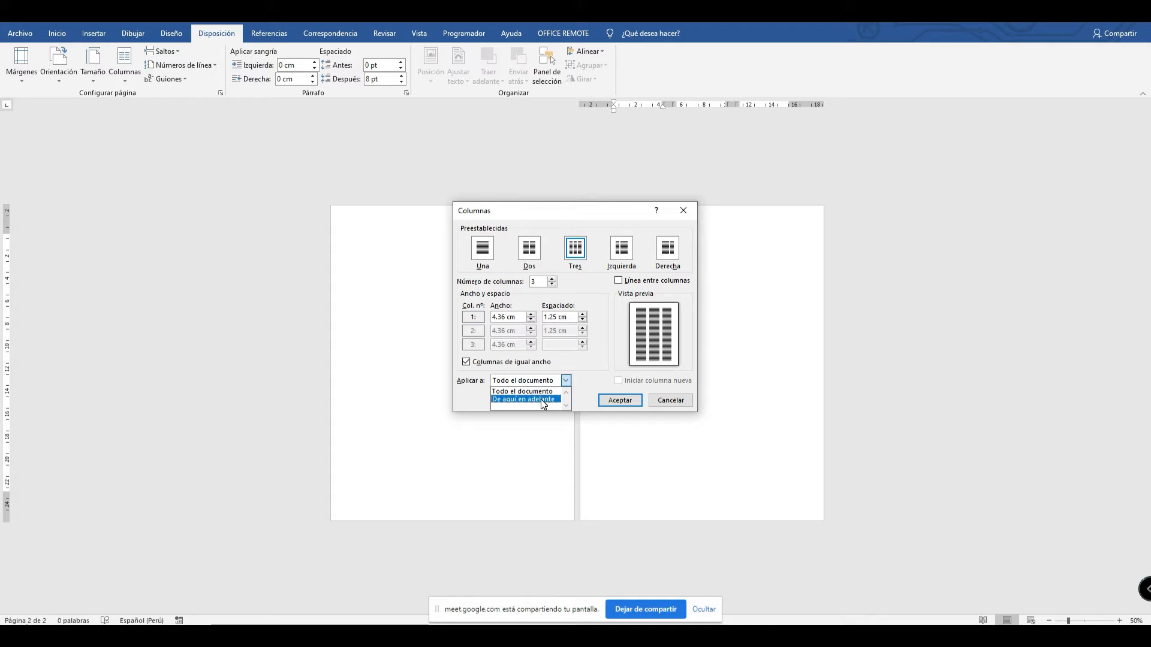
pyautogui.click(541, 399)
pyautogui.click(484, 257)
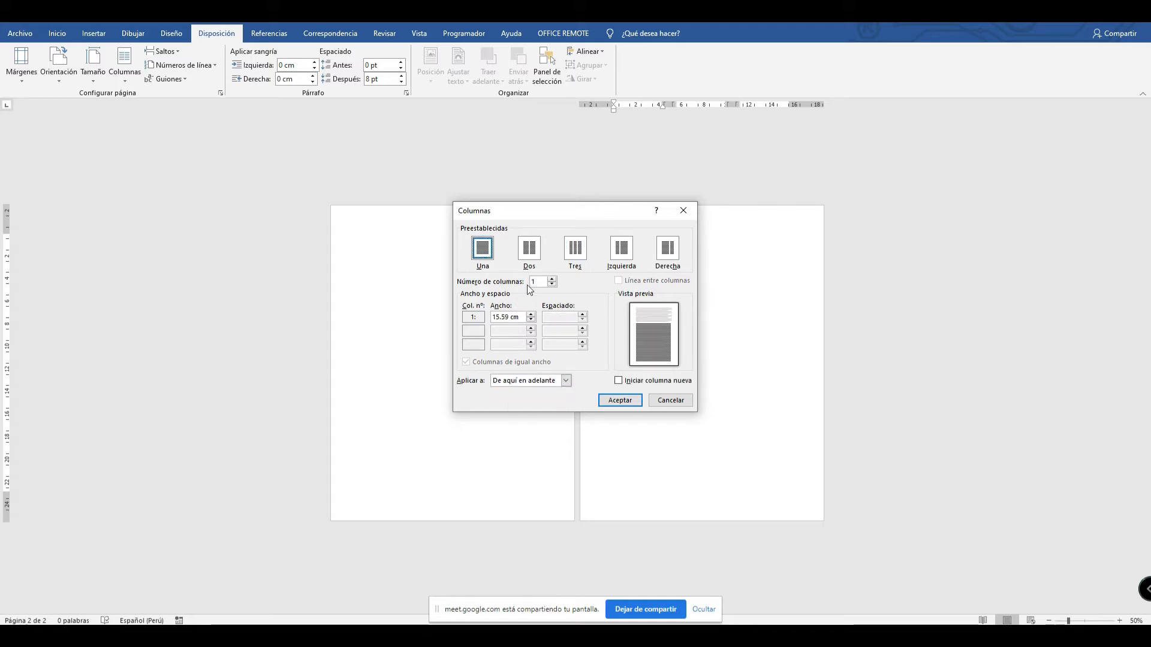
pyautogui.click(678, 402)
# Add empty paragraphs through the columns of page two until the cursor reaches a third page.
pyautogui.click(480, 259)
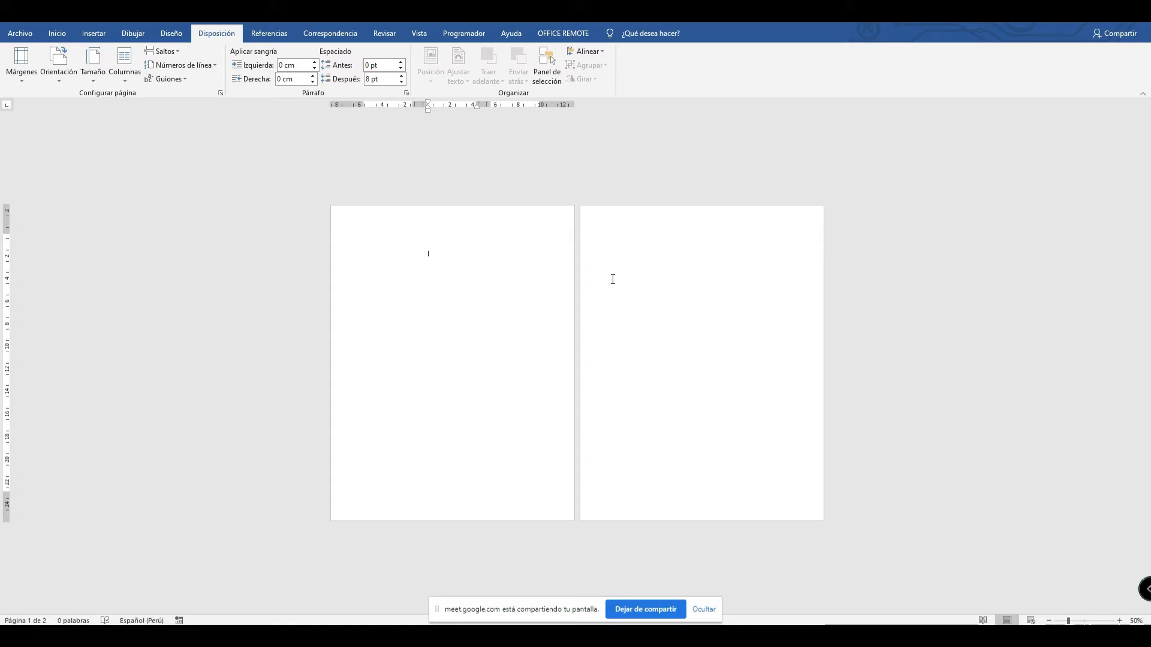
pyautogui.click(674, 285)
pyautogui.click(428, 263)
pyautogui.click(1079, 620)
pyautogui.click(702, 301)
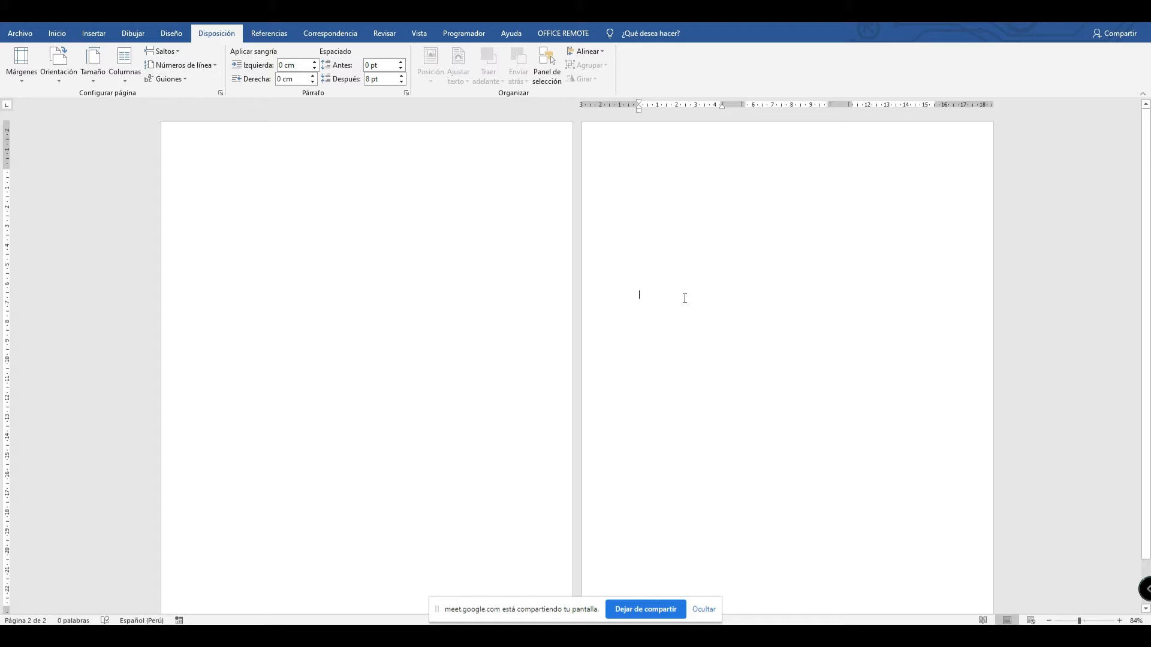
pyautogui.press('Return')
pyautogui.press('Return')
pyautogui.press('Return')
pyautogui.press('Return')
pyautogui.press('Return')
pyautogui.press('Return')
pyautogui.press('Return')
pyautogui.press('Return')
pyautogui.press('Return')
pyautogui.press('Return')
pyautogui.press('Return')
pyautogui.press('Return')
pyautogui.press('Return')
pyautogui.press('Return')
pyautogui.press('Return')
pyautogui.press('Return')
pyautogui.press('Return')
pyautogui.press('Return')
pyautogui.press('Return')
pyautogui.press('Return')
pyautogui.press('Return')
pyautogui.press('Return')
pyautogui.press('Return')
pyautogui.press('Return')
pyautogui.press('Return')
pyautogui.press('Return')
pyautogui.press('Return')
pyautogui.press('Return')
pyautogui.press('Return')
pyautogui.press('Return')
pyautogui.press('Return')
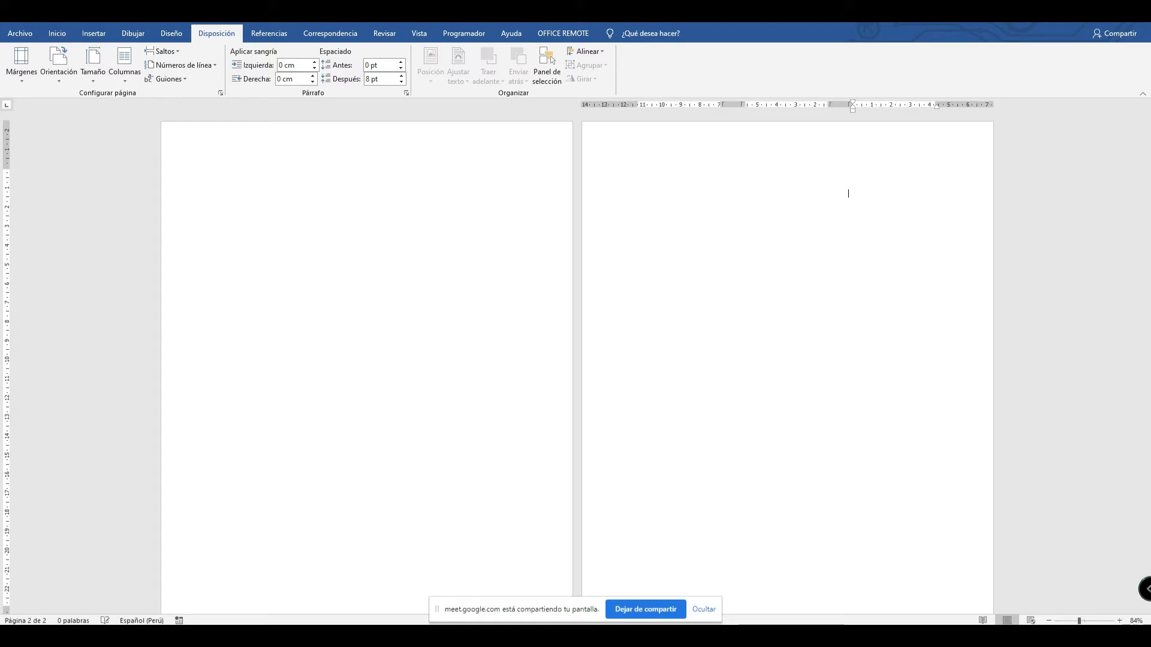
pyautogui.press('Return')
pyautogui.press('Return')
pyautogui.press('Return')
pyautogui.press('Return')
pyautogui.press('Return')
pyautogui.press('Return')
pyautogui.press('Return')
pyautogui.press('Return')
pyautogui.press('Return')
pyautogui.press('Return')
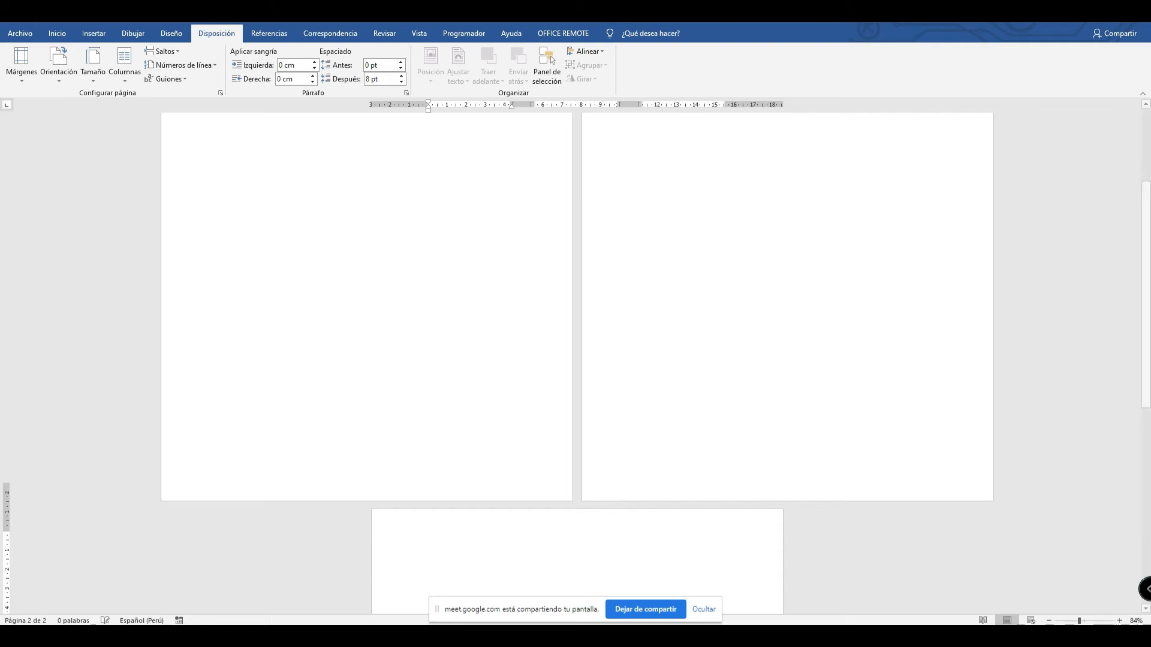
# Apply the one-column preset from the start of page three onward, using the "De aquí en adelante" scope.
pyautogui.scroll(-4, 509, 377)
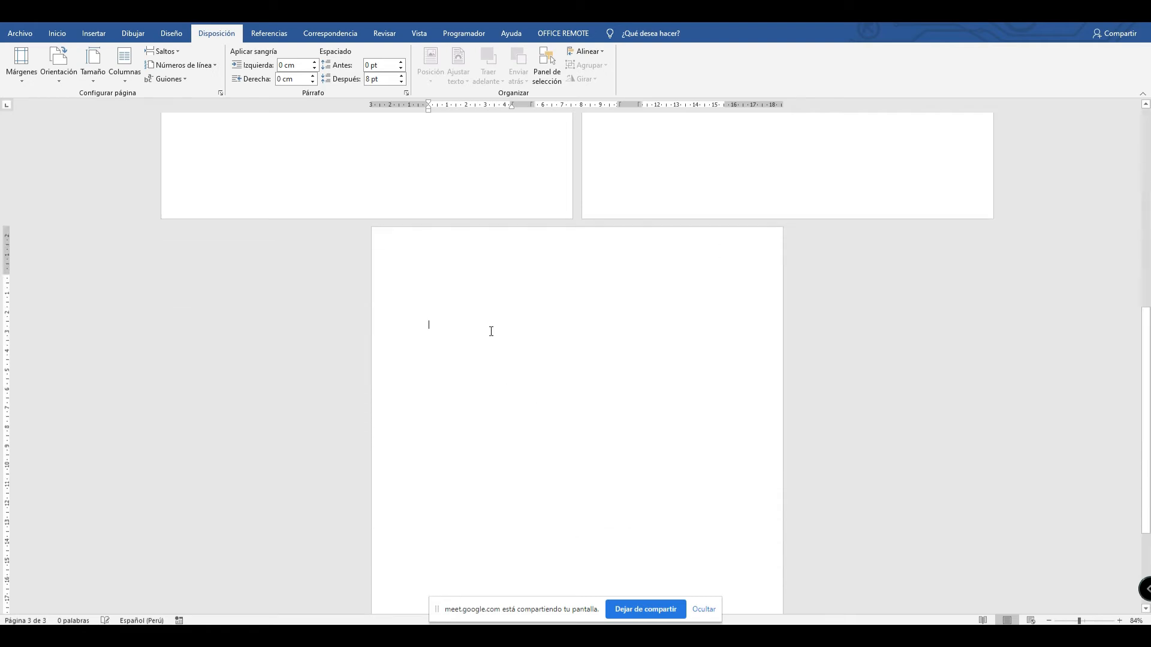
pyautogui.click(476, 293)
pyautogui.click(116, 77)
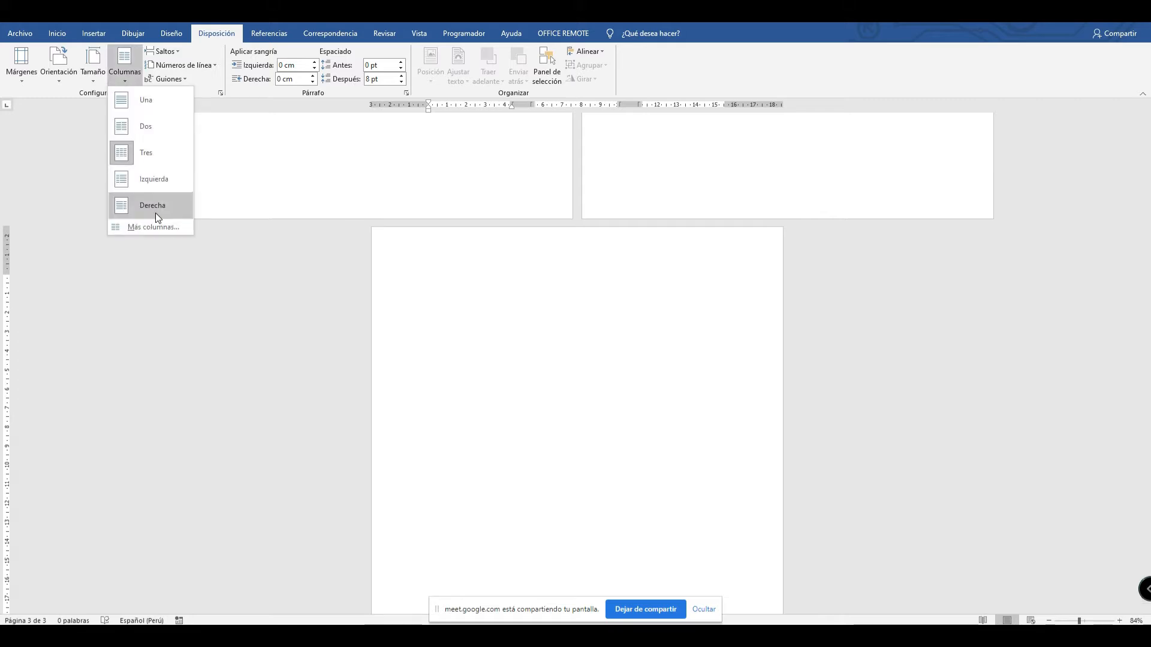
pyautogui.click(163, 227)
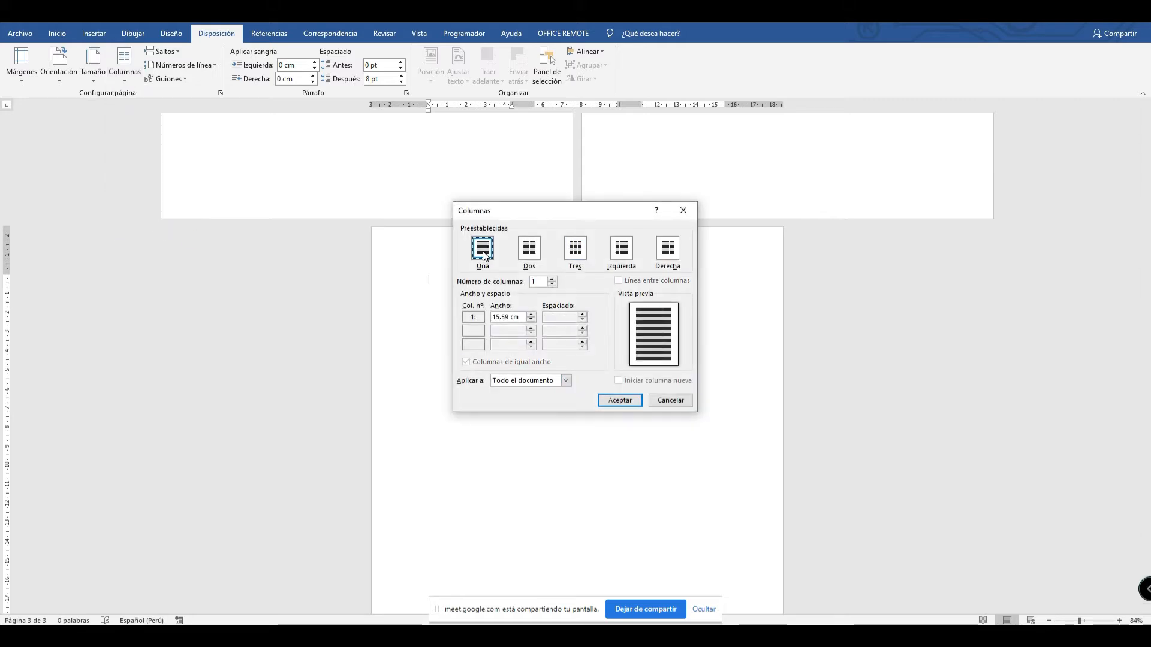
pyautogui.click(566, 381)
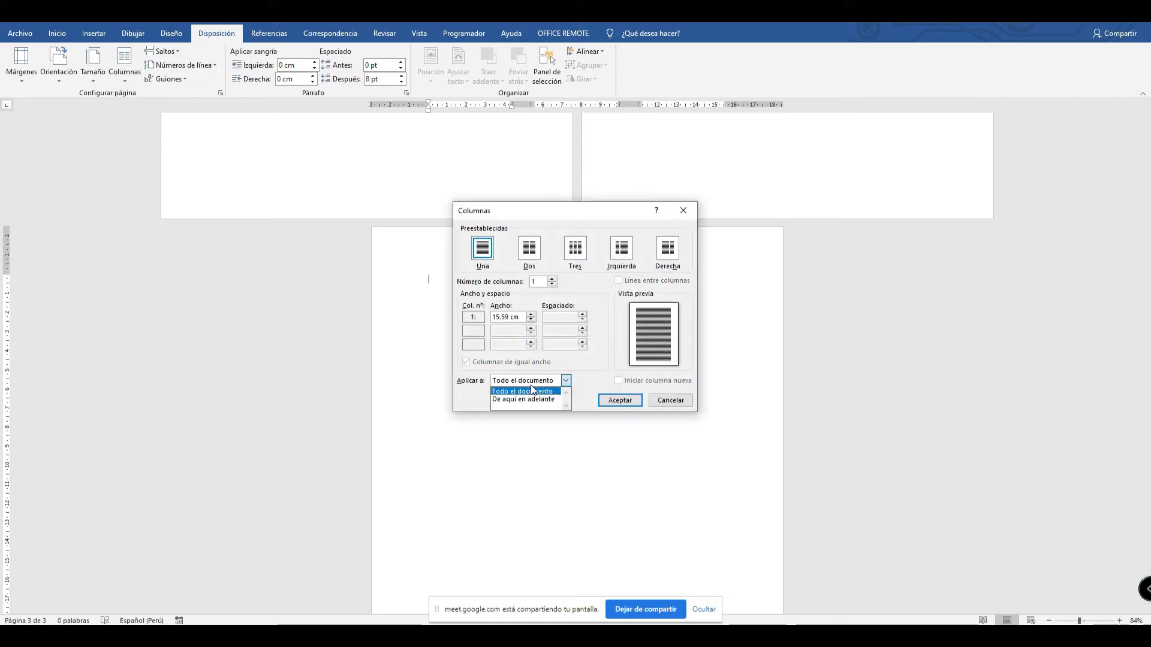
pyautogui.click(536, 400)
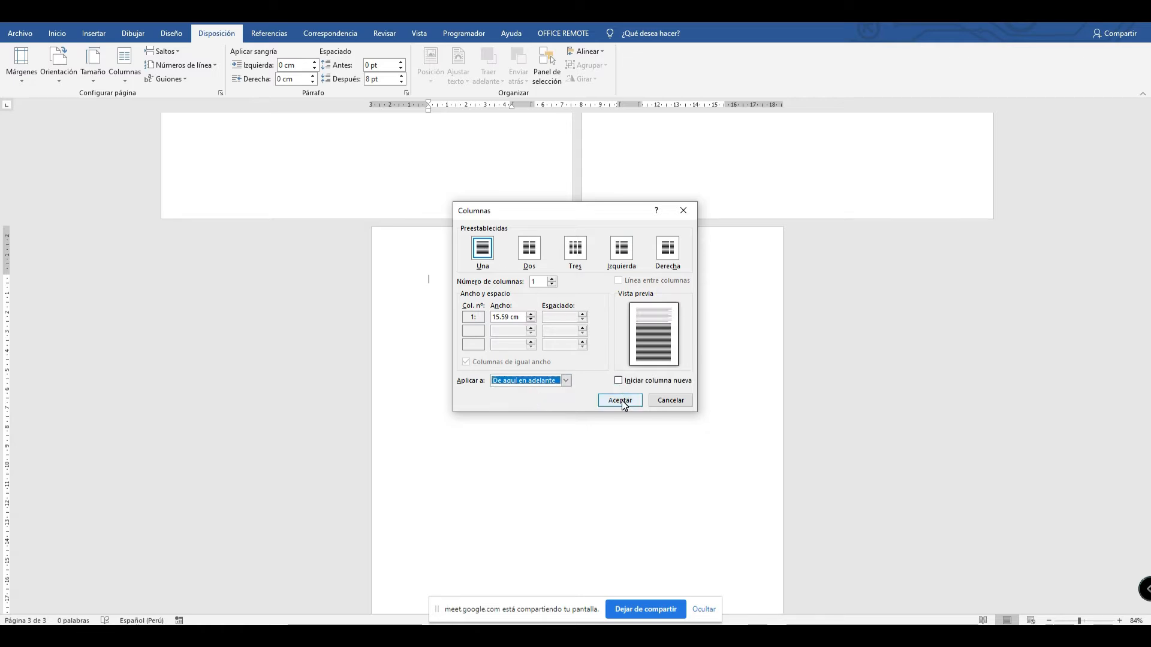
pyautogui.click(530, 251)
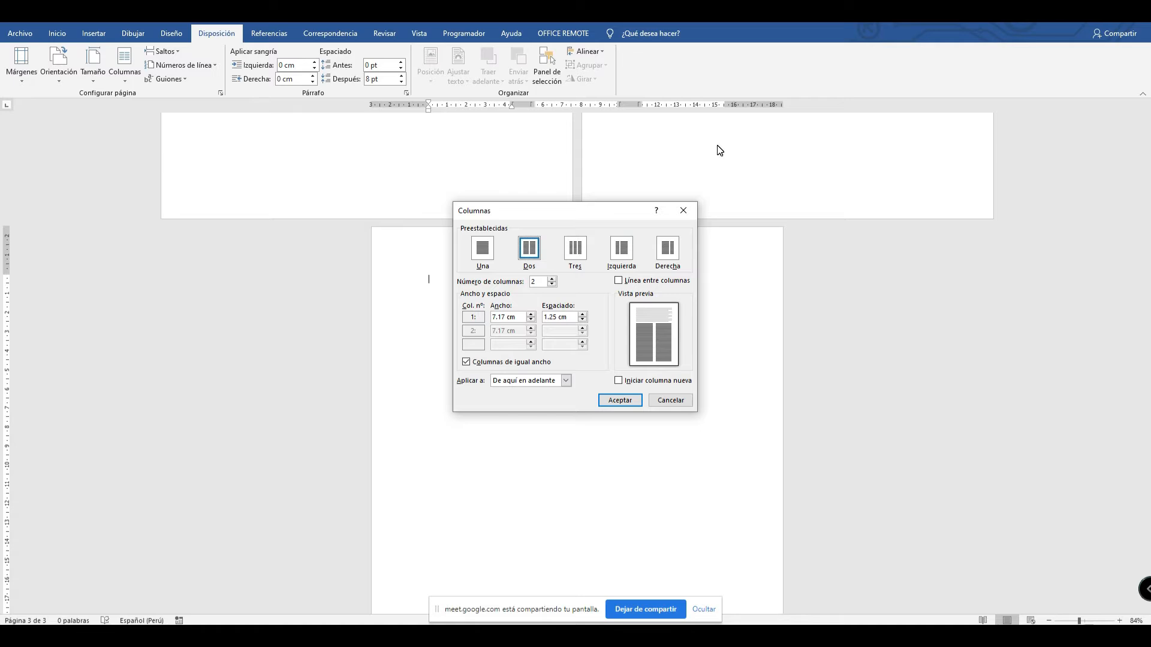
pyautogui.click(483, 248)
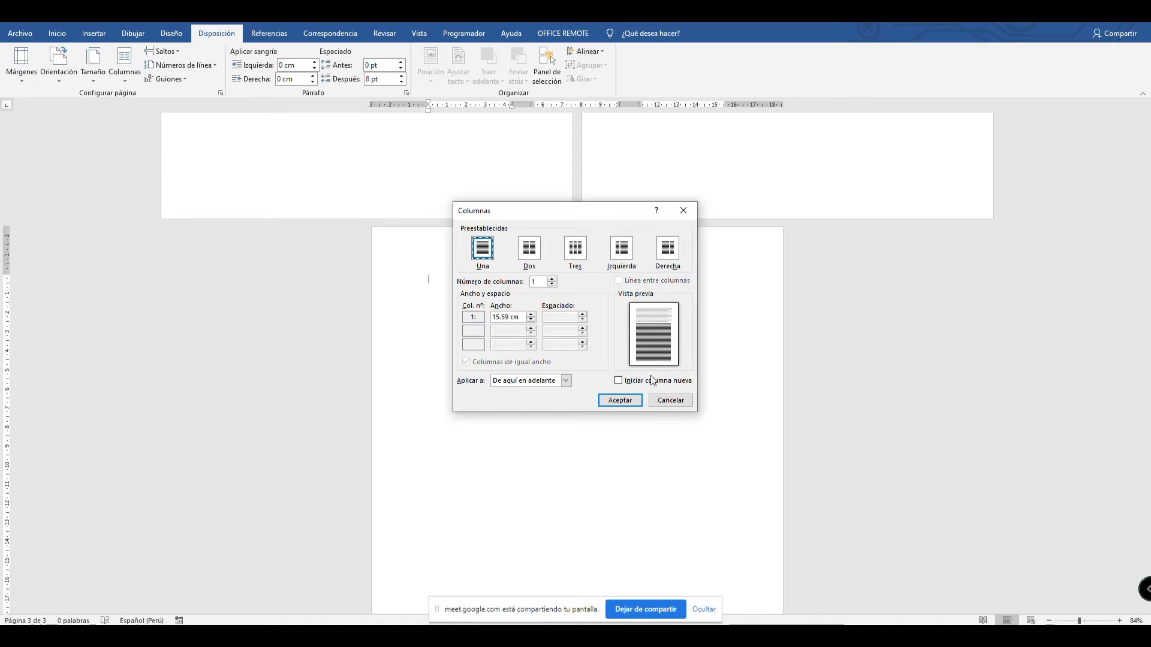
pyautogui.click(621, 400)
# Fill the first line of page three with repeated letters "g", running on into a second line.
pyautogui.write('gggggggggggggggggggggg')
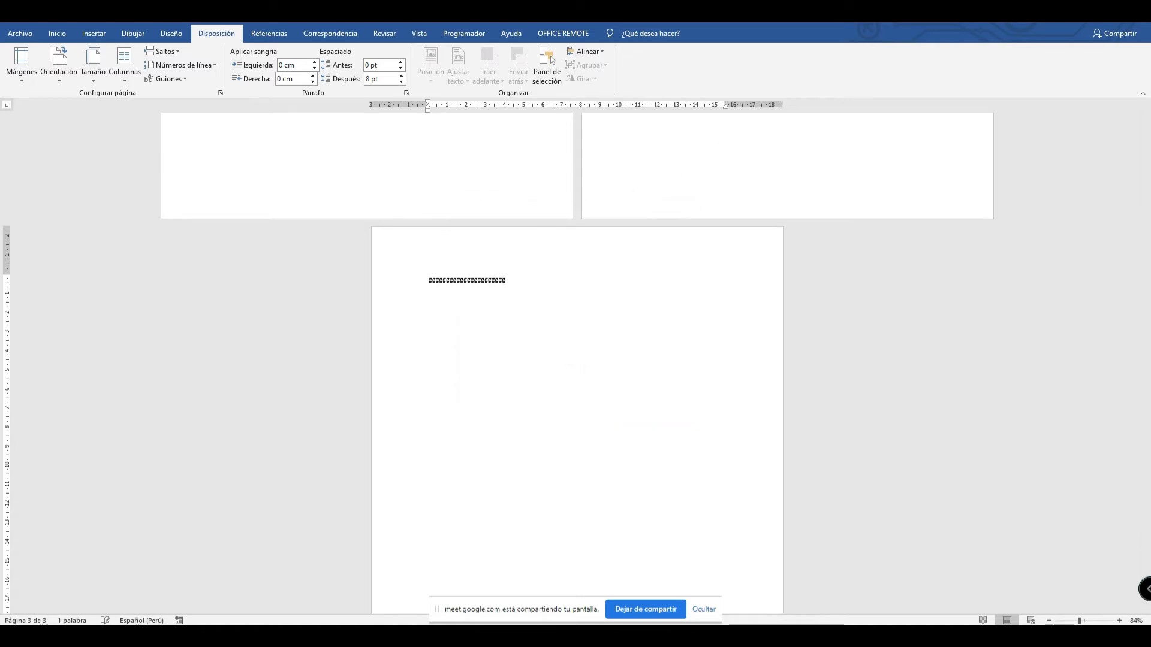
pyautogui.write('ggggggggggggggggggggggggggggggggggggggggggggggggggggggggggggggggggggggggggggggggggg')
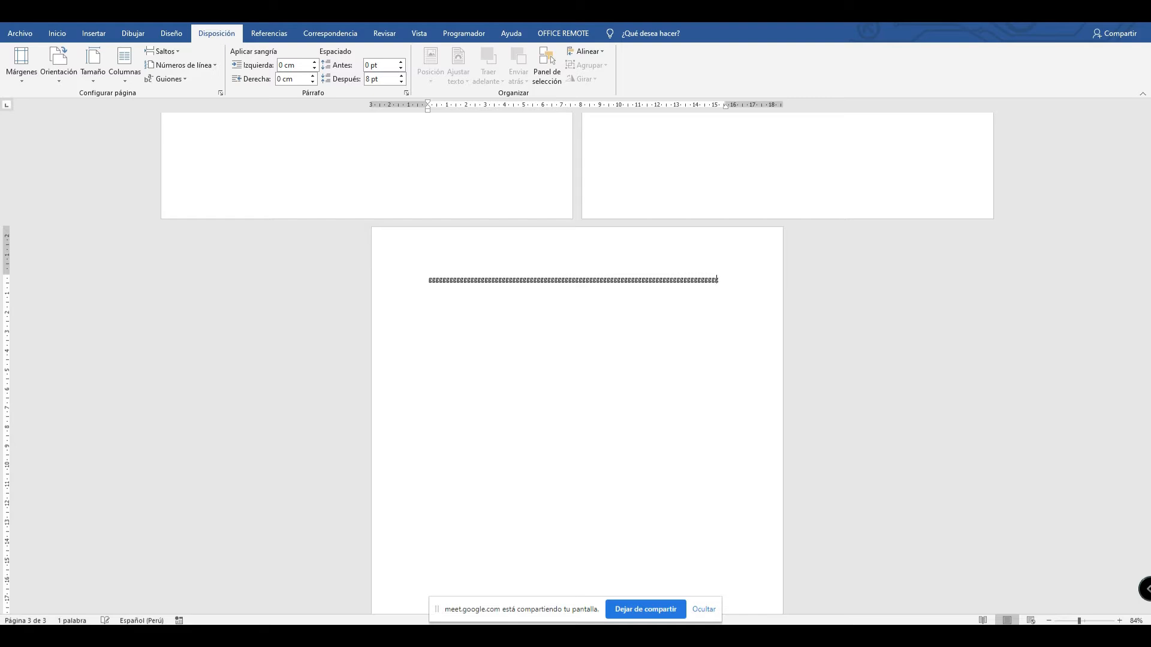
pyautogui.write('ggggggggggggggggggggggggggggggggggg')
pyautogui.scroll(4, 598, 369)
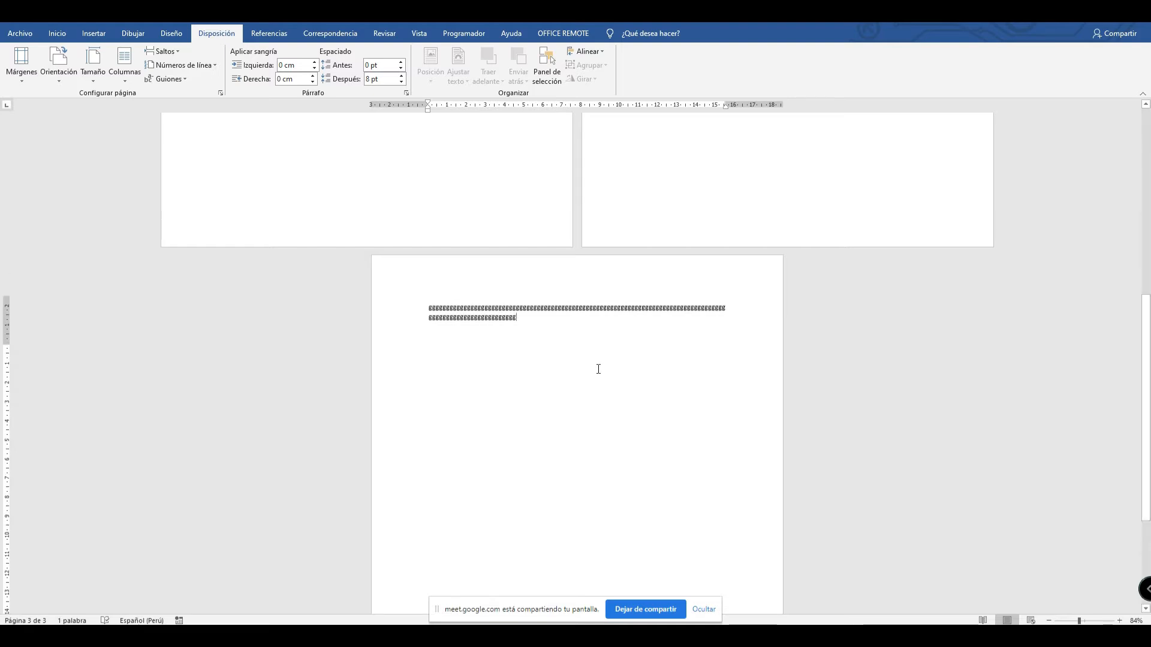
# Review the scope options in the column settings for the single-column section, and cancel without changing the layout.
pyautogui.scroll(4, 598, 385)
pyautogui.click(100, 81)
pyautogui.click(121, 74)
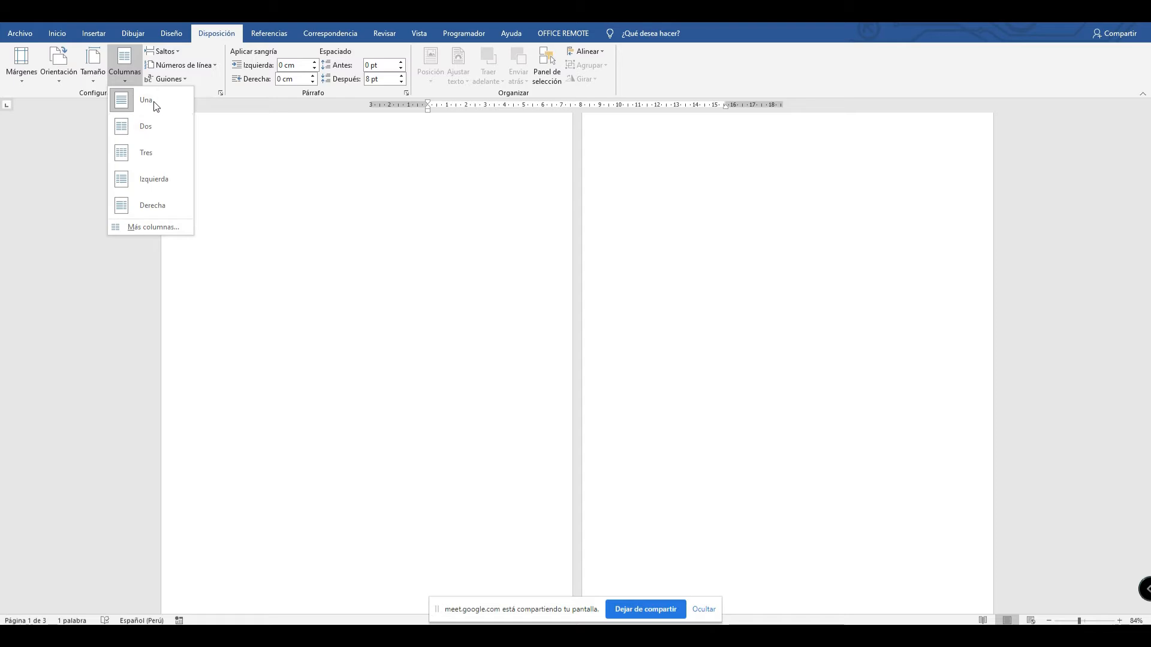
pyautogui.click(153, 226)
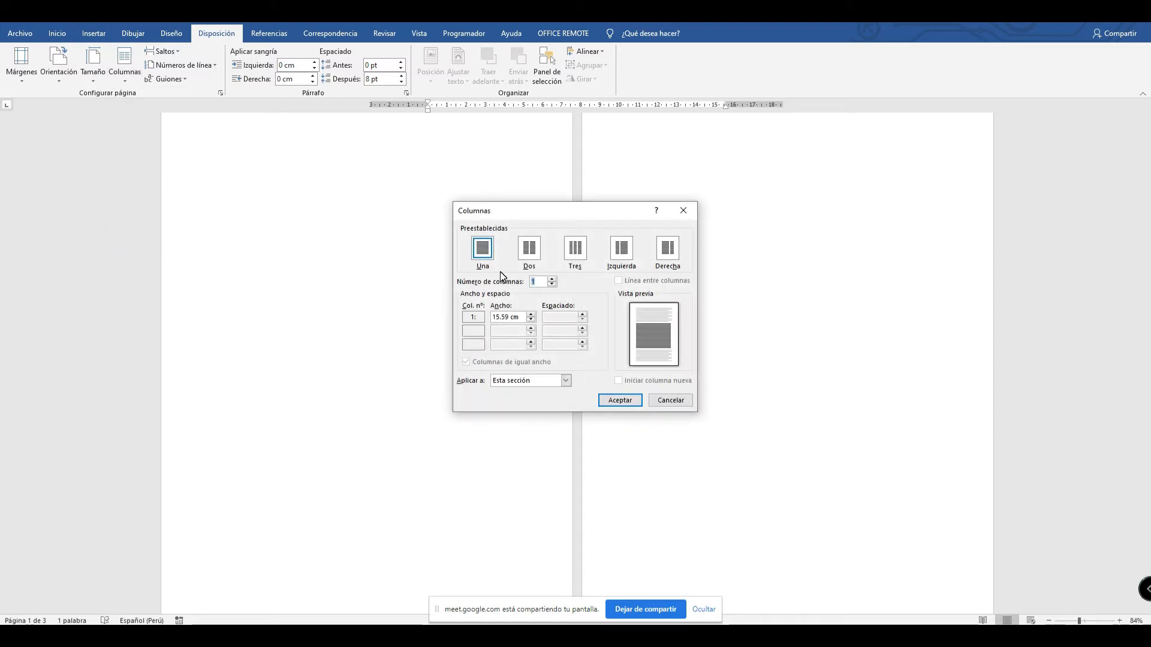
pyautogui.click(564, 382)
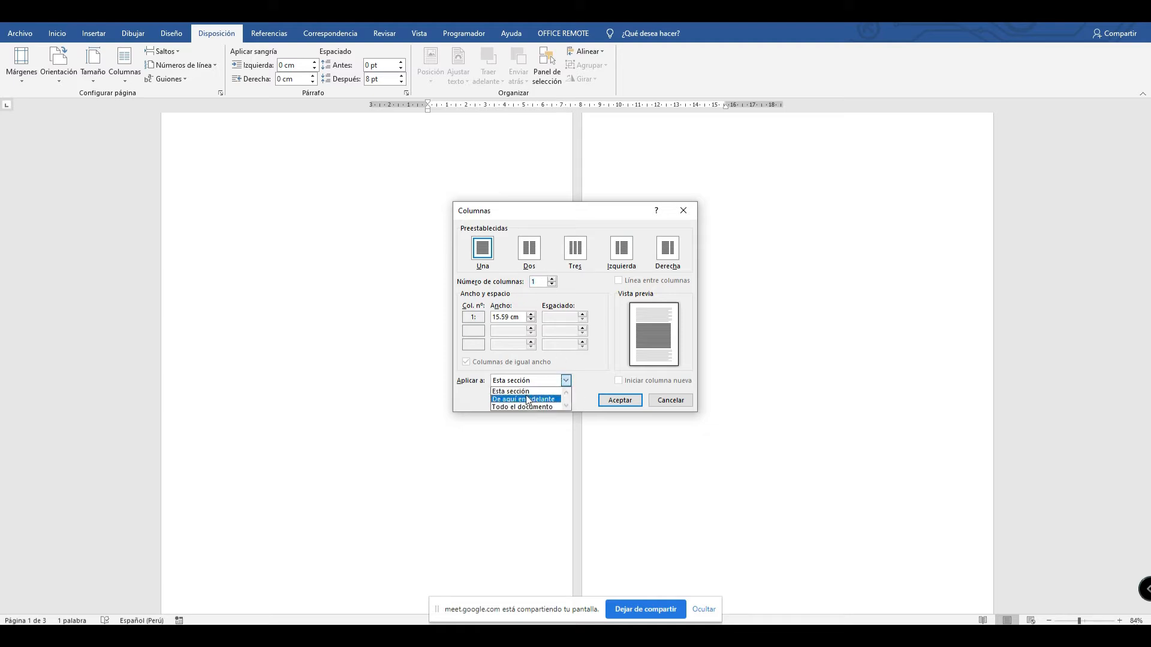
pyautogui.click(665, 401)
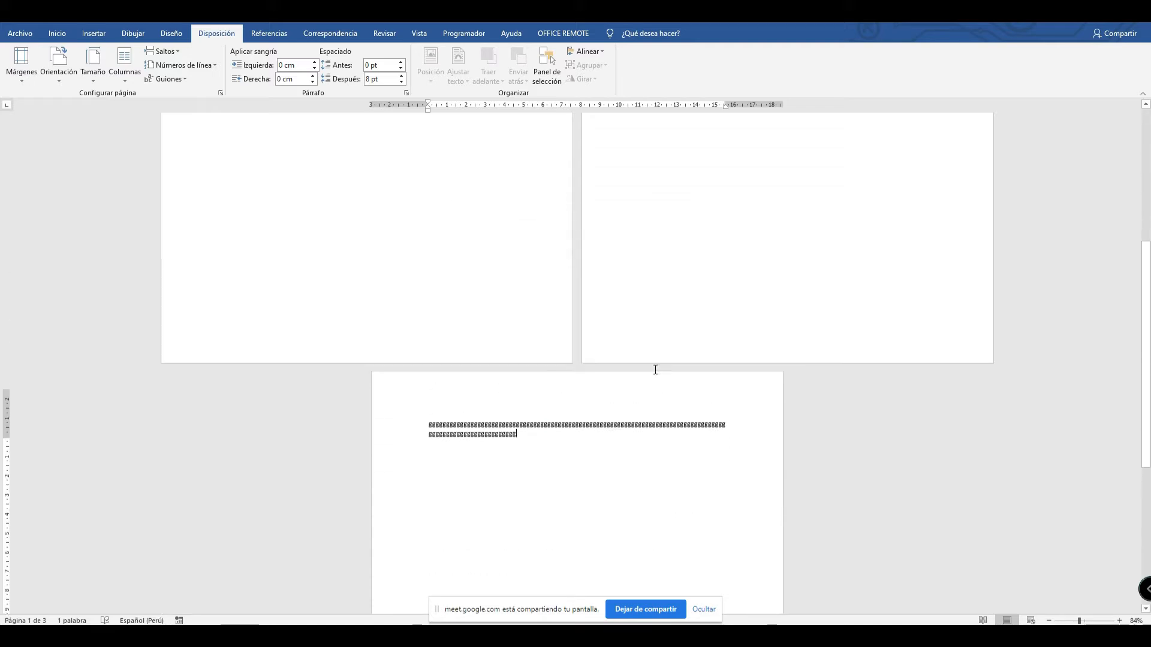
# Delete the repeated letters on page three and close the practice document without saving it.
pyautogui.scroll(2, 655, 371)
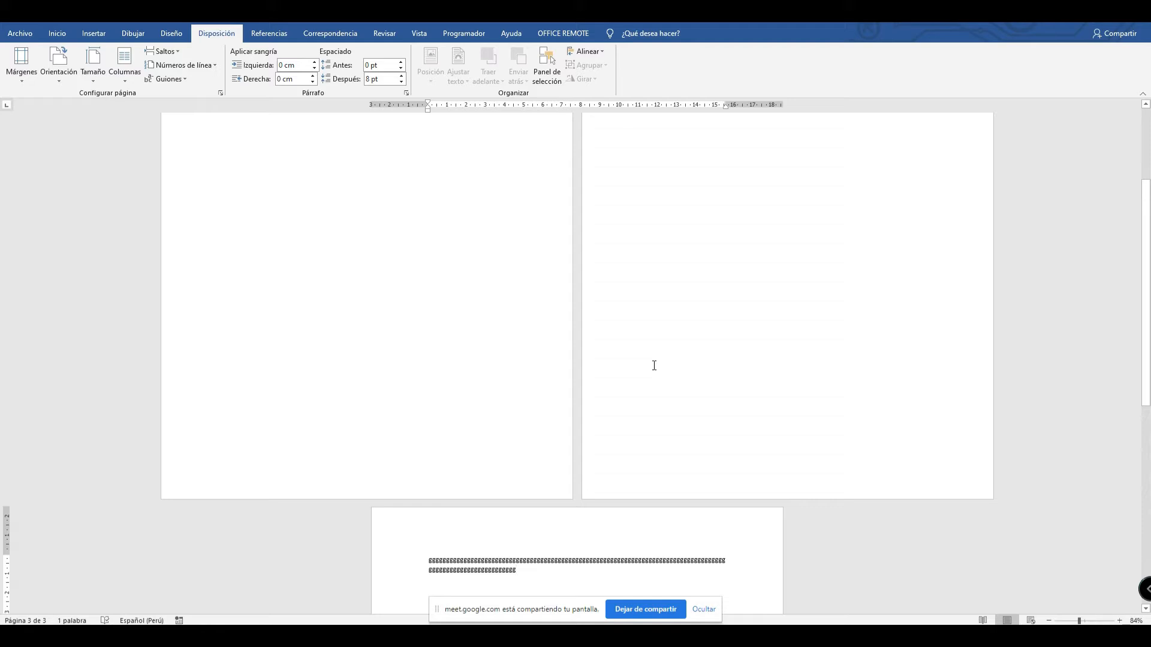
pyautogui.scroll(1, 640, 270)
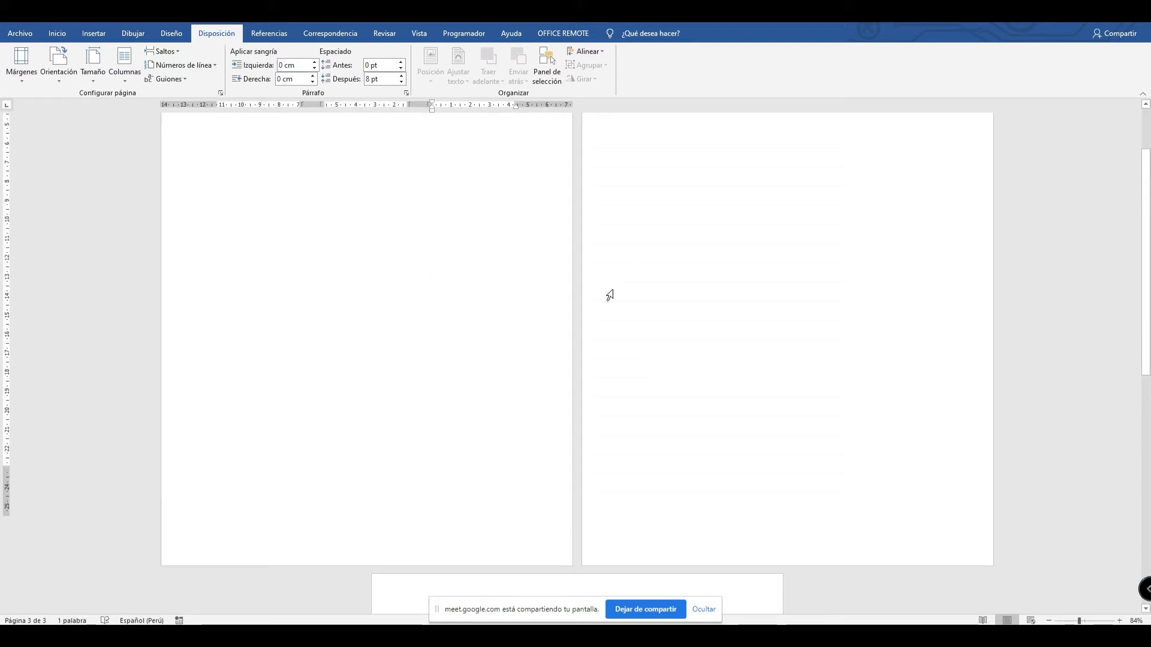
pyautogui.scroll(-4, 606, 295)
pyautogui.scroll(1, 661, 360)
pyautogui.moveTo(581, 437); pyautogui.dragTo(357, 396)
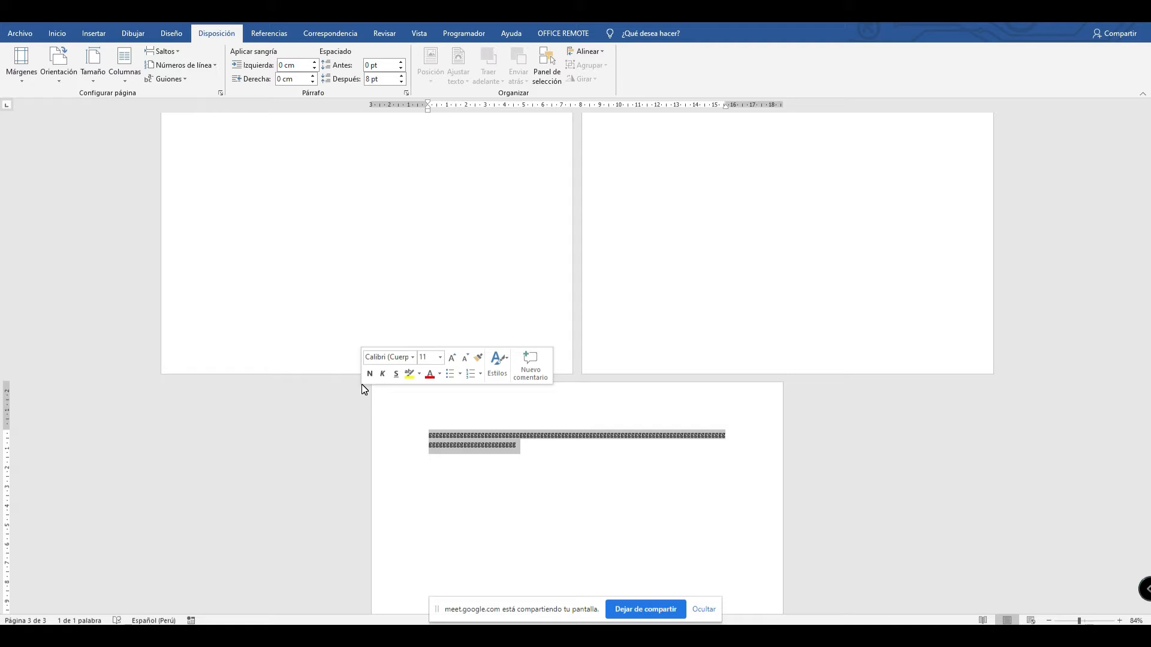
pyautogui.press('BackSpace')
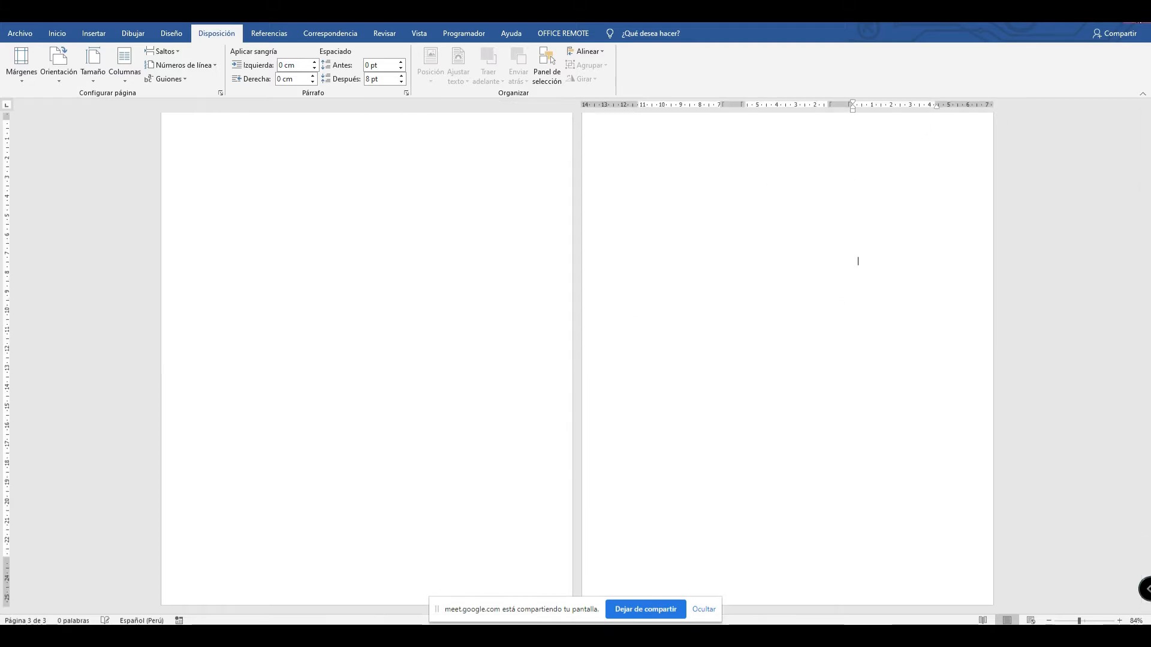
pyautogui.hotkey('alt', 'F4')
pyautogui.click(608, 386)
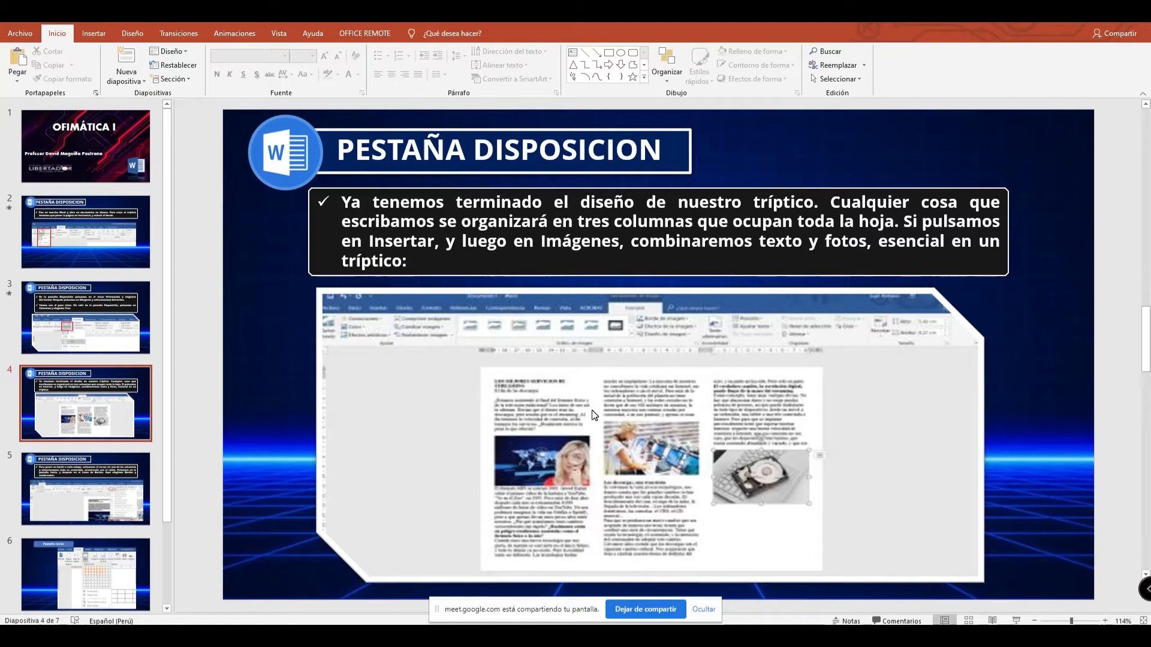
# Start Word again and create a new blank document.
pyautogui.press('super')
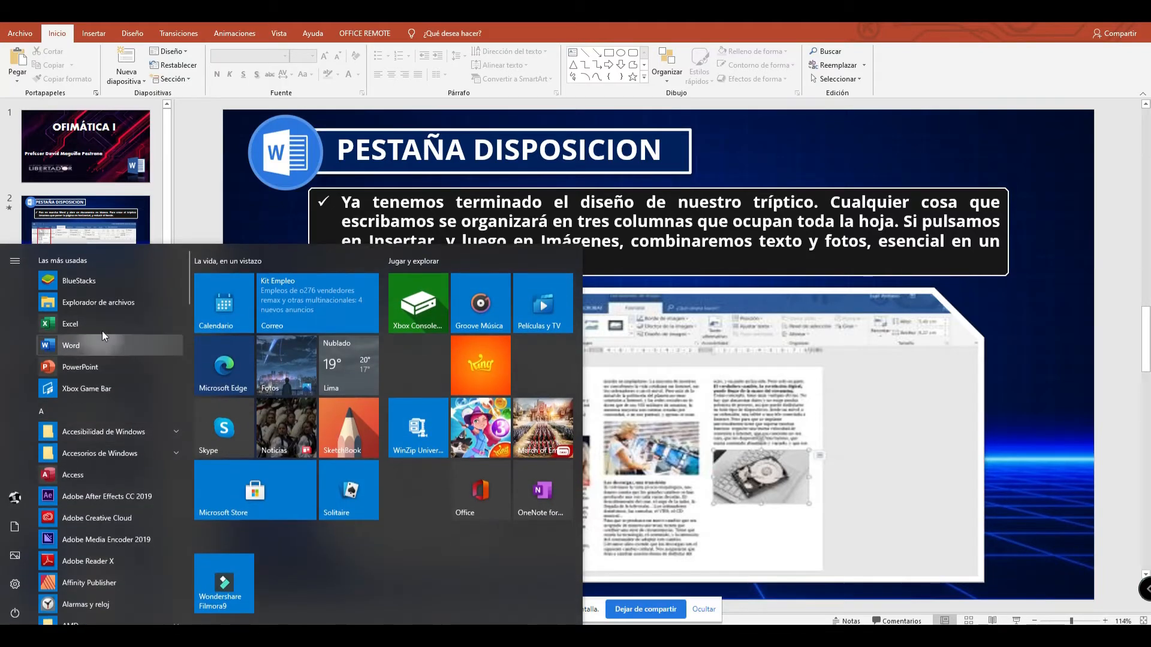
pyautogui.click(442, 246)
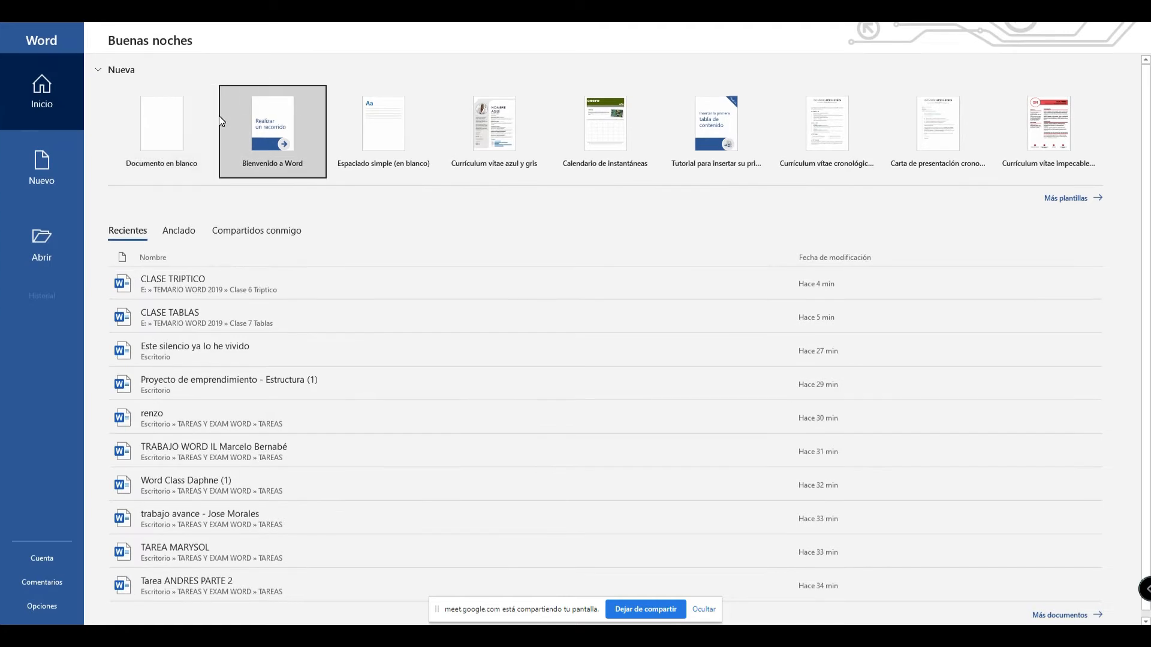
pyautogui.click(184, 121)
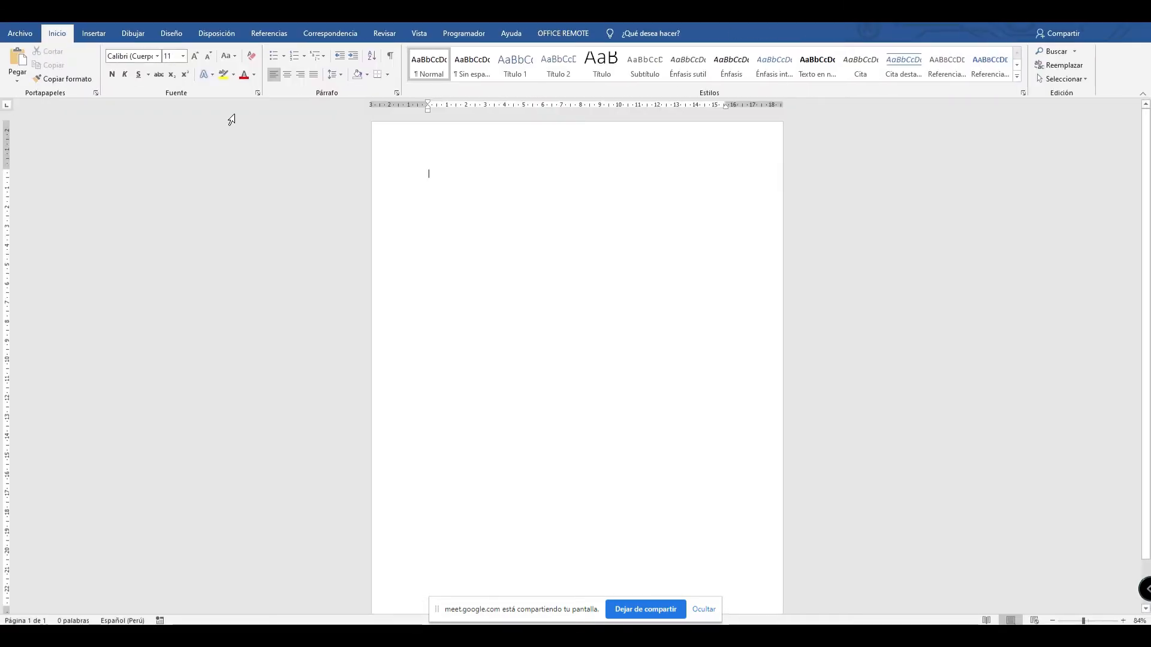
# Set the blank document's page orientation to landscape.
pyautogui.click(170, 38)
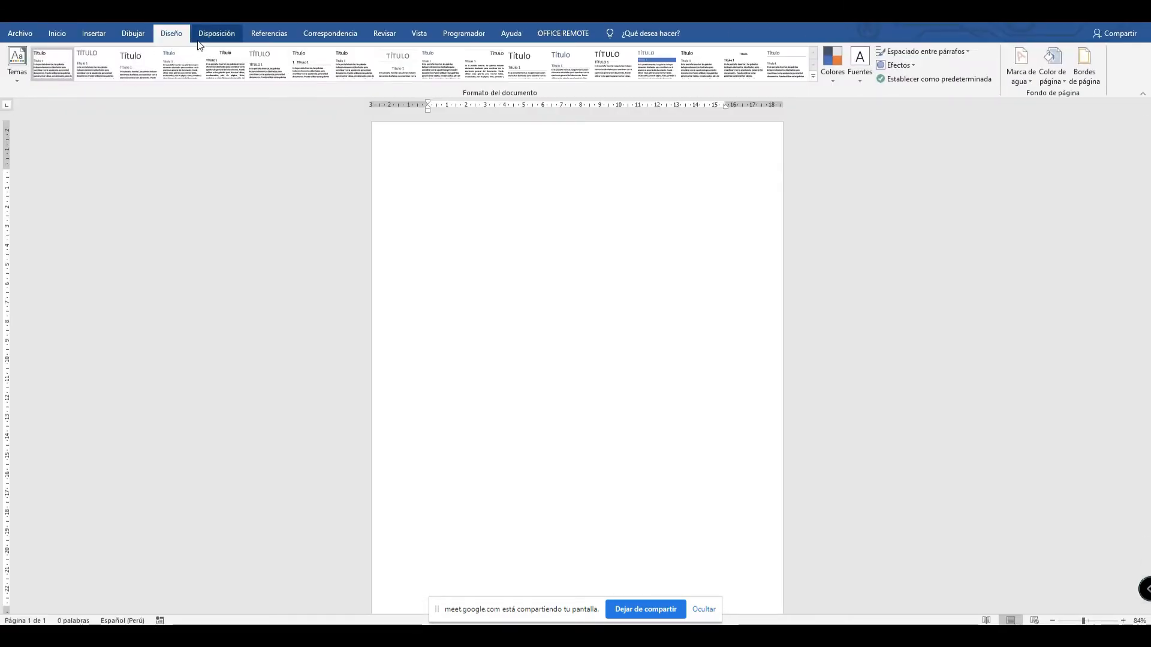
pyautogui.click(216, 34)
pyautogui.click(63, 76)
pyautogui.click(89, 124)
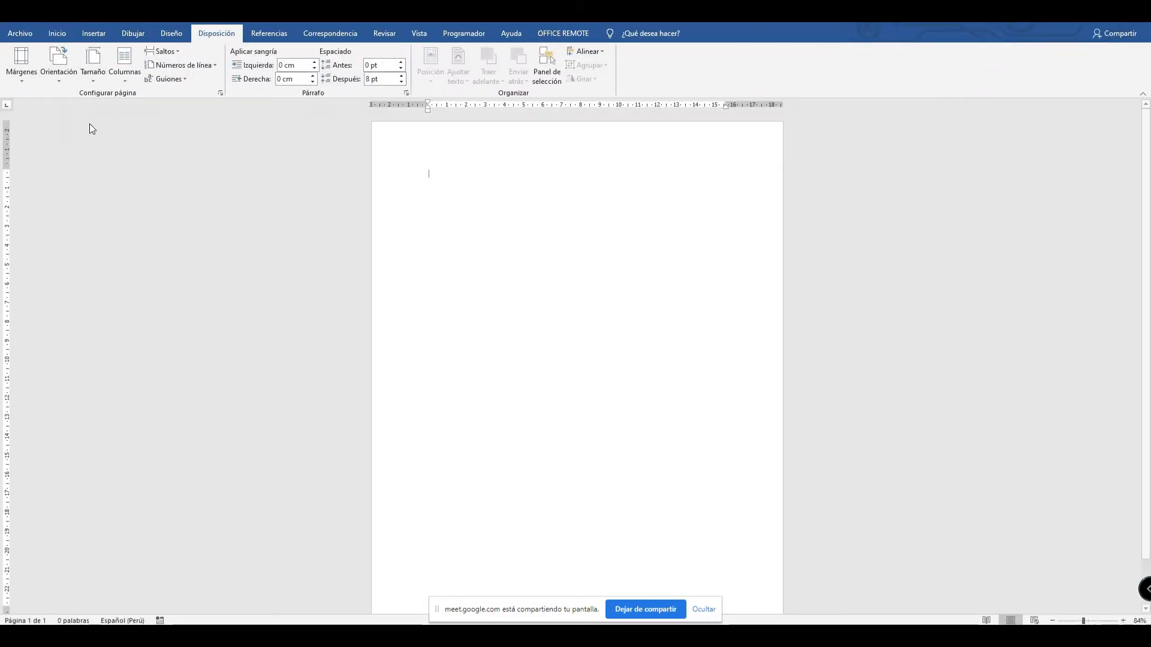
# Apply the three-column preset with a line between columns to the whole document.
pyautogui.click(129, 83)
pyautogui.click(164, 224)
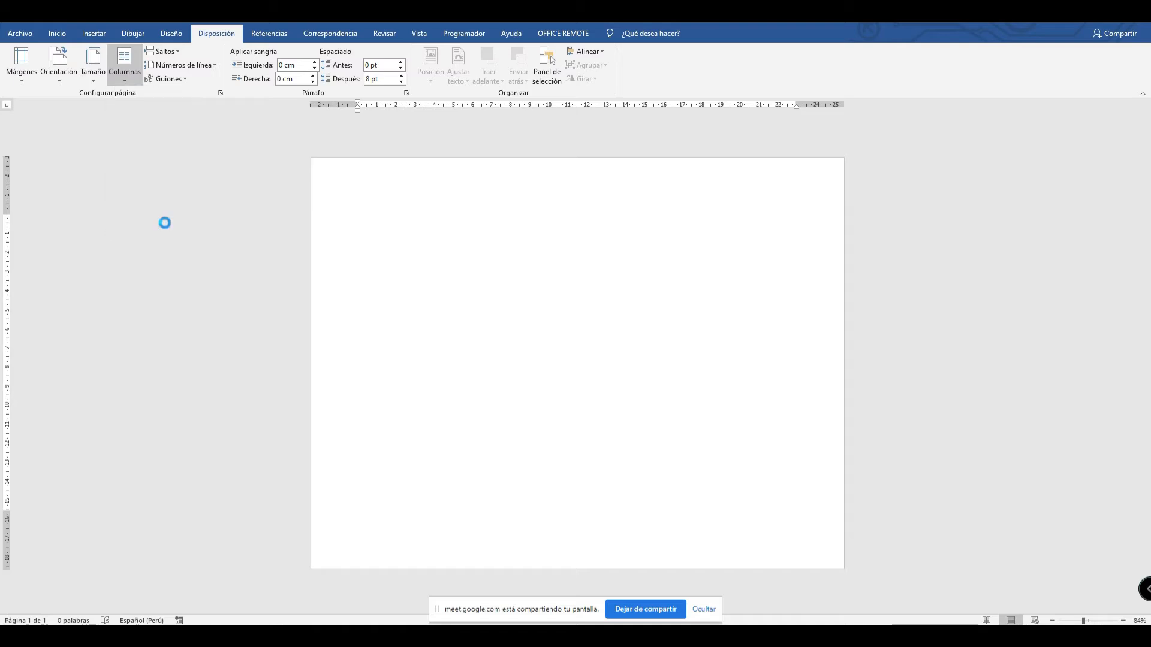
pyautogui.click(565, 382)
pyautogui.click(567, 383)
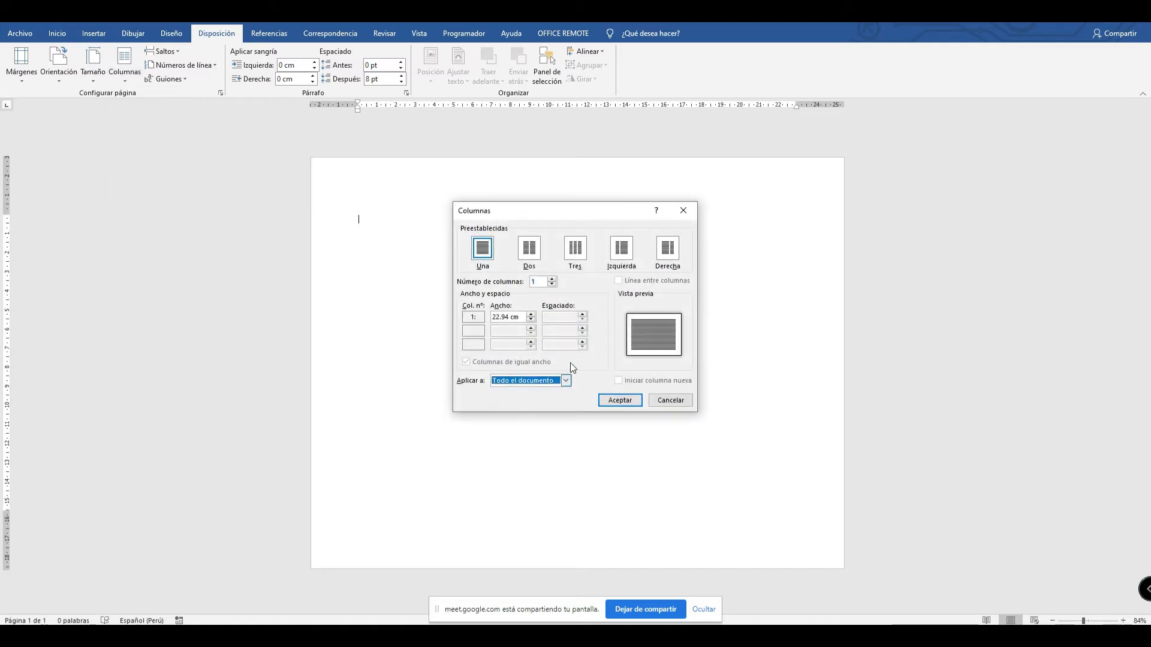
pyautogui.click(575, 248)
pyautogui.click(619, 280)
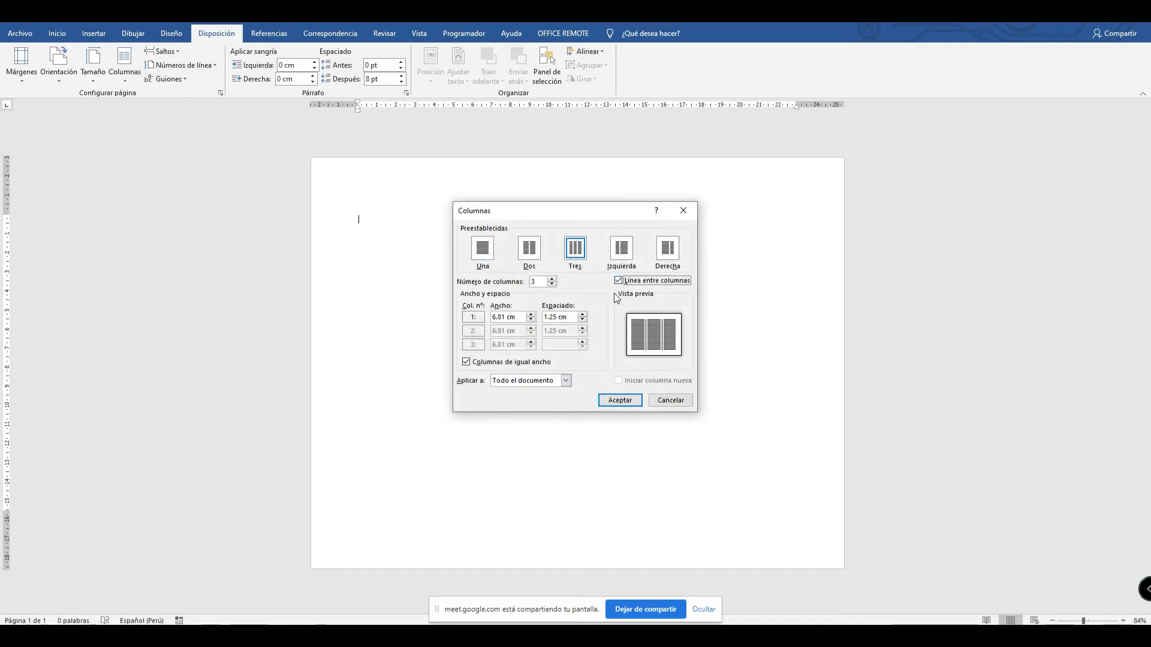
pyautogui.click(557, 381)
pyautogui.click(566, 386)
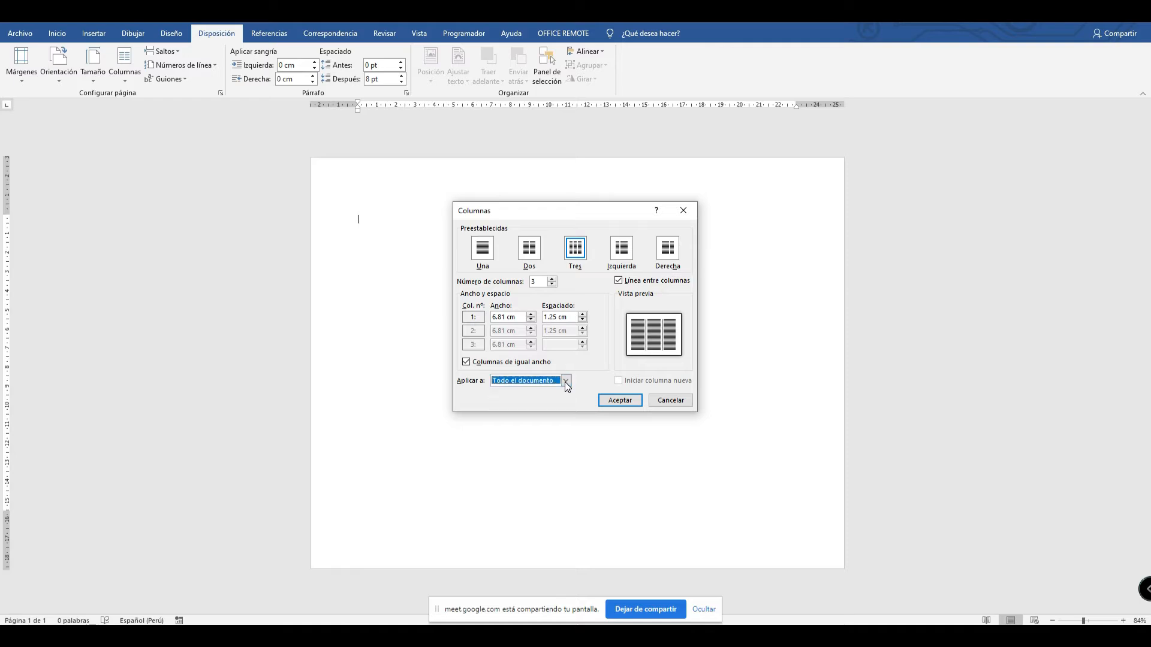
pyautogui.click(614, 401)
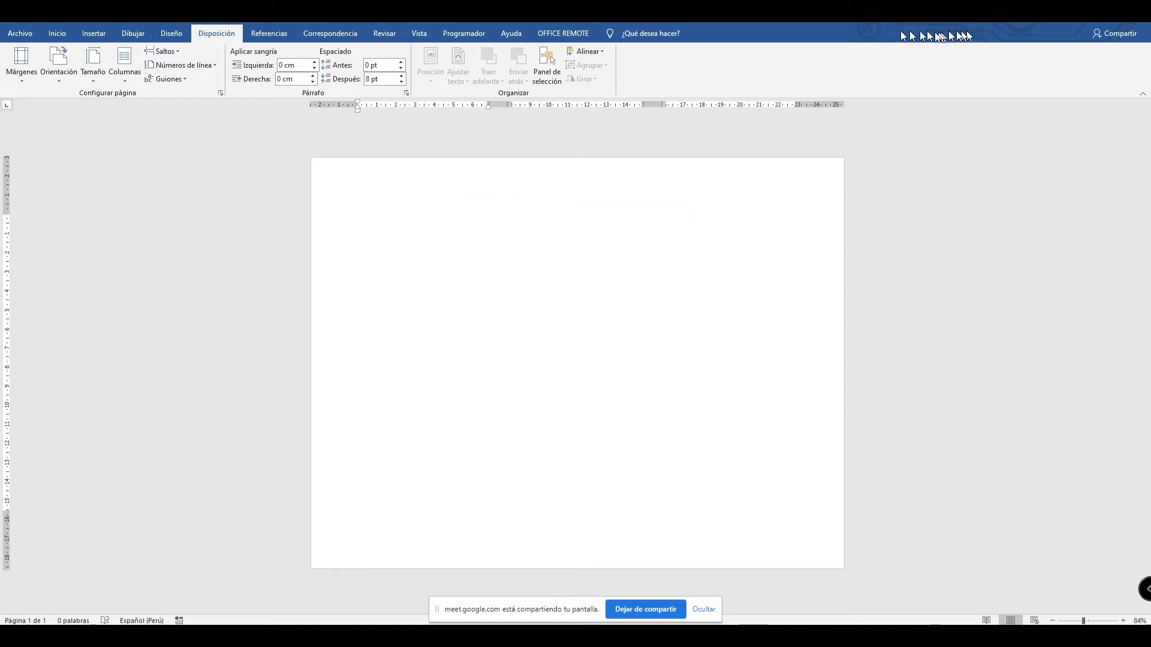
# Switch to Chrome, maximize its window, and search Google for "wallpaper" image results.
pyautogui.hotkey('alt', 'Tab')
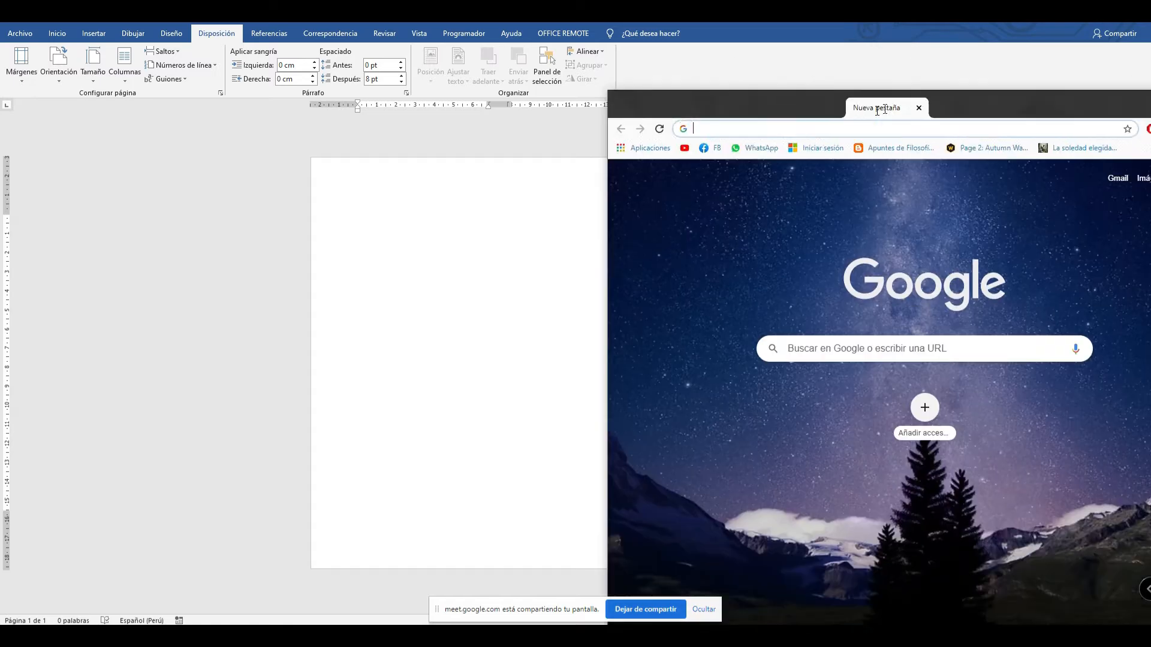
pyautogui.moveTo(875, 106); pyautogui.dragTo(575, 106)
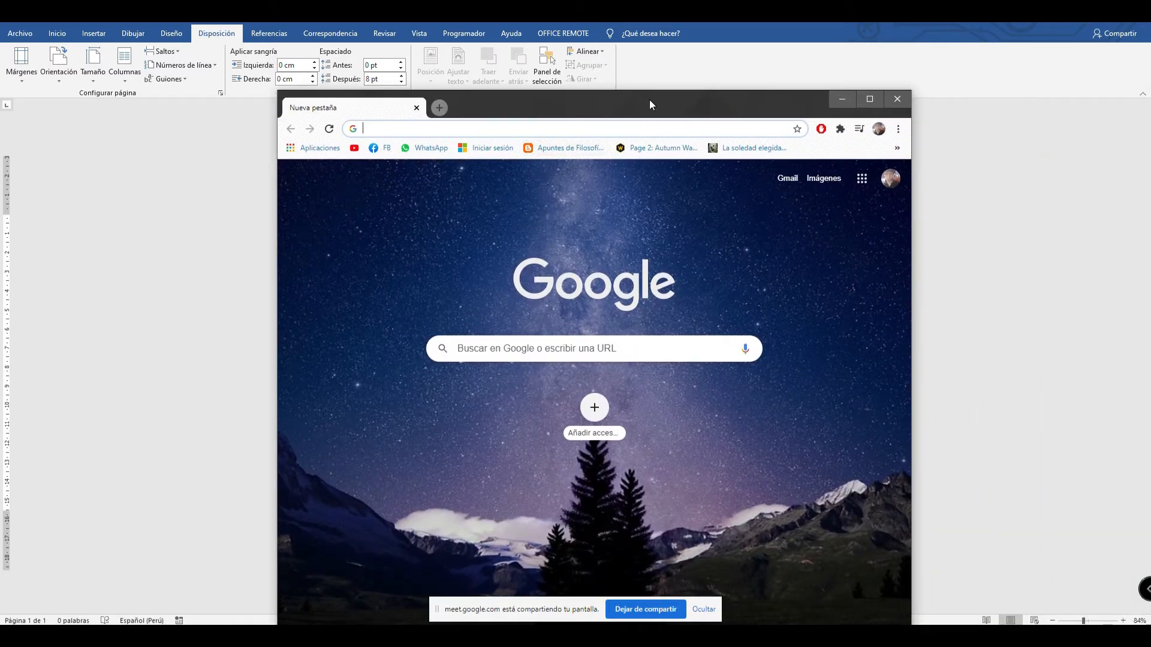
pyautogui.hotkey('alt', 'Tab')
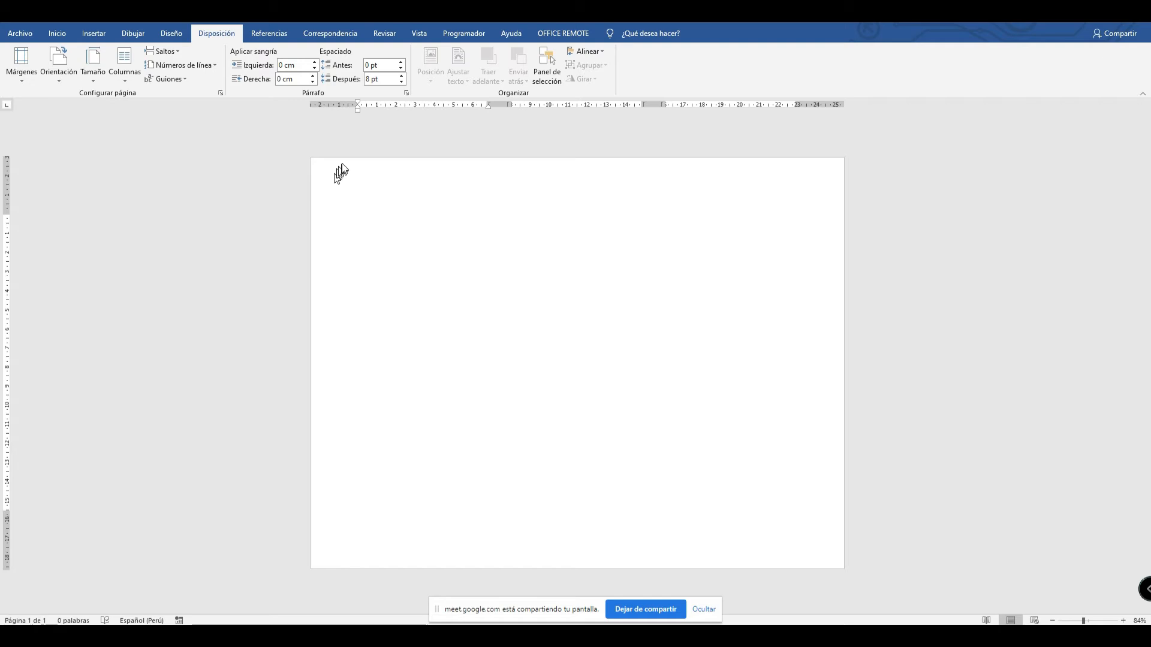
pyautogui.hotkey('alt', 'Tab')
pyautogui.doubleClick(899, 50)
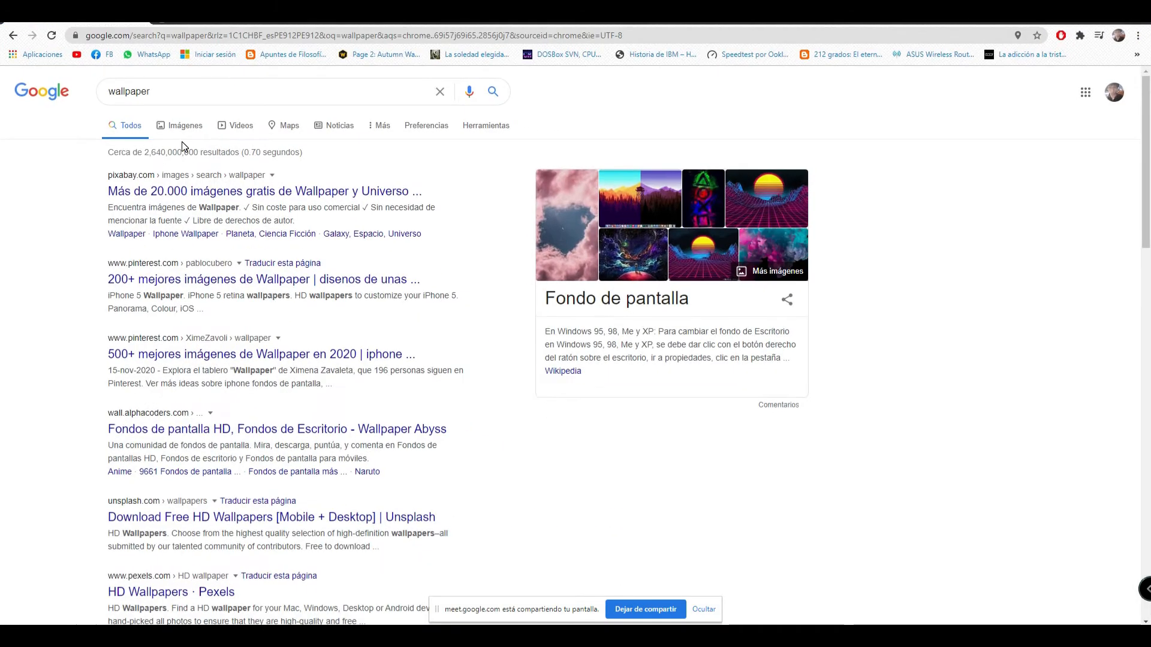
pyautogui.click(177, 123)
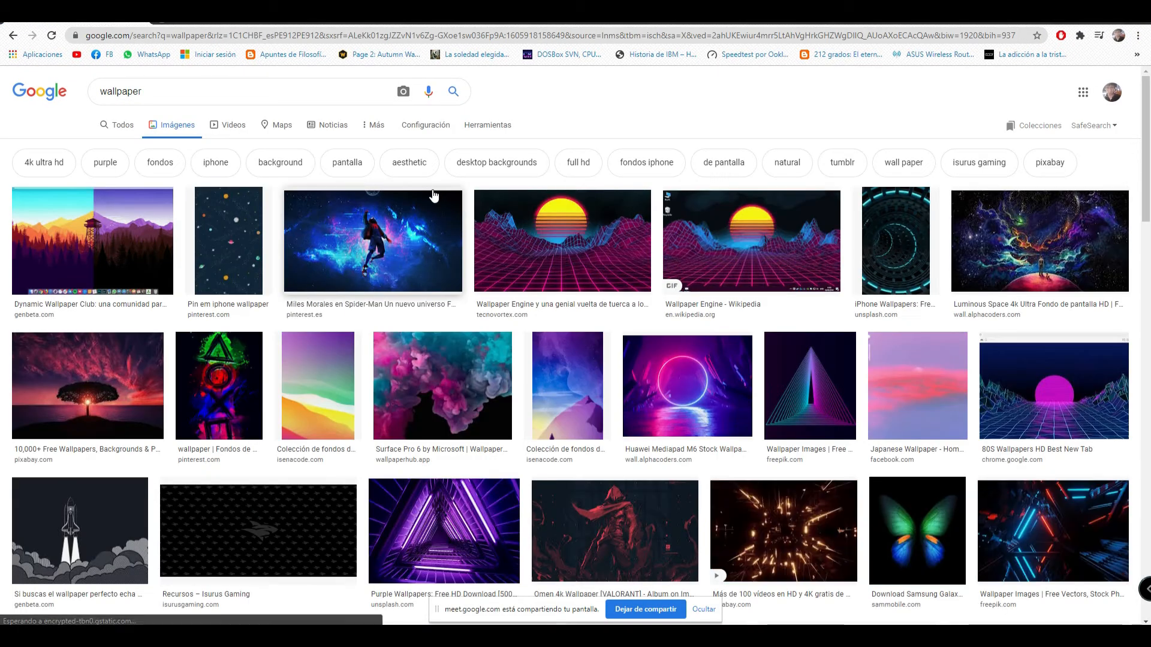
# Look through the wallpaper image results, comparing the available pictures.
pyautogui.scroll(-3, 497, 281)
pyautogui.scroll(3, 529, 300)
pyautogui.scroll(-4, 530, 308)
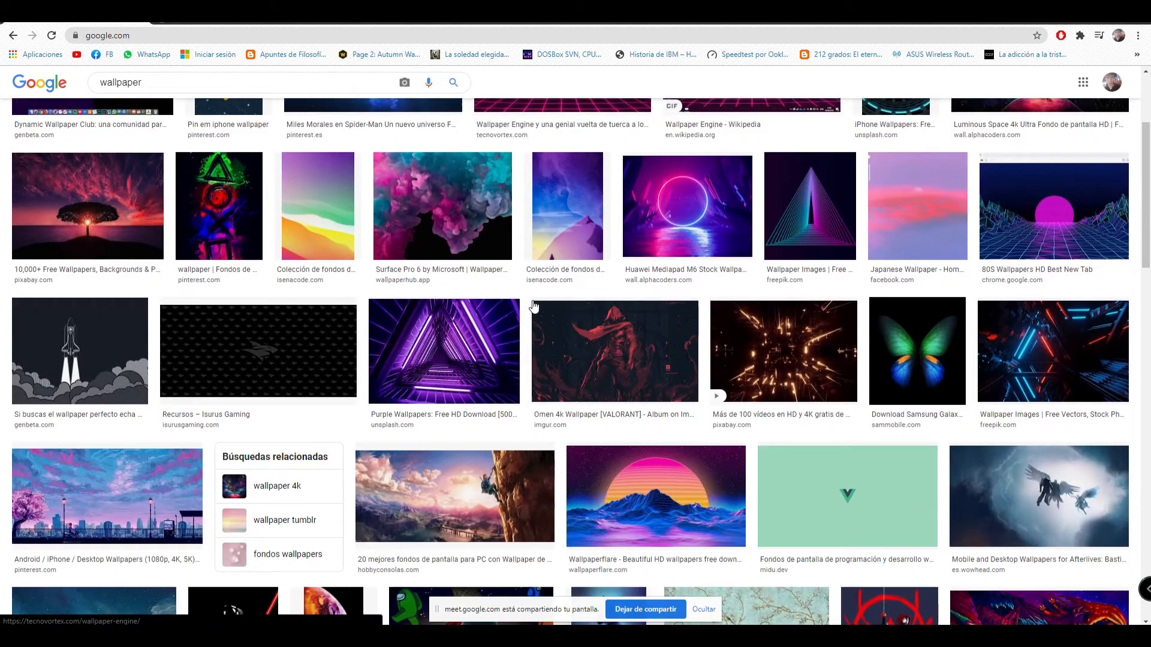
pyautogui.scroll(4, 534, 306)
pyautogui.scroll(1, 534, 306)
pyautogui.scroll(-2, 530, 309)
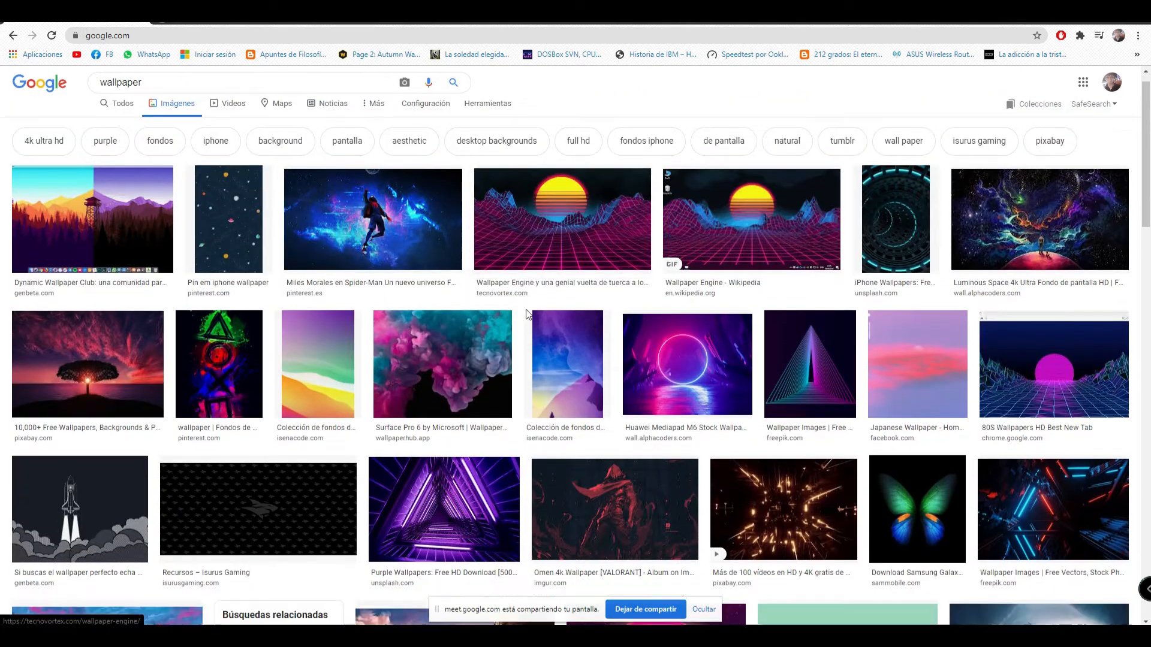
pyautogui.scroll(2, 527, 315)
pyautogui.scroll(-8, 527, 315)
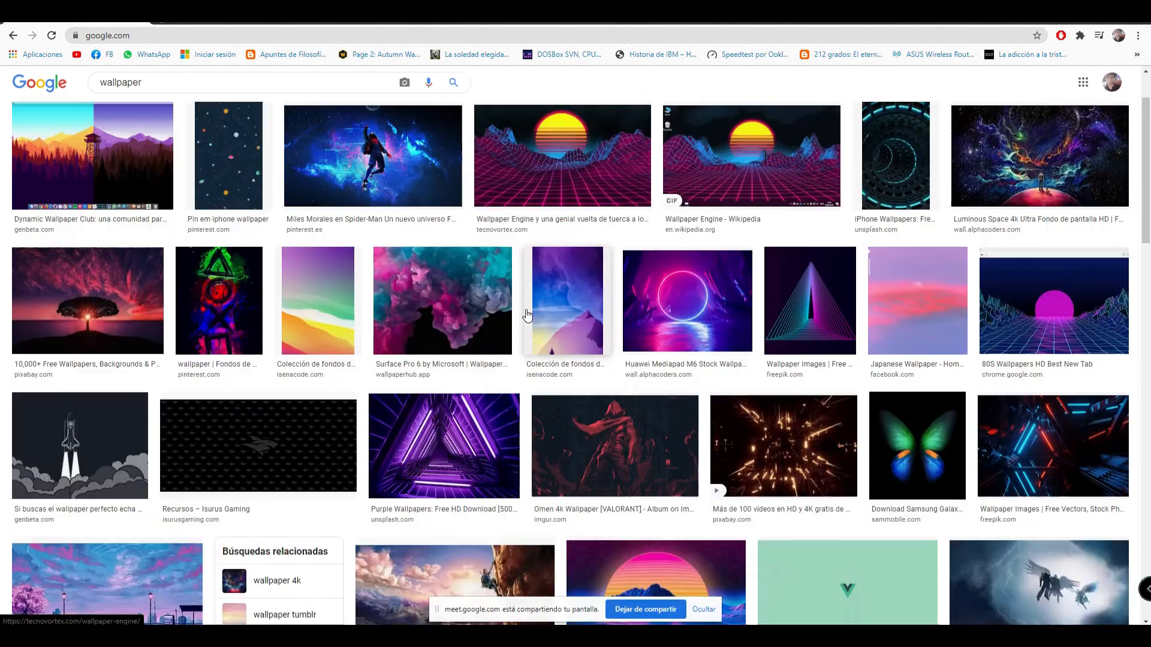
pyautogui.scroll(-1, 527, 315)
pyautogui.scroll(9, 528, 312)
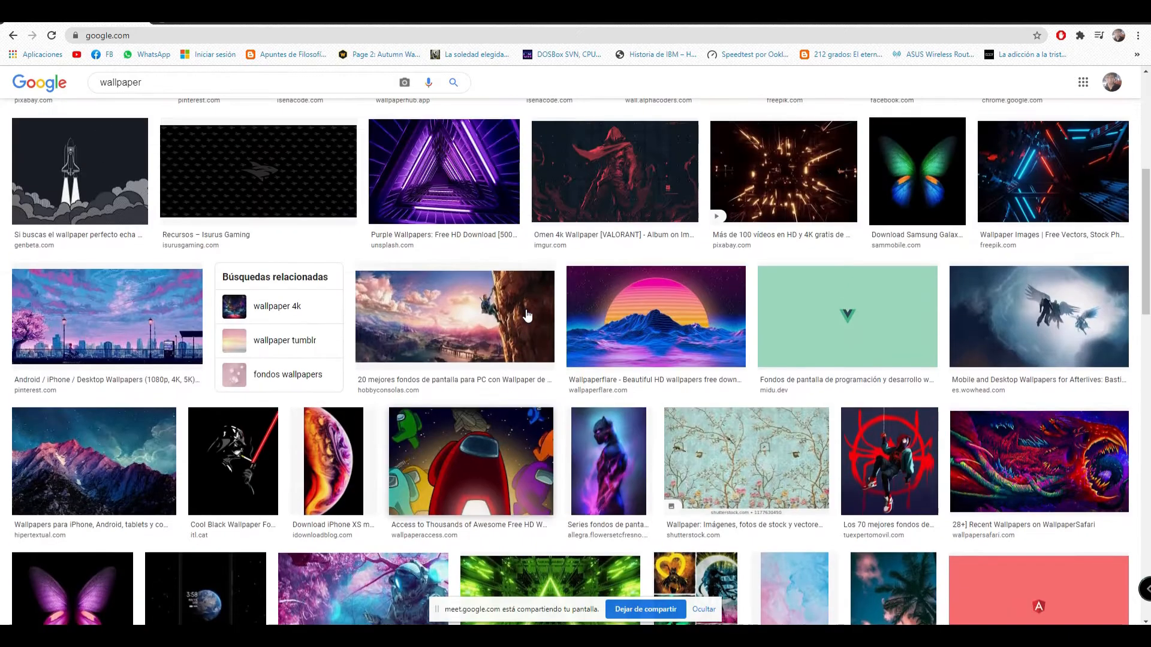
pyautogui.scroll(-4, 527, 311)
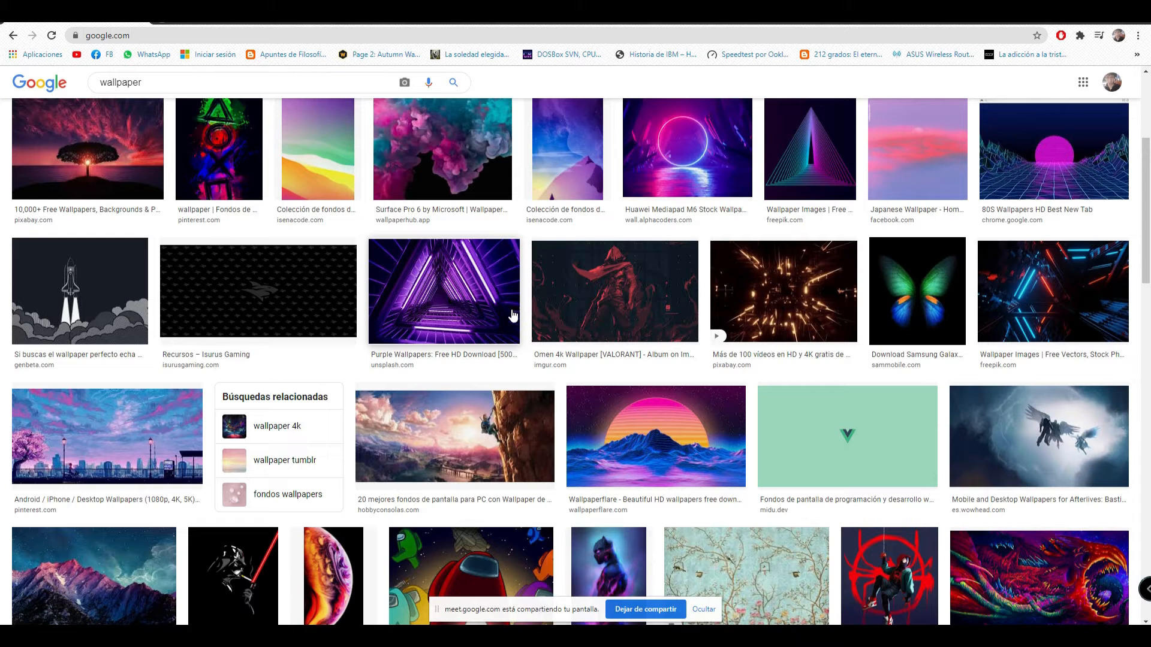
pyautogui.scroll(4, 800, 360)
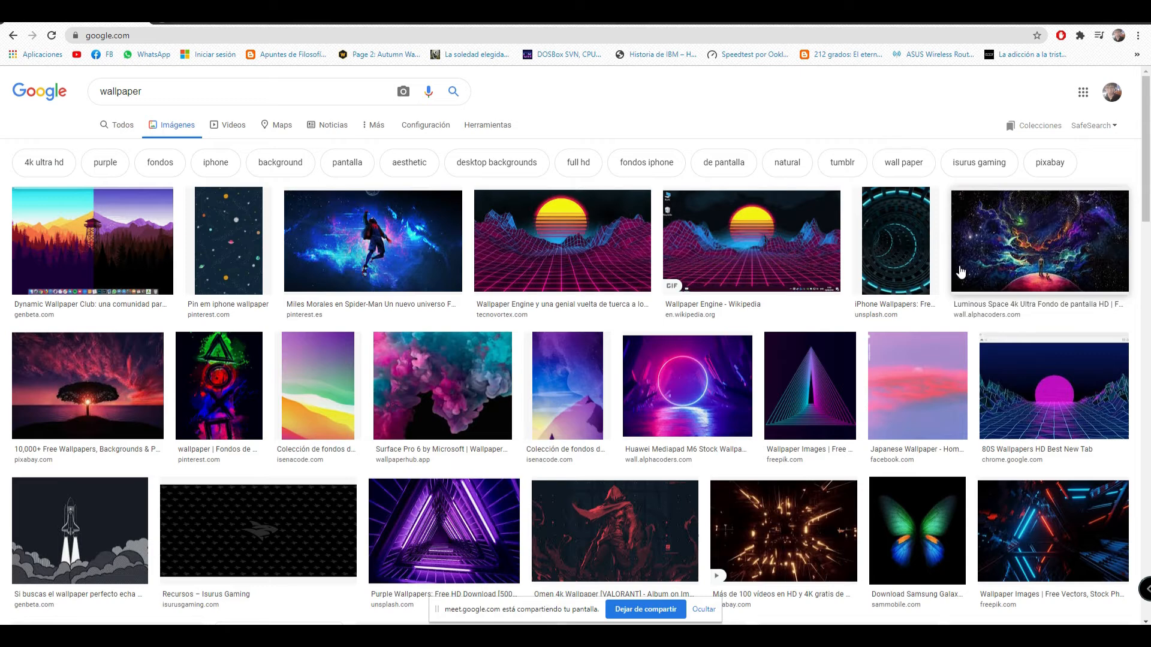
pyautogui.scroll(-7, 961, 266)
pyautogui.scroll(-4, 743, 309)
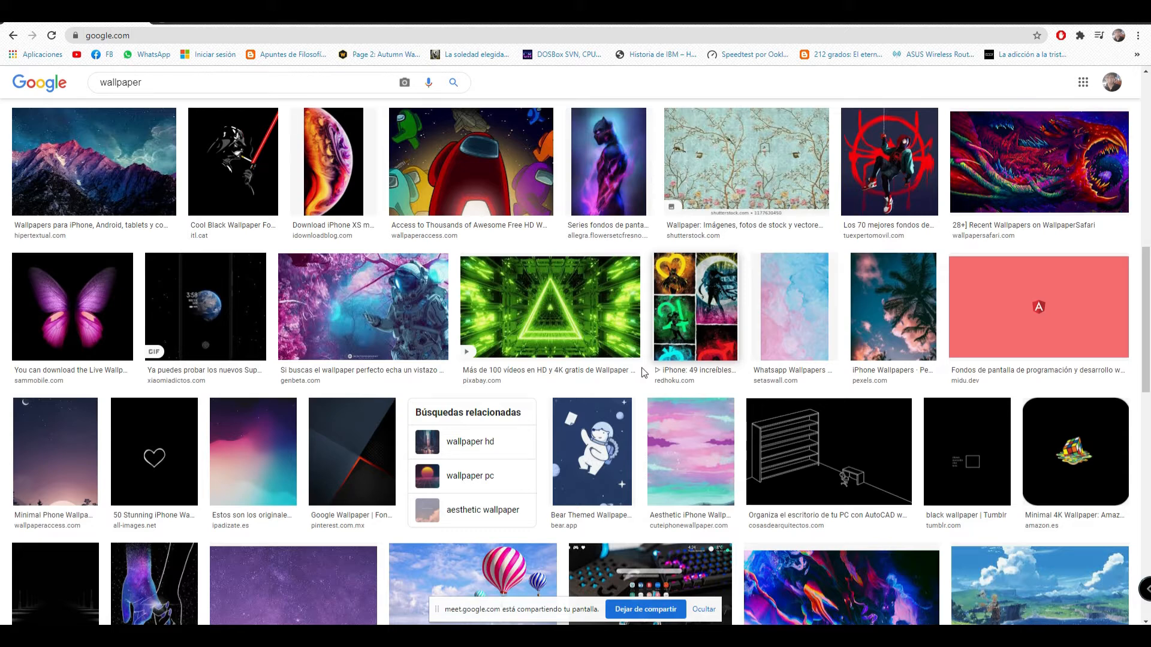
pyautogui.scroll(12, 644, 371)
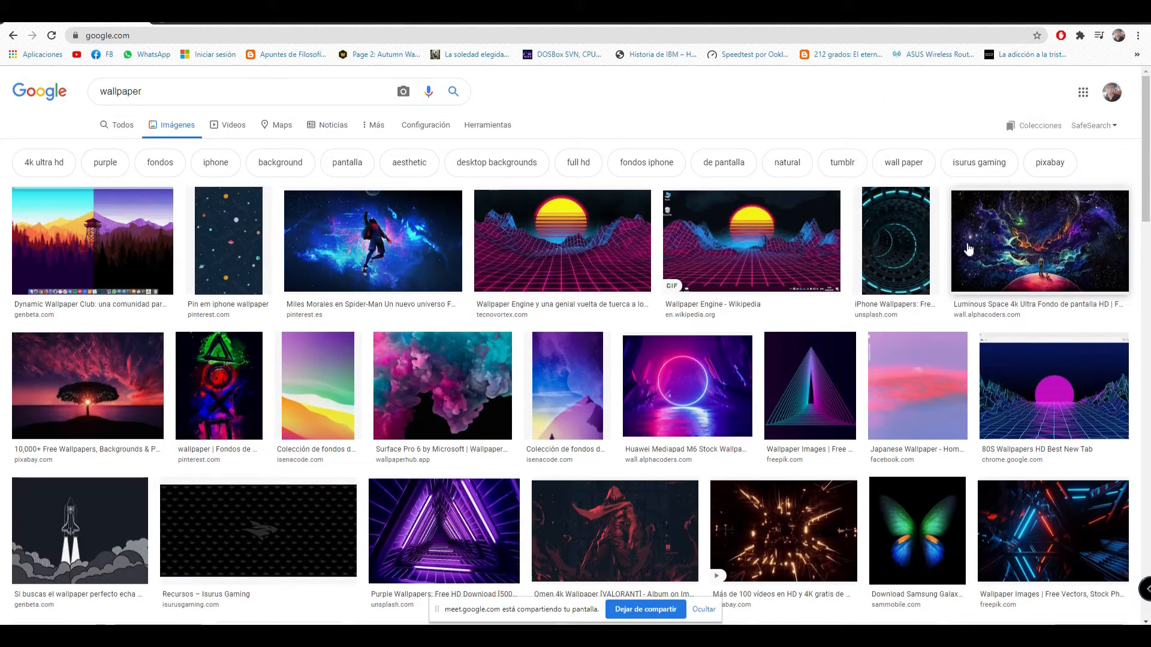
pyautogui.scroll(-7, 758, 299)
pyautogui.scroll(-13, 749, 316)
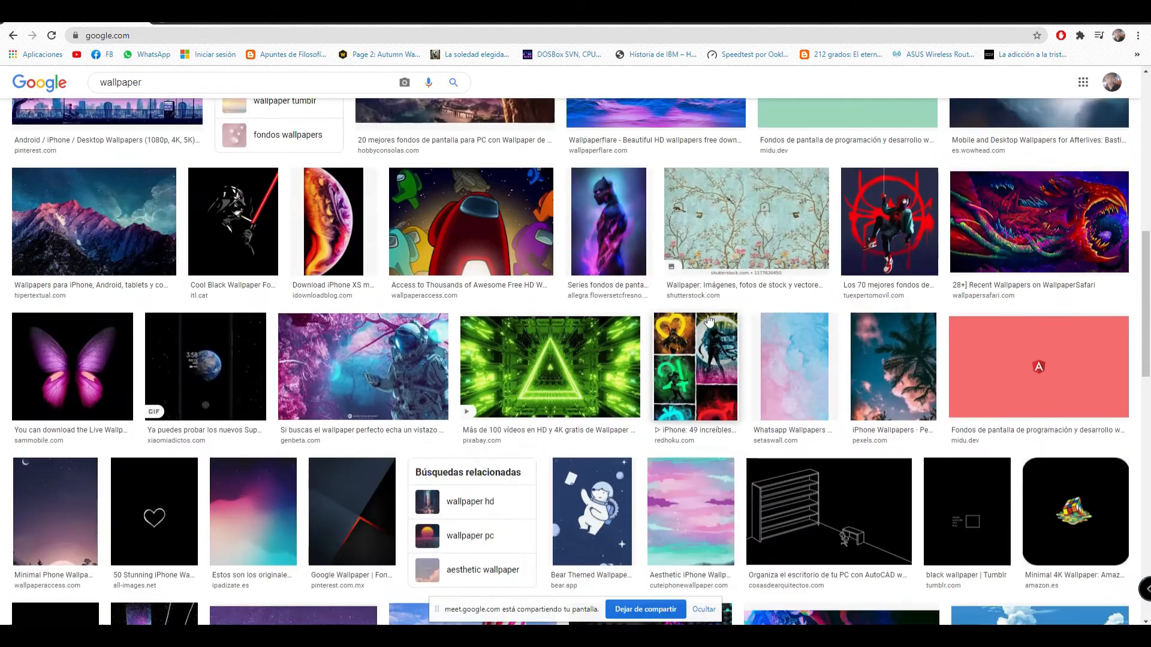
pyautogui.scroll(3, 653, 334)
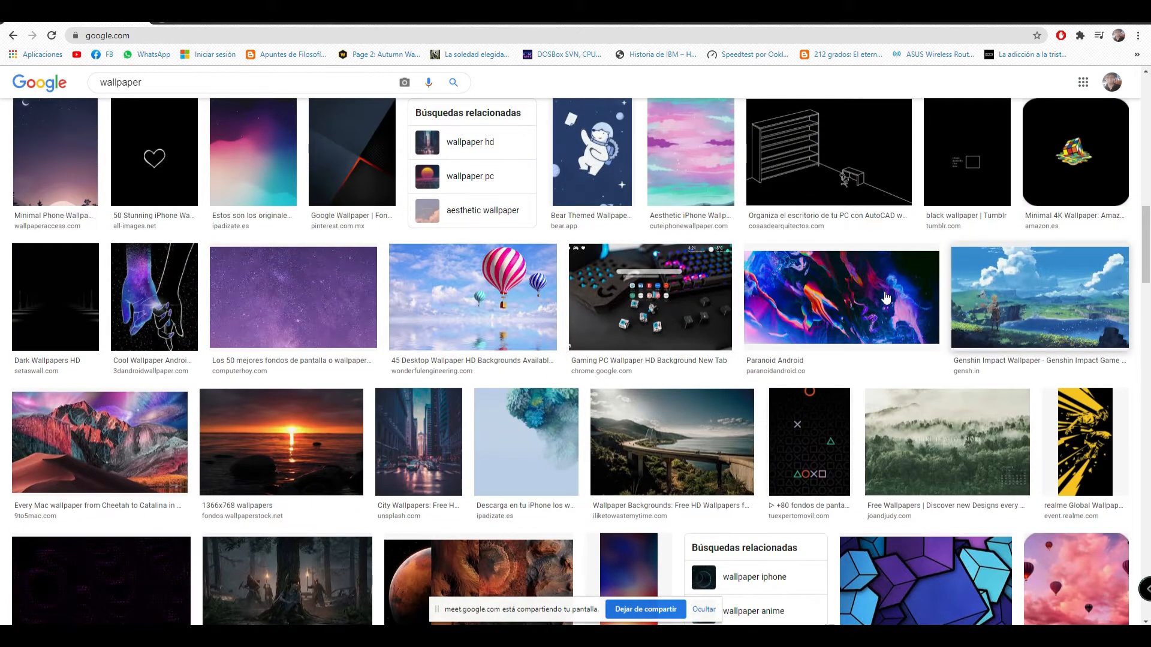
pyautogui.scroll(15, 659, 347)
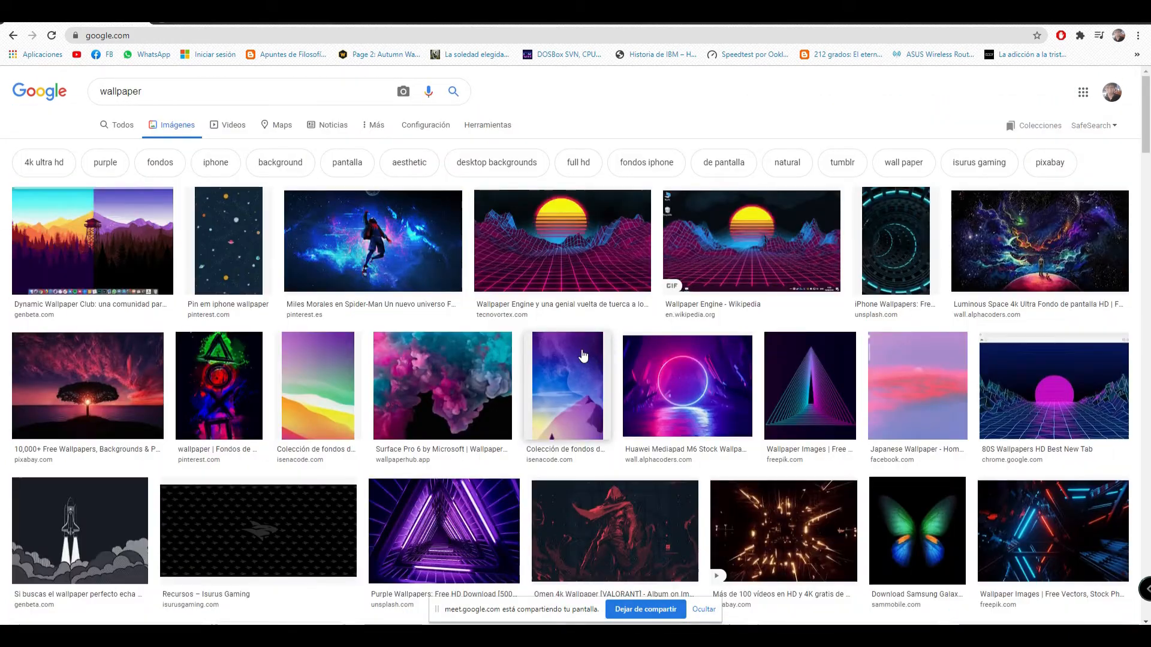
# Preview the synthwave Wallpaper Engine picture and search Google Images for "wallpaper forest".
pyautogui.click(570, 255)
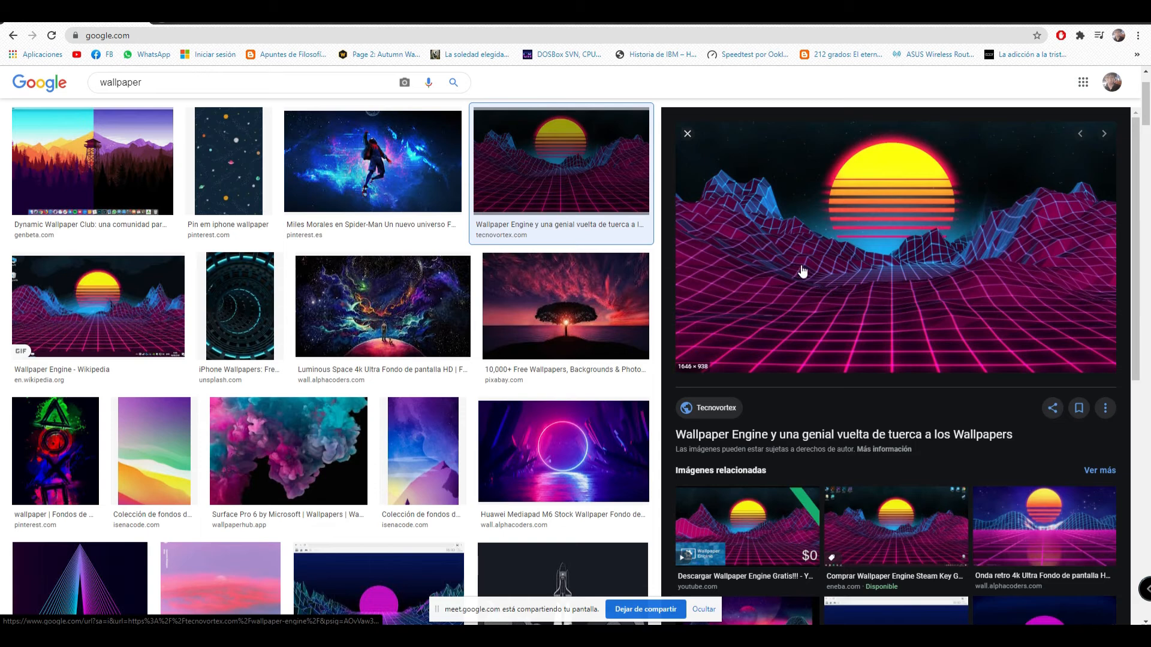
pyautogui.scroll(2, 223, 96)
pyautogui.click(224, 96)
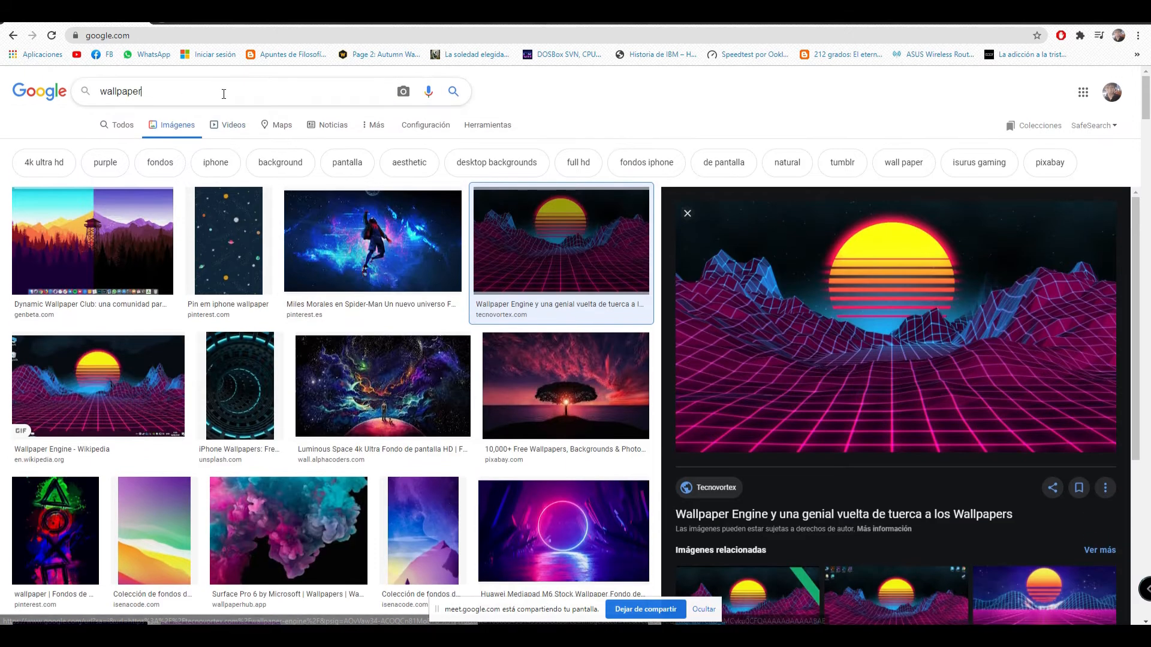
pyautogui.write('forest')
pyautogui.press('Return')
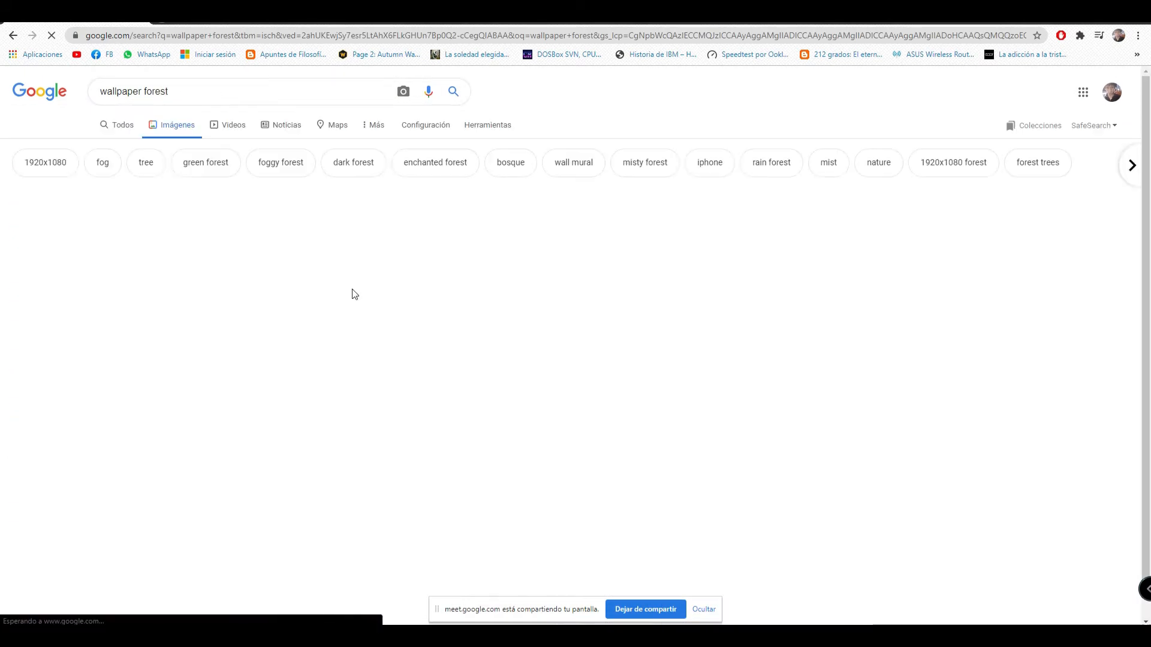
# Open the misty dark forest picture from Pinterest and save it to the desktop as "wallpaper".
pyautogui.click(1045, 241)
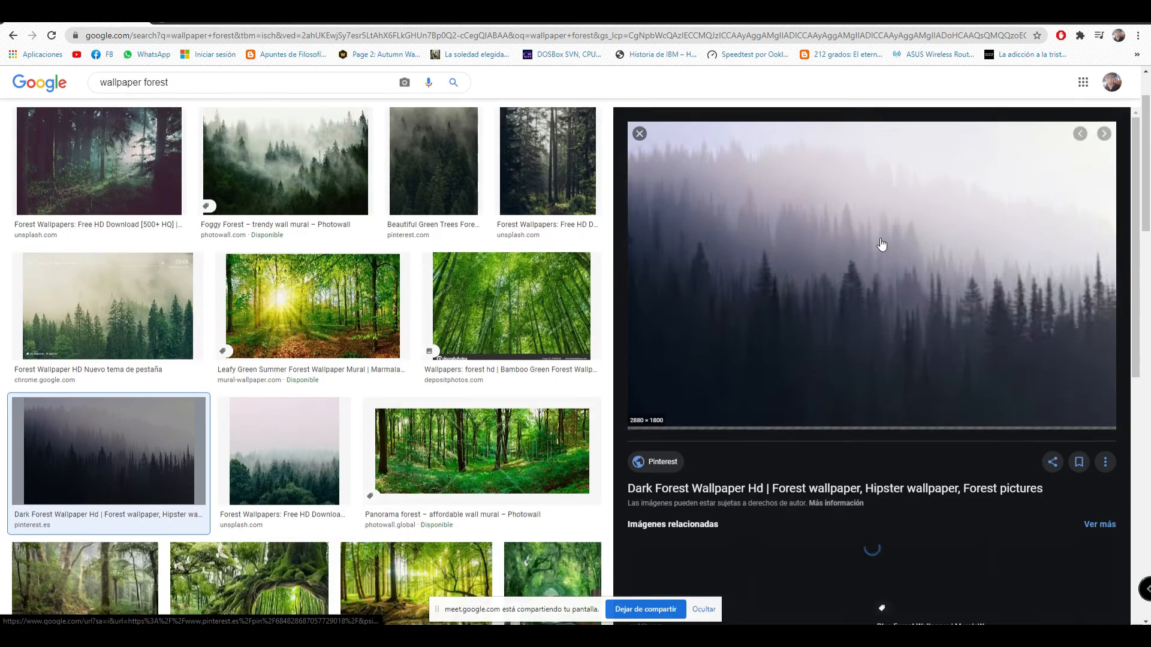
pyautogui.rightClick(782, 251)
pyautogui.click(845, 376)
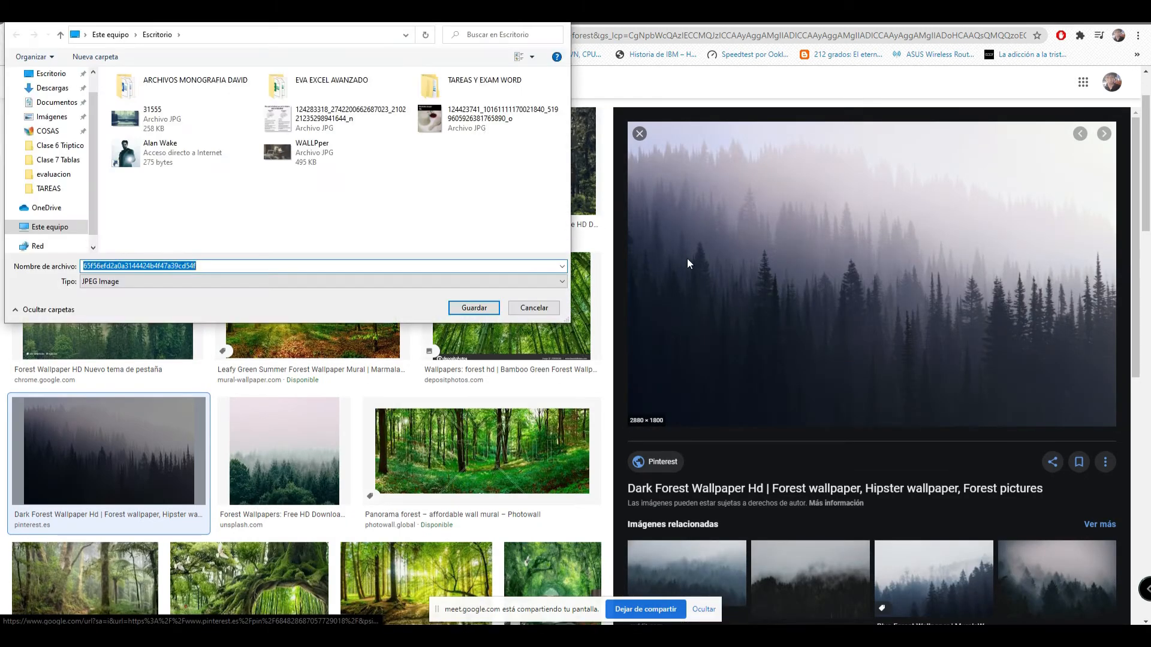
pyautogui.scroll(1, 57, 150)
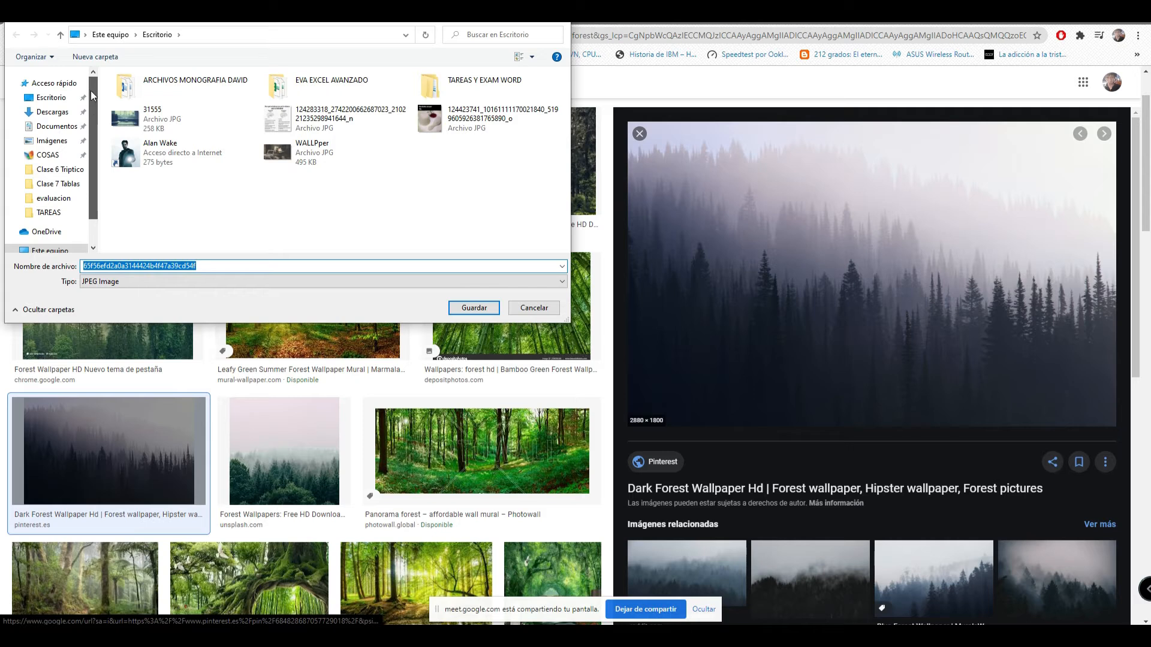
pyautogui.click(53, 99)
pyautogui.doubleClick(218, 265)
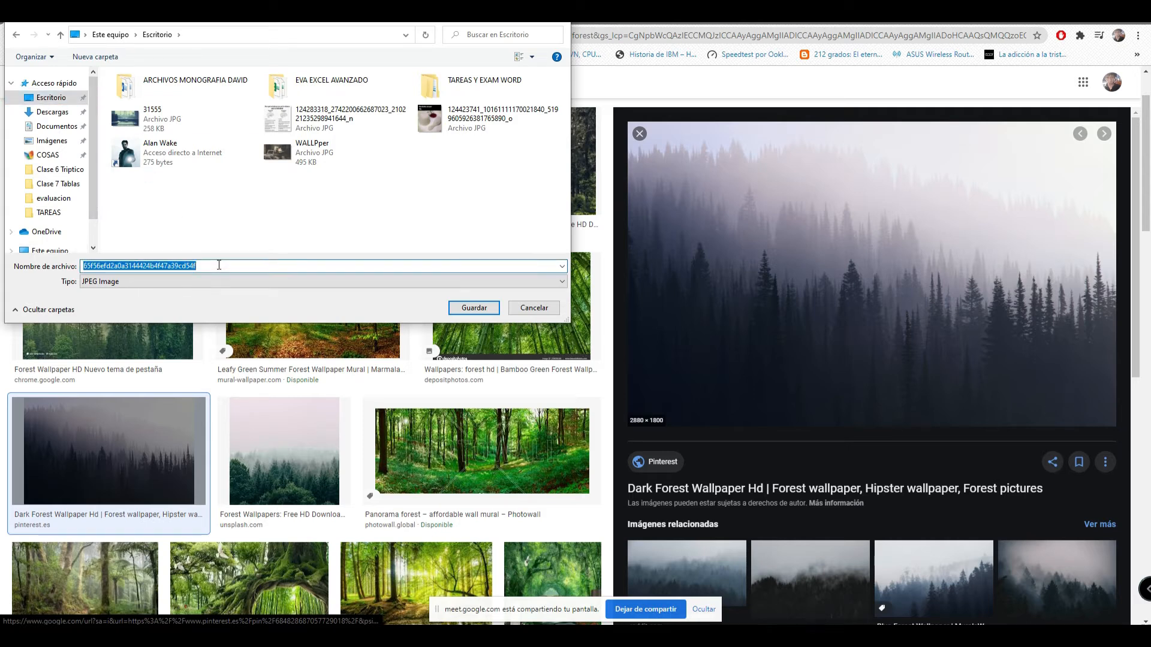
pyautogui.write('wallpaper')
pyautogui.press('Return')
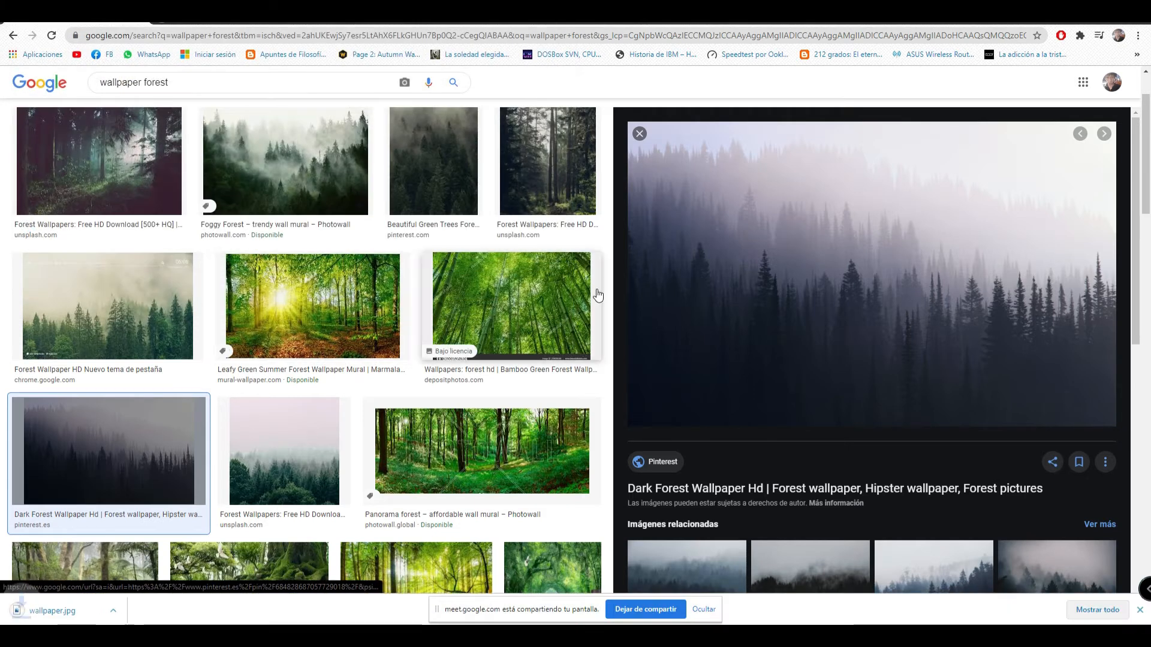
# Switch to the blank Word brochure document and insert the "wallpaper" JPG picture from the desktop.
pyautogui.click(610, 596)
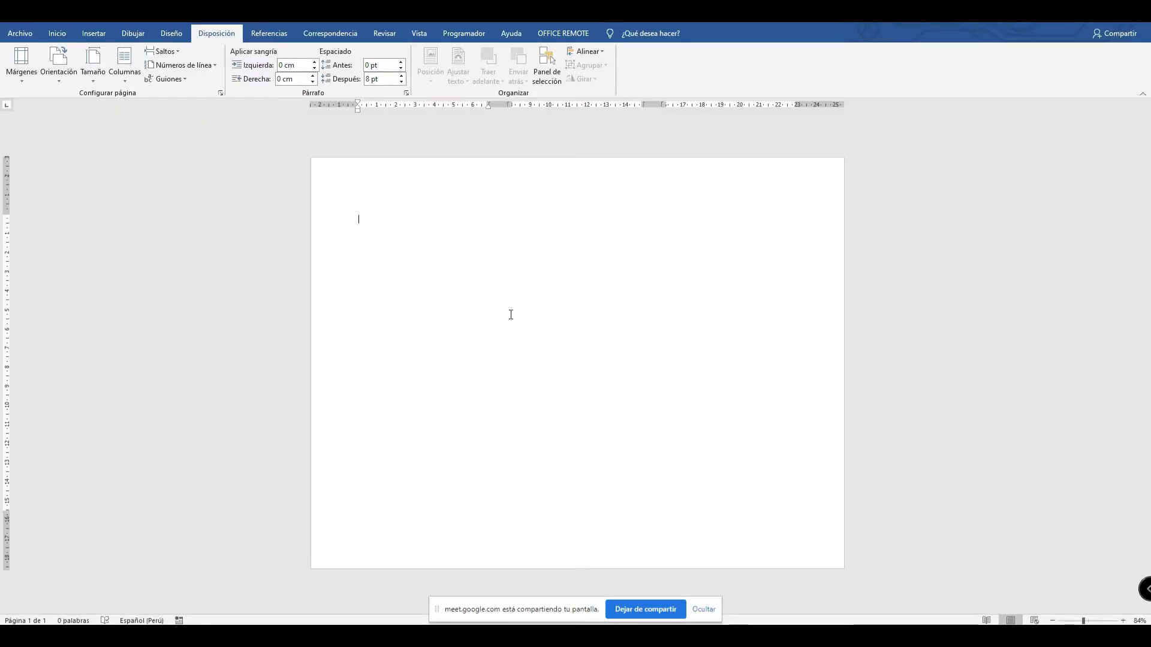
pyautogui.click(94, 34)
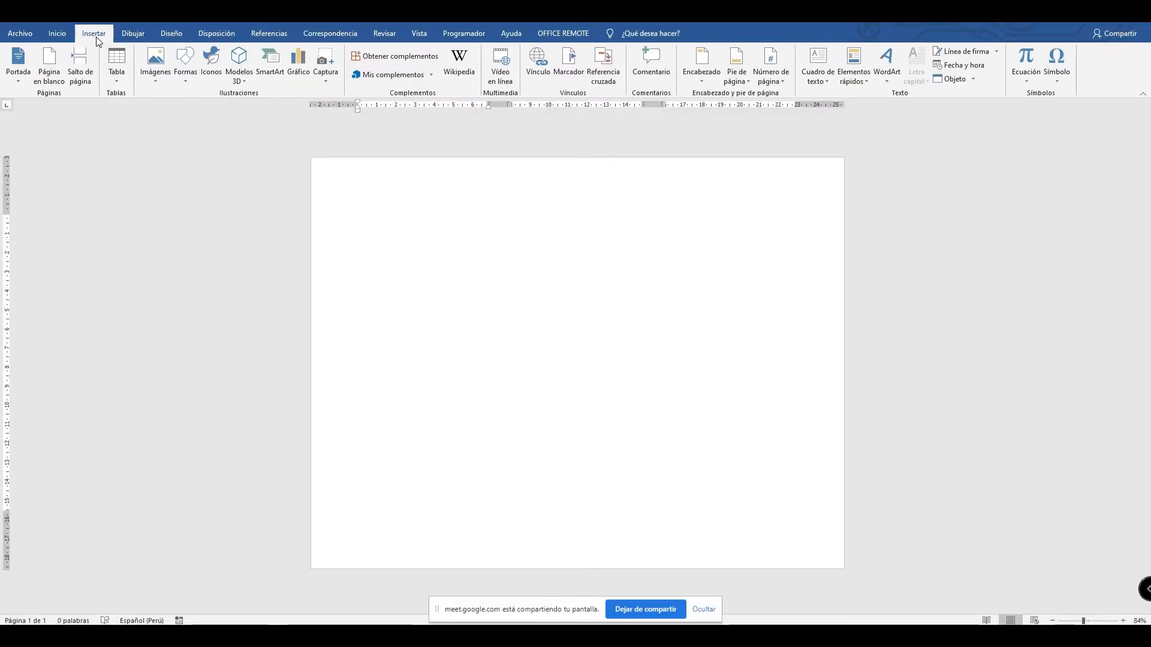
pyautogui.click(160, 78)
pyautogui.click(183, 109)
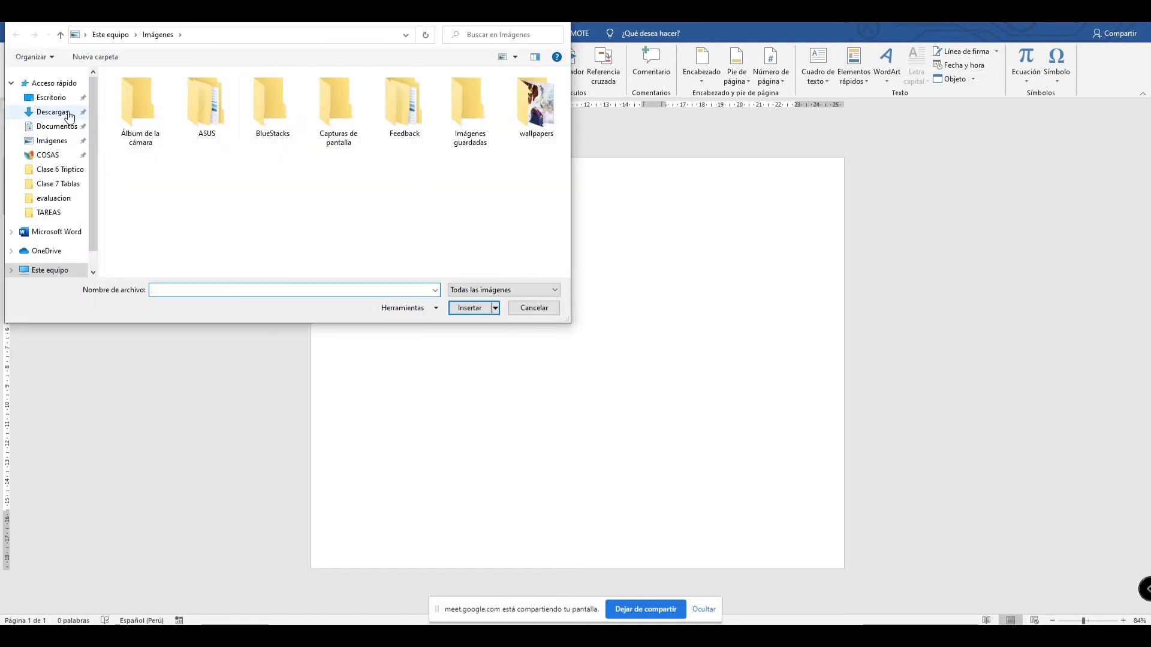
pyautogui.click(60, 114)
pyautogui.click(51, 97)
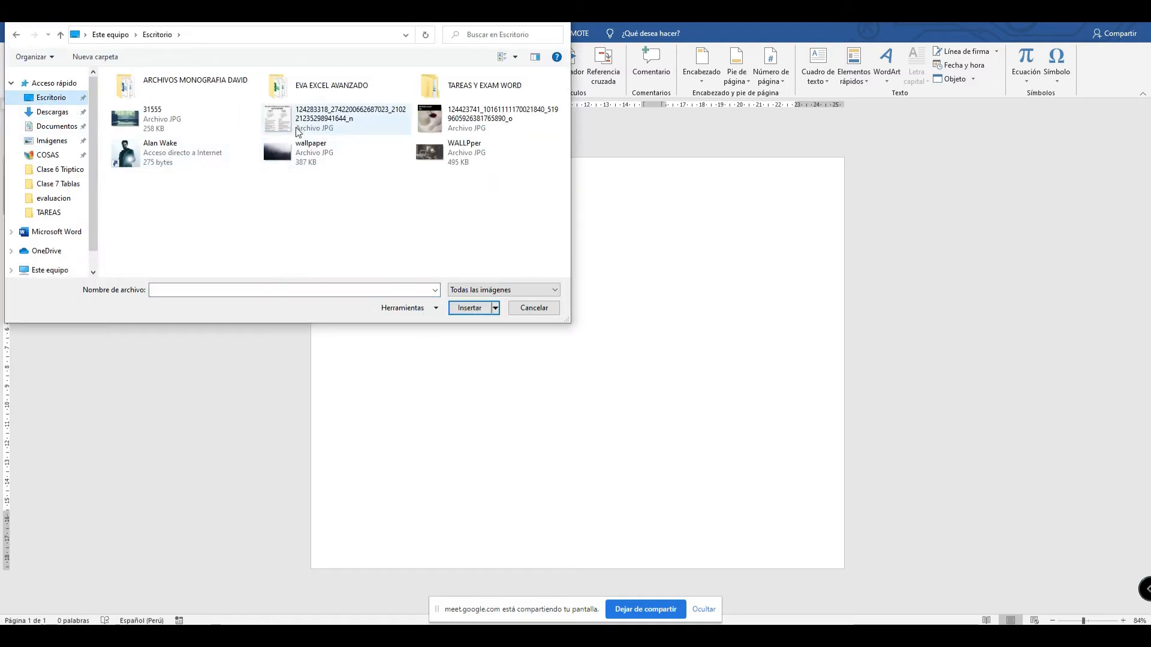
pyautogui.doubleClick(318, 147)
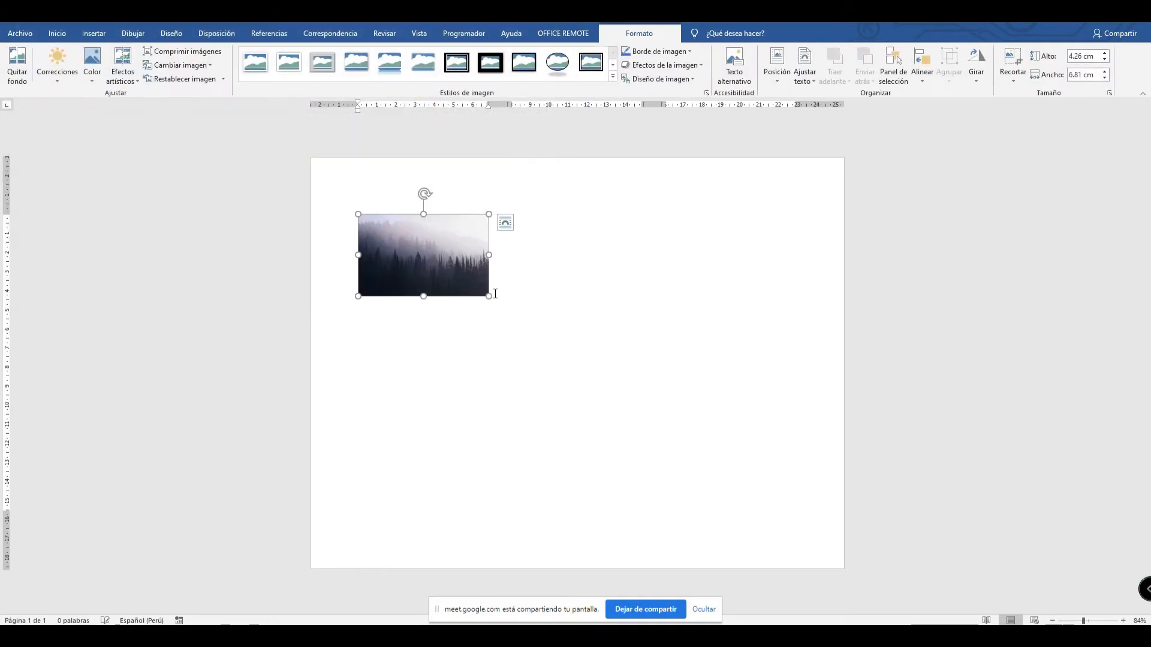
# Enlarge the forest picture to about 14.83 cm high by 23.73 cm wide and set its text wrapping to Cuadrado (square).
pyautogui.moveTo(487, 296); pyautogui.dragTo(773, 497)
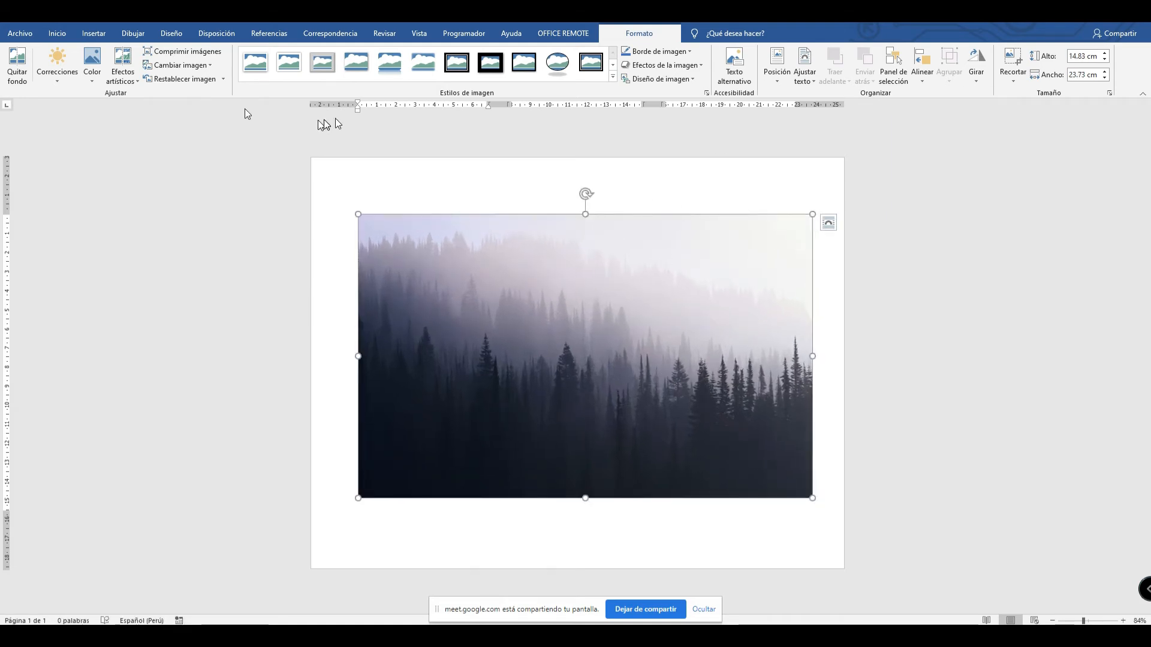
pyautogui.click(490, 597)
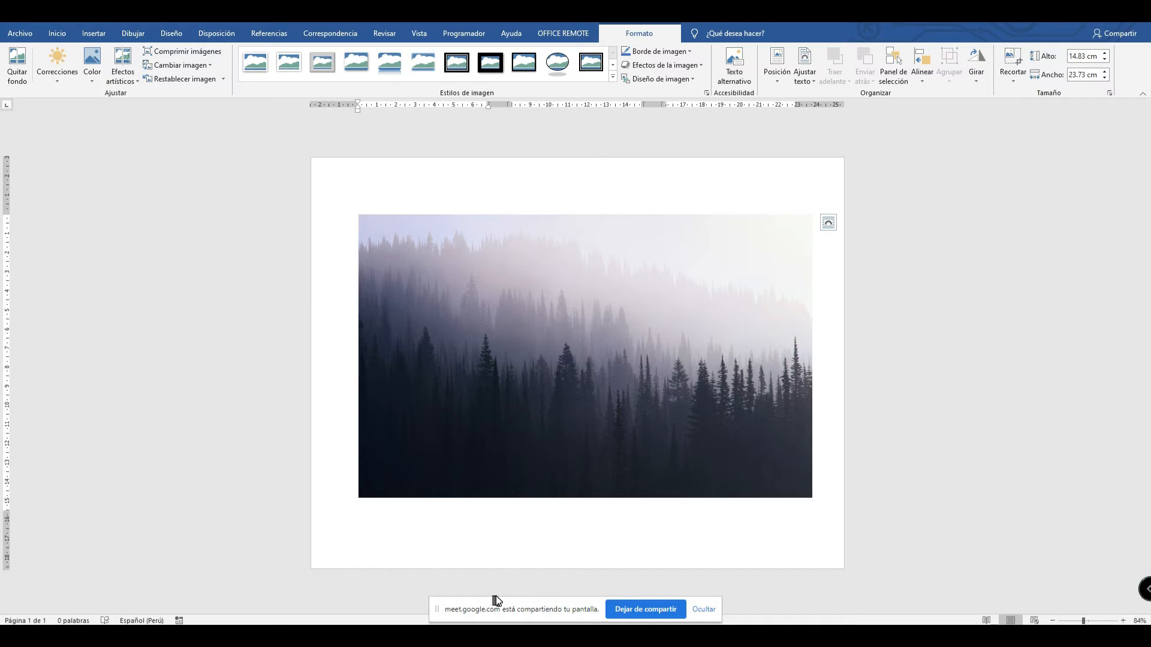
pyautogui.click(670, 372)
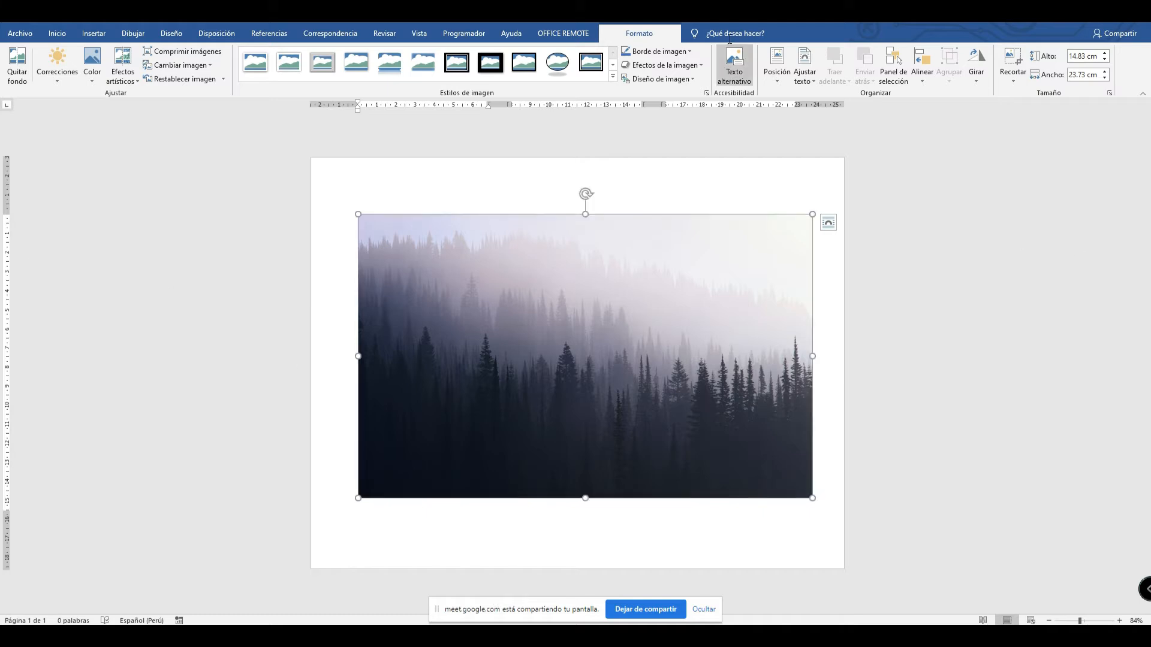
pyautogui.click(804, 67)
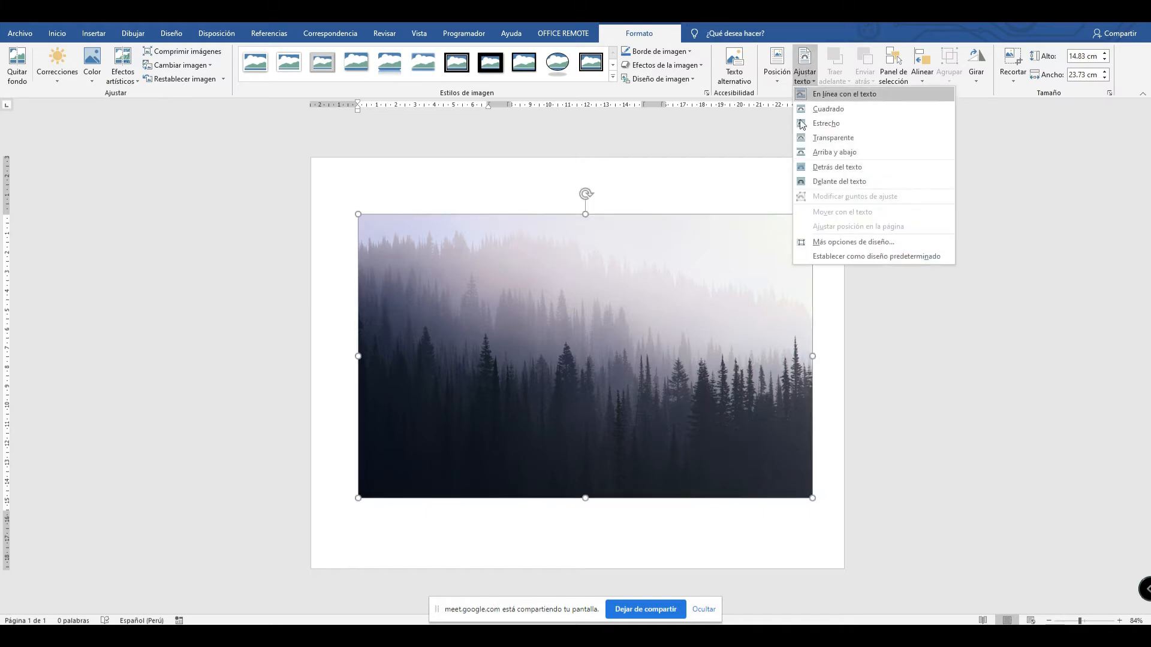
pyautogui.click(850, 109)
# Move and enlarge the forest picture to about 17.22 by 25.03 cm, and reduce the page's top margin to bring it higher.
pyautogui.moveTo(686, 298); pyautogui.dragTo(670, 264)
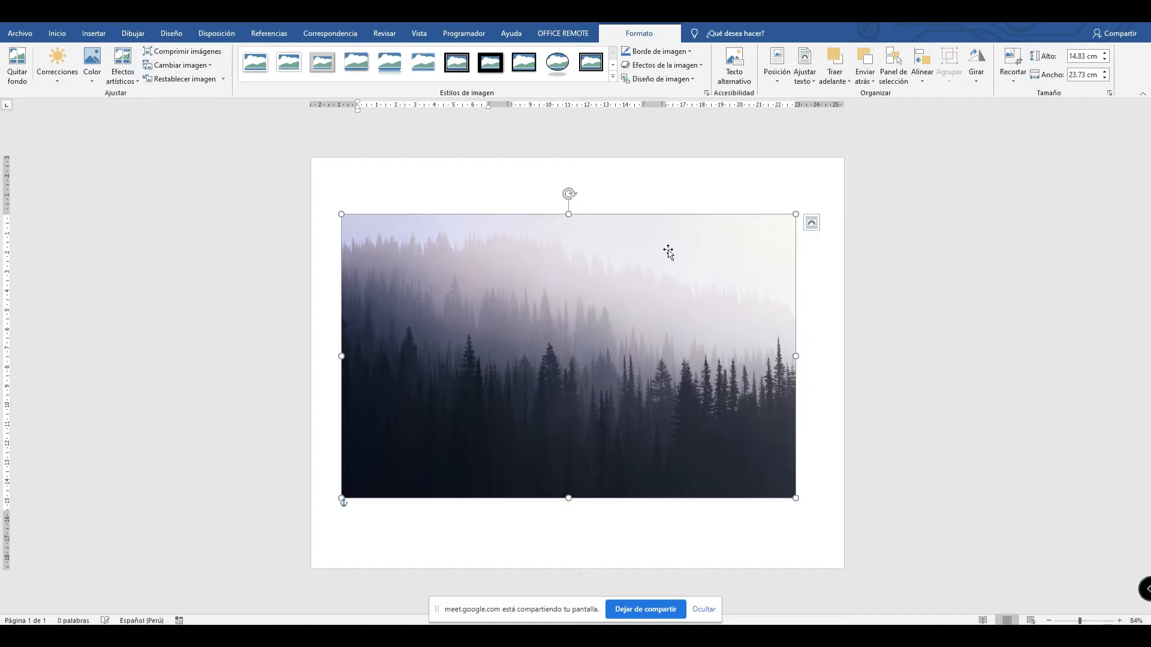
pyautogui.moveTo(634, 320); pyautogui.dragTo(627, 280)
pyautogui.moveTo(789, 497); pyautogui.dragTo(814, 513)
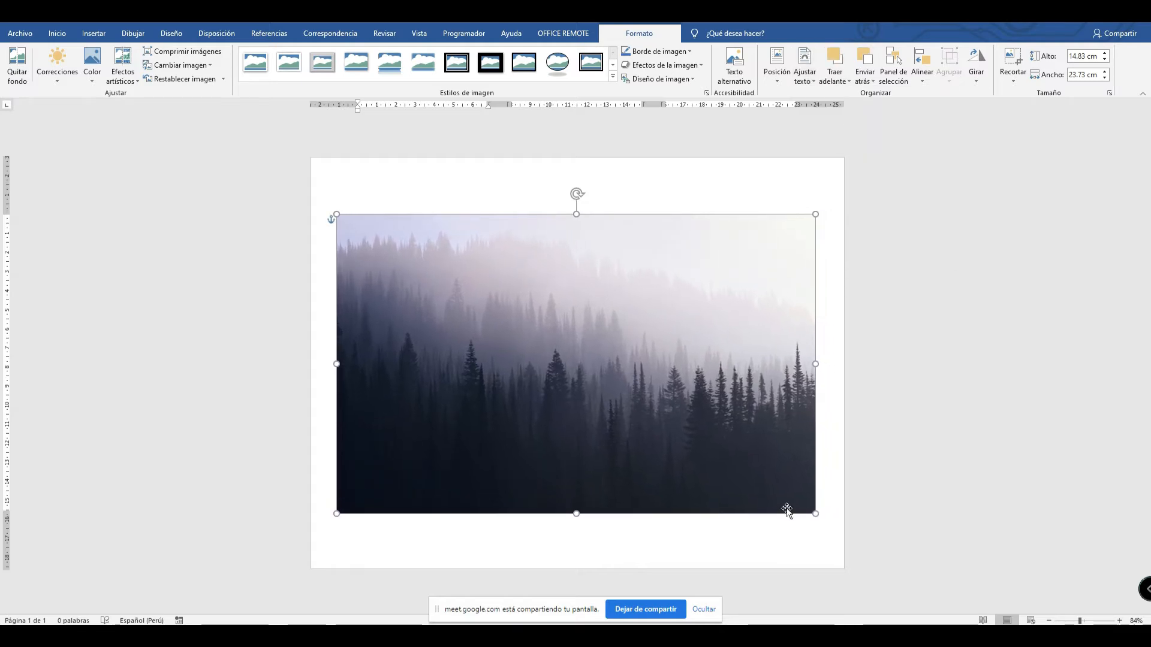
pyautogui.moveTo(576, 513); pyautogui.dragTo(582, 544)
pyautogui.moveTo(561, 251); pyautogui.dragTo(557, 223)
pyautogui.moveTo(4, 214); pyautogui.dragTo(7, 187)
pyautogui.click(416, 314)
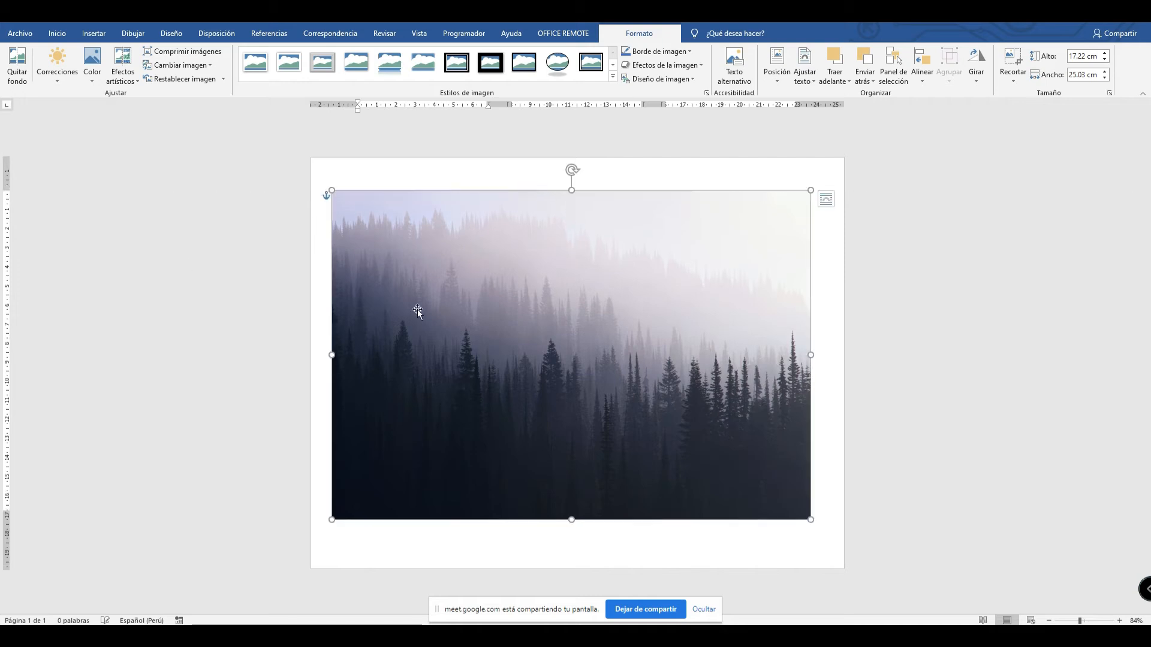
# Stretch the forest picture downward to about 18.56 cm high, extend its right edge slightly, and deselect it.
pyautogui.moveTo(571, 517); pyautogui.dragTo(581, 542)
pyautogui.moveTo(809, 367); pyautogui.dragTo(815, 367)
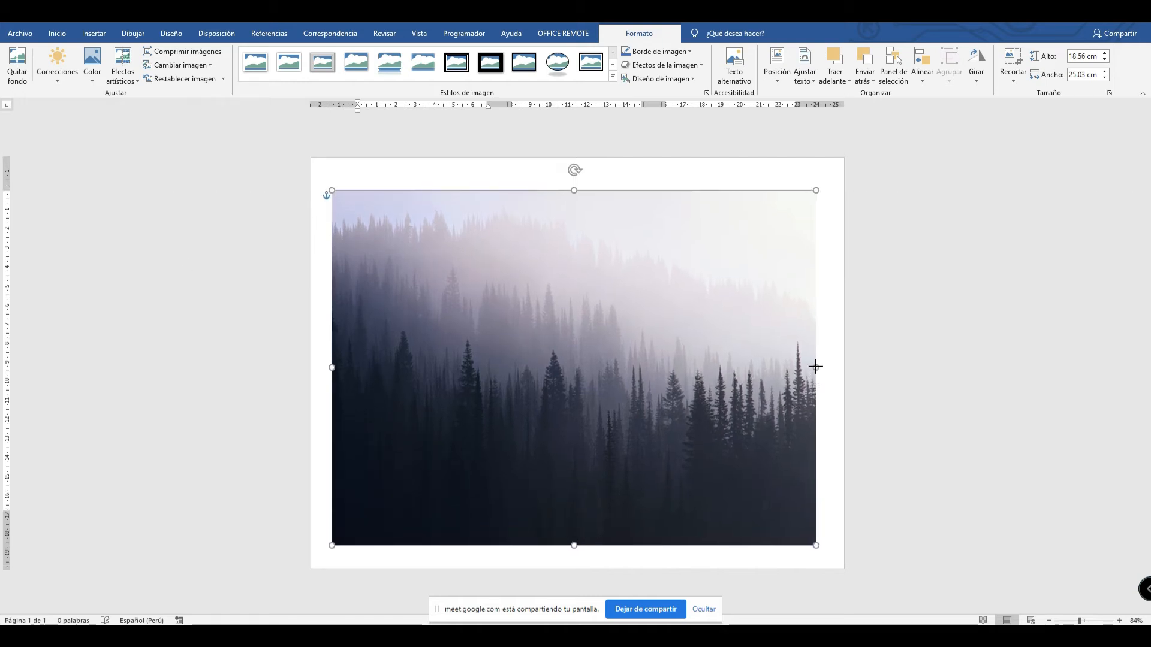
pyautogui.click(954, 262)
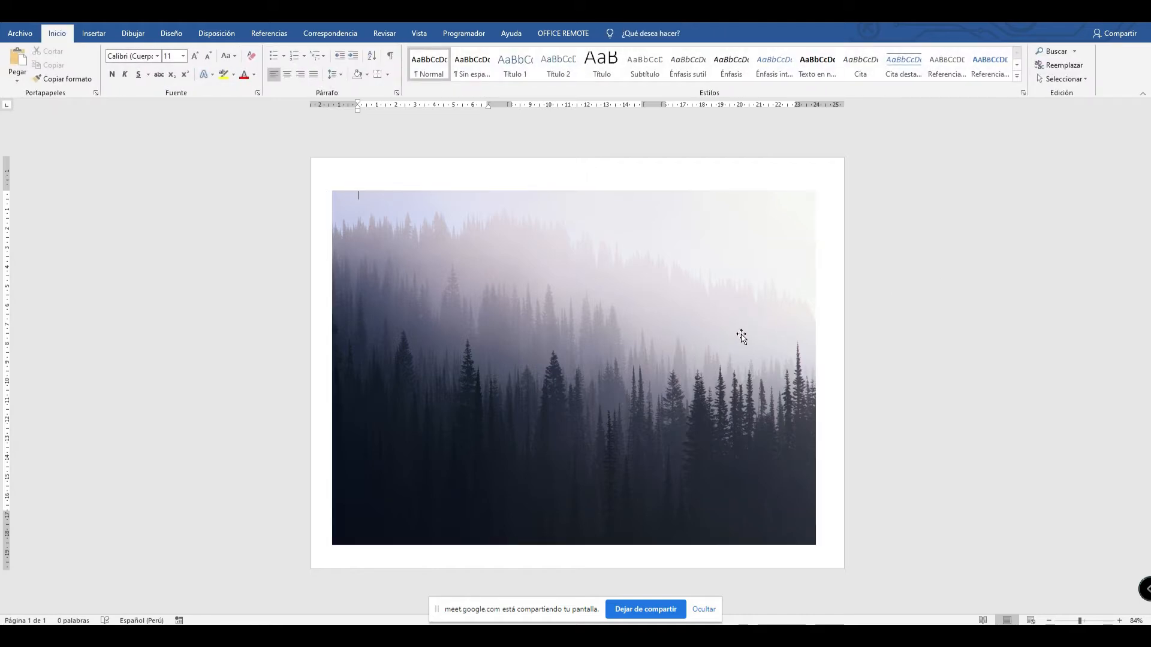
# Switch to the Chrome window with the forest results and search Google Images for "VIVO X ROCK 2019 LOGO PNG".
pyautogui.moveTo(513, 635)
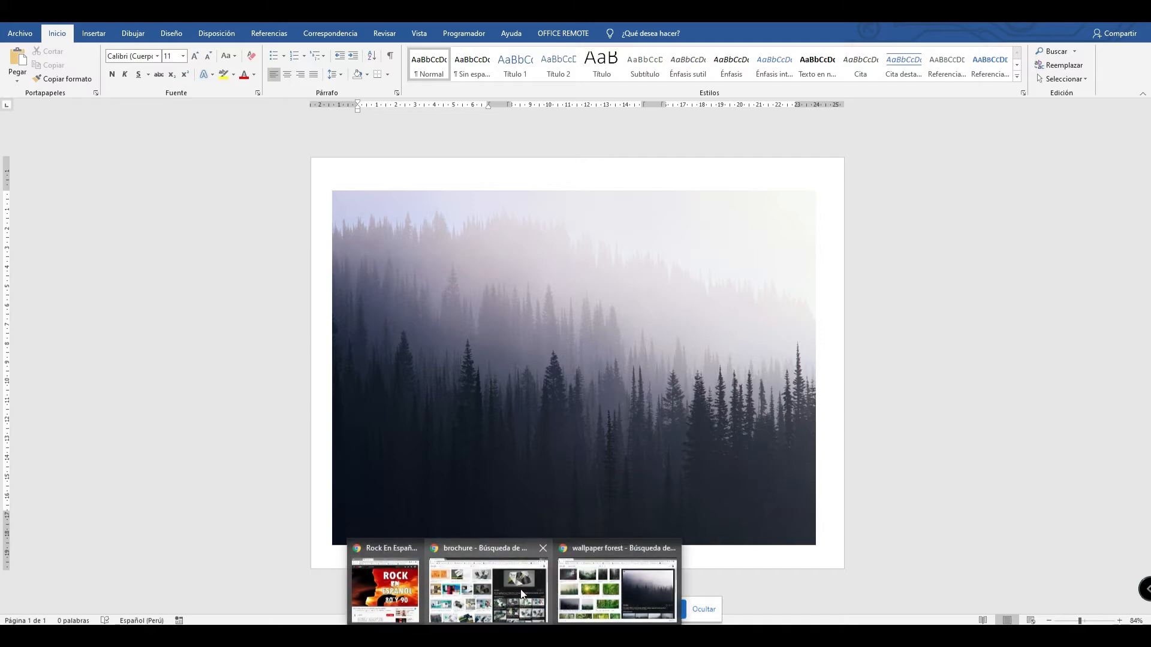
pyautogui.click(574, 589)
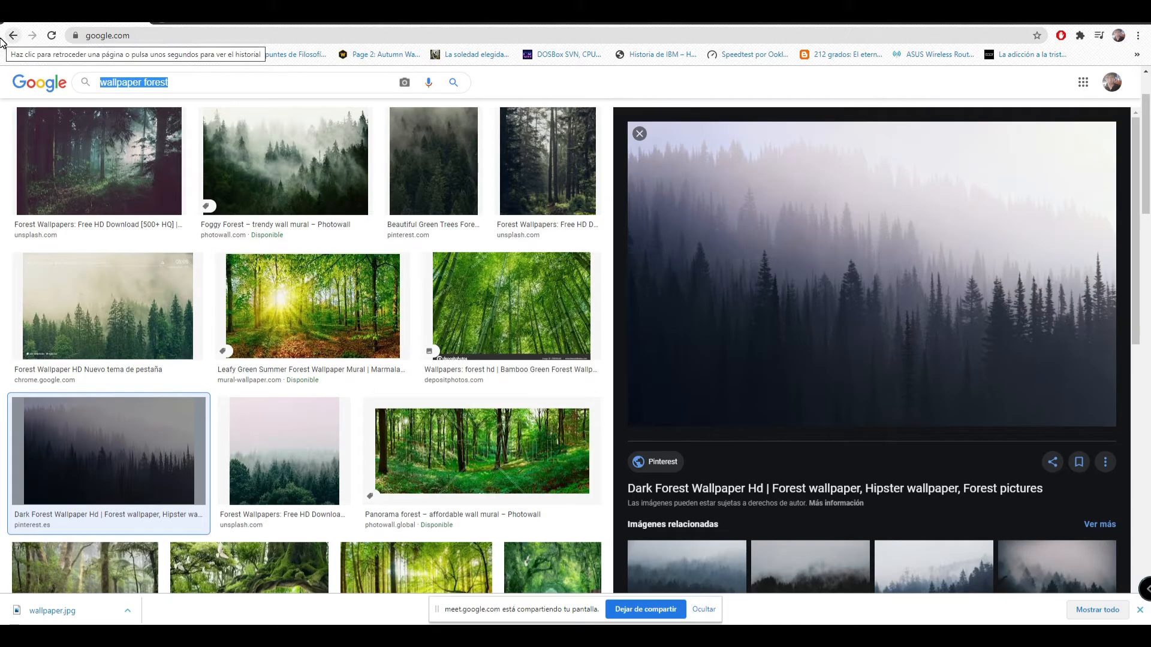
pyautogui.write('VIVO X')
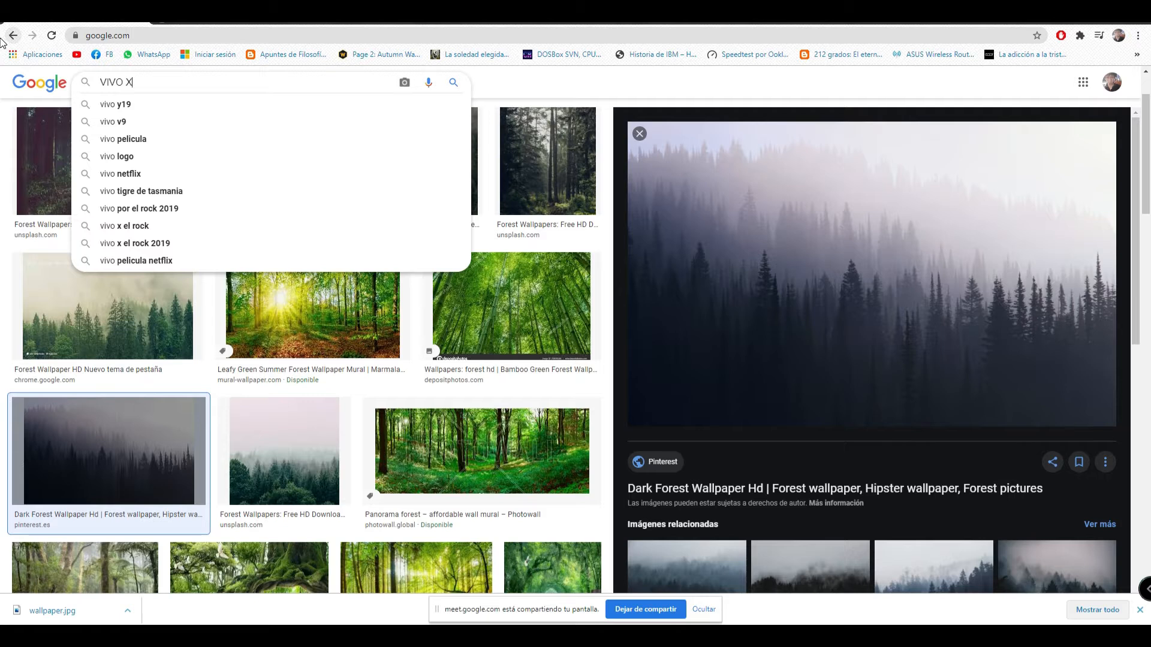
pyautogui.write(' ROCK 2019 LÑ')
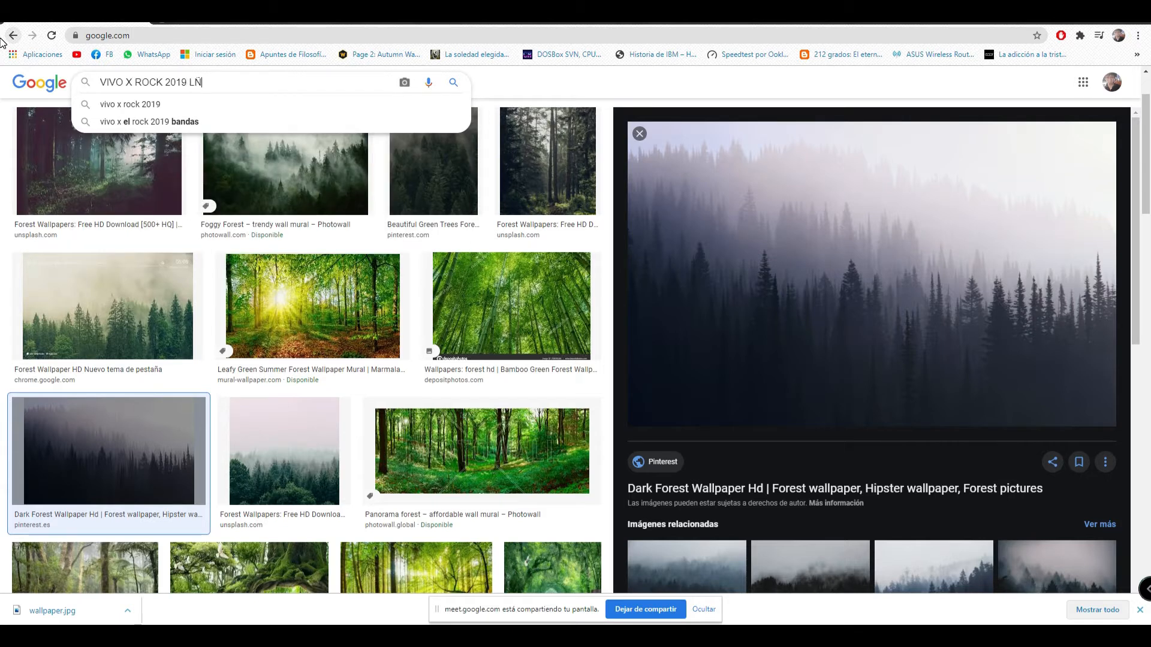
pyautogui.press('BackSpace')
pyautogui.write('OGO PNG')
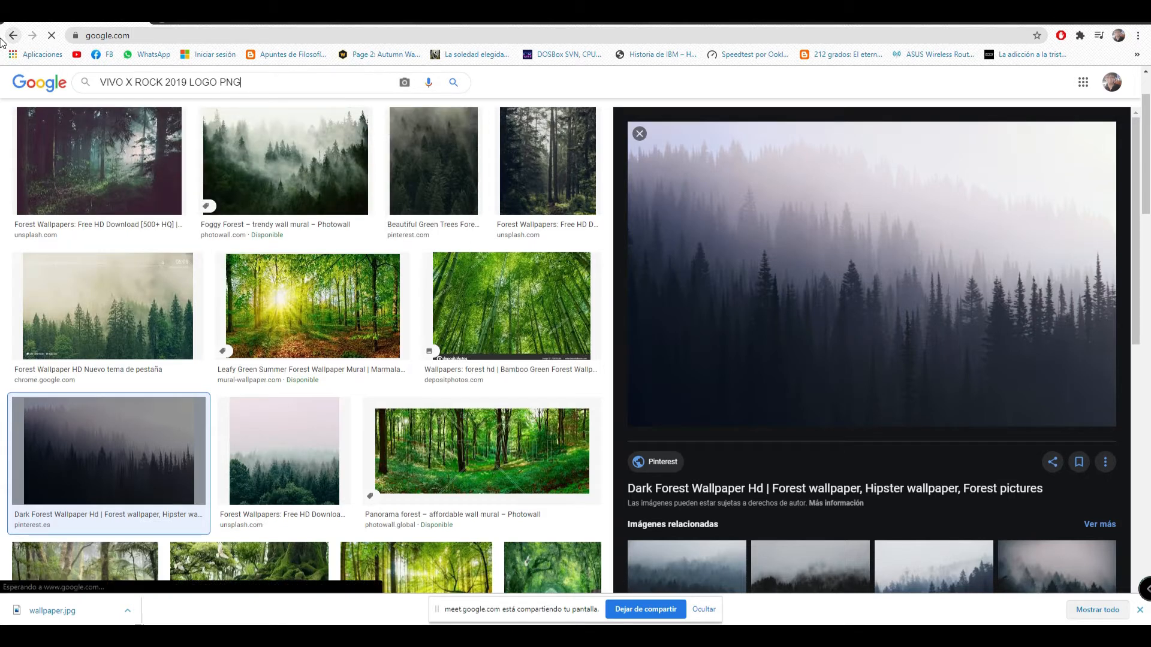
pyautogui.press('Return')
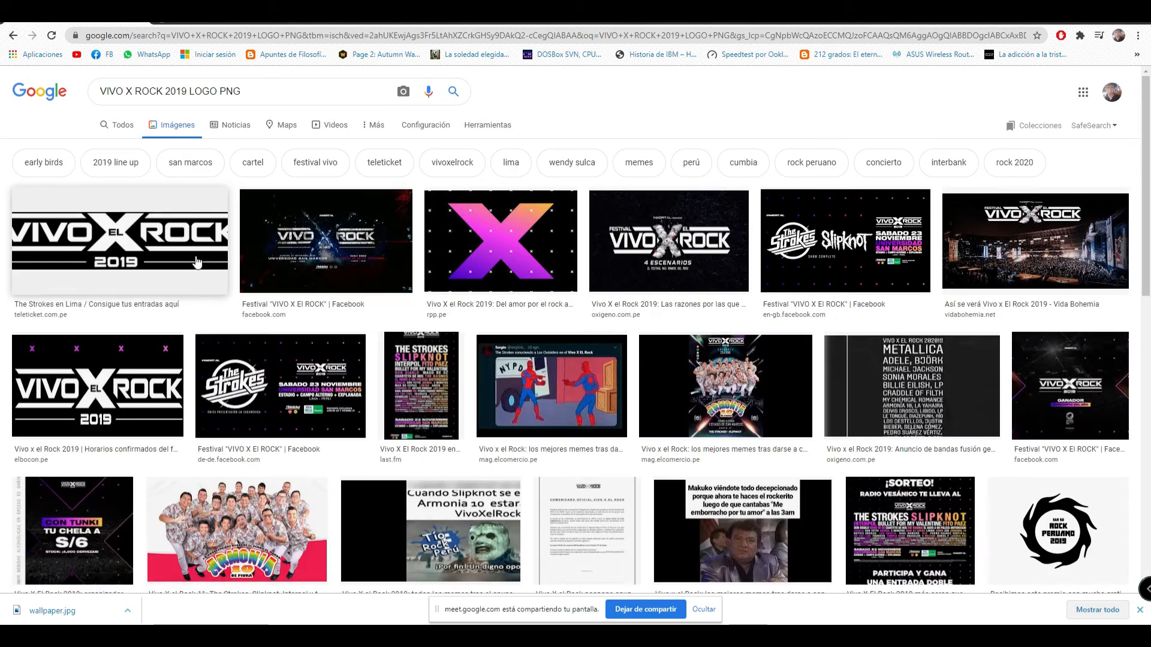
# Open the transparent Vivo x el Rock 2019 logo from Teleticket and save it to the desktop from a restored-down browser window.
pyautogui.click(198, 256)
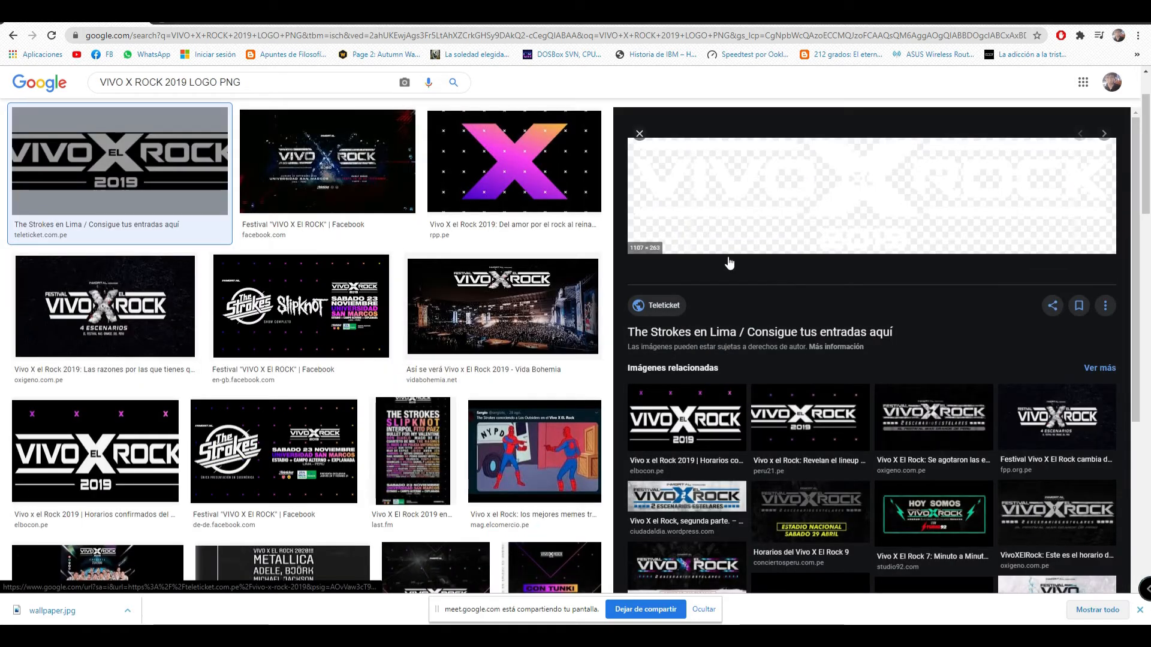
pyautogui.scroll(2, 660, 239)
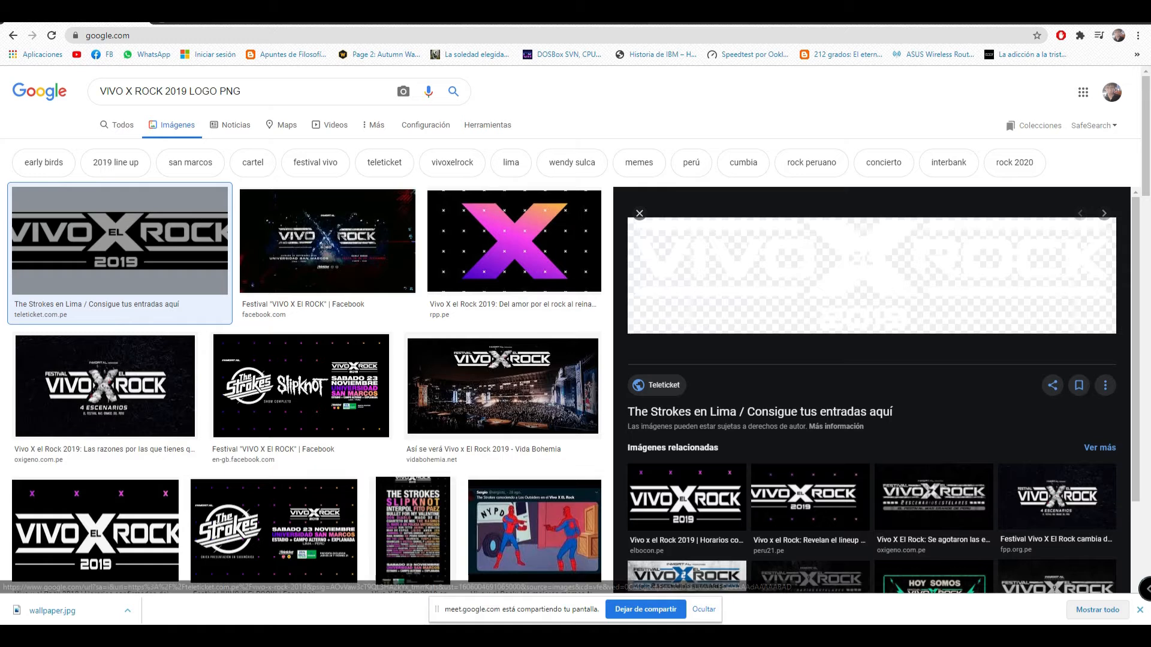
pyautogui.press('super+Down')
pyautogui.click(1075, 22)
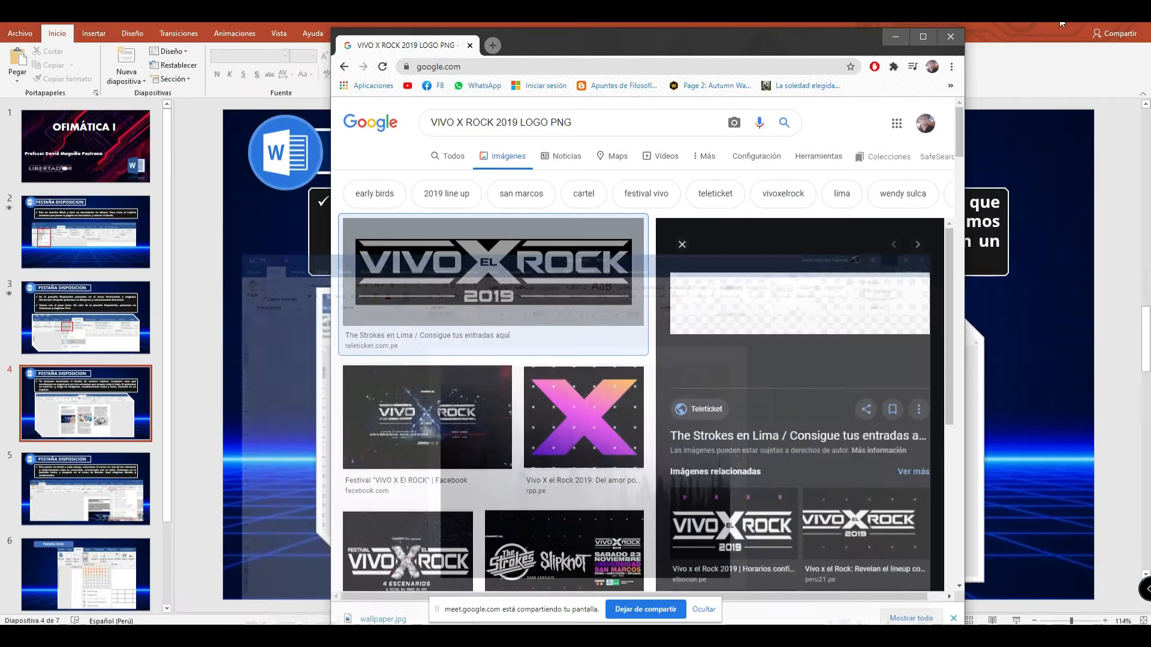
pyautogui.press('super+Home')
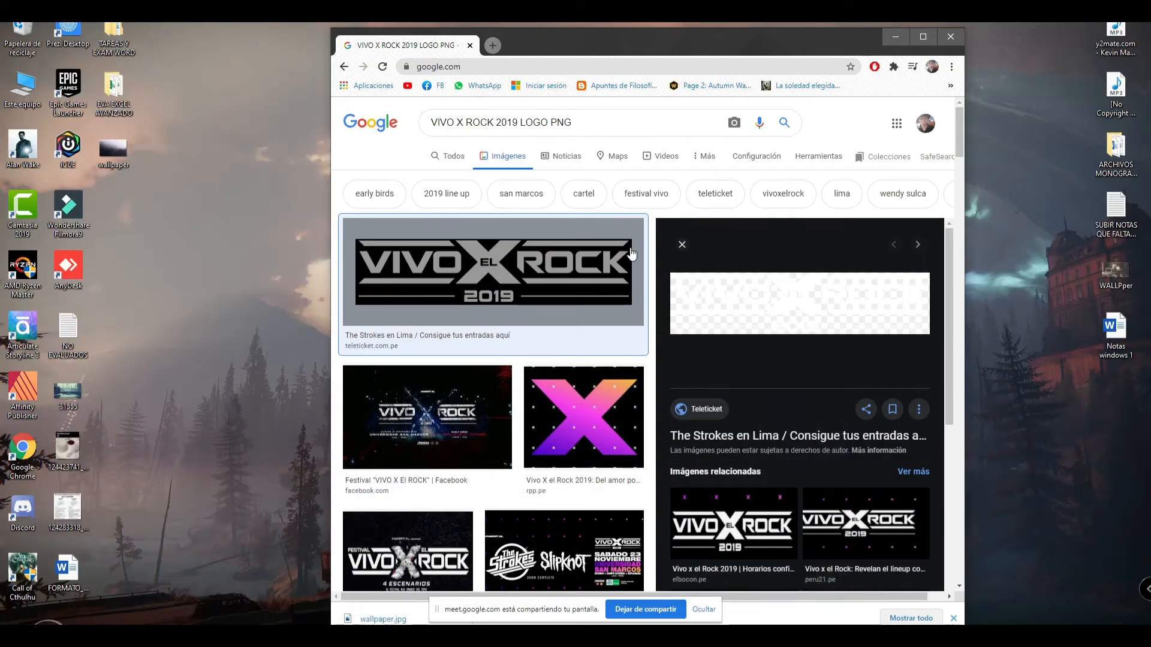
pyautogui.moveTo(701, 296); pyautogui.dragTo(120, 226)
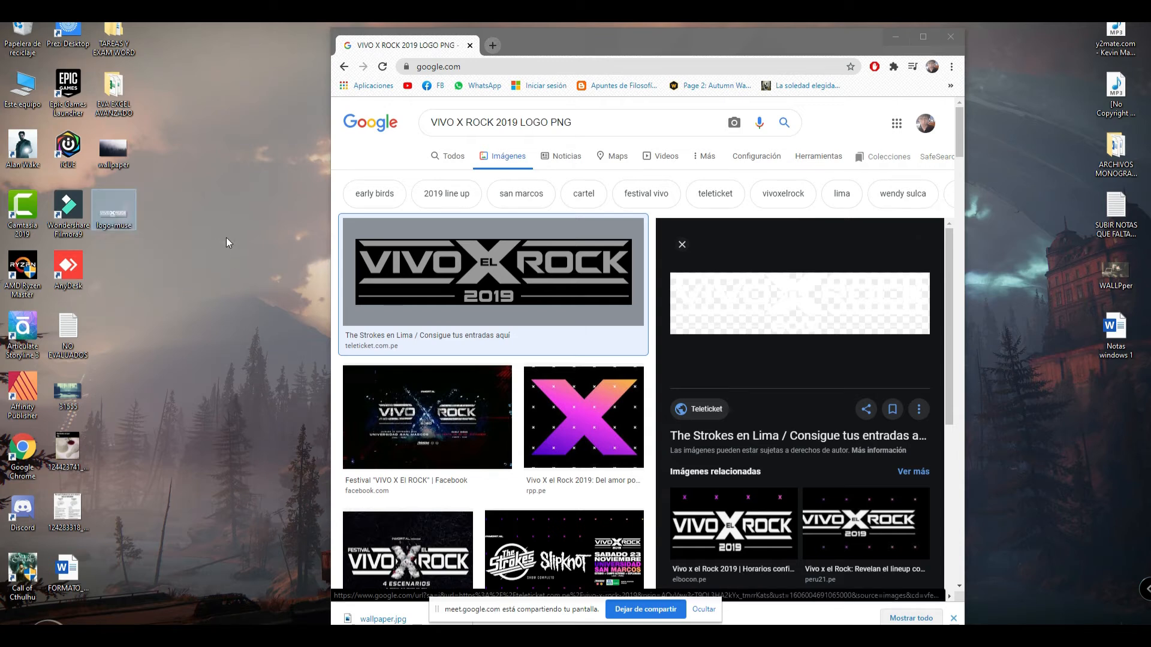
# Switch to the Word window with the forest brochure.
pyautogui.moveTo(599, 636)
pyautogui.click(630, 603)
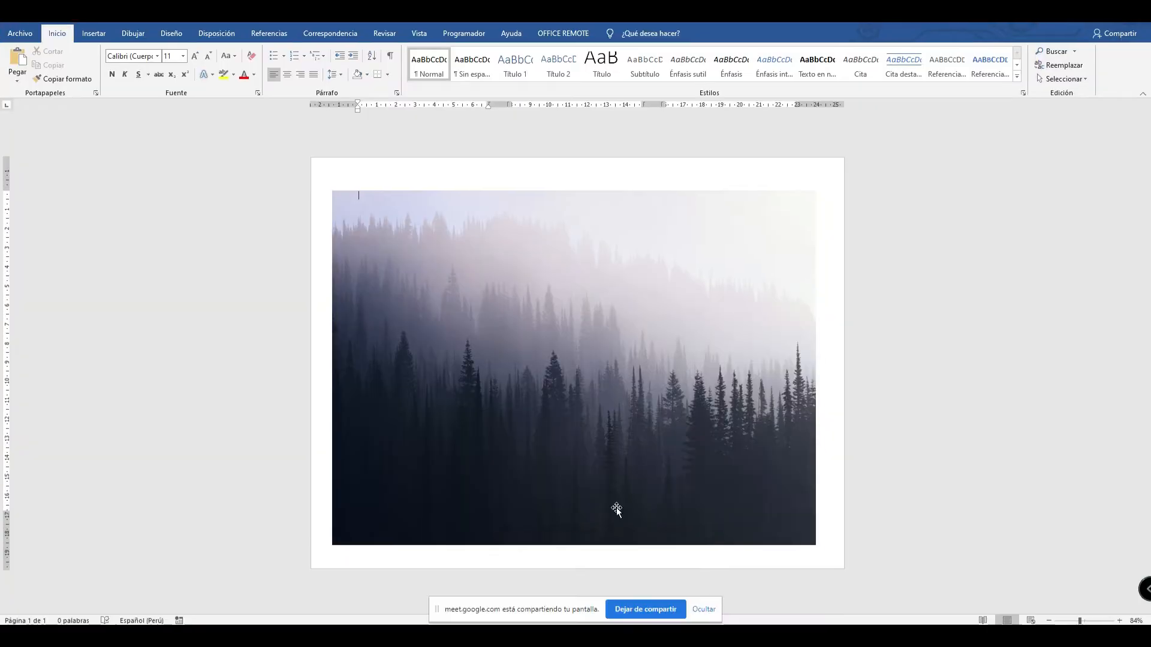
# Try to insert the logo-muse picture from the desktop while the page content is selected, and undo the insertion.
pyautogui.click(232, 192)
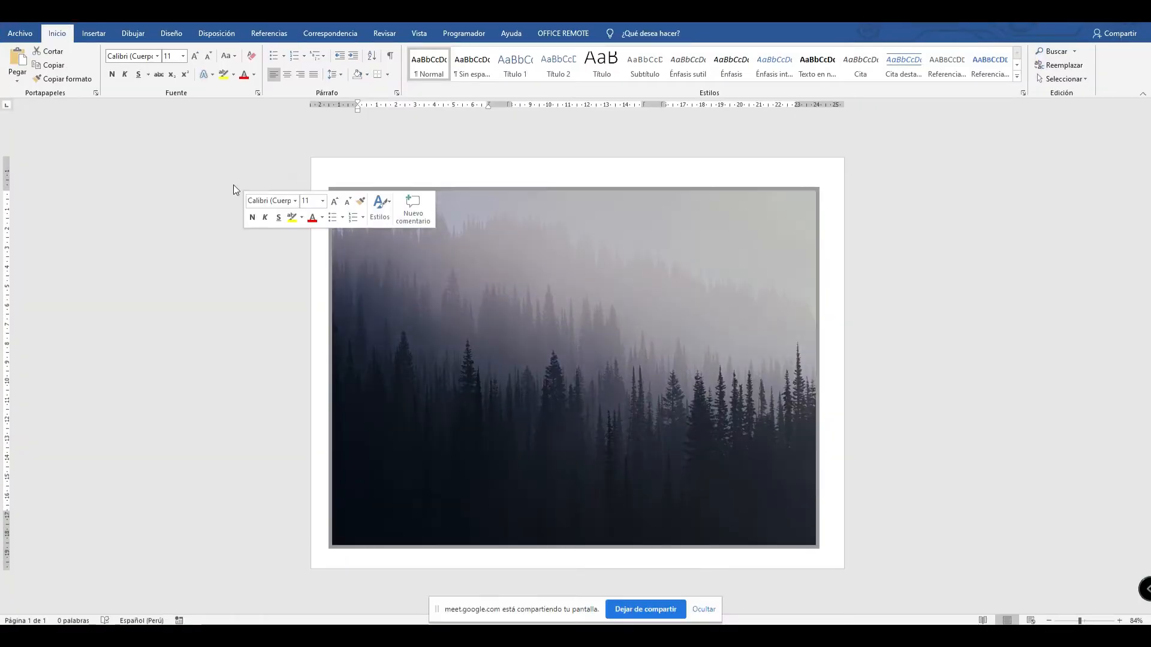
pyautogui.click(94, 33)
pyautogui.click(150, 69)
pyautogui.click(198, 110)
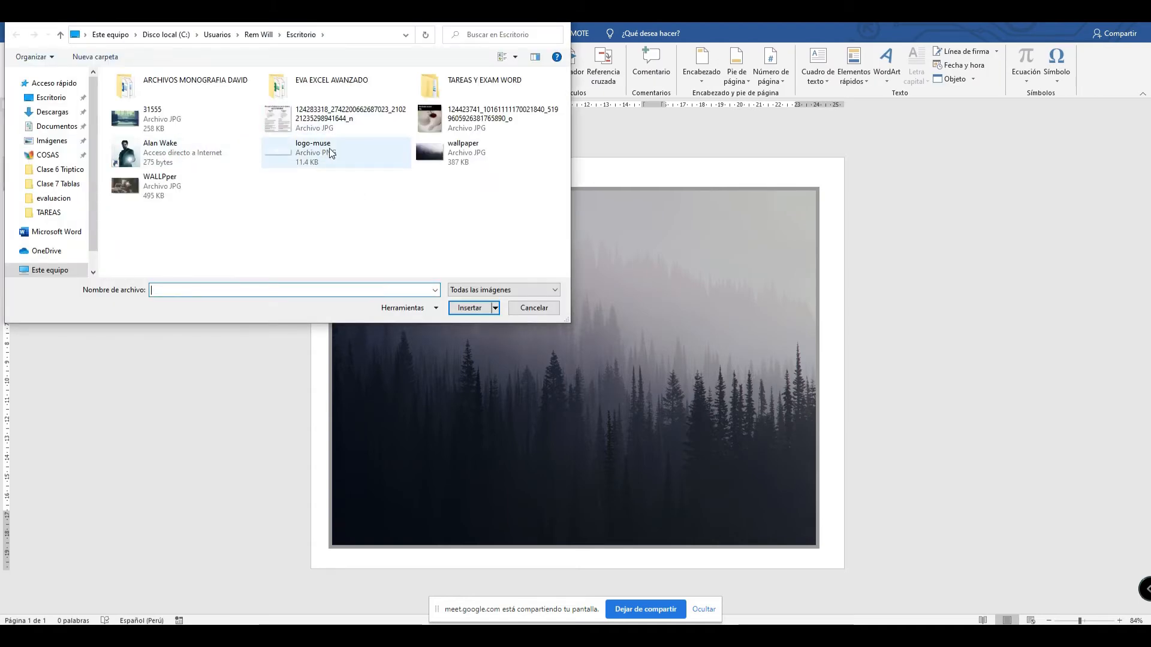
pyautogui.doubleClick(331, 153)
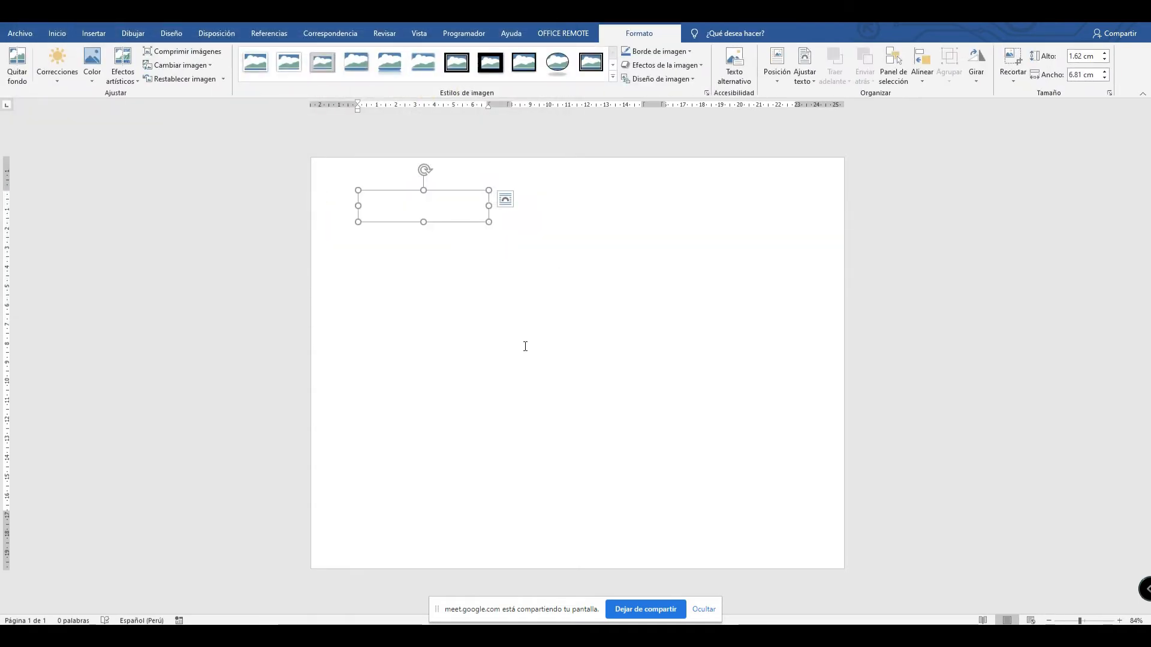
pyautogui.hotkey('ctrl', 'z')
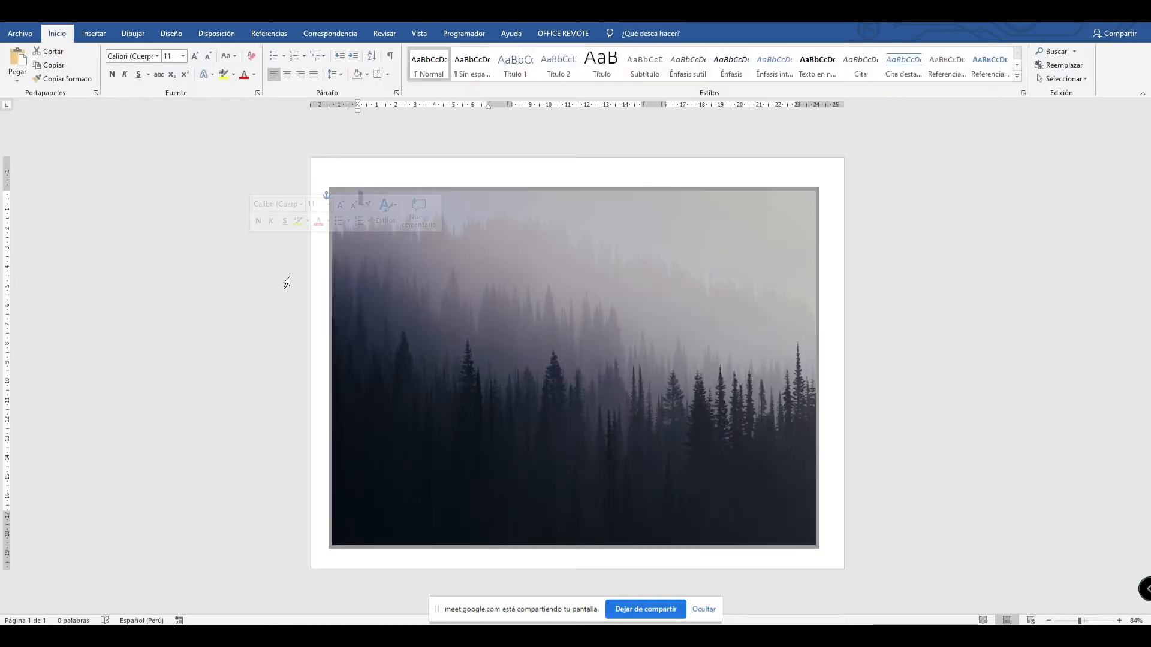
# Clear the selection on the forest picture and insert the logo-muse picture from the desktop.
pyautogui.click(652, 479)
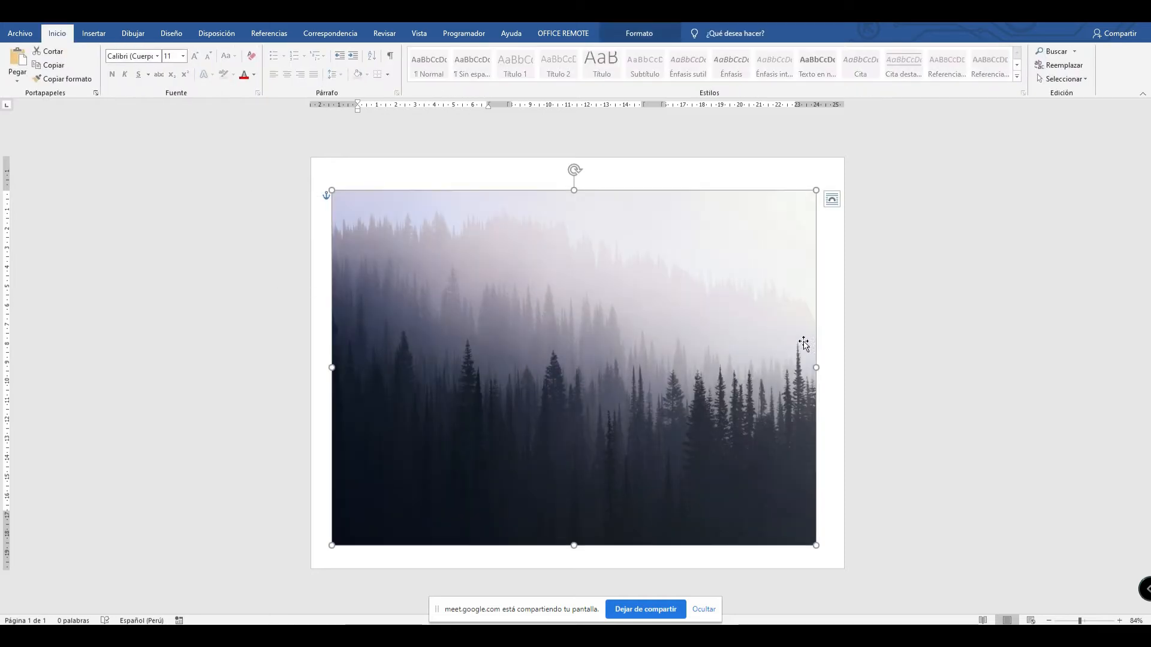
pyautogui.click(821, 326)
pyautogui.click(94, 33)
pyautogui.click(156, 72)
pyautogui.click(187, 107)
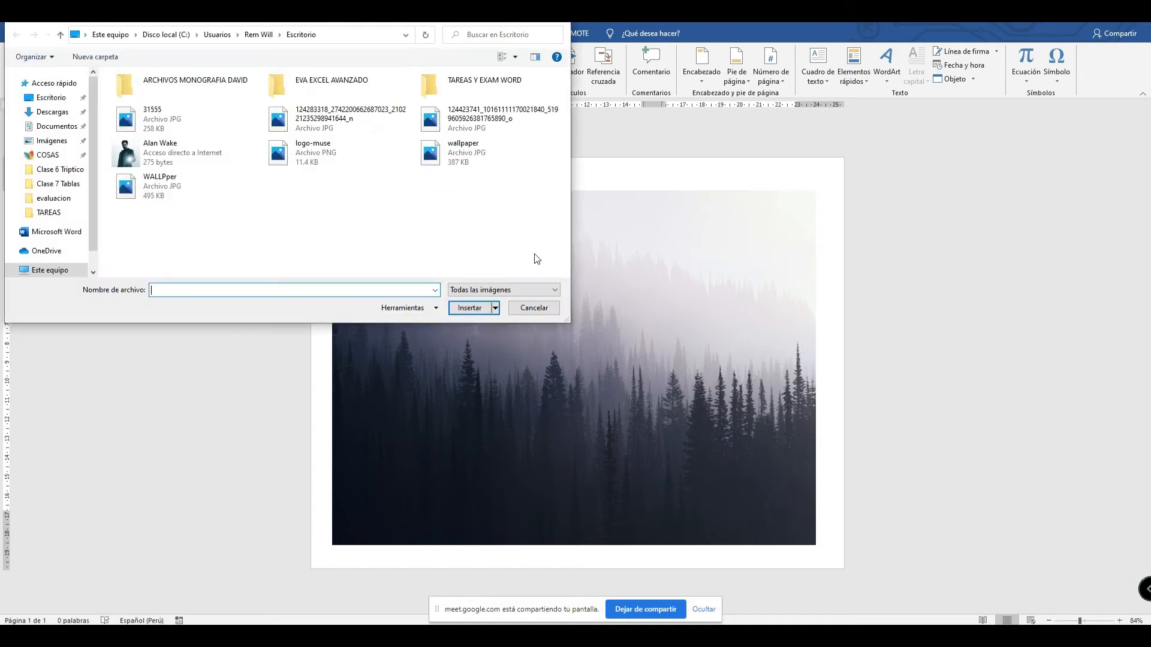
pyautogui.doubleClick(359, 151)
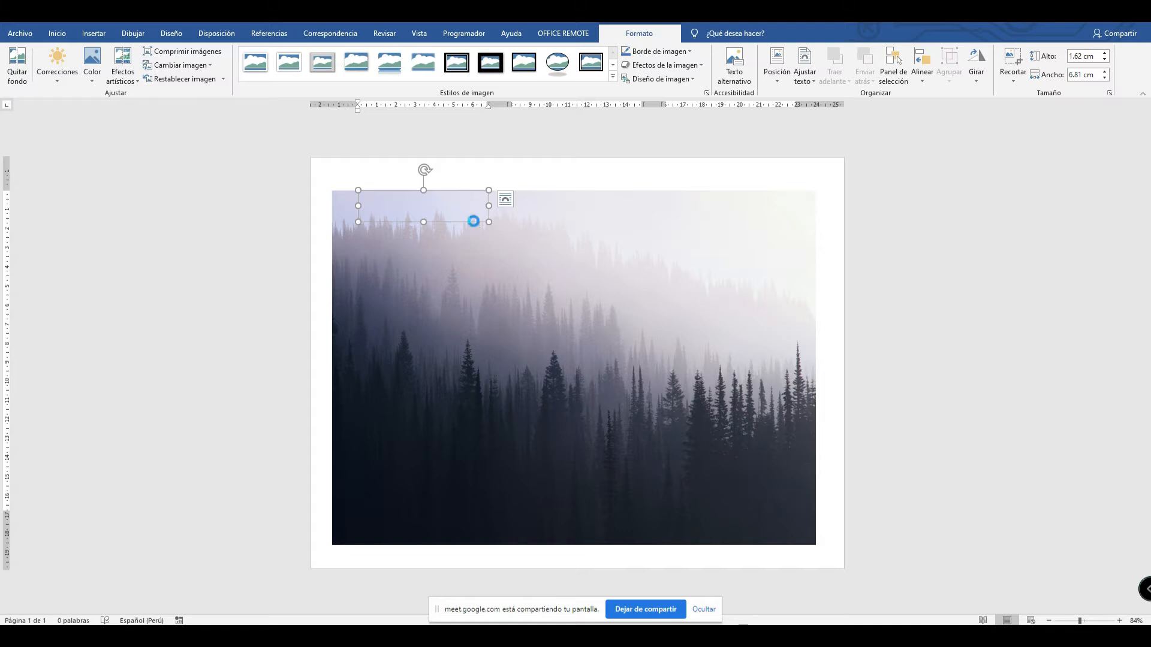
# Change the logo's text wrapping, move it to the forest picture's upper right area and shrink it to about 1.51 by 6.37 cm.
pyautogui.rightClick(473, 221)
pyautogui.click(407, 223)
pyautogui.moveTo(409, 225); pyautogui.dragTo(475, 196)
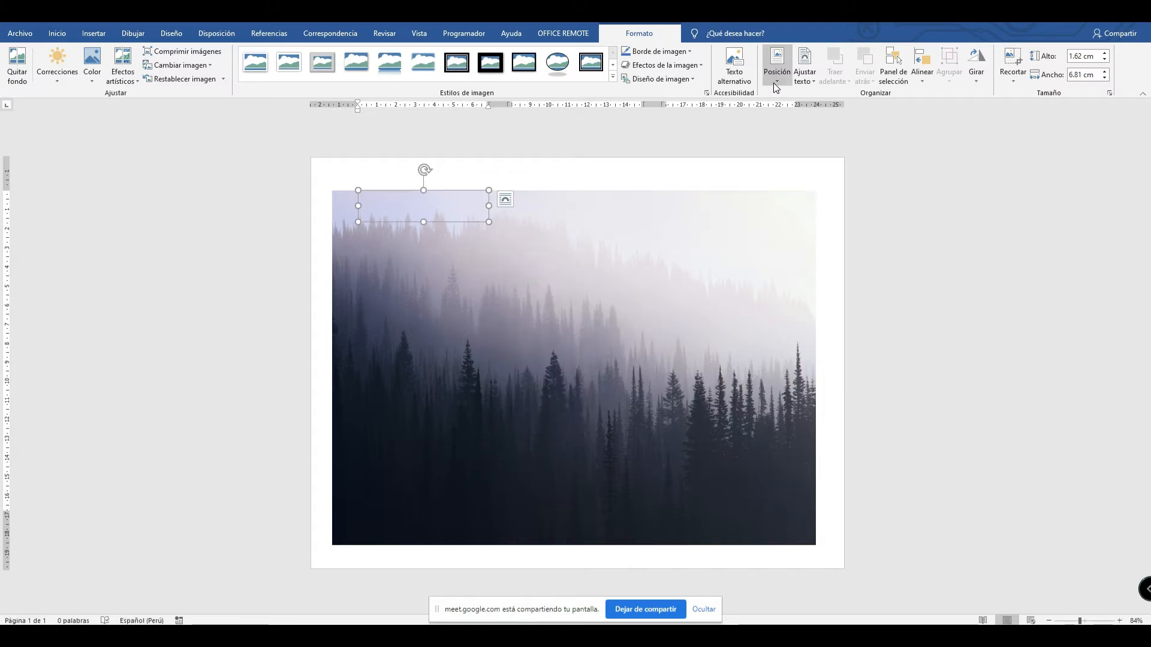
pyautogui.click(805, 75)
pyautogui.click(815, 110)
pyautogui.moveTo(471, 227); pyautogui.dragTo(774, 271)
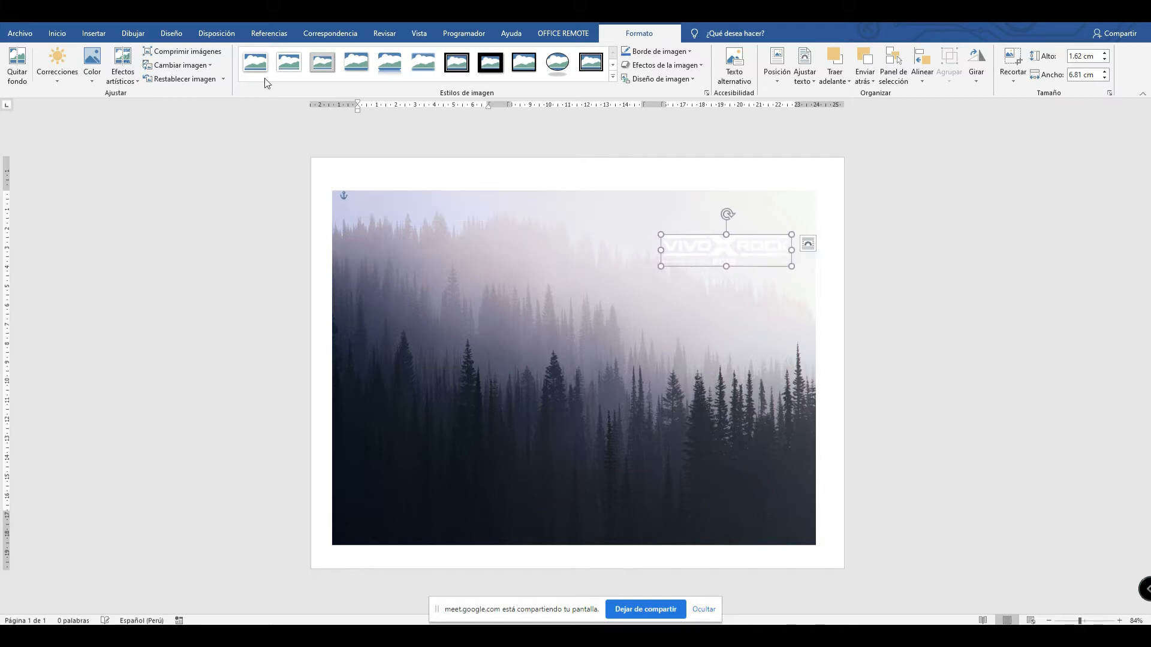
pyautogui.moveTo(661, 266); pyautogui.dragTo(703, 241)
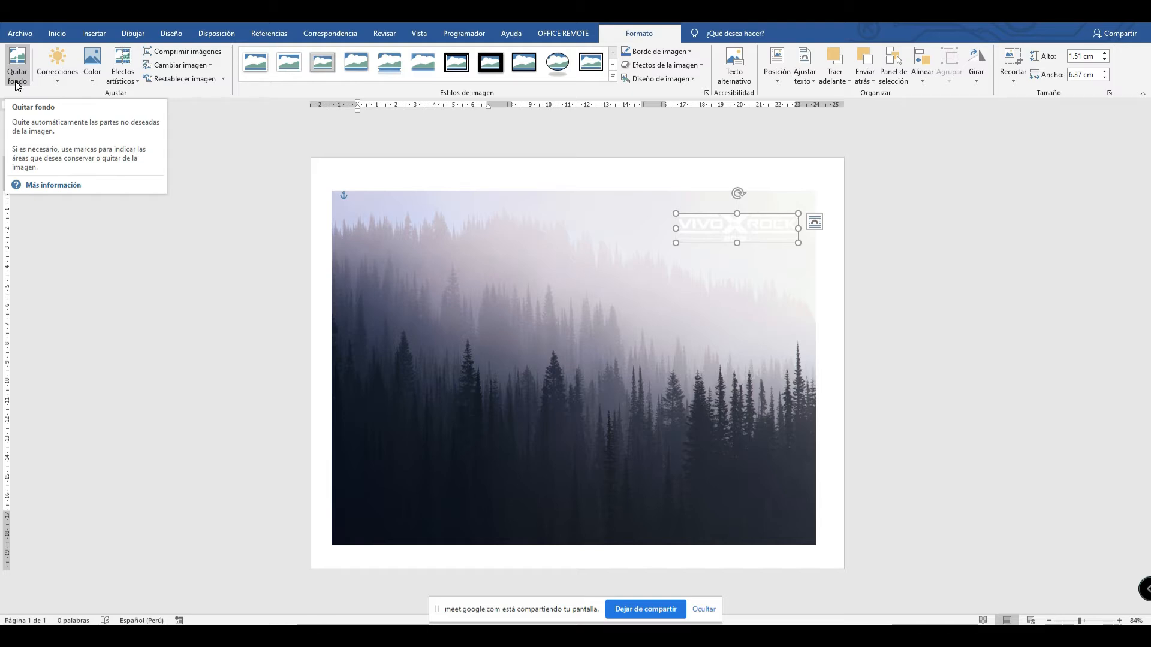
# Deselect the logo and insert a WordArt text object on the brochure page.
pyautogui.doubleClick(172, 252)
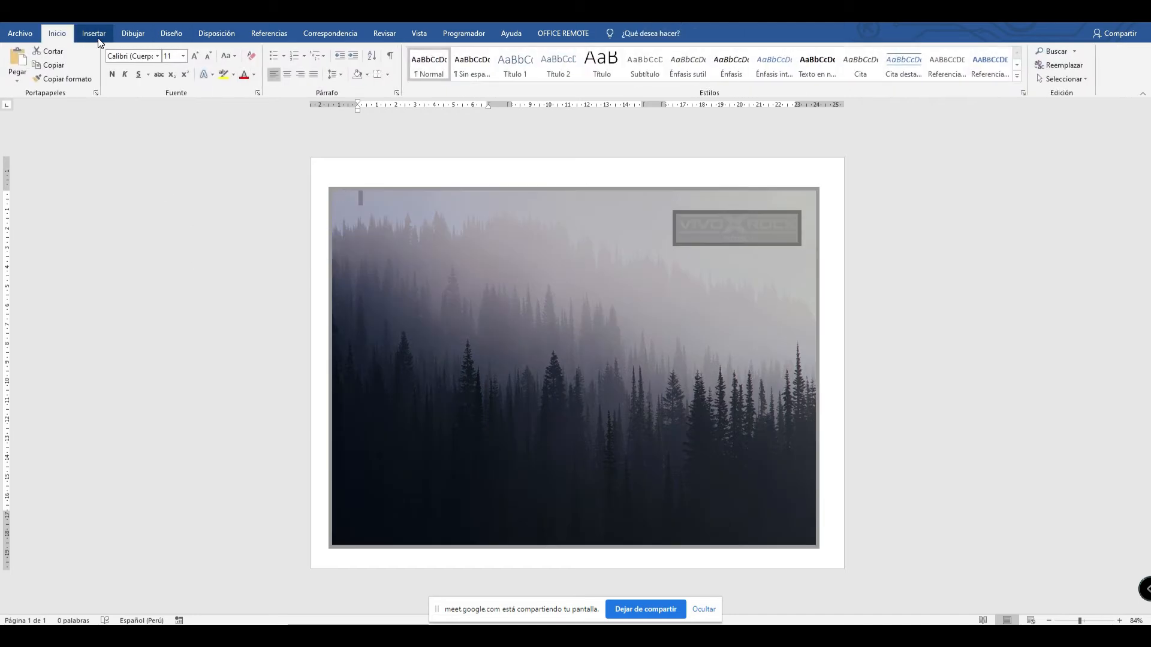
pyautogui.click(901, 74)
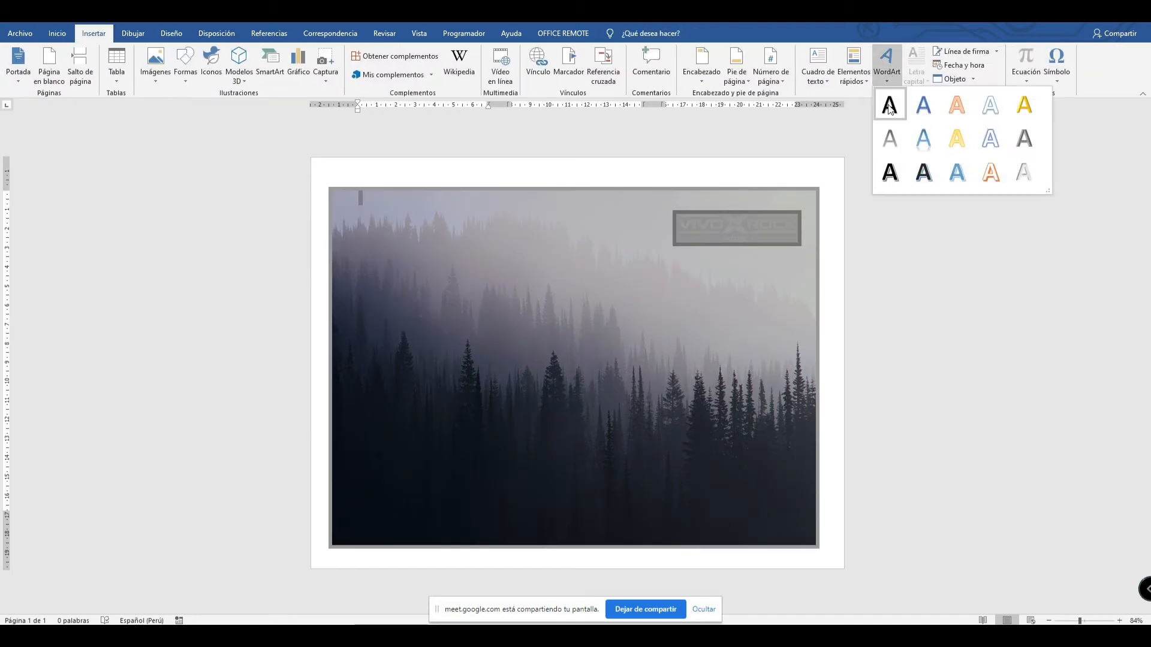
pyautogui.click(958, 163)
pyautogui.click(444, 253)
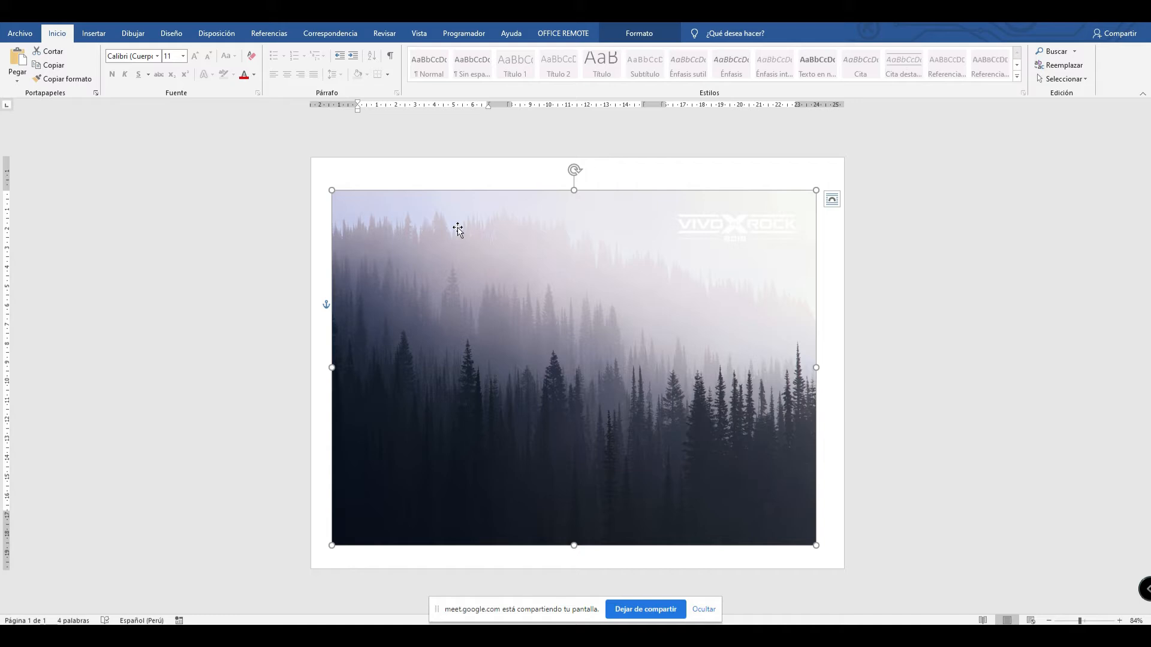
# Recolor the Vivo x el Rock logo orange and shift it slightly right at about 1.52 by 6.4 cm.
pyautogui.click(772, 227)
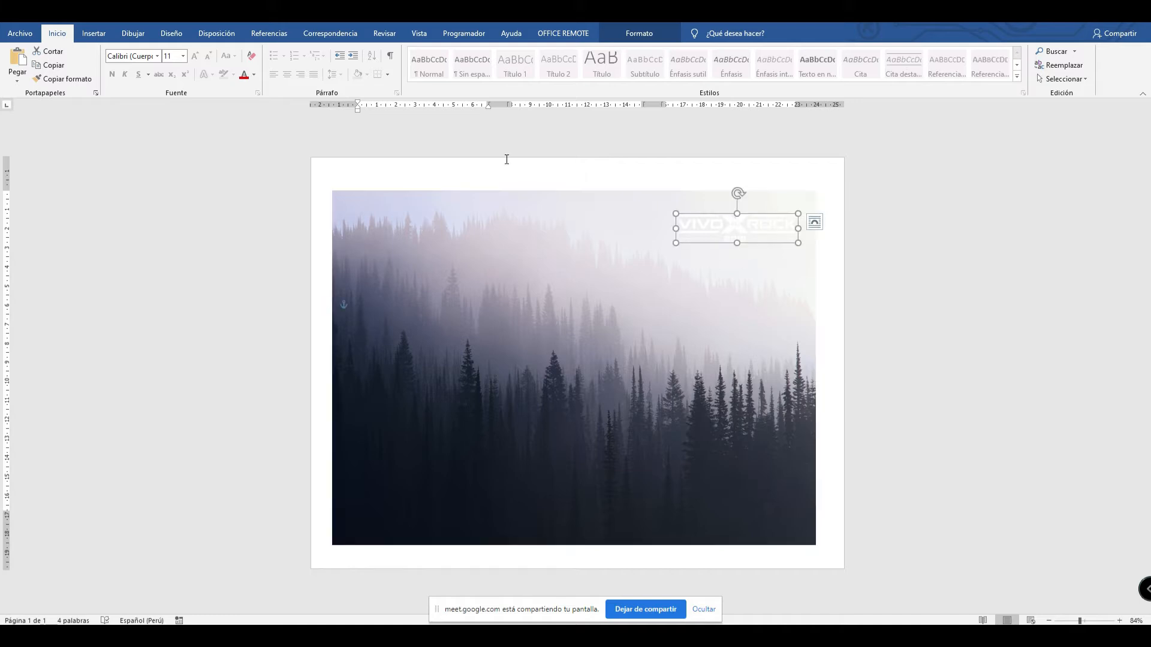
pyautogui.click(646, 33)
pyautogui.click(98, 80)
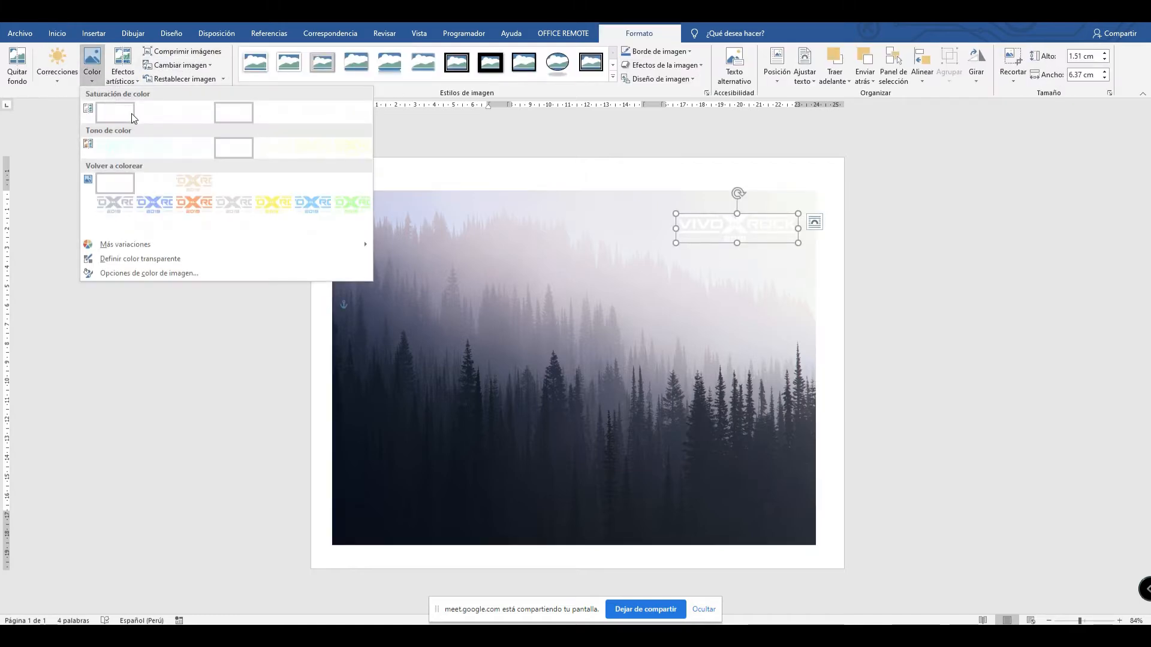
pyautogui.click(189, 207)
pyautogui.moveTo(675, 243)
pyautogui.mouseDown()
pyautogui.moveTo(617, 256)
pyautogui.moveTo(682, 242)
pyautogui.mouseUp()
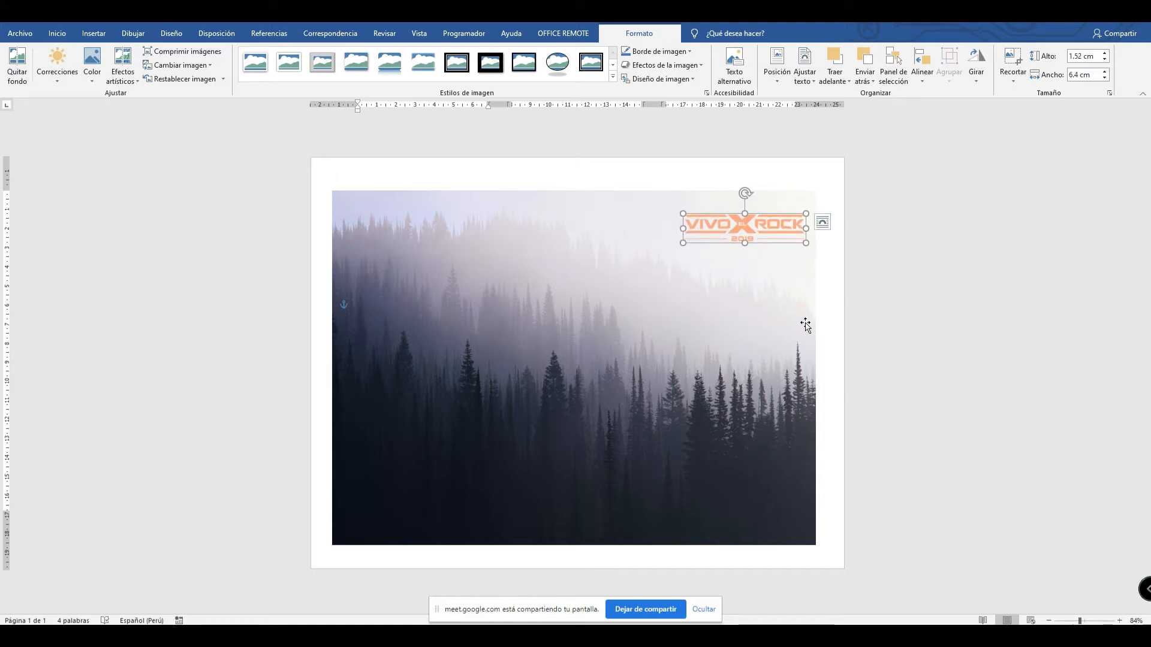
# Nudge the forest background picture slightly to the left and clear the selection.
pyautogui.moveTo(570, 319); pyautogui.dragTo(563, 290)
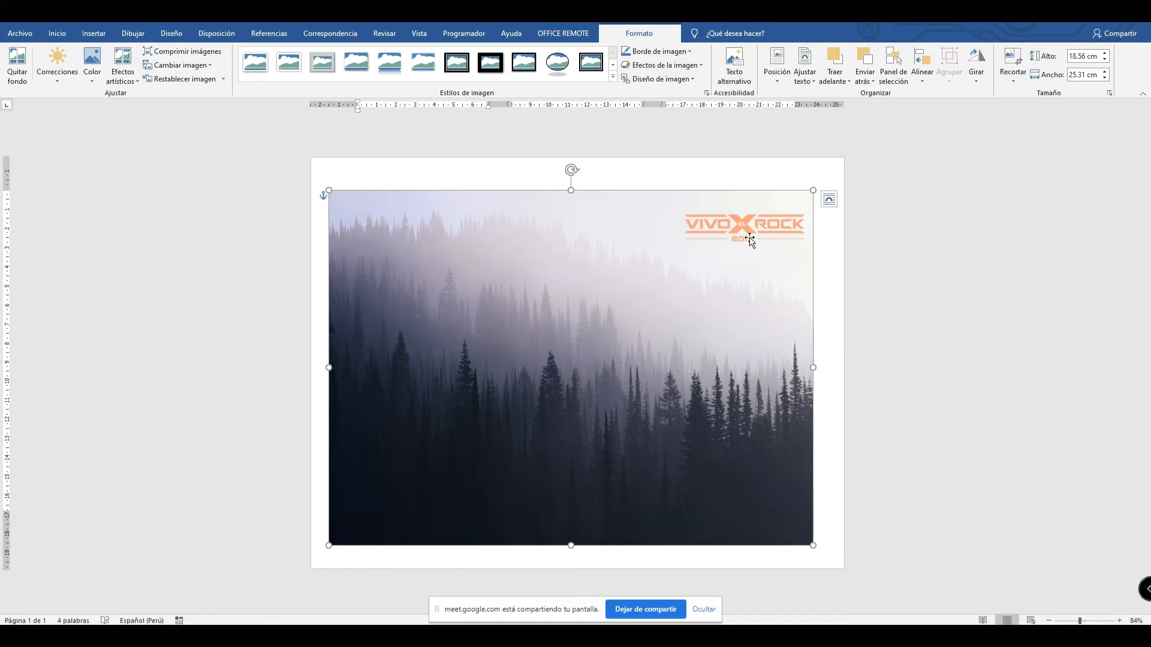
pyautogui.click(748, 238)
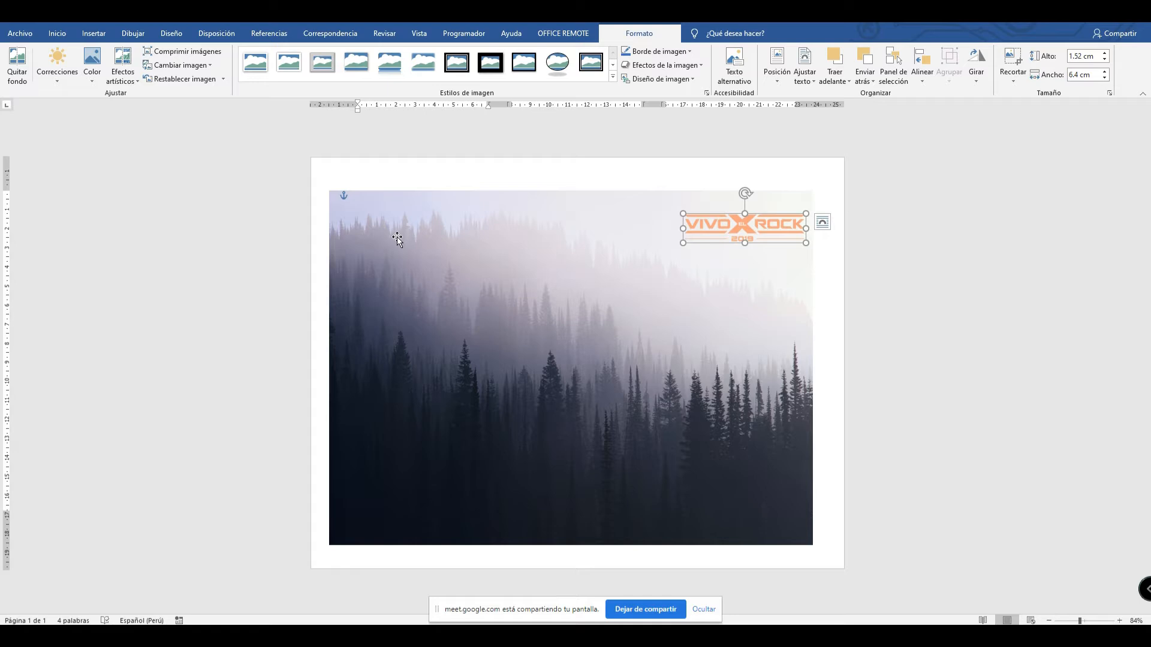
pyautogui.click(835, 544)
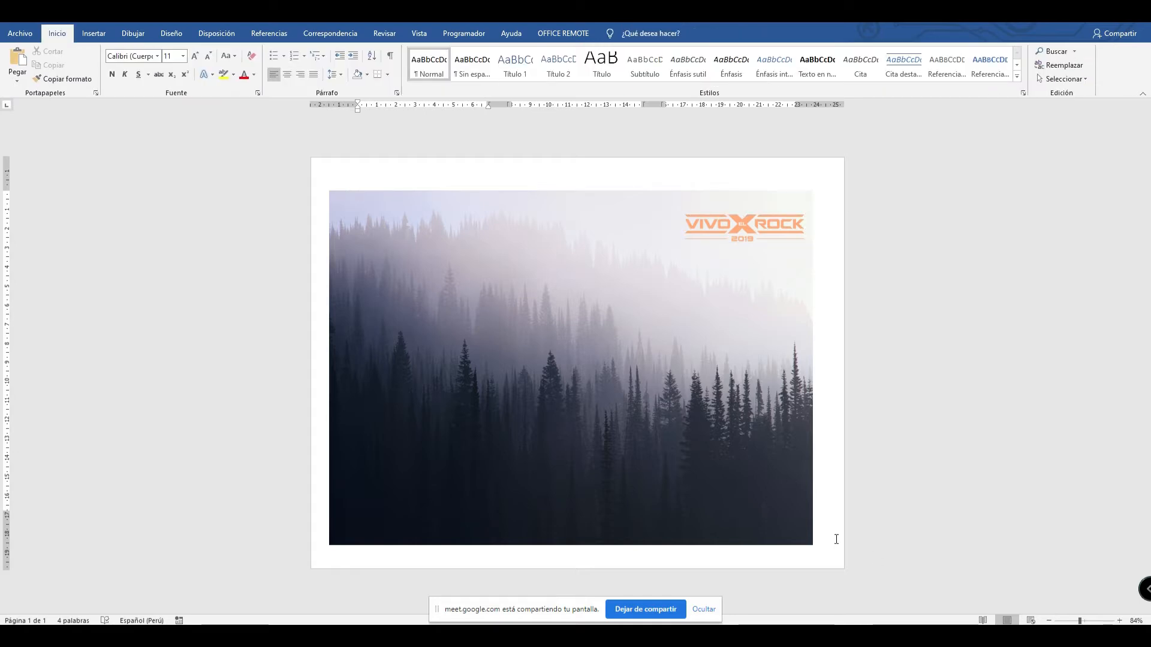
pyautogui.doubleClick(836, 539)
pyautogui.doubleClick(822, 252)
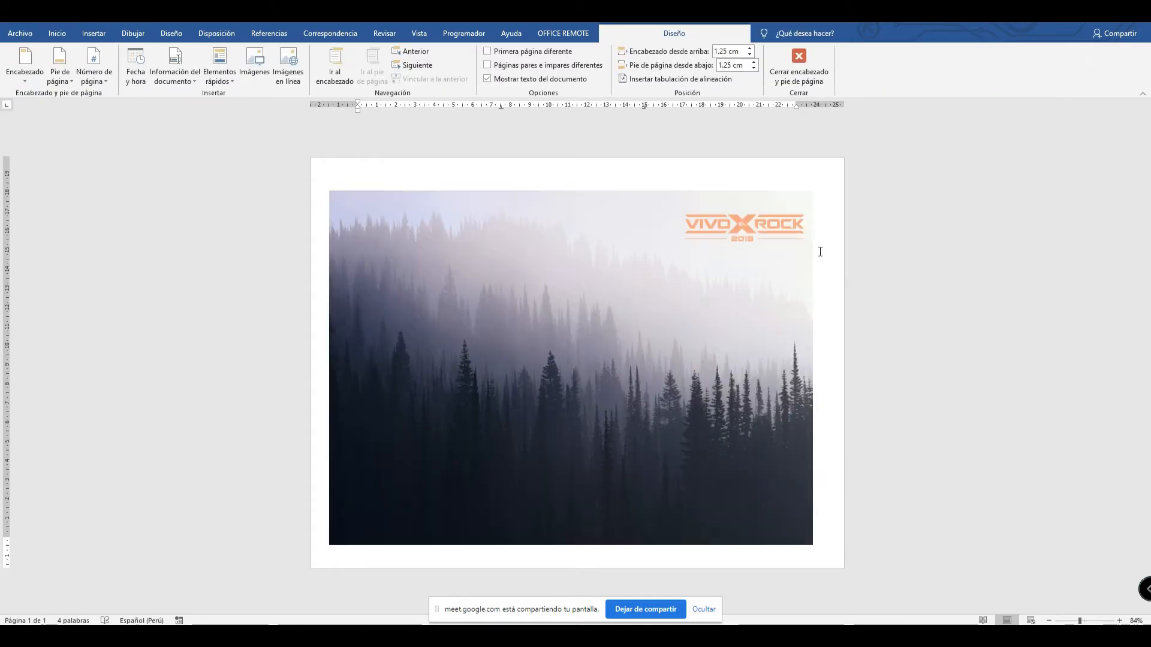
pyautogui.press('Return')
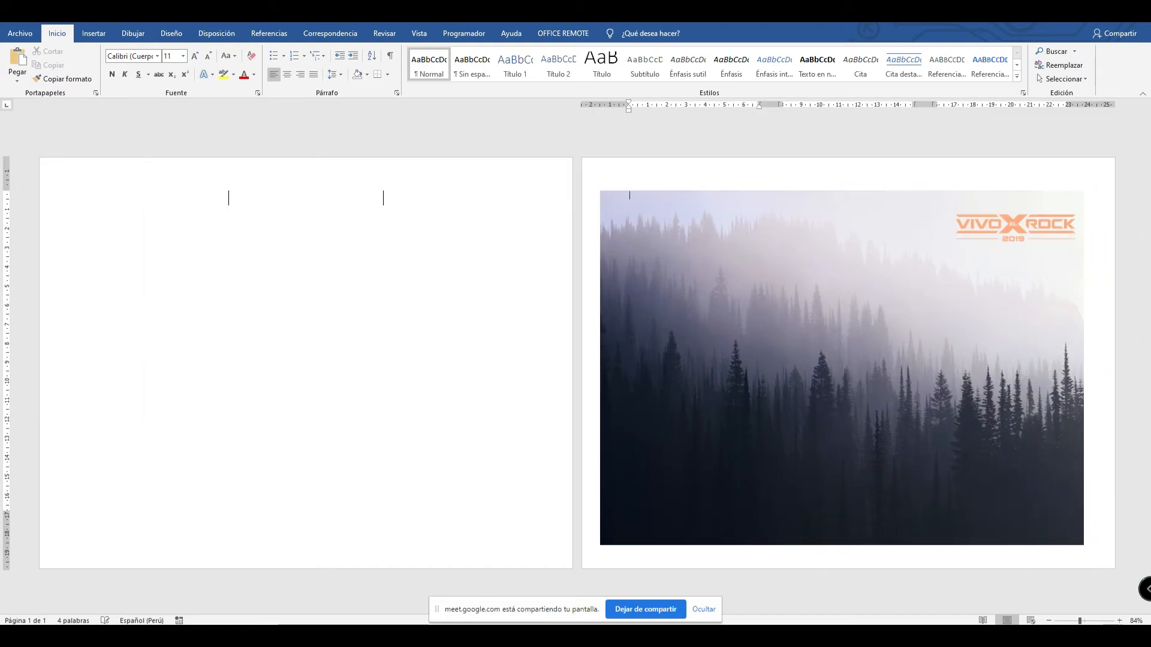
pyautogui.press('BackSpace')
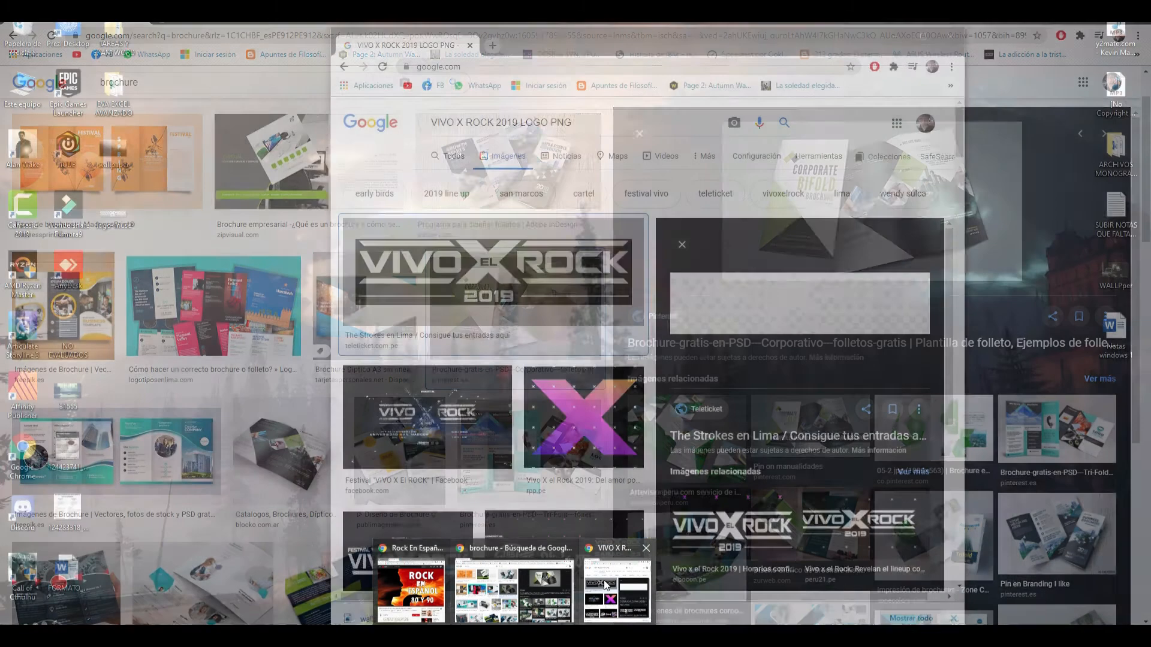
# Switch to the Chrome window with the logo results and shorten the Google Images search to "VIVO X ROCK 2019".
pyautogui.click(524, 581)
pyautogui.tripleClick(591, 121)
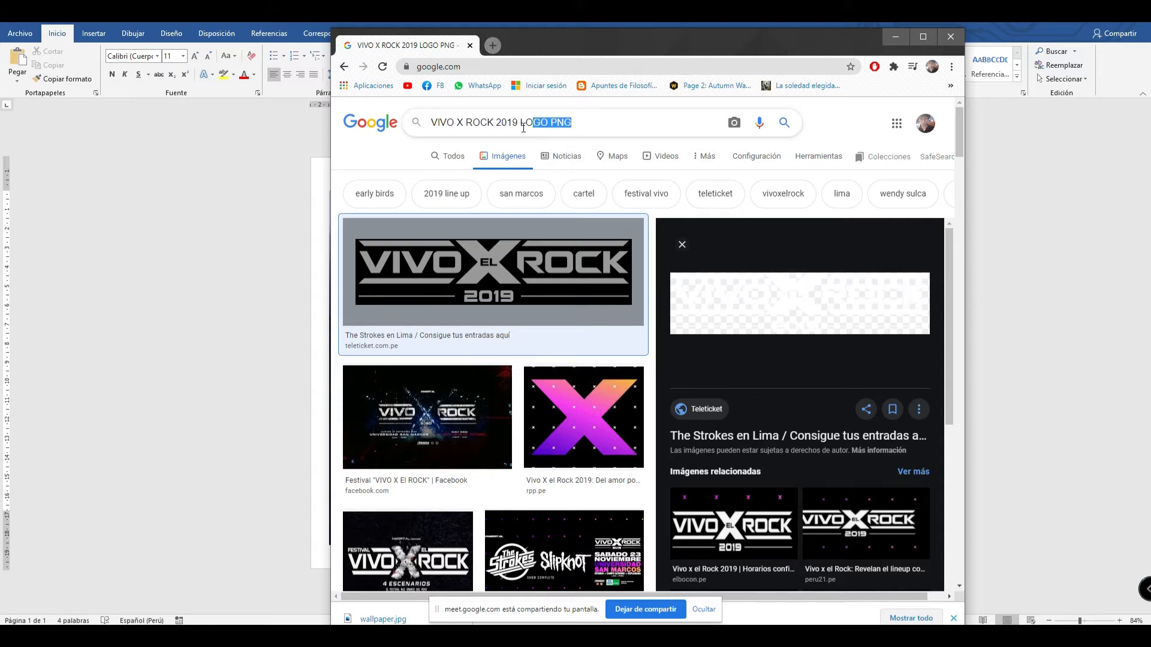
pyautogui.press('BackSpace')
pyautogui.press('BackSpace')
pyautogui.press('Return')
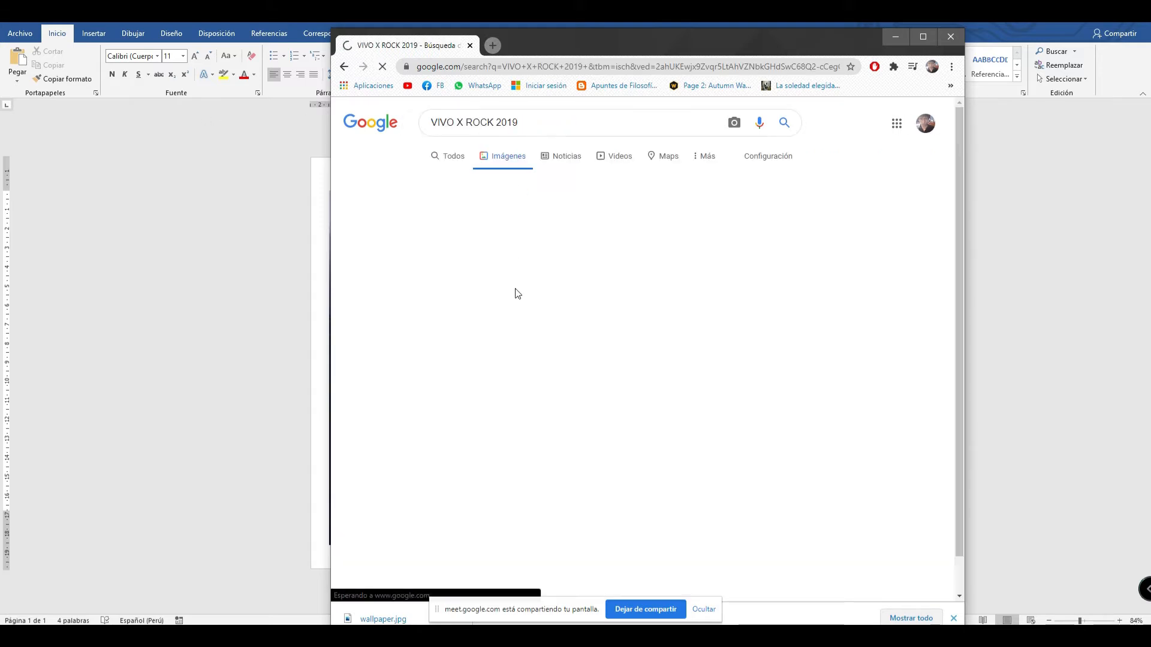
pyautogui.scroll(-8, 462, 290)
pyautogui.scroll(8, 573, 381)
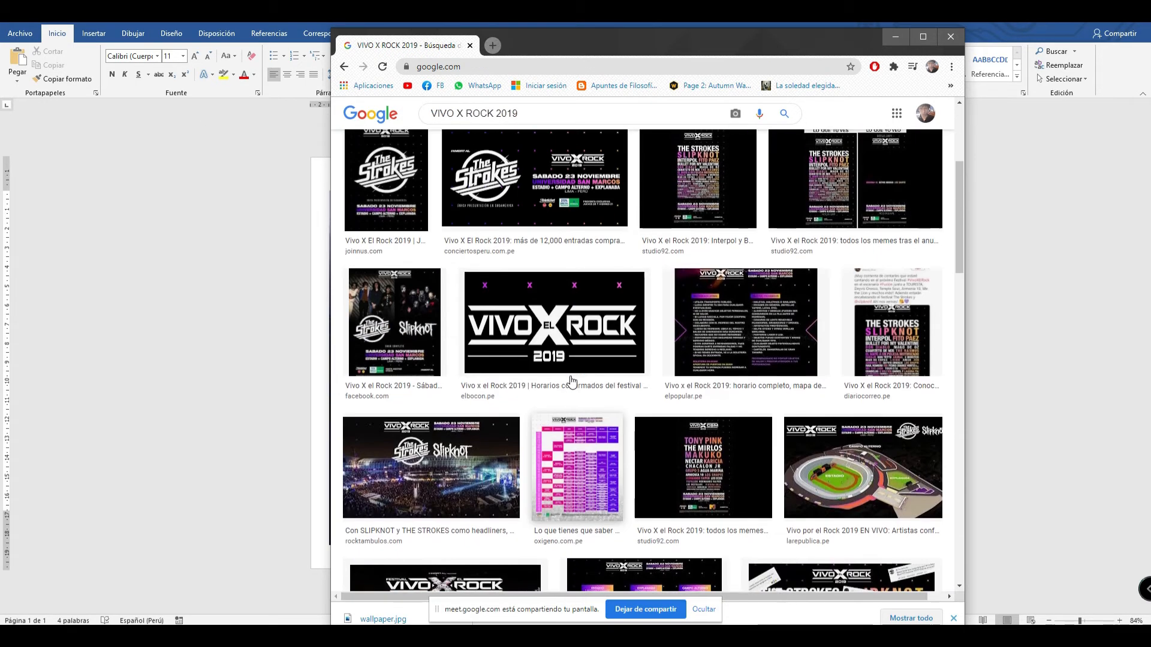
# Search Google Images for "VIVO X ROCK 2019 mapá" and save the first stage map to the desktop as Mapa-Vivo-X-El-Rock-2019.
pyautogui.click(541, 122)
pyautogui.write('mapá')
pyautogui.press('Return')
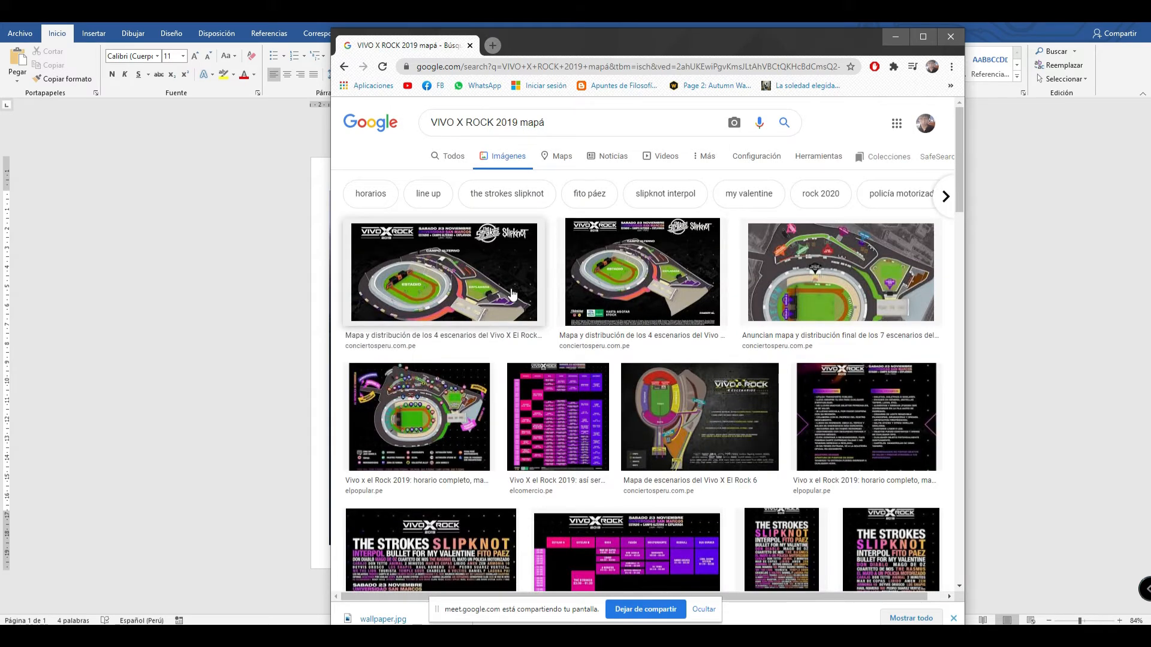
pyautogui.click(462, 276)
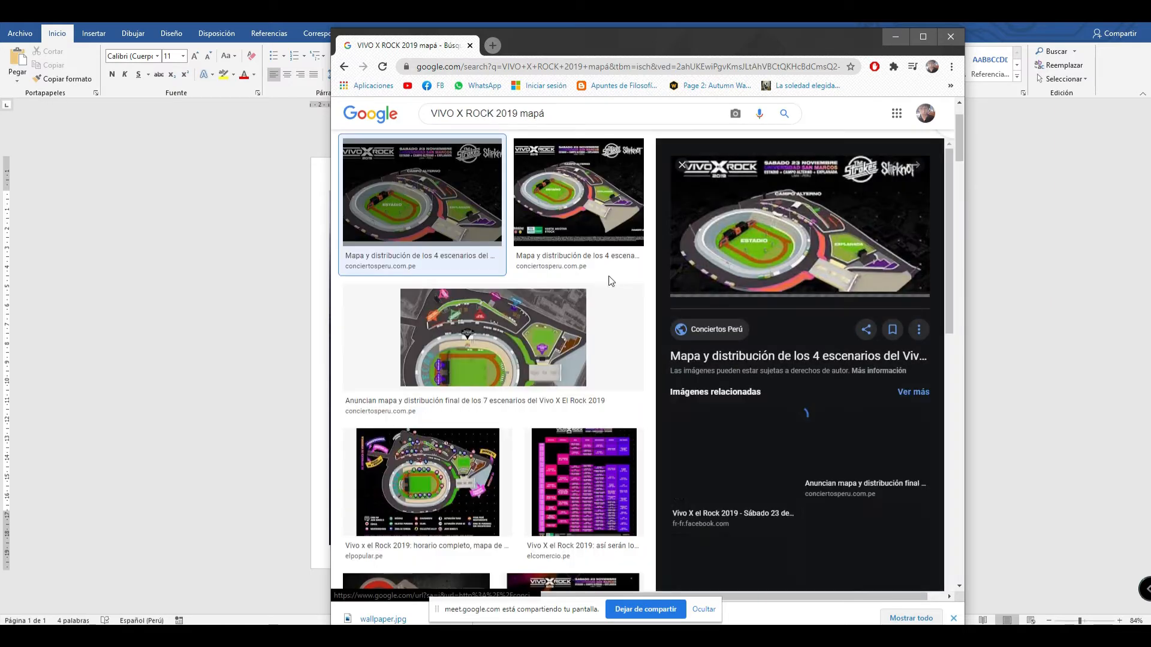
pyautogui.rightClick(735, 216)
pyautogui.click(790, 345)
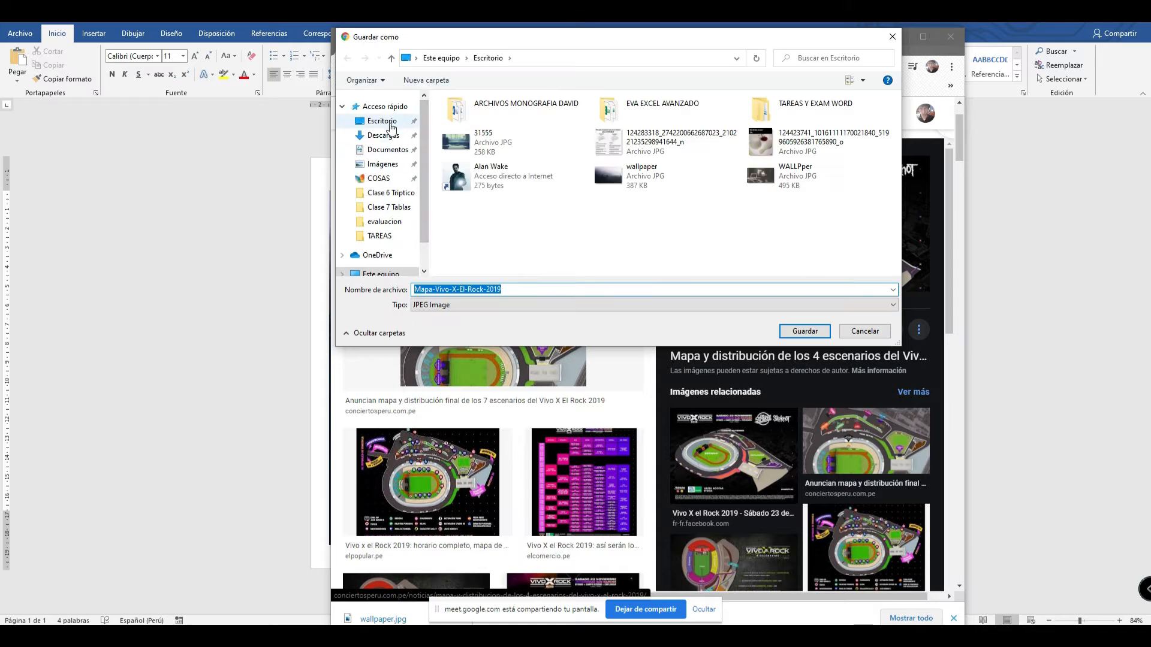
pyautogui.click(805, 331)
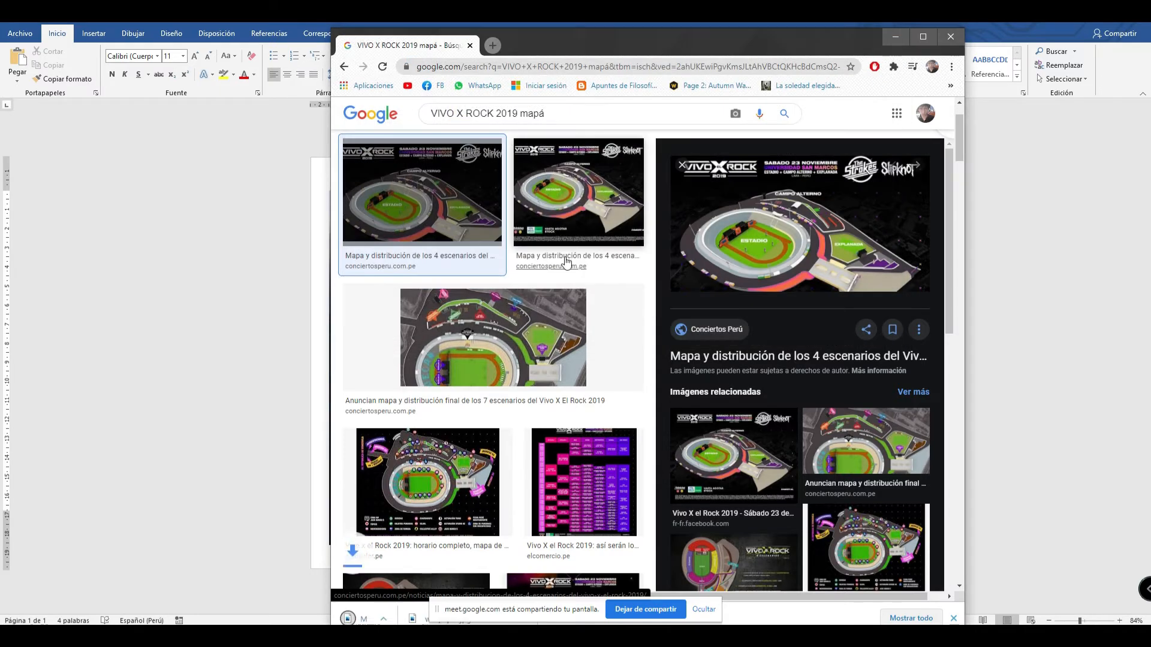
# Replace the Google Images search with "concierto rock" and run it.
pyautogui.scroll(3, 599, 299)
pyautogui.moveTo(552, 121); pyautogui.dragTo(202, 132)
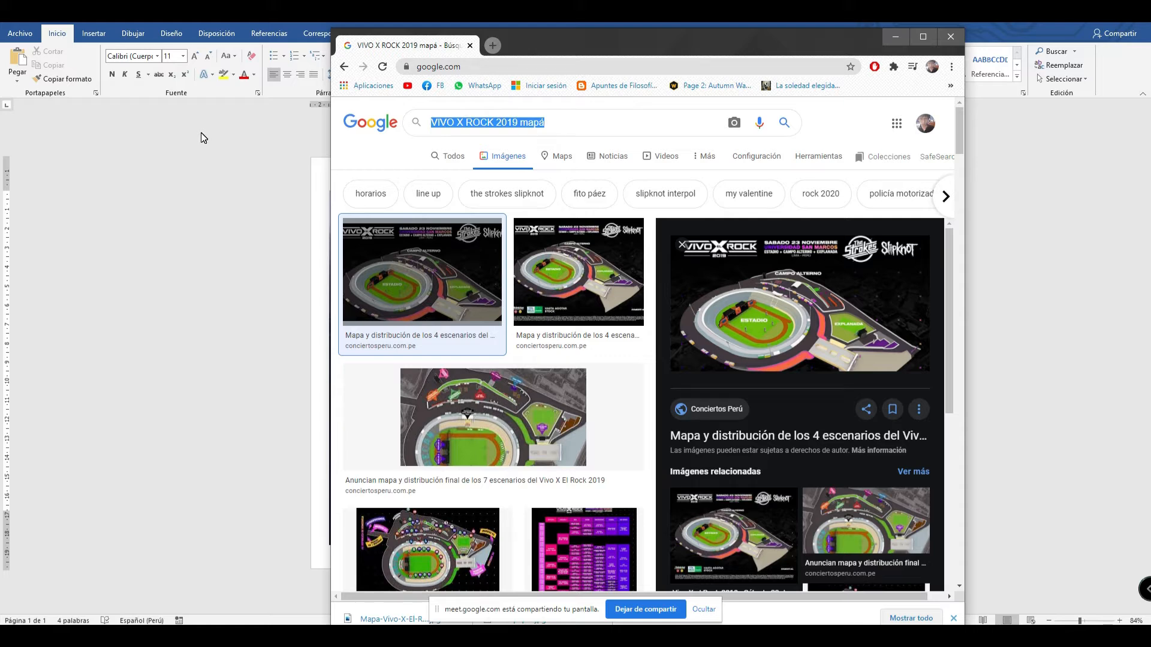
pyautogui.write('concierto rock')
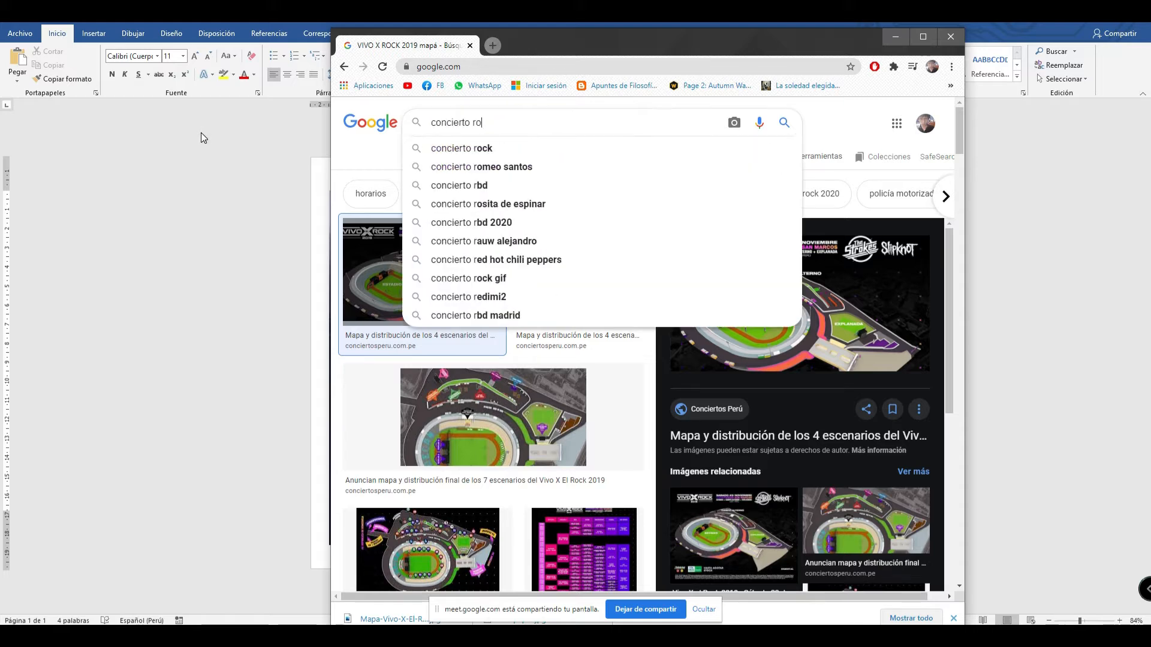
pyautogui.press('Return')
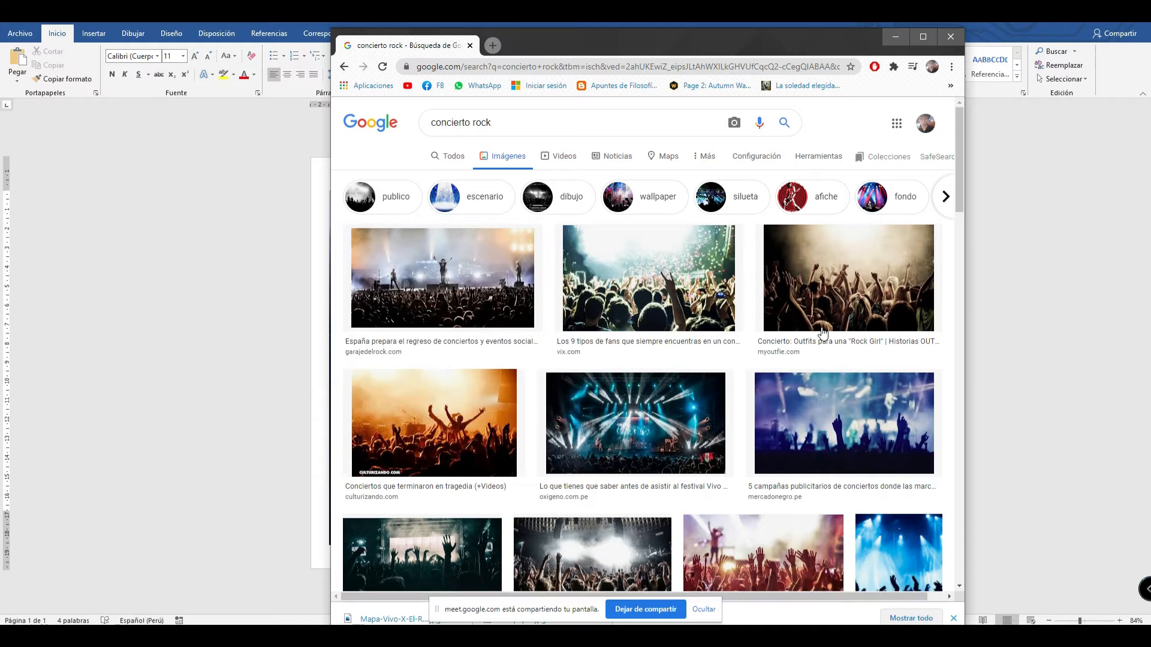
# Open the dark concert crowd picture from boceto.pe and save it to the desktop as 1.
pyautogui.scroll(-4, 690, 421)
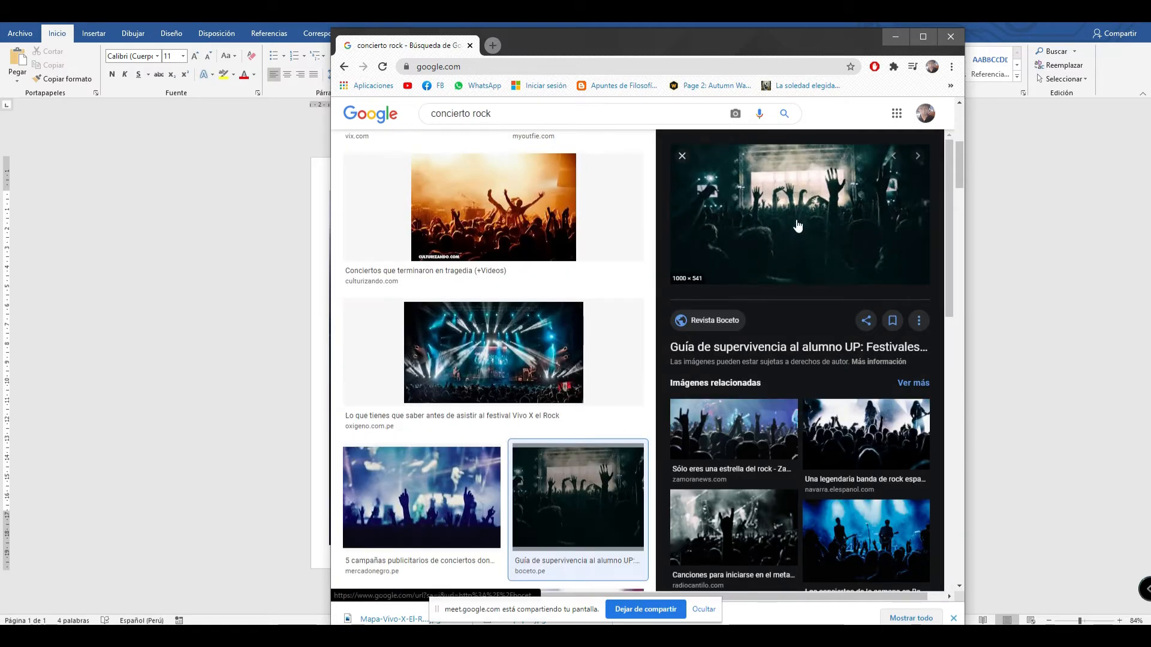
pyautogui.rightClick(797, 226)
pyautogui.click(824, 345)
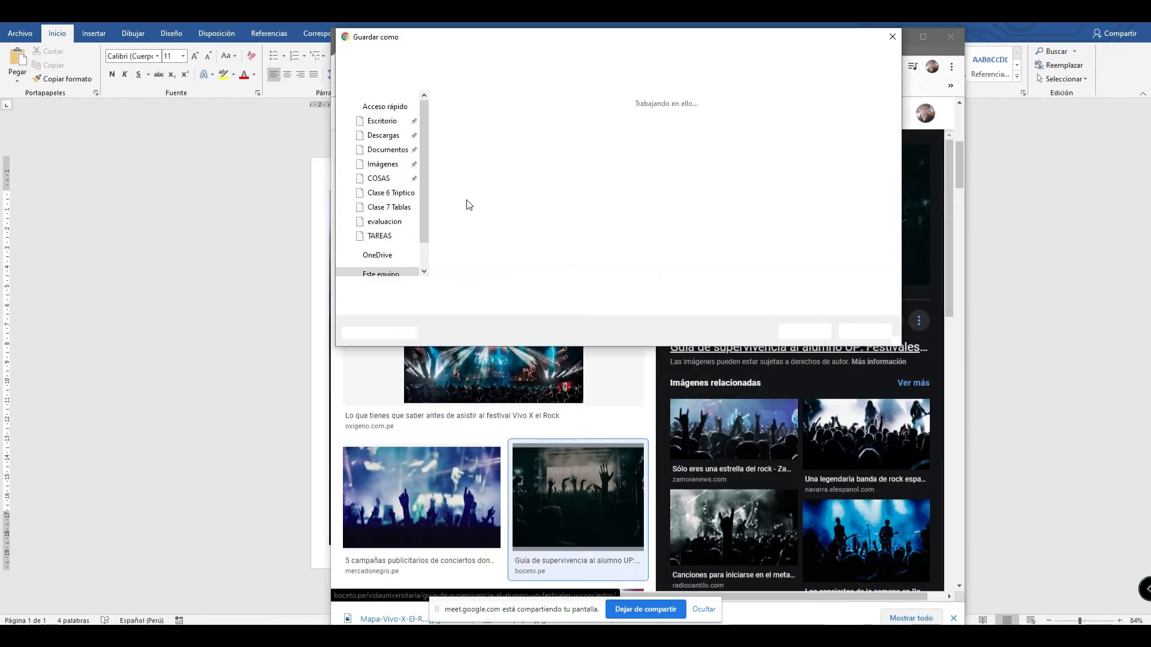
pyautogui.write('1')
pyautogui.press('Return')
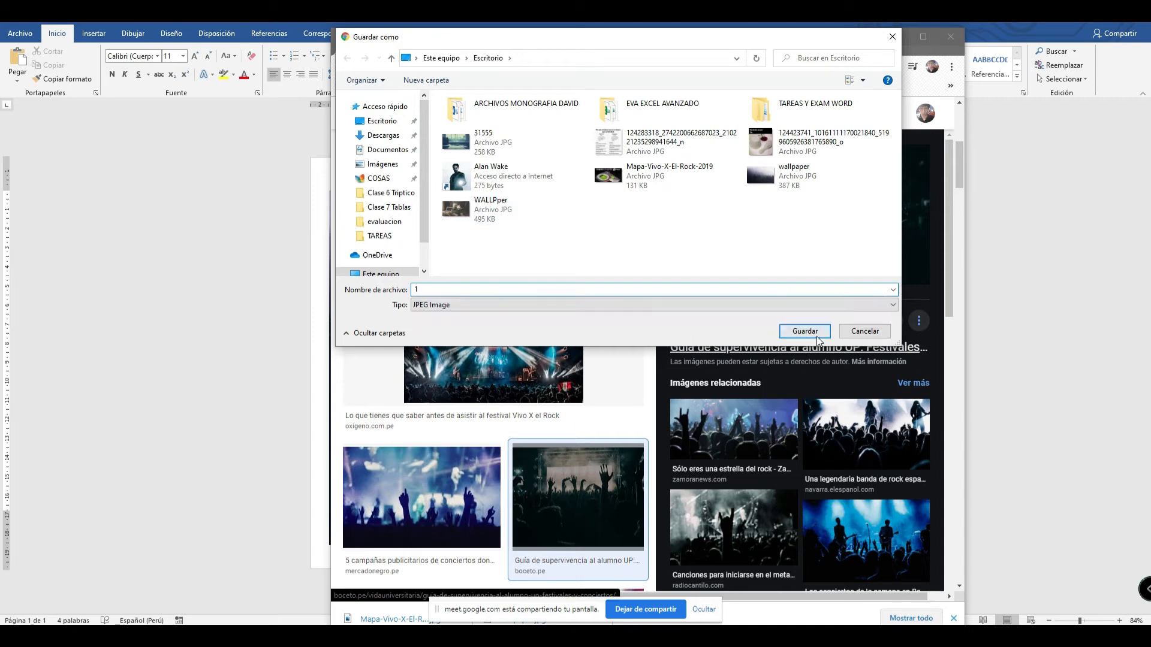
# Save the sepia-toned concert crowd picture from myoutfie.com to the desktop as 2.
pyautogui.scroll(3, 574, 265)
pyautogui.scroll(-4, 564, 281)
pyautogui.scroll(4, 567, 269)
pyautogui.rightClick(567, 414)
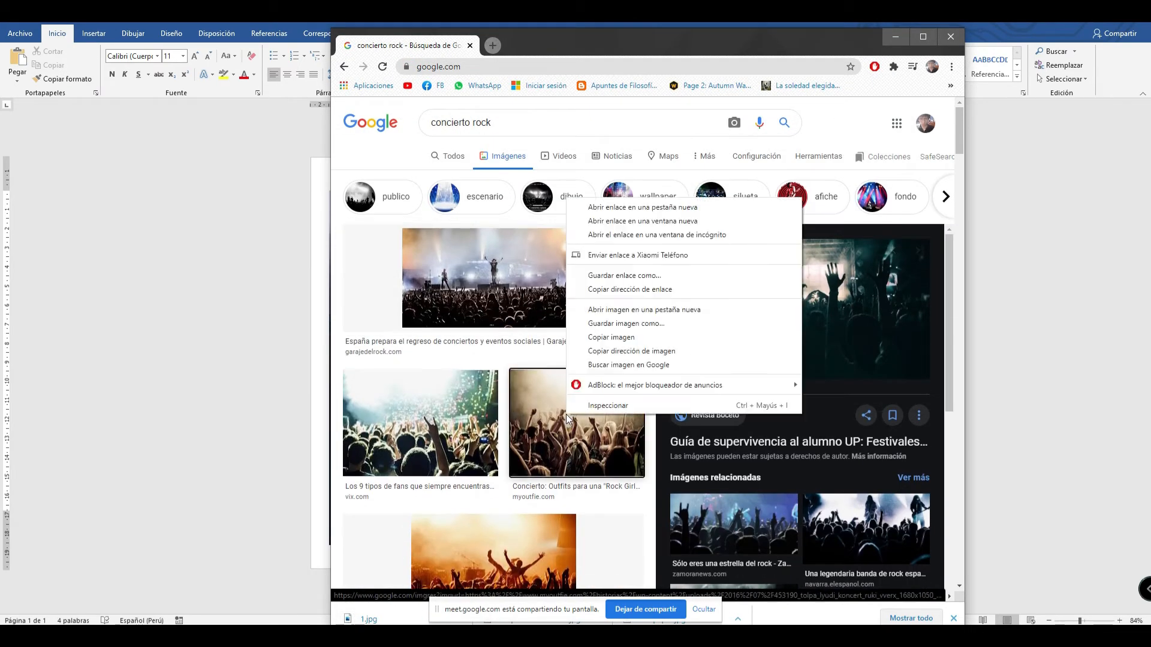
pyautogui.click(627, 324)
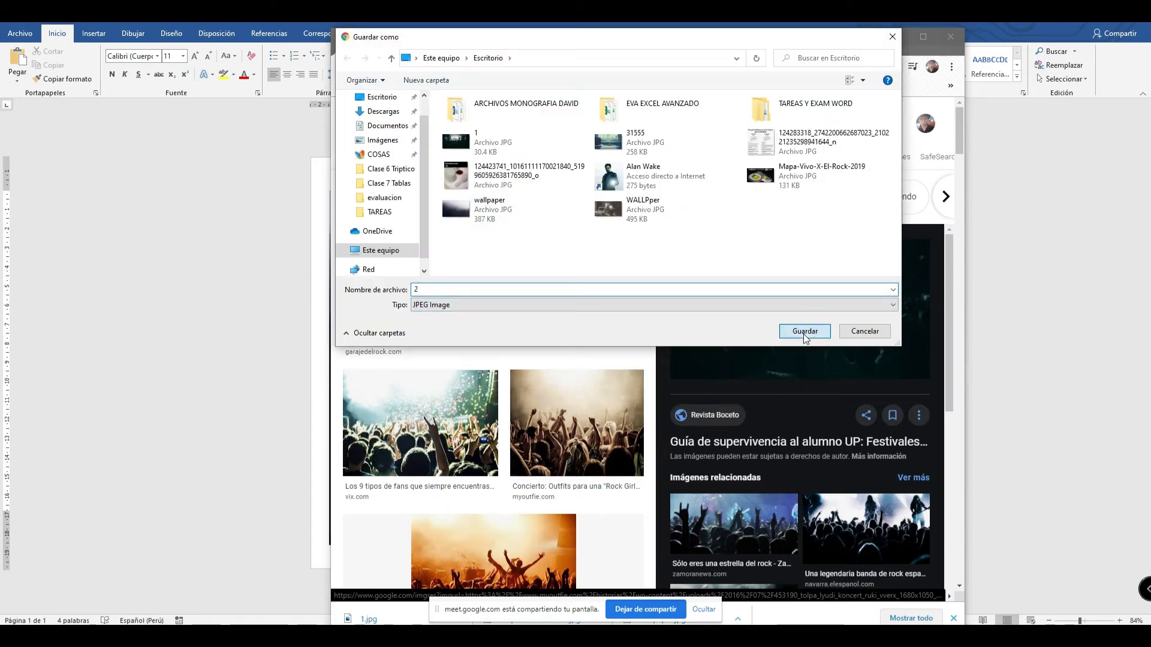
pyautogui.click(803, 332)
# Save the green-lit concert crowd picture from vix.com to the desktop as 3.
pyautogui.rightClick(481, 394)
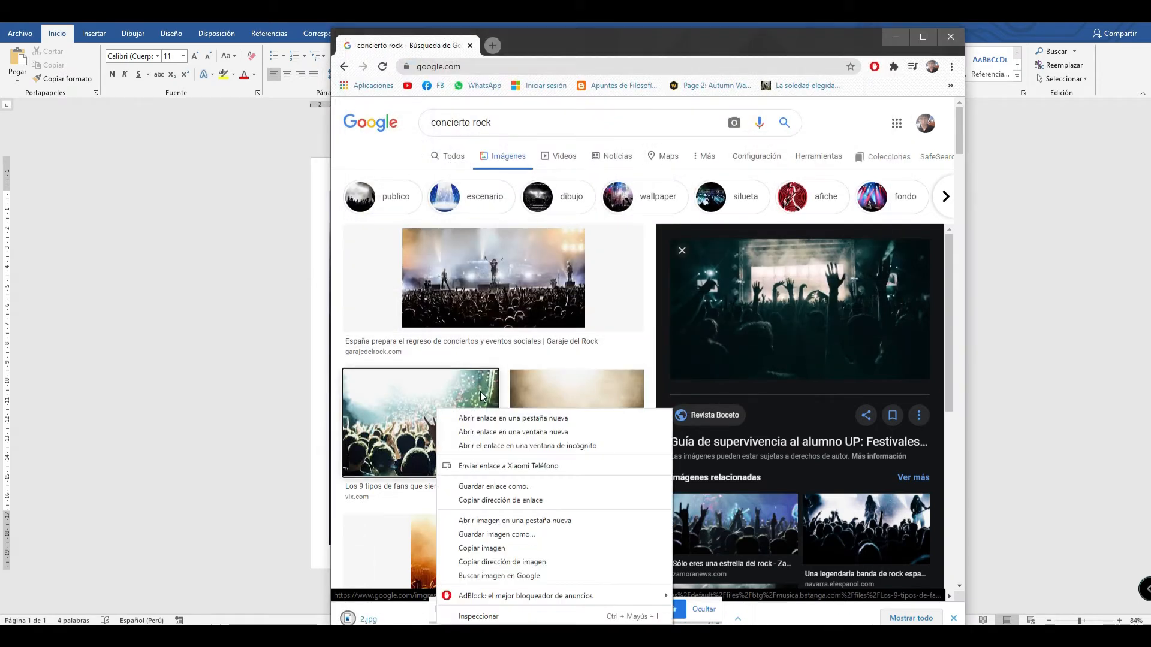
pyautogui.click(498, 534)
pyautogui.write('3')
pyautogui.click(804, 331)
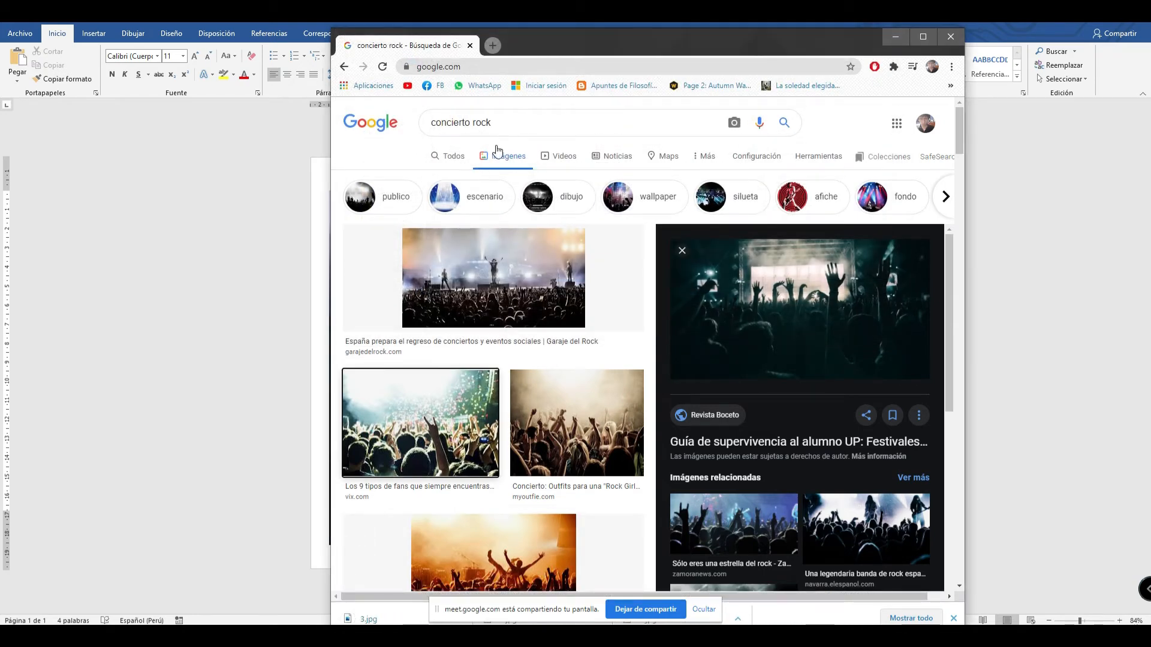
# Search Google Images for "logo interbank" and refine the search to "logo interbank png".
pyautogui.tripleClick(474, 123)
pyautogui.write('logo i')
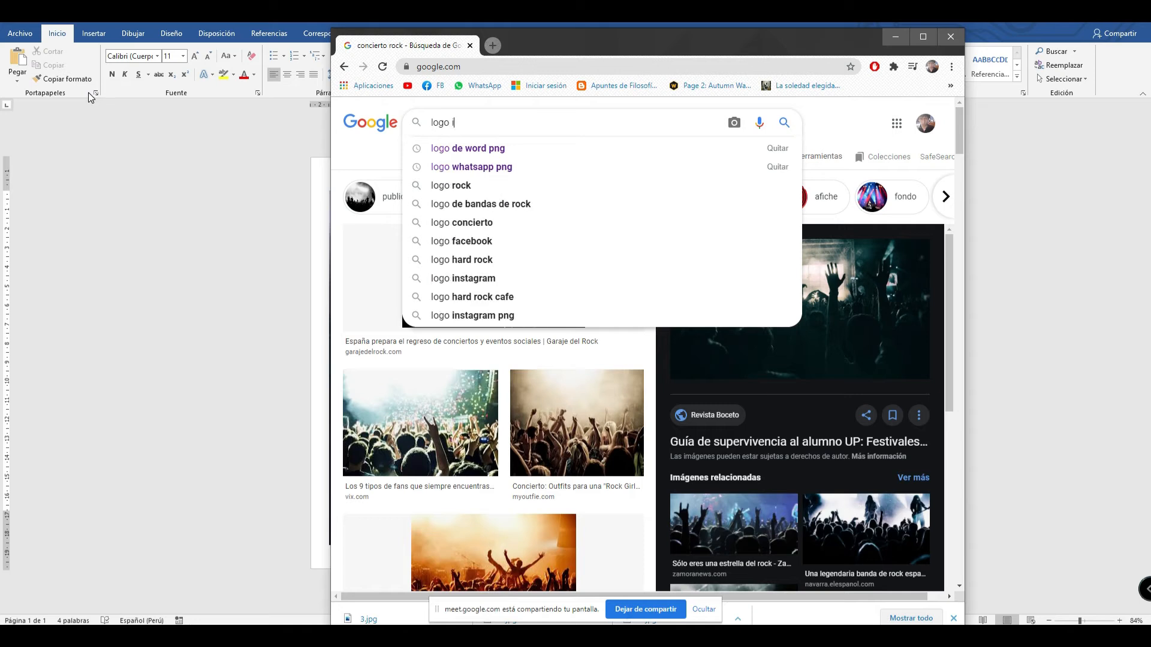
pyautogui.write('nterbank')
pyautogui.press('Return')
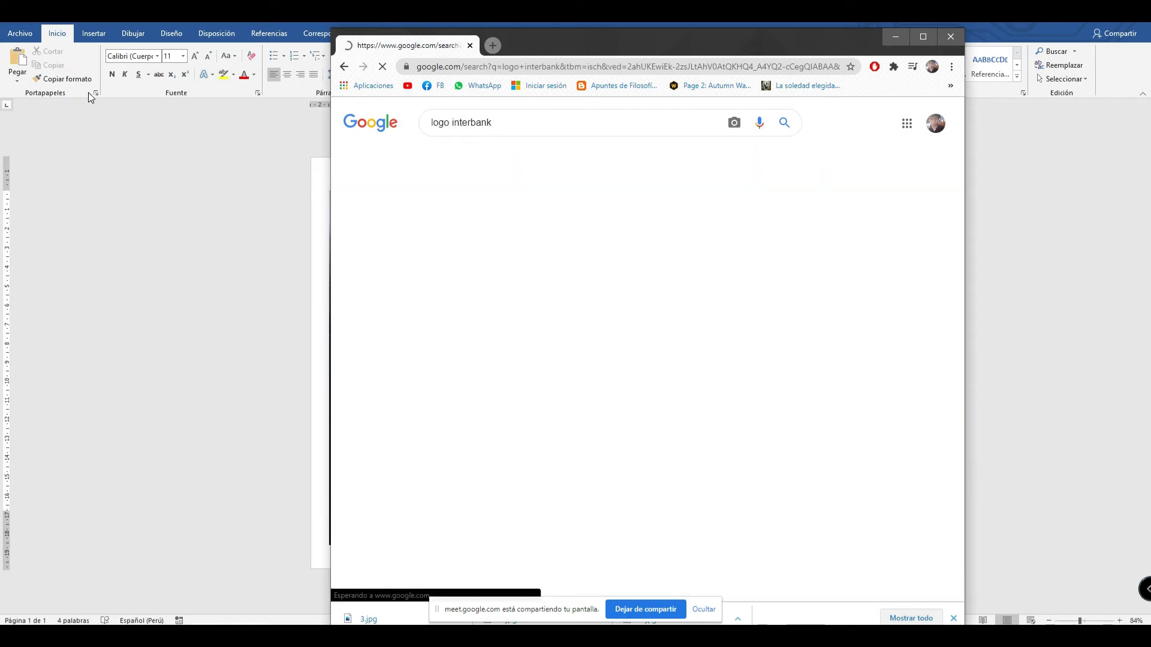
pyautogui.click(505, 131)
pyautogui.write('png')
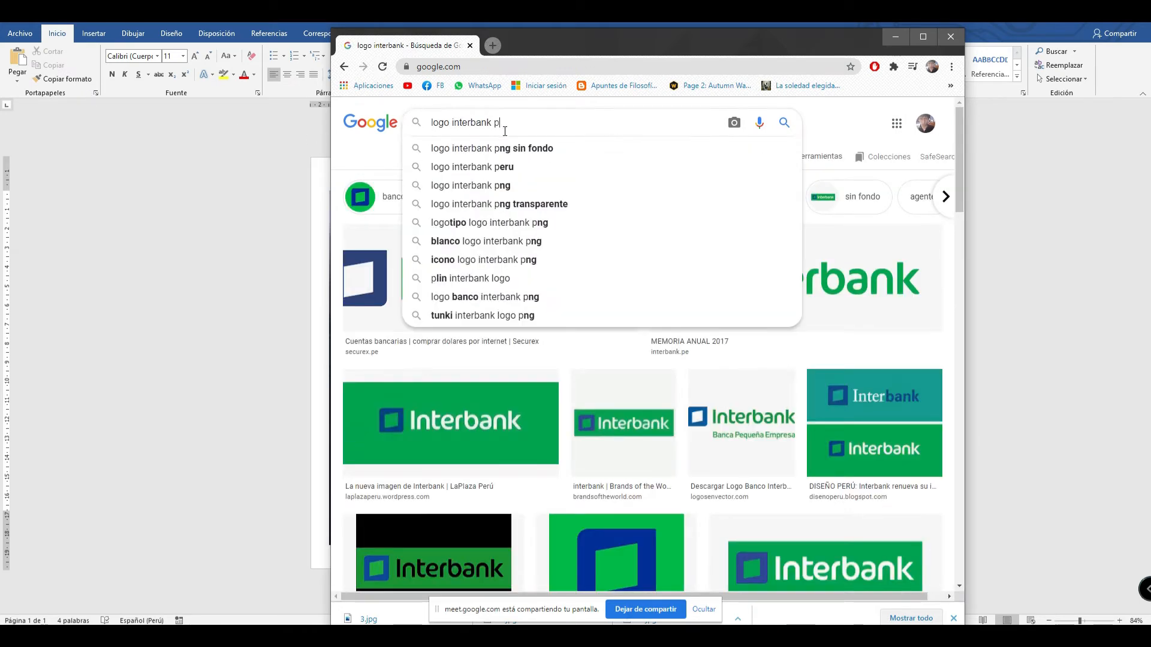
pyautogui.press('Return')
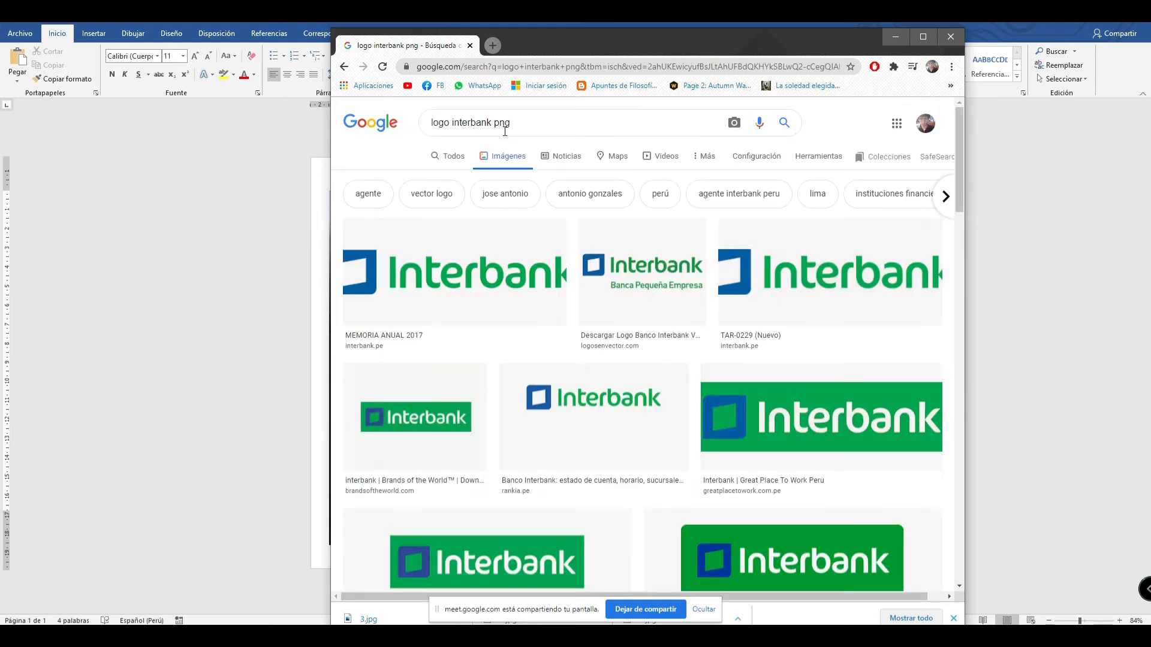
# Preview the Interbank logo results and copy the transparent one from rankia.pe onto the desktop.
pyautogui.click(492, 282)
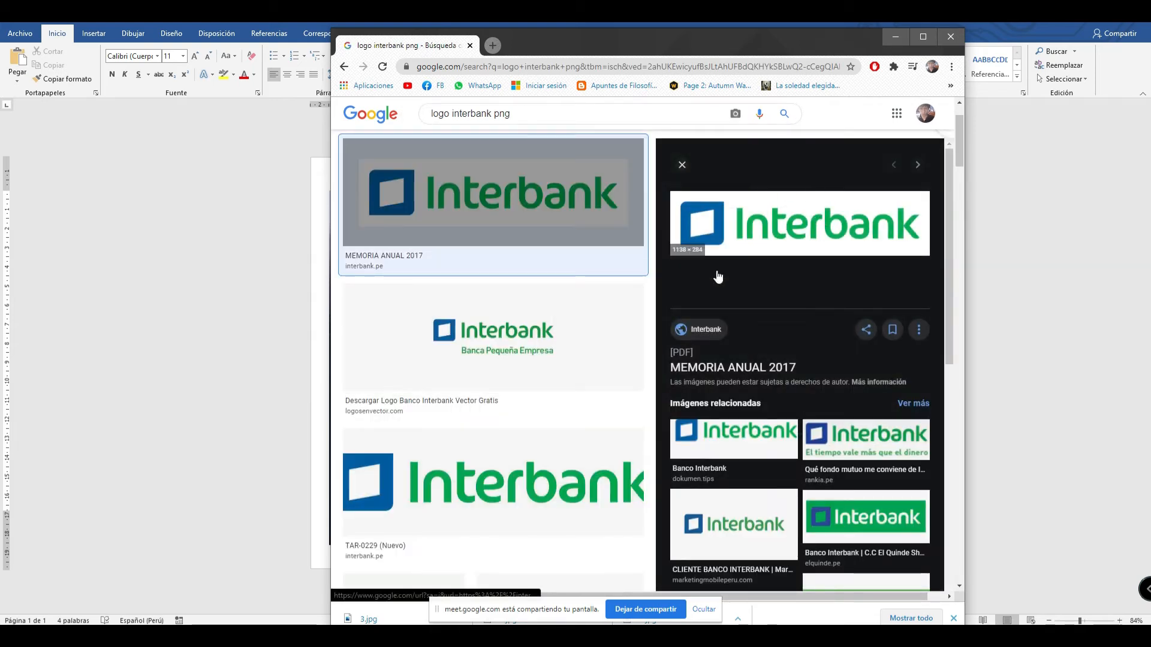
pyautogui.click(635, 429)
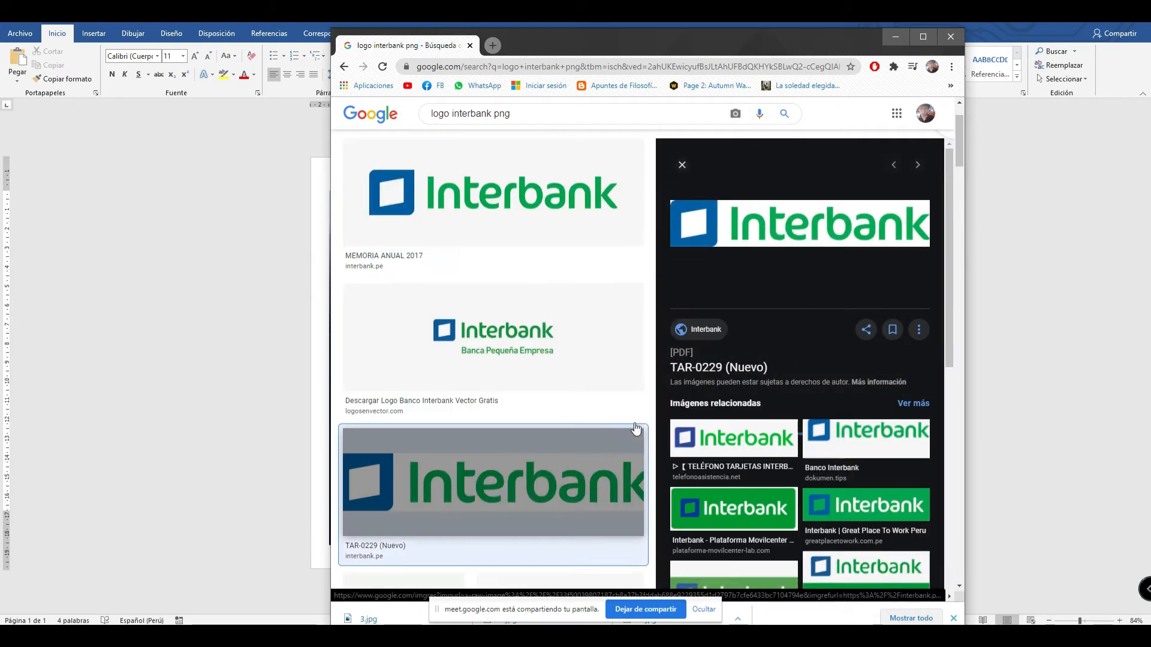
pyautogui.click(561, 219)
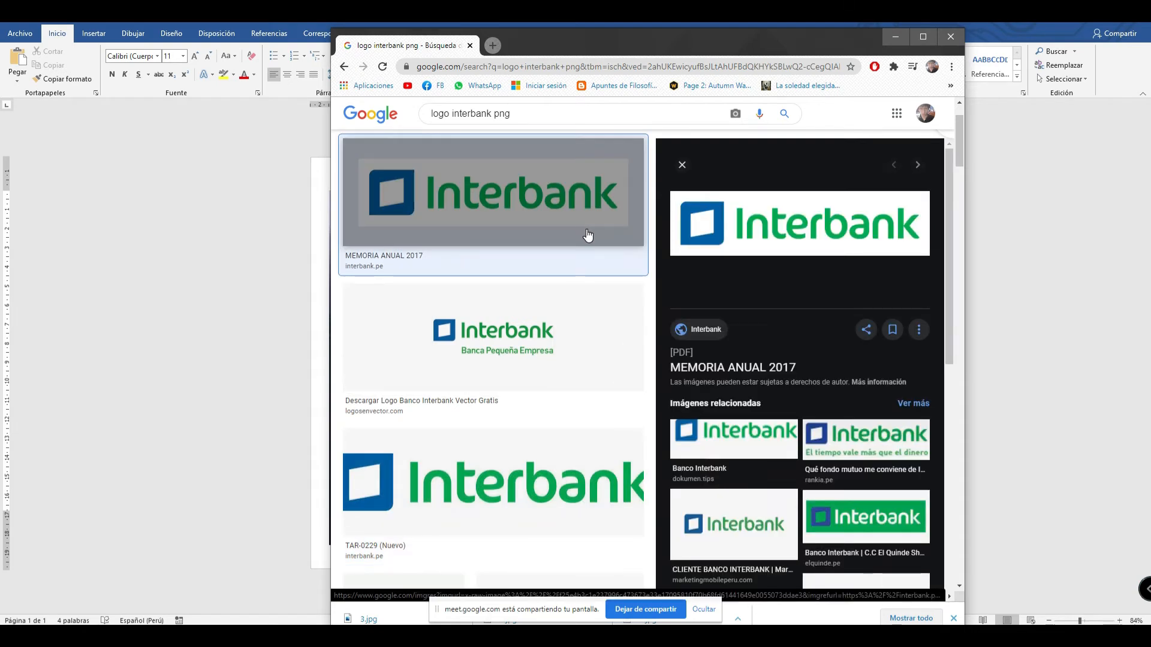
pyautogui.scroll(-5, 575, 281)
pyautogui.click(565, 332)
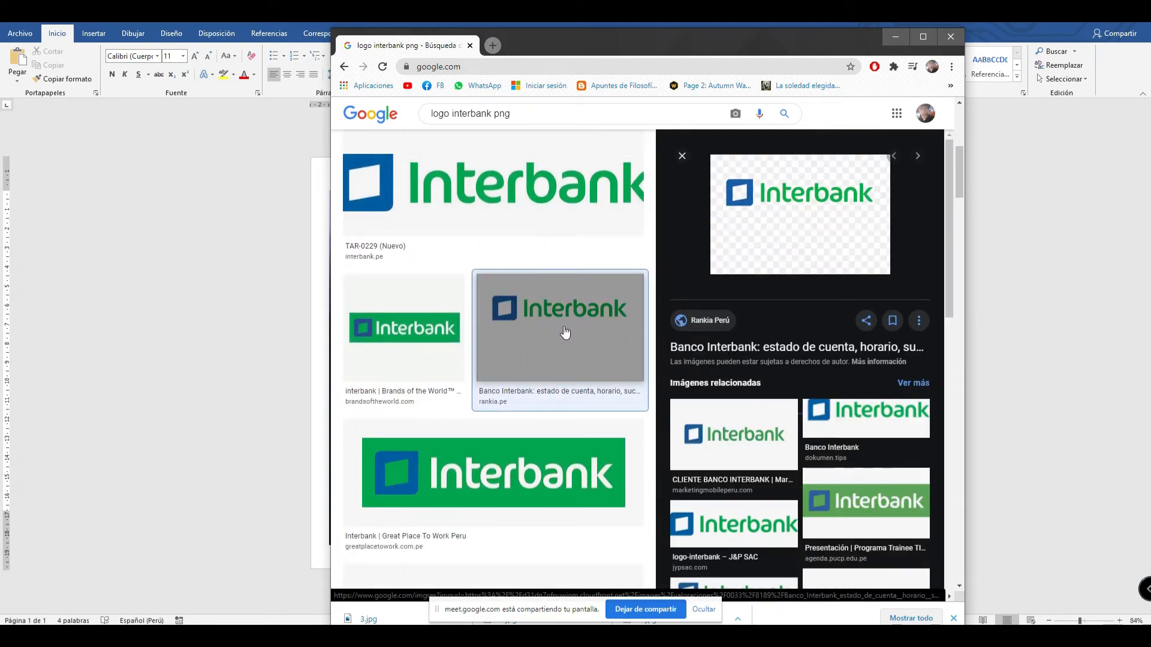
pyautogui.rightClick(808, 201)
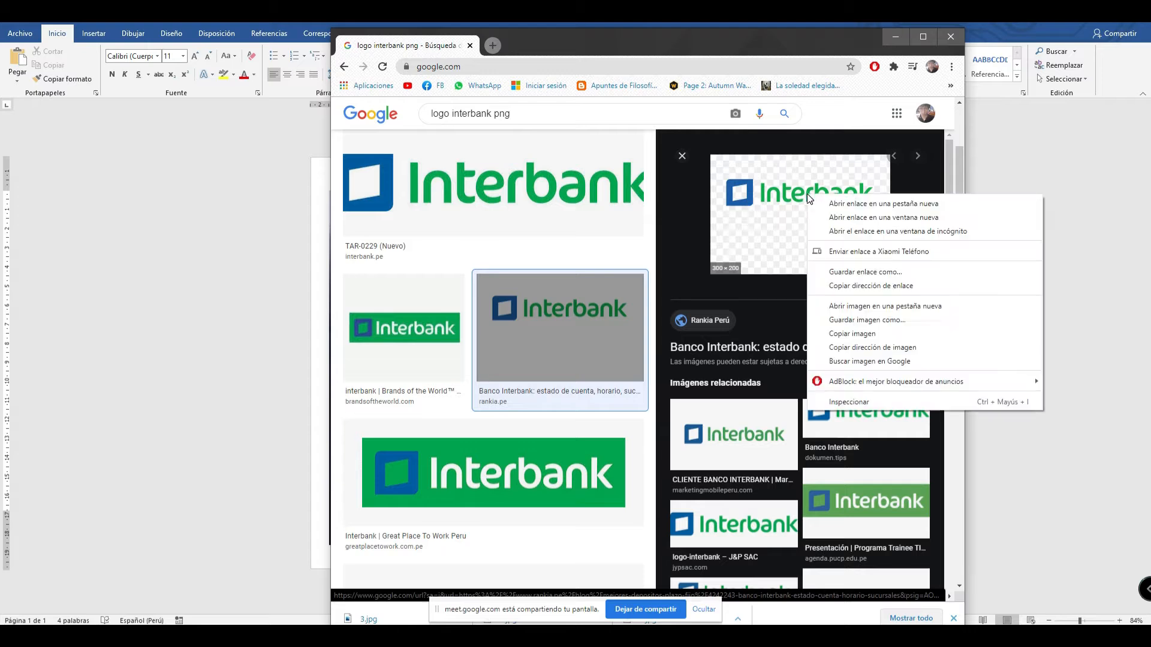
pyautogui.press('Escape')
pyautogui.moveTo(779, 210); pyautogui.dragTo(210, 234)
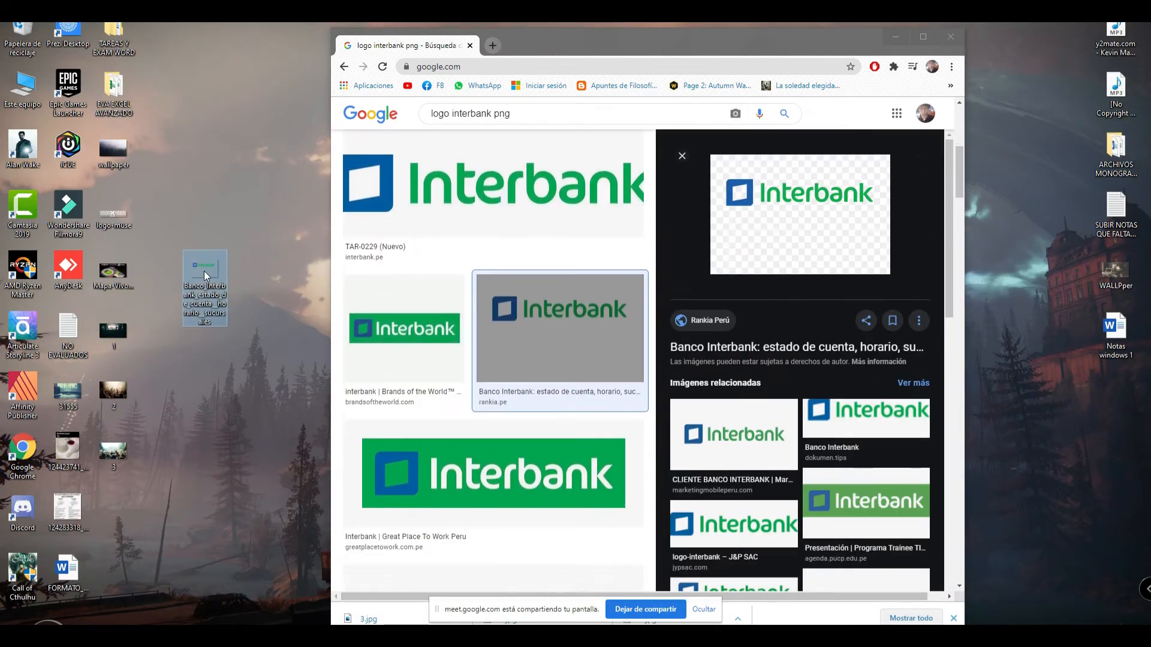
# Maximize the browser window and search Google Images for "codigo qr".
pyautogui.click(923, 37)
pyautogui.scroll(1, 442, 187)
pyautogui.moveTo(180, 91); pyautogui.dragTo(90, 91)
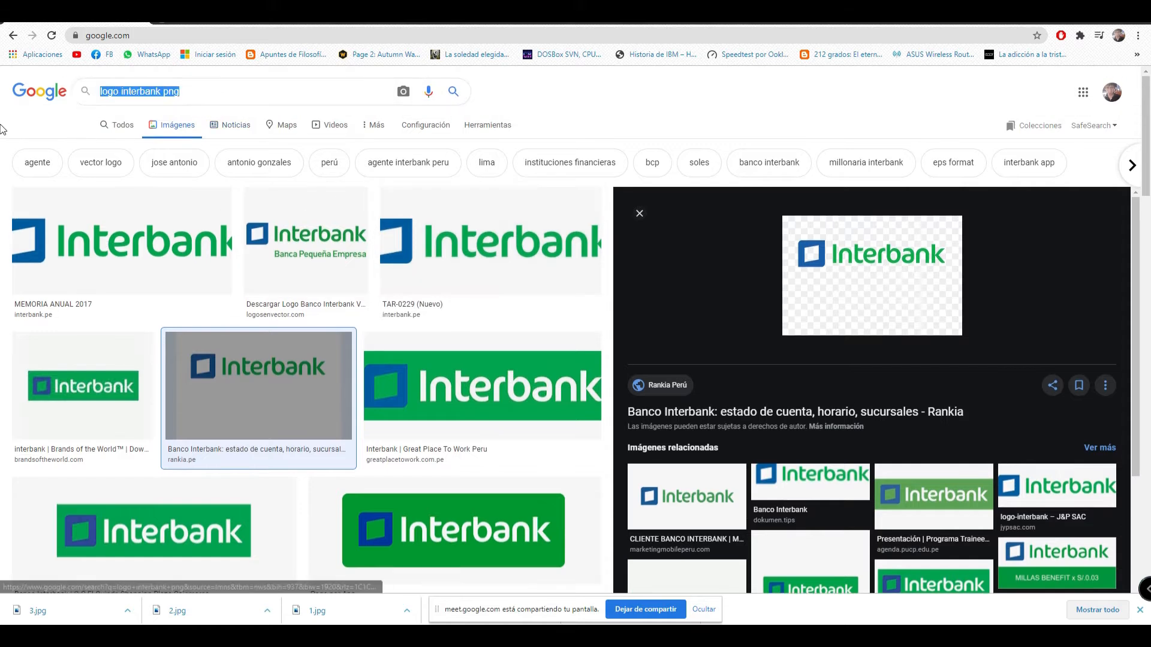
pyautogui.press('BackSpace')
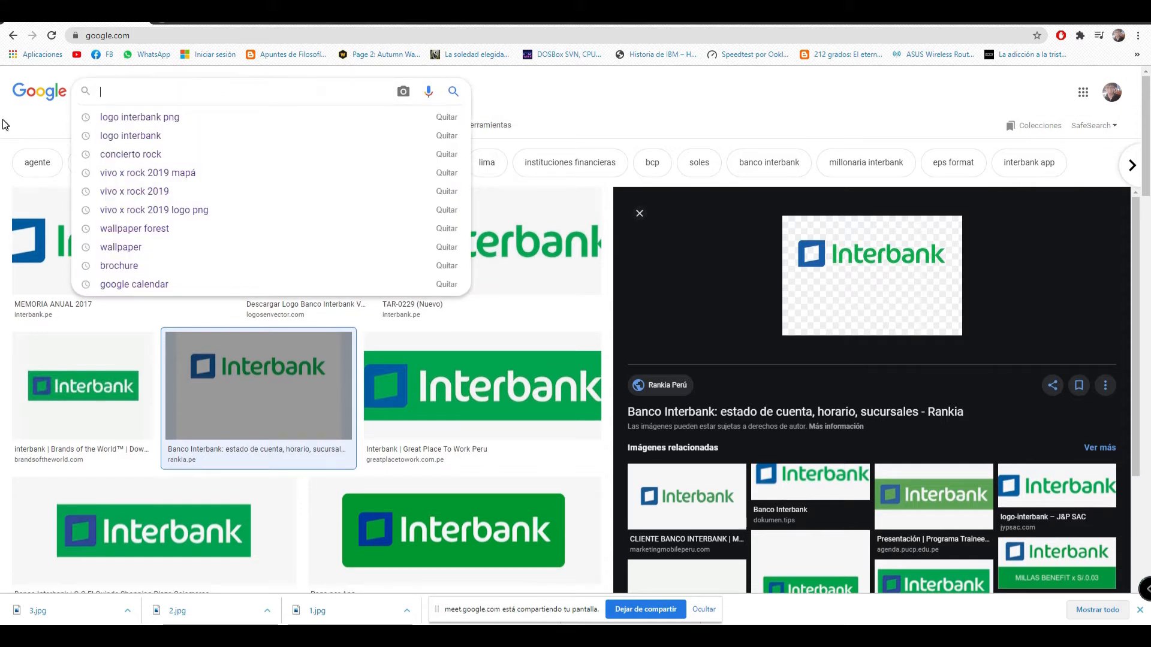
pyautogui.write('codigo qr')
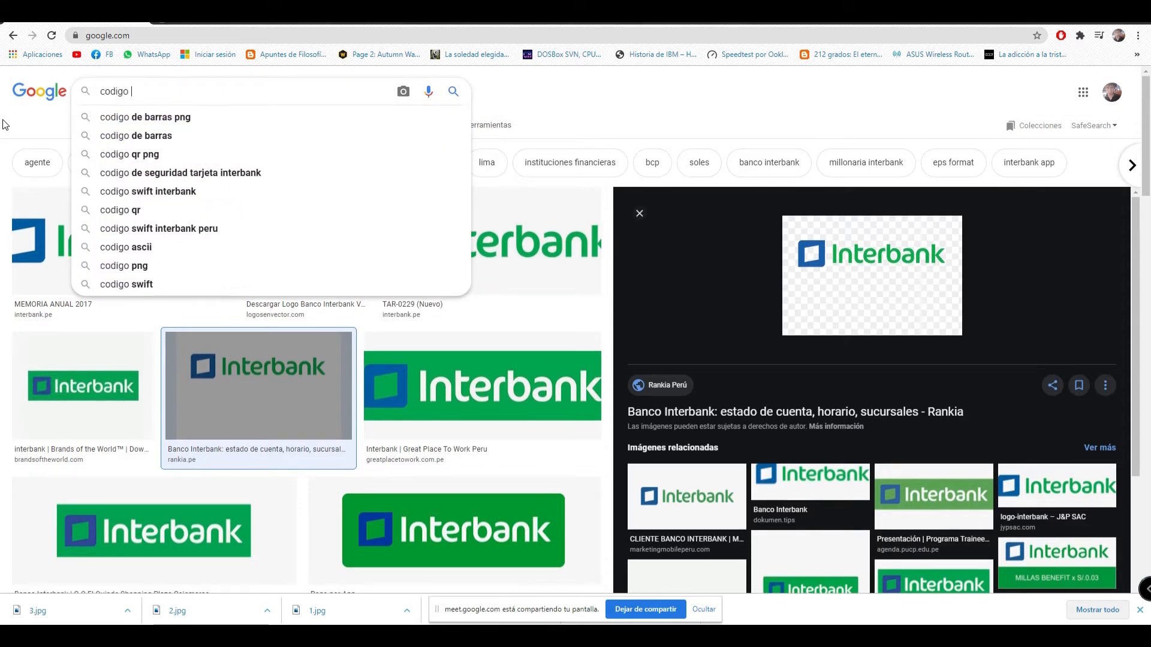
pyautogui.press('Return')
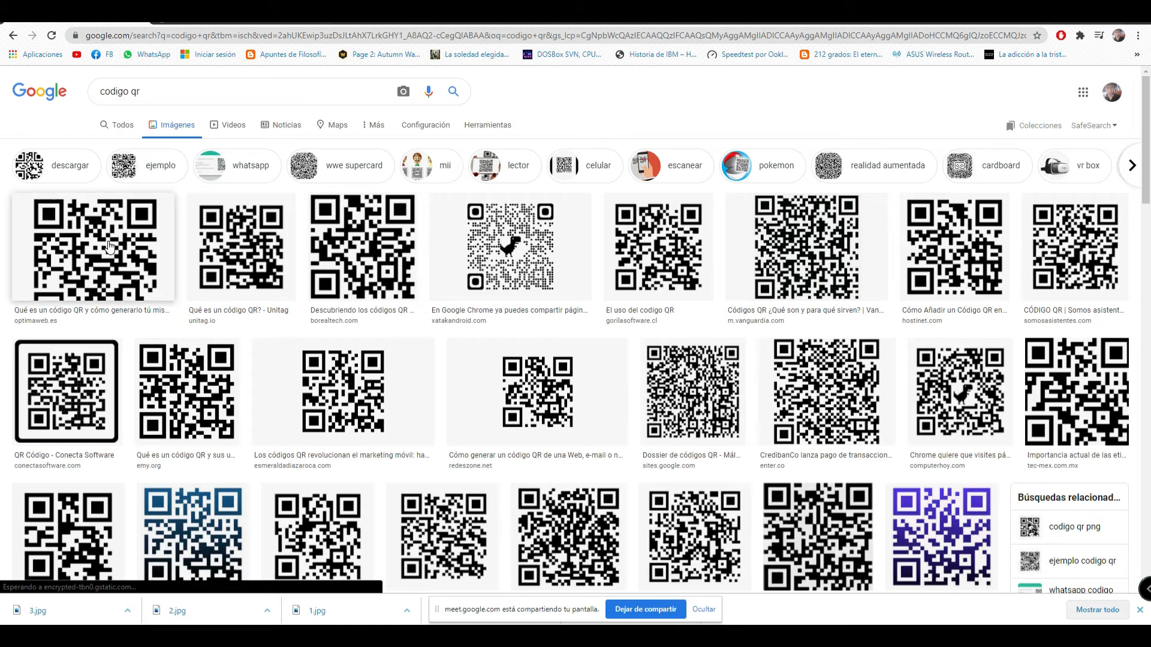
# Open the transparent QR code from unitag.io and save it to the desktop as QR.
pyautogui.click(87, 246)
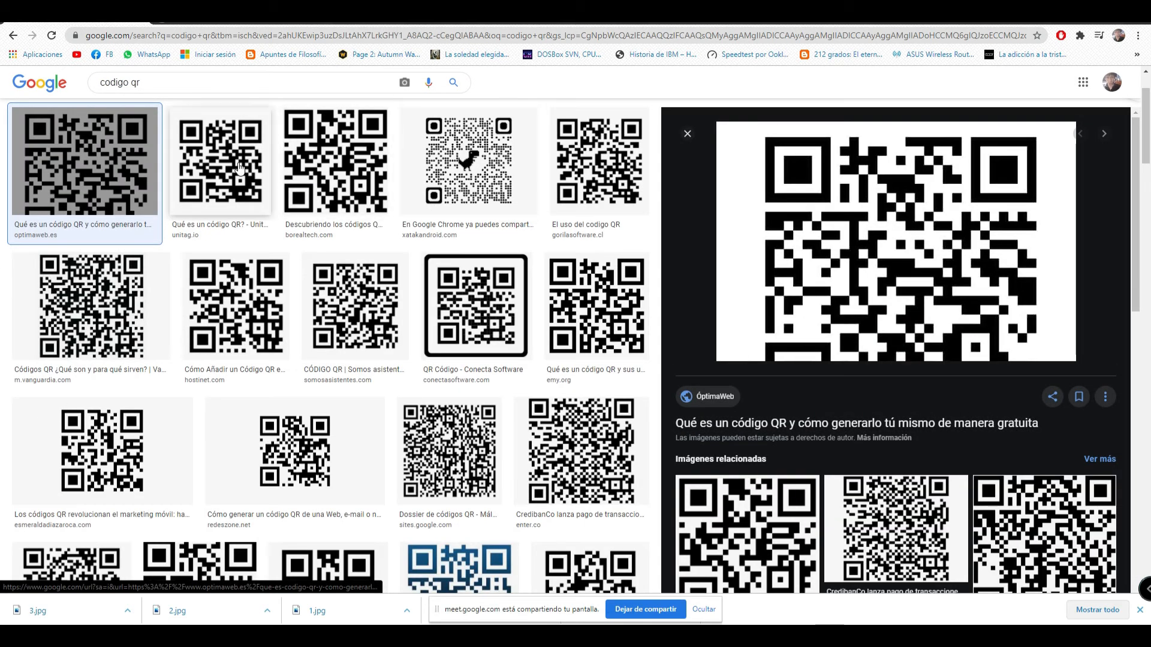
pyautogui.click(219, 162)
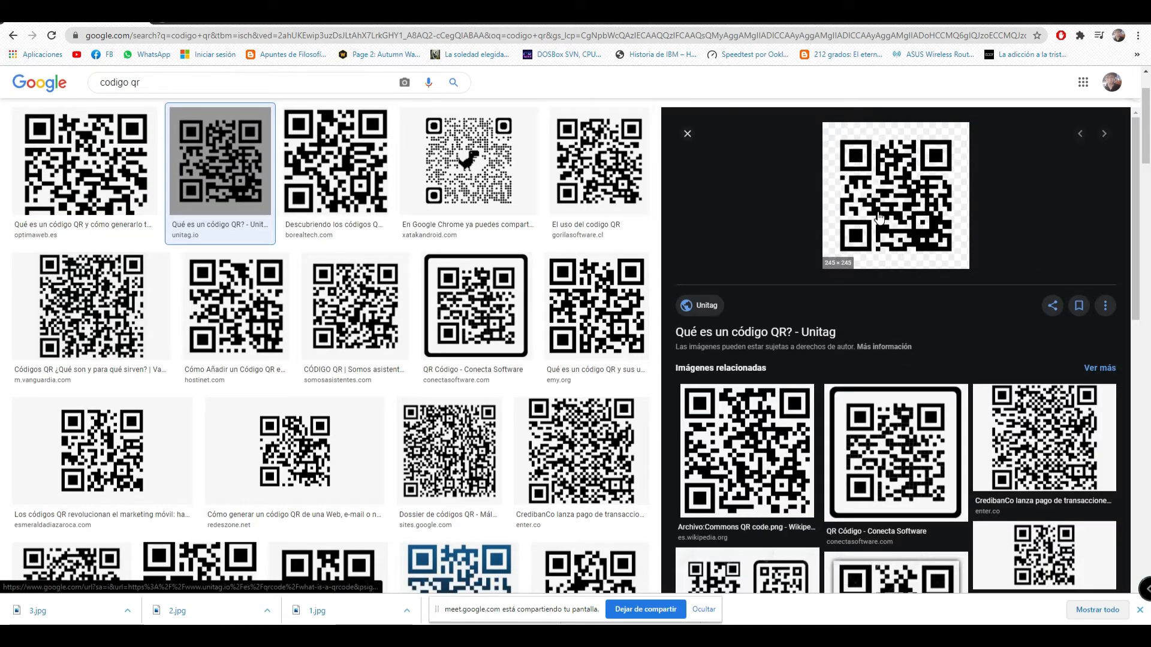
pyautogui.rightClick(876, 213)
pyautogui.click(938, 338)
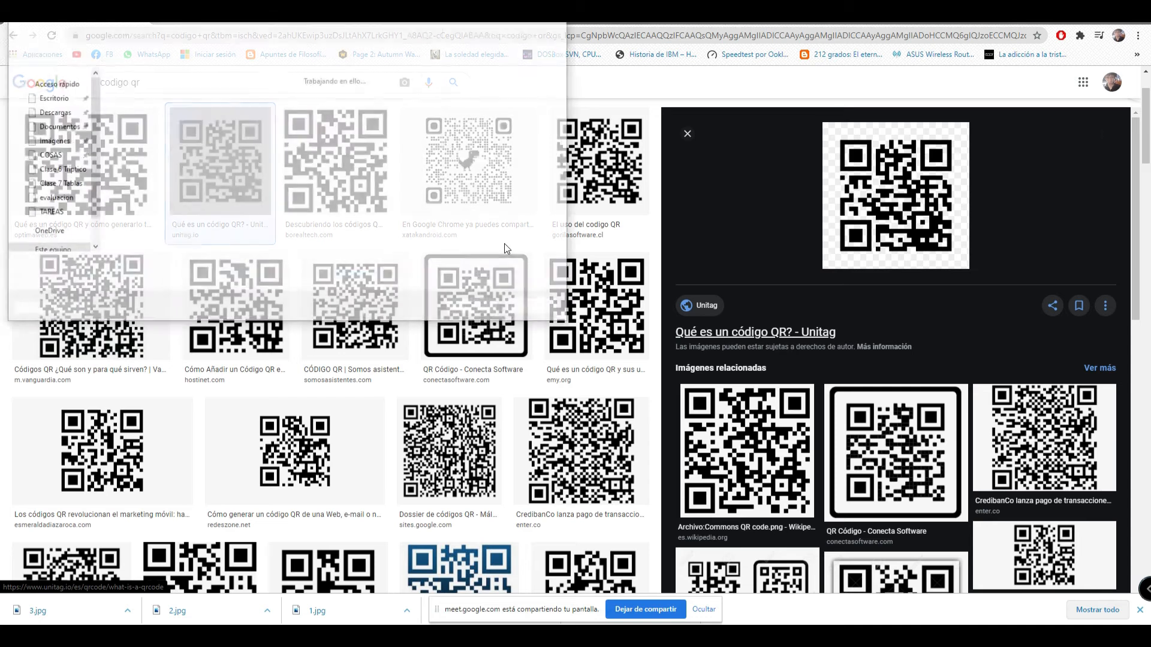
pyautogui.click(288, 210)
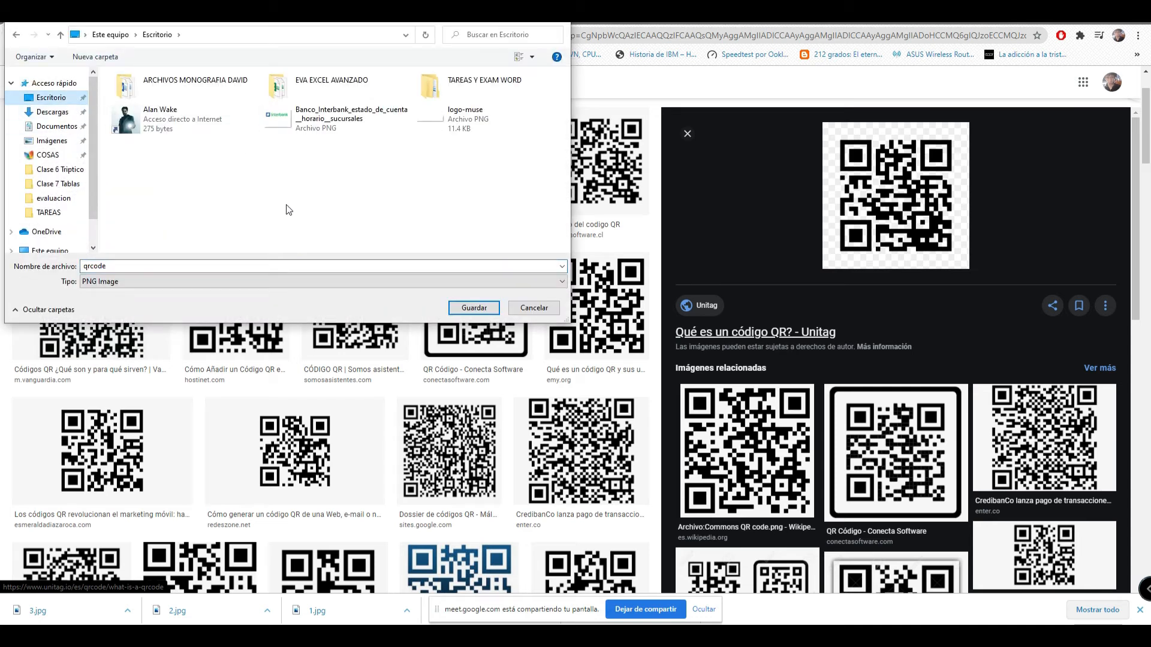
pyautogui.click(152, 264)
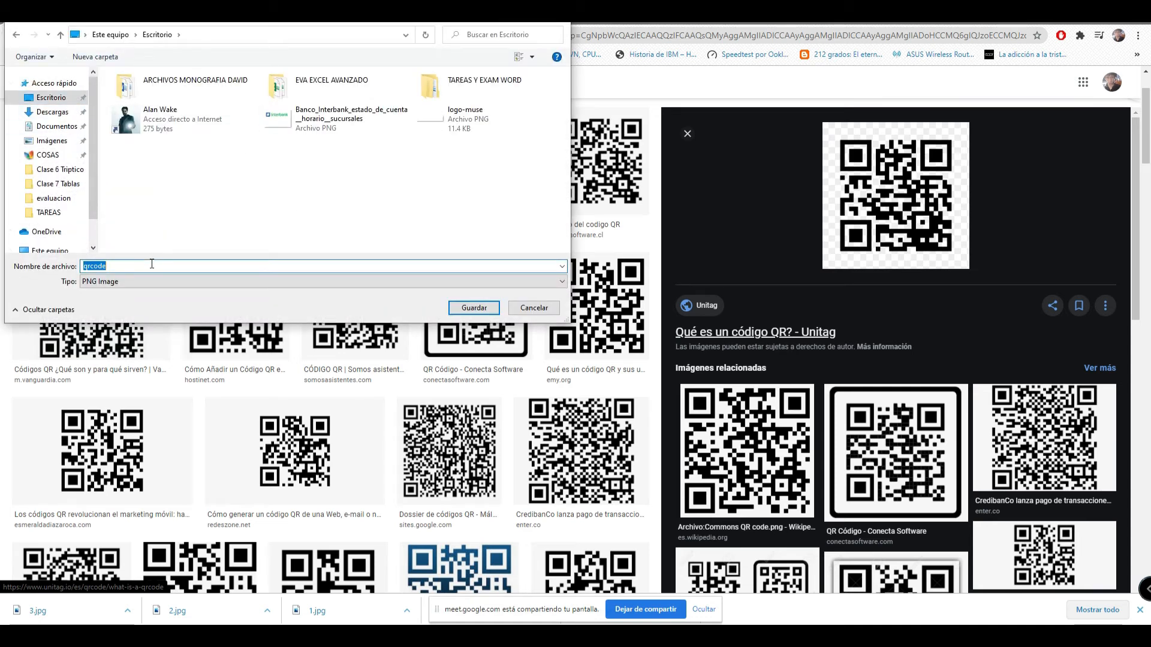
pyautogui.write('QR')
pyautogui.press('Return')
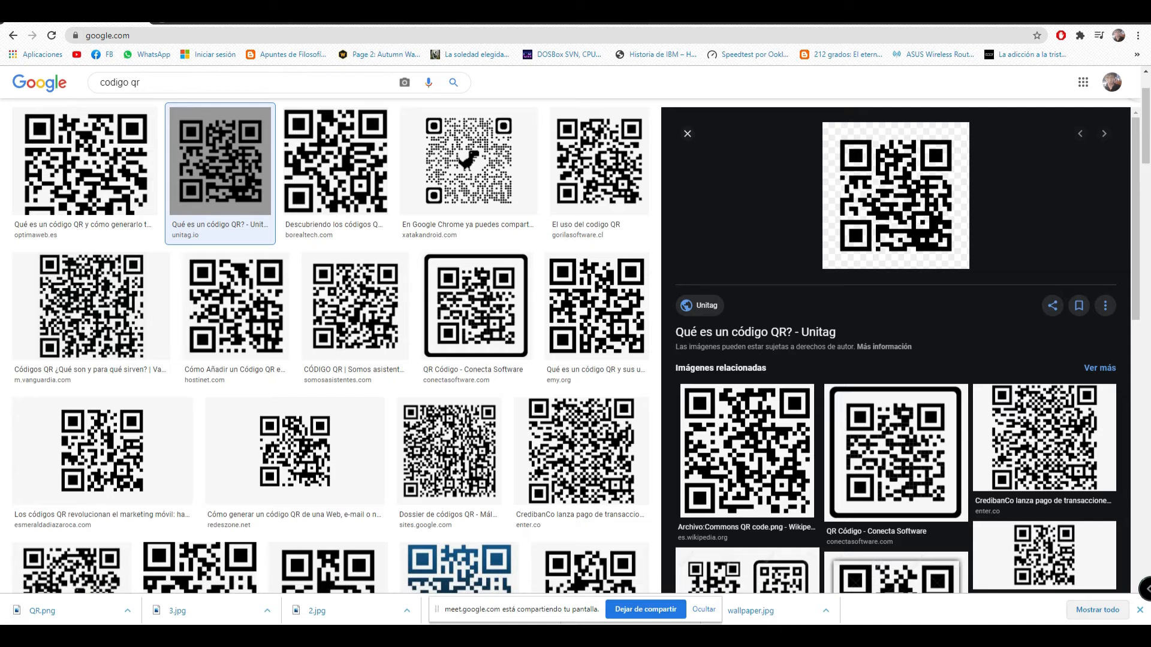
# Switch to Word, resize the orange Vivo x el Rock logo and place it close to the forest picture's upper-right corner.
pyautogui.click(632, 582)
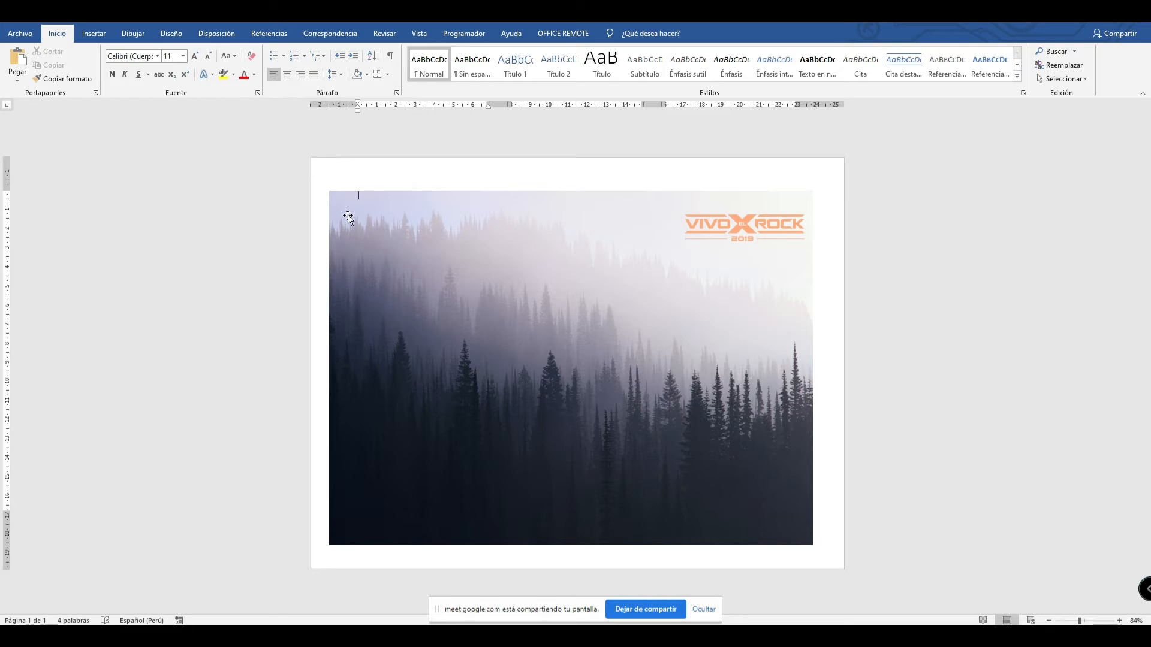
pyautogui.click(746, 234)
pyautogui.moveTo(747, 235); pyautogui.dragTo(746, 230)
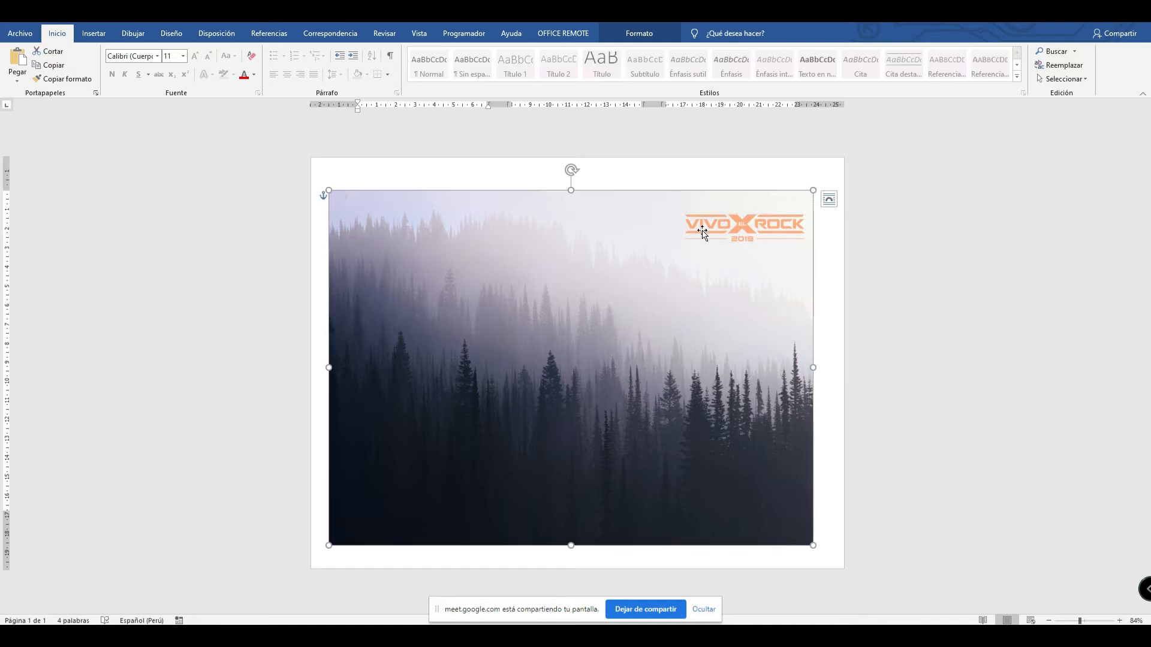
pyautogui.moveTo(683, 242); pyautogui.dragTo(543, 284)
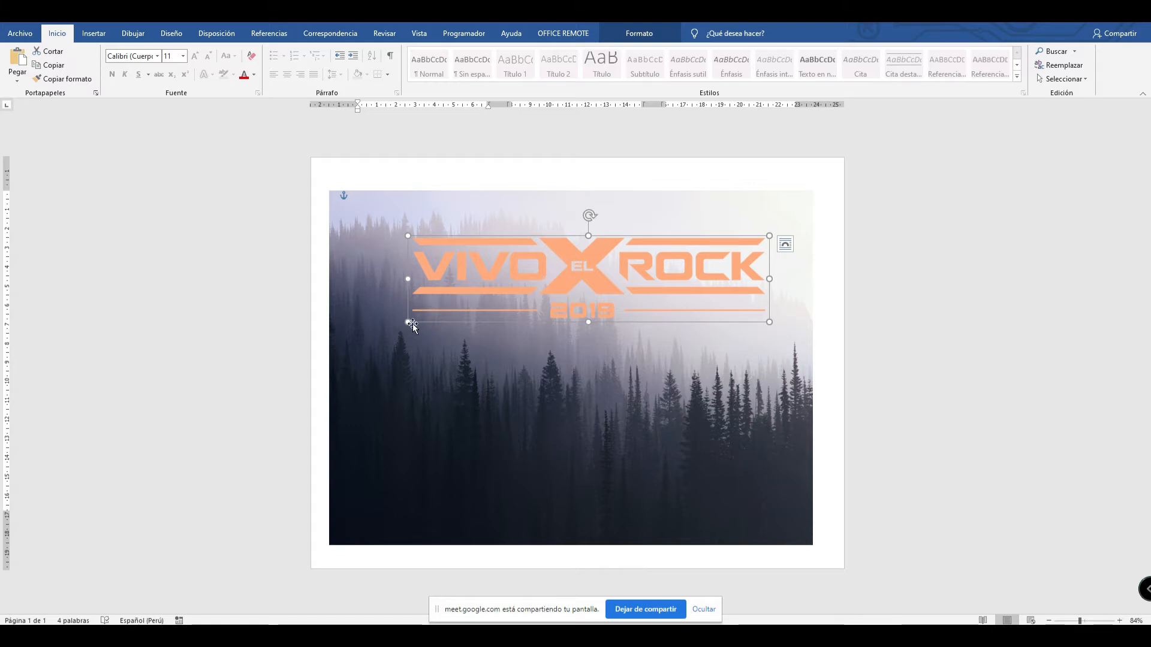
pyautogui.moveTo(409, 322); pyautogui.dragTo(687, 230)
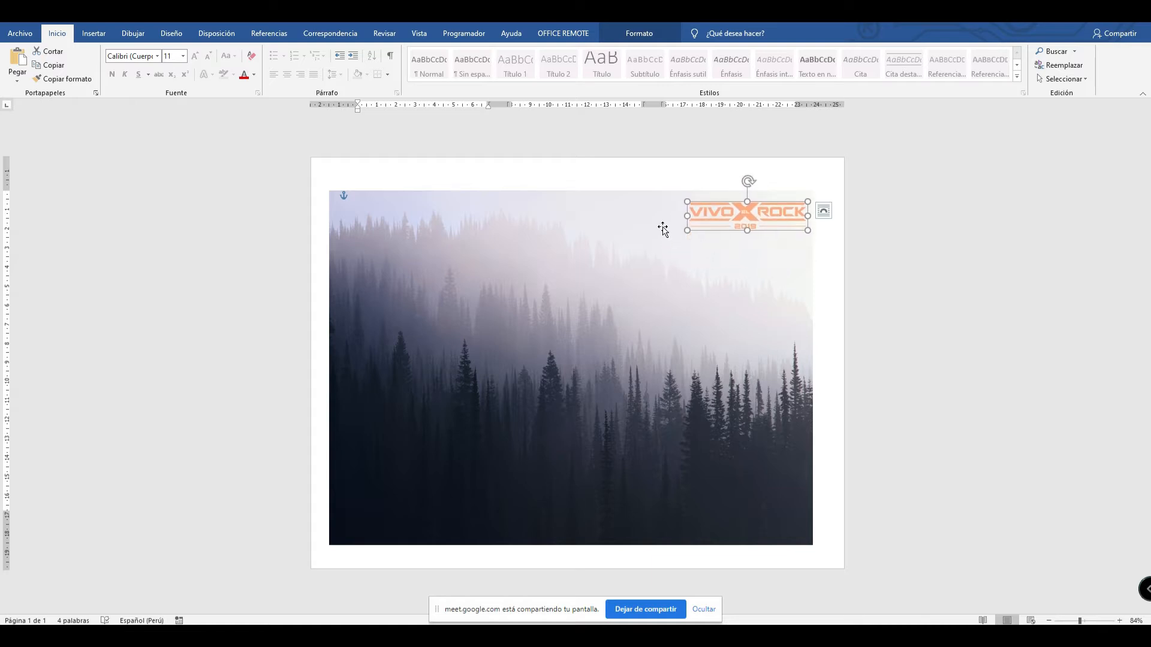
pyautogui.click(835, 259)
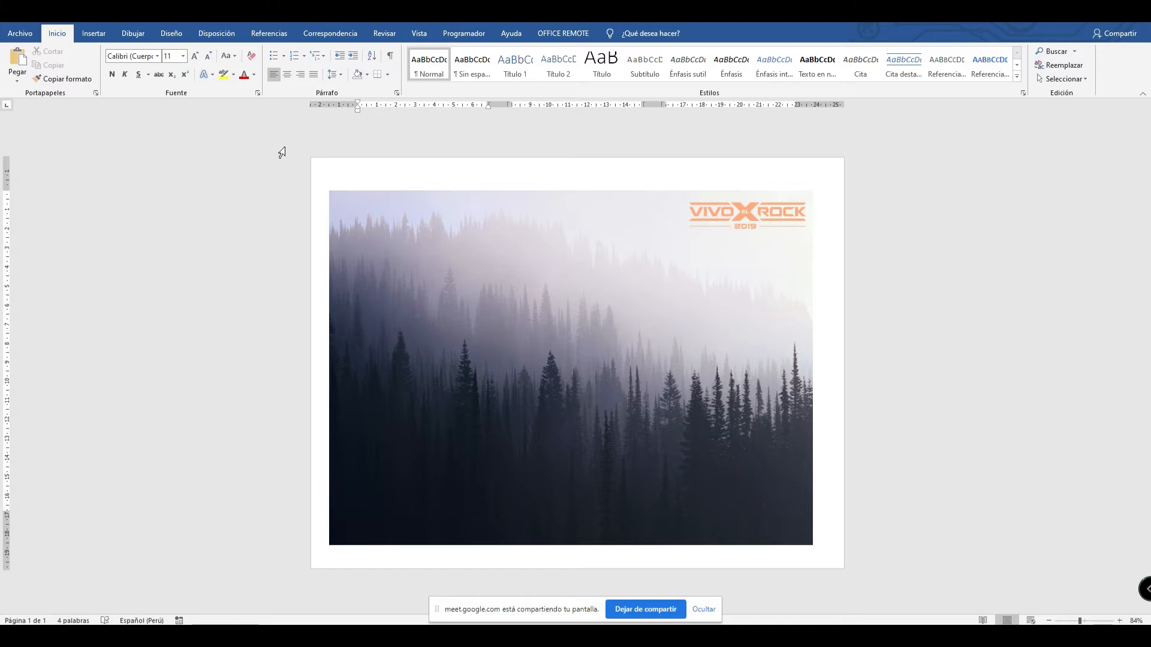
# Insert the desktop pictures 1, 2, 3, Mapa-Vivo-X-El-Rock-2019, QR and the Interbank logo into the document together.
pyautogui.click(94, 33)
pyautogui.click(156, 66)
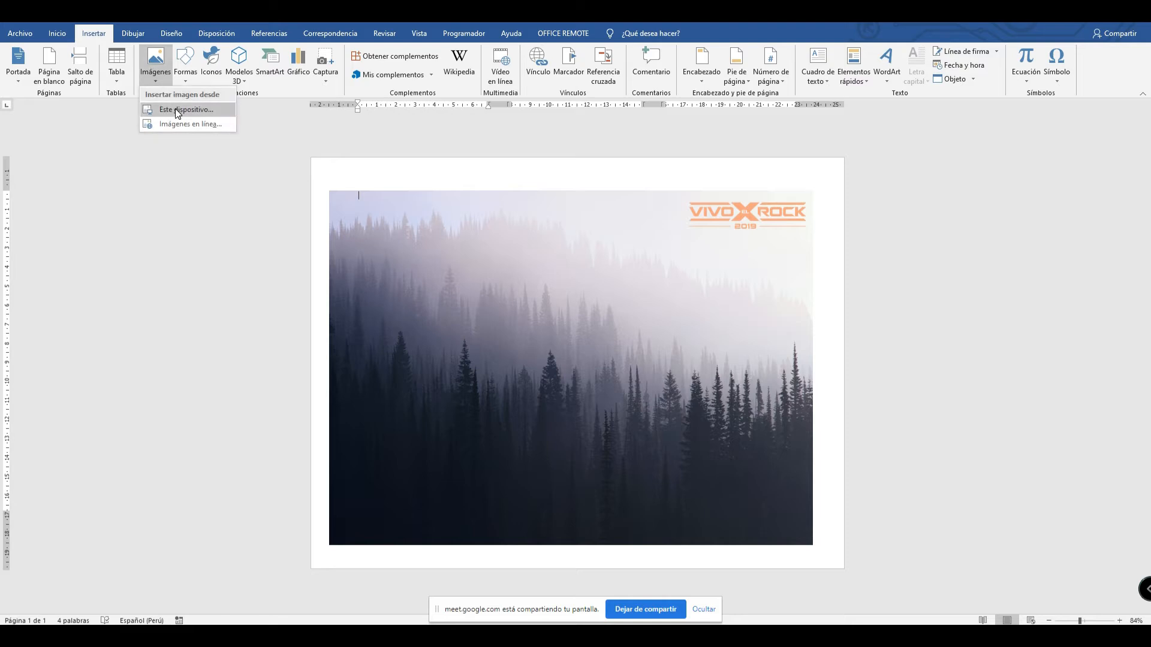
pyautogui.click(181, 110)
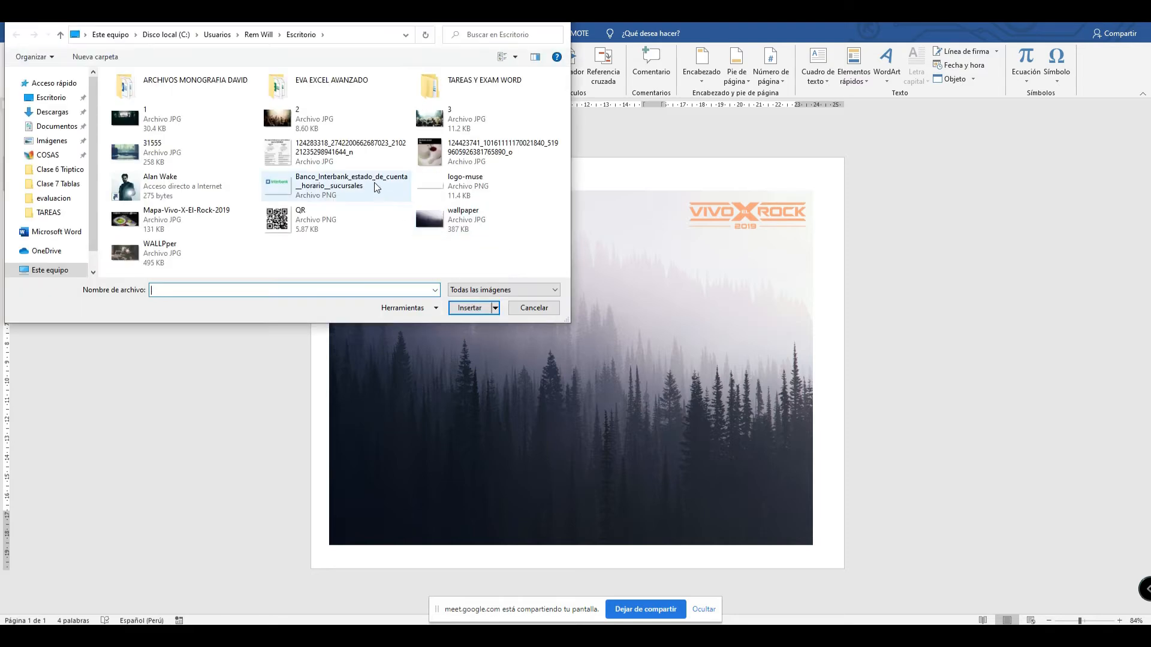
pyautogui.click(343, 185)
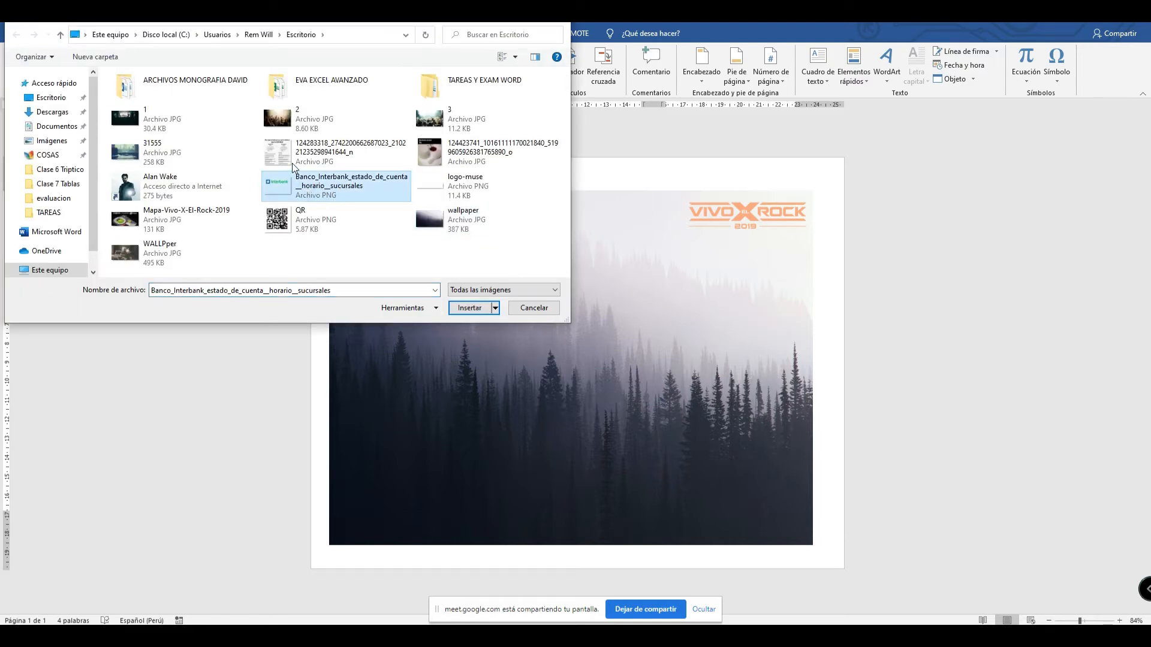
pyautogui.keyDown('ctrl'); pyautogui.click(371, 120); pyautogui.keyUp('ctrl')
pyautogui.keyDown('ctrl'); pyautogui.click(172, 117); pyautogui.keyUp('ctrl')
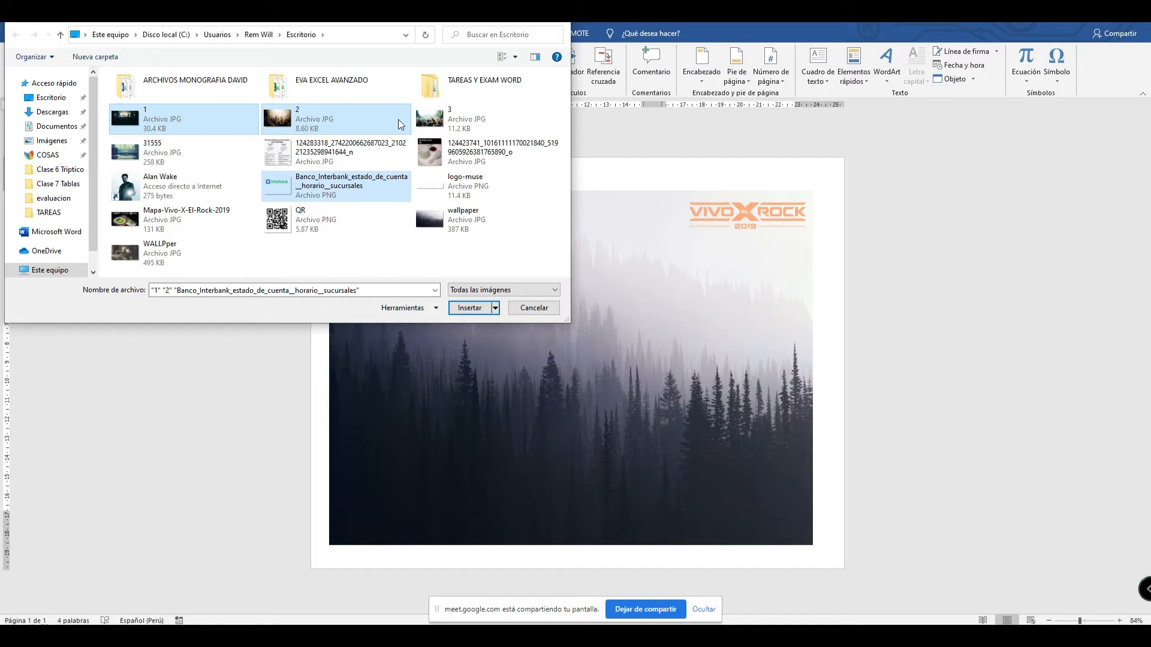
pyautogui.keyDown('ctrl'); pyautogui.click(433, 120); pyautogui.keyUp('ctrl')
pyautogui.keyDown('ctrl'); pyautogui.click(167, 228); pyautogui.keyUp('ctrl')
pyautogui.keyDown('ctrl'); pyautogui.click(277, 227); pyautogui.keyUp('ctrl')
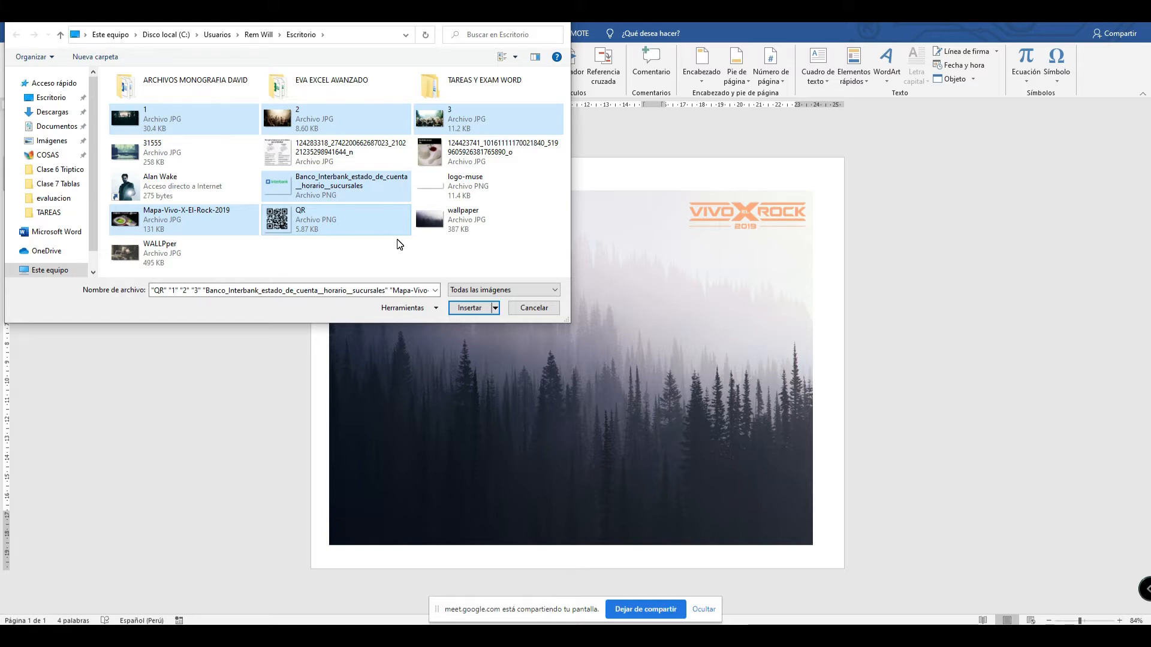
pyautogui.click(470, 308)
# Set the QR code's text wrapping to Square and move it to the forest picture's lower-right corner.
pyautogui.scroll(-3, 516, 326)
pyautogui.scroll(3, 542, 362)
pyautogui.scroll(-4, 543, 369)
pyautogui.scroll(-3, 542, 366)
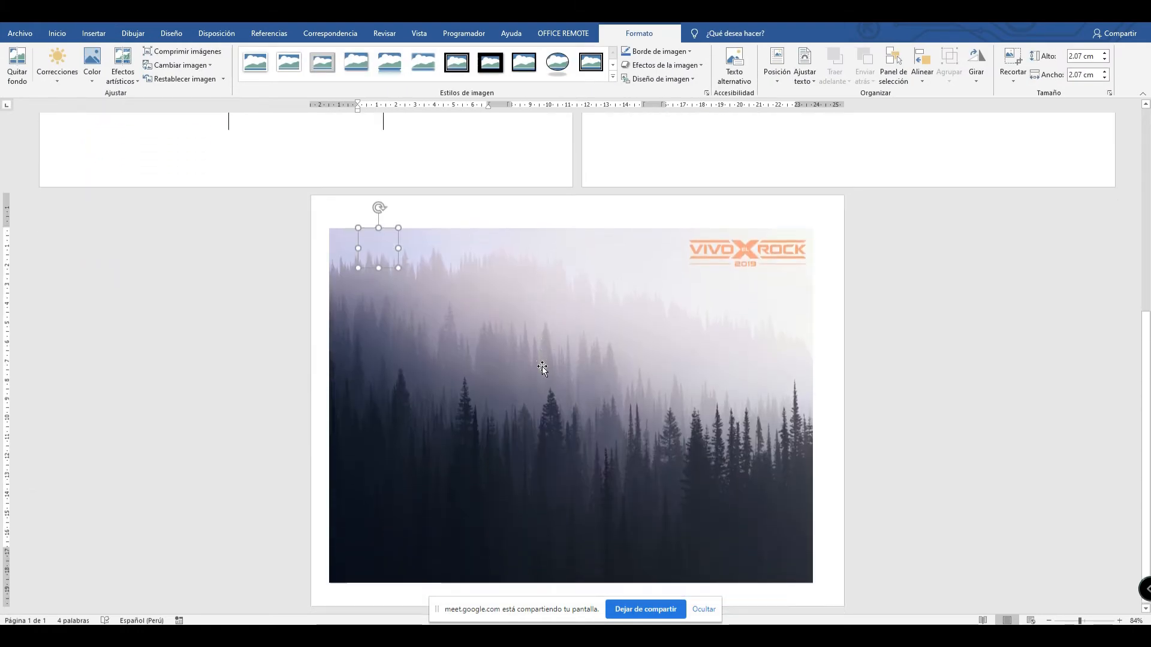
pyautogui.scroll(2, 541, 366)
pyautogui.rightClick(390, 323)
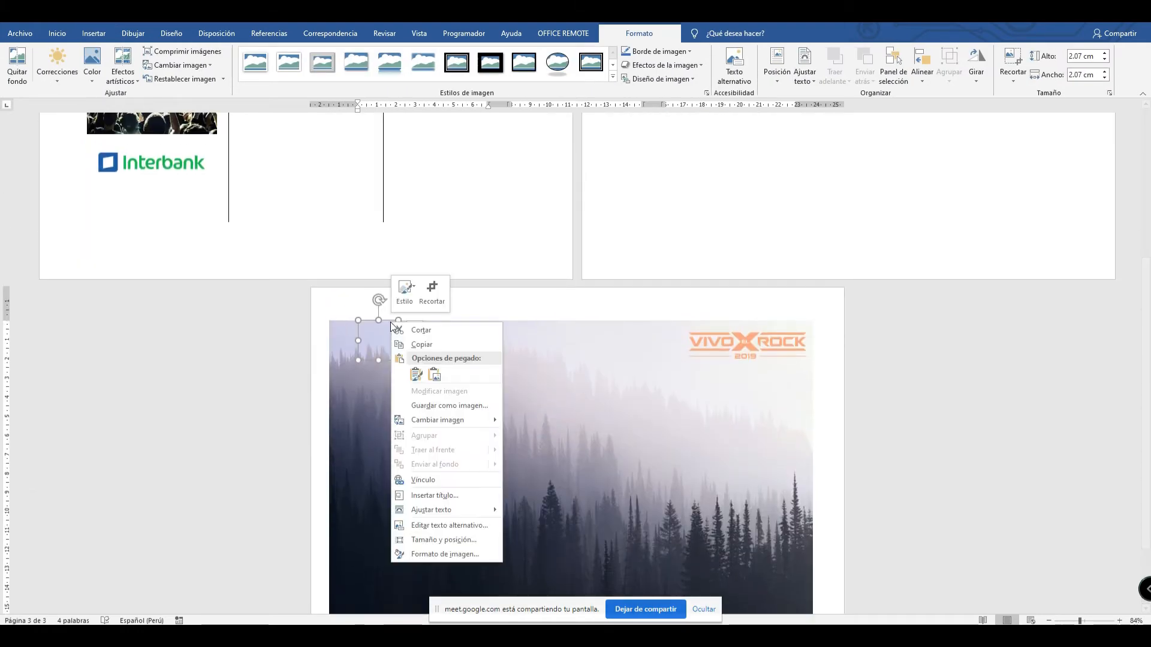
pyautogui.press('Escape')
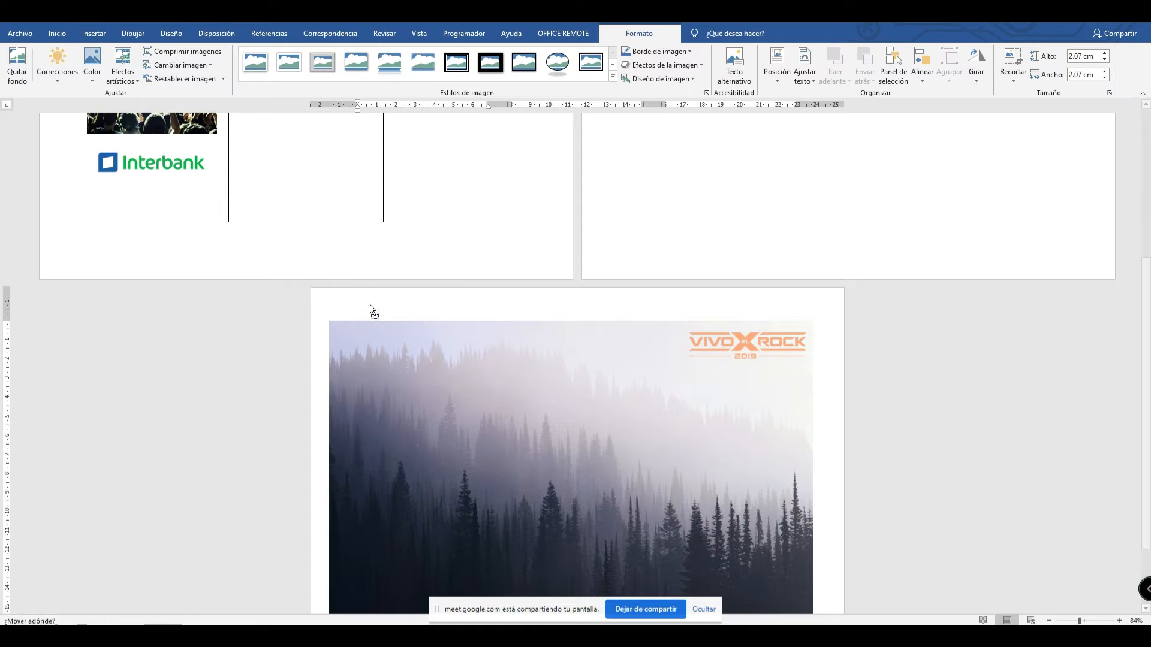
pyautogui.scroll(3, 395, 314)
pyautogui.scroll(-2, 414, 348)
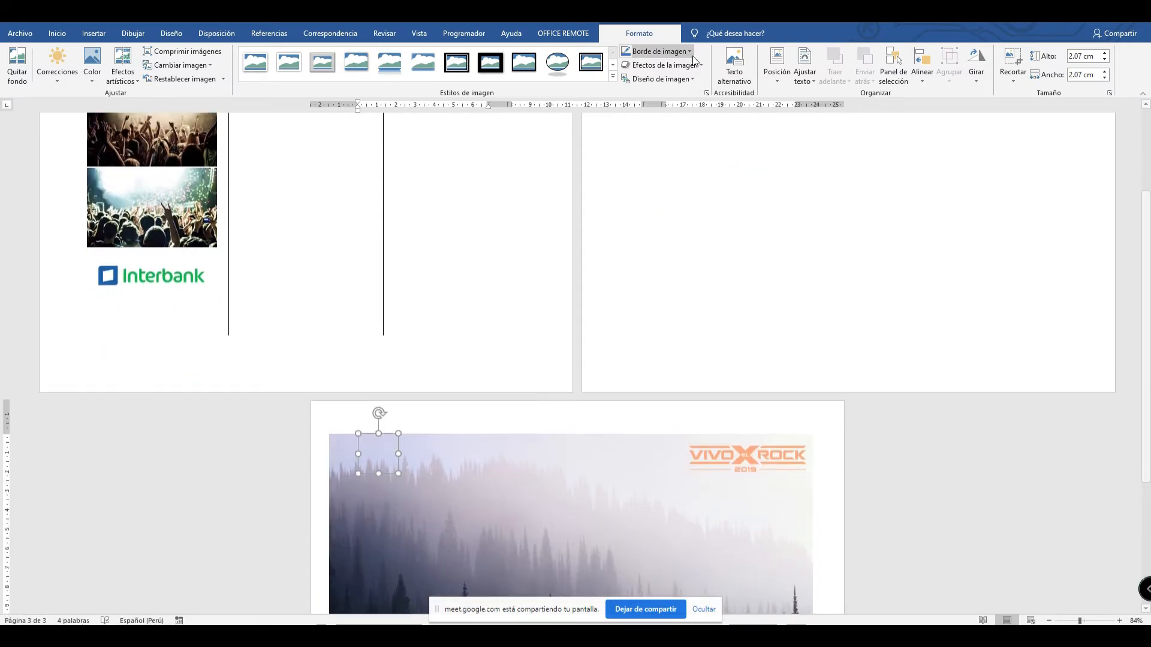
pyautogui.click(805, 66)
pyautogui.click(839, 110)
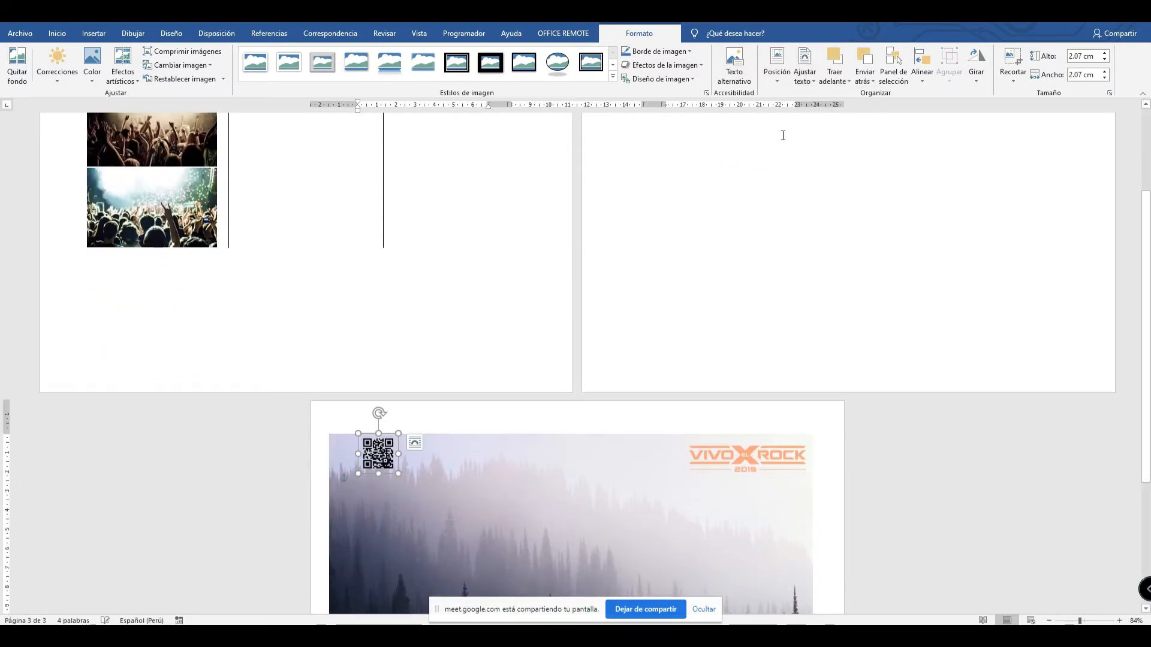
pyautogui.scroll(-3, 537, 308)
pyautogui.moveTo(378, 247); pyautogui.dragTo(757, 526)
# Change the text wrapping of the Interbank logo and the bright crowd photo so both float freely on the page.
pyautogui.scroll(3, 682, 372)
pyautogui.scroll(2, 682, 372)
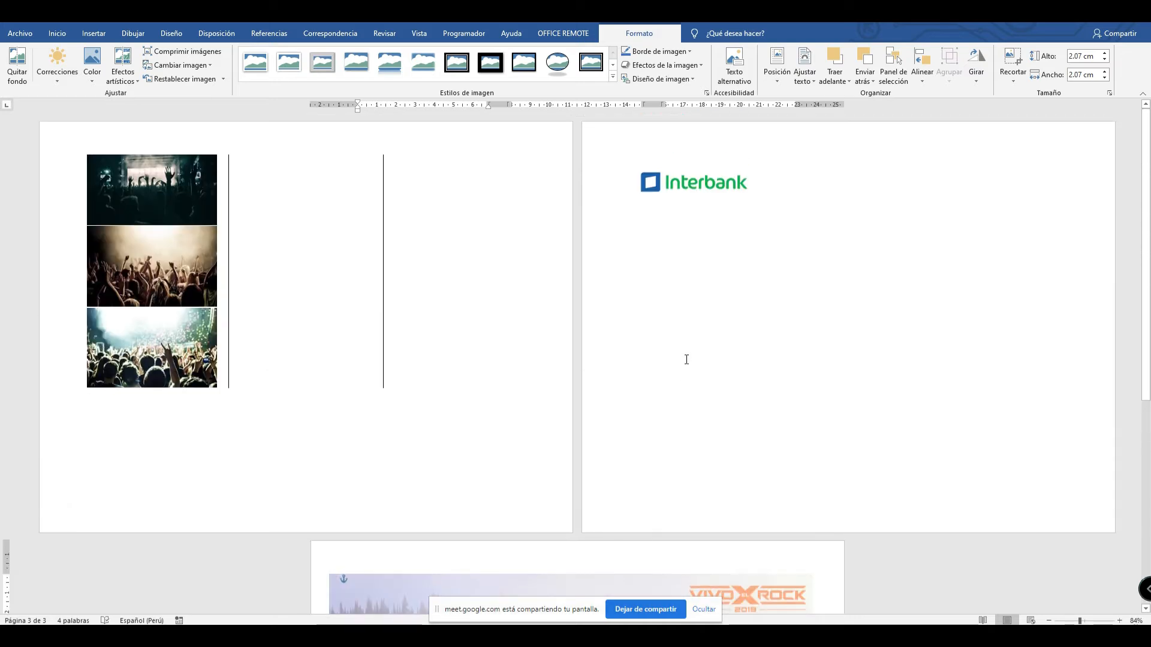
pyautogui.click(707, 203)
pyautogui.click(805, 77)
pyautogui.click(827, 106)
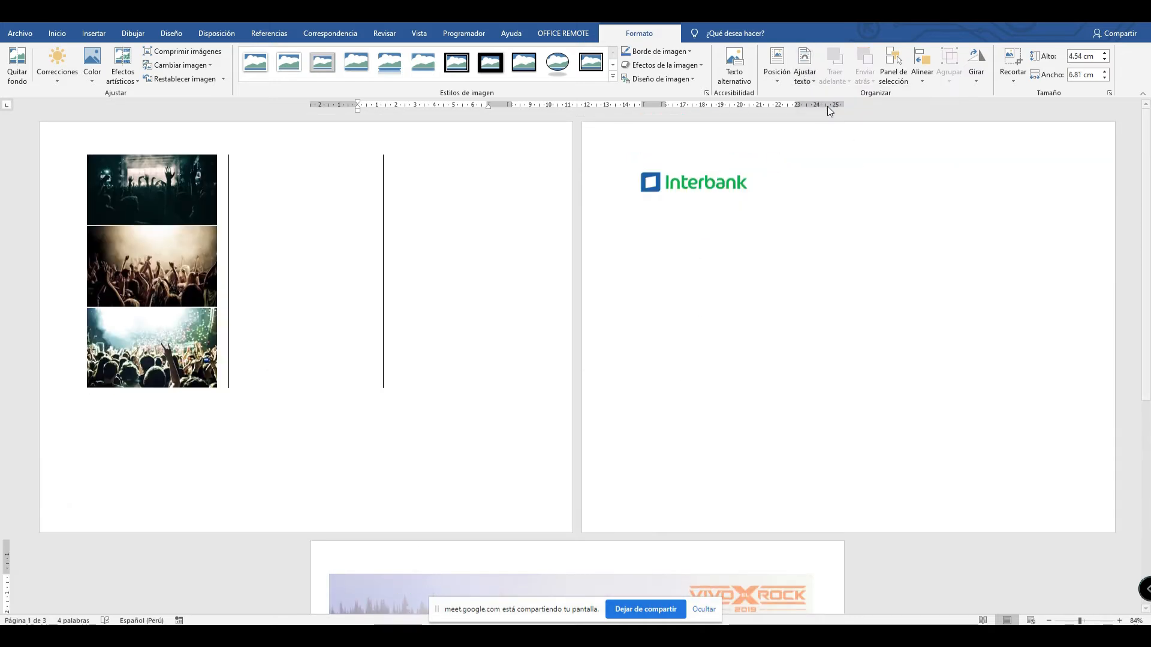
pyautogui.scroll(-2, 681, 200)
pyautogui.click(804, 77)
pyautogui.click(827, 170)
pyautogui.scroll(1, 288, 290)
# Set text wrapping on the brown-toned and dark concert photos and spread them apart over the forest picture.
pyautogui.click(217, 300)
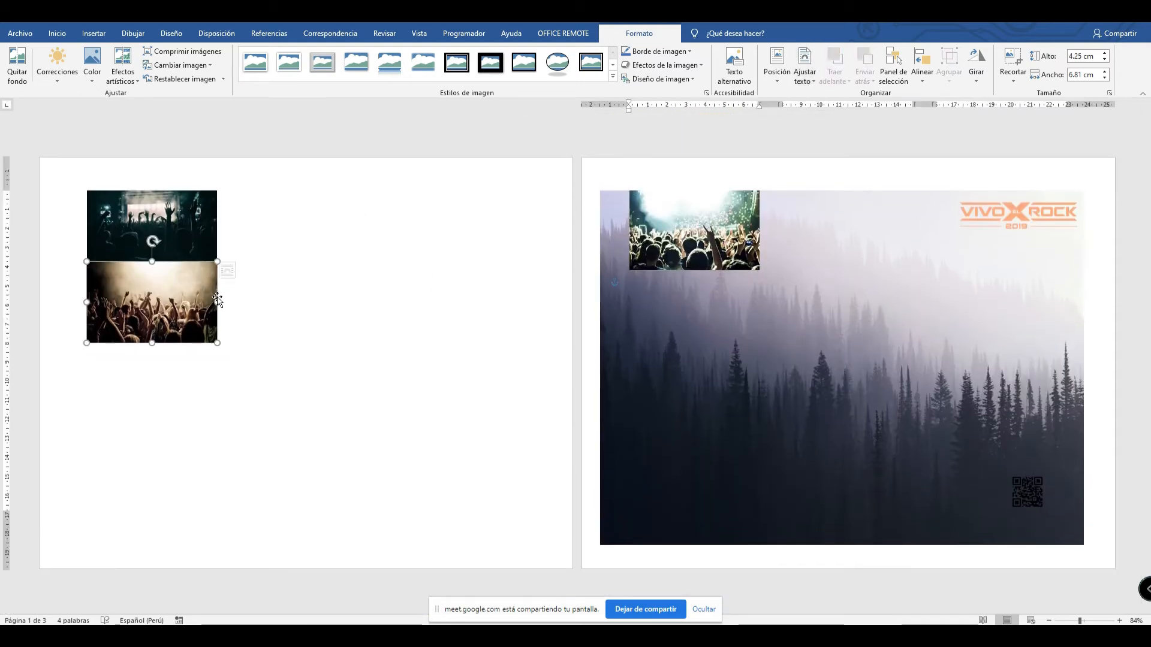
pyautogui.click(805, 77)
pyautogui.click(827, 119)
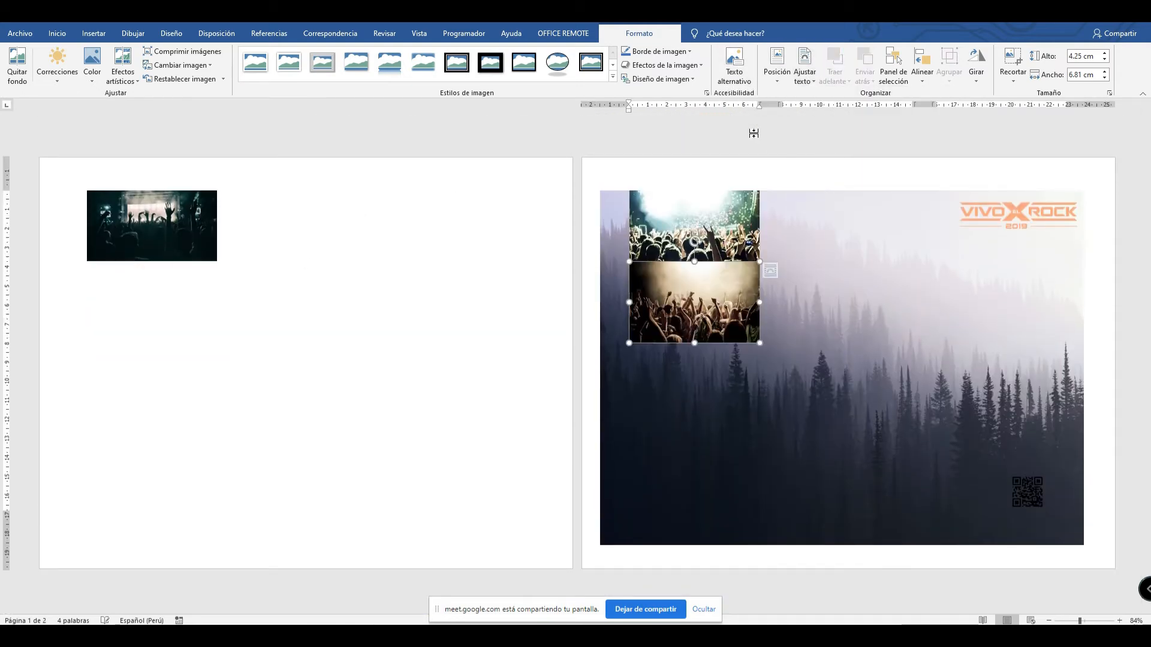
pyautogui.click(151, 226)
pyautogui.click(814, 82)
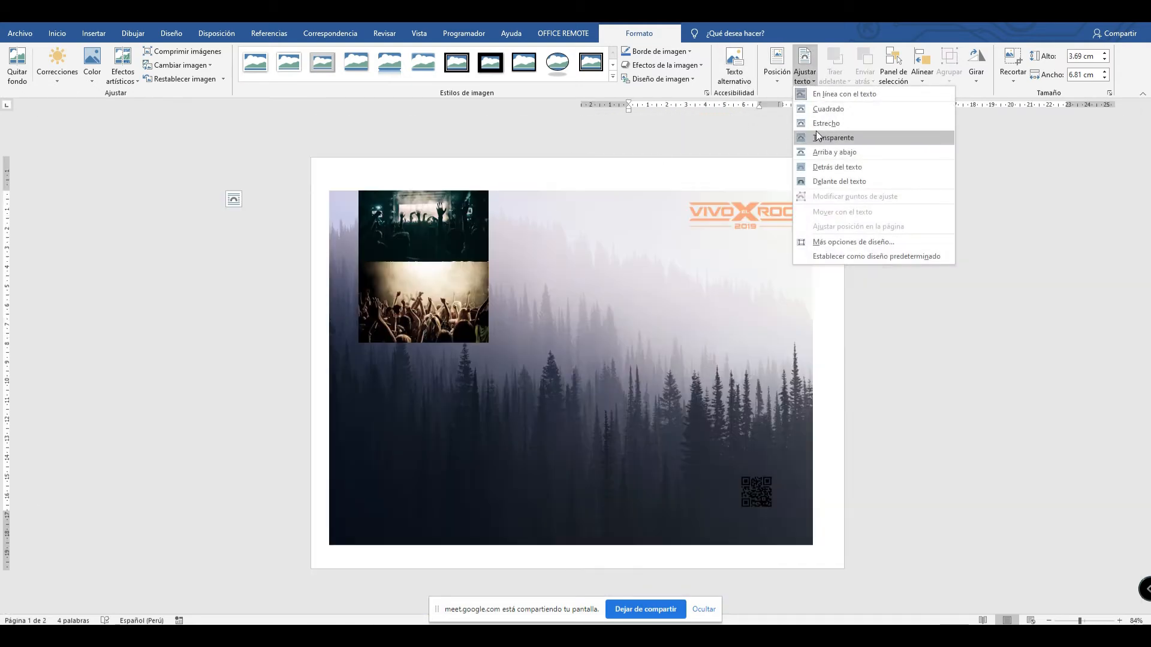
pyautogui.click(829, 109)
pyautogui.moveTo(445, 233); pyautogui.dragTo(545, 259)
pyautogui.moveTo(445, 303); pyautogui.dragTo(437, 337)
# Recolor the QR code to a light tone and shift it closer to the forest picture's right edge.
pyautogui.moveTo(759, 504); pyautogui.dragTo(767, 504)
pyautogui.click(119, 69)
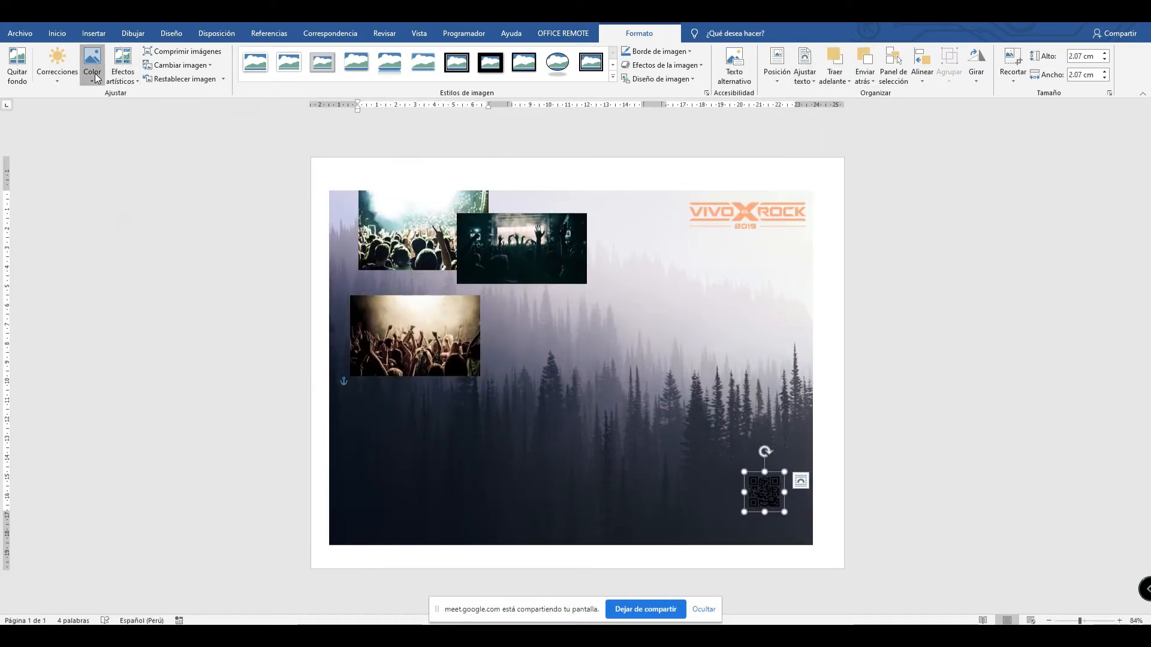
pyautogui.click(236, 230)
pyautogui.moveTo(764, 488); pyautogui.dragTo(775, 488)
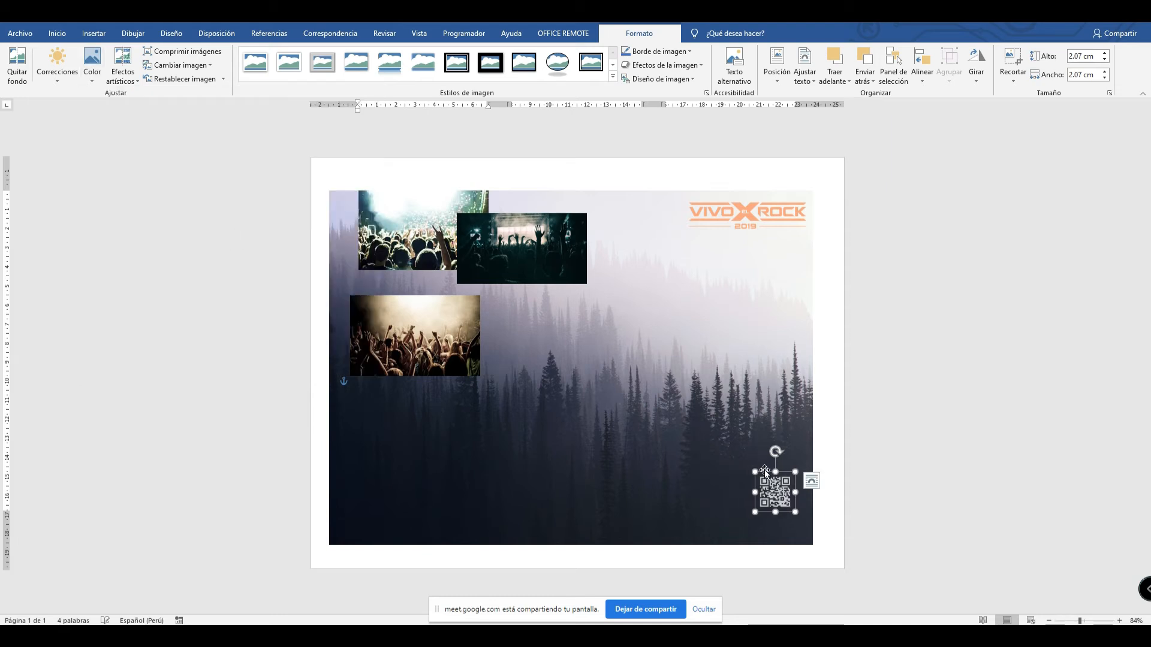
# Shrink the three concert photos to about 3 cm wide and gather them near the forest picture's upper-left corner.
pyautogui.click(505, 252)
pyautogui.moveTo(458, 285); pyautogui.dragTo(378, 233)
pyautogui.click(474, 259)
pyautogui.moveTo(518, 228); pyautogui.dragTo(424, 234)
pyautogui.click(468, 377)
pyautogui.moveTo(480, 379); pyautogui.dragTo(402, 327)
pyautogui.moveTo(389, 318); pyautogui.dragTo(387, 285)
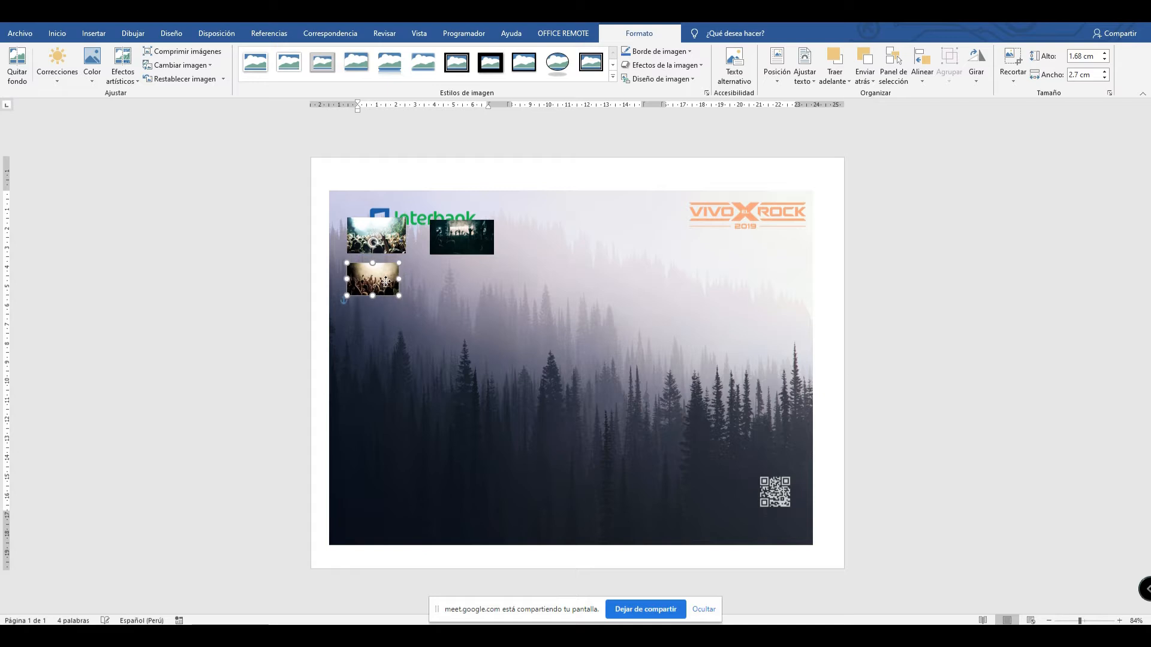
# Move the Interbank logo to the forest's lower-right area and crop its empty lower part to a height of 2.13 cm.
pyautogui.click(419, 215)
pyautogui.moveTo(421, 205); pyautogui.dragTo(681, 439)
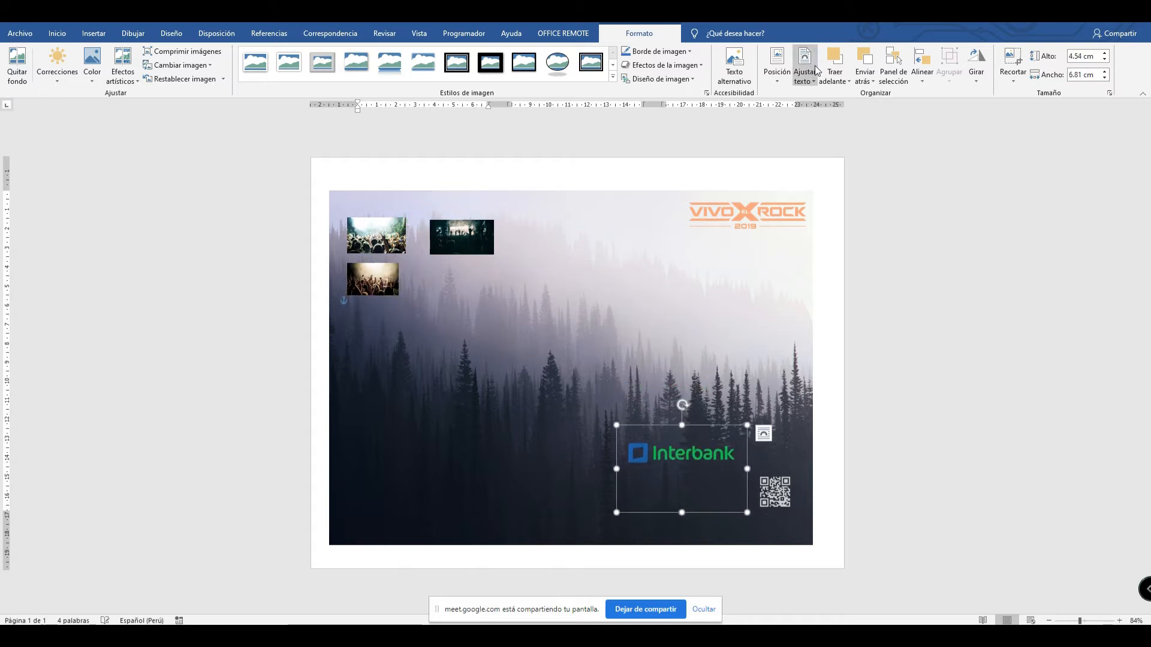
pyautogui.click(1013, 64)
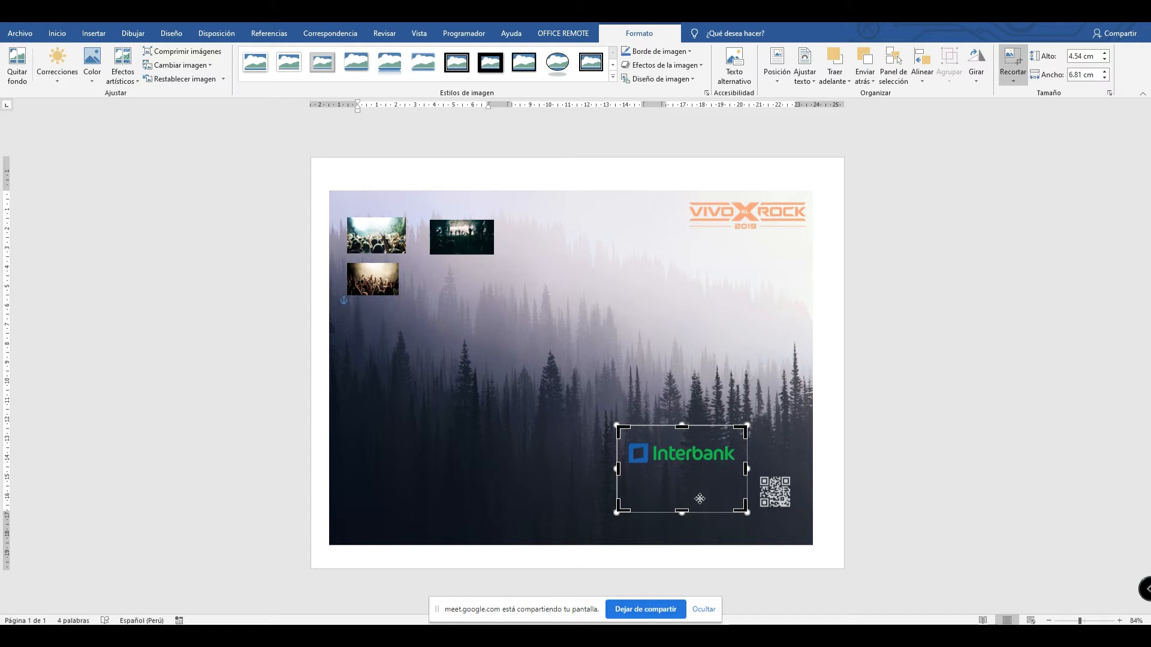
pyautogui.moveTo(681, 511); pyautogui.dragTo(684, 468)
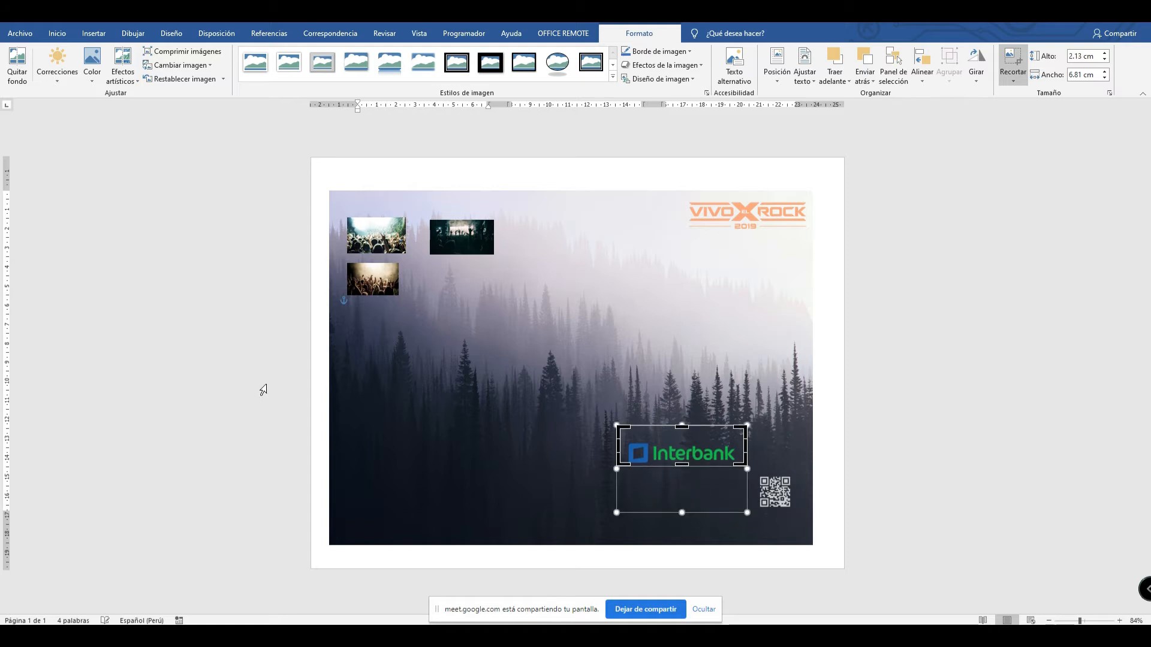
pyautogui.click(217, 390)
# Place the cropped Interbank logo level with the QR code and nudge the code slightly away from it.
pyautogui.click(774, 434)
pyautogui.click(710, 460)
pyautogui.moveTo(710, 461); pyautogui.dragTo(718, 507)
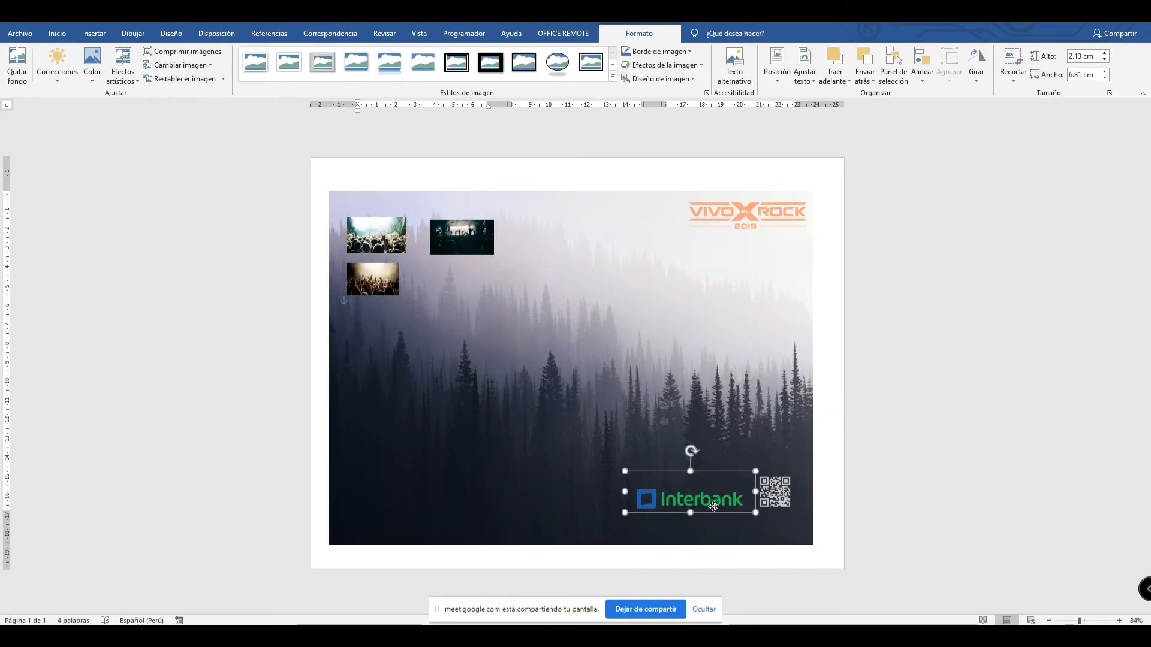
pyautogui.click(785, 506)
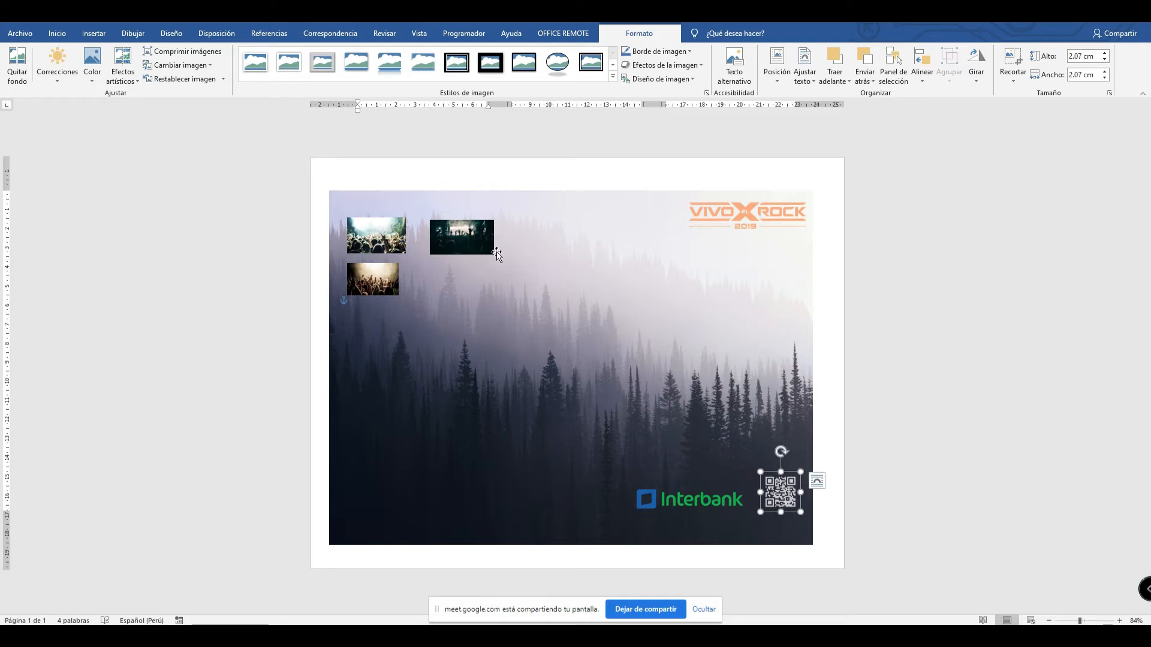
# Arrange the concert photos in a two-by-two grid, enlarging the brown-toned one and duplicating the bright crowd photo for the fourth place.
pyautogui.moveTo(473, 247); pyautogui.dragTo(454, 246)
pyautogui.moveTo(373, 284); pyautogui.dragTo(406, 295)
pyautogui.click(387, 236)
pyautogui.moveTo(387, 236); pyautogui.dragTo(445, 275)
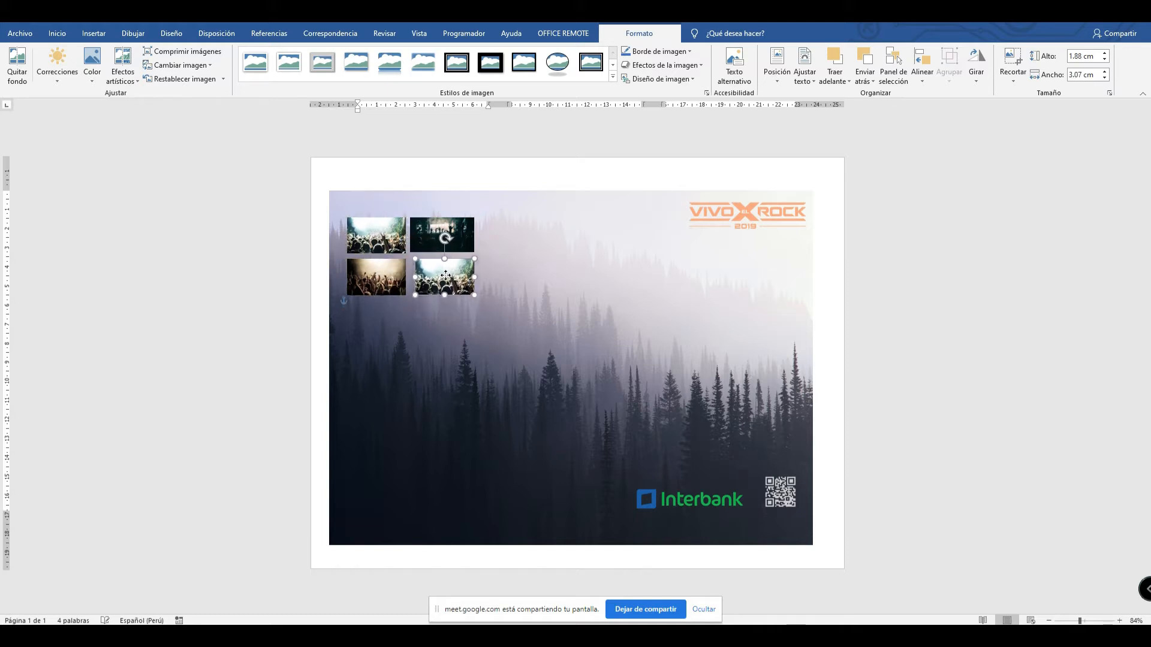
pyautogui.click(265, 286)
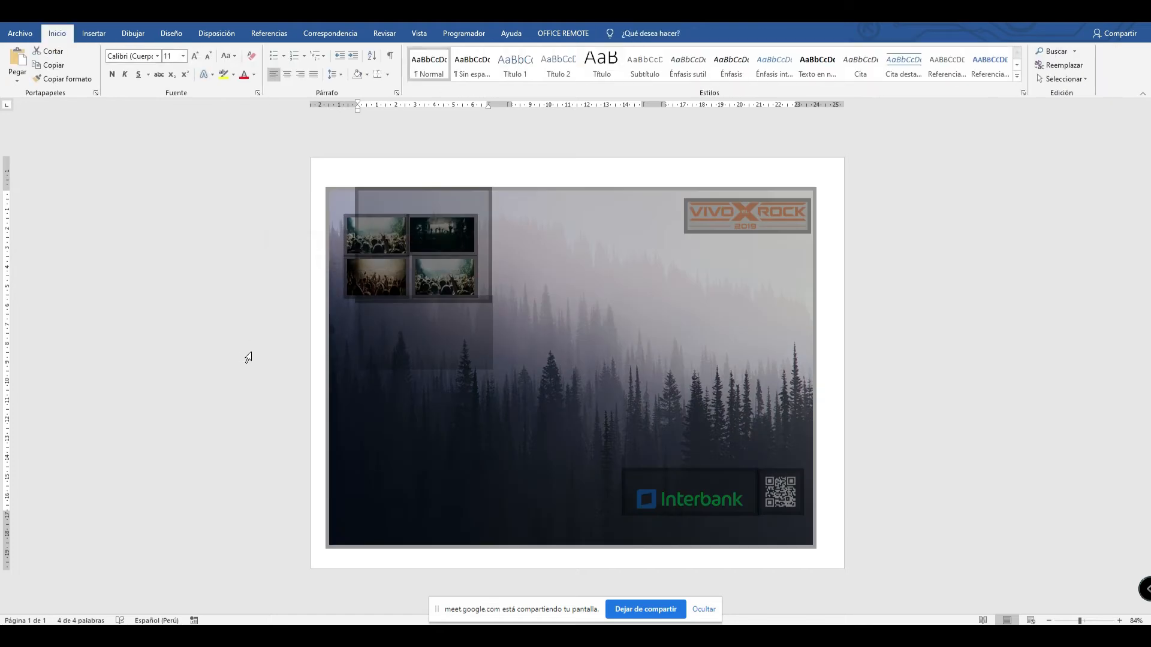
pyautogui.click(442, 435)
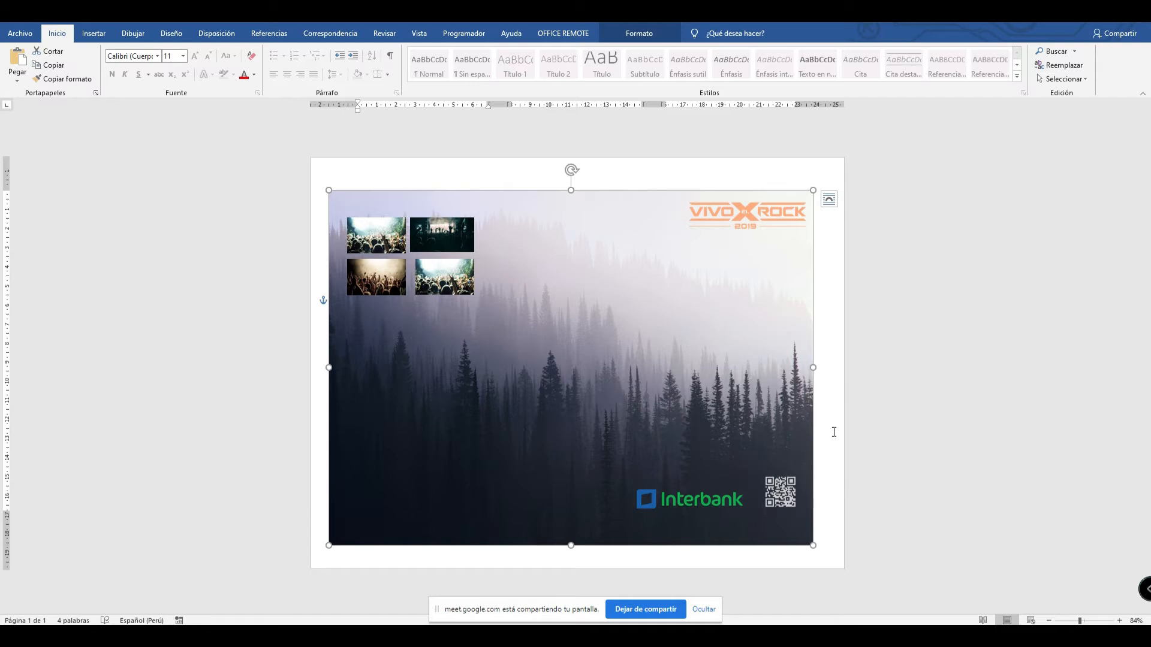
pyautogui.click(251, 341)
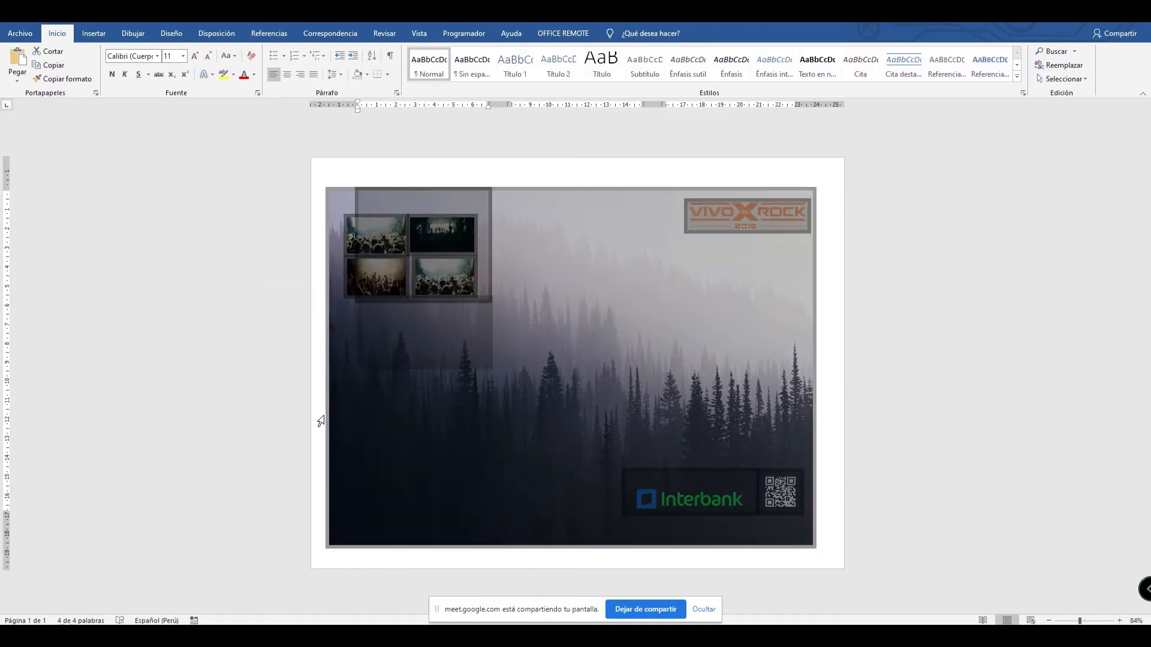
pyautogui.click(828, 537)
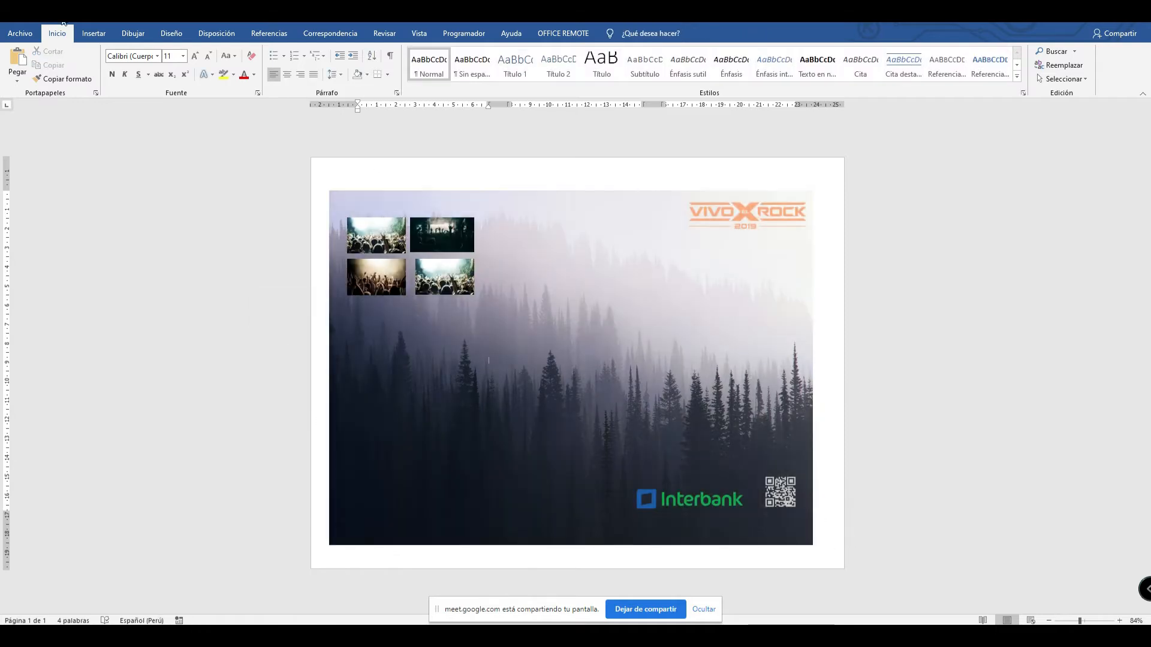
# Insert the picture Mapa-Vivo-X-El-Rock-2019 from the desktop.
pyautogui.click(93, 33)
pyautogui.click(161, 78)
pyautogui.click(170, 109)
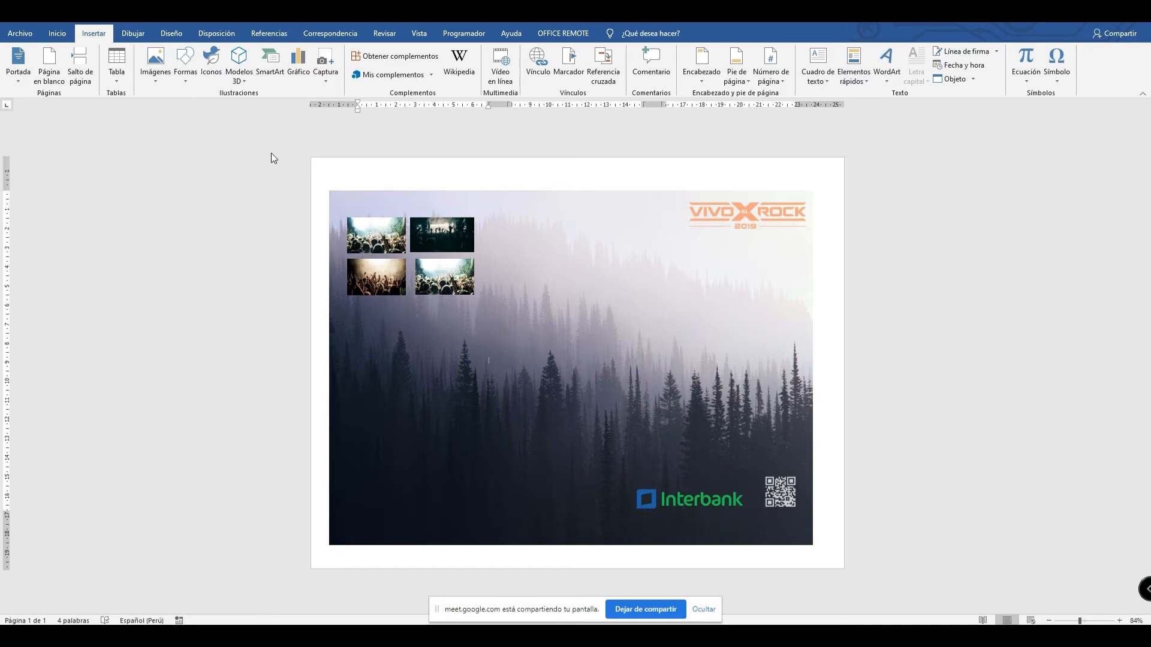
pyautogui.doubleClick(157, 220)
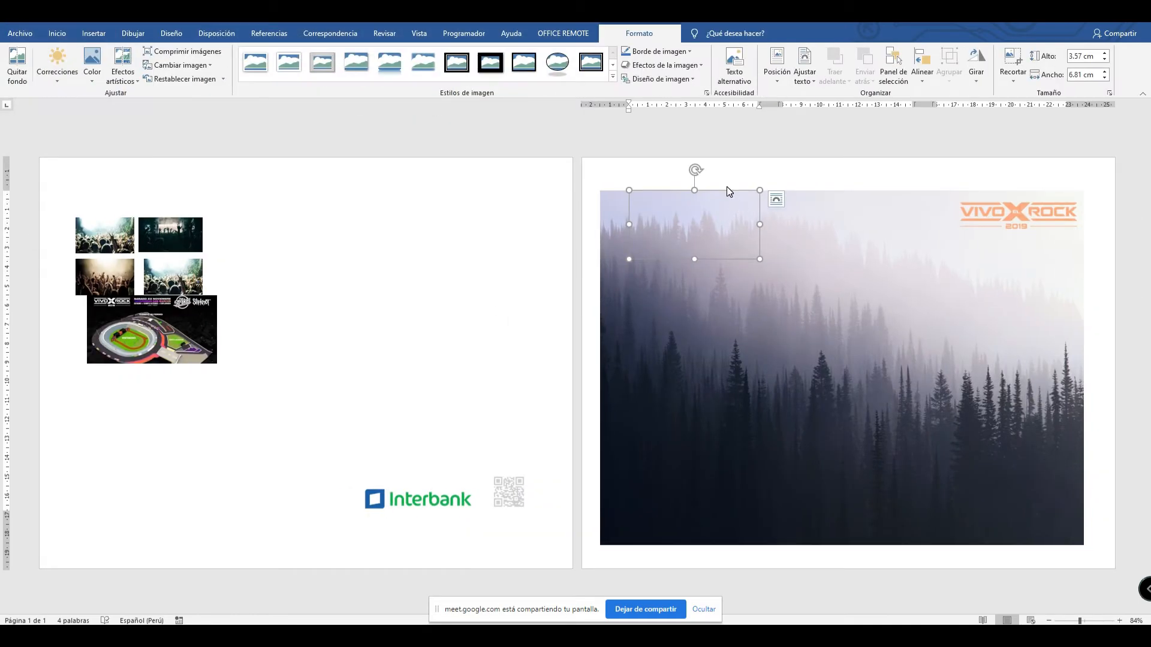
# Set the venue map's text wrapping to Square and place it near the forest picture's lower-left corner.
pyautogui.click(804, 72)
pyautogui.click(822, 109)
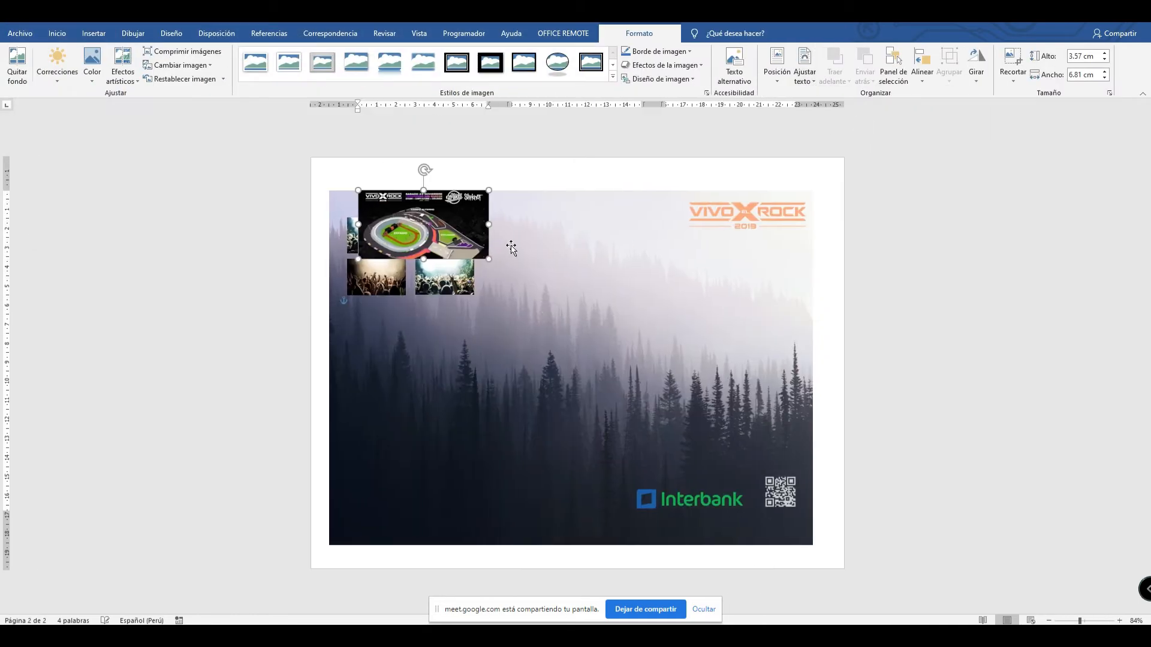
pyautogui.moveTo(442, 231); pyautogui.dragTo(432, 440)
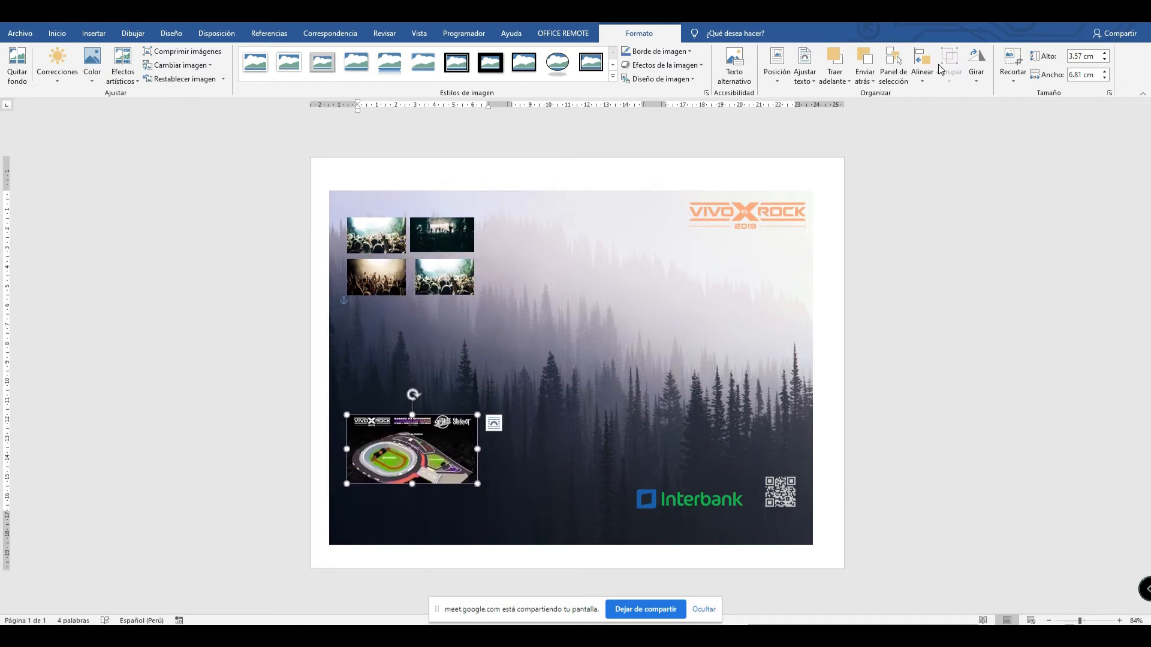
pyautogui.click(1017, 84)
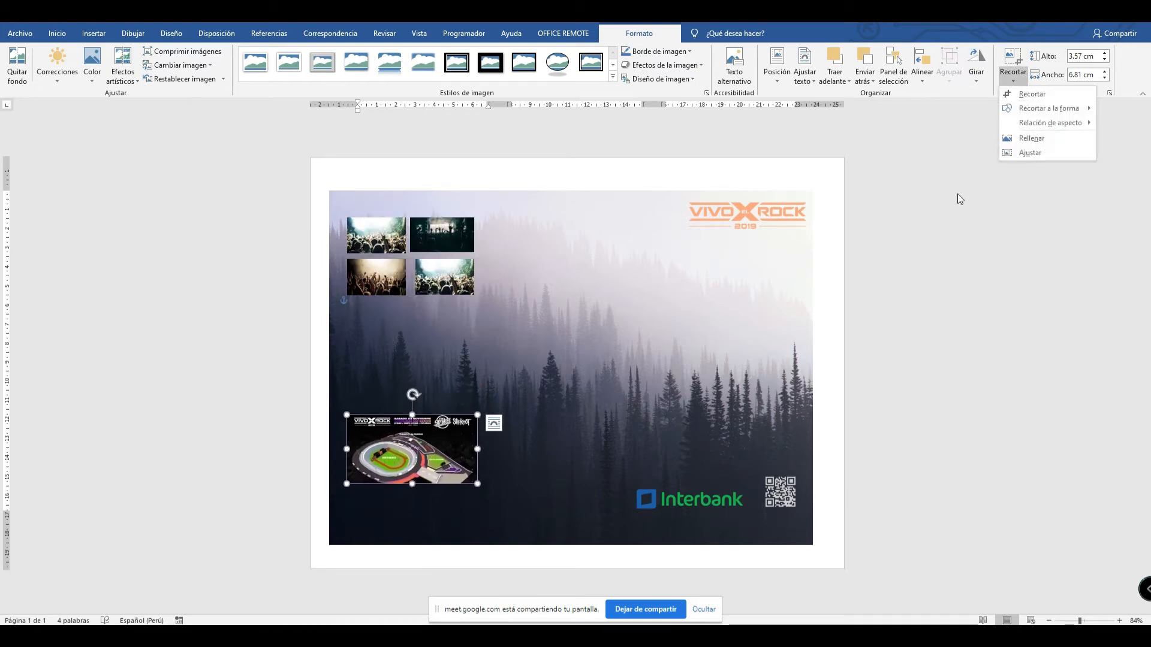
pyautogui.click(400, 447)
pyautogui.moveTo(401, 446)
pyautogui.mouseDown()
pyautogui.moveTo(413, 448)
pyautogui.moveTo(401, 458)
pyautogui.mouseUp()
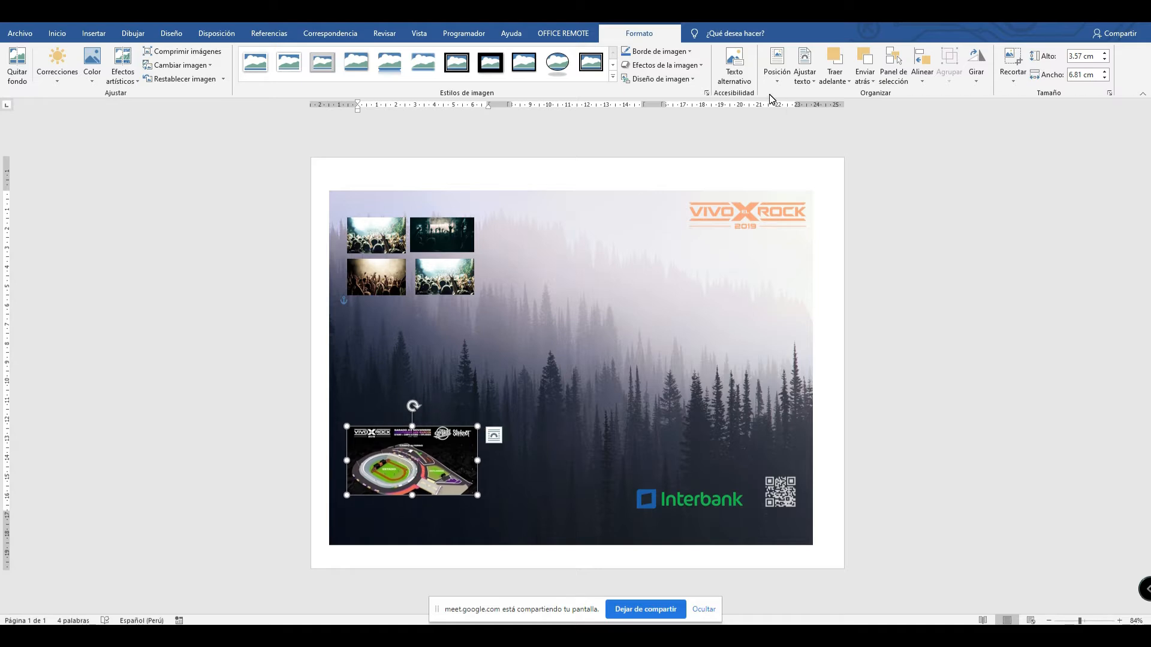
# Crop the right part of the venue map to about 5.08 cm wide, then enlarge the map to about 4.92 by 7.01 cm.
pyautogui.click(804, 75)
pyautogui.click(799, 139)
pyautogui.click(1012, 60)
pyautogui.moveTo(477, 461); pyautogui.dragTo(442, 461)
pyautogui.click(408, 455)
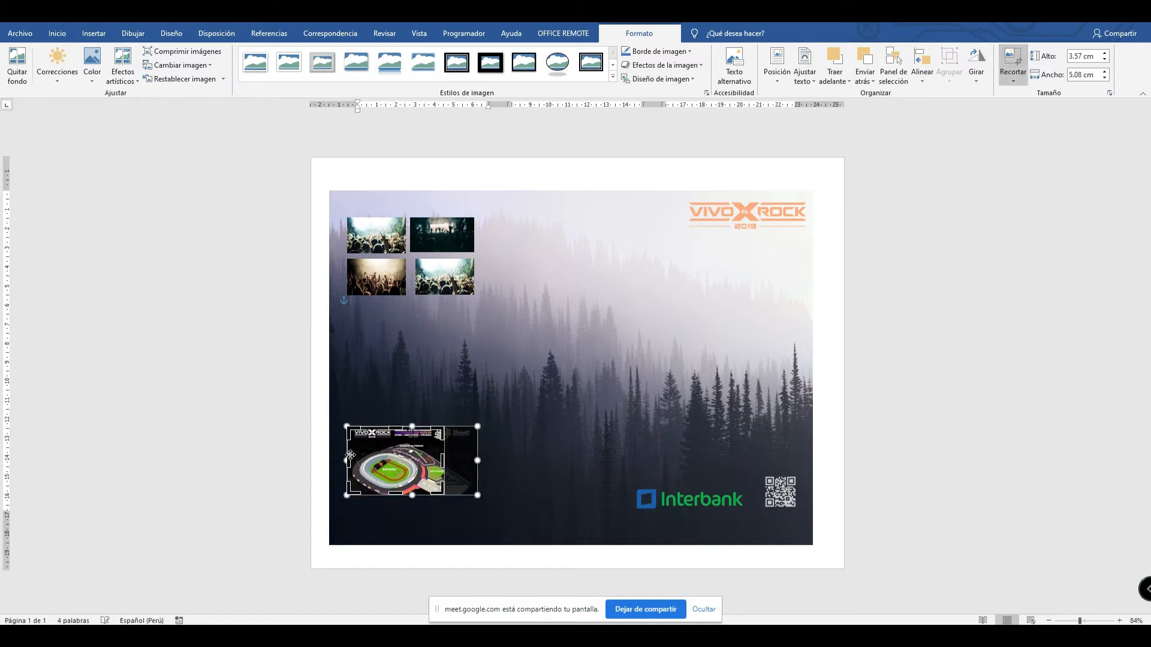
pyautogui.click(408, 472)
pyautogui.moveTo(407, 472); pyautogui.dragTo(476, 515)
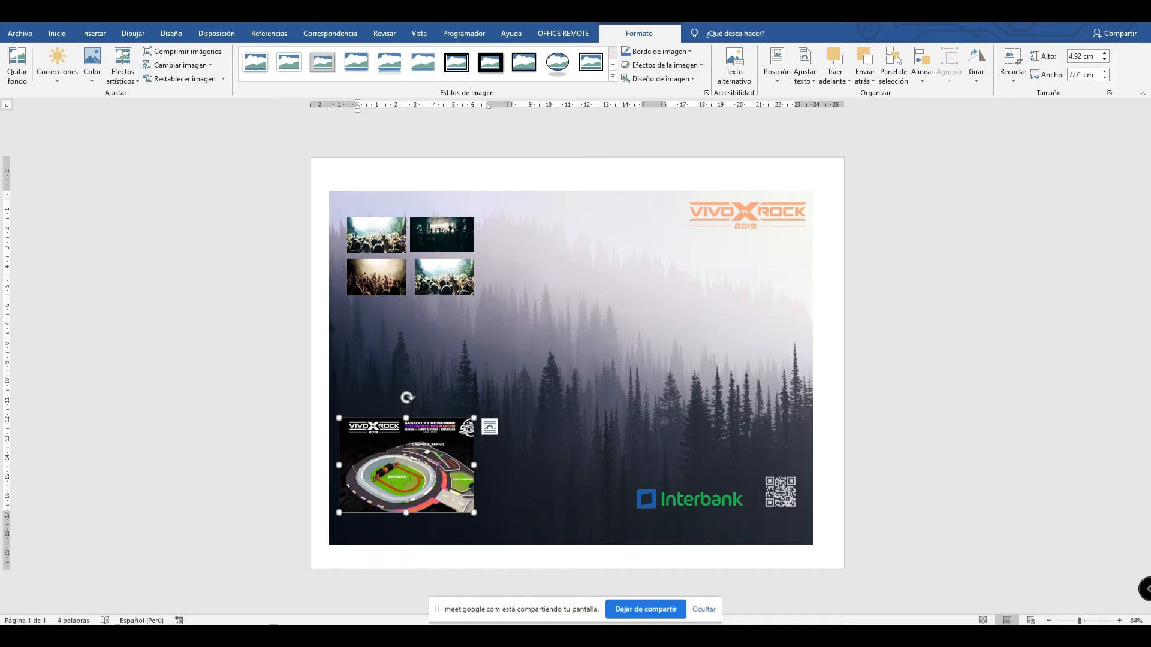
# Switch to the browser and search Google Images for "the strokes banda".
pyautogui.click(595, 597)
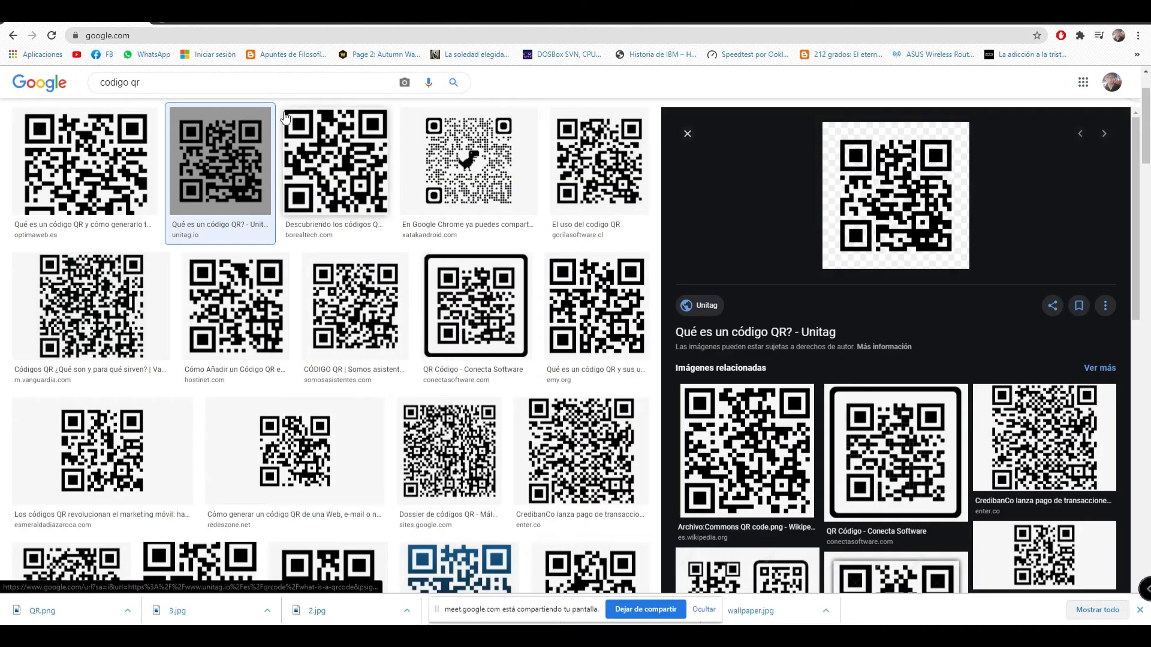
pyautogui.moveTo(250, 82); pyautogui.dragTo(5, 82)
pyautogui.write('the strokes banda')
pyautogui.press('Return')
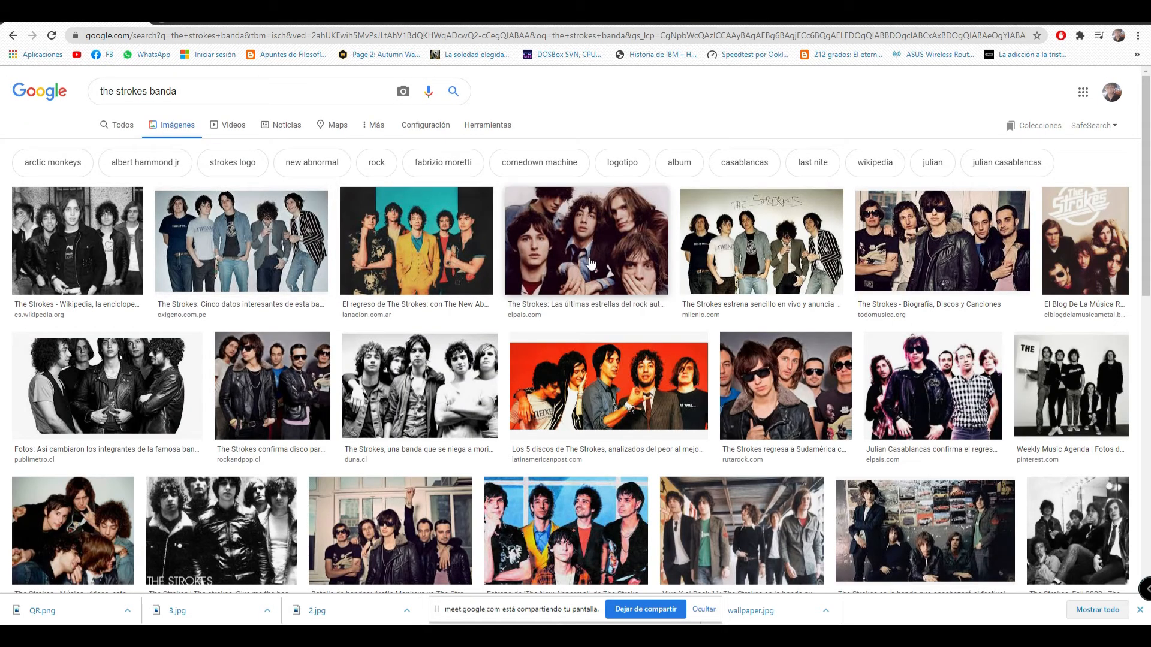
# Open the Radio Oxígeno photo of The Strokes and save it to the desktop as the JPEG 265026_667182.
pyautogui.click(728, 250)
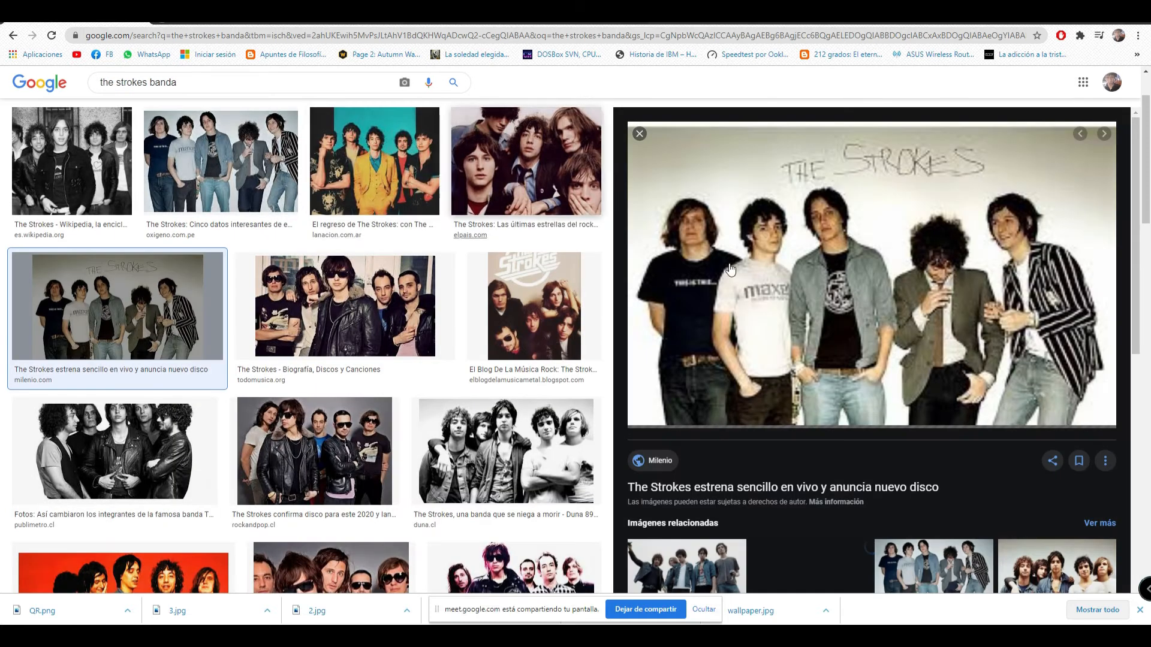
pyautogui.click(380, 178)
pyautogui.click(228, 167)
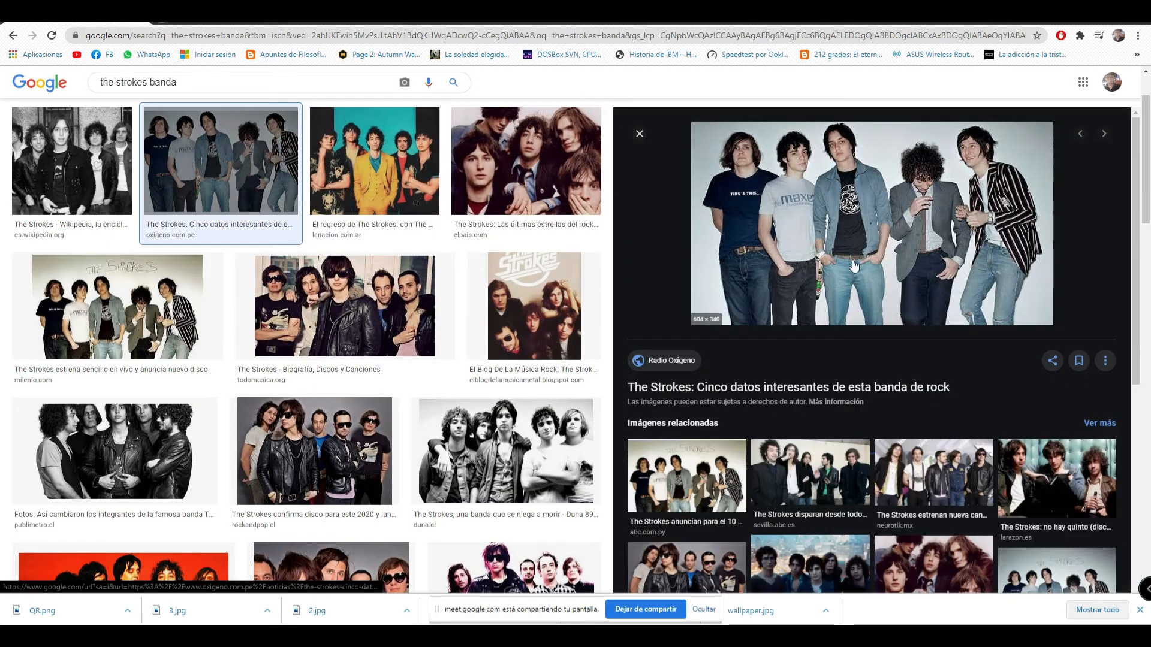
pyautogui.rightClick(854, 265)
pyautogui.click(914, 347)
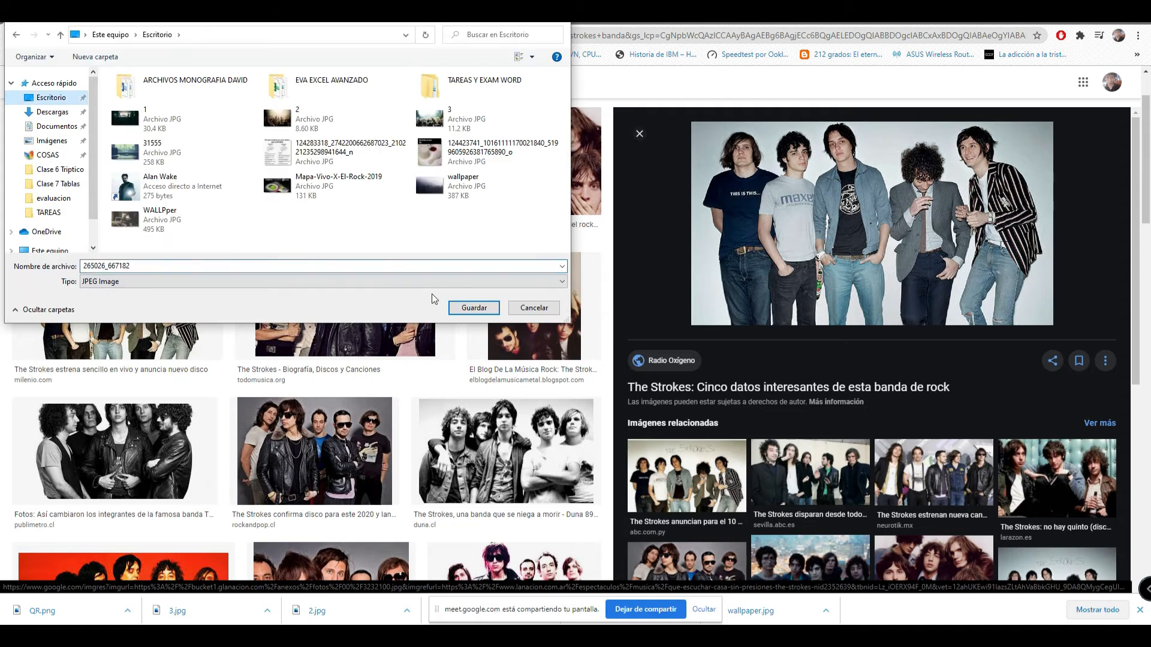
pyautogui.click(474, 308)
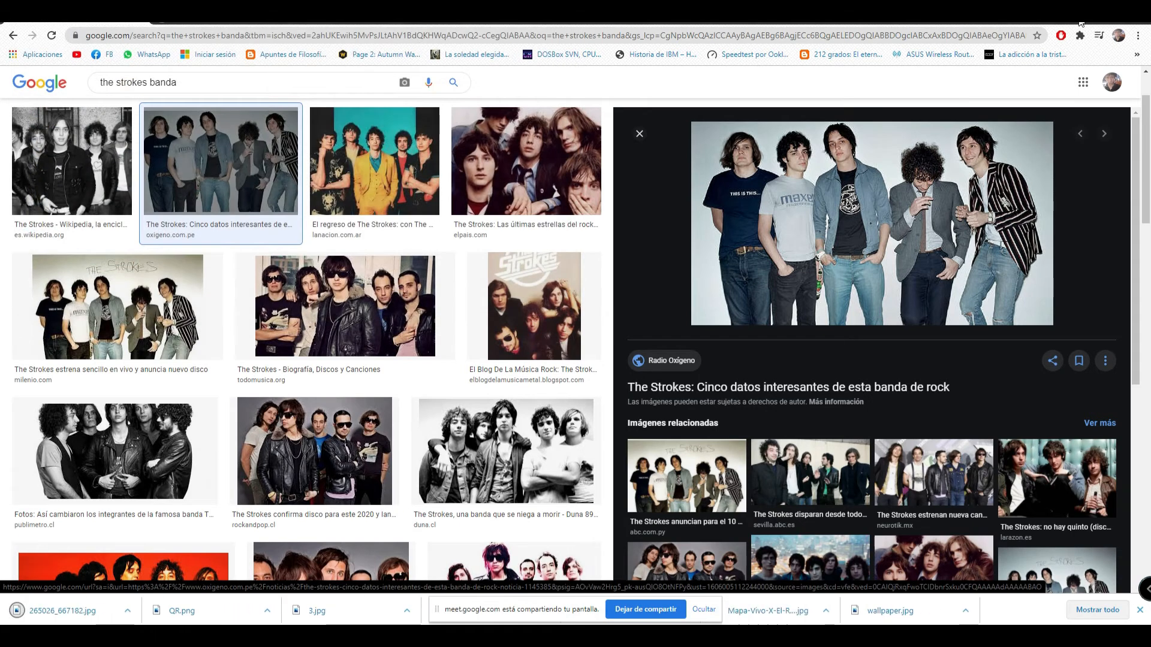
# Return to the Word brochure and insert the picture 265026_667182 from the desktop.
pyautogui.click(1081, 23)
pyautogui.click(286, 375)
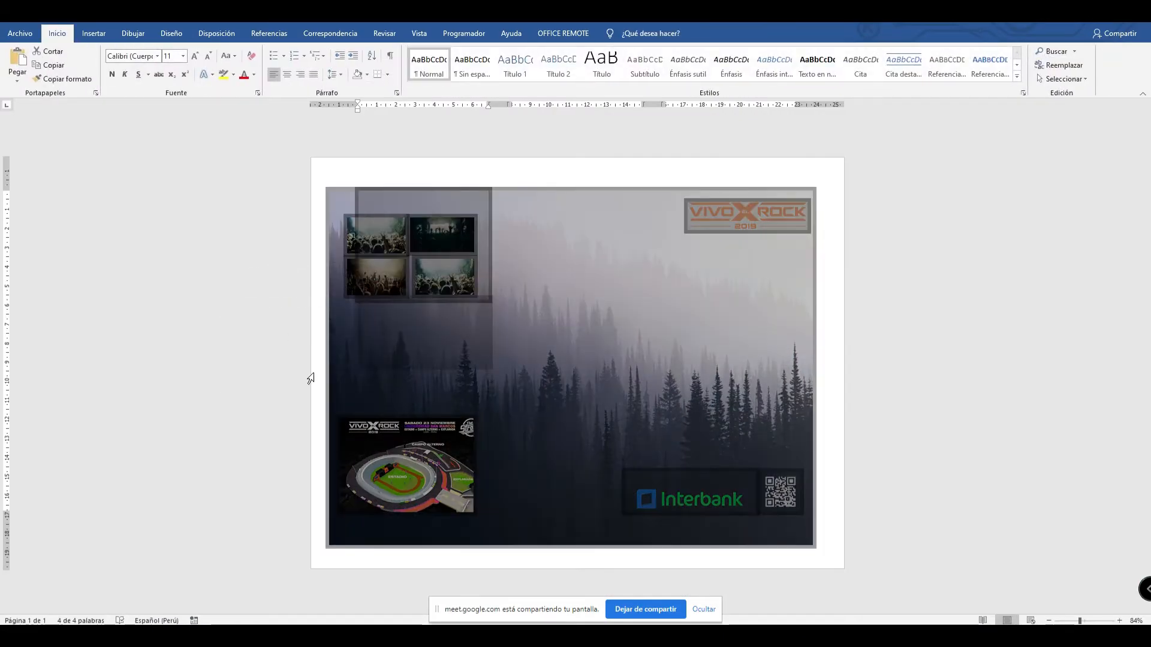
pyautogui.click(522, 347)
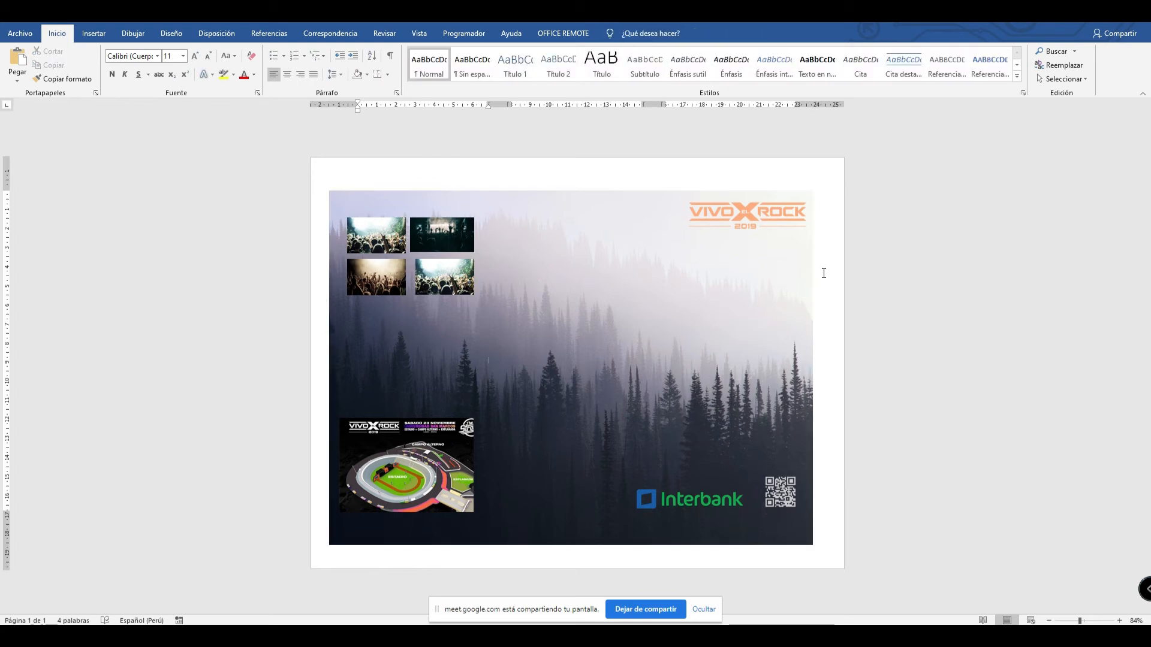
pyautogui.click(93, 33)
pyautogui.click(155, 62)
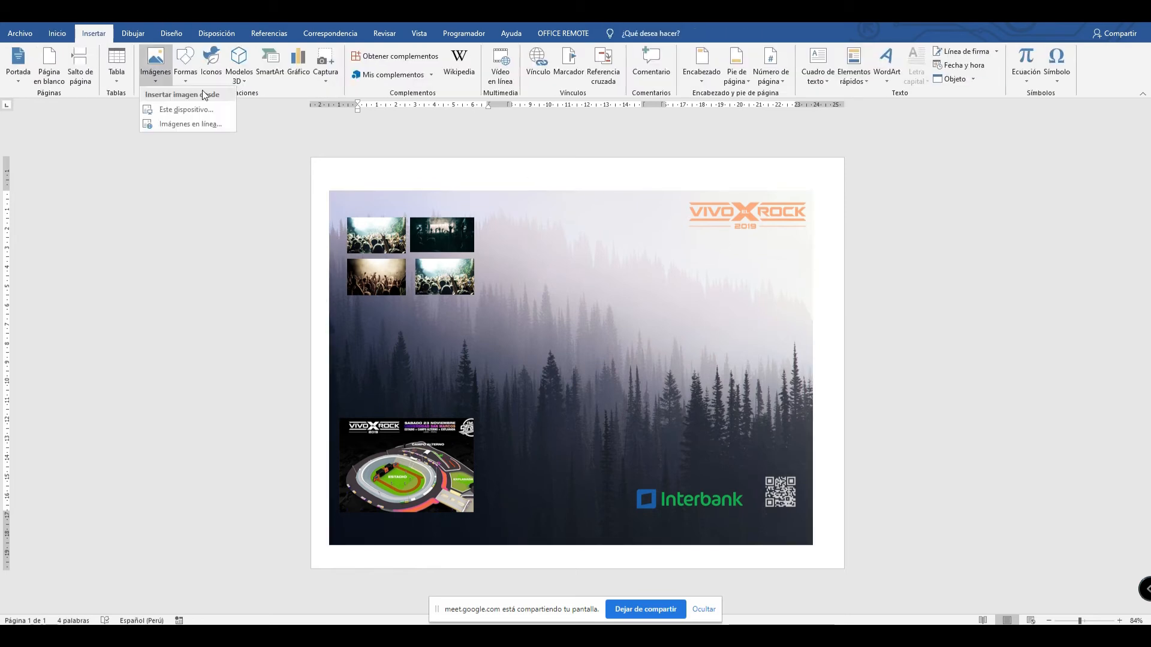
pyautogui.click(218, 119)
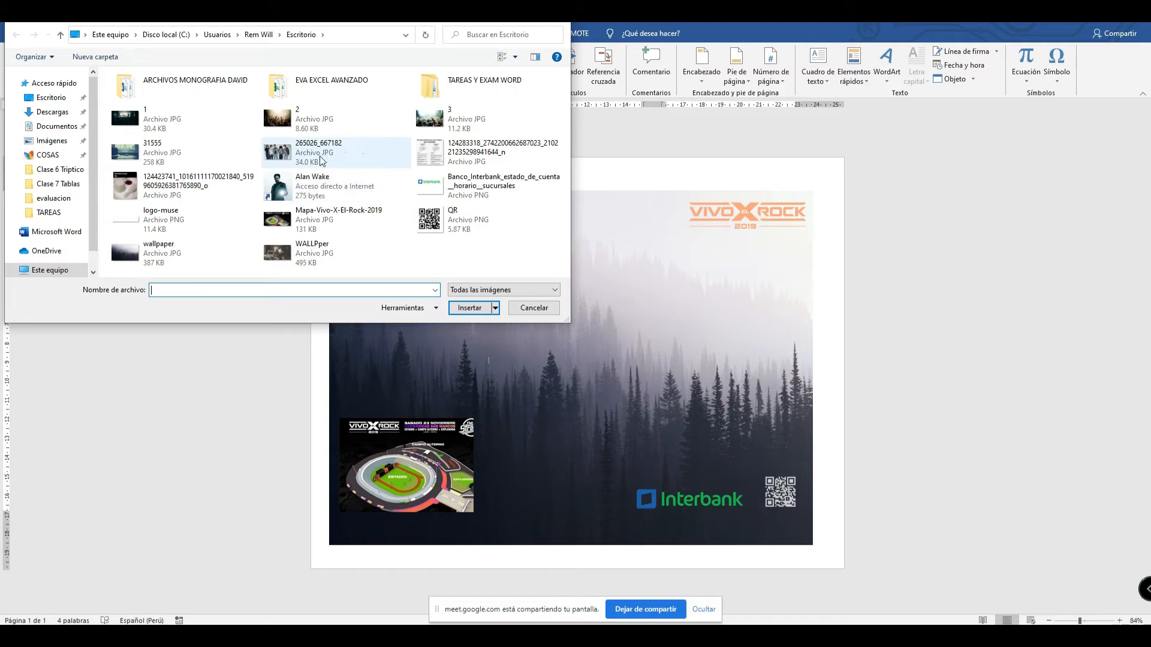
pyautogui.click(344, 155)
pyautogui.click(480, 310)
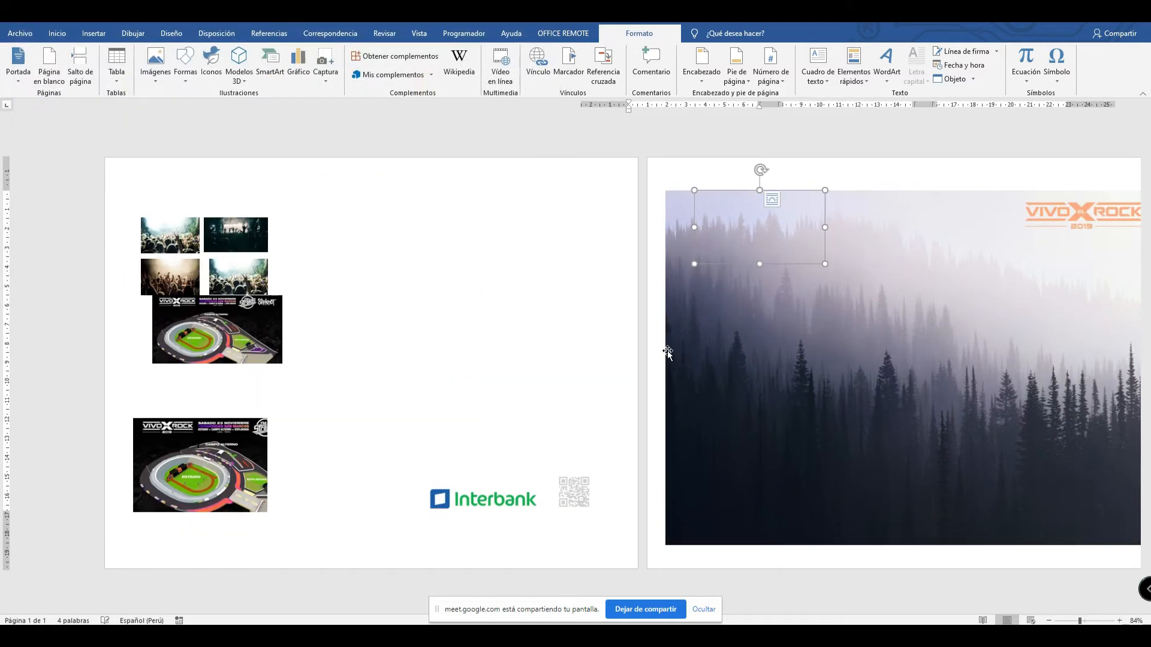
# Set the inserted band photo's text wrapping to Square.
pyautogui.click(1012, 76)
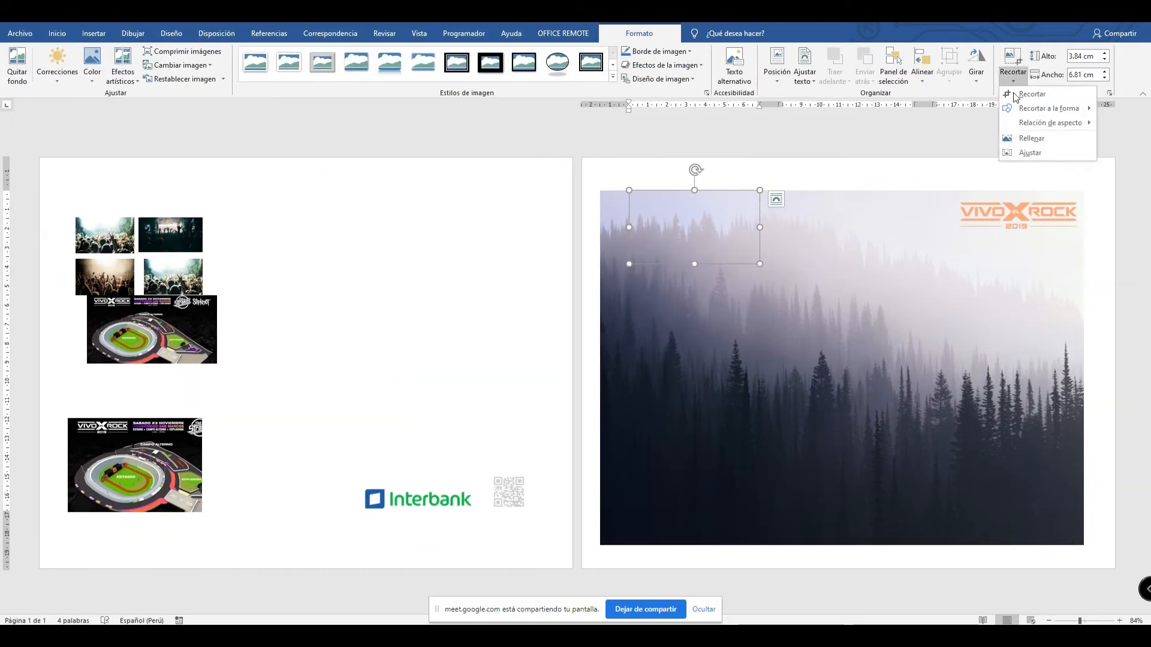
pyautogui.click(802, 90)
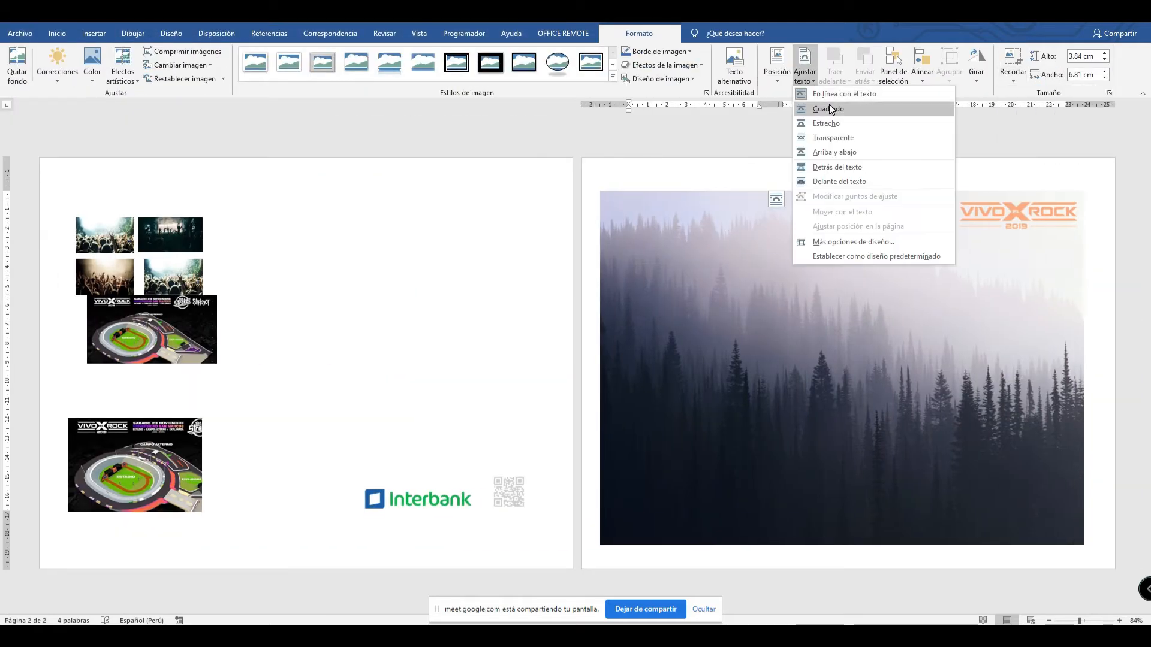
# Set the band photo's text wrapping to Square and place it over the forest background at about 6.87 cm high by 12.2 cm wide.
pyautogui.click(838, 112)
pyautogui.moveTo(443, 233); pyautogui.dragTo(778, 413)
pyautogui.moveTo(685, 372); pyautogui.dragTo(656, 352)
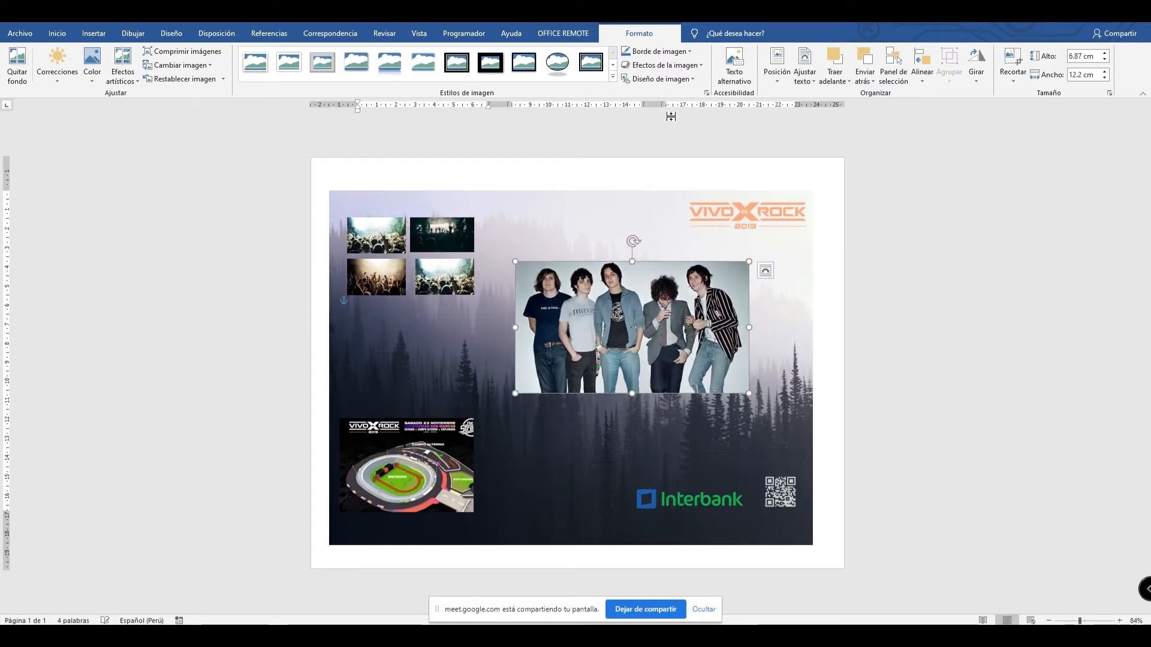
# Crop the band photo to the flowchart Delay shape and mirror it horizontally against the background's right edge, about 6.11 cm wide.
pyautogui.click(1012, 82)
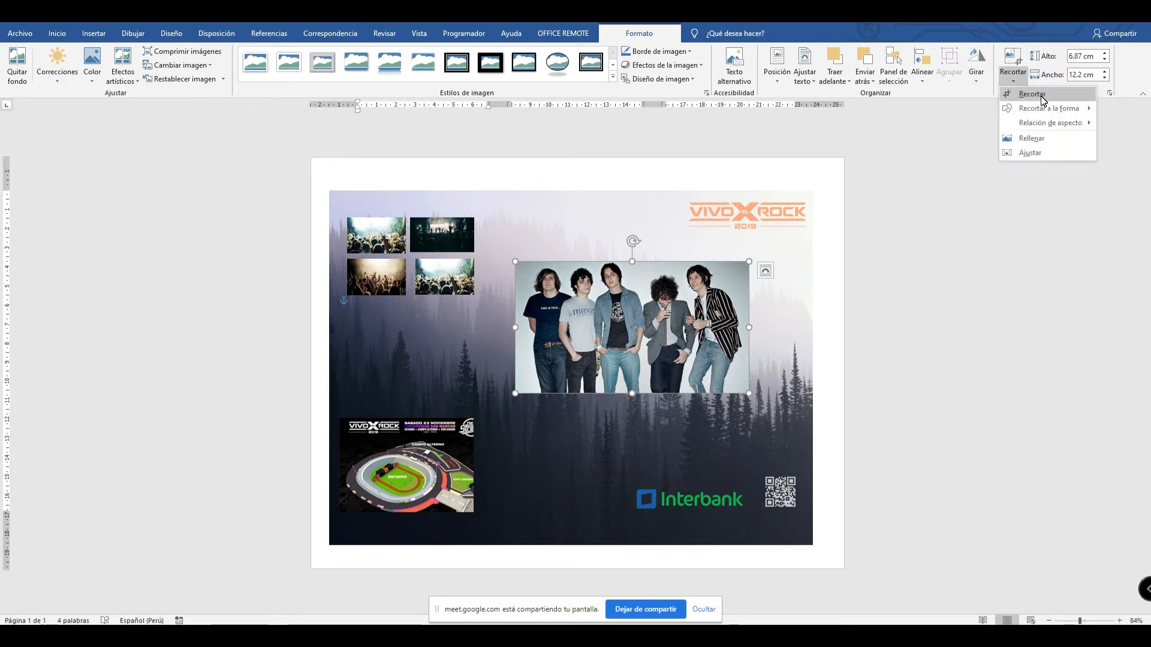
pyautogui.moveTo(1046, 111)
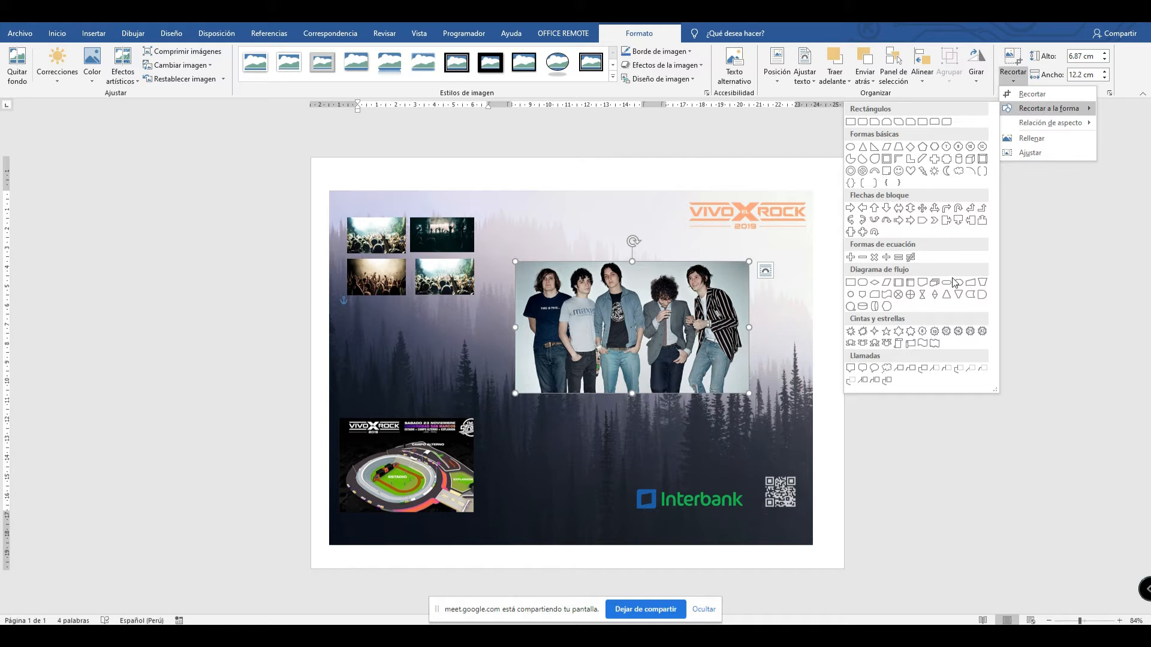
pyautogui.click(981, 296)
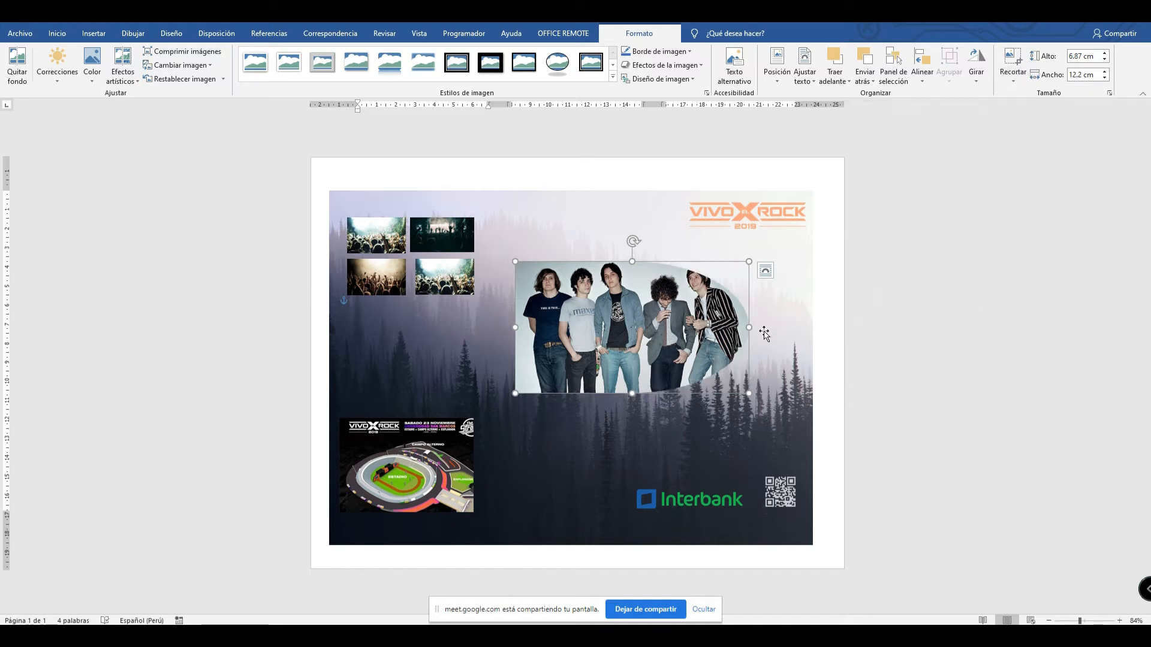
pyautogui.moveTo(746, 330); pyautogui.dragTo(764, 361)
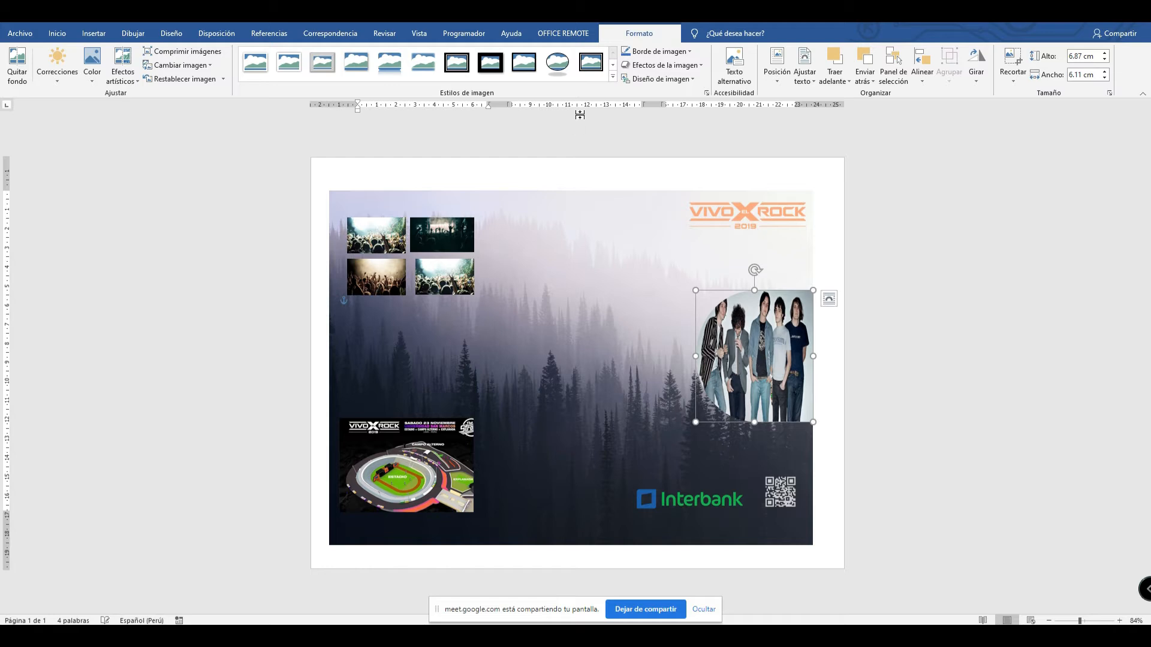
# Enlarge the mirrored band photo to about 11.55 cm high by 10.28 cm wide and move it toward the middle of the background.
pyautogui.click(519, 64)
pyautogui.moveTo(762, 367); pyautogui.dragTo(753, 378)
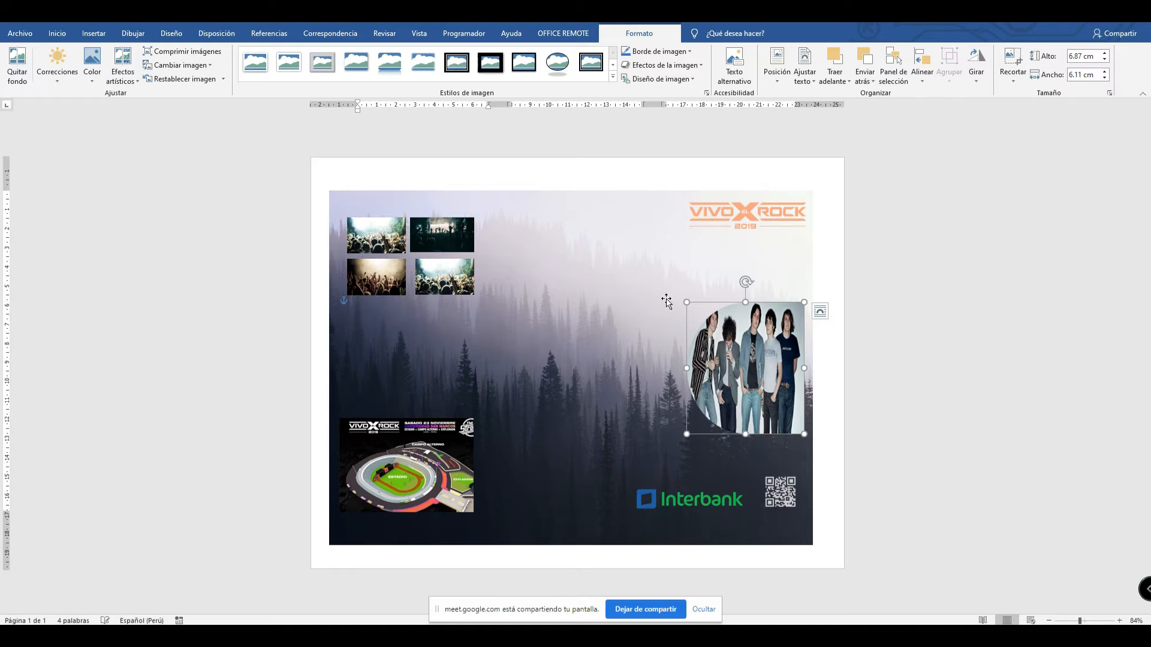
pyautogui.moveTo(684, 304); pyautogui.dragTo(575, 327)
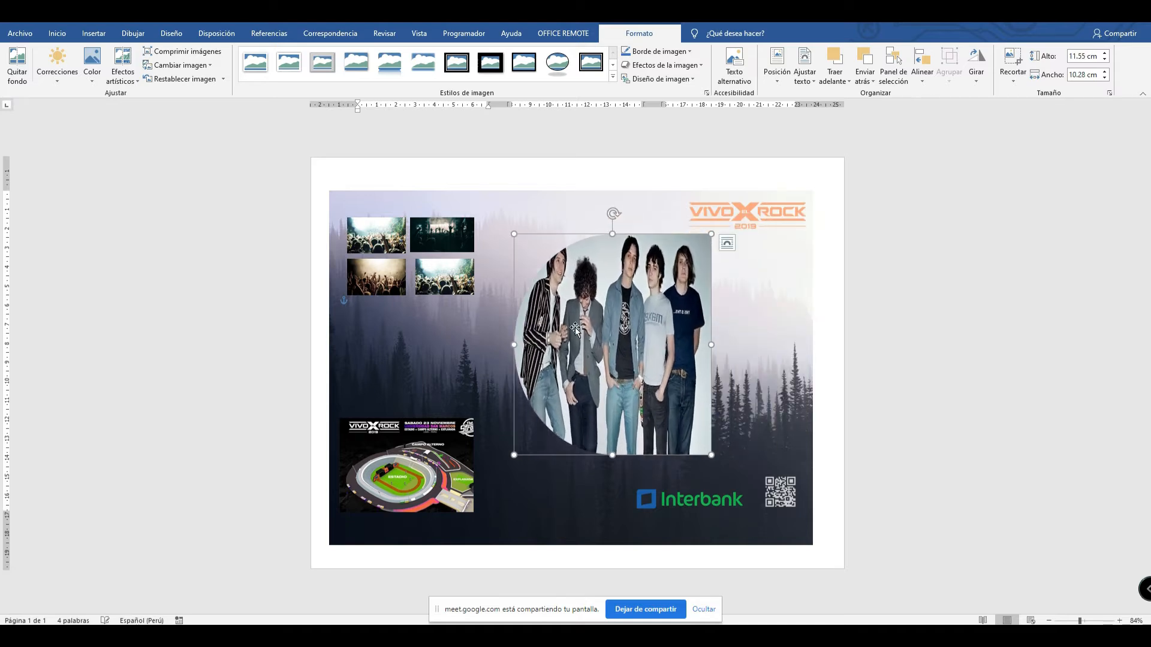
pyautogui.click(826, 355)
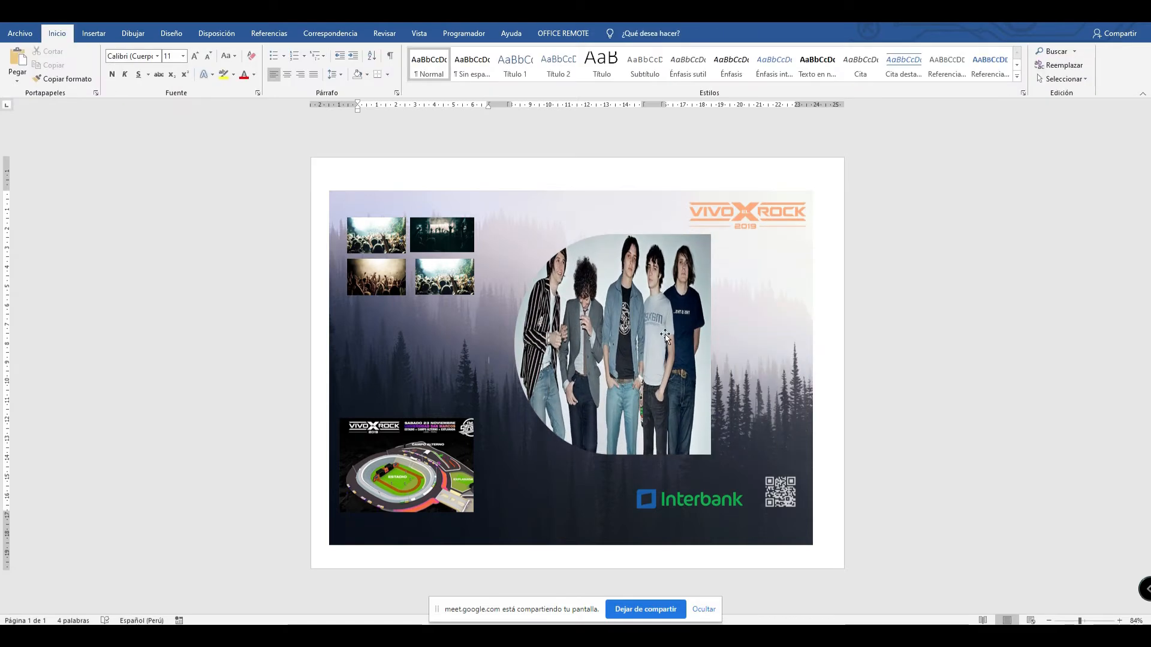
# Undo the band photo's shape crop, mirroring and resizing, and nudge the photo slightly up and to the left.
pyautogui.hotkey('ctrl', 'z')
pyautogui.hotkey('ctrl', 'z')
pyautogui.hotkey('ctrl', 'z')
pyautogui.hotkey('ctrl', 'z')
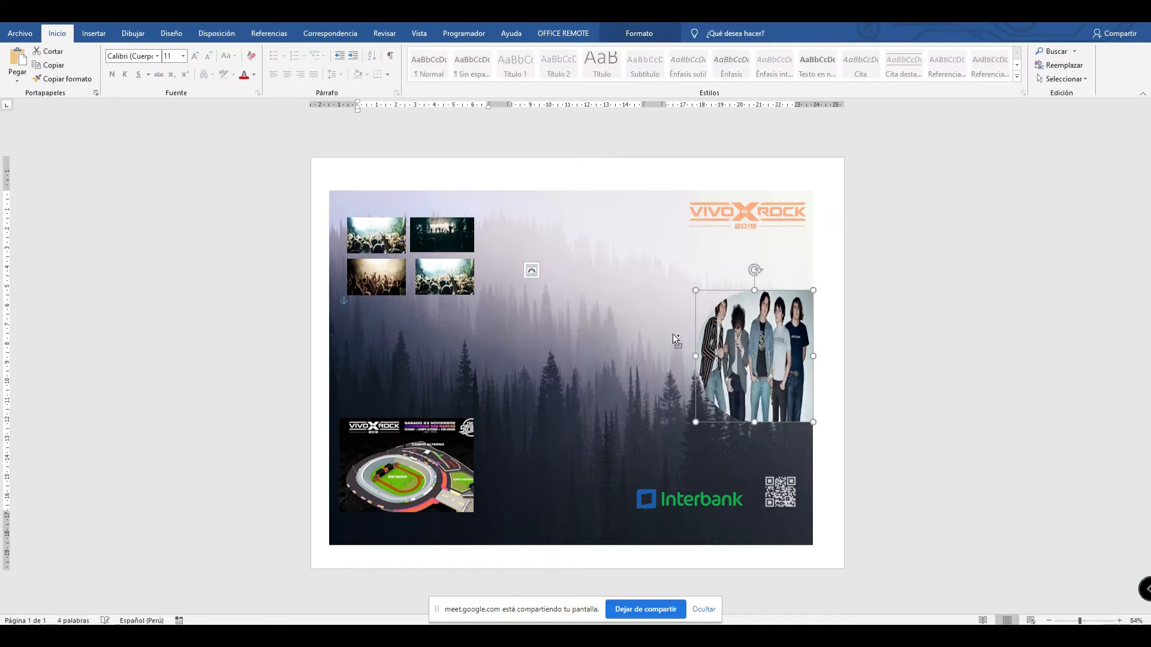
pyautogui.hotkey('ctrl', 'z')
pyautogui.moveTo(642, 331)
pyautogui.mouseDown()
pyautogui.moveTo(652, 355)
pyautogui.moveTo(629, 324)
pyautogui.mouseUp()
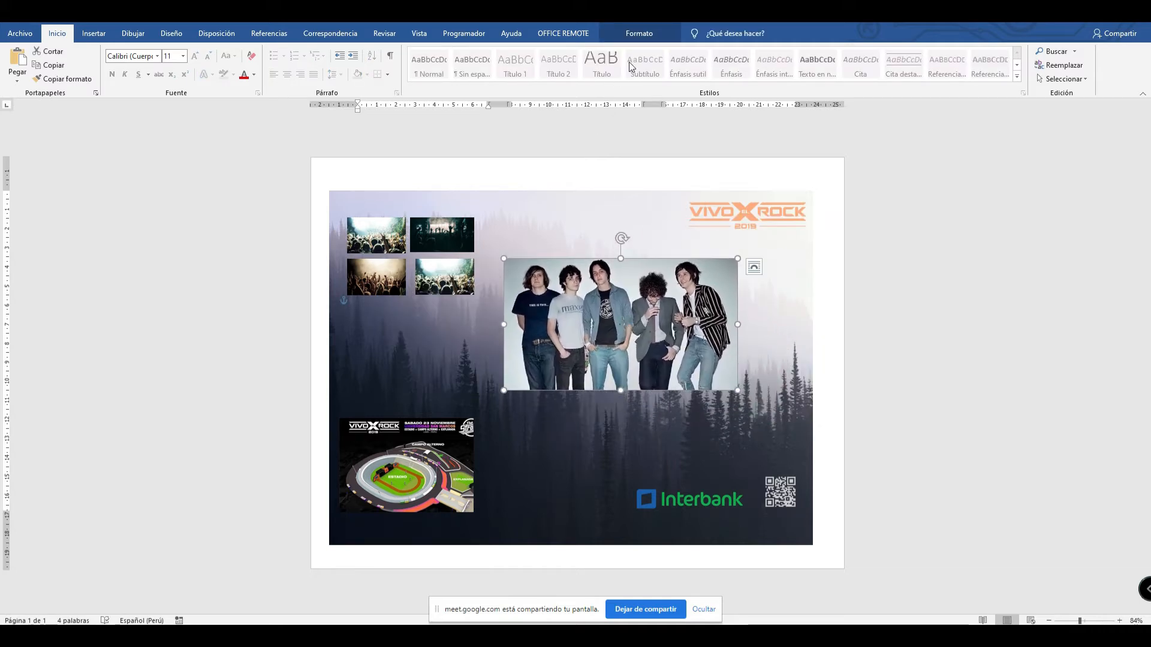
# Try to crop the upper part of the band photo to a height of about 4.98 cm, and undo it.
pyautogui.click(639, 33)
pyautogui.click(1014, 78)
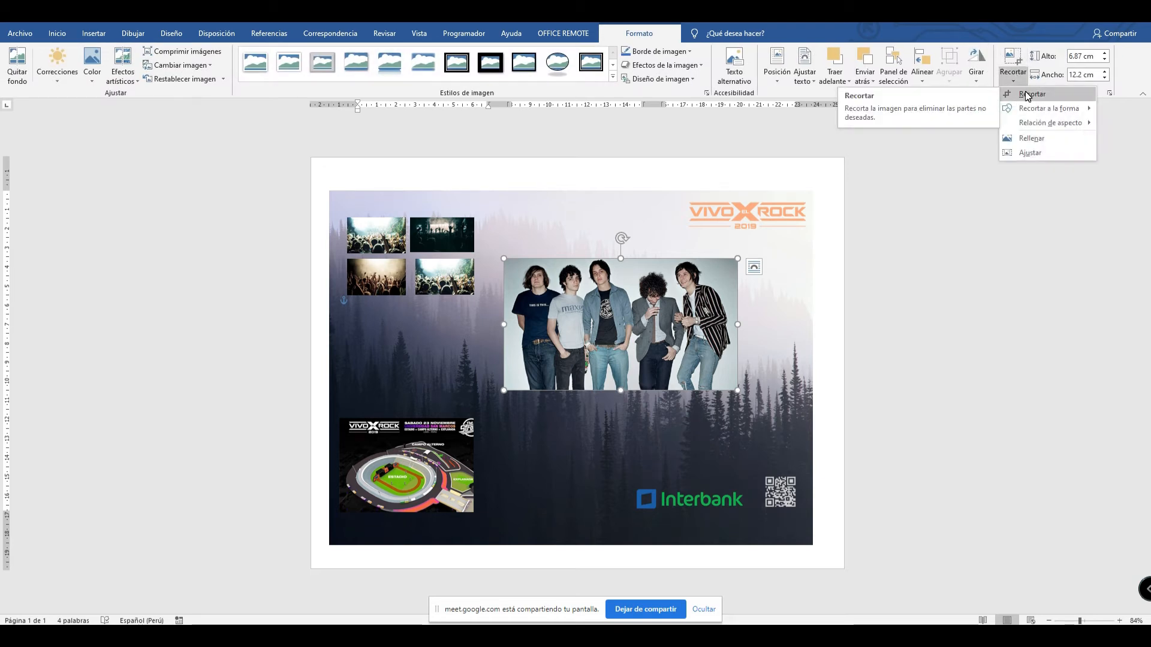
pyautogui.click(1026, 95)
pyautogui.moveTo(621, 261); pyautogui.dragTo(624, 293)
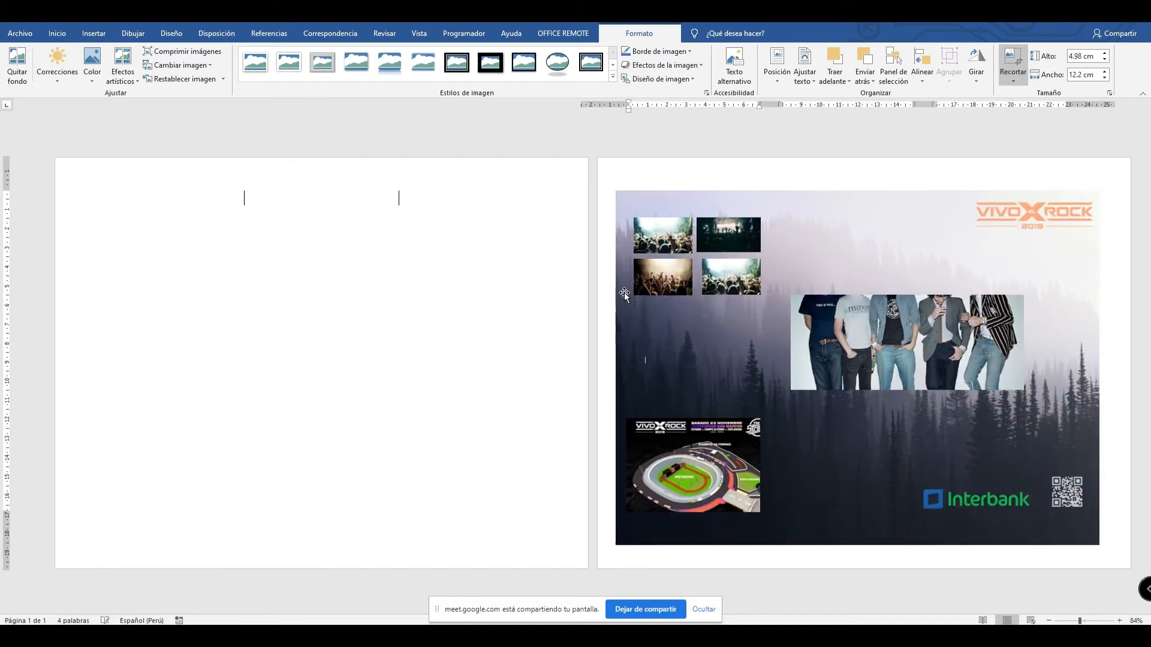
pyautogui.hotkey('ctrl', 'z')
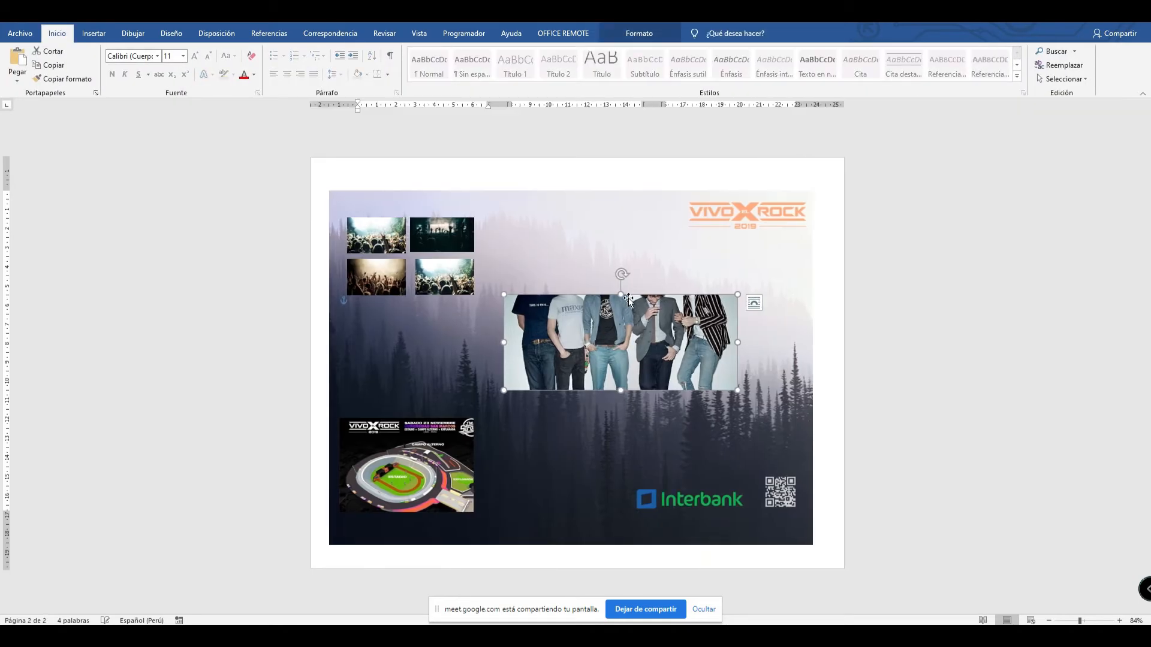
pyautogui.press('Escape')
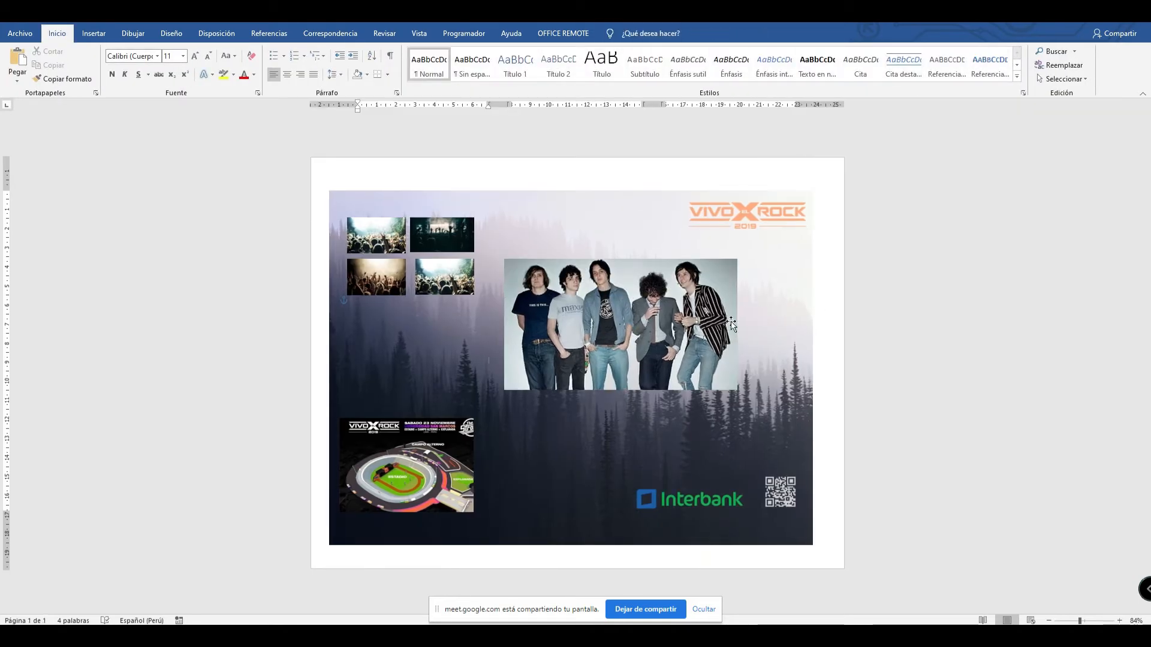
# Try cropping the band photo to a heart shape, and undo it.
pyautogui.click(616, 37)
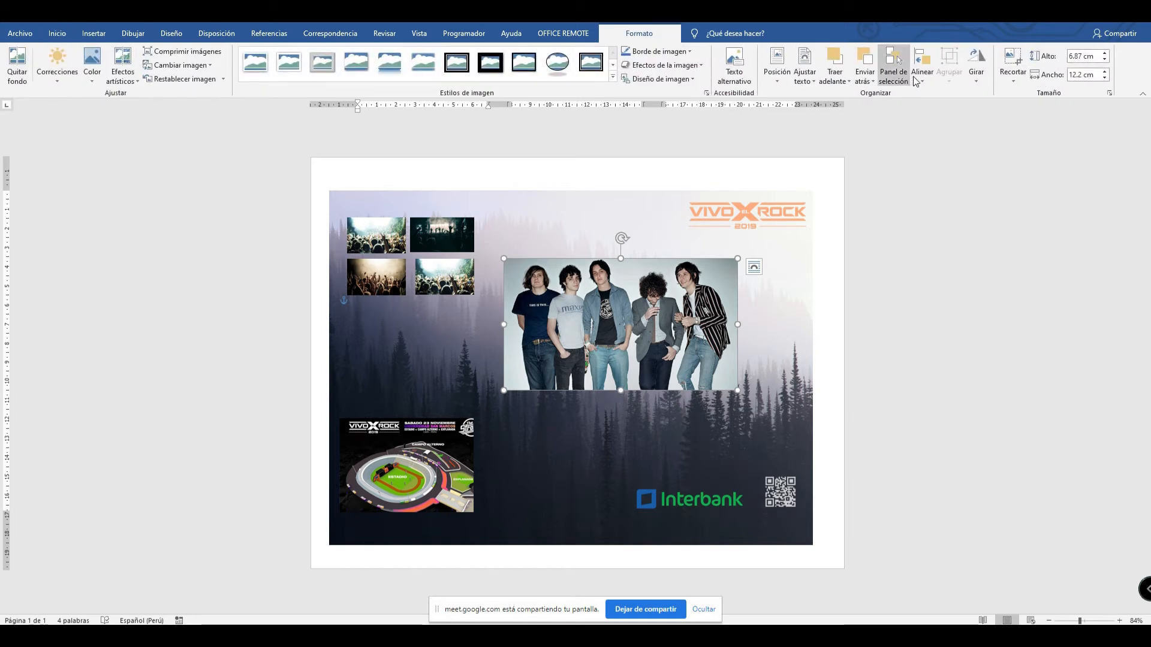
pyautogui.click(1012, 80)
pyautogui.moveTo(1049, 109)
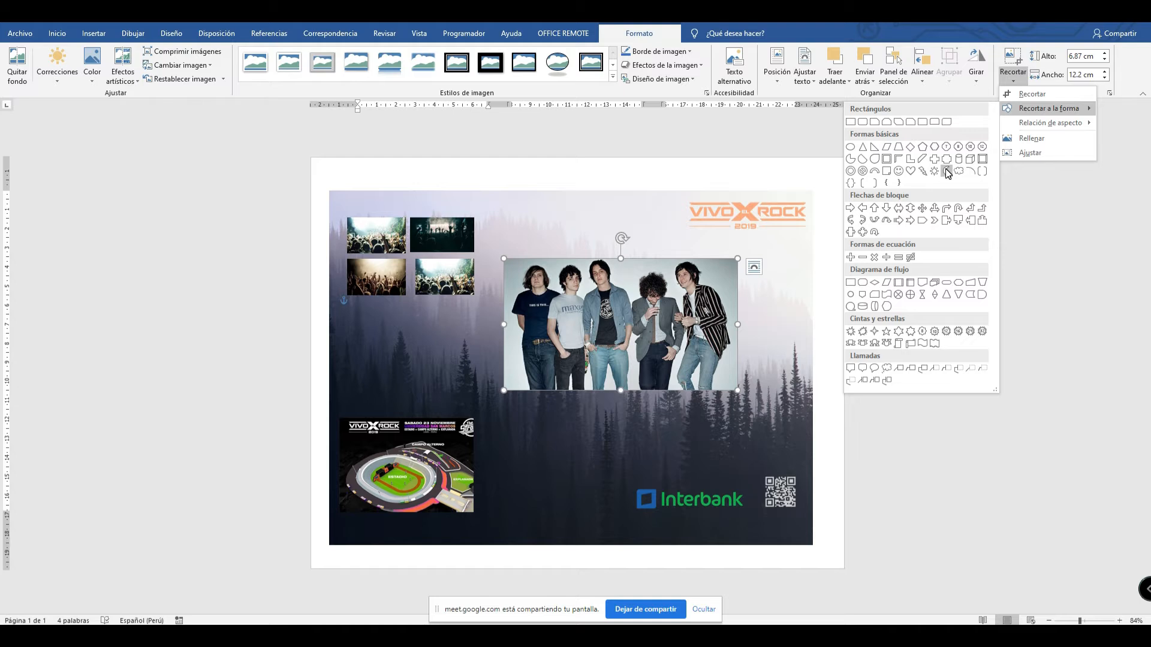
pyautogui.click(911, 172)
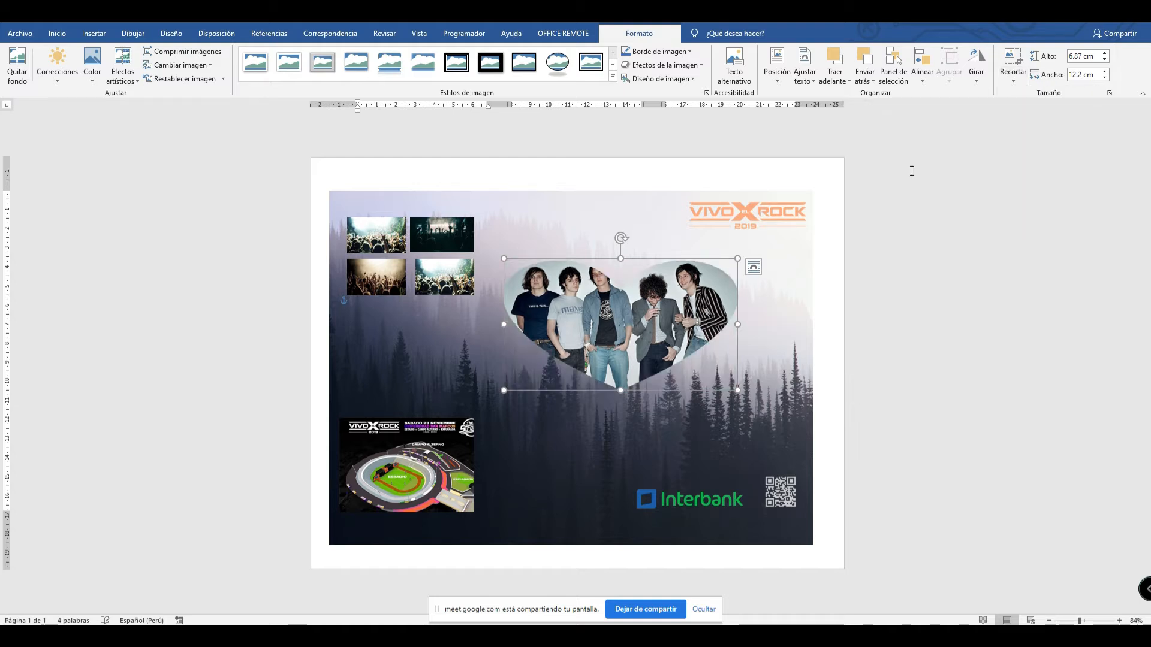
pyautogui.hotkey('ctrl', 'z')
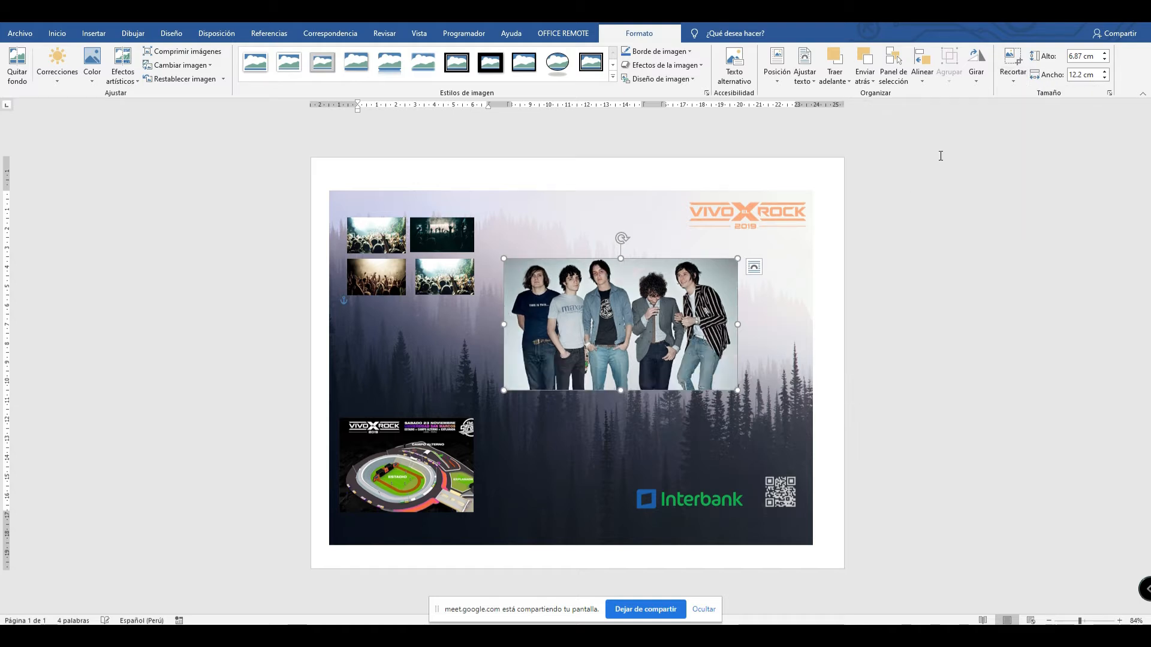
# Crop the band photo to the flowchart Delay shape and mirror it against the background's right edge at about 7.42 by 7.56 cm.
pyautogui.click(1013, 79)
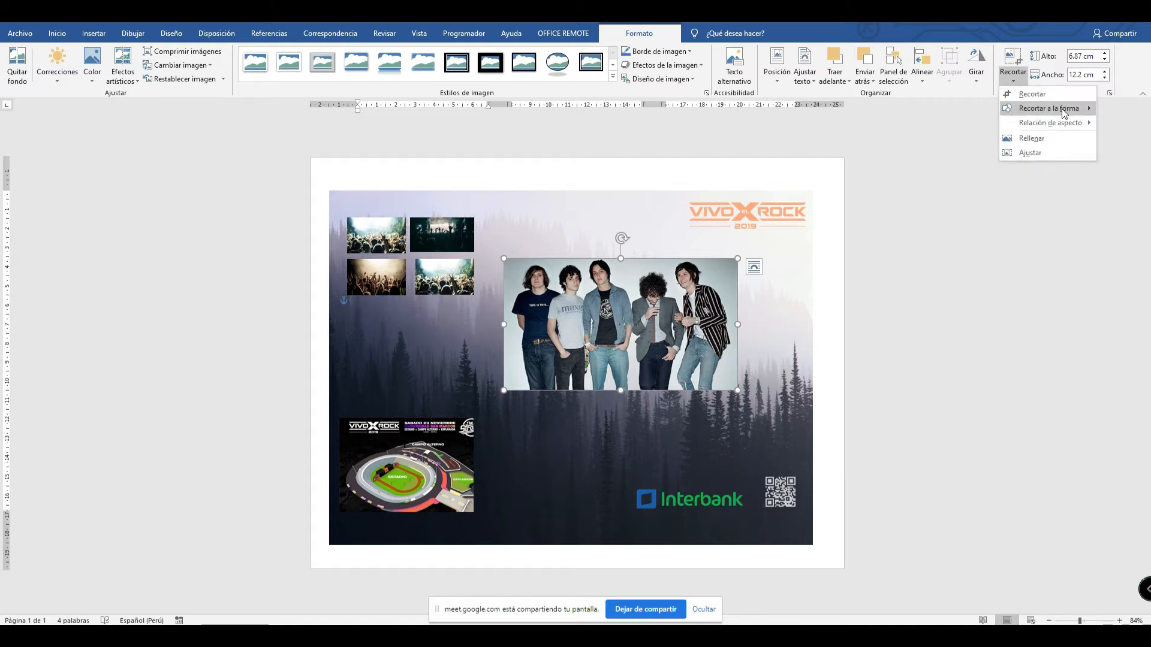
pyautogui.moveTo(1061, 111)
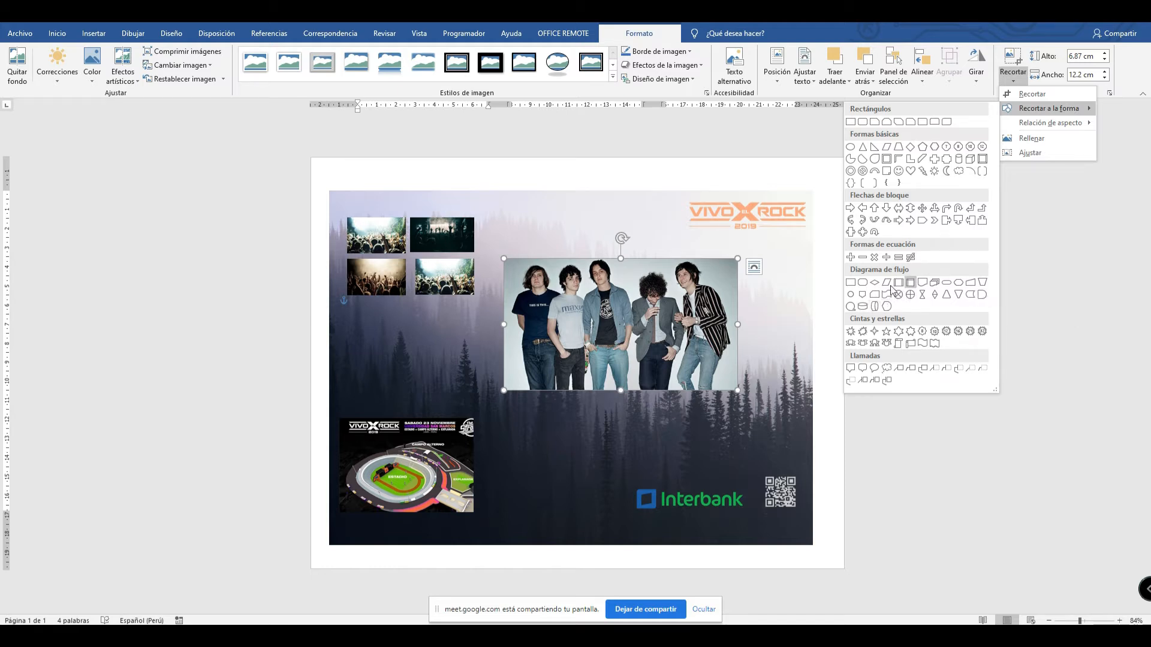
pyautogui.press('Escape')
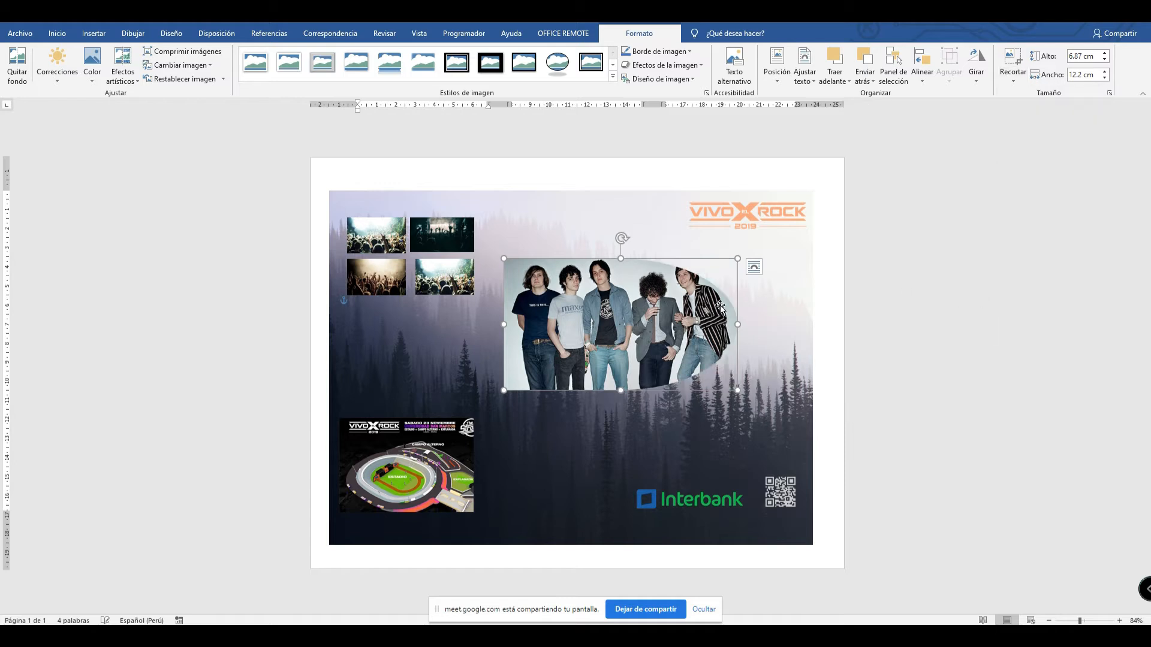
pyautogui.moveTo(713, 328); pyautogui.dragTo(755, 355)
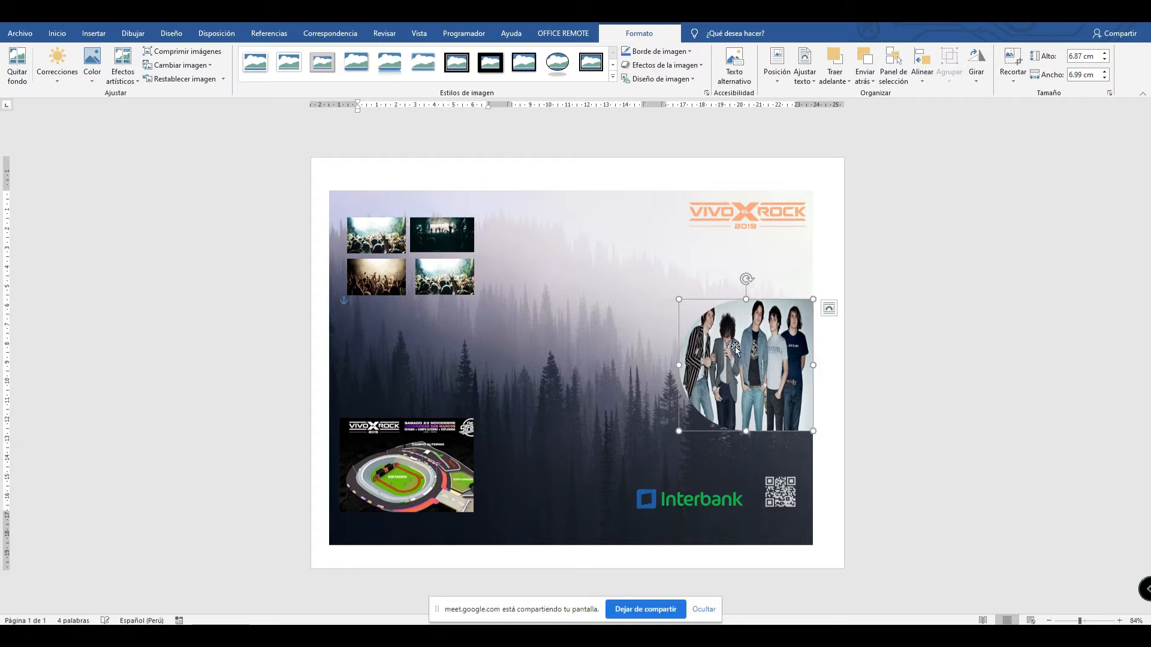
pyautogui.moveTo(674, 298); pyautogui.dragTo(663, 287)
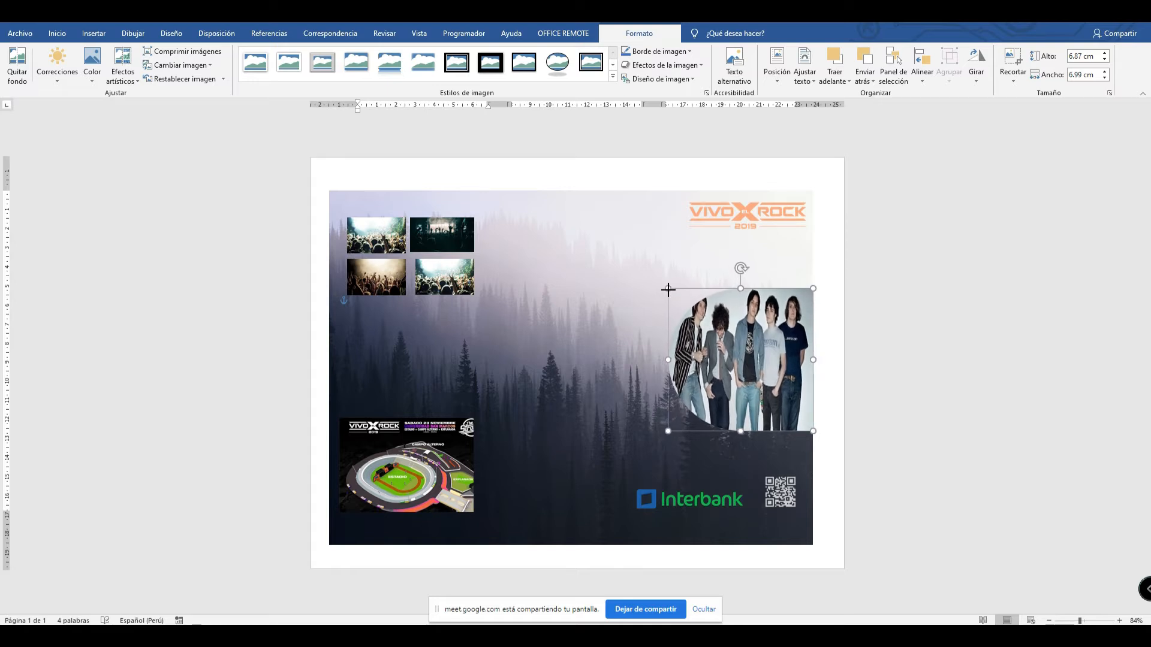
# Shift the QR code slightly to the right and move the Interbank logo up to just below the band photo.
pyautogui.click(777, 487)
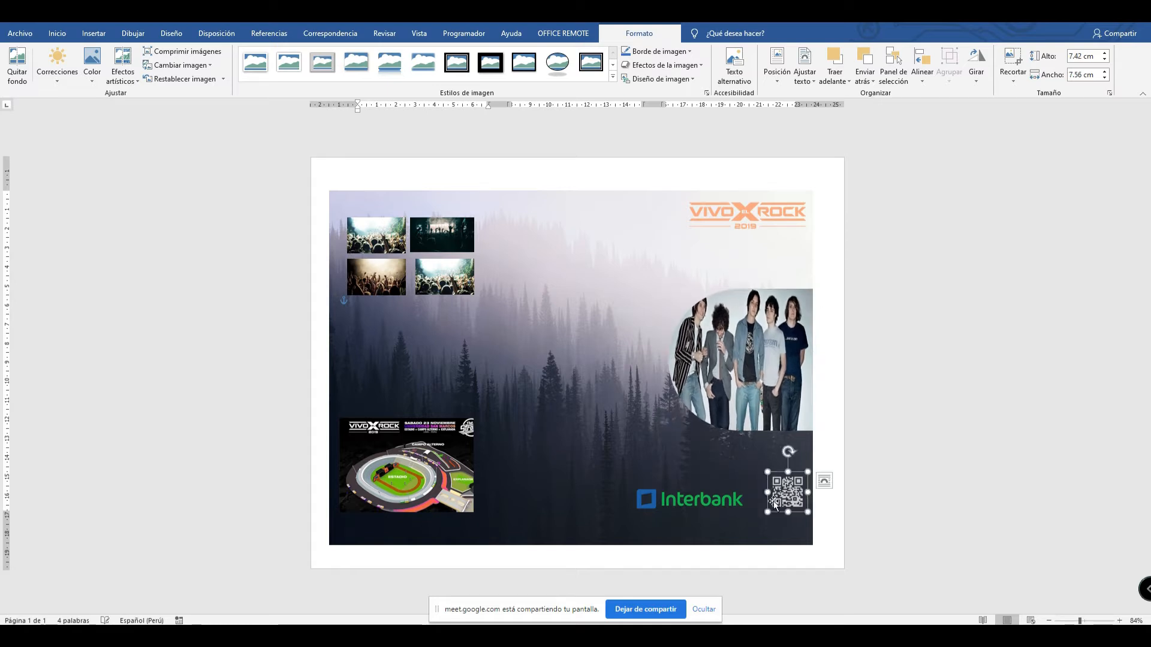
pyautogui.click(717, 499)
pyautogui.moveTo(717, 499); pyautogui.dragTo(749, 462)
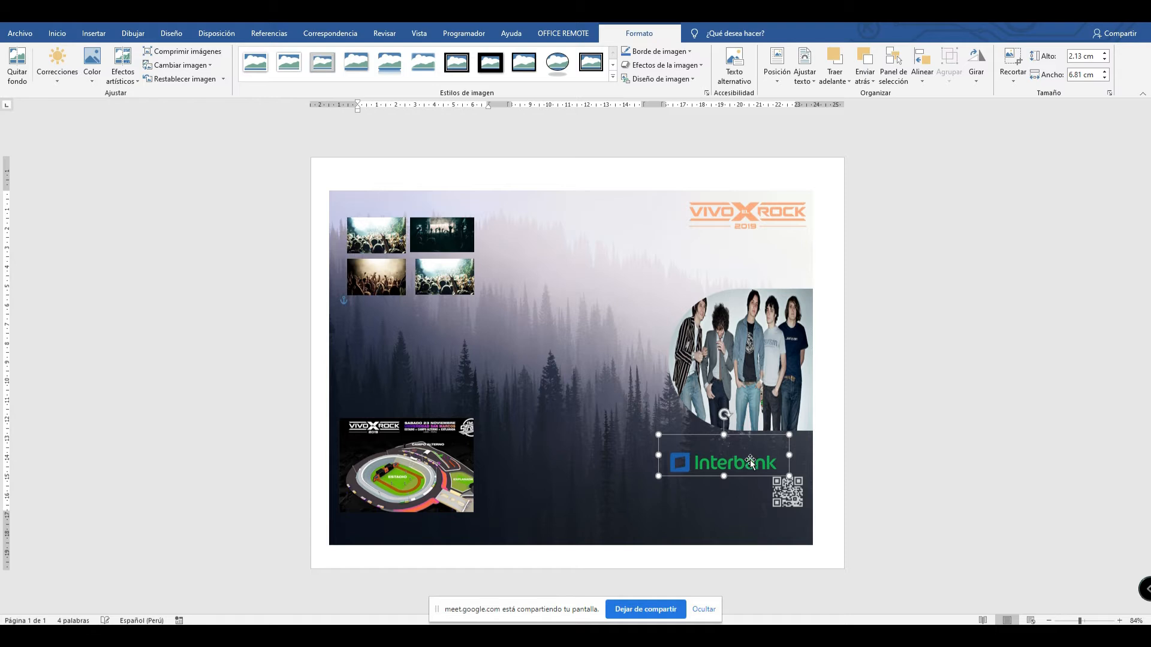
# Move the VIVO X ROCK logo slightly down and to the left, above the band photo.
pyautogui.click(770, 221)
pyautogui.moveTo(770, 220); pyautogui.dragTo(762, 232)
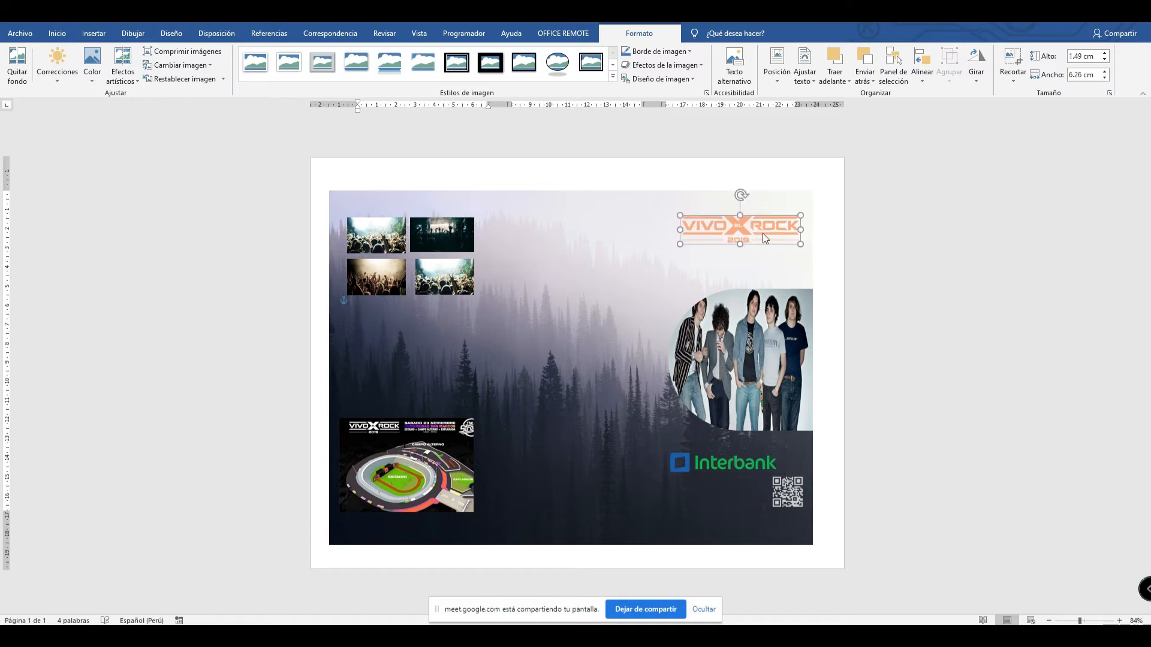
pyautogui.click(856, 296)
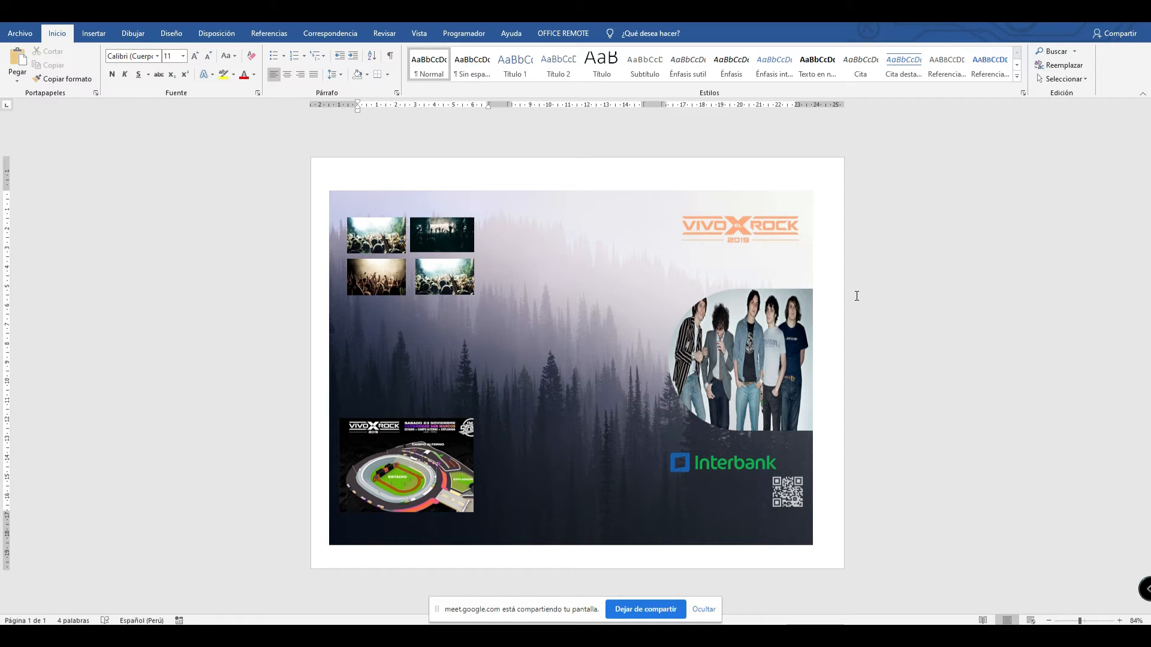
# Try a parallel 3D rotation effect on the stadium map picture.
pyautogui.click(409, 460)
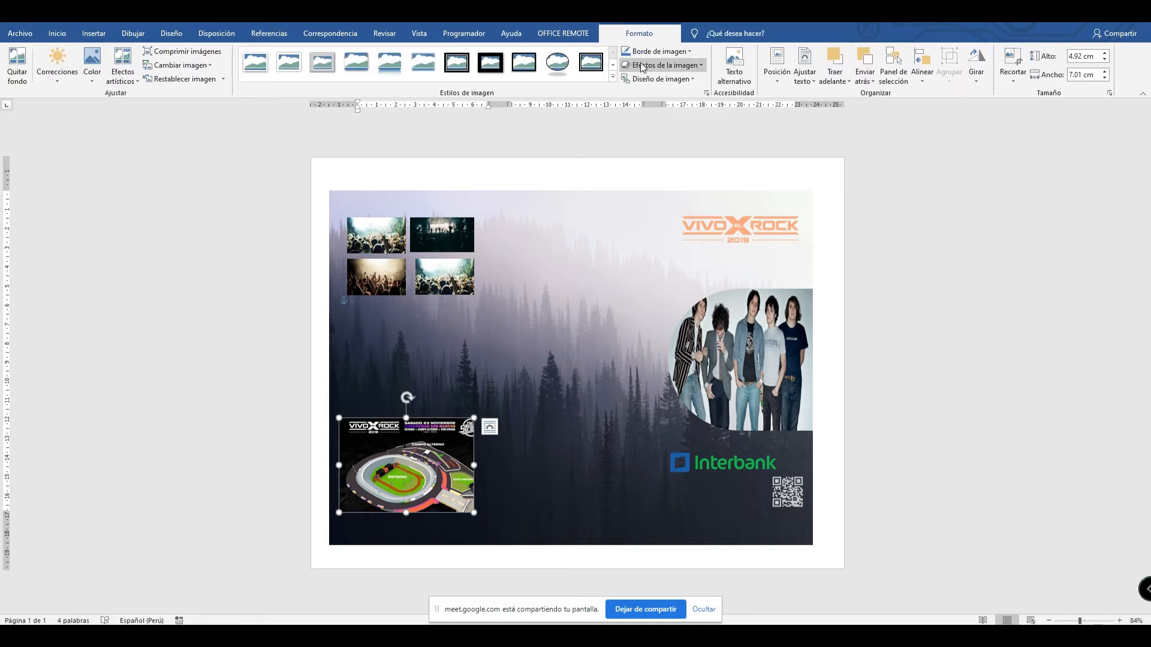
pyautogui.click(681, 66)
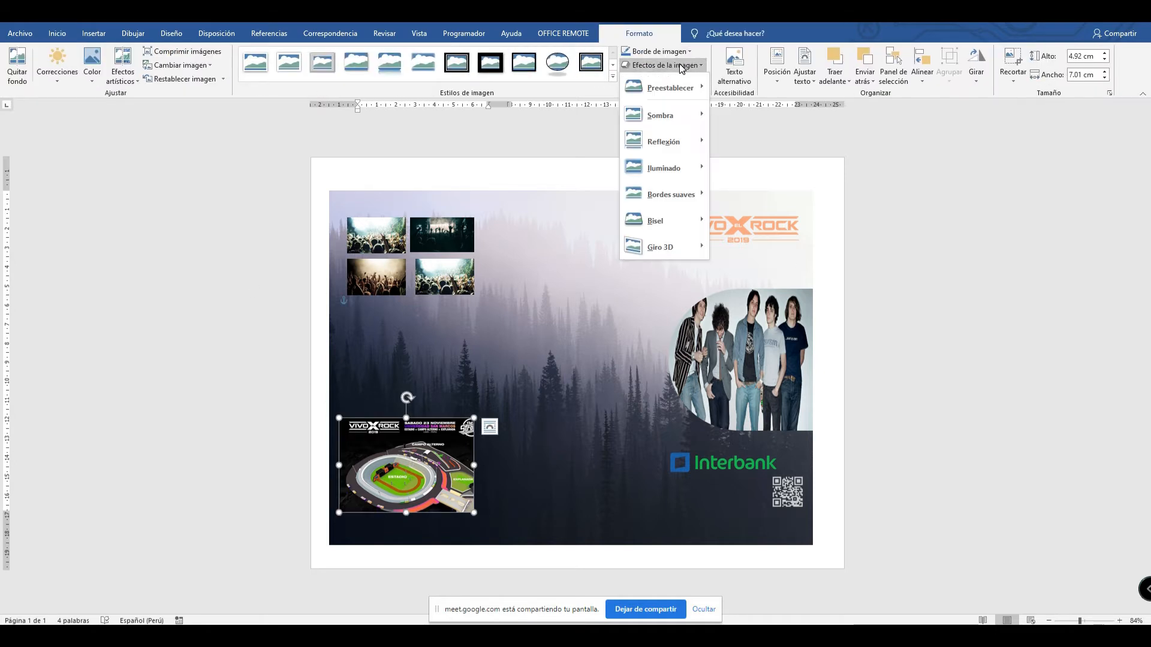
pyautogui.moveTo(685, 253)
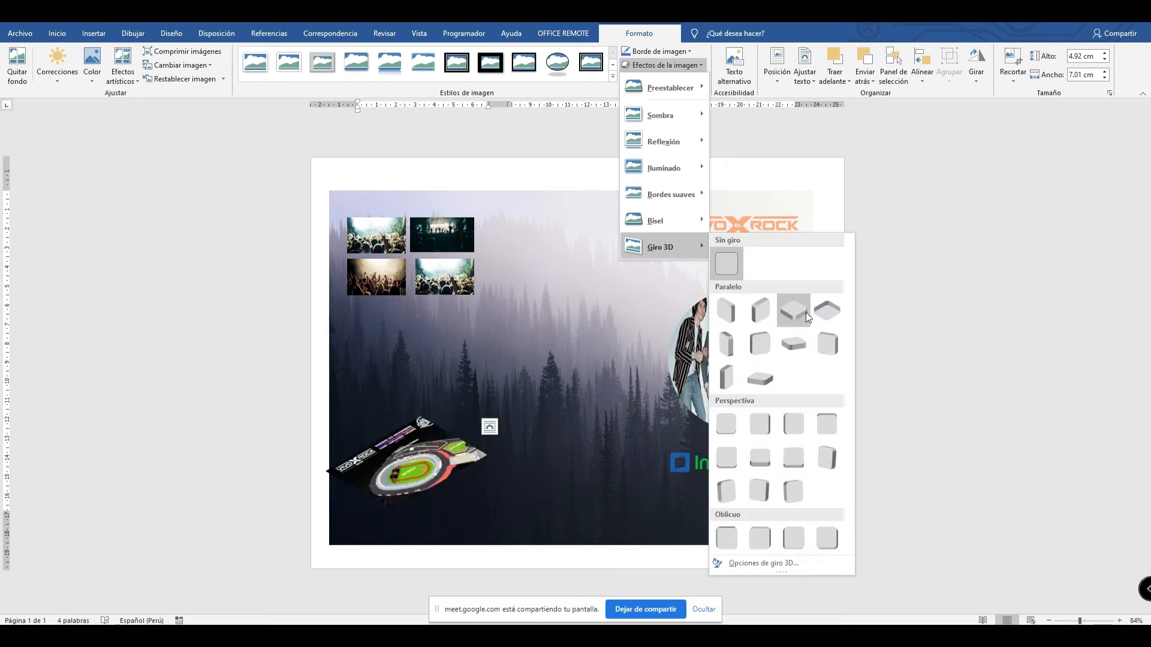
pyautogui.click(760, 354)
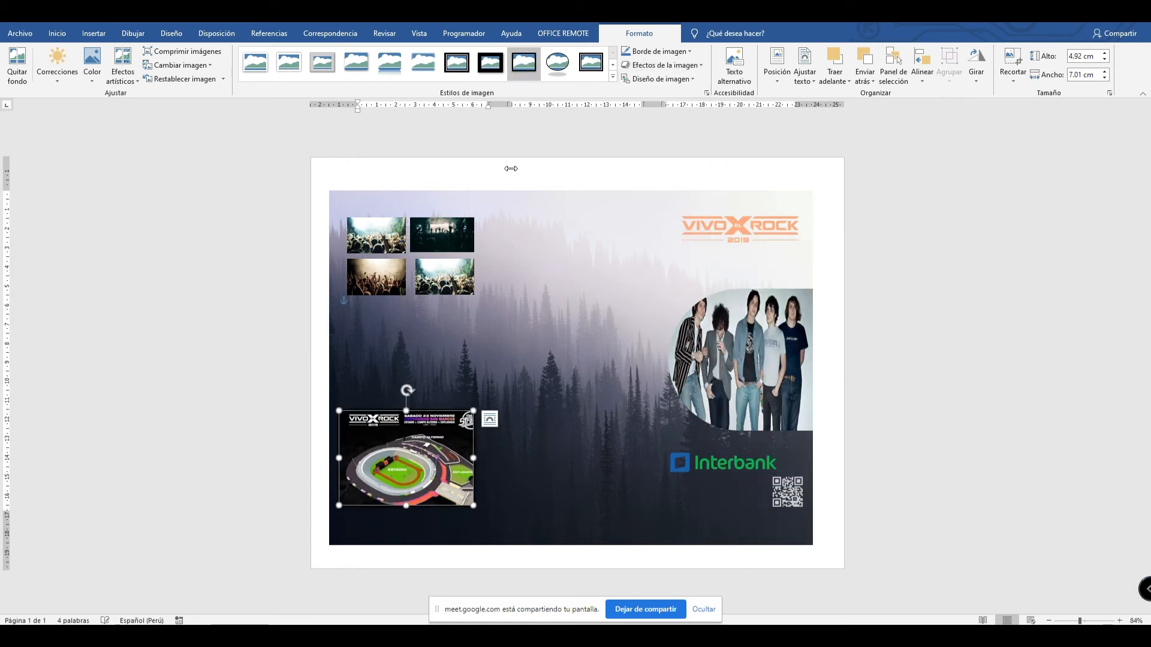
pyautogui.click(217, 401)
pyautogui.click(486, 521)
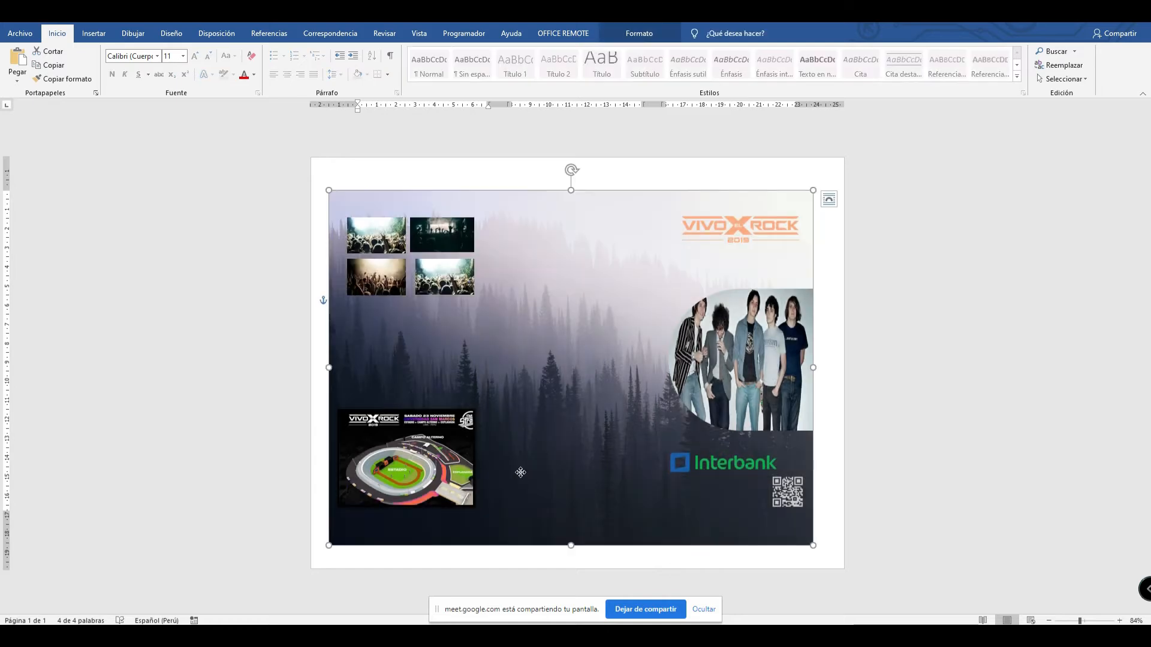
# Apply a parallel 3D rotation preset to the stadium map picture and shift the picture slightly to the right.
pyautogui.click(437, 464)
pyautogui.click(638, 33)
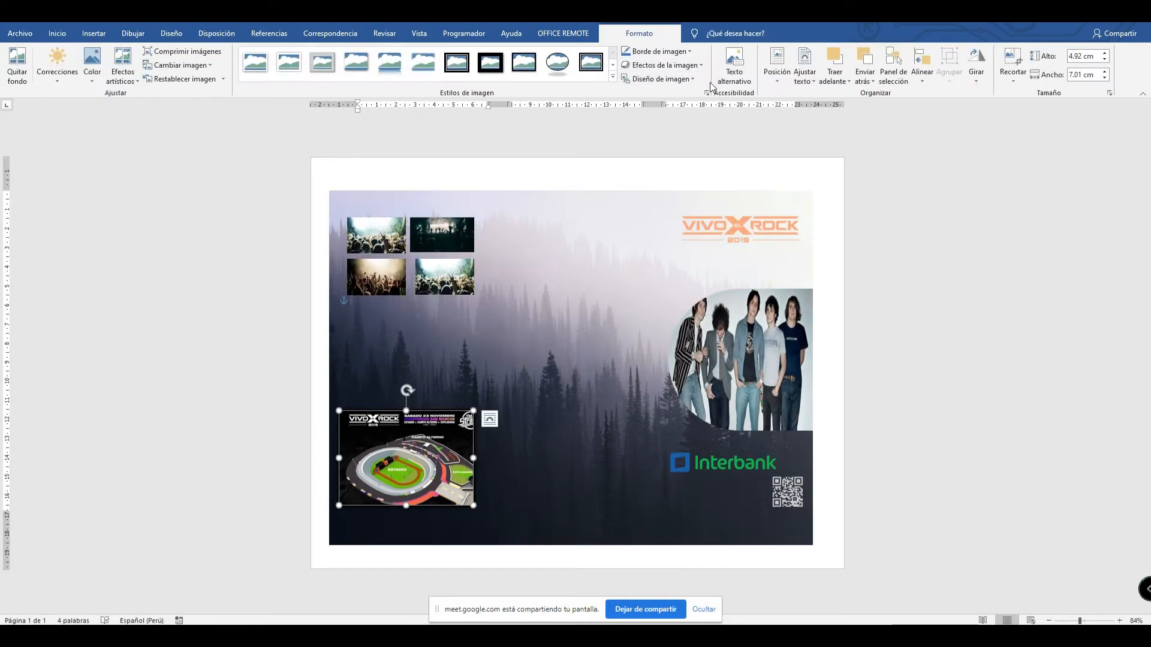
pyautogui.click(659, 78)
pyautogui.click(664, 65)
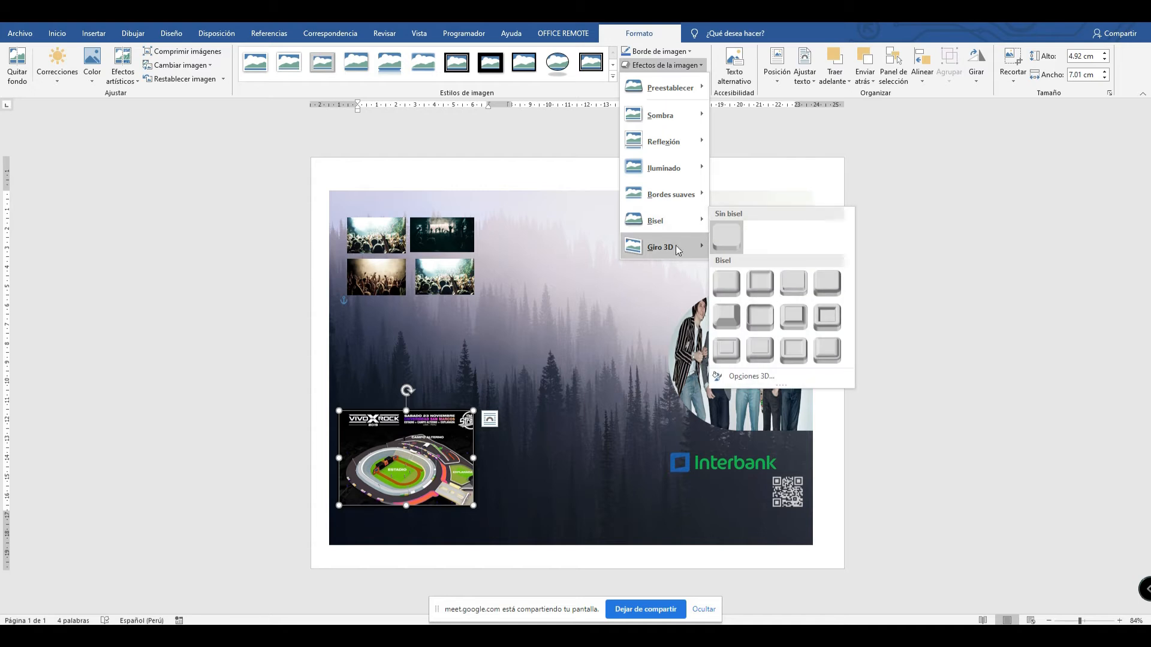
pyautogui.moveTo(676, 247)
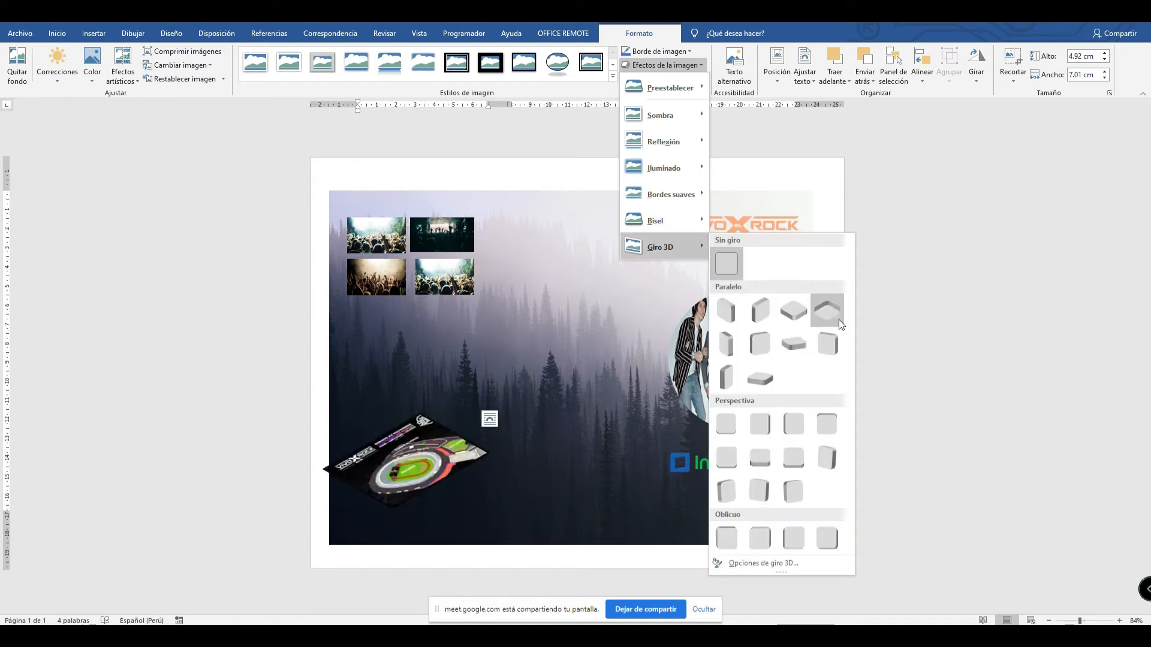
pyautogui.click(775, 338)
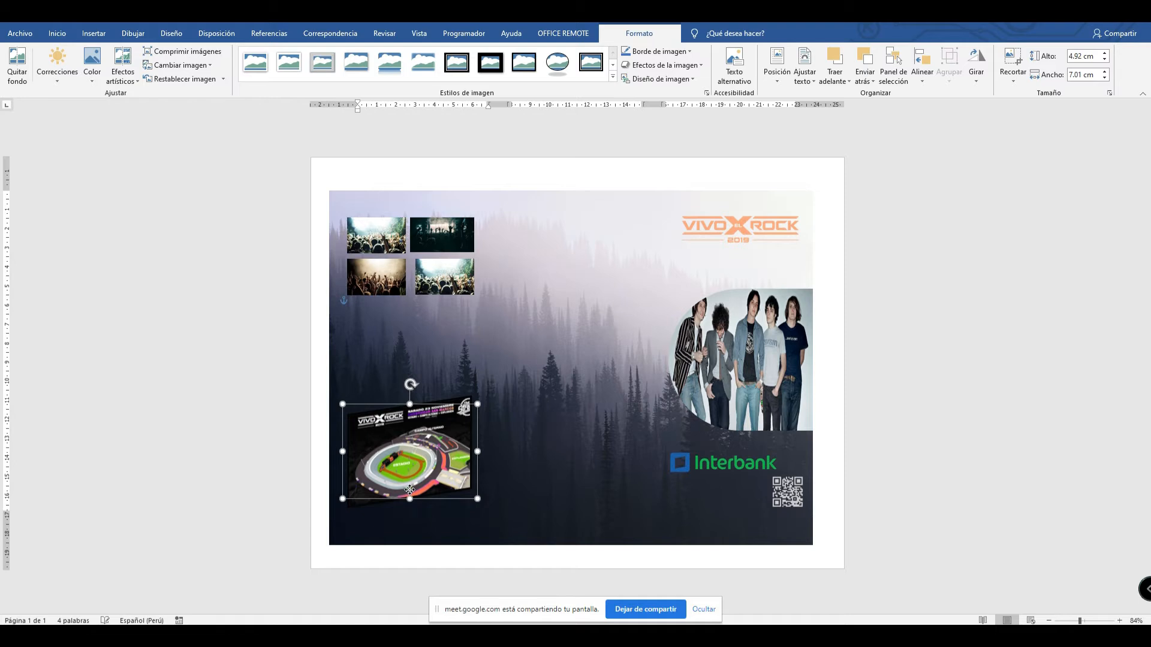
# Apply the simple black frame picture style to the band photo.
pyautogui.click(736, 365)
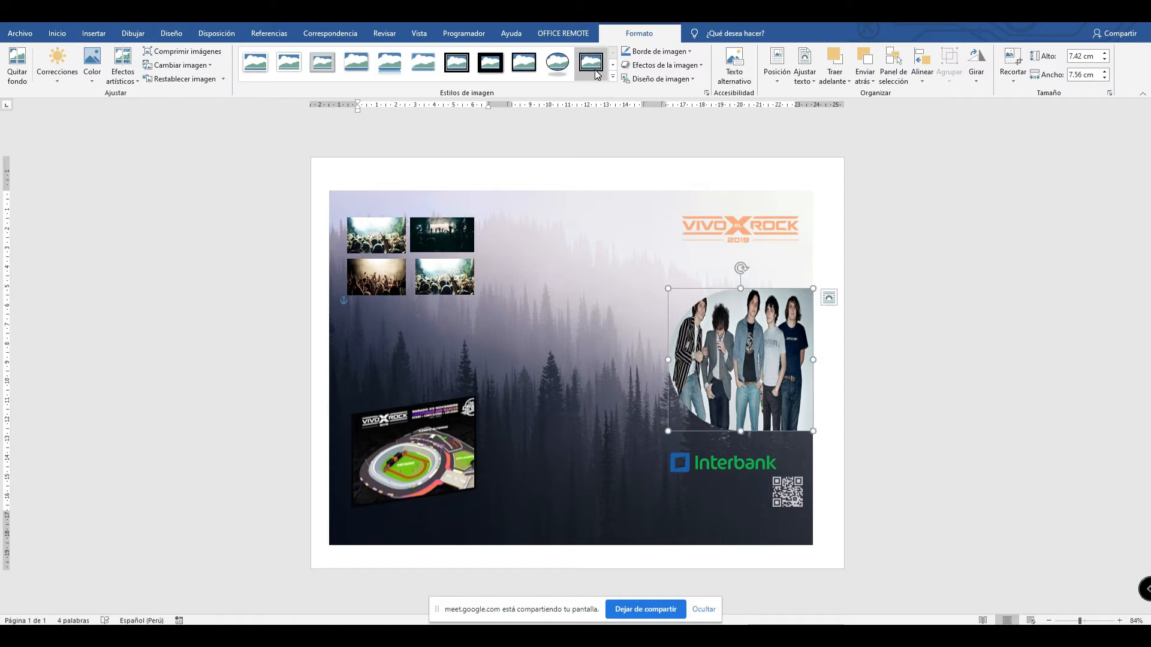
pyautogui.click(520, 67)
pyautogui.click(804, 72)
pyautogui.click(805, 72)
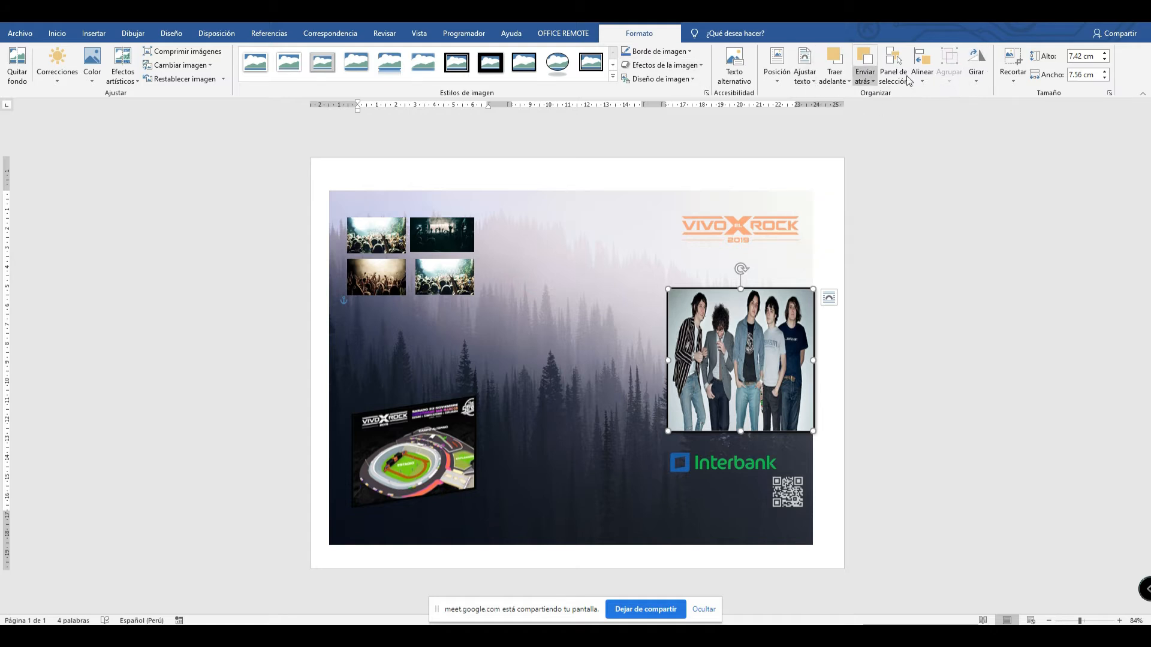
# Crop the framed band photo back to the flowchart Delay shape and nudge it slightly down.
pyautogui.click(1019, 78)
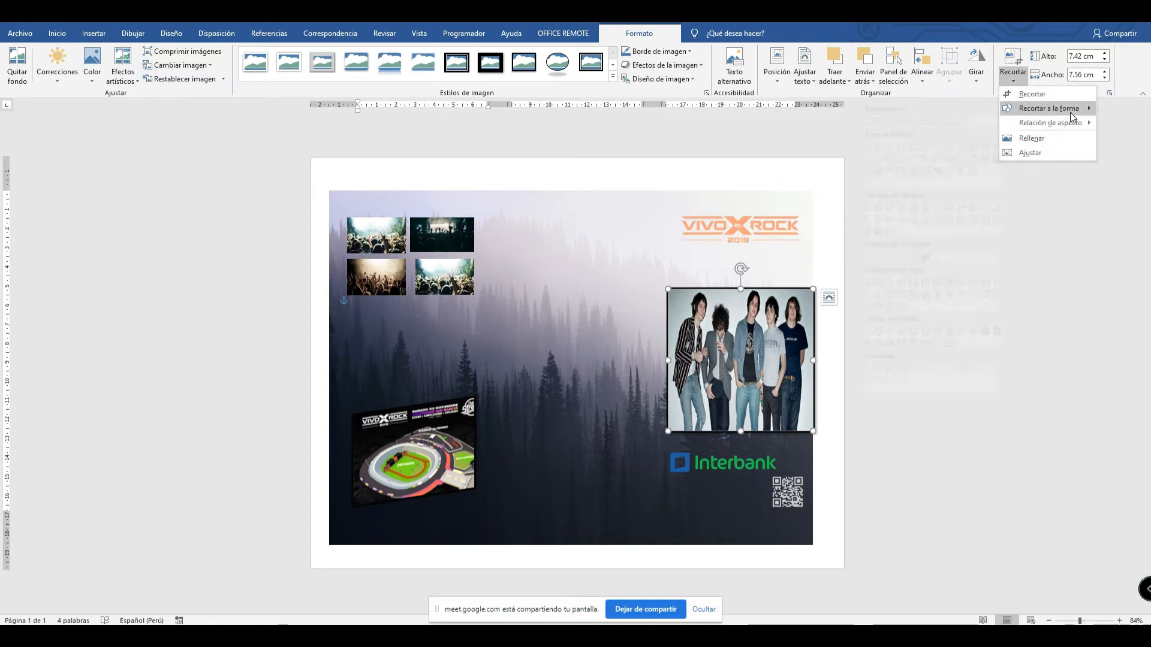
pyautogui.moveTo(1070, 113)
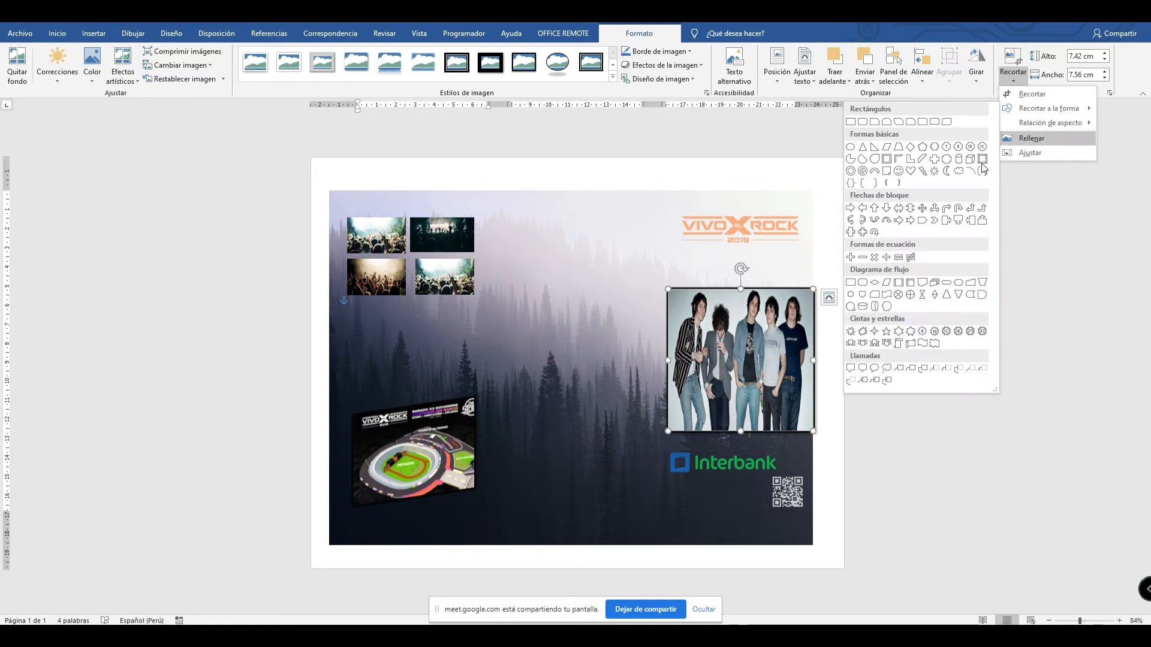
pyautogui.click(982, 296)
pyautogui.moveTo(758, 383); pyautogui.dragTo(760, 387)
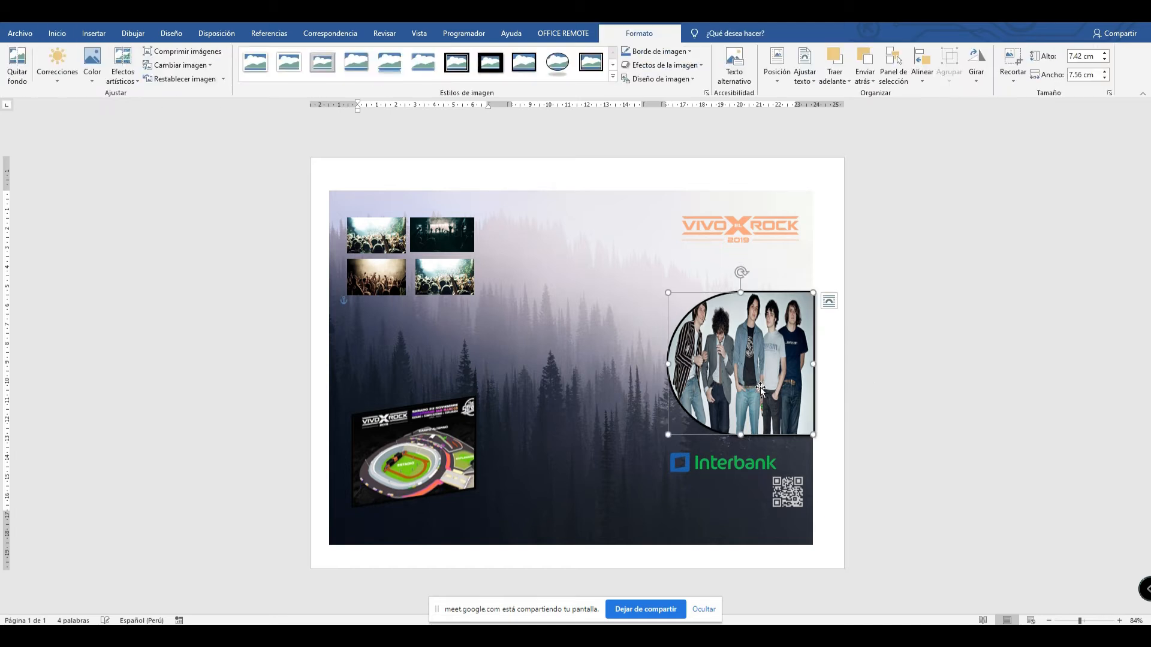
pyautogui.click(834, 363)
pyautogui.click(796, 368)
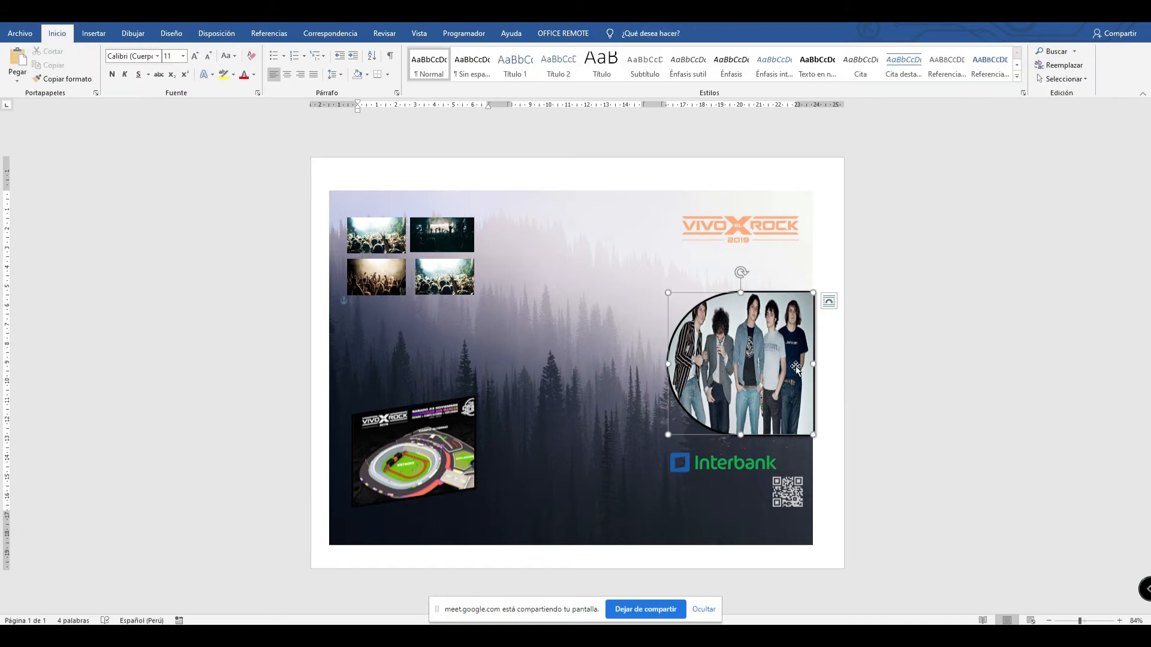
pyautogui.click(573, 351)
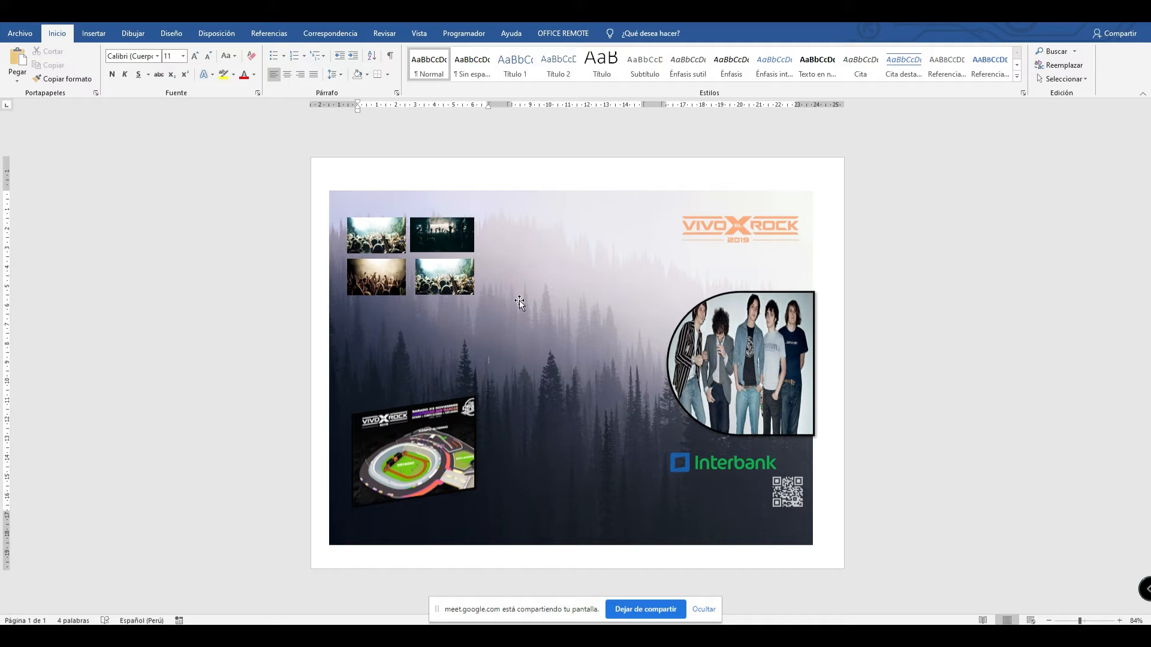
# Draw a rectangle of about 1.25 by 7.37 cm above the stadium map and give it the solid green shape style.
pyautogui.click(94, 33)
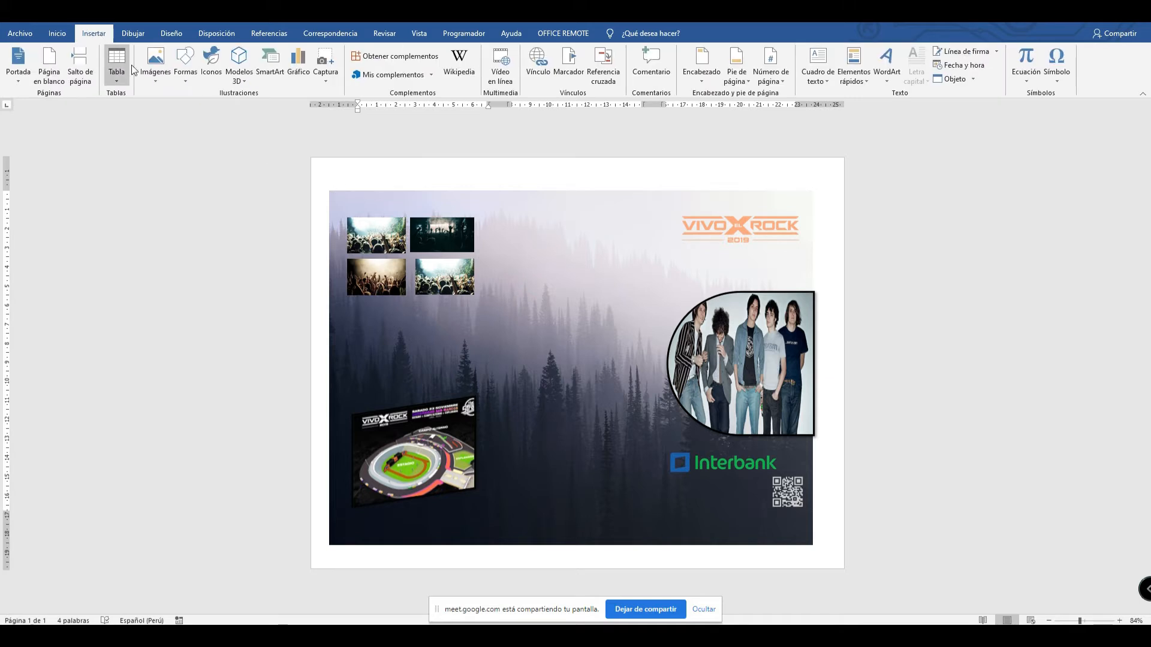
pyautogui.click(183, 76)
pyautogui.click(191, 114)
pyautogui.moveTo(336, 331); pyautogui.dragTo(442, 358)
pyautogui.click(410, 63)
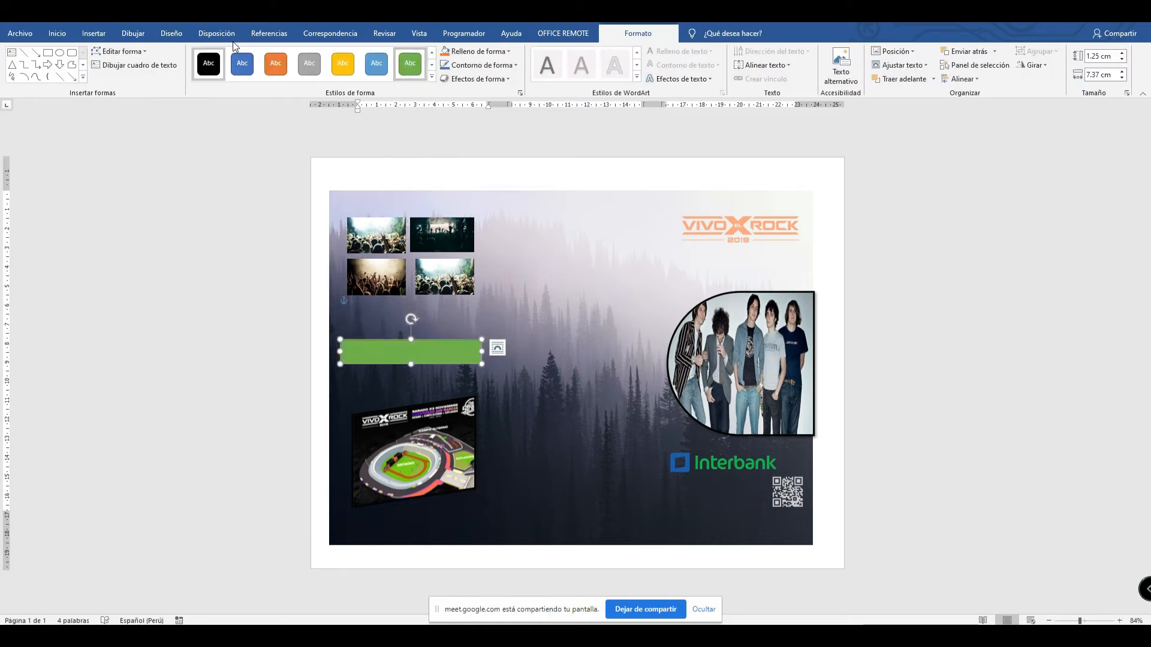
# Place two copies of the green rectangle stacked between the crowd photos and the VIVO X ROCK logo, tilting the upper one.
pyautogui.hotkey('ctrl', 'c')
pyautogui.hotkey('ctrl', 'v')
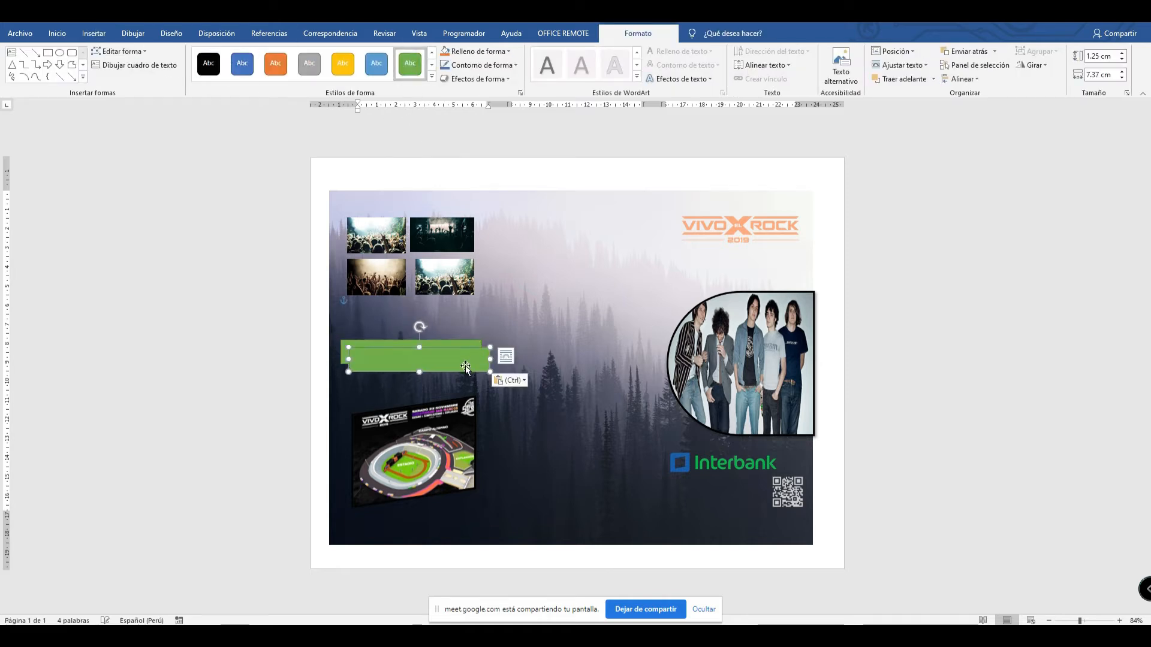
pyautogui.moveTo(465, 365); pyautogui.dragTo(598, 262)
pyautogui.moveTo(572, 222); pyautogui.dragTo(560, 187)
pyautogui.click(569, 219)
pyautogui.click(277, 290)
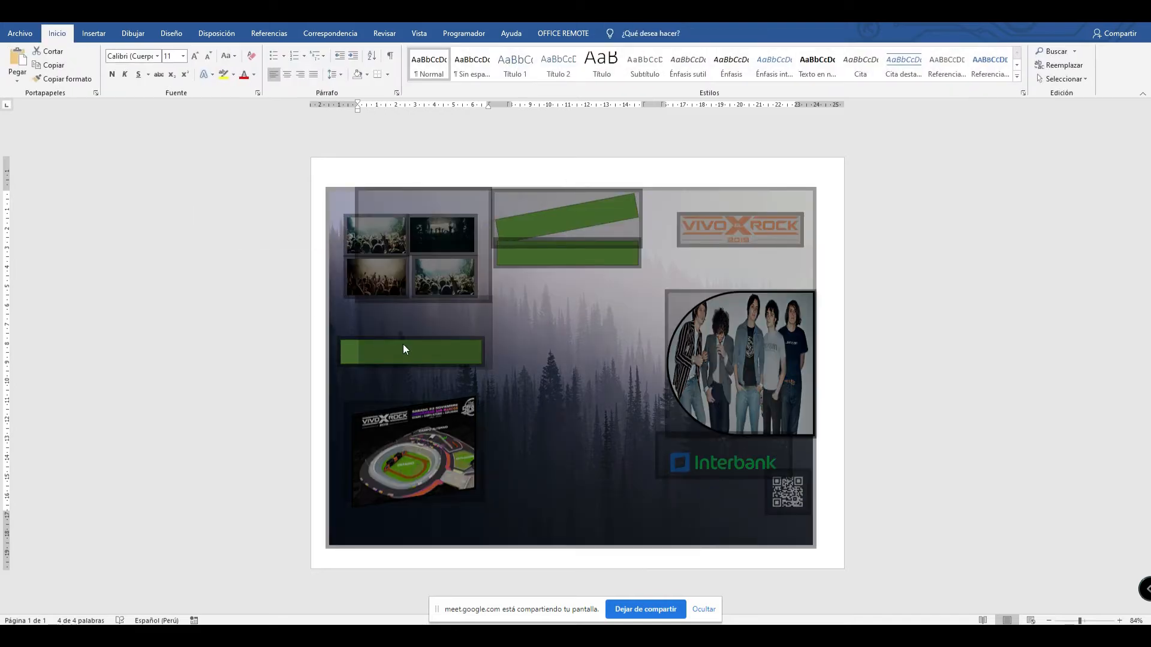
# Enter the text "lugar" in the green rectangle above the stadium map.
pyautogui.click(421, 351)
pyautogui.click(421, 351)
pyautogui.press('BackSpace')
pyautogui.press('BackSpace')
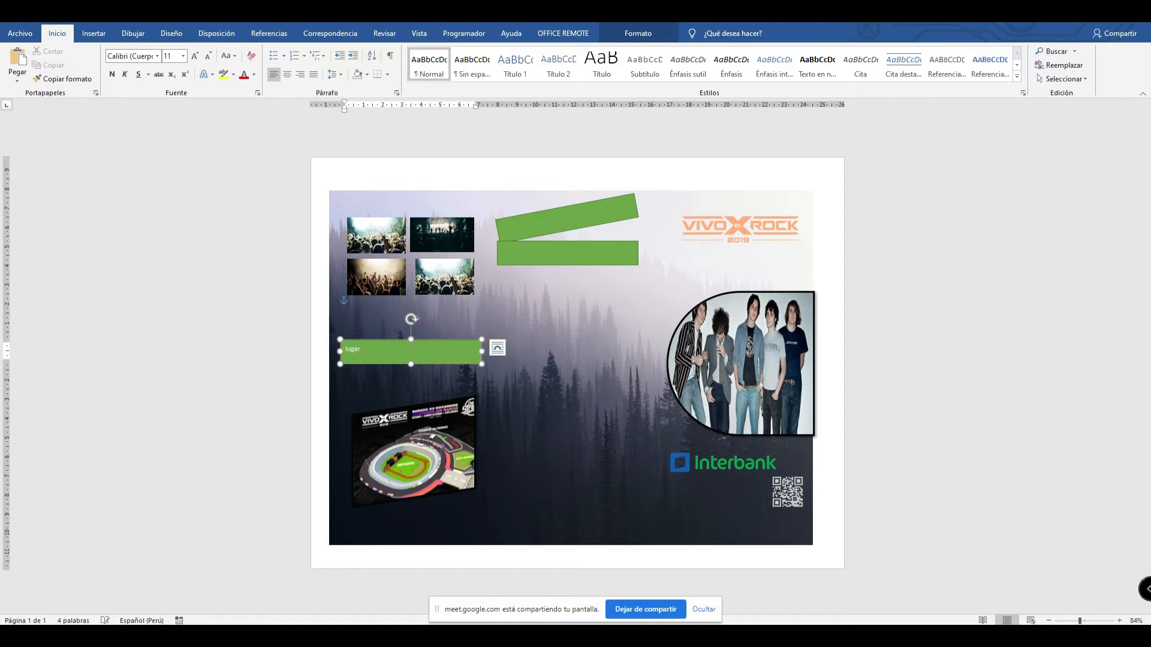
# Center the "lugar" text and format it in the FUN GAMES font at size 36.
pyautogui.click(401, 341)
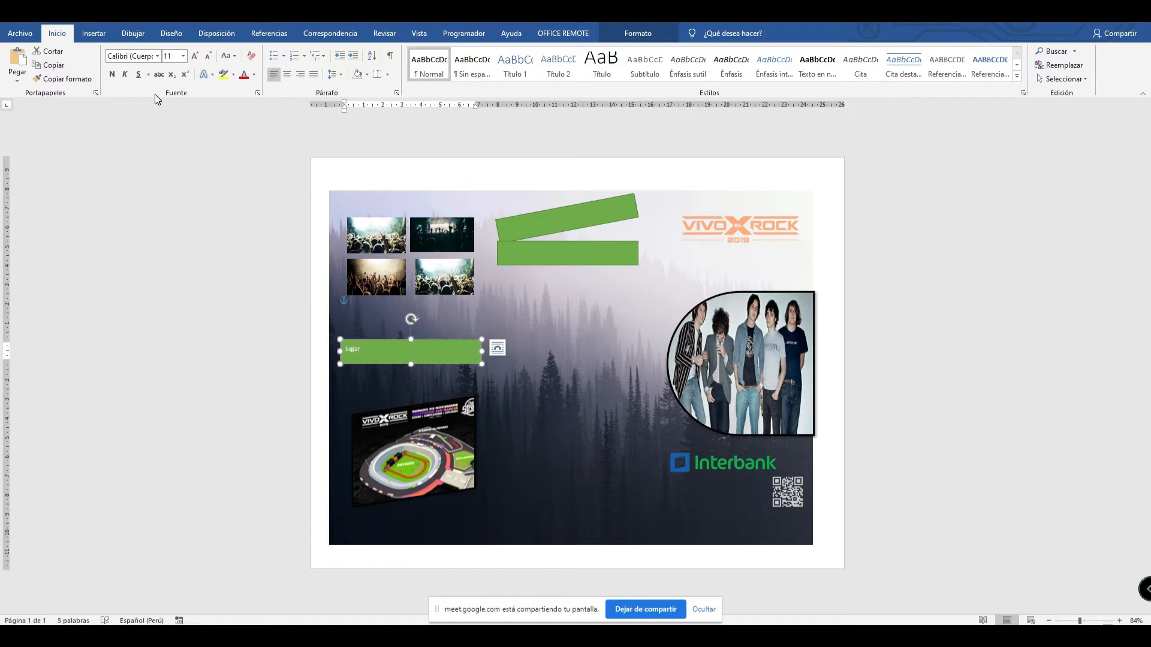
pyautogui.click(287, 74)
pyautogui.click(183, 56)
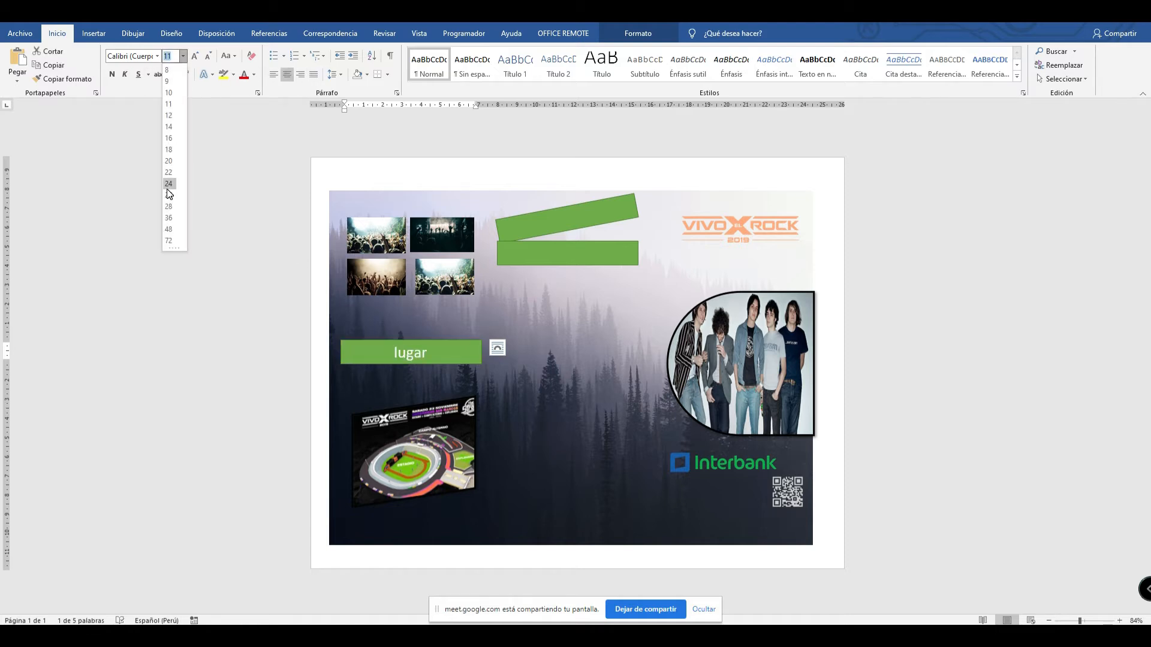
pyautogui.click(169, 181)
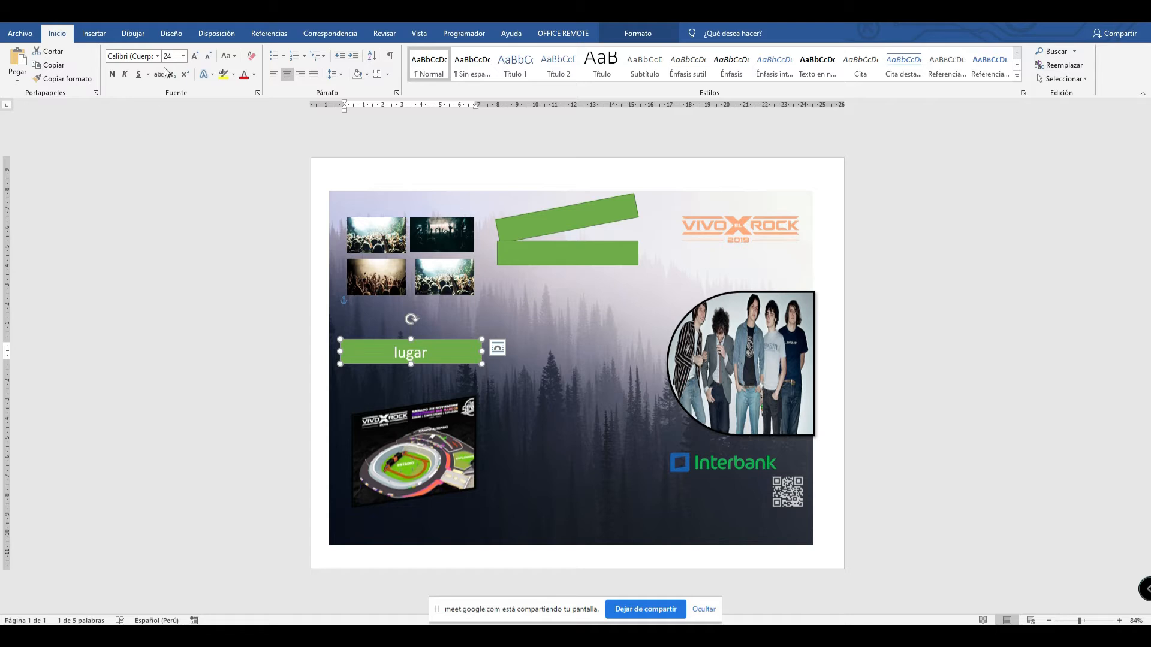
pyautogui.click(157, 56)
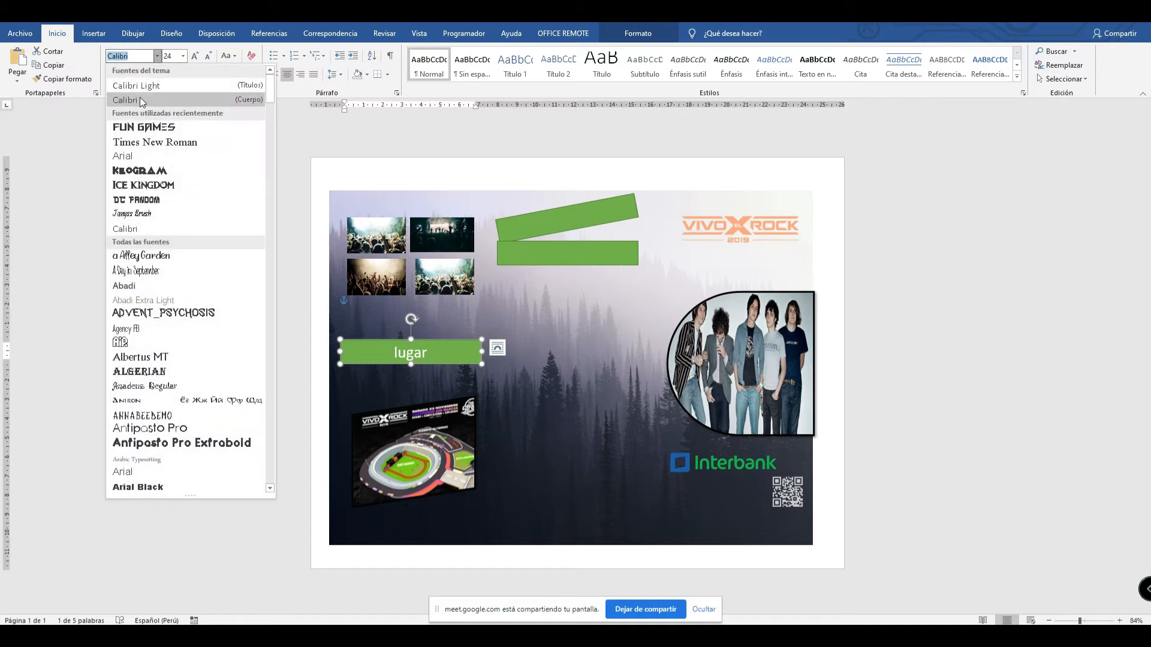
pyautogui.click(149, 133)
pyautogui.click(183, 55)
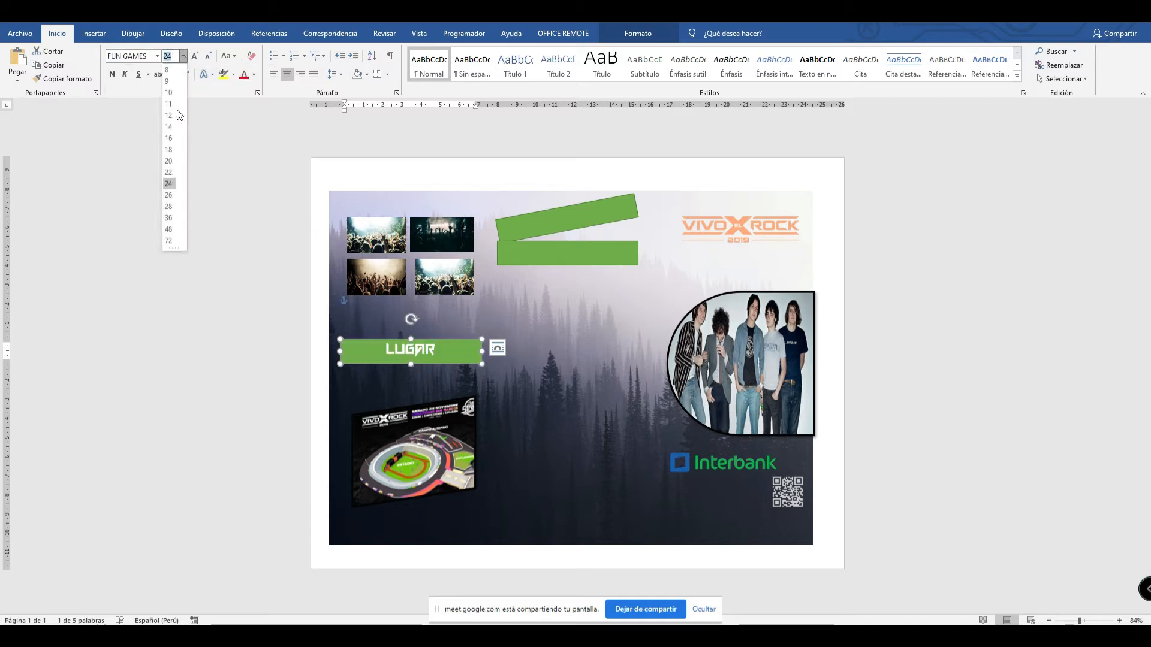
pyautogui.click(168, 218)
# Apply the semi-transparent green shape style to the "lugar" rectangle.
pyautogui.click(447, 361)
pyautogui.click(476, 353)
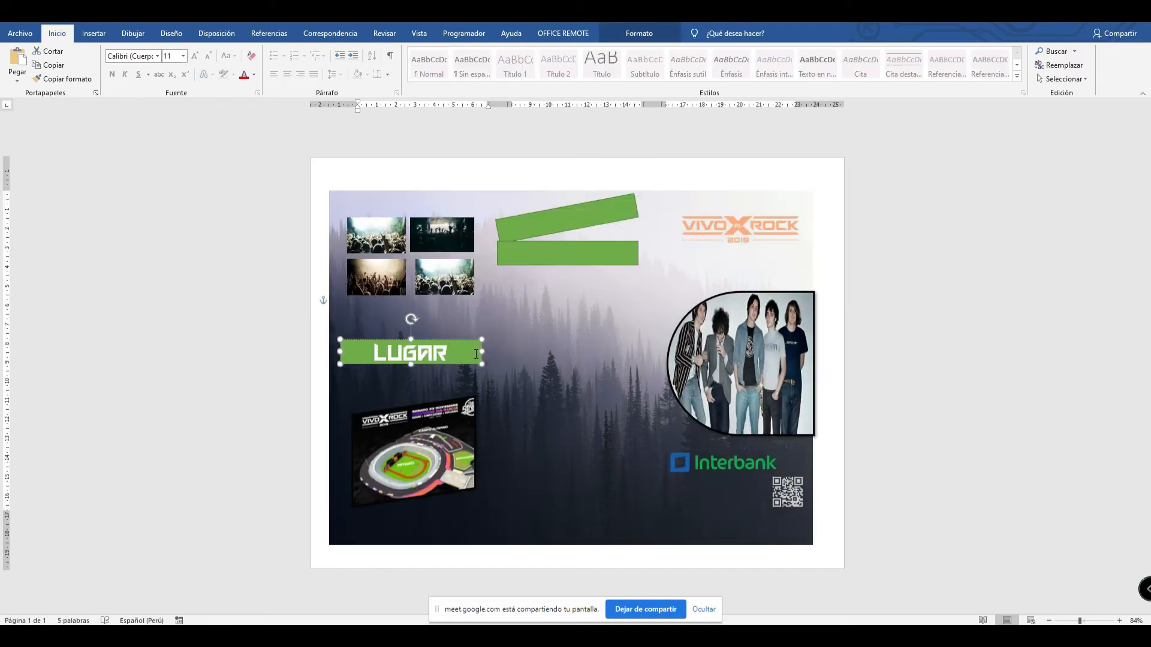
pyautogui.click(639, 33)
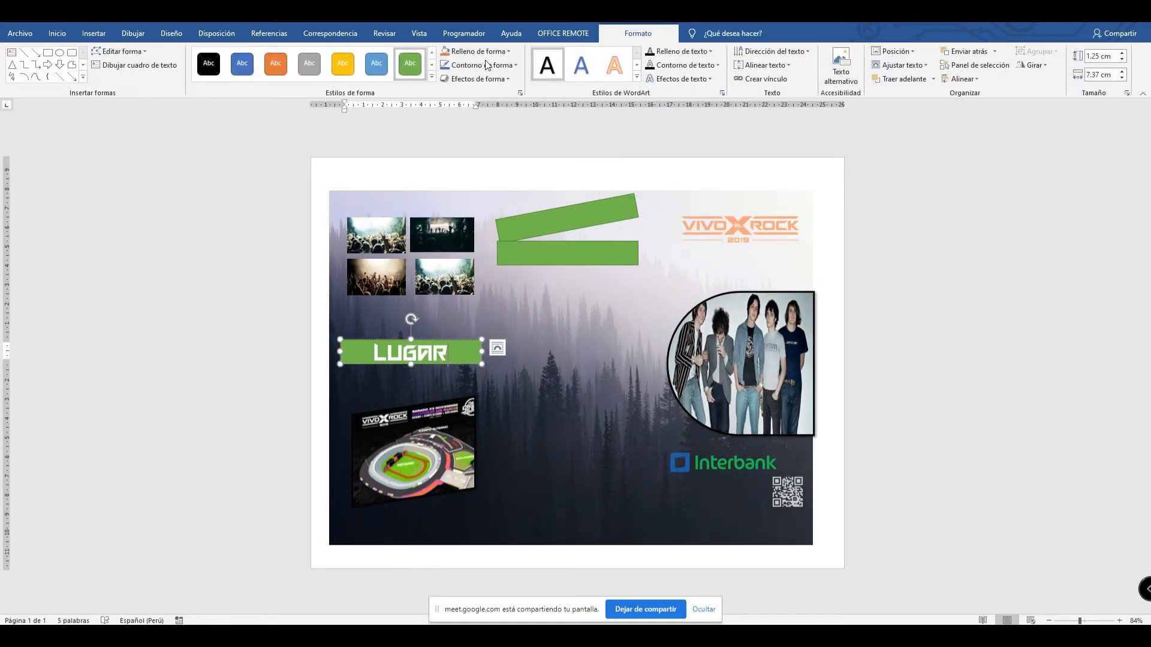
pyautogui.click(431, 81)
pyautogui.click(410, 372)
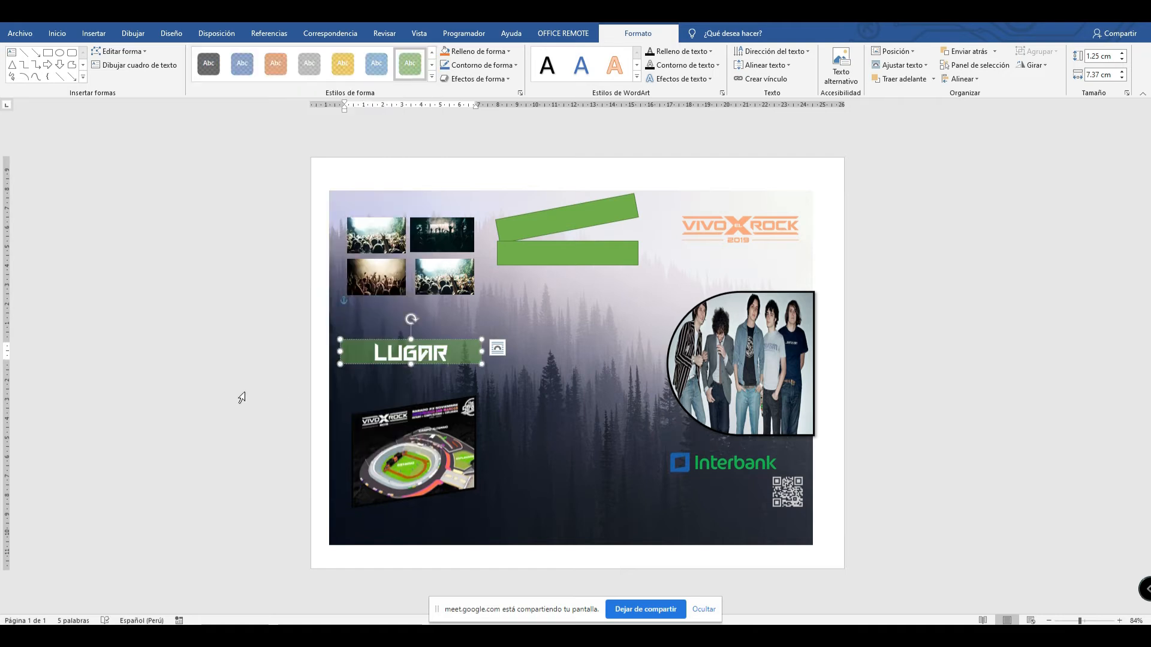
pyautogui.click(241, 398)
# Move the VIVO X ROCK logo slightly to the right.
pyautogui.click(519, 372)
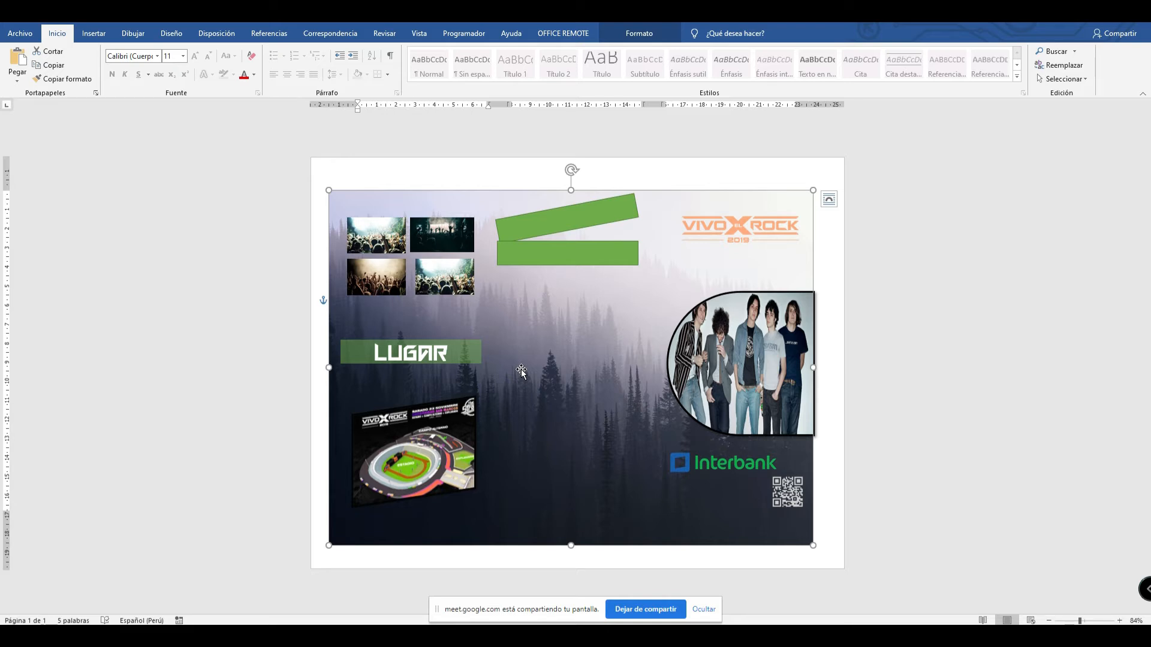
pyautogui.click(752, 225)
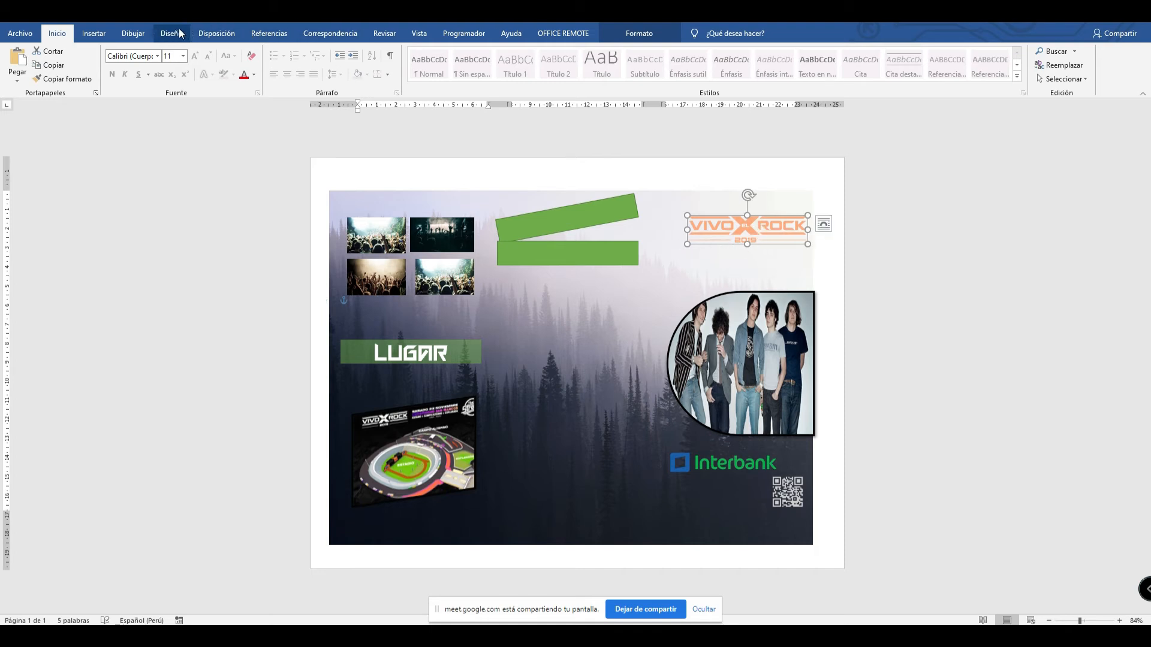
pyautogui.click(216, 33)
pyautogui.click(171, 34)
pyautogui.click(94, 33)
pyautogui.click(133, 33)
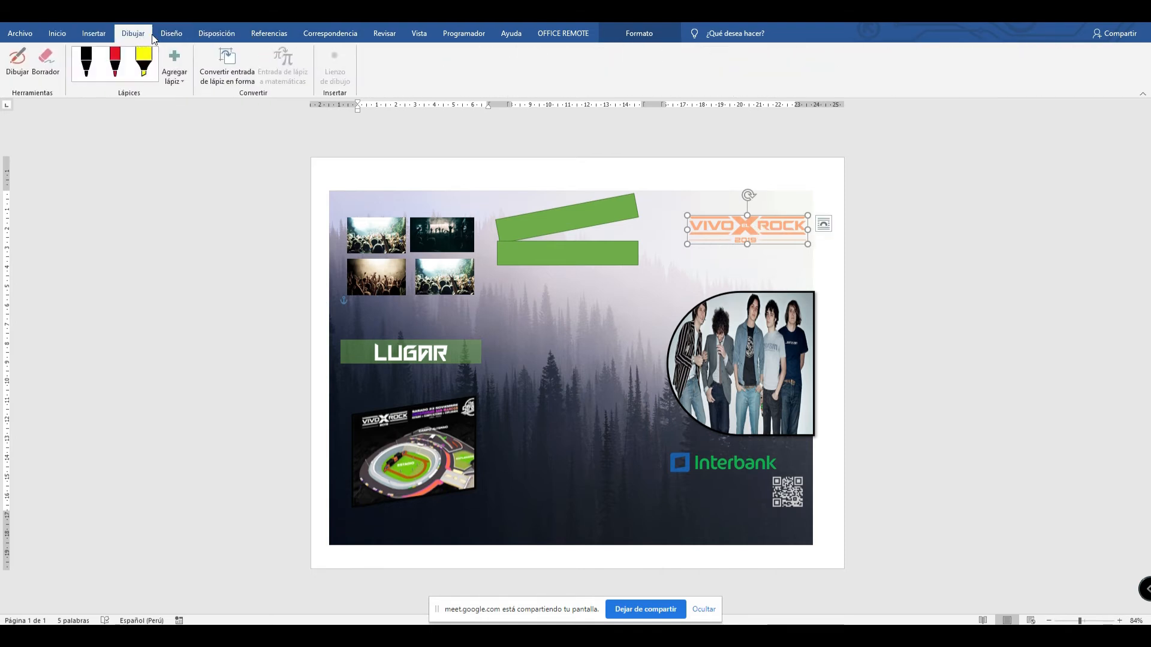
pyautogui.click(330, 34)
pyautogui.click(269, 33)
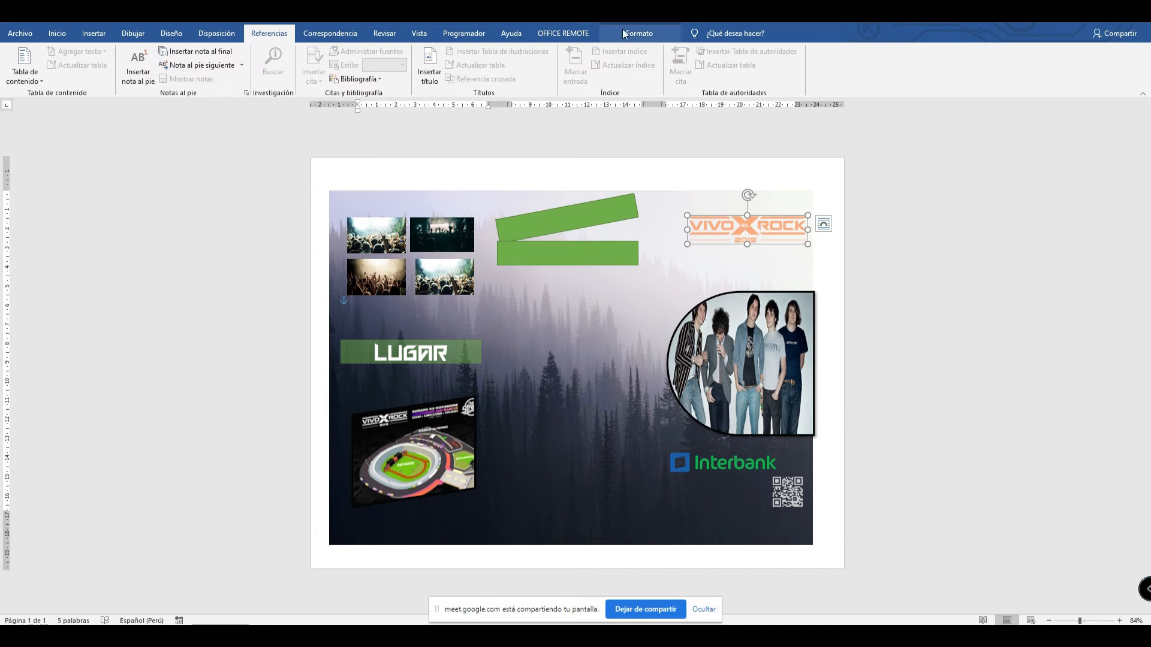
# Recolor the VIVO X ROCK logo with the standard purple variation.
pyautogui.click(639, 33)
pyautogui.click(96, 77)
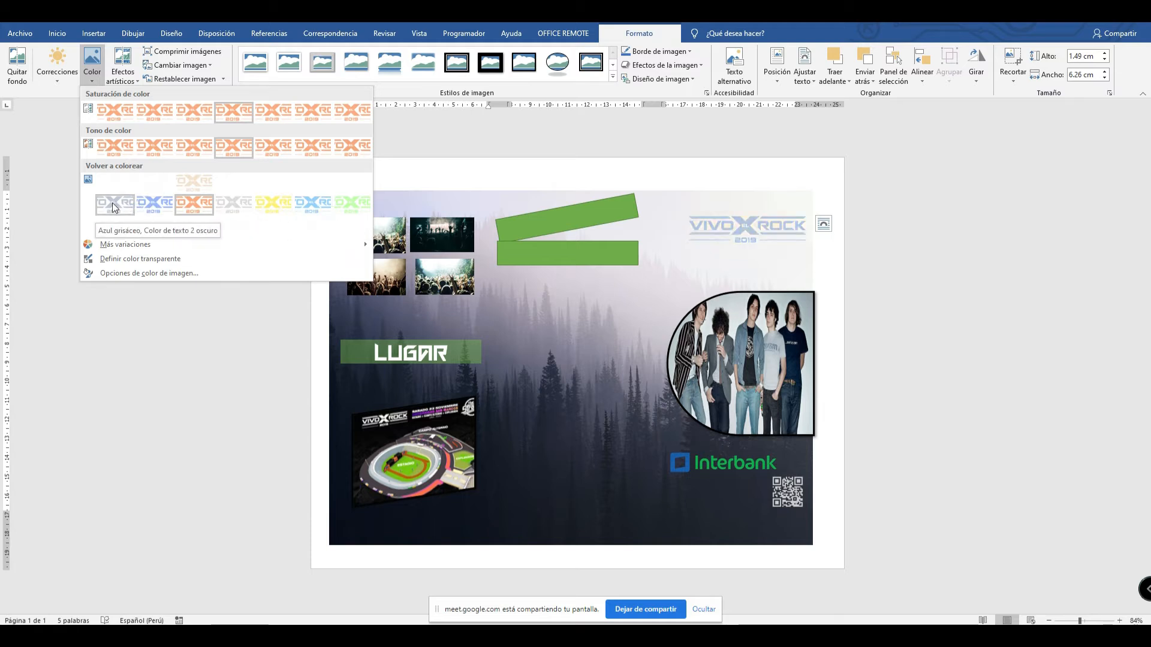
pyautogui.moveTo(260, 242)
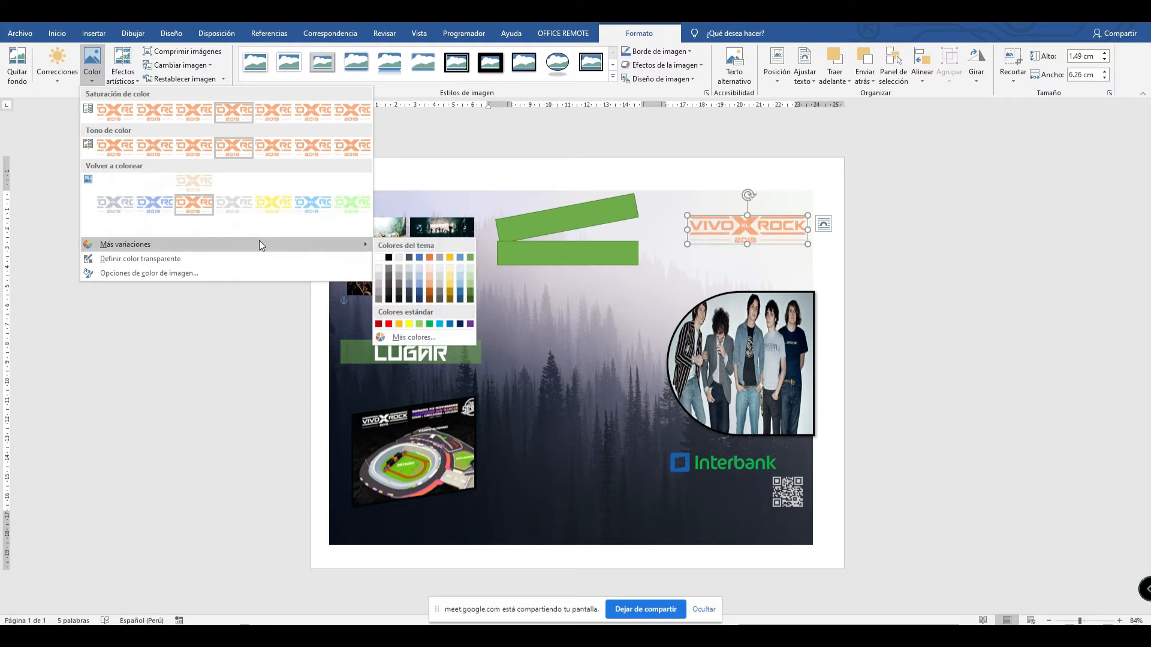
pyautogui.click(473, 324)
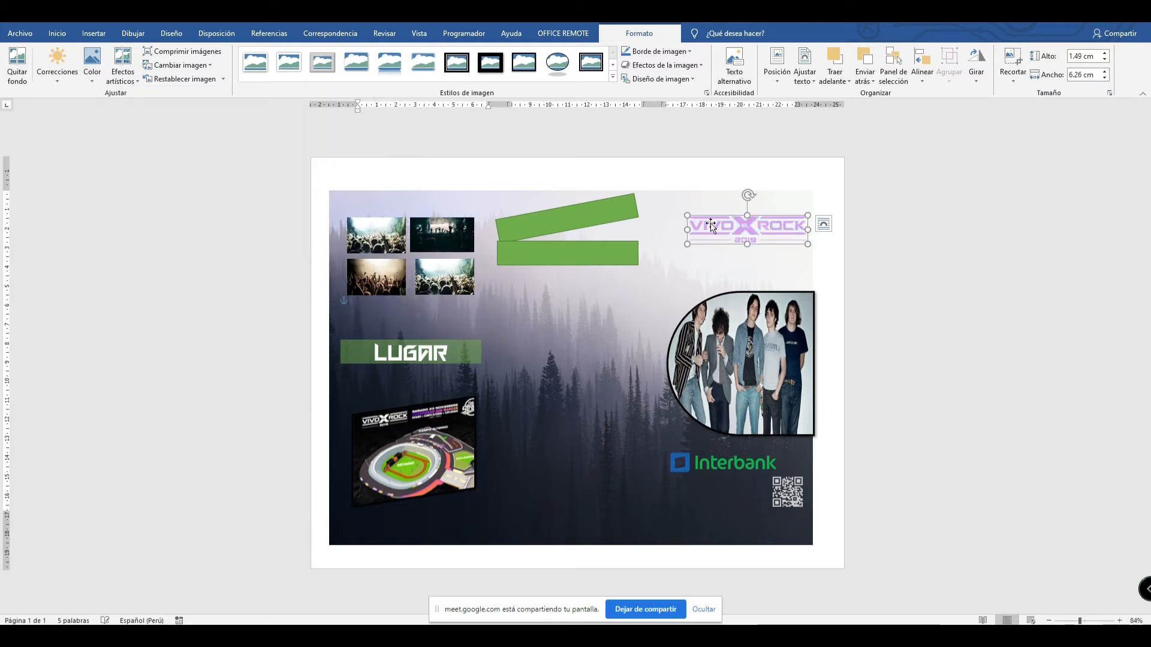
pyautogui.moveTo(686, 247)
pyautogui.mouseDown()
pyautogui.moveTo(650, 256)
pyautogui.moveTo(699, 245)
pyautogui.moveTo(688, 245)
pyautogui.mouseUp()
# Nudge the band photo slightly to the left, flush with the background's right edge.
pyautogui.click(816, 258)
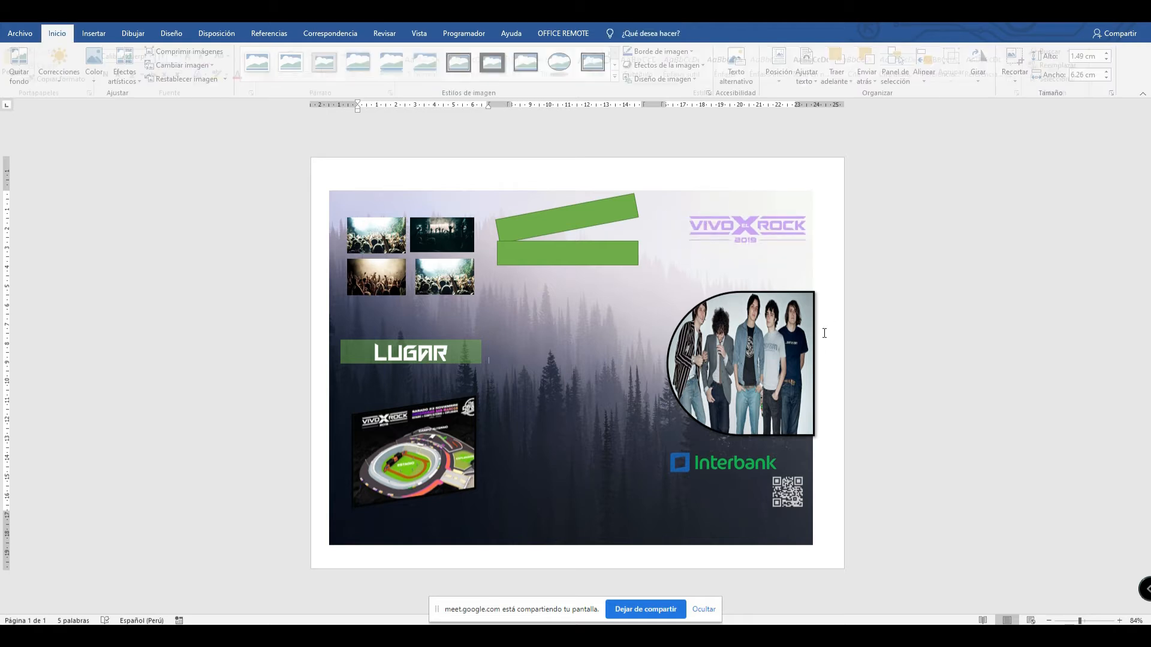
pyautogui.click(790, 355)
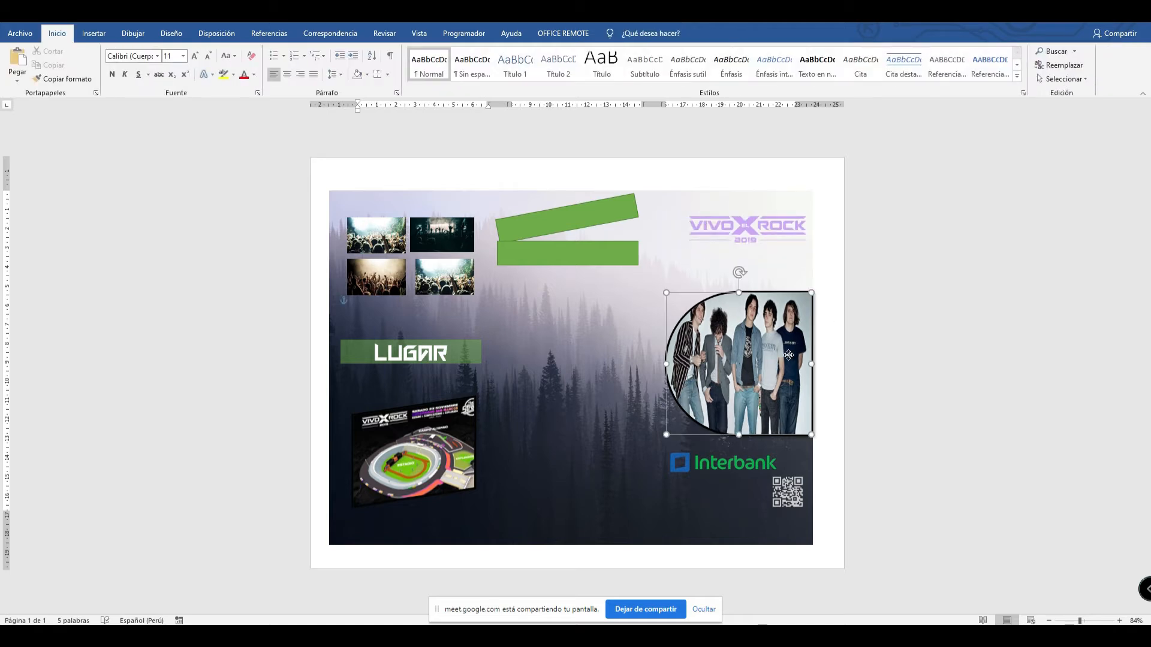
# Enter the text "banda" in the tilted green rectangle.
pyautogui.click(421, 354)
pyautogui.click(583, 219)
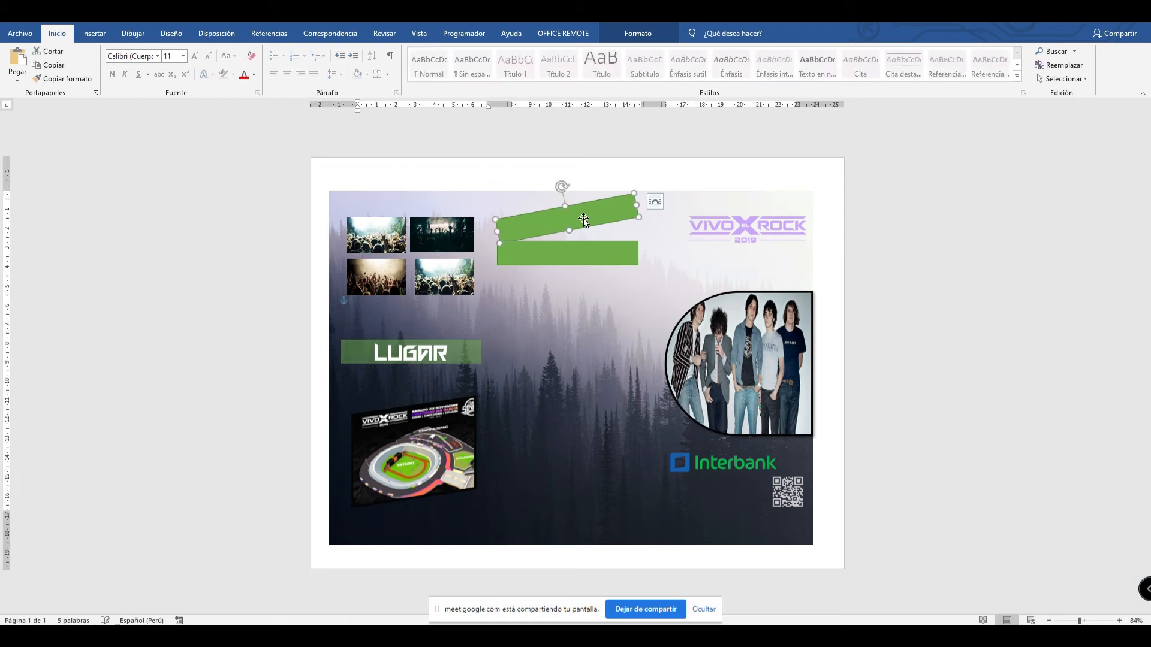
pyautogui.write('banda')
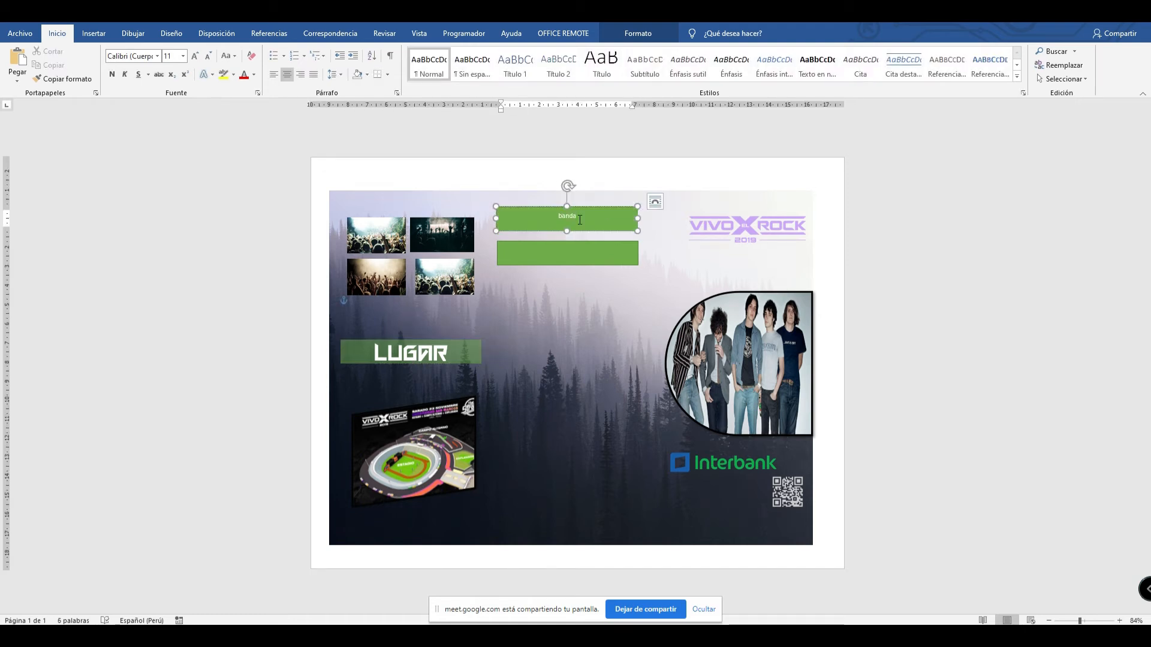
# Delete both solid green rectangles at the flyer's top centre, including the one containing "banda".
pyautogui.click(598, 233)
pyautogui.press('Delete')
pyautogui.click(606, 237)
pyautogui.press('Delete')
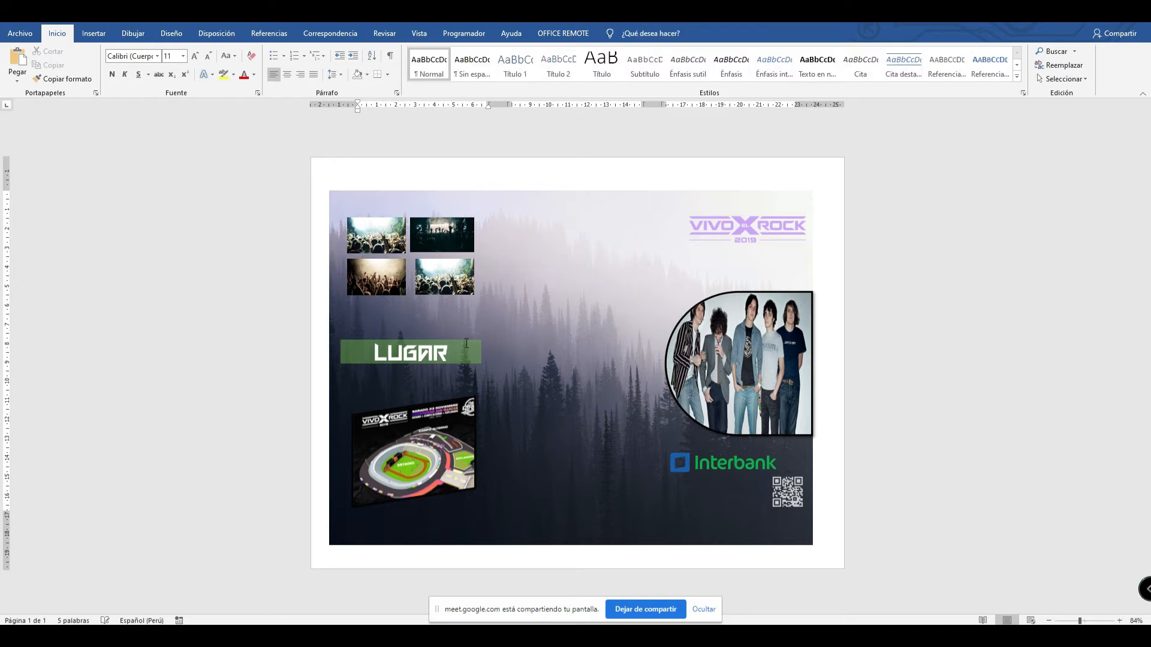
# Duplicate the translucent LUGAR label twice and stack the copies at the flyer's top centre.
pyautogui.click(466, 338)
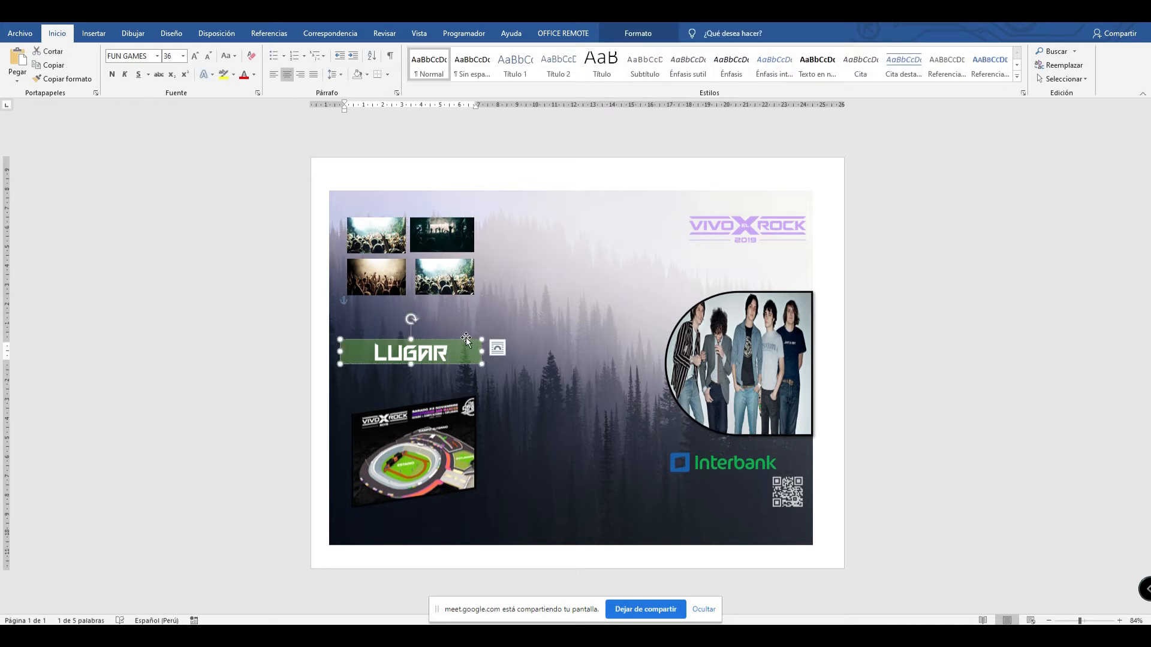
pyautogui.moveTo(467, 345); pyautogui.dragTo(616, 207)
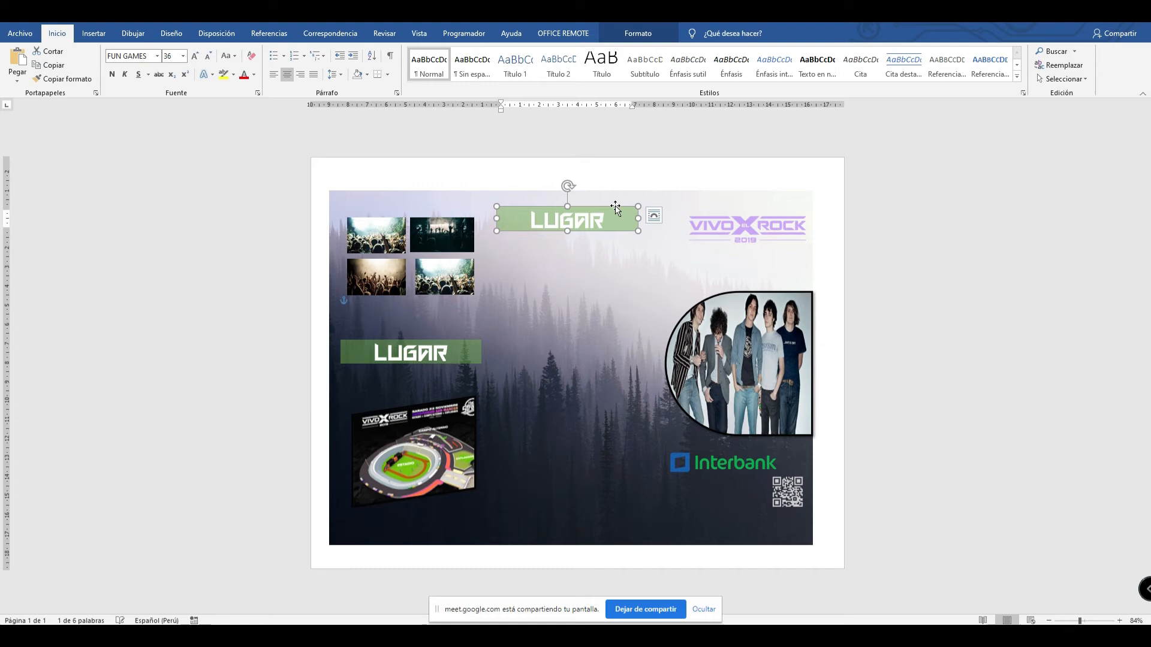
pyautogui.click(459, 341)
pyautogui.moveTo(461, 343); pyautogui.dragTo(468, 349)
pyautogui.moveTo(529, 308); pyautogui.dragTo(536, 248)
# Replace the text of the lower label copy with "INVITADAS" and of the upper copy with "BANDAS".
pyautogui.click(610, 248)
pyautogui.write('INVITADAS')
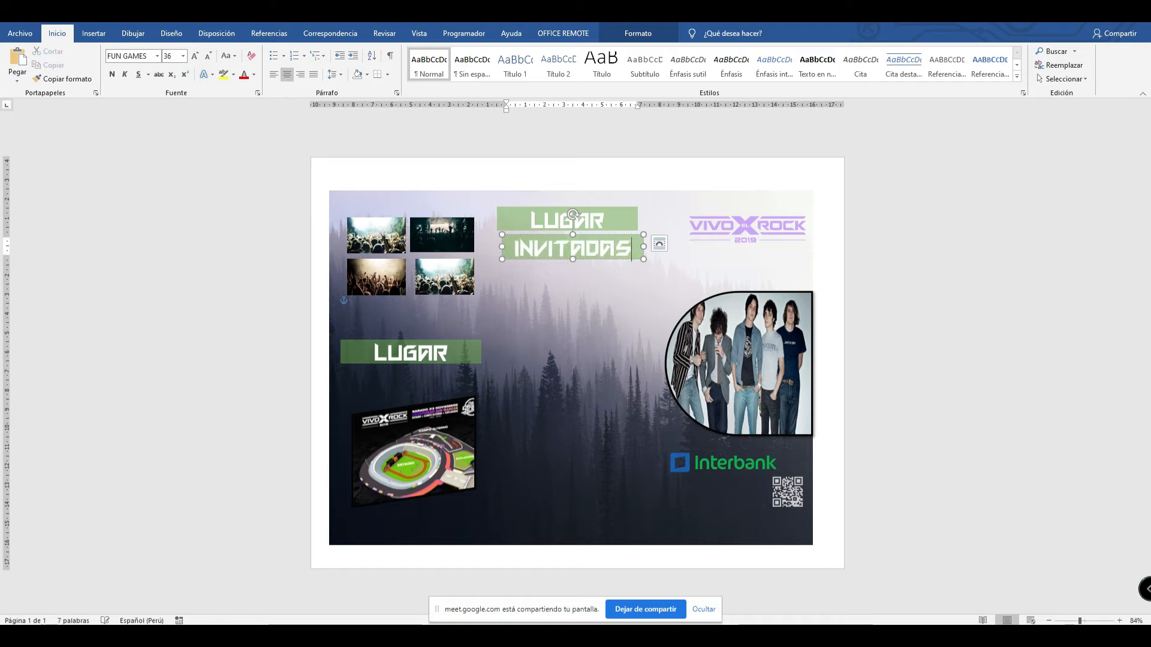
pyautogui.click(602, 224)
pyautogui.moveTo(604, 222); pyautogui.dragTo(531, 222)
pyautogui.write('BANDAS')
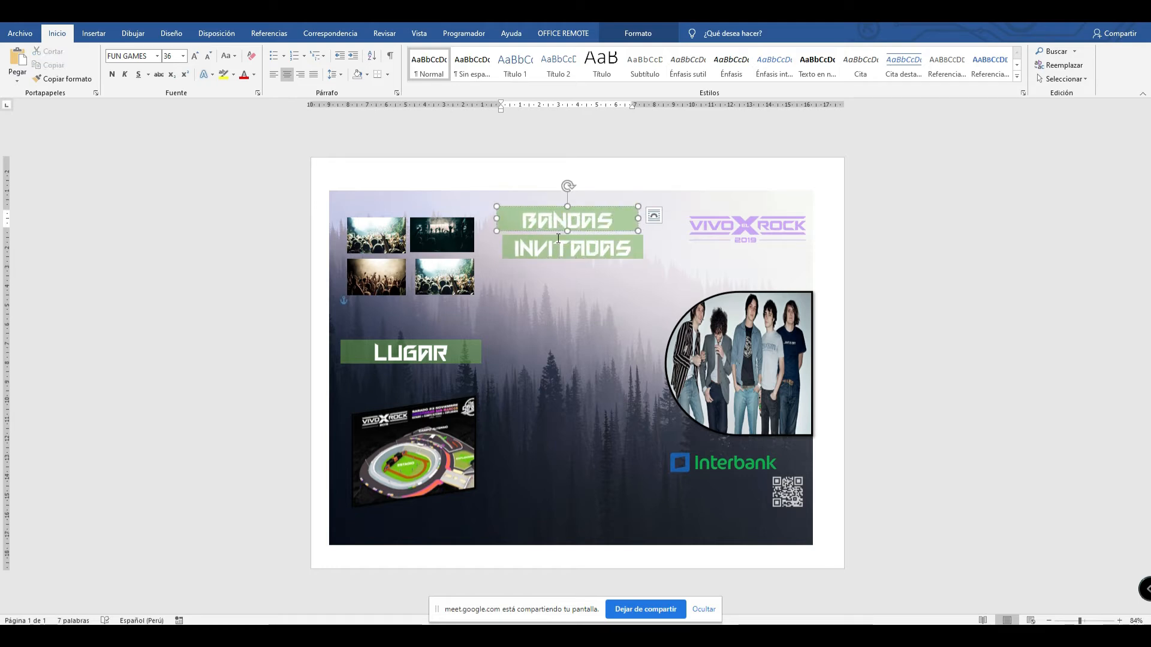
pyautogui.click(594, 283)
pyautogui.click(827, 283)
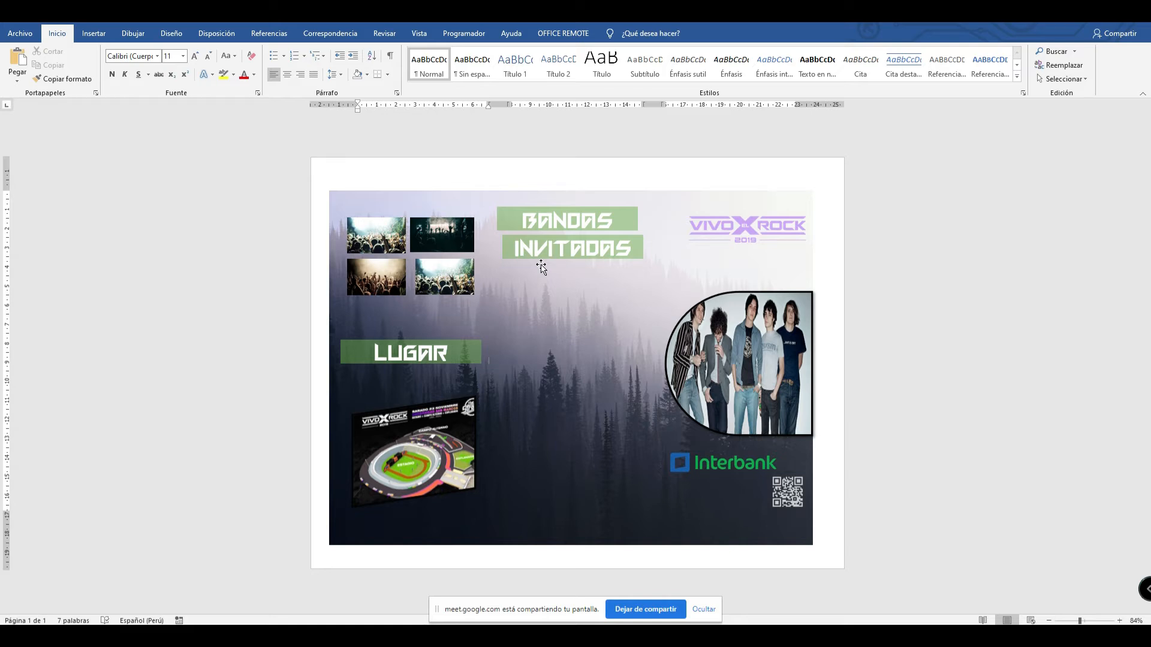
# Tilt the BANDAS label upward to the right and shift the INVITADAS label slightly down and to the right.
pyautogui.click(470, 345)
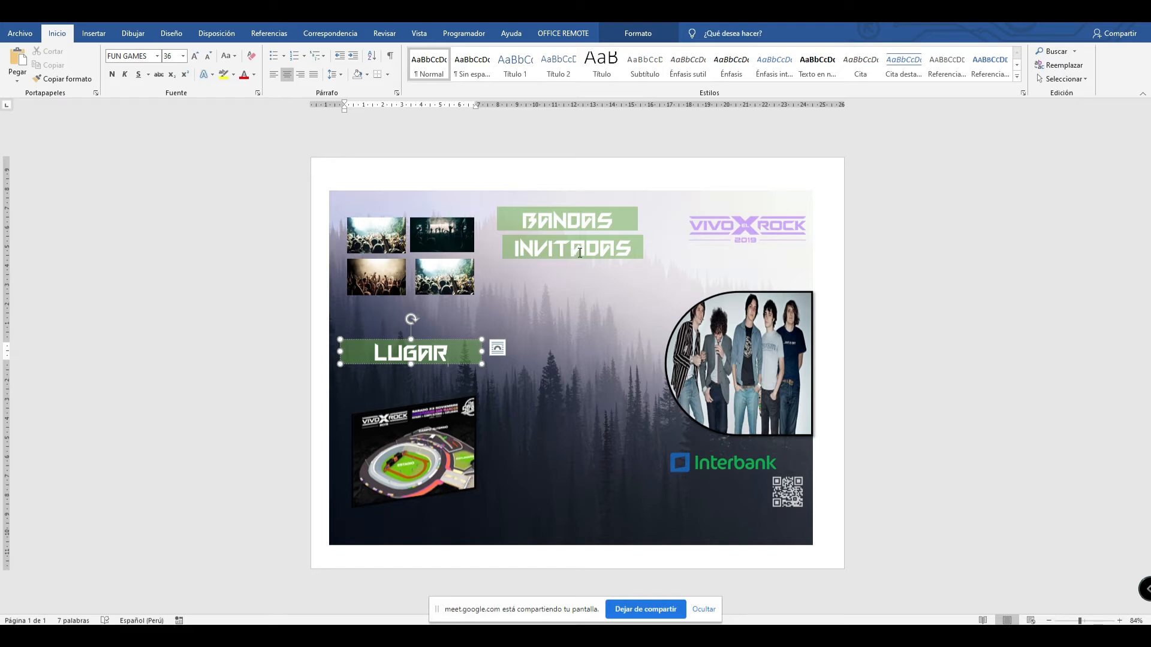
pyautogui.click(567, 220)
pyautogui.moveTo(567, 193); pyautogui.dragTo(584, 203)
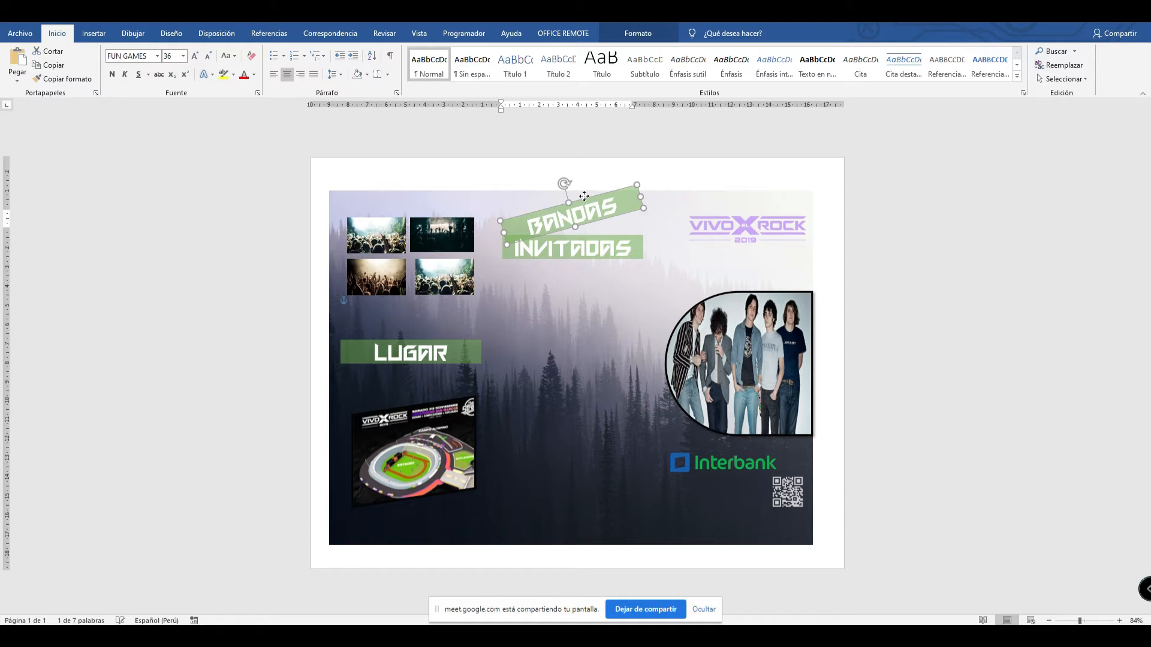
pyautogui.click(618, 241)
pyautogui.moveTo(618, 242); pyautogui.dragTo(622, 246)
pyautogui.click(623, 314)
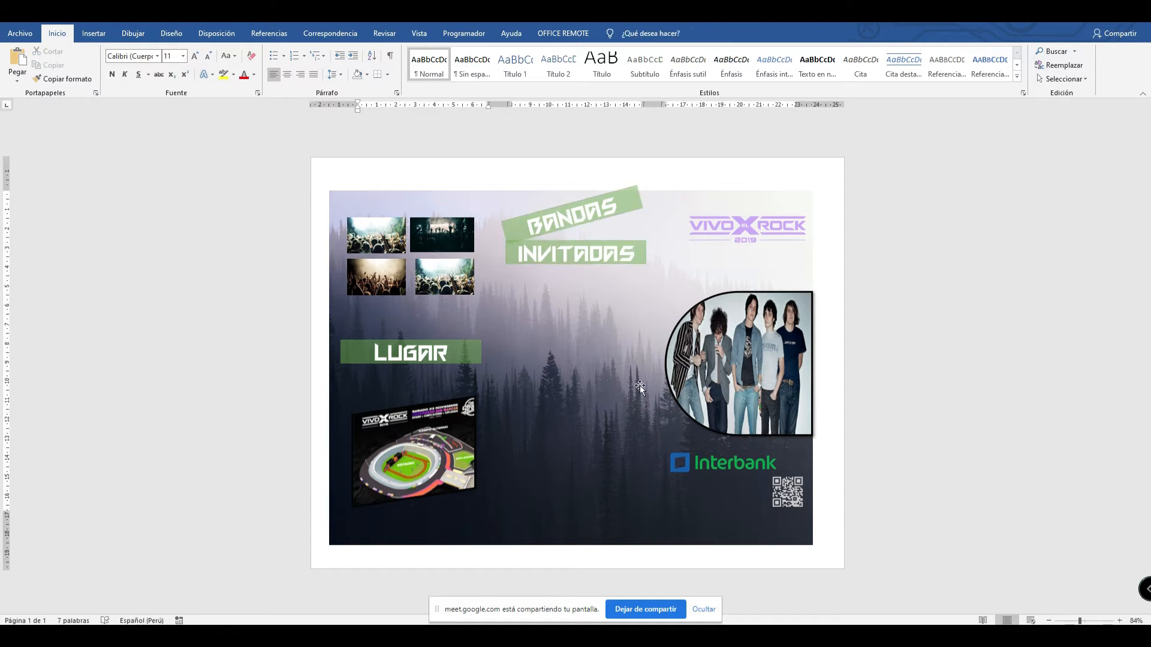
# Insert a simple text box (Cuadro de texto simple) and move it below the INVITADAS label.
pyautogui.click(94, 33)
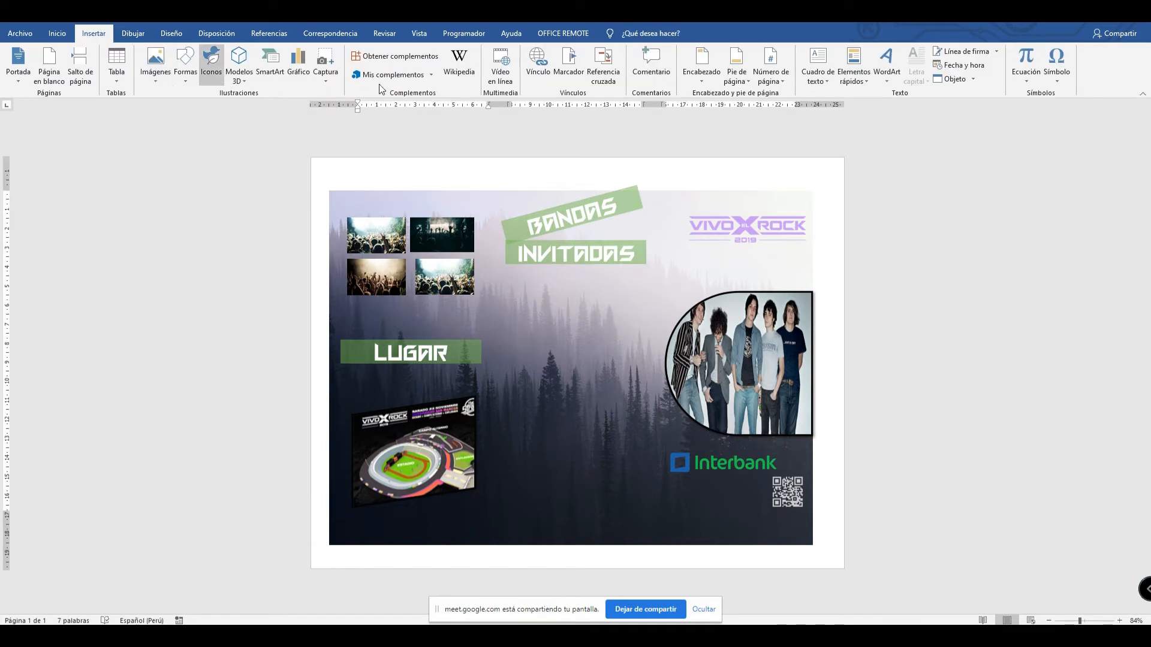
pyautogui.click(825, 84)
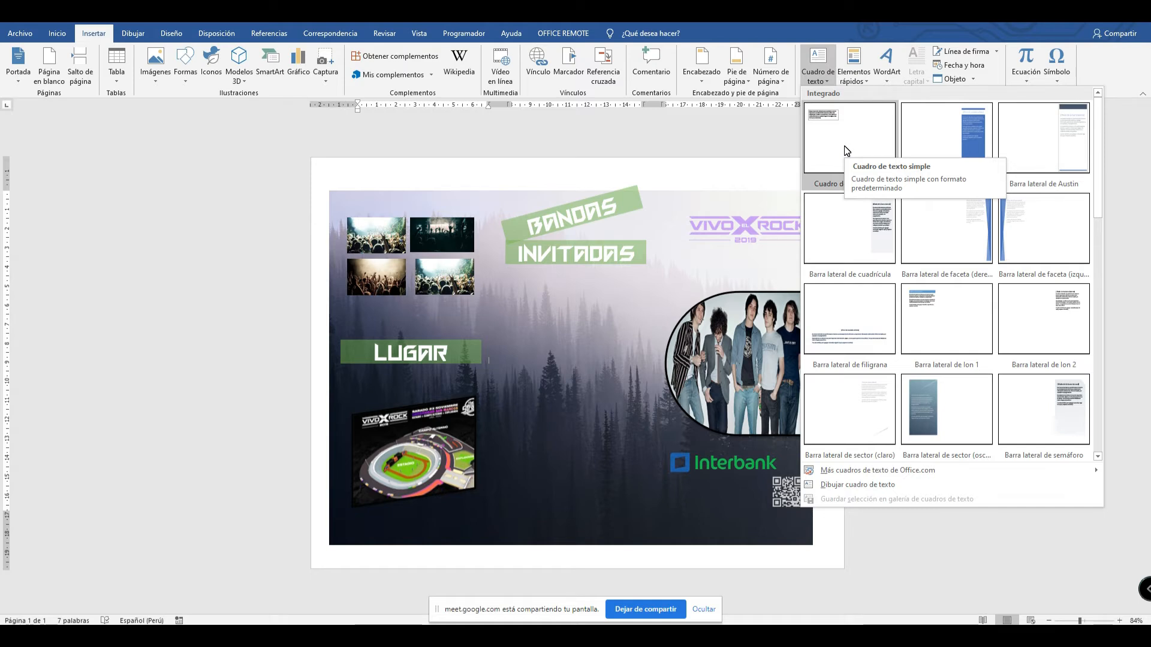
pyautogui.click(845, 150)
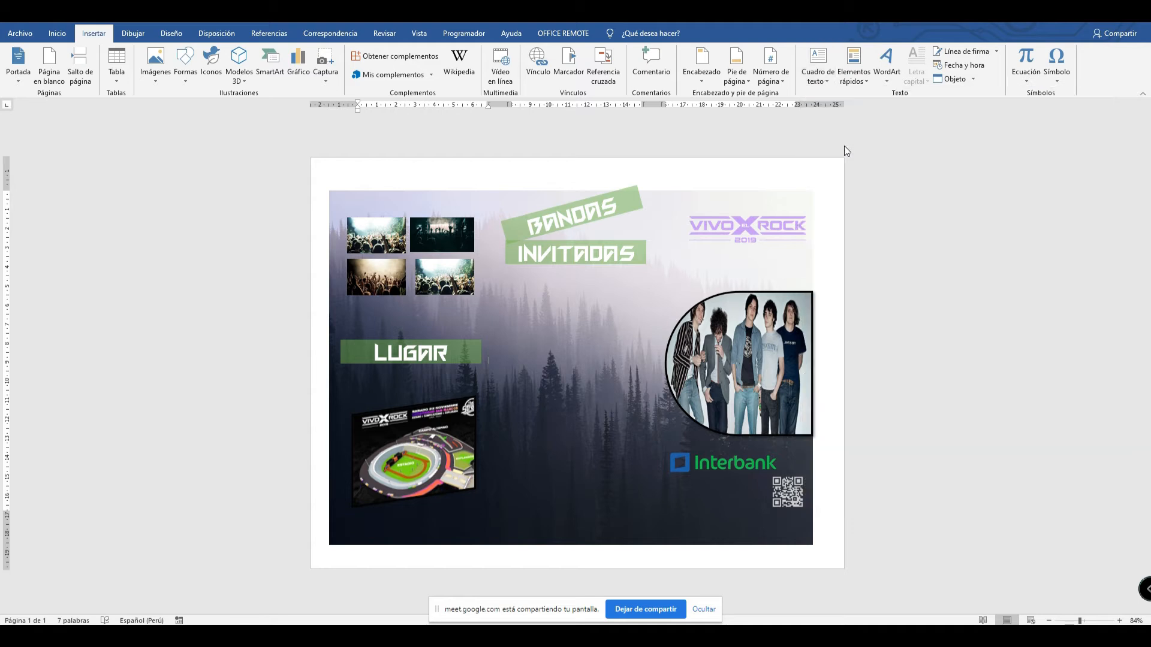
pyautogui.moveTo(469, 201); pyautogui.dragTo(623, 296)
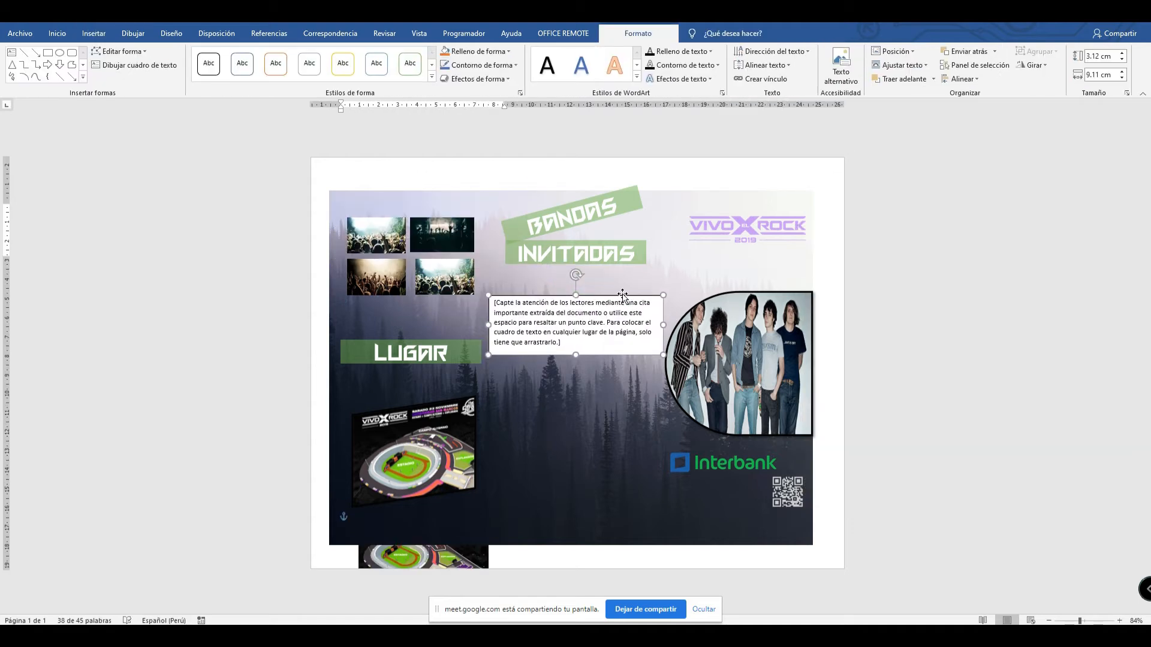
pyautogui.click(480, 556)
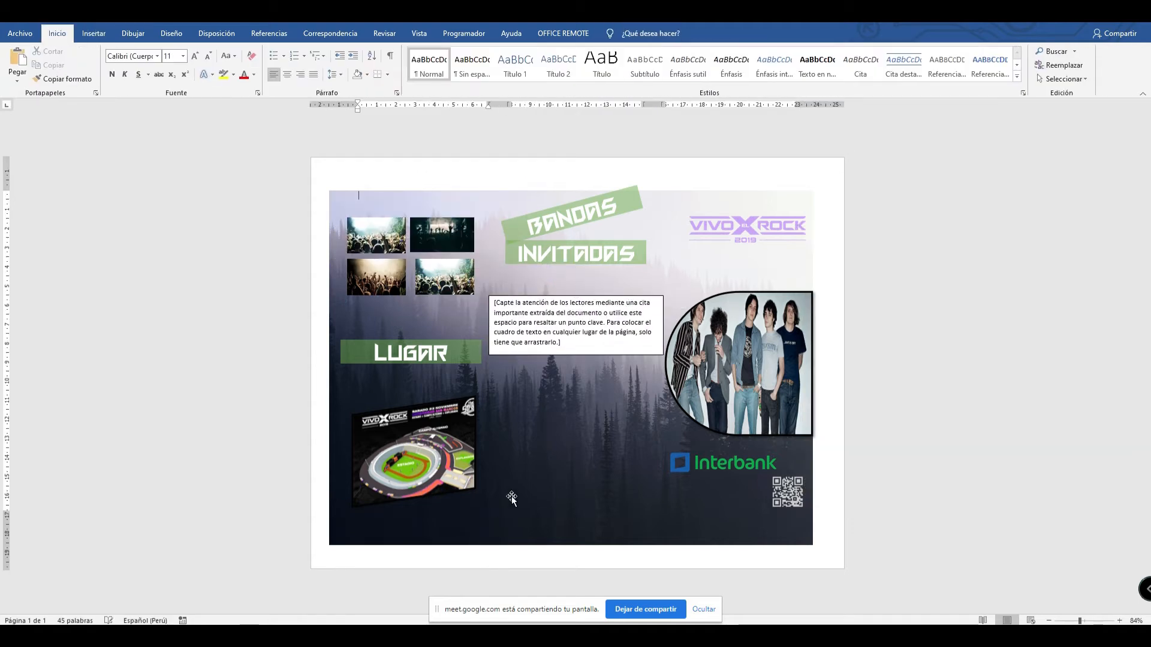
# Narrow the text box to about 8.9 cm and move it slightly closer to the INVITADAS label.
pyautogui.click(640, 334)
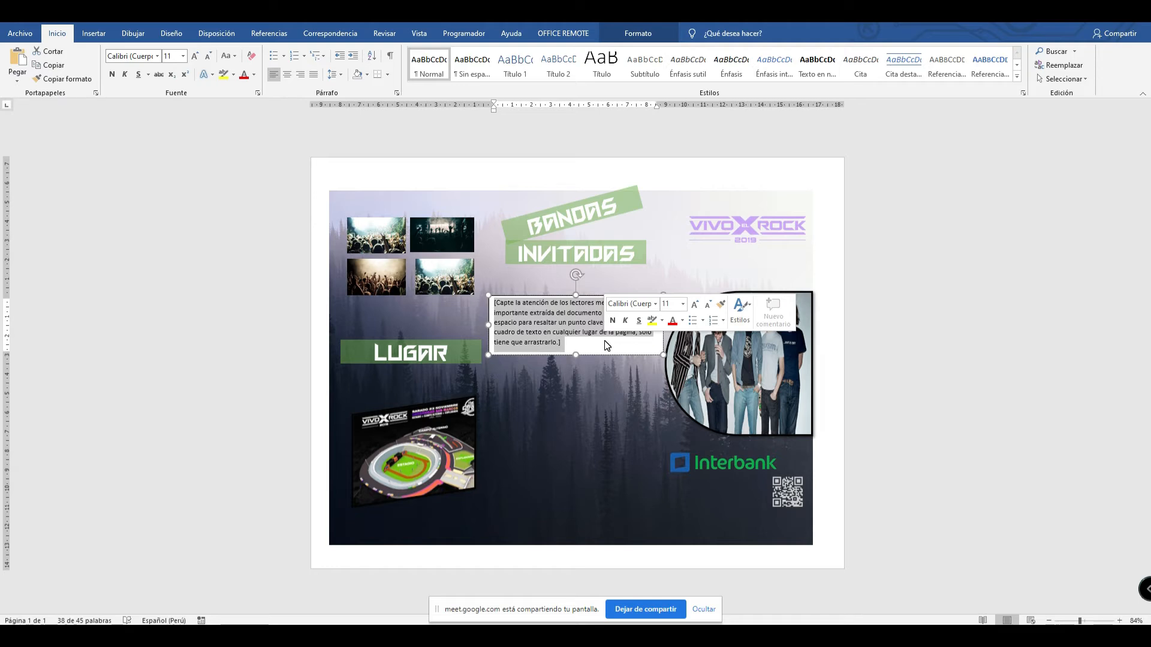
pyautogui.click(594, 354)
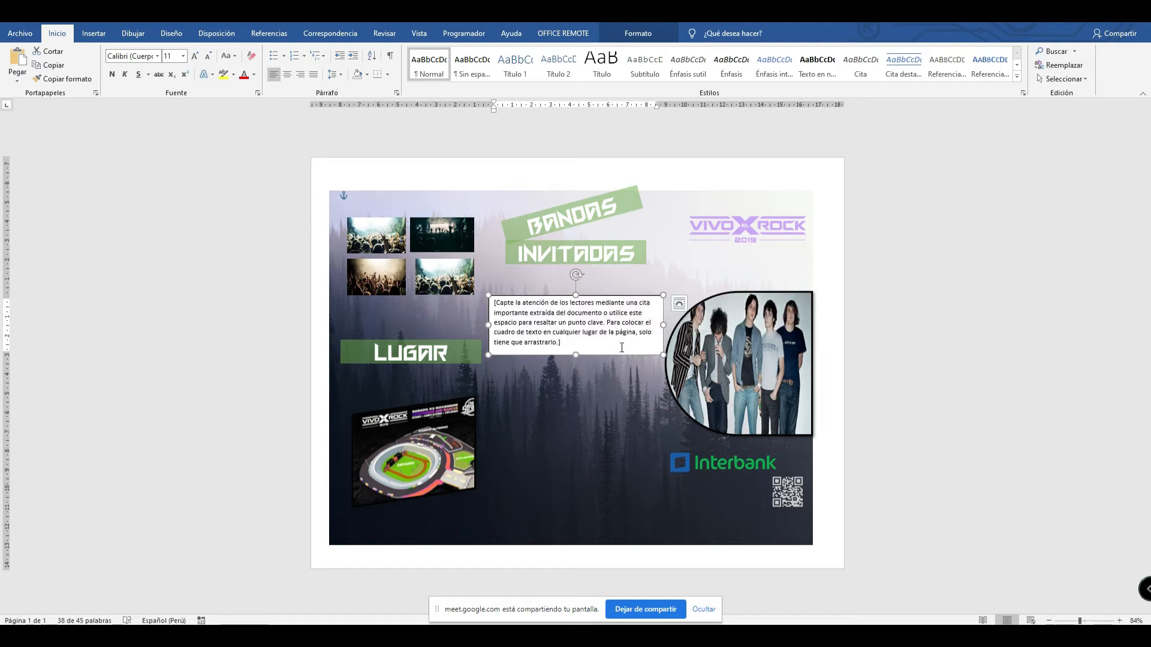
pyautogui.moveTo(663, 325); pyautogui.dragTo(659, 326)
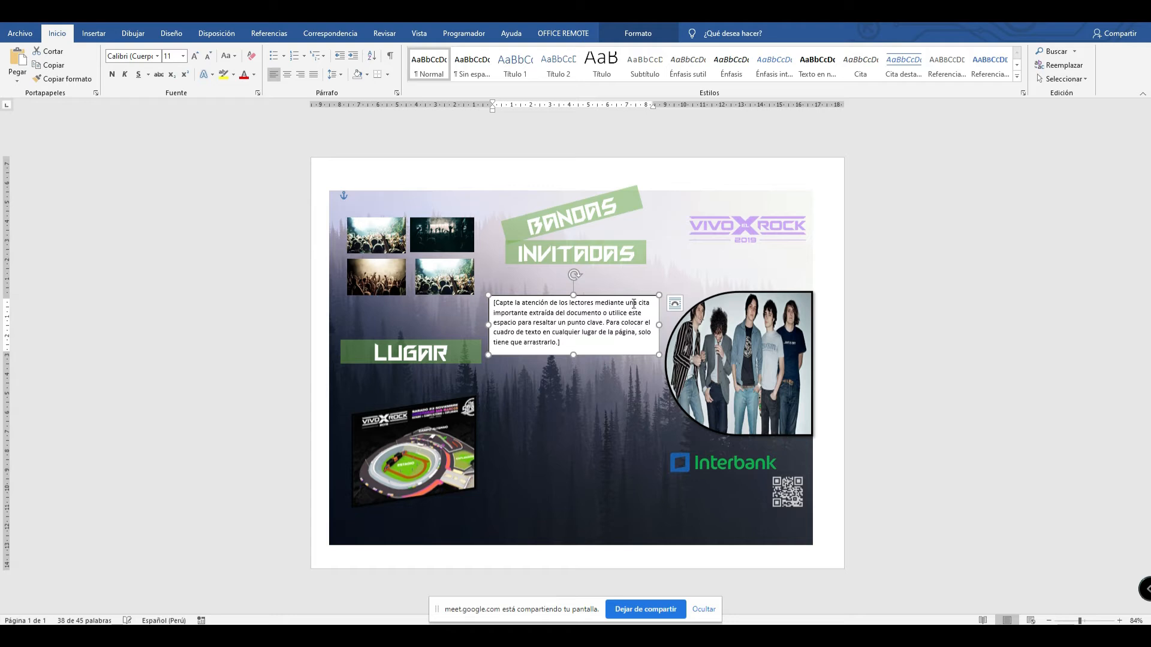
pyautogui.moveTo(591, 296); pyautogui.dragTo(588, 284)
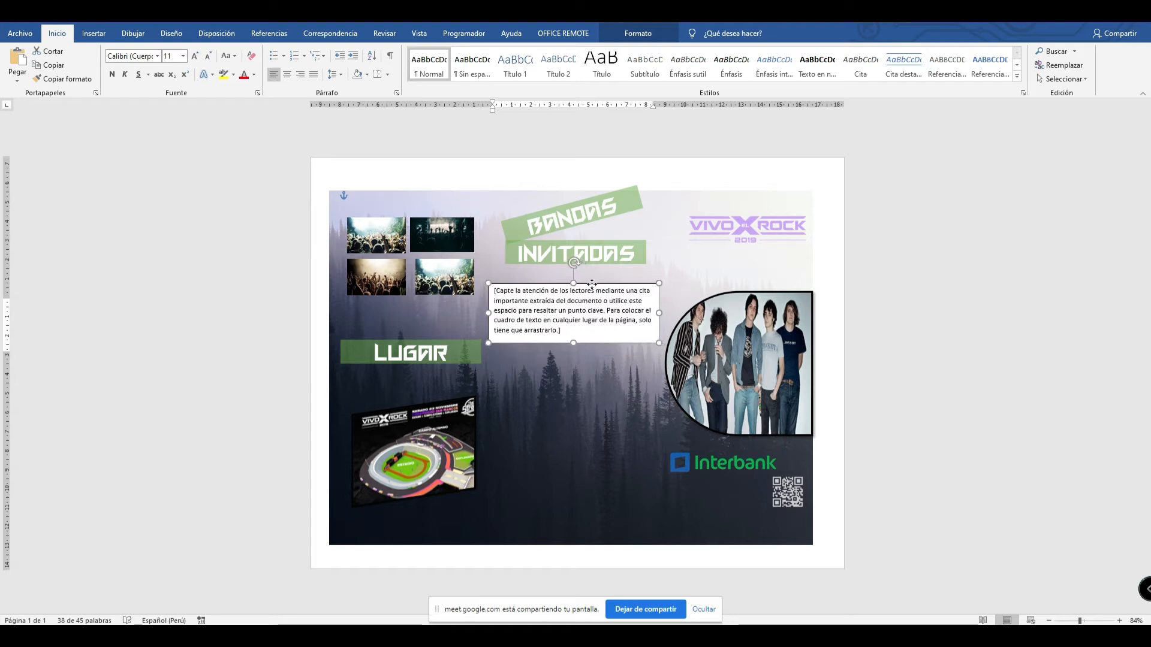
# Set the text box to no fill (Sin relleno) and no outline (Sin contorno).
pyautogui.click(638, 33)
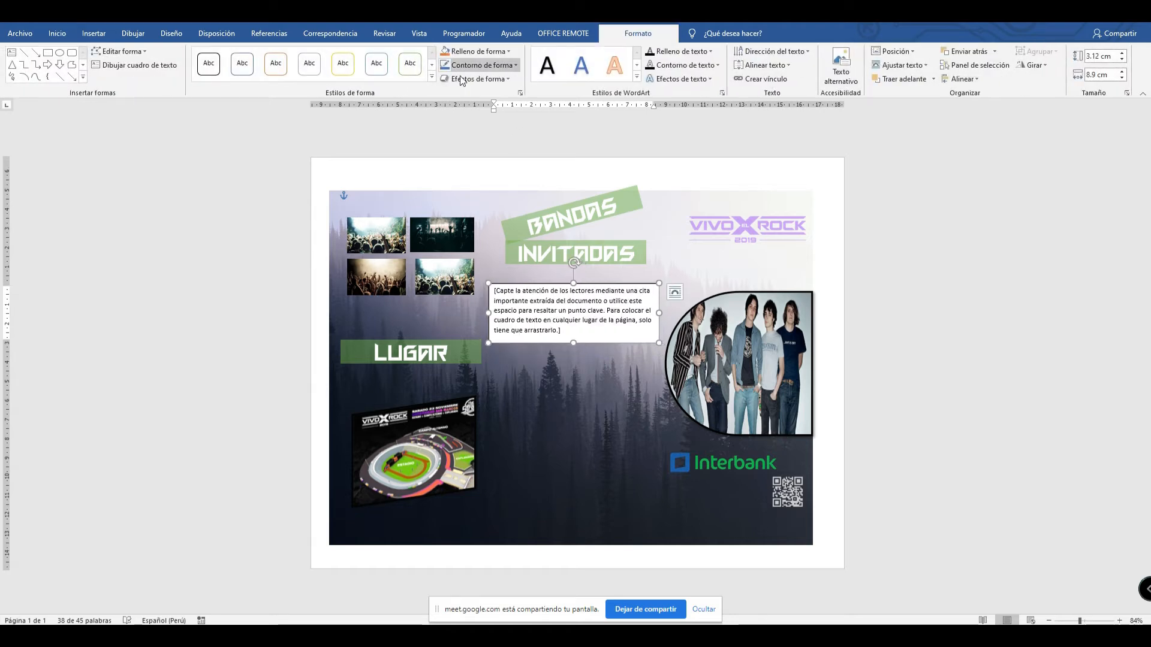
pyautogui.click(495, 54)
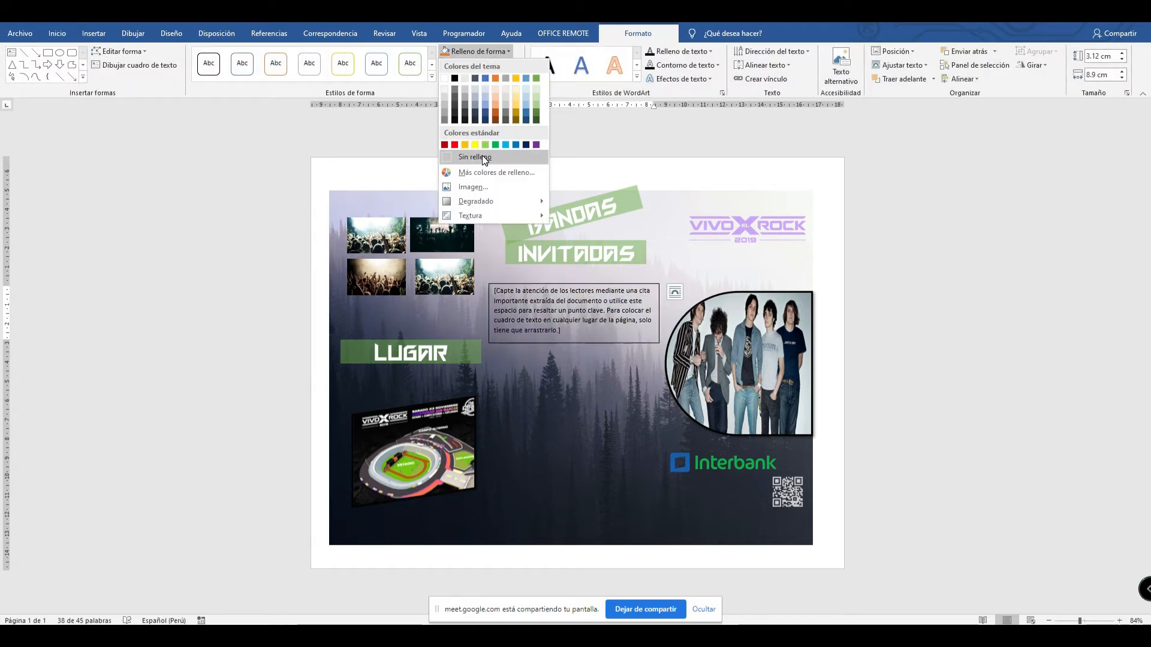
pyautogui.click(482, 156)
pyautogui.click(479, 65)
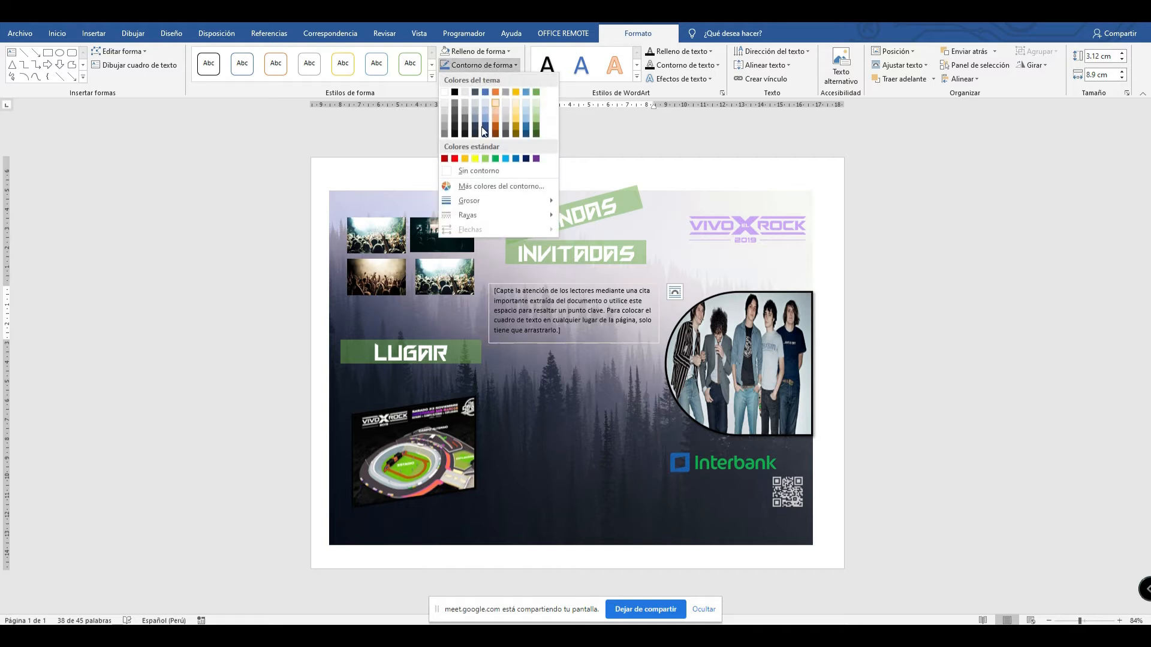
pyautogui.click(483, 170)
# Replace the text box's placeholder text with "HOLAAAAA".
pyautogui.click(575, 333)
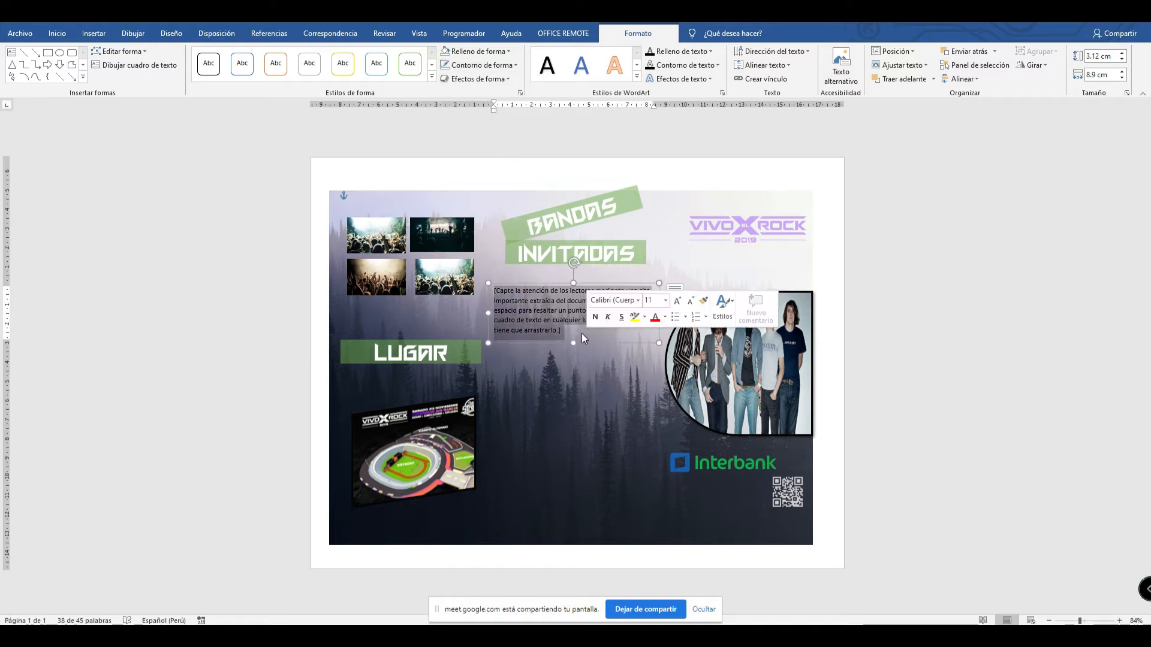
pyautogui.write('HPÑAAA')
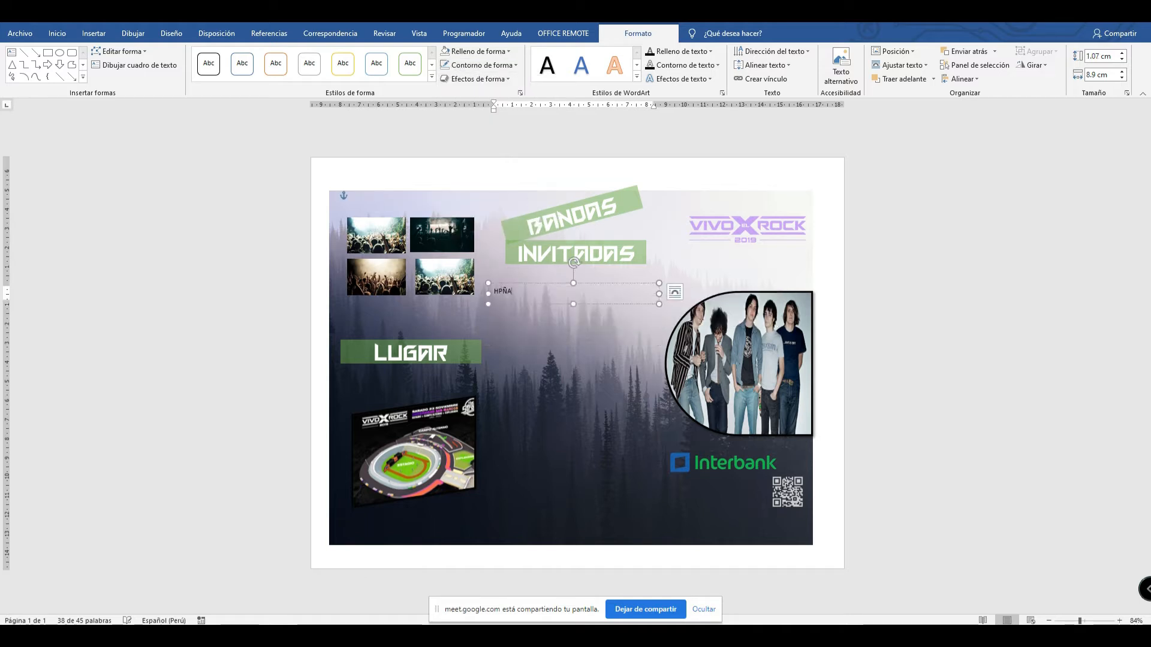
pyautogui.press('BackSpace')
pyautogui.press('BackSpace')
pyautogui.press('BackSpace')
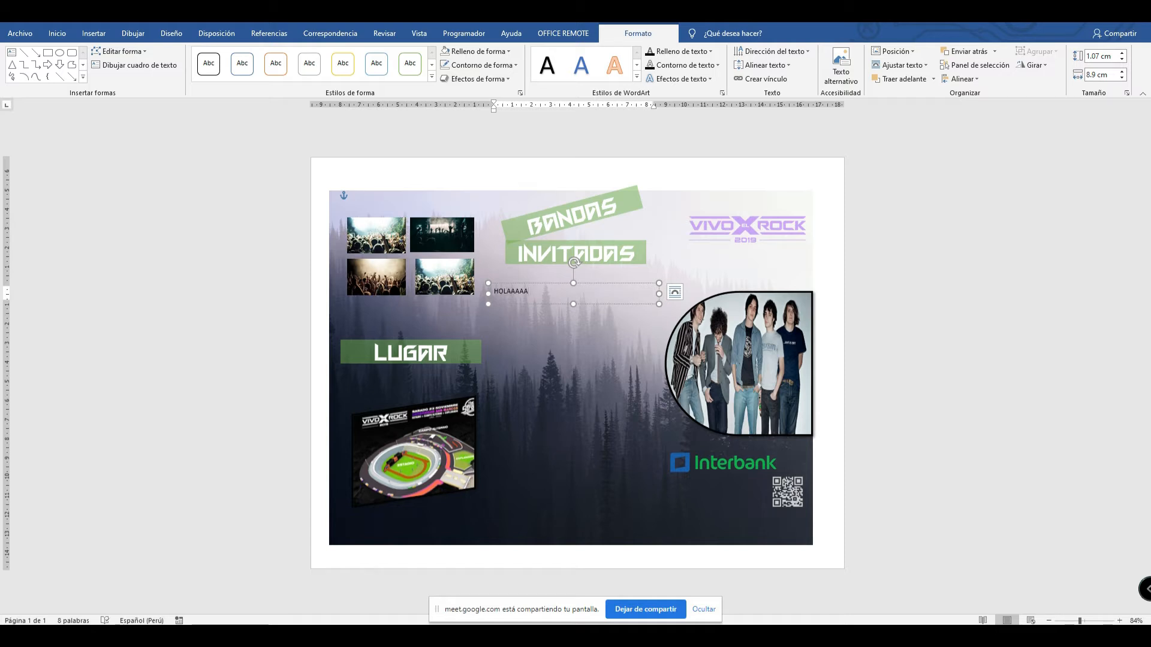
pyautogui.press('Escape')
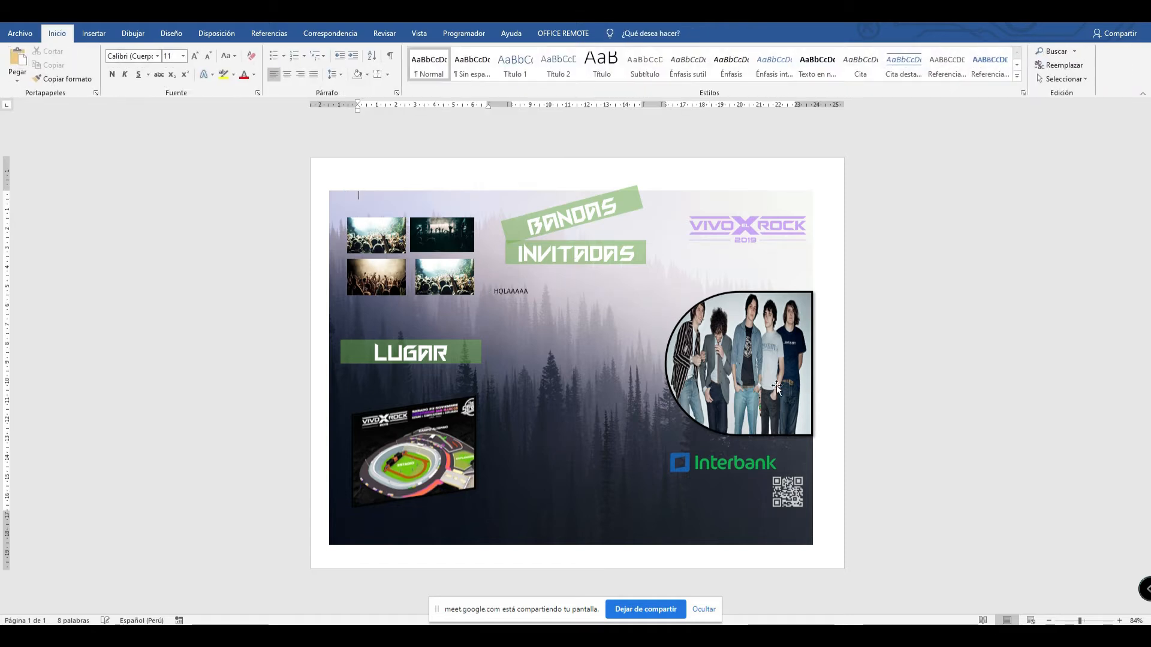
# Delete the transparent text box containing HOLAAAAA.
pyautogui.click(529, 283)
pyautogui.press('BackSpace')
pyautogui.press('BackSpace')
pyautogui.press('BackSpace')
pyautogui.press('BackSpace')
pyautogui.press('BackSpace')
pyautogui.press('BackSpace')
pyautogui.press('BackSpace')
pyautogui.press('BackSpace')
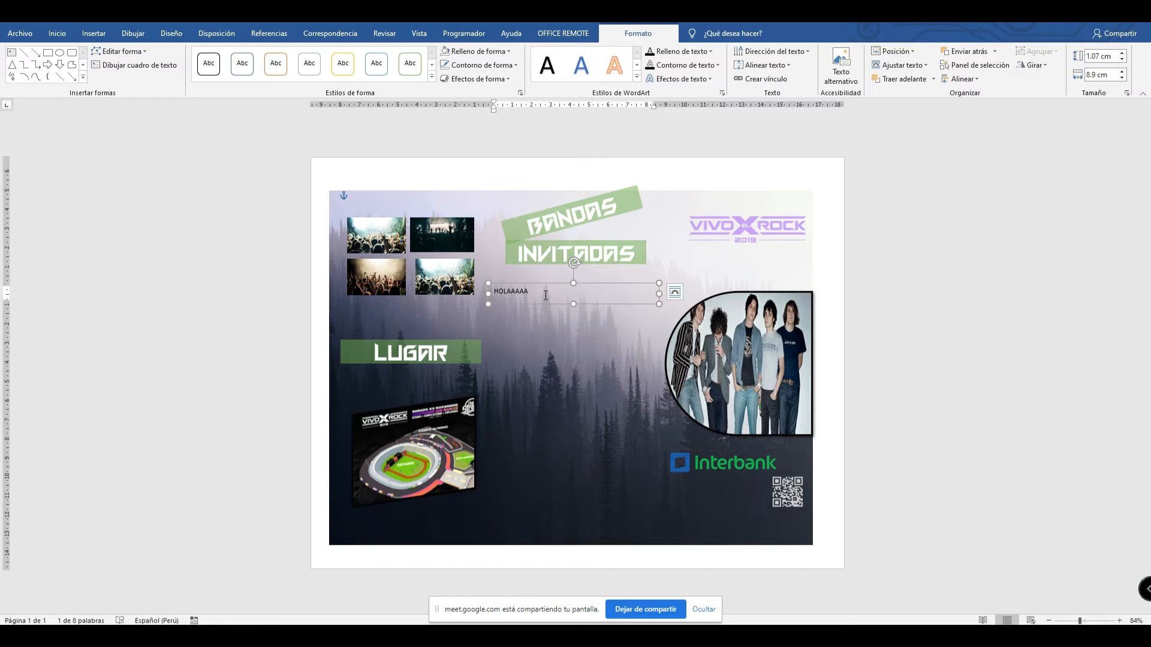
pyautogui.press('Escape')
pyautogui.press('Delete')
# Insert a simple text box (Cuadro de texto simple) below the INVITADAS label and clear its placeholder text.
pyautogui.click(94, 33)
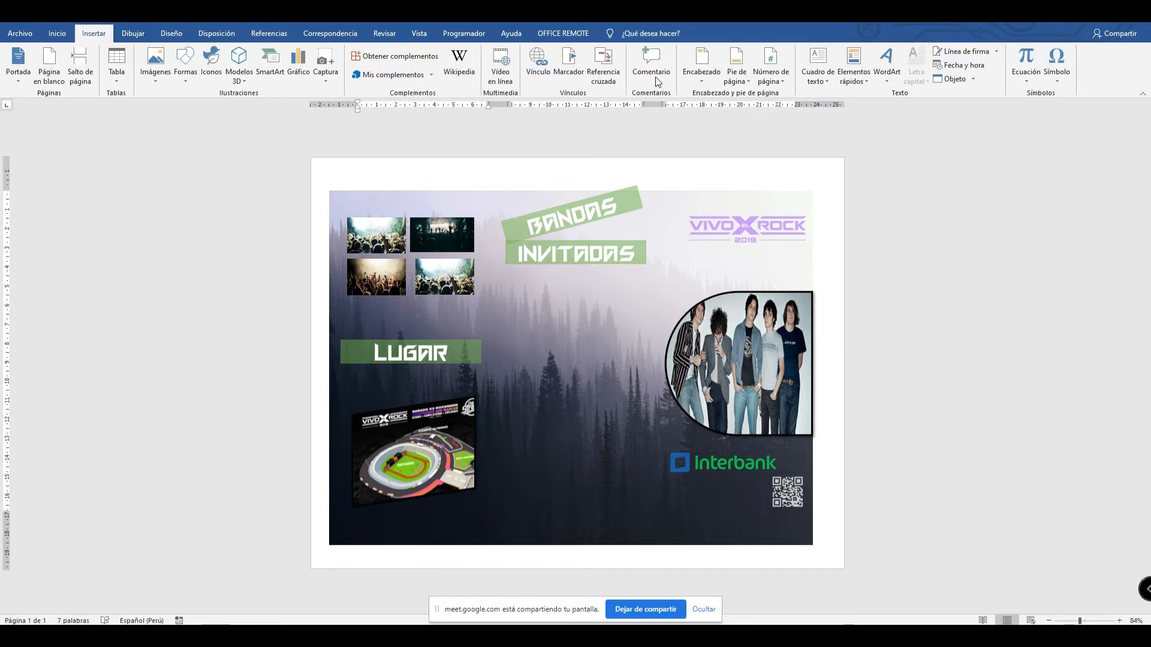
pyautogui.click(830, 80)
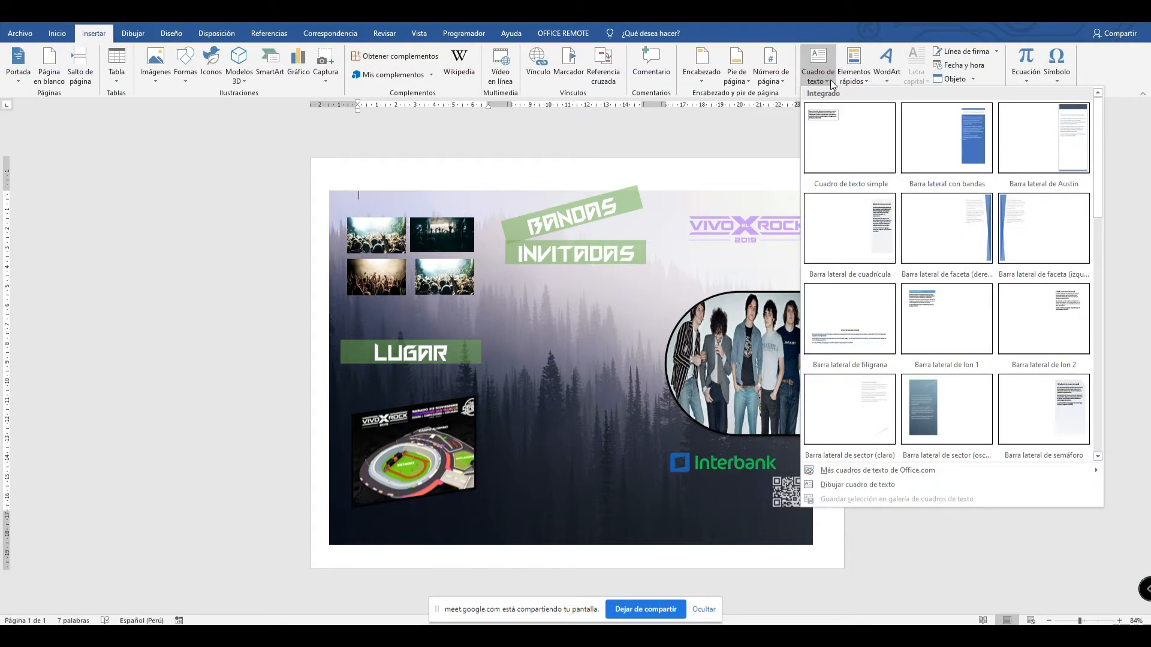
pyautogui.click(844, 124)
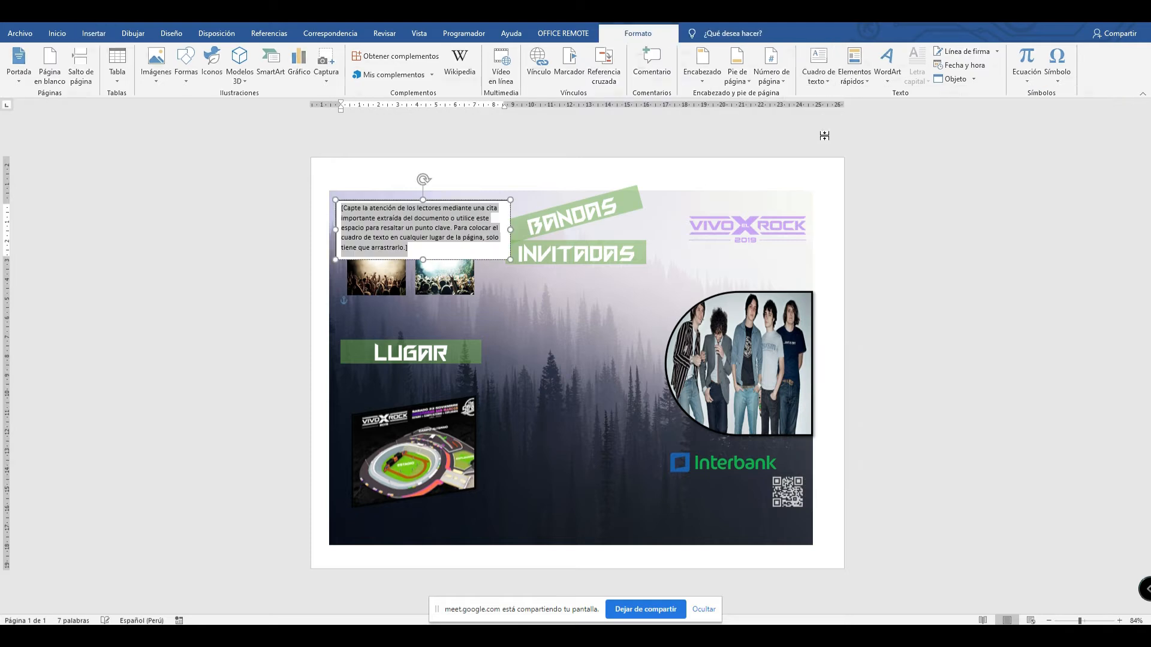
pyautogui.moveTo(493, 203); pyautogui.dragTo(645, 289)
pyautogui.click(608, 323)
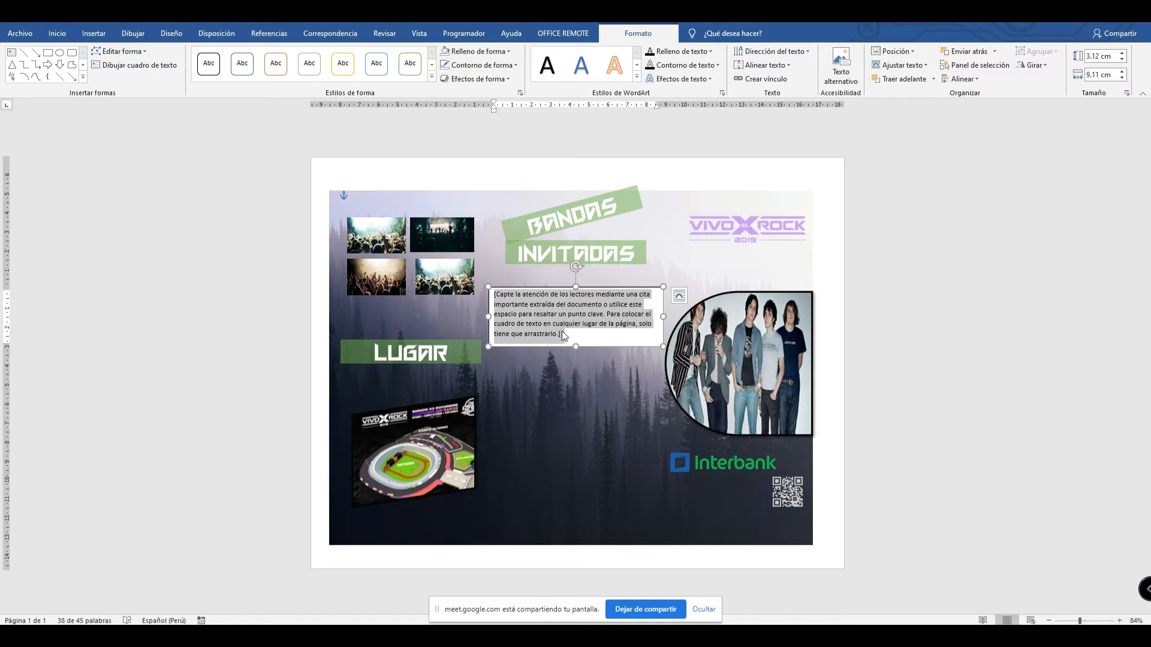
pyautogui.press('BackSpace')
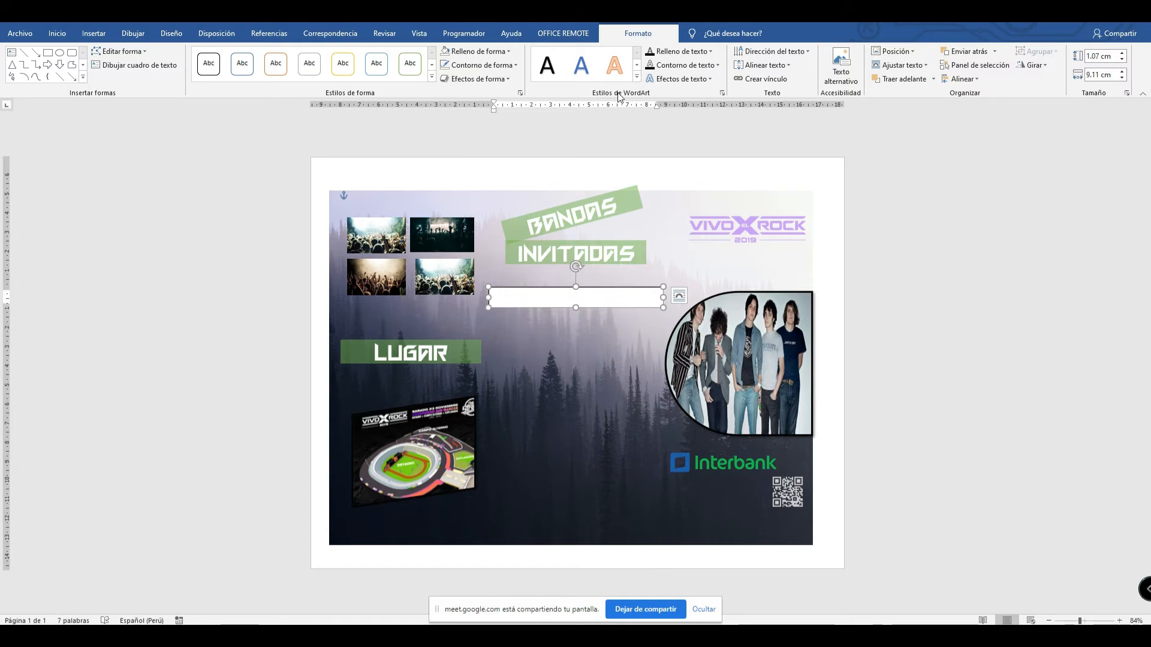
# Remove the fill and the outline from the empty text box below the INVITADAS label.
pyautogui.click(501, 59)
pyautogui.click(491, 157)
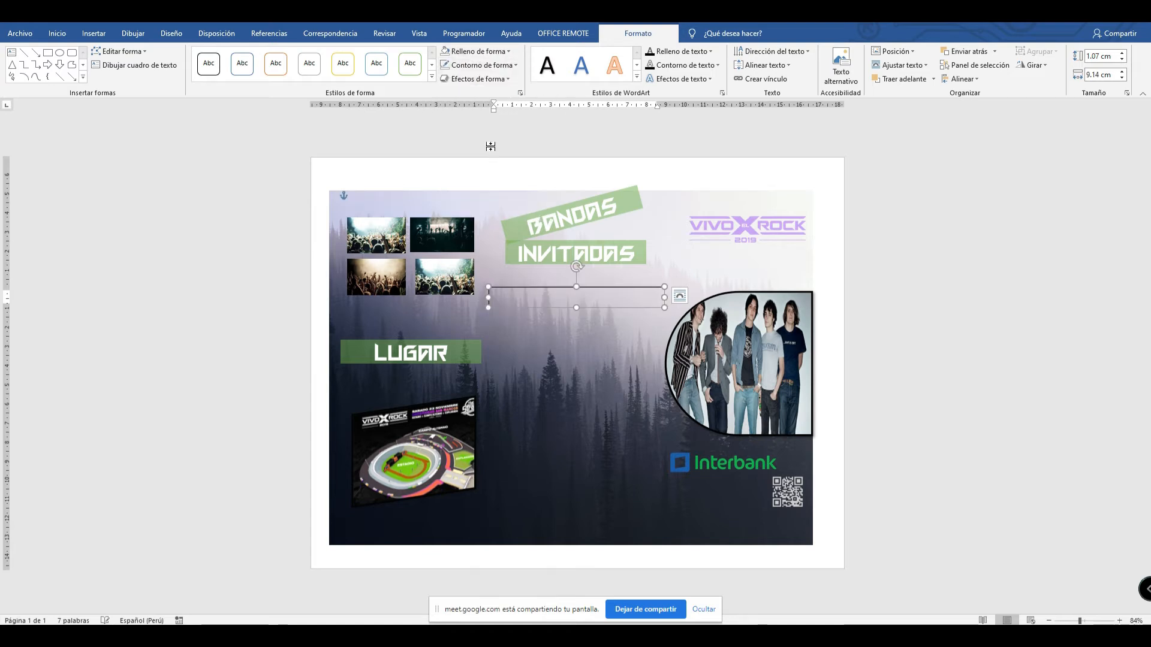
pyautogui.click(501, 66)
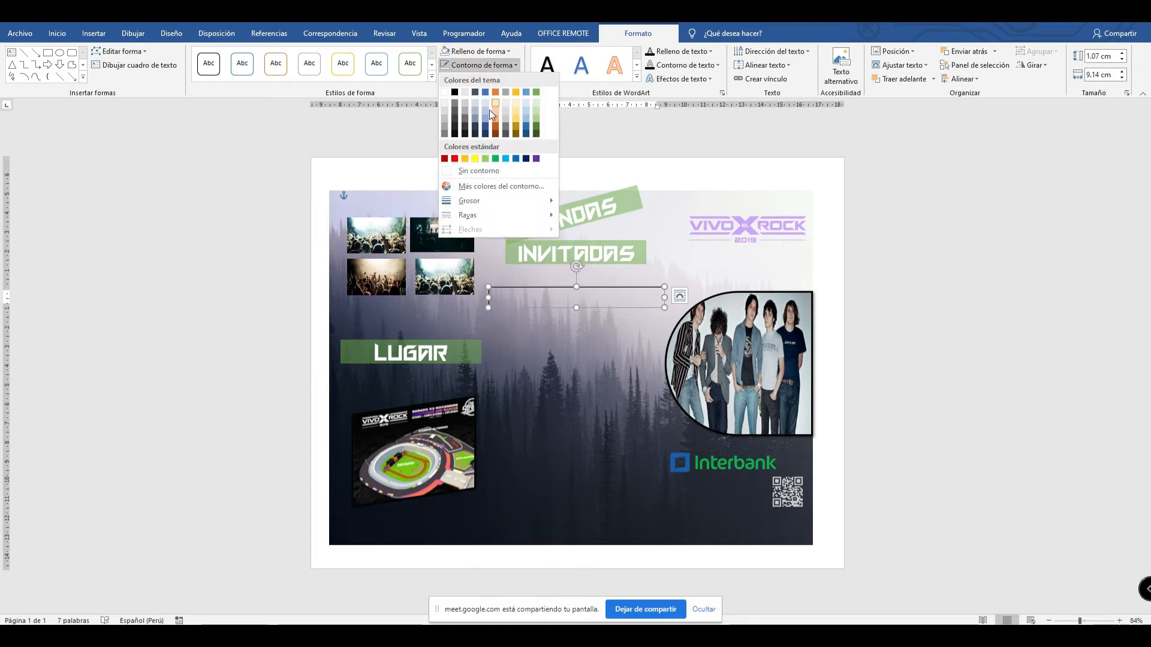
pyautogui.click(495, 173)
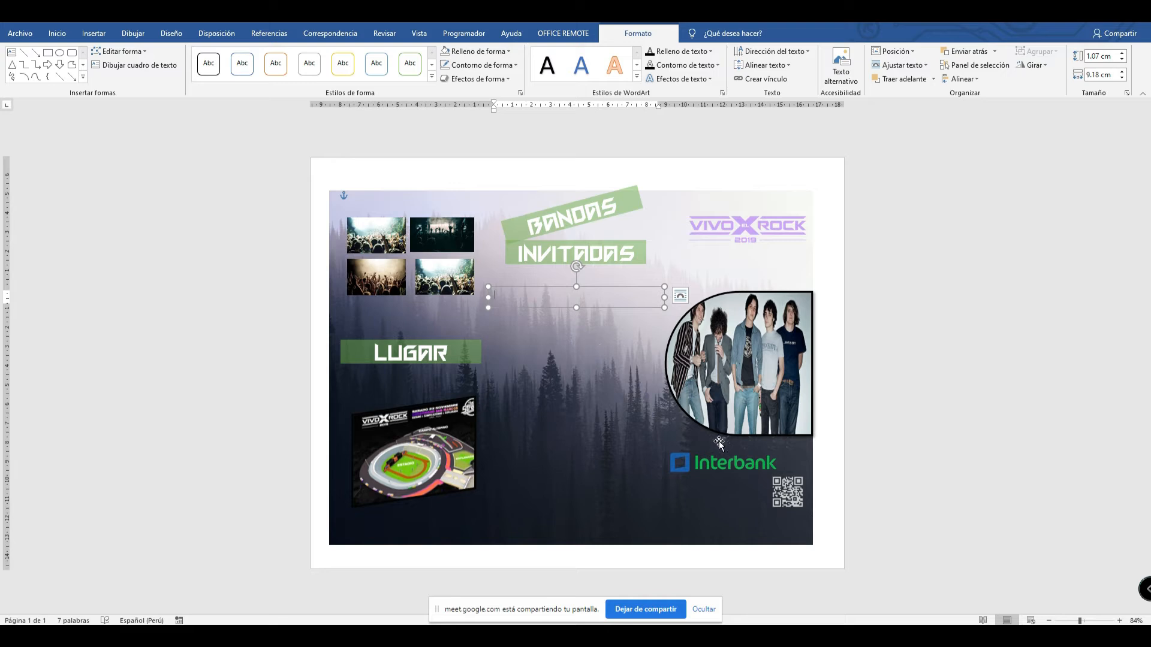
# Move the band photo up to just below the VIVO X ROCK logo along the background's right edge.
pyautogui.moveTo(754, 344); pyautogui.dragTo(754, 314)
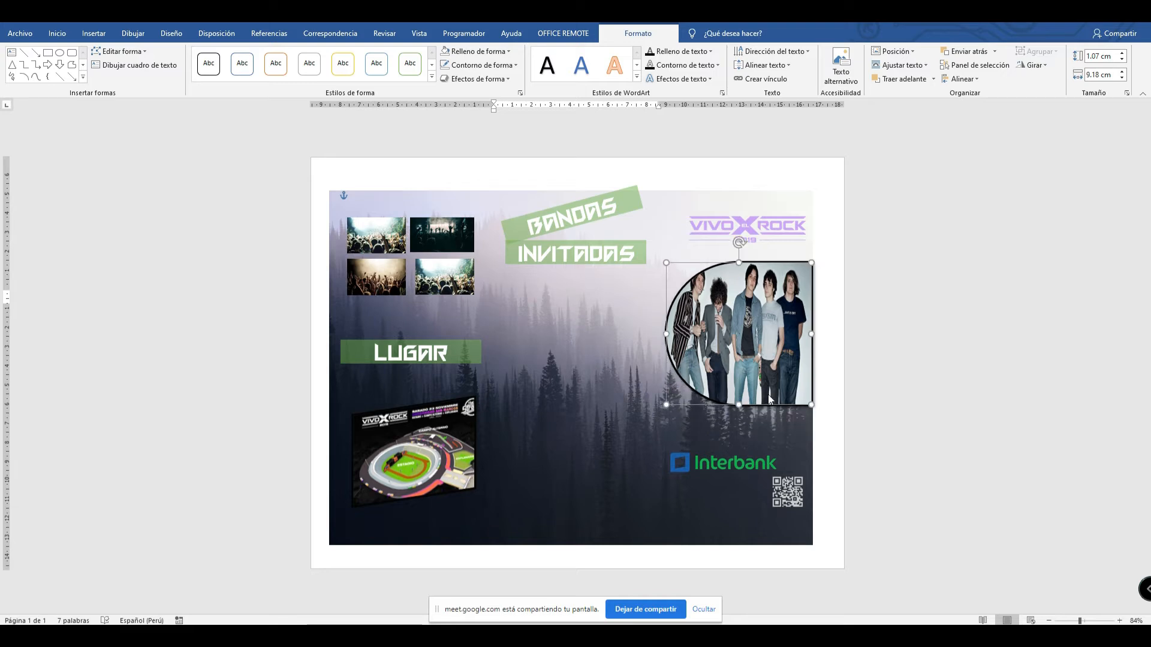
# Move the QR code and the Interbank logo down towards the background's lower right corner.
pyautogui.click(788, 493)
pyautogui.moveTo(787, 499); pyautogui.dragTo(783, 498)
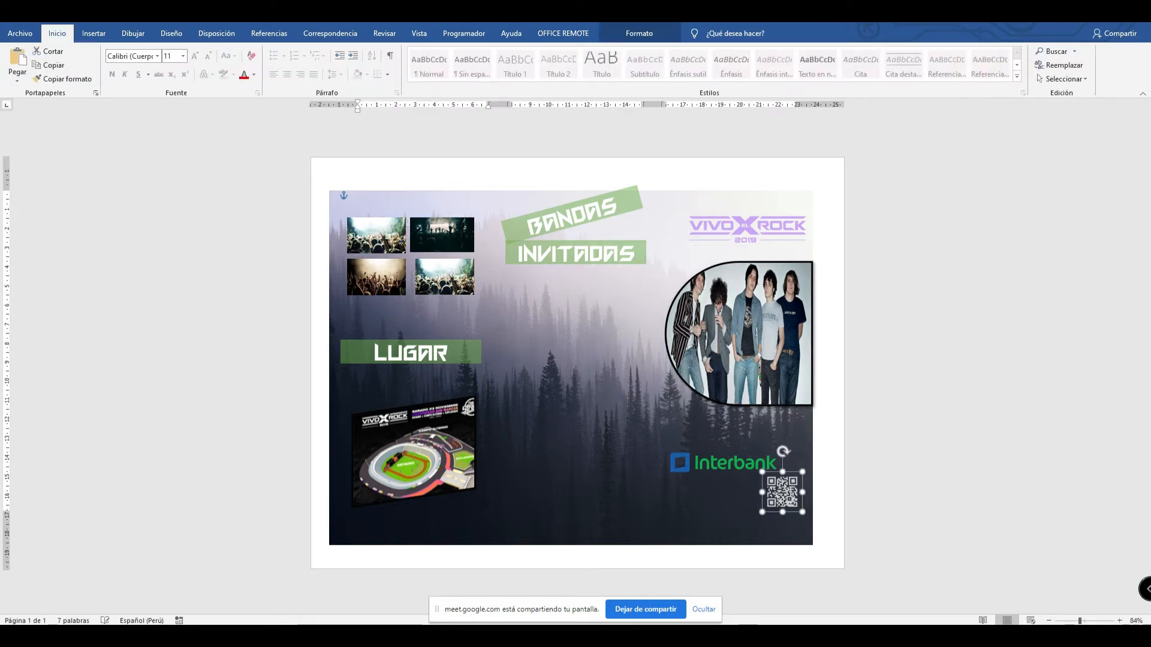
pyautogui.moveTo(6, 509); pyautogui.dragTo(7, 539)
pyautogui.moveTo(791, 501); pyautogui.dragTo(796, 518)
pyautogui.click(725, 484)
pyautogui.moveTo(724, 485); pyautogui.dragTo(724, 495)
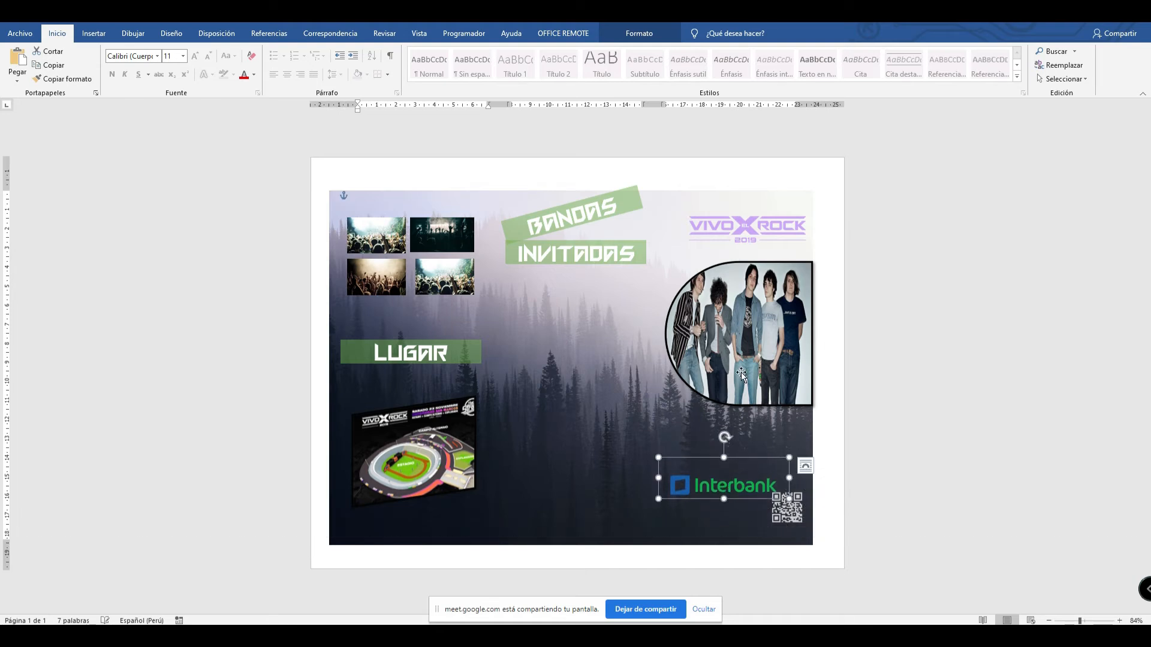
pyautogui.click(453, 343)
pyautogui.click(456, 345)
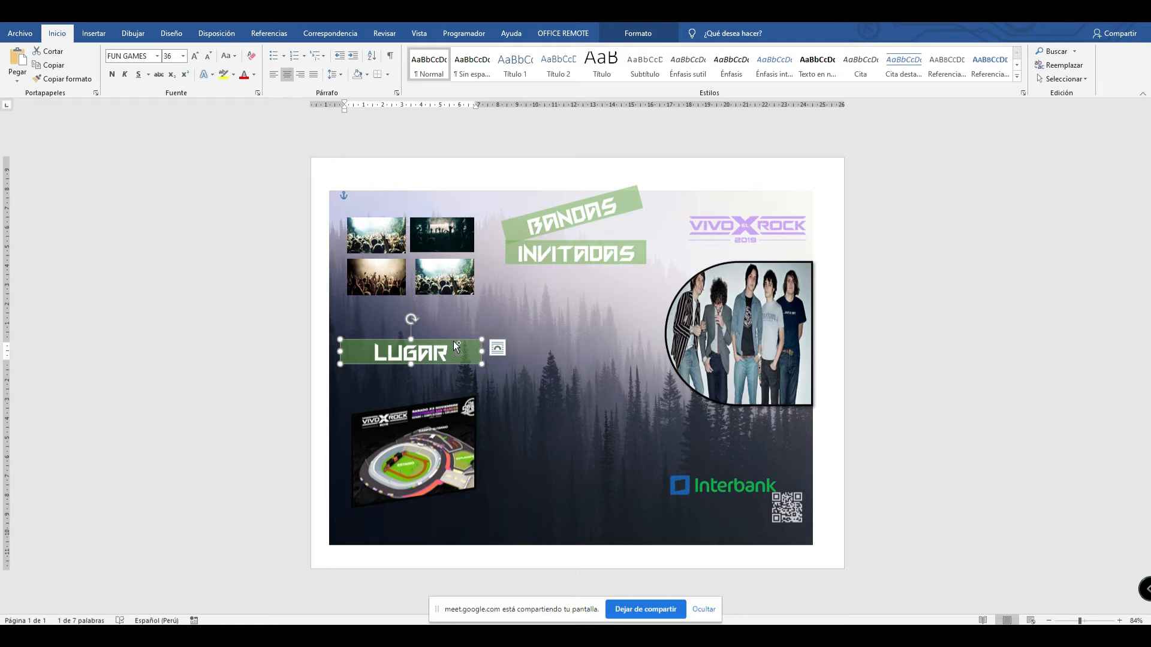
pyautogui.click(247, 328)
pyautogui.click(561, 291)
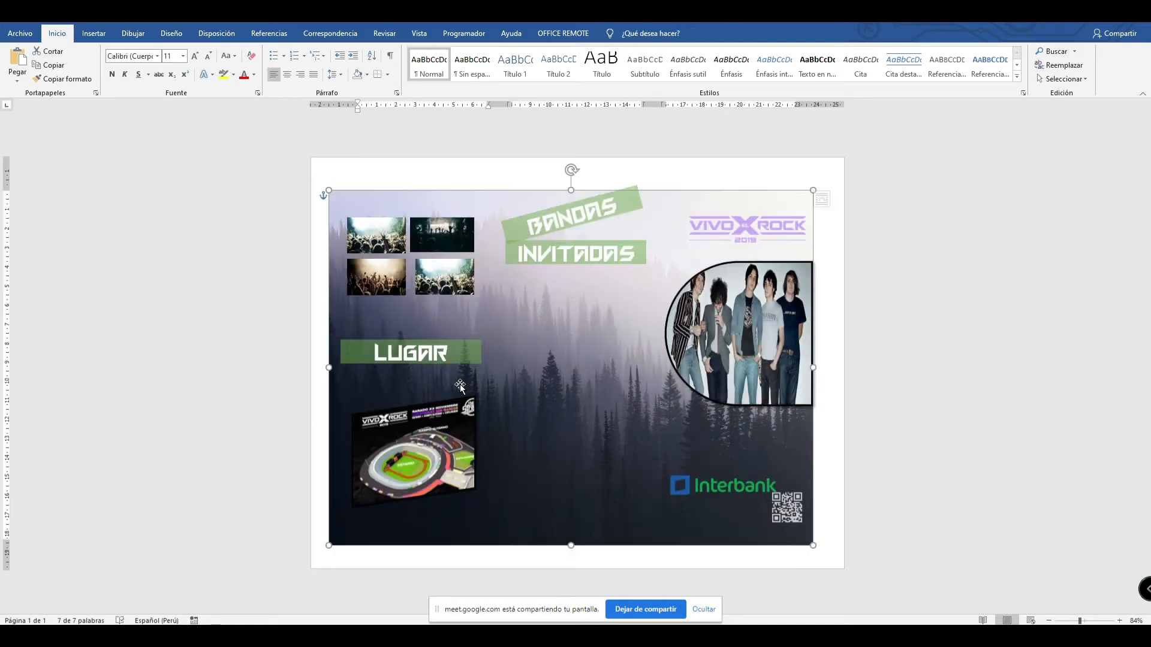
# Move the VIVO X ROCK logo and the band photo up, keeping the photo just below the logo.
pyautogui.moveTo(741, 295); pyautogui.dragTo(741, 284)
pyautogui.click(765, 231)
pyautogui.moveTo(765, 231); pyautogui.dragTo(766, 220)
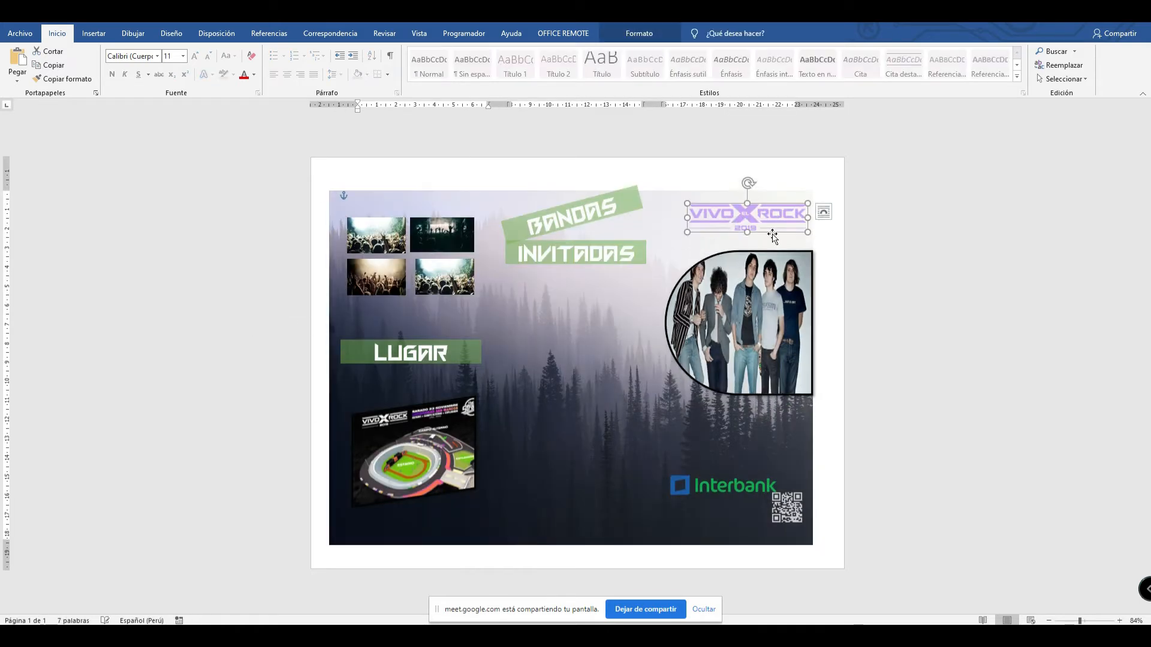
pyautogui.moveTo(769, 286); pyautogui.dragTo(770, 278)
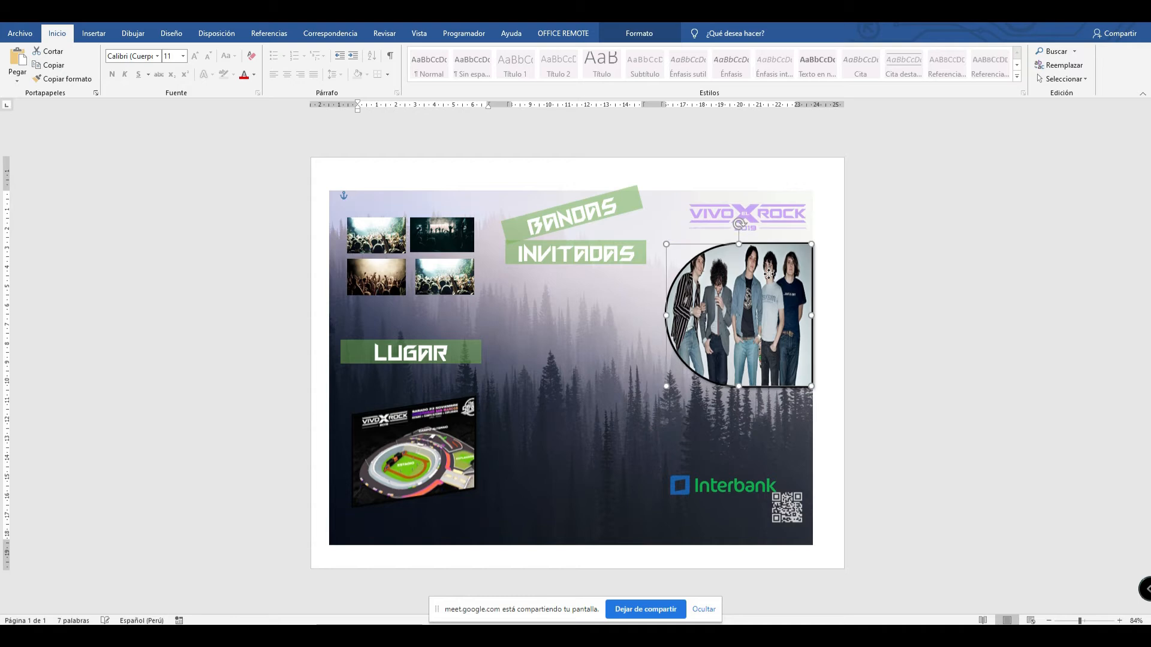
# Draw a rectangle about 7.37 cm wide and 2.98 cm high between the band photo and the Interbank logo.
pyautogui.click(93, 33)
pyautogui.click(182, 83)
pyautogui.click(218, 111)
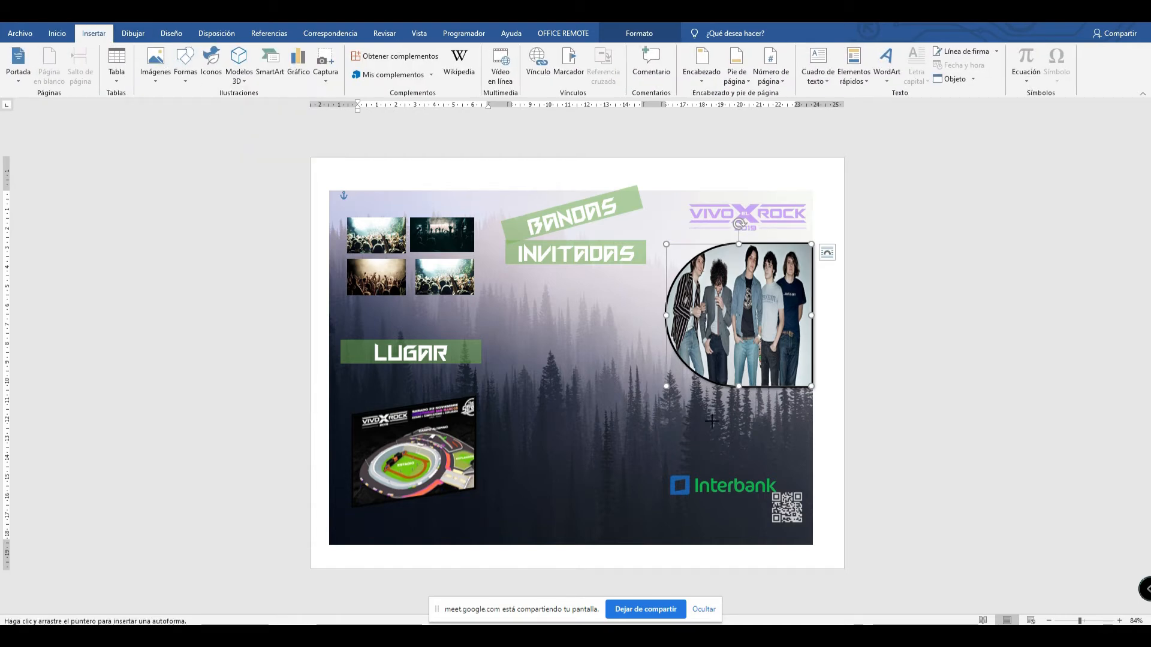
pyautogui.moveTo(666, 405)
pyautogui.mouseDown()
pyautogui.moveTo(785, 449)
pyautogui.moveTo(808, 439)
pyautogui.mouseUp()
pyautogui.moveTo(737, 439); pyautogui.dragTo(736, 462)
# Apply the solid orange shape style to the rectangle and align it with the background's right edge.
pyautogui.click(276, 63)
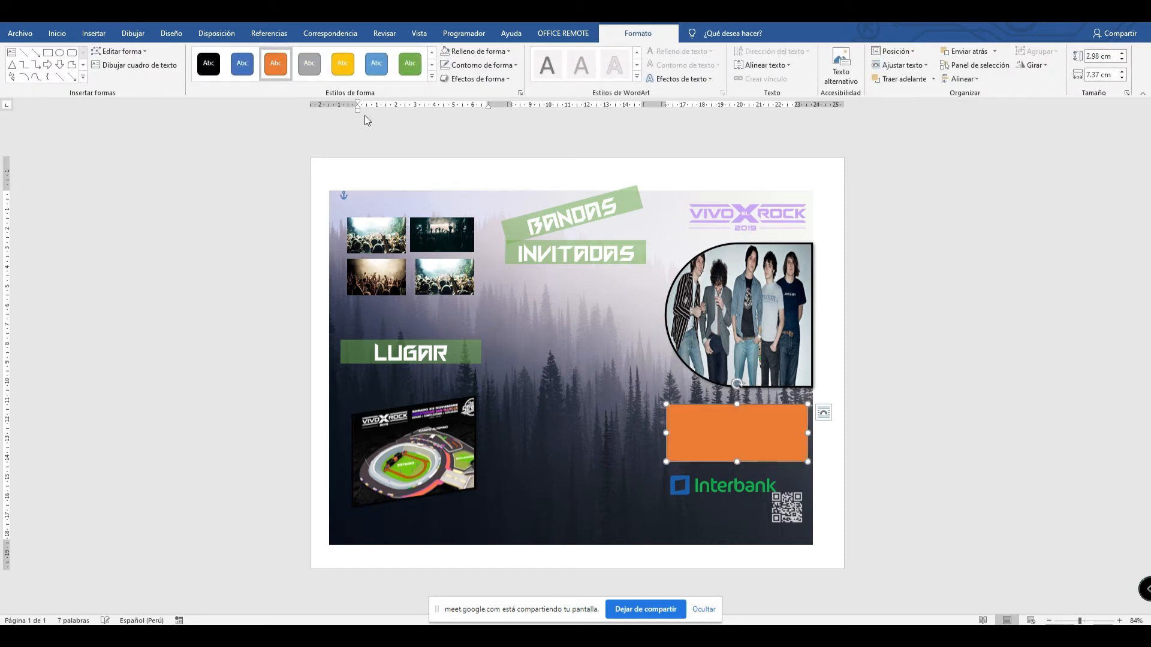
pyautogui.click(477, 52)
pyautogui.click(499, 53)
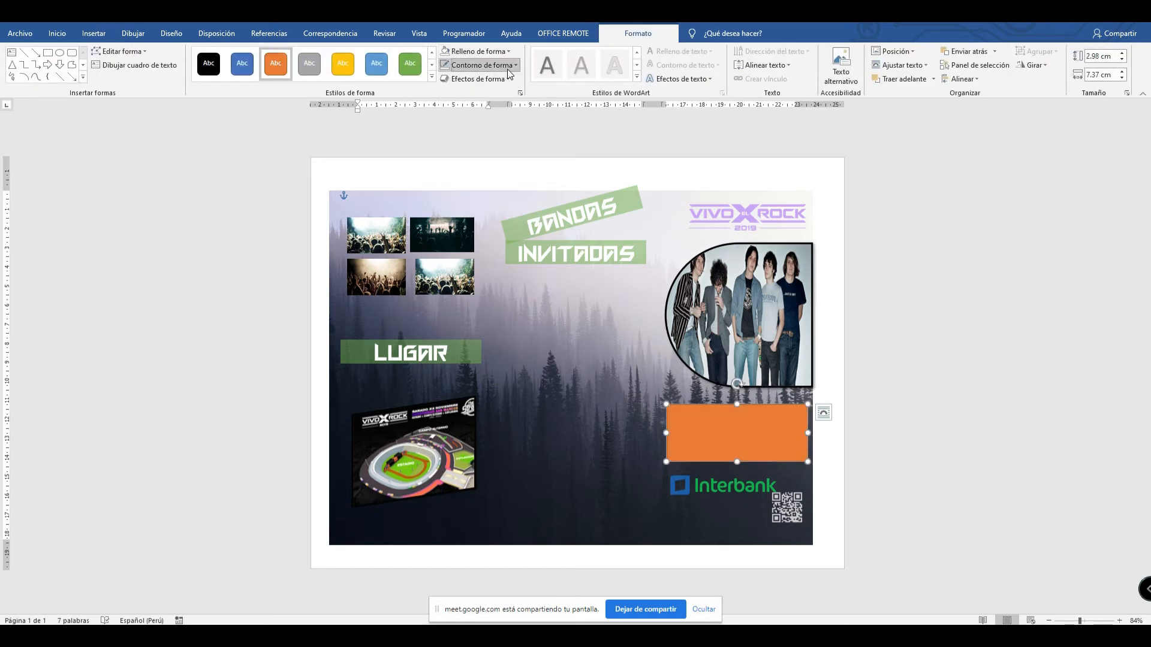
pyautogui.click(481, 65)
pyautogui.click(479, 171)
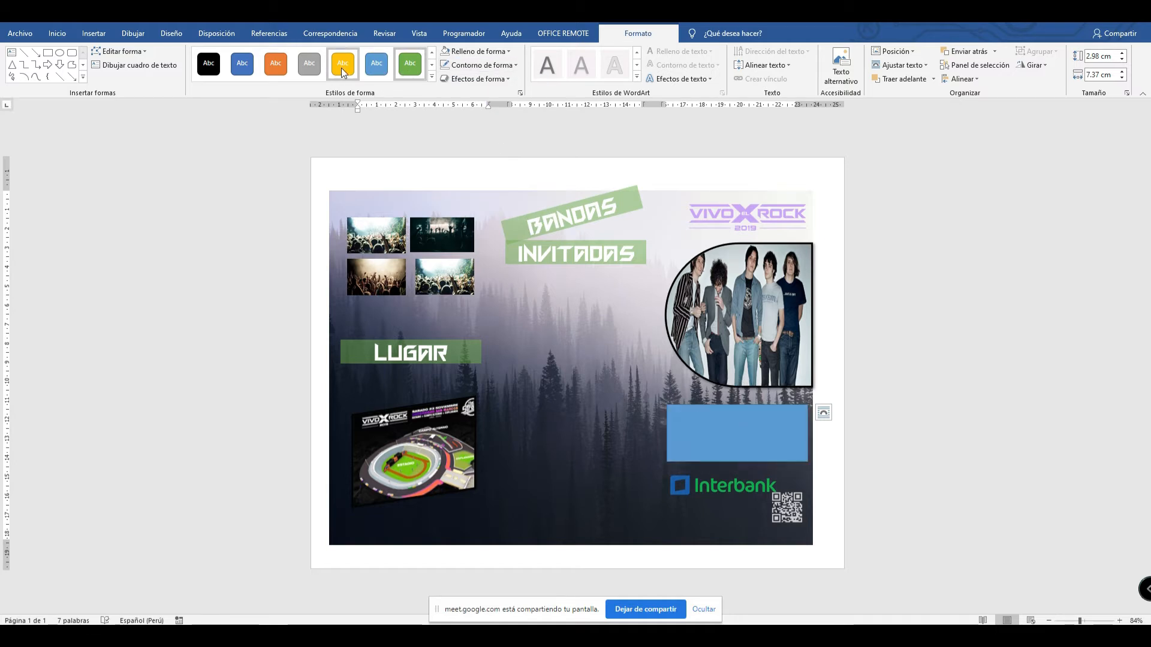
pyautogui.click(276, 66)
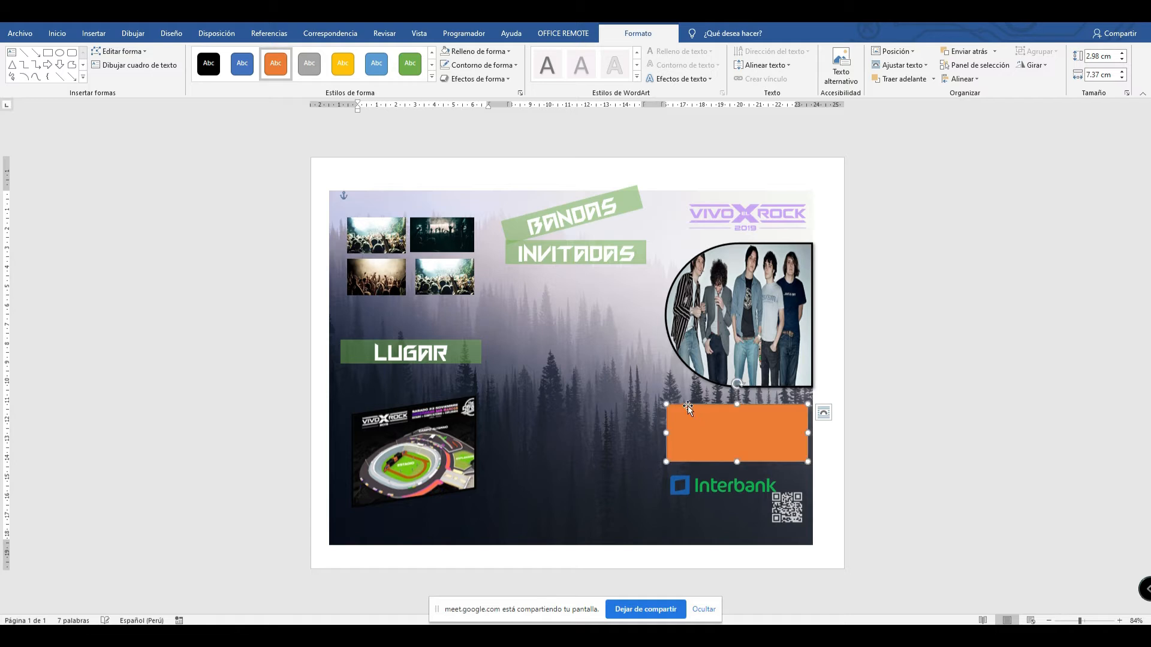
pyautogui.moveTo(756, 430); pyautogui.dragTo(762, 431)
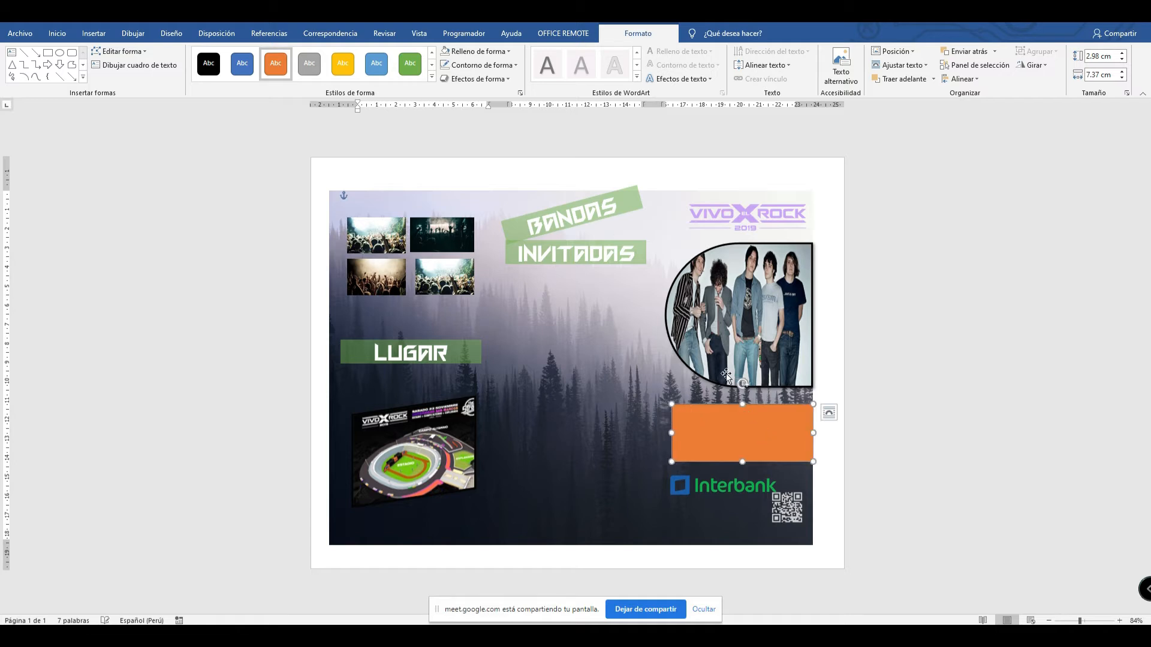
# Enter "Sabado 23 de Noviembre 11:00" as the first line of text in the orange rectangle.
pyautogui.moveTo(1077, 620); pyautogui.dragTo(1086, 620)
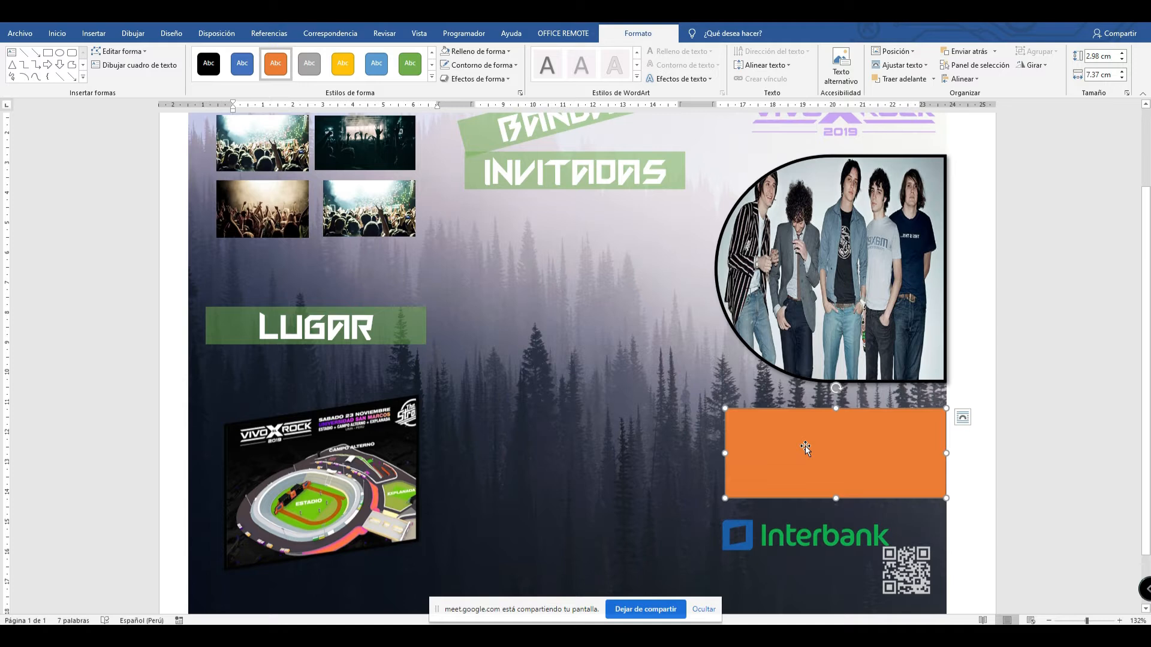
pyautogui.write('sABA')
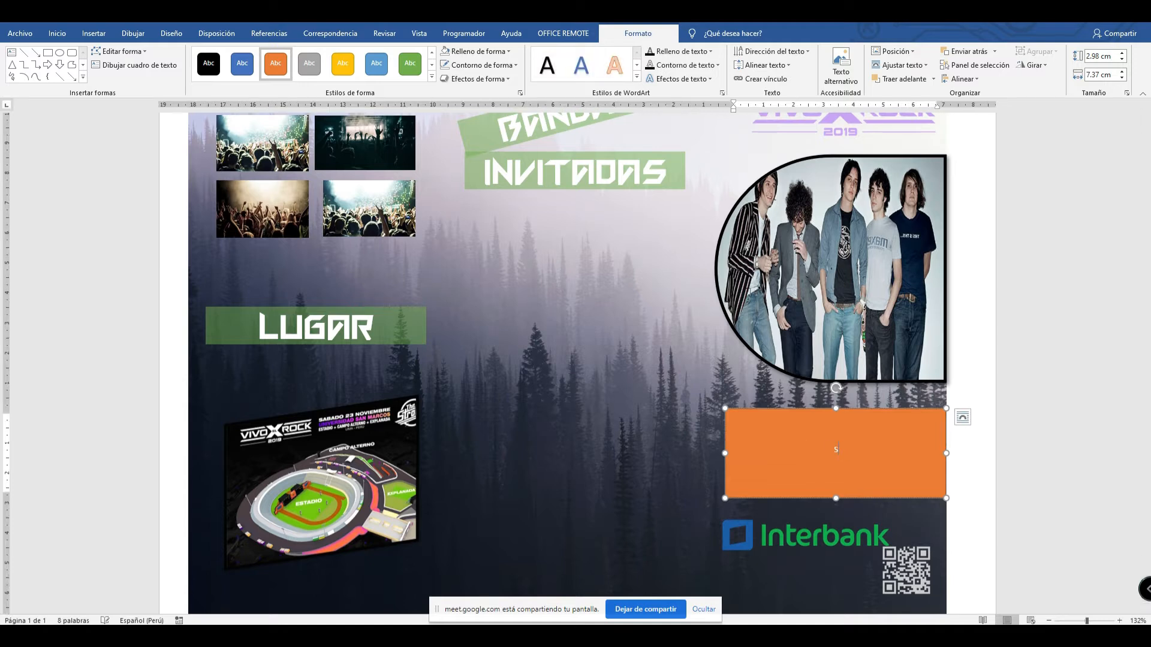
pyautogui.write('do 23 de Novie')
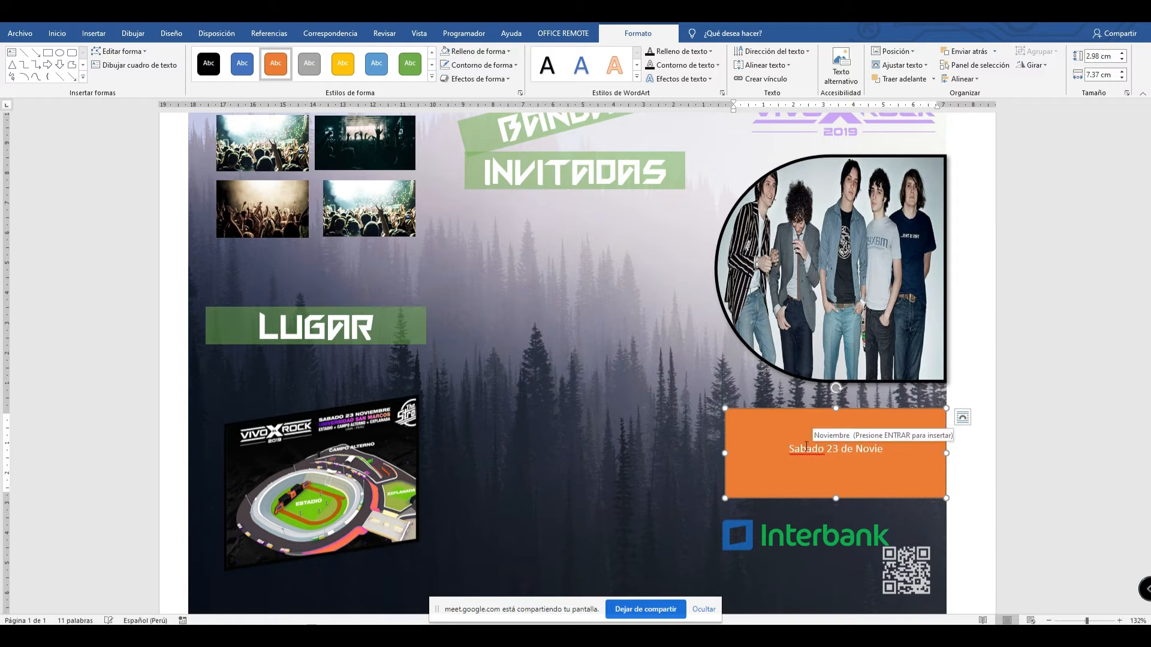
pyautogui.press('Return')
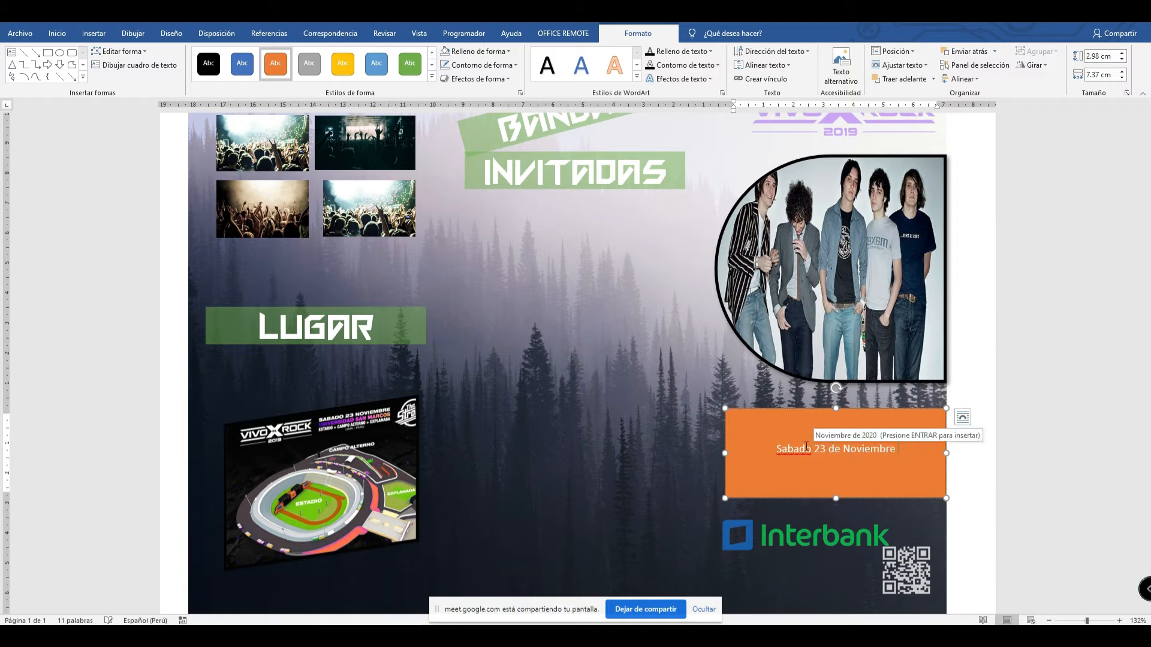
pyautogui.write('11:00')
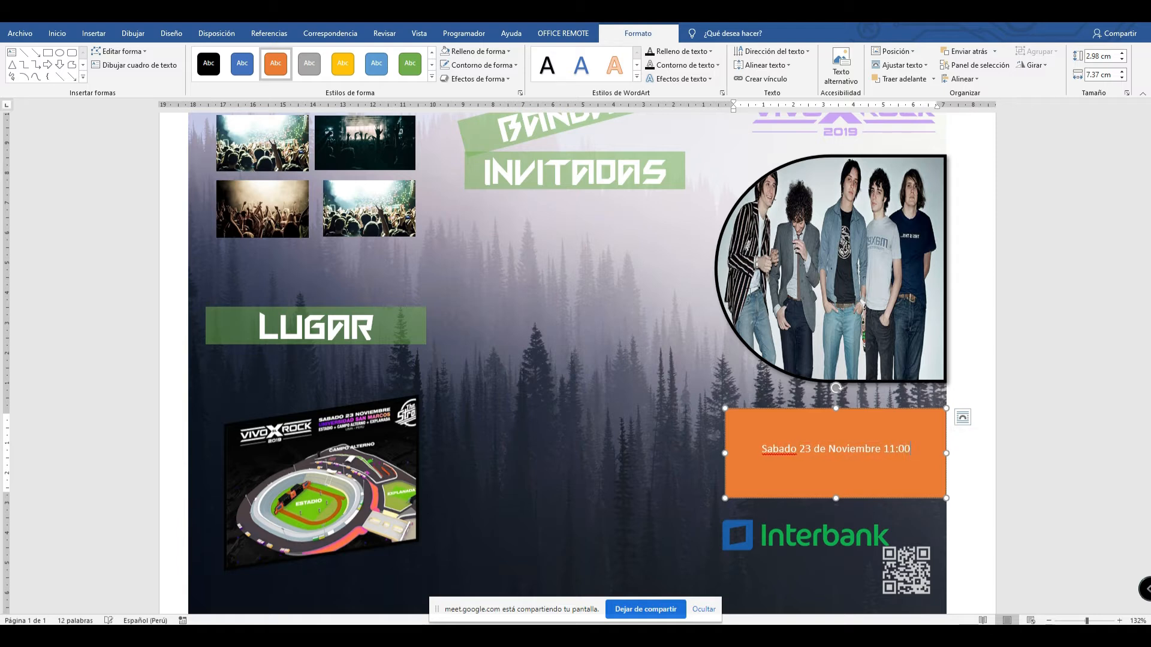
pyautogui.press('Return')
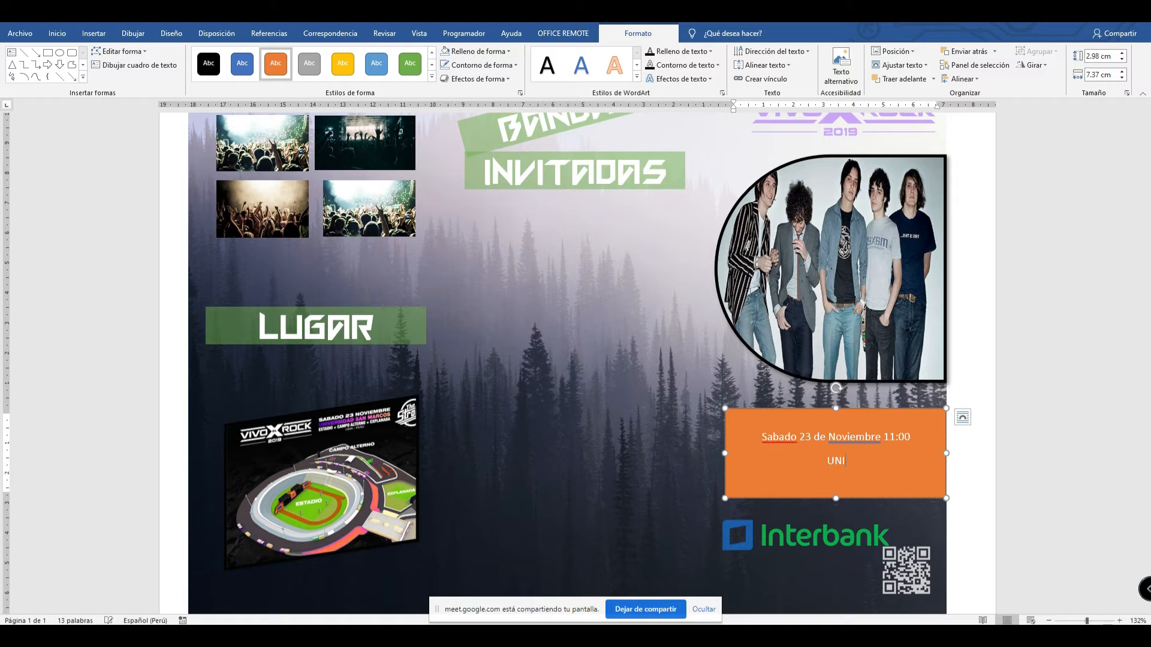
# Add "UNIVERSIDAD SAN MARCOS -LIMA" as the second line in the orange rectangle.
pyautogui.write('UNIVERSIDAD SAN MARCOS -LIUM')
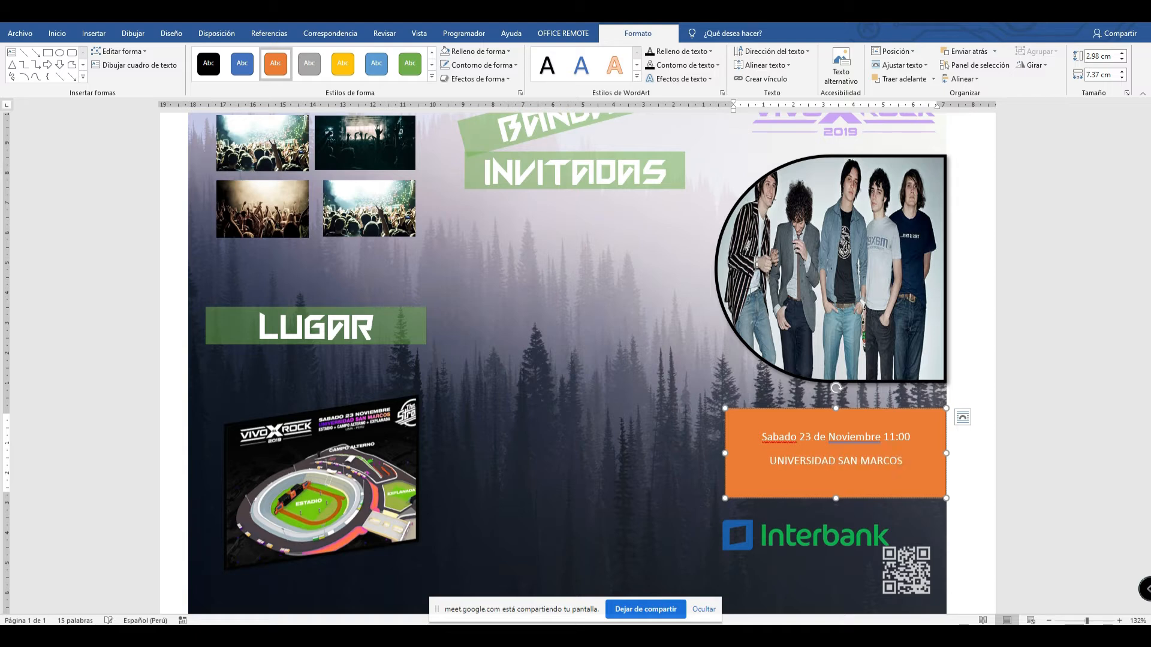
pyautogui.press('BackSpace')
pyautogui.press('BackSpace')
pyautogui.write('MA')
pyautogui.press('Return')
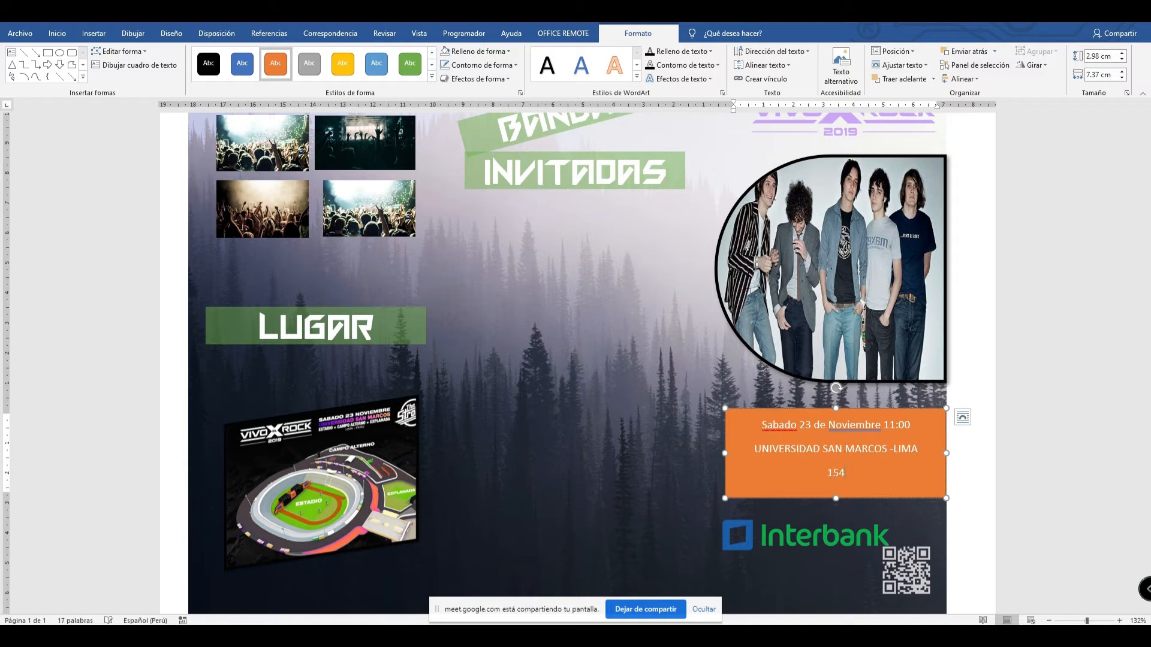
# Add "15% INTERBANK: S.191.00" as the third line in the orange rectangle.
pyautogui.write('15% INTERBANK::')
pyautogui.press('BackSpace')
pyautogui.write('191')
pyautogui.write('.00')
pyautogui.write('s')
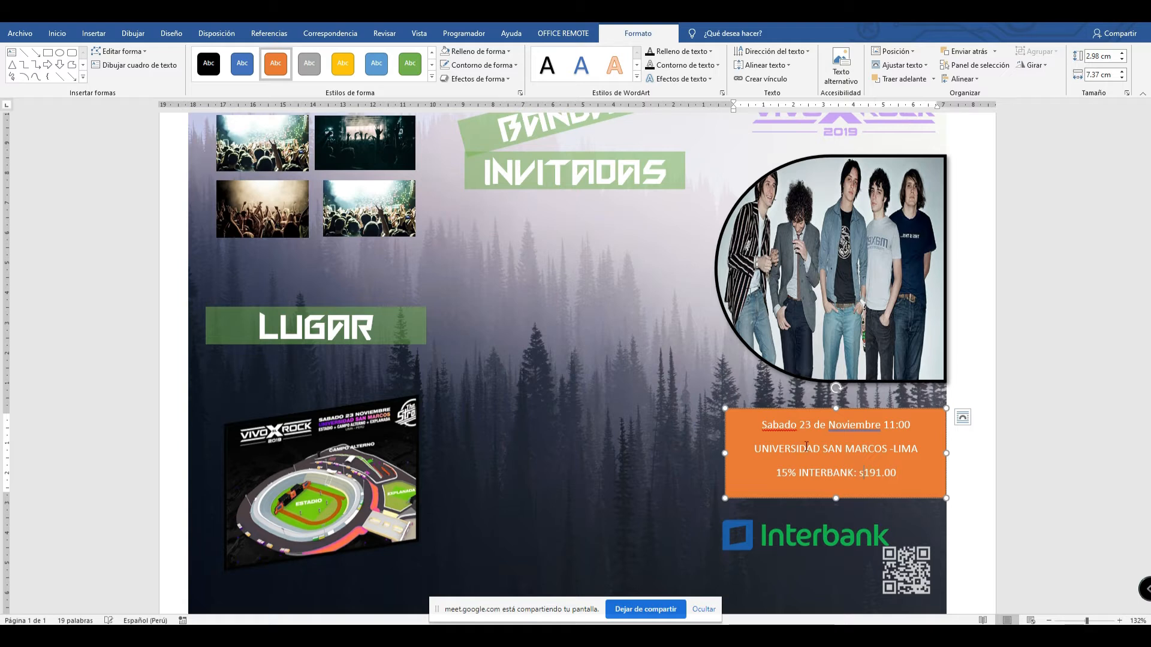
pyautogui.press('BackSpace')
pyautogui.write('$')
pyautogui.press('BackSpace')
pyautogui.write('S.')
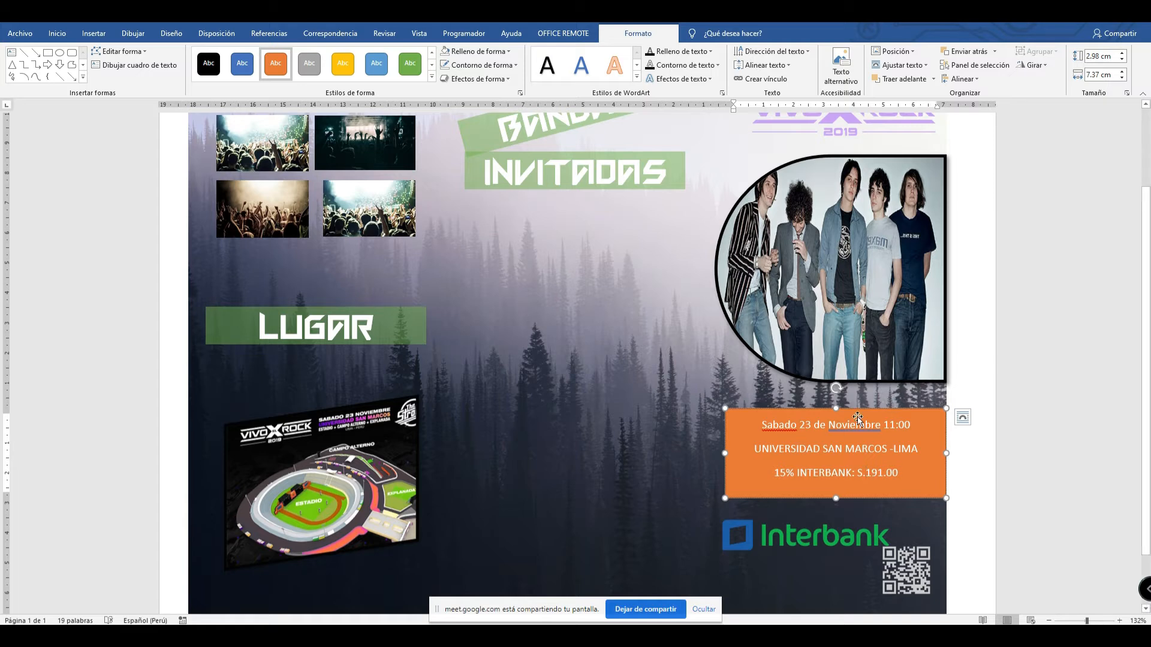
# Correct the spelling of "Sabado" to "Sábado" in the orange rectangle.
pyautogui.rightClick(776, 425)
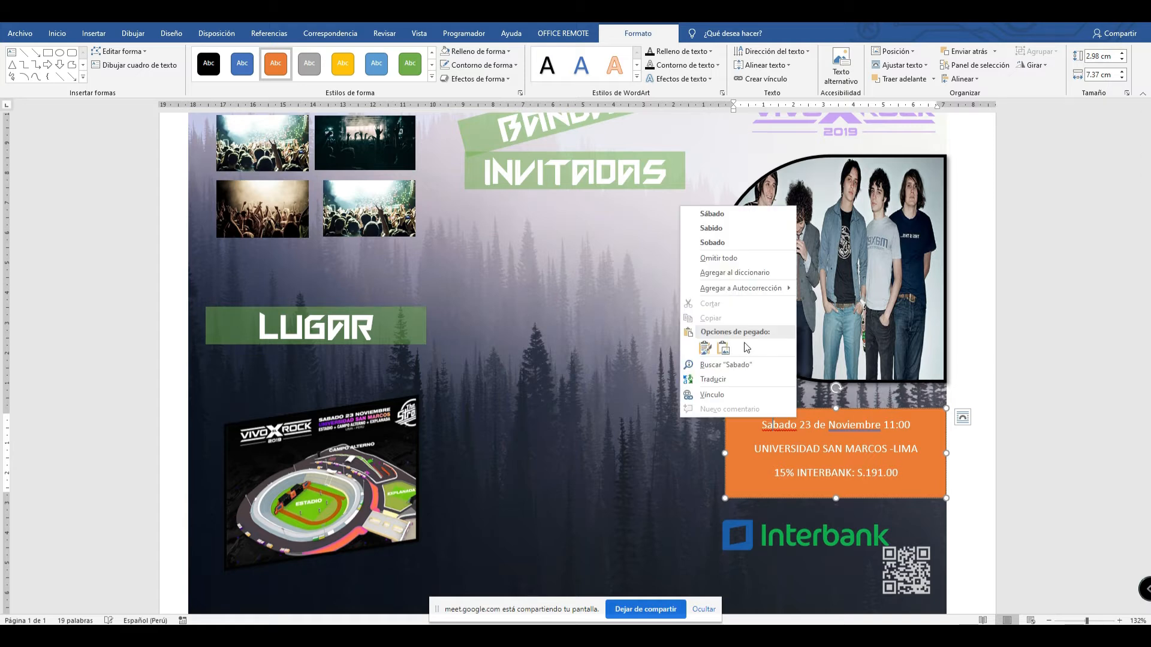
pyautogui.click(713, 217)
pyautogui.rightClick(855, 422)
pyautogui.press('Escape')
# Set the orange rectangle's text to size 14 and extend the rectangle downwards to about 3.54 cm high to fit all lines.
pyautogui.click(57, 33)
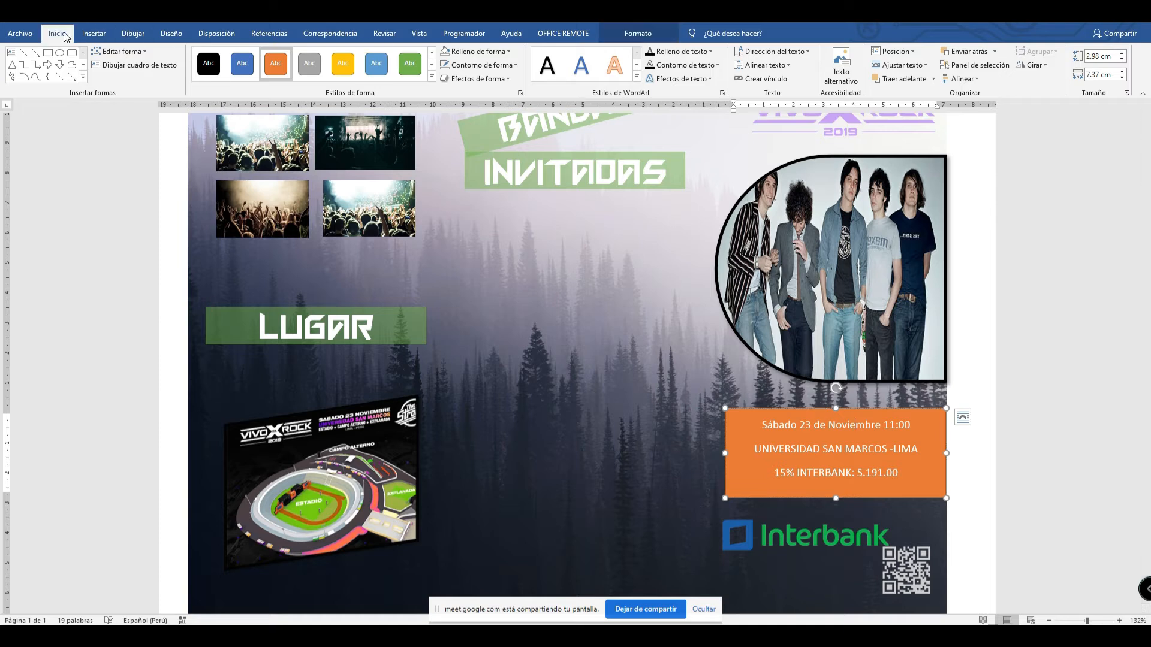
pyautogui.click(182, 55)
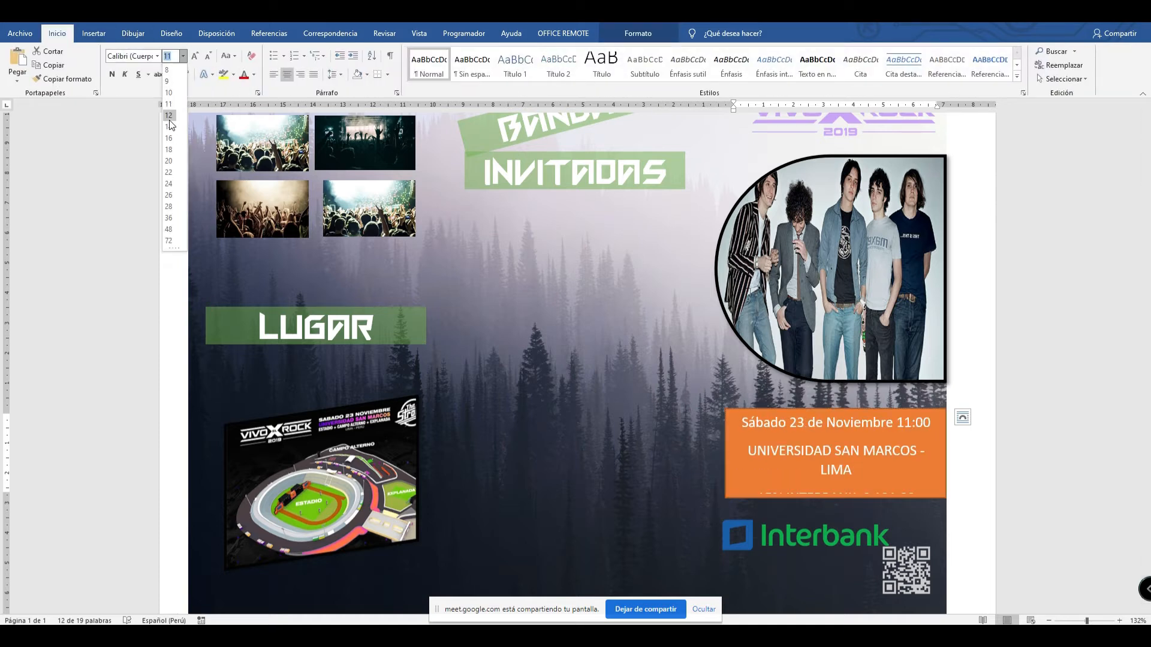
pyautogui.click(169, 134)
pyautogui.click(812, 487)
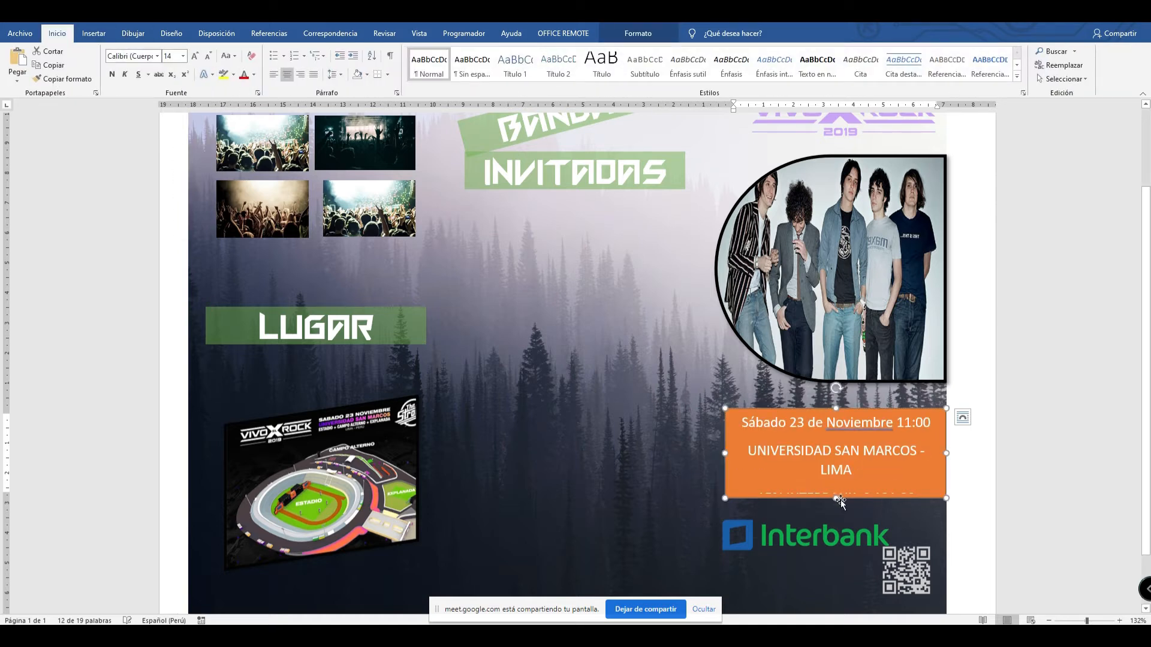
pyautogui.moveTo(840, 500); pyautogui.dragTo(840, 516)
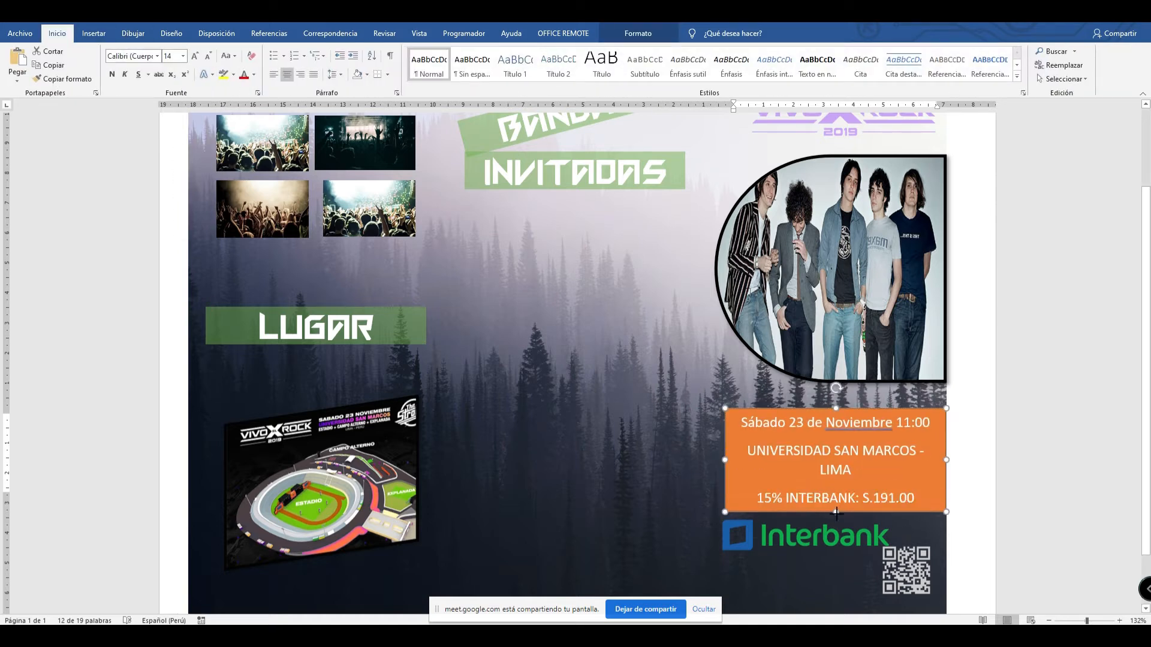
# Change the rectangle's text font to Albertus MT and correct "Noviembre" to lowercase "noviembre".
pyautogui.click(157, 56)
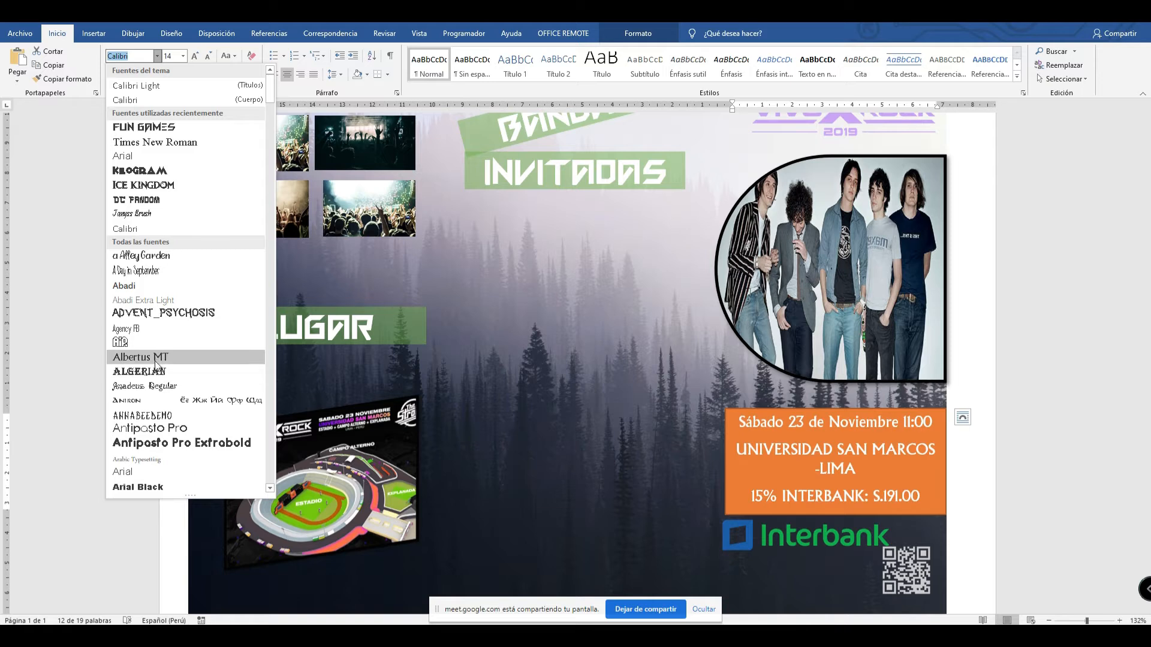
pyautogui.click(865, 426)
pyautogui.rightClick(863, 428)
pyautogui.click(860, 450)
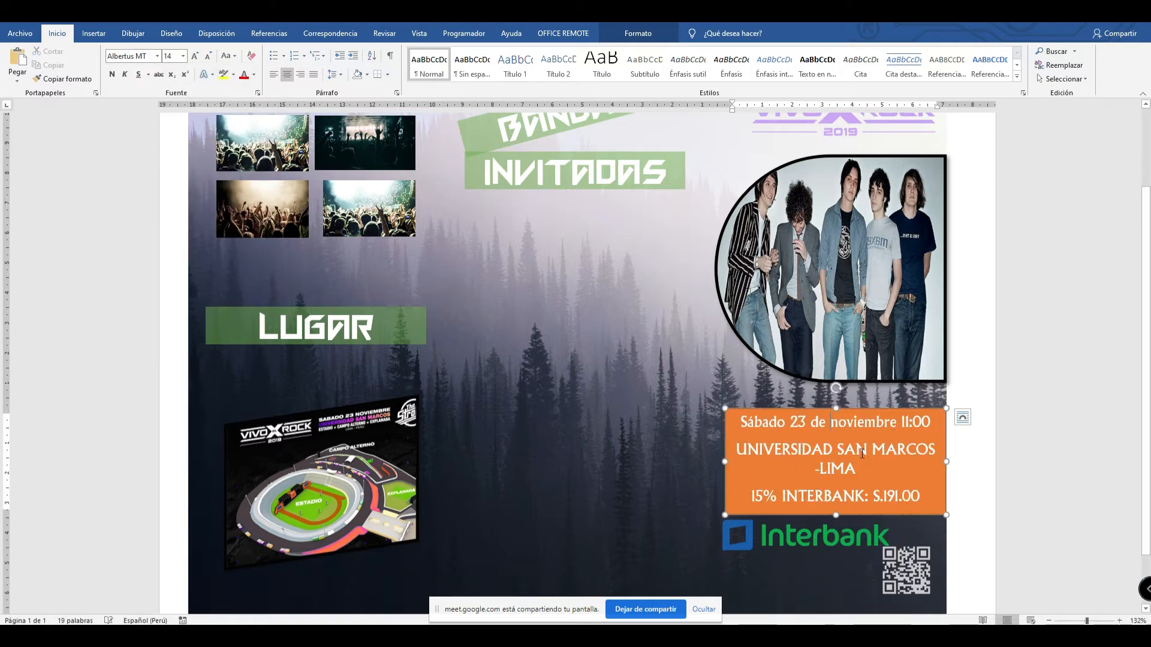
# Apply the semi-transparent orange preset shape style to the date and venue rectangle.
pyautogui.scroll(1, 926, 402)
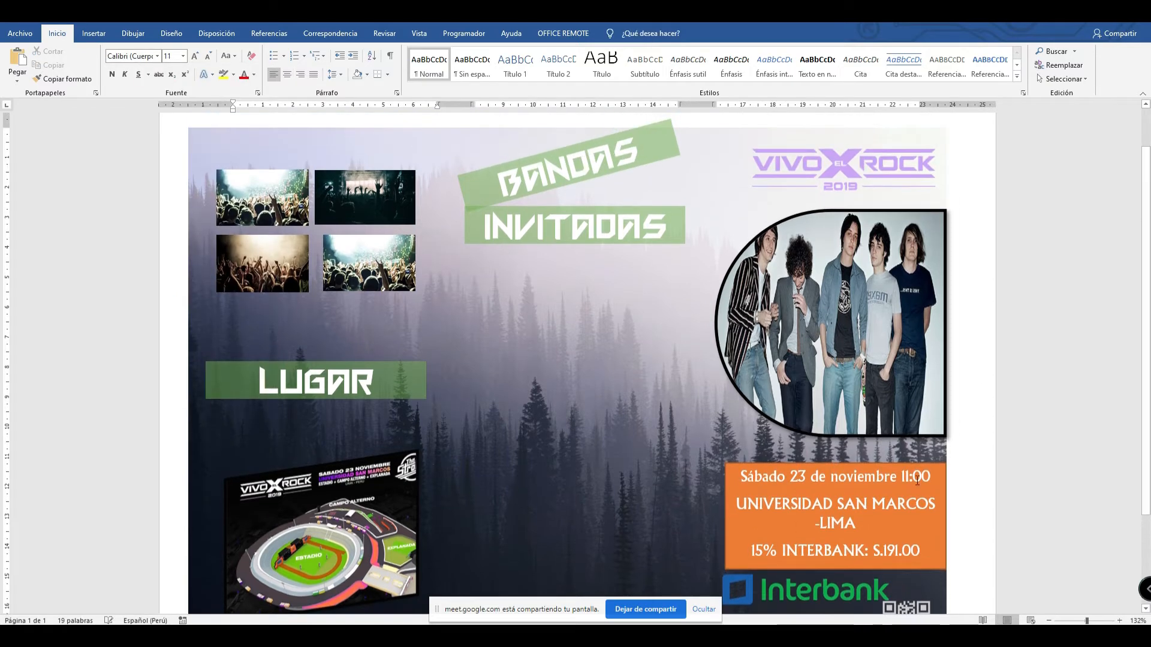
pyautogui.scroll(-2, 783, 409)
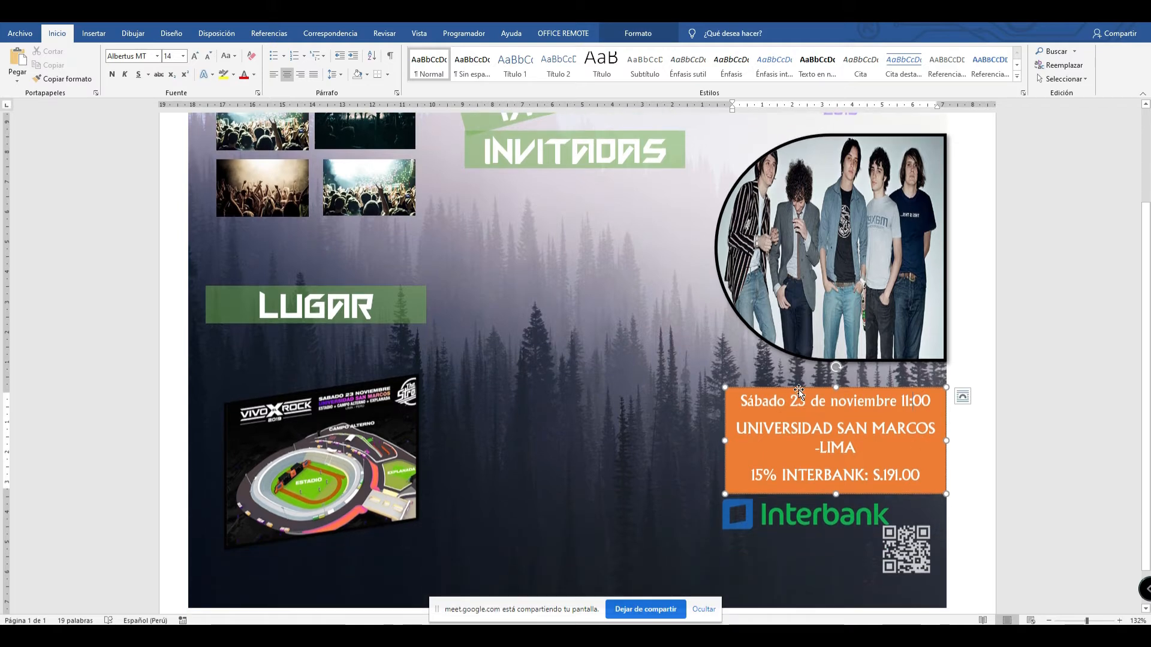
pyautogui.click(638, 33)
pyautogui.click(432, 80)
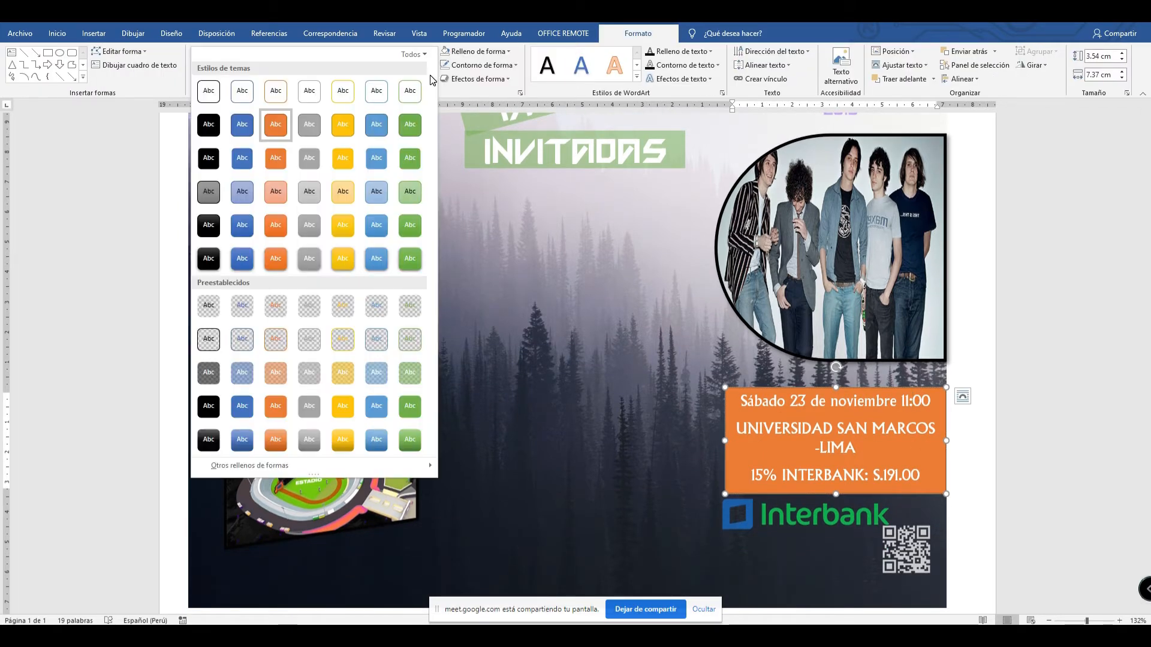
pyautogui.click(265, 377)
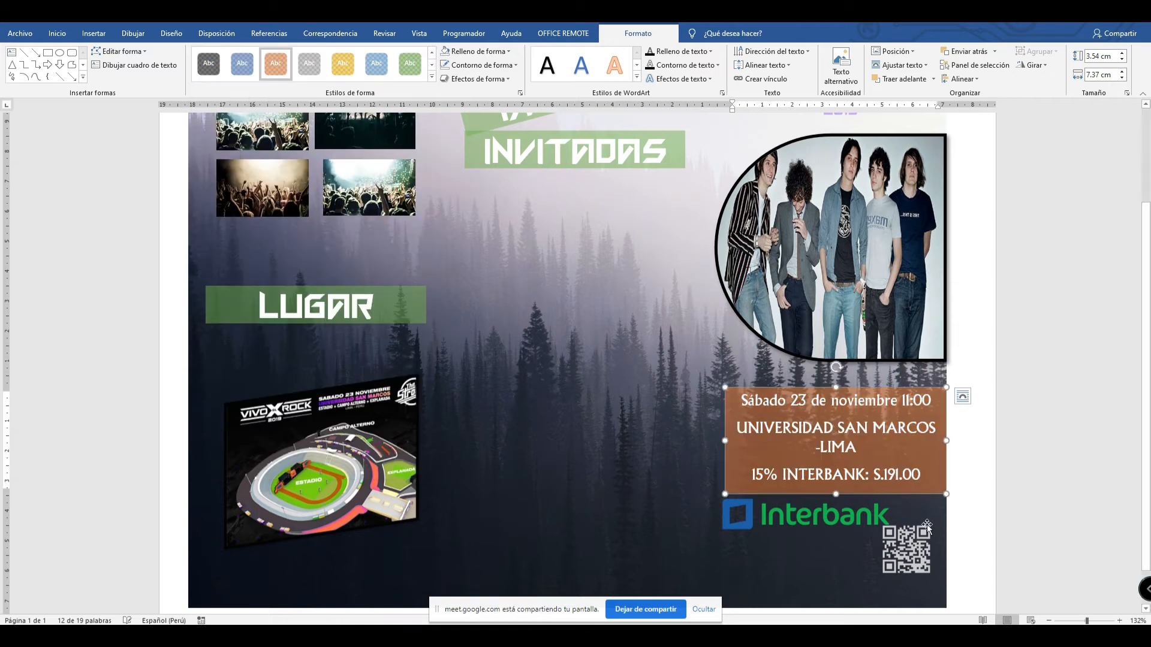
# Stretch the empty transparent text box below INVITADAS down towards the background's lower edge and narrow it slightly from the right.
pyautogui.scroll(3, 659, 383)
pyautogui.click(641, 376)
pyautogui.scroll(-3, 576, 337)
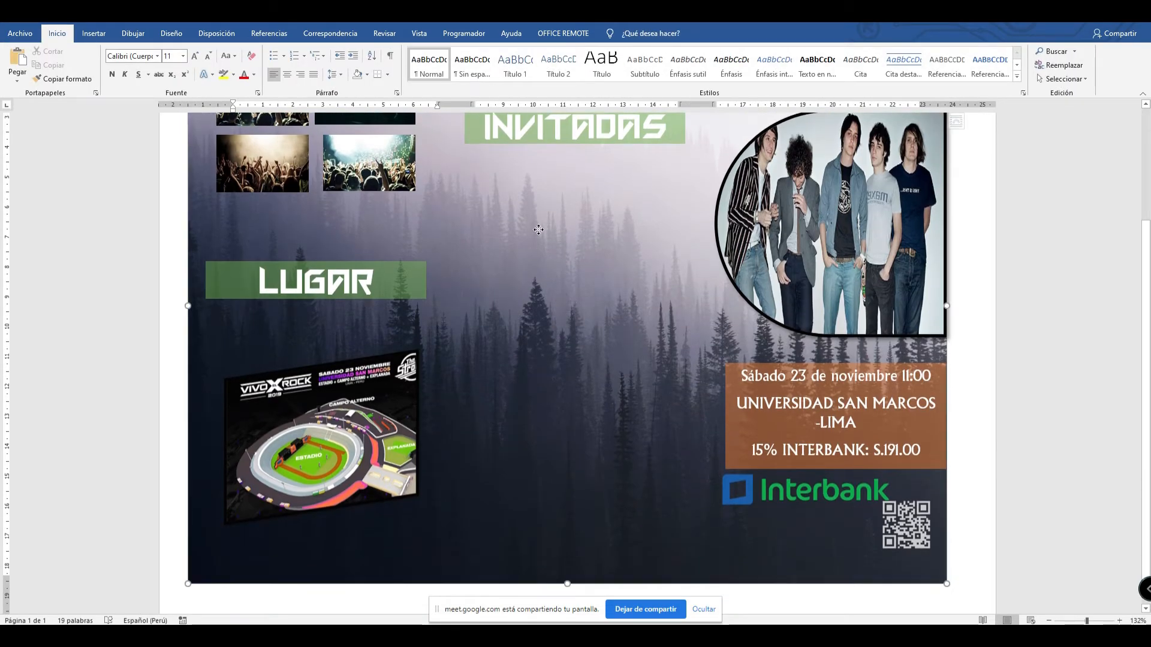
pyautogui.click(535, 183)
pyautogui.moveTo(579, 210); pyautogui.dragTo(581, 522)
pyautogui.moveTo(713, 347); pyautogui.dragTo(697, 348)
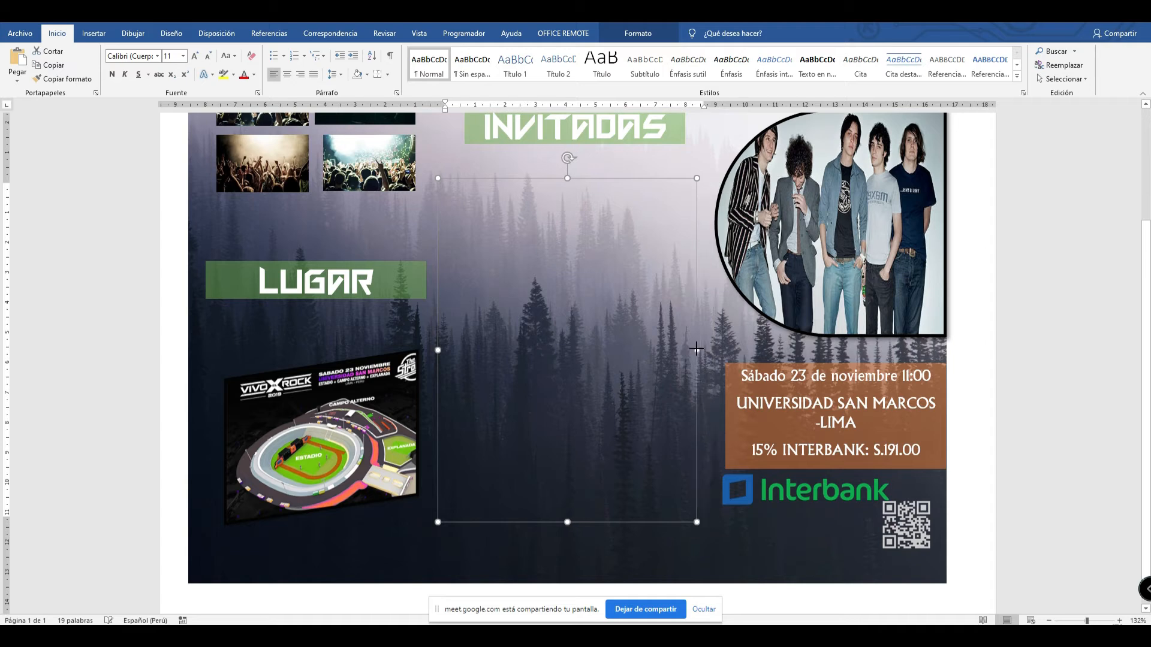
# Extend the empty text box below INVITADAS downwards and fill it with the centred 14-point list of guest bands, from THE STROKES to 6 VOLTIOS.
pyautogui.moveTo(567, 522); pyautogui.dragTo(567, 550)
pyautogui.click(275, 241)
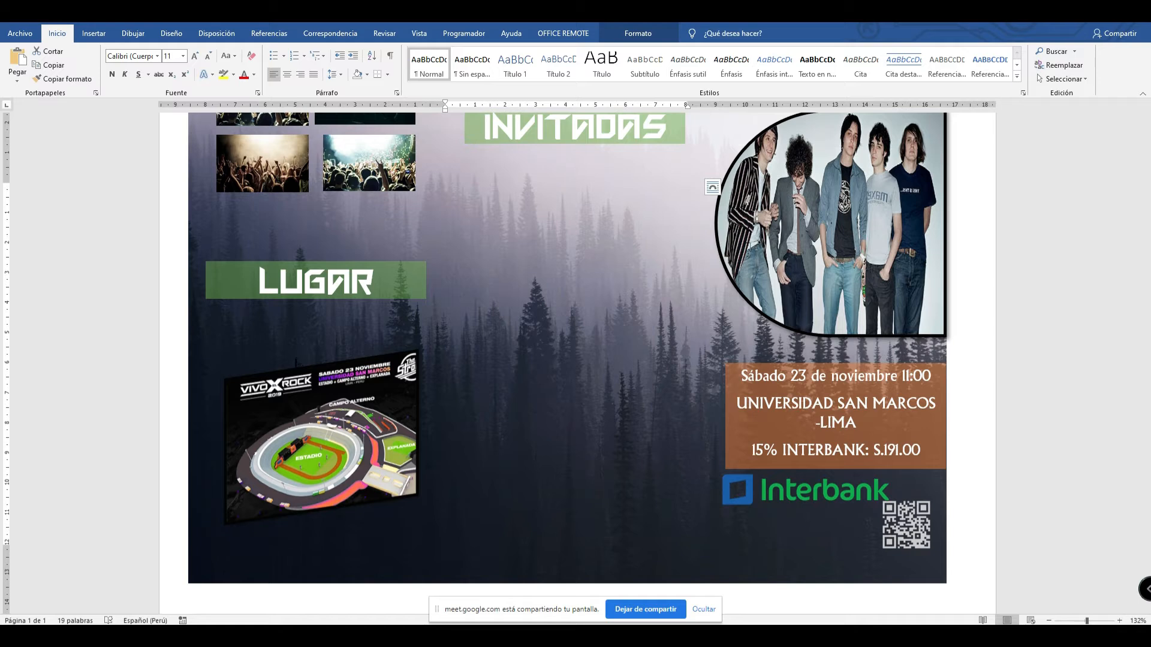
pyautogui.click(531, 178)
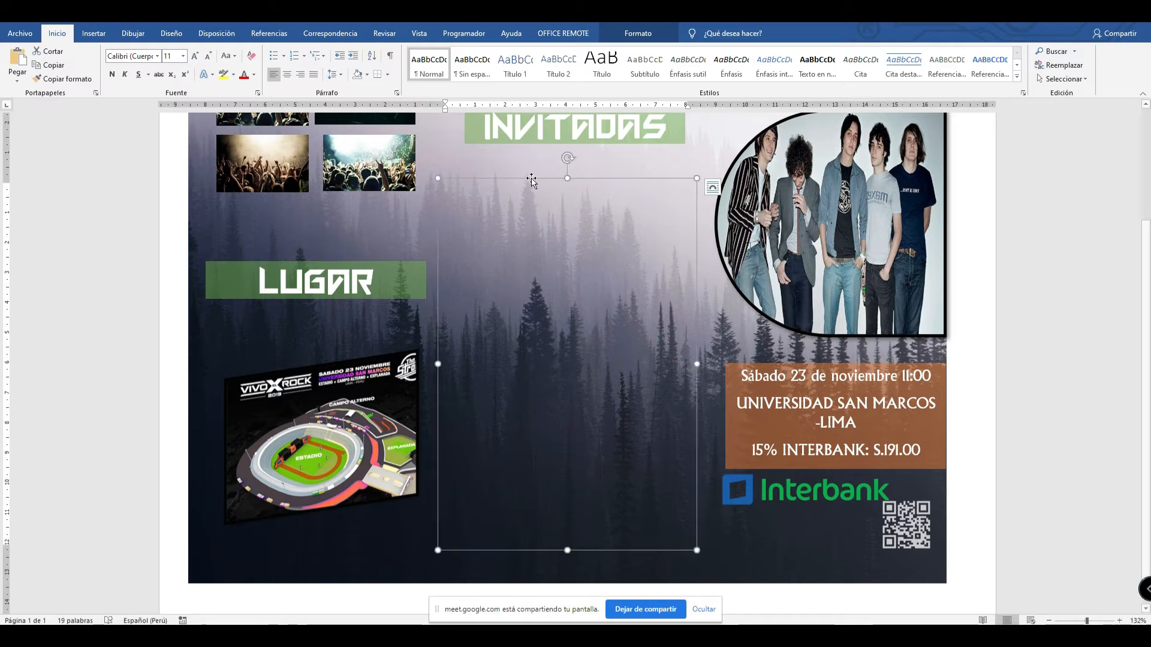
pyautogui.click(574, 218)
pyautogui.write('THE STROKES THE RASMUS SLIPKNOT INTERPOL FITO PÁEZ BULLET FOR MY VALENTINE DON DIABLO MAGO DE OZ CUARTETO DE NOS EL MATO UN POLICÍA MOTORIZADO ANIMAL DON TETTO CHABELOS 6 VOLTIOS')
# Resize the band list's text box taller and wide enough that all names down to 6 VOLTIOS fit on single lines.
pyautogui.moveTo(696, 364); pyautogui.dragTo(617, 366)
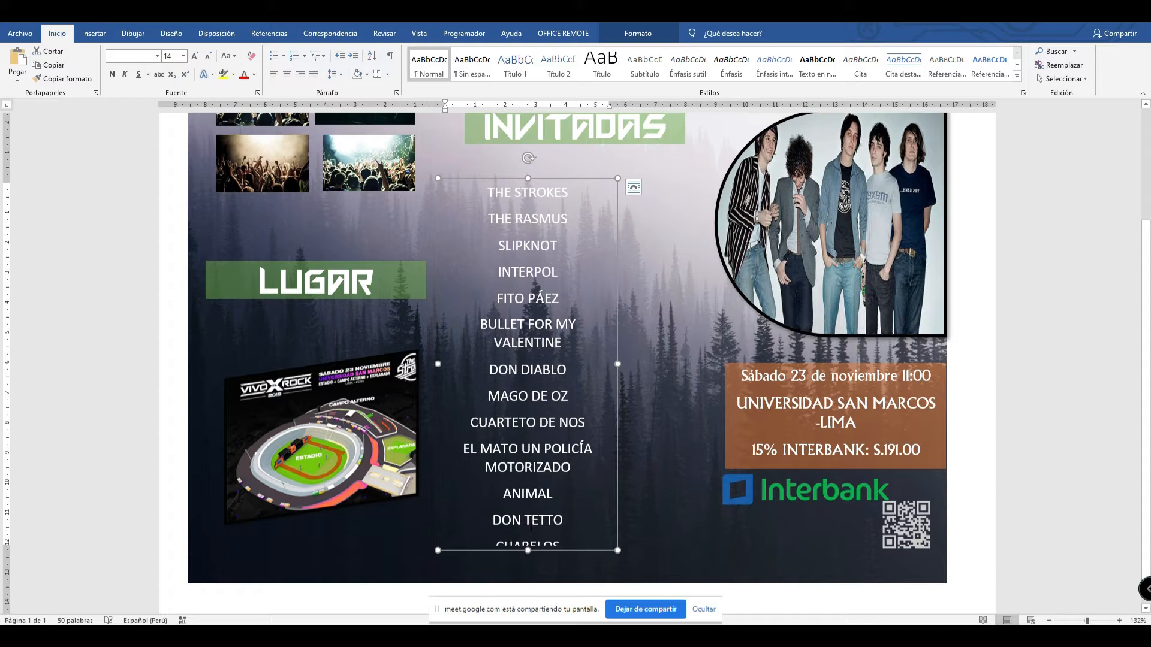
pyautogui.moveTo(526, 551); pyautogui.dragTo(526, 556)
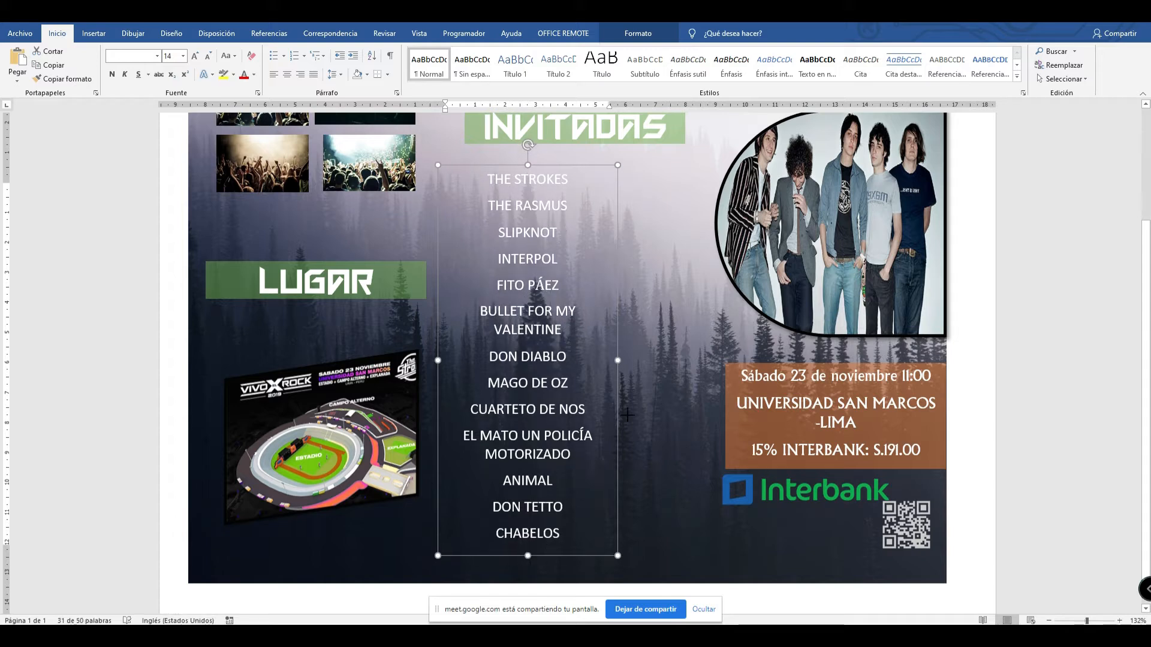
pyautogui.moveTo(617, 363); pyautogui.dragTo(694, 359)
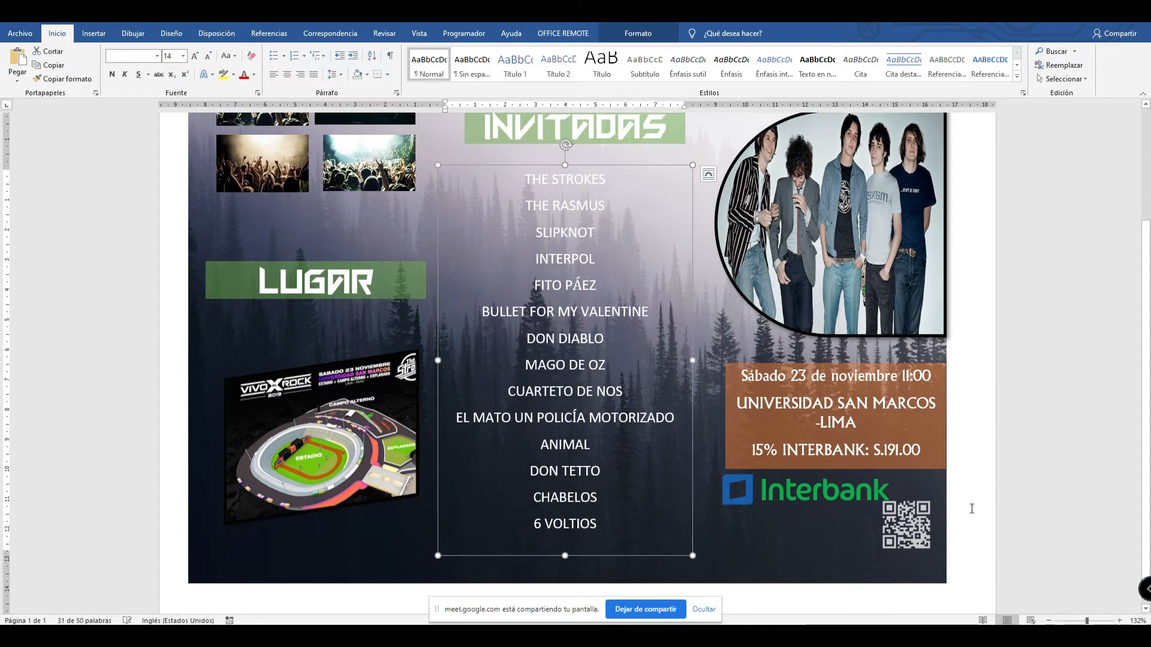
pyautogui.moveTo(1086, 620); pyautogui.dragTo(1083, 621)
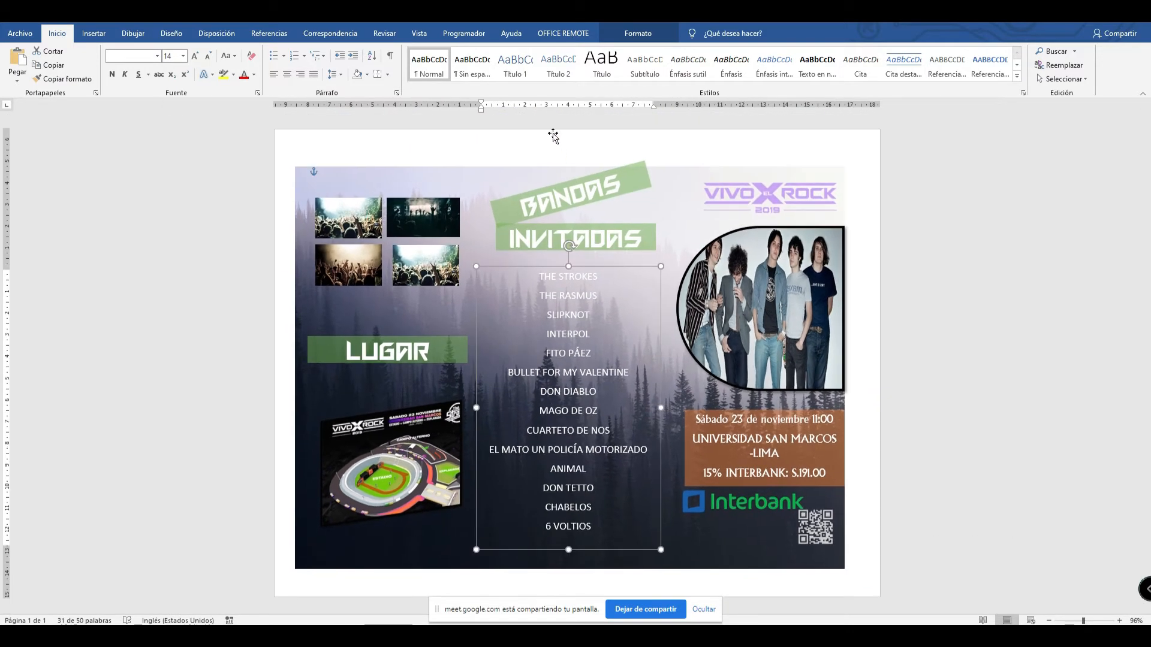
pyautogui.click(619, 181)
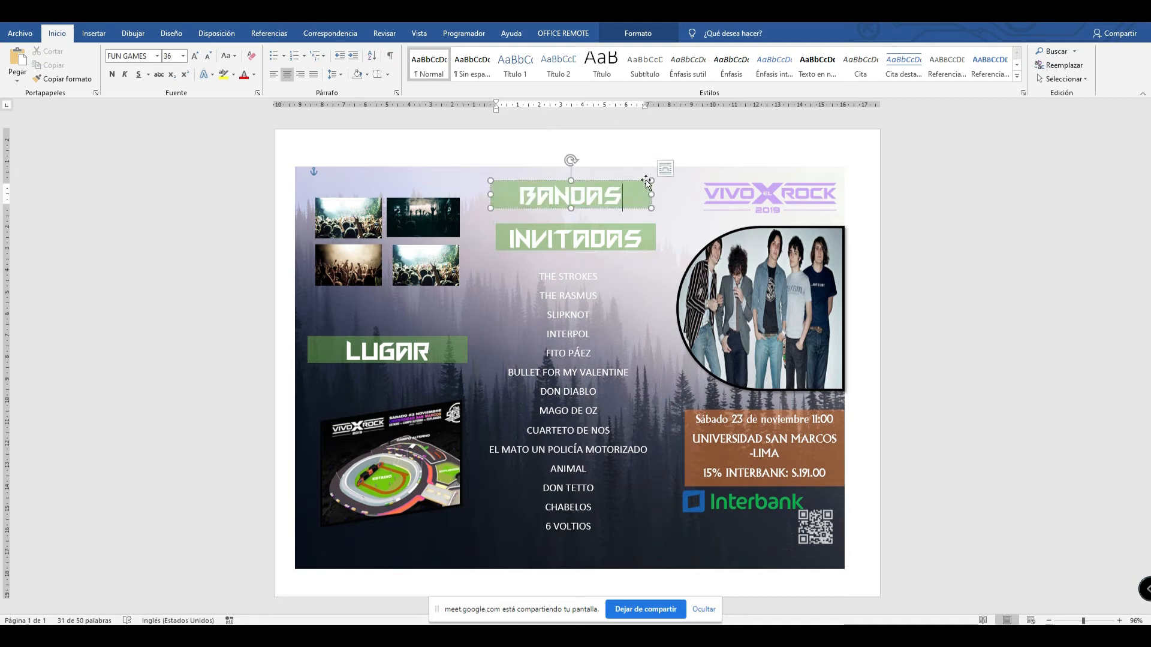
pyautogui.click(636, 180)
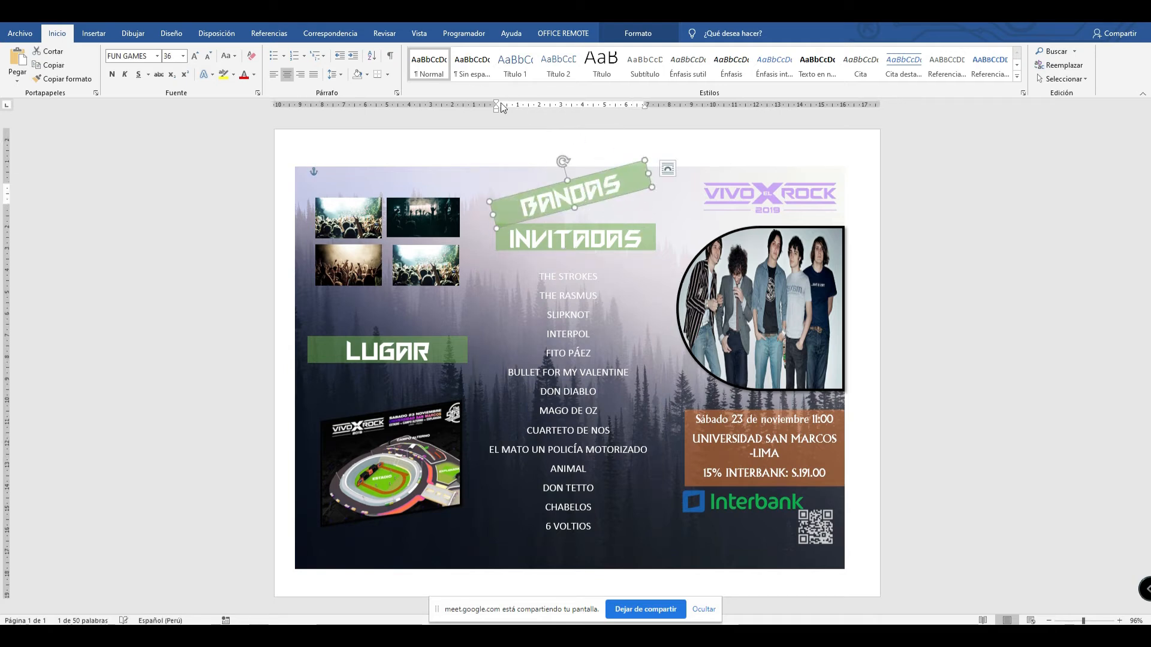
pyautogui.click(245, 213)
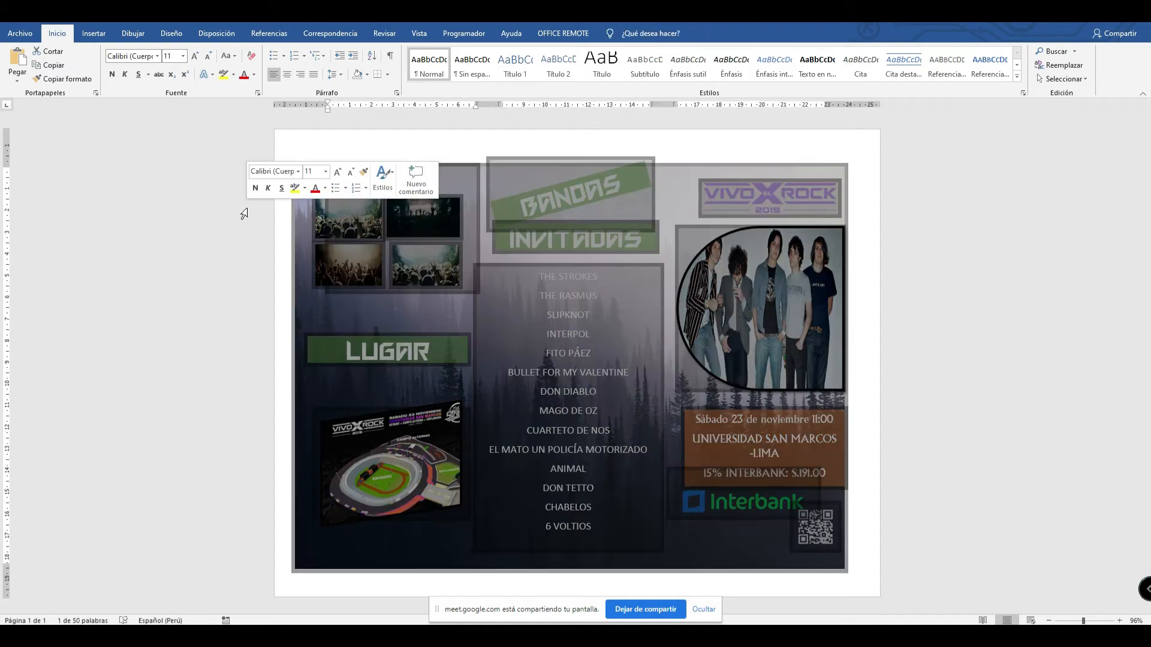
pyautogui.click(455, 279)
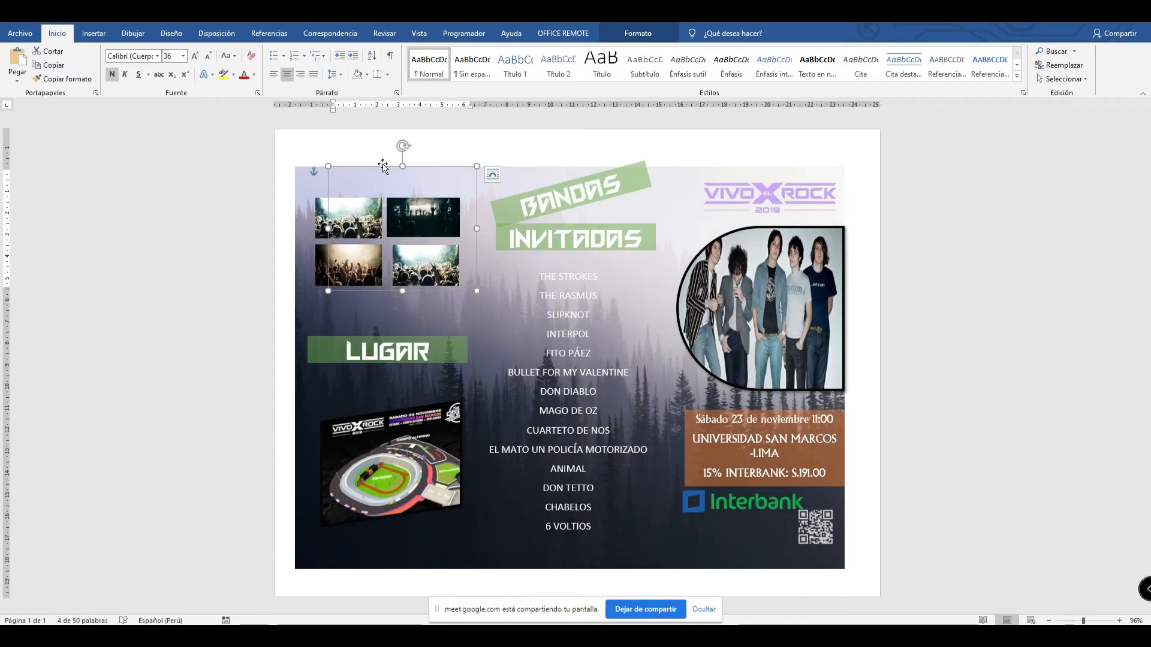
# Draw a narrow vertical rectangle about 0.41 cm wide and 19.66 cm high between the photo column and the band list.
pyautogui.click(93, 33)
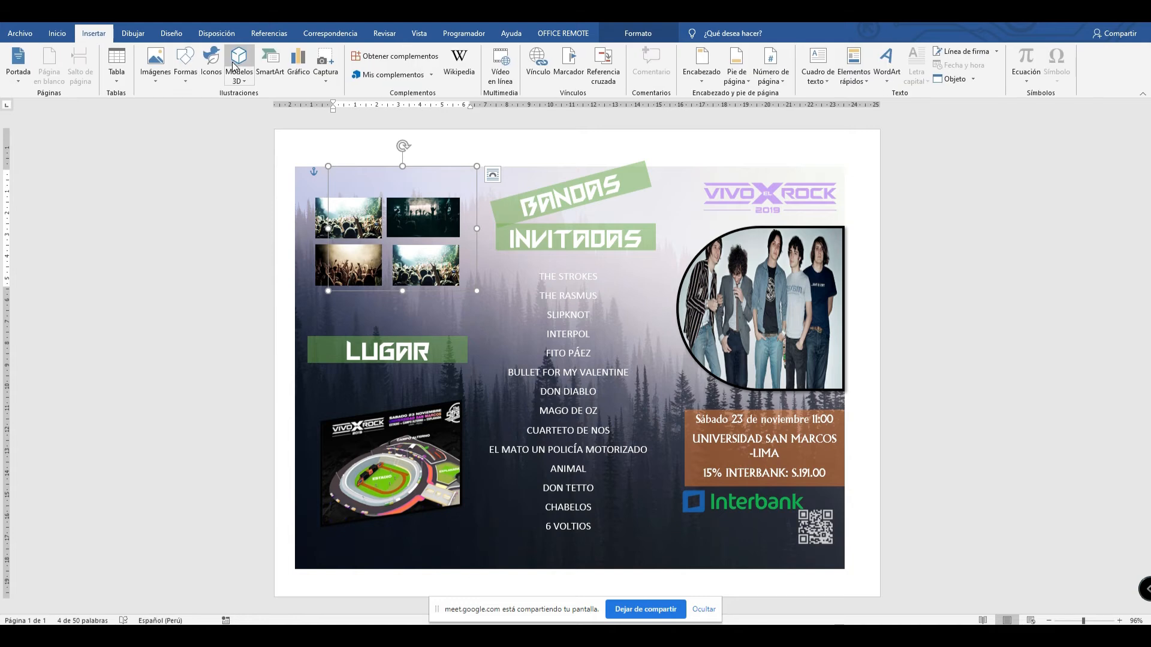
pyautogui.click(185, 65)
pyautogui.click(227, 108)
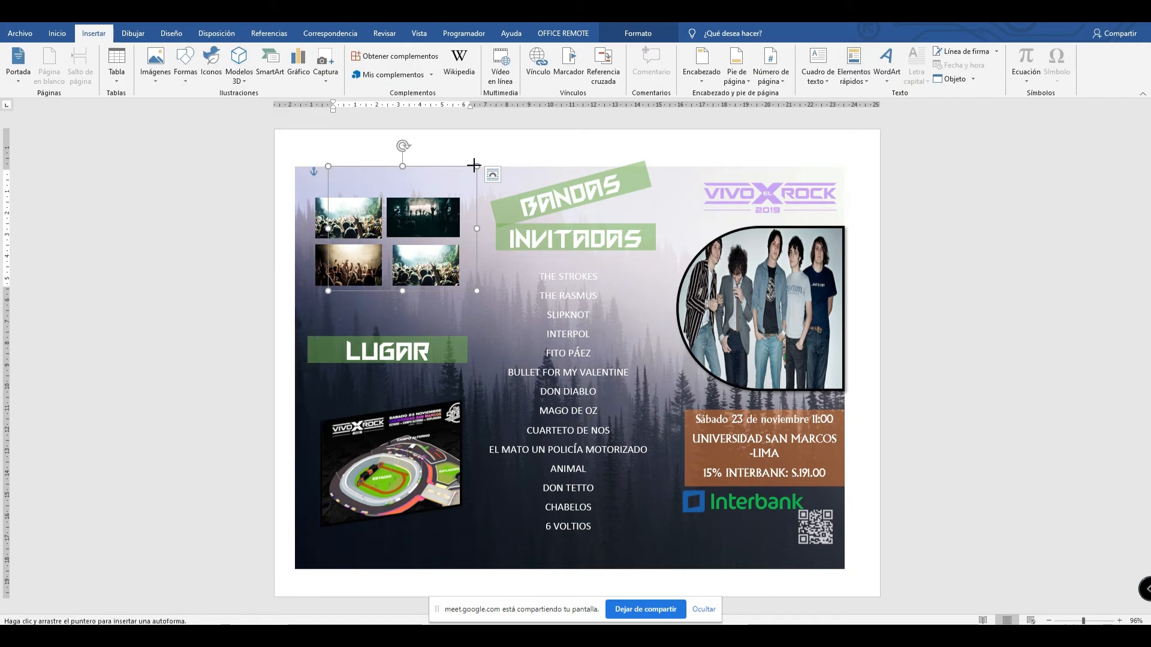
pyautogui.moveTo(463, 151); pyautogui.dragTo(472, 578)
pyautogui.moveTo(466, 471); pyautogui.dragTo(485, 471)
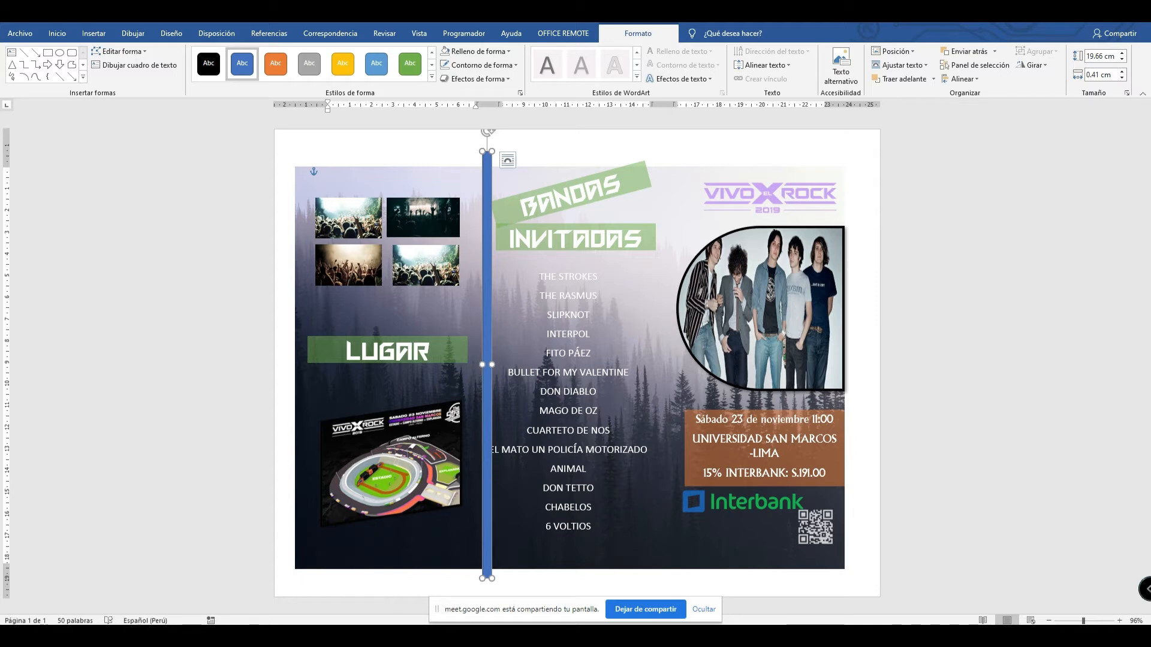
# Open the Windows magnifier (Lupa) and close it again.
pyautogui.press('super')
pyautogui.write('lupa')
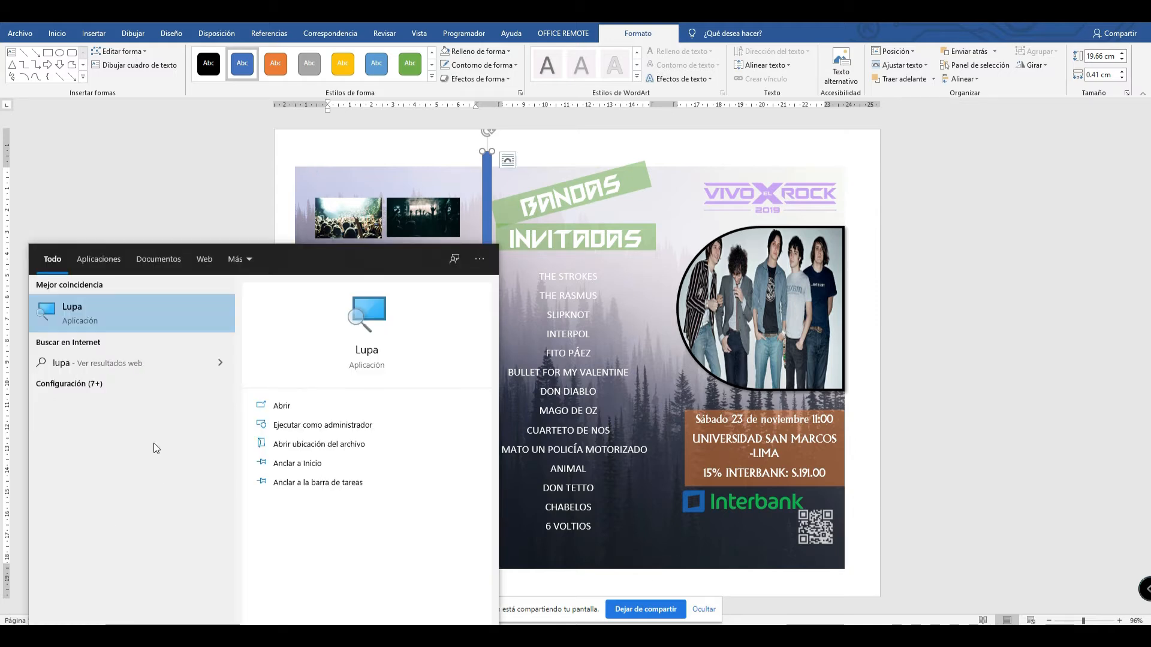
pyautogui.click(136, 318)
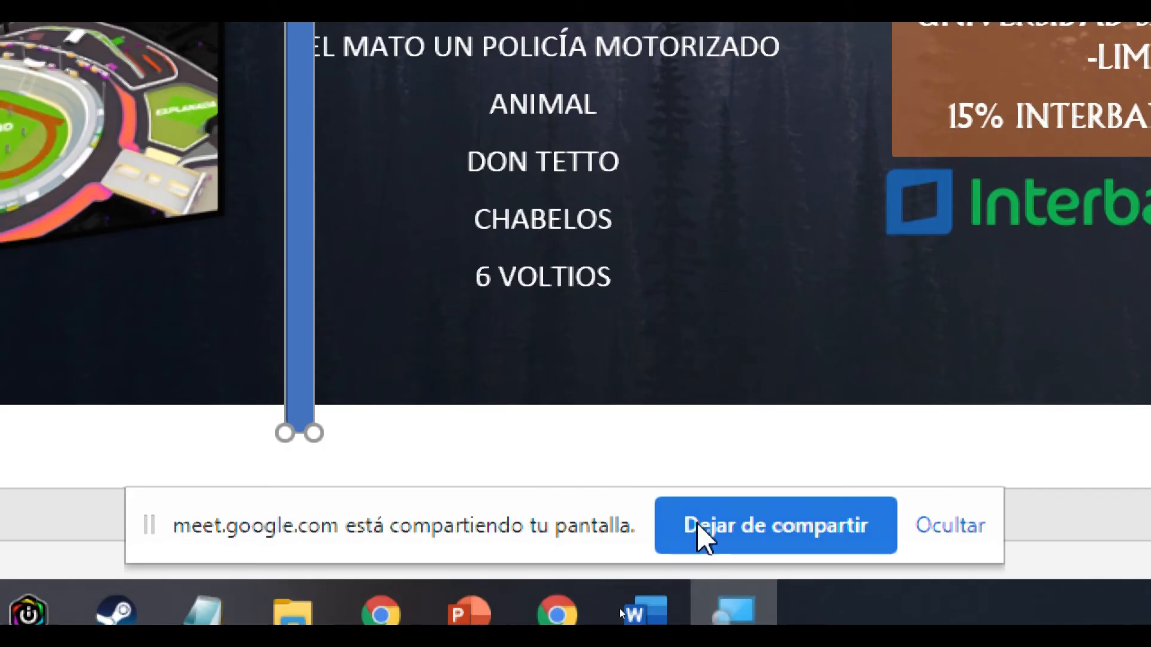
pyautogui.rightClick(758, 619)
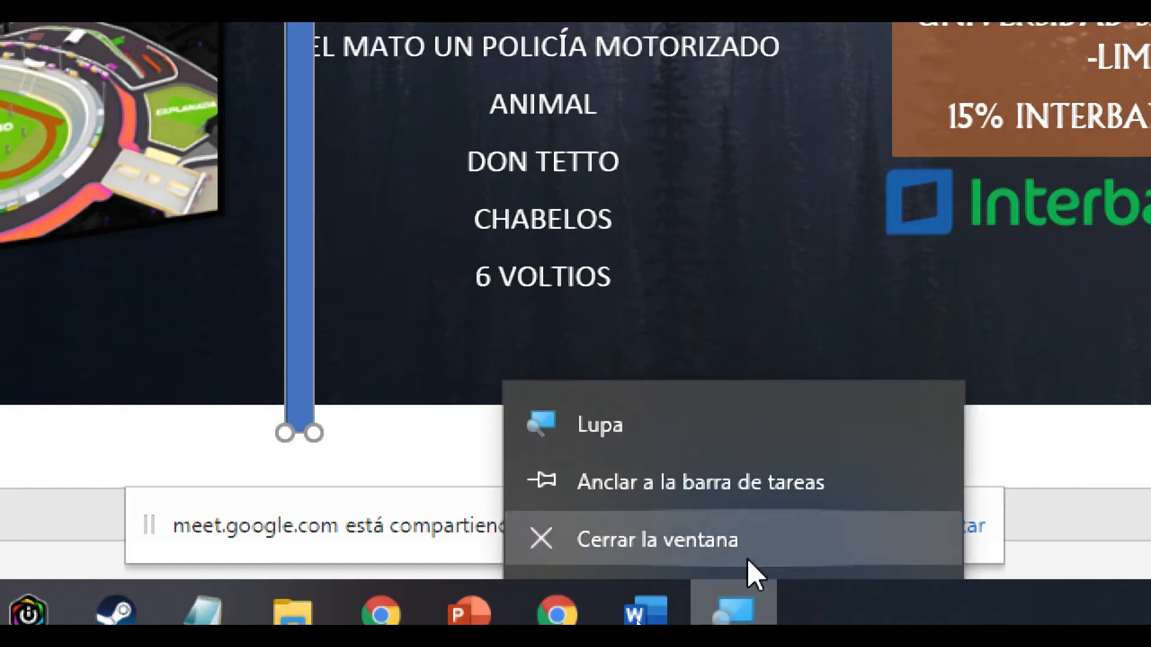
pyautogui.click(747, 555)
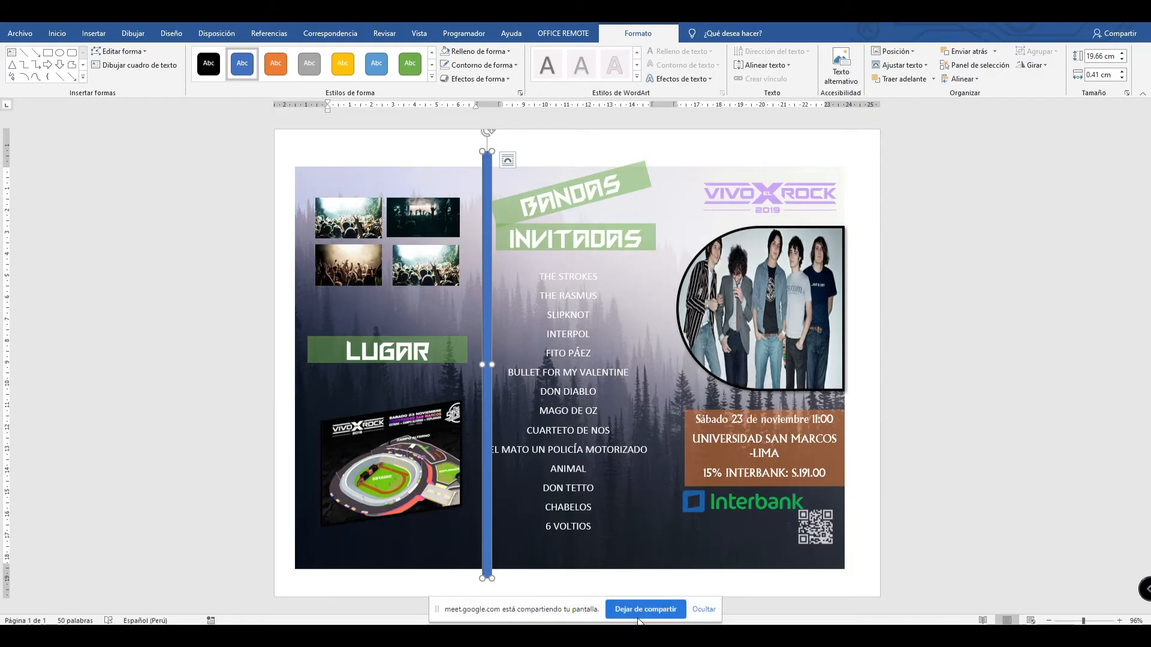
# Delete the blue vertical rectangle between the photo column and the band list.
pyautogui.click(480, 282)
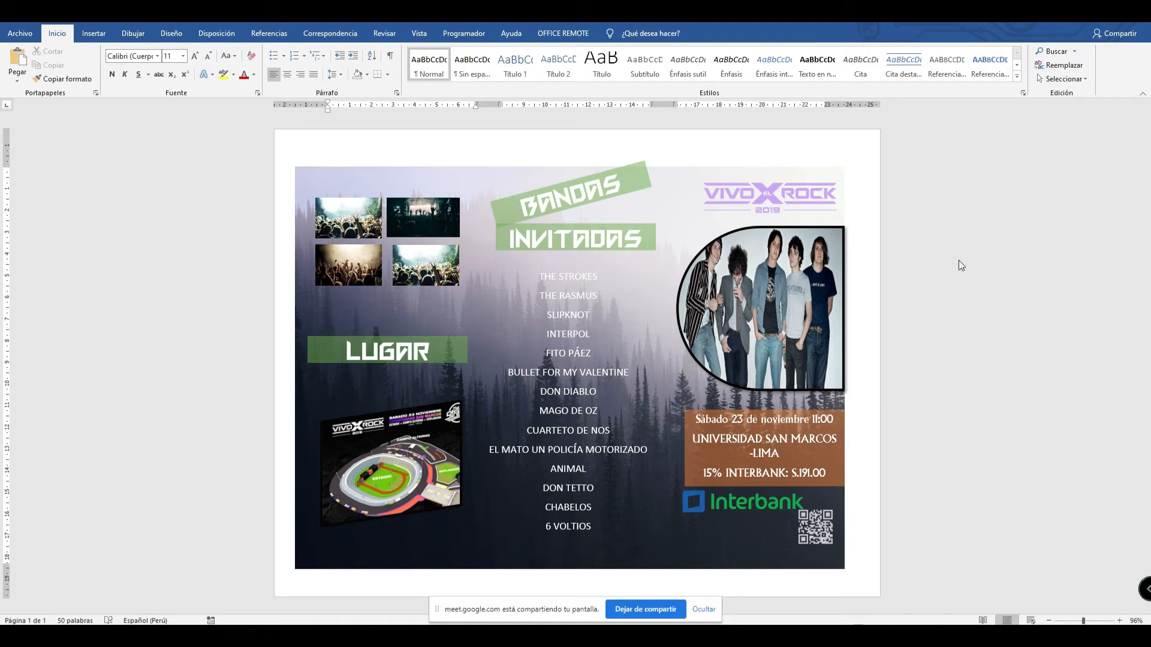
pyautogui.moveTo(6, 167); pyautogui.dragTo(6, 166)
pyautogui.click(172, 33)
pyautogui.scroll(1, 211, 43)
pyautogui.scroll(-3, 211, 43)
pyautogui.scroll(1, 211, 43)
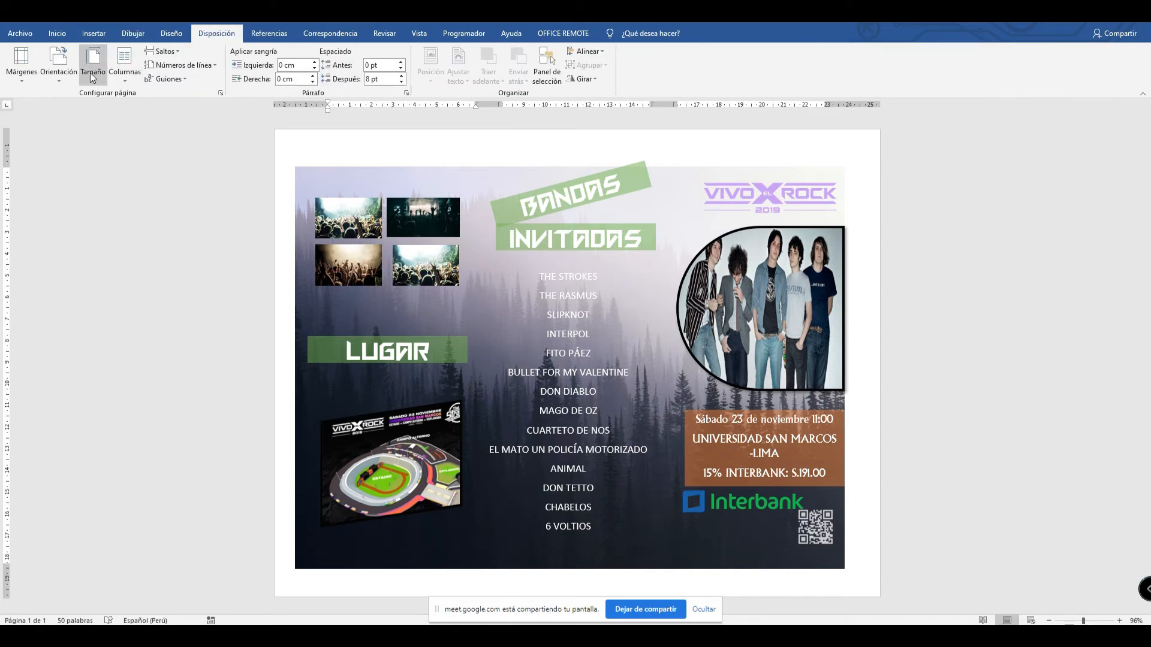
pyautogui.click(26, 80)
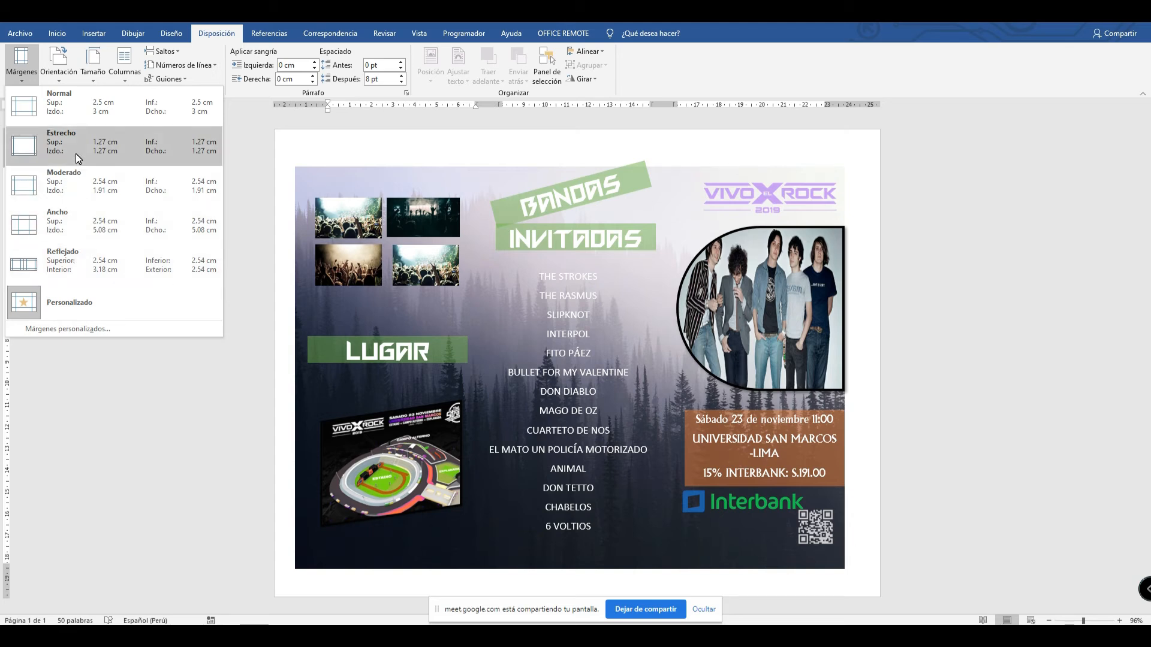
pyautogui.click(51, 432)
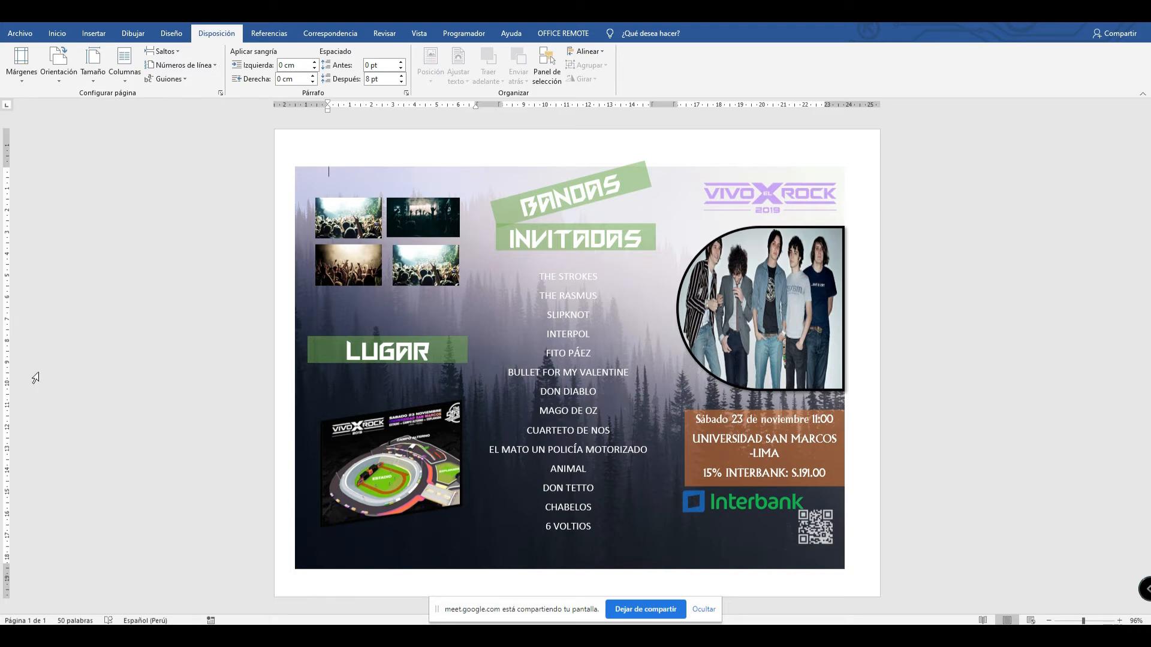
# Increase the page's top margin slightly and shift the tilted BANDAS label a little to the right.
pyautogui.moveTo(11, 169); pyautogui.dragTo(17, 144)
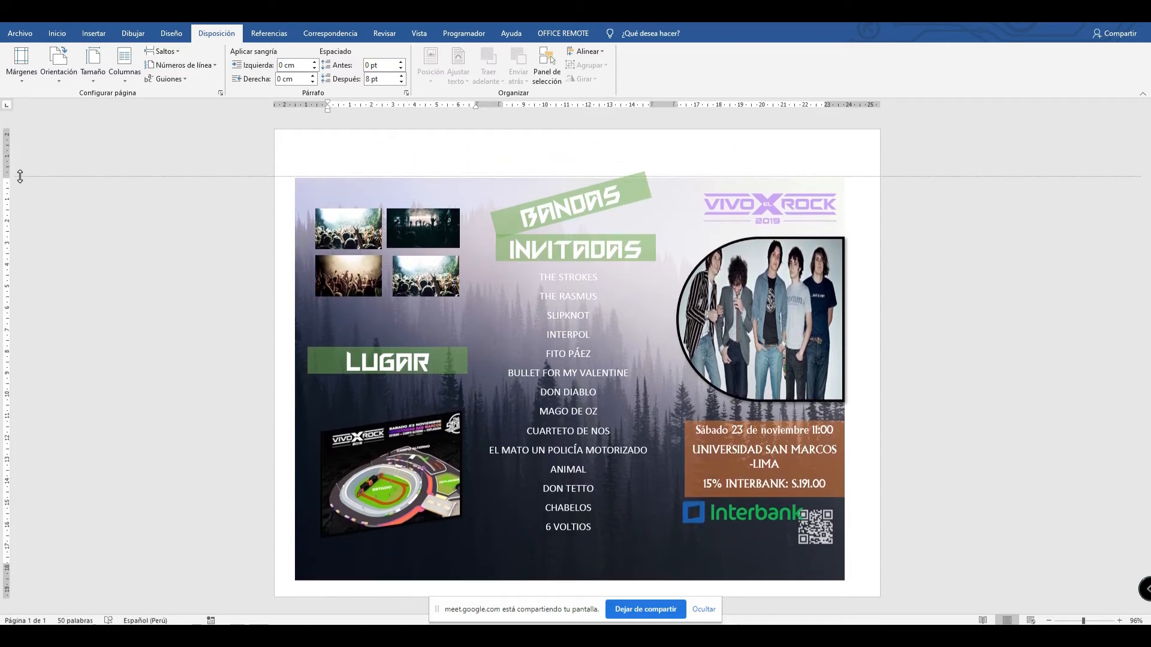
pyautogui.click(571, 210)
pyautogui.moveTo(598, 198); pyautogui.dragTo(604, 222)
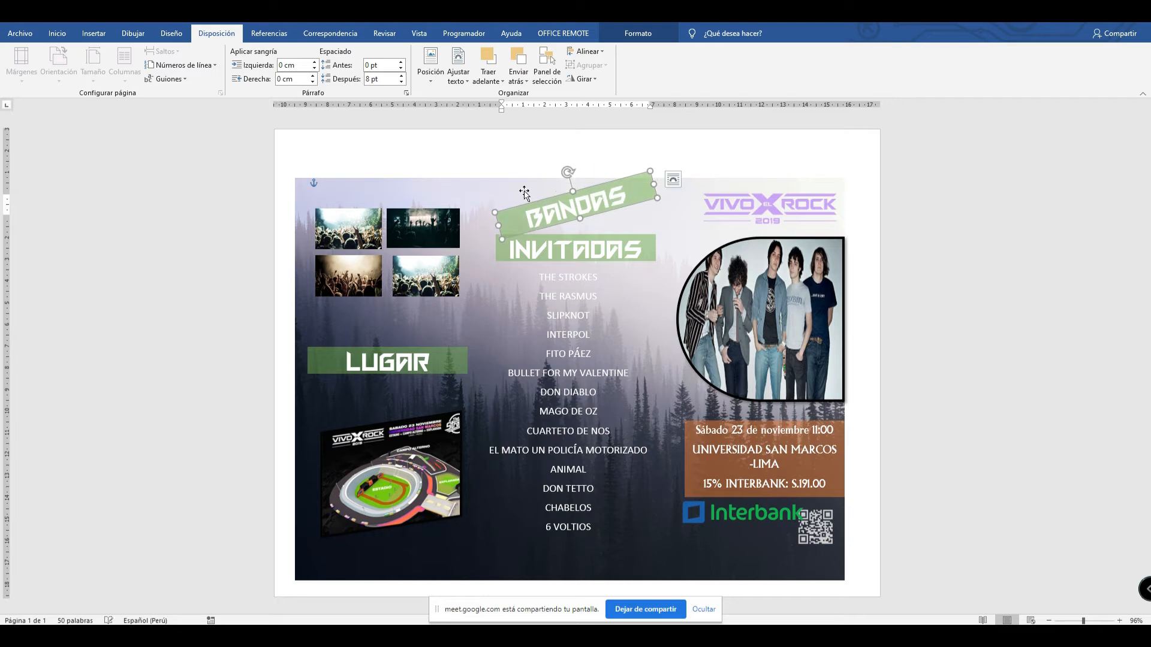
# Open the page header for editing and close it again.
pyautogui.click(511, 190)
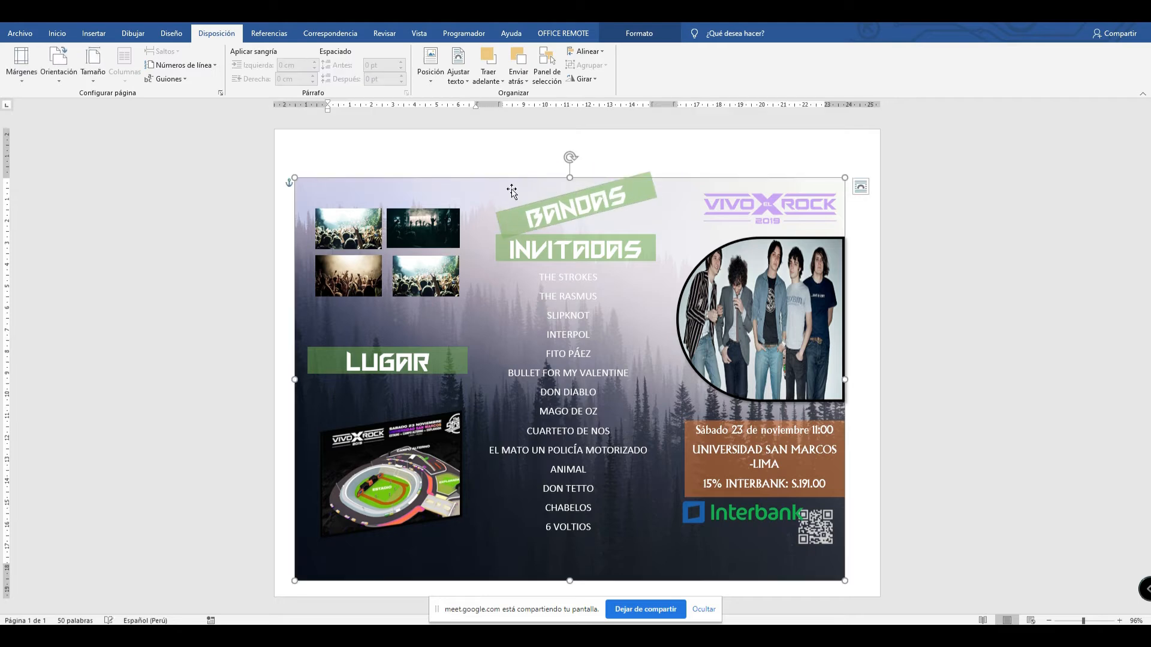
pyautogui.doubleClick(528, 148)
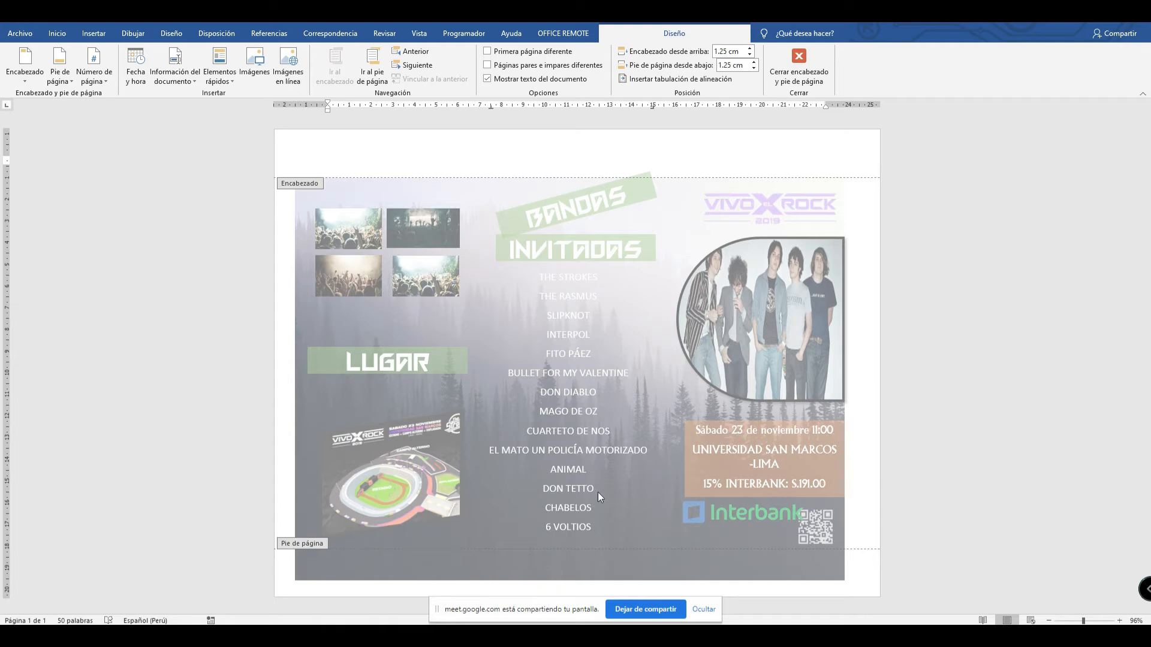
pyautogui.click(808, 69)
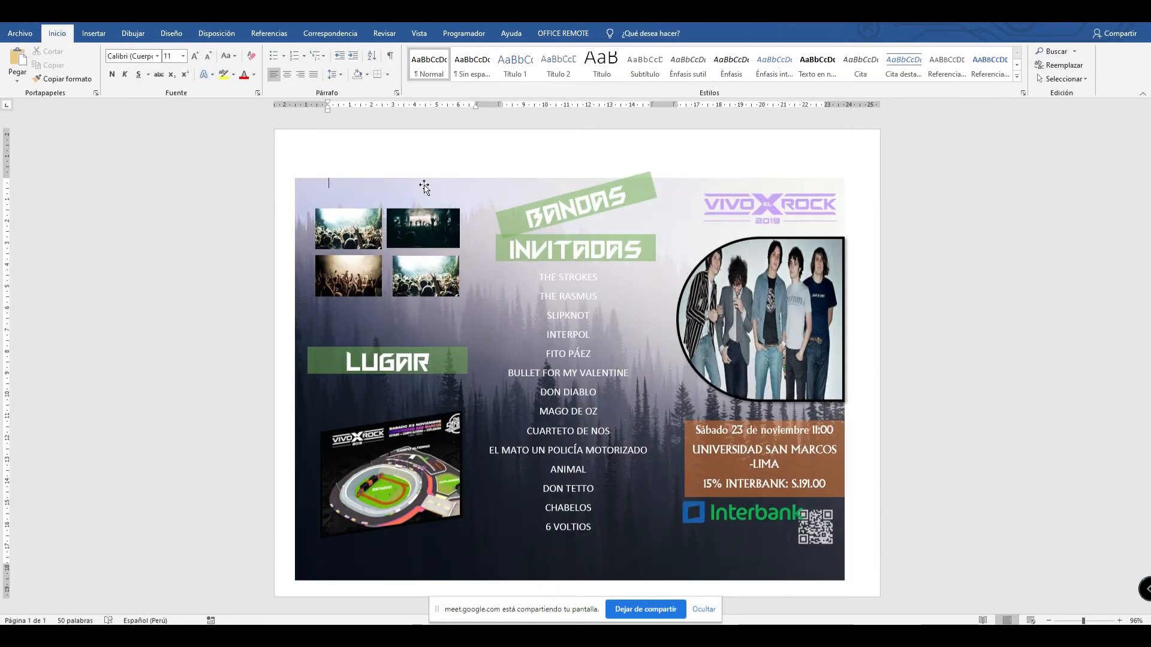
# Reduce the top and right margins to the page edges and narrow the left margin until the background touches the left edge.
pyautogui.moveTo(7, 178); pyautogui.dragTo(17, 130)
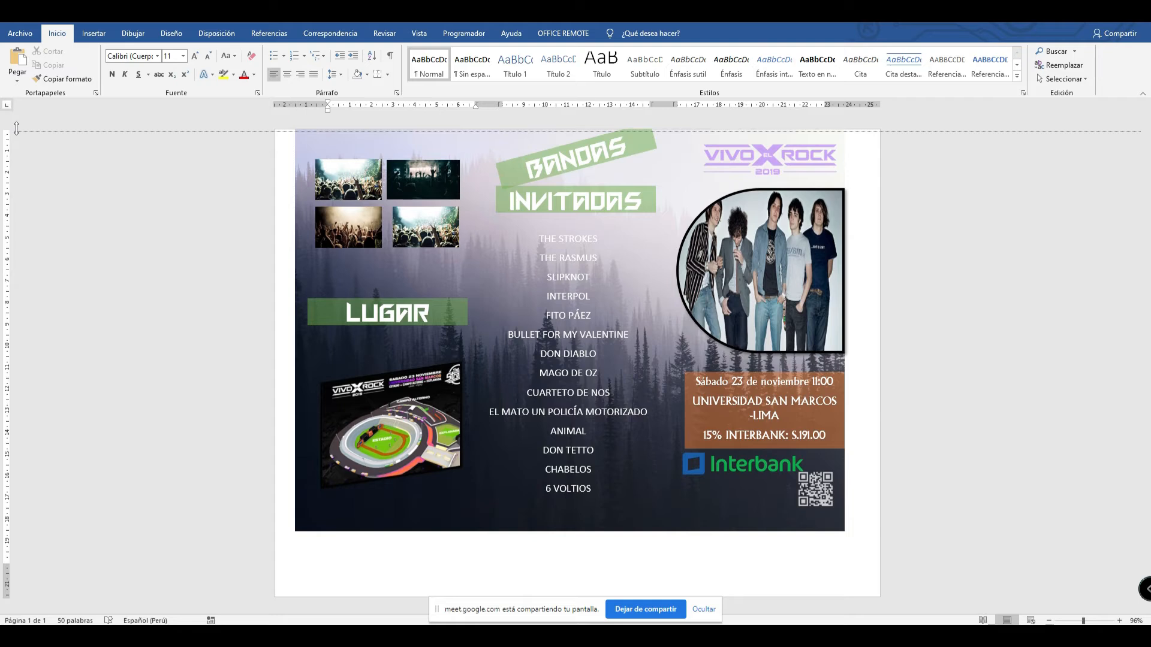
pyautogui.moveTo(328, 103); pyautogui.dragTo(305, 106)
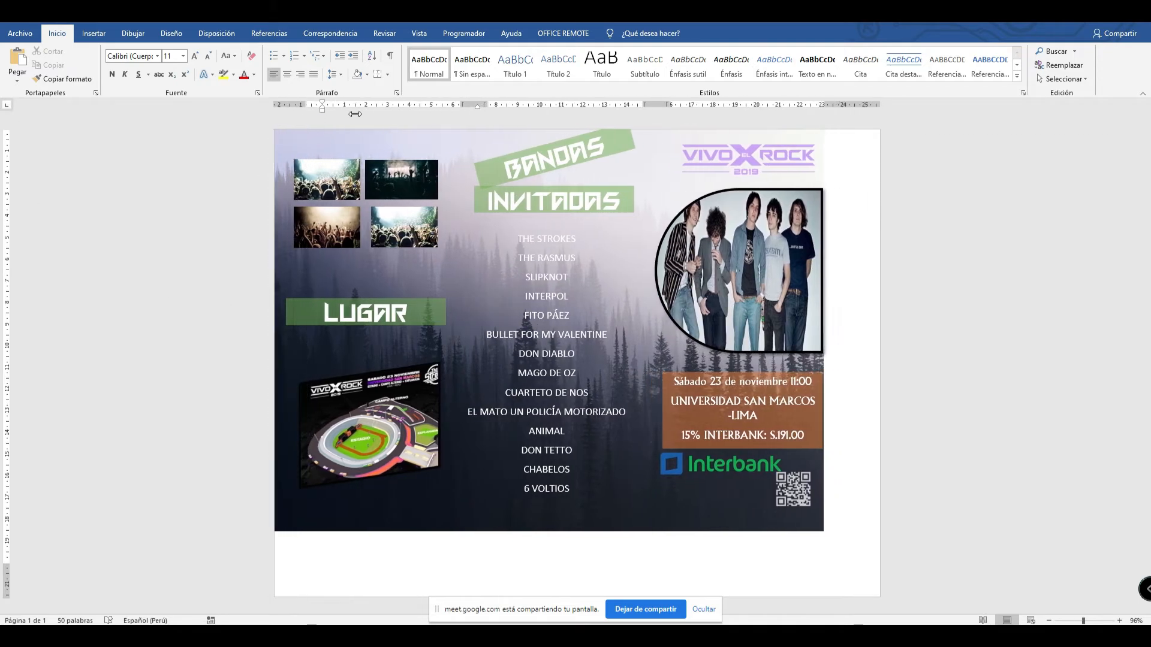
pyautogui.moveTo(826, 104); pyautogui.dragTo(878, 105)
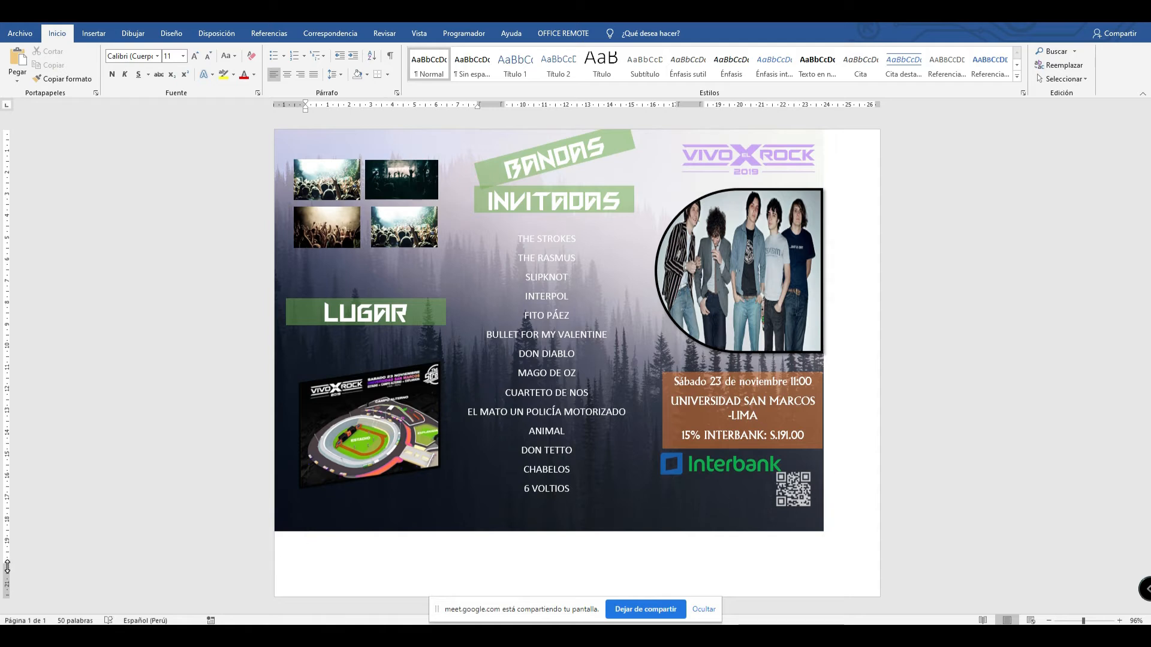
# Enlarge the forest background picture to the right and downwards so it covers the whole page.
pyautogui.click(821, 529)
pyautogui.moveTo(827, 532); pyautogui.dragTo(874, 576)
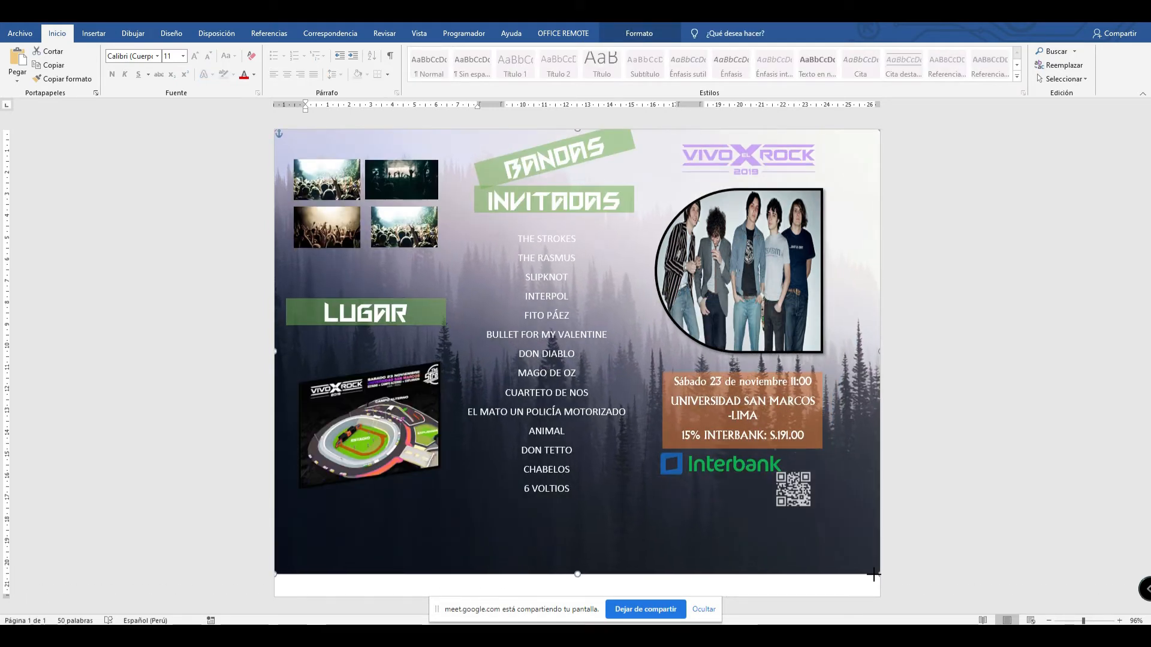
pyautogui.moveTo(578, 579); pyautogui.dragTo(587, 598)
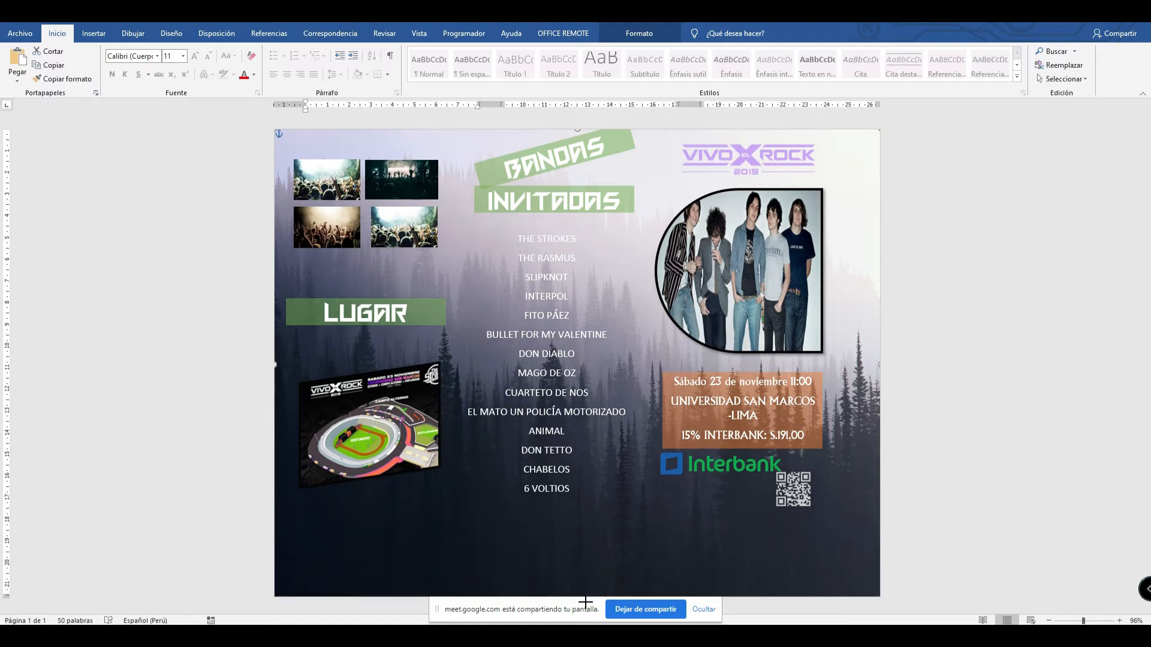
pyautogui.click(1010, 352)
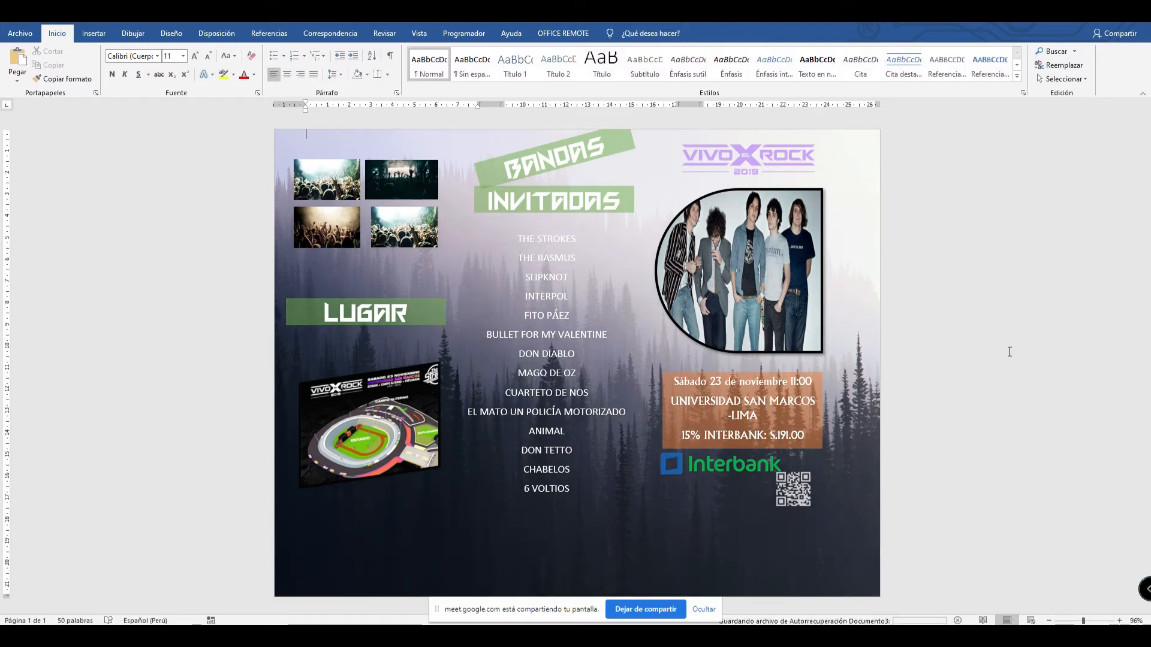
# Move the QR code, Interbank logo, band photo, orange details rectangle and VIVO X ROCK logo down and to the right within the enlarged background.
pyautogui.click(779, 495)
pyautogui.moveTo(779, 494); pyautogui.dragTo(824, 533)
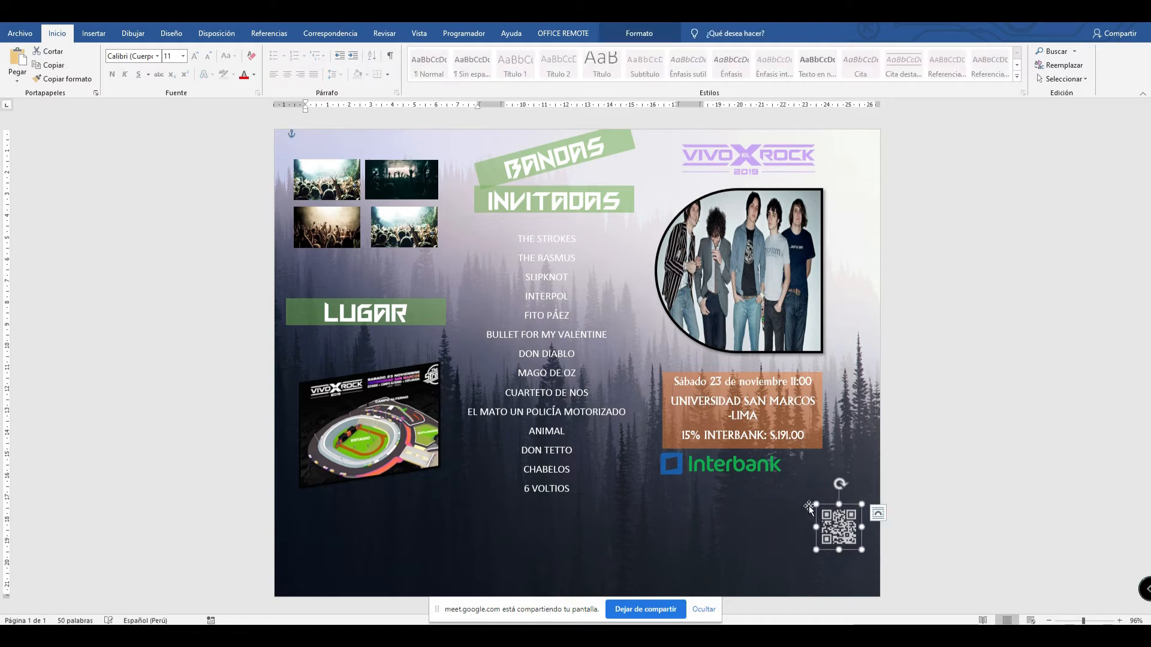
pyautogui.moveTo(735, 469); pyautogui.dragTo(763, 514)
pyautogui.moveTo(771, 295); pyautogui.dragTo(847, 317)
pyautogui.moveTo(793, 450); pyautogui.dragTo(824, 480)
pyautogui.click(781, 175)
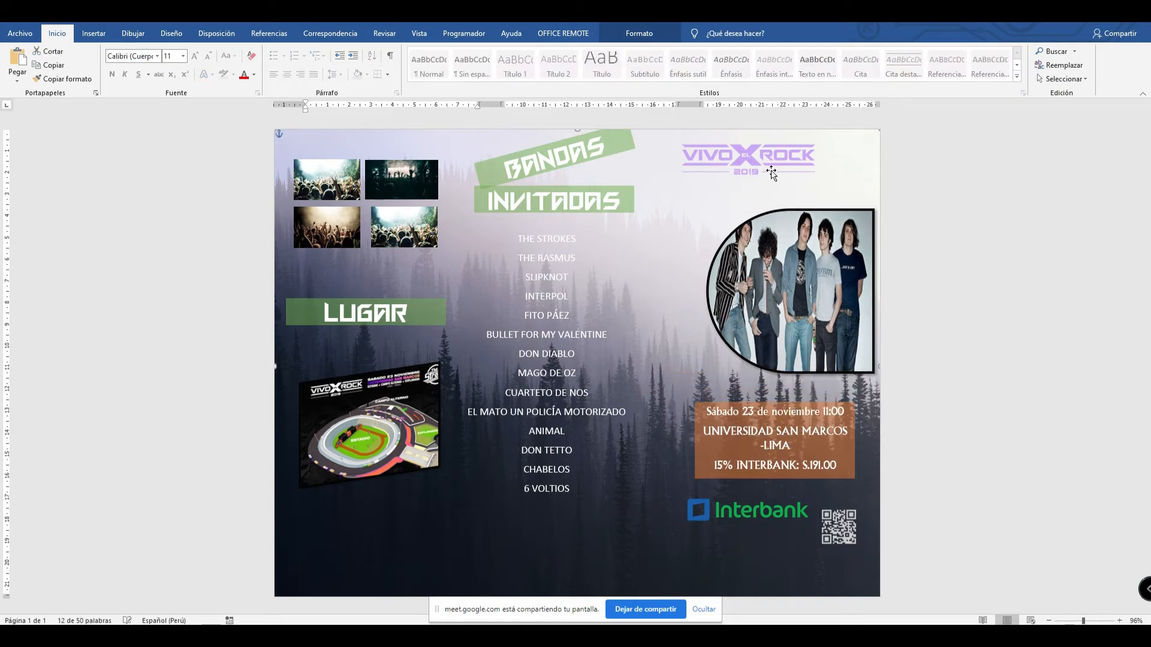
pyautogui.moveTo(783, 174); pyautogui.dragTo(821, 190)
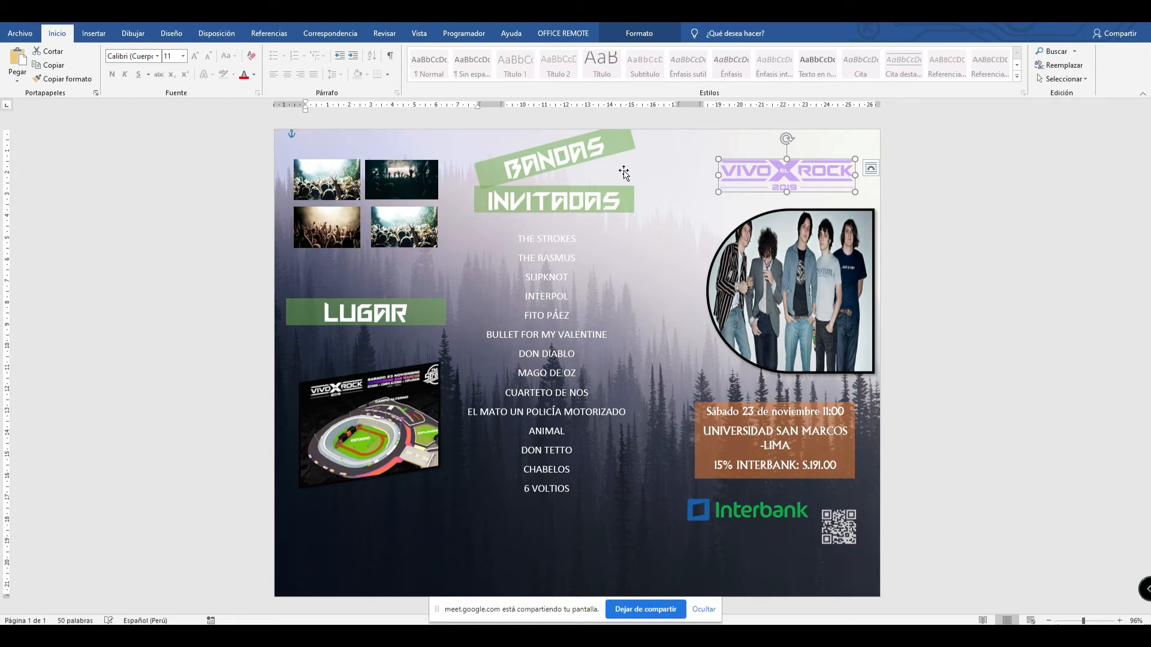
# Move the guest band list down and to the right, and shift the stadium picture and LUGAR label lower on the page.
pyautogui.click(614, 511)
pyautogui.moveTo(616, 511); pyautogui.dragTo(647, 540)
pyautogui.moveTo(420, 452); pyautogui.dragTo(417, 506)
pyautogui.click(418, 307)
pyautogui.moveTo(417, 307); pyautogui.dragTo(418, 379)
# Move the four concert crowd photos slightly down and to the right, keeping their two-by-two arrangement.
pyautogui.moveTo(408, 229); pyautogui.dragTo(421, 264)
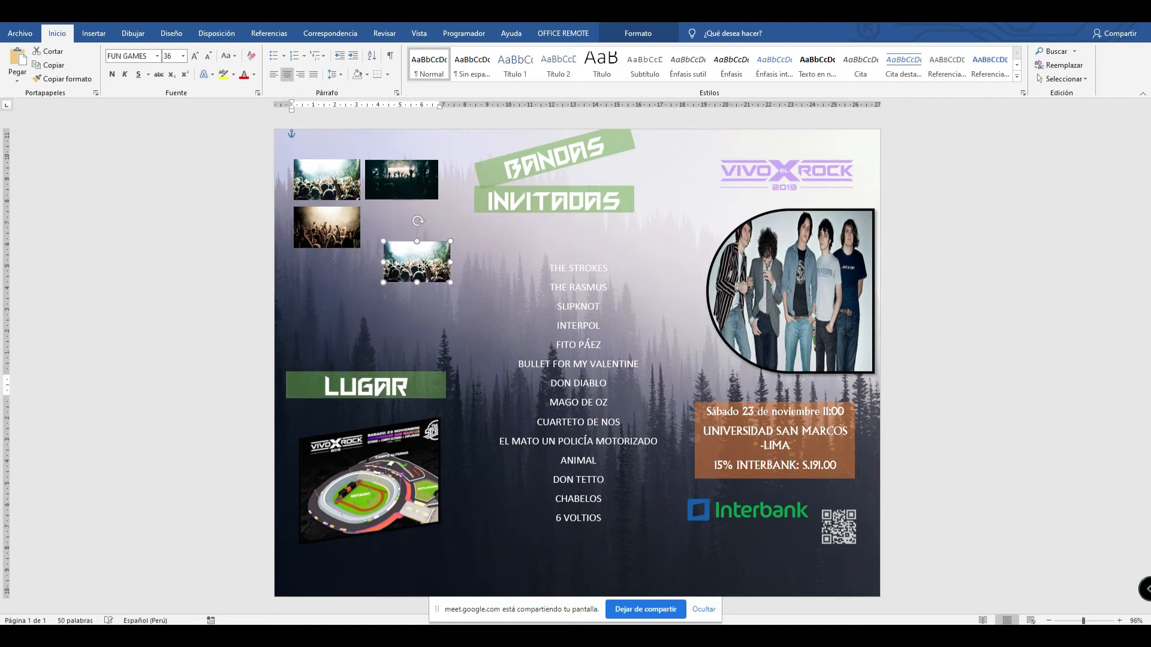
pyautogui.moveTo(352, 237); pyautogui.dragTo(364, 267)
pyautogui.moveTo(401, 180); pyautogui.dragTo(415, 210)
pyautogui.moveTo(344, 185); pyautogui.dragTo(354, 219)
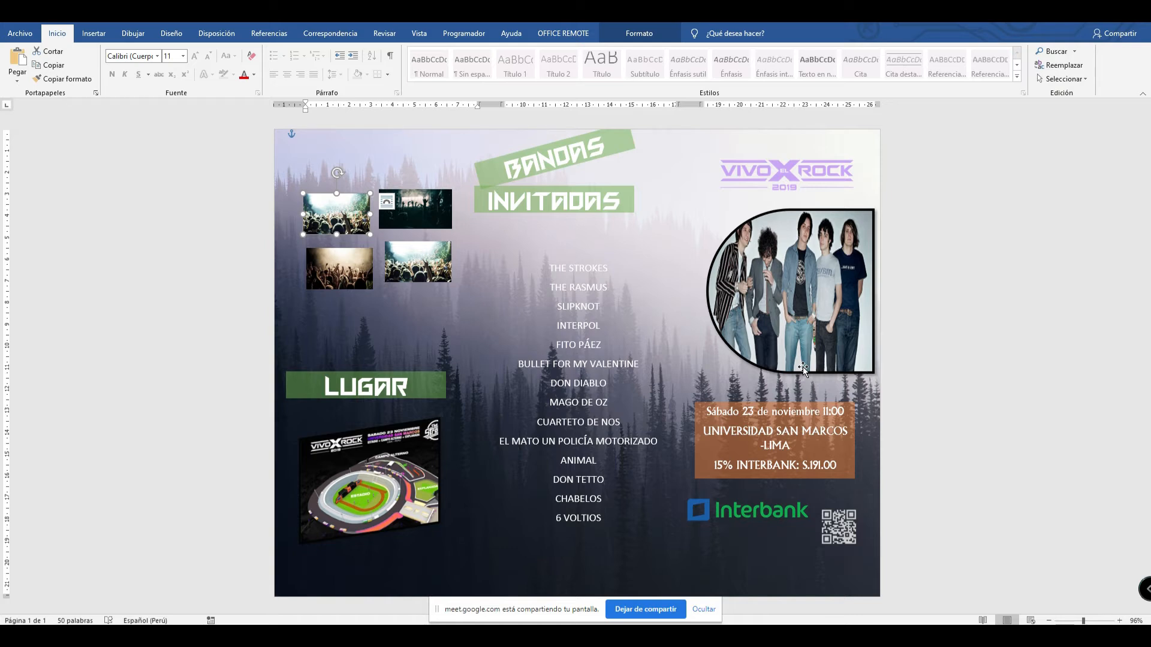
# Shift the INVITADAS and tilted BANDAS labels to the right so they sit above the guest band list.
pyautogui.click(585, 201)
pyautogui.moveTo(597, 189); pyautogui.dragTo(628, 178)
pyautogui.click(604, 154)
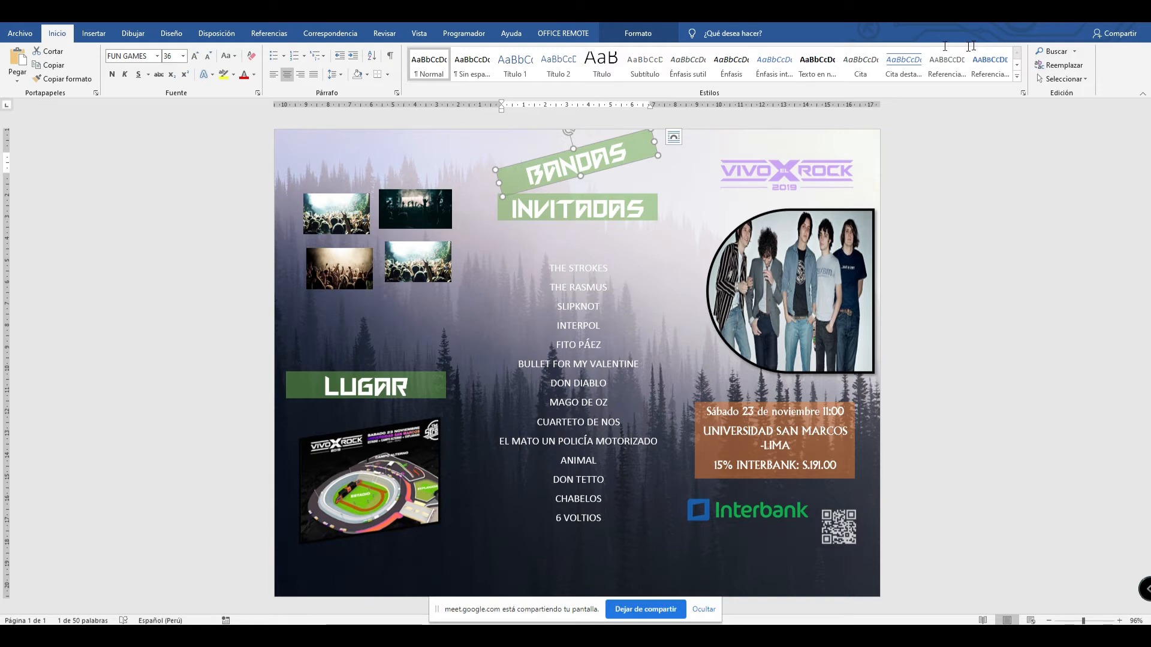
# Switch to Chrome, show the Google image results for brochure, and preview several brochure designs from different sites.
pyautogui.hotkey('alt', 'Tab')
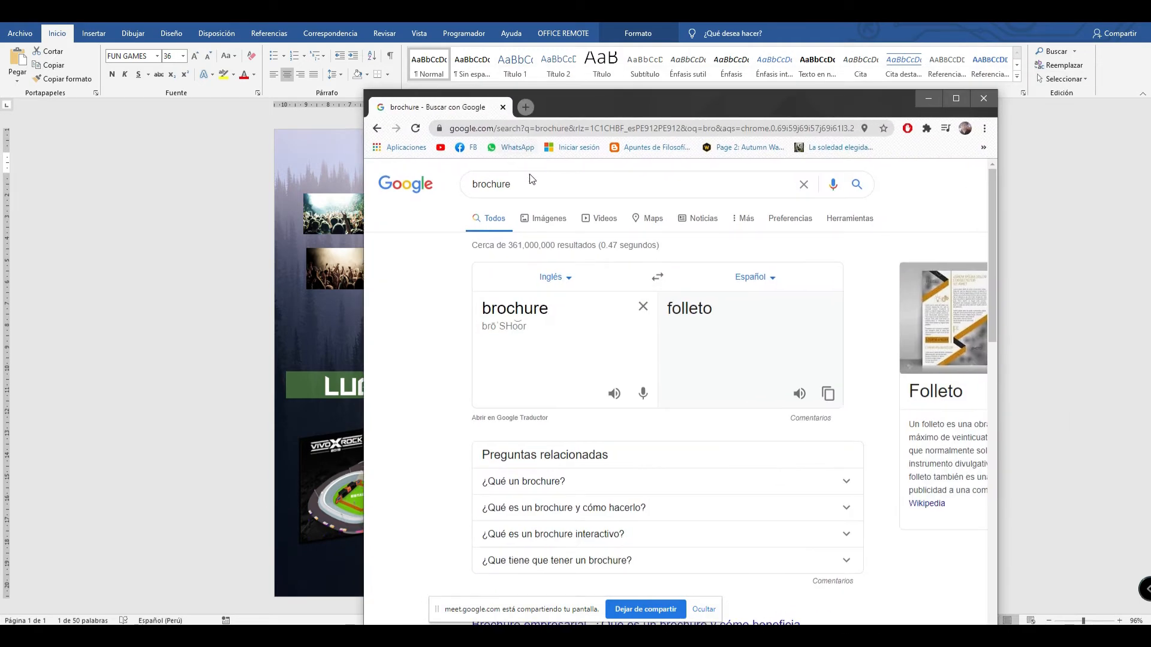
pyautogui.click(542, 221)
pyautogui.click(956, 100)
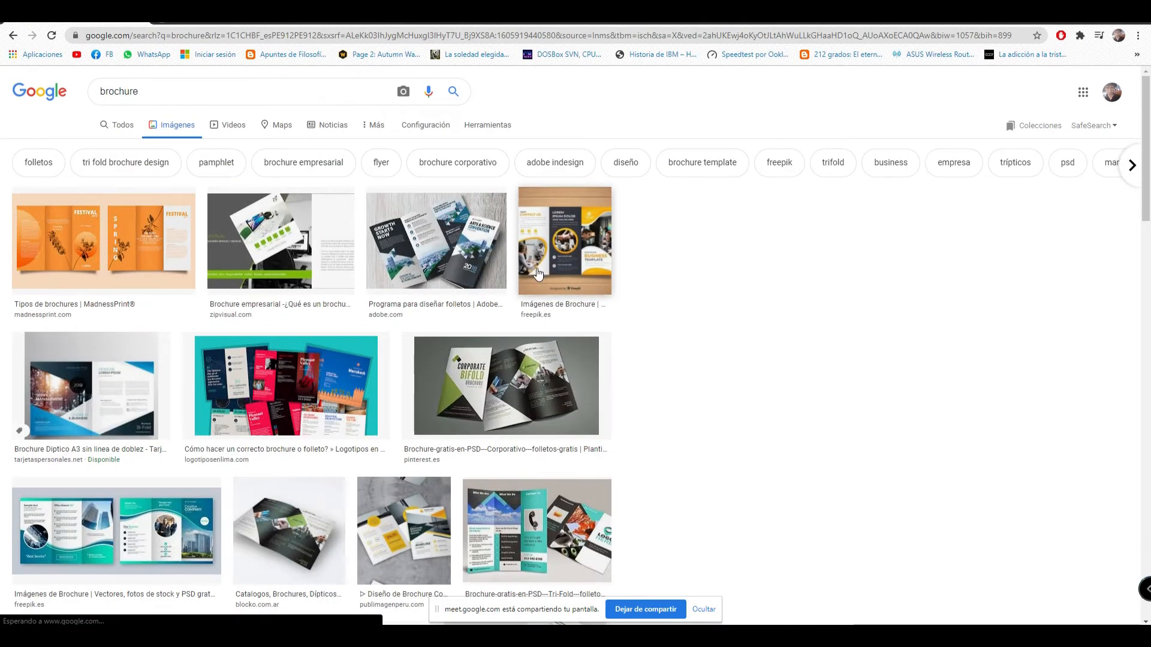
pyautogui.click(581, 240)
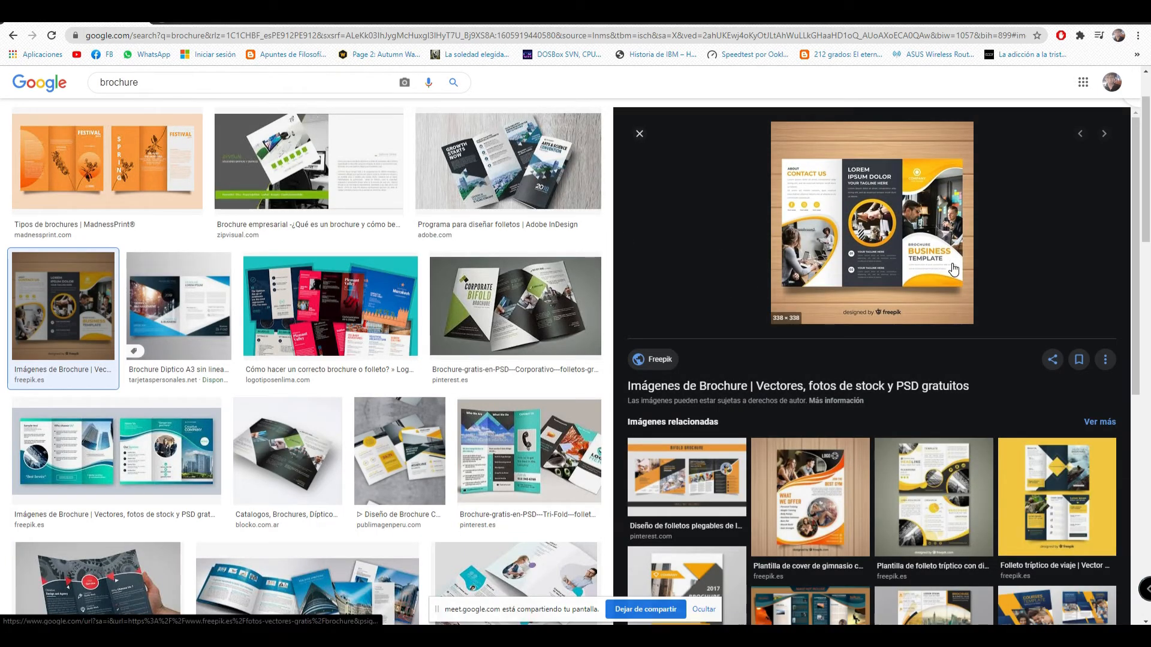
pyautogui.click(1018, 456)
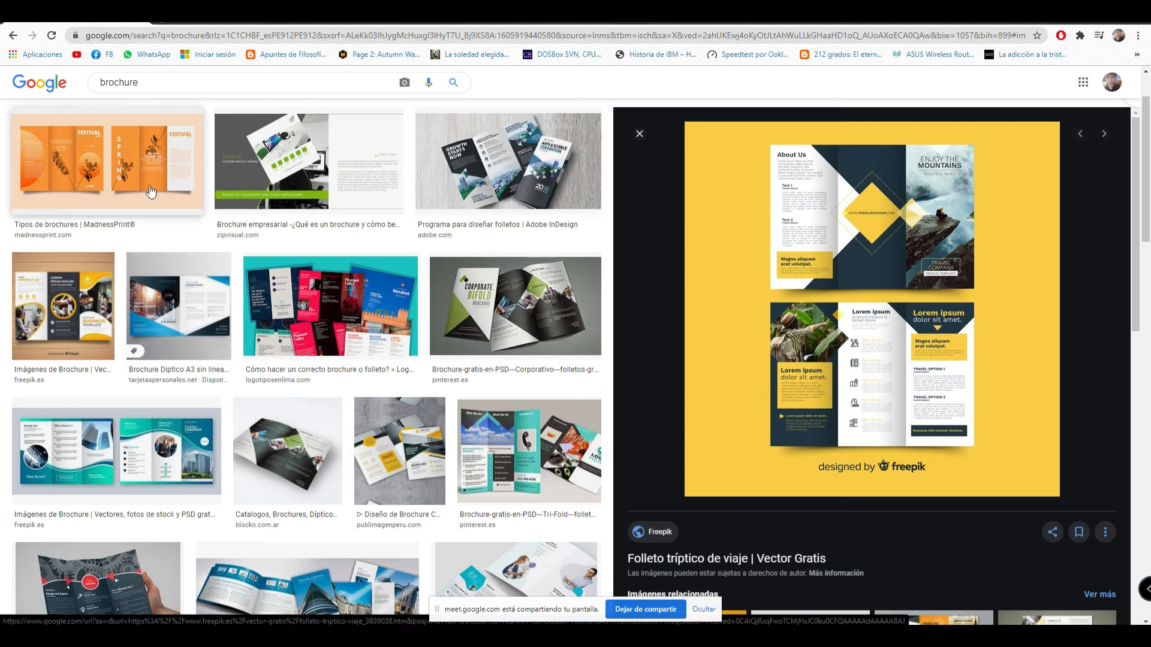
pyautogui.click(538, 311)
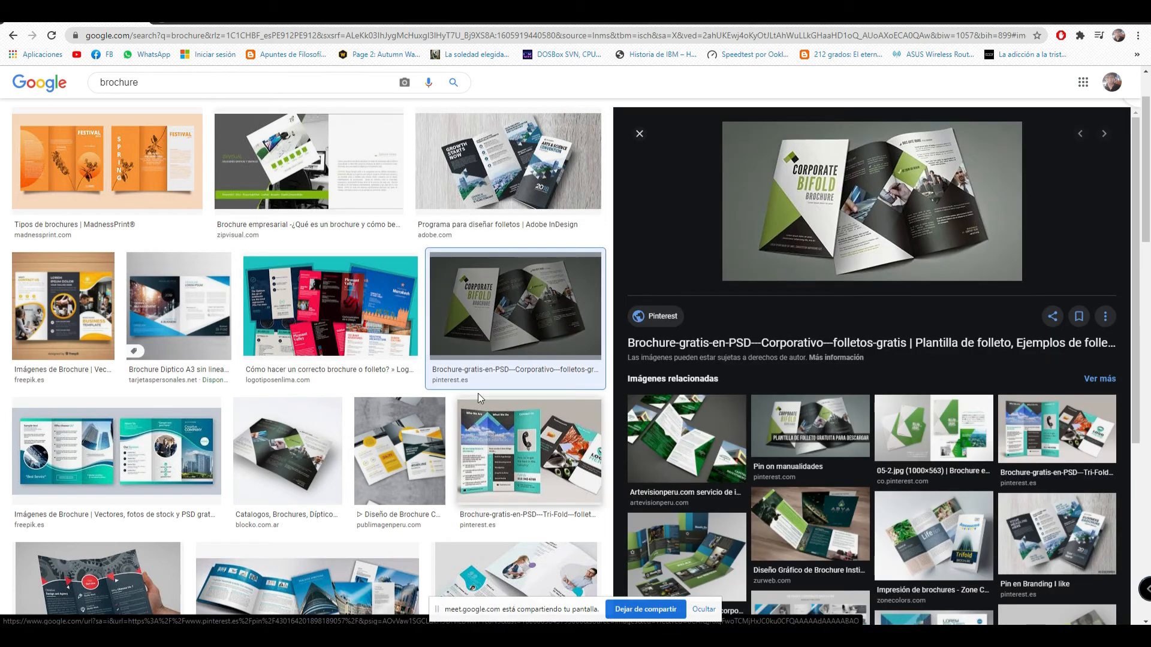
pyautogui.click(322, 326)
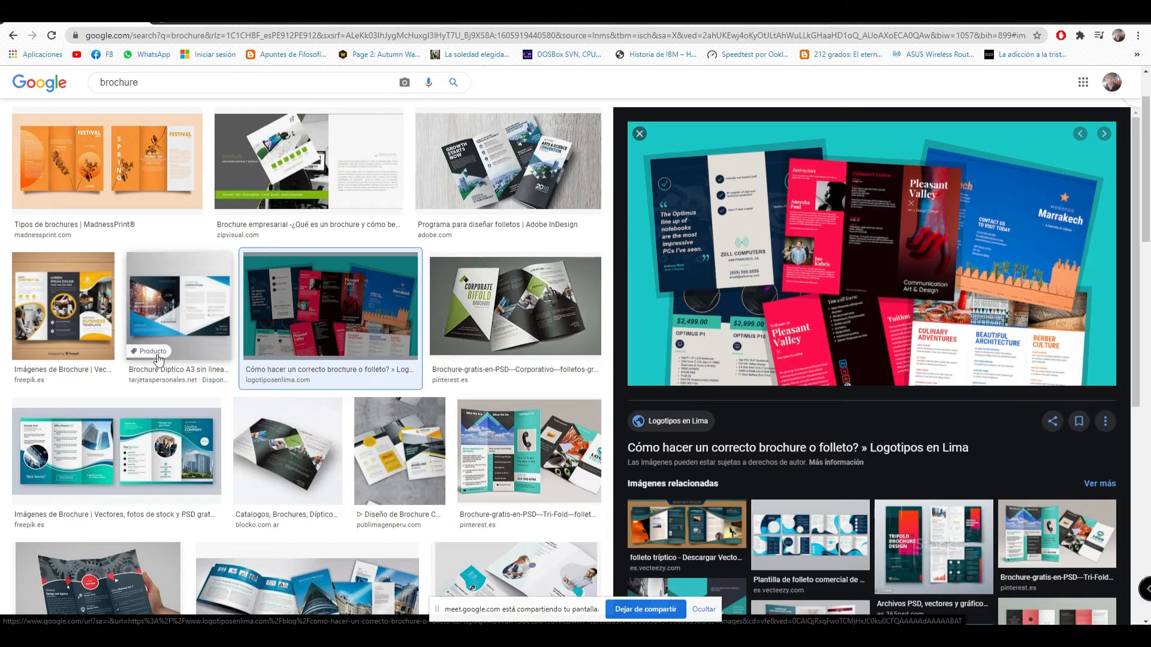
# Look through more of the brochure image results, and return to the flyer document in Word.
pyautogui.scroll(-5, 279, 393)
pyautogui.scroll(-2, 210, 317)
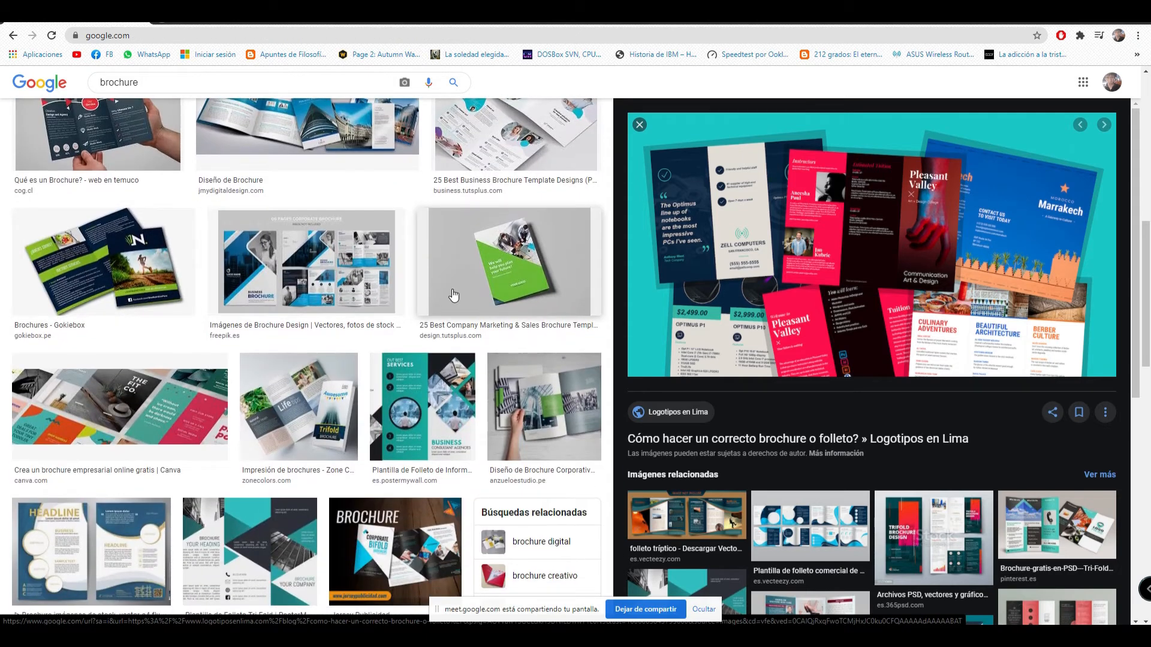
pyautogui.scroll(5, 480, 353)
pyautogui.scroll(-8, 480, 353)
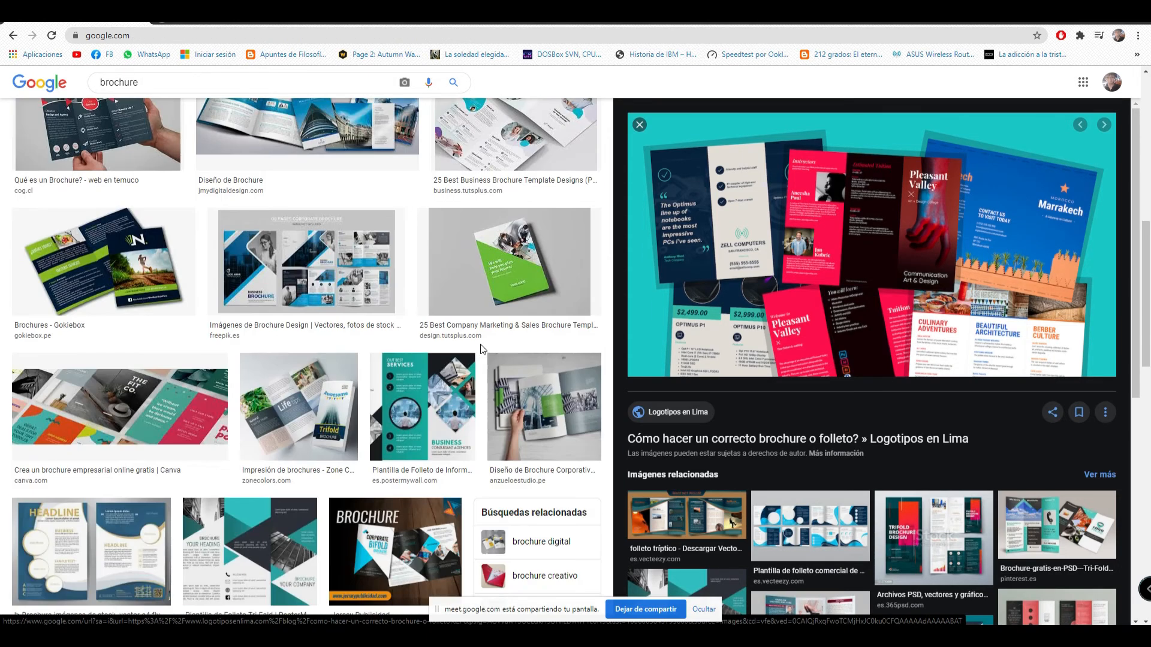
pyautogui.scroll(-7, 483, 344)
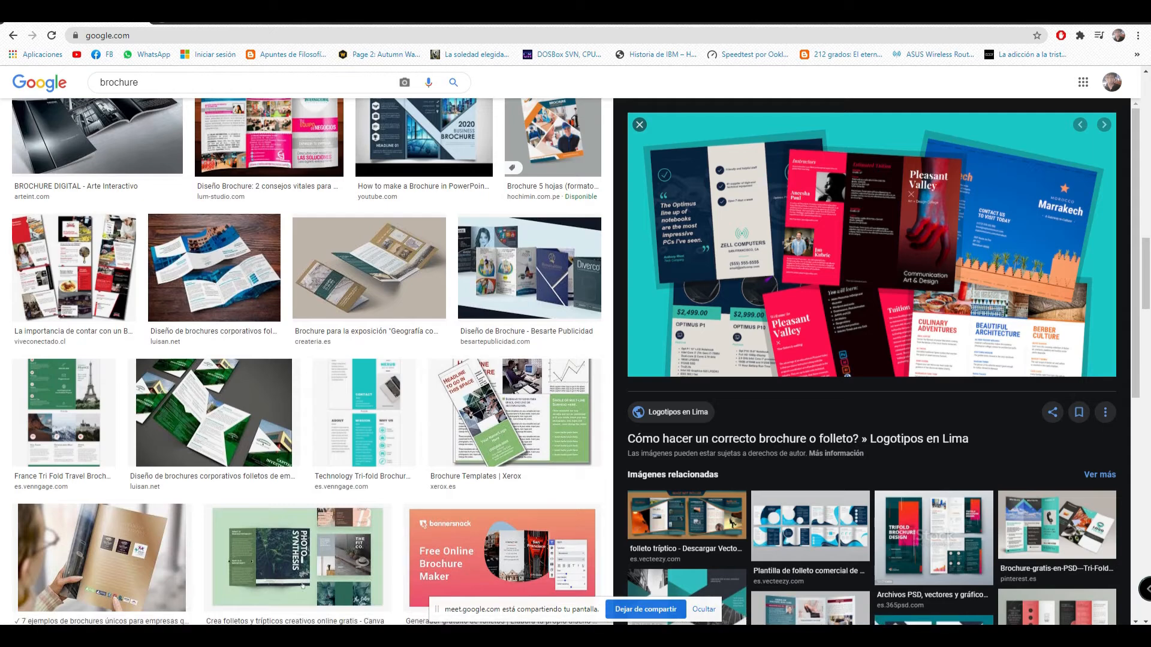
pyautogui.click(545, 568)
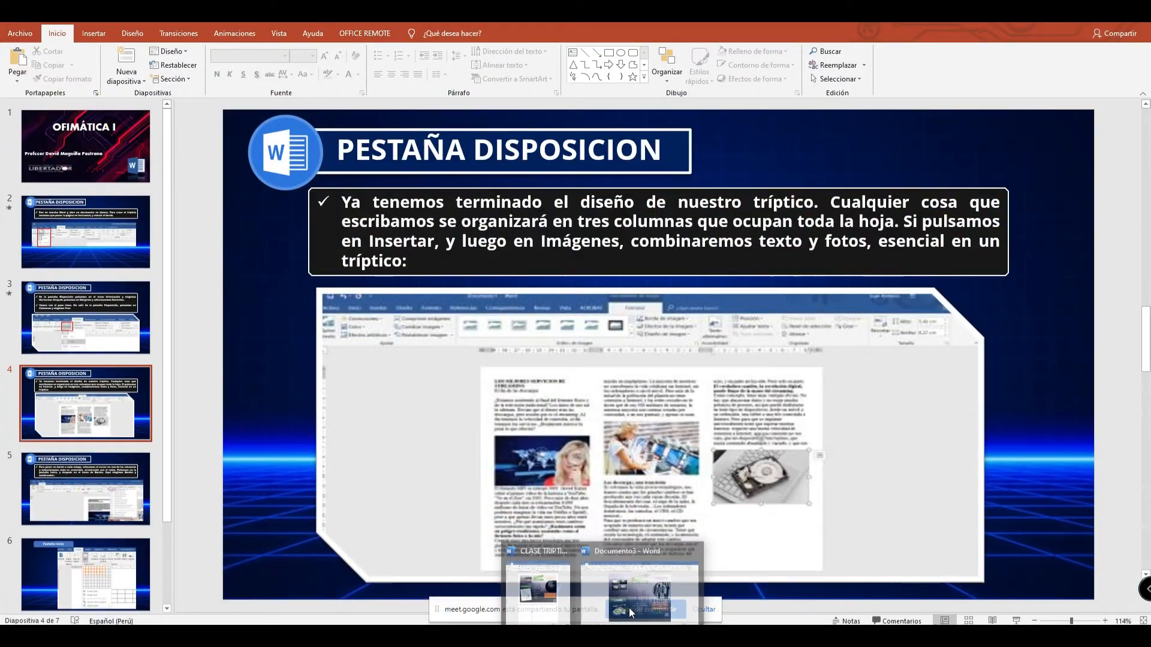
pyautogui.click(628, 608)
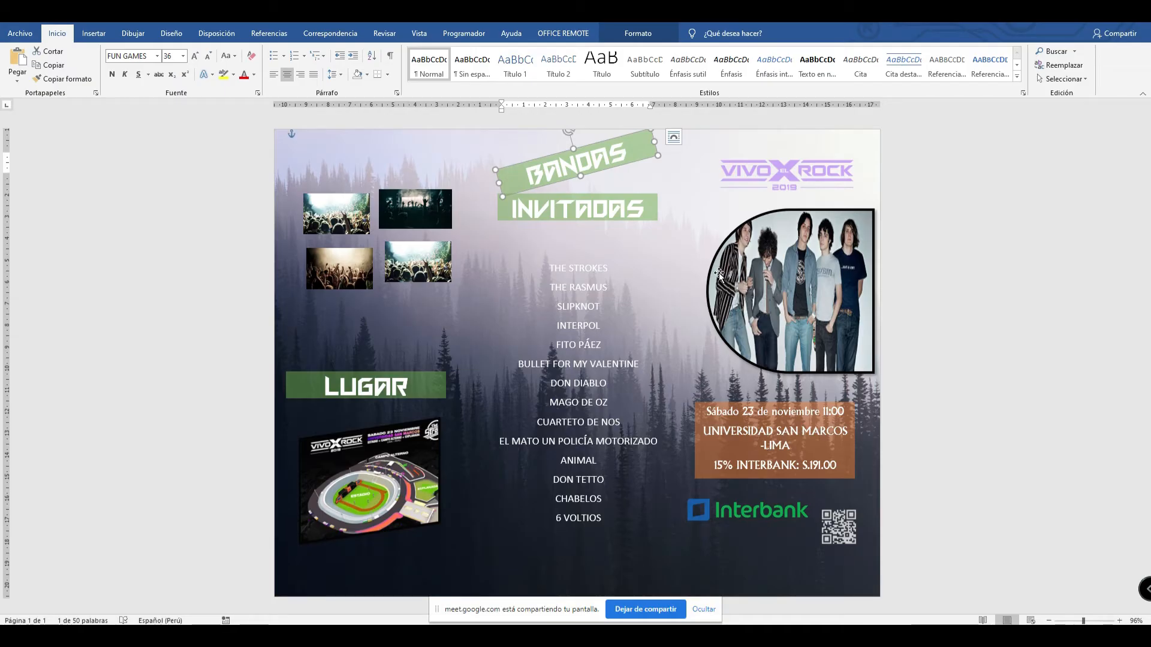
pyautogui.click(216, 191)
pyautogui.click(412, 313)
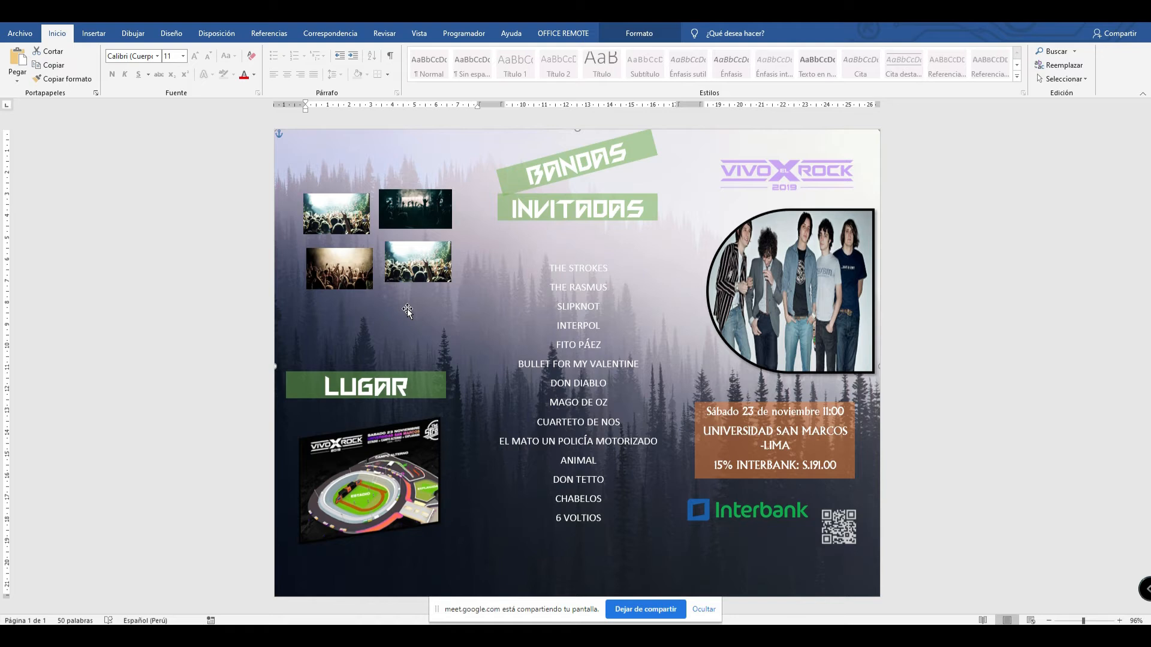
# Save the document in the Escritorio folder as Triptico ejemplo.
pyautogui.click(20, 33)
pyautogui.click(56, 189)
pyautogui.click(203, 259)
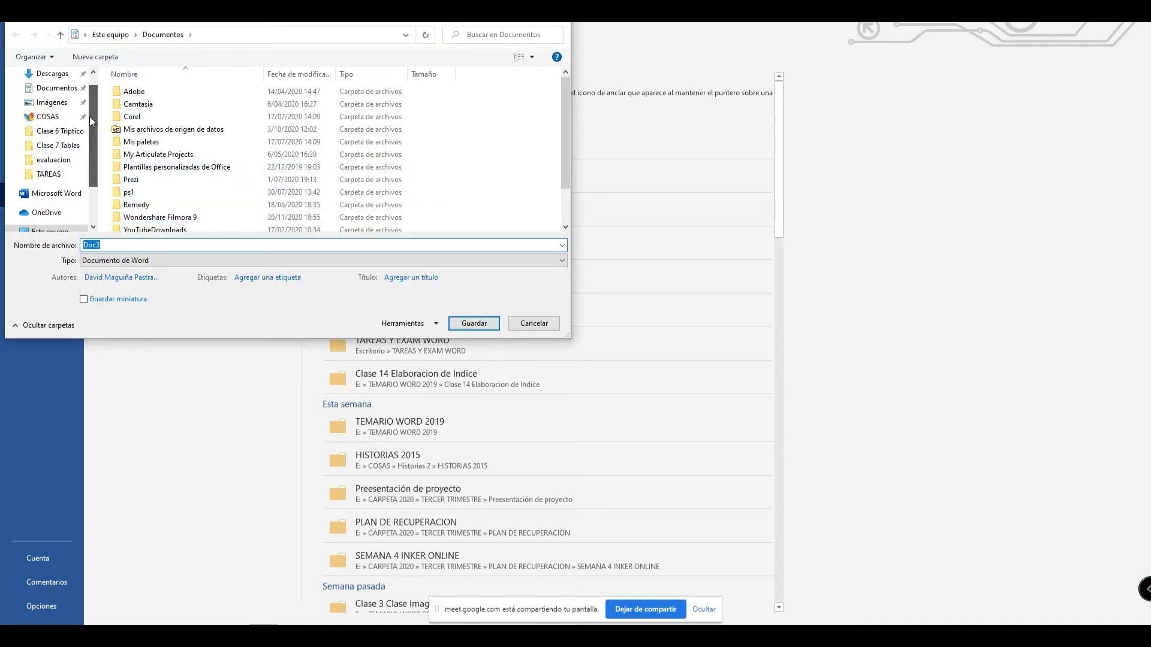
pyautogui.click(59, 102)
pyautogui.click(139, 242)
pyautogui.write('Tripti')
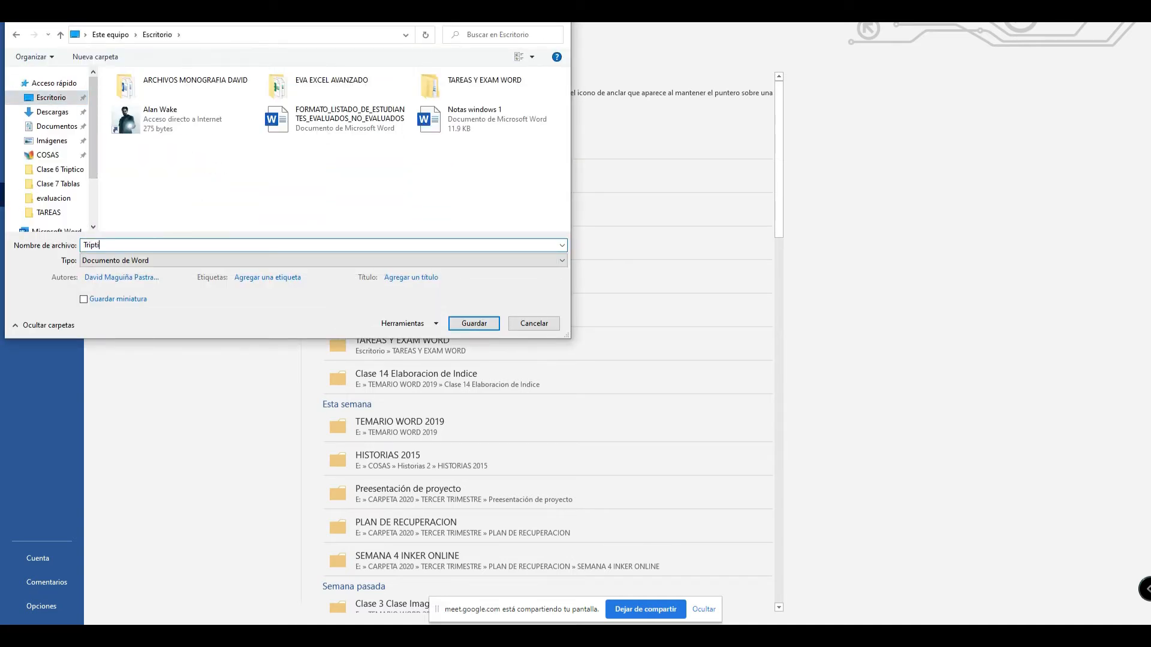
pyautogui.write('co ejemplo')
pyautogui.press('Return')
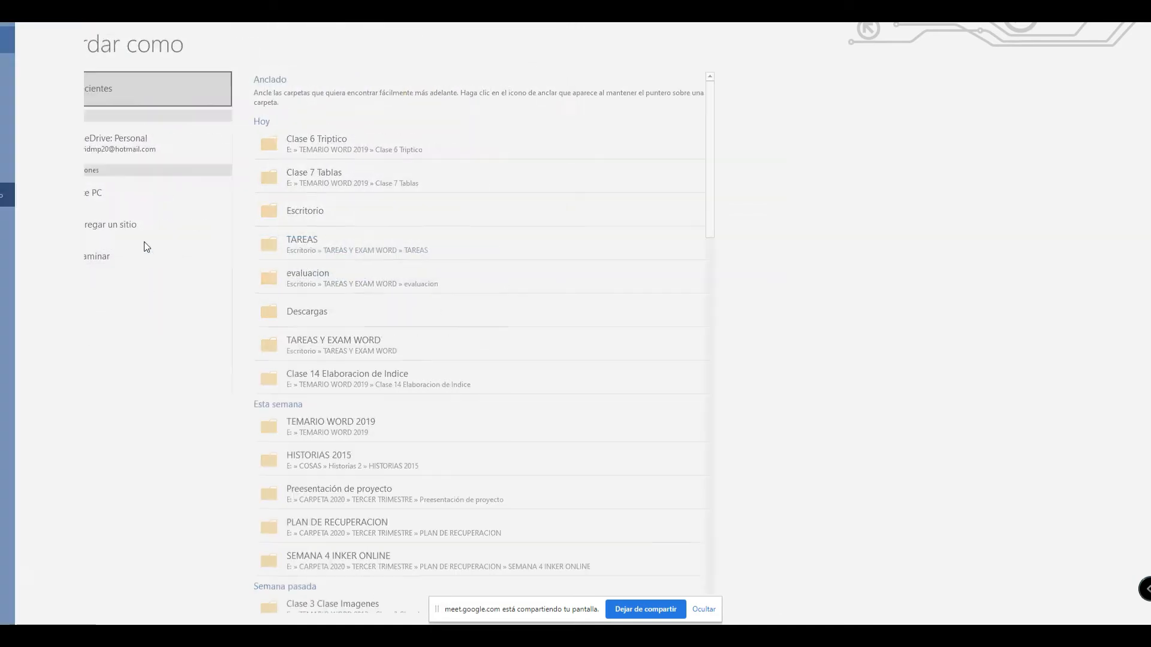
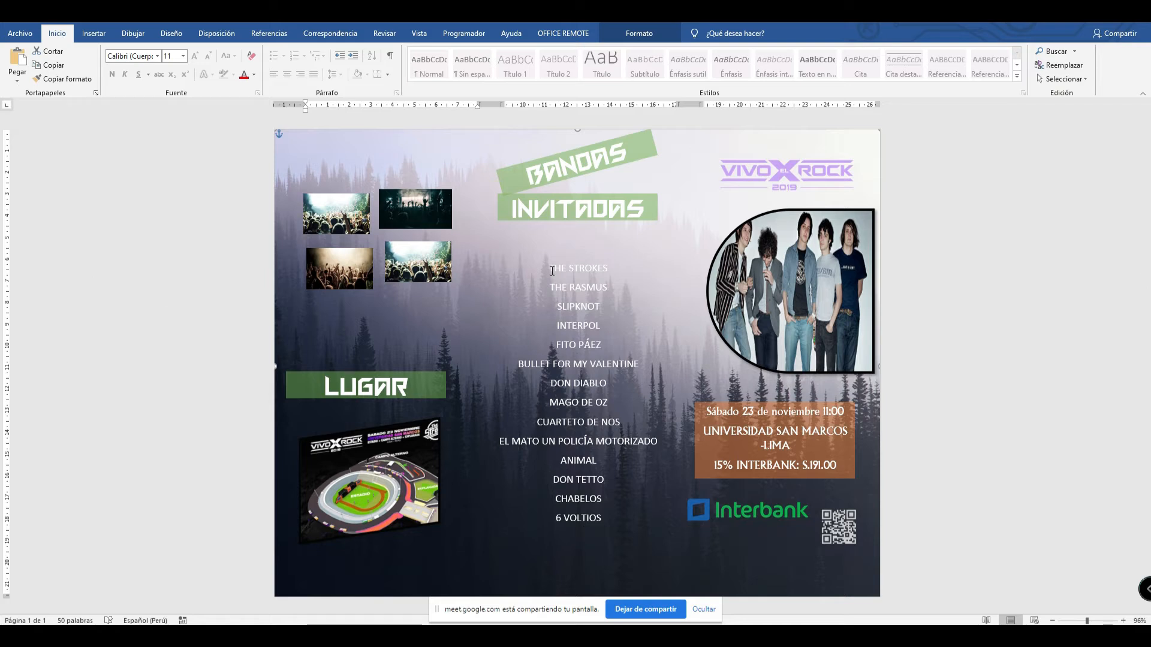
# Lower the fourth concert photo slightly to line it up with the photo beside it.
pyautogui.moveTo(428, 257); pyautogui.dragTo(428, 260)
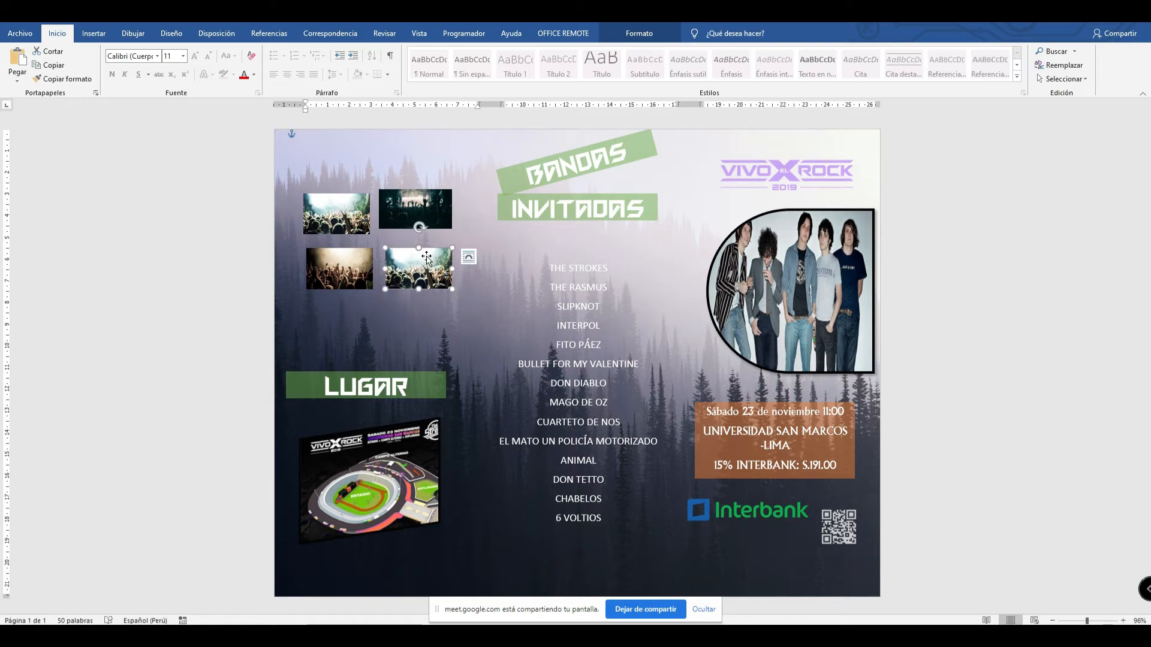
pyautogui.click(393, 376)
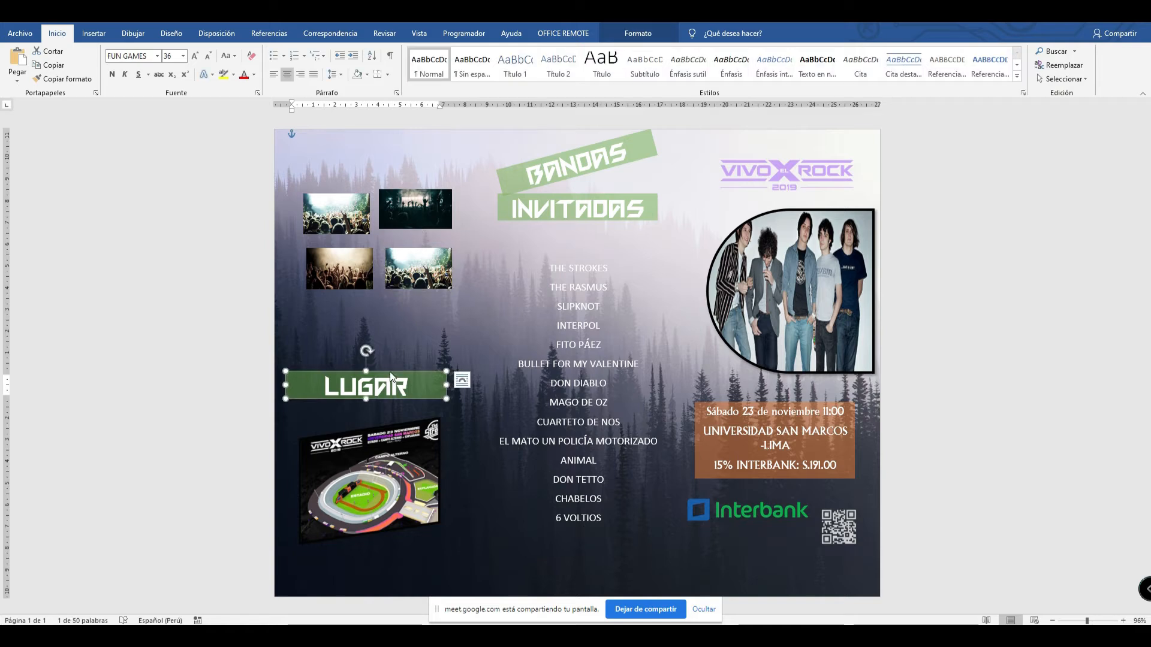
pyautogui.moveTo(399, 373); pyautogui.dragTo(635, 387)
pyautogui.moveTo(399, 451); pyautogui.dragTo(627, 452)
pyautogui.click(366, 223)
pyautogui.keyDown('shift'); pyautogui.click(415, 221); pyautogui.keyUp('shift')
pyautogui.keyDown('shift'); pyautogui.click(351, 273); pyautogui.keyUp('shift')
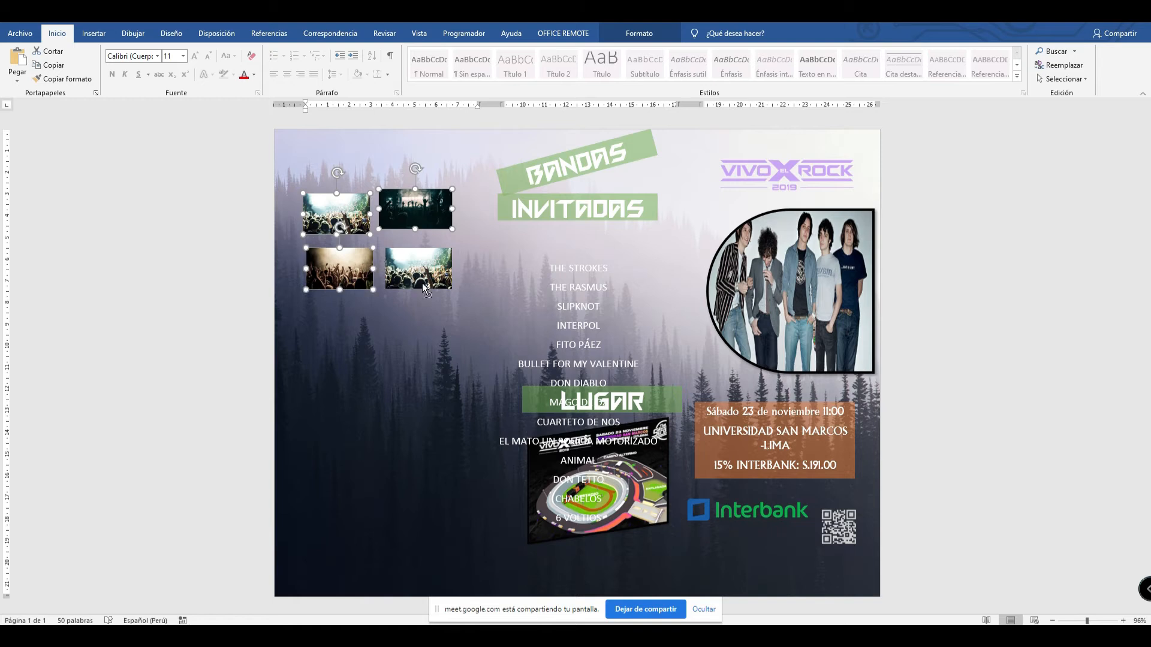
pyautogui.hotkey('ctrl', 'z')
pyautogui.hotkey('ctrl', 'z')
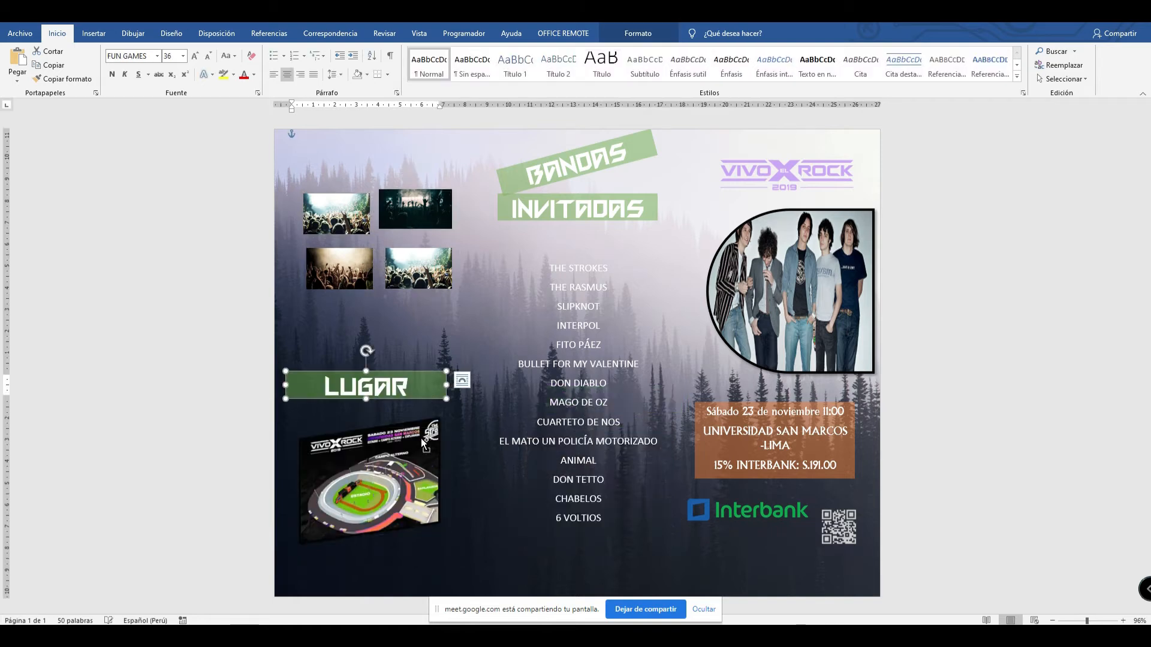
# Group the LUGAR label, the stadium picture and the four concert photos into one object.
pyautogui.keyDown('shift'); pyautogui.click(423, 443); pyautogui.keyUp('shift')
pyautogui.keyDown('shift'); pyautogui.click(418, 270); pyautogui.keyUp('shift')
pyautogui.keyDown('shift'); pyautogui.click(339, 271); pyautogui.keyUp('shift')
pyautogui.keyDown('shift'); pyautogui.click(339, 220); pyautogui.keyUp('shift')
pyautogui.keyDown('shift'); pyautogui.click(415, 208); pyautogui.keyUp('shift')
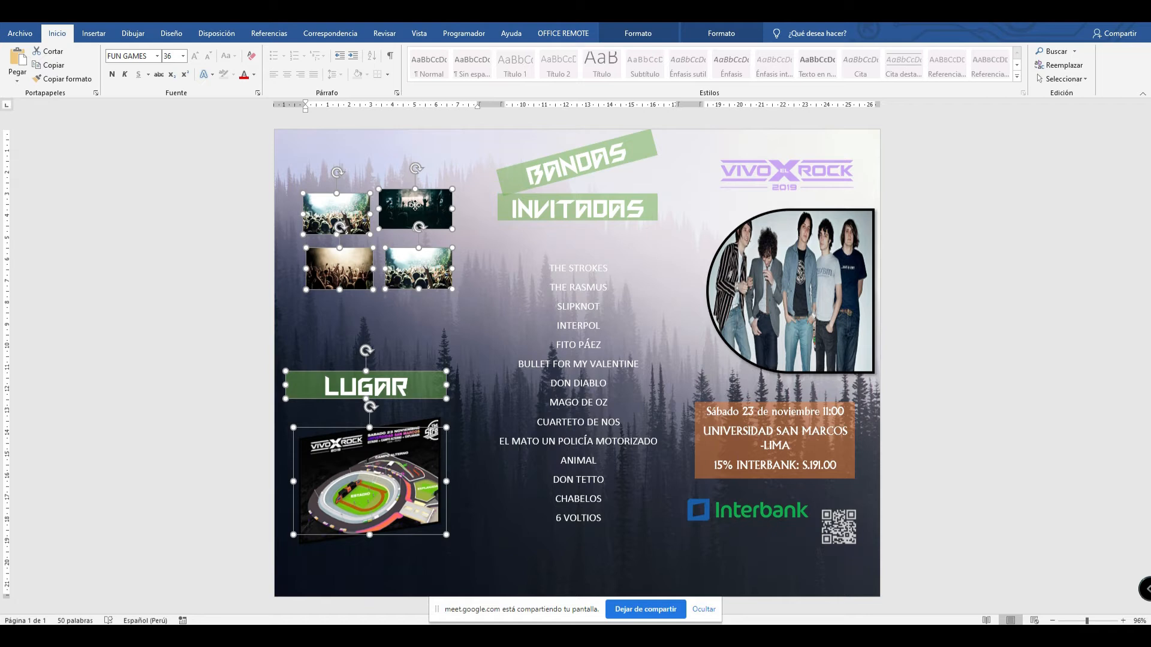
pyautogui.rightClick(415, 208)
pyautogui.moveTo(463, 273)
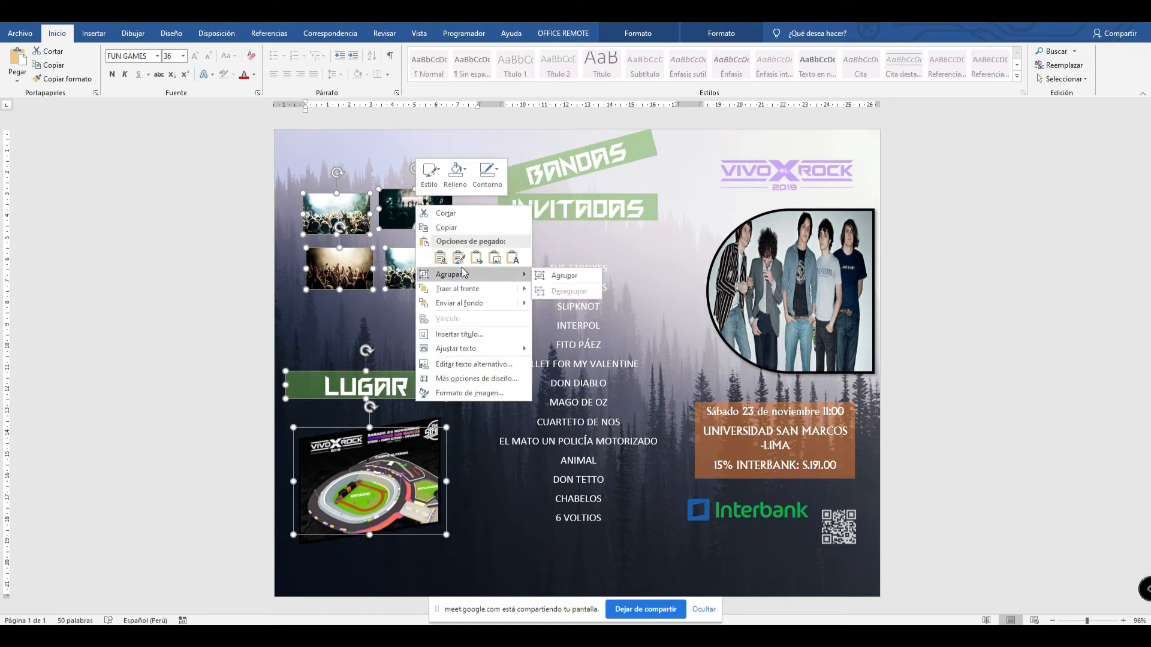
pyautogui.click(557, 275)
pyautogui.click(567, 173)
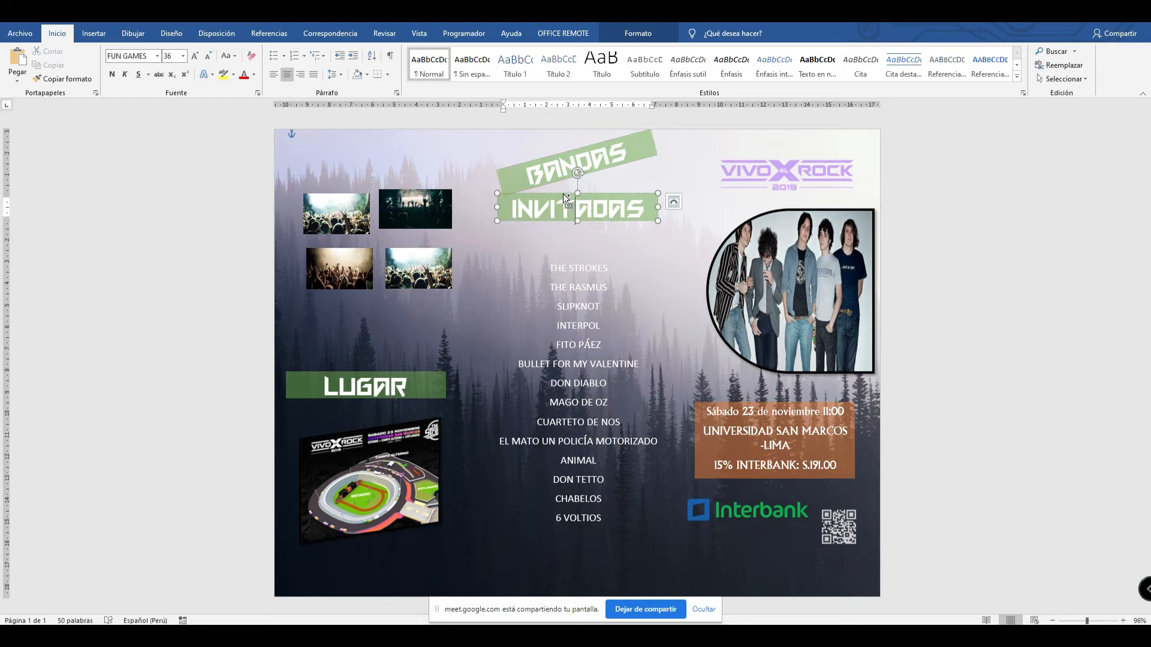
pyautogui.hotkey('ctrl', 'z')
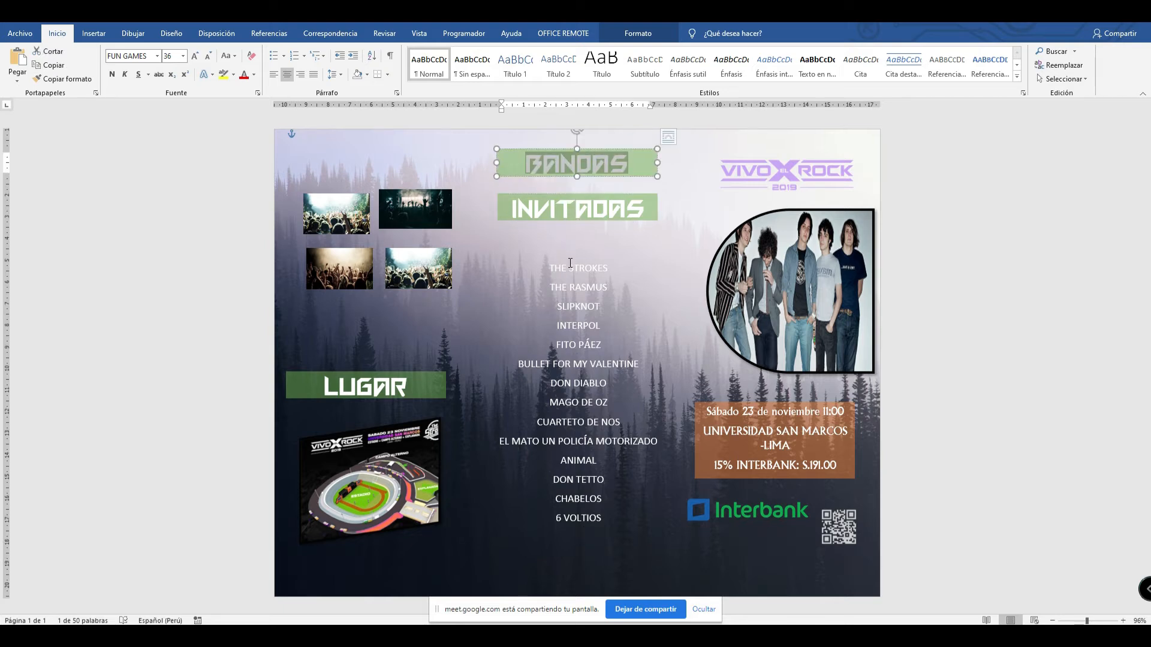
pyautogui.click(566, 276)
pyautogui.hotkey('ctrl', 'y')
# Group the guest band list with the INVITADAS and BANDAS labels into one object.
pyautogui.click(543, 259)
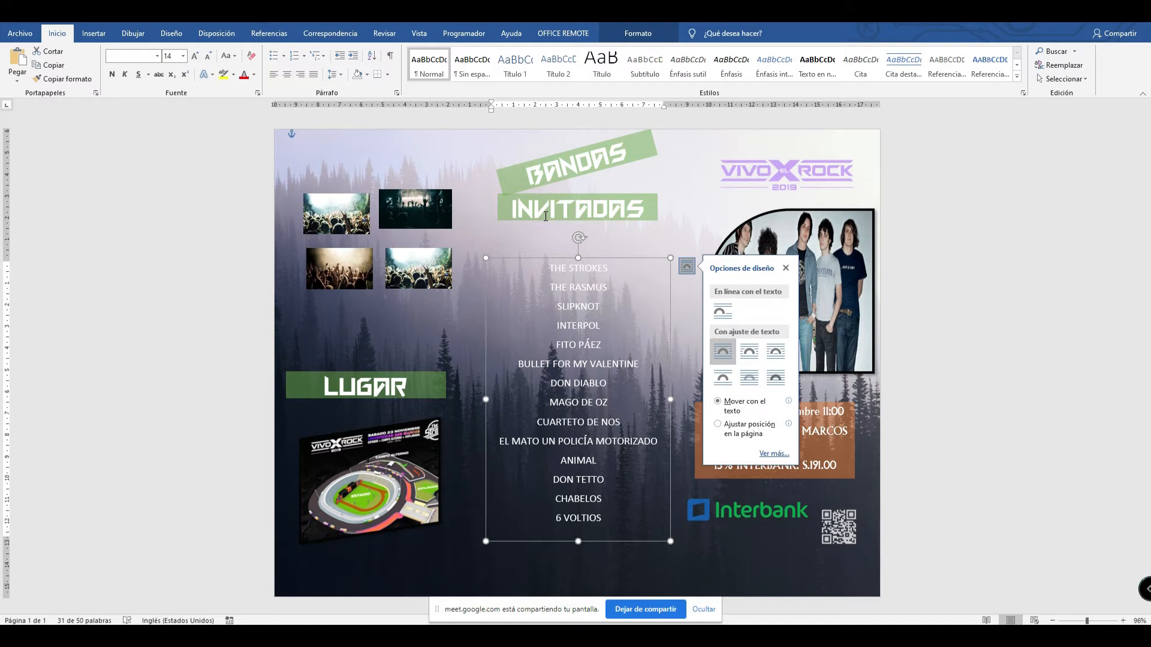
pyautogui.click(547, 262)
pyautogui.click(547, 259)
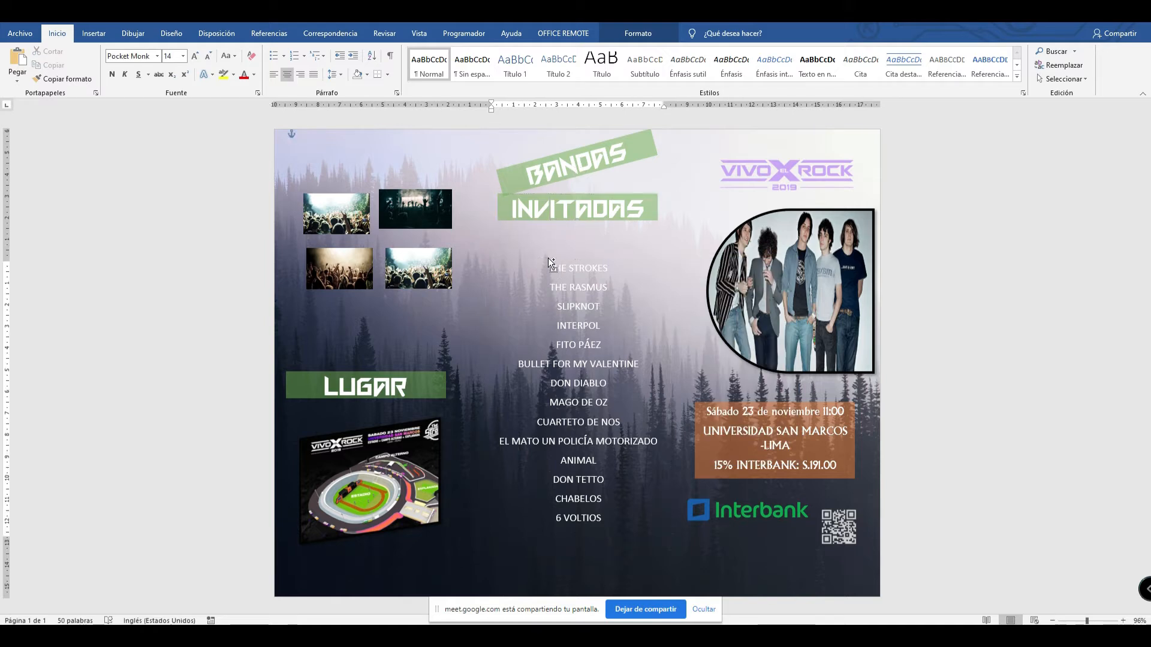
pyautogui.keyDown('shift'); pyautogui.click(560, 204); pyautogui.keyUp('shift')
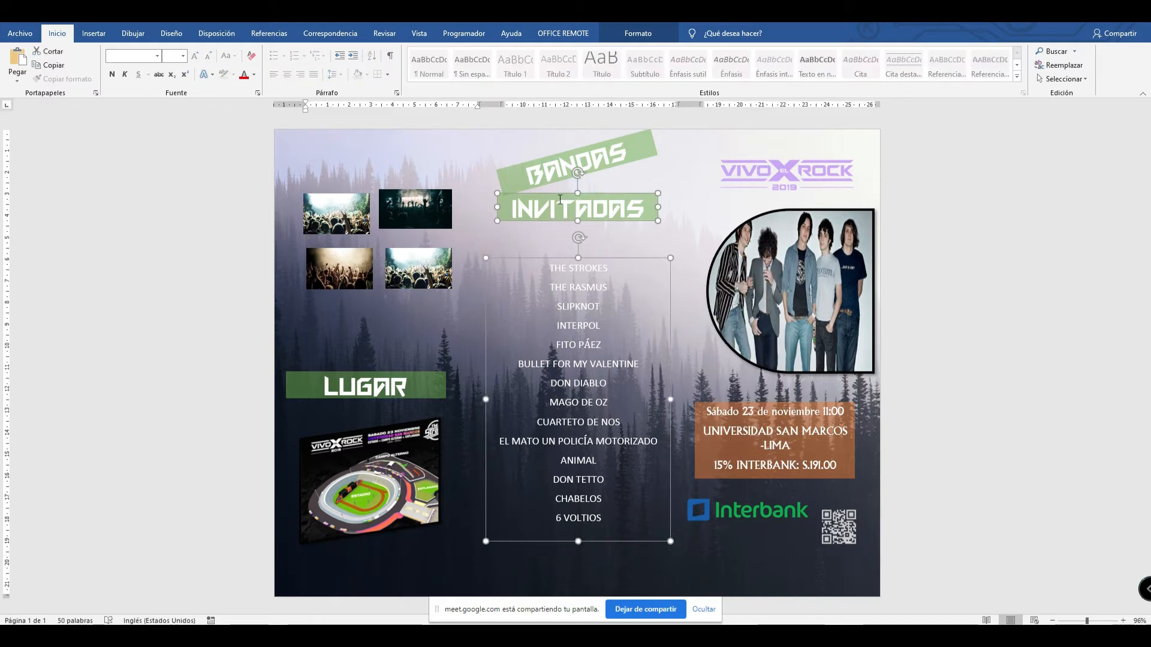
pyautogui.keyDown('shift'); pyautogui.click(562, 179); pyautogui.keyUp('shift')
pyautogui.rightClick(562, 179)
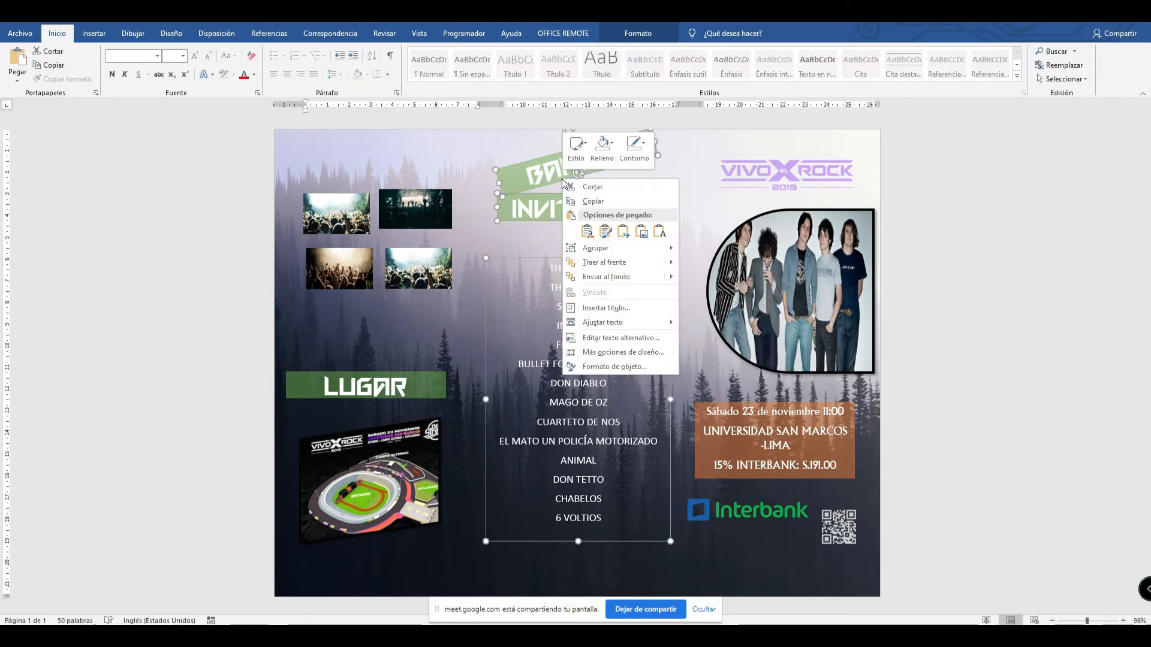
pyautogui.moveTo(596, 243)
pyautogui.click(695, 251)
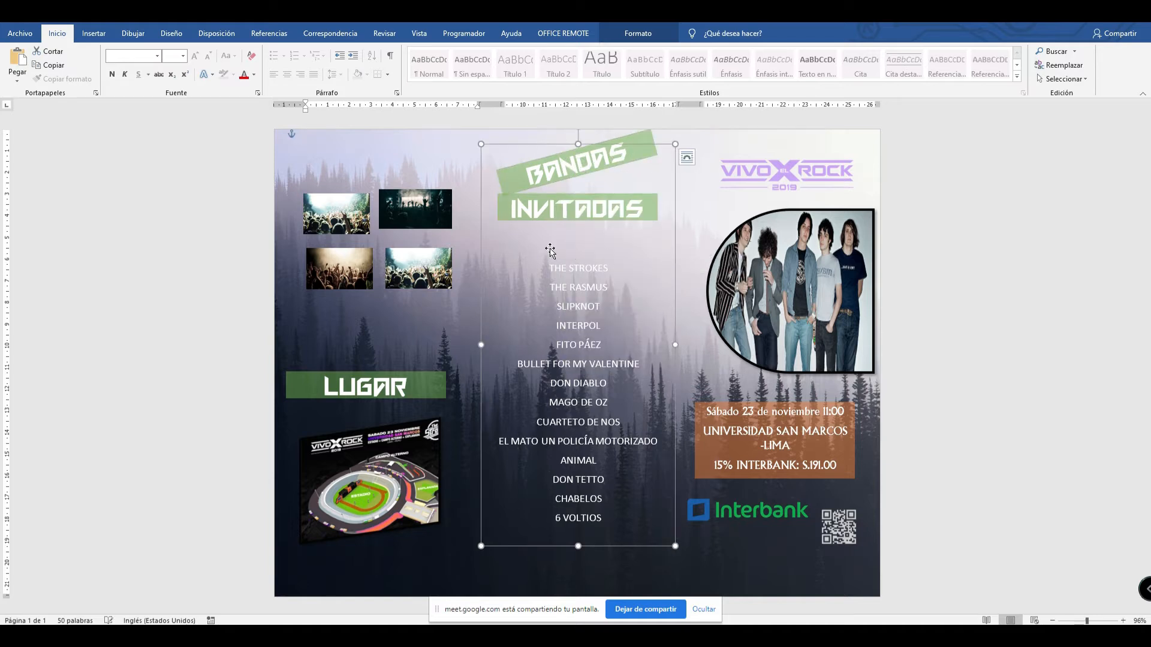
# Swap the two groups, placing the photos and LUGAR group in the middle column and the guest bands group in the left column.
pyautogui.click(416, 225)
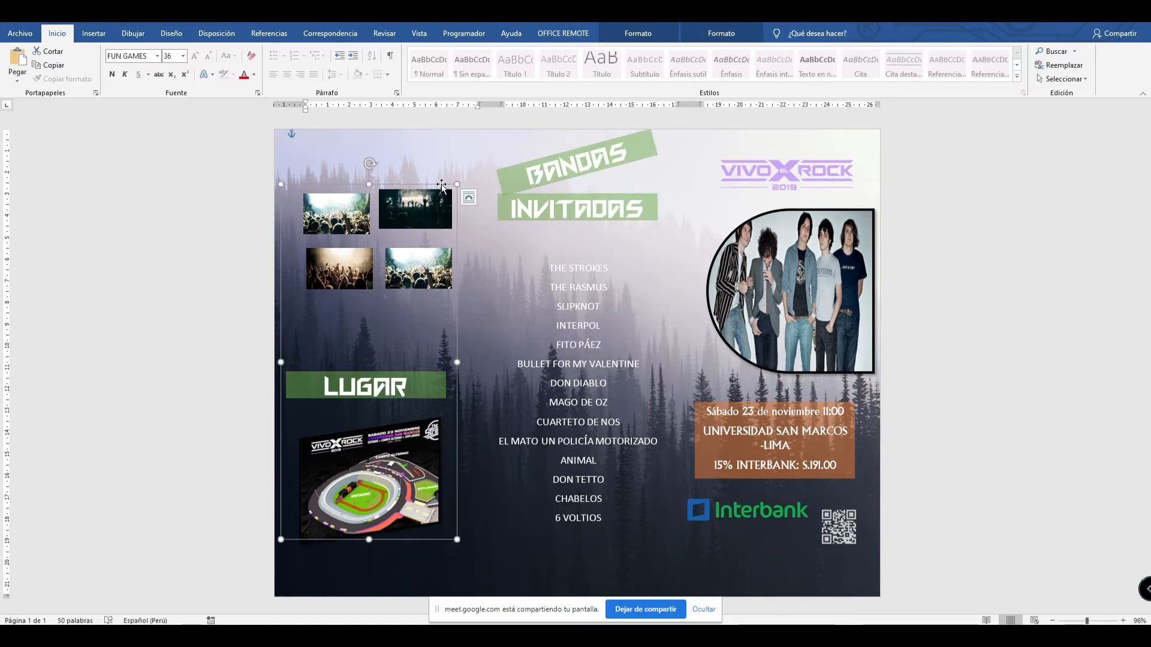
pyautogui.moveTo(440, 186); pyautogui.dragTo(658, 212)
pyautogui.click(623, 157)
pyautogui.moveTo(626, 144); pyautogui.dragTo(432, 152)
pyautogui.click(664, 226)
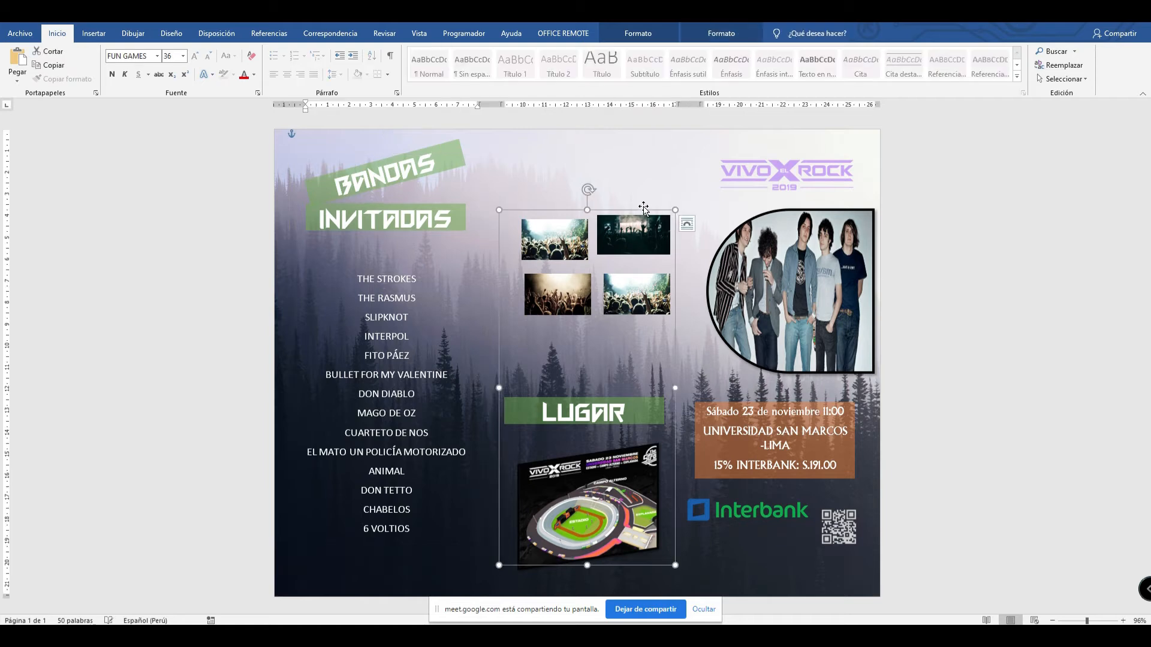
pyautogui.moveTo(643, 208); pyautogui.dragTo(642, 182)
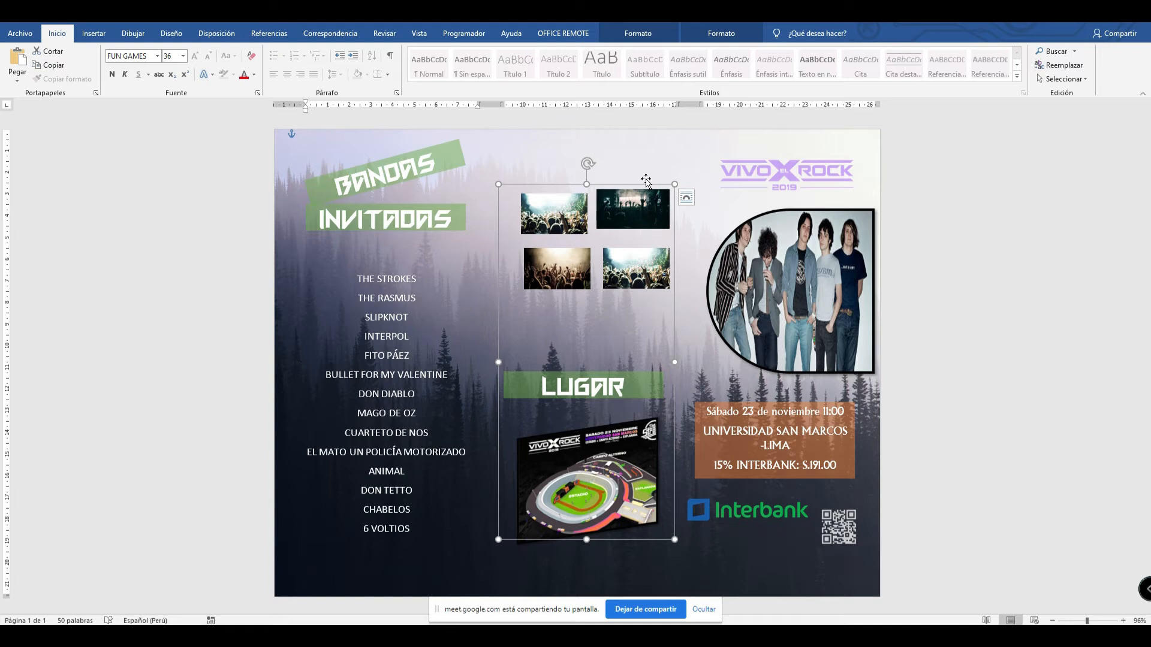
# Undo the column swap, both groupings and the recent moves of the title labels and concert photos.
pyautogui.hotkey('ctrl', 'z')
pyautogui.hotkey('ctrl', 'z')
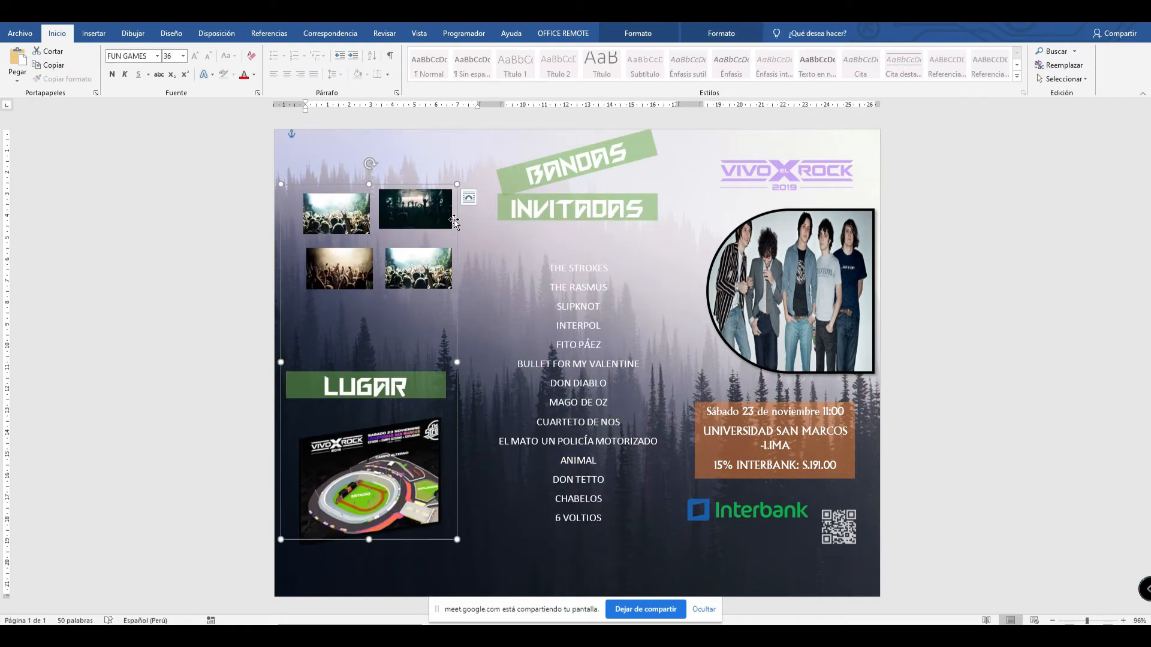
pyautogui.moveTo(456, 184); pyautogui.dragTo(484, 166)
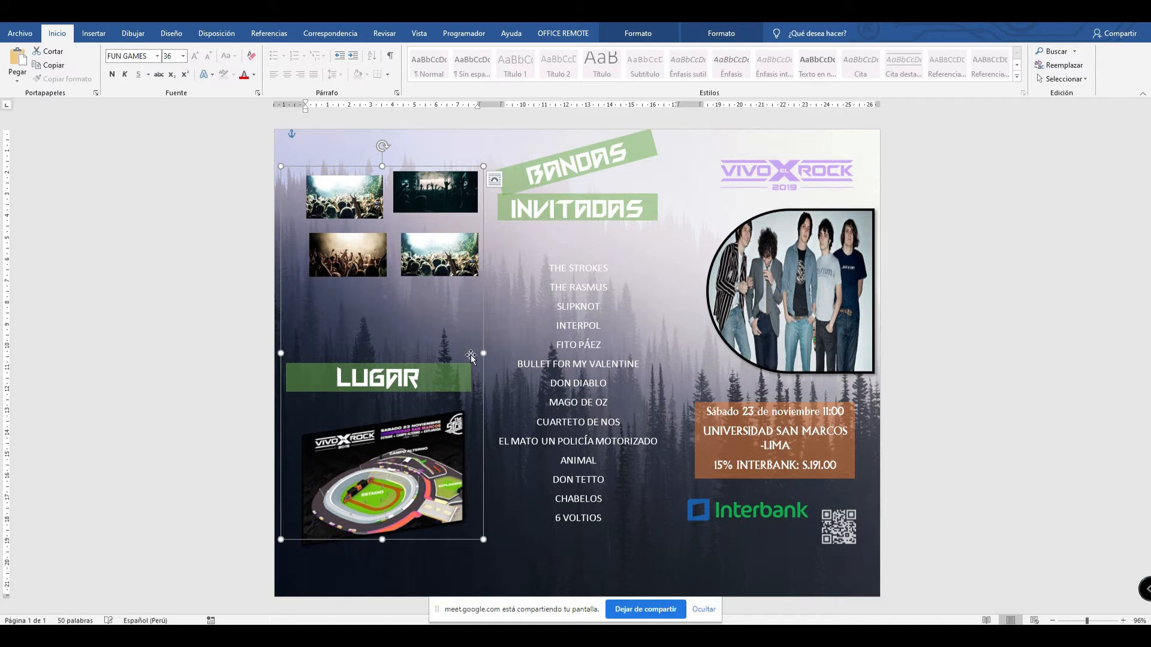
pyautogui.click(578, 307)
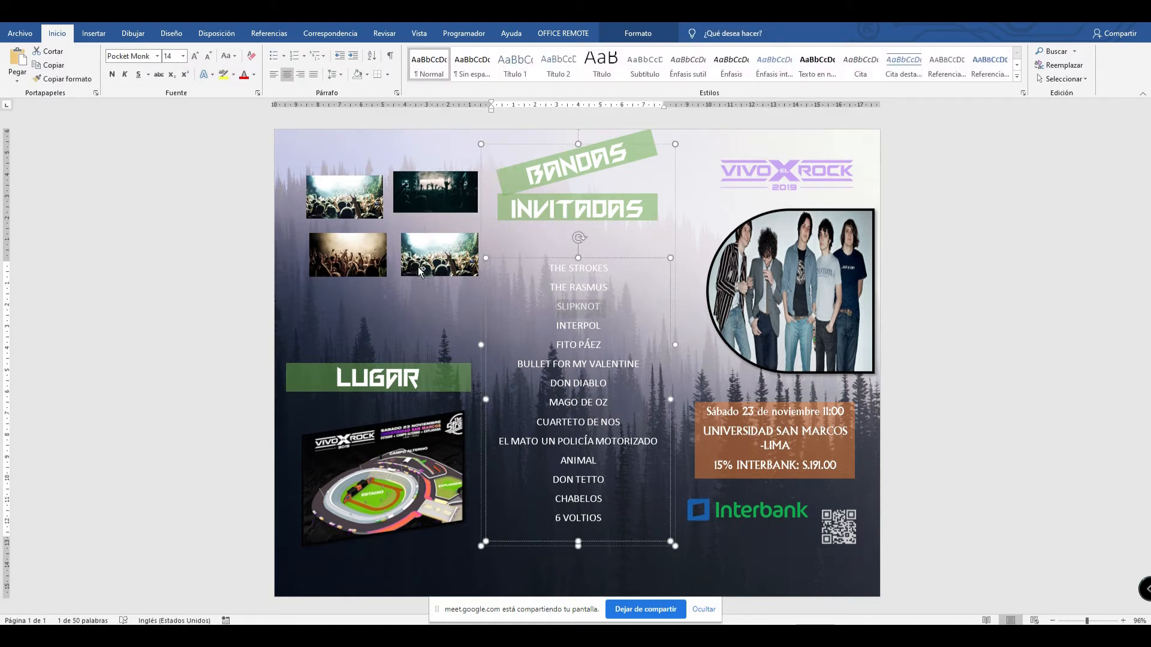
pyautogui.hotkey('ctrl', 'z')
pyautogui.hotkey('ctrl', 'z')
pyautogui.hotkey('ctrl', 'z')
pyautogui.hotkey('ctrl', 'z')
pyautogui.hotkey('ctrl', 'z')
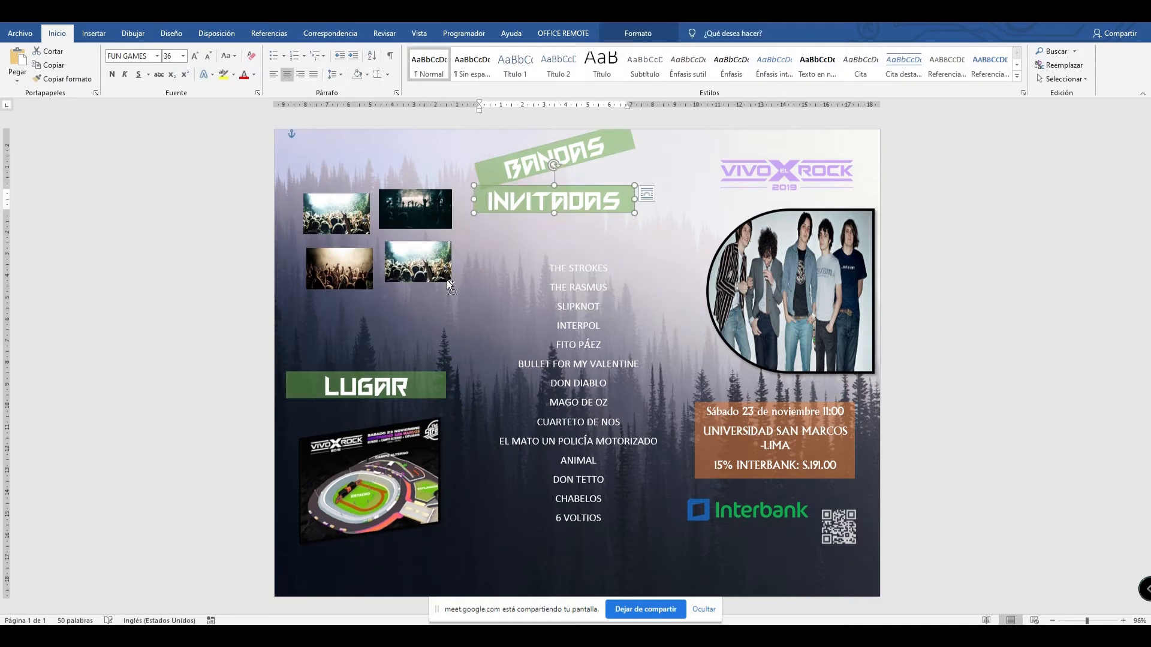
pyautogui.hotkey('ctrl', 'z')
pyautogui.hotkey('ctrl', 'z')
pyautogui.hotkey('ctrl', 'z')
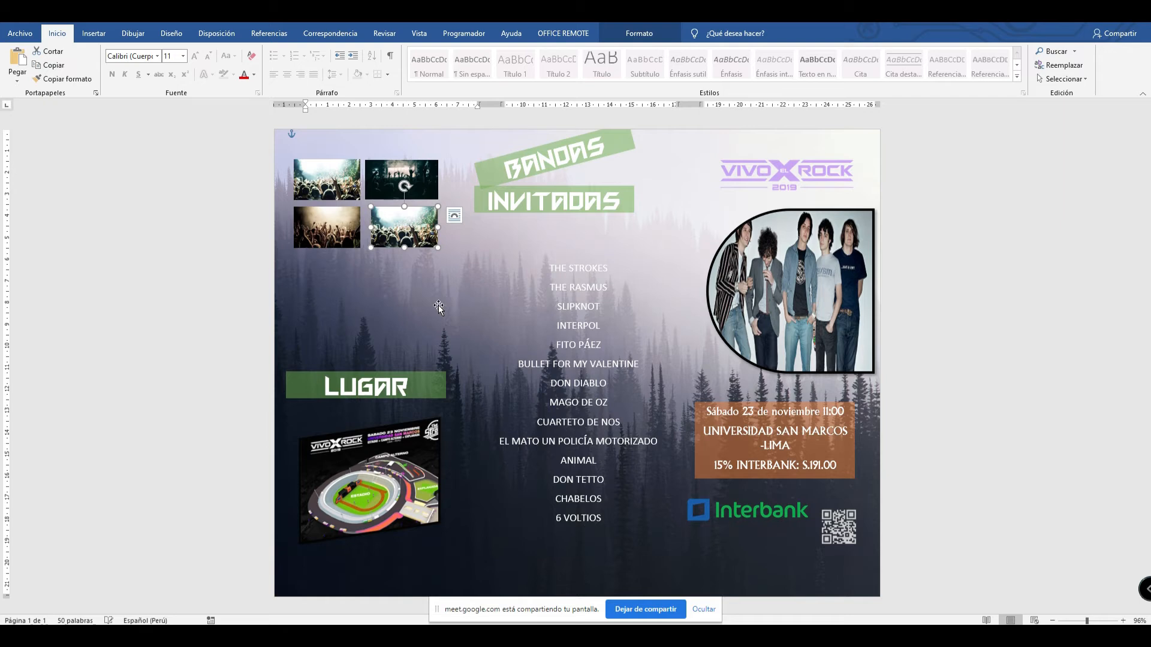
# Select the brown concert photo and start the Lupa magnifier to enlarge the view of the brochure.
pyautogui.click(340, 242)
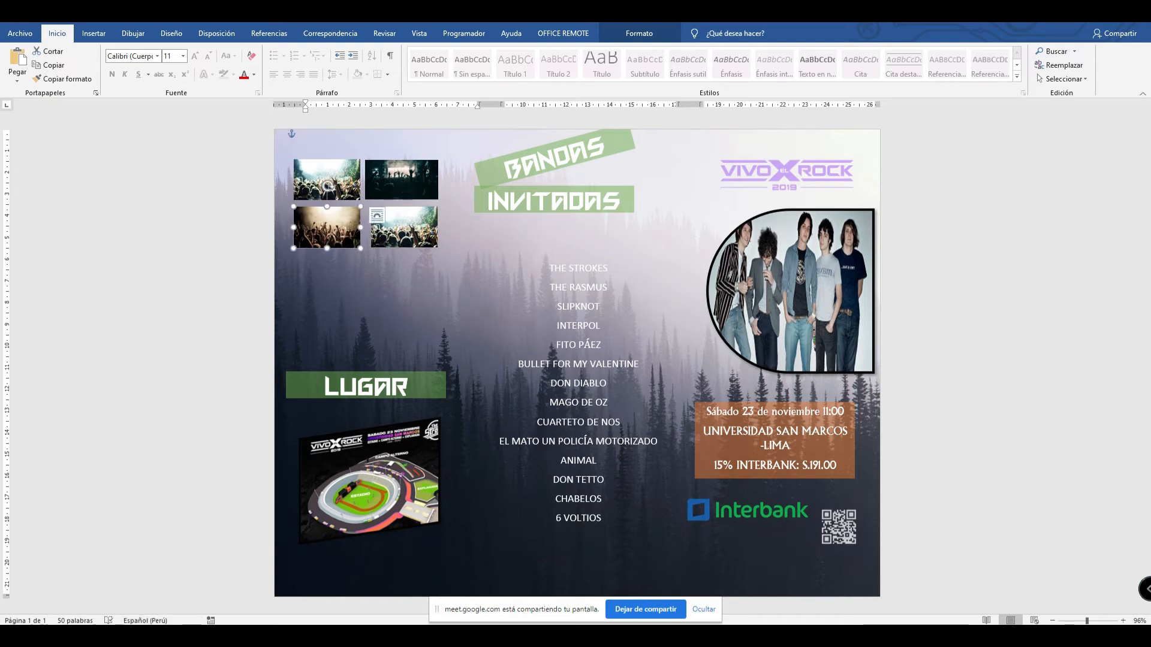
pyautogui.click(159, 636)
pyautogui.write('lupa')
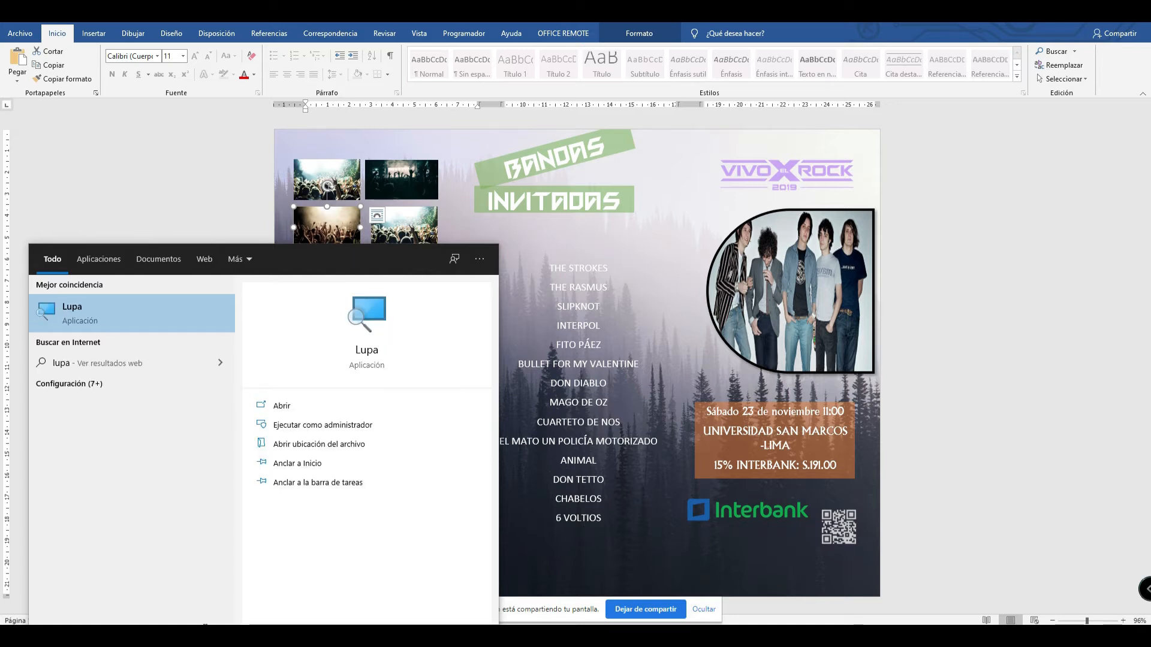
pyautogui.click(178, 315)
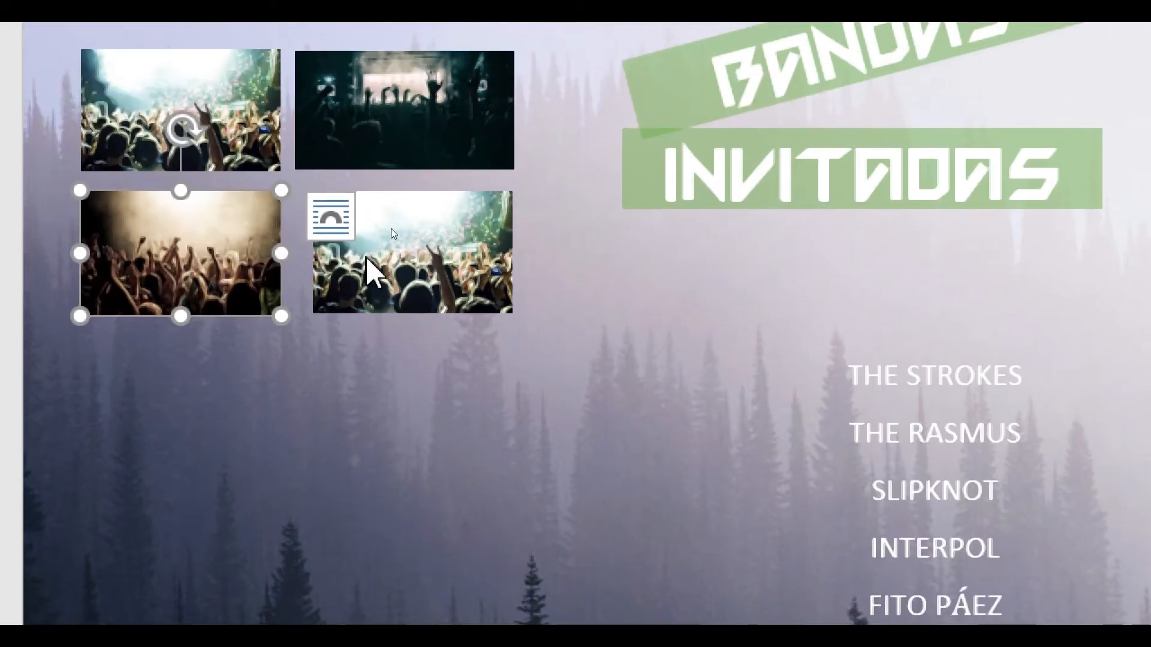
# Try to select the four concert photos together with the LUGAR label further down the page.
pyautogui.moveTo(244, 246); pyautogui.dragTo(436, 251)
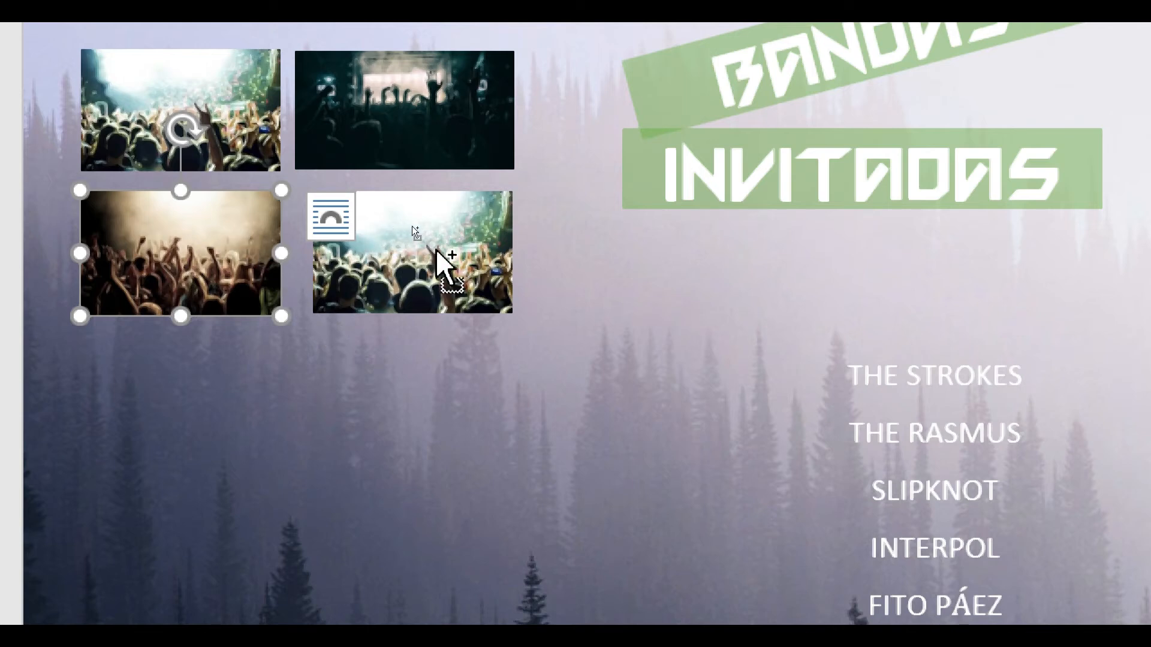
pyautogui.keyDown('ctrl'); pyautogui.click(435, 250); pyautogui.keyUp('ctrl')
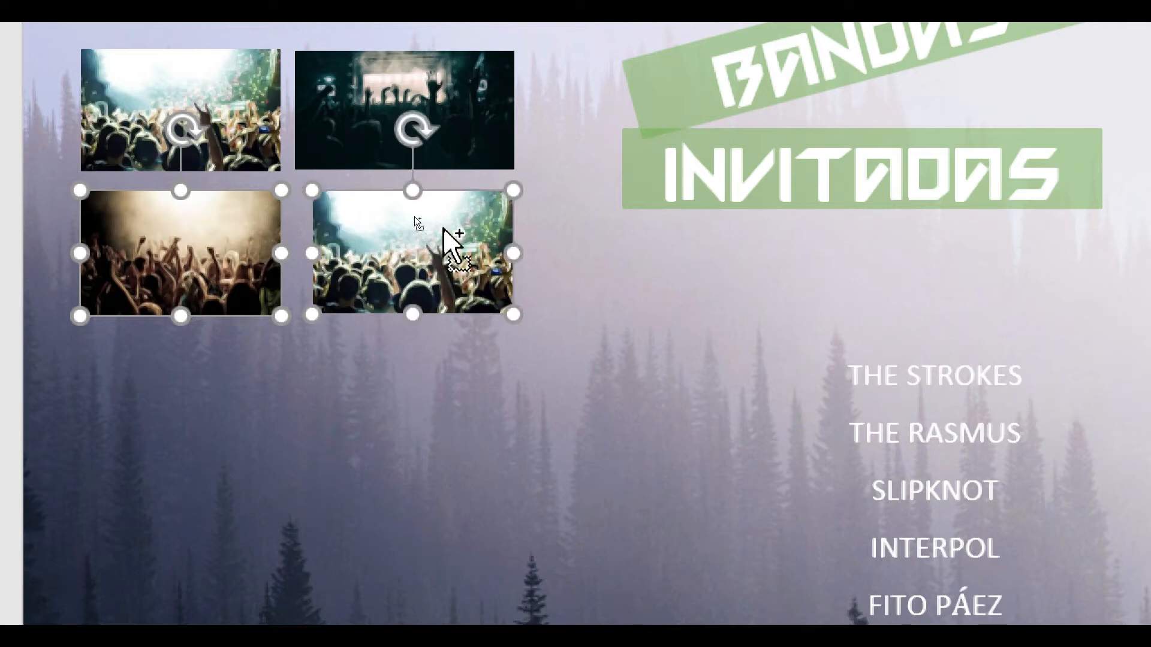
pyautogui.keyDown('ctrl'); pyautogui.click(475, 118); pyautogui.keyUp('ctrl')
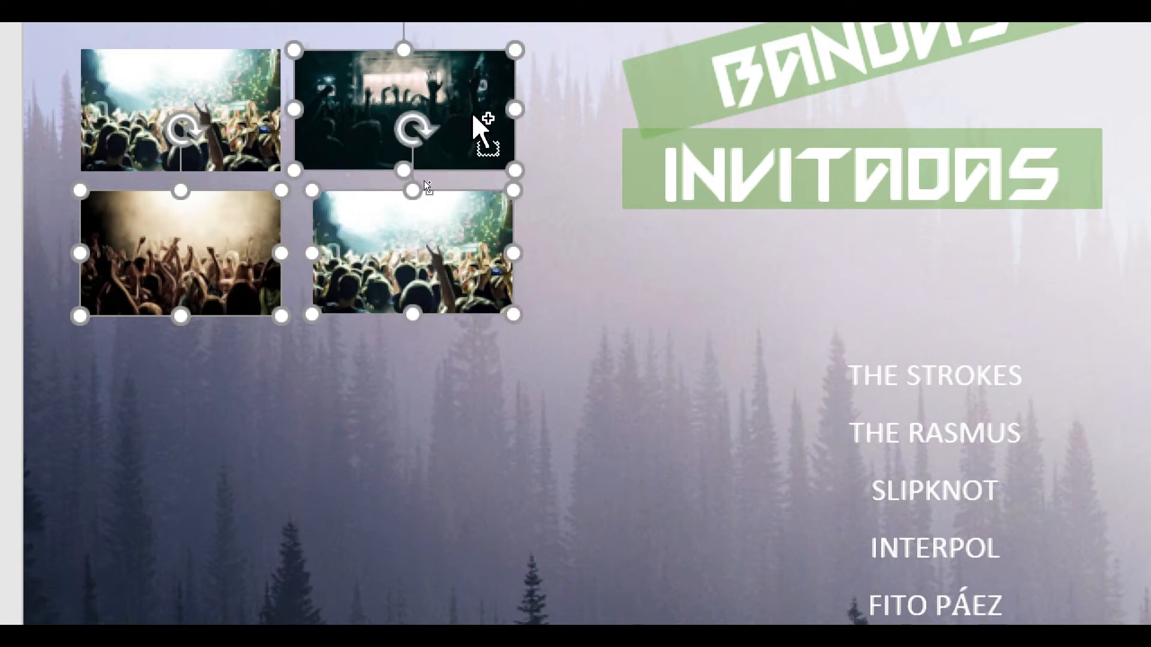
pyautogui.keyDown('ctrl'); pyautogui.click(243, 102); pyautogui.keyUp('ctrl')
pyautogui.scroll(-6, 386, 445)
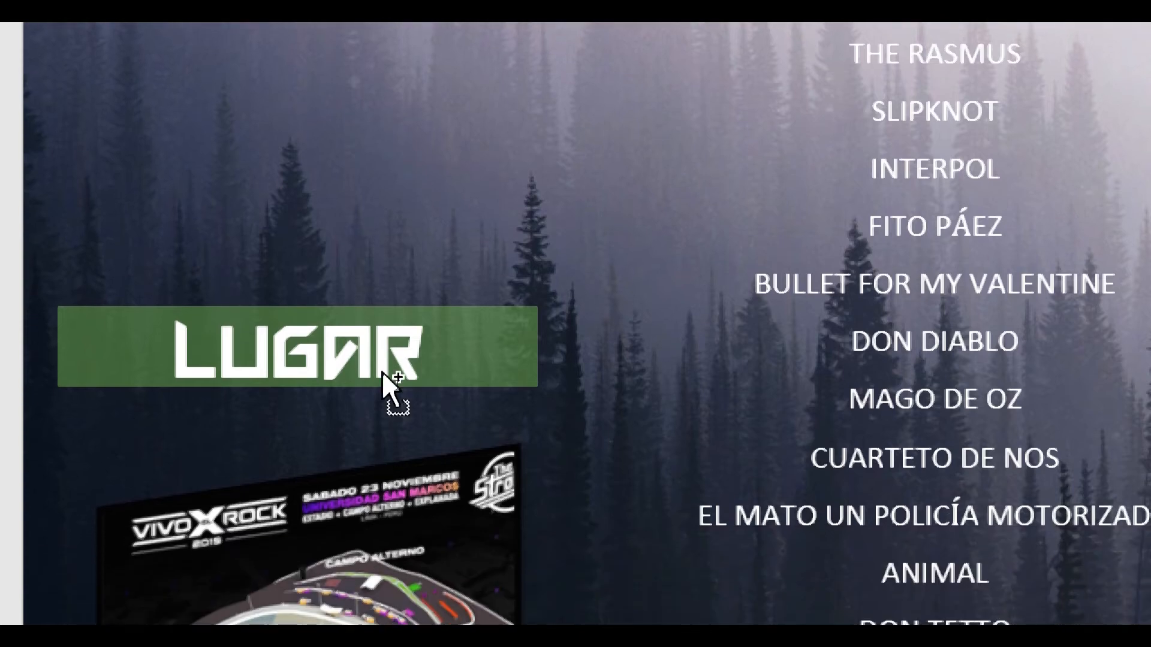
pyautogui.click(460, 386)
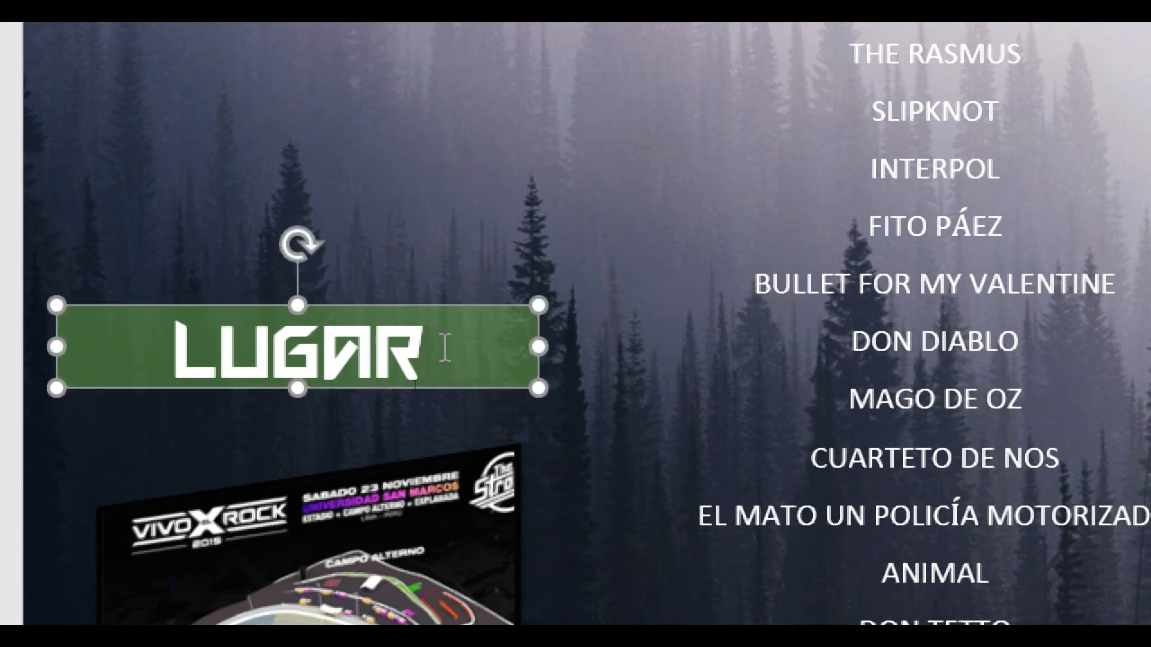
pyautogui.scroll(5, 404, 269)
pyautogui.click(366, 252)
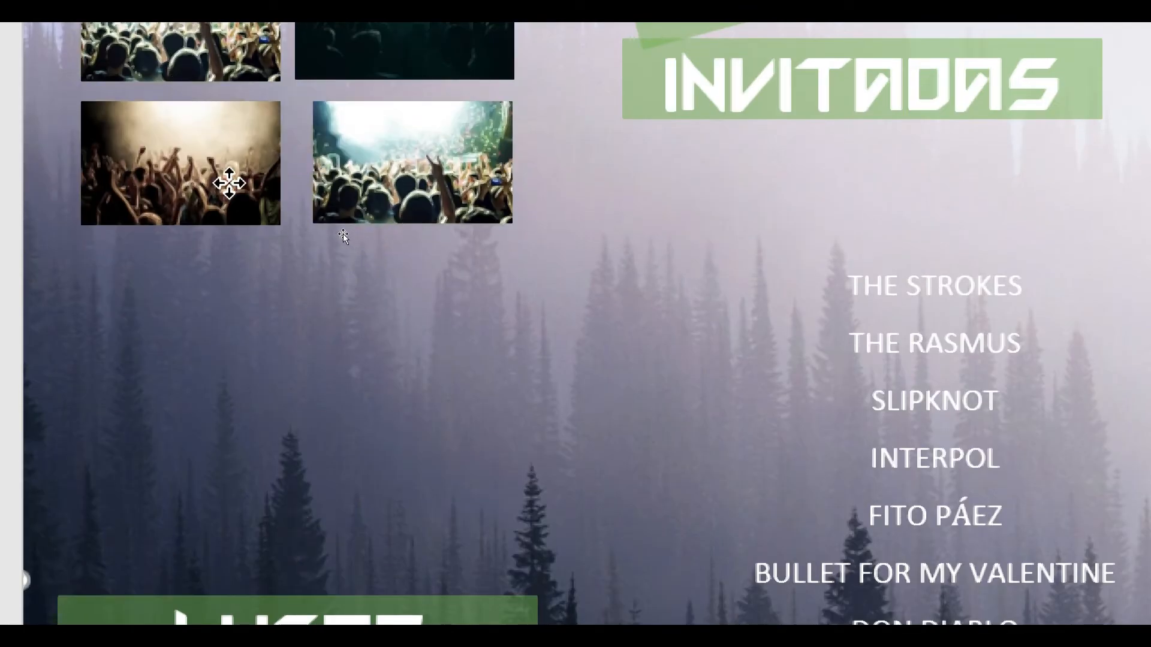
pyautogui.click(229, 183)
pyautogui.keyDown('ctrl'); pyautogui.click(384, 198); pyautogui.keyUp('ctrl')
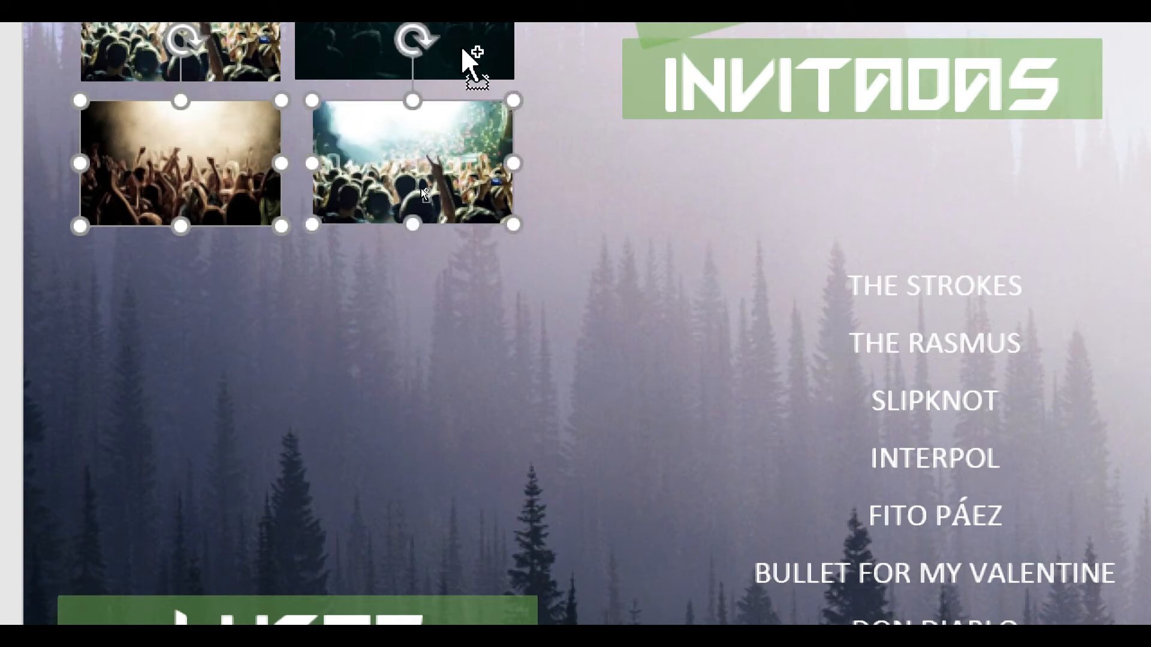
pyautogui.scroll(-5, 401, 464)
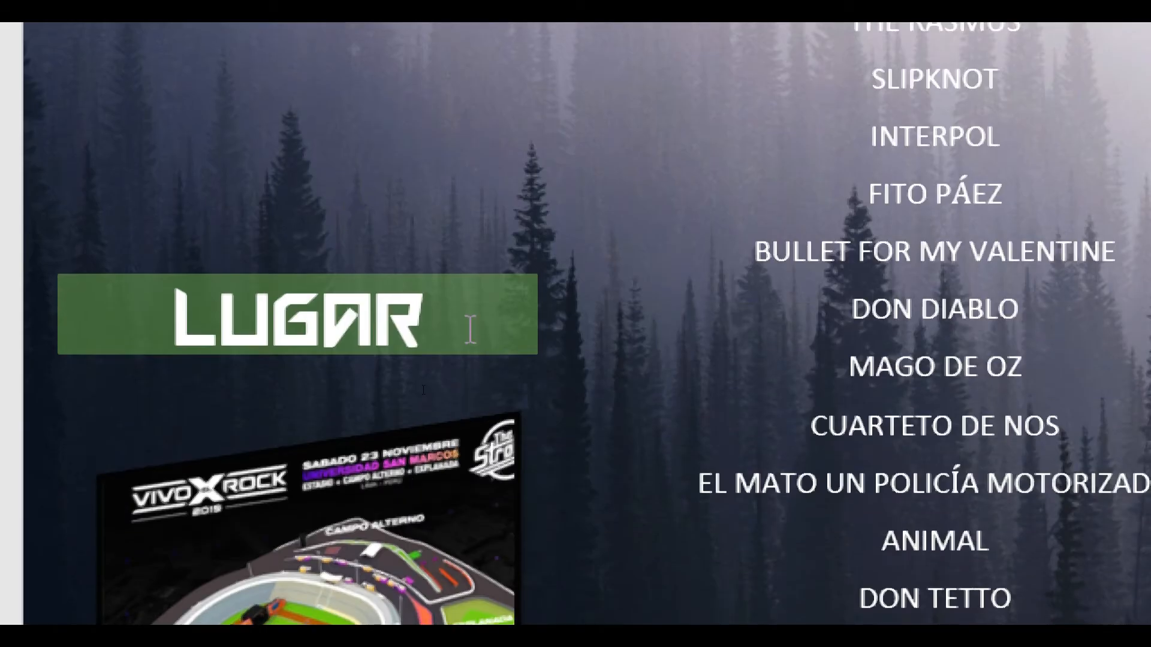
pyautogui.click(471, 329)
# Move the LUGAR label up to just below the four concert photos.
pyautogui.scroll(4, 420, 227)
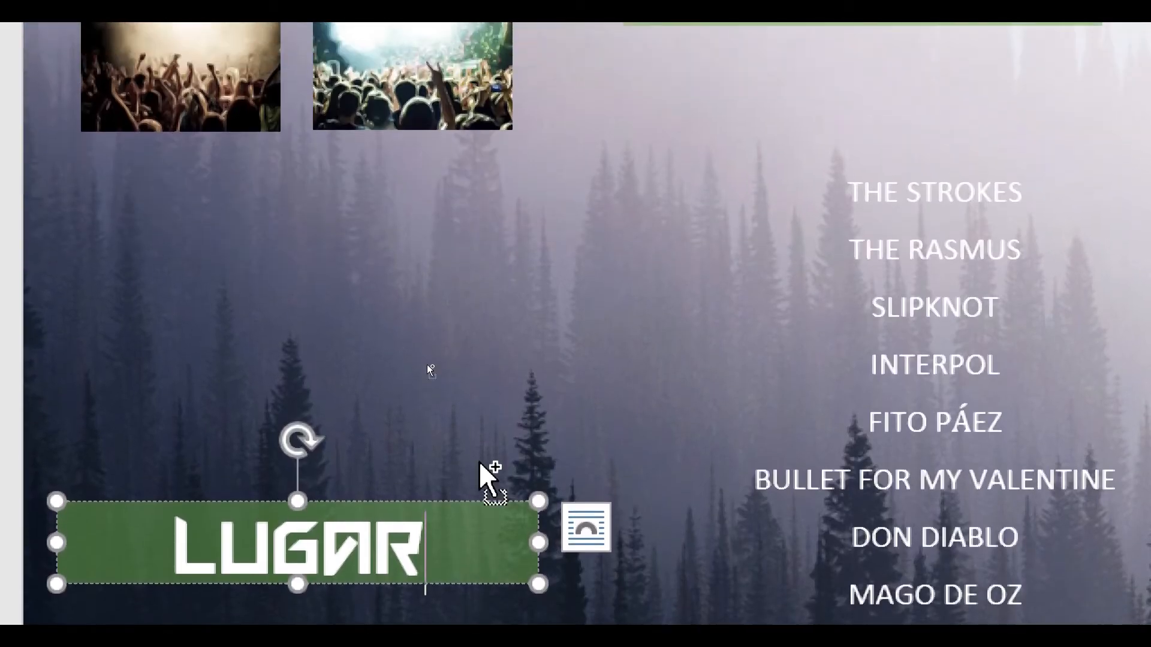
pyautogui.scroll(3, 422, 264)
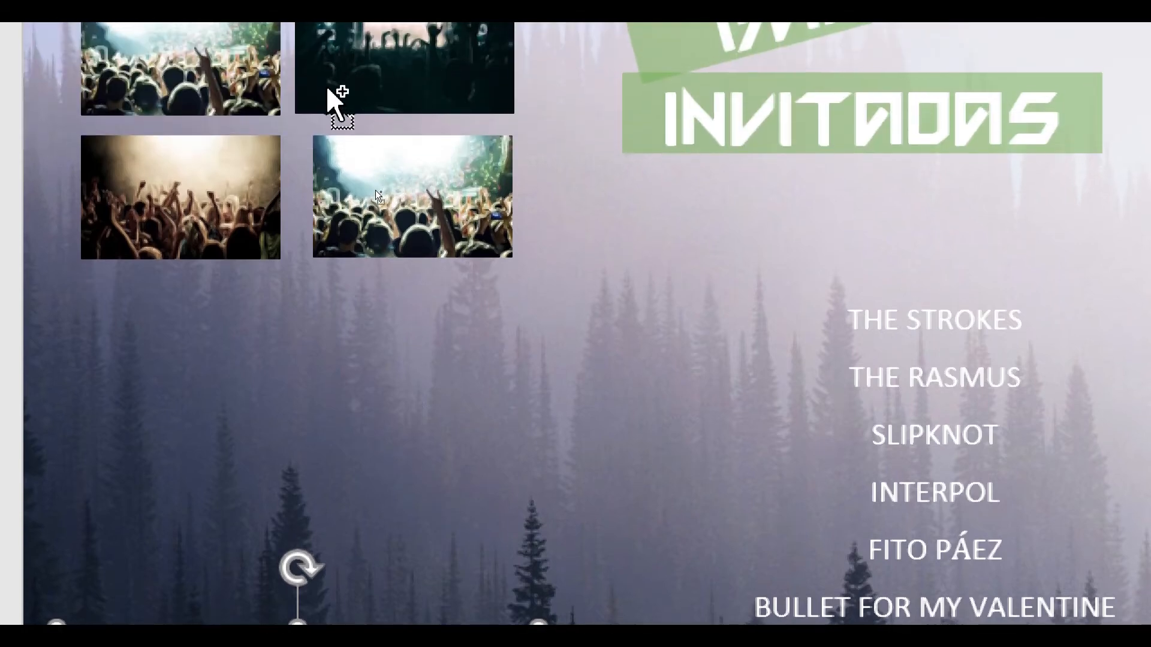
pyautogui.scroll(-1, 413, 479)
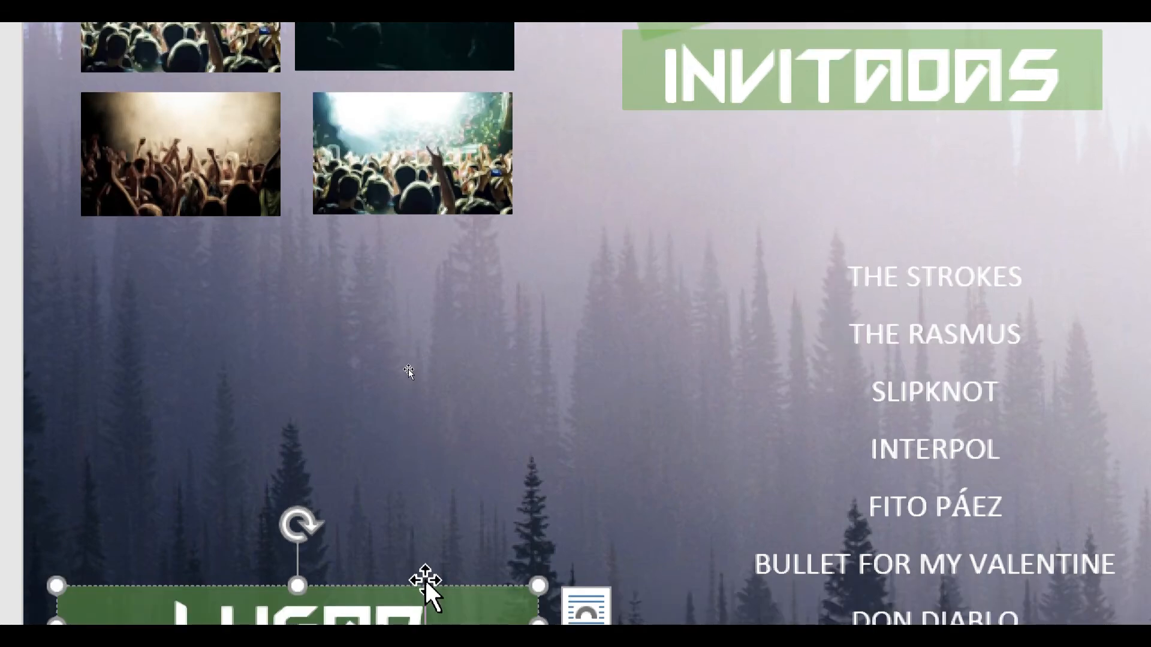
pyautogui.moveTo(428, 580); pyautogui.dragTo(428, 291)
pyautogui.scroll(5, 477, 239)
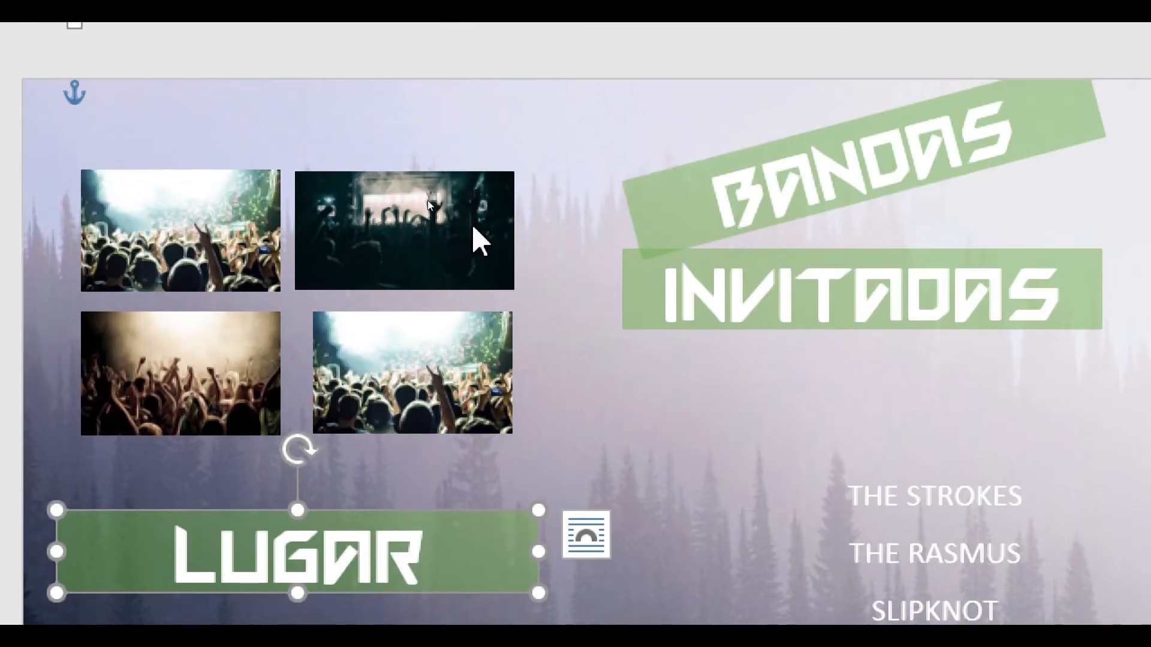
pyautogui.click(540, 465)
pyautogui.scroll(-2, 588, 596)
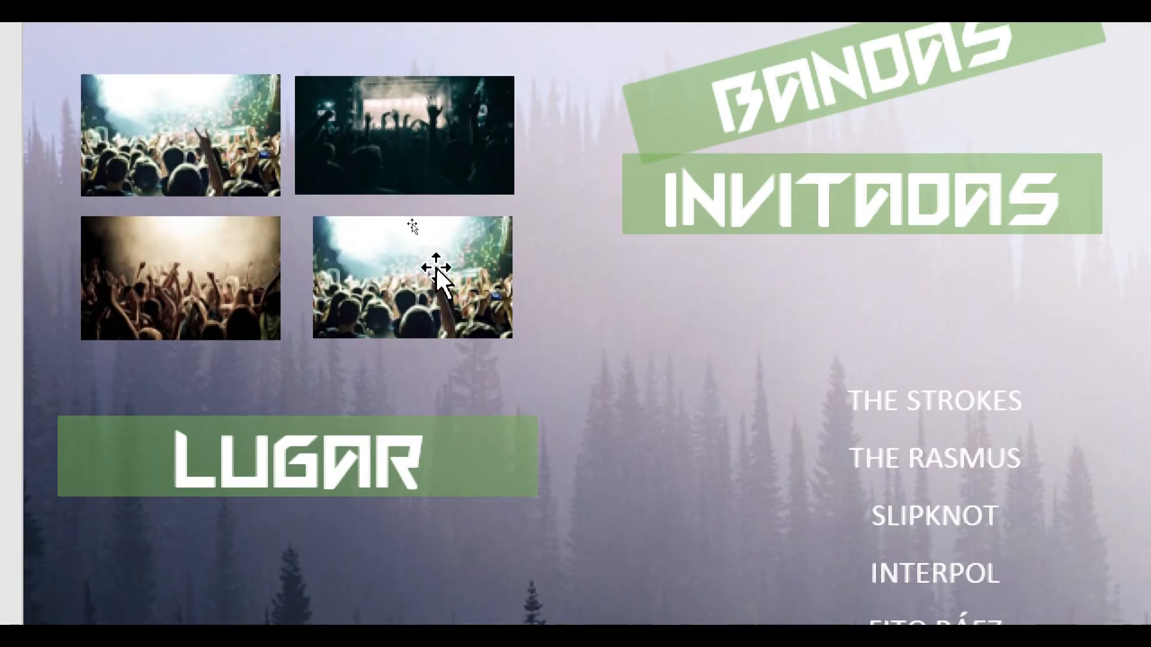
pyautogui.click(430, 274)
pyautogui.keyDown('shift'); pyautogui.click(441, 126); pyautogui.keyUp('shift')
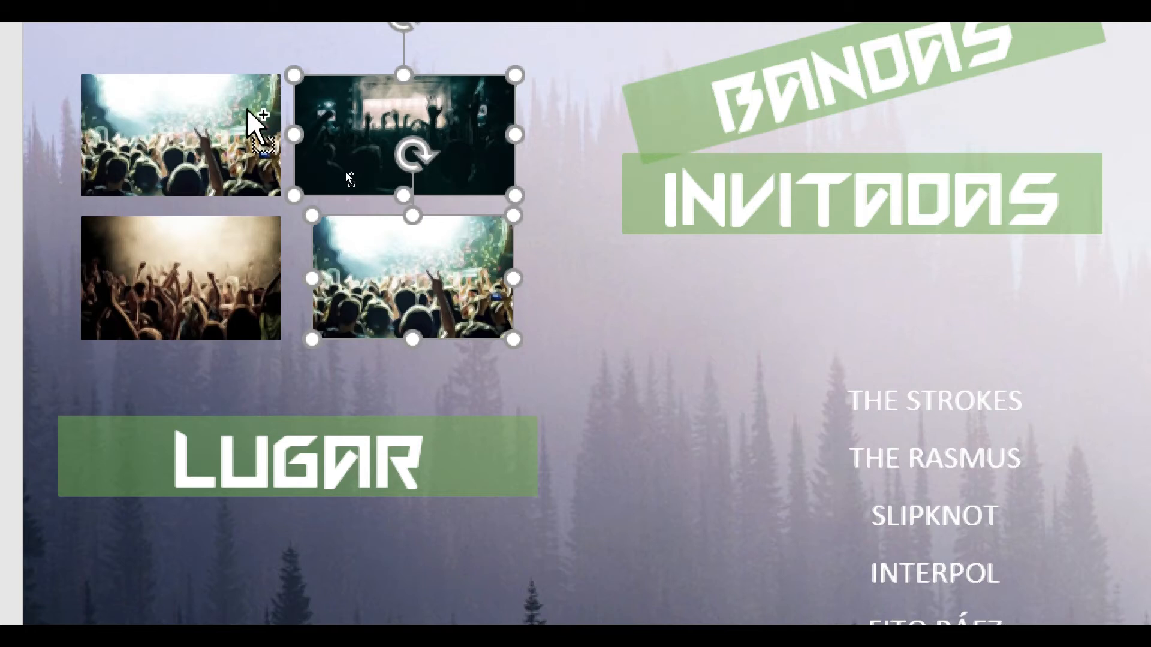
pyautogui.keyDown('shift'); pyautogui.click(197, 138); pyautogui.keyUp('shift')
pyautogui.keyDown('shift'); pyautogui.click(198, 252); pyautogui.keyUp('shift')
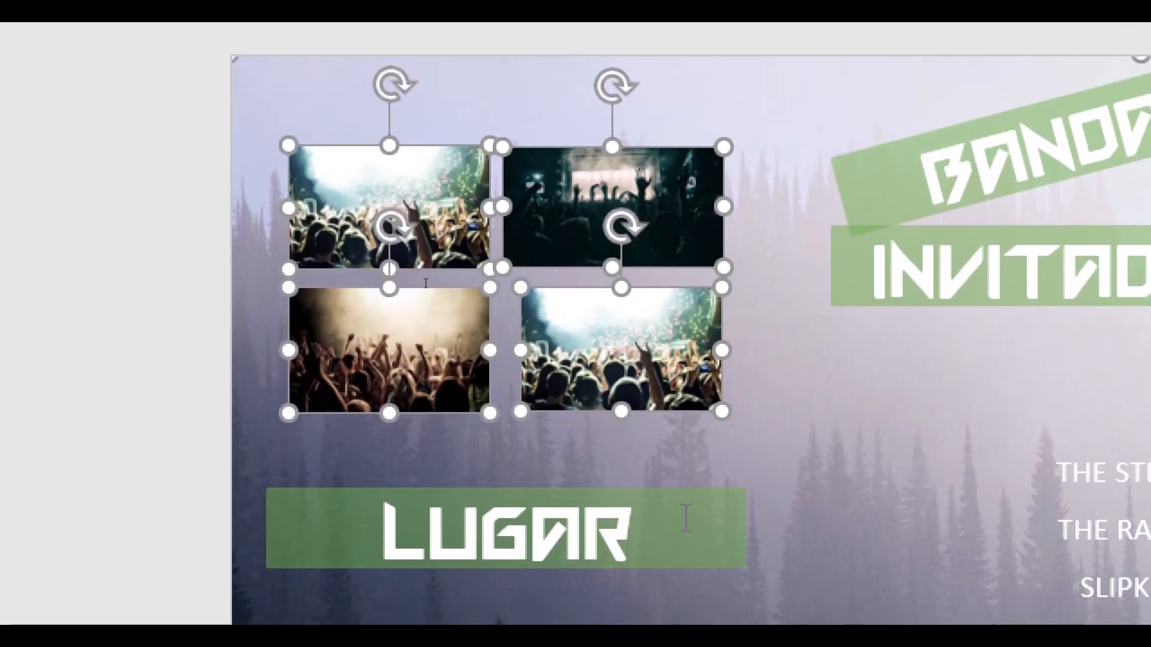
# Group the LUGAR label, the four concert photos and the stadium picture into one object.
pyautogui.click(450, 444)
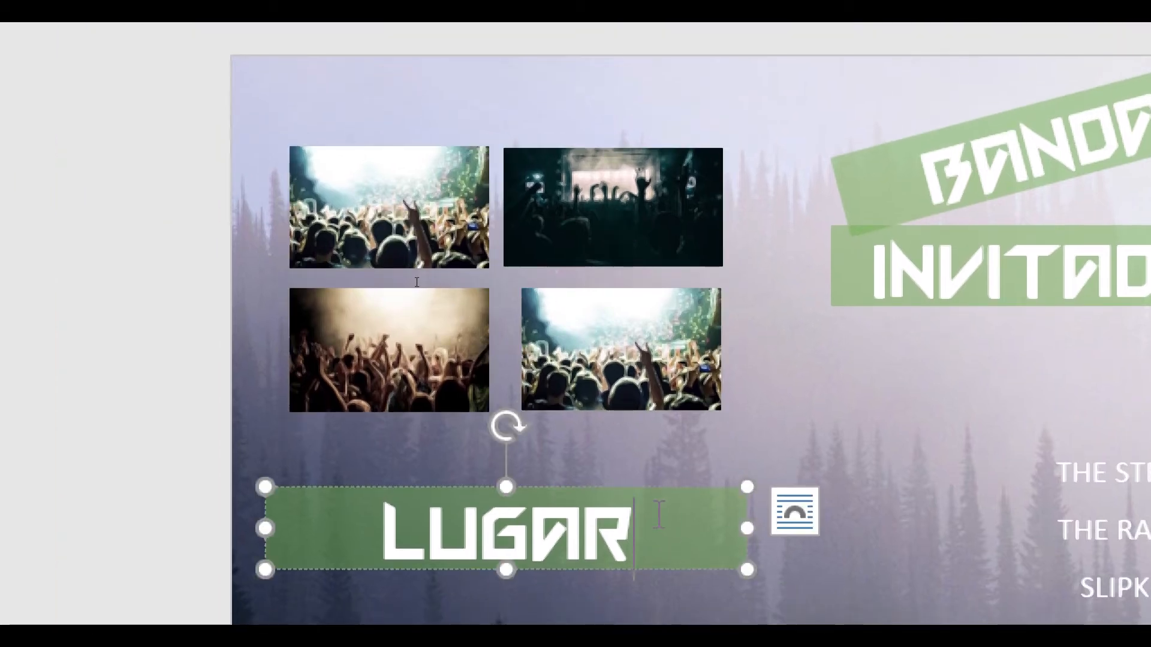
pyautogui.keyDown('shift'); pyautogui.click(633, 387); pyautogui.keyUp('shift')
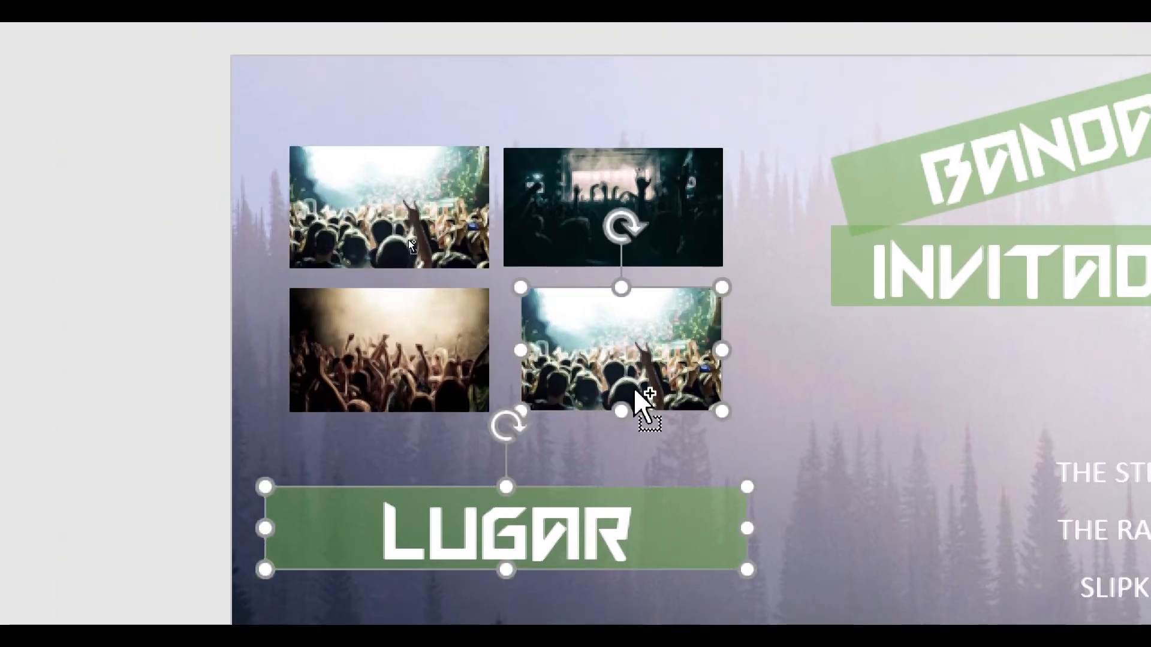
pyautogui.keyDown('shift'); pyautogui.click(673, 250); pyautogui.keyUp('shift')
pyautogui.keyDown('shift'); pyautogui.click(383, 237); pyautogui.keyUp('shift')
pyautogui.keyDown('shift'); pyautogui.click(395, 296); pyautogui.keyUp('shift')
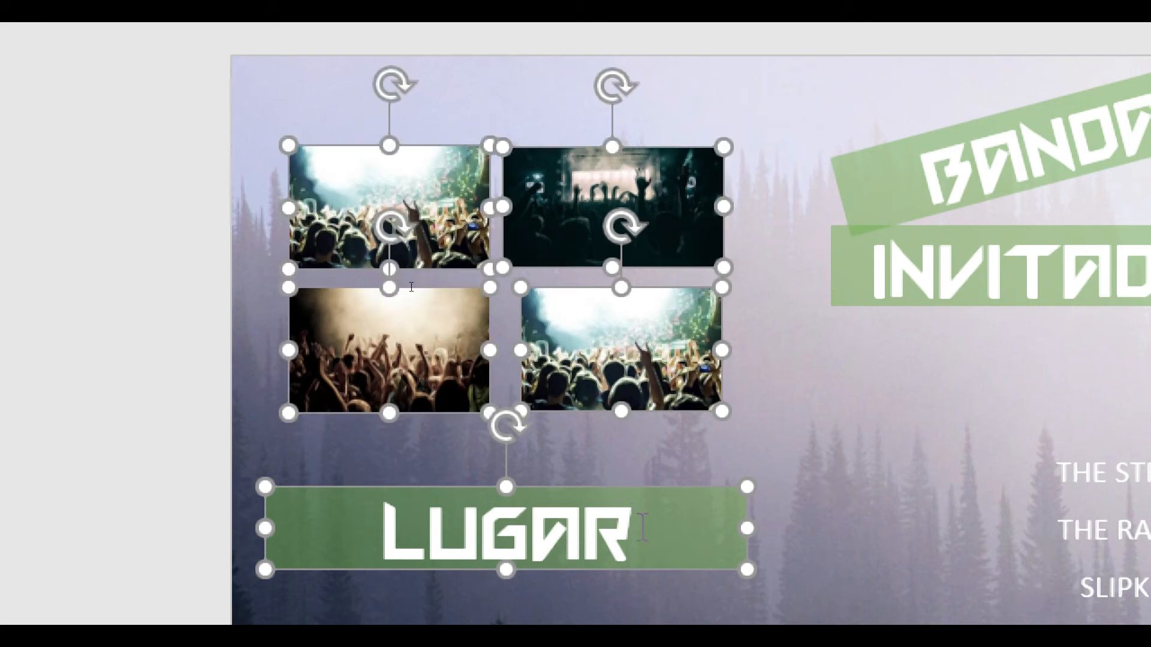
pyautogui.keyDown('shift'); pyautogui.click(652, 566); pyautogui.keyUp('shift')
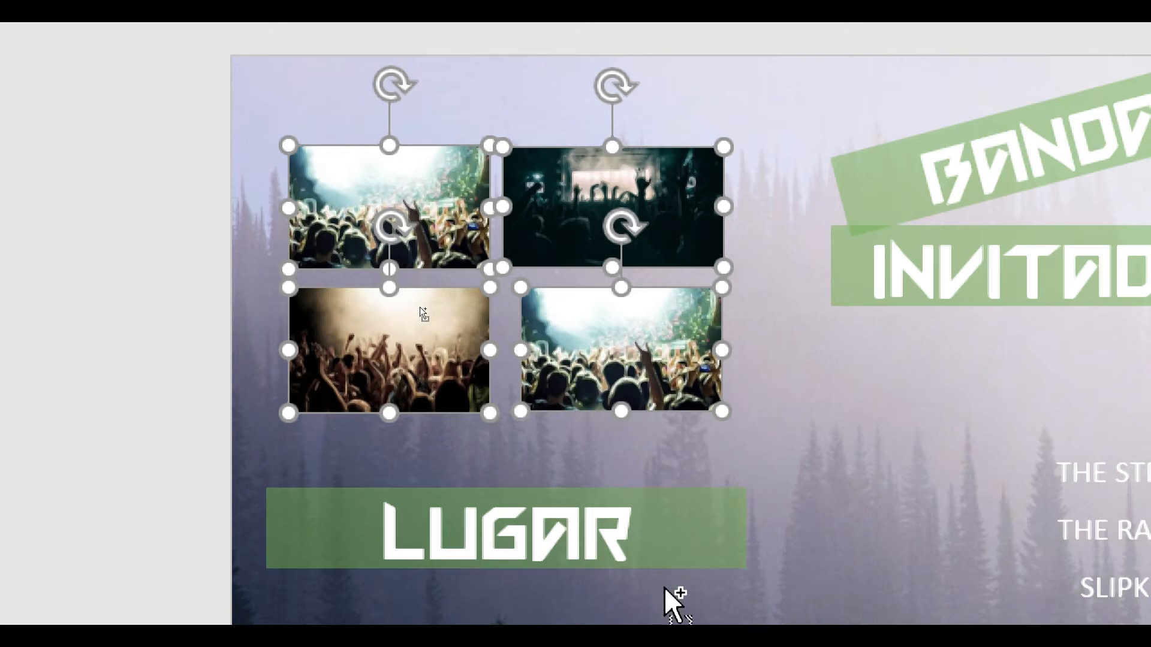
pyautogui.keyDown('shift'); pyautogui.click(692, 568); pyautogui.keyUp('shift')
pyautogui.scroll(-8, 722, 609)
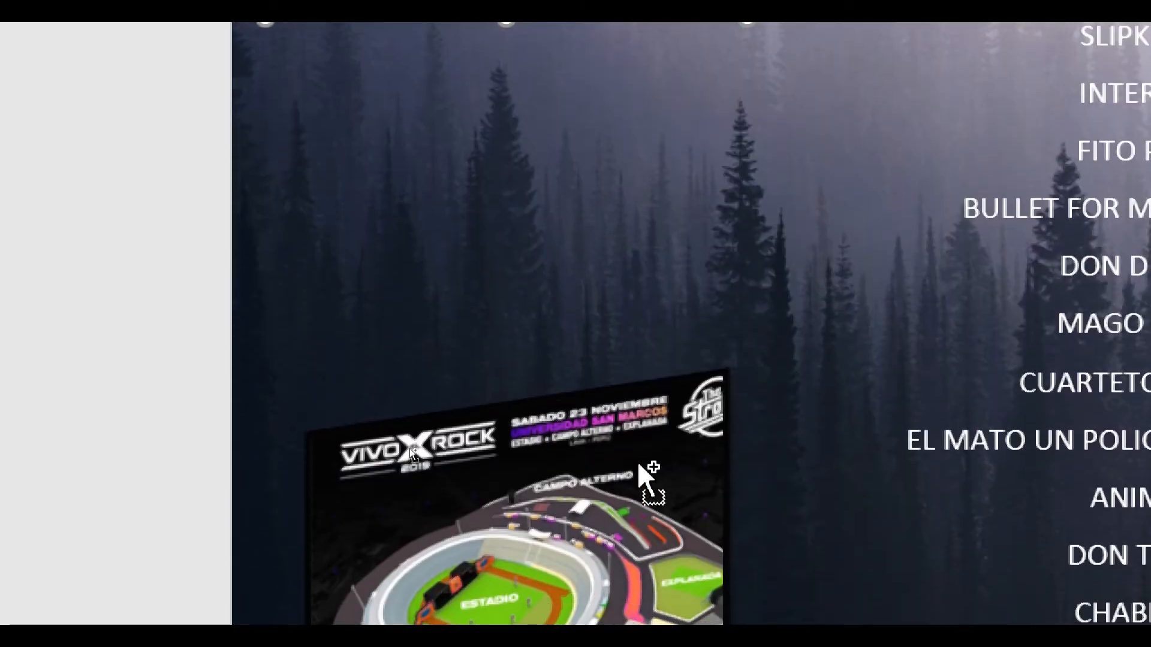
pyautogui.keyDown('shift'); pyautogui.click(647, 476); pyautogui.keyUp('shift')
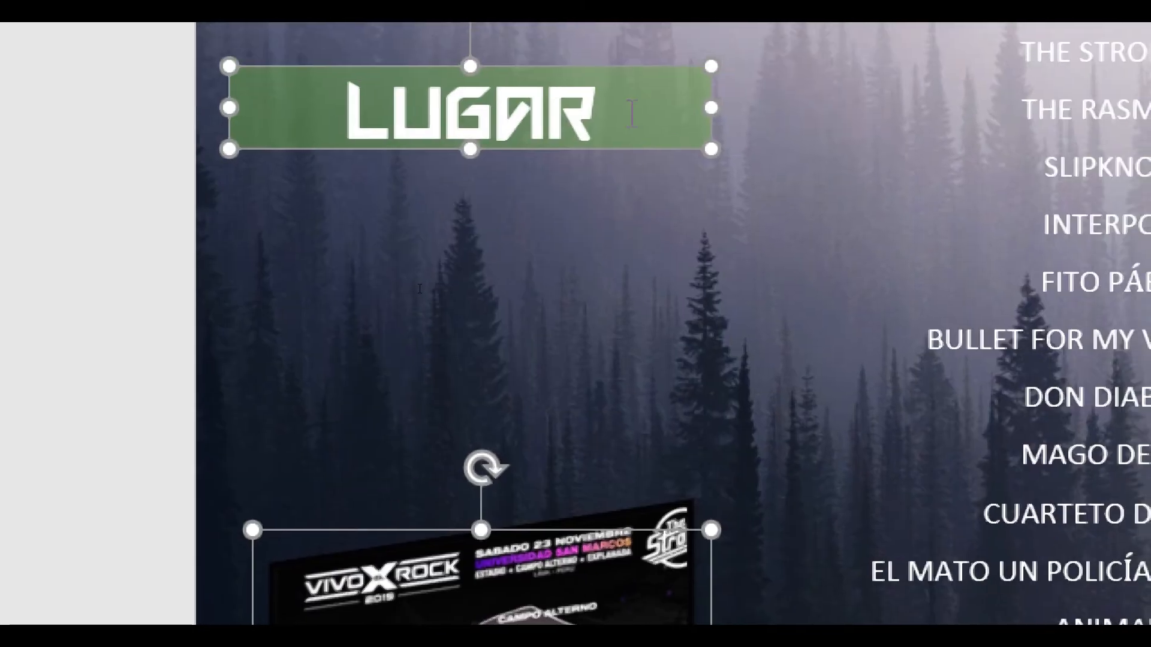
pyautogui.scroll(5, 600, 591)
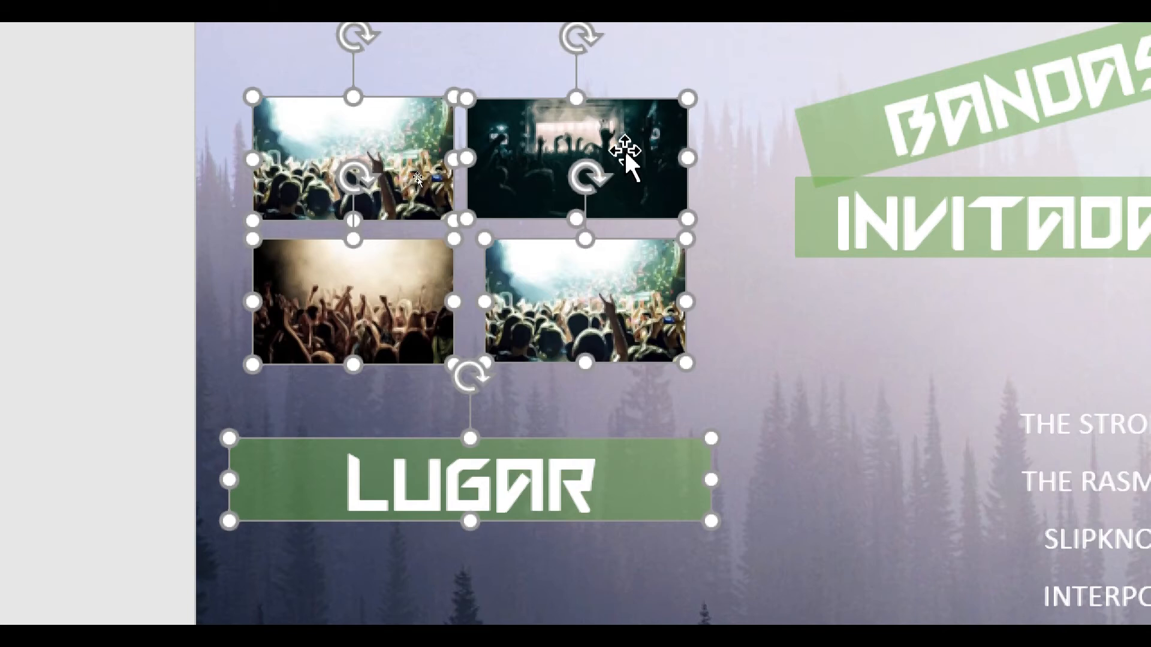
pyautogui.rightClick(617, 151)
pyautogui.moveTo(781, 359)
pyautogui.click(1019, 351)
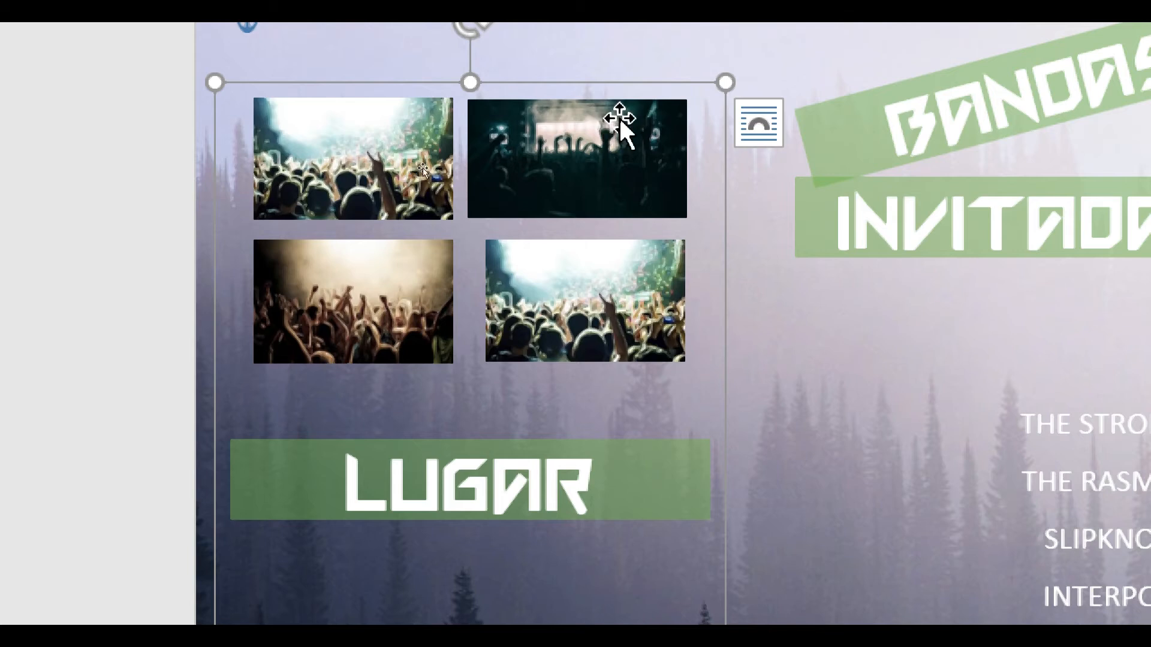
# Check the extent of the new group from photos to stadium picture, and select its dark concert photo individually.
pyautogui.scroll(-5, 764, 557)
pyautogui.scroll(-3, 764, 556)
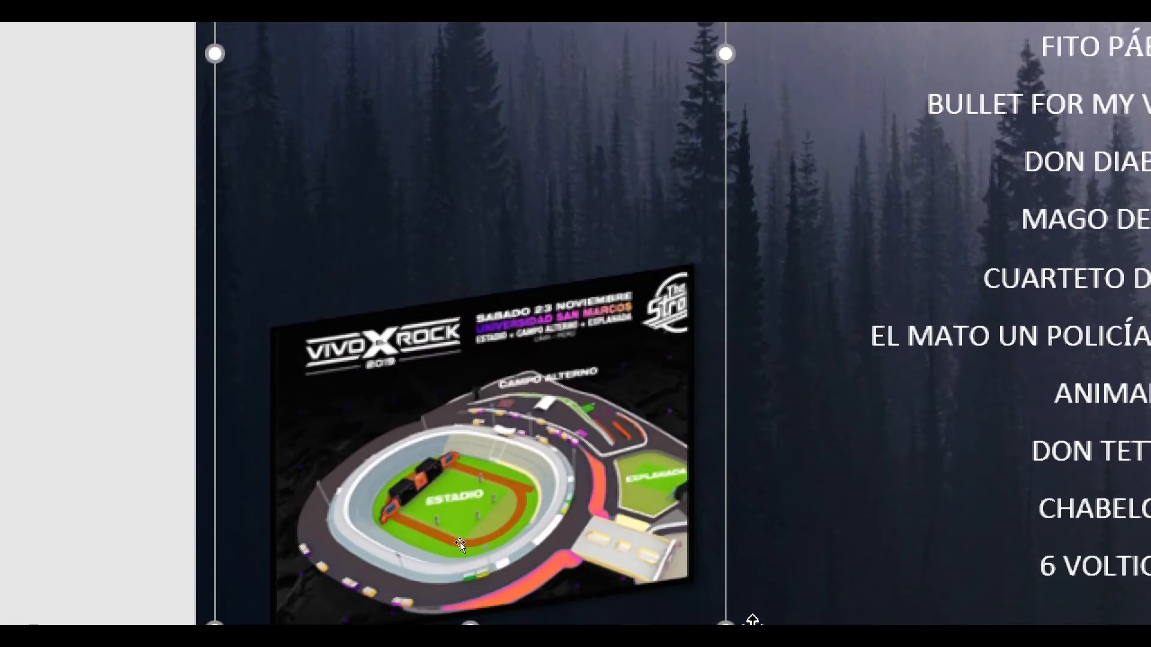
pyautogui.scroll(10, 701, 386)
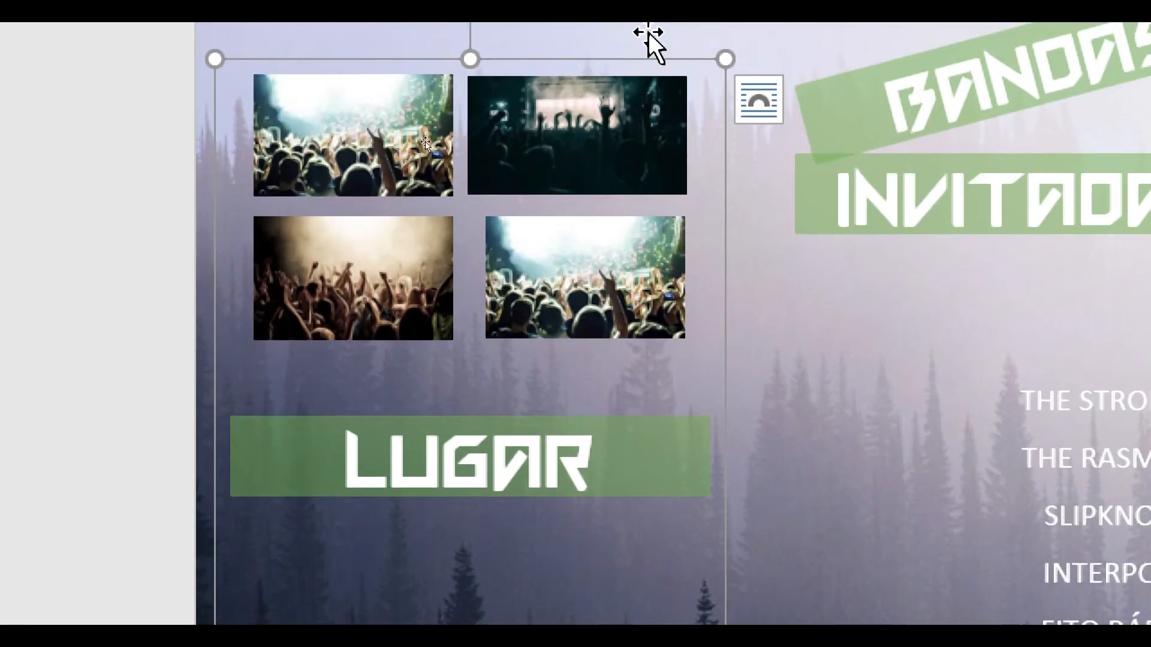
pyautogui.scroll(1, 650, 41)
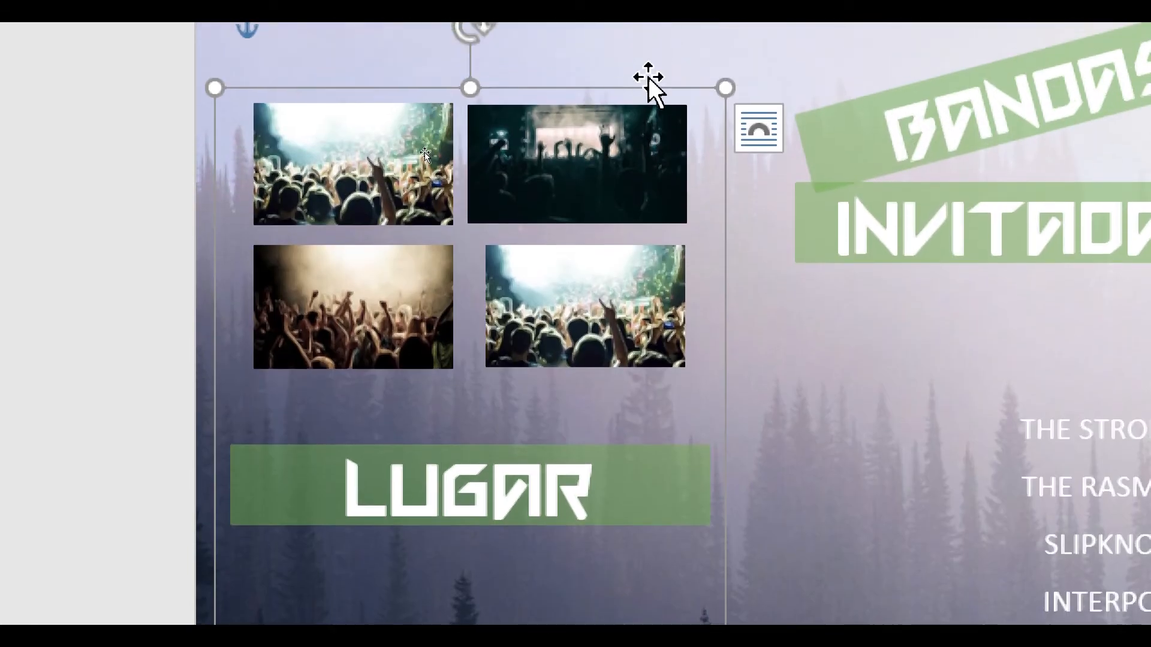
pyautogui.click(585, 150)
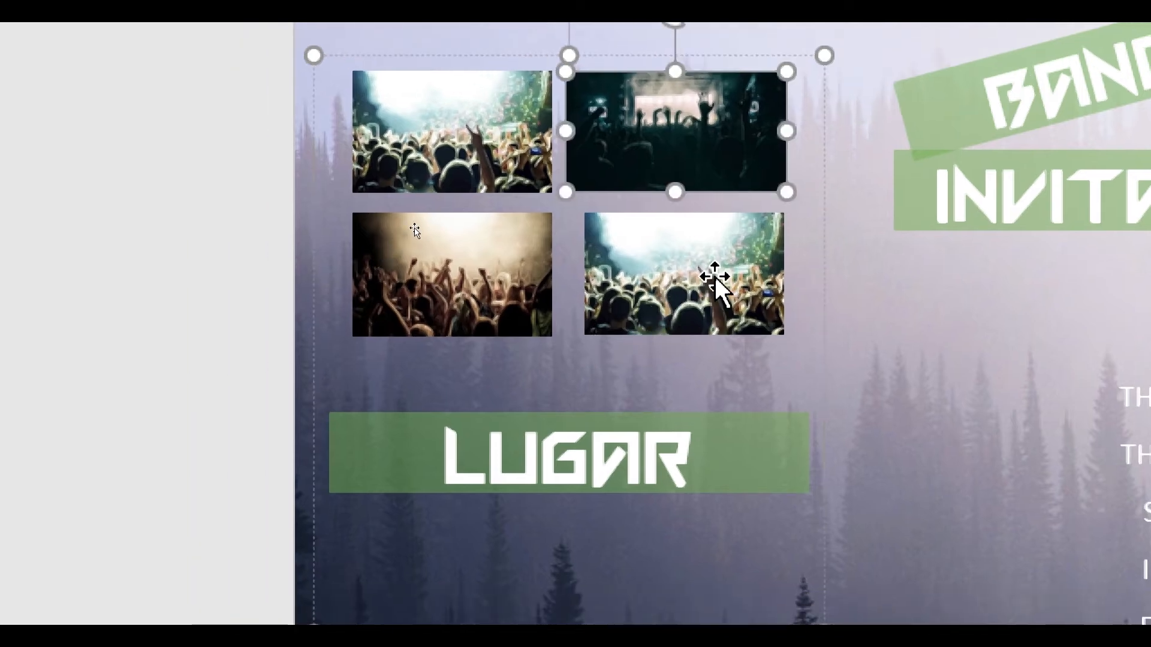
# Reposition the four concert photos inside the group, opening the gap between the rows and nudging the photos into a looser grid above LUGAR.
pyautogui.moveTo(712, 307); pyautogui.dragTo(712, 340)
pyautogui.moveTo(455, 271); pyautogui.dragTo(451, 304)
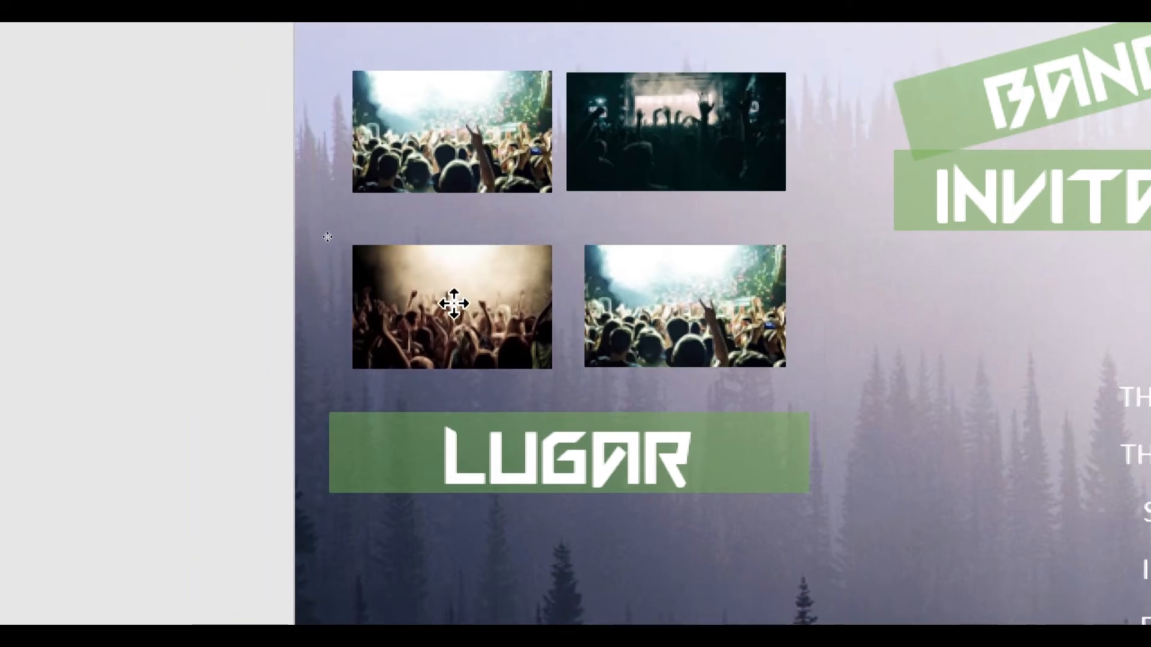
pyautogui.moveTo(752, 142); pyautogui.dragTo(749, 118)
pyautogui.moveTo(488, 154); pyautogui.dragTo(462, 159)
pyautogui.moveTo(476, 256)
pyautogui.mouseDown()
pyautogui.moveTo(475, 239)
pyautogui.moveTo(462, 238)
pyautogui.mouseUp()
# Enlarge the two lower concert photos from their corners and readjust the two upper photos above them.
pyautogui.moveTo(540, 350); pyautogui.dragTo(568, 367)
pyautogui.click(637, 306)
pyautogui.moveTo(790, 238); pyautogui.dragTo(811, 225)
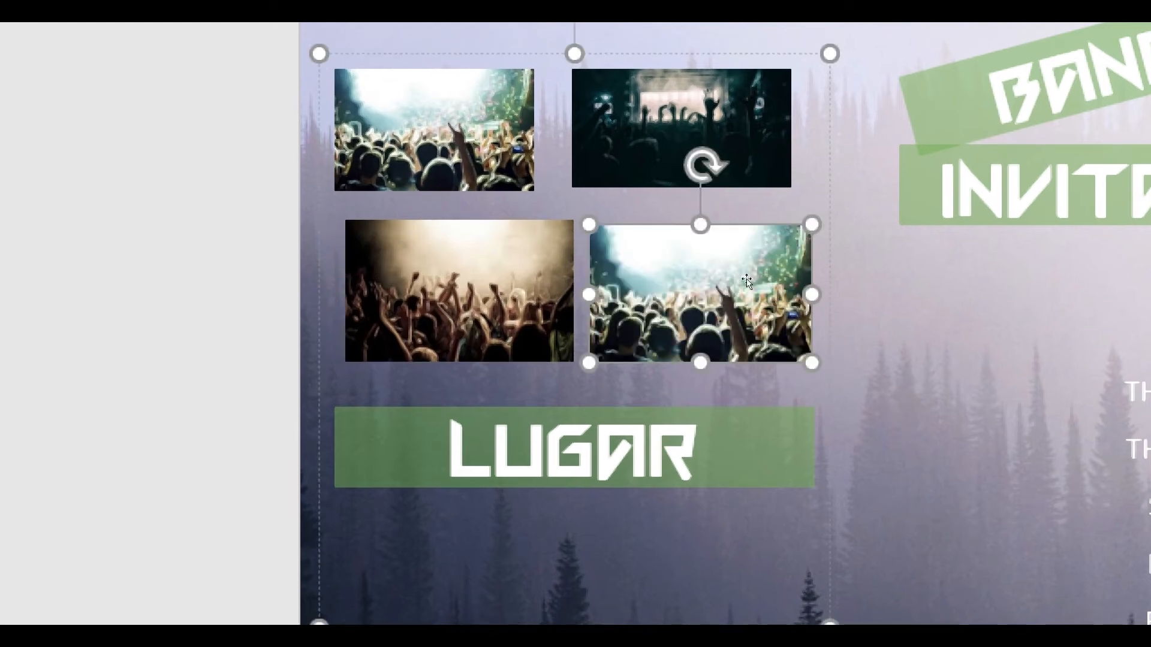
pyautogui.moveTo(732, 136); pyautogui.dragTo(749, 149)
pyautogui.moveTo(420, 112); pyautogui.dragTo(431, 122)
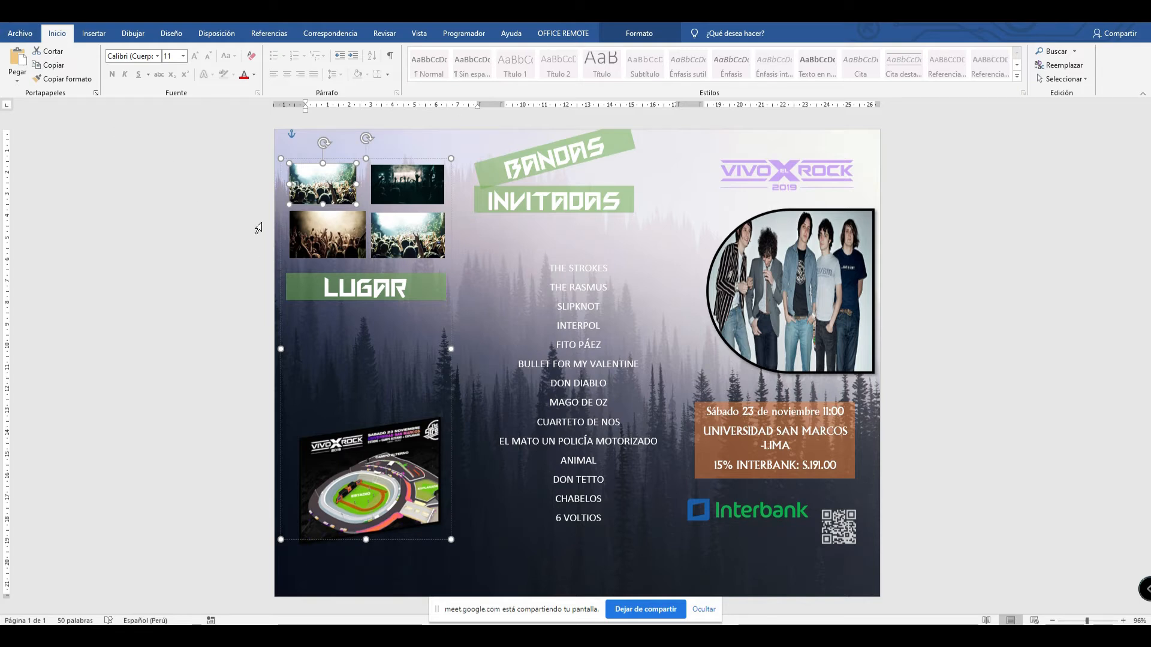
# Create a new blank document and place the cursor on its page.
pyautogui.click(20, 33)
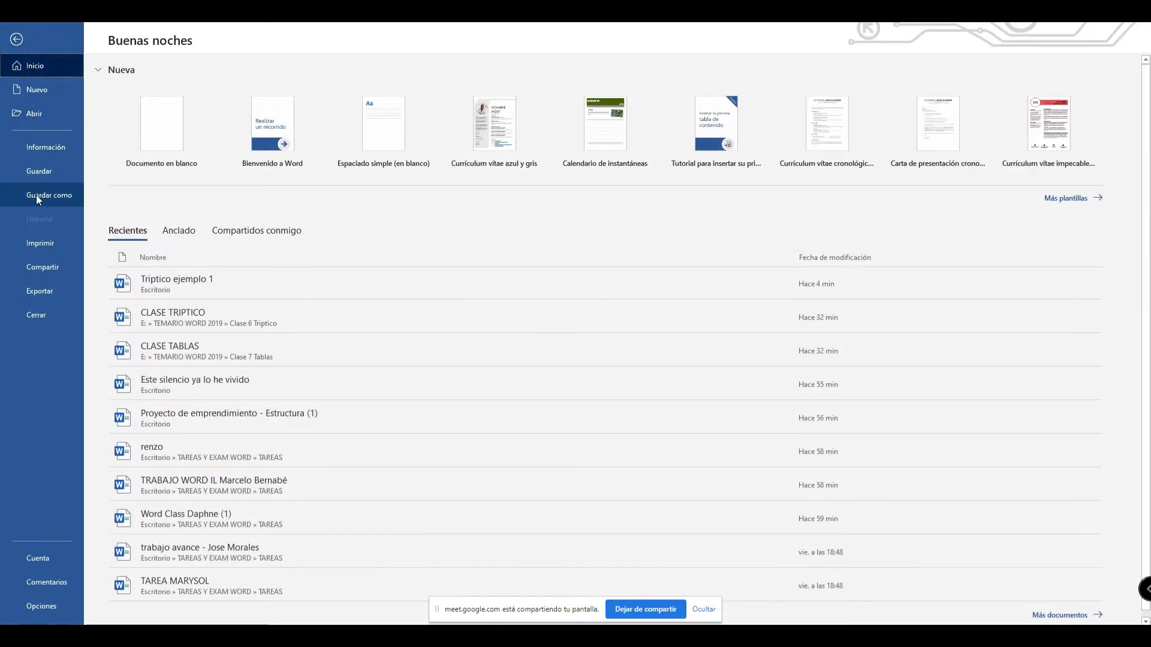
pyautogui.click(38, 91)
pyautogui.click(195, 150)
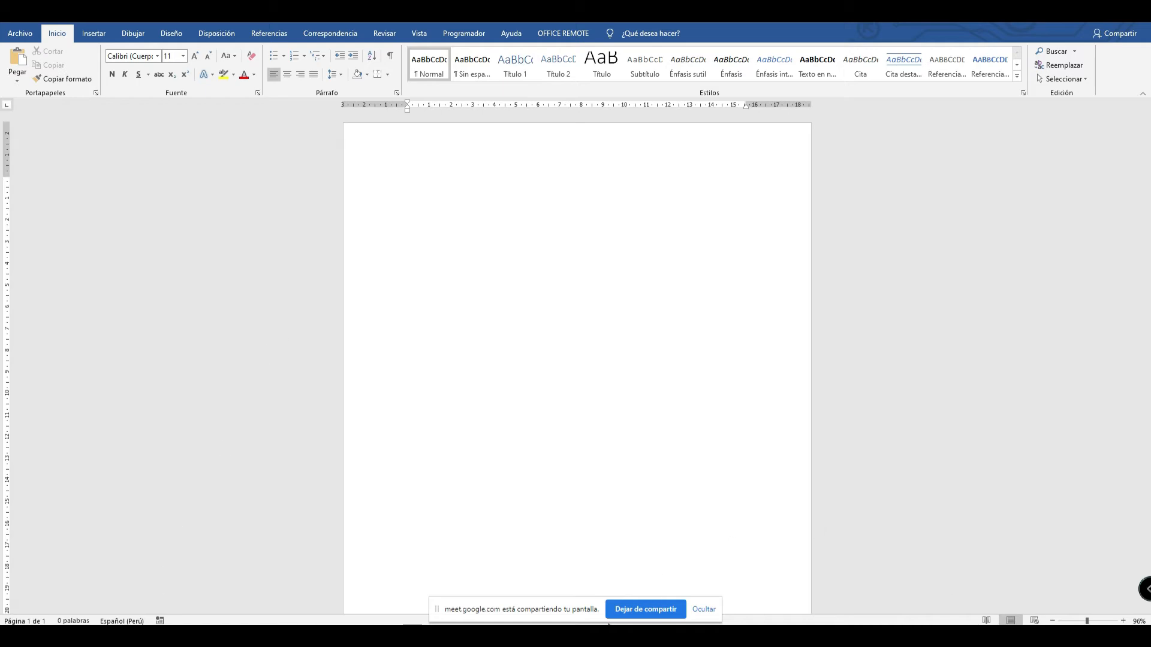
pyautogui.click(503, 254)
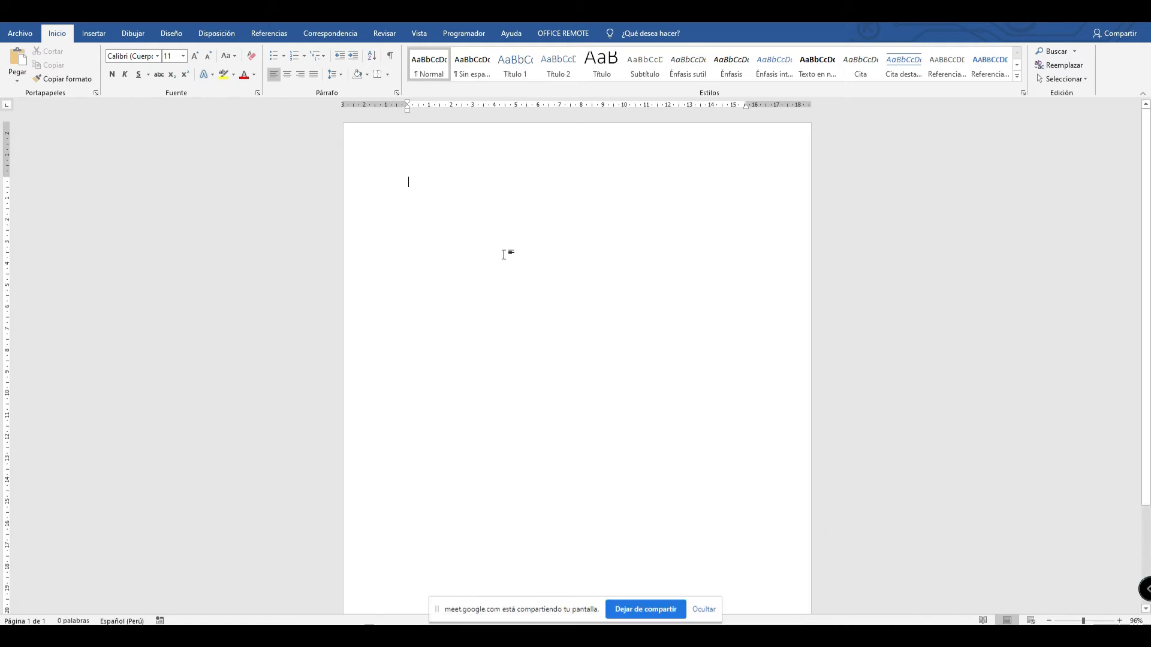
# Set the blank document's page orientation to landscape (Horizontal).
pyautogui.click(207, 35)
pyautogui.click(96, 78)
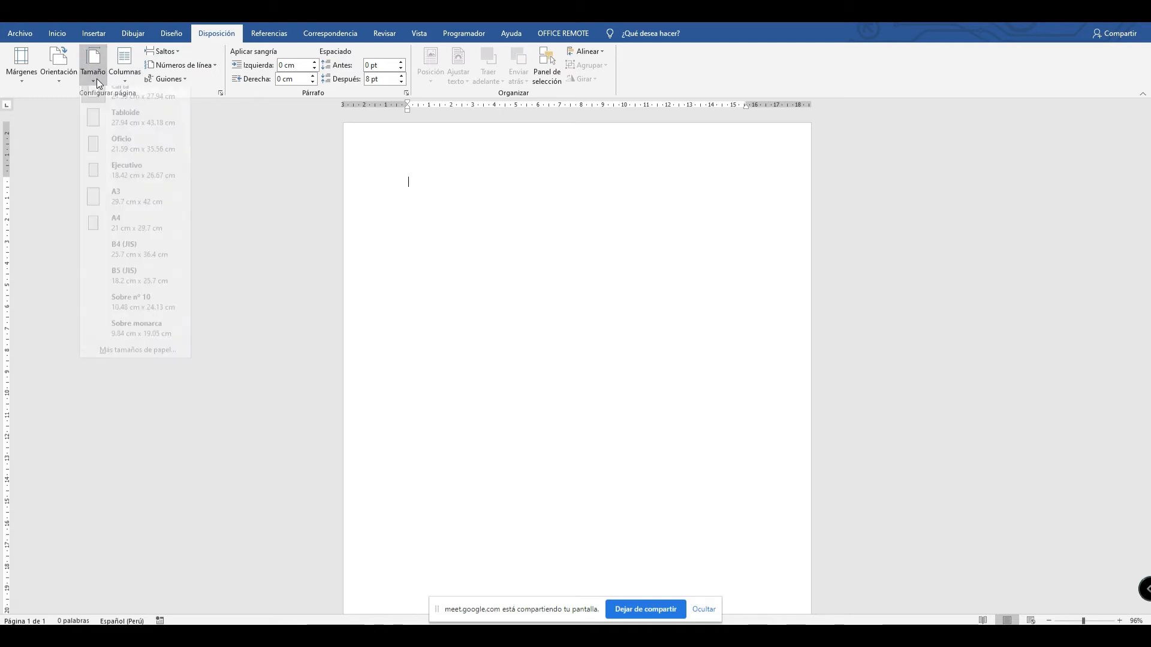
pyautogui.click(124, 69)
pyautogui.click(53, 81)
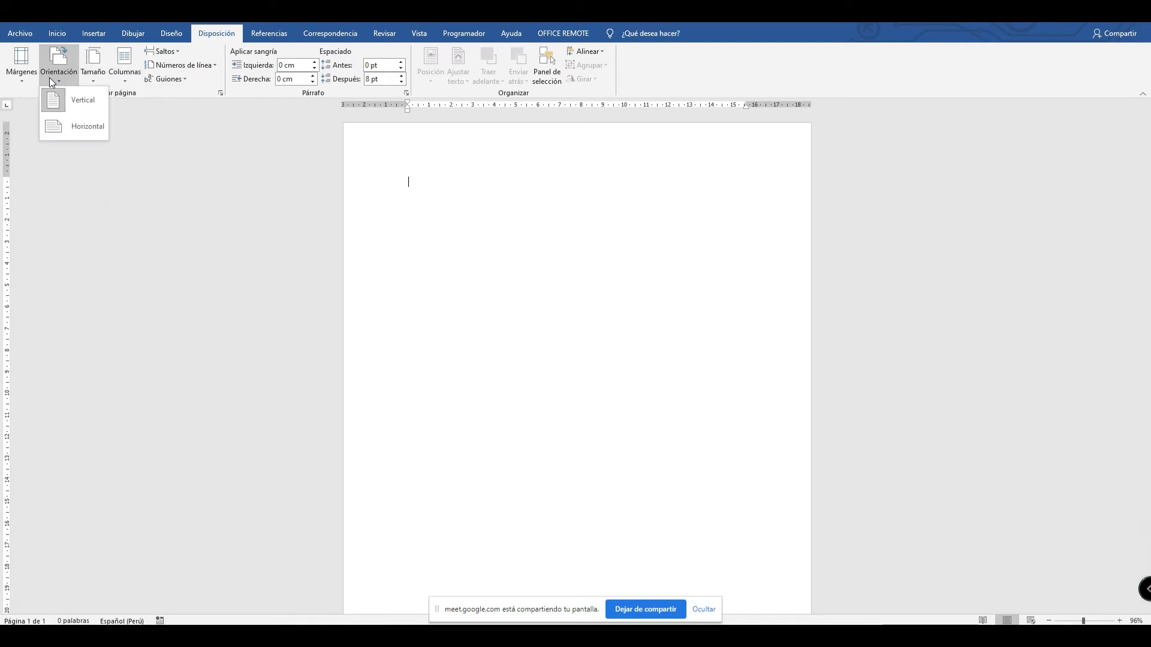
pyautogui.click(81, 126)
# Format the whole document (Todo el documento) in three equal columns with a line between columns.
pyautogui.click(127, 82)
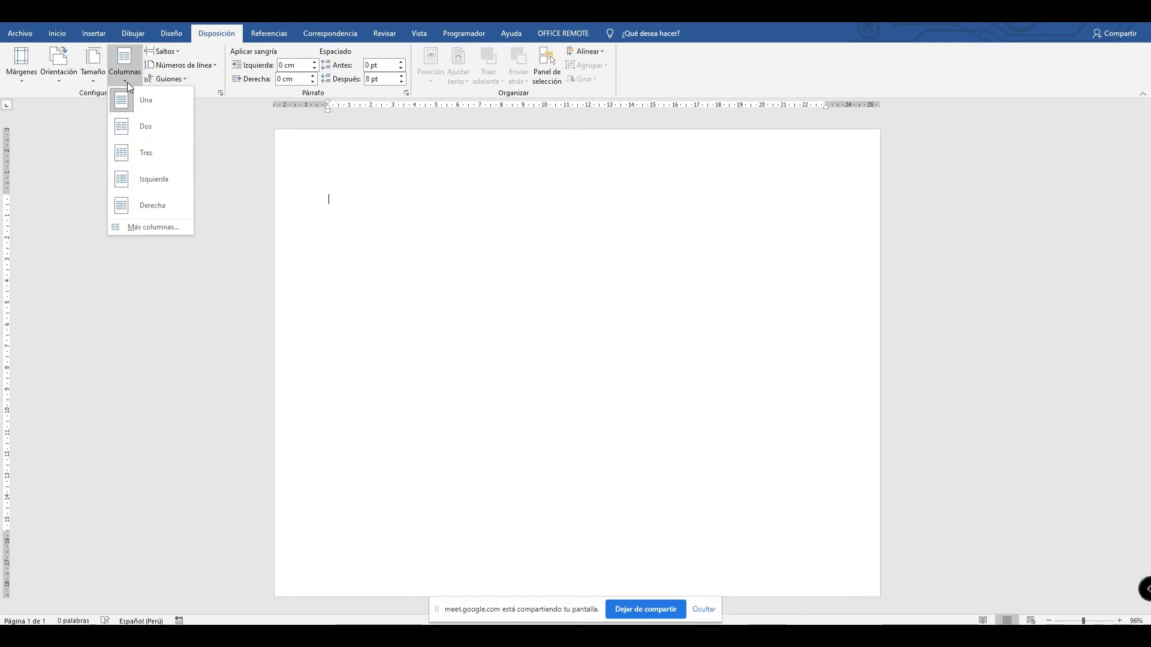
pyautogui.click(171, 226)
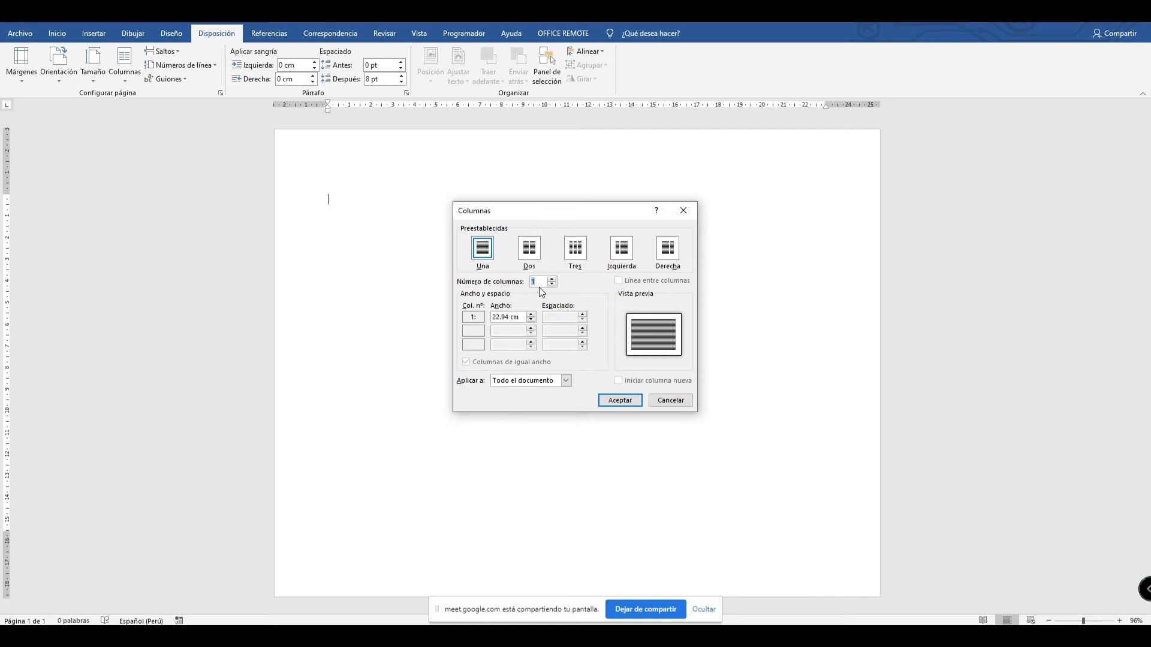
pyautogui.click(576, 251)
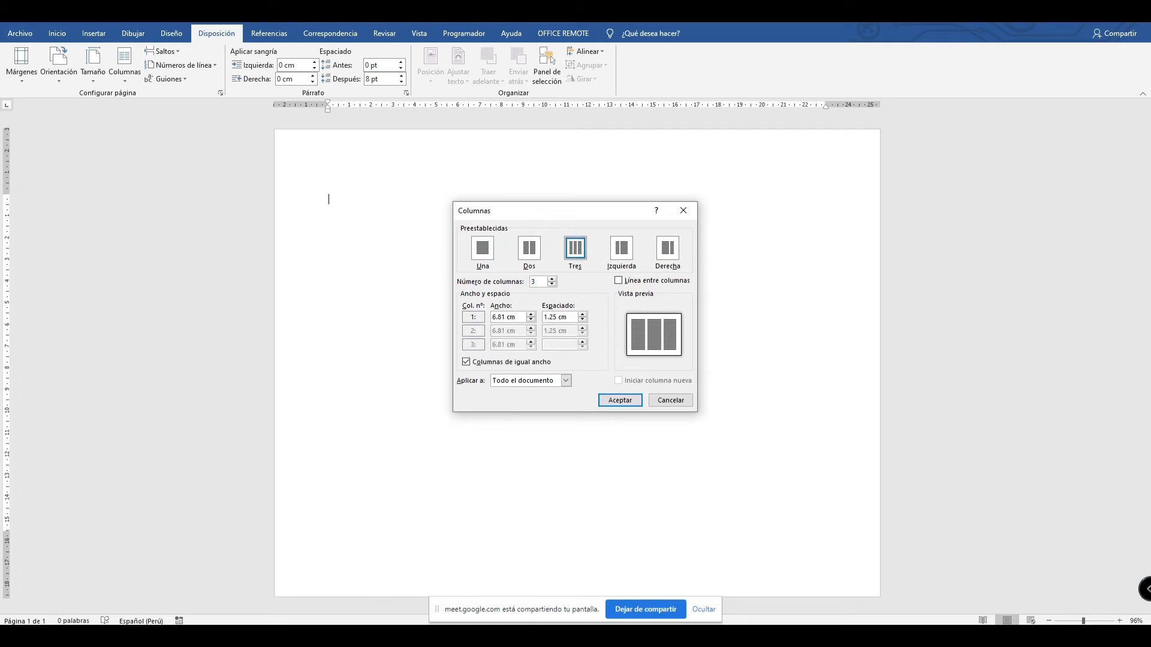
pyautogui.press('super')
pyautogui.press('Escape')
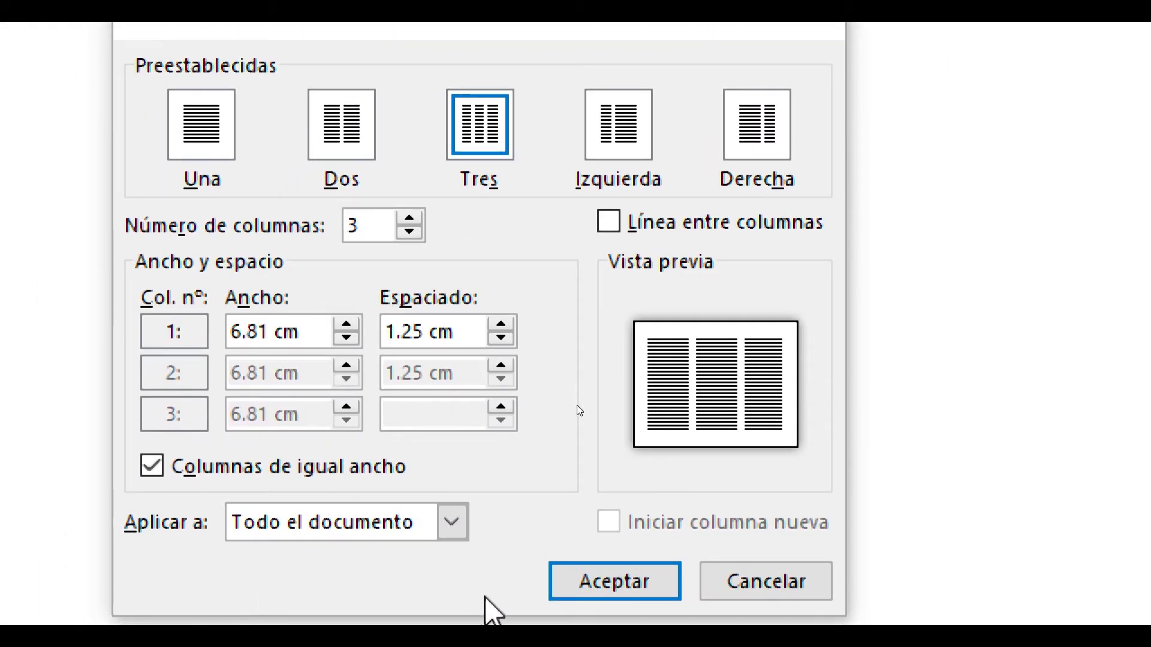
pyautogui.click(454, 527)
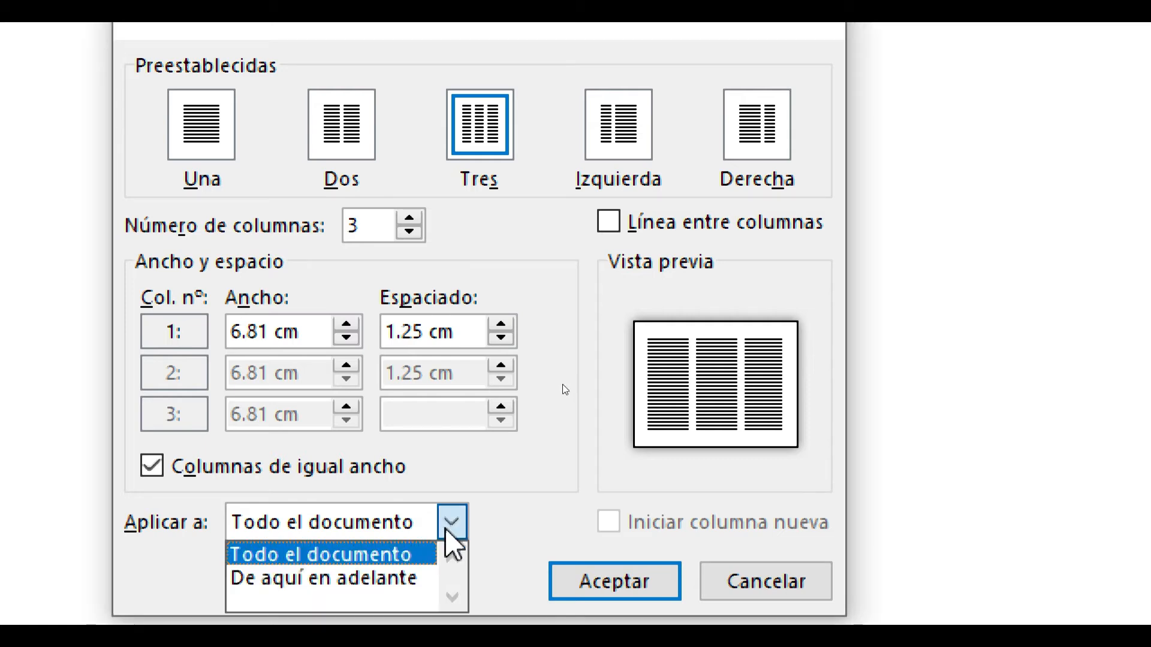
pyautogui.click(404, 556)
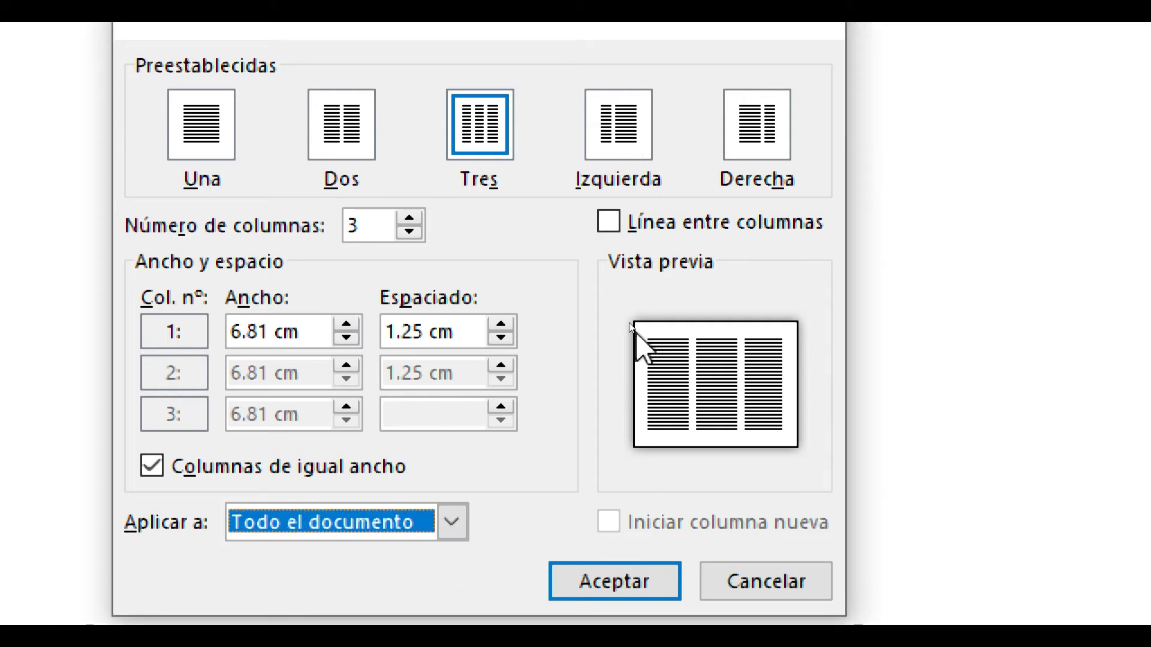
pyautogui.click(610, 222)
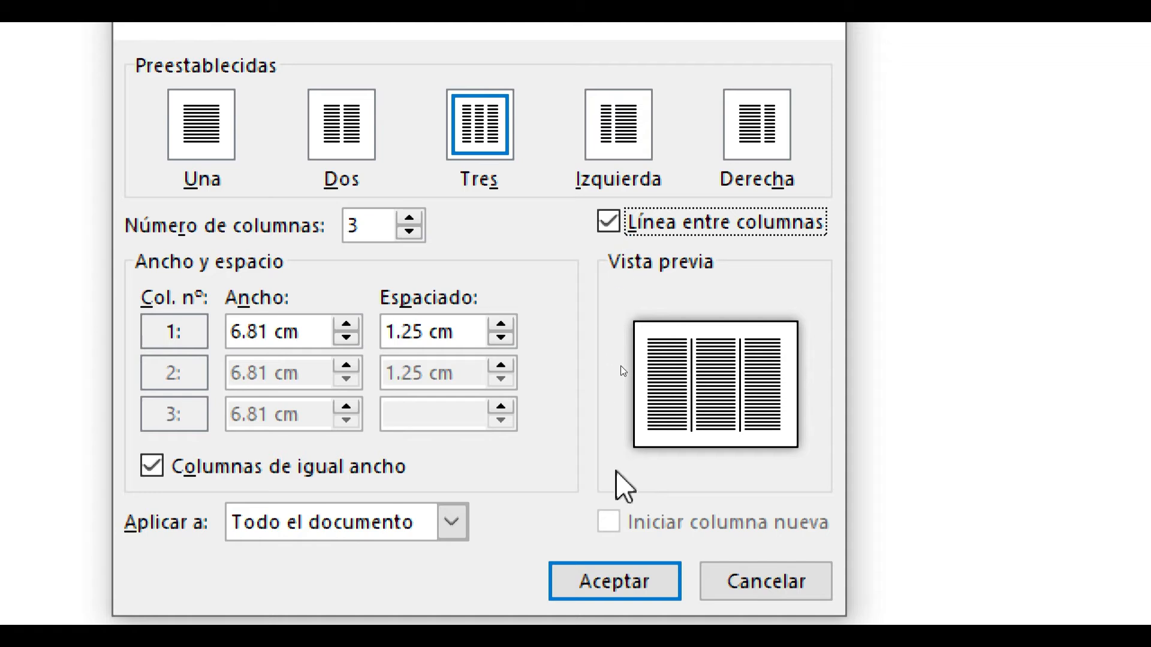
pyautogui.click(615, 580)
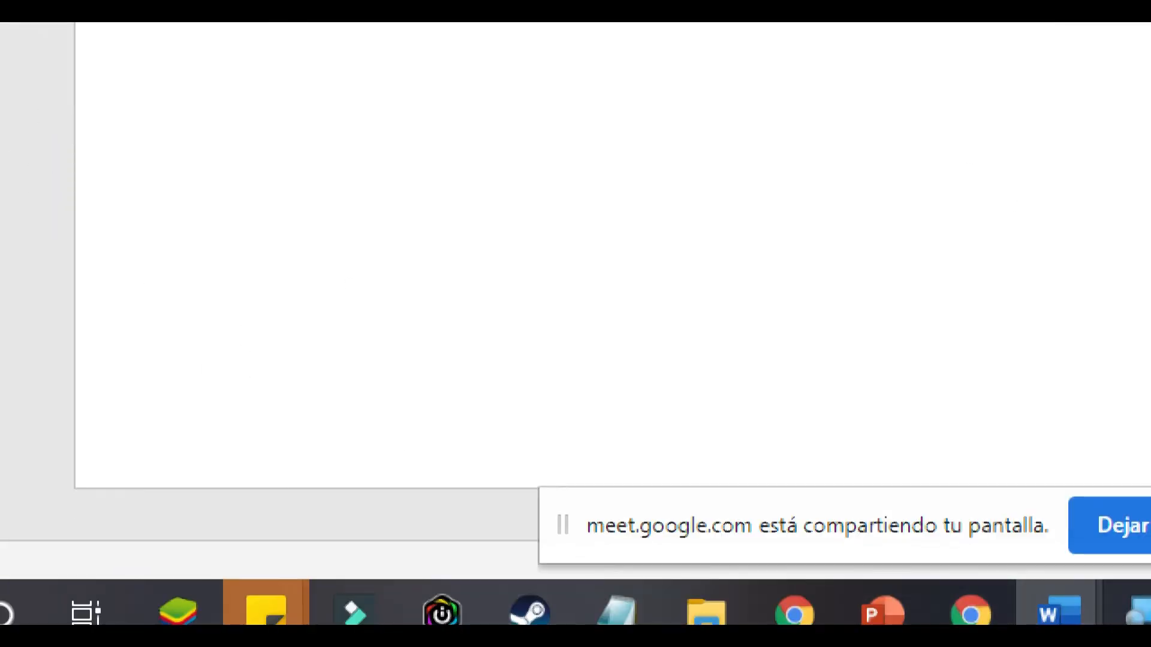
pyautogui.rightClick(1136, 610)
pyautogui.click(1019, 539)
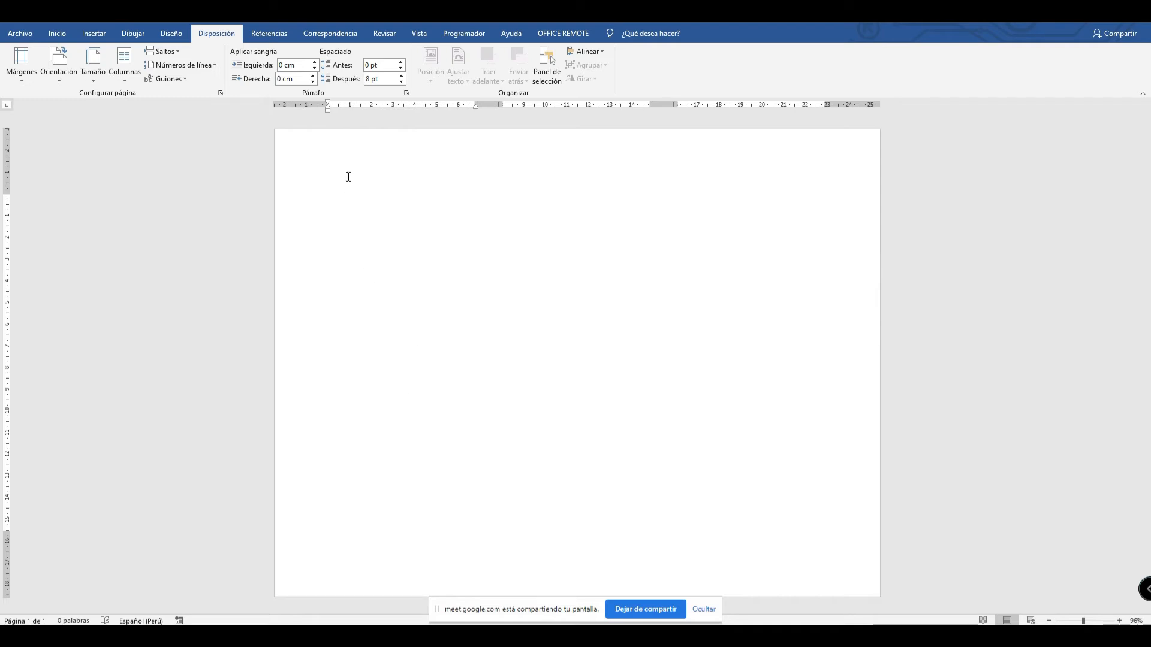
# Fill the empty page with blank paragraphs and a column break up to the third column to reveal the dividing lines.
pyautogui.press('Return')
pyautogui.press('BackSpace')
pyautogui.press('BackSpace')
pyautogui.hotkey('ctrl', 'shift', 'Return')
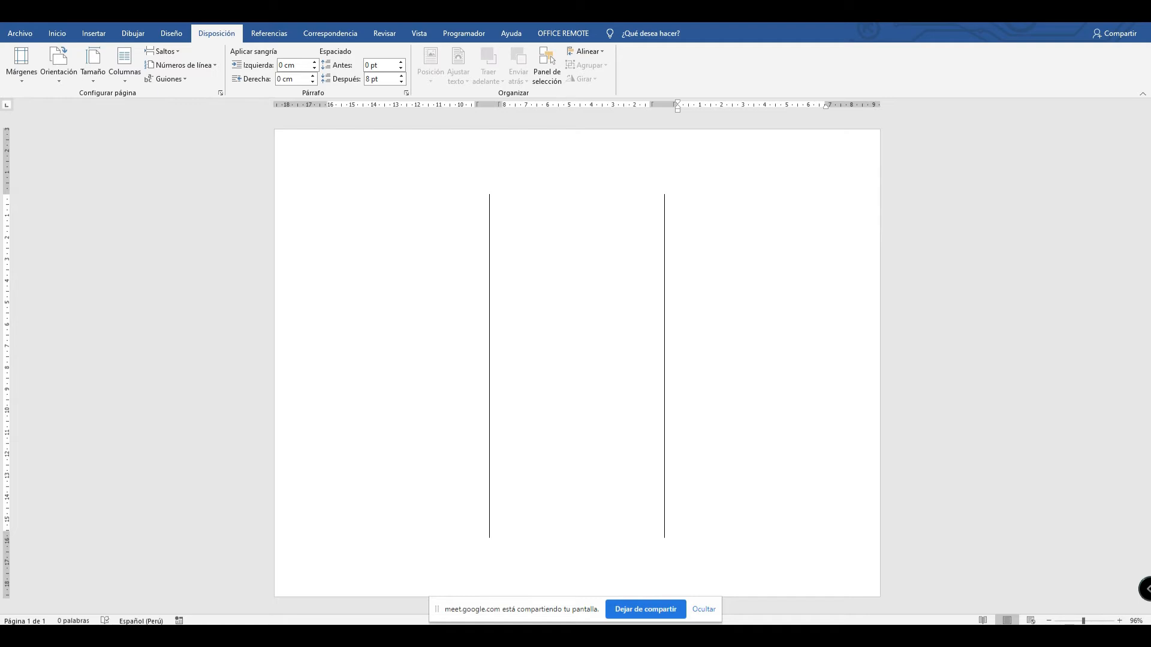
# Delete the blank paragraphs and column breaks back to the start of the first column.
pyautogui.press('BackSpace')
pyautogui.press('BackSpace')
pyautogui.press('BackSpace')
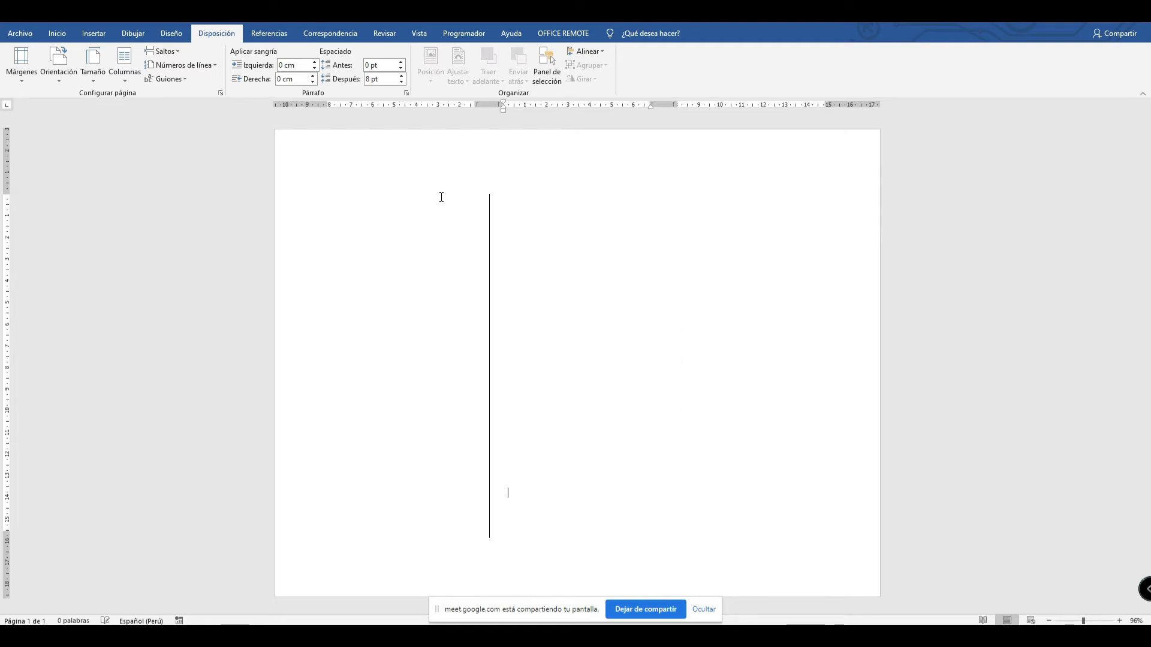
pyautogui.press('BackSpace')
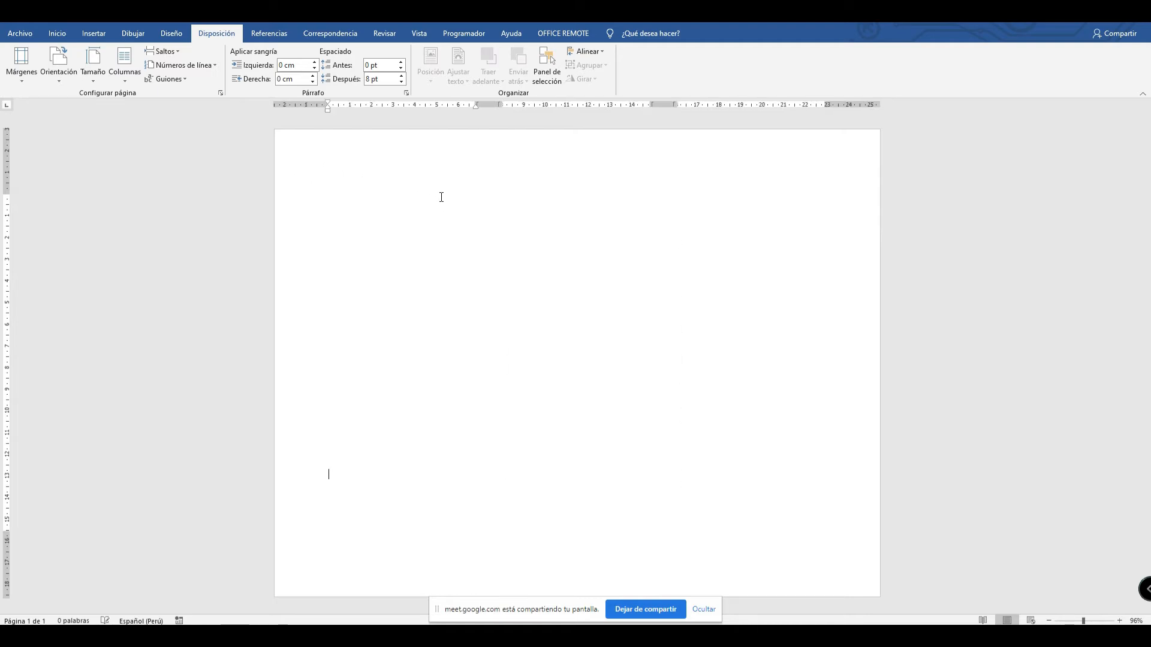
pyautogui.click(441, 197)
pyautogui.write('D')
pyautogui.press('BackSpace')
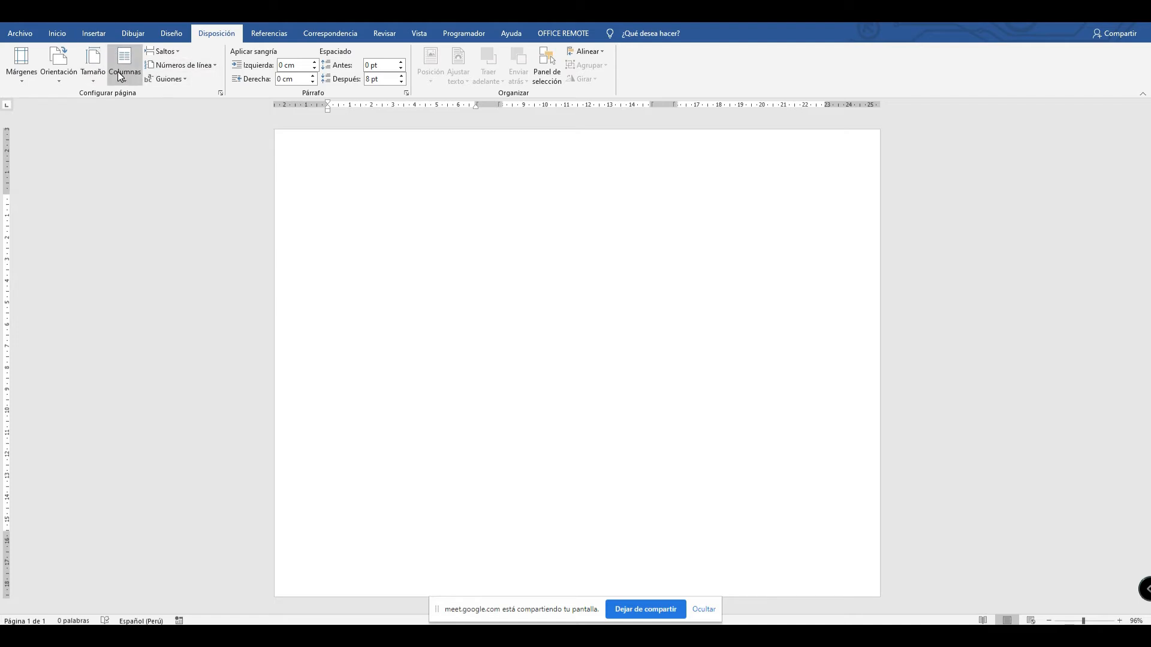
# Draw a blue rectangle and stretch it over the whole landscape page, about 21.5 cm high and 27.9 cm wide.
pyautogui.click(94, 33)
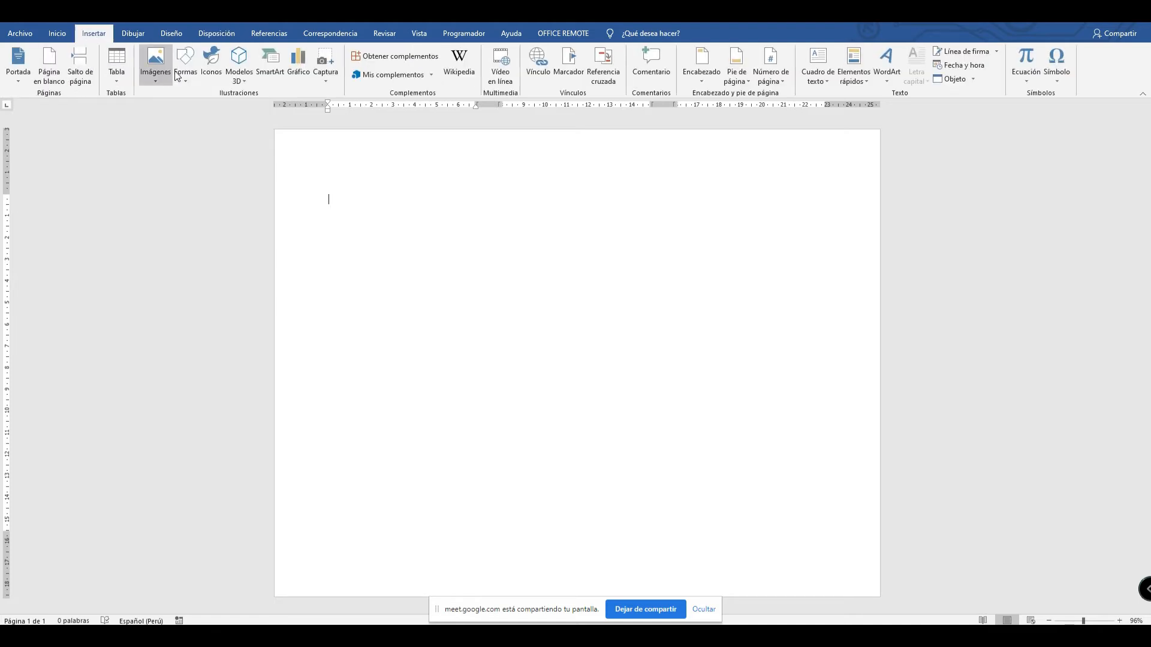
pyautogui.click(219, 110)
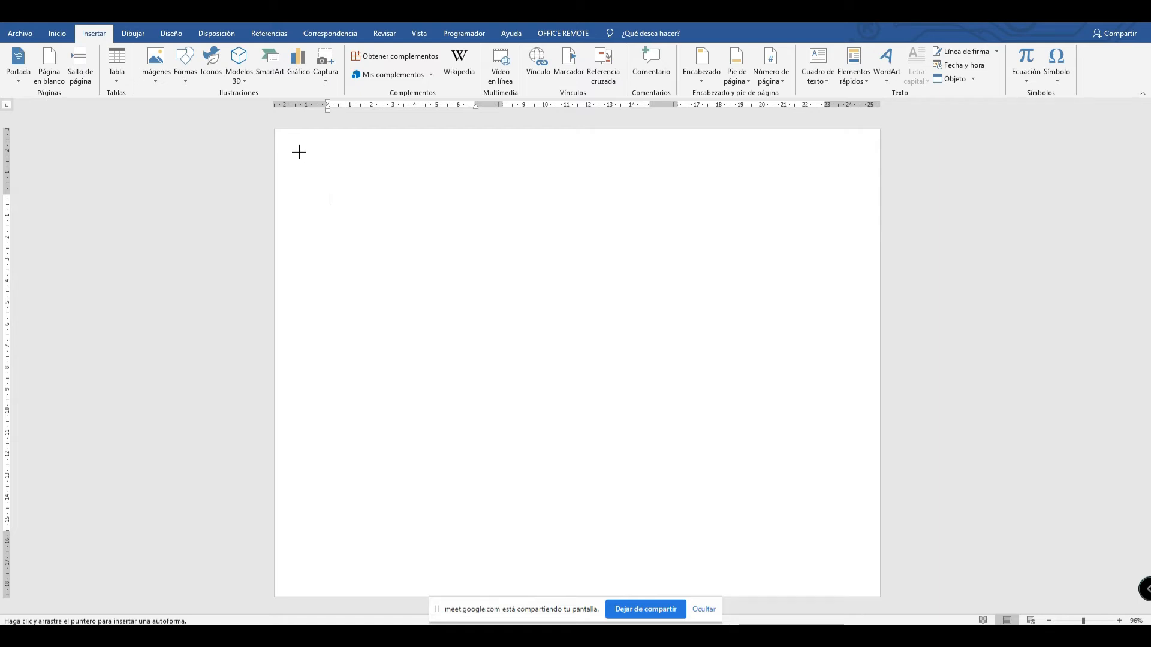
pyautogui.moveTo(297, 154); pyautogui.dragTo(858, 584)
pyautogui.moveTo(771, 498); pyautogui.dragTo(746, 459)
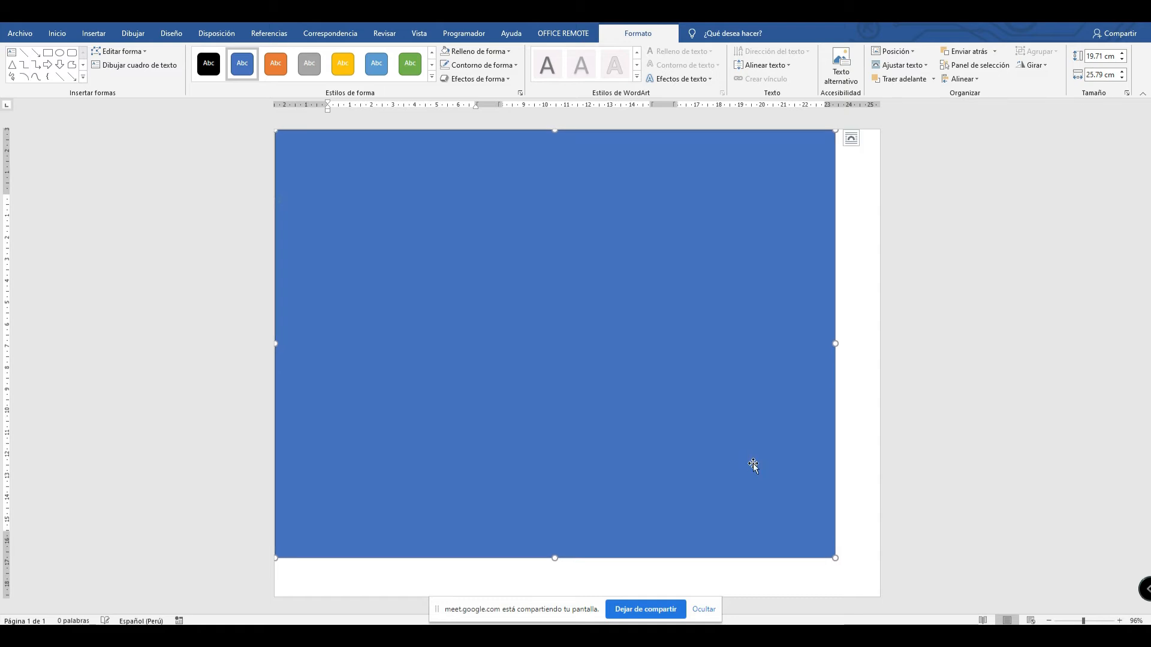
pyautogui.moveTo(836, 556); pyautogui.dragTo(880, 597)
pyautogui.click(965, 363)
pyautogui.click(758, 318)
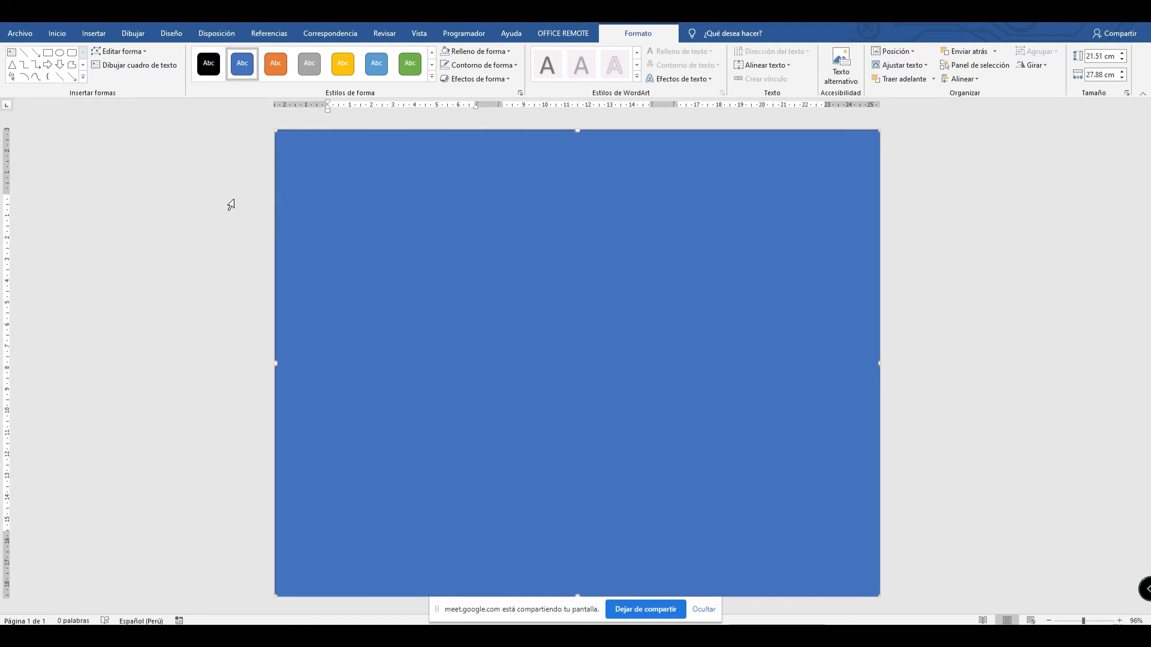
pyautogui.click(204, 201)
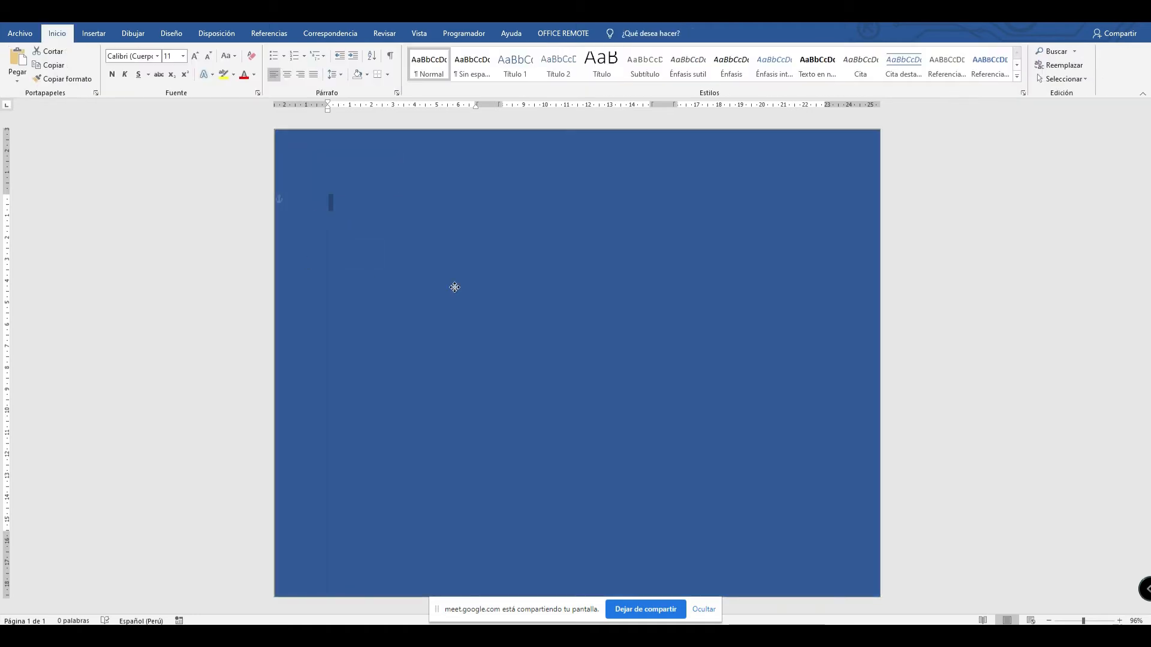
pyautogui.click(455, 286)
pyautogui.click(224, 235)
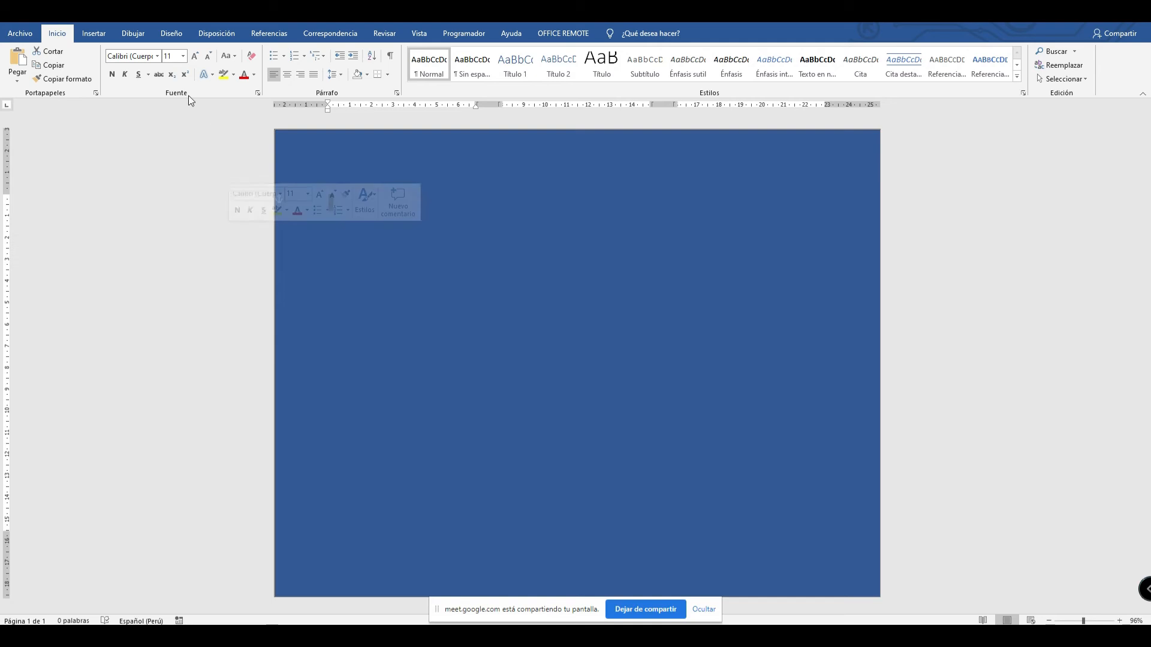
# Draw a second rectangle over the first column, about 21.5 cm high and 9.9 cm wide, and apply the green shape style.
pyautogui.click(94, 33)
pyautogui.click(186, 58)
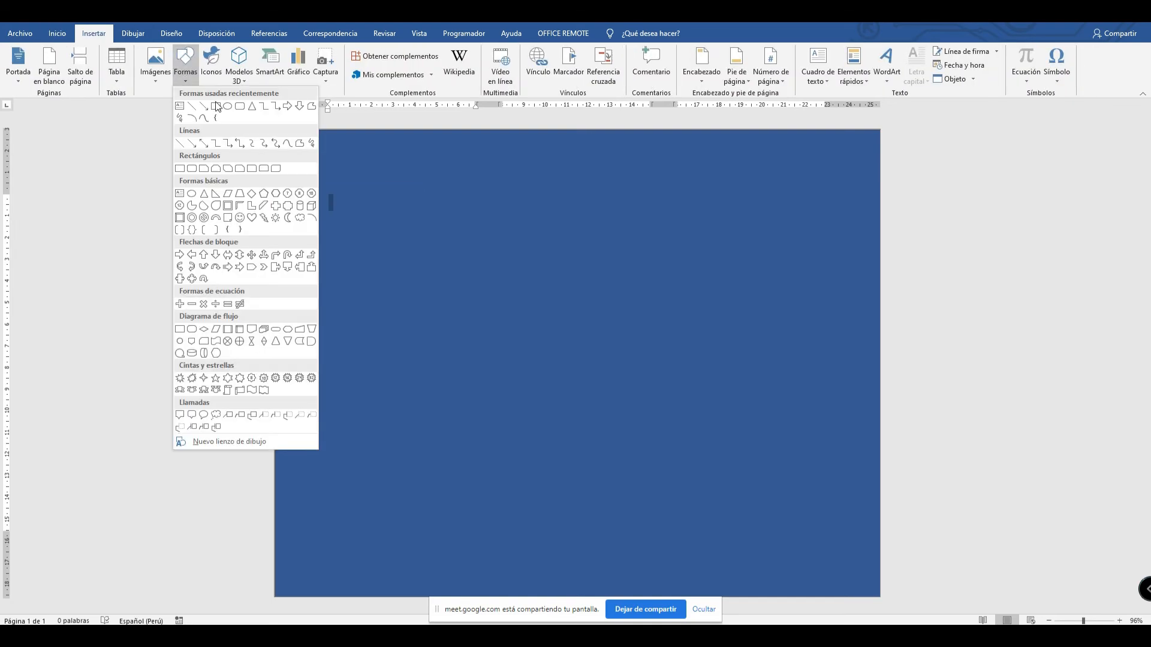
pyautogui.click(218, 105)
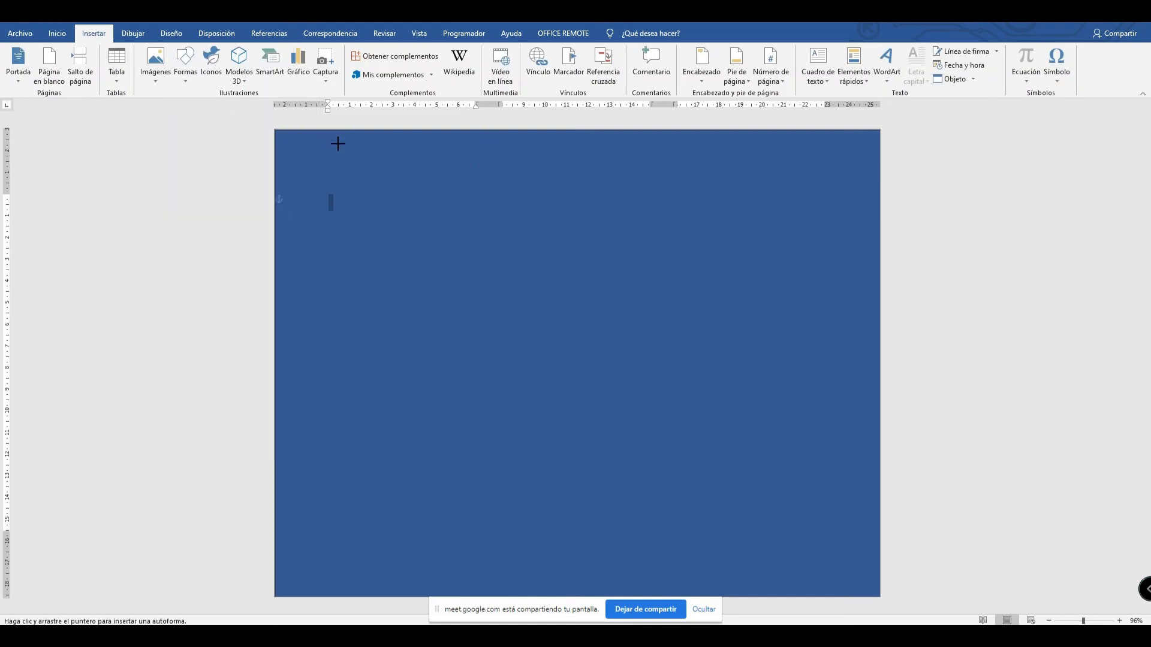
pyautogui.moveTo(273, 129); pyautogui.dragTo(467, 382)
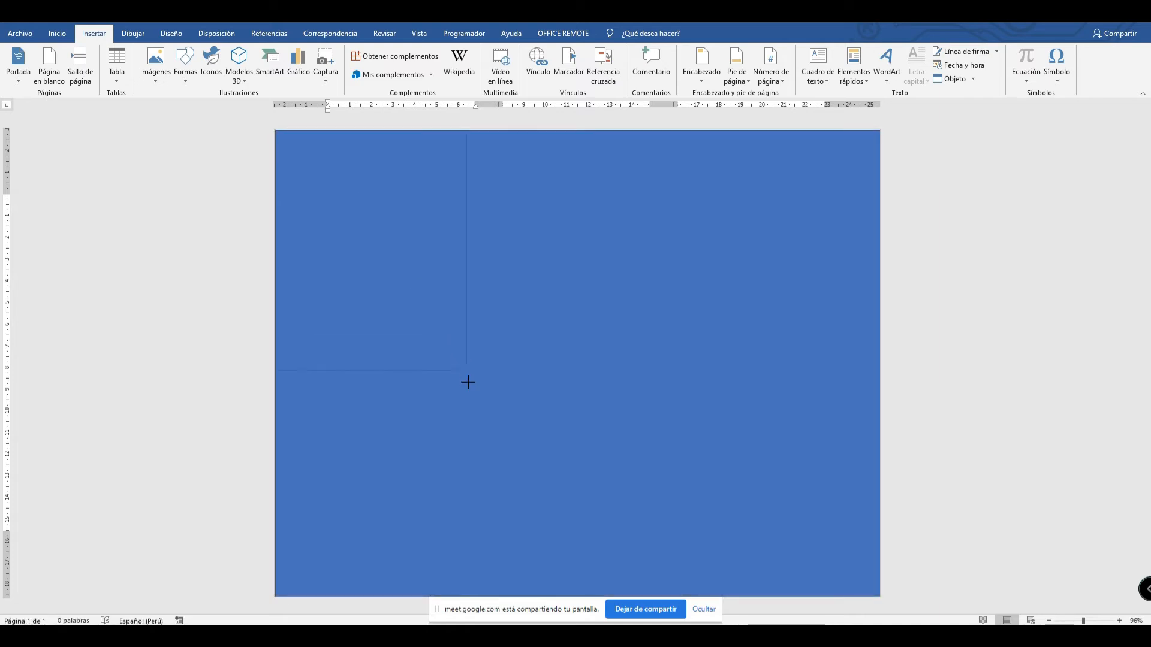
pyautogui.moveTo(473, 577); pyautogui.dragTo(489, 596)
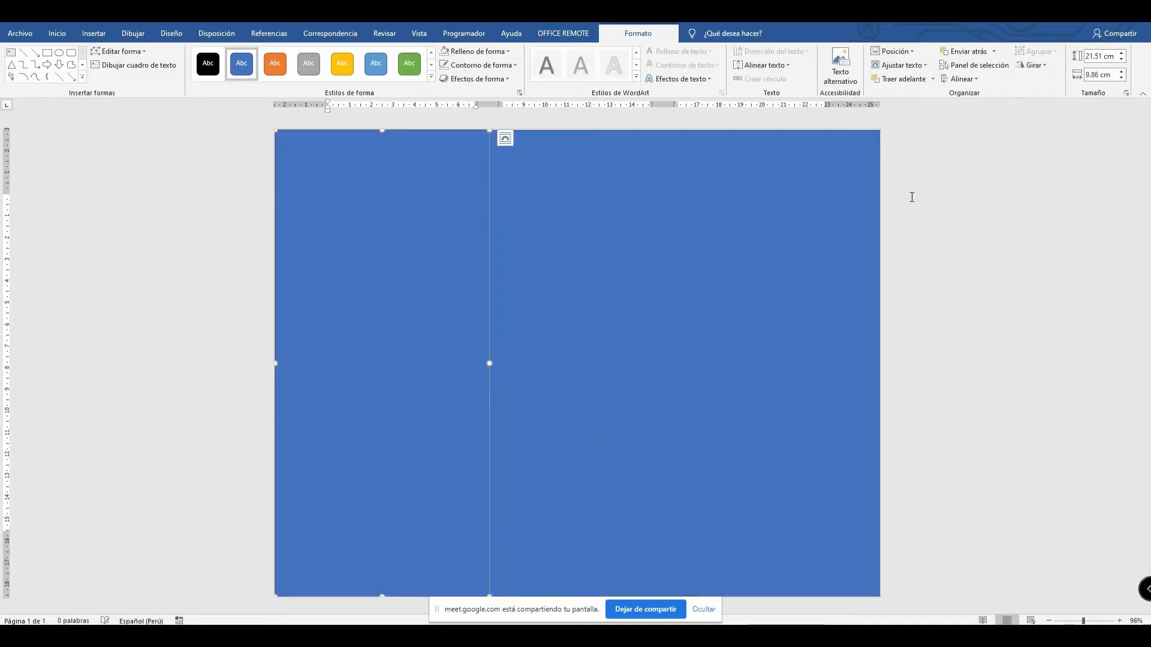
pyautogui.click(410, 63)
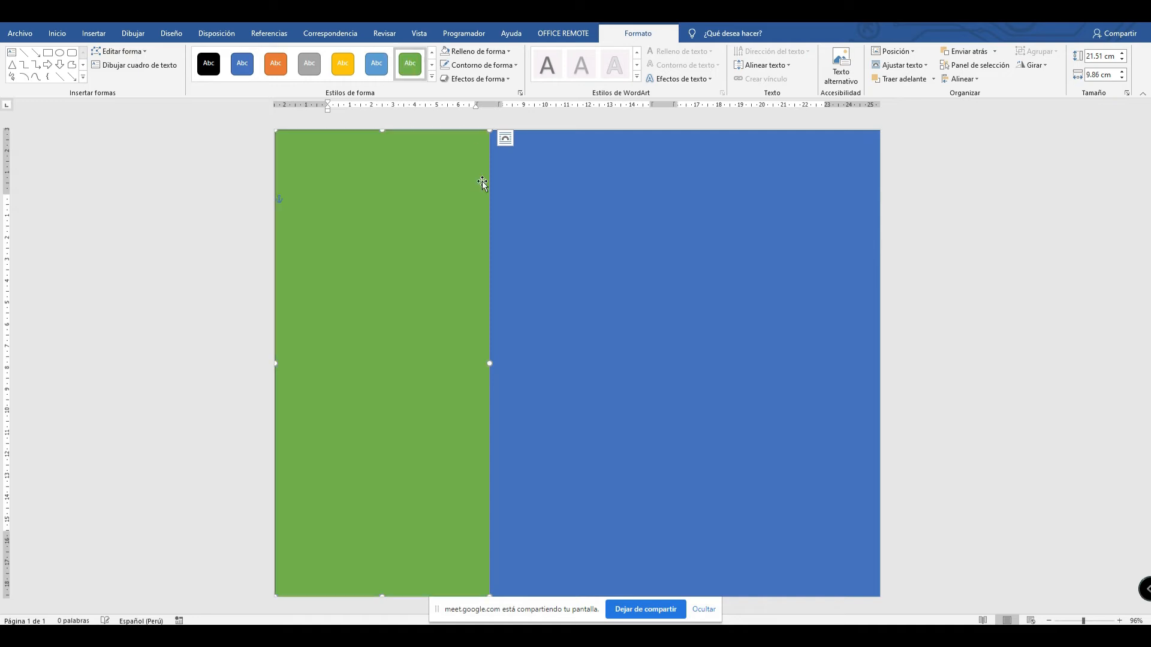
# Try to duplicate the green rectangle onto the third column, undo the copy and reselect the original.
pyautogui.moveTo(476, 205); pyautogui.dragTo(478, 205)
pyautogui.moveTo(479, 231); pyautogui.dragTo(839, 243)
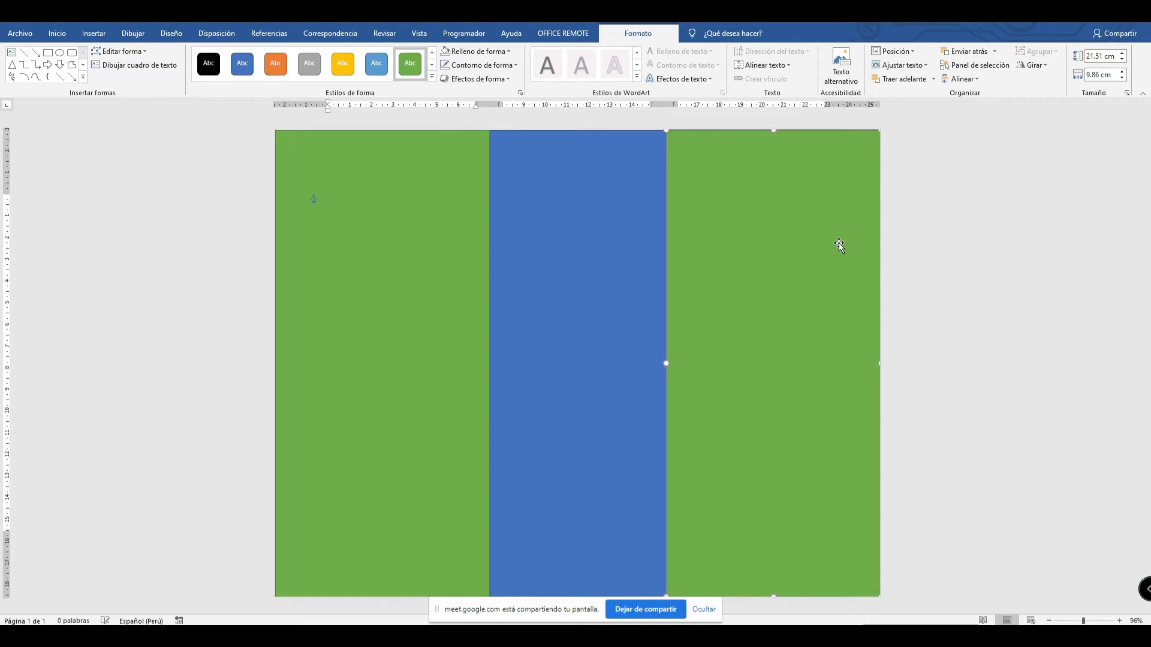
pyautogui.hotkey('ctrl', 'z')
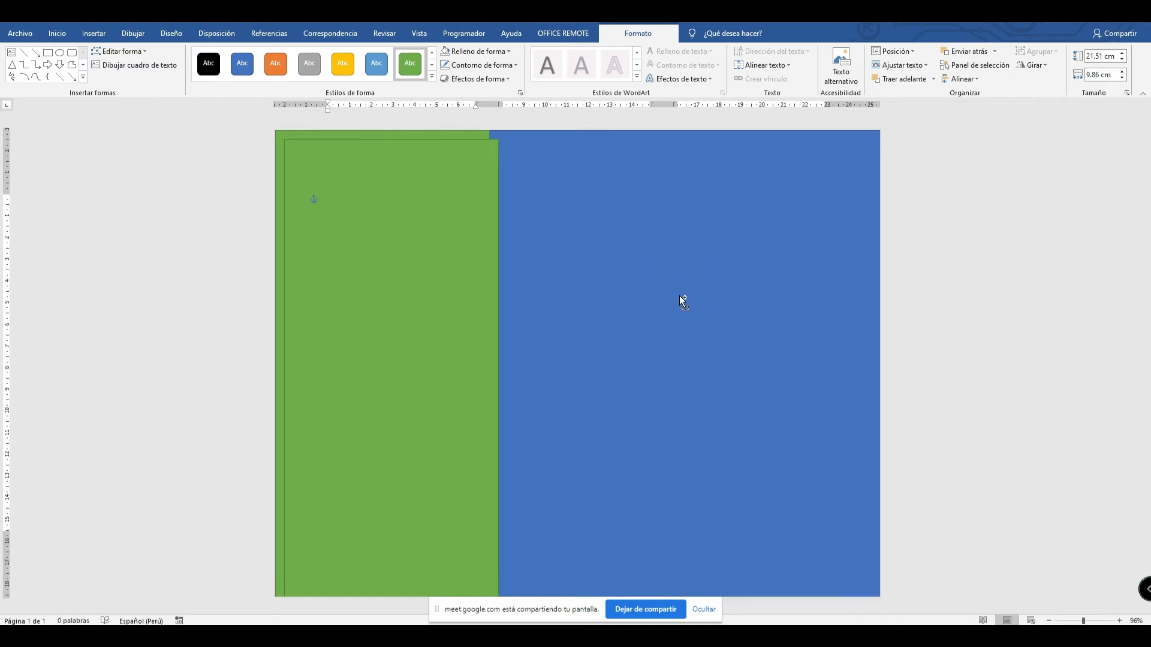
pyautogui.press('Escape')
pyautogui.click(472, 306)
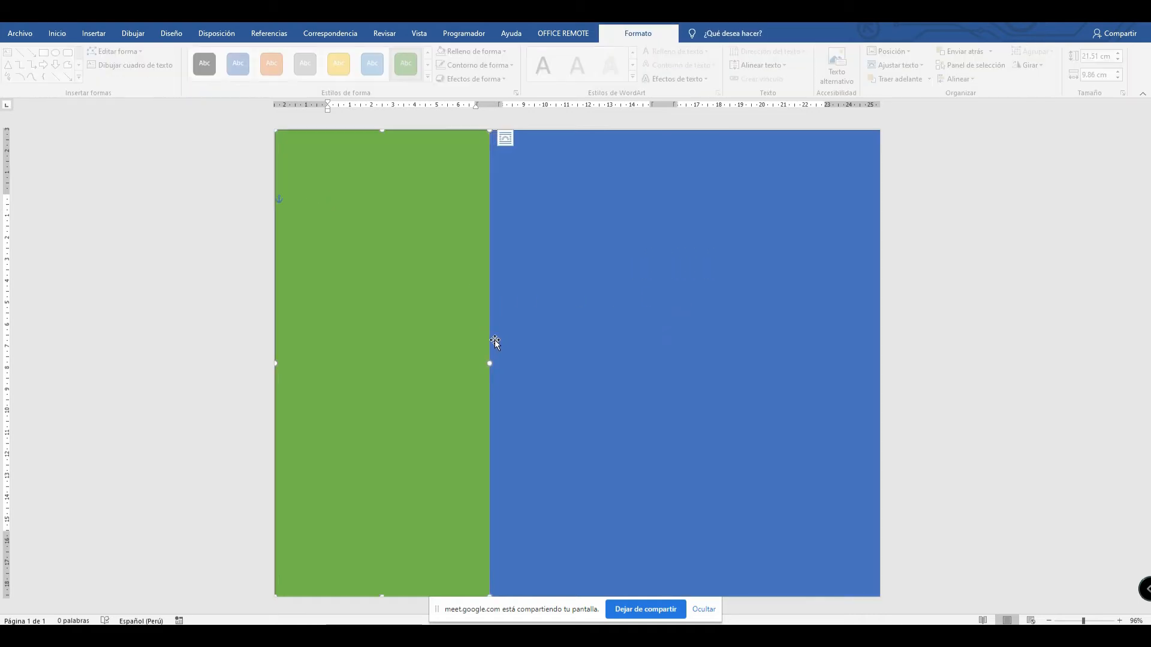
# Narrow the green rectangle to about 9.2 cm wide and place copies of it over the third and middle columns.
pyautogui.moveTo(490, 363); pyautogui.dragTo(475, 363)
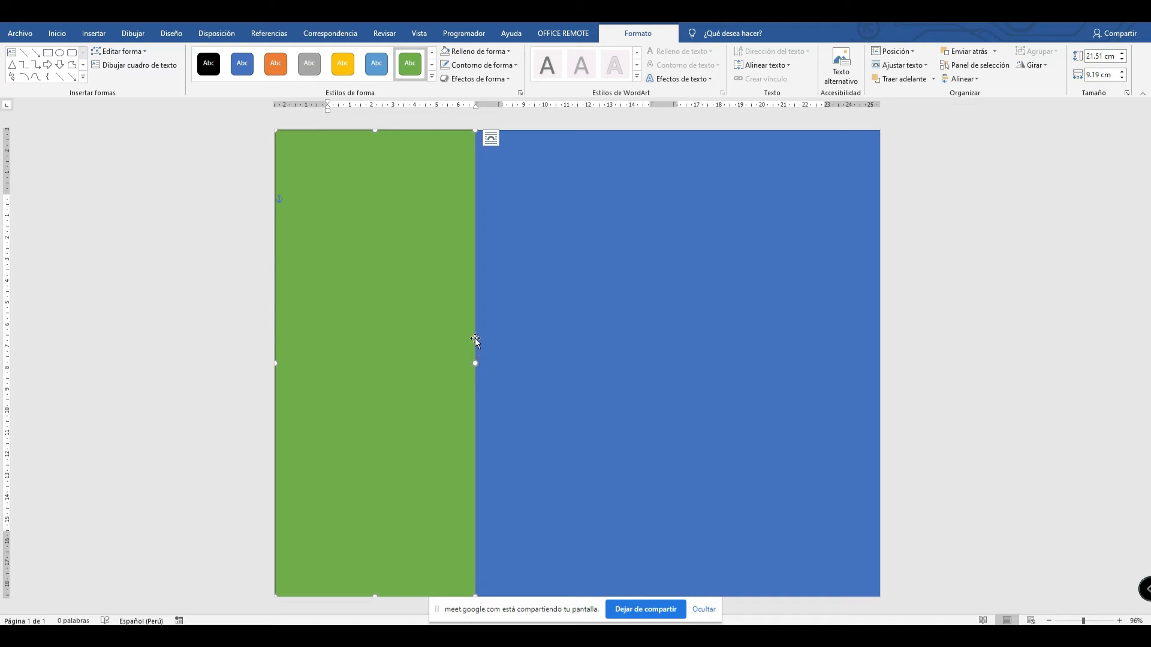
pyautogui.moveTo(434, 329); pyautogui.dragTo(706, 314)
pyautogui.moveTo(606, 308); pyautogui.dragTo(561, 303)
pyautogui.press('Right')
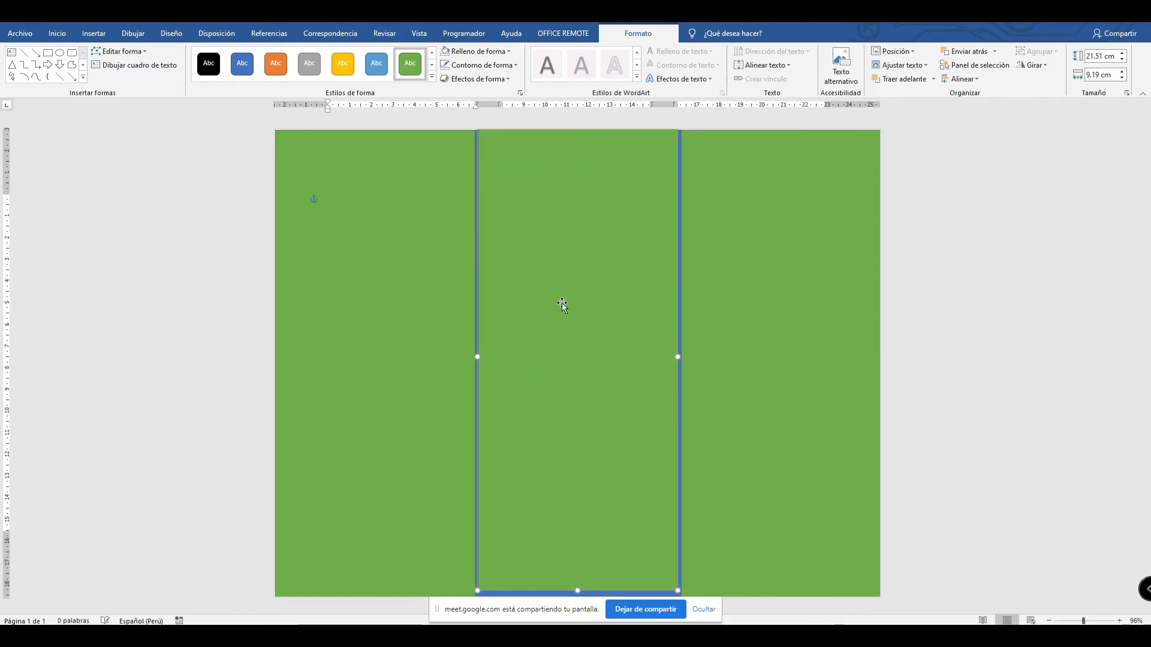
pyautogui.press('Down')
pyautogui.press('Down')
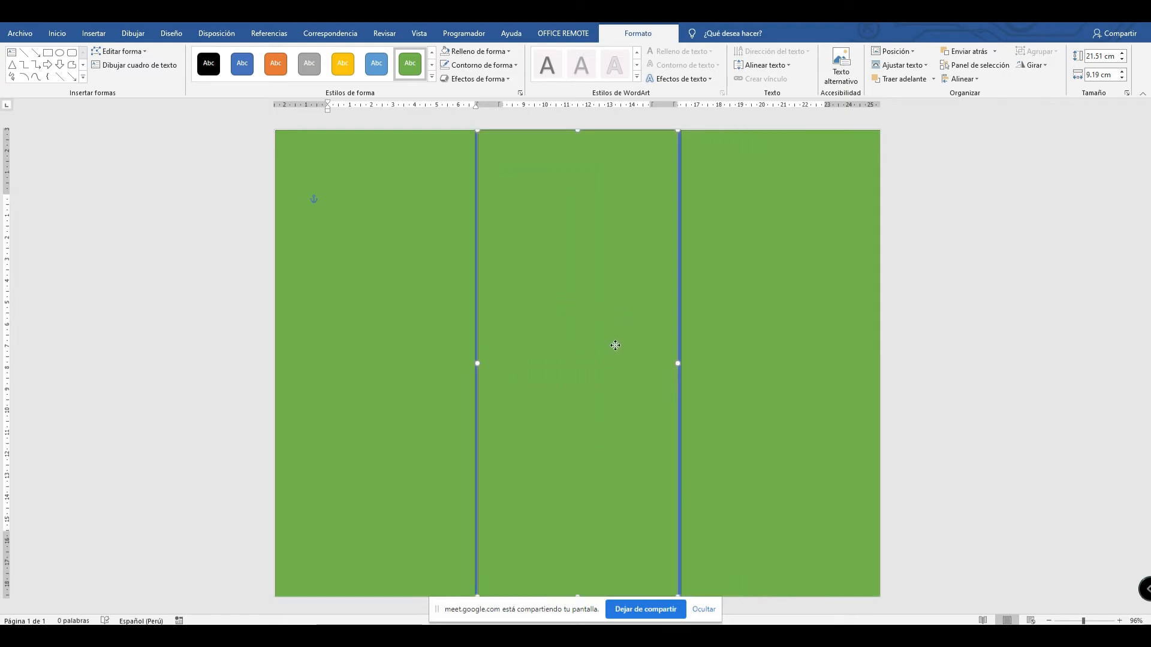
pyautogui.click(704, 609)
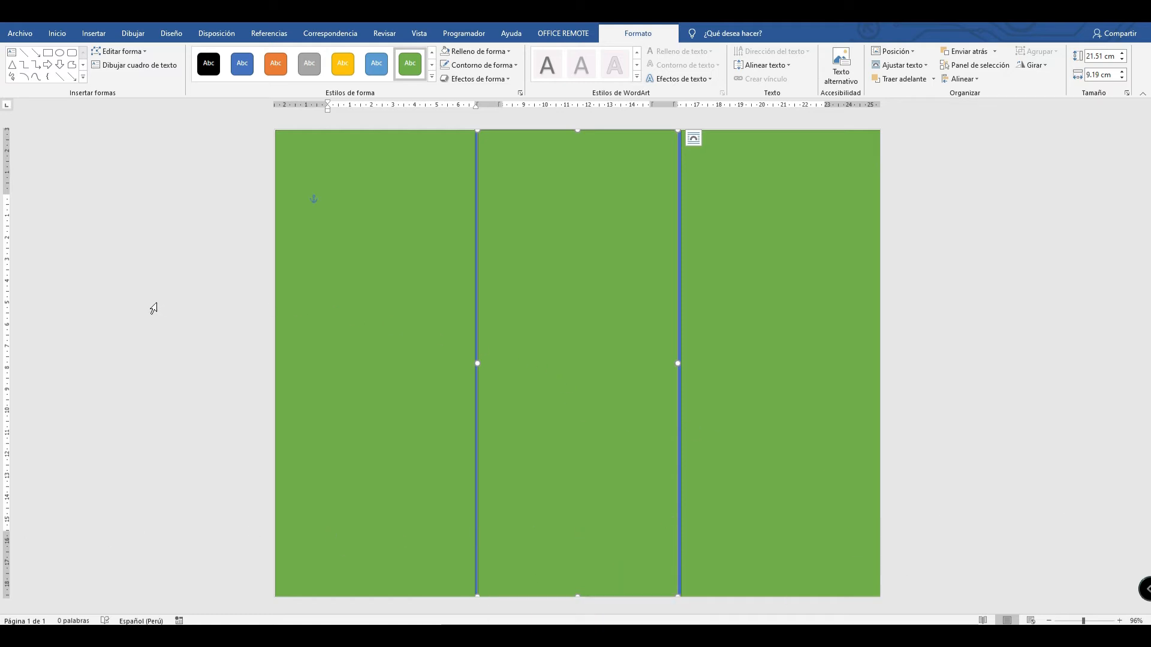
# Narrow the middle green rectangle from both sides to about 8.5 cm wide, leaving a blue strip on each side.
pyautogui.moveTo(679, 363); pyautogui.dragTo(670, 363)
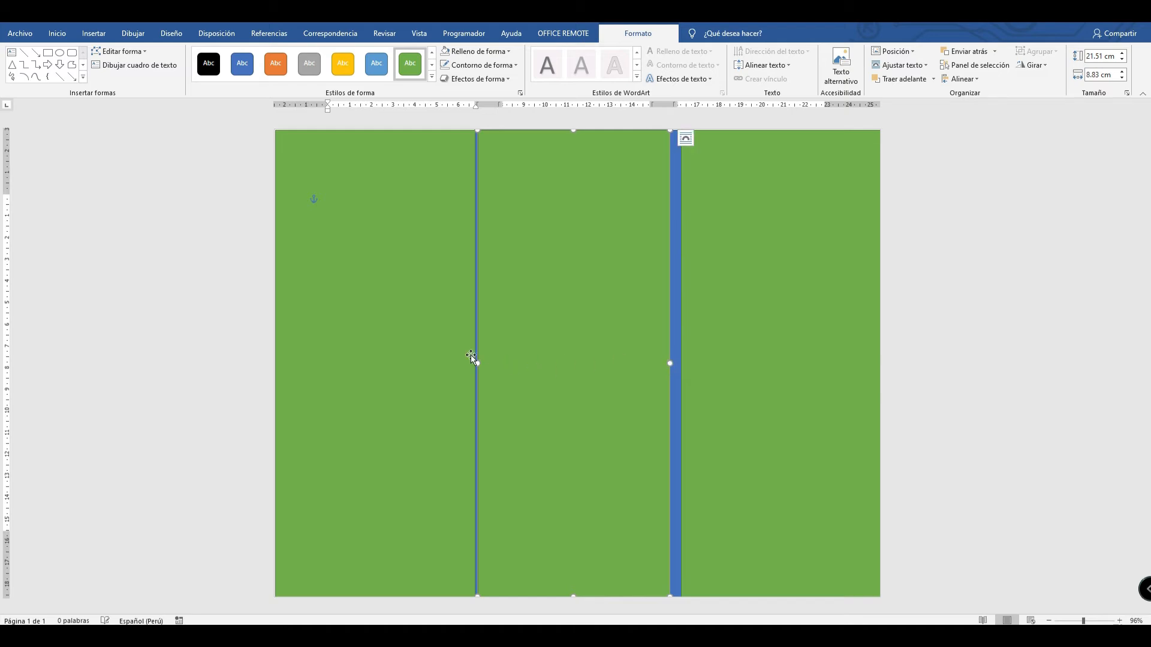
pyautogui.moveTo(478, 365); pyautogui.dragTo(485, 363)
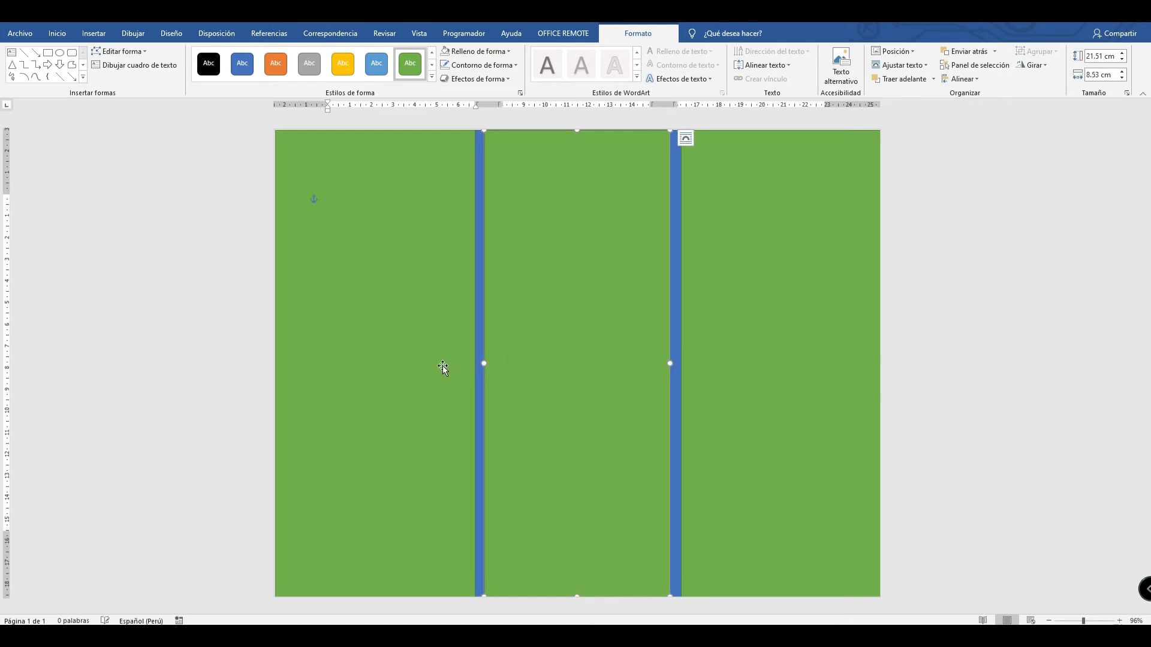
pyautogui.click(966, 353)
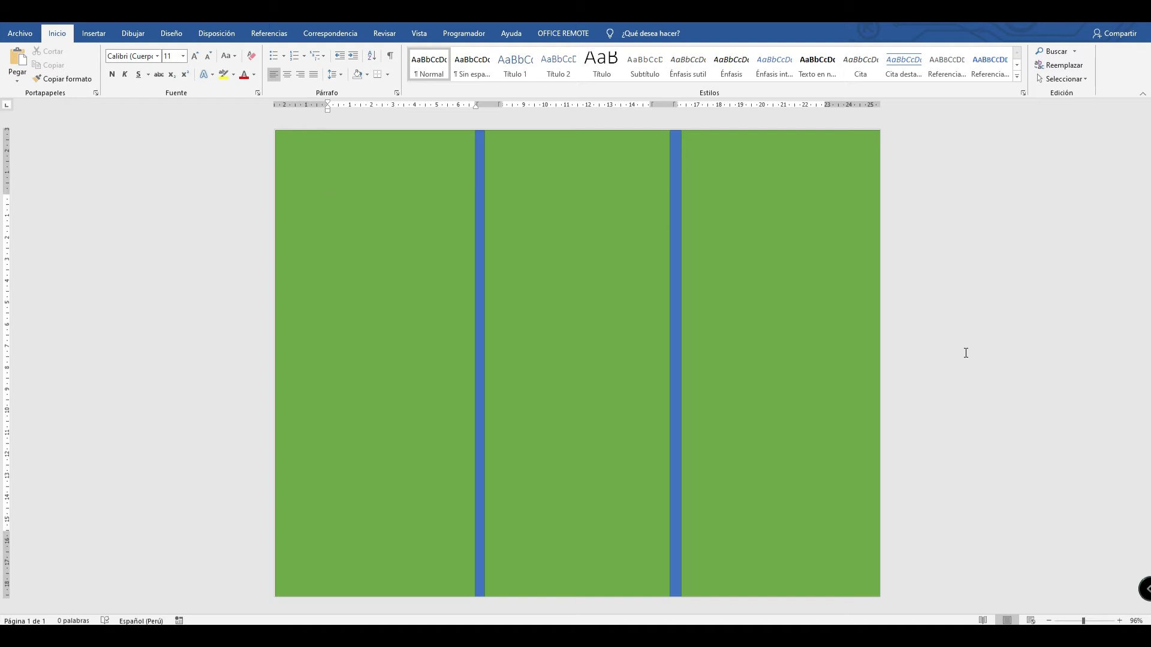
# Apply the orange shape style to the first column's rectangle and the intense black gradient style to the third column's.
pyautogui.doubleClick(786, 262)
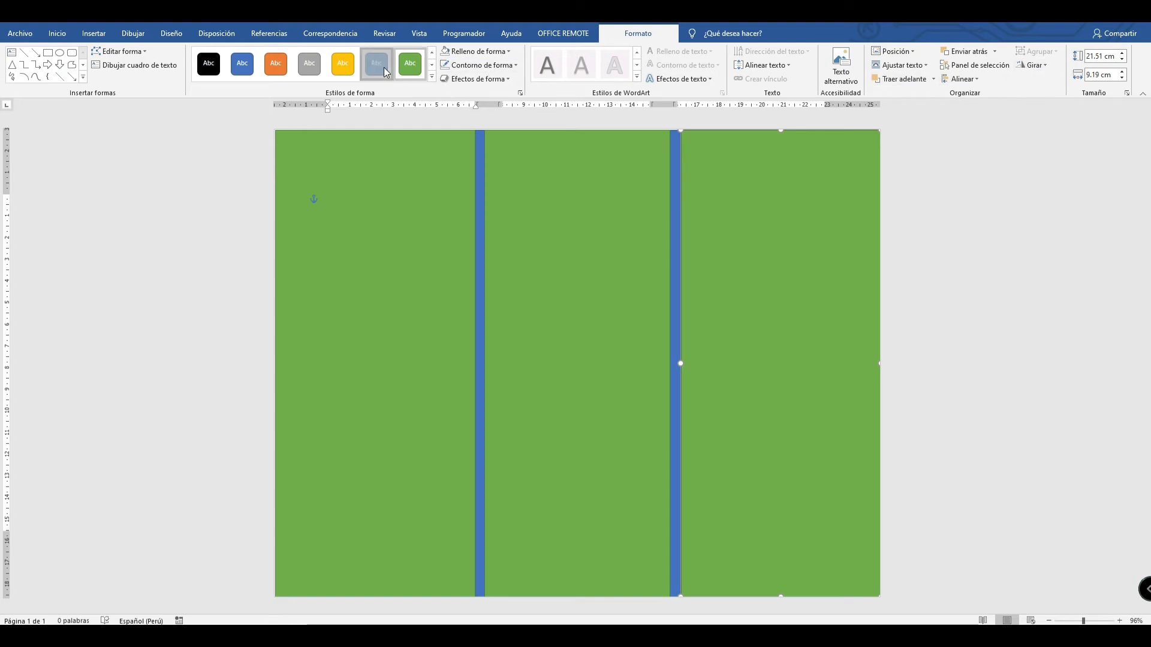
pyautogui.click(343, 65)
pyautogui.click(382, 199)
pyautogui.click(276, 64)
pyautogui.click(765, 239)
pyautogui.click(431, 79)
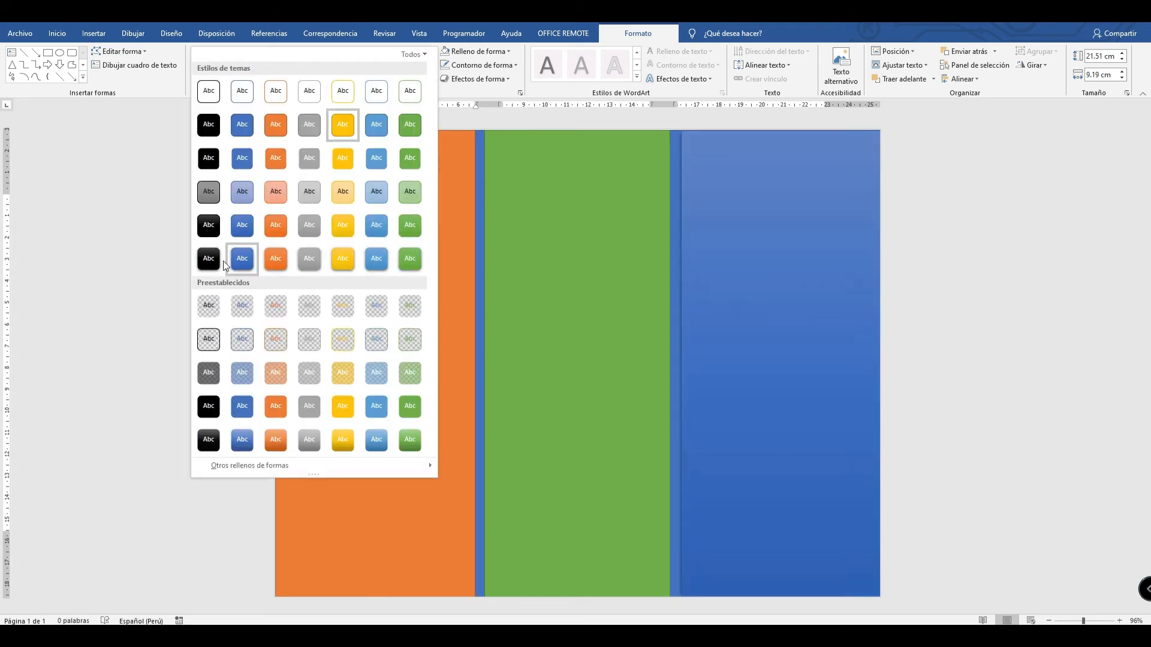
pyautogui.click(217, 263)
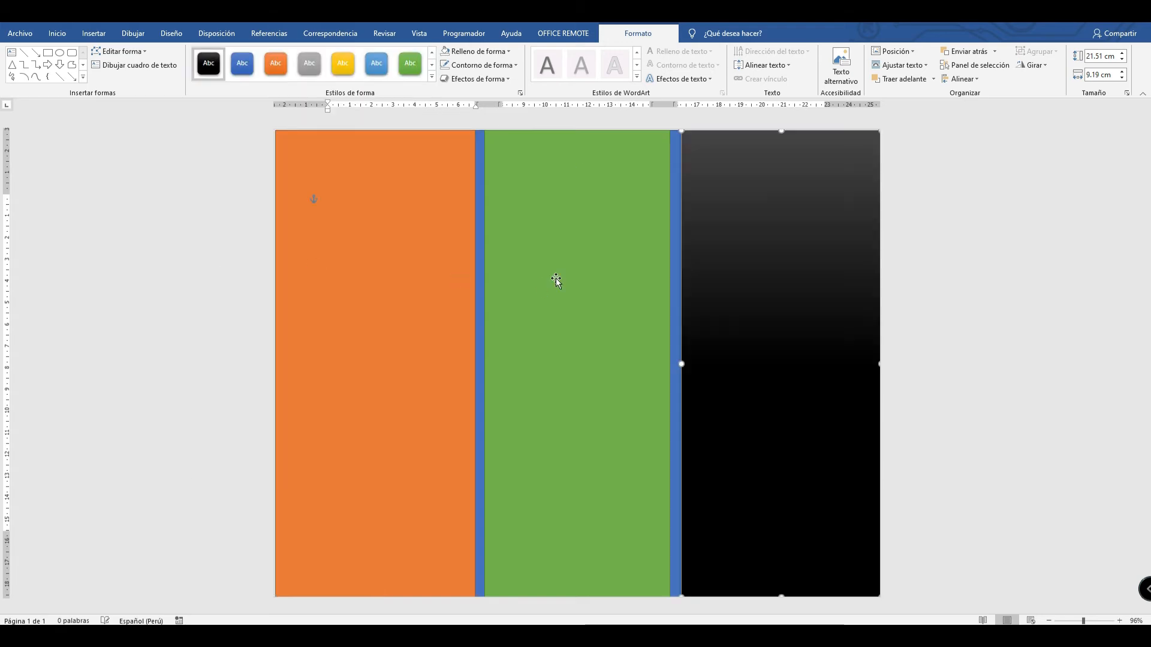
pyautogui.click(1012, 280)
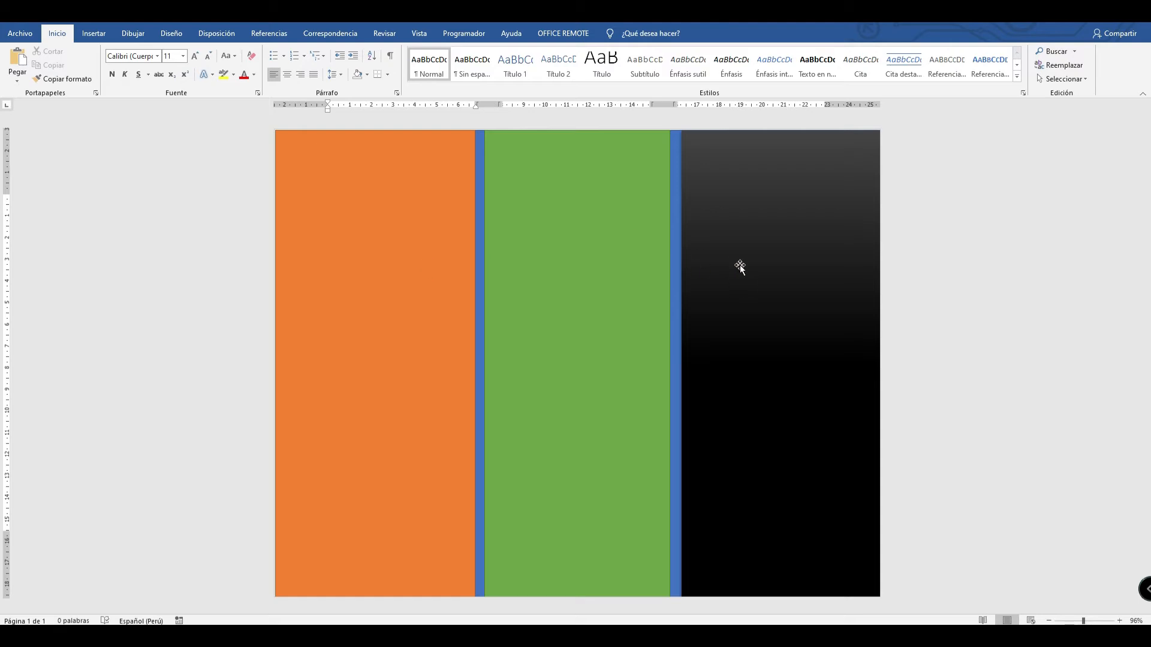
pyautogui.click(782, 264)
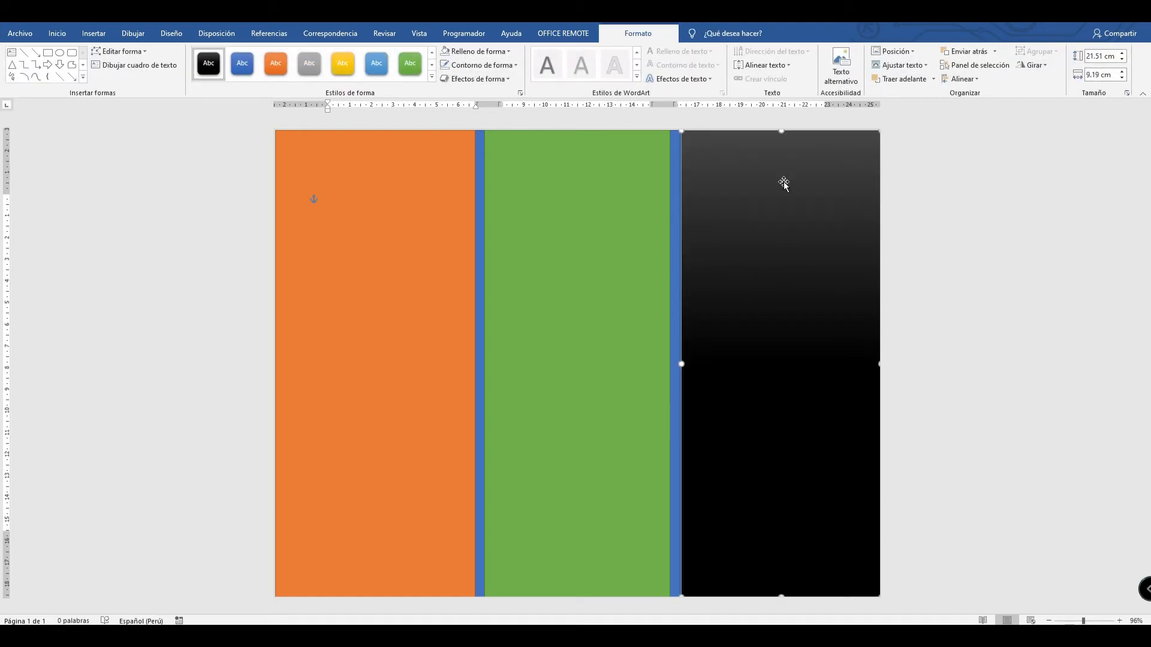
pyautogui.tripleClick(160, 318)
pyautogui.click(588, 364)
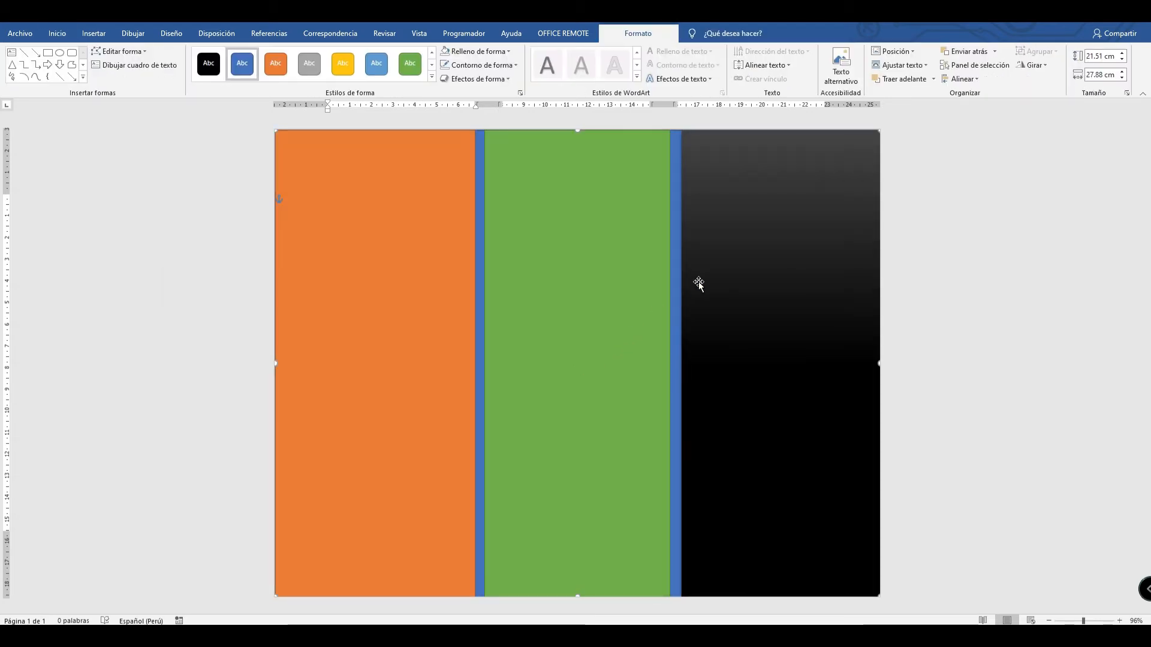
# Draw a flipped blue D-shaped figure over the third column, about 9.4 cm high and 8.3 cm wide, with its curve facing left.
pyautogui.click(94, 33)
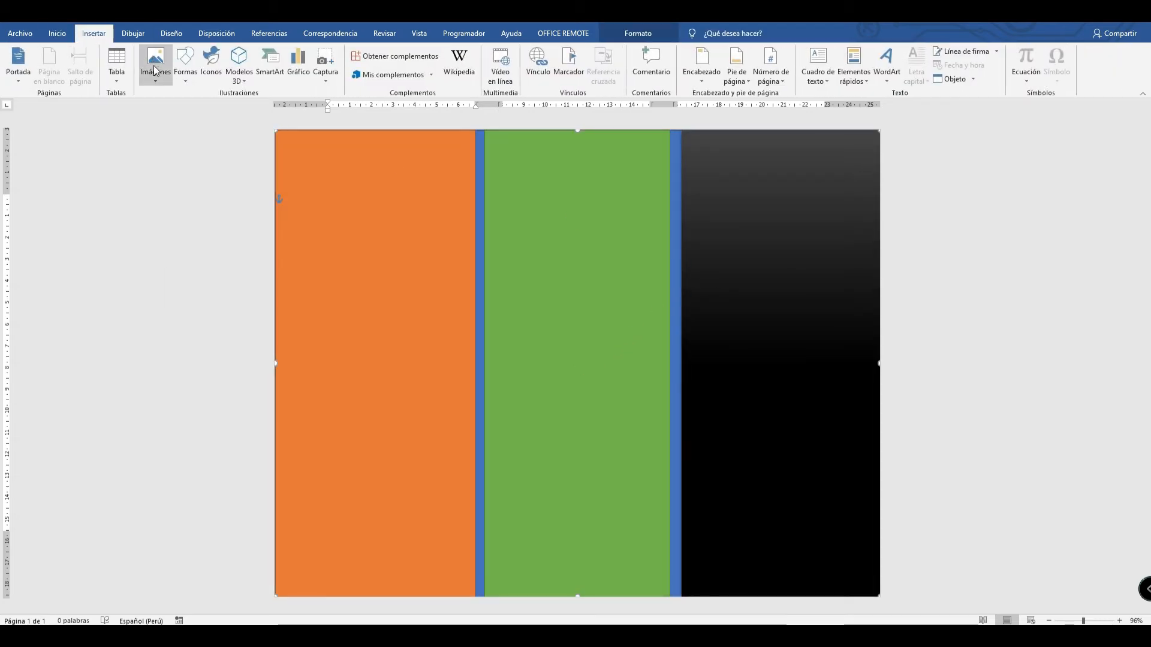
pyautogui.click(185, 63)
pyautogui.click(311, 341)
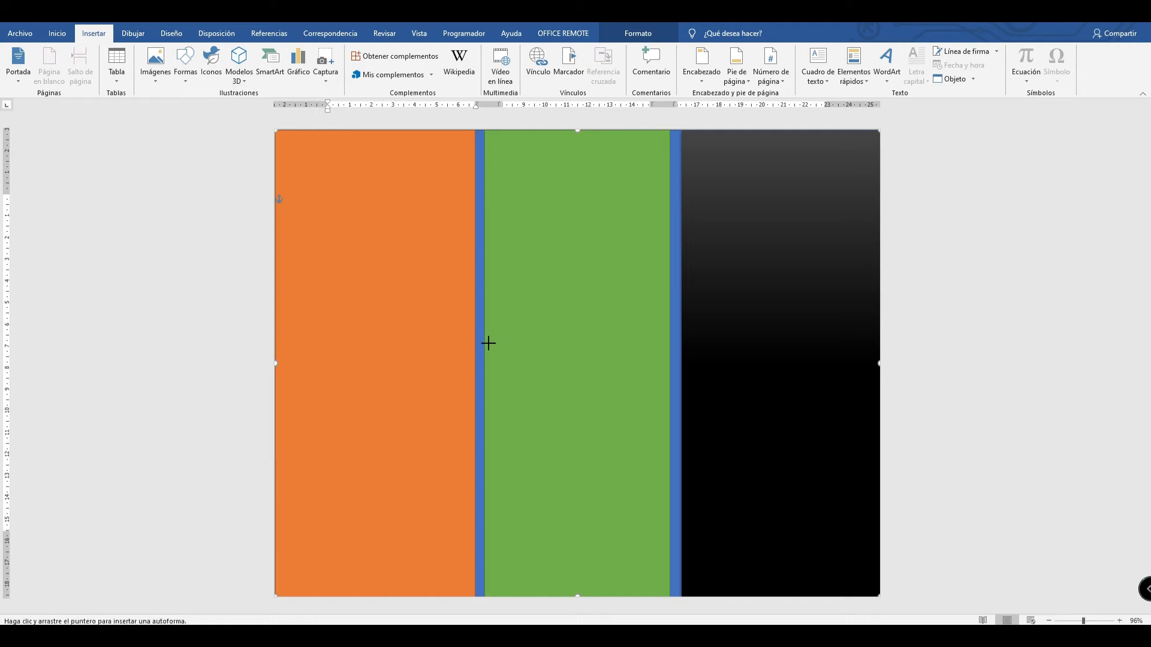
pyautogui.moveTo(520, 239)
pyautogui.mouseDown()
pyautogui.moveTo(665, 403)
pyautogui.moveTo(672, 438)
pyautogui.mouseUp()
pyautogui.moveTo(635, 342)
pyautogui.mouseDown()
pyautogui.moveTo(771, 377)
pyautogui.moveTo(796, 371)
pyautogui.mouseUp()
pyautogui.moveTo(868, 377); pyautogui.dragTo(558, 380)
pyautogui.moveTo(645, 385); pyautogui.dragTo(806, 380)
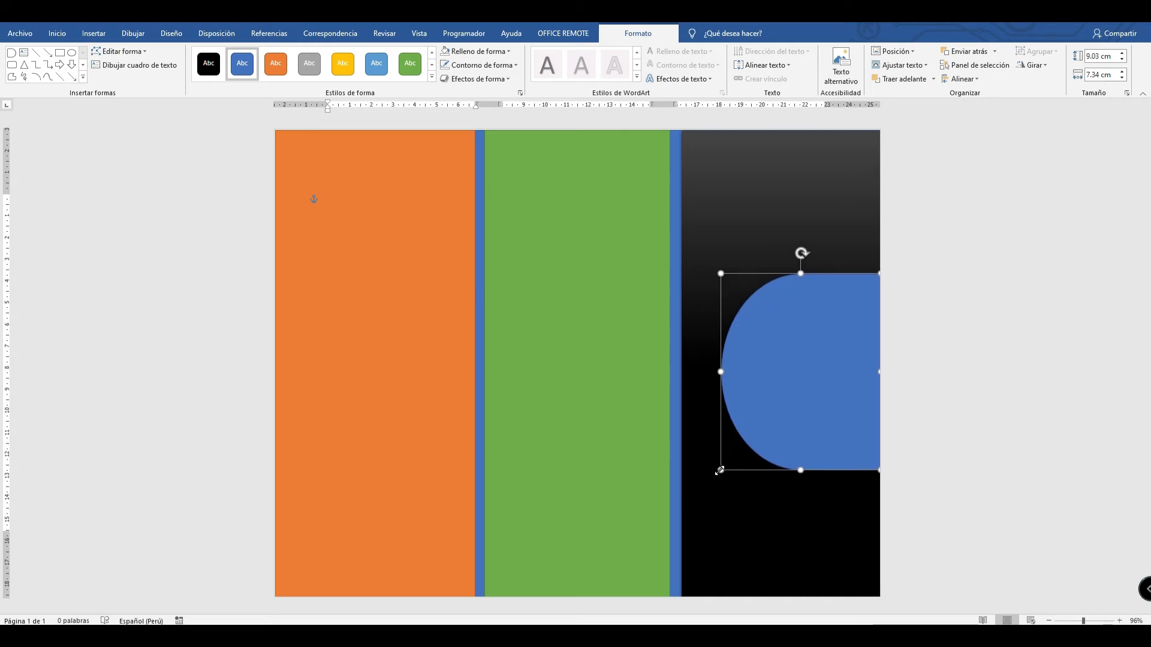
pyautogui.moveTo(721, 470)
pyautogui.mouseDown()
pyautogui.moveTo(704, 495)
pyautogui.moveTo(700, 478)
pyautogui.mouseUp()
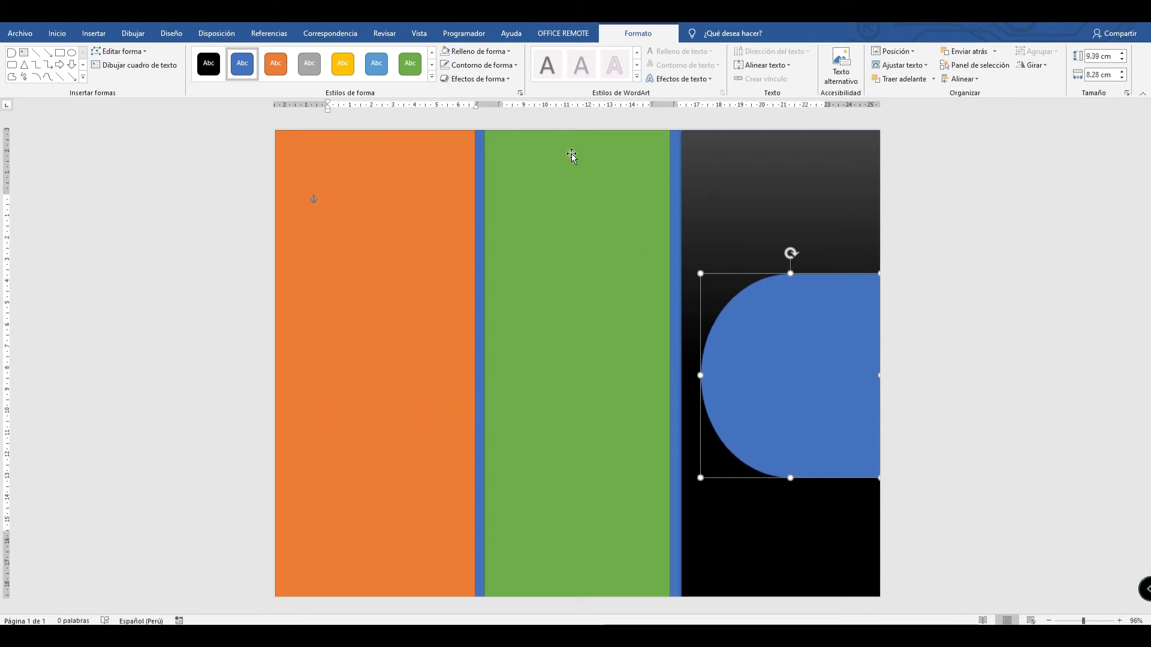
pyautogui.click(217, 211)
pyautogui.click(570, 285)
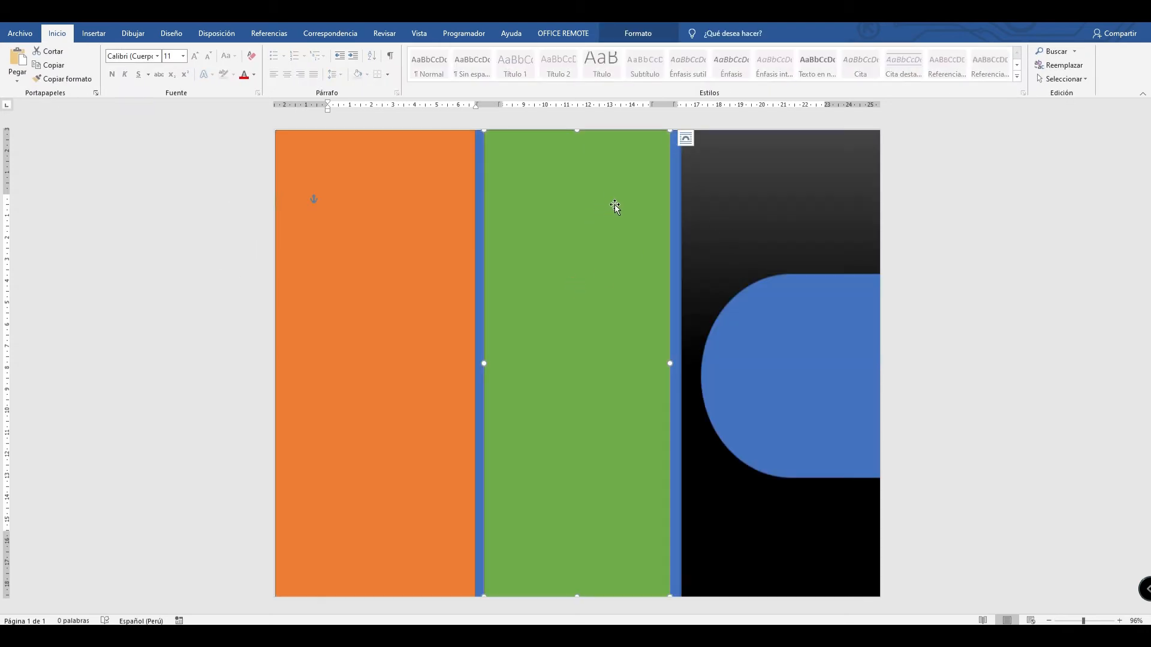
pyautogui.click(810, 328)
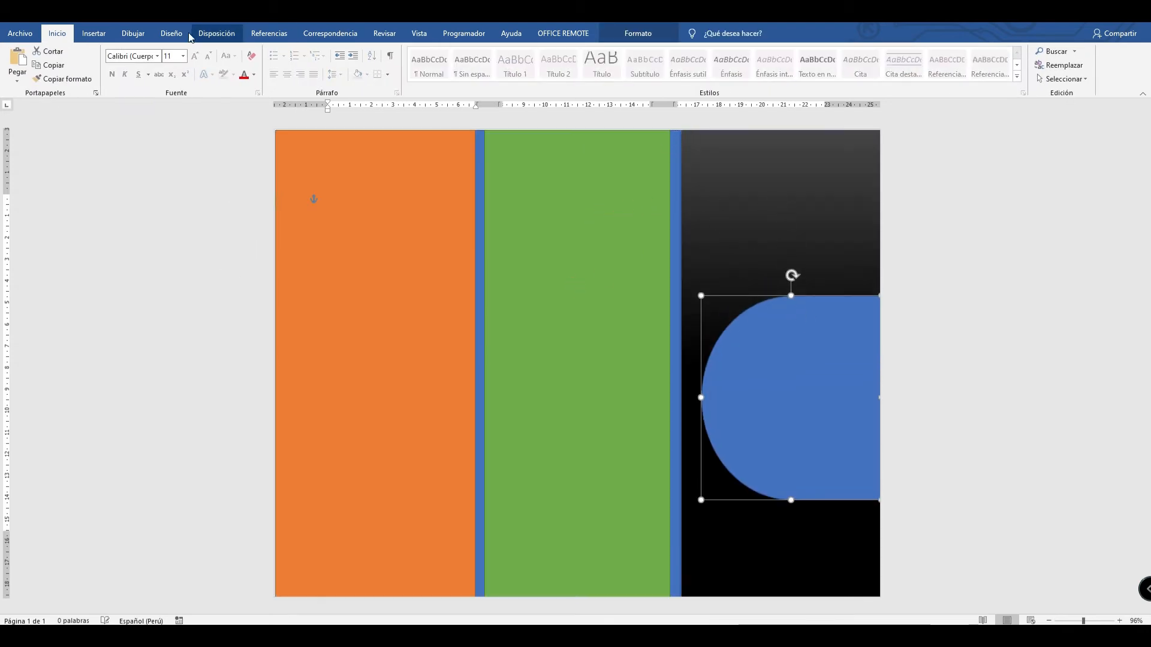
# Insert WordArt in the orange-outlined white style with the text "¿Qué es un triptico?".
pyautogui.click(93, 33)
pyautogui.click(886, 63)
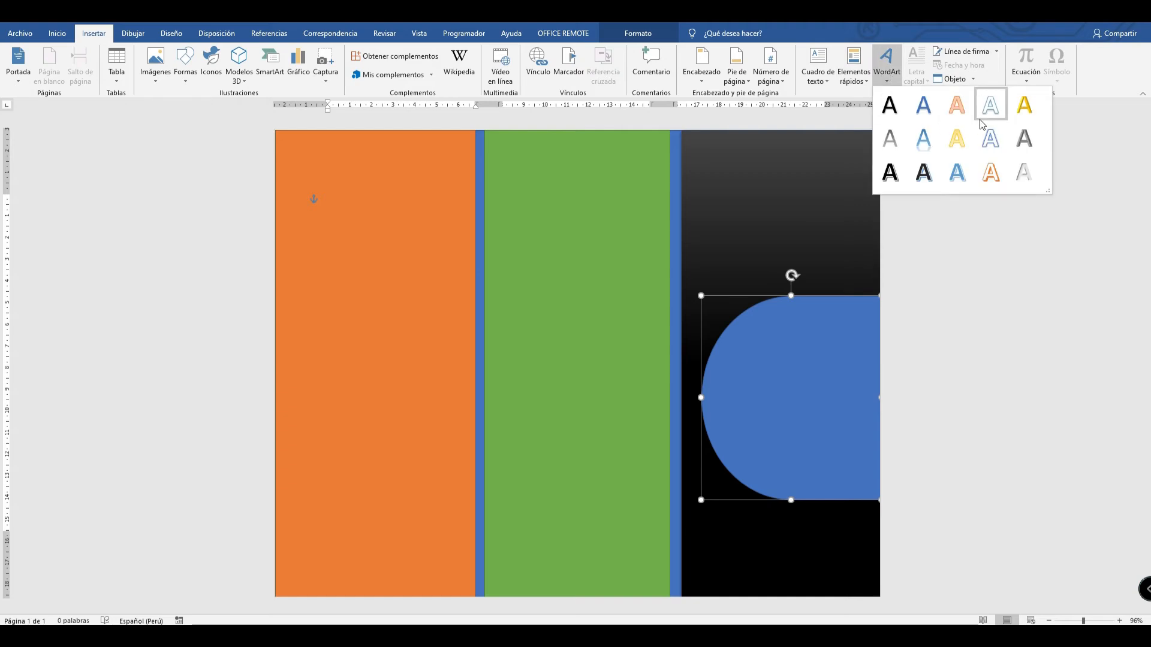
pyautogui.click(991, 172)
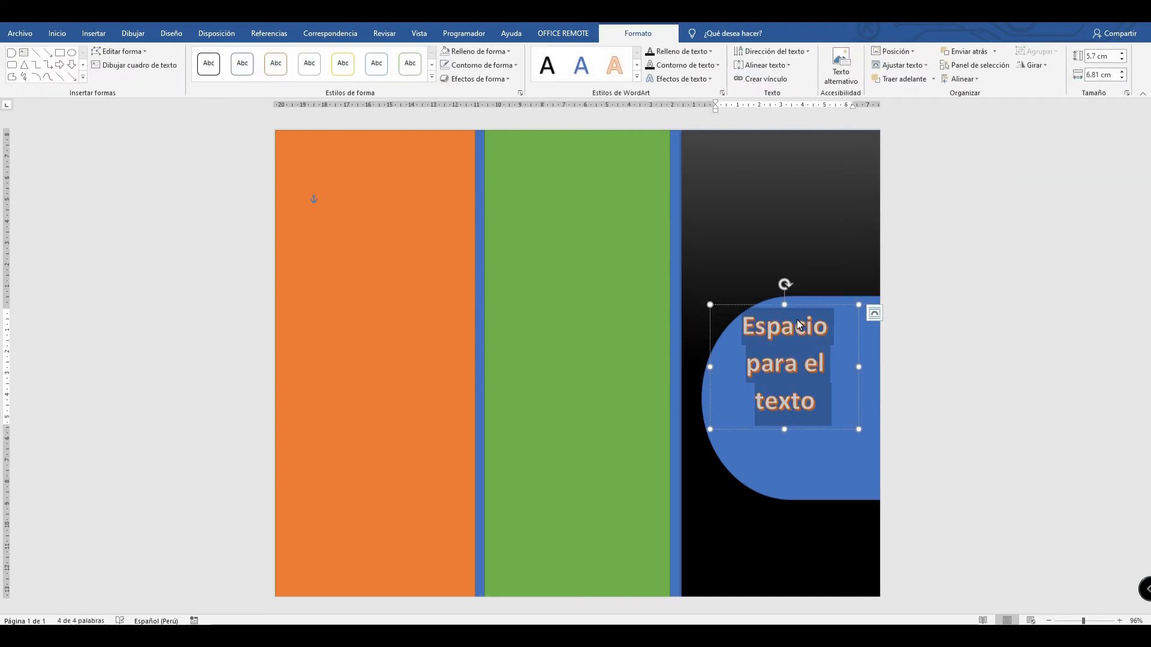
pyautogui.write('¿?')
pyautogui.press('Left')
pyautogui.write('Qué es un triptico')
# Move the WordArt title to the top of the black column and resize its box to about 3.8 cm high and 8.3 cm wide.
pyautogui.moveTo(827, 311); pyautogui.dragTo(825, 145)
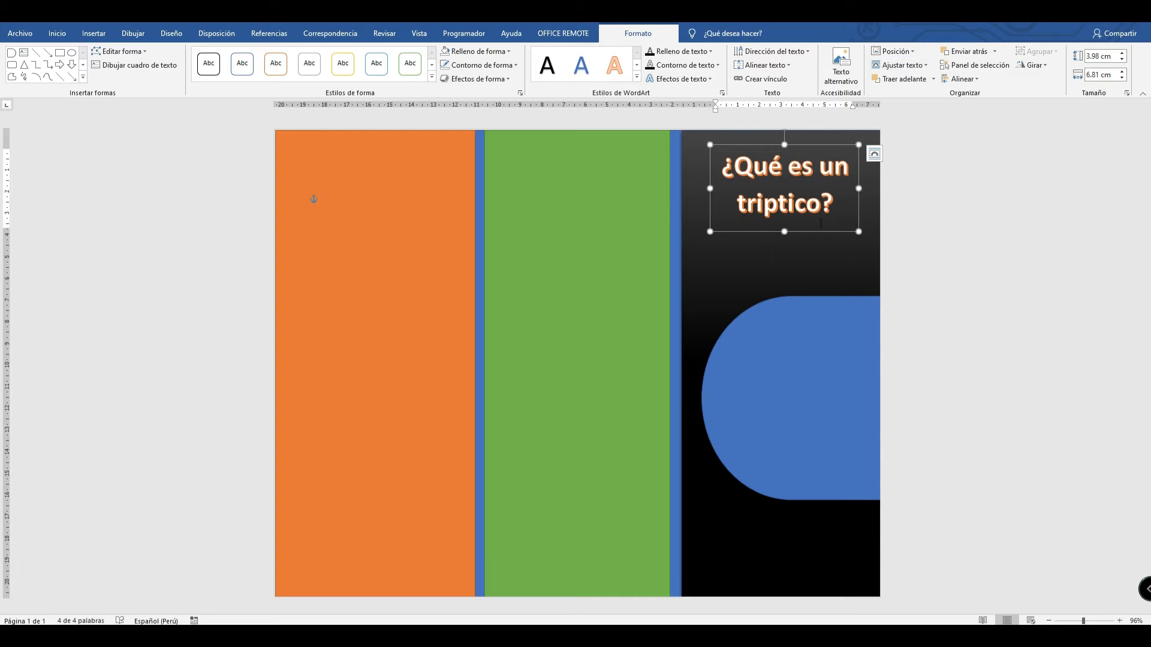
pyautogui.moveTo(783, 232)
pyautogui.mouseDown()
pyautogui.moveTo(786, 217)
pyautogui.moveTo(786, 232)
pyautogui.mouseUp()
pyautogui.moveTo(828, 150); pyautogui.dragTo(808, 149)
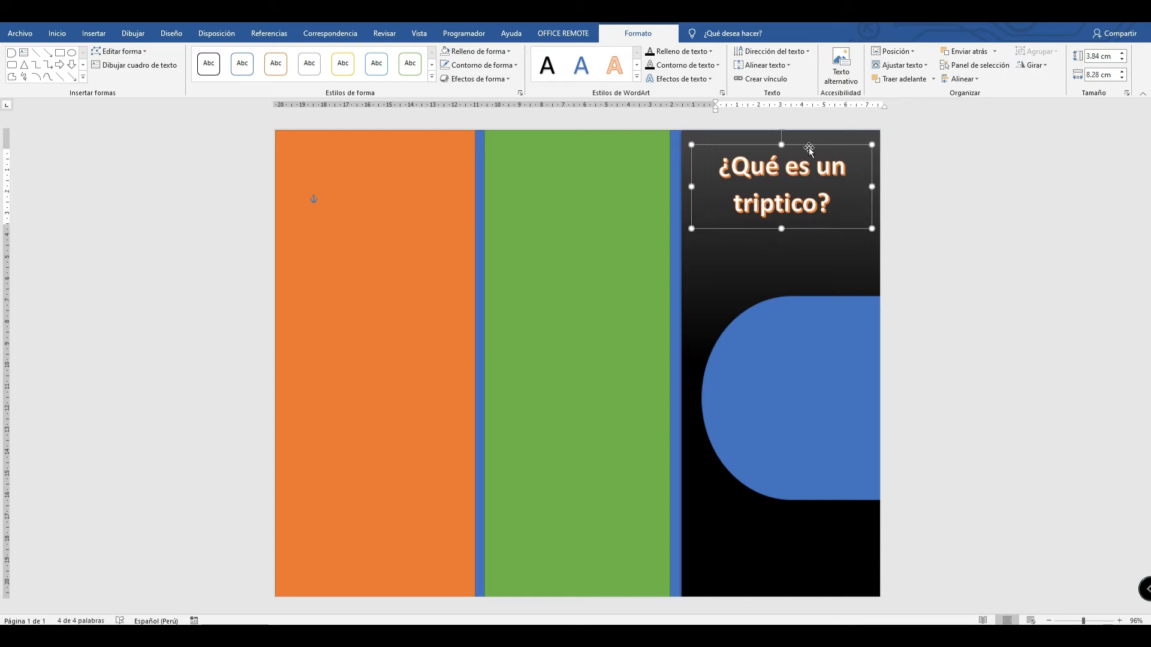
# Delete the blue D-shaped figure from the black column.
pyautogui.click(59, 33)
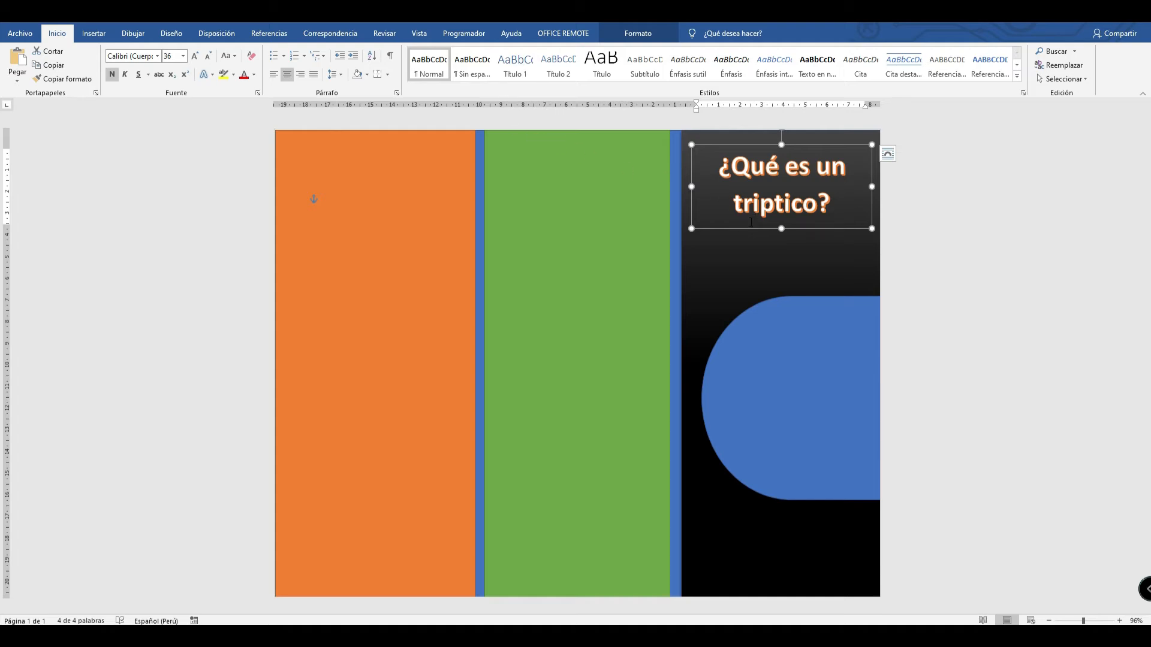
pyautogui.click(771, 330)
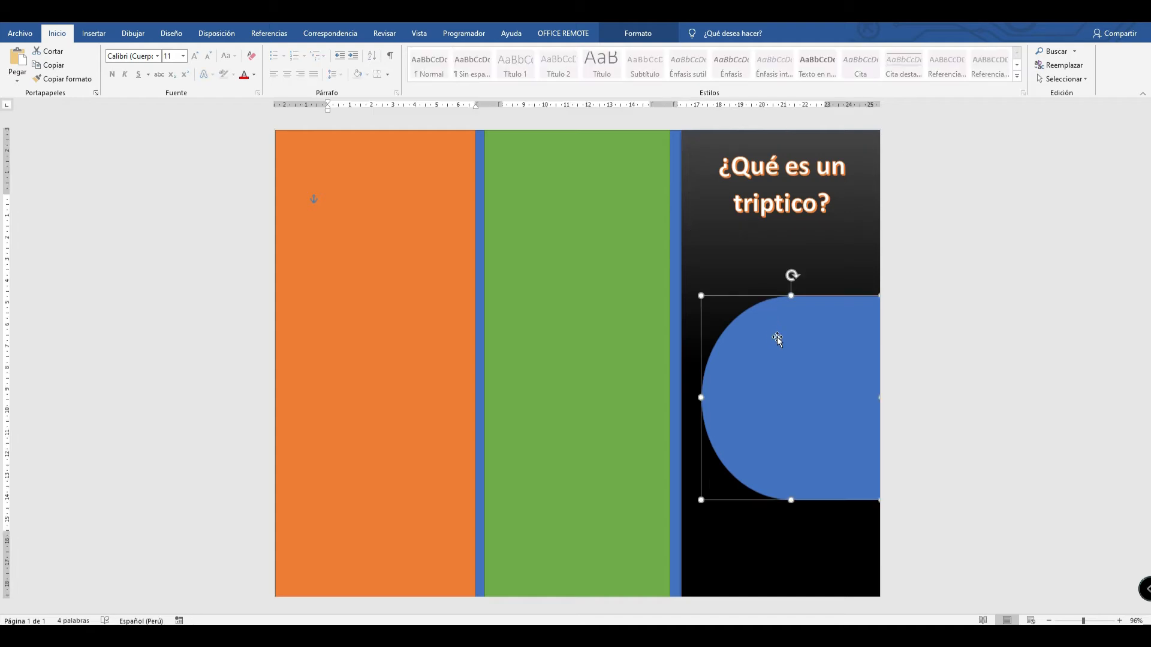
pyautogui.press('Delete')
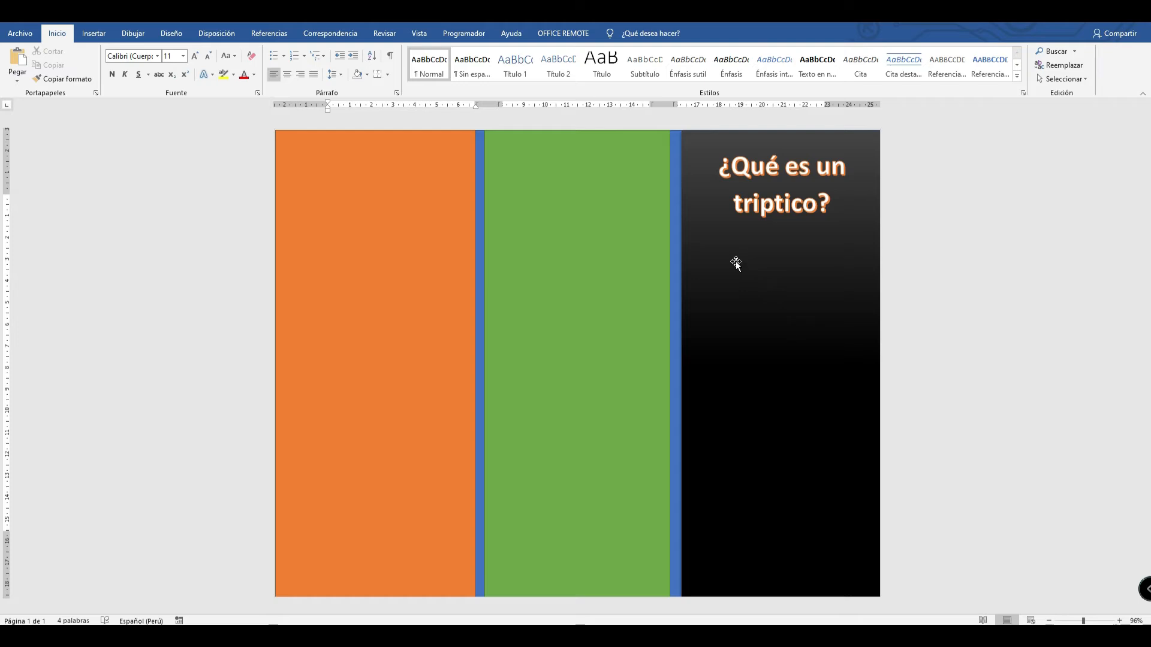
# Set the font size of the word "triptico" in the WordArt title to 28.
pyautogui.click(756, 228)
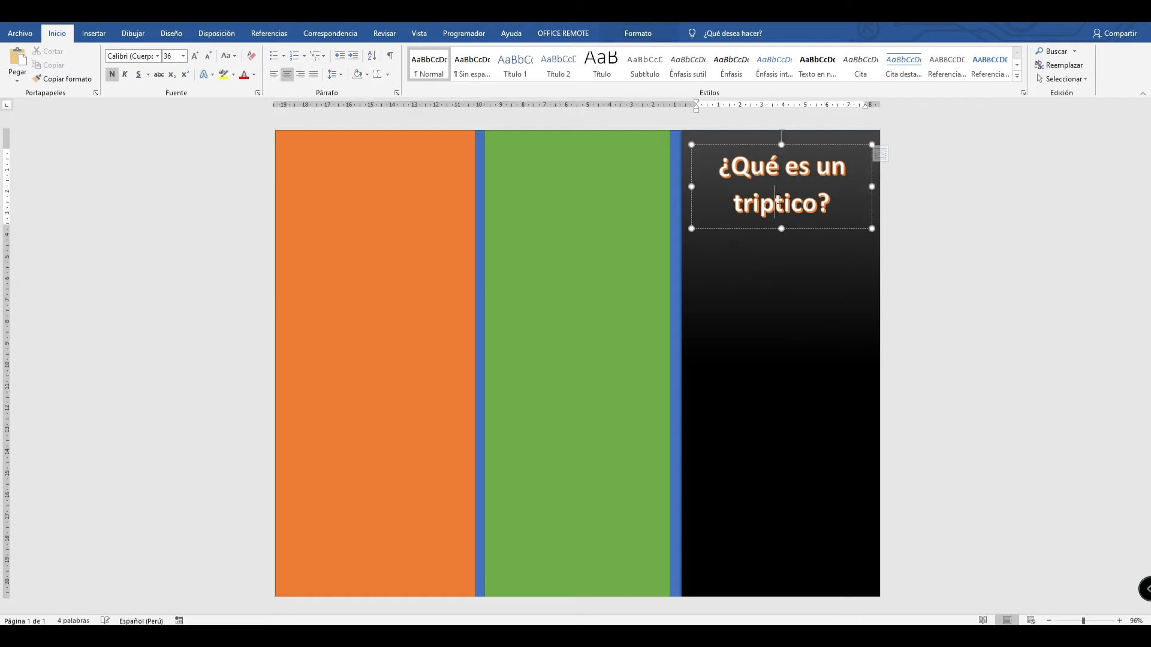
pyautogui.click(182, 56)
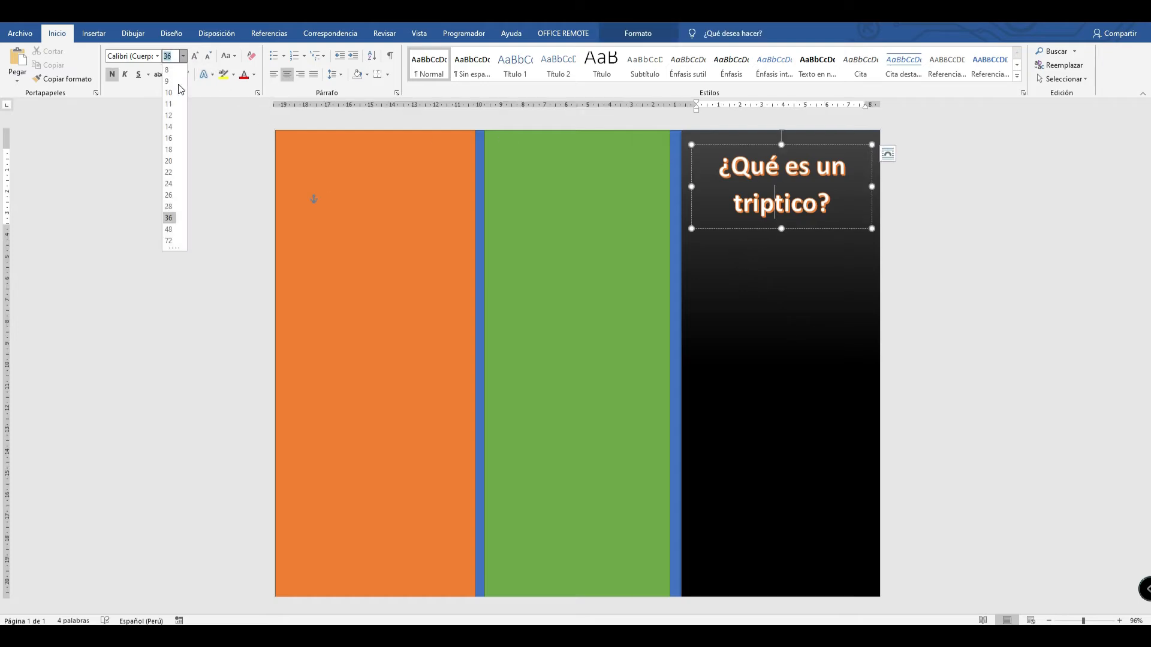
pyautogui.click(169, 207)
pyautogui.click(969, 245)
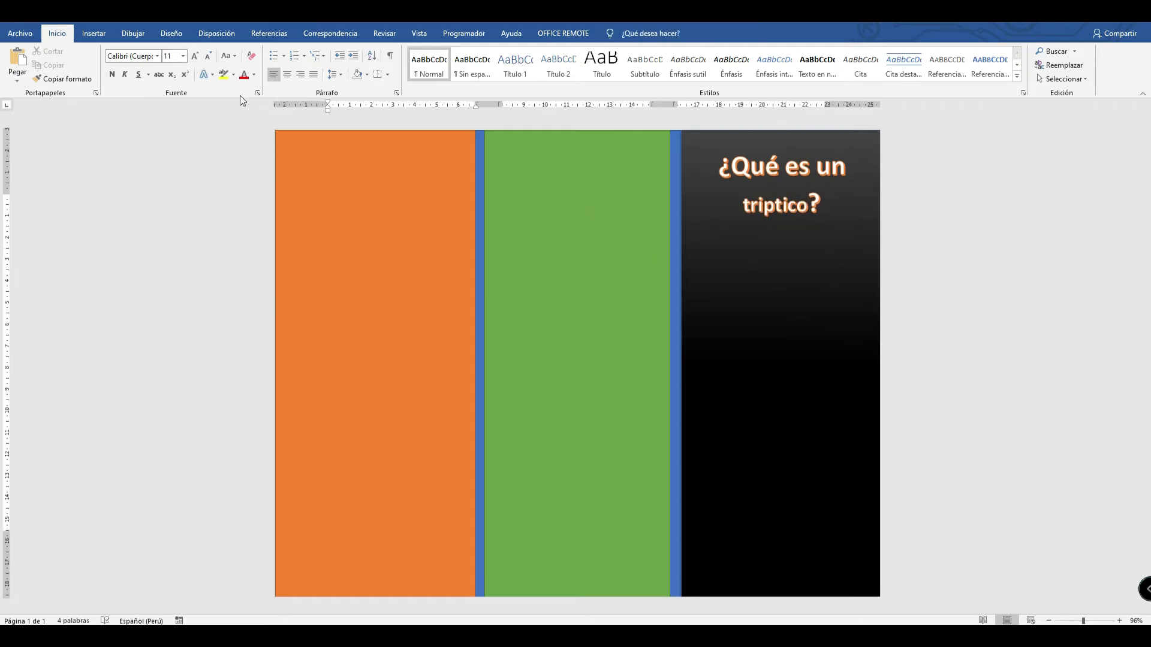
# Draw a rectangular speech-bubble callout below the title in the black column, about 6.4 cm high and 7.5 cm wide.
pyautogui.click(94, 33)
pyautogui.click(187, 84)
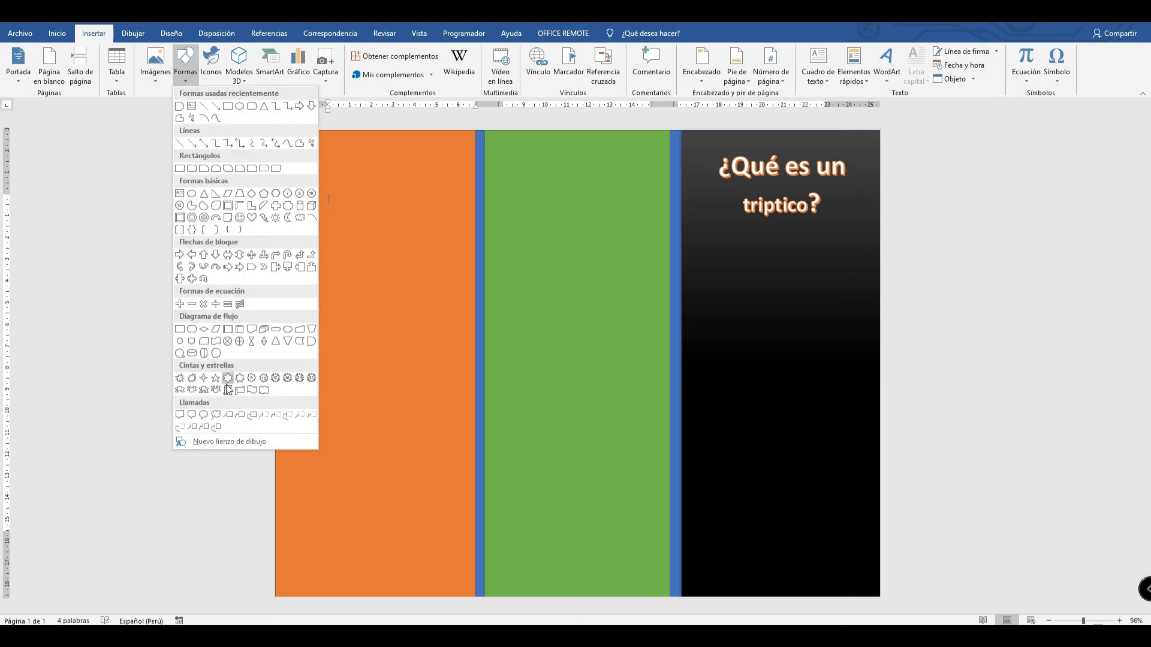
pyautogui.click(192, 415)
pyautogui.moveTo(710, 248)
pyautogui.mouseDown()
pyautogui.moveTo(869, 384)
pyautogui.moveTo(802, 374)
pyautogui.mouseUp()
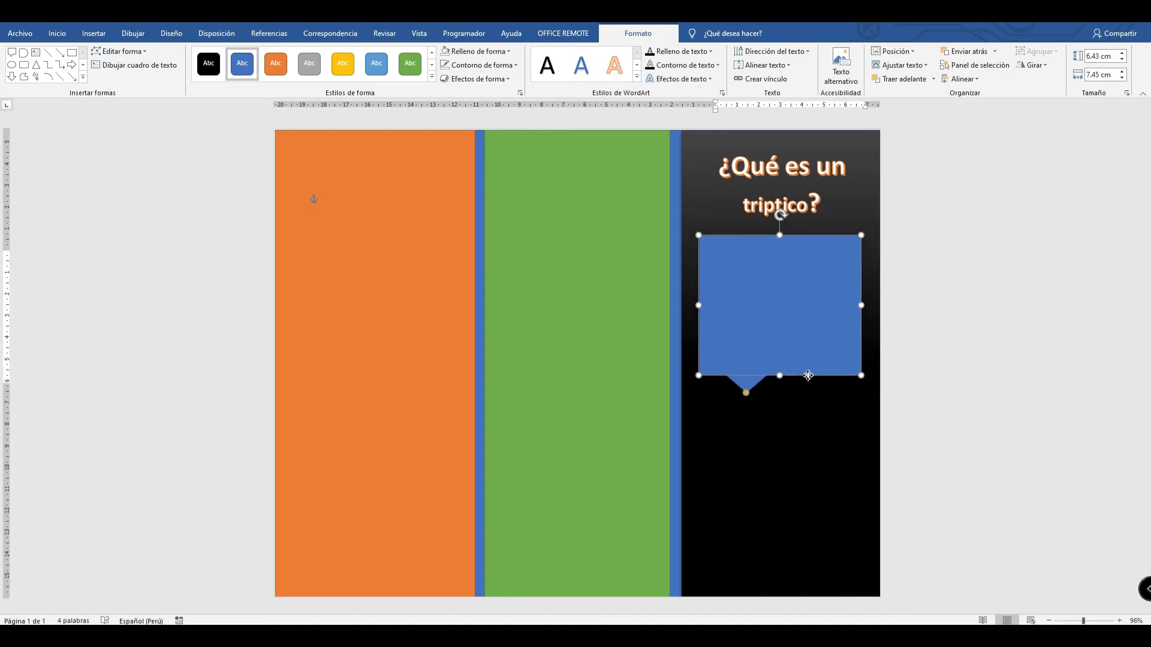
pyautogui.click(102, 36)
pyautogui.click(133, 34)
pyautogui.click(93, 34)
pyautogui.click(57, 34)
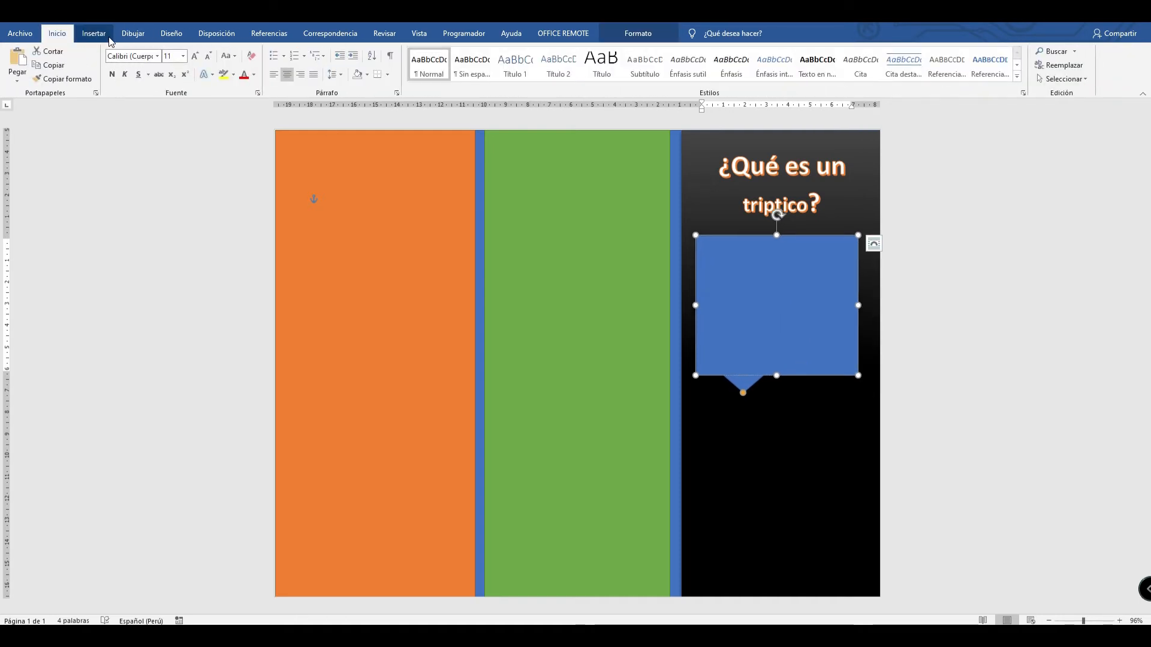
pyautogui.click(133, 34)
pyautogui.click(60, 34)
pyautogui.click(90, 34)
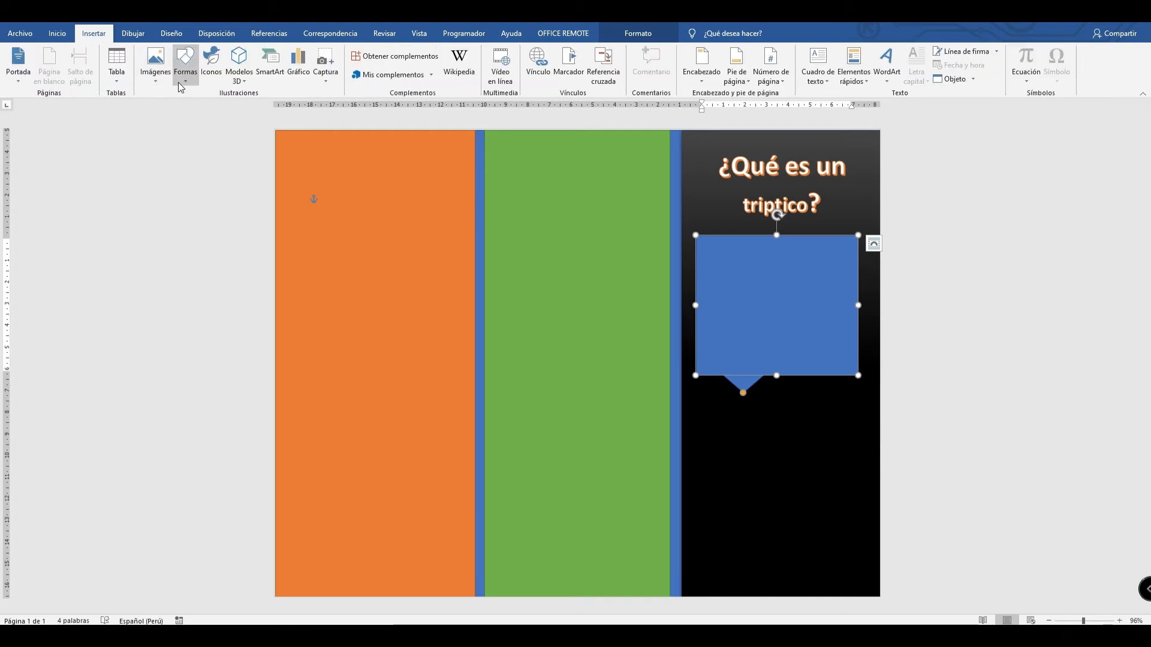
pyautogui.click(185, 63)
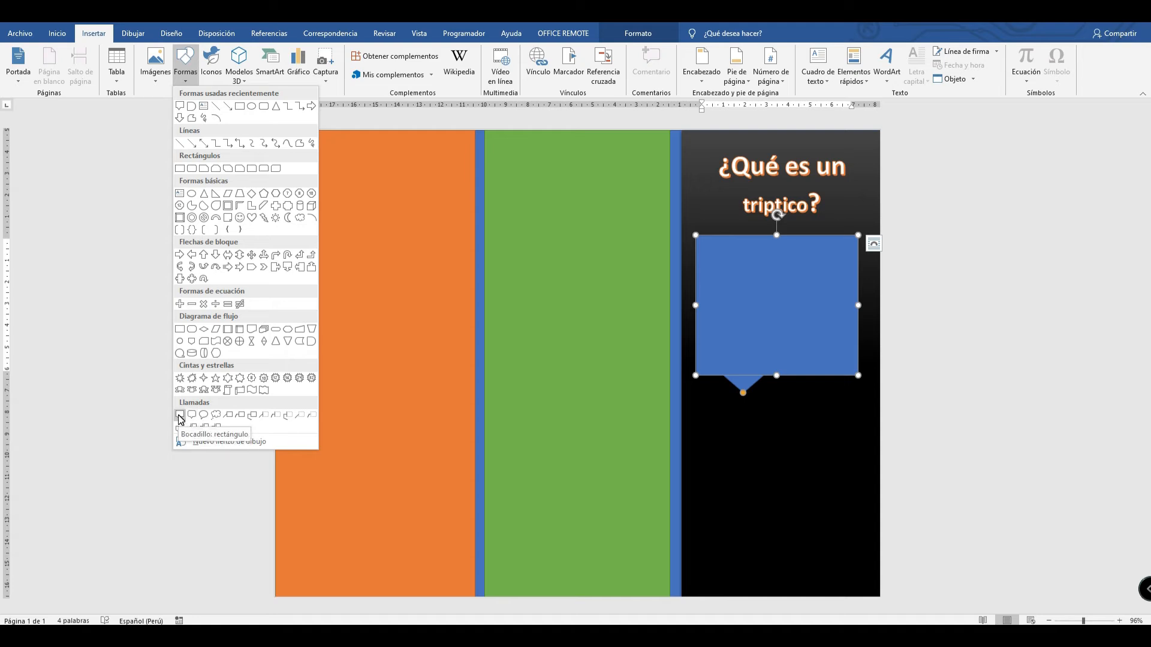
pyautogui.press('Escape')
# Enter "En esta primera parte o seccion estará ubicado el titulo o mensaje con respecto al tema a desarrollar." in the callout.
pyautogui.click(771, 327)
pyautogui.write('En e')
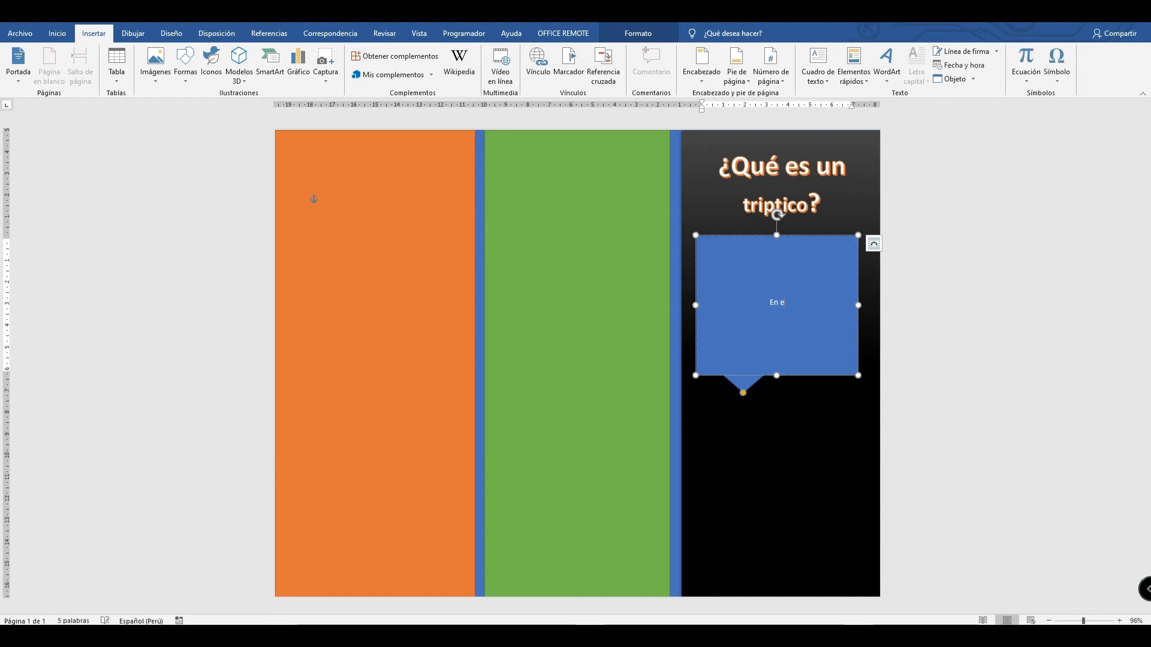
pyautogui.write('sta primera p')
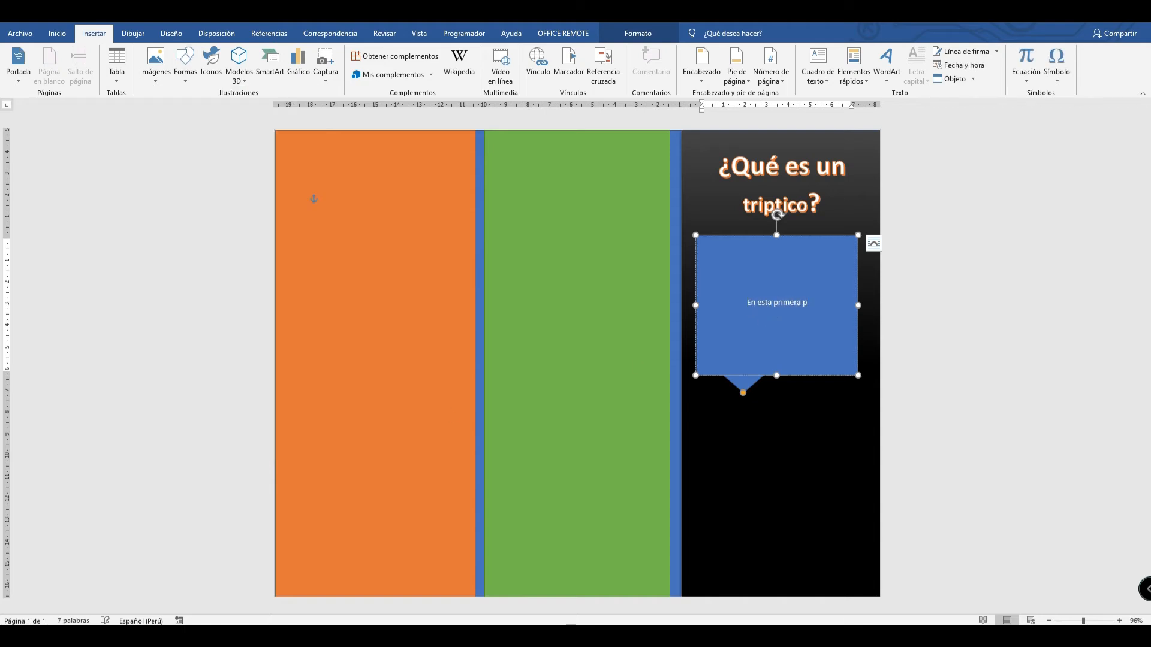
pyautogui.write('arte o seccio')
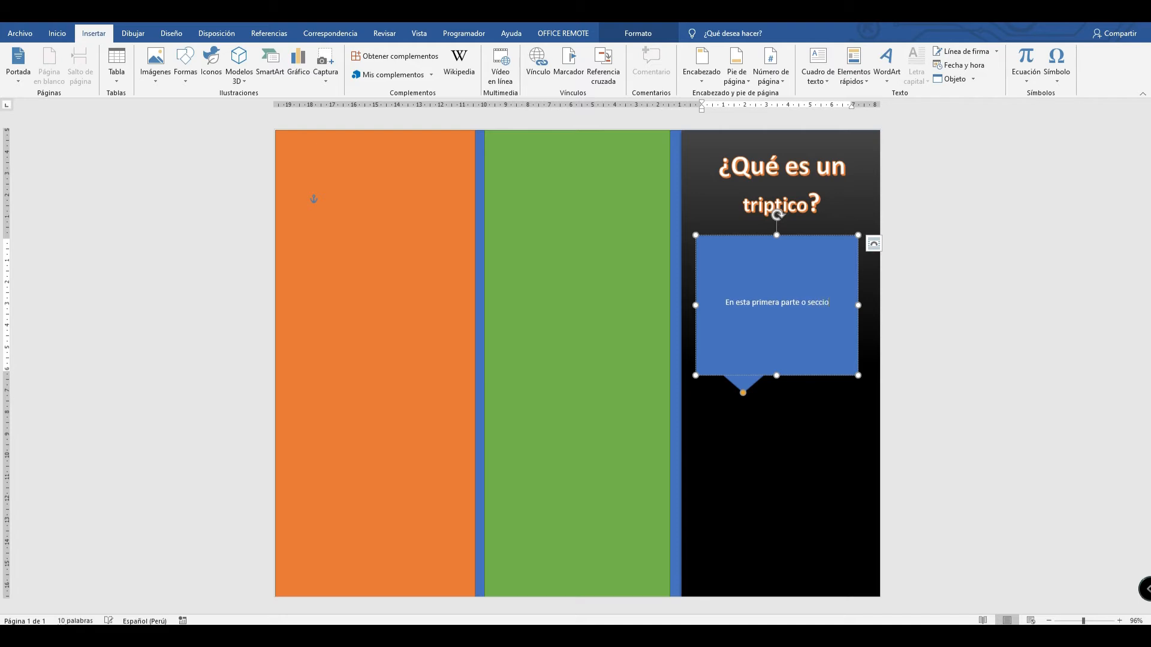
pyautogui.write('n estara')
pyautogui.write(' ubicado el ti')
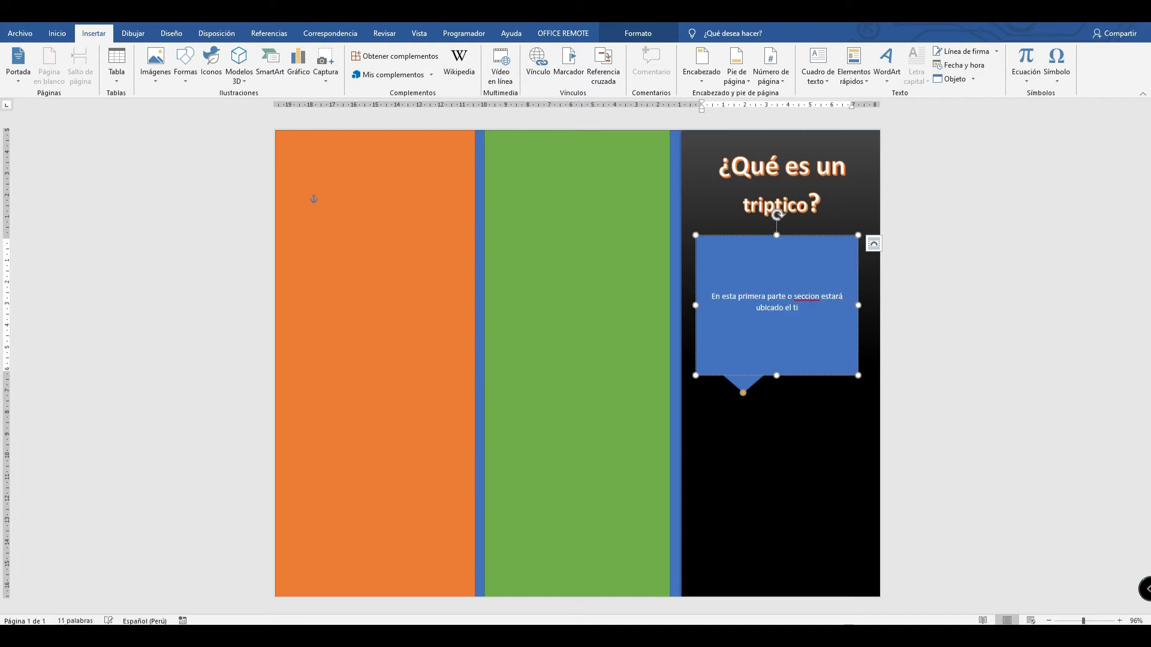
pyautogui.write('tulo o mensaje con respecto al tema a desarrollar.')
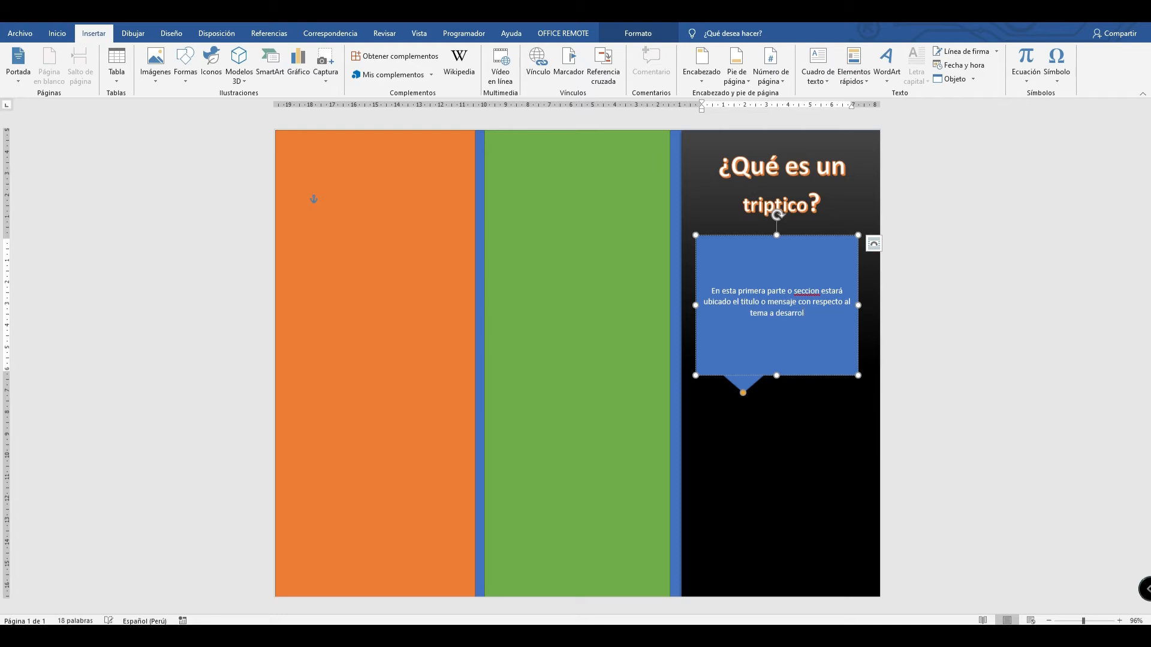
# Begin a second paragraph in the callout with "Este titu".
pyautogui.press('Return')
pyautogui.write('Este titu')
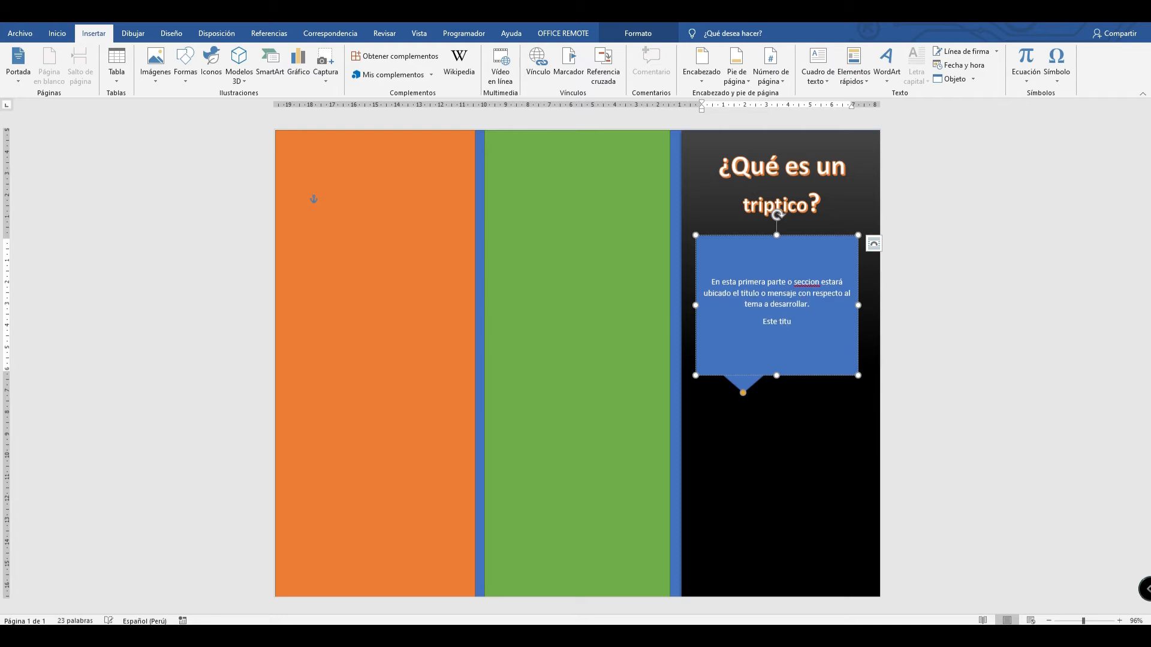
# Continue the callout's second paragraph so it reads "Este titulo o mensaje deberá ser presentado en forma".
pyautogui.write('lo o mensajr')
pyautogui.press('BackSpace')
pyautogui.write('e rde')
pyautogui.press('BackSpace')
pyautogui.press('BackSpace')
pyautogui.press('BackSpace')
pyautogui.write('debera ser prestran')
pyautogui.press('BackSpace')
pyautogui.press('BackSpace')
pyautogui.press('BackSpace')
pyautogui.press('BackSpace')
pyautogui.press('BackSpace')
pyautogui.write('sentado en forma')
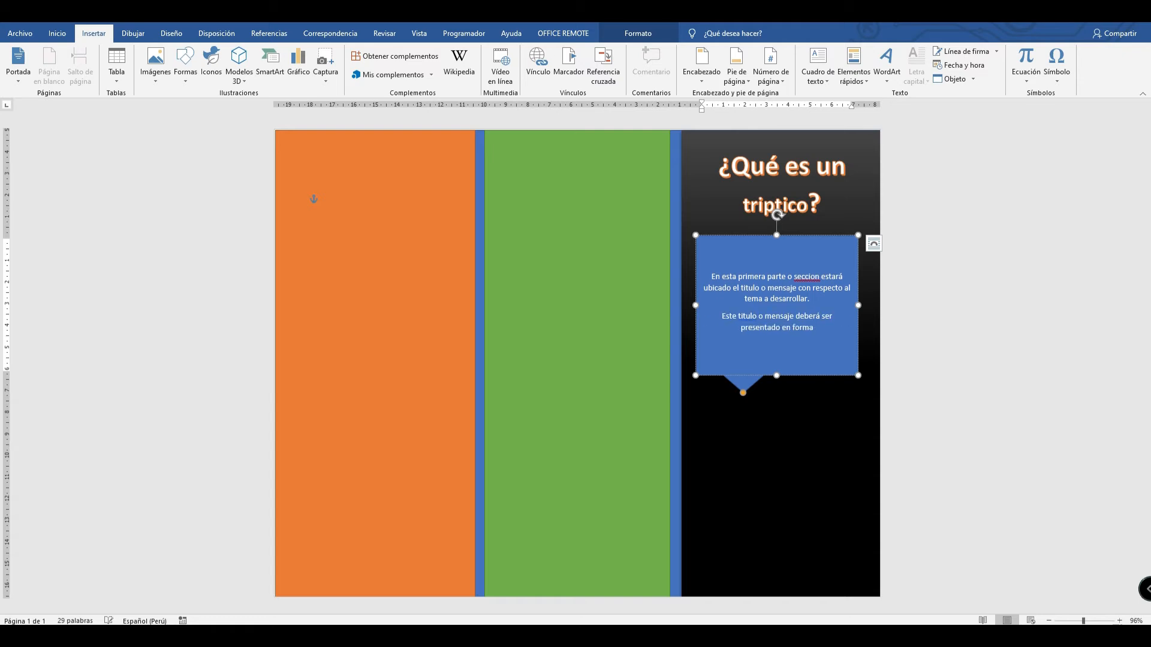
# Complete the callout's second paragraph with "creativa,invitándonos a conocer la información y centrándonos en el tema.".
pyautogui.write(' creativa,invitando')
pyautogui.press('BackSpace')
pyautogui.press('BackSpace')
pyautogui.press('BackSpace')
pyautogui.press('BackSpace')
pyautogui.write('ándonos a')
pyautogui.write(' conocer la informac')
pyautogui.write('ión y centr')
pyautogui.write('ando')
pyautogui.press('BackSpace')
pyautogui.press('BackSpace')
pyautogui.press('BackSpace')
pyautogui.press('BackSpace')
pyautogui.write('ándonos en el te,')
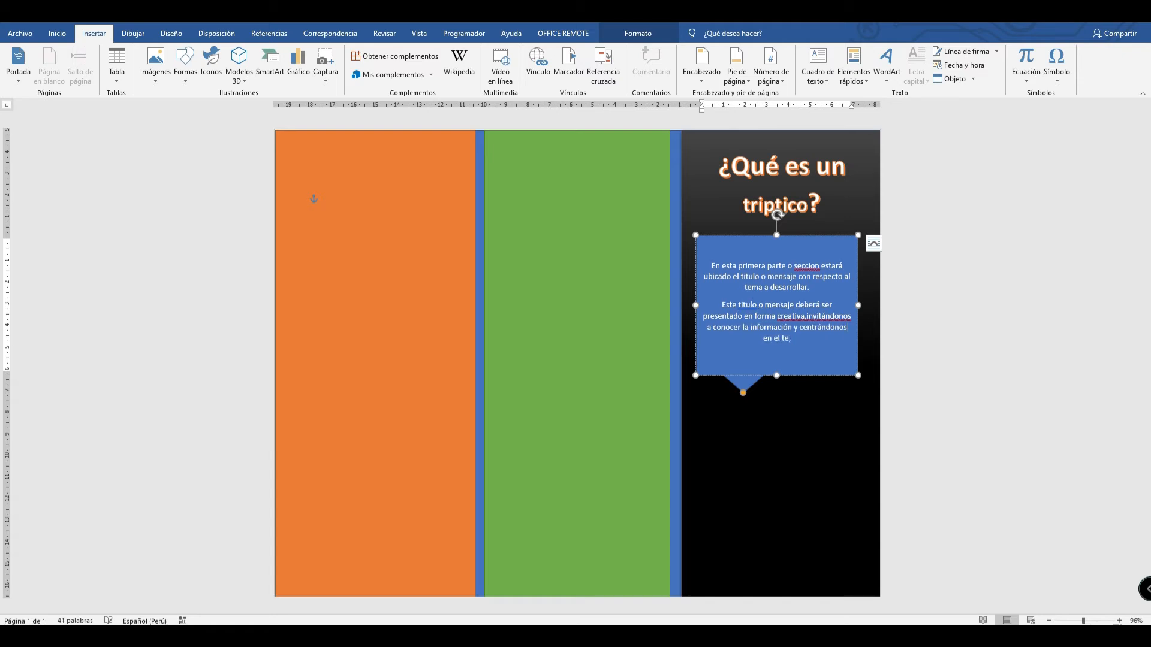
pyautogui.press('BackSpace')
pyautogui.write('ma.')
# Set the font size of all the text in the blue callout to 14.
pyautogui.click(808, 236)
pyautogui.click(56, 33)
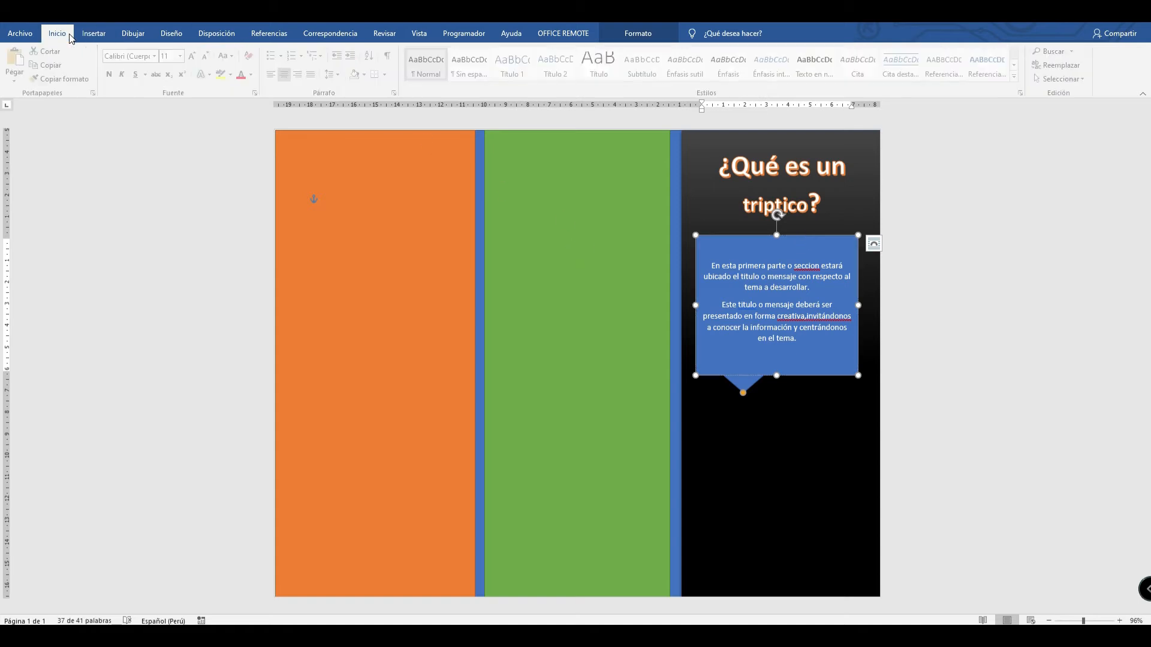
pyautogui.click(184, 57)
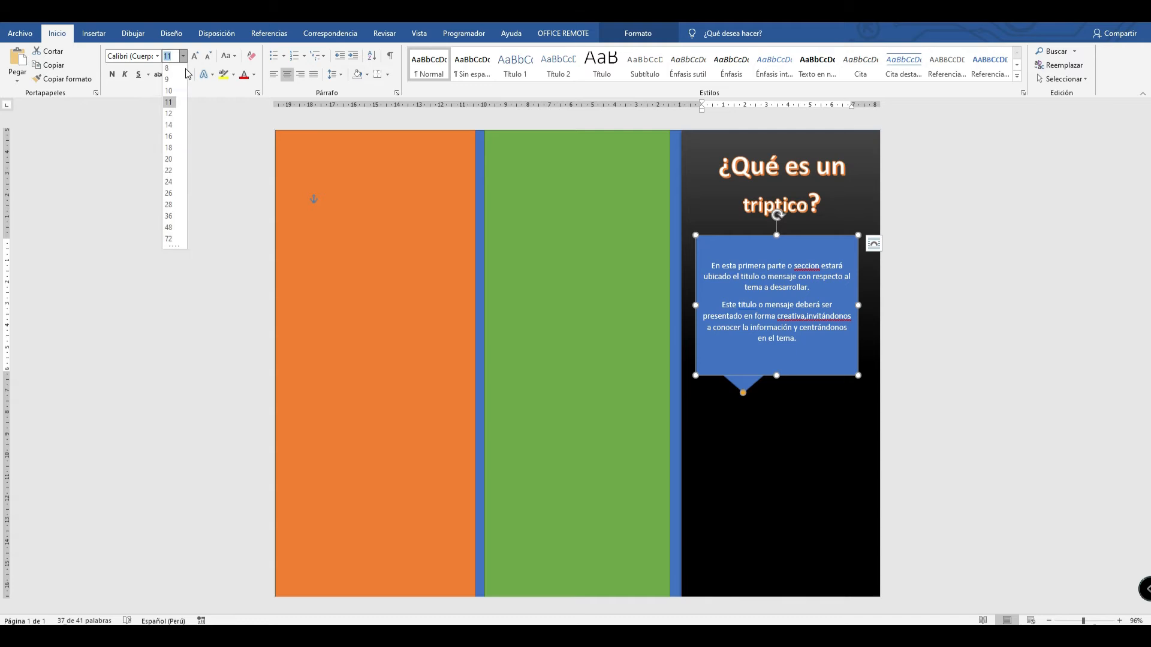
pyautogui.click(169, 126)
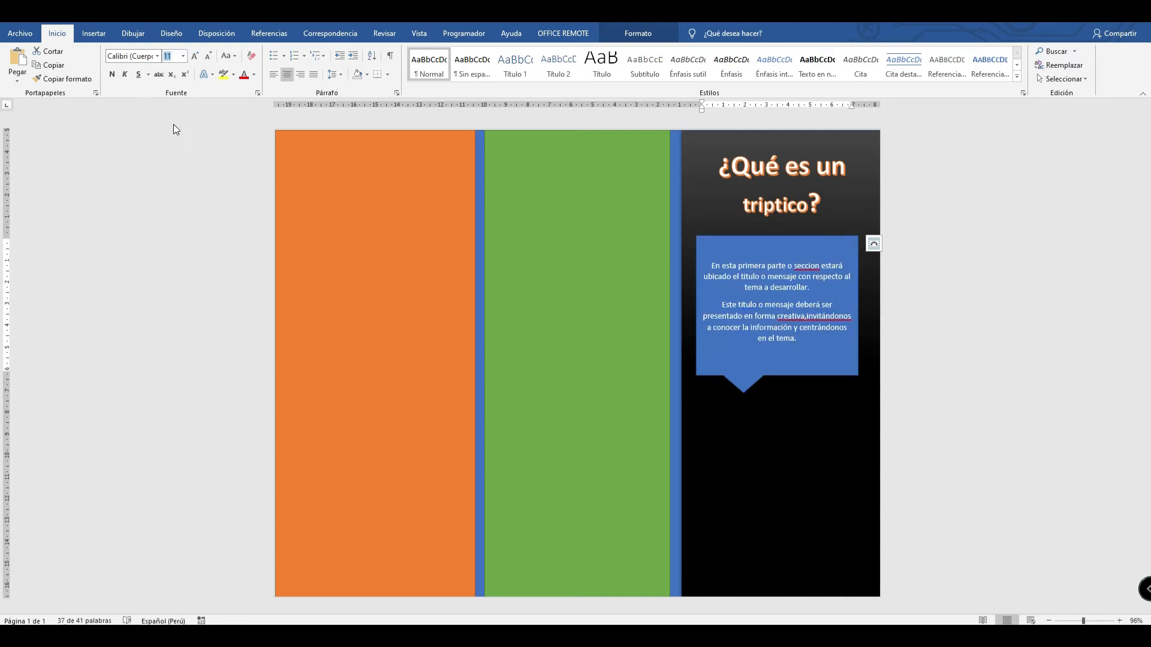
# Enlarge the blue callout downward and slightly wider toward the black panel's outer edge to fit its text.
pyautogui.click(779, 376)
pyautogui.moveTo(779, 377); pyautogui.dragTo(778, 400)
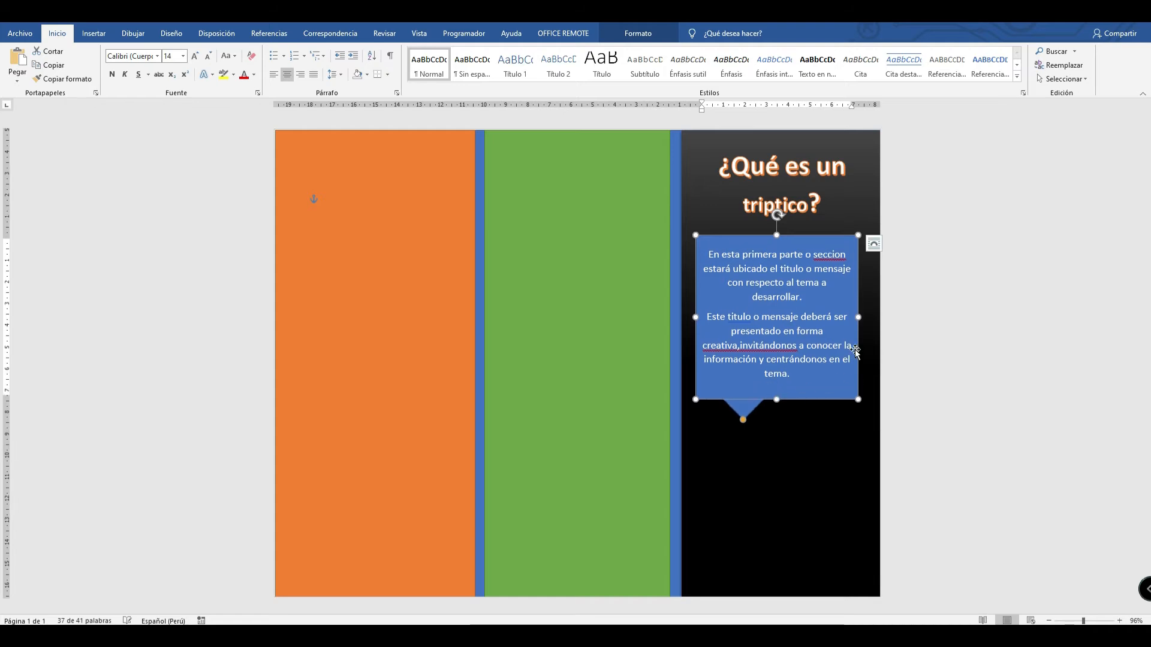
pyautogui.moveTo(859, 325); pyautogui.dragTo(865, 325)
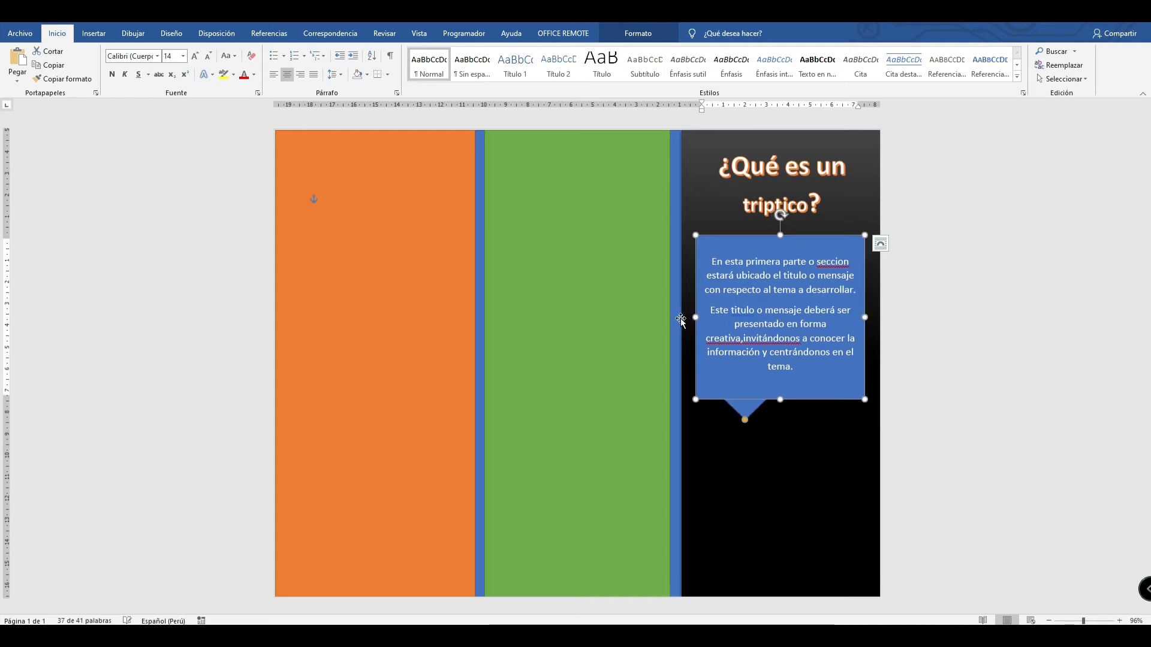
# Correct the callout's flagged spelling errors using the suggestions "creativa, invitándonos" and "sección".
pyautogui.rightClick(741, 318)
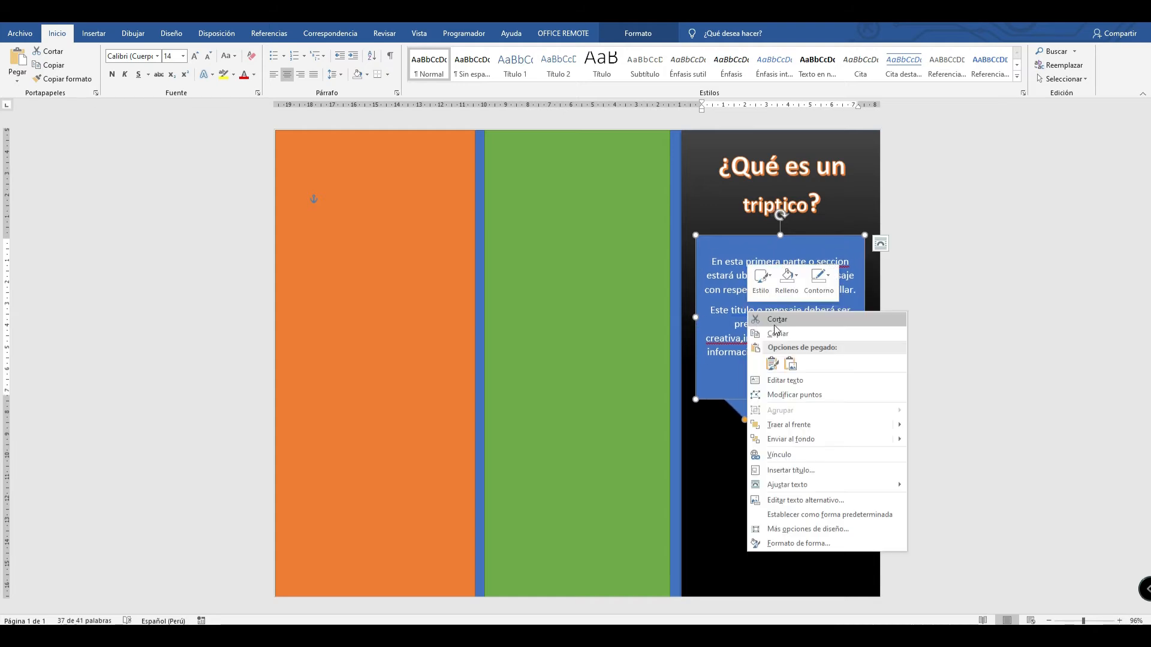
pyautogui.click(738, 340)
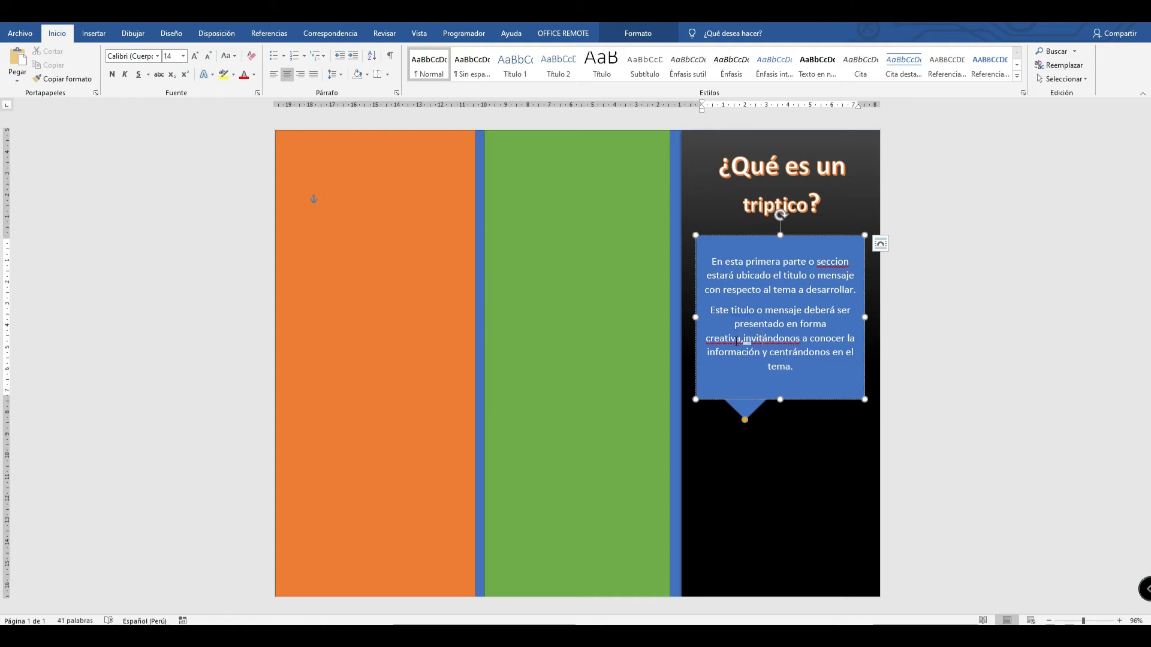
pyautogui.rightClick(736, 341)
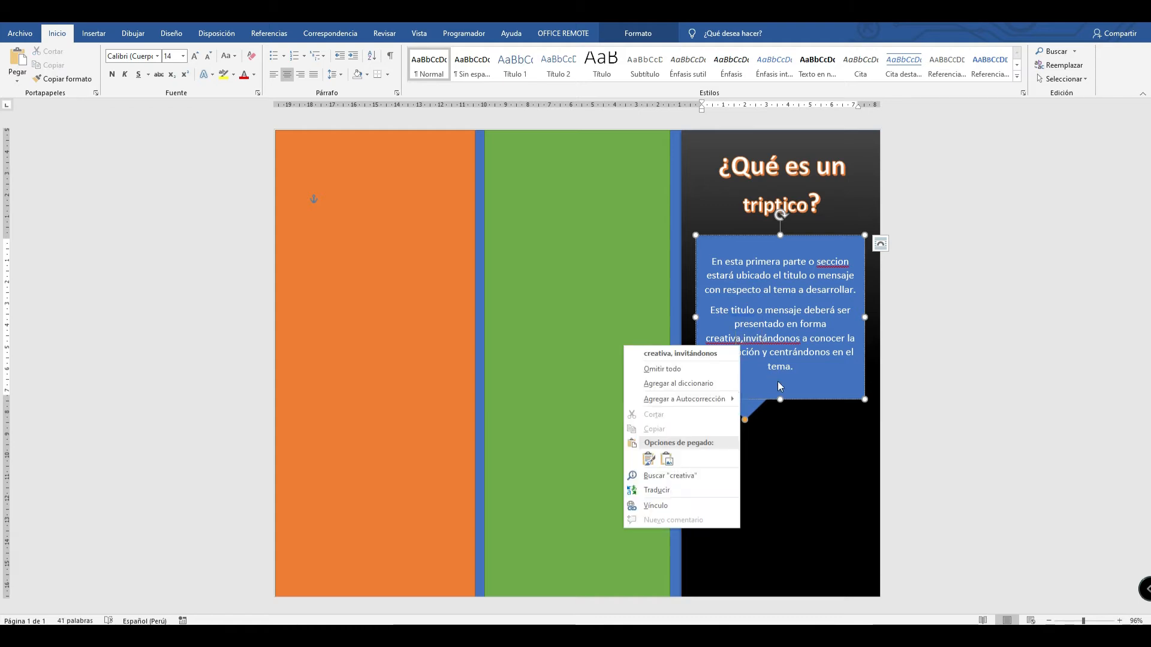
pyautogui.click(707, 352)
pyautogui.rightClick(831, 265)
pyautogui.click(822, 276)
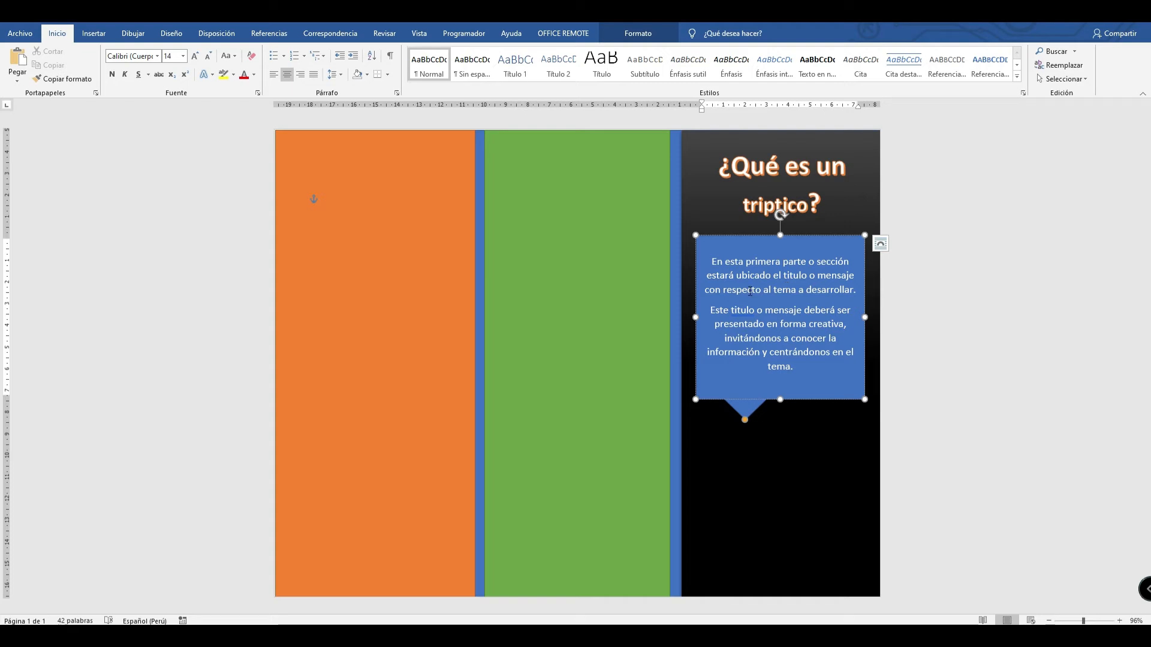
# Reduce the blue callout's height slightly by raising its lower edge.
pyautogui.click(851, 415)
pyautogui.click(776, 366)
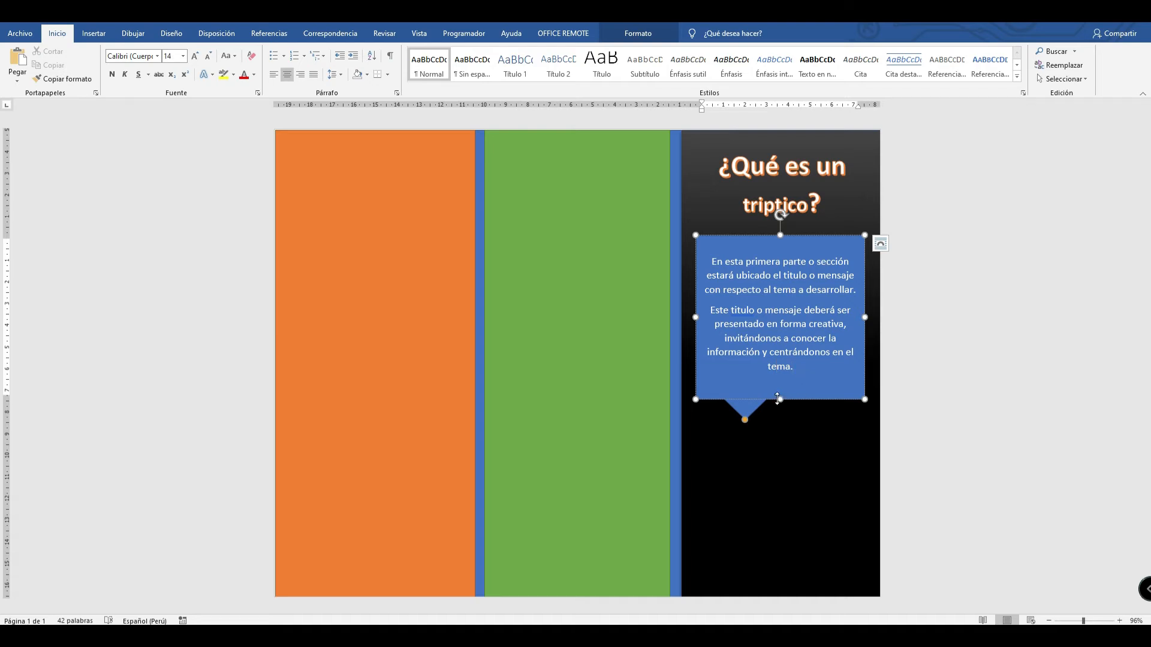
pyautogui.click(793, 408)
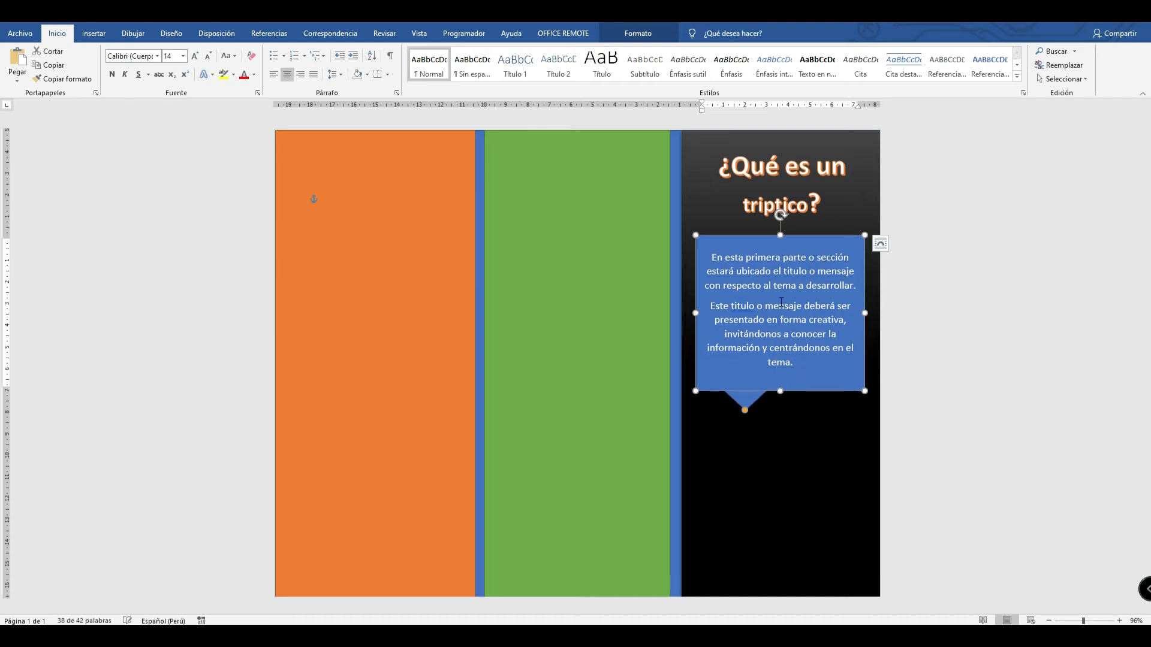
pyautogui.click(391, 284)
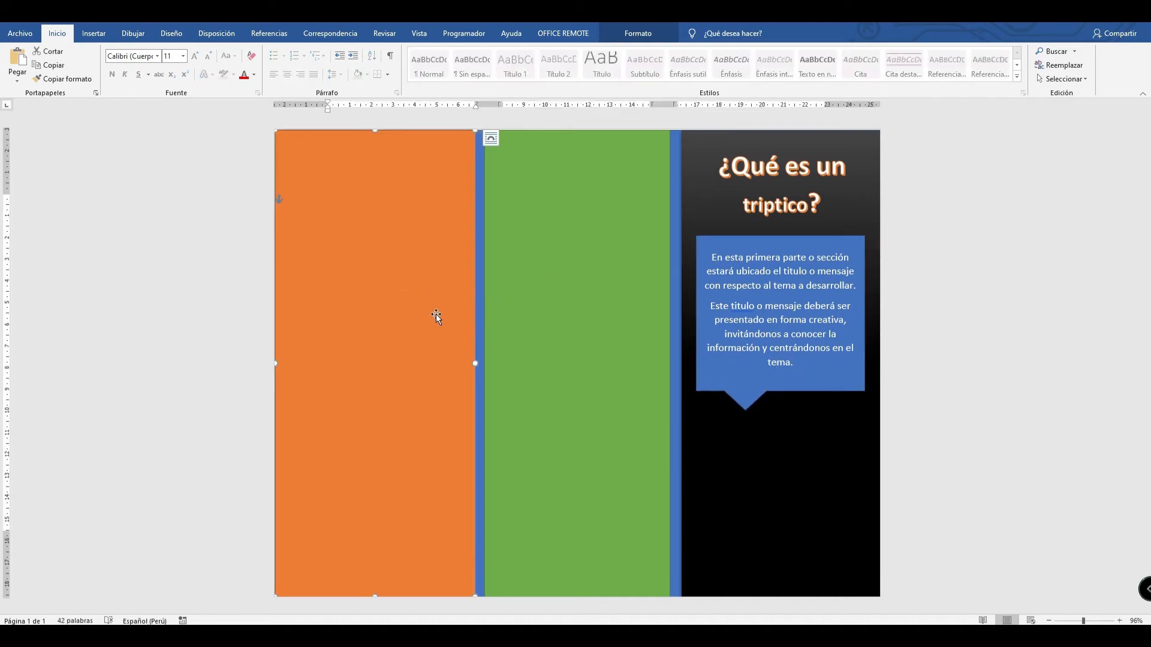
pyautogui.click(94, 33)
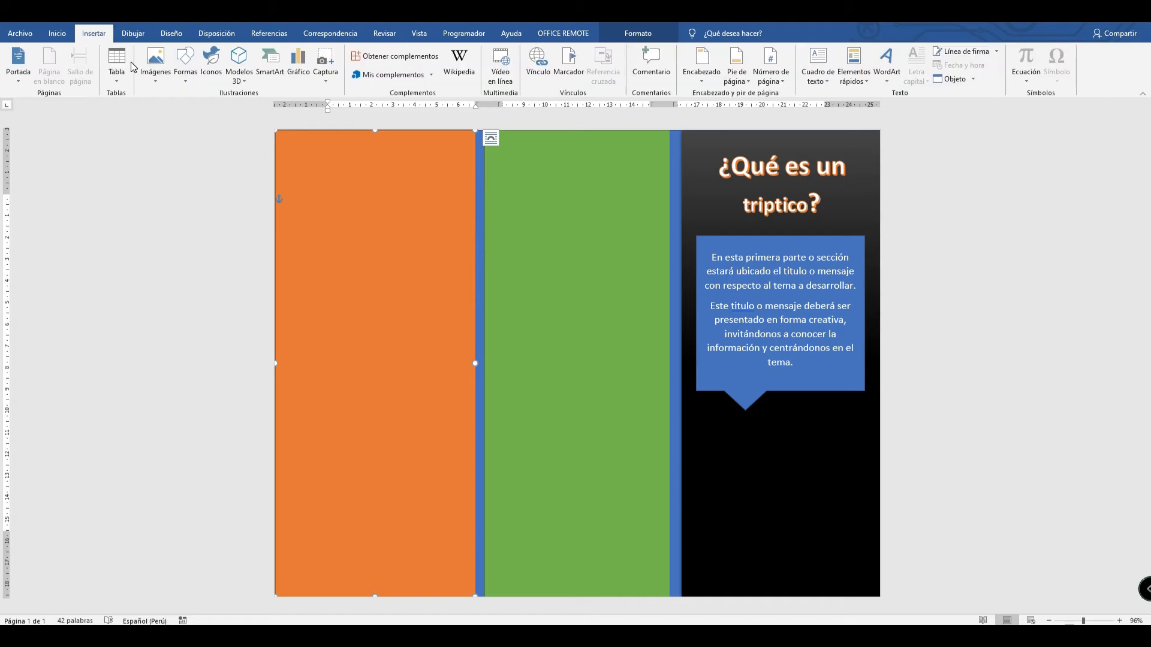
pyautogui.click(193, 82)
pyautogui.click(141, 172)
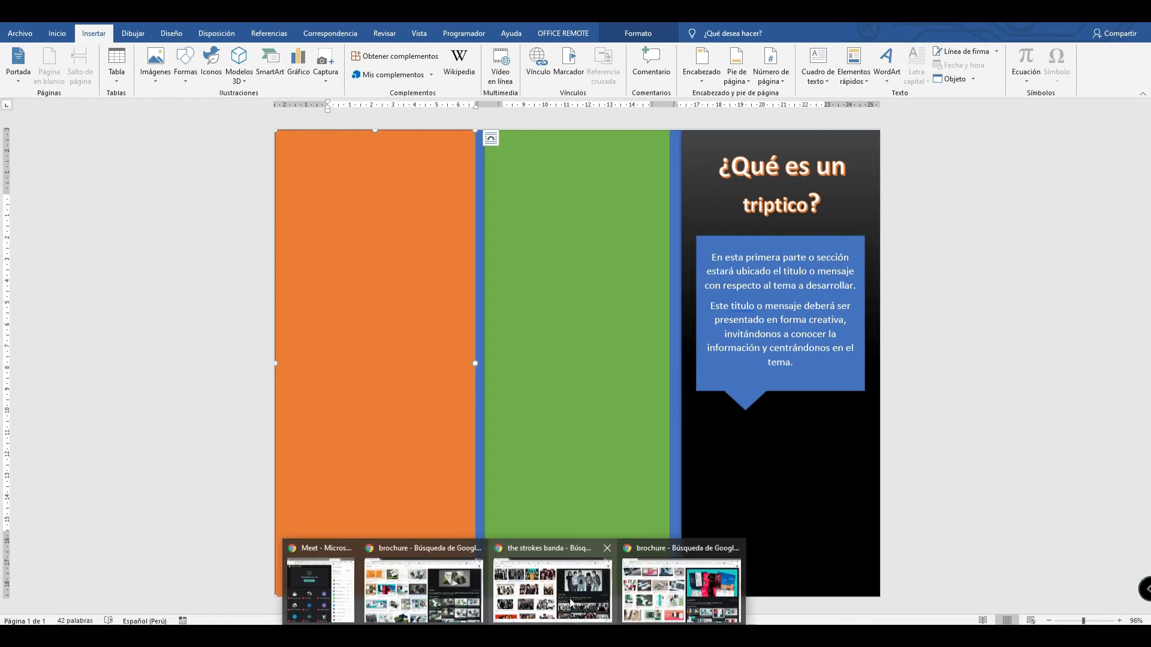
# Switch to the Chrome window with the brochure image results and search Google Images for "personas trabajando".
pyautogui.click(682, 594)
pyautogui.scroll(5, 249, 222)
pyautogui.scroll(5, 249, 222)
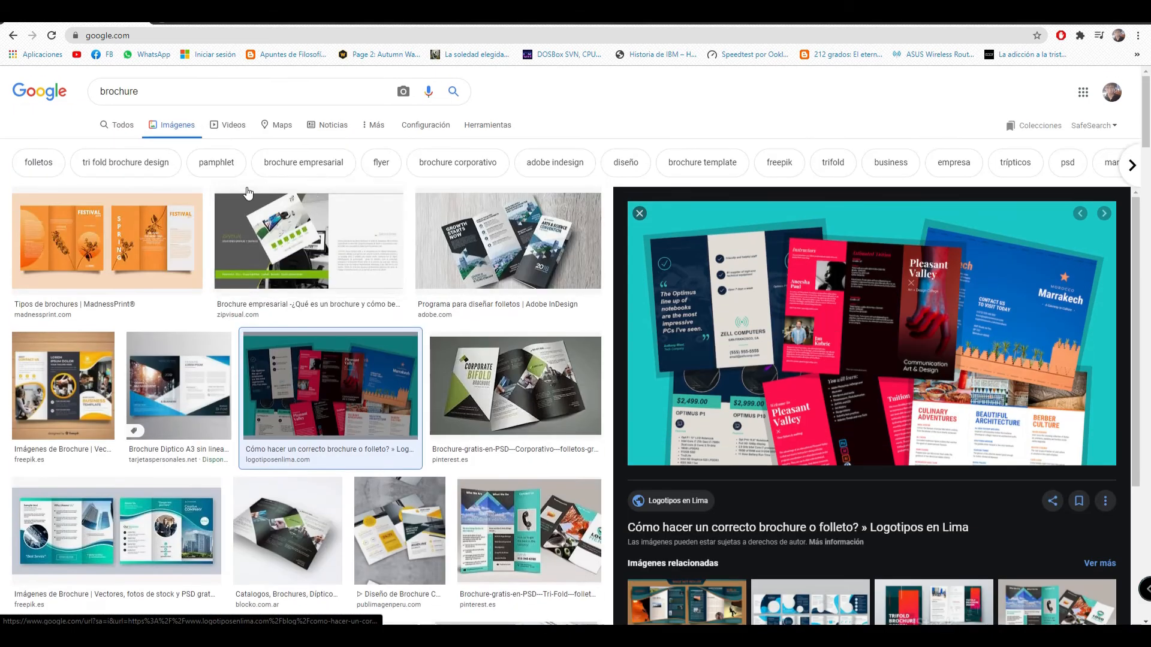
pyautogui.moveTo(143, 91); pyautogui.dragTo(6, 81)
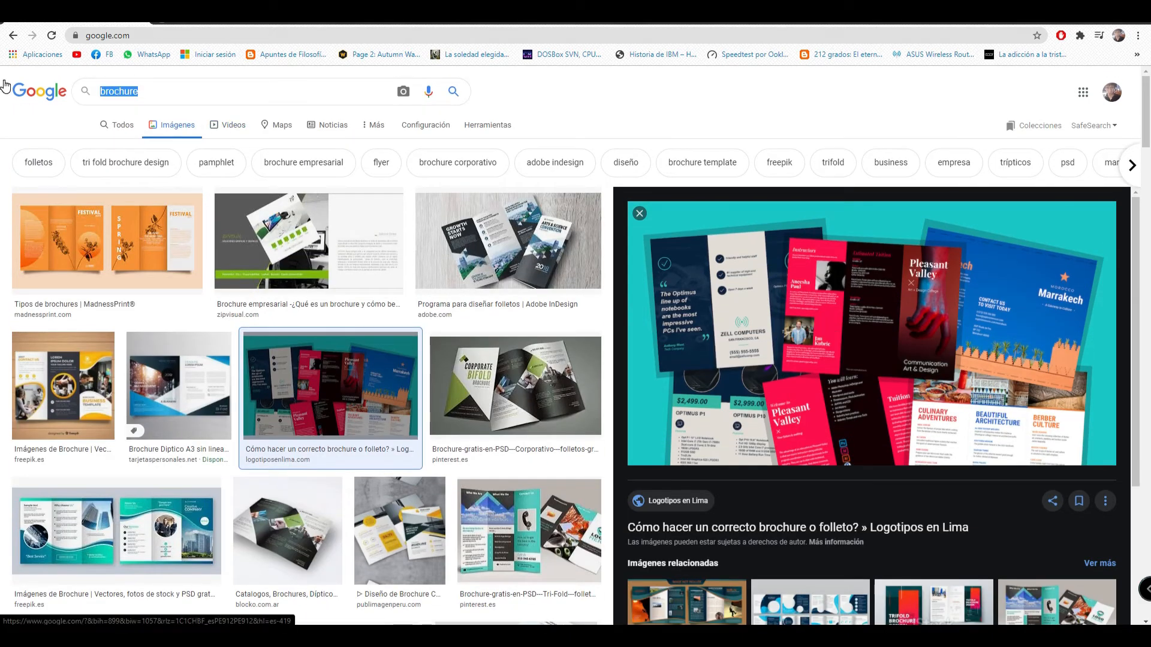
pyautogui.write('personas trabajando')
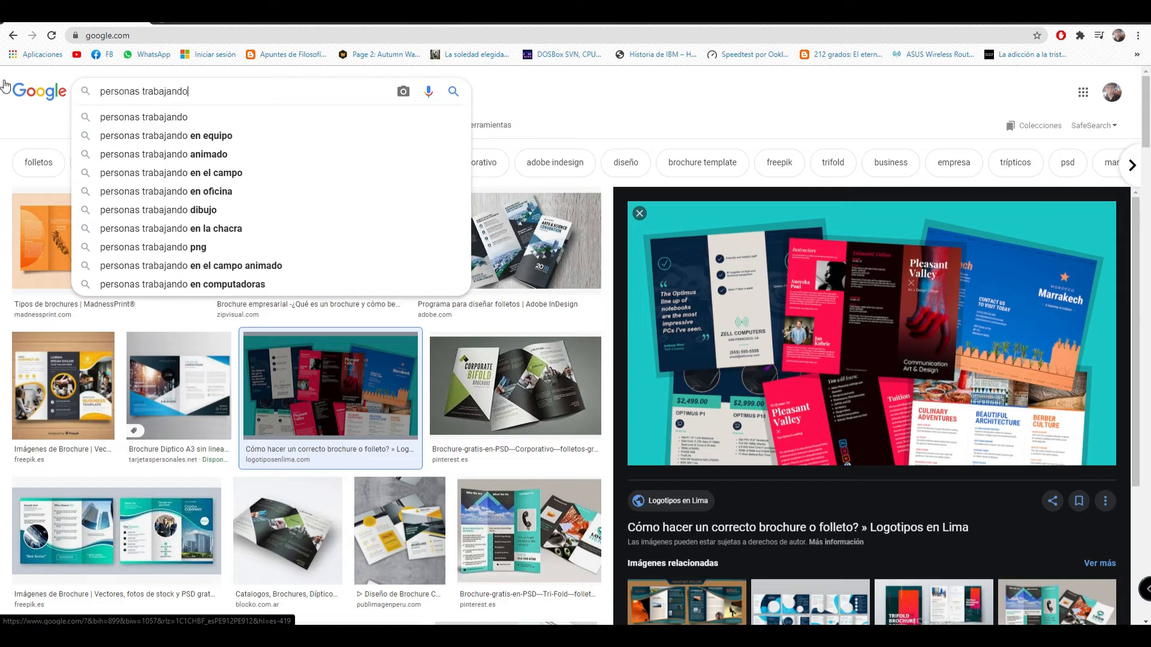
pyautogui.press('Return')
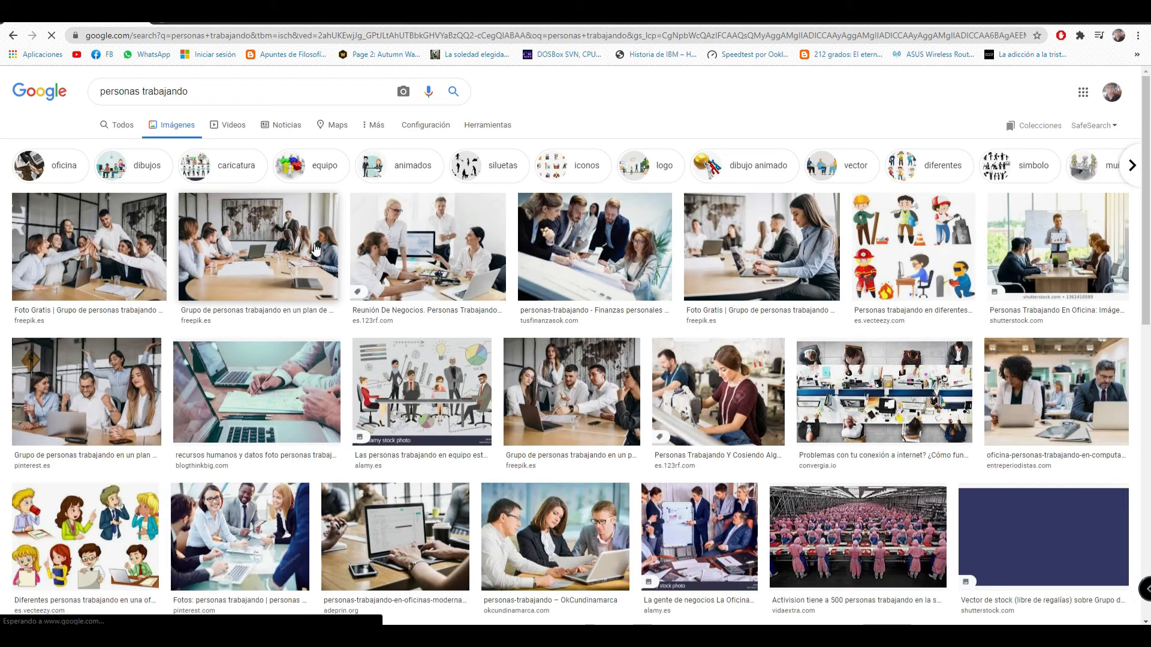
# Save the 626 × 417 Freepik photo of people working on a business plan in an office to the Escritorio folder.
pyautogui.click(428, 251)
pyautogui.rightClick(806, 298)
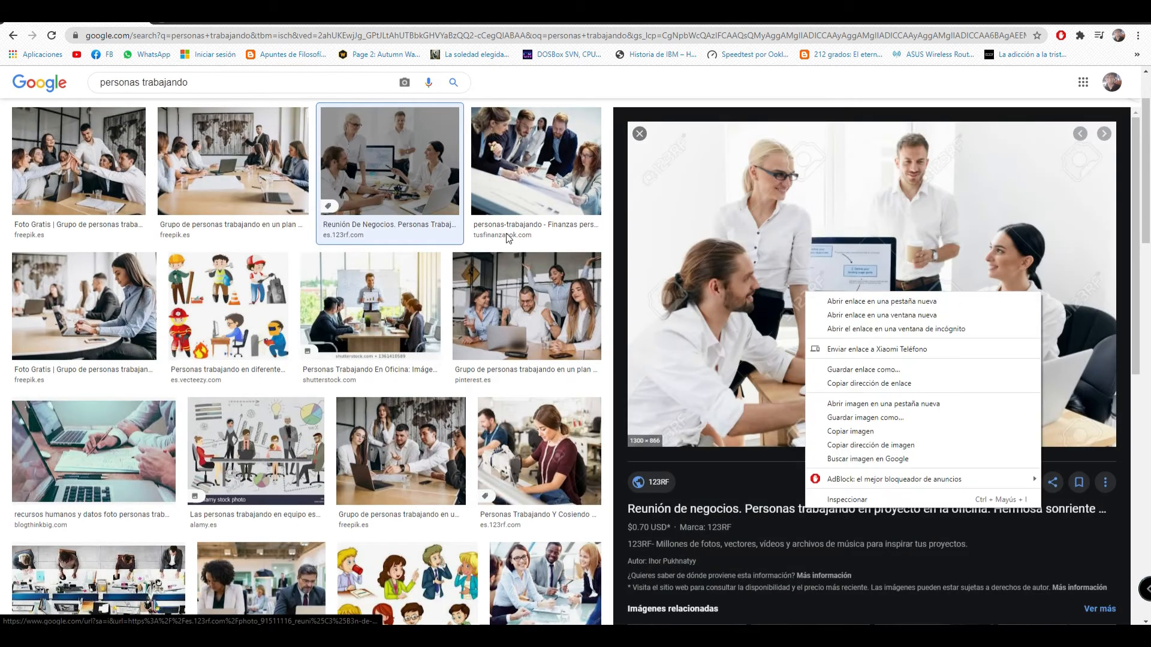
pyautogui.click(253, 169)
pyautogui.rightClick(801, 234)
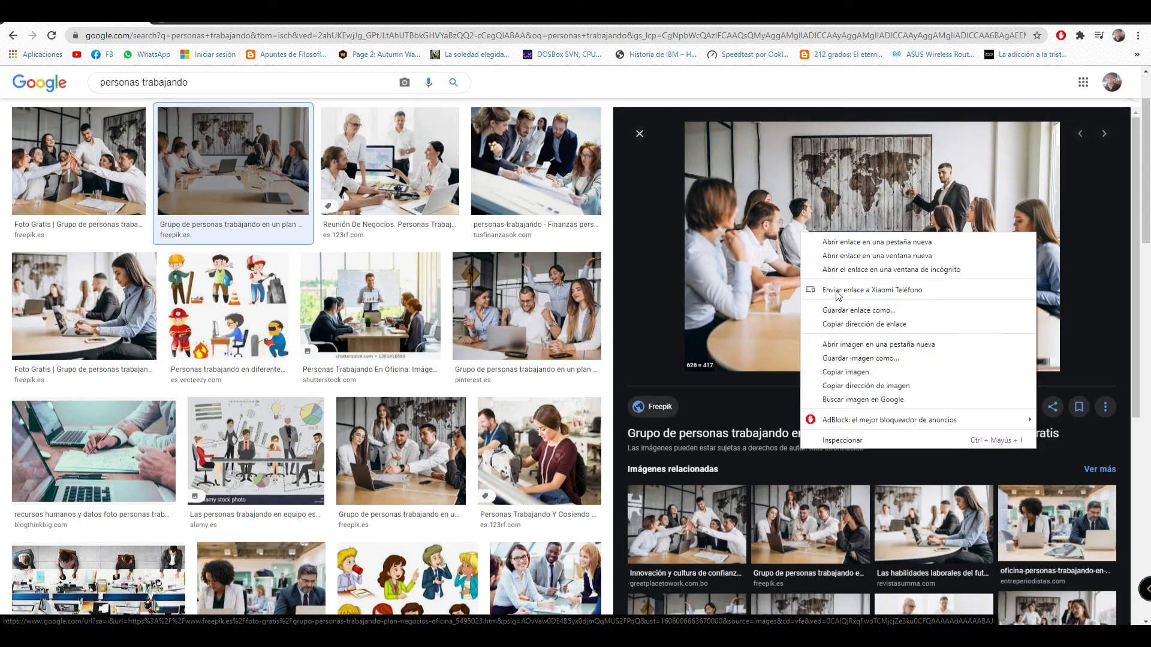
pyautogui.click(891, 358)
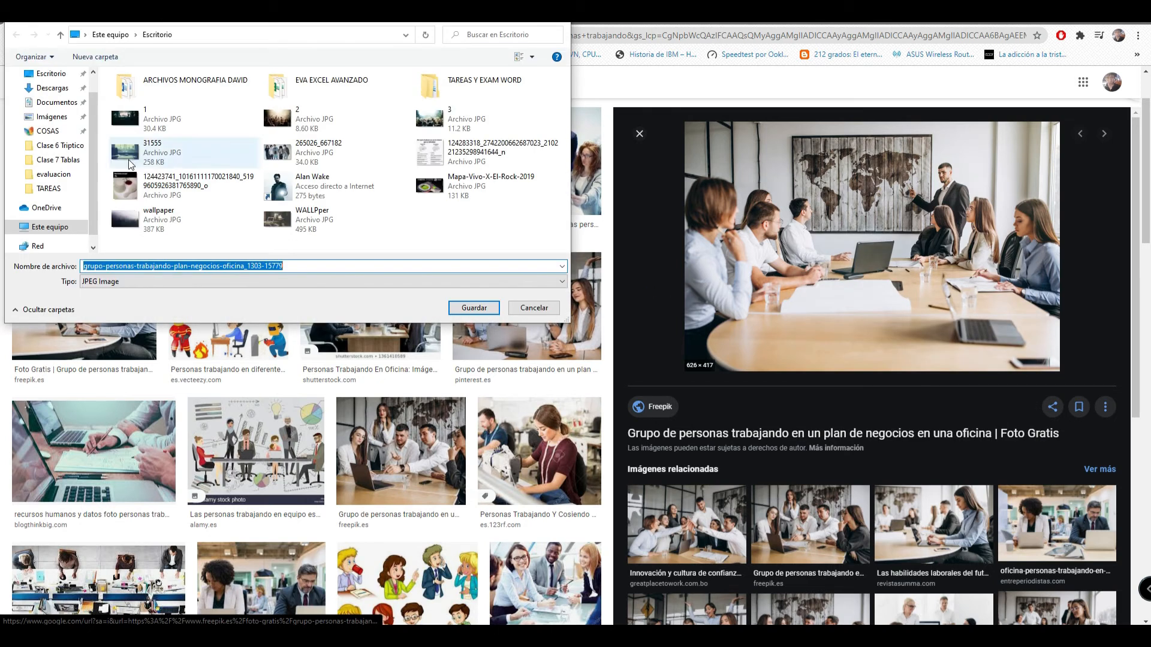
pyautogui.moveTo(92, 143); pyautogui.dragTo(89, 86)
pyautogui.click(35, 101)
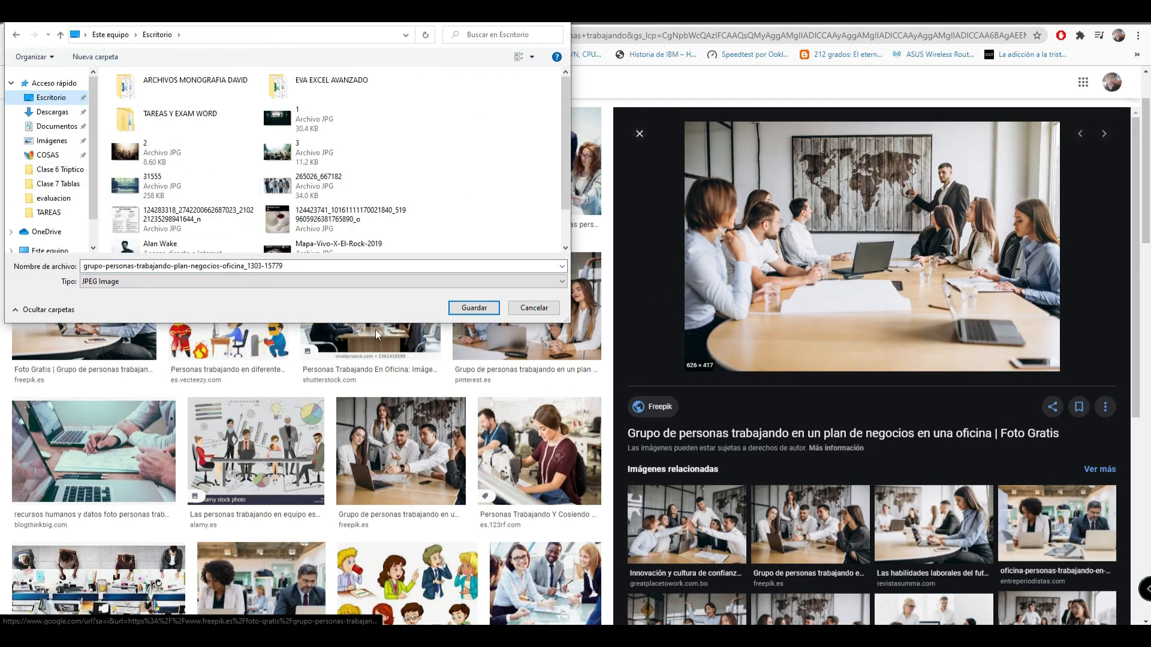
pyautogui.click(473, 308)
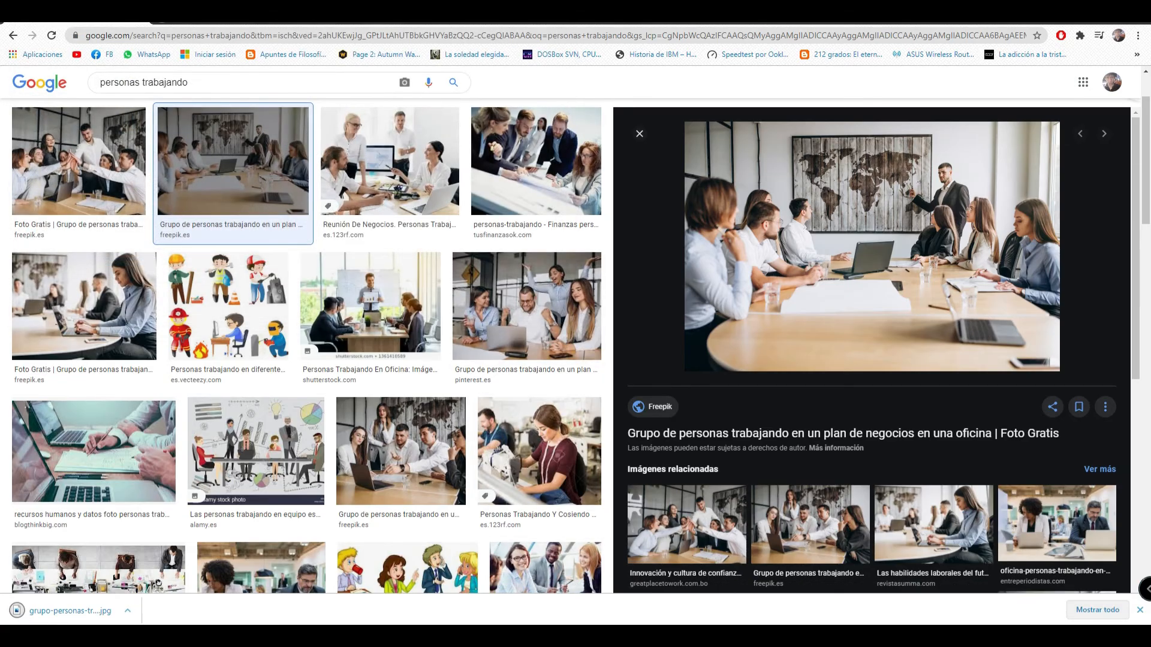
# Return to the Word brochure and insert the picture grupo-personas-trabajando-plan-negocios-oficina_1303-15779 from the Escritorio folder.
pyautogui.hotkey('alt', 'Tab')
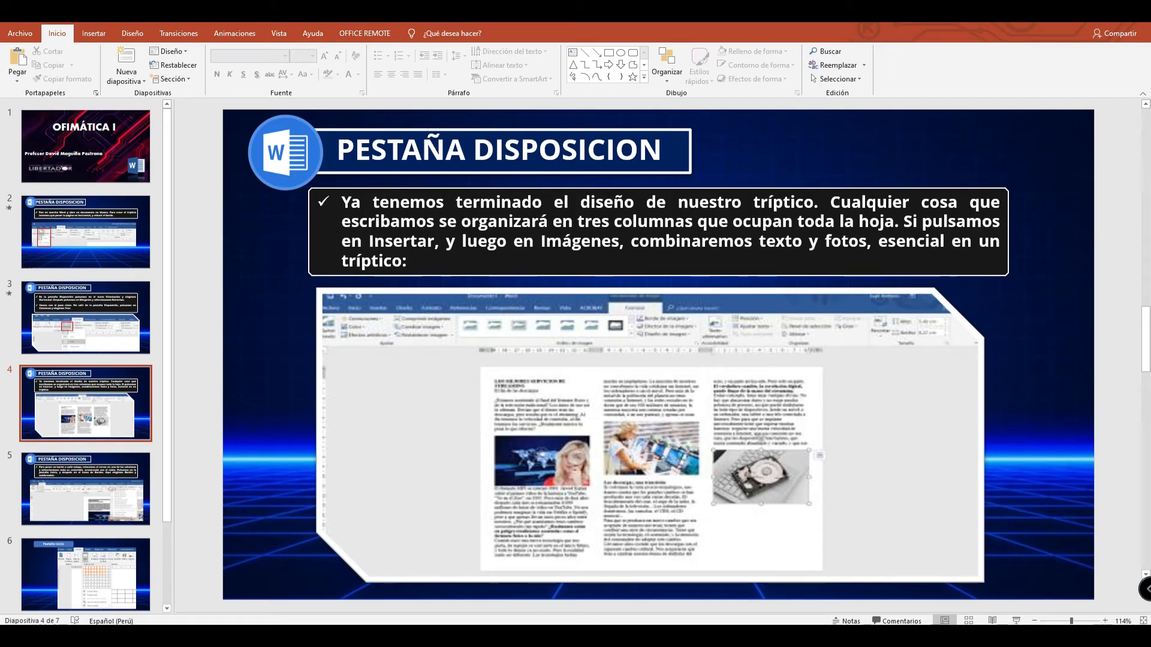
pyautogui.click(699, 610)
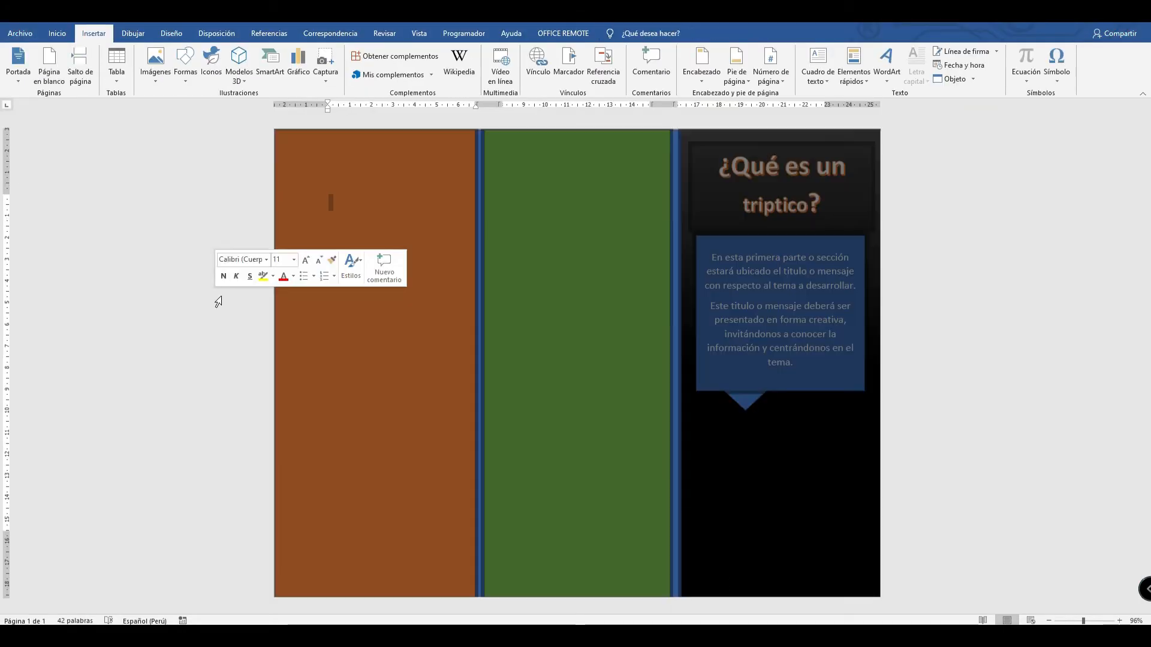
pyautogui.click(444, 350)
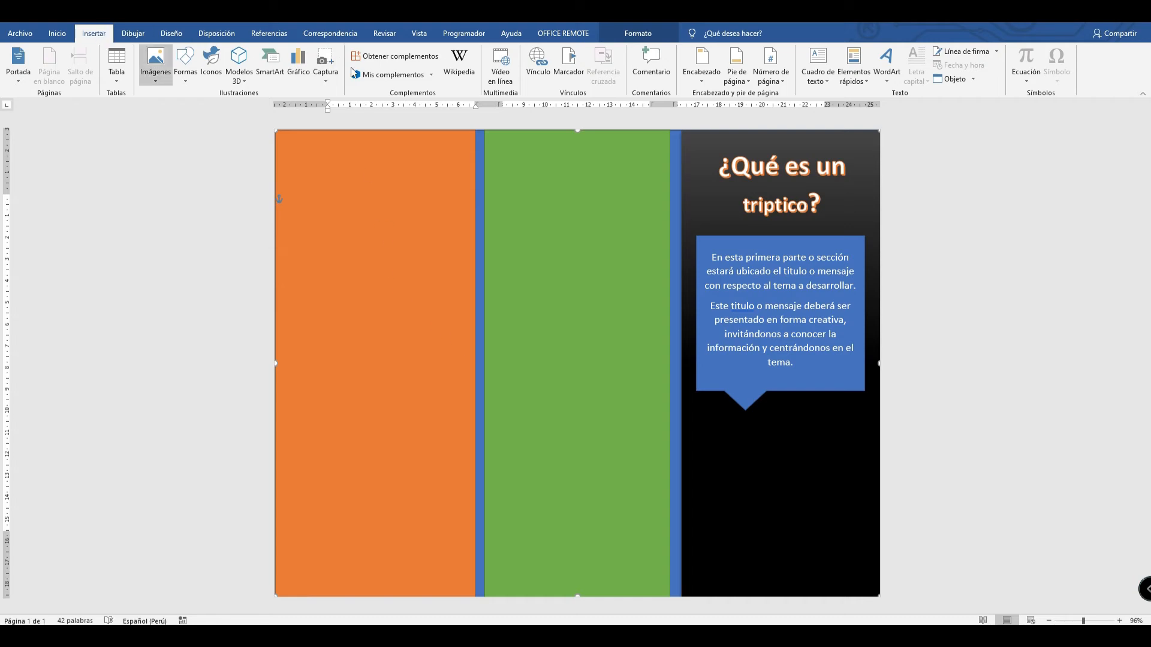
pyautogui.click(155, 65)
pyautogui.click(181, 111)
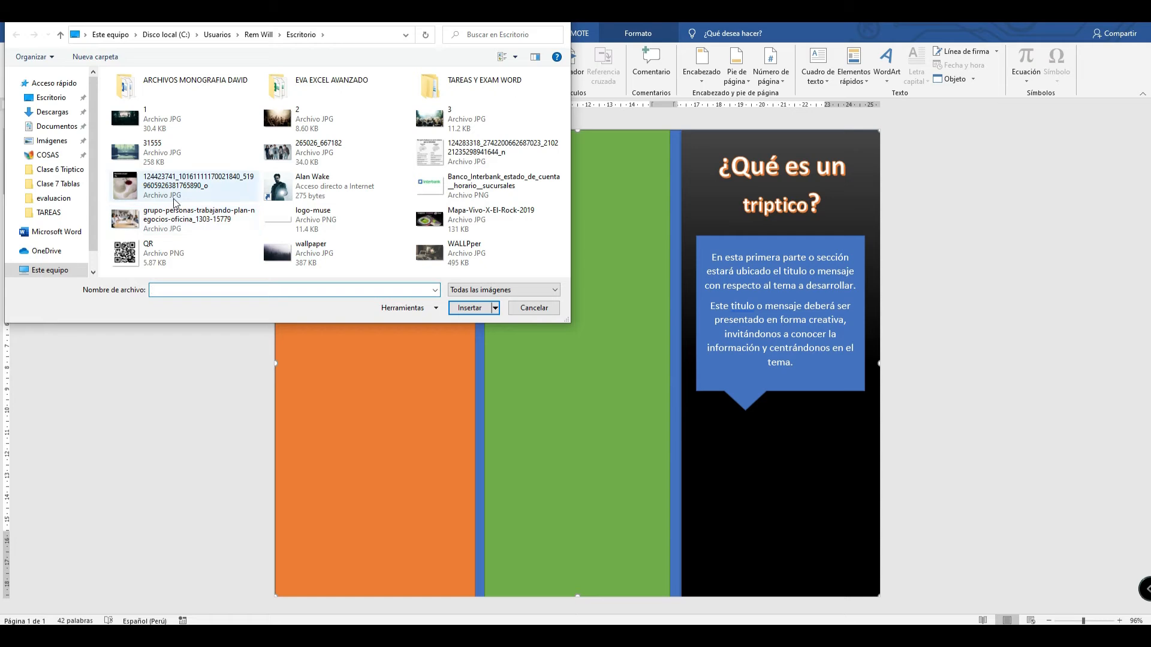
pyautogui.doubleClick(189, 223)
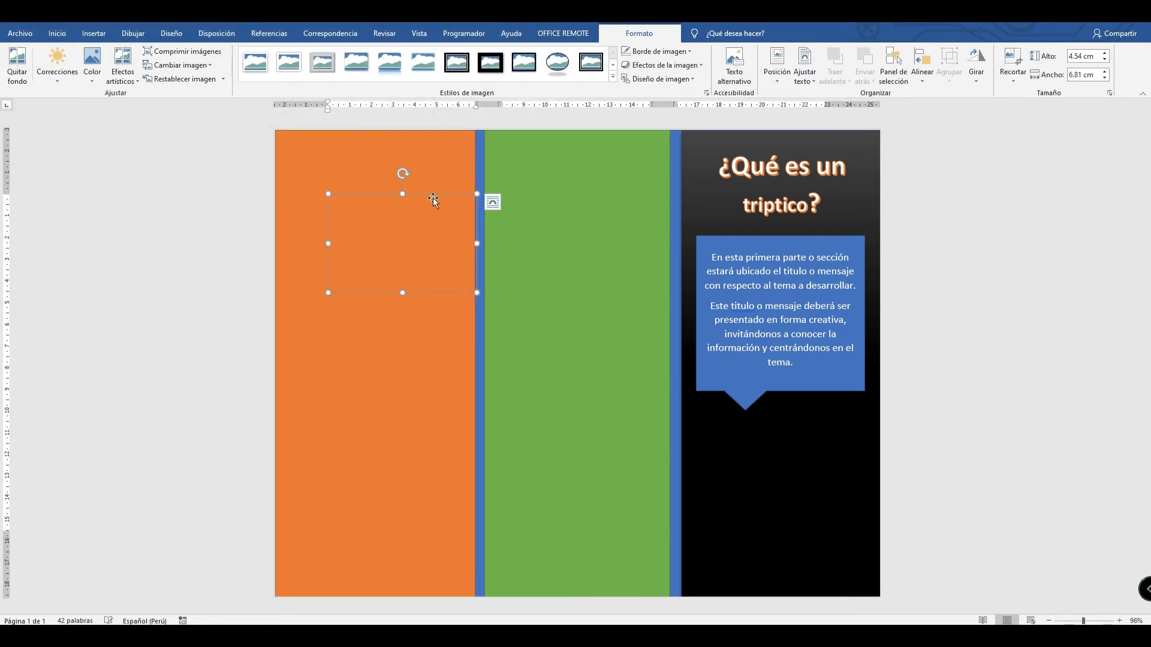
# Set the photo's text wrapping to Cuadrado and move it onto the black panel, directly under the blue callout.
pyautogui.click(804, 74)
pyautogui.click(819, 107)
pyautogui.moveTo(423, 260); pyautogui.dragTo(794, 498)
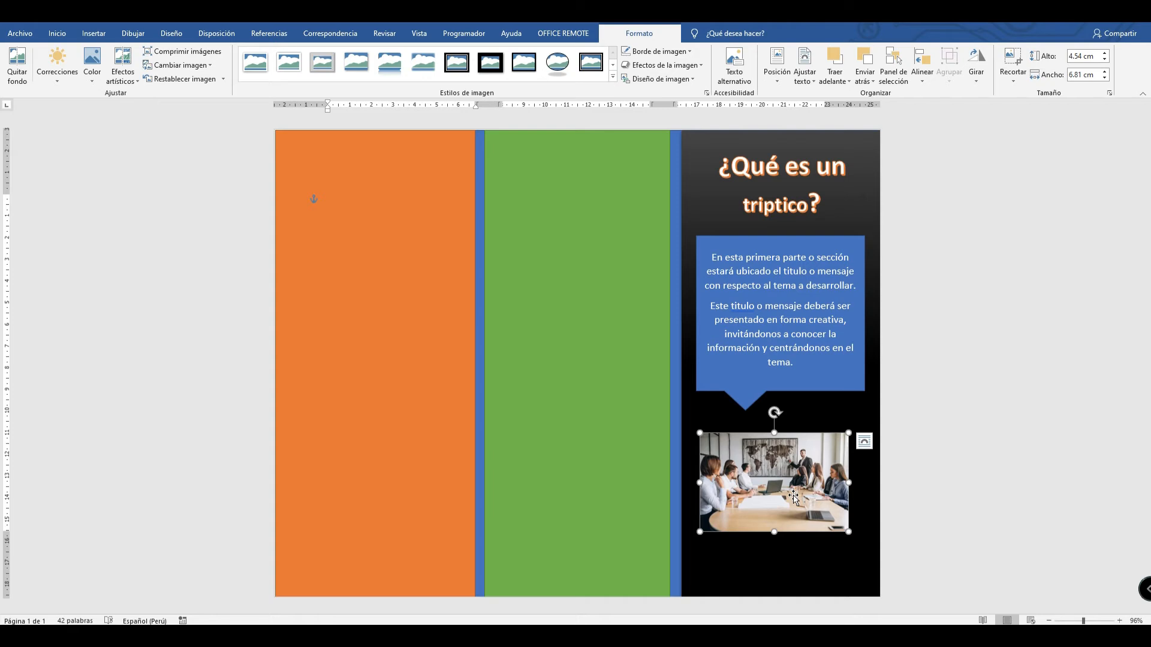
pyautogui.moveTo(772, 497); pyautogui.dragTo(784, 443)
# Apply the oval picture style with a dark bevelled frame to the photo and set its text wrapping to Delante del texto.
pyautogui.click(557, 61)
pyautogui.click(807, 74)
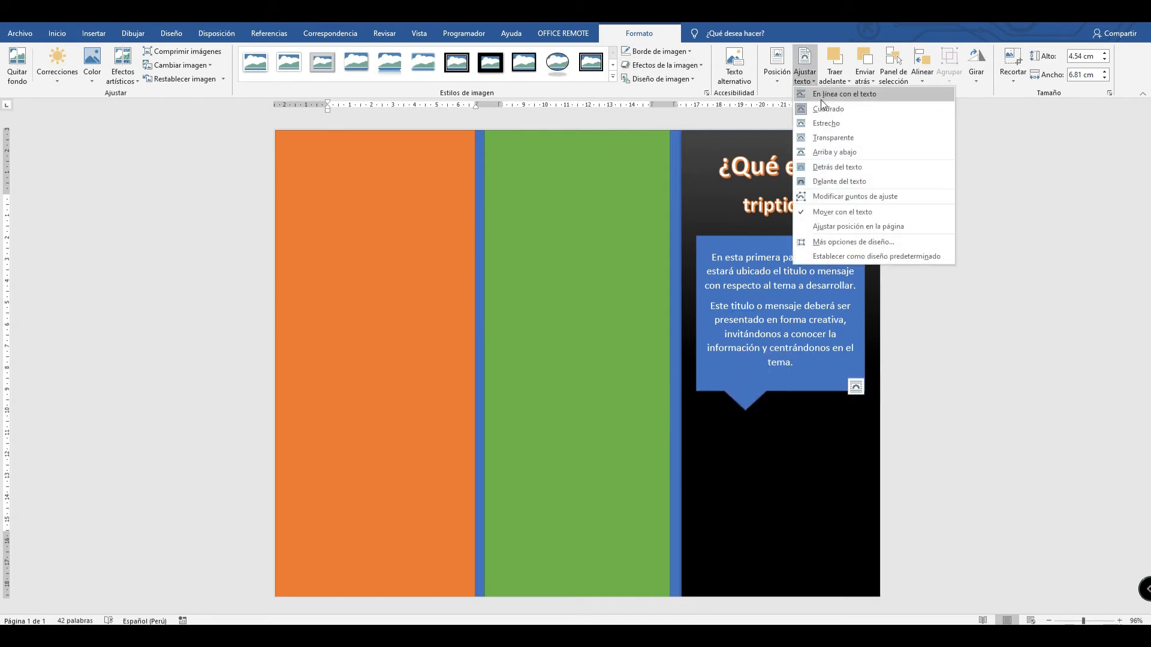
pyautogui.click(833, 181)
# Reposition the oval photo on the black panel so that it overlaps the blue callout's lower edge.
pyautogui.moveTo(777, 474); pyautogui.dragTo(809, 475)
pyautogui.moveTo(808, 427); pyautogui.dragTo(771, 475)
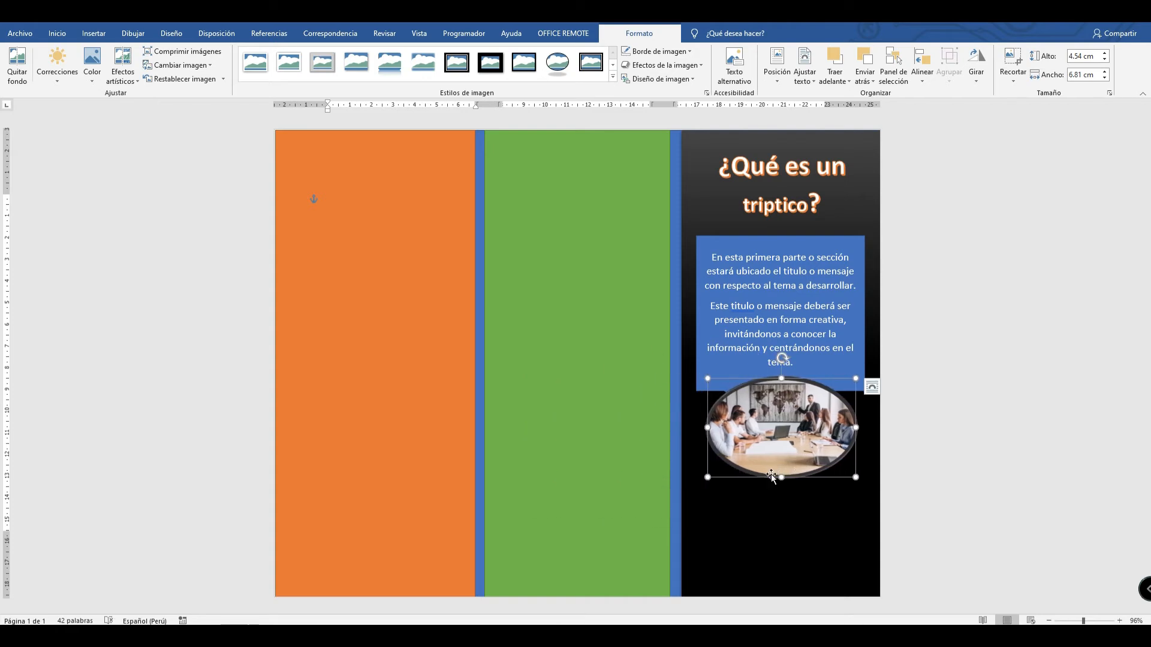
pyautogui.moveTo(790, 473)
pyautogui.mouseDown()
pyautogui.moveTo(798, 456)
pyautogui.moveTo(794, 473)
pyautogui.mouseUp()
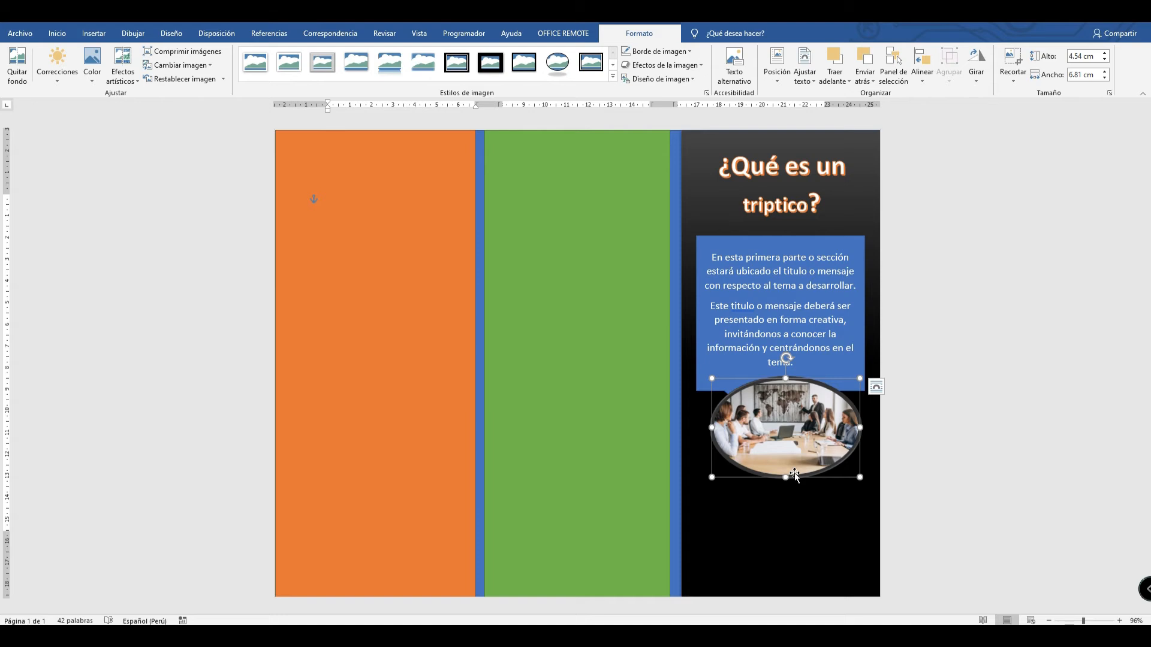
pyautogui.moveTo(797, 428); pyautogui.dragTo(786, 428)
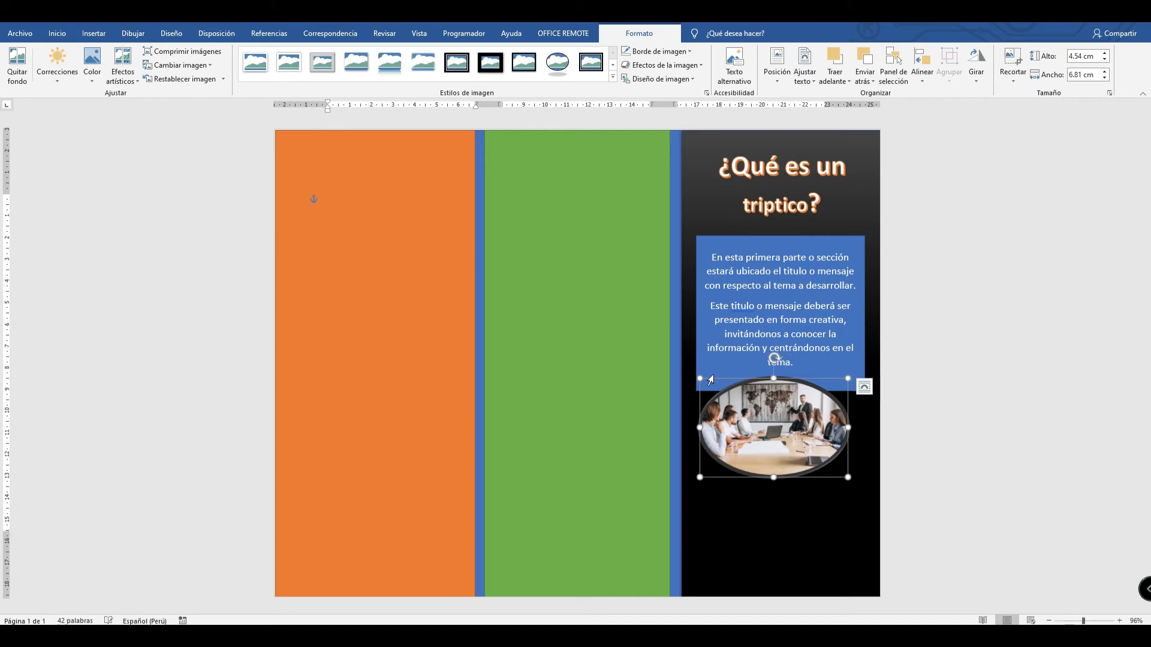
# Shrink the oval photo to about 3.71 by 5.57 cm and position it on the black panel below the callout.
pyautogui.moveTo(708, 379); pyautogui.dragTo(781, 450)
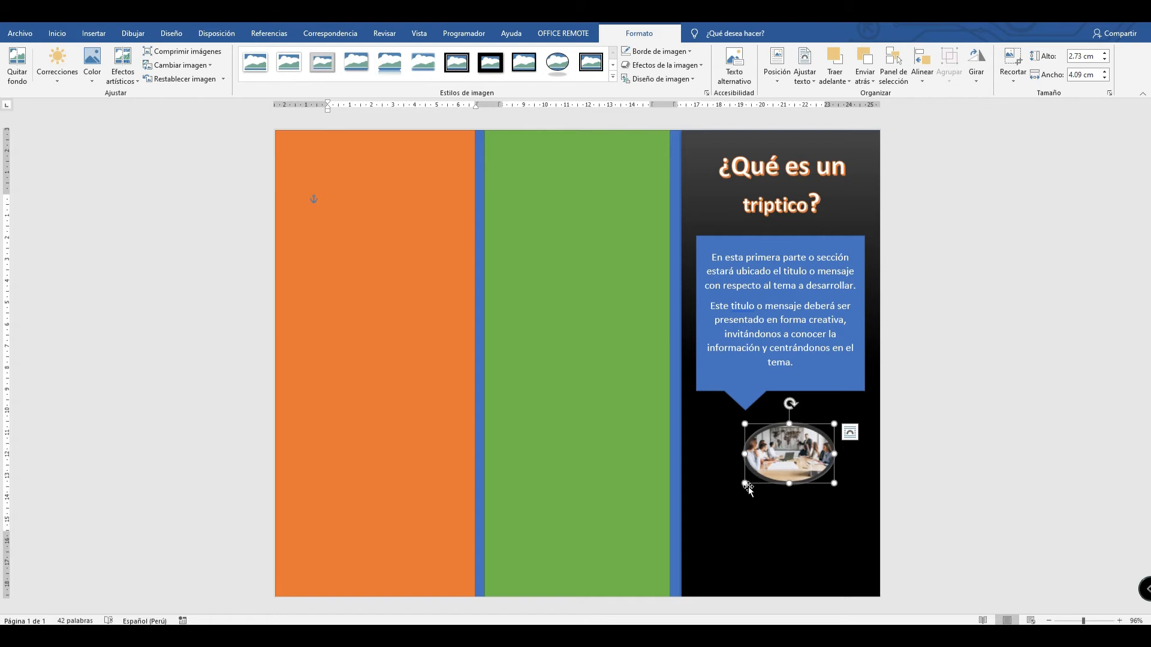
pyautogui.moveTo(745, 484); pyautogui.dragTo(771, 468)
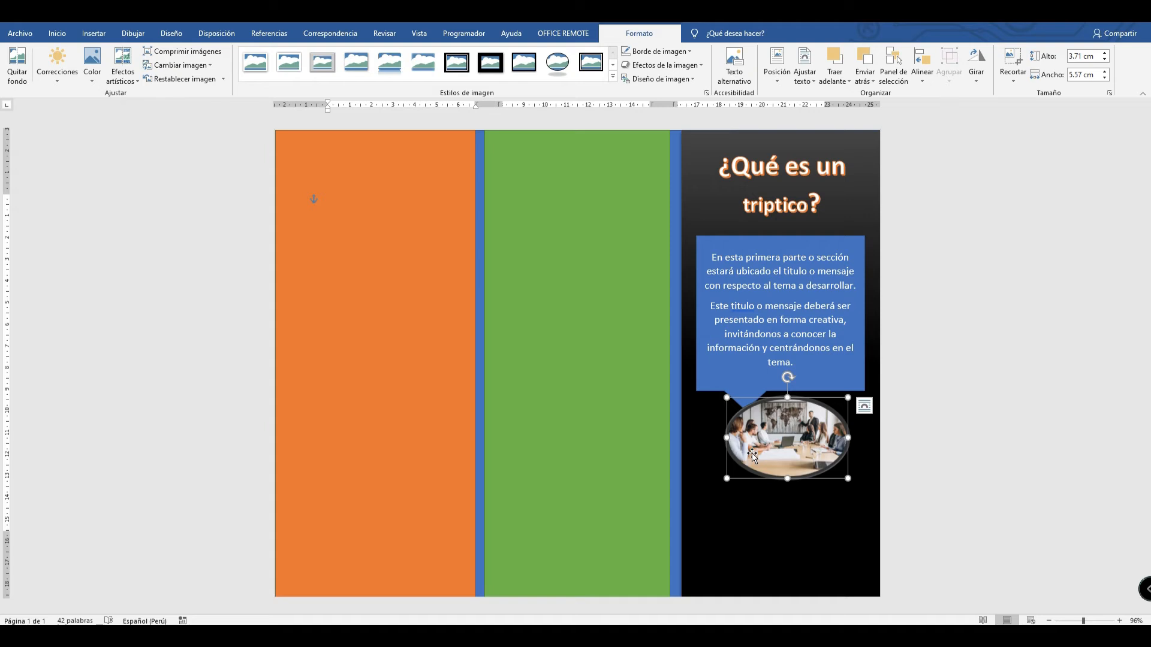
pyautogui.moveTo(765, 429); pyautogui.dragTo(768, 426)
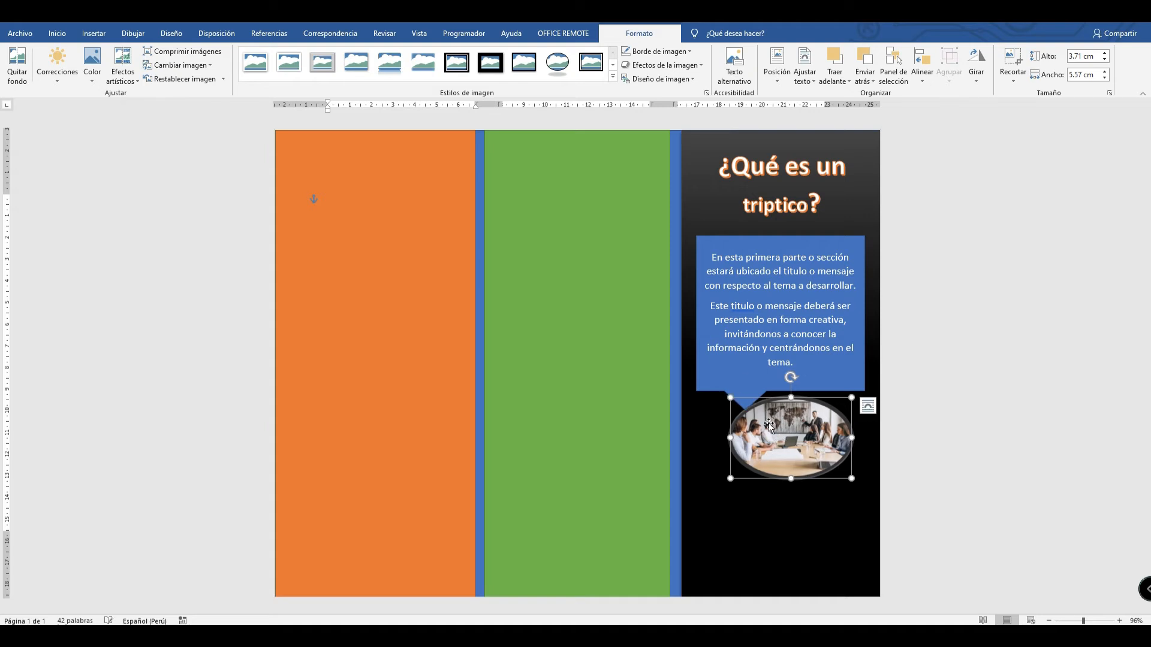
# Shorten the blue callout to fit its text and nudge the oval photo so it sits centred beneath it.
pyautogui.click(730, 367)
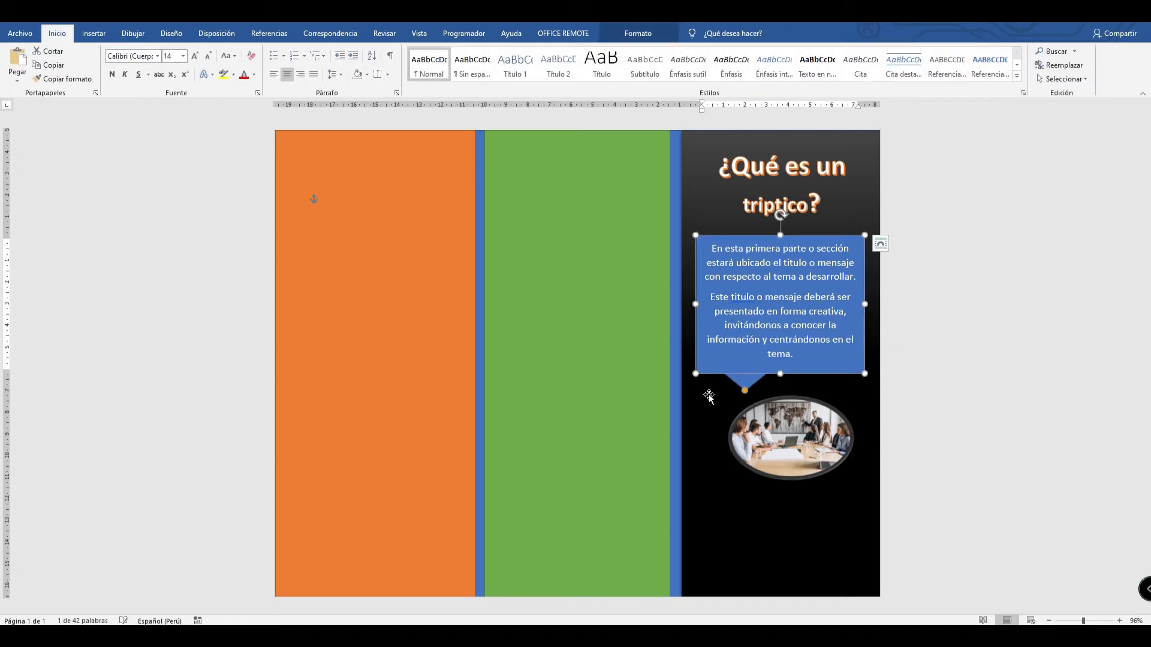
pyautogui.click(788, 414)
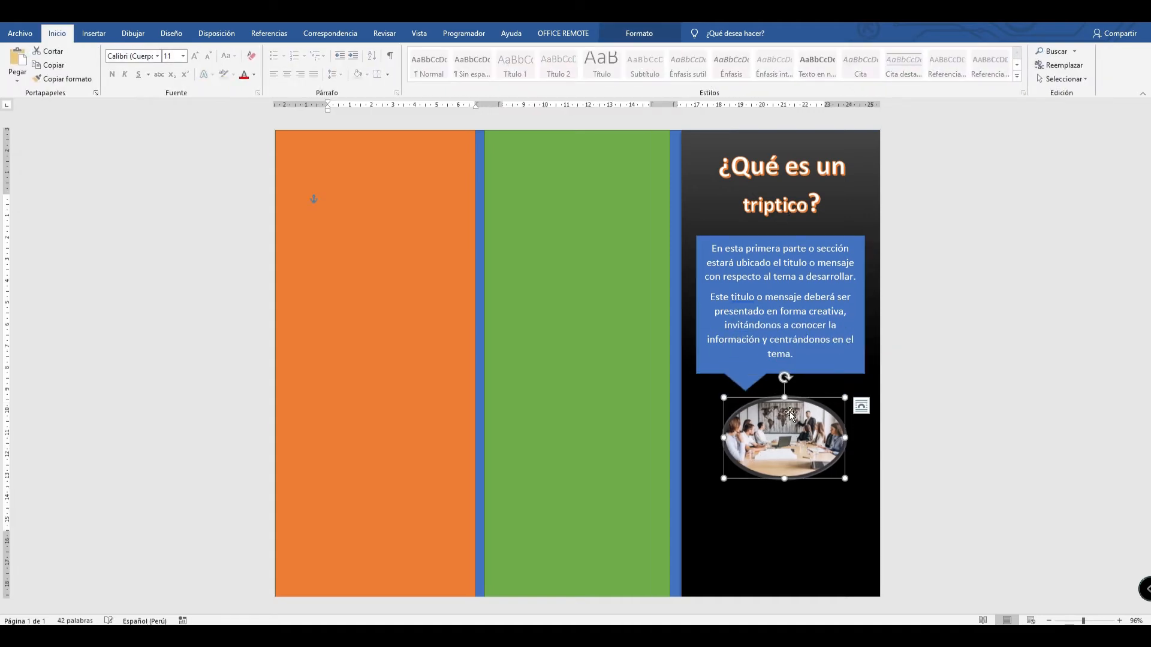
pyautogui.tripleClick(219, 280)
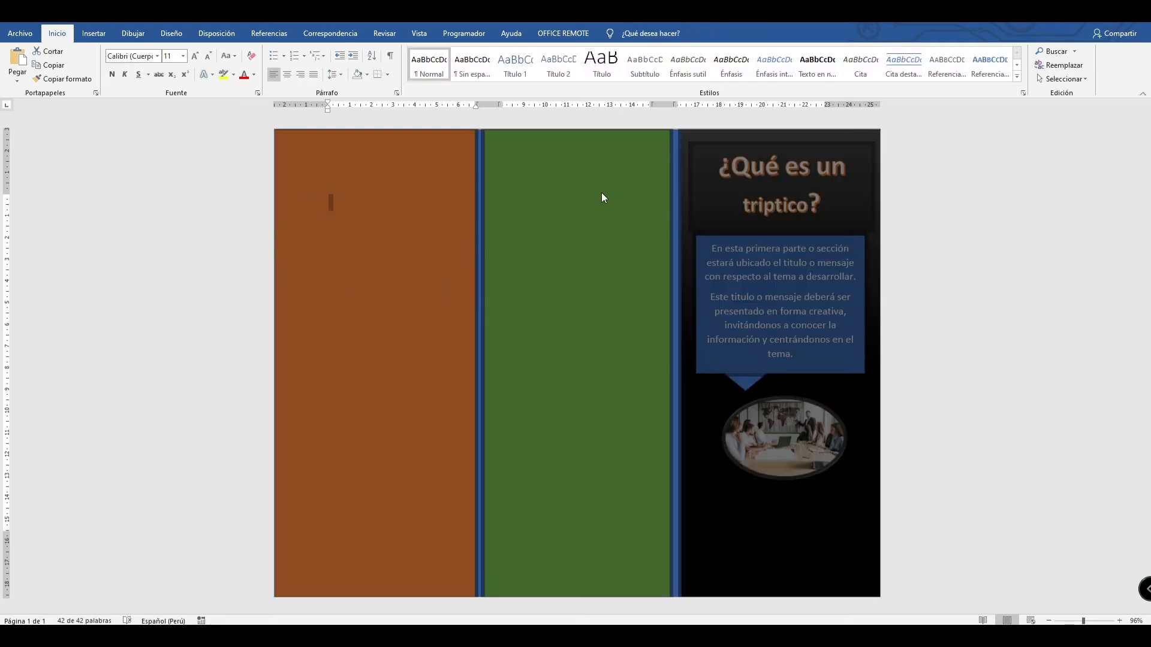
# Insert a blue WordArt title reading "conclusiones" in the brochure.
pyautogui.click(538, 226)
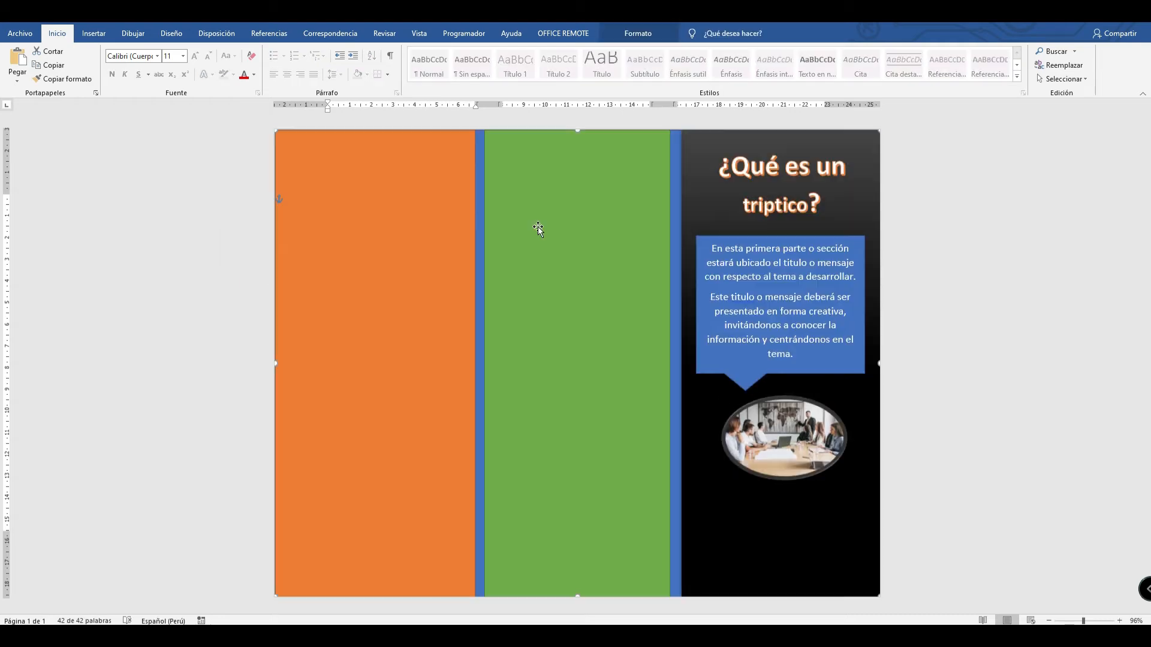
pyautogui.click(93, 33)
pyautogui.click(185, 66)
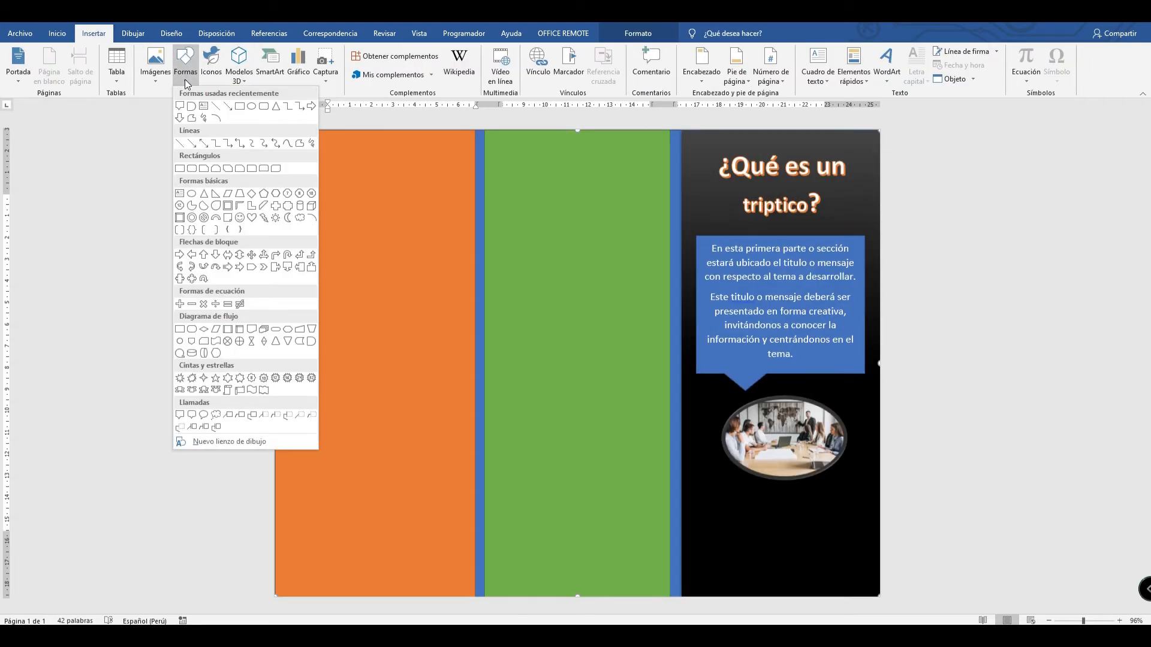
pyautogui.click(185, 66)
pyautogui.click(886, 66)
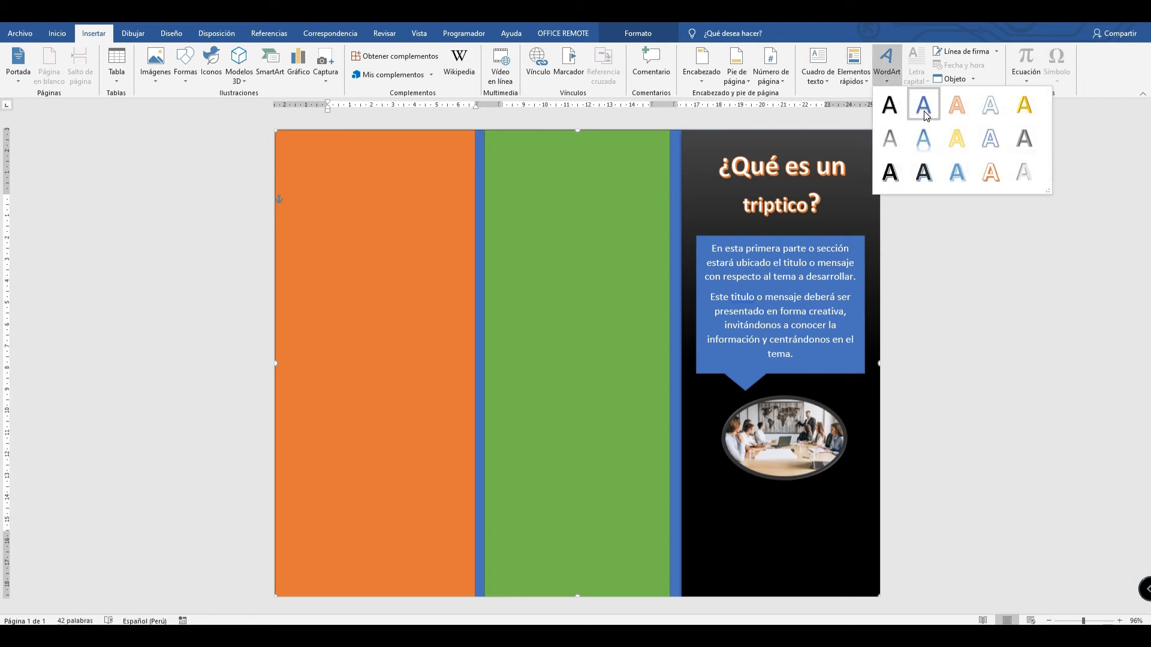
pyautogui.click(929, 112)
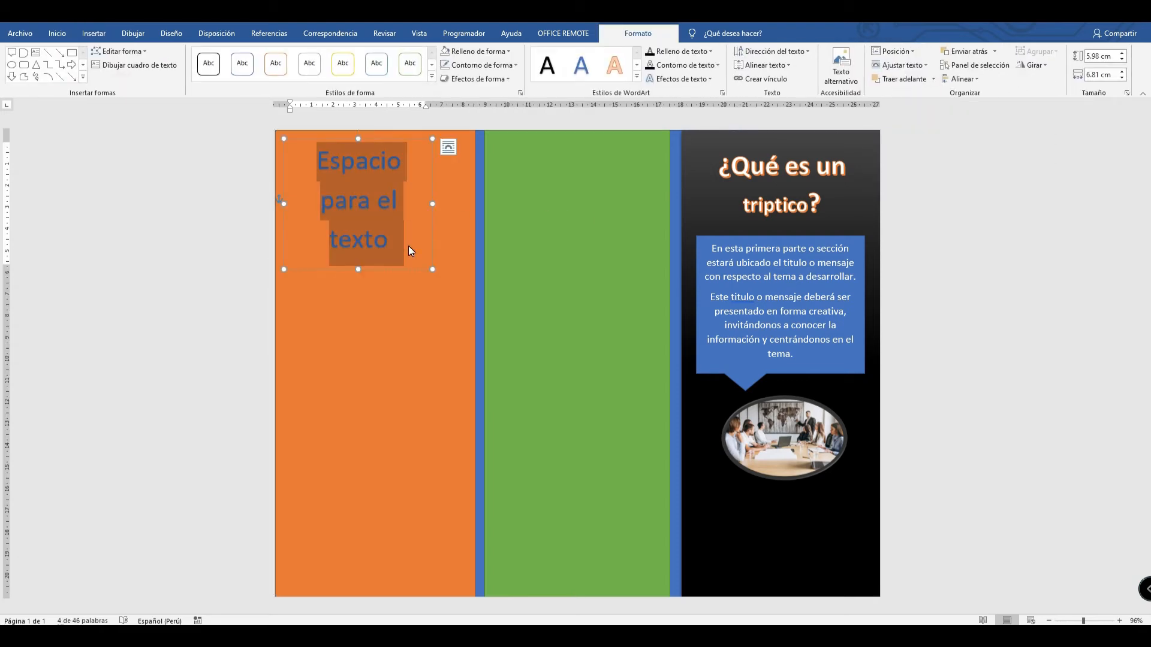
pyautogui.write('conclusion')
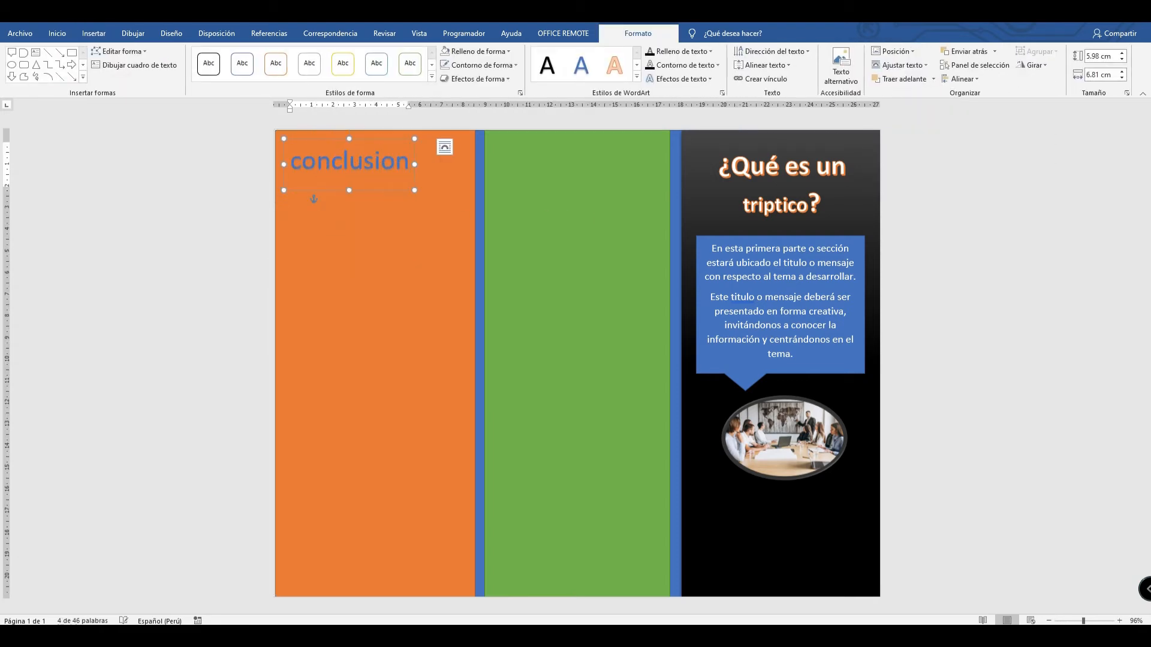
pyautogui.write('es')
# Move the "conclusiones" title to the top of the green panel and centre it across the panel's width.
pyautogui.moveTo(406, 228); pyautogui.dragTo(622, 228)
pyautogui.moveTo(502, 180); pyautogui.dragTo(497, 180)
pyautogui.moveTo(648, 184); pyautogui.dragTo(655, 182)
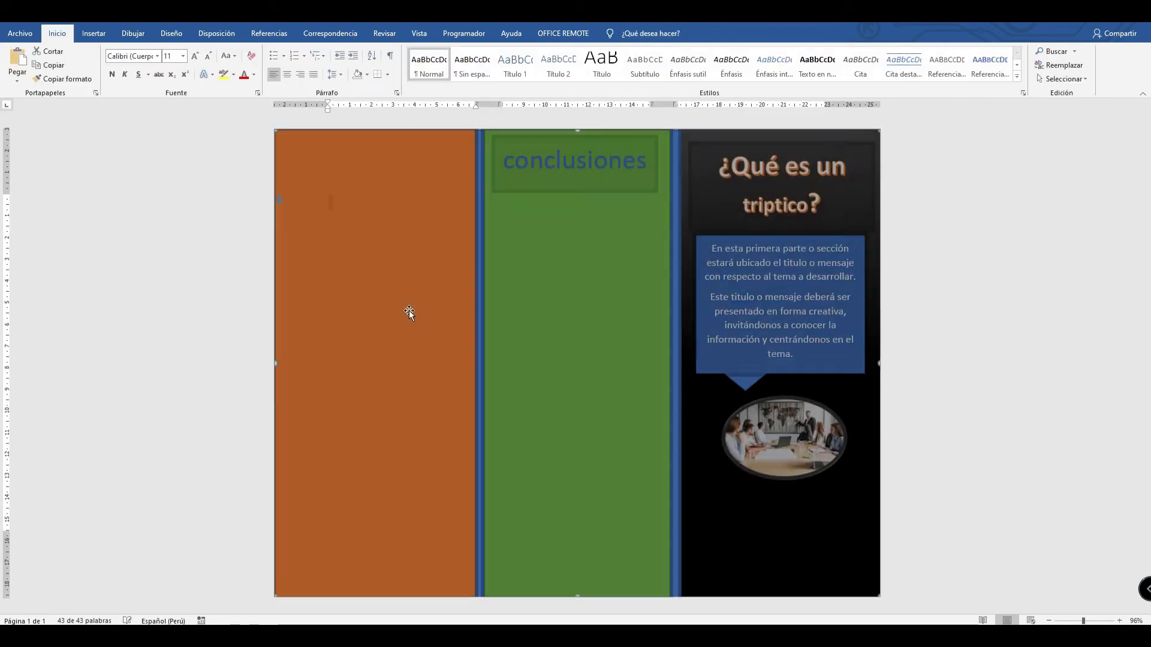
pyautogui.click(405, 275)
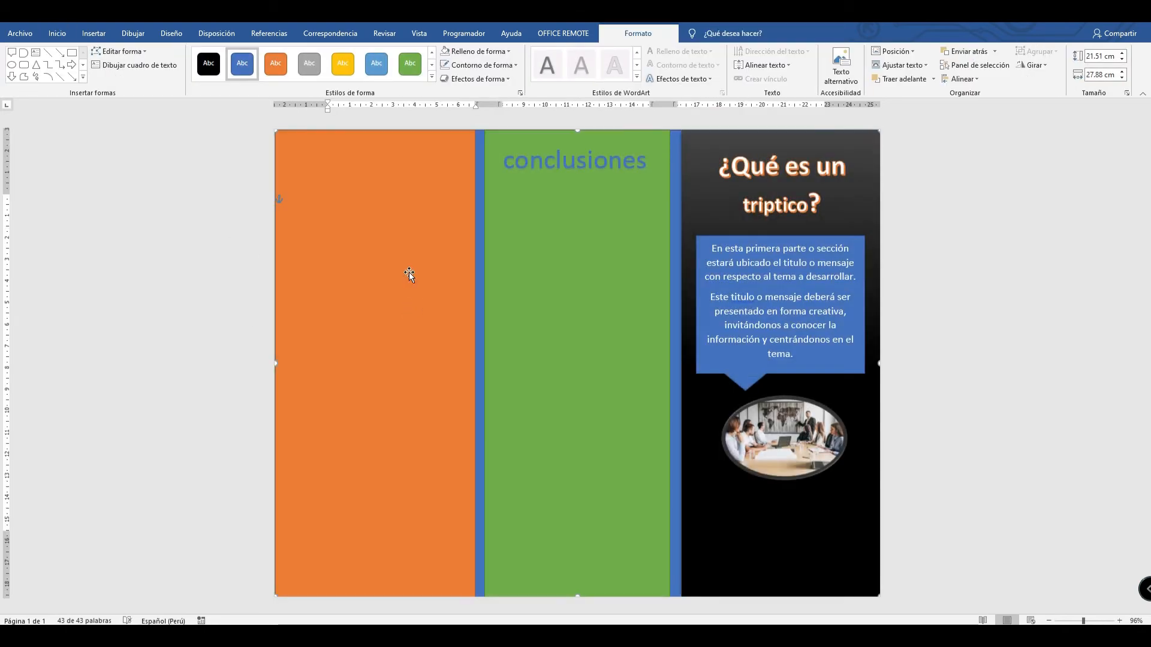
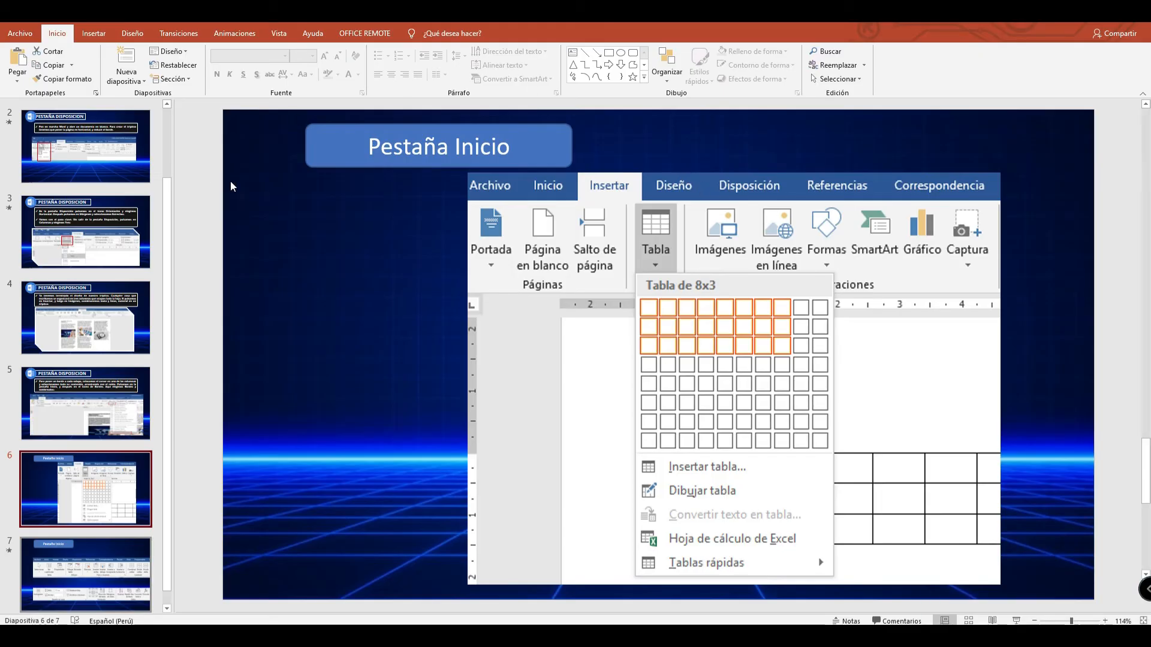
# Switch to Word and compare the three-panel brochure in Documento4 with the concert brochure in Triptico ejemplo 1.
pyautogui.moveTo(693, 623)
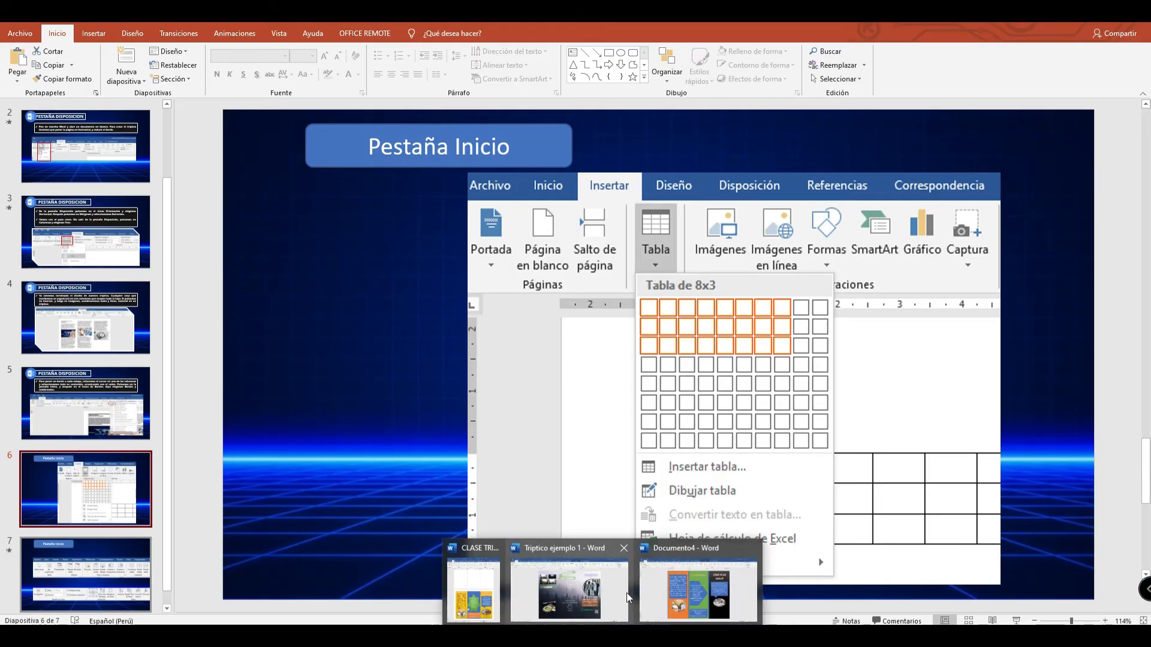
pyautogui.click(694, 595)
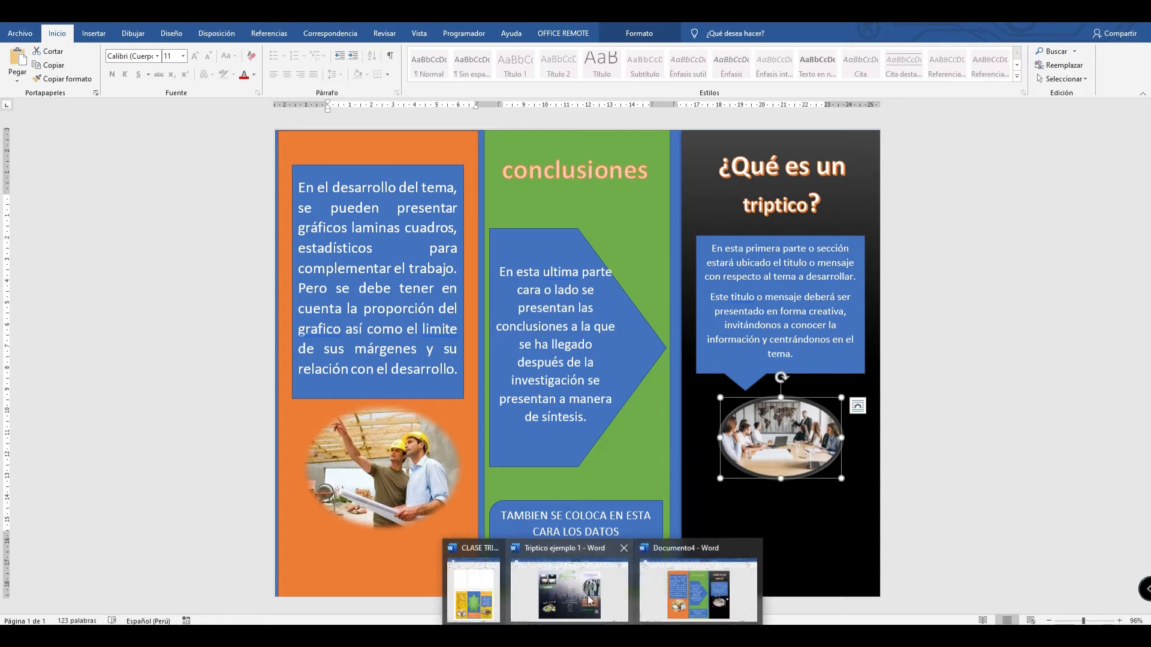
pyautogui.click(593, 587)
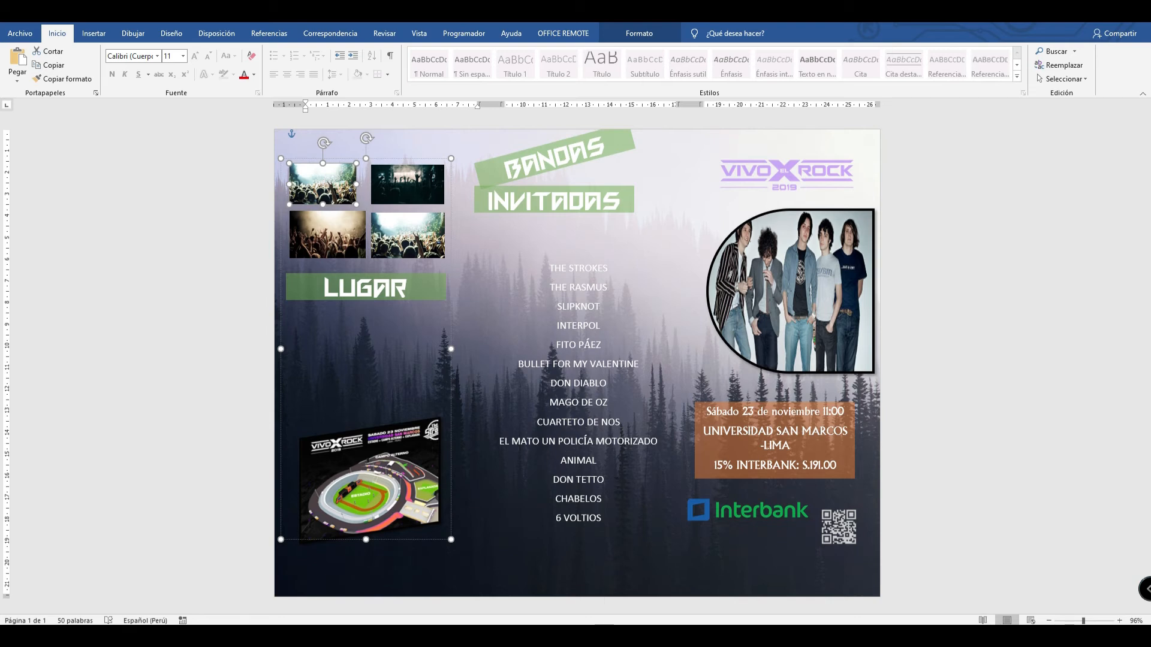
pyautogui.click(669, 594)
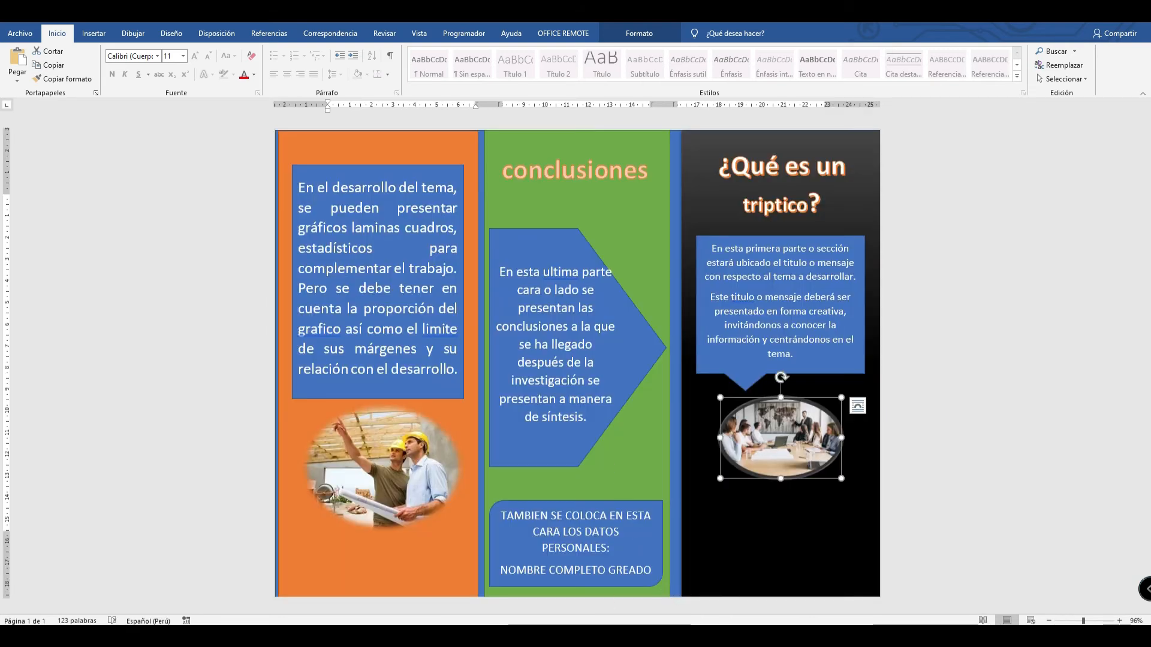
pyautogui.click(596, 580)
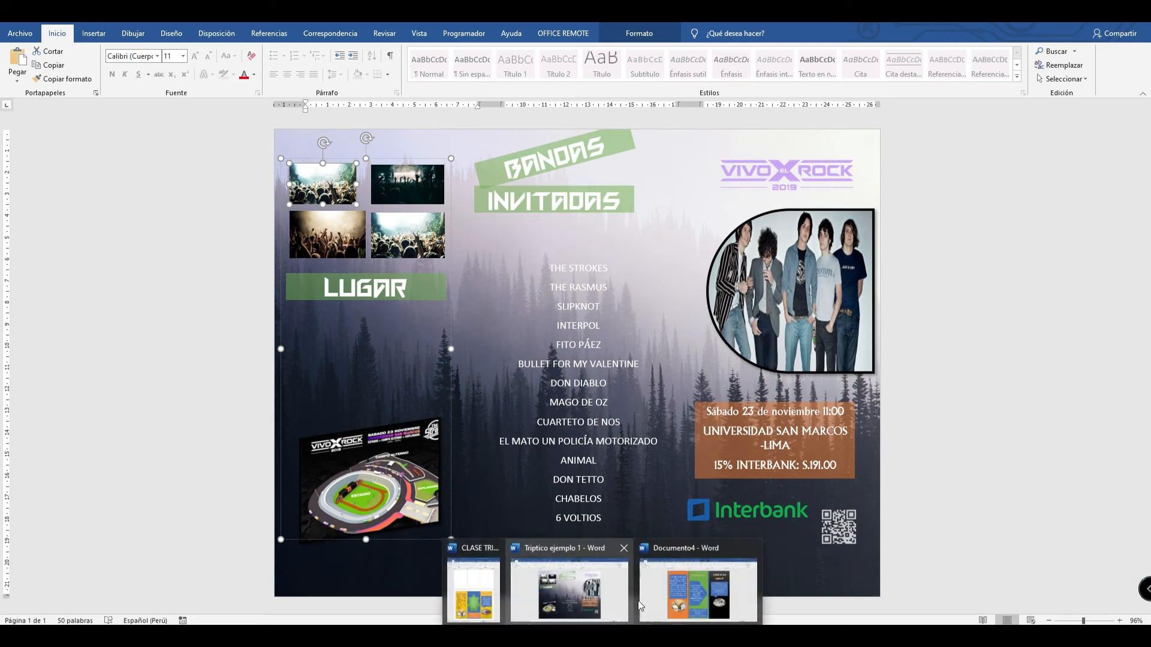
pyautogui.click(674, 593)
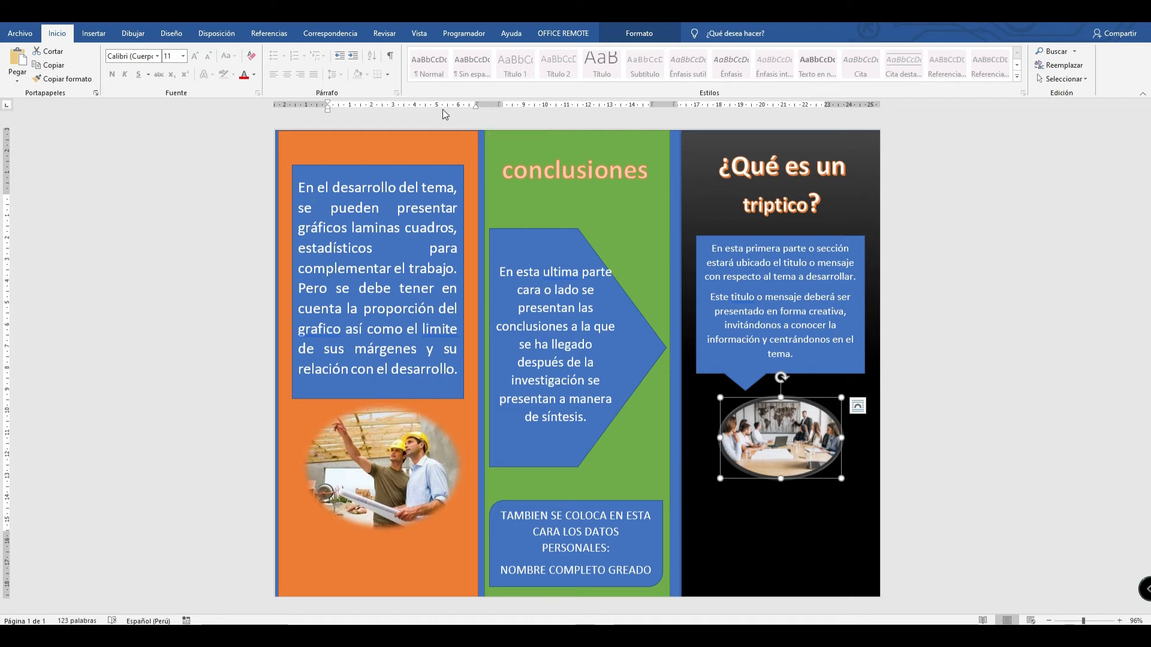
# In Triptico ejemplo 1, move the band photo slightly lower, closer to the orange event details box.
pyautogui.click(582, 591)
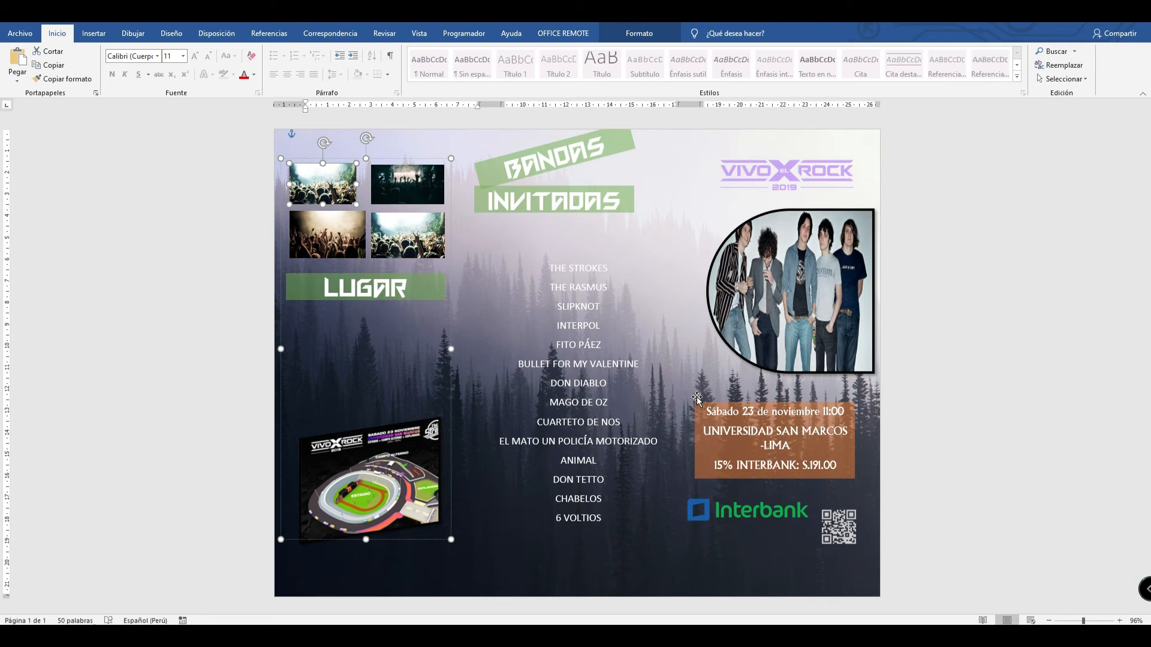
pyautogui.moveTo(804, 335); pyautogui.dragTo(805, 345)
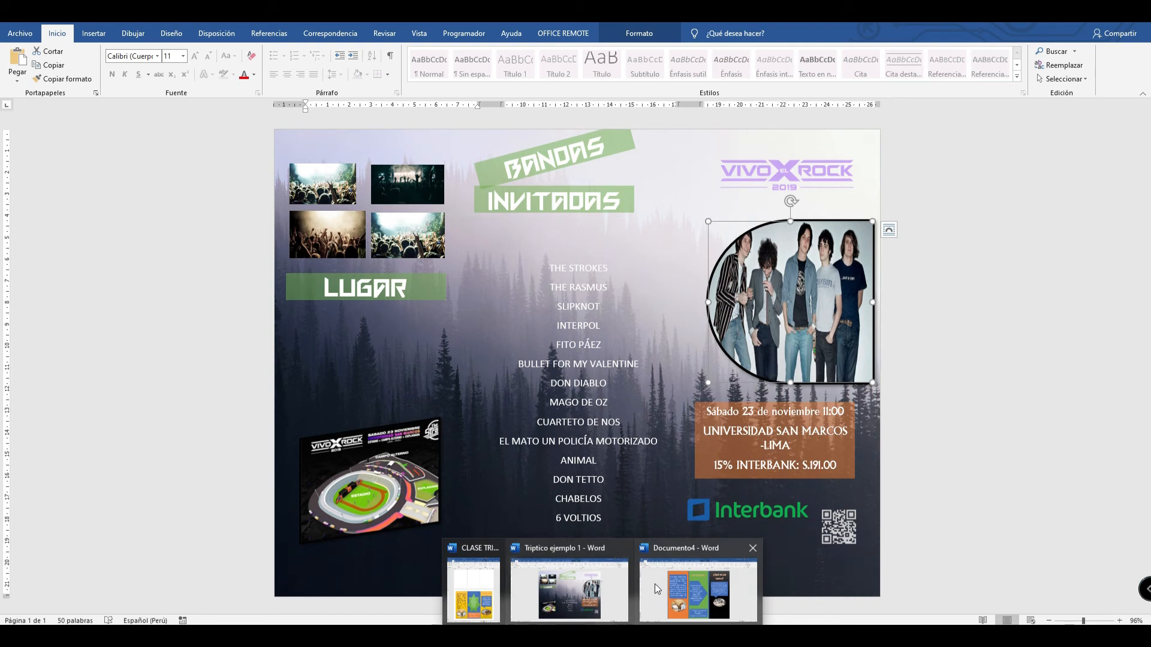
# Return to the Documento4 brochure and save it in the Escritorio folder as "triptico ejemplo 2".
pyautogui.click(654, 583)
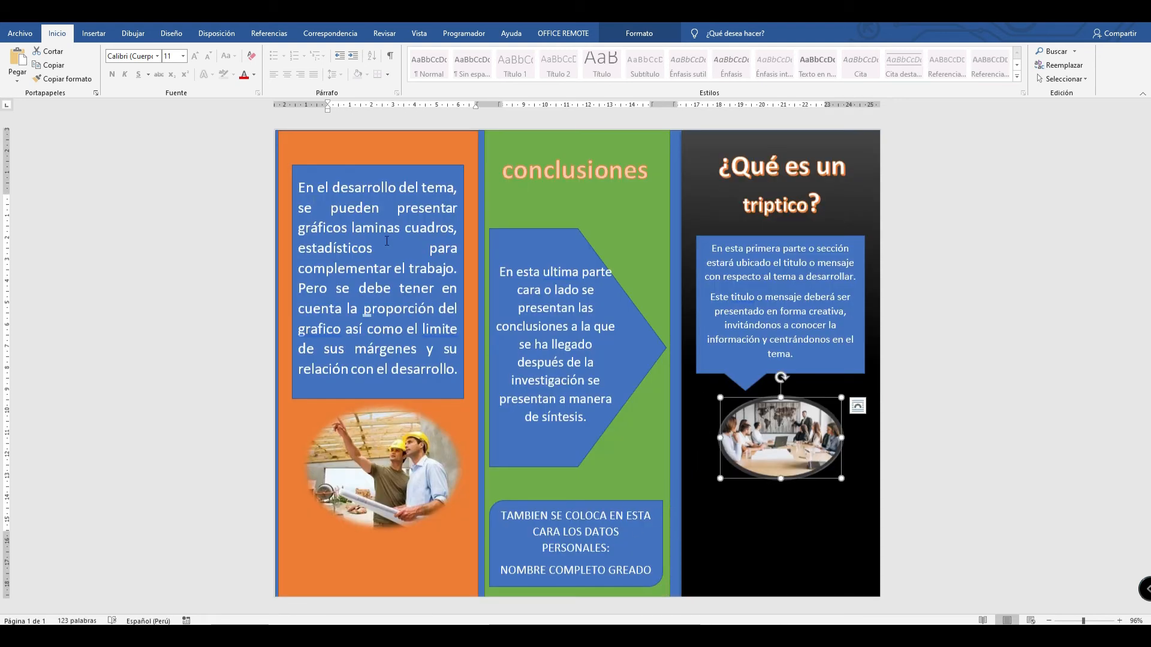
pyautogui.click(20, 33)
pyautogui.click(54, 195)
pyautogui.click(282, 256)
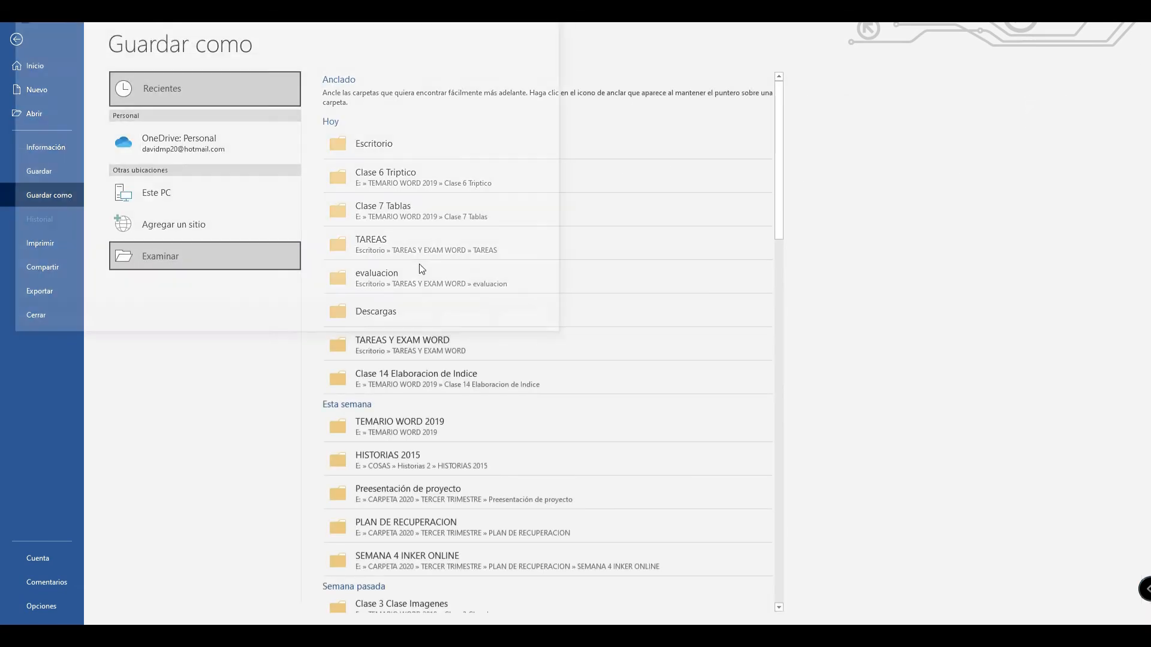
pyautogui.scroll(3, 60, 117)
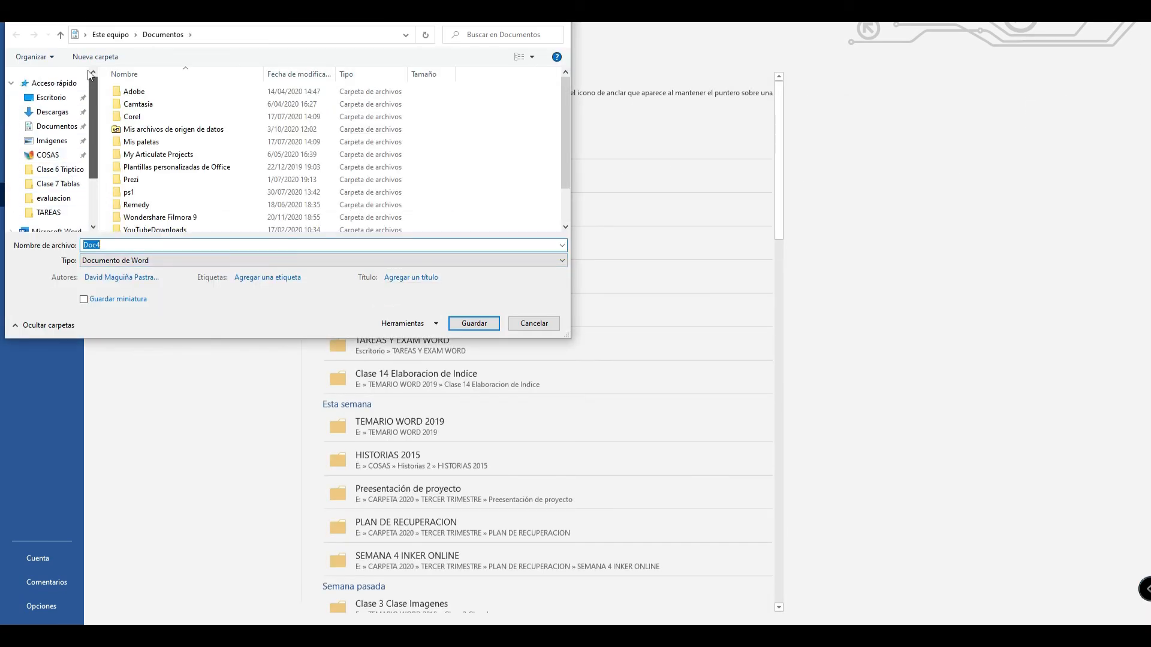
pyautogui.click(51, 97)
pyautogui.click(169, 245)
pyautogui.write('t')
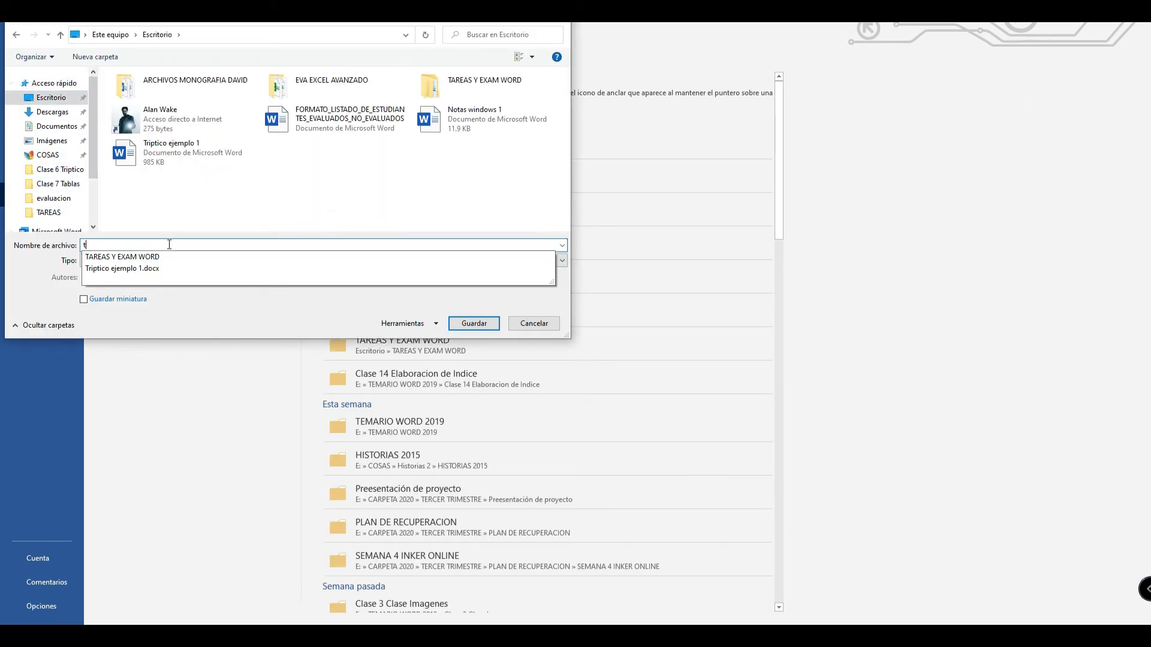
pyautogui.write('riptico ejemplo 2')
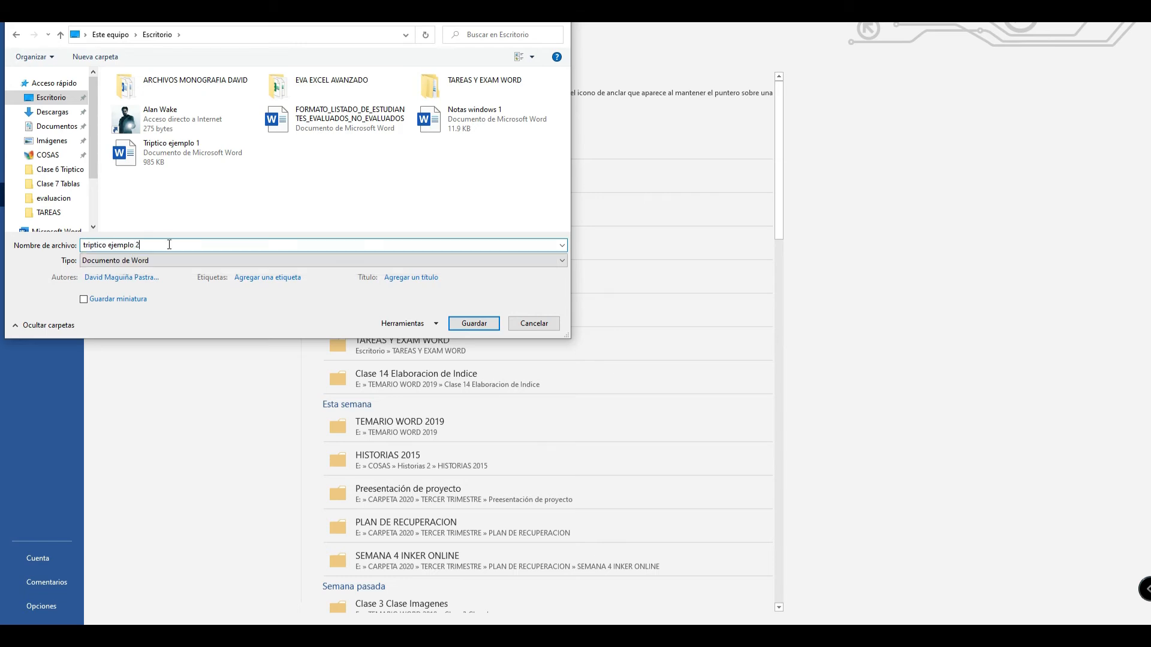
pyautogui.press('Return')
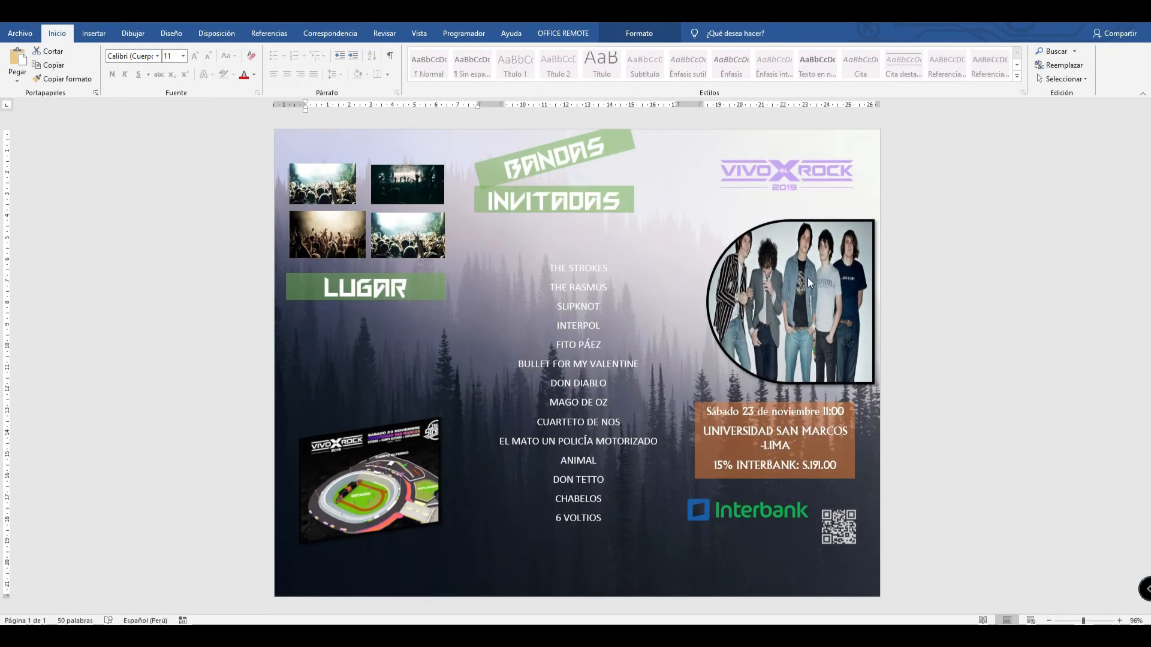
# Create a new blank Word document.
pyautogui.click(20, 33)
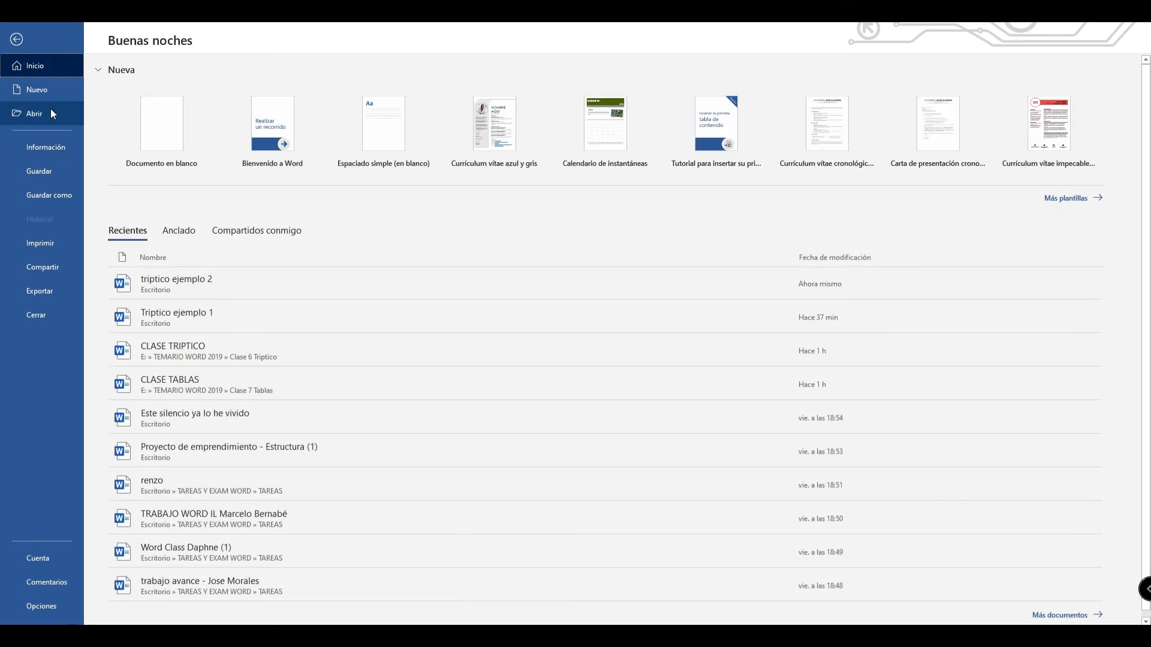
pyautogui.click(42, 90)
pyautogui.click(221, 163)
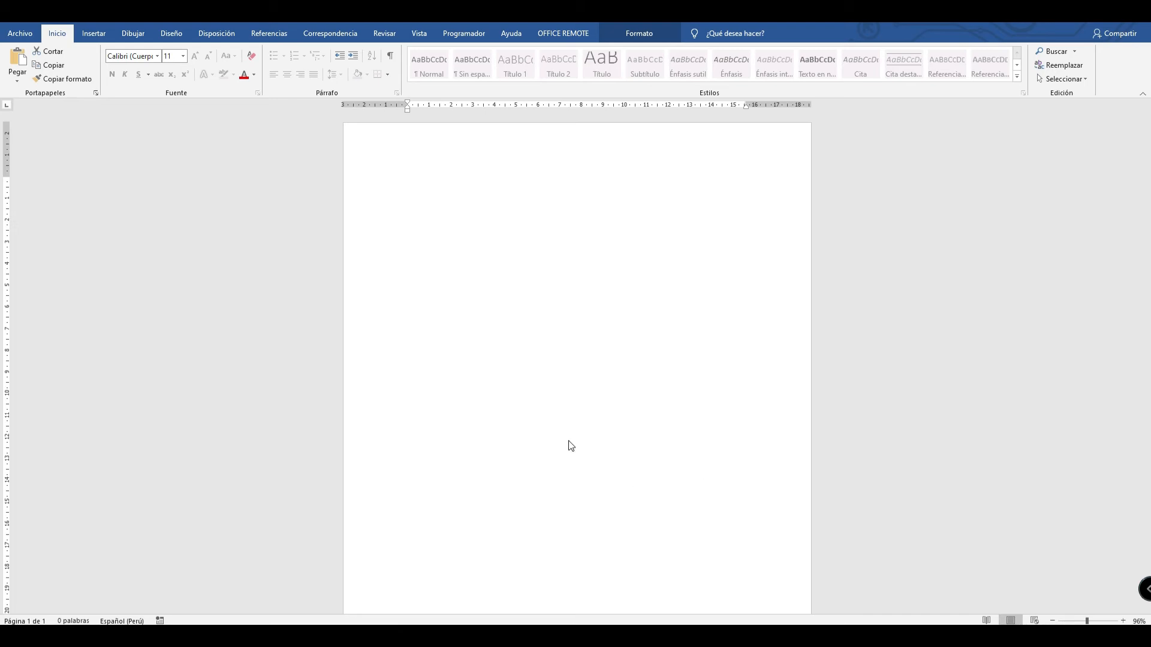
# Switch to Triptico ejemplo 1 and close it, saving its changes.
pyautogui.moveTo(603, 636)
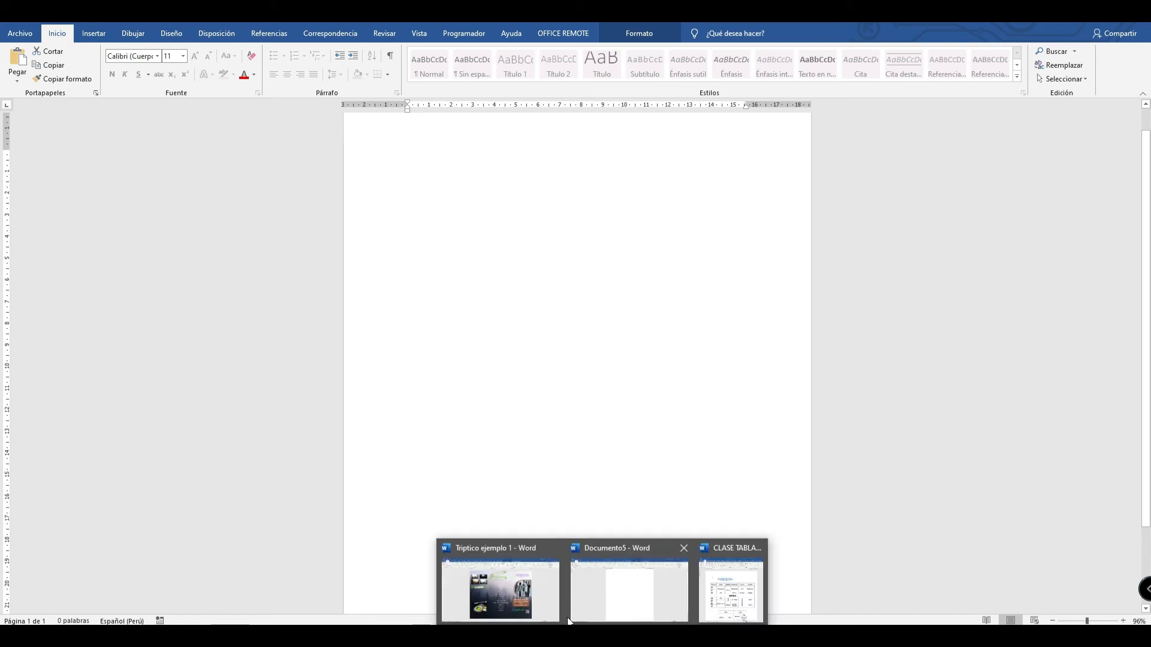
pyautogui.click(500, 584)
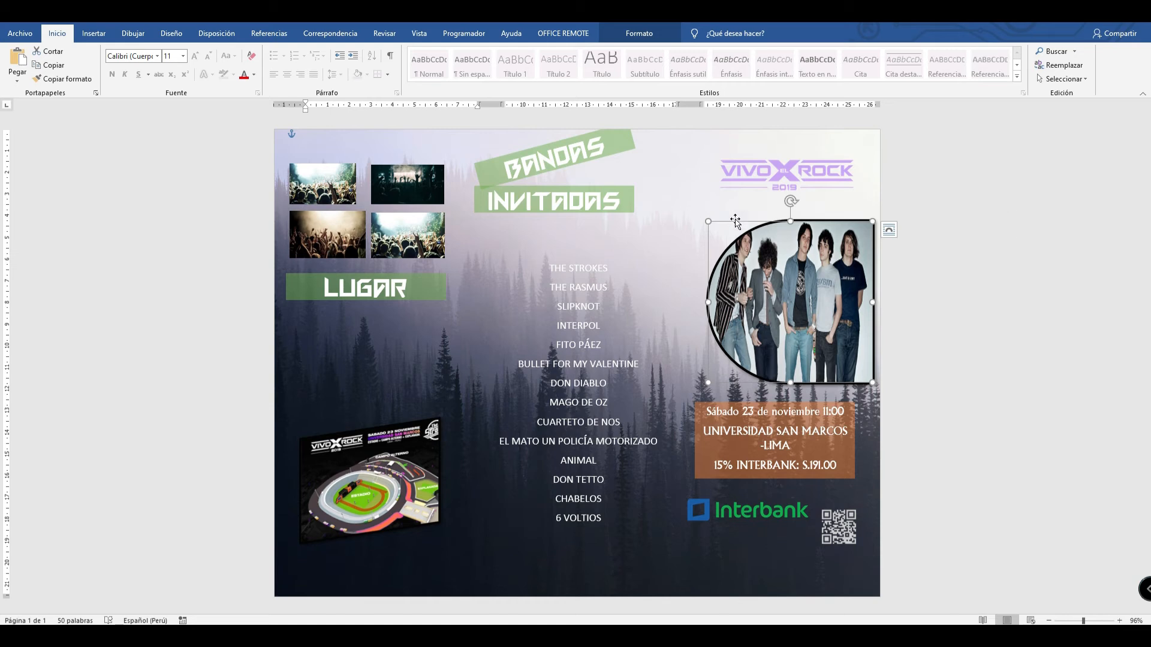
pyautogui.click(1142, 23)
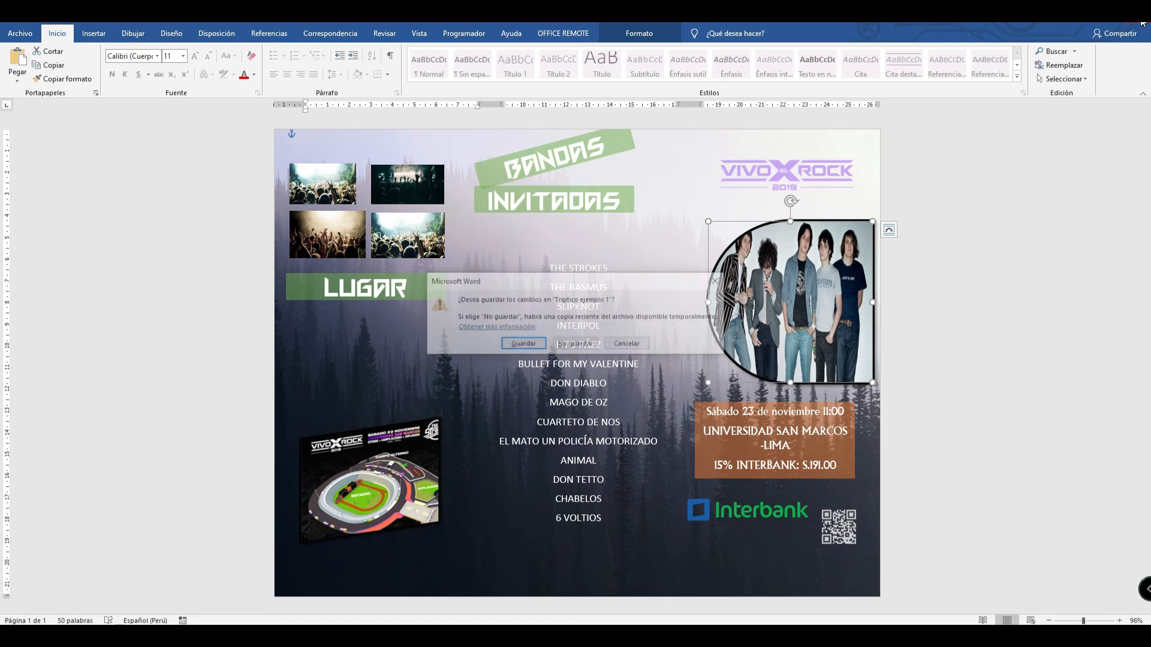
pyautogui.click(522, 345)
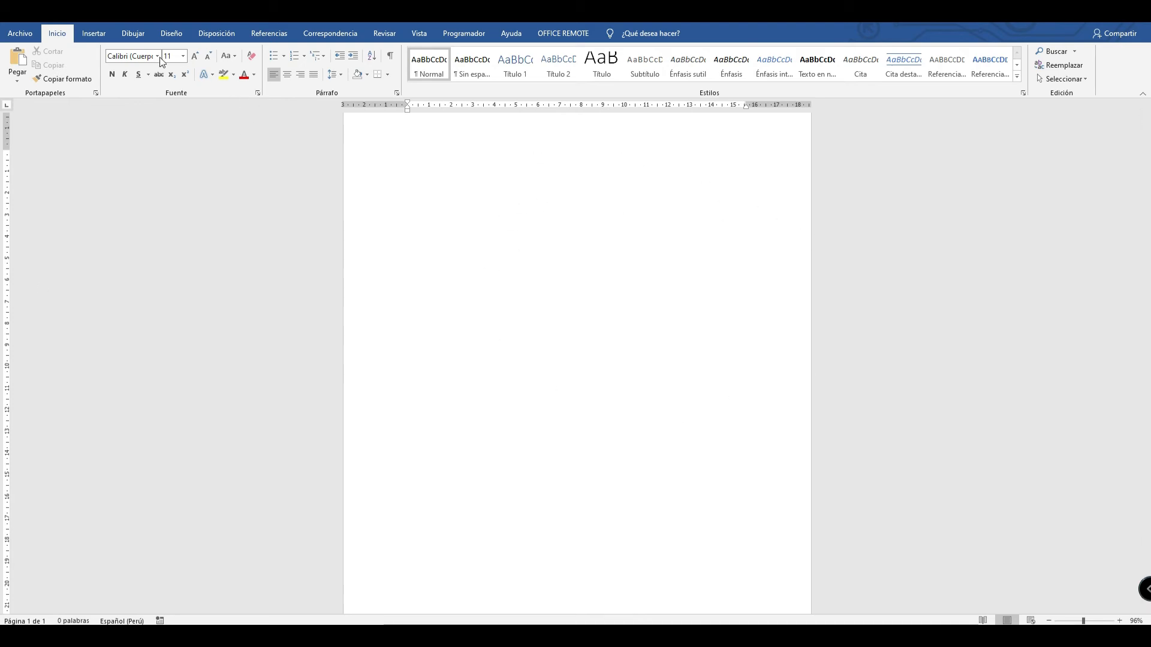
# Find the table insertion command and start the Windows screen magnifier, Lupa.
pyautogui.click(142, 36)
pyautogui.click(96, 37)
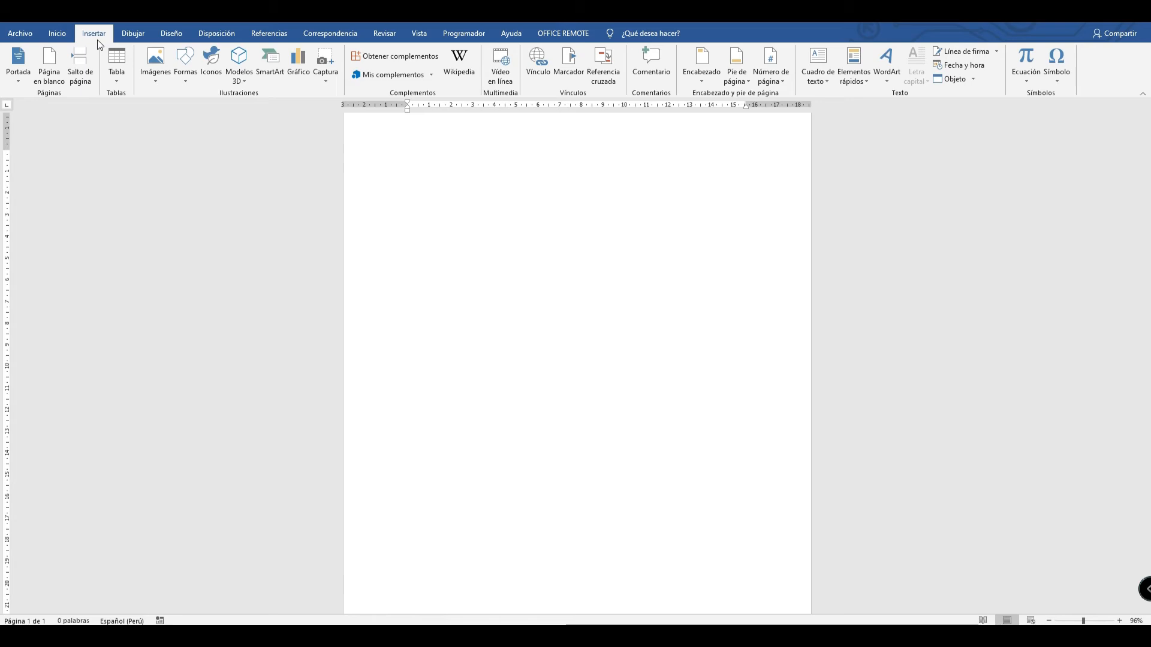
pyautogui.click(119, 76)
pyautogui.click(119, 78)
pyautogui.click(14, 635)
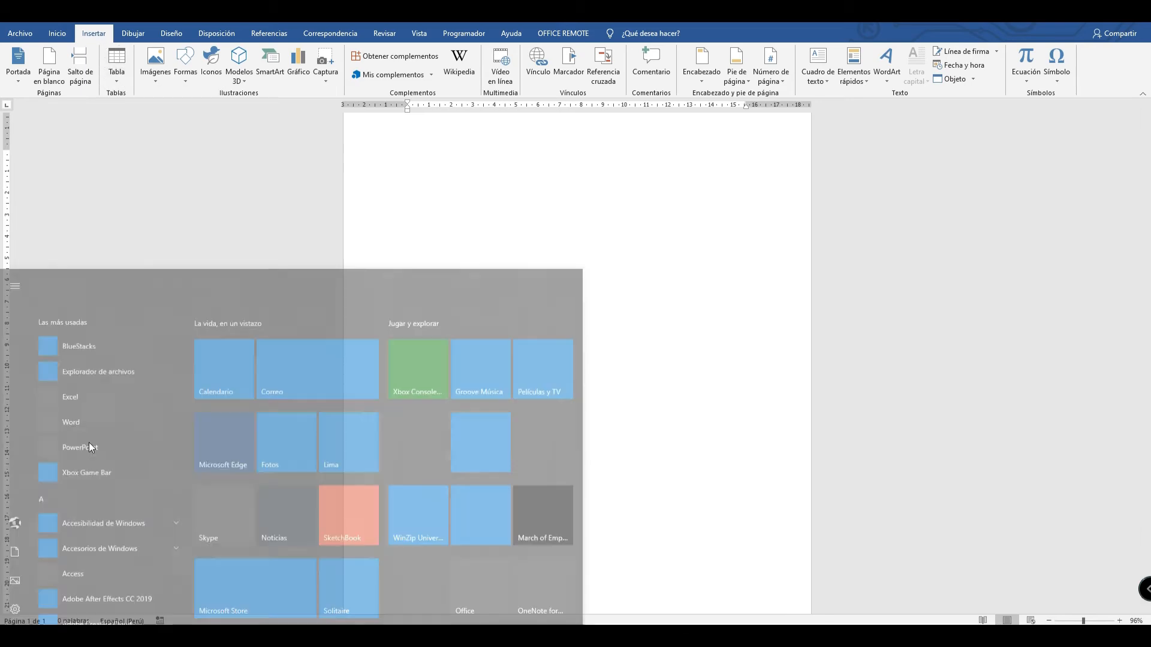
pyautogui.write('l')
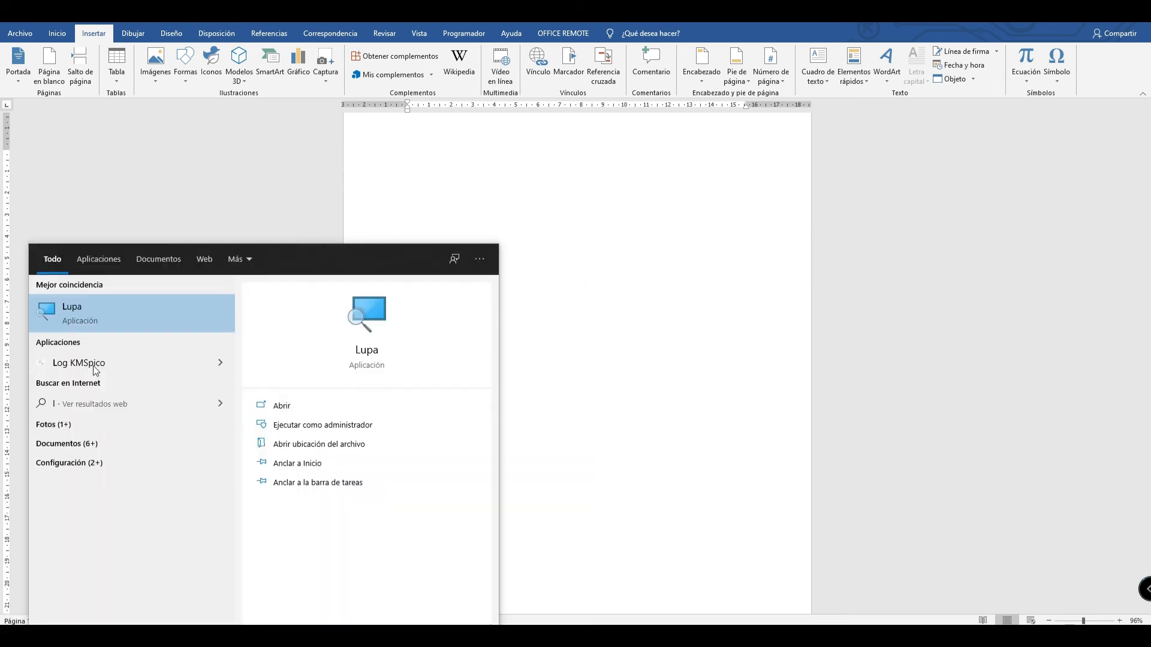
pyautogui.click(116, 318)
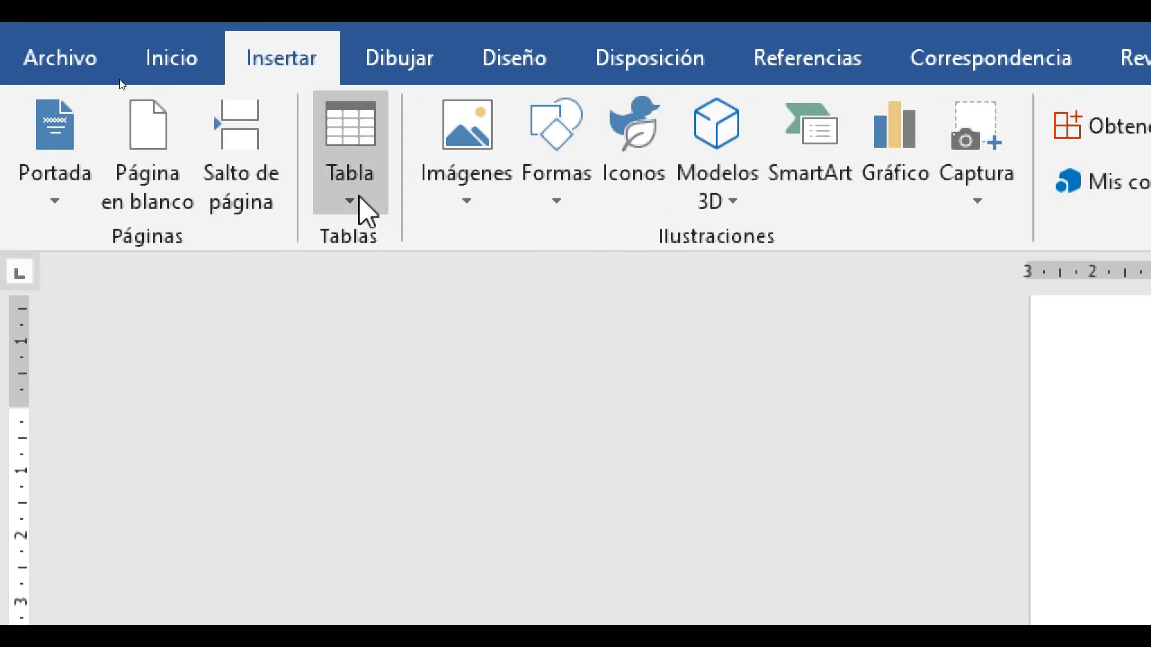
# Insert a table with 10 columns and 10 rows in the blank document, keeping the automatic fixed column width.
pyautogui.click(362, 204)
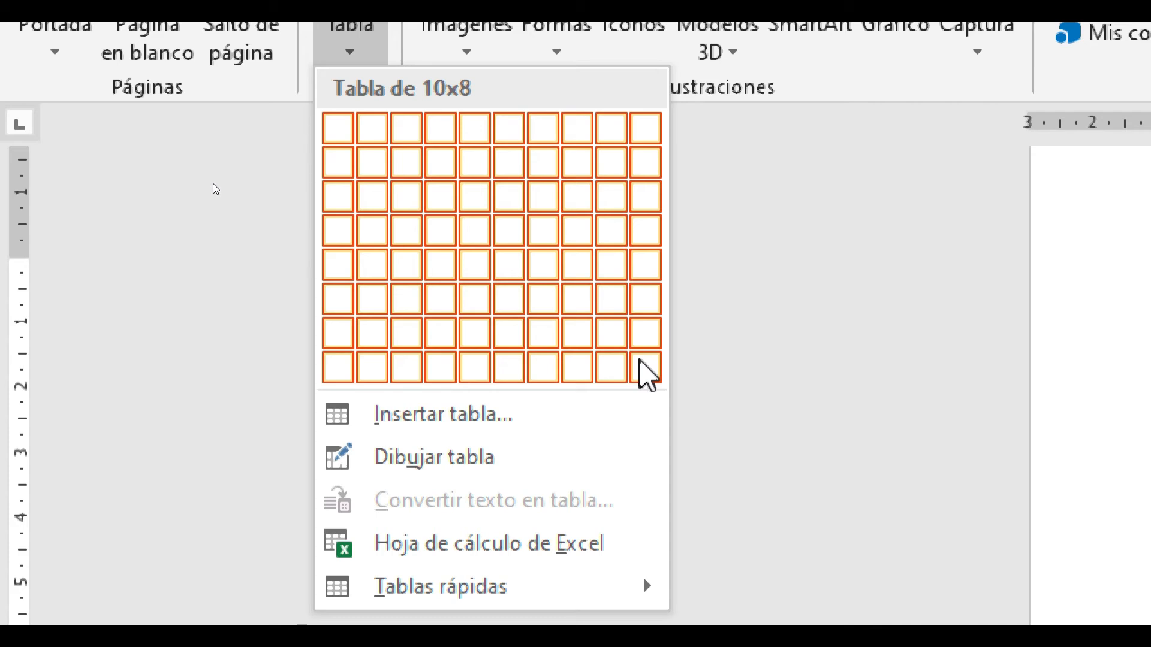
pyautogui.click(501, 419)
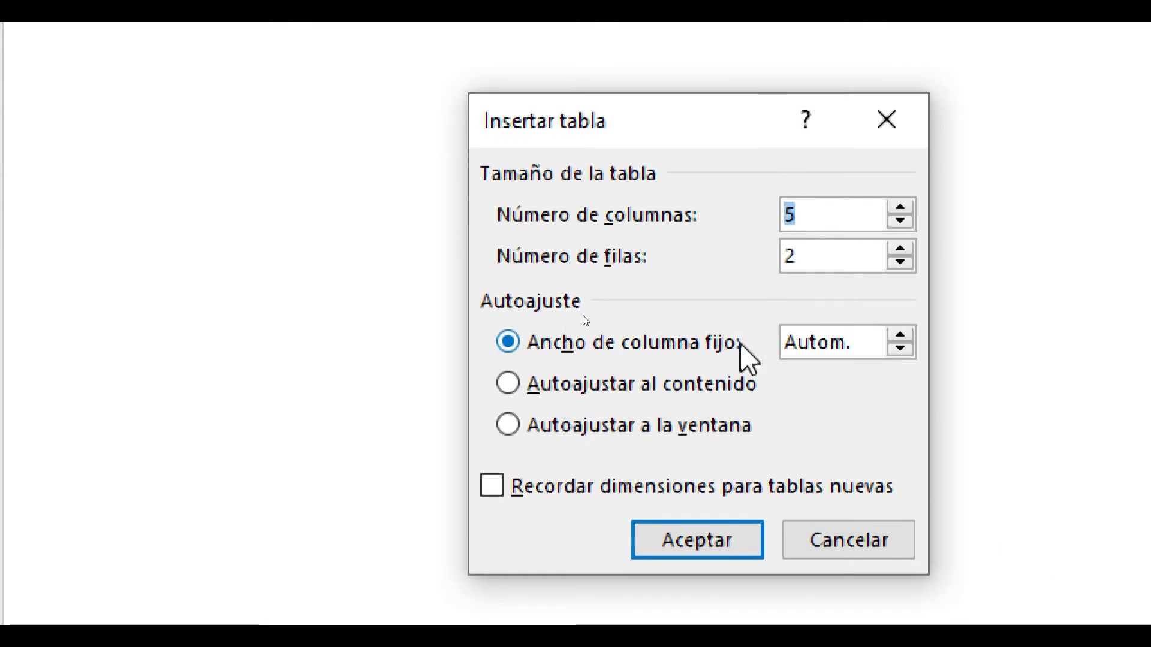
pyautogui.click(844, 214)
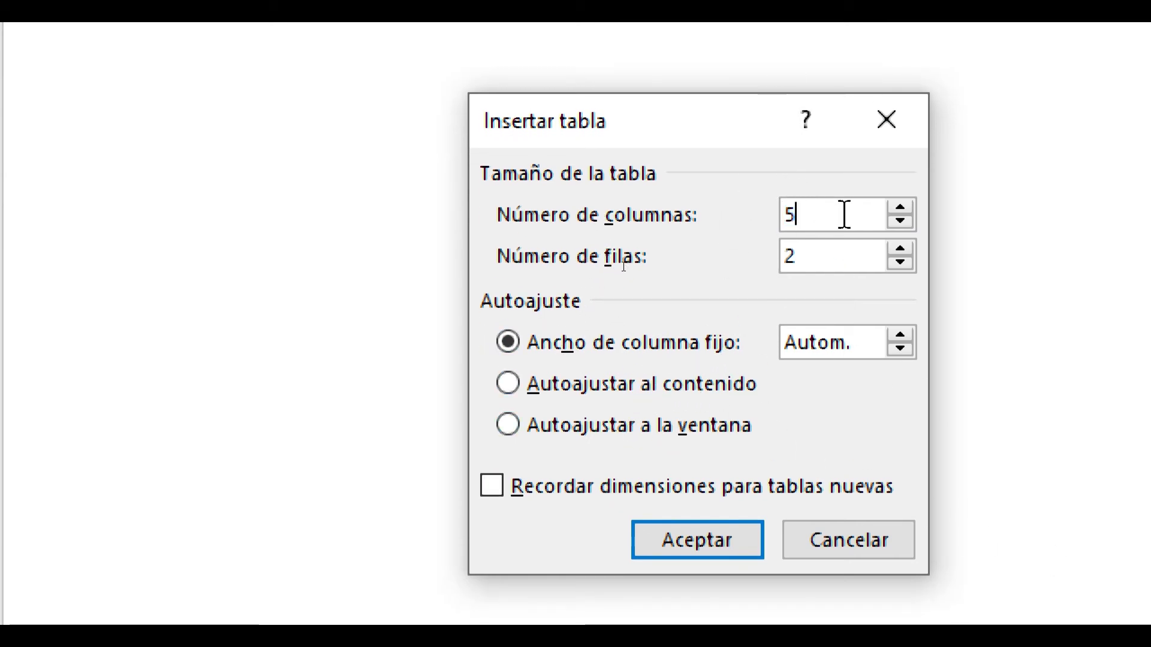
pyautogui.moveTo(843, 214); pyautogui.dragTo(747, 213)
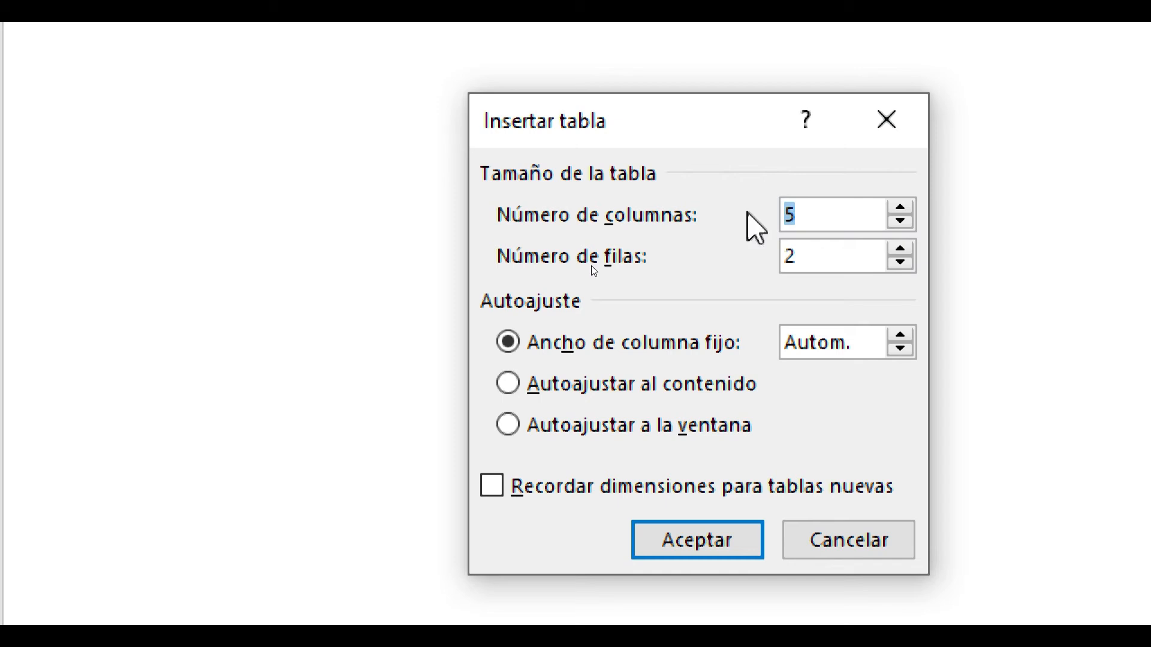
pyautogui.write('10')
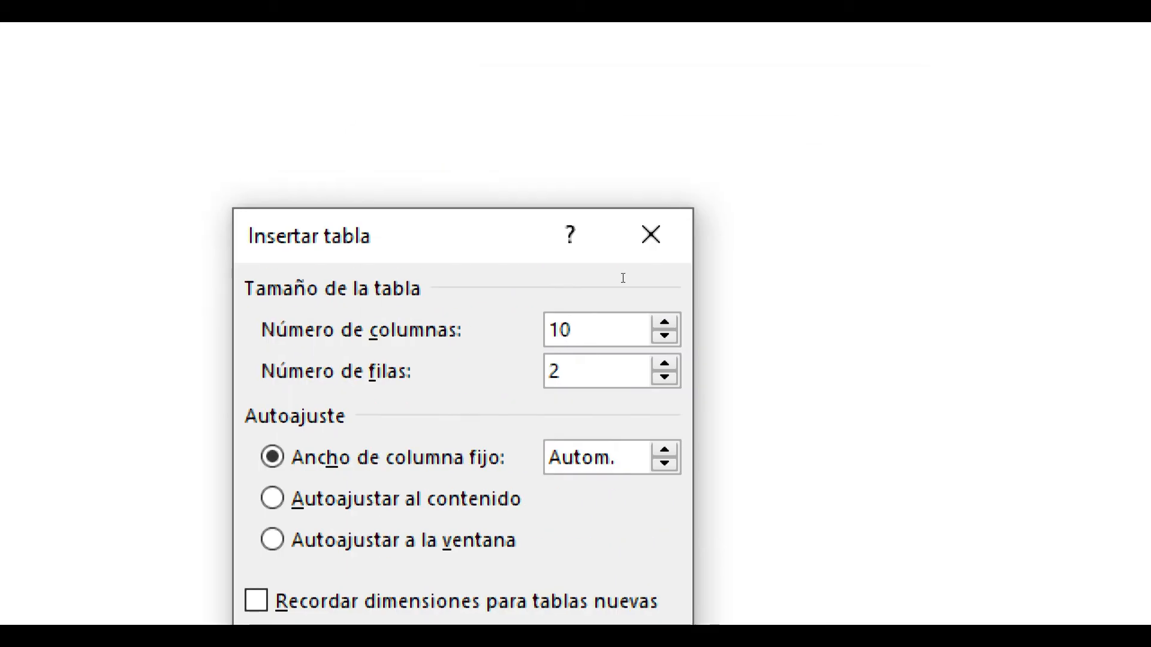
pyautogui.moveTo(796, 258); pyautogui.dragTo(759, 267)
pyautogui.write('10')
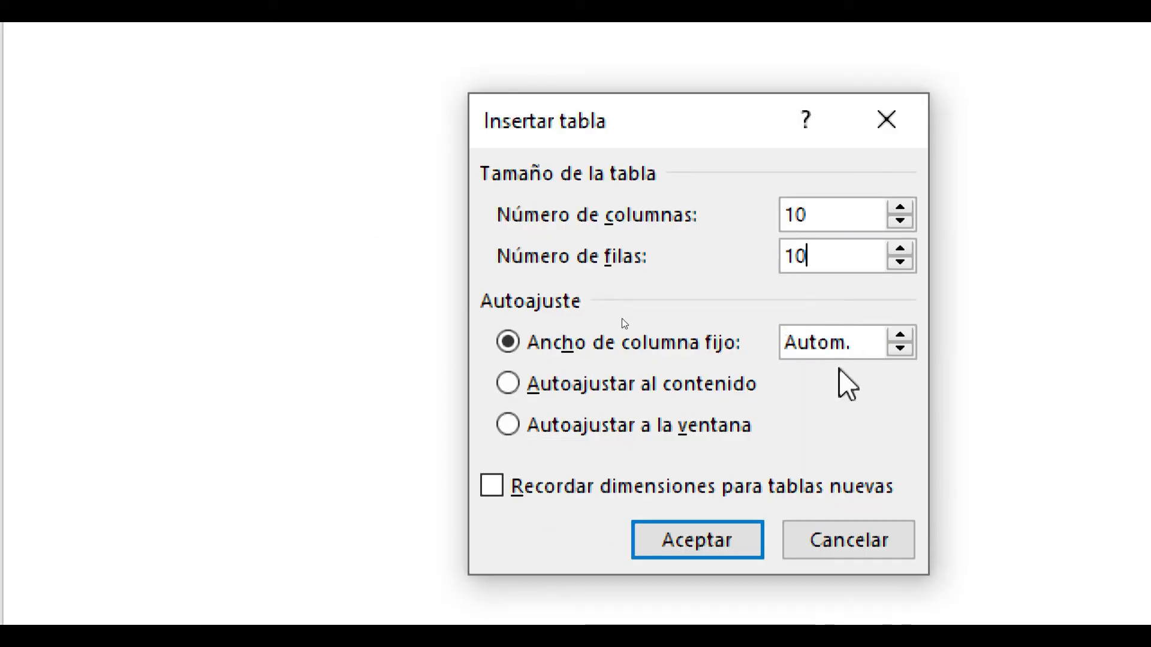
pyautogui.click(510, 601)
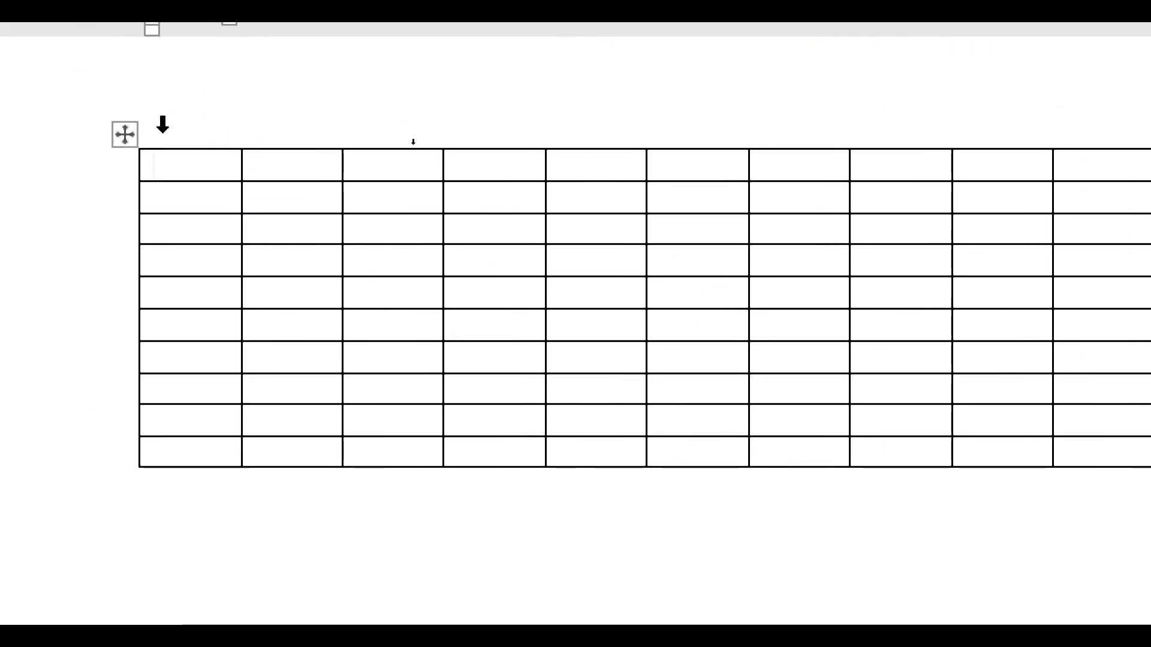
# Delete the entire 10-by-10 table and turn off the screen magnifier.
pyautogui.rightClick(127, 135)
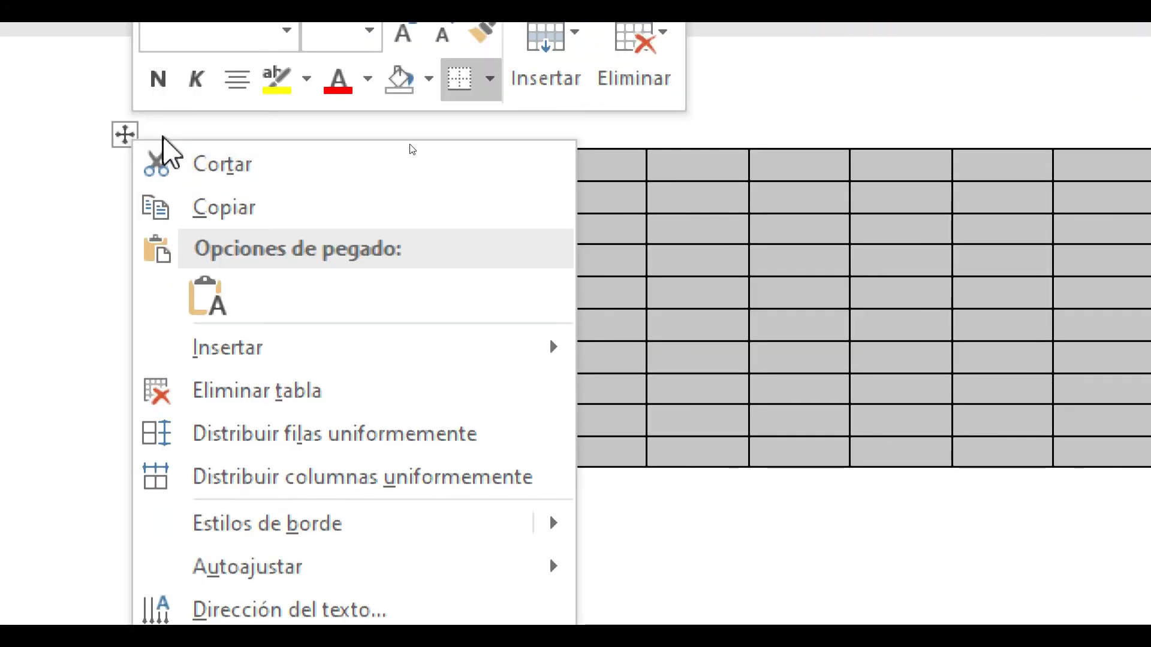
pyautogui.click(250, 392)
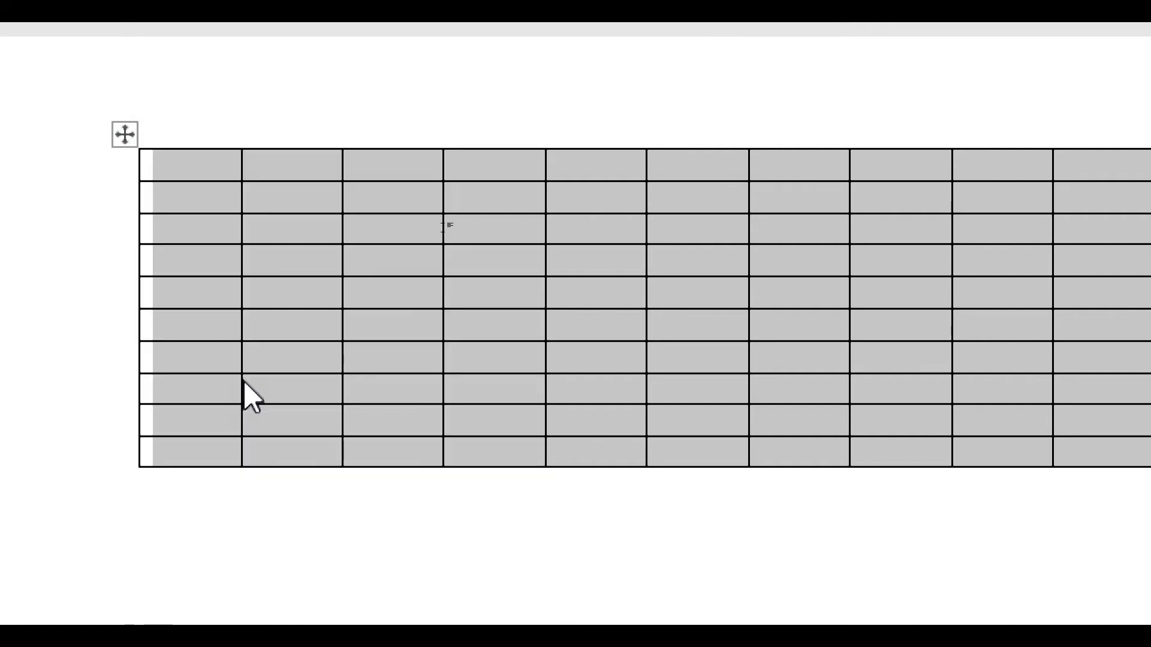
pyautogui.moveTo(792, 625)
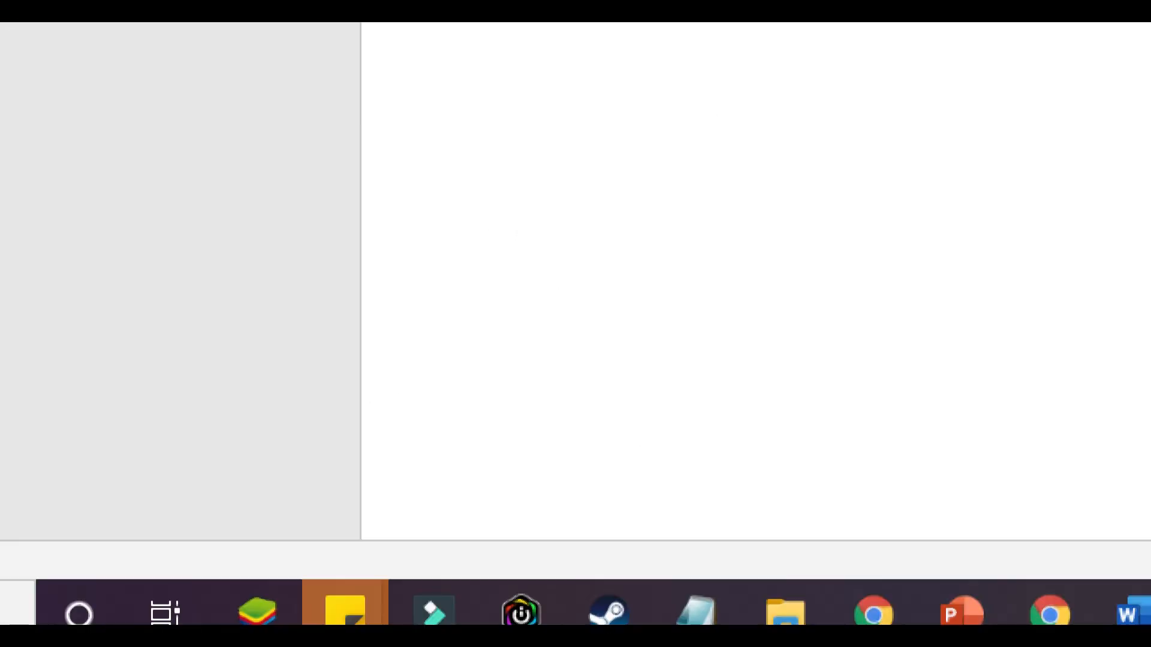
pyautogui.rightClick(1135, 611)
pyautogui.click(1073, 538)
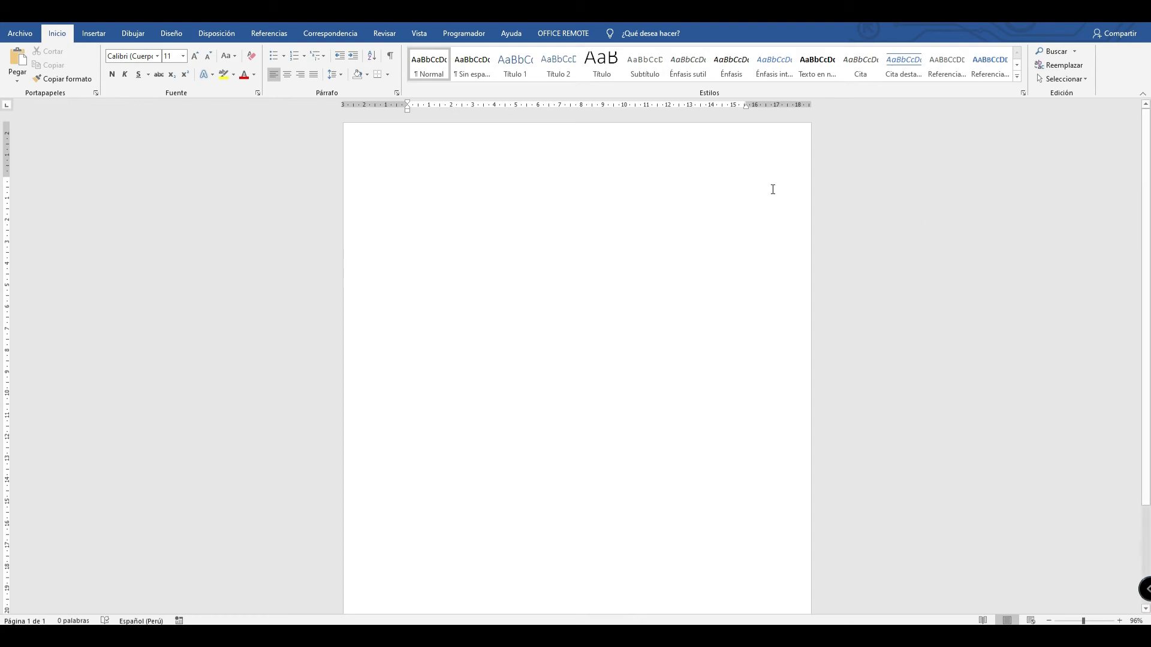
# Write the notes "6 columnas" and "9 filas" on separate lines at the start of the document.
pyautogui.write('6')
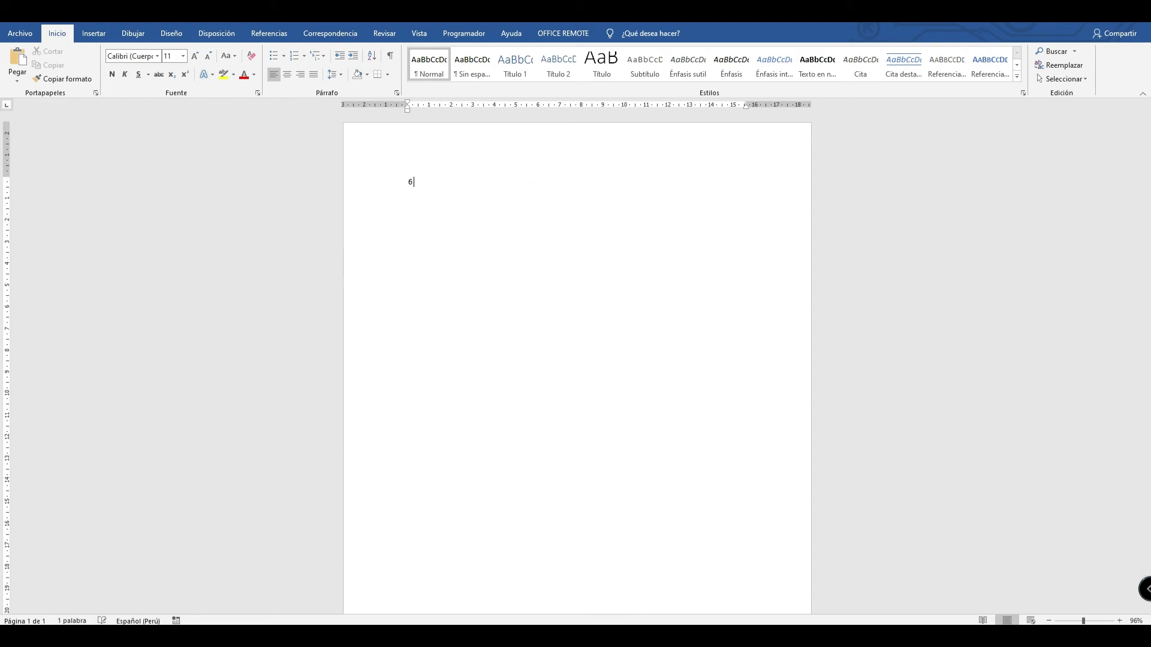
pyautogui.write(' columnas')
pyautogui.press('Return')
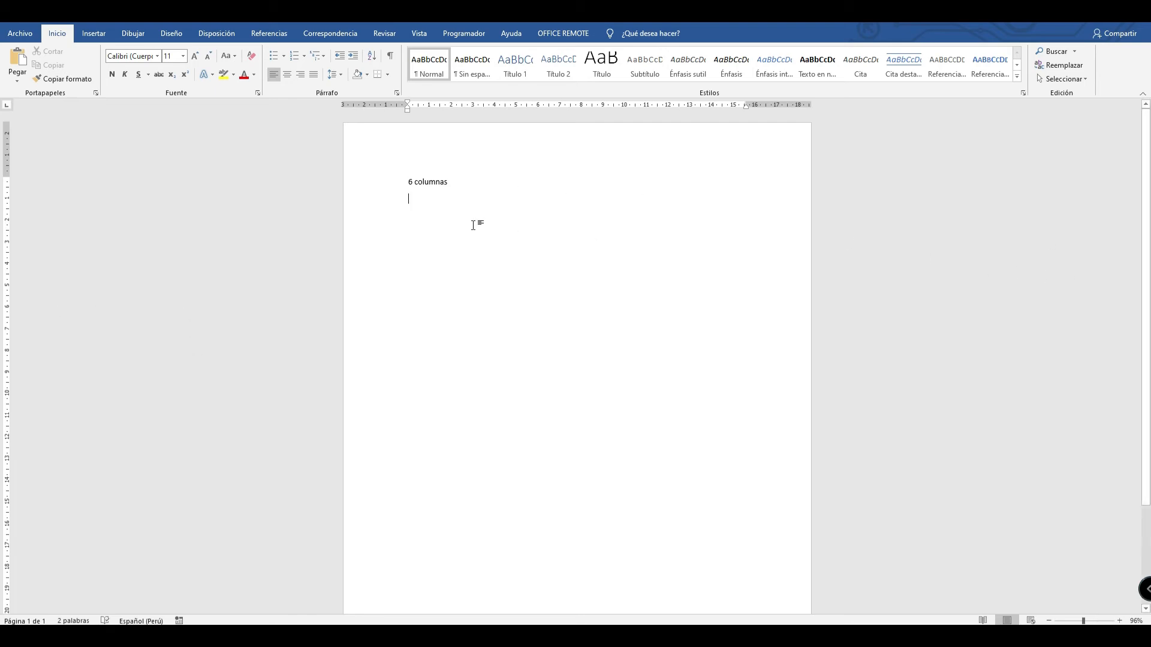
pyautogui.write('9 filas')
# Insert an orange WordArt title reading "Horario de clases" and place it beside the two note lines.
pyautogui.click(92, 33)
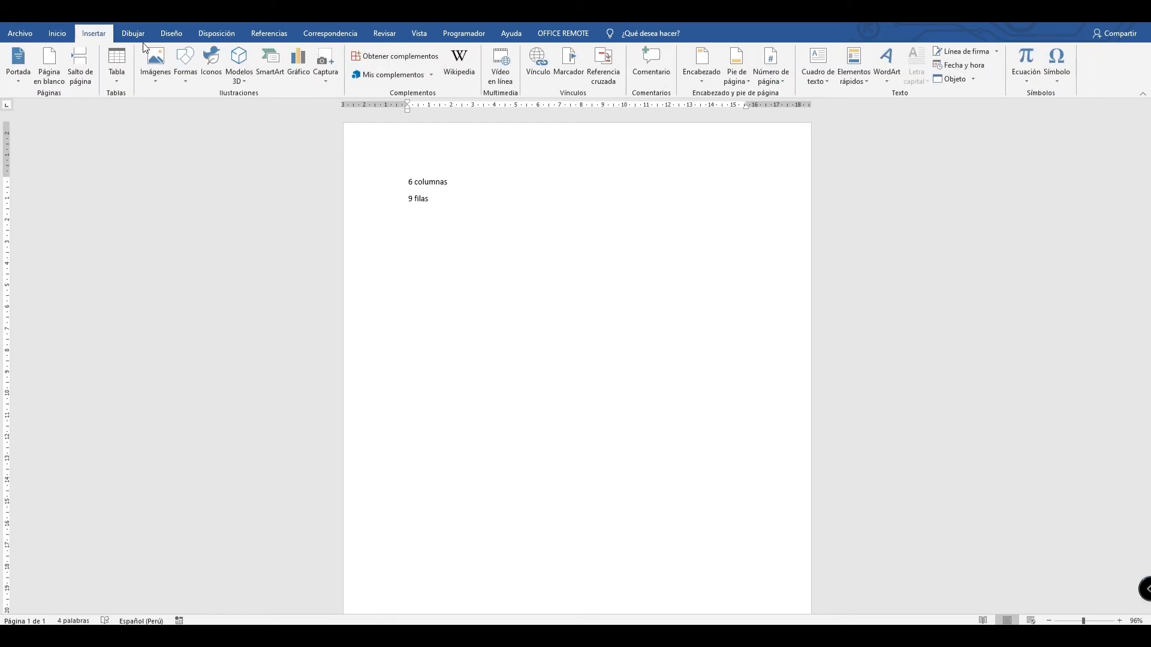
pyautogui.click(885, 71)
pyautogui.click(990, 171)
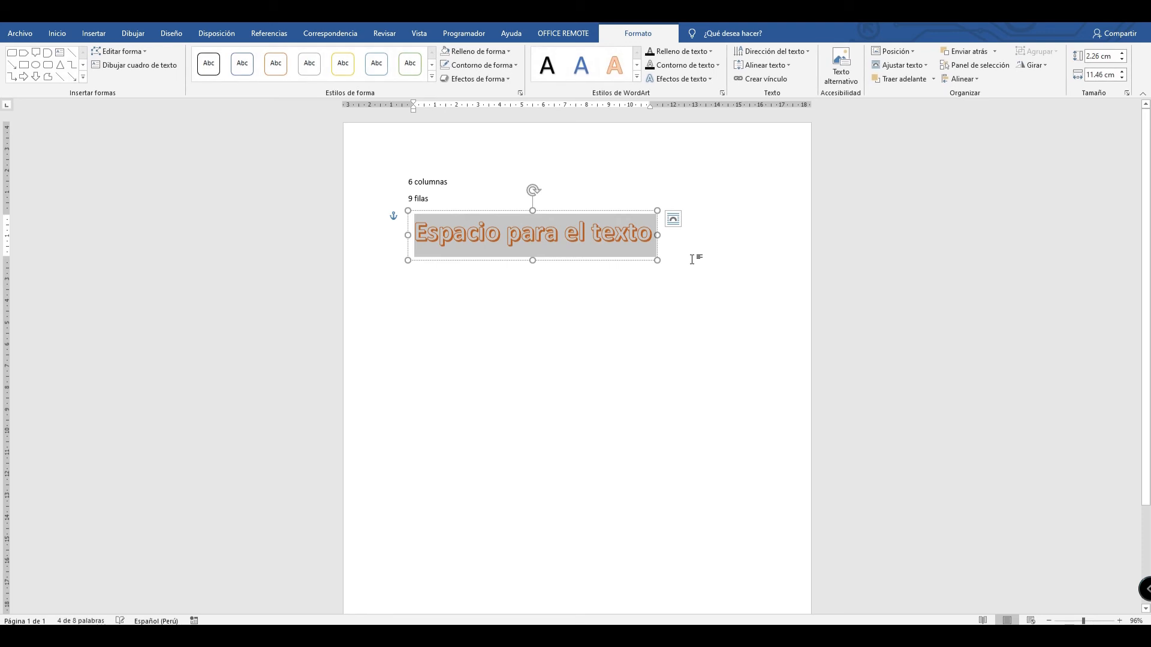
pyautogui.write('Horario de clases')
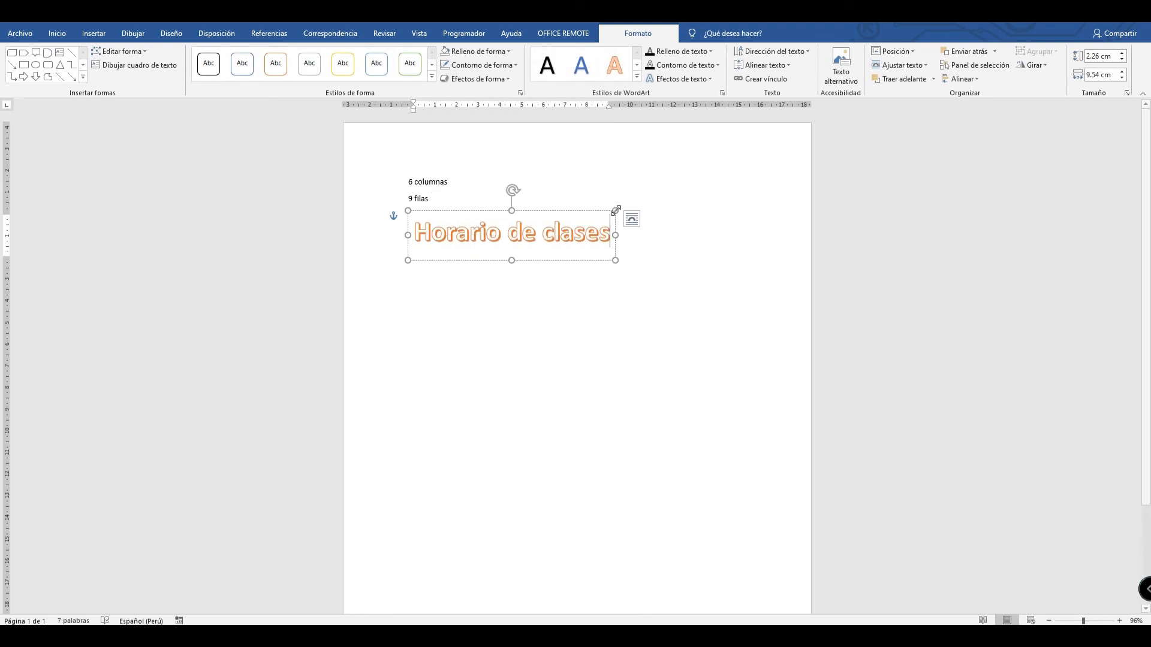
pyautogui.moveTo(614, 209); pyautogui.dragTo(645, 164)
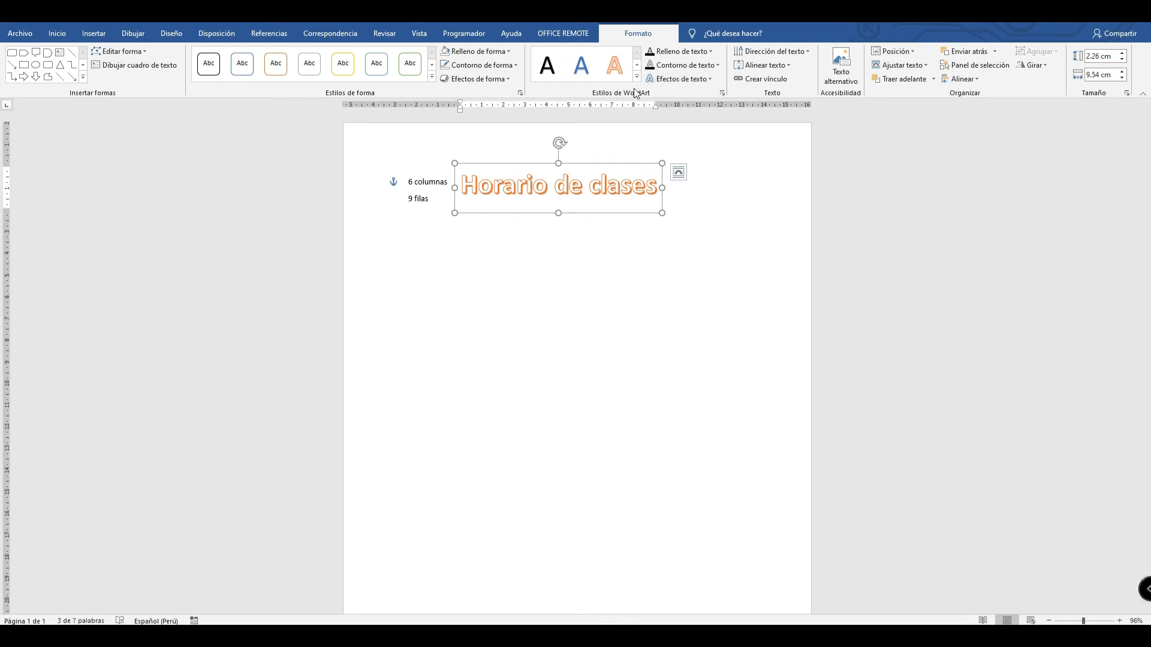
pyautogui.click(675, 79)
pyautogui.moveTo(716, 107)
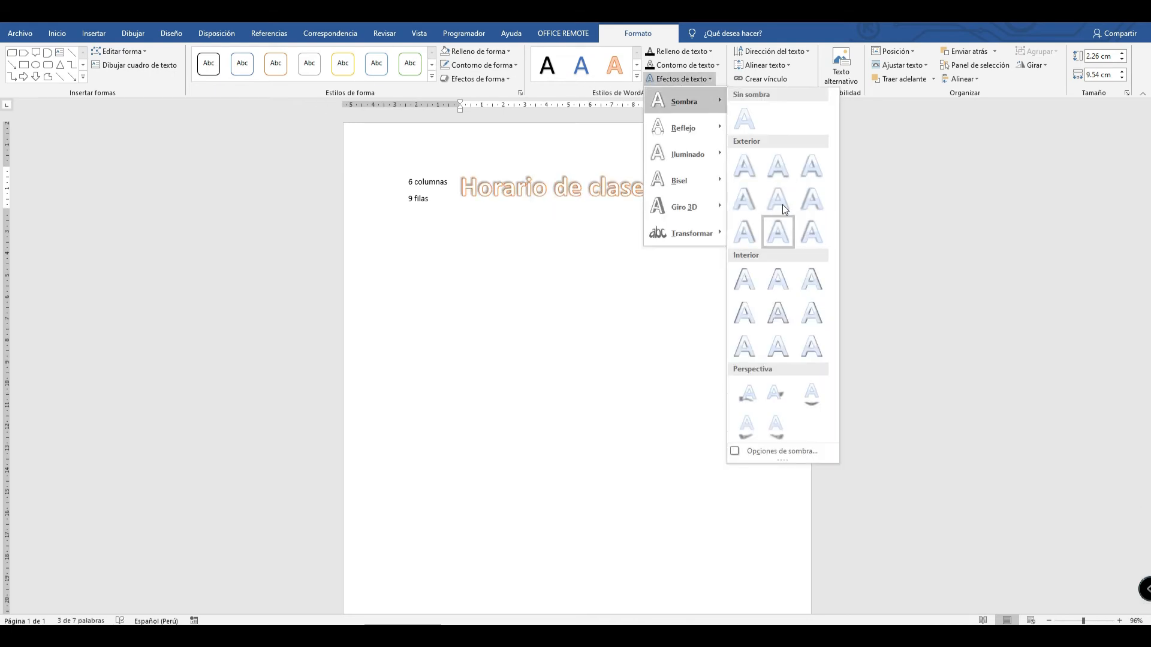
pyautogui.click(681, 79)
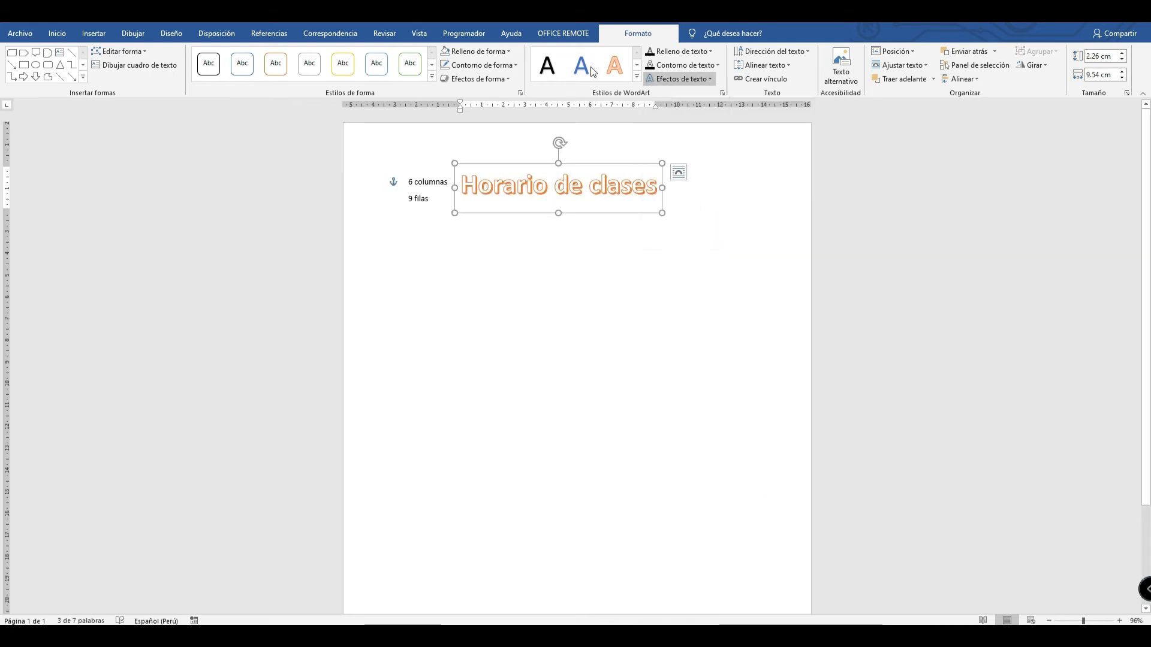
pyautogui.click(492, 79)
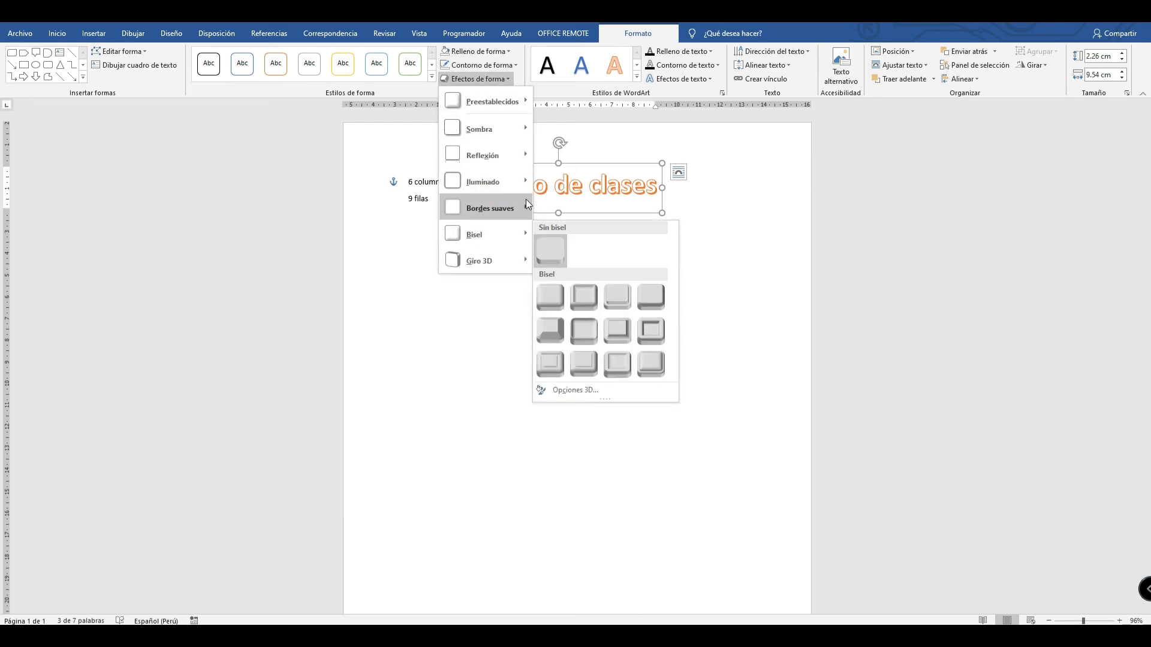
pyautogui.moveTo(525, 185)
pyautogui.click(713, 357)
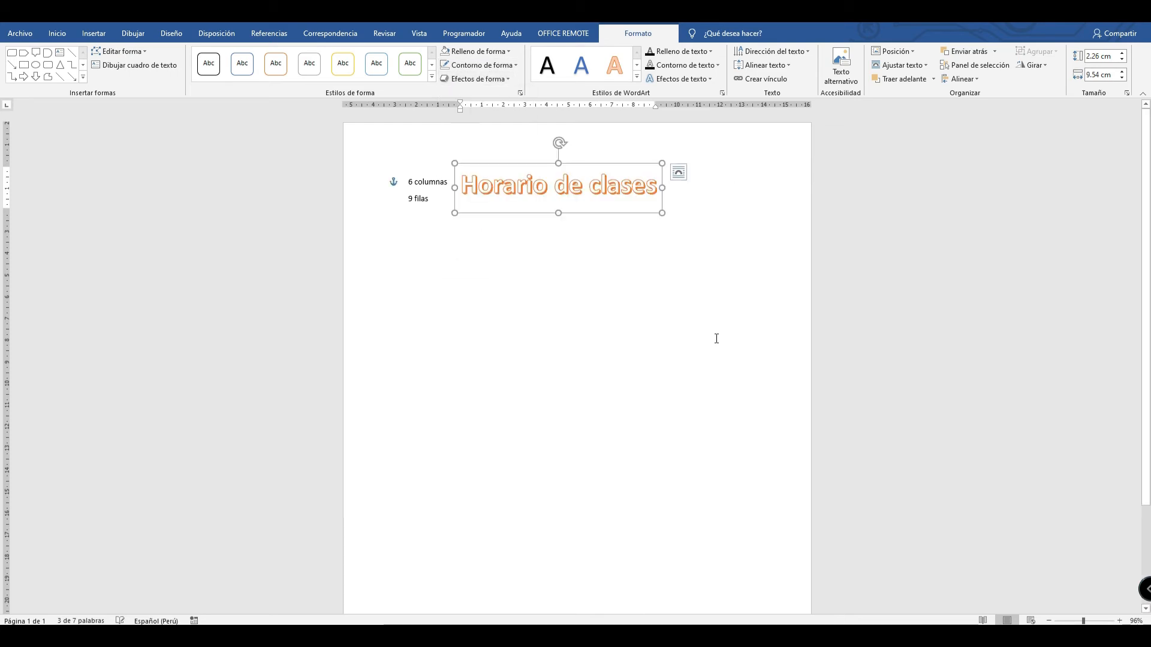
pyautogui.click(621, 188)
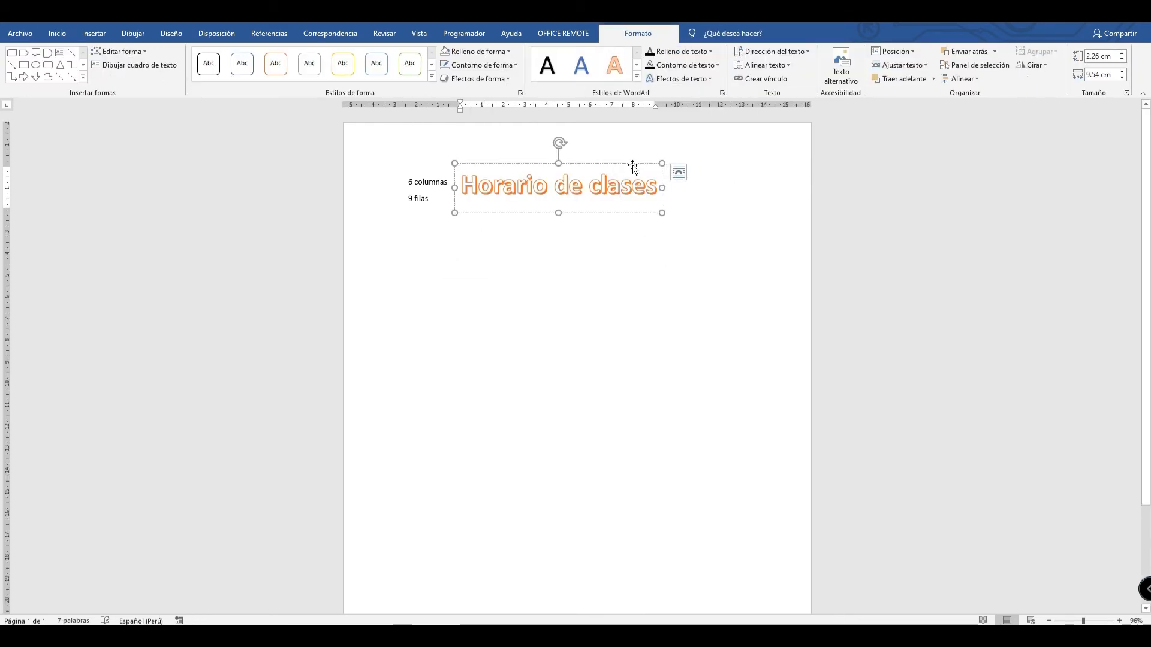
# Insert a table with 6 columns and 9 rows below the "9 filas" line, specifying the dimensions numerically.
pyautogui.click(523, 287)
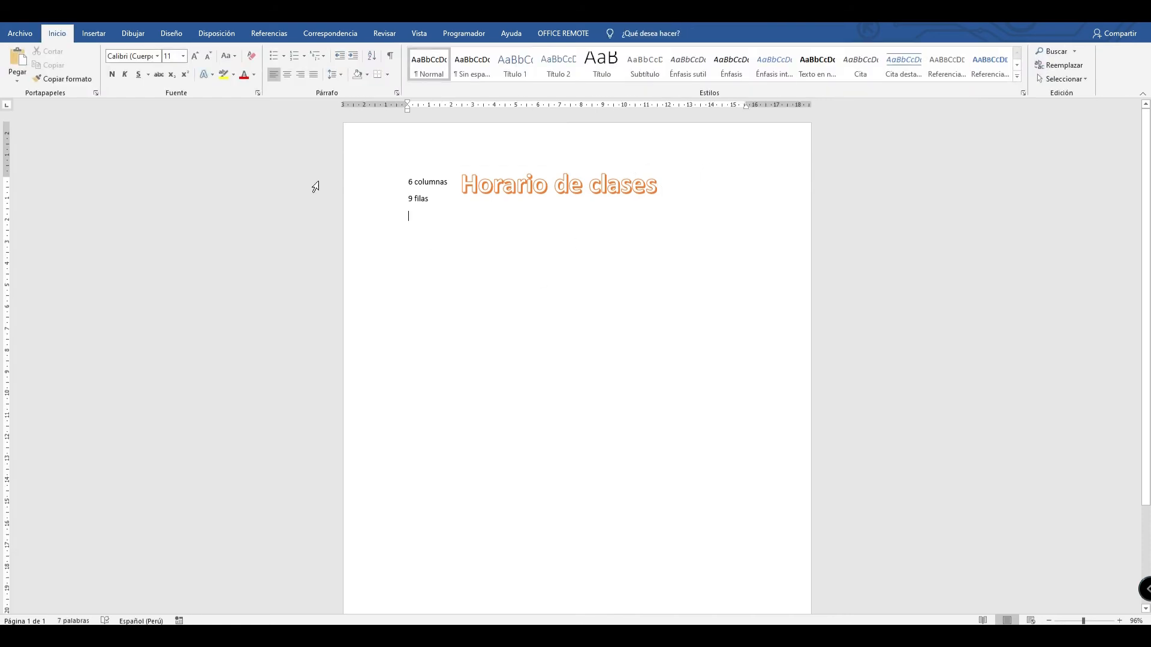
pyautogui.click(104, 35)
pyautogui.click(115, 68)
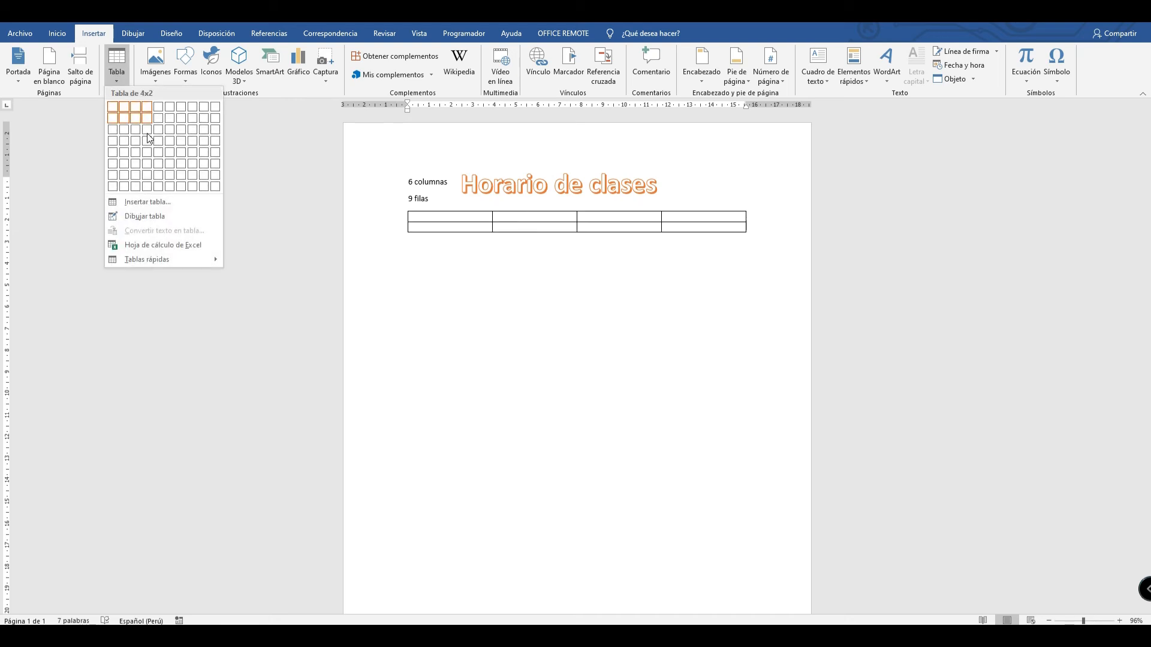
pyautogui.click(167, 199)
pyautogui.write('66')
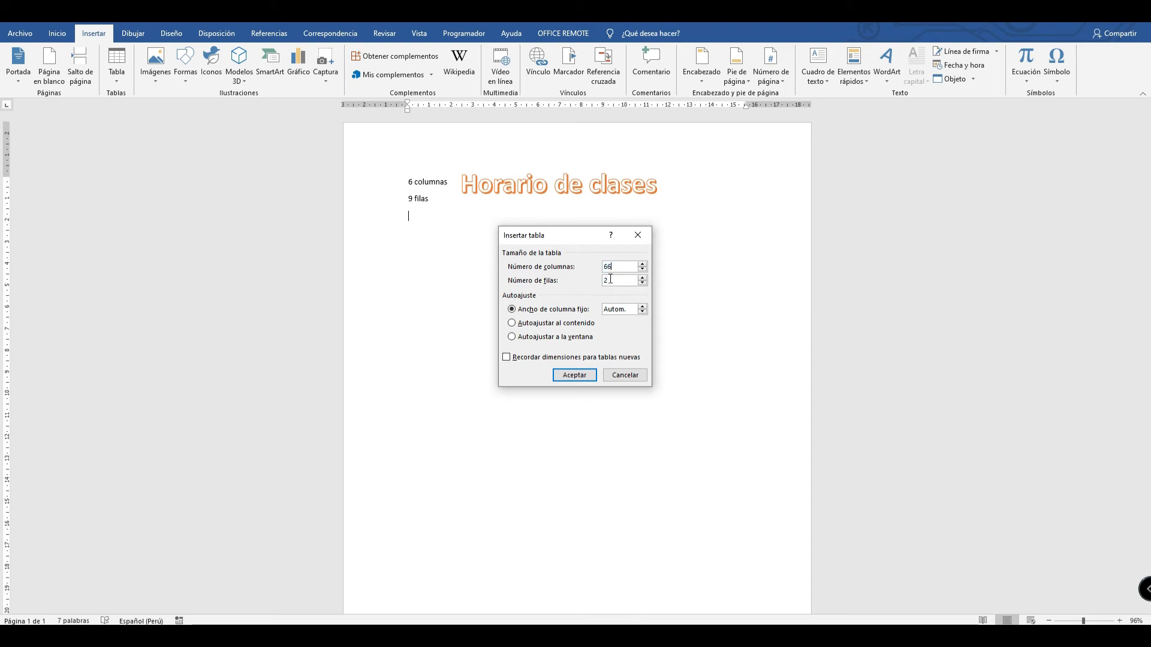
pyautogui.press('BackSpace')
pyautogui.press('Tab')
pyautogui.write('9')
pyautogui.click(587, 375)
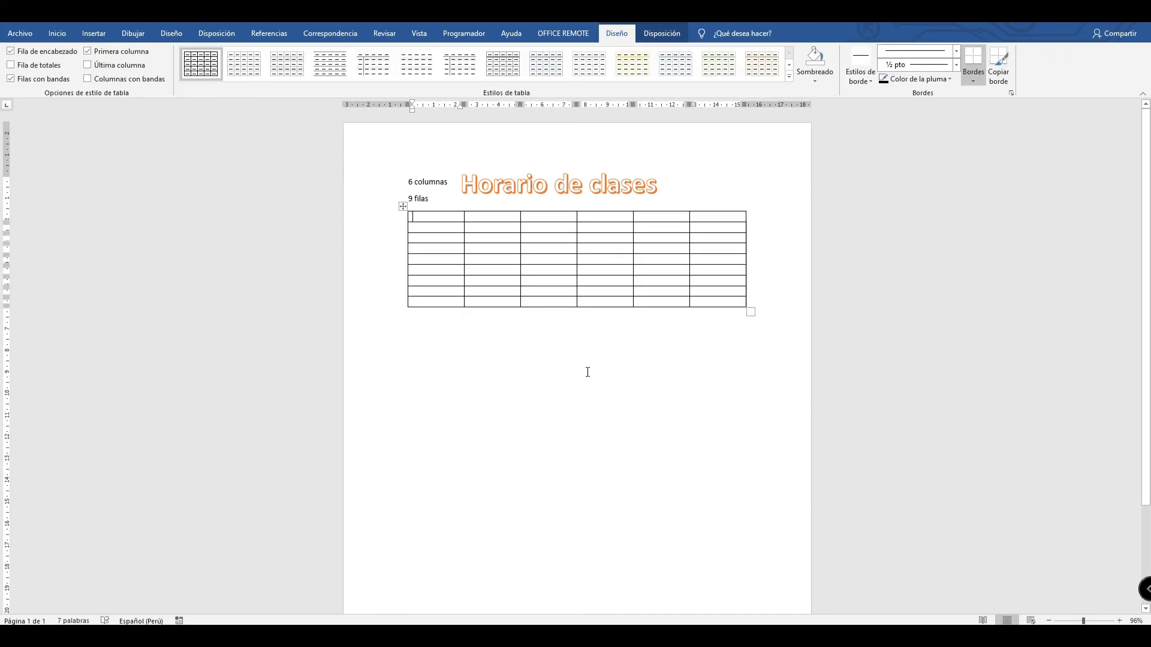
# Insert a second table of 6 columns by 8 rows from the size grid, one blank line below the first table.
pyautogui.click(516, 357)
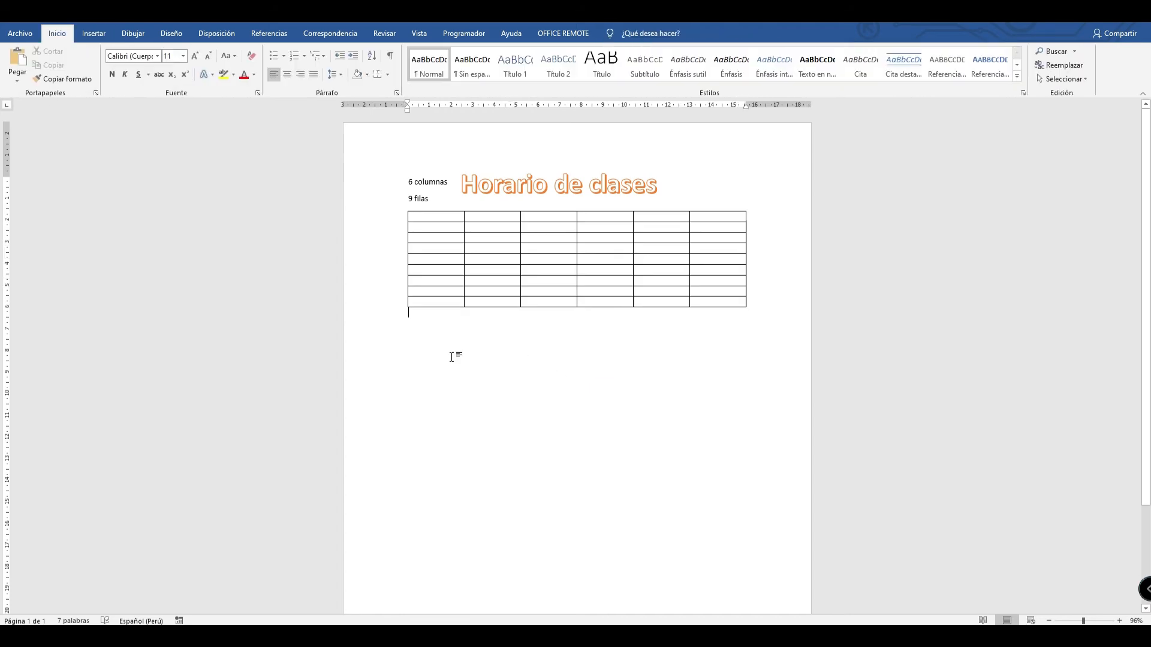
pyautogui.click(94, 35)
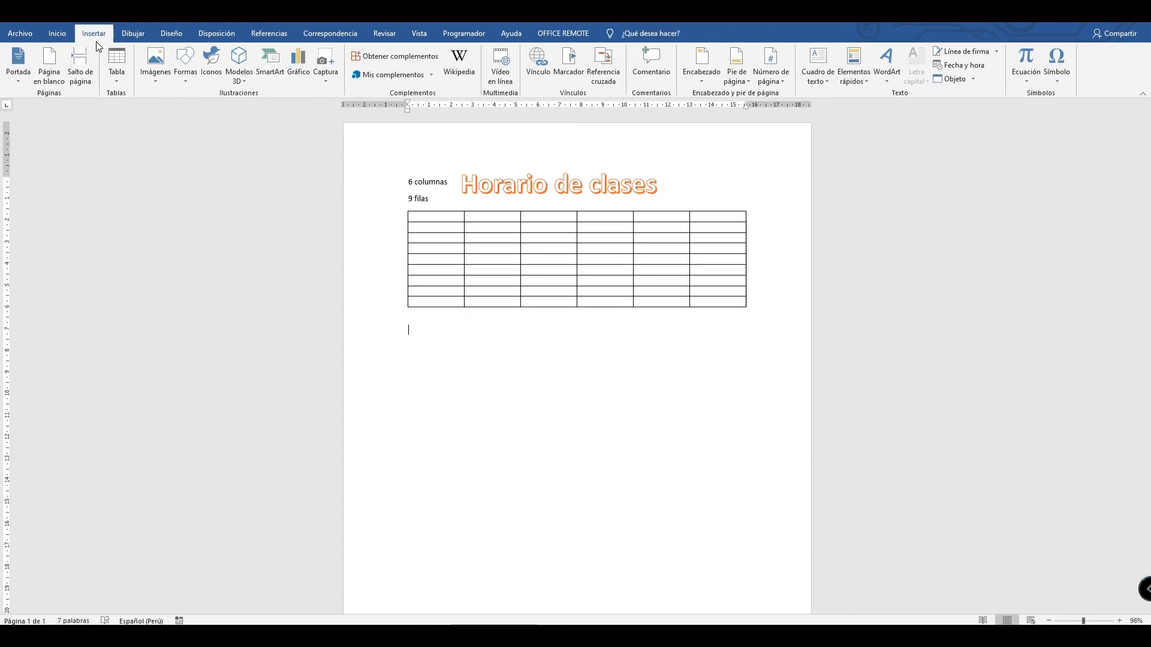
pyautogui.click(117, 70)
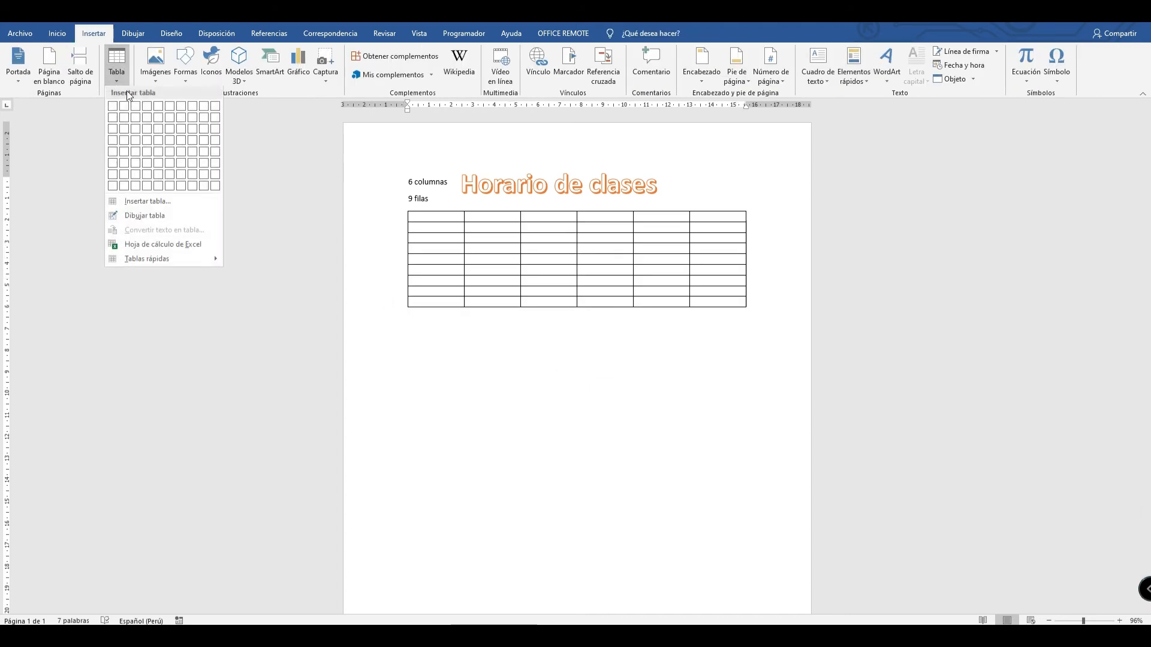
pyautogui.click(170, 187)
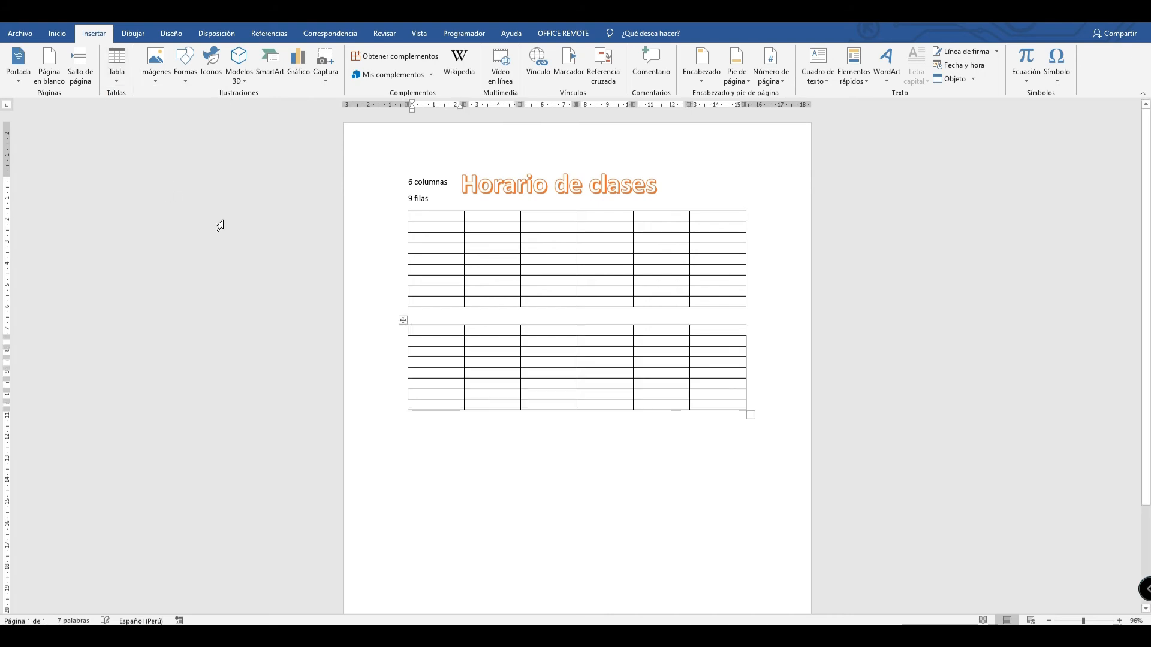
# Insert a new row below the last row of the second table.
pyautogui.rightClick(698, 407)
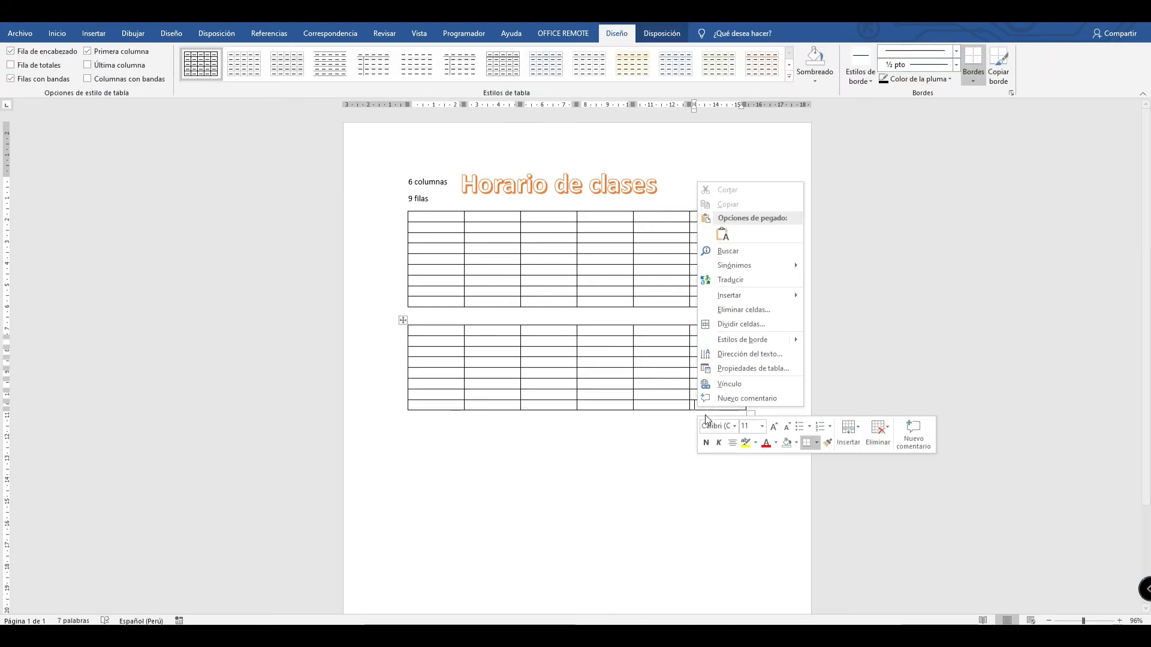
pyautogui.moveTo(790, 298)
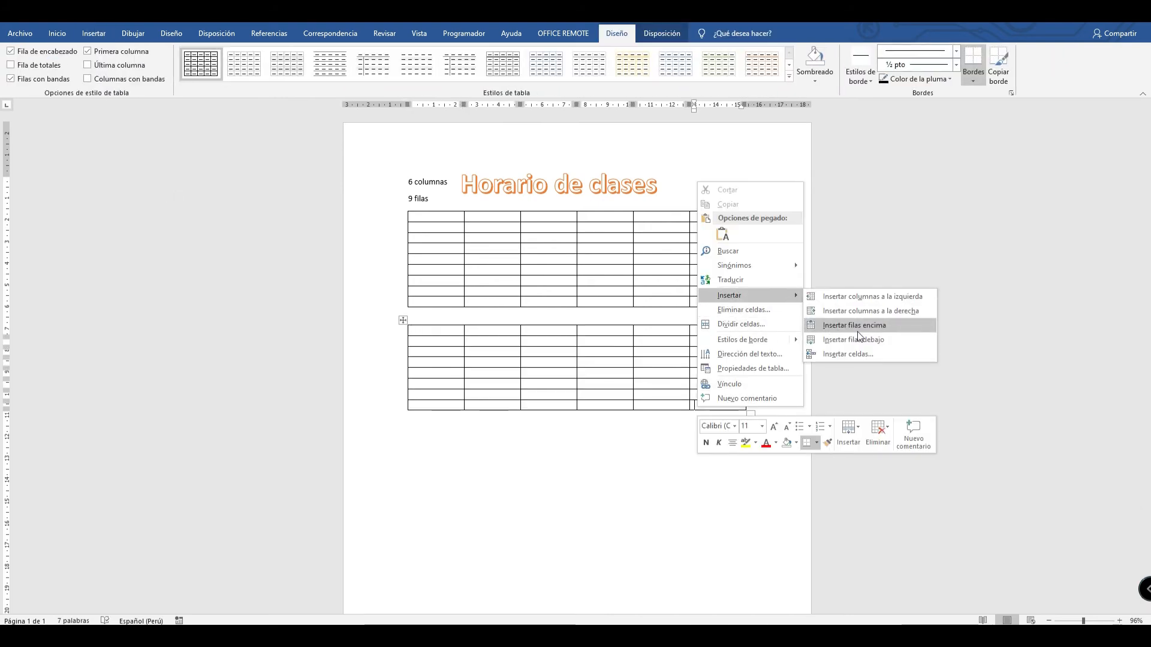
pyautogui.click(882, 340)
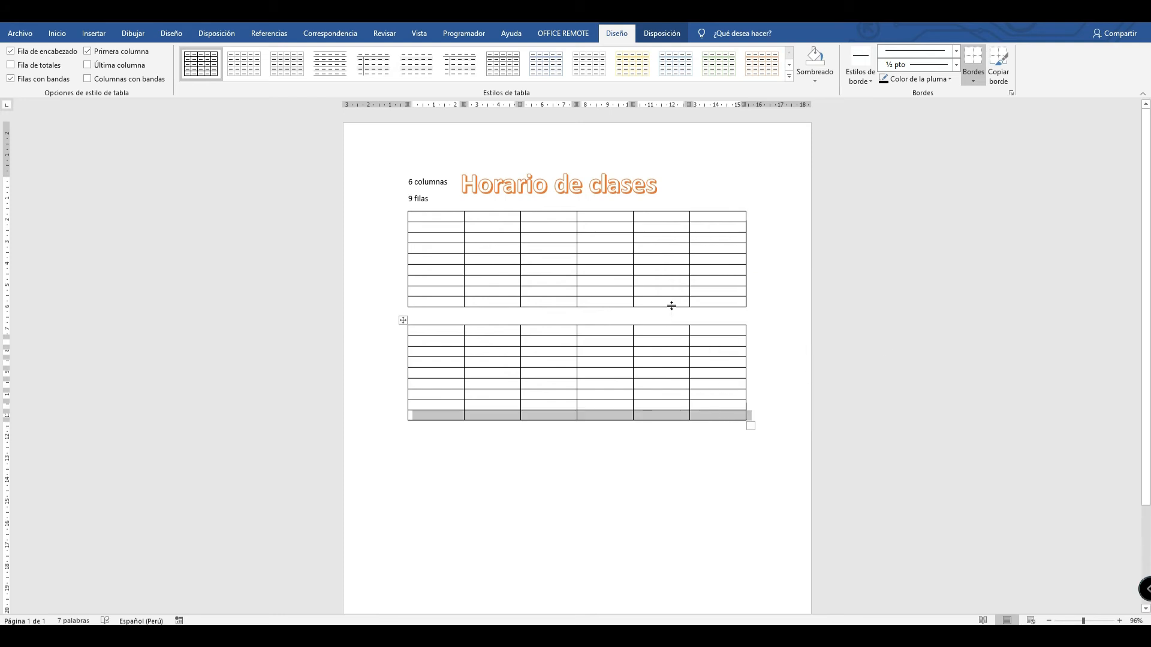
# Delete the entire first table, keeping only the second one.
pyautogui.click(720, 303)
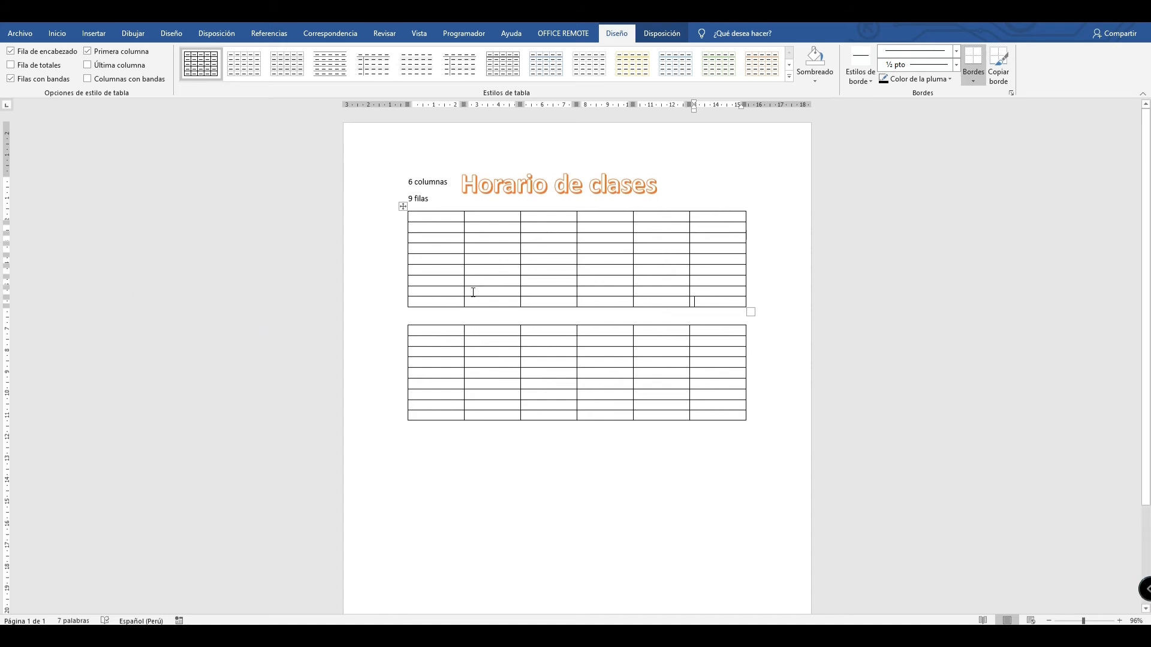
pyautogui.click(403, 207)
pyautogui.rightClick(404, 208)
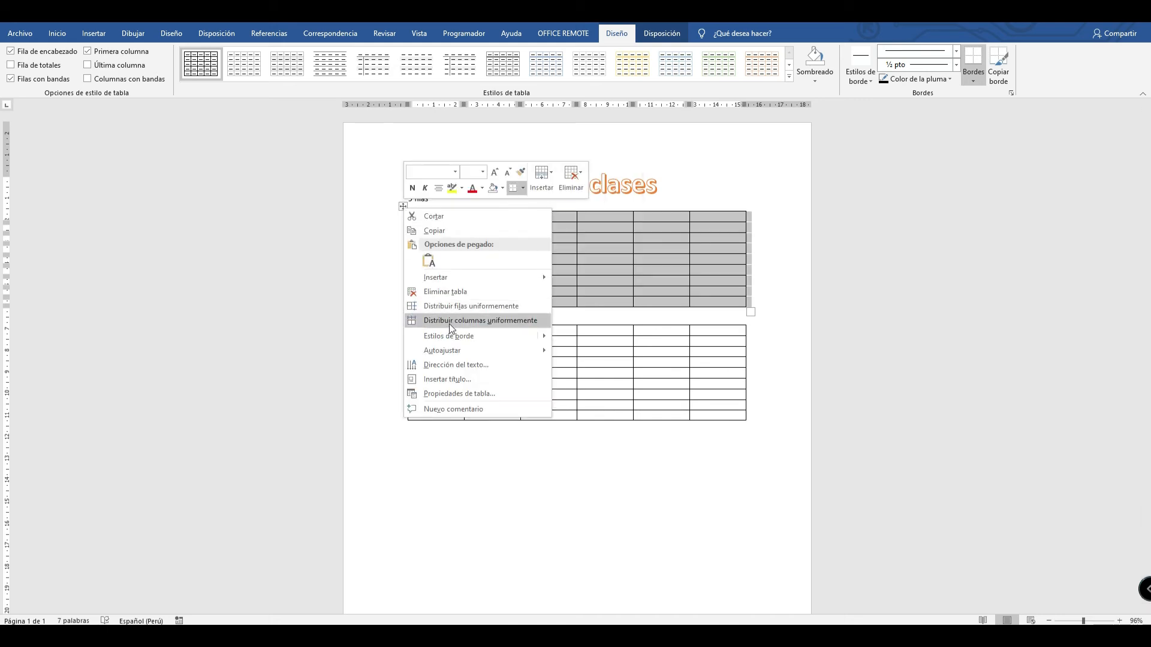
pyautogui.click(452, 292)
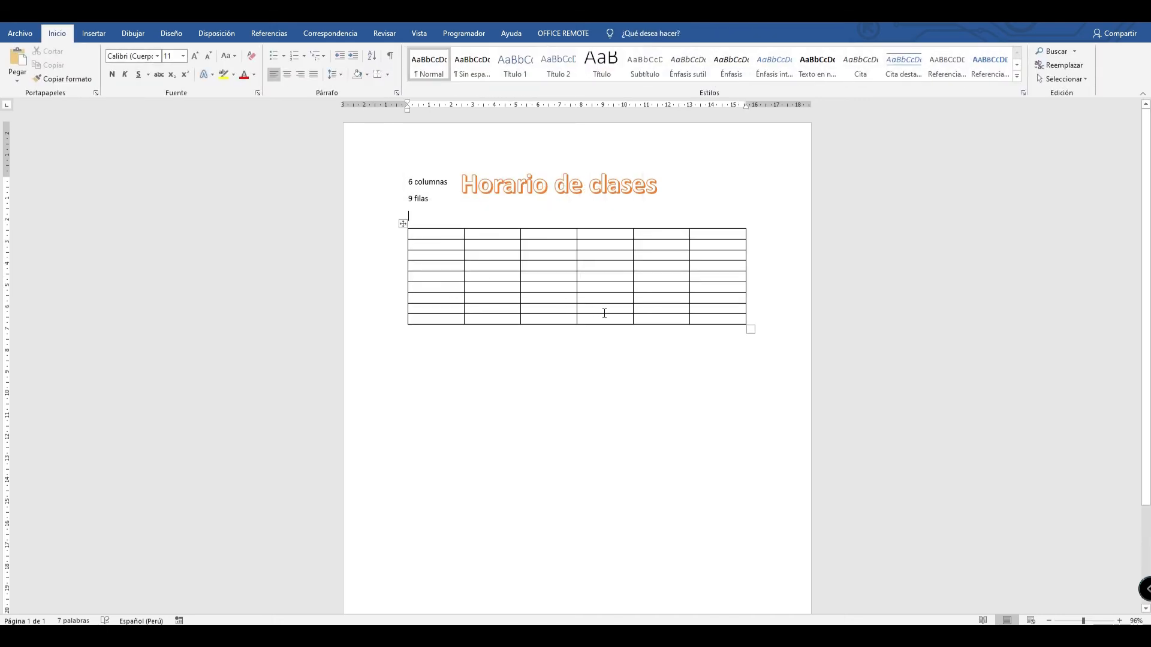
# Enter "Horario" and "Lunes" as the first two column headings in the table's top row.
pyautogui.keyDown('ctrl'); pyautogui.scroll(8, 1002, 552); pyautogui.keyUp('ctrl')
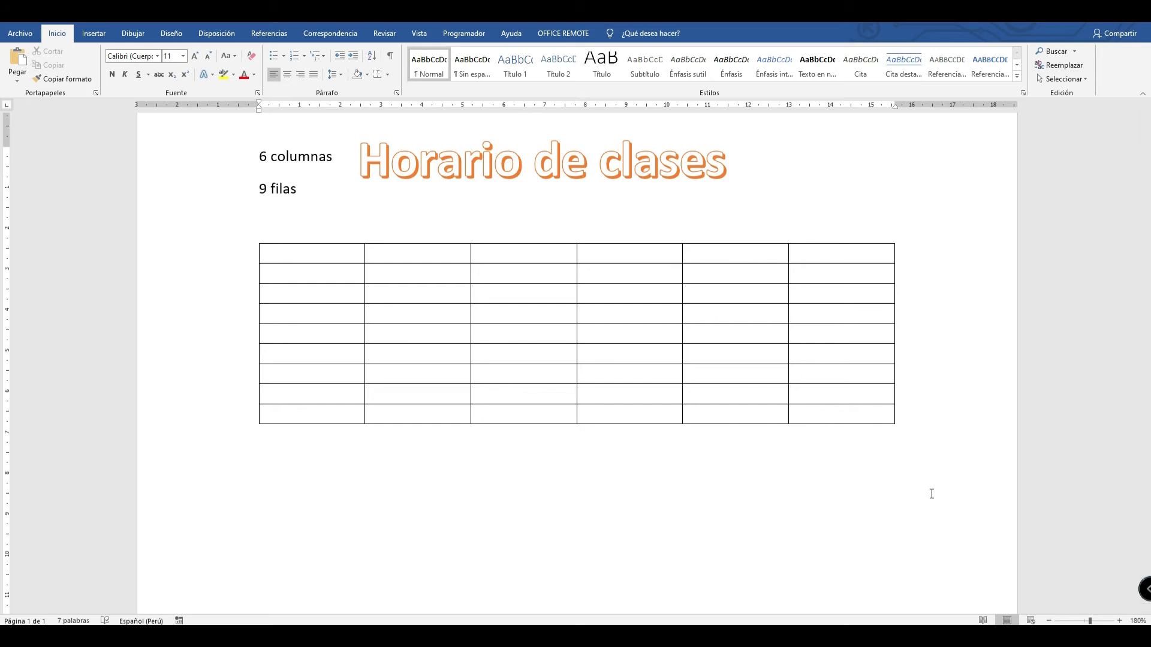
pyautogui.click(519, 318)
pyautogui.click(425, 310)
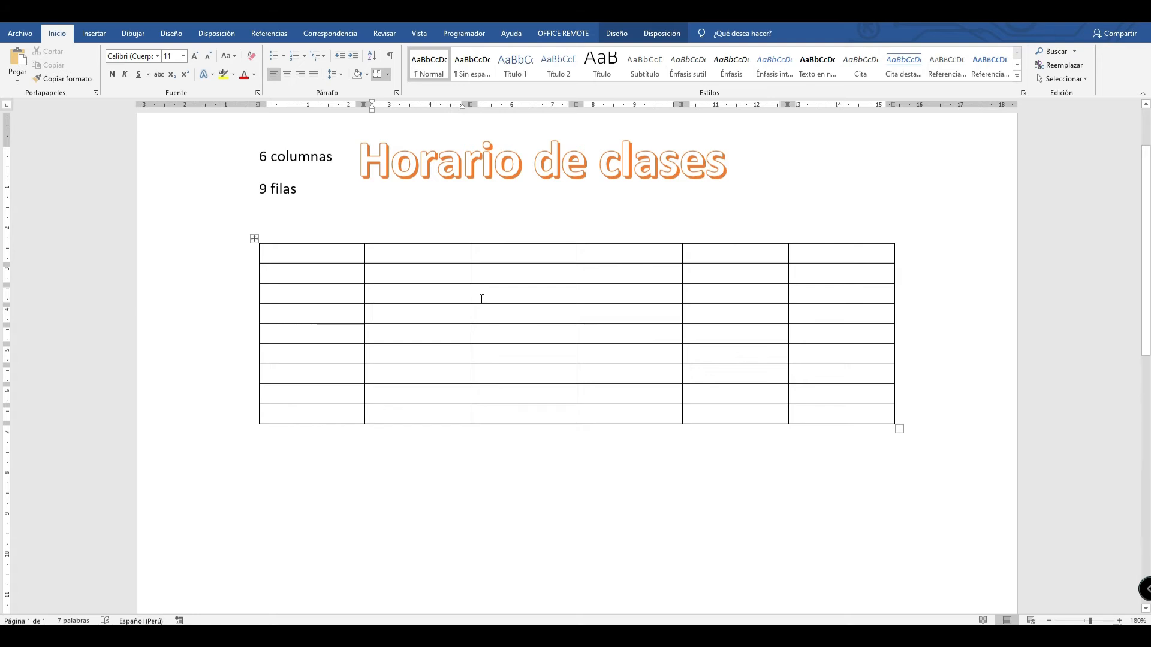
pyautogui.click(324, 257)
pyautogui.write('HRA')
pyautogui.press('BackSpace')
pyautogui.press('BackSpace')
pyautogui.write('orario')
pyautogui.press('BackSpace')
pyautogui.press('BackSpace')
pyautogui.write('rio')
pyautogui.press('Tab')
pyautogui.write('Lunes')
pyautogui.press('Tab')
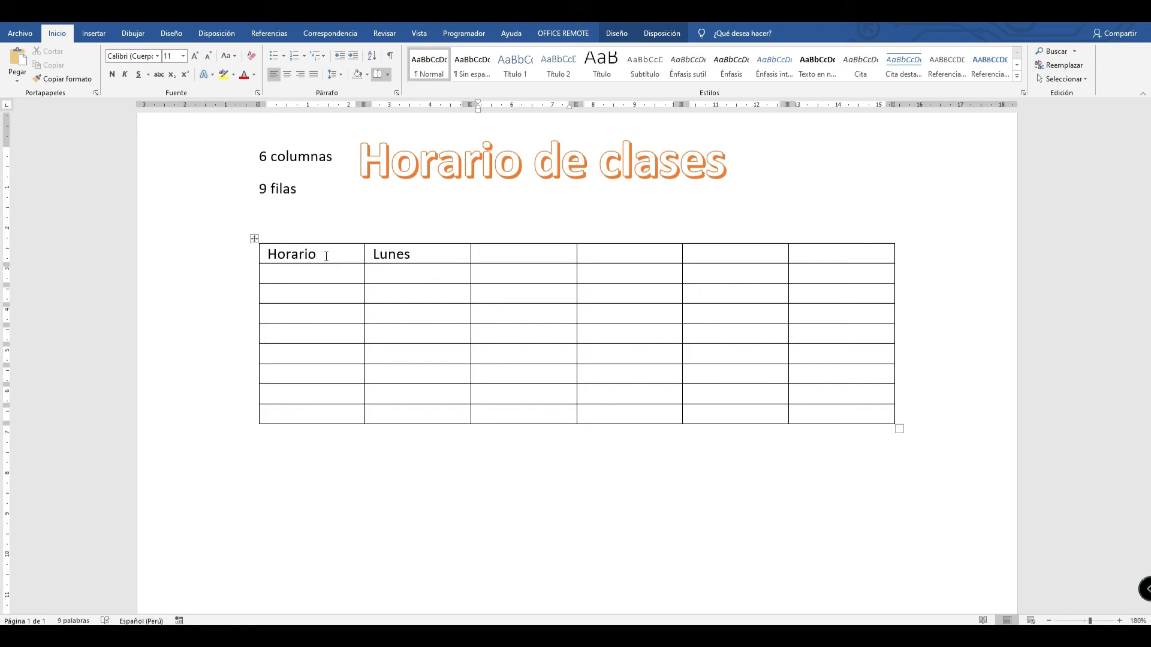
# Fill in the remaining column headings with "Martes", "Miercoles", "Jueves" and "Viernes".
pyautogui.write('Martes')
pyautogui.press('Tab')
pyautogui.write('Miercoles')
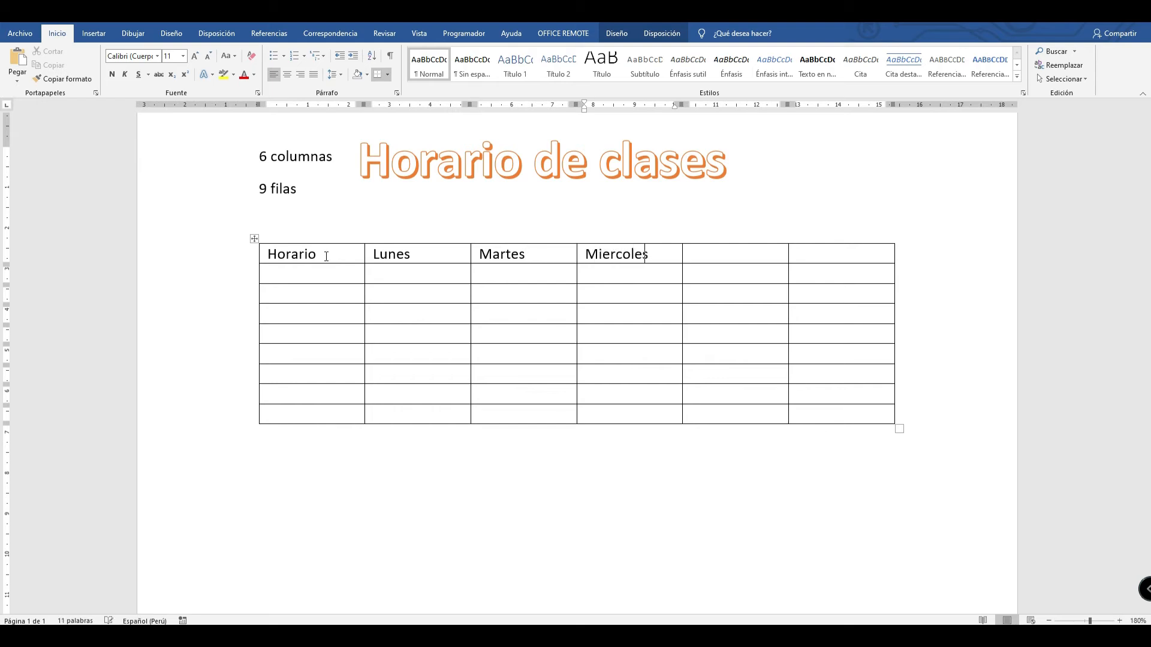
pyautogui.press('Tab')
pyautogui.write('Hju')
pyautogui.press('BackSpace')
pyautogui.press('BackSpace')
pyautogui.press('BackSpace')
pyautogui.write('jUE')
pyautogui.press('BackSpace')
pyautogui.press('BackSpace')
pyautogui.press('BackSpace')
pyautogui.write('Jueves')
pyautogui.press('Tab')
pyautogui.write('Viernes')
# Correct the spelling of the Wednesday heading to the suggested "Miércoles".
pyautogui.press('Down')
pyautogui.press('Left')
pyautogui.press('Left')
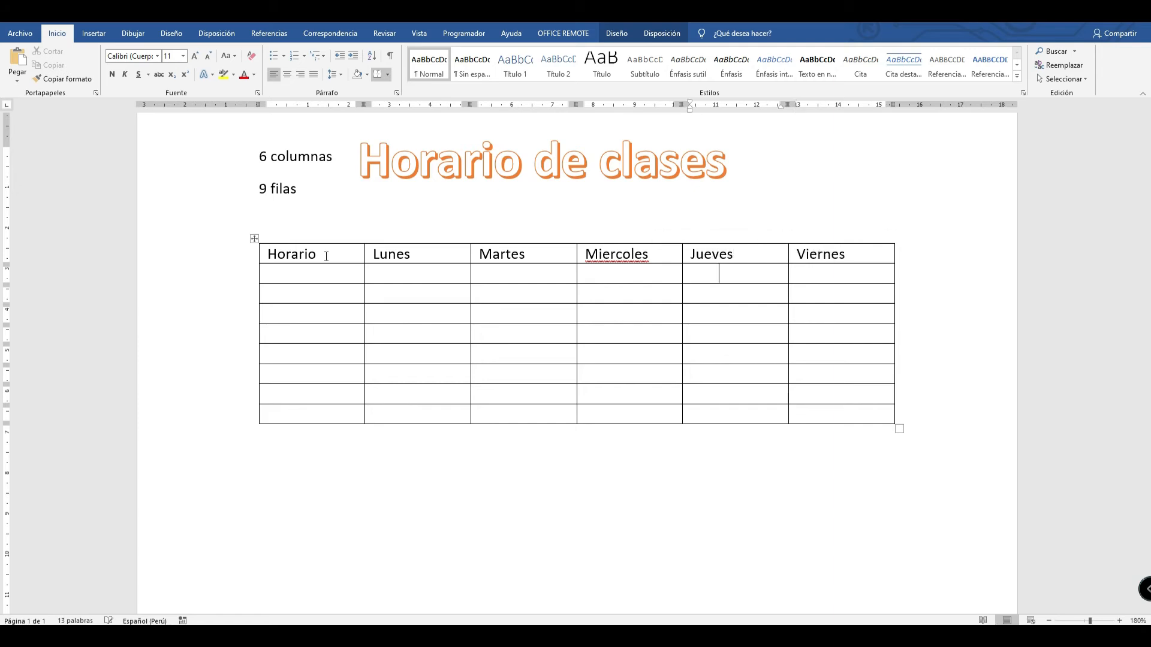
pyautogui.rightClick(614, 256)
pyautogui.click(599, 268)
# Number the Horario column 1, 2, 3, leave the following row empty, and continue with 5, 6, 7.
pyautogui.click(312, 275)
pyautogui.write('1')
pyautogui.press('Down')
pyautogui.write('2')
pyautogui.press('Down')
pyautogui.write('3')
pyautogui.press('Down')
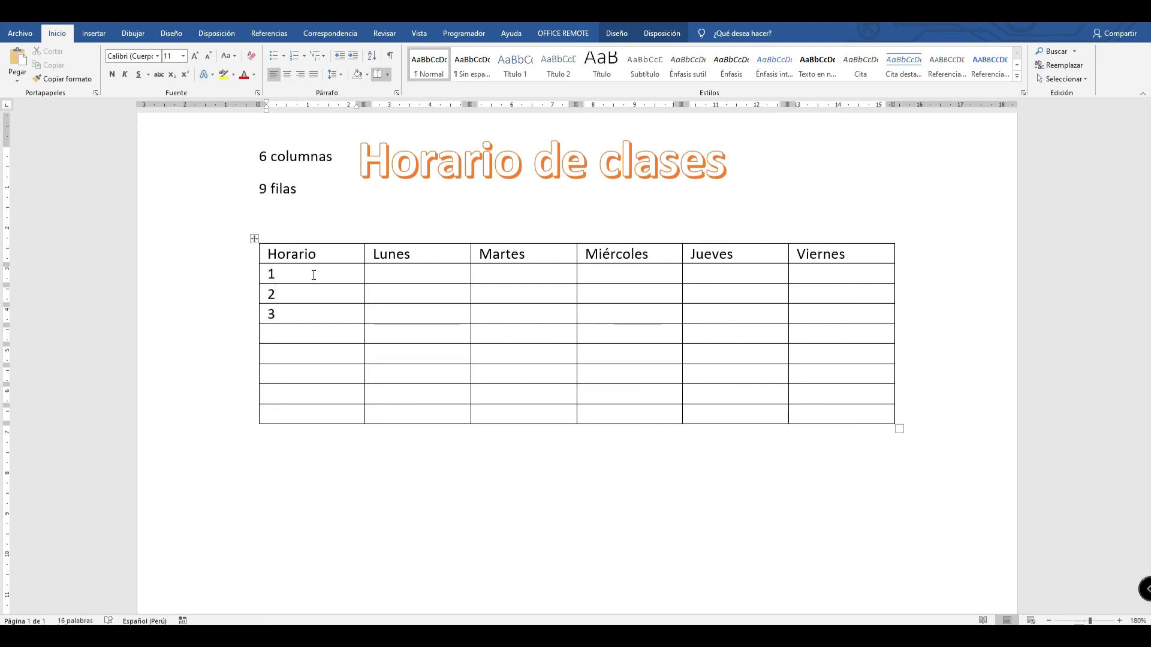
pyautogui.write('5')
pyautogui.press('Down')
pyautogui.write('6')
pyautogui.press('Down')
pyautogui.write('7')
pyautogui.press('Down')
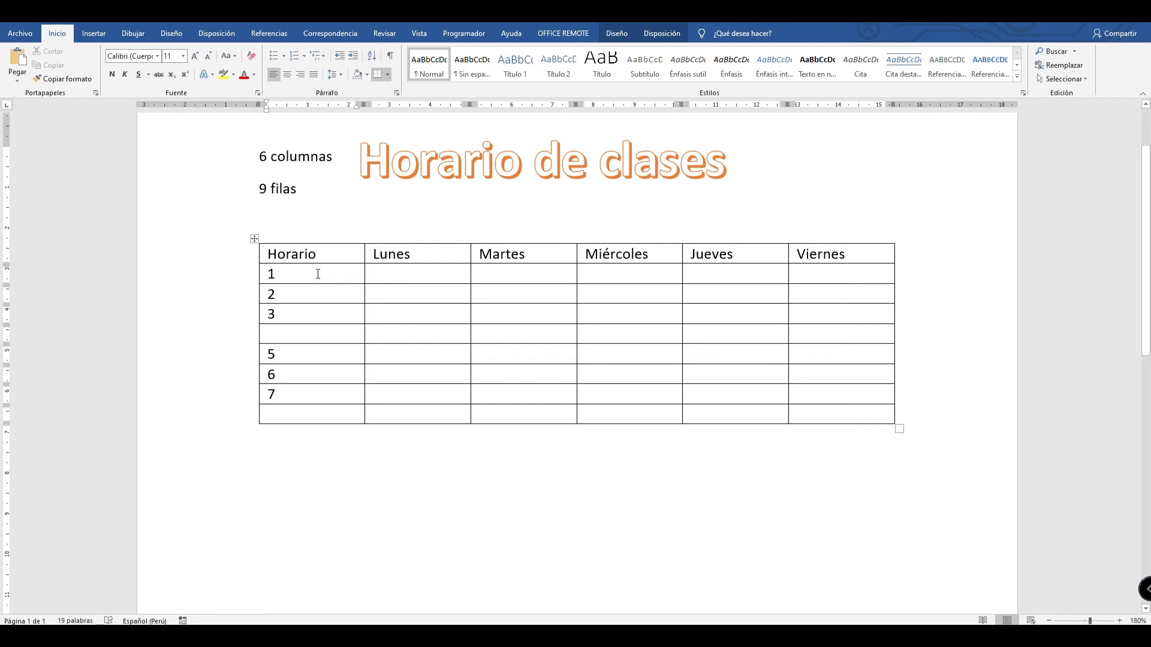
# Try deleting the empty Lunes cell in the last row by shifting the remaining cells left.
pyautogui.click(419, 415)
pyautogui.rightClick(421, 416)
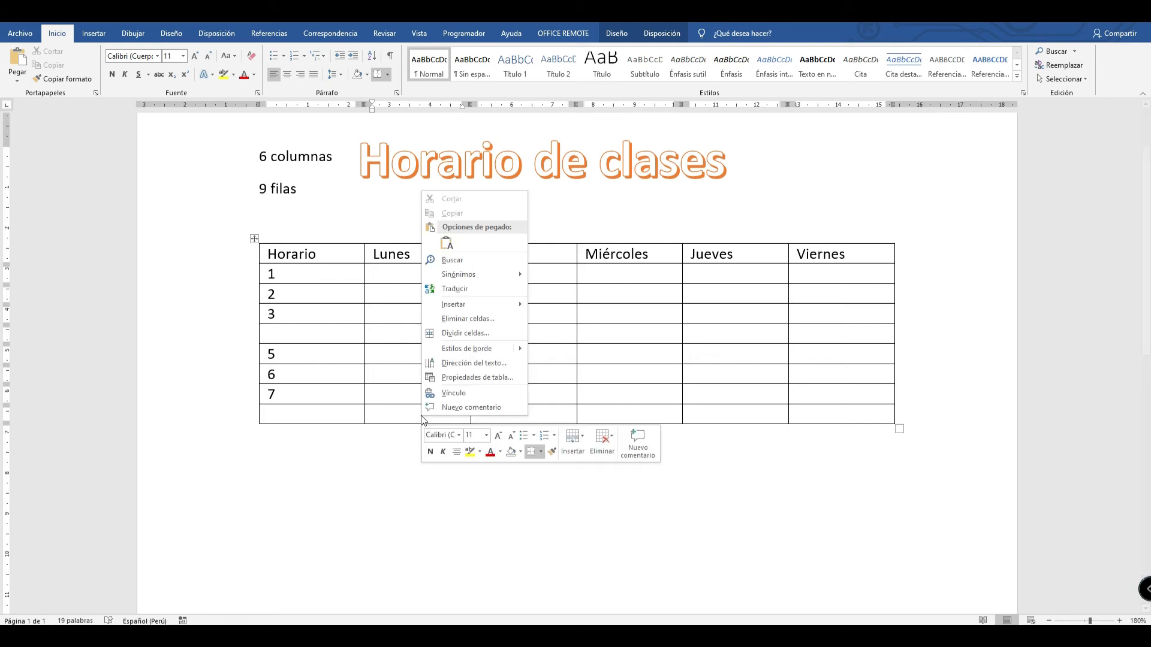
pyautogui.click(507, 317)
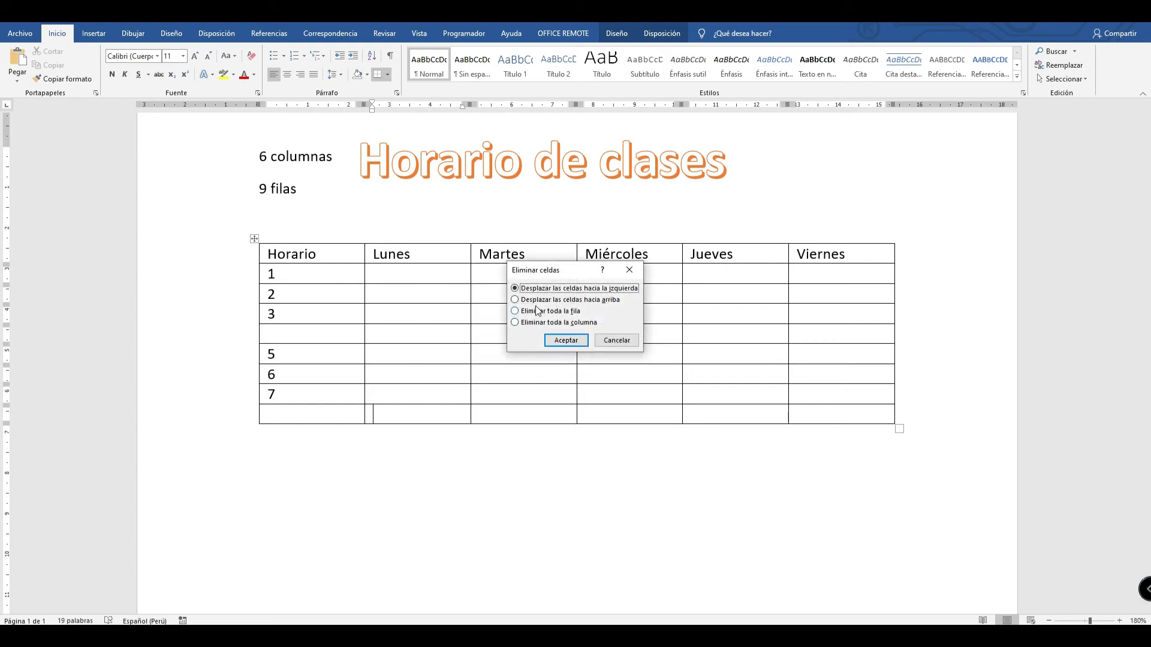
pyautogui.click(558, 341)
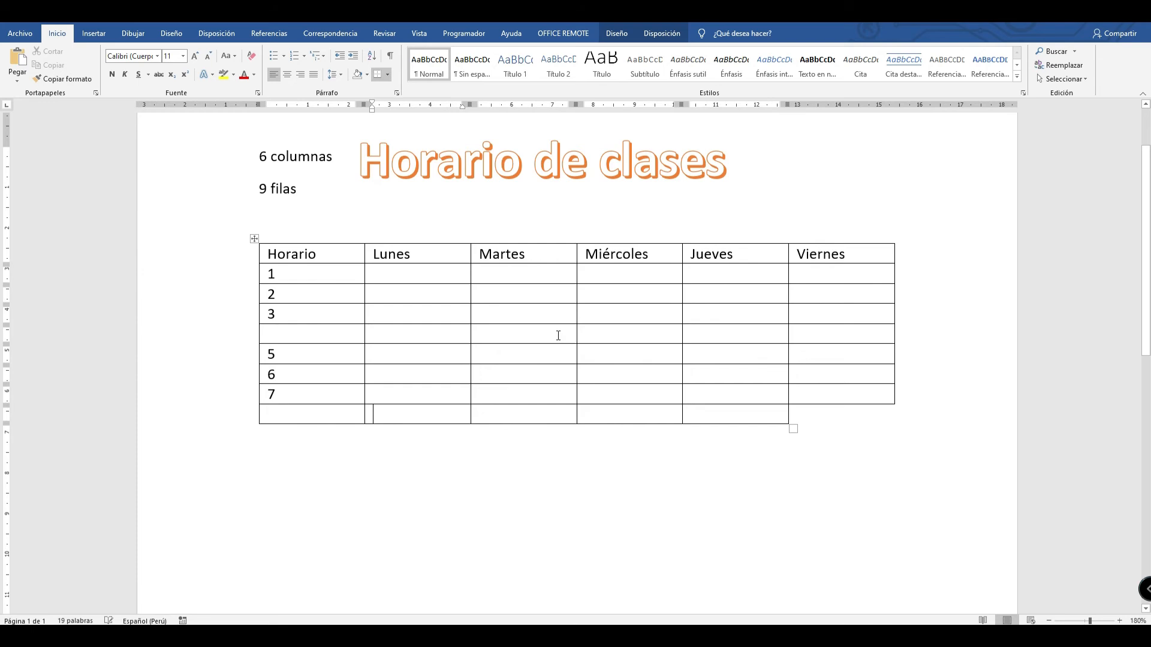
pyautogui.rightClick(430, 415)
pyautogui.click(615, 389)
# Delete the entire empty last row of the table below row 7.
pyautogui.rightClick(519, 412)
pyautogui.click(566, 332)
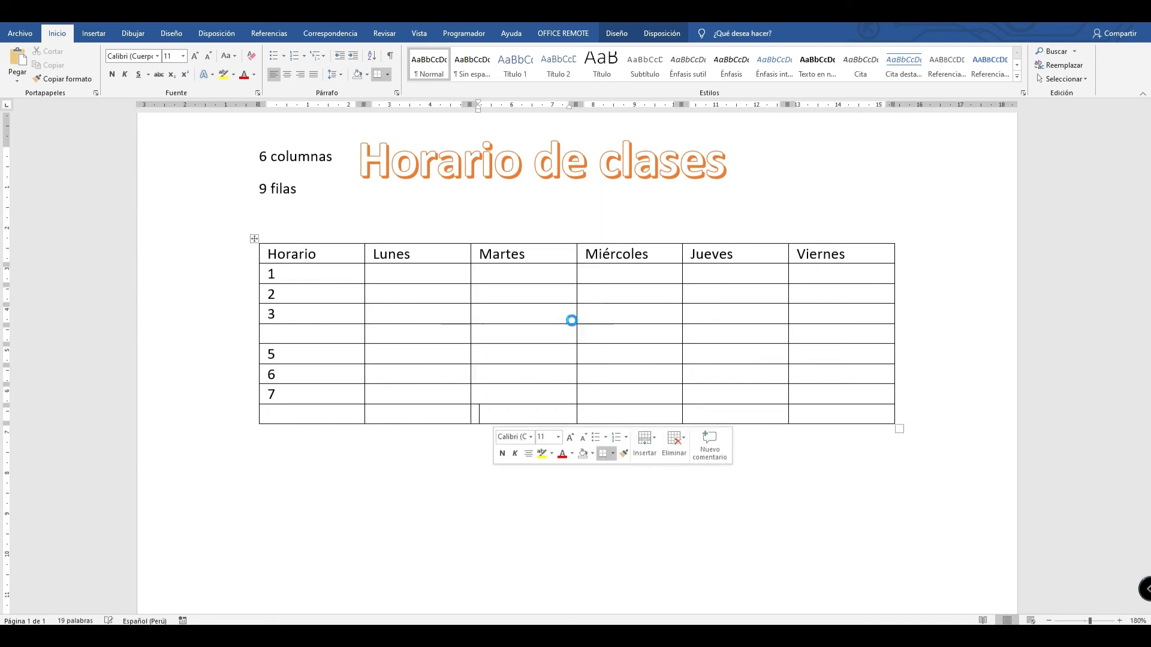
pyautogui.click(548, 311)
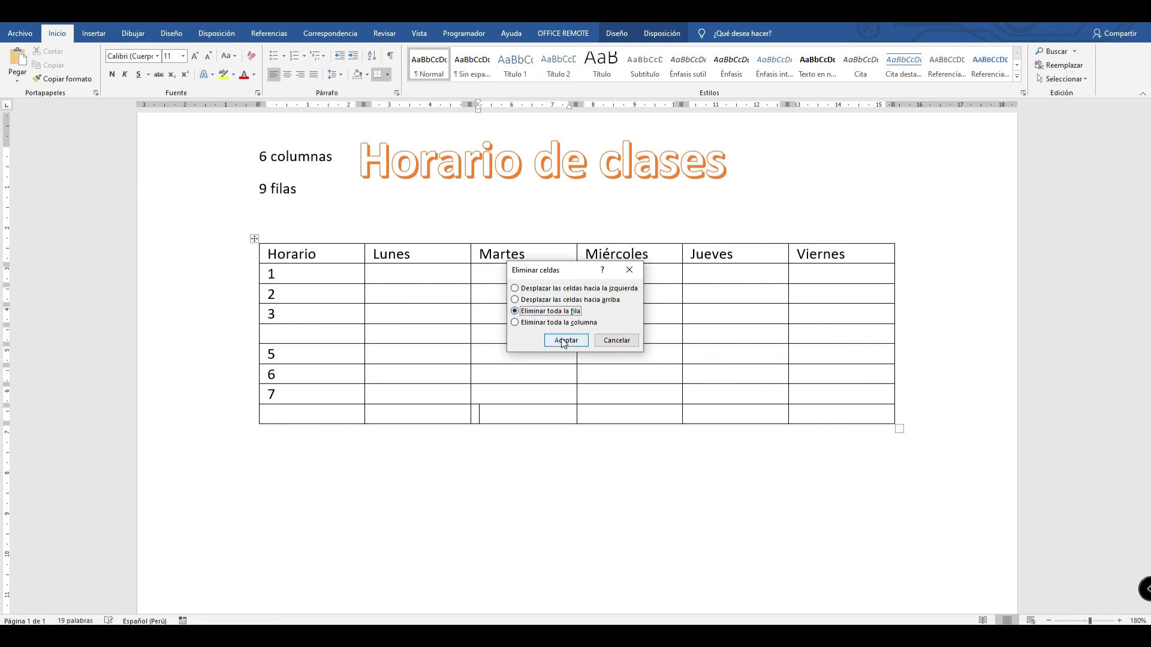
pyautogui.click(564, 340)
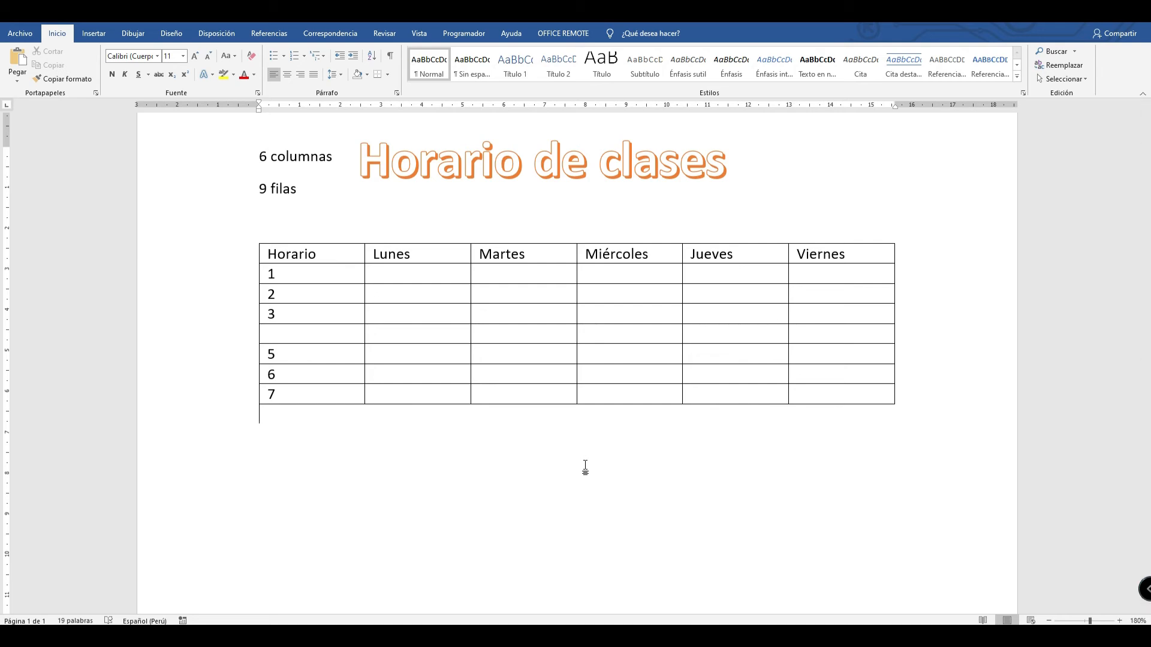
# Merge the empty row between rows 3 and 5 into a single cell and write "BREAK" in it.
pyautogui.click(412, 350)
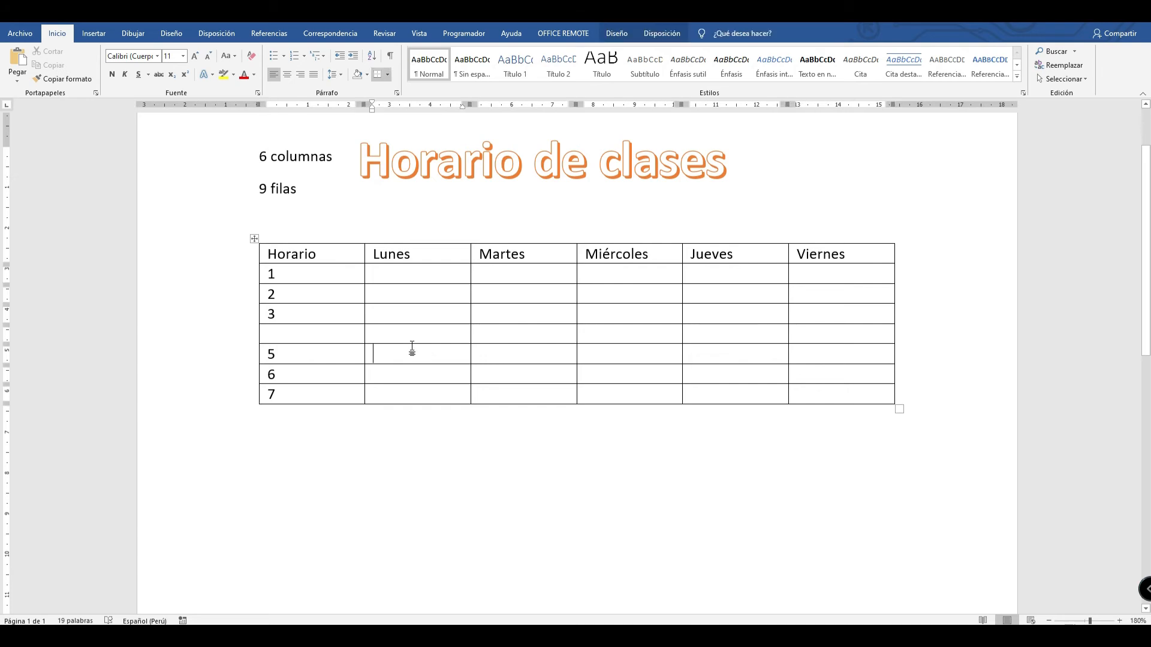
pyautogui.moveTo(342, 329); pyautogui.dragTo(885, 337)
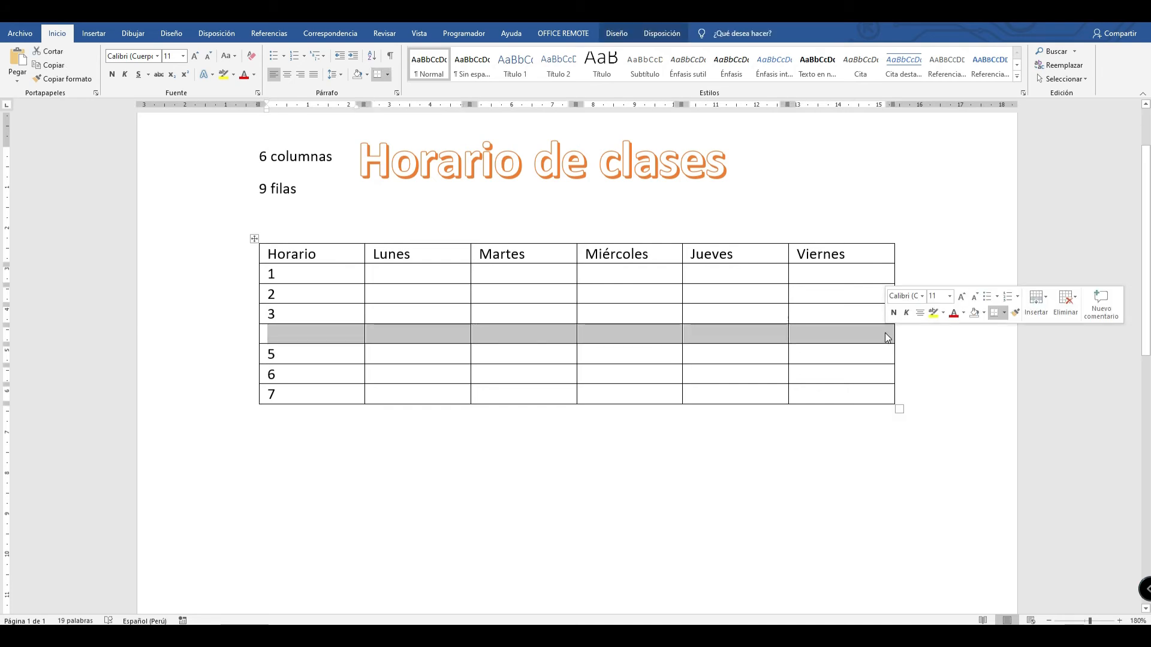
pyautogui.rightClick(561, 338)
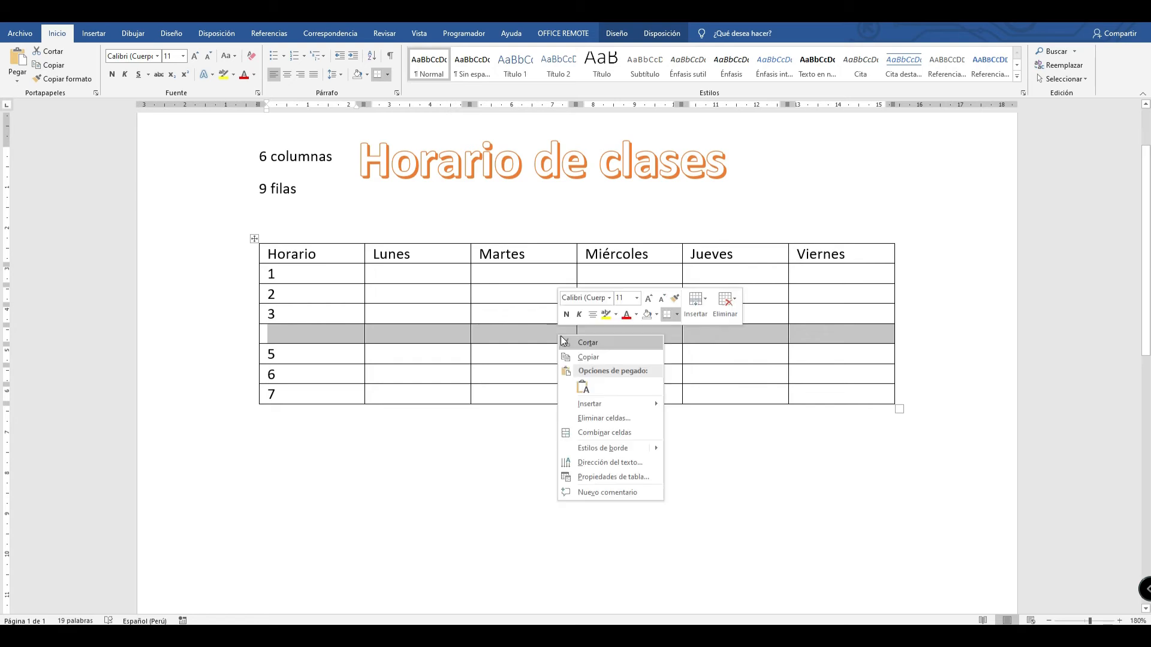
pyautogui.click(626, 426)
pyautogui.press('Left')
pyautogui.write('BREAK')
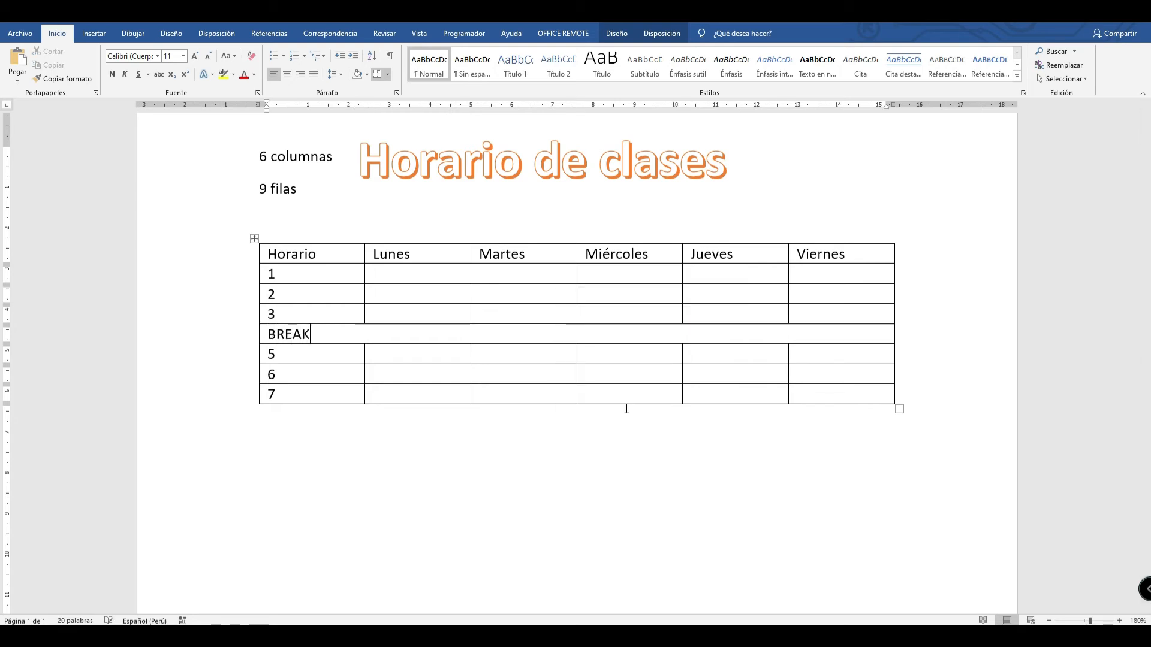
# Center the text "BREAK" horizontally in its merged row.
pyautogui.click(528, 354)
pyautogui.click(505, 339)
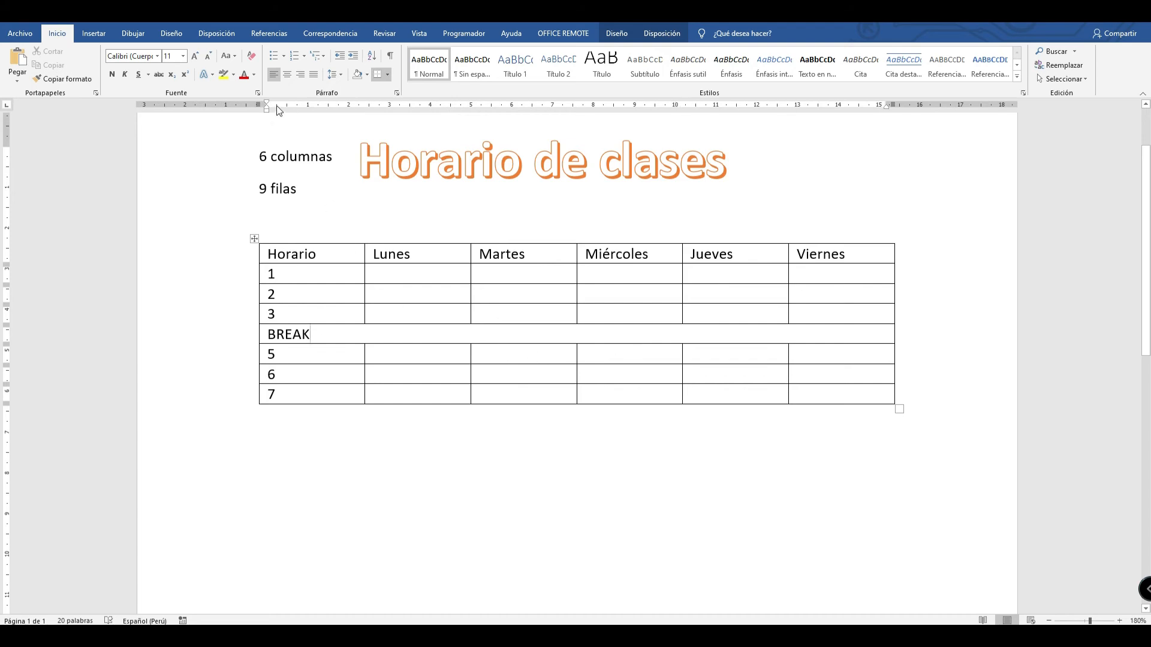
pyautogui.click(287, 74)
pyautogui.click(565, 349)
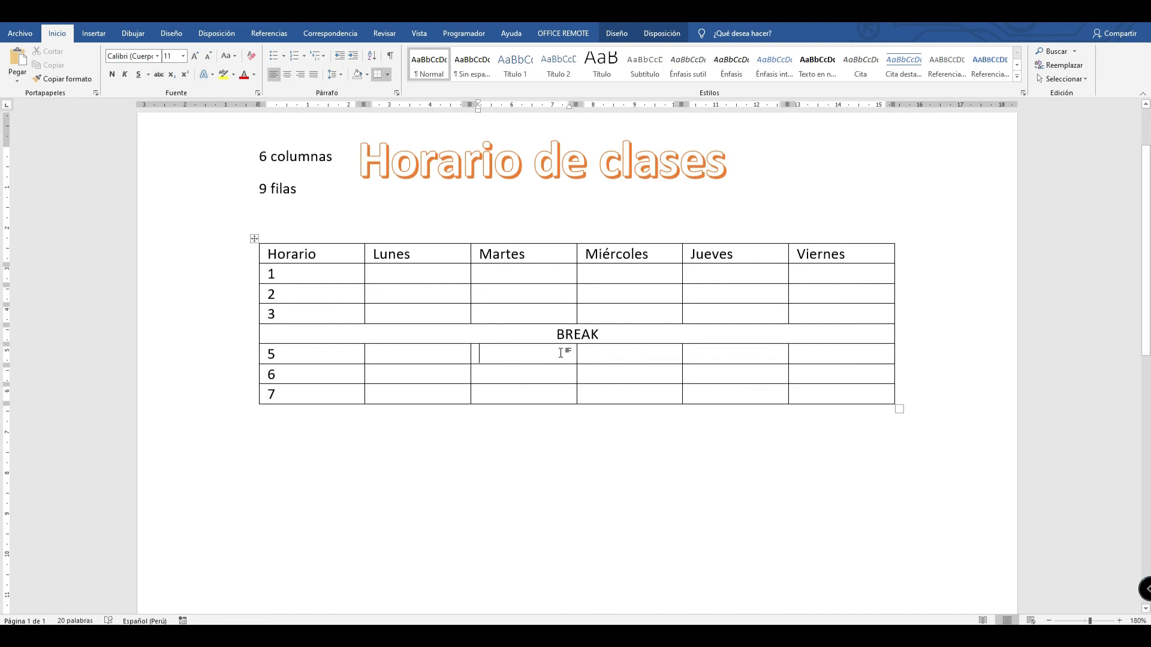
pyautogui.click(623, 330)
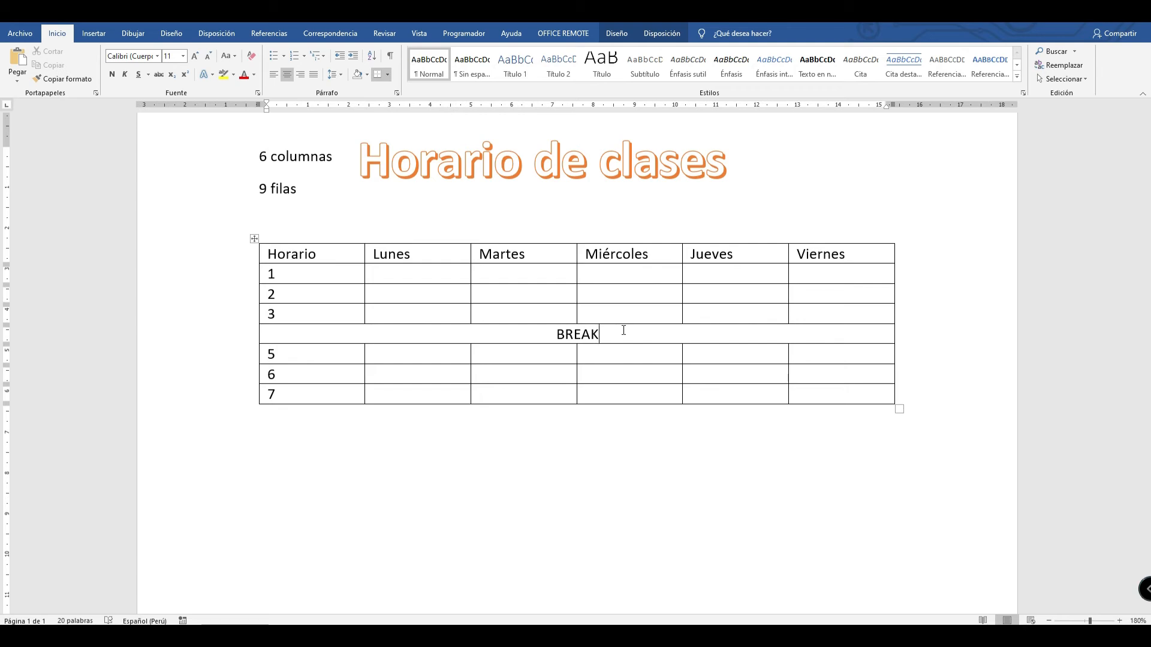
pyautogui.click(609, 352)
pyautogui.click(611, 334)
pyautogui.doubleClick(578, 333)
pyautogui.click(561, 340)
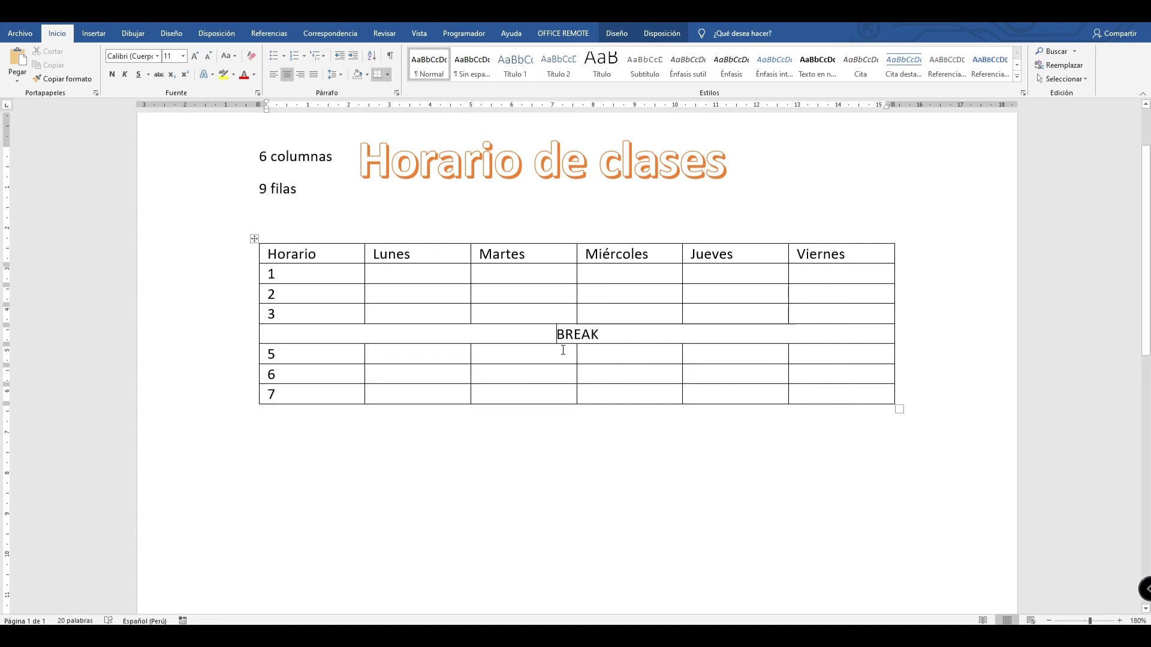
# Widen the Horario column slightly by moving its border with the Lunes column.
pyautogui.click(341, 274)
pyautogui.moveTo(364, 254)
pyautogui.mouseDown()
pyautogui.moveTo(322, 255)
pyautogui.moveTo(381, 254)
pyautogui.mouseUp()
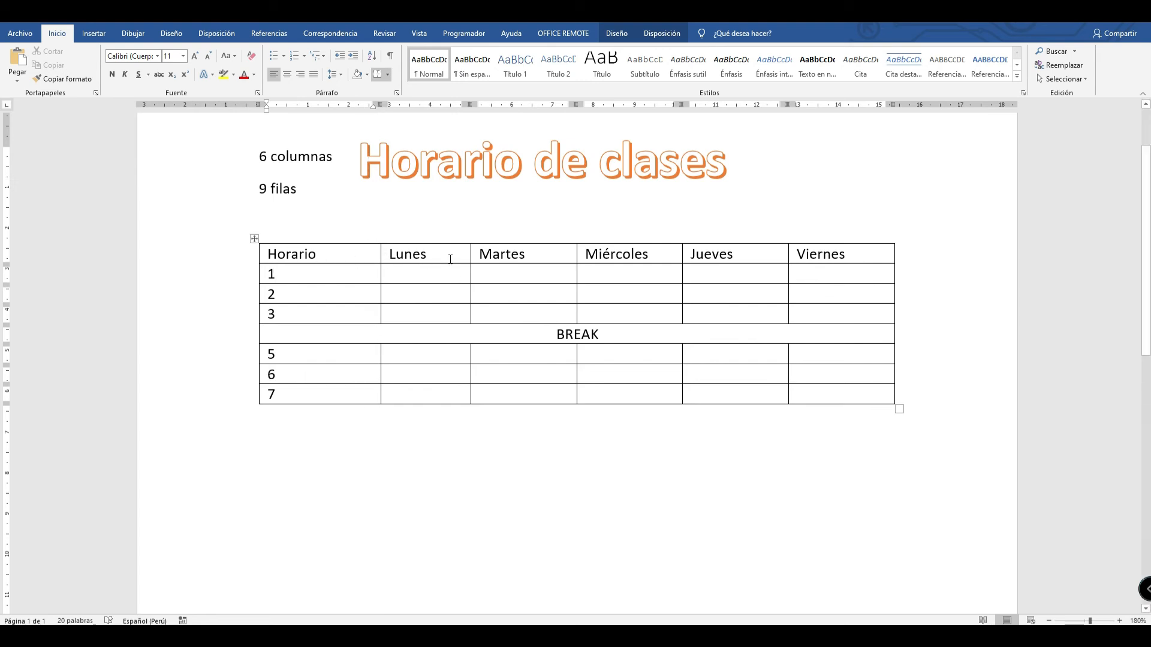
# Try merging the two Lunes cells beside hours 1 and 2, and undo the merge.
pyautogui.click(424, 278)
pyautogui.moveTo(424, 280); pyautogui.dragTo(430, 292)
pyautogui.rightClick(429, 290)
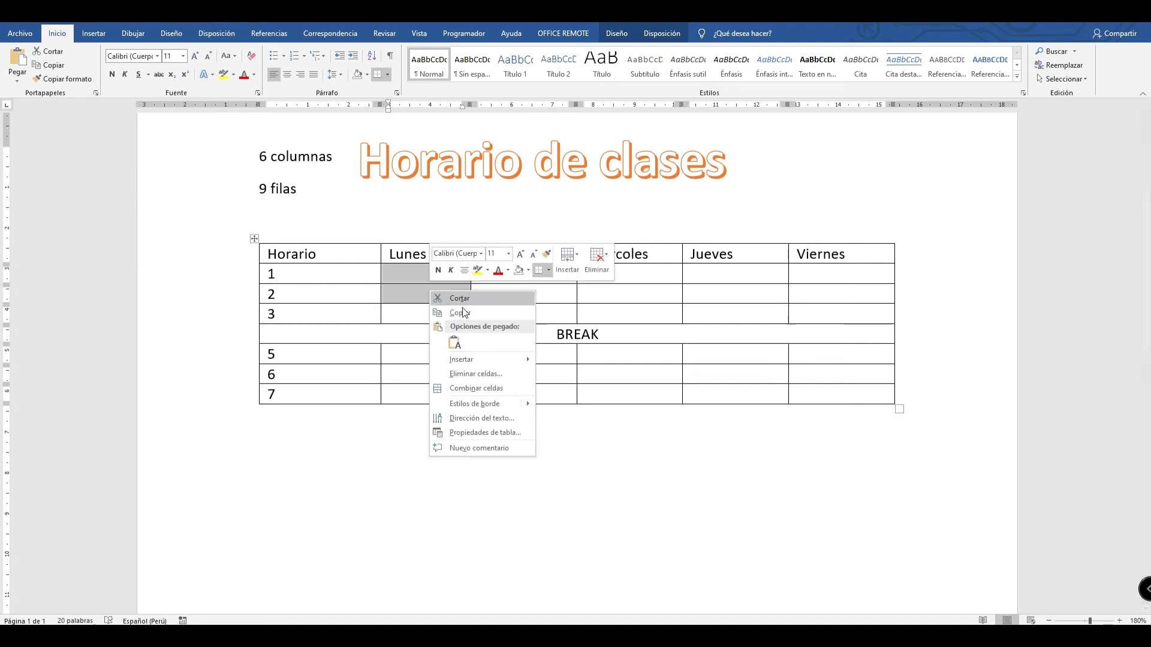
pyautogui.click(491, 386)
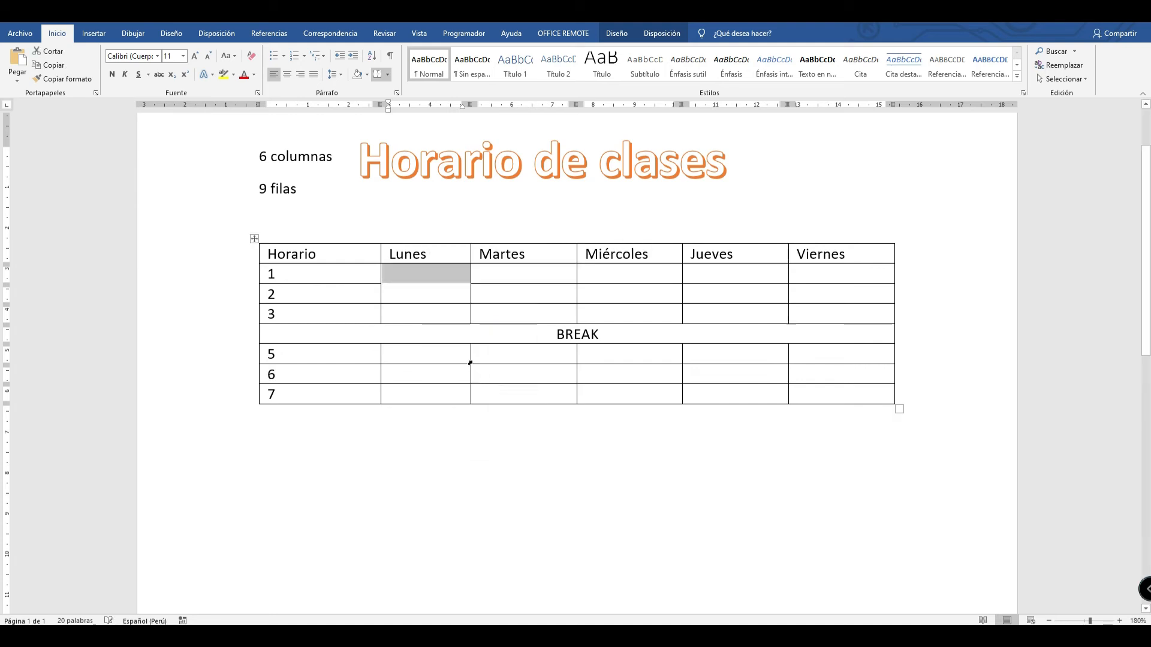
pyautogui.click(431, 319)
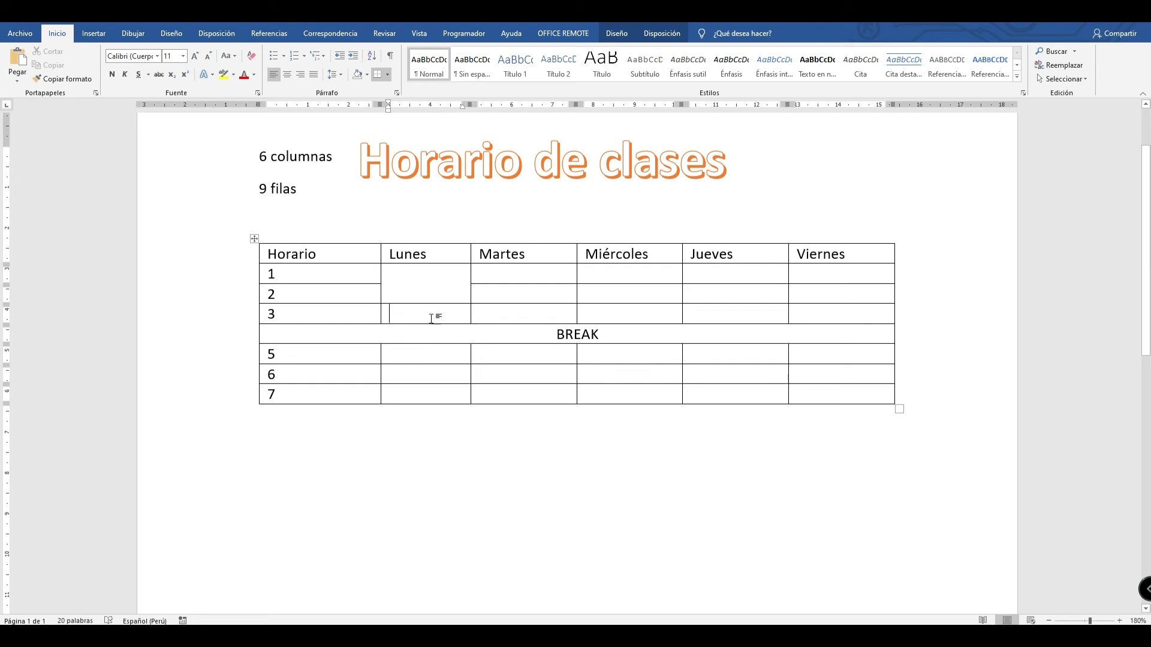
pyautogui.hotkey('ctrl', 'z')
# Merge the Lunes cells of rows 1 and 2 into one cell.
pyautogui.click(432, 274)
pyautogui.moveTo(433, 274); pyautogui.dragTo(429, 292)
pyautogui.rightClick(429, 292)
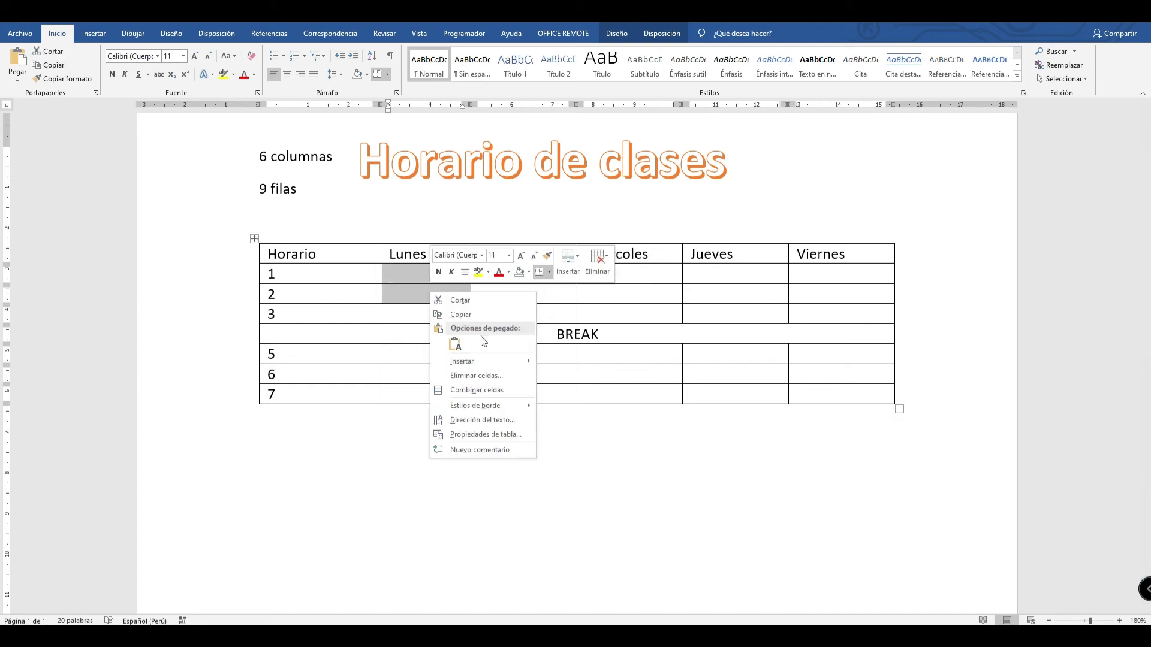
pyautogui.click(477, 390)
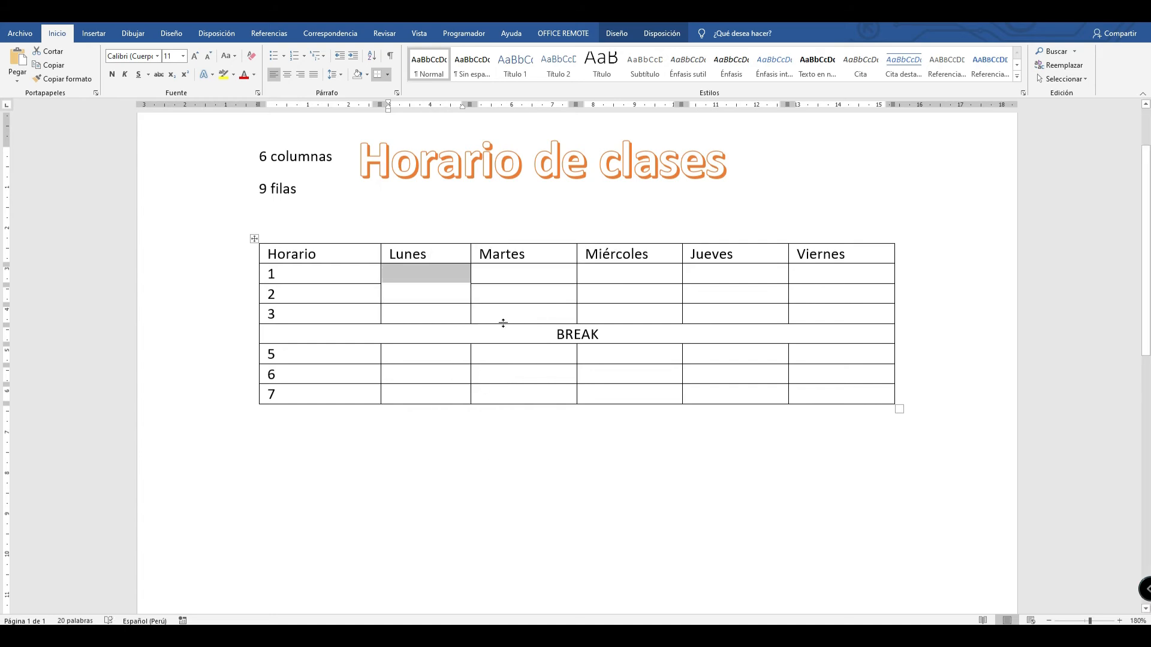
# Merge the Martes cells of hours 1, 2 and 3 into one cell.
pyautogui.click(520, 275)
pyautogui.moveTo(521, 277); pyautogui.dragTo(526, 316)
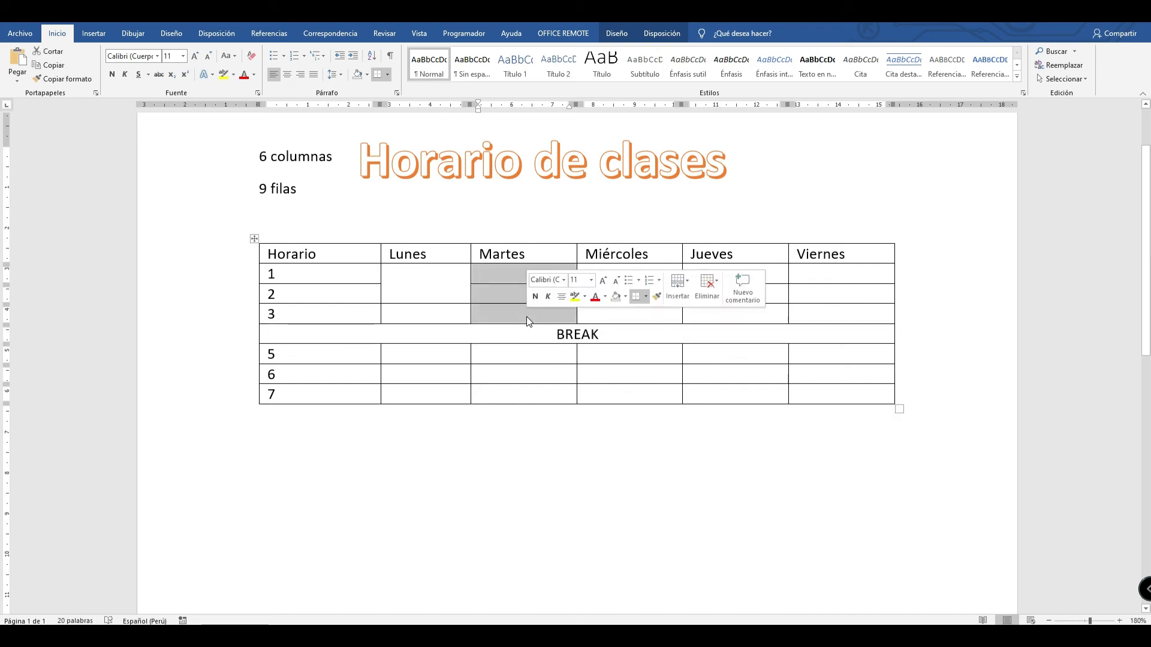
pyautogui.rightClick(493, 296)
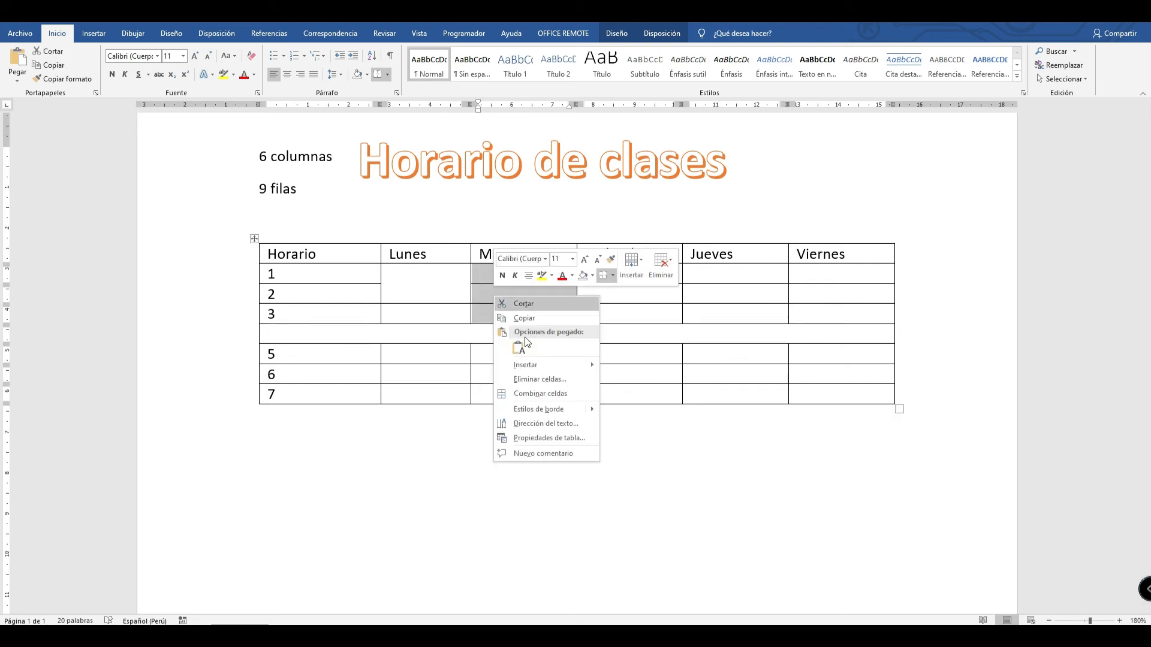
pyautogui.click(546, 392)
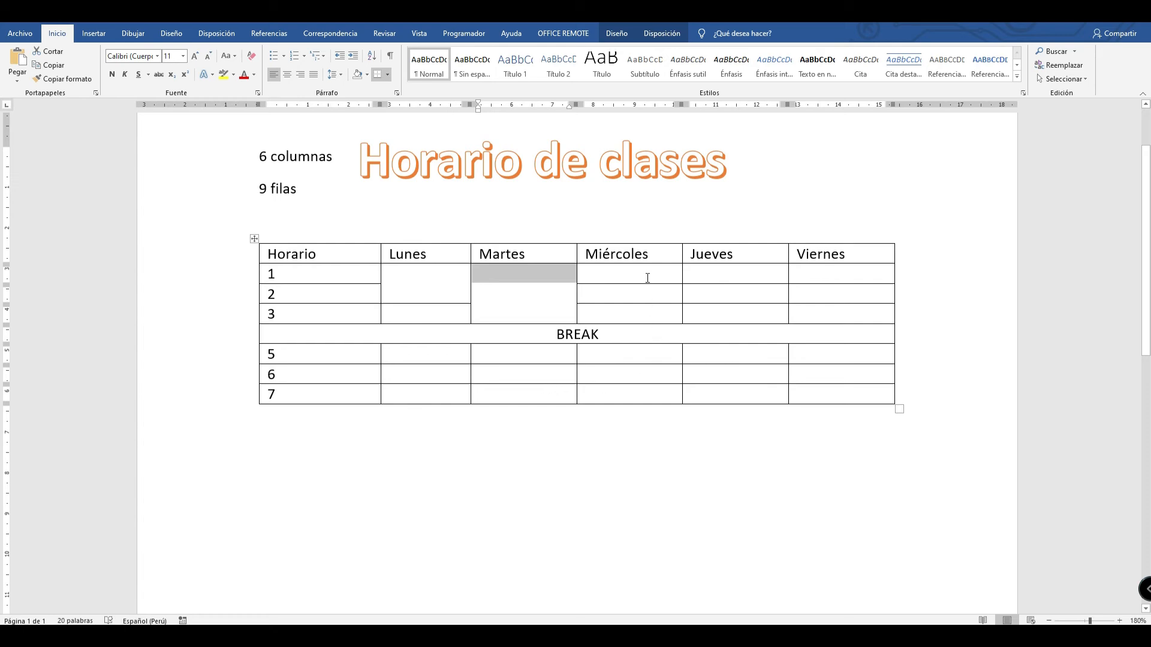
# Merge the cells of hours 1 and 2 into one cell in each of the Miércoles, Jueves and Viernes columns.
pyautogui.moveTo(652, 275); pyautogui.dragTo(654, 291)
pyautogui.rightClick(617, 292)
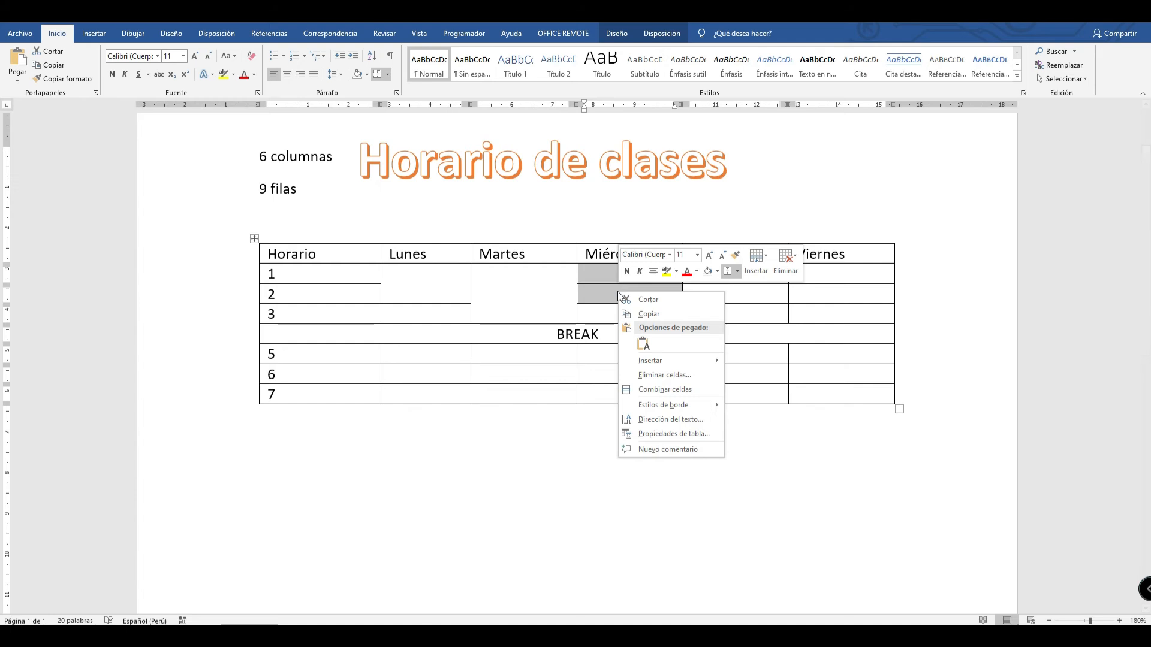
pyautogui.click(652, 390)
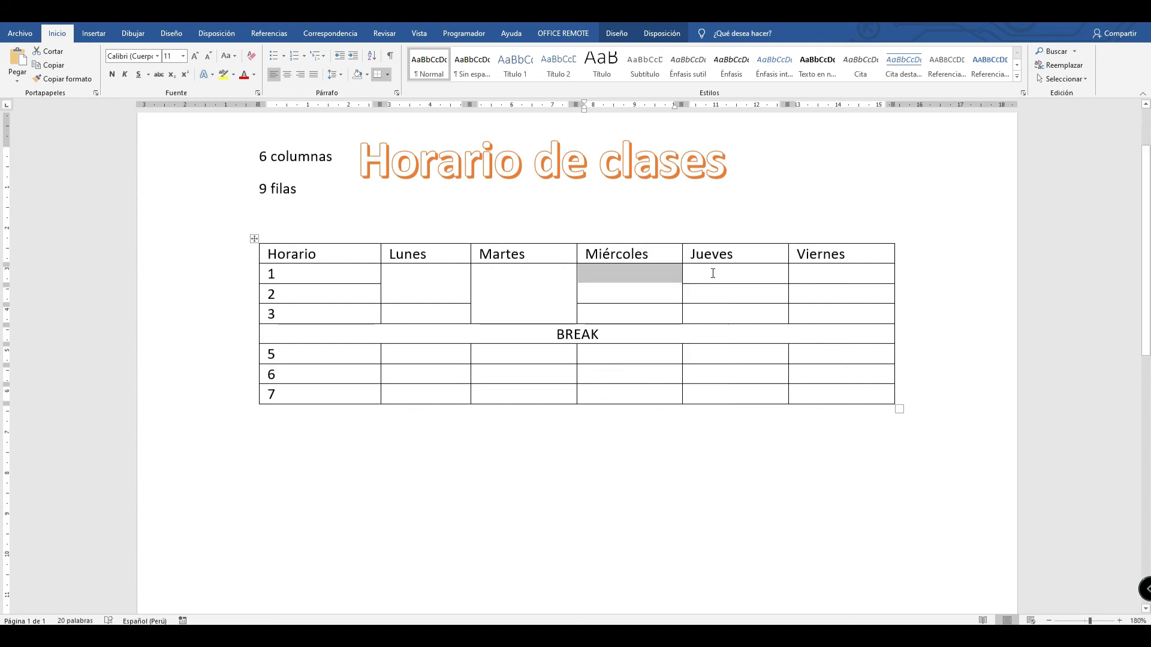
pyautogui.moveTo(724, 275); pyautogui.dragTo(725, 305)
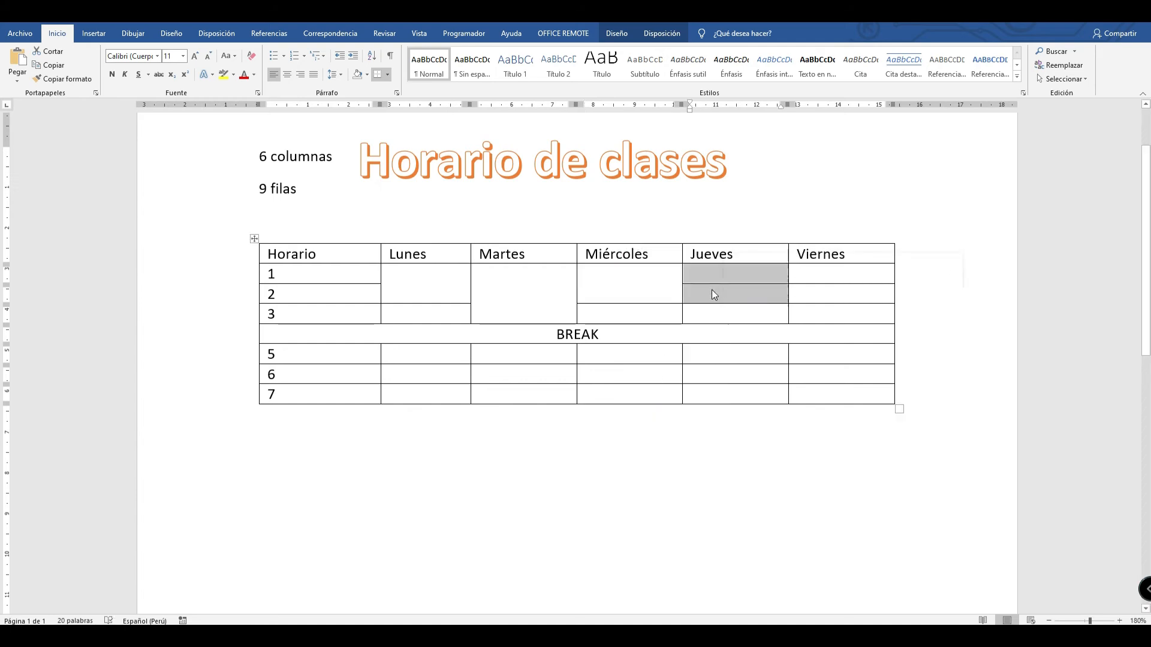
pyautogui.rightClick(712, 291)
pyautogui.click(754, 388)
pyautogui.moveTo(863, 271); pyautogui.dragTo(849, 296)
pyautogui.rightClick(850, 300)
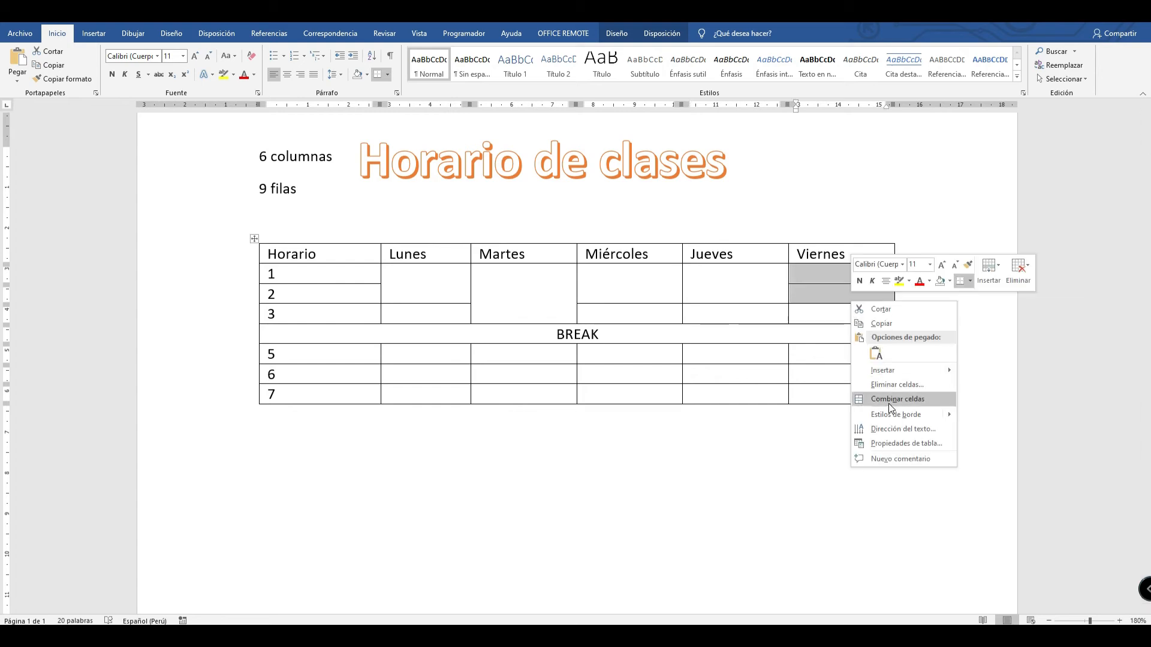
pyautogui.click(888, 401)
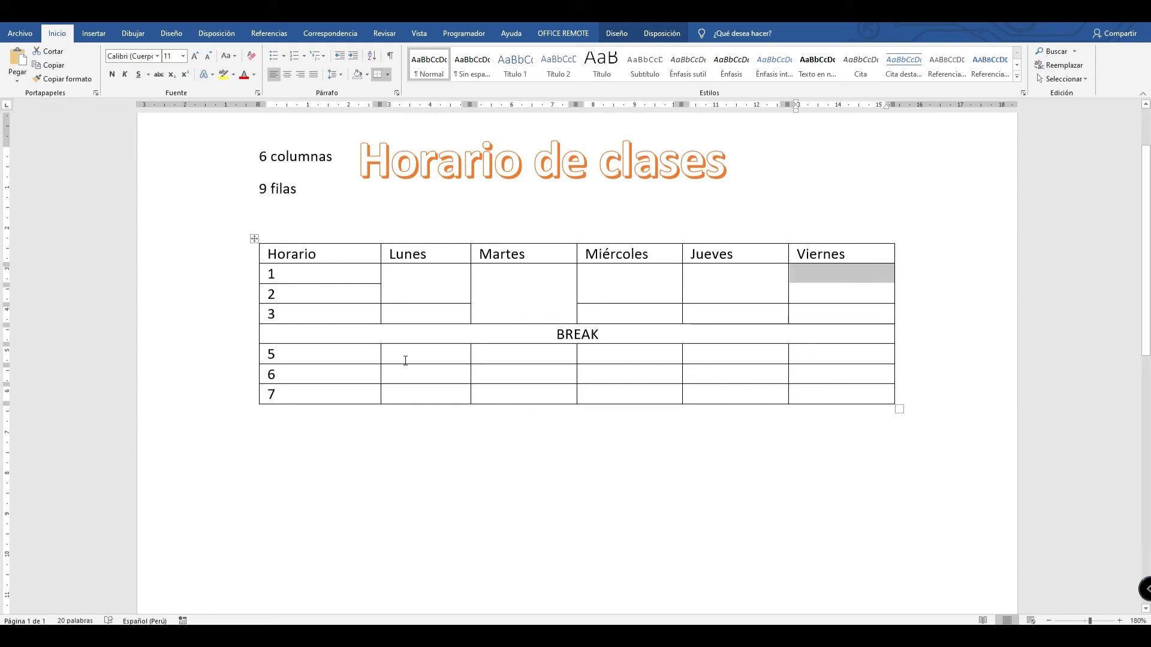
# Merge the Lunes cells of hours 6 and 7 into one cell.
pyautogui.moveTo(431, 375); pyautogui.dragTo(434, 389)
pyautogui.rightClick(433, 389)
pyautogui.click(482, 488)
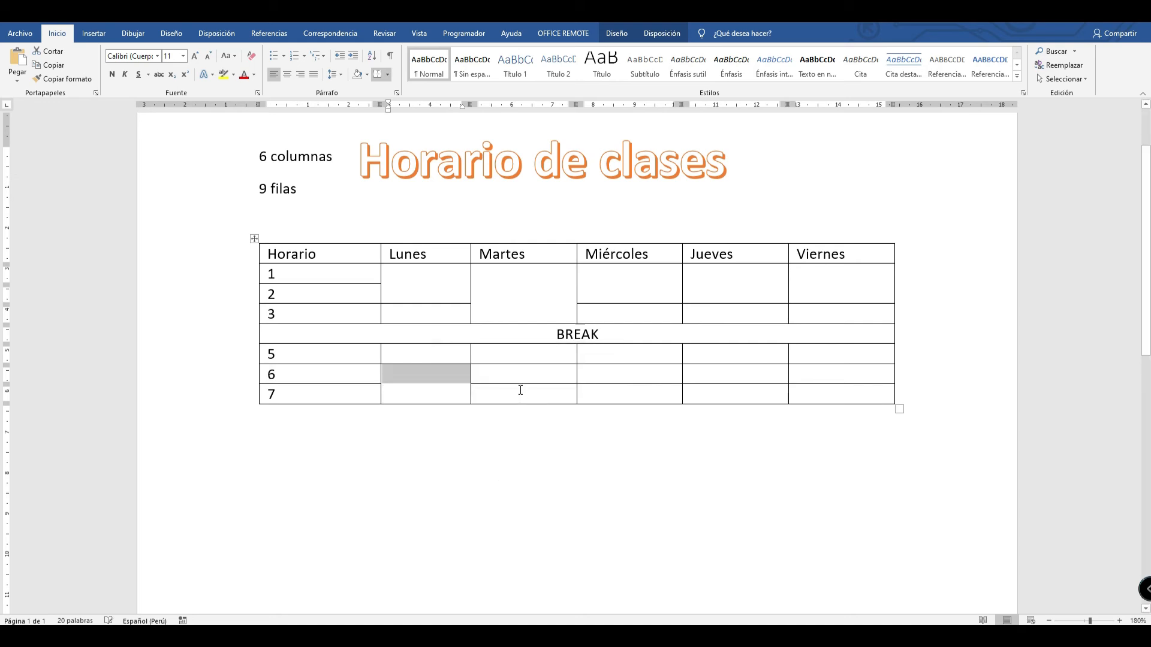
pyautogui.click(512, 350)
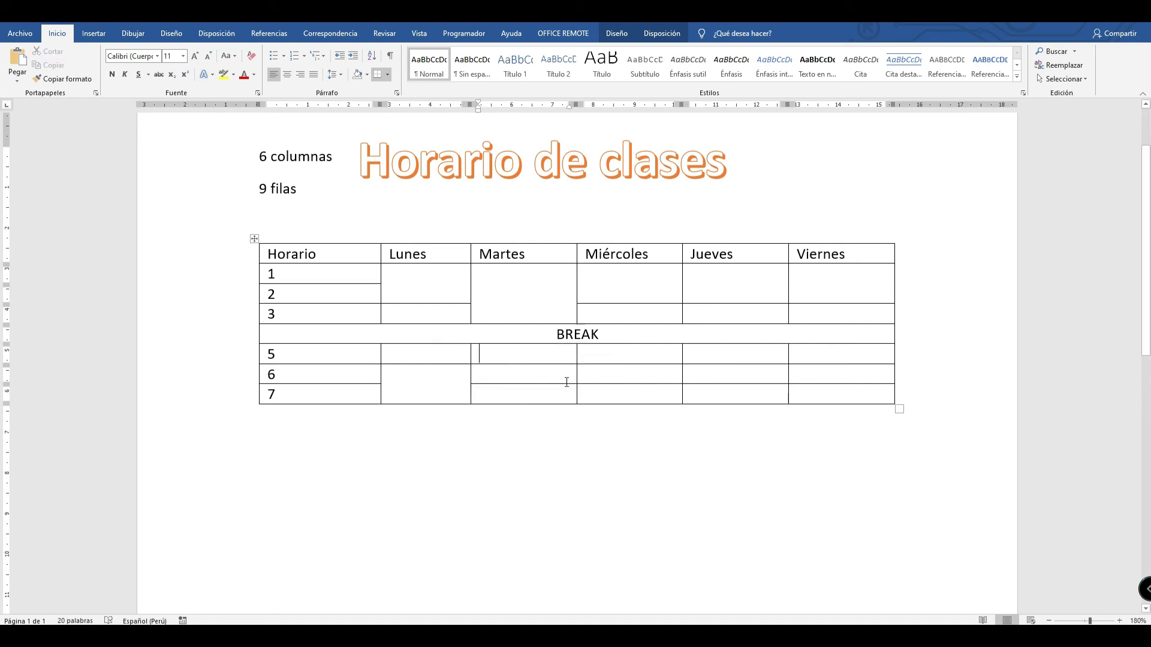
pyautogui.moveTo(748, 353); pyautogui.dragTo(747, 390)
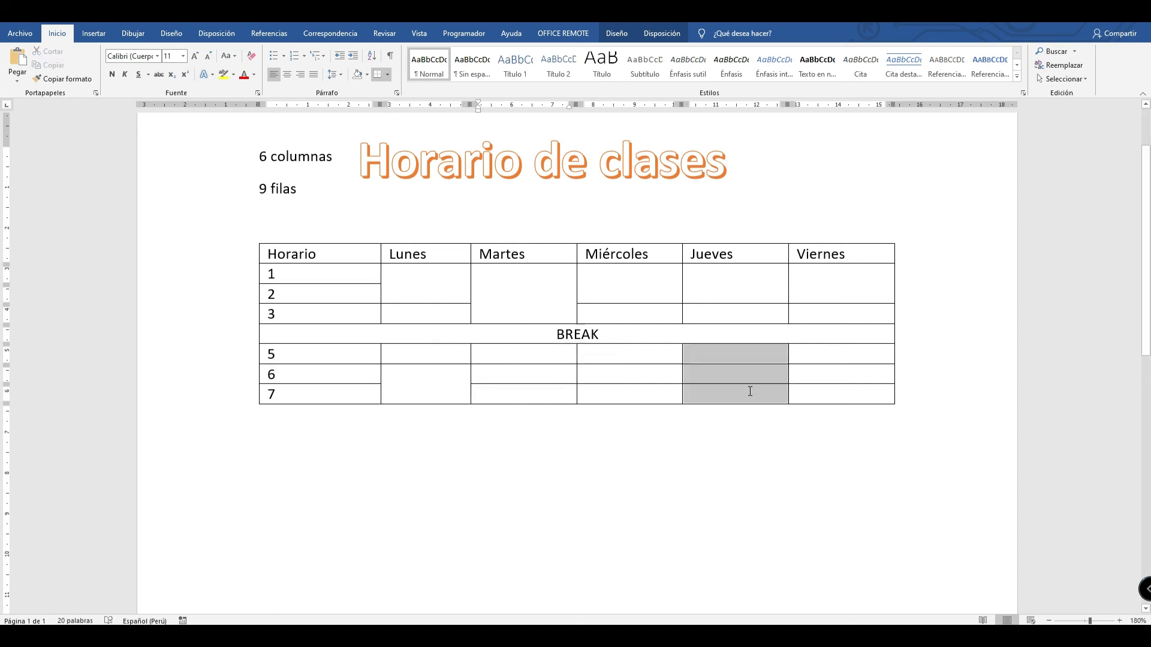
pyautogui.rightClick(733, 391)
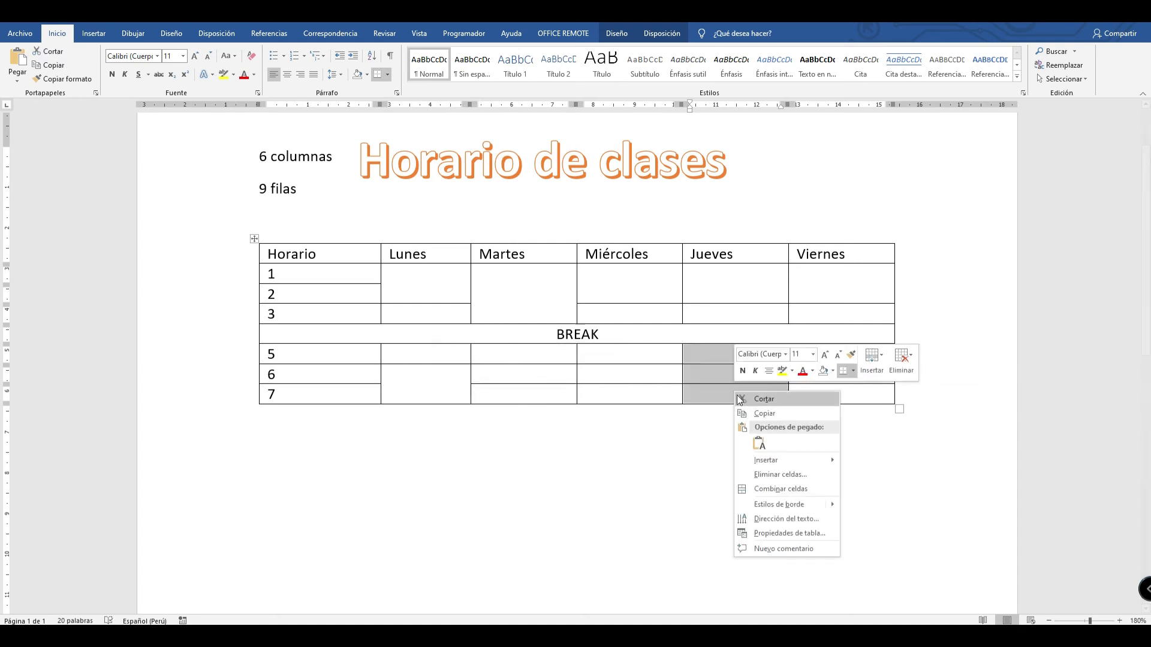
pyautogui.click(776, 474)
pyautogui.click(616, 342)
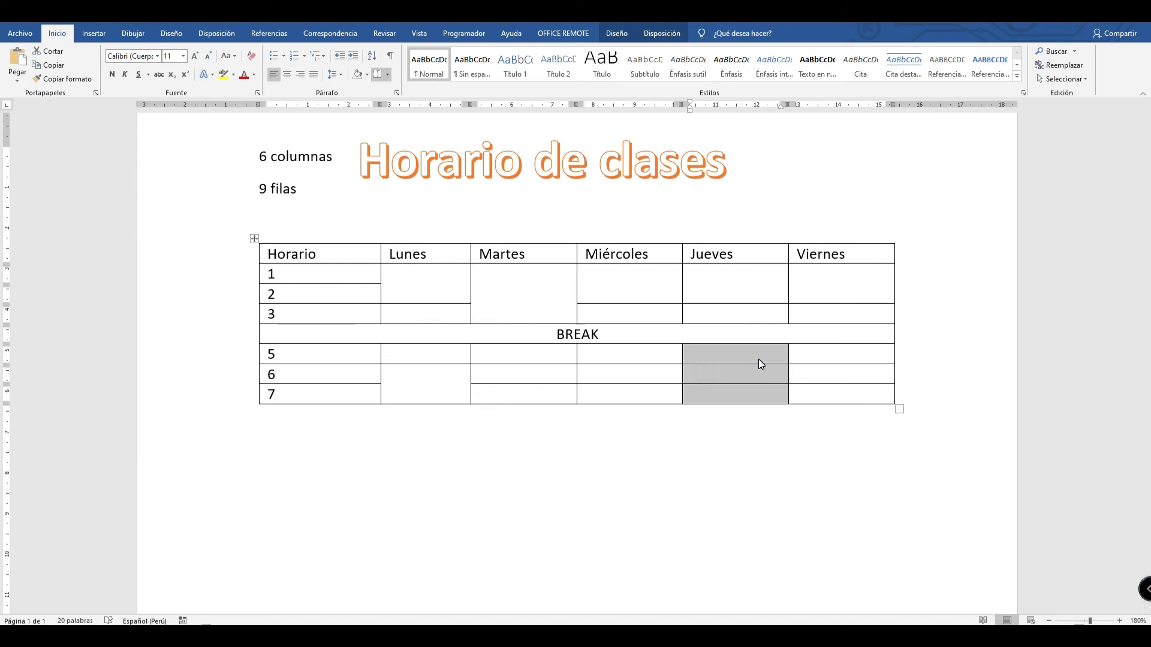
# Merge the three Jueves cells of hours 5, 6 and 7 into one cell.
pyautogui.click(749, 376)
pyautogui.hotkey('shift', 'Down')
pyautogui.hotkey('shift', 'Down')
pyautogui.rightClick(748, 378)
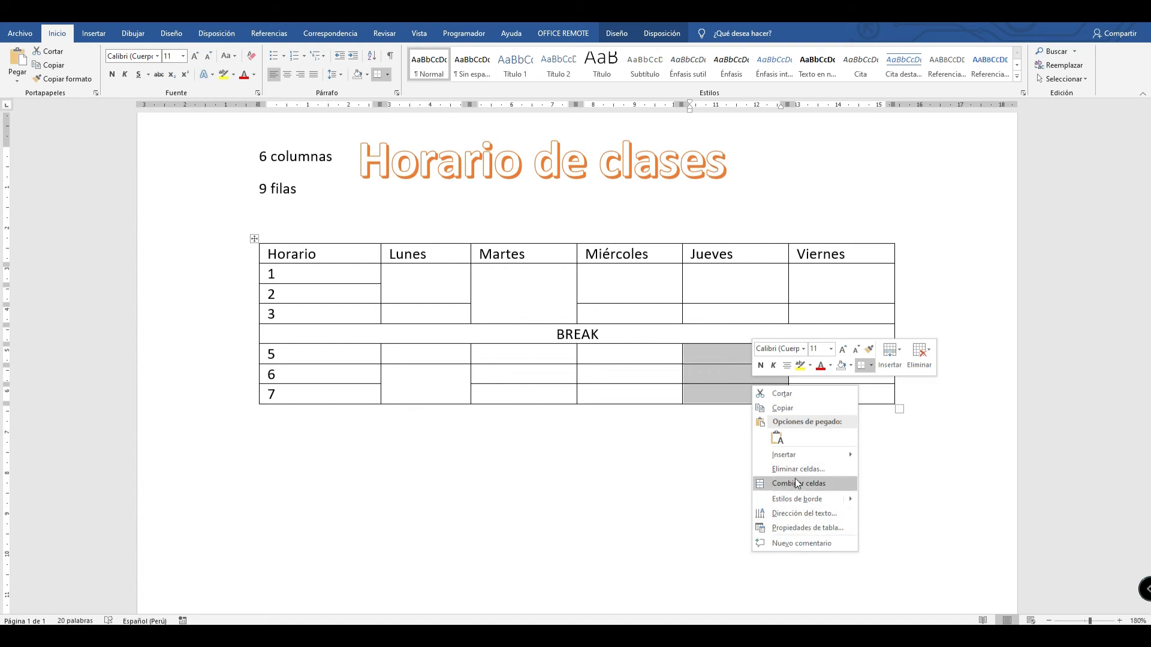
pyautogui.moveTo(846, 460)
pyautogui.press('Escape')
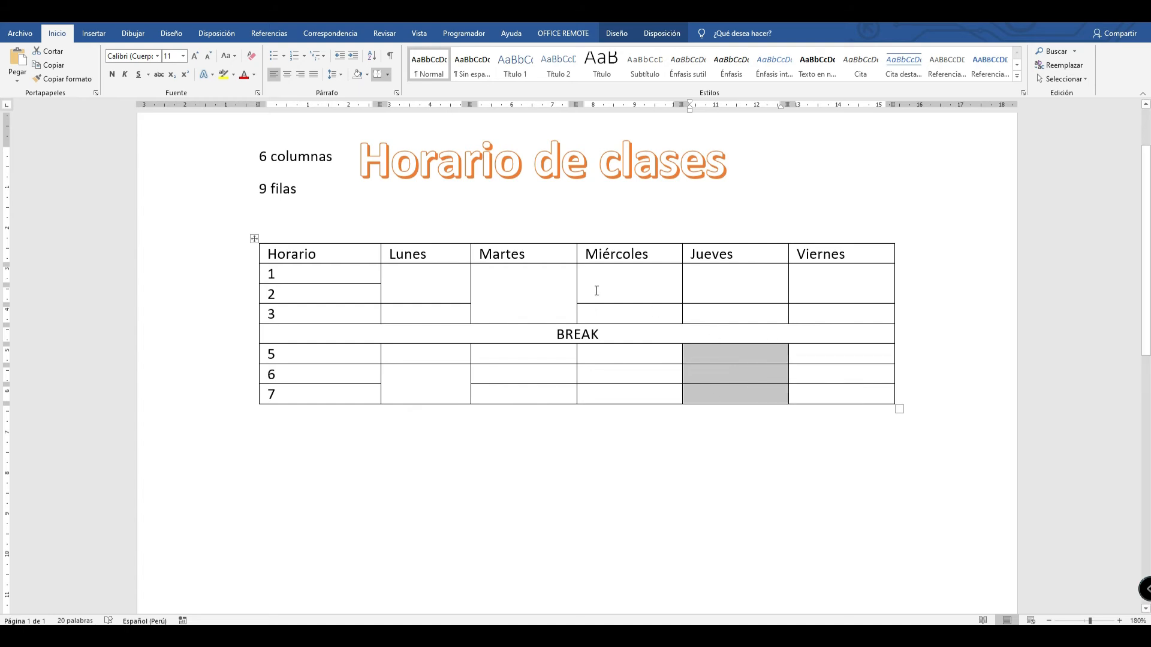
pyautogui.rightClick(721, 353)
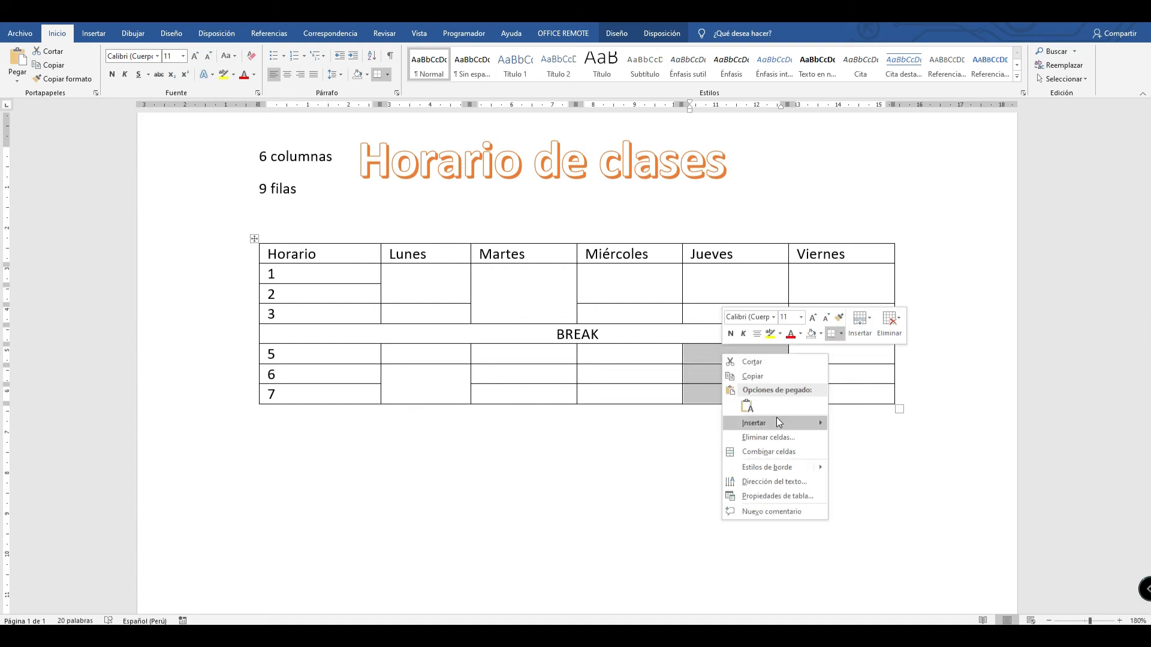
pyautogui.click(774, 450)
pyautogui.click(850, 355)
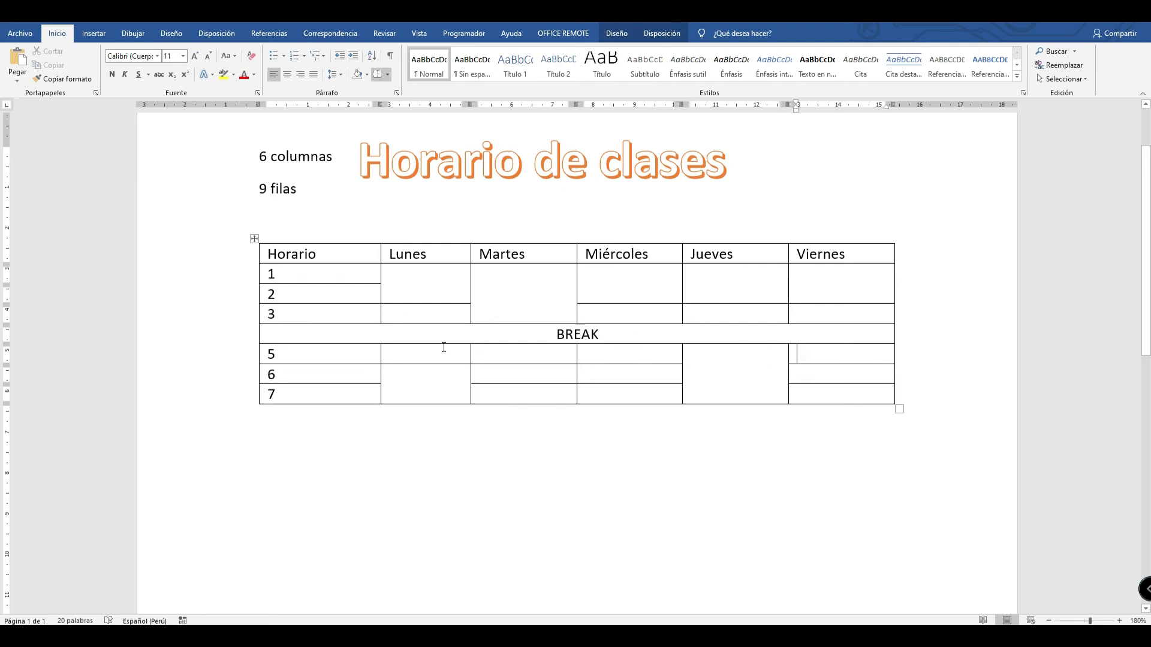
pyautogui.click(530, 359)
pyautogui.click(556, 333)
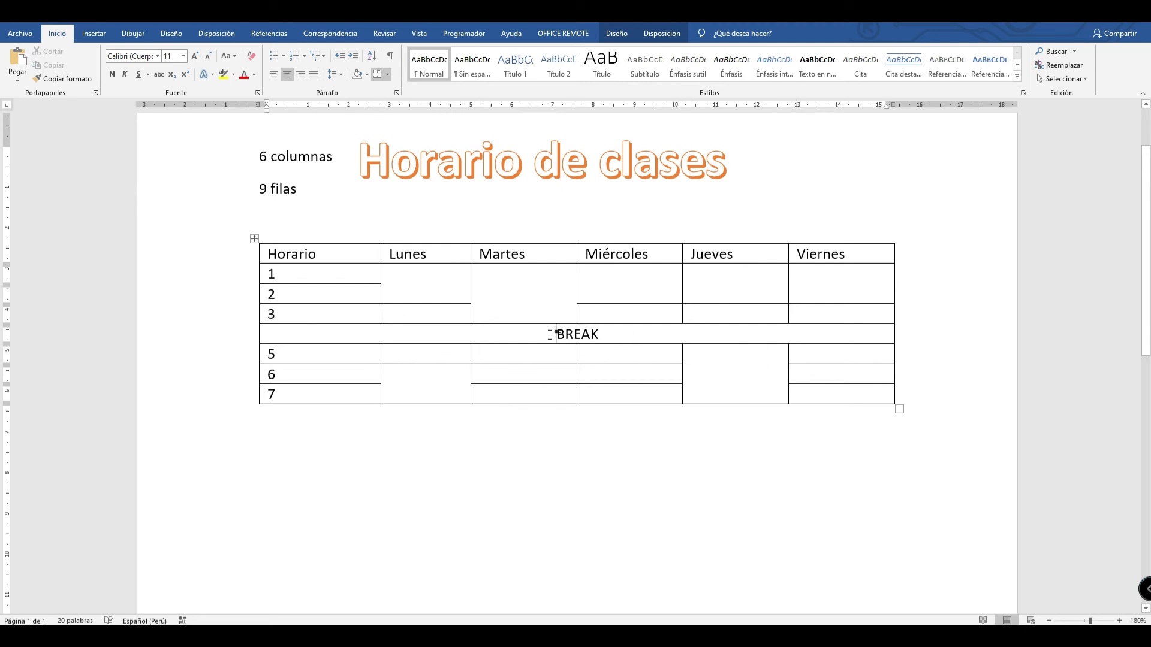
pyautogui.click(527, 358)
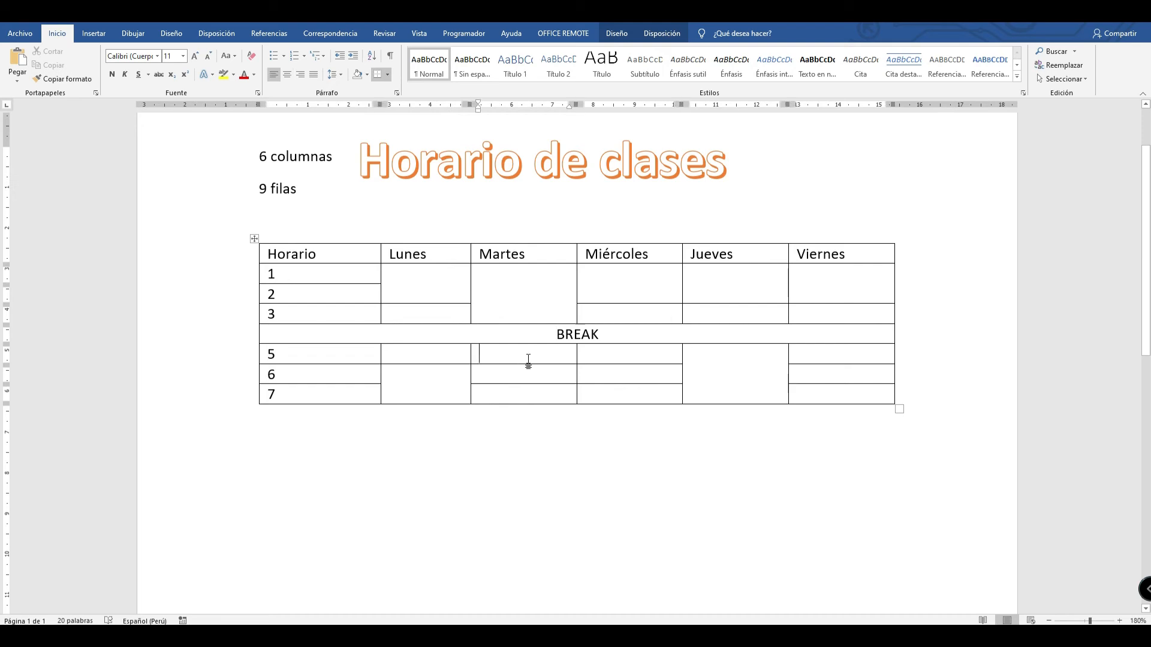
pyautogui.click(448, 354)
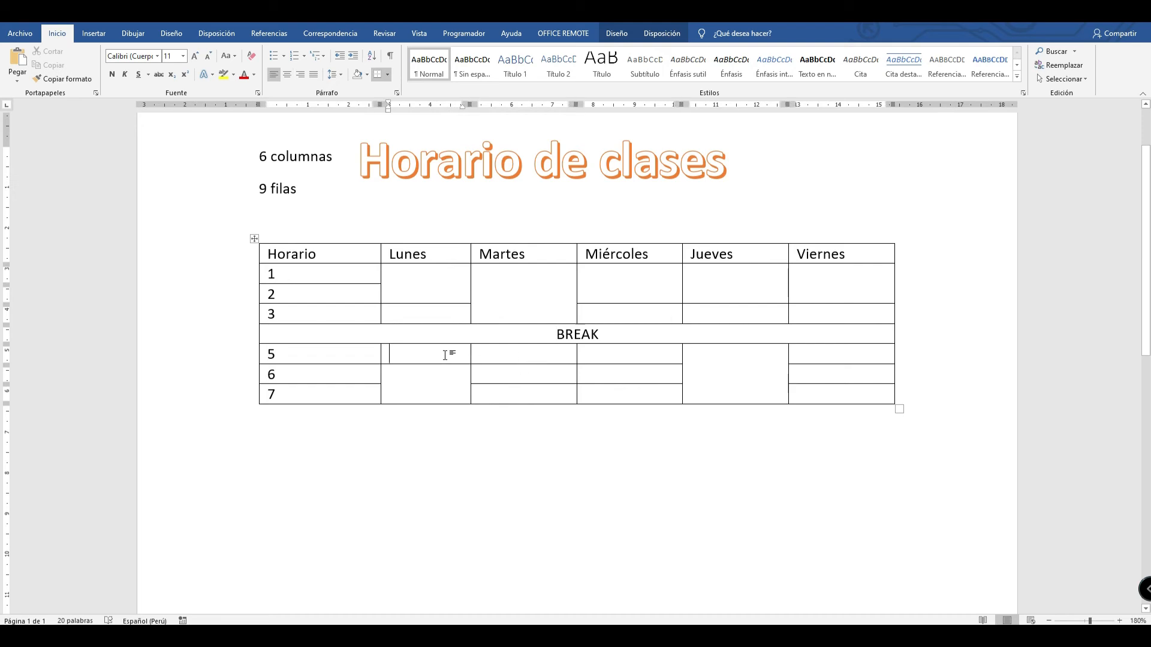
pyautogui.click(427, 290)
# Center the text of the table's heading row horizontally, from Horario to Viernes.
pyautogui.click(264, 254)
pyautogui.click(272, 252)
pyautogui.moveTo(272, 253); pyautogui.dragTo(821, 263)
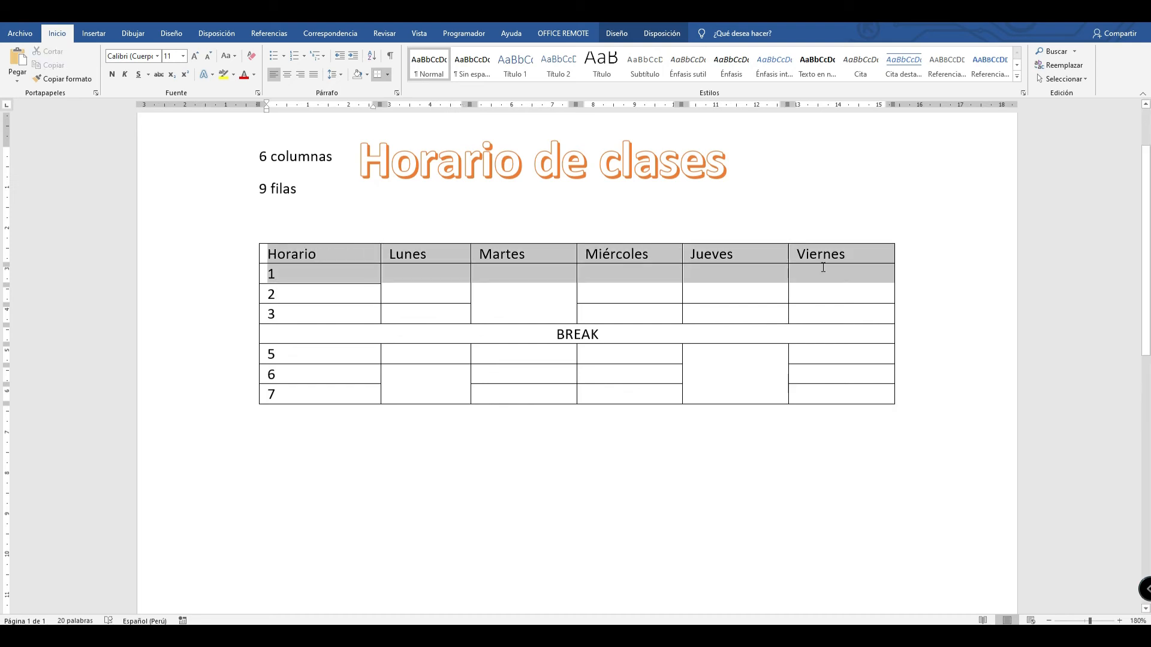
pyautogui.click(287, 75)
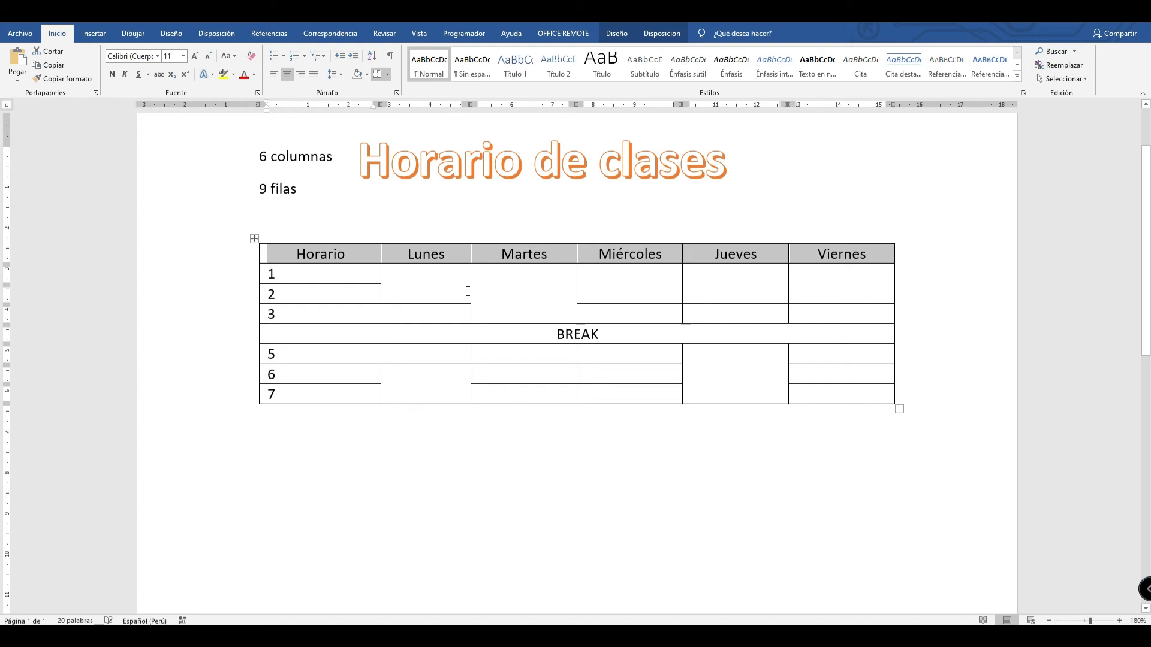
pyautogui.click(436, 291)
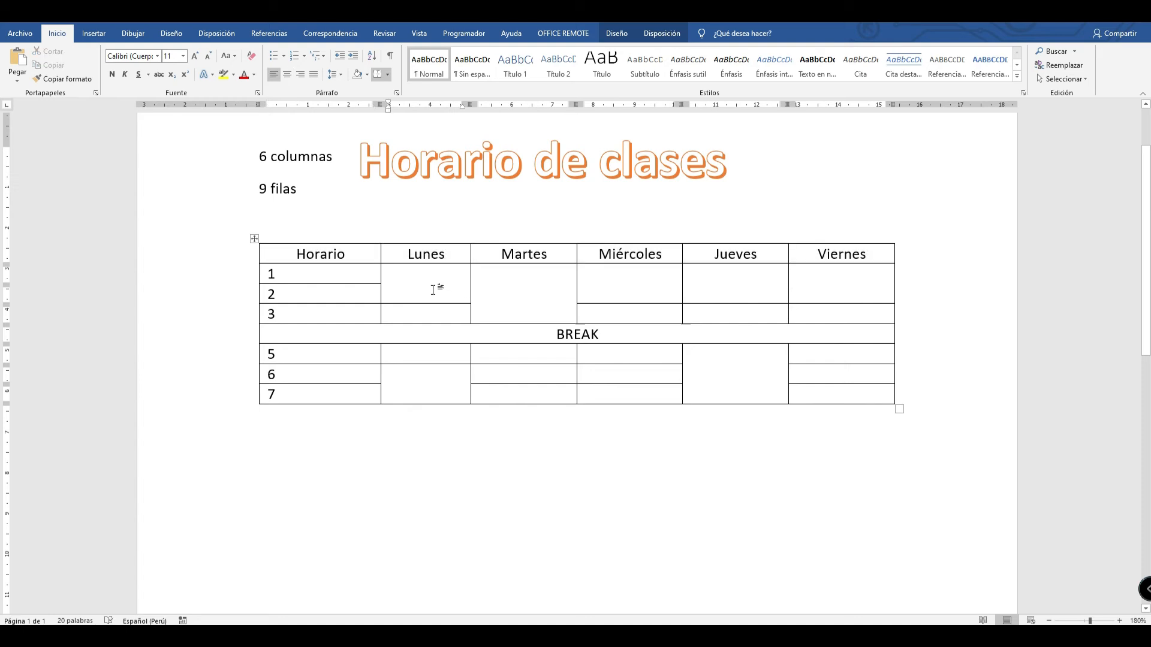
# Enter "Arte" in the Lunes cell of hour 3.
pyautogui.click(547, 337)
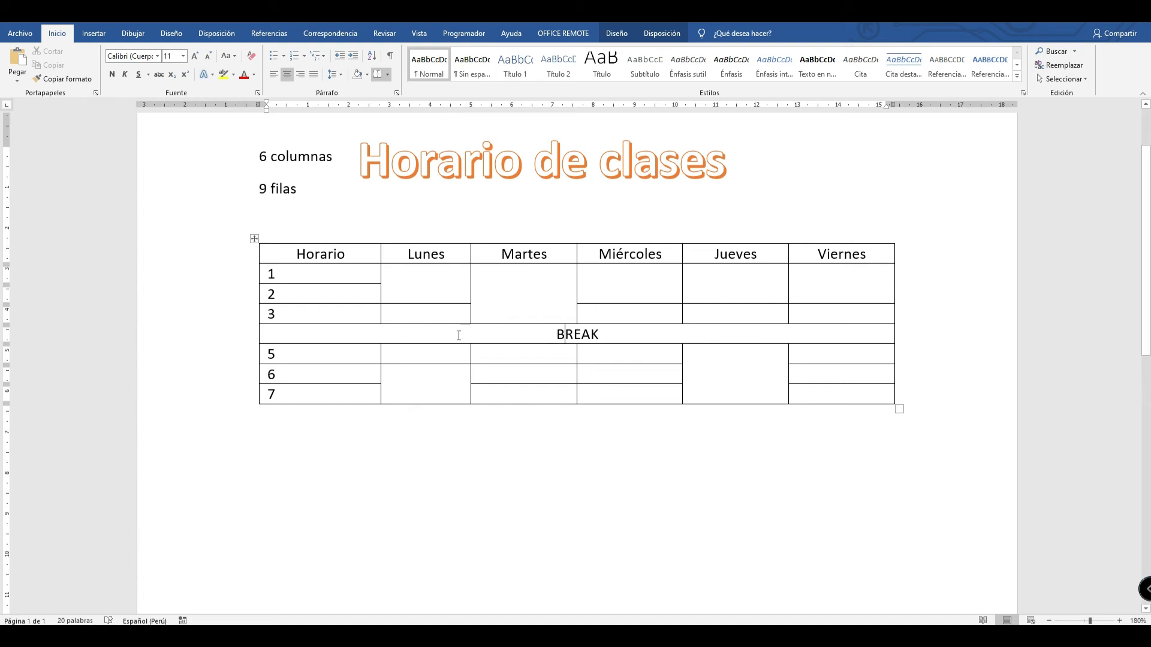
pyautogui.click(446, 312)
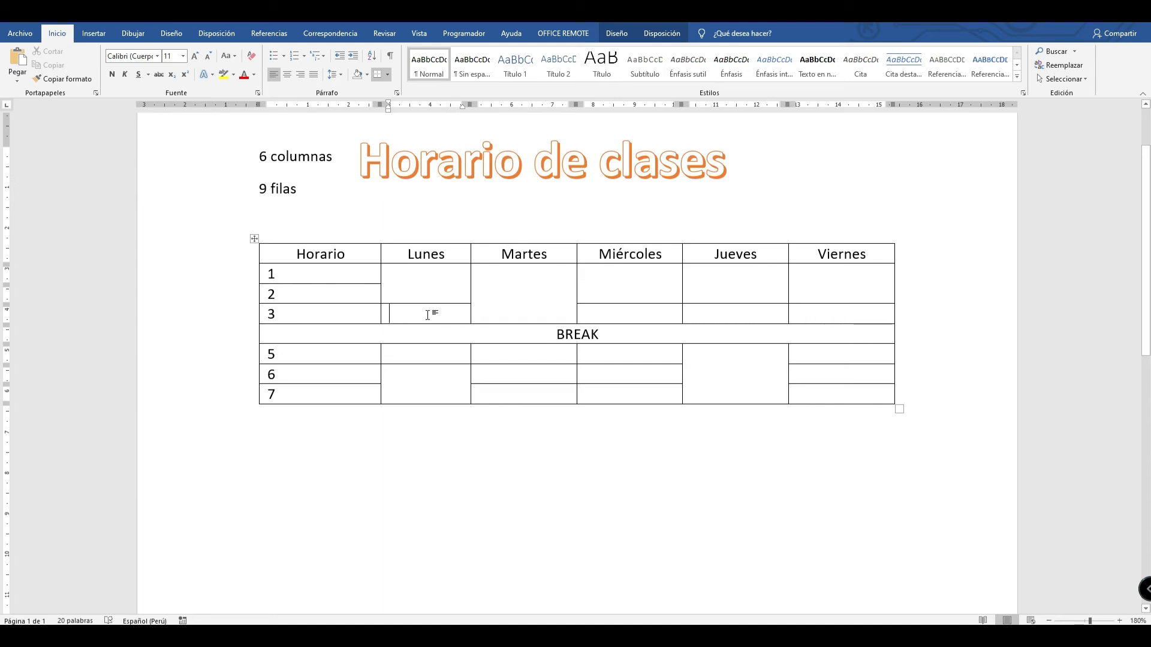
pyautogui.write('ar')
pyautogui.press('BackSpace')
pyautogui.press('BackSpace')
pyautogui.write('Arte')
# Extend the BREAK row's text to "BREAK (socialización)", using the suggested correction for the missing space.
pyautogui.click(614, 335)
pyautogui.write('()')
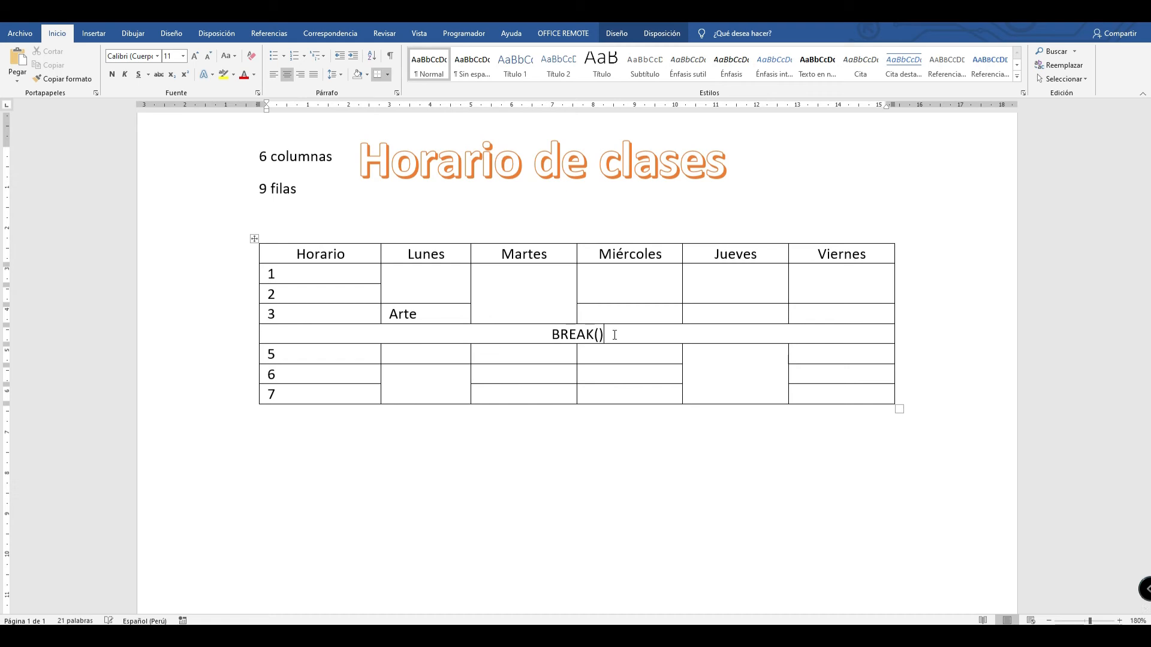
pyautogui.press('Left')
pyautogui.write('socializaci')
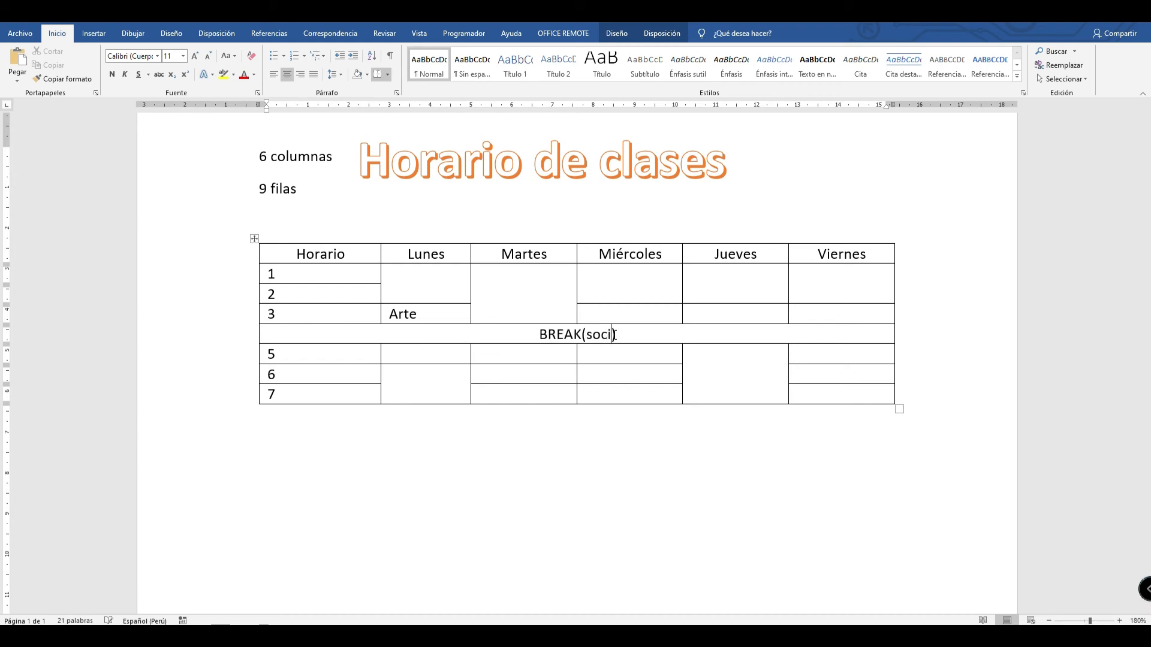
pyautogui.write('ón')
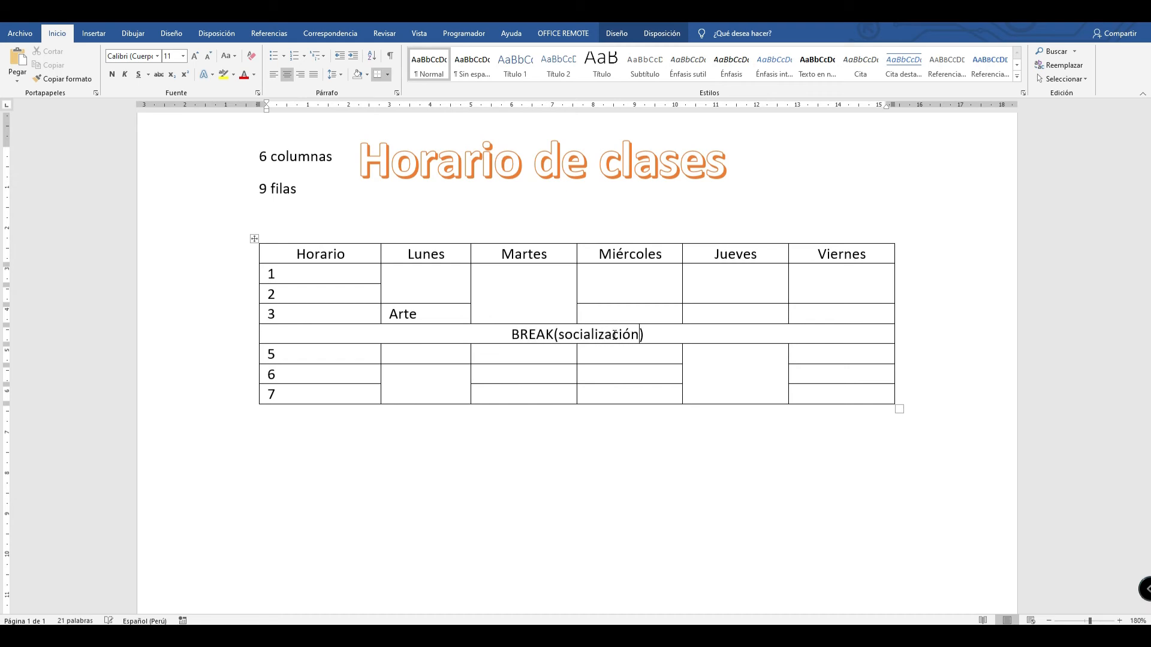
pyautogui.click(591, 351)
pyautogui.click(583, 334)
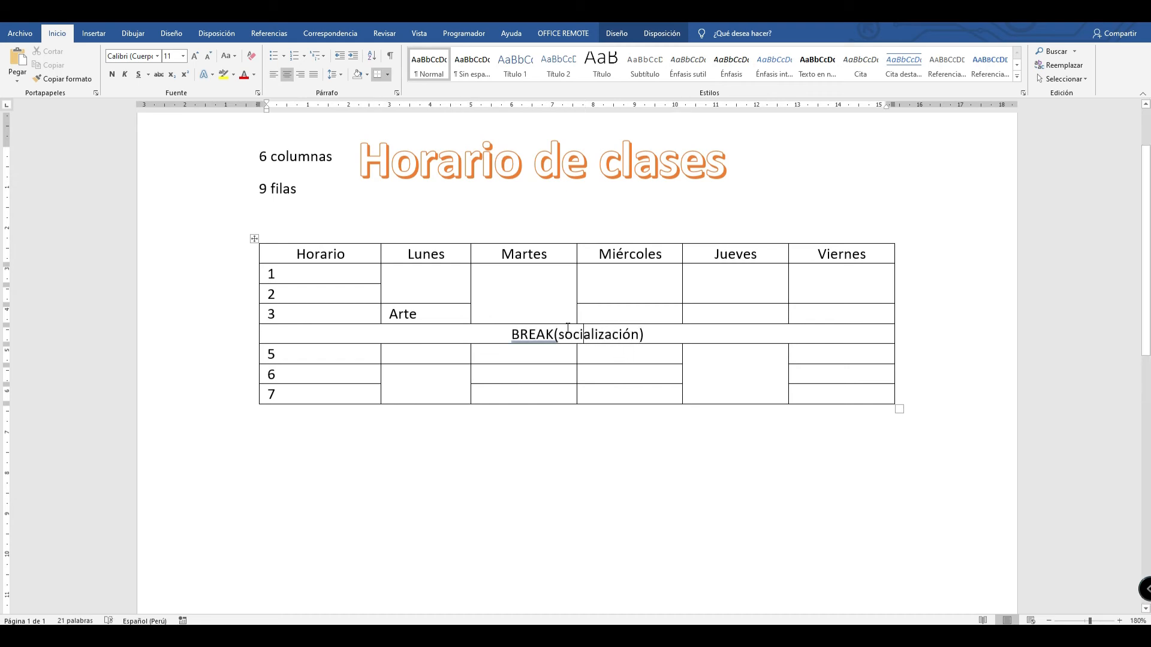
pyautogui.rightClick(528, 334)
pyautogui.click(512, 350)
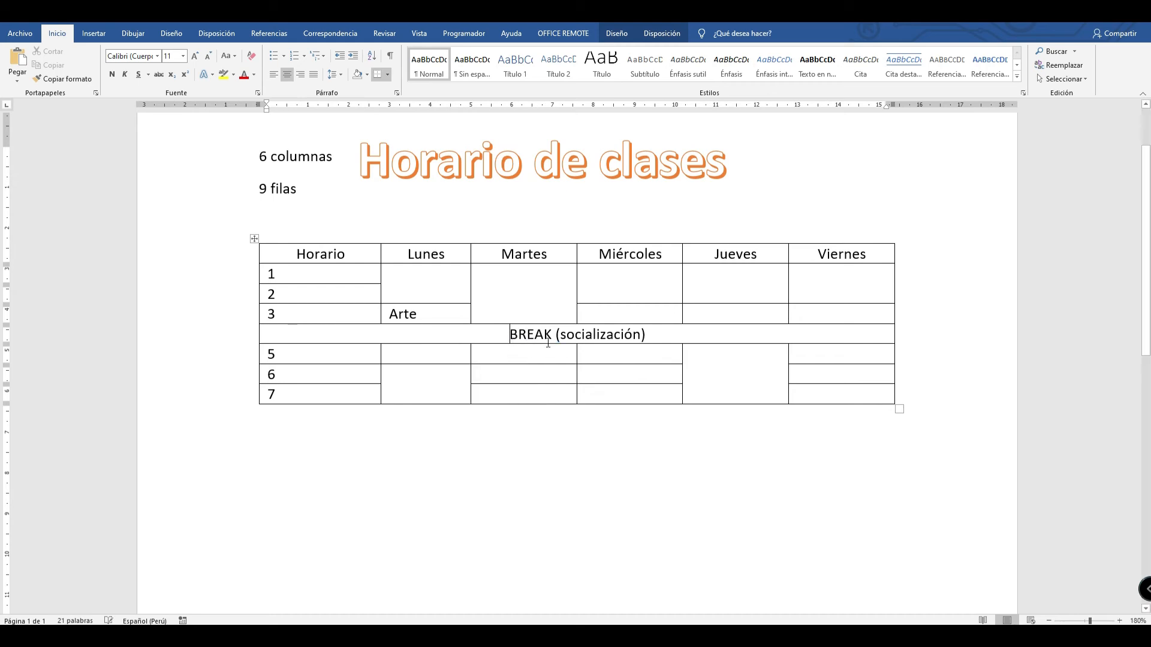
# Enter "Arte" in the Lunes cell of hour 5, below the BREAK row.
pyautogui.click(414, 353)
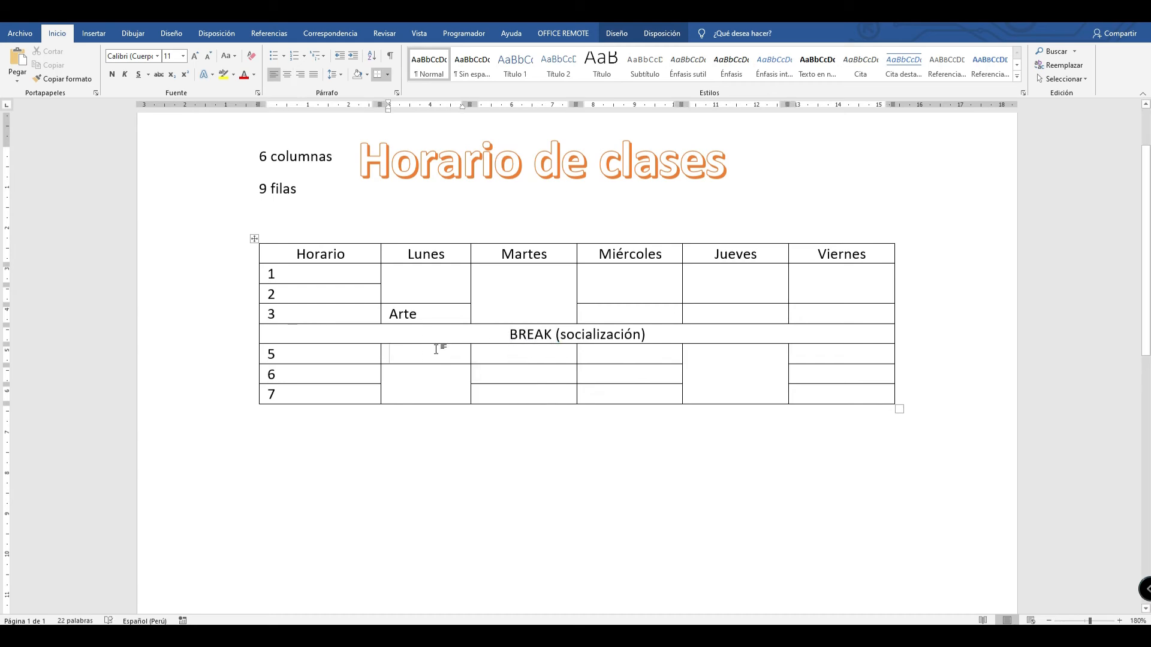
pyautogui.write('Arte')
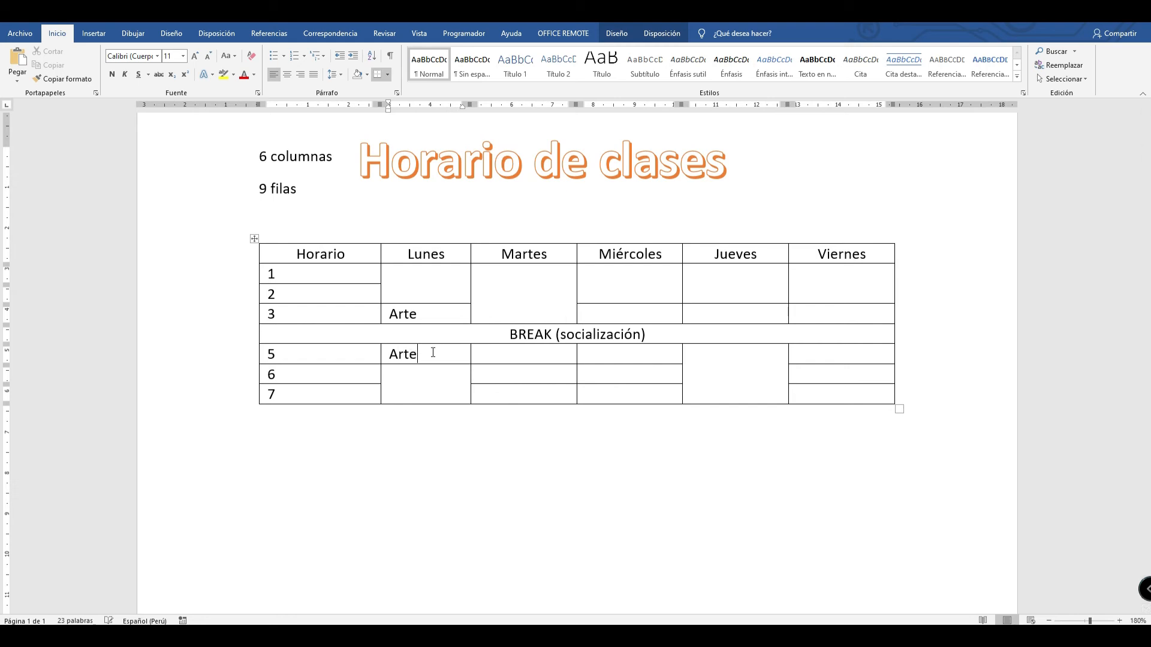
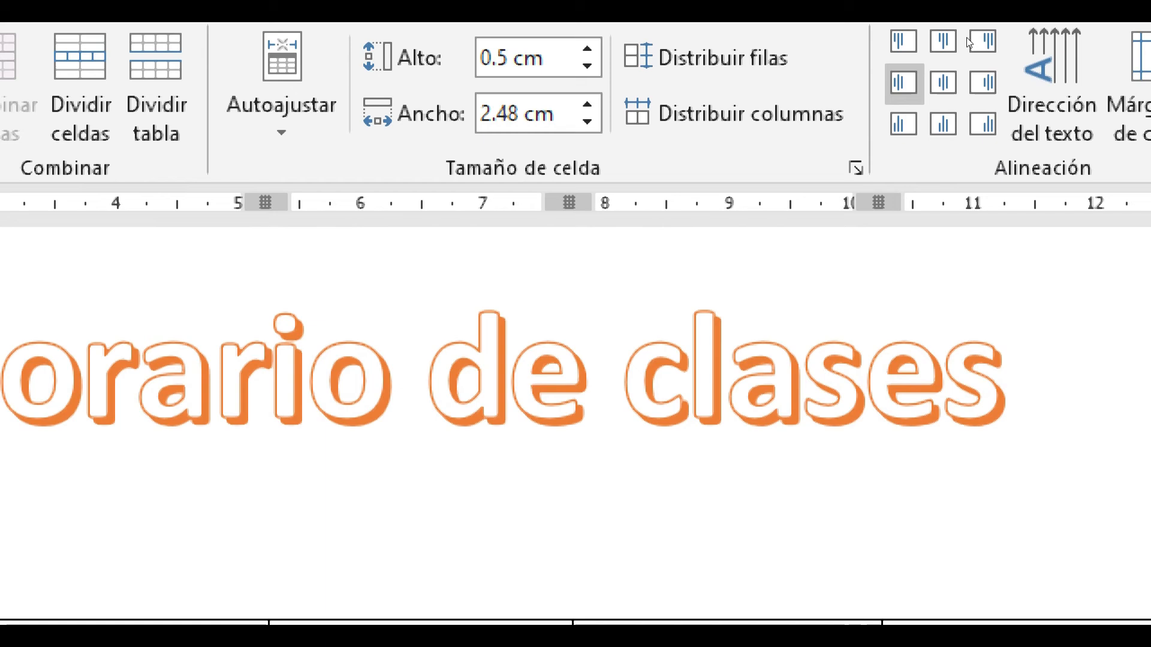
# Cycle the table cell's text direction through horizontal to vertical text running downward.
pyautogui.click(1055, 91)
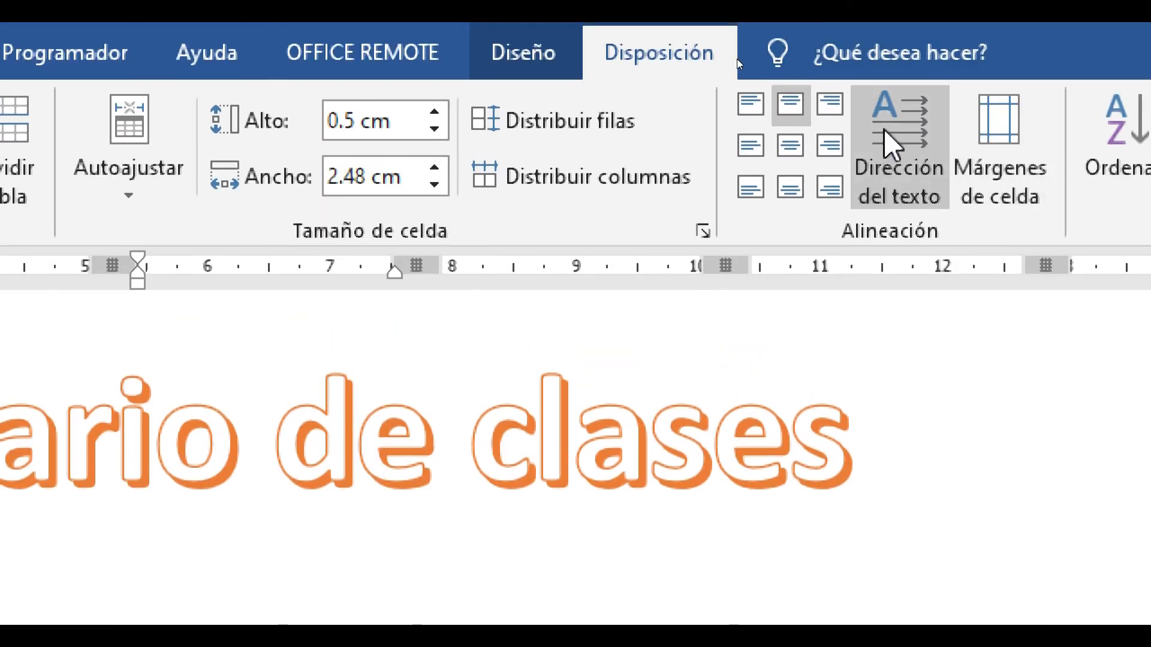
pyautogui.click(886, 186)
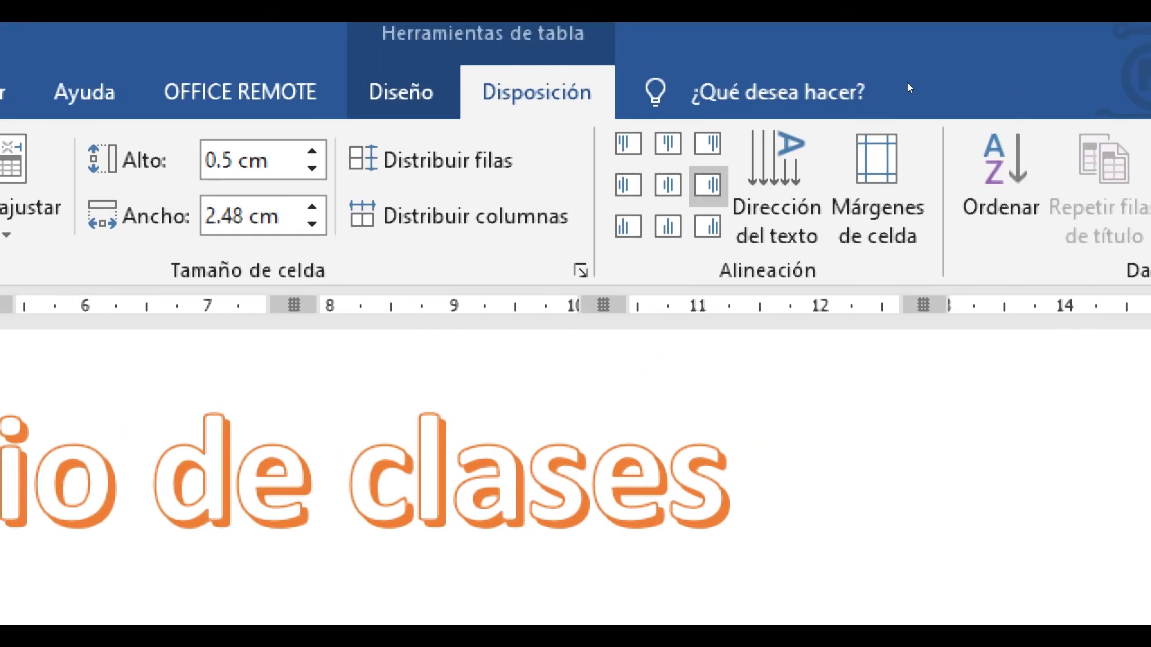
# Set the "C.T.A" cell under Martes to vertical text running upward, centered in the cell, and close the screen magnifier.
pyautogui.click(789, 219)
pyautogui.click(789, 217)
pyautogui.click(788, 223)
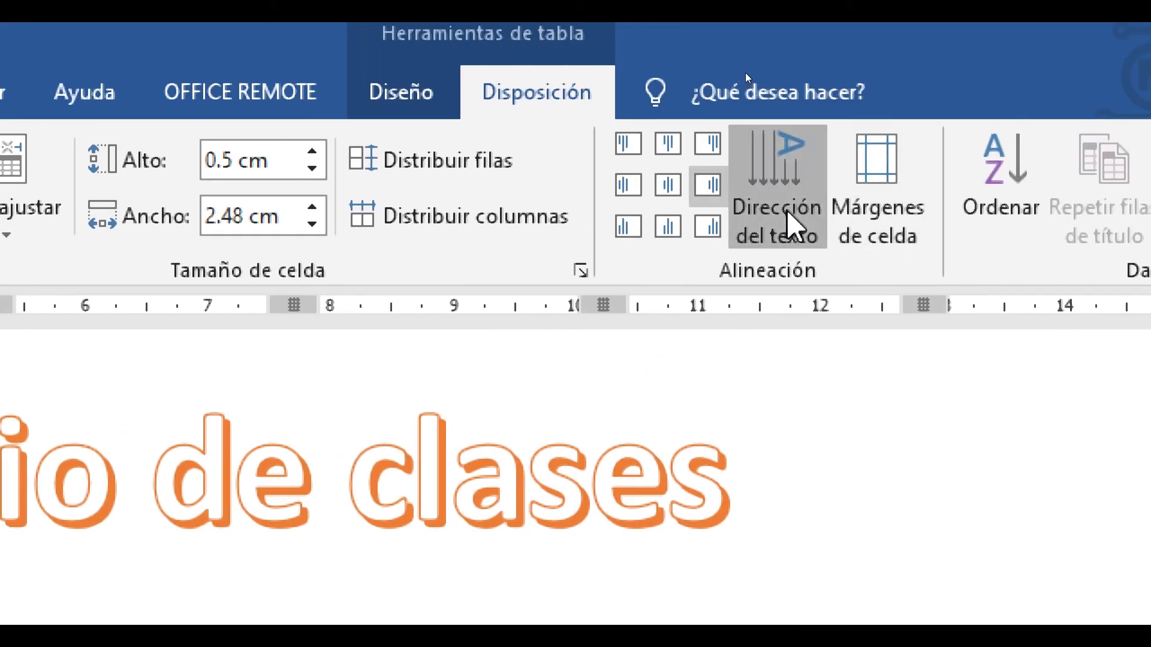
pyautogui.click(790, 225)
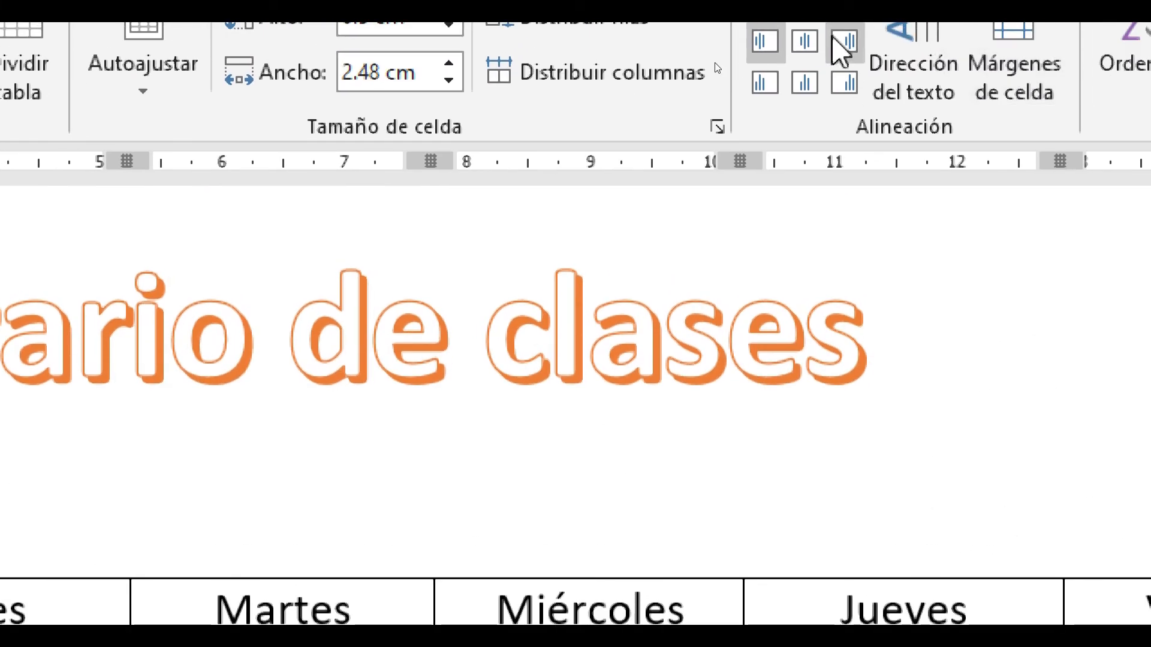
pyautogui.click(841, 48)
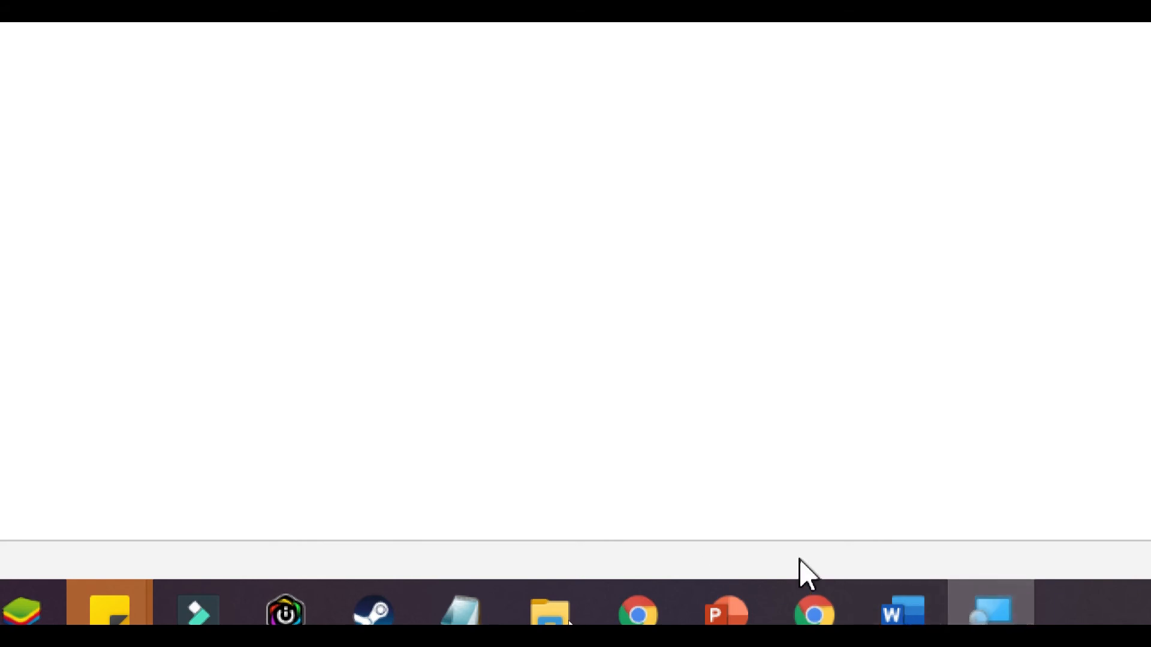
pyautogui.rightClick(990, 612)
pyautogui.click(881, 542)
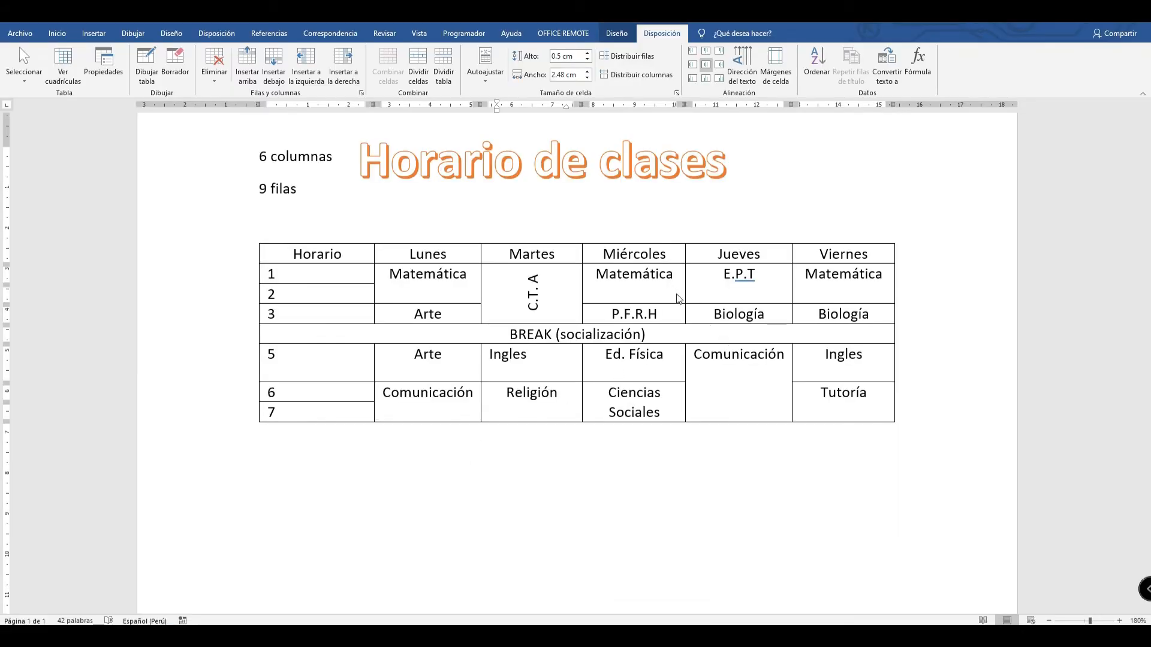
# Center the "Comunicación" text in the merged Jueves cell and turn it to run vertically upward.
pyautogui.click(754, 358)
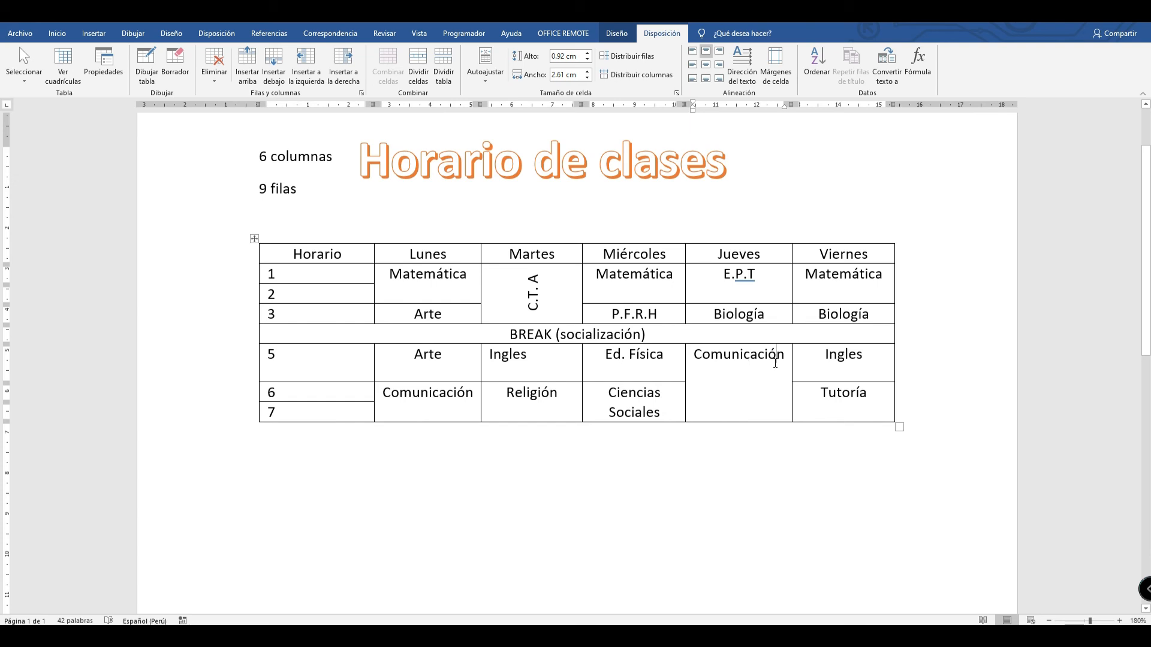
pyautogui.moveTo(783, 358)
pyautogui.mouseDown()
pyautogui.moveTo(690, 359)
pyautogui.moveTo(784, 354)
pyautogui.mouseUp()
pyautogui.click(784, 355)
pyautogui.moveTo(699, 353); pyautogui.dragTo(785, 356)
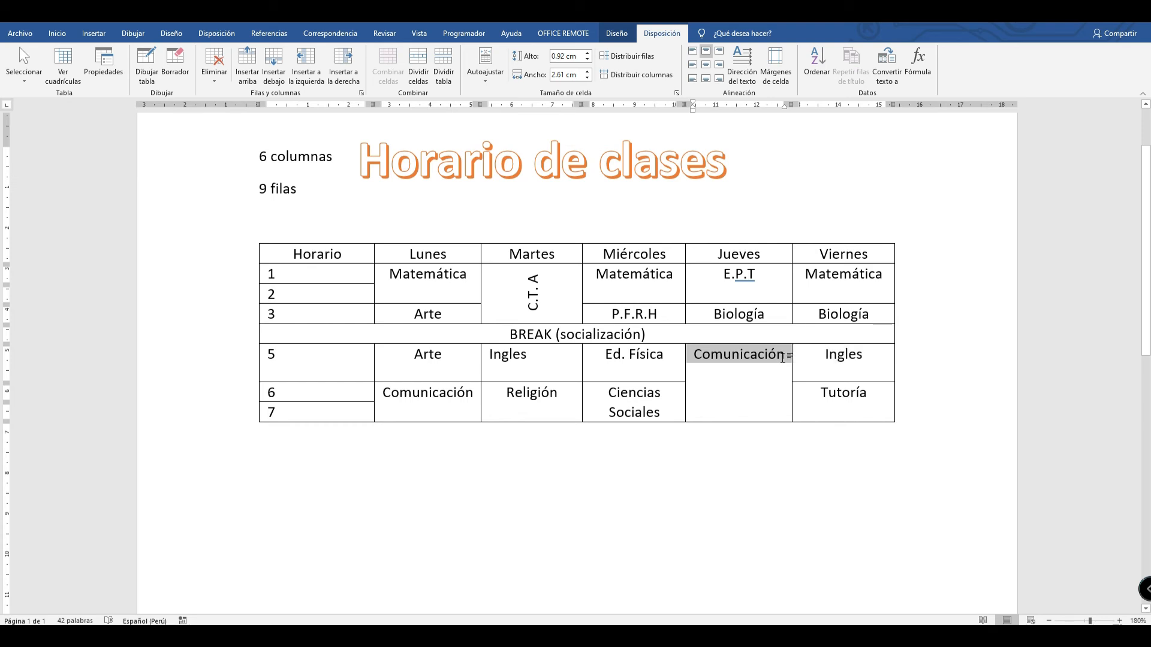
pyautogui.click(706, 64)
pyautogui.click(742, 71)
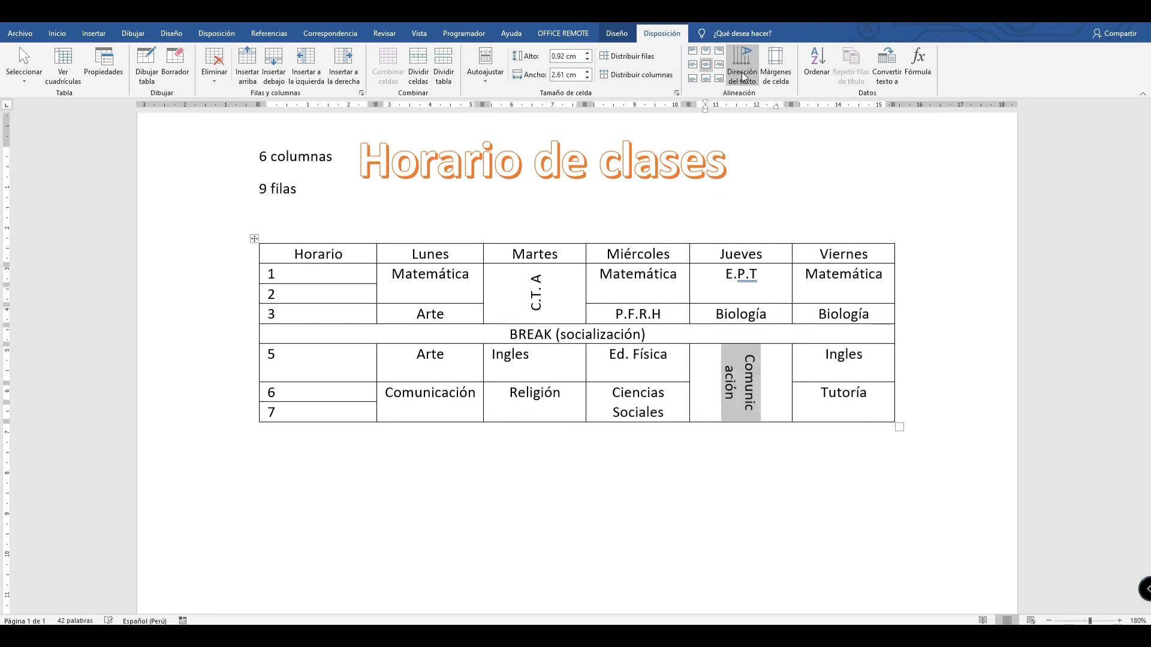
pyautogui.click(743, 77)
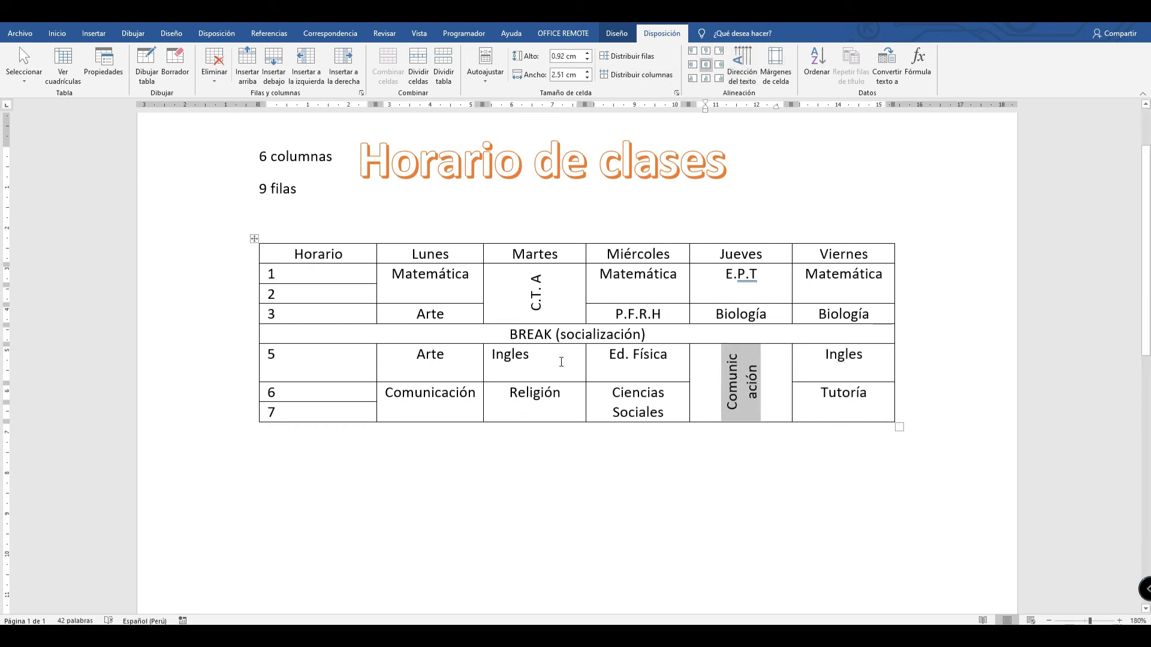
# Center the contents of every cell in the timetable both horizontally and vertically.
pyautogui.moveTo(546, 375); pyautogui.dragTo(496, 360)
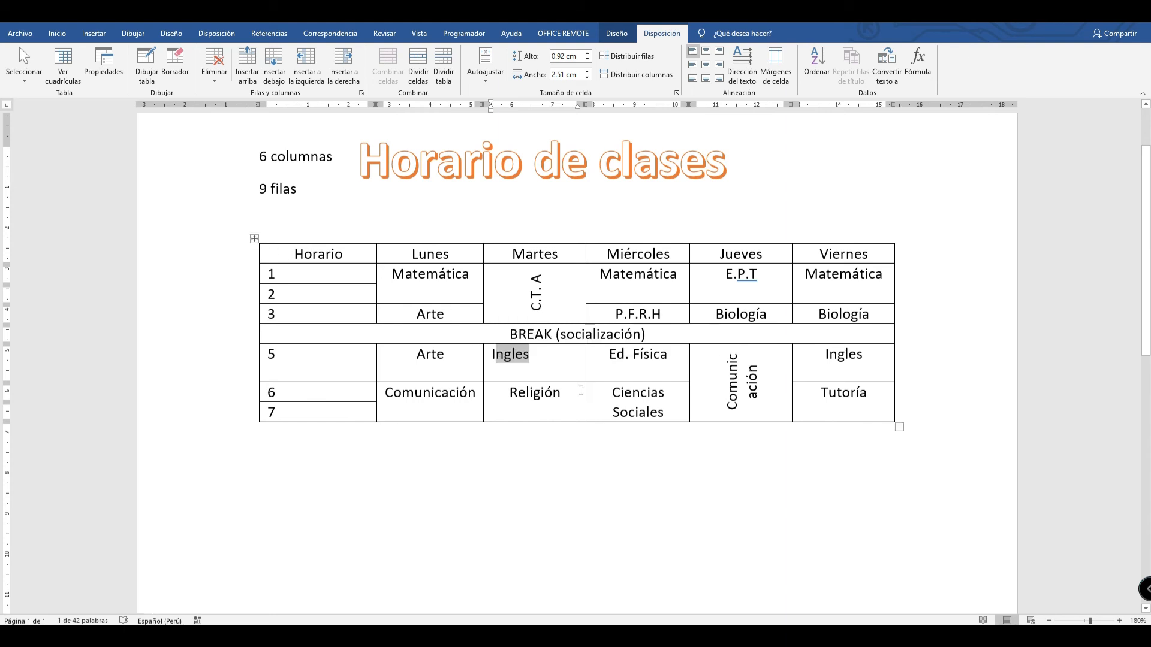
pyautogui.click(254, 239)
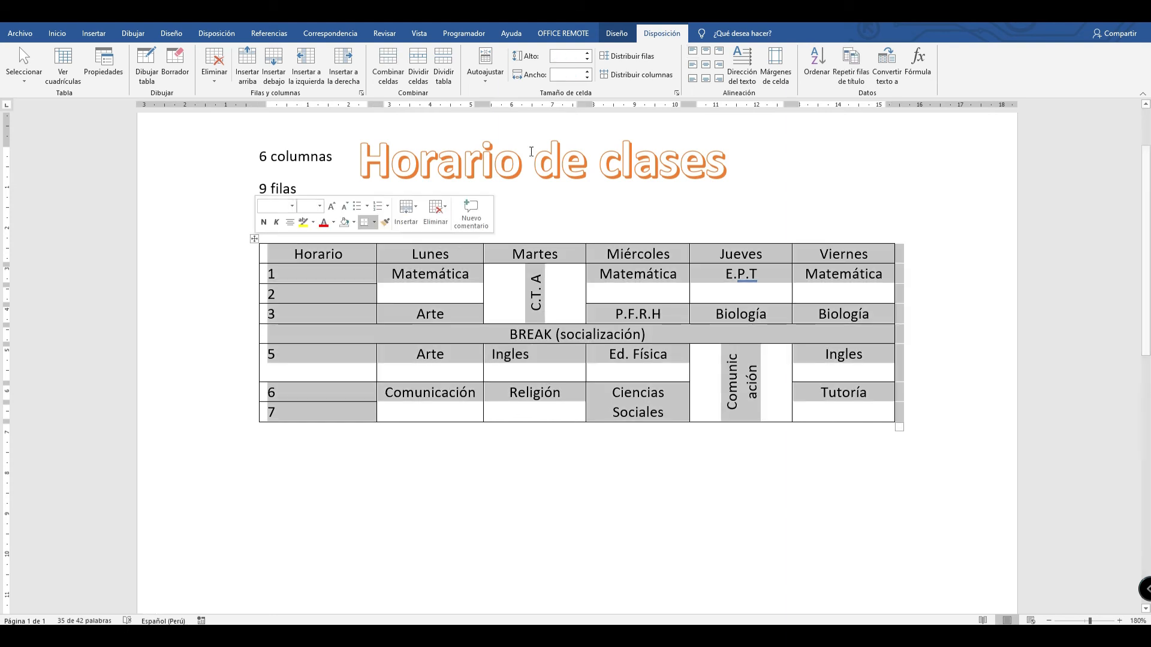
pyautogui.click(708, 65)
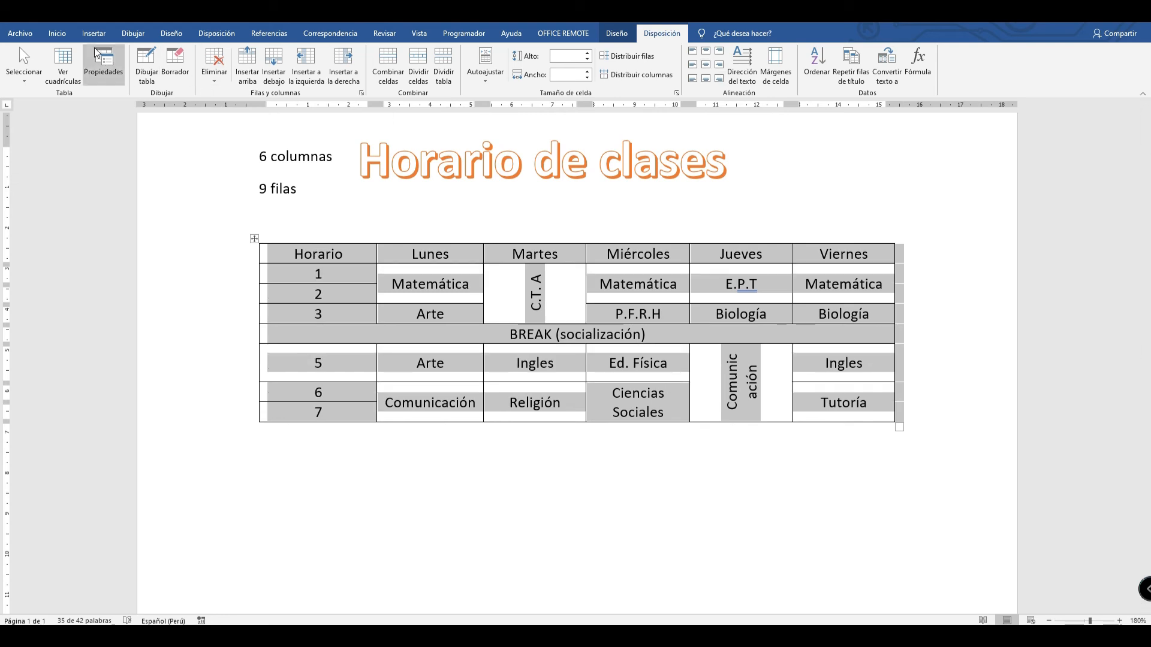
# Make all of the table's text bold and color it light blue.
pyautogui.click(57, 33)
pyautogui.click(244, 75)
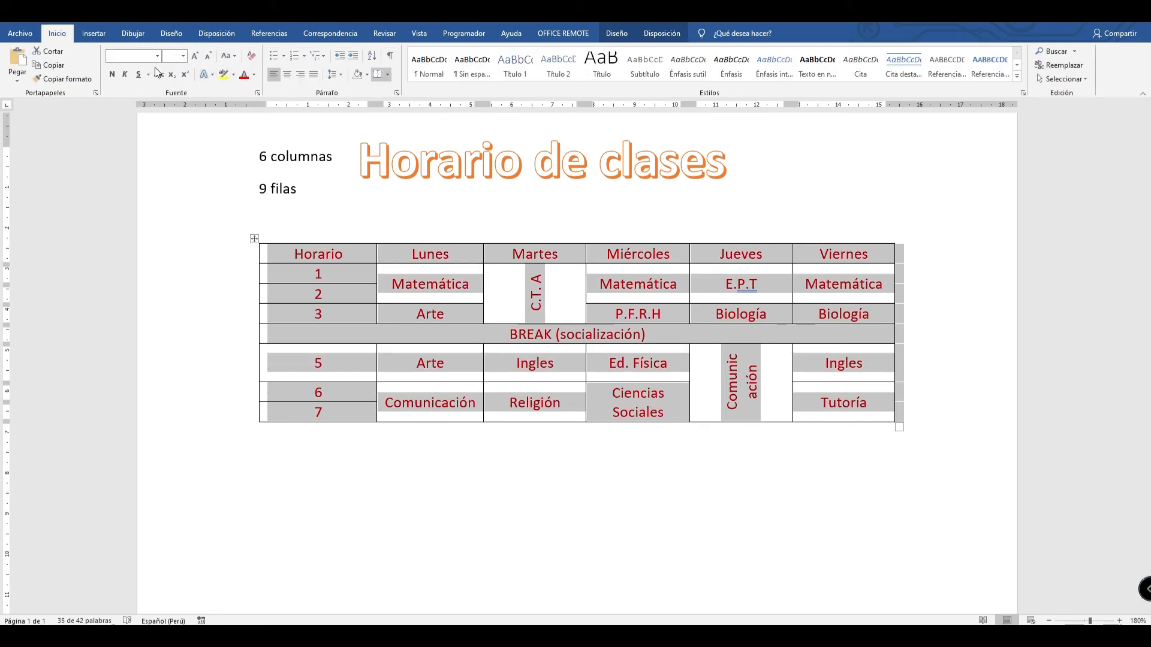
pyautogui.click(111, 75)
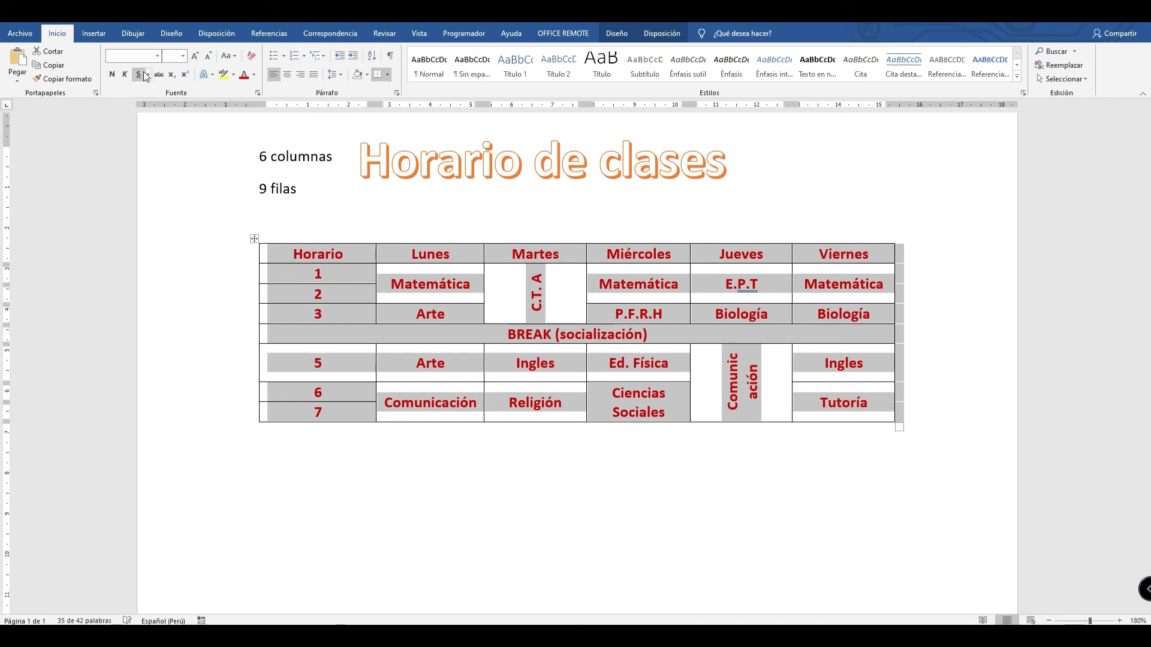
pyautogui.click(254, 75)
pyautogui.click(303, 178)
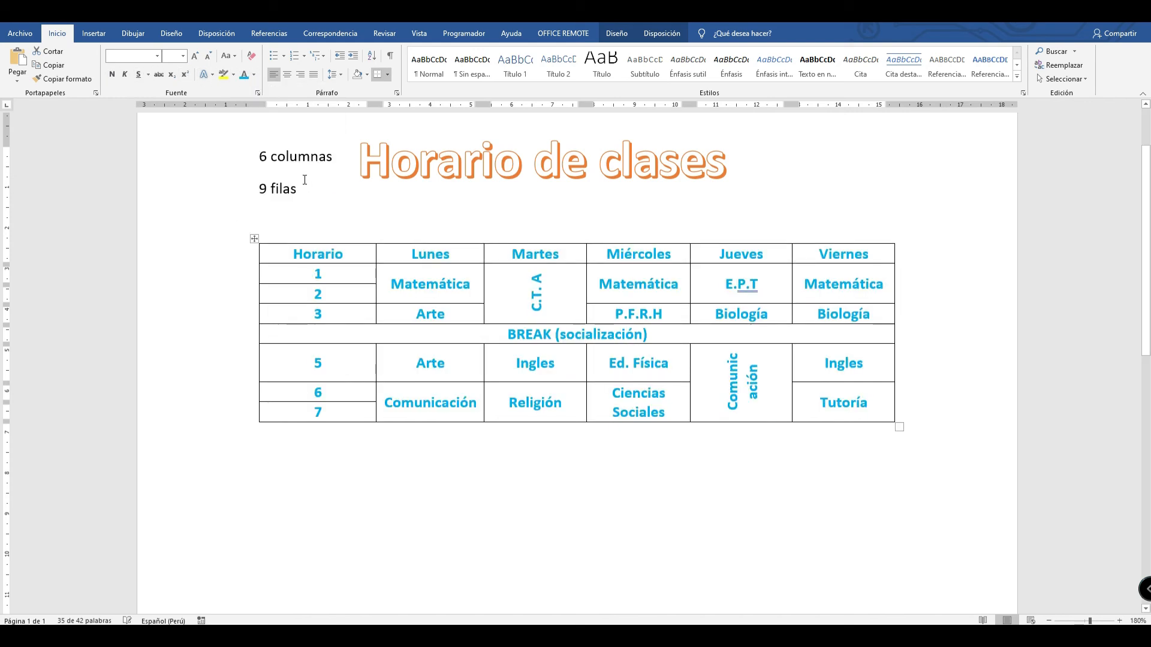
# Change the whole table's font to DC Fandom and its text color to dark blue.
pyautogui.click(254, 238)
pyautogui.click(157, 56)
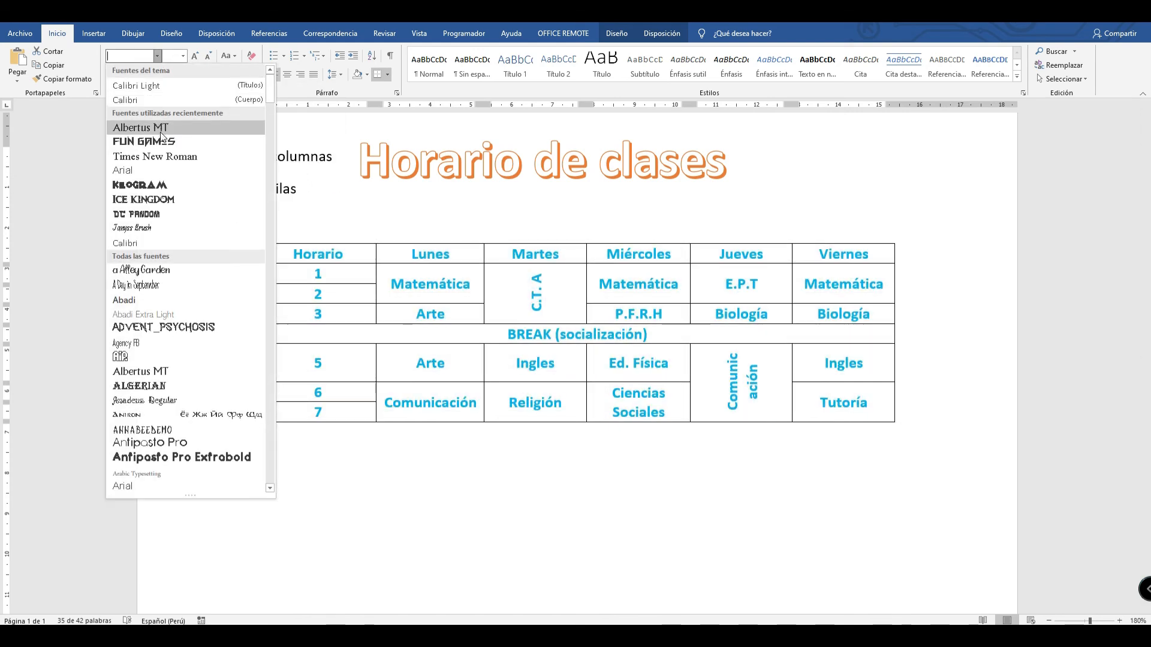
pyautogui.click(149, 215)
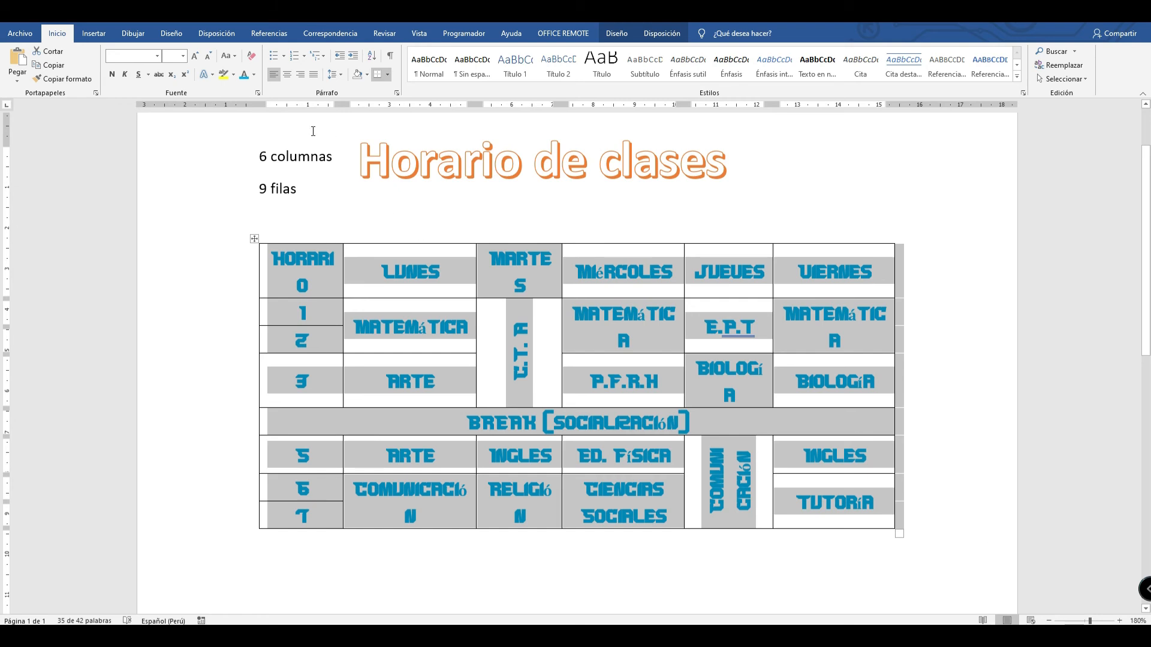
pyautogui.click(254, 74)
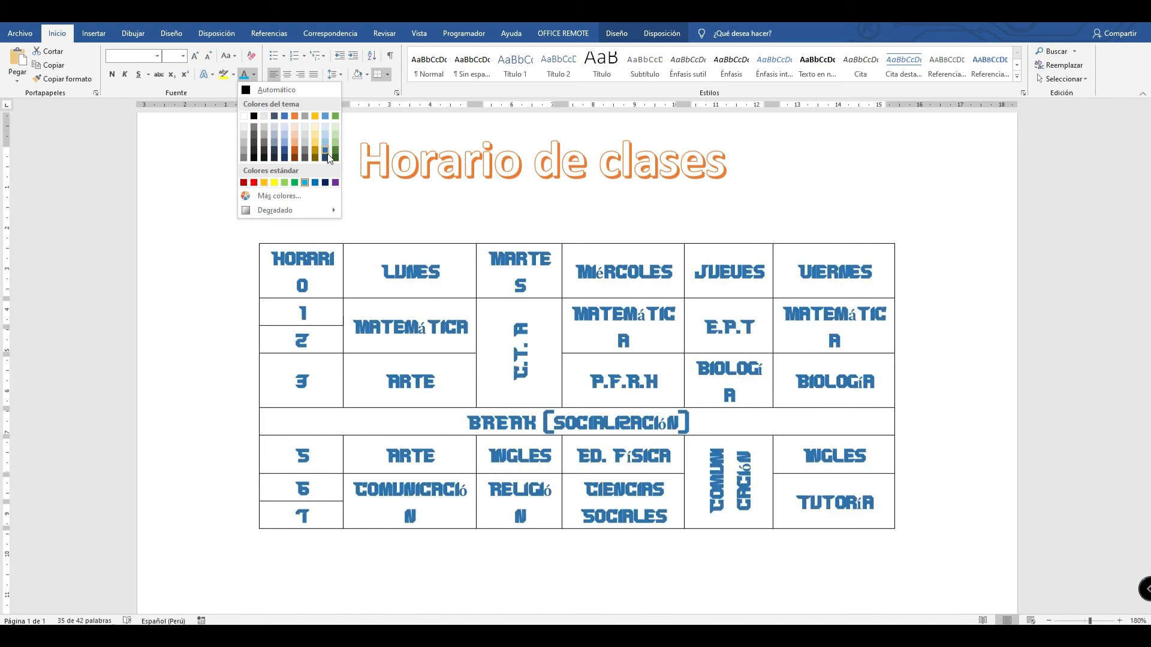
pyautogui.click(327, 156)
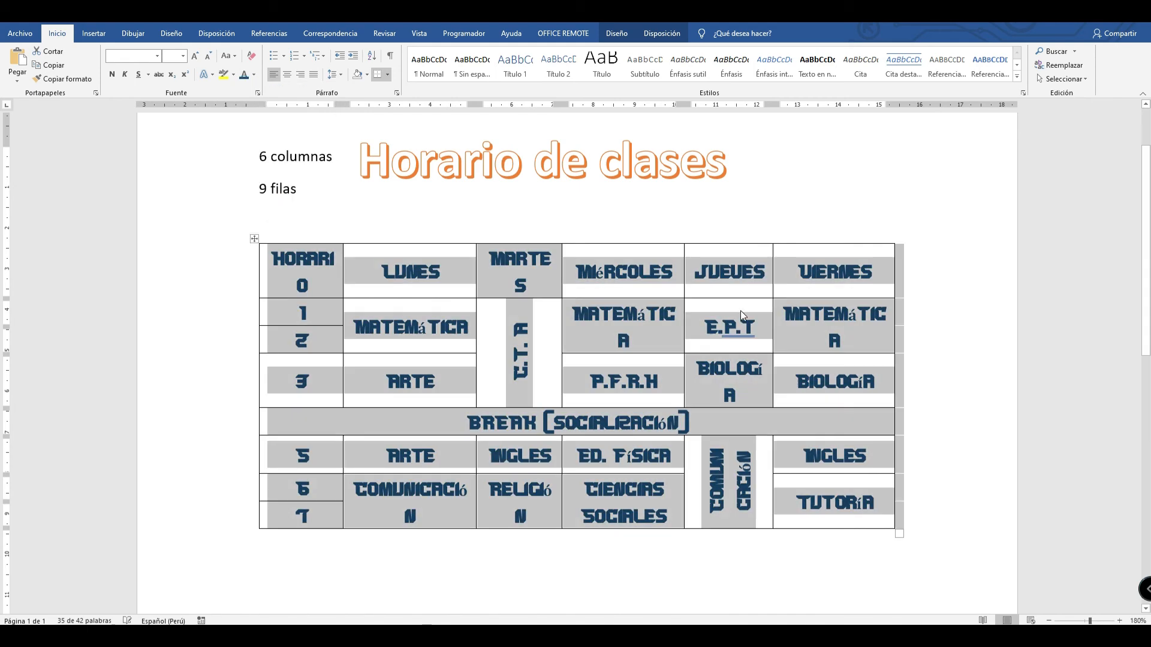
pyautogui.click(862, 352)
# Widen the table by about 1 cm on each side so the day and subject names fit on one line.
pyautogui.moveTo(887, 107)
pyautogui.mouseDown()
pyautogui.moveTo(911, 103)
pyautogui.moveTo(891, 106)
pyautogui.mouseUp()
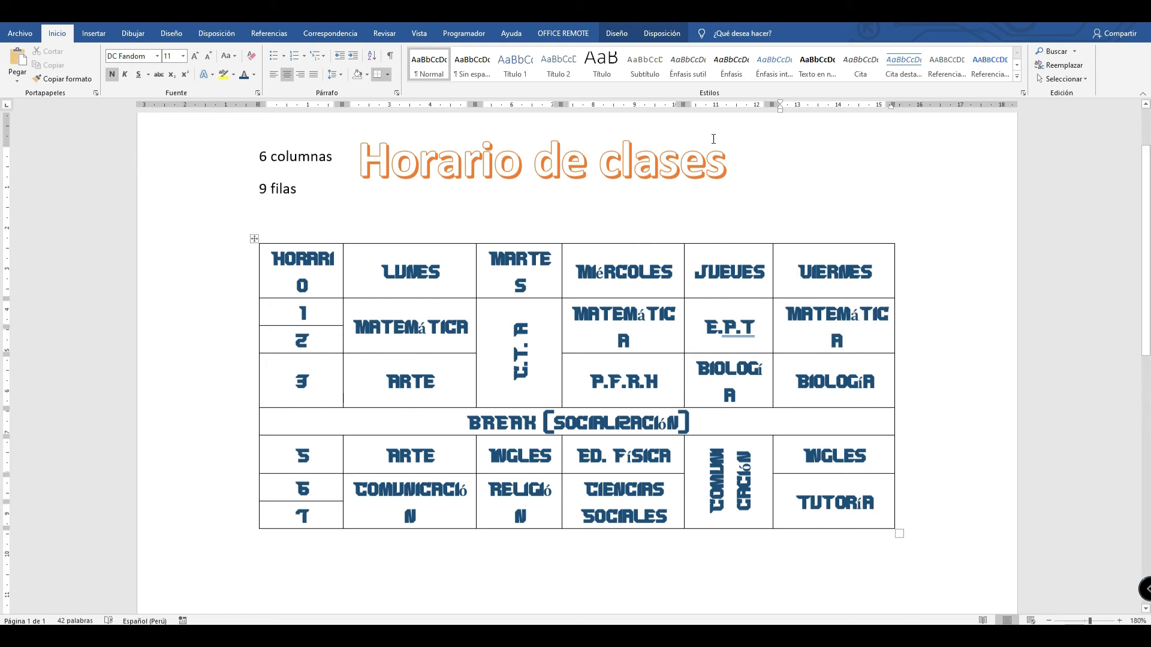
pyautogui.click(254, 238)
pyautogui.click(936, 323)
pyautogui.doubleClick(896, 312)
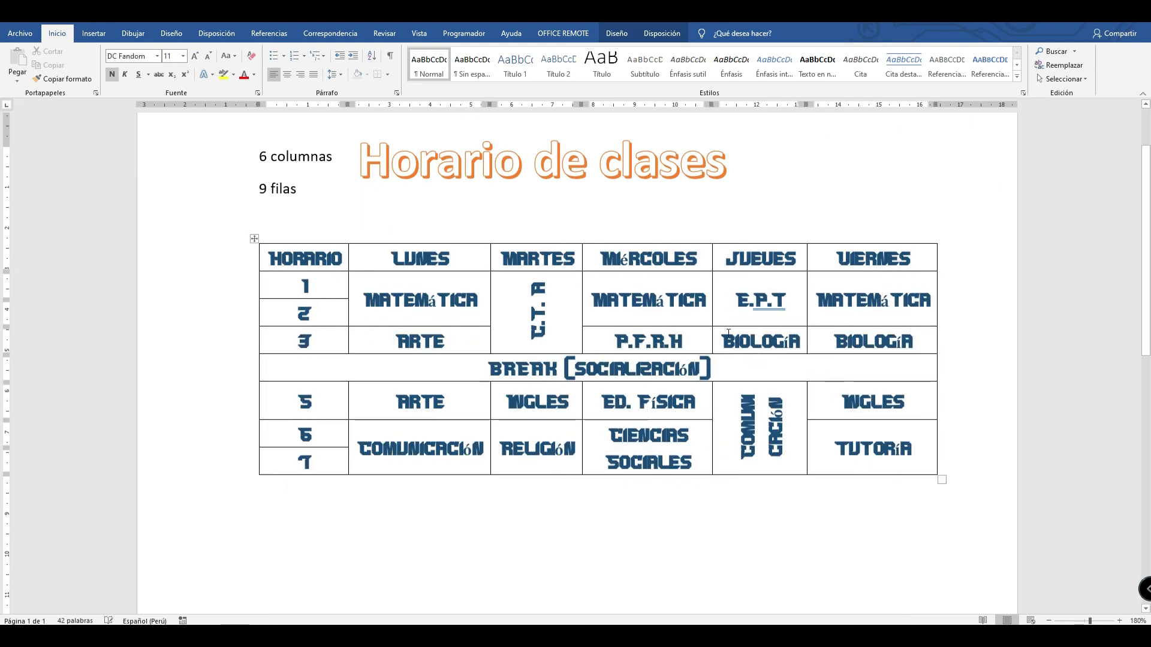
pyautogui.moveTo(258, 336); pyautogui.dragTo(219, 337)
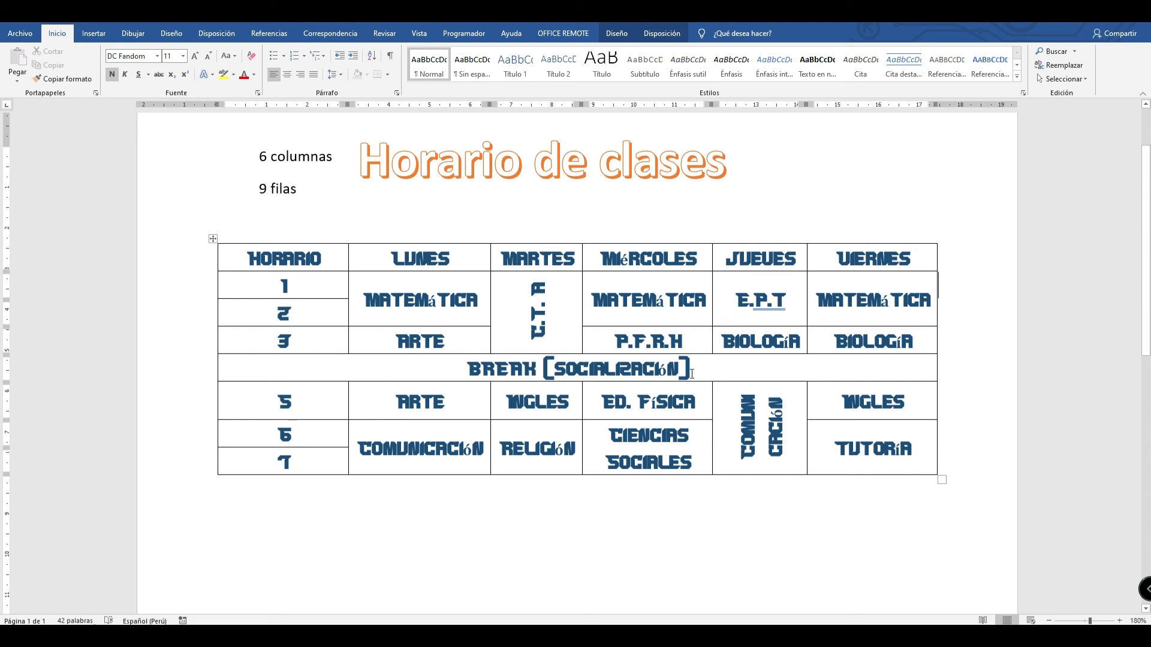
# Change the text color of the whole table to purple.
pyautogui.click(213, 238)
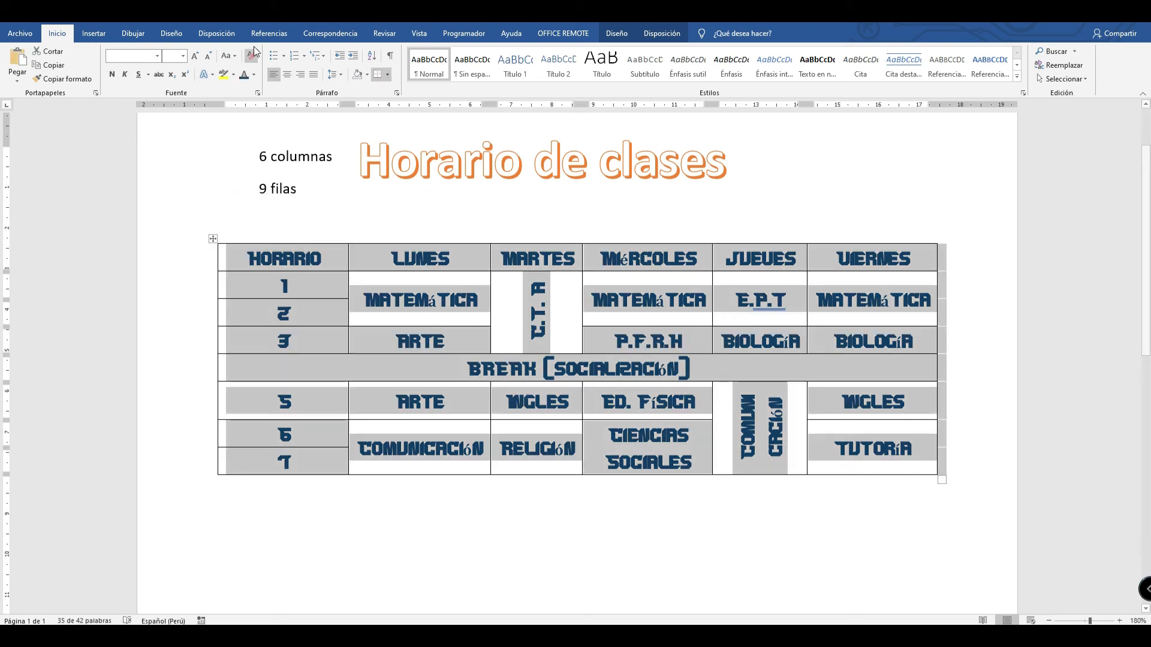
pyautogui.click(254, 74)
pyautogui.click(337, 186)
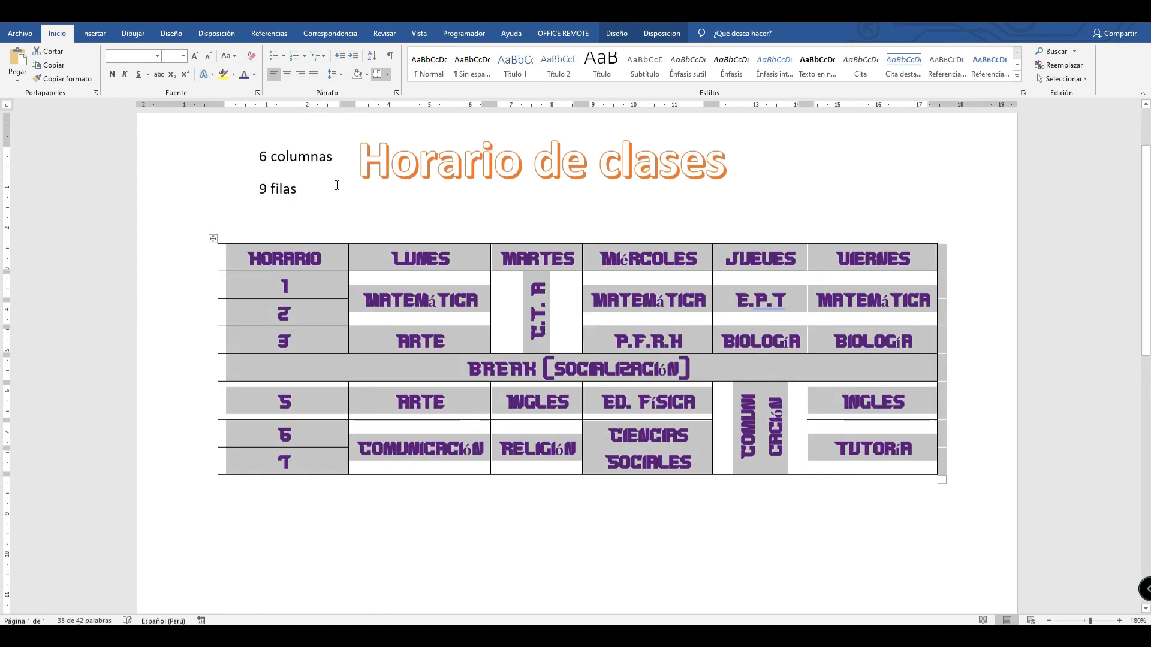
pyautogui.click(690, 443)
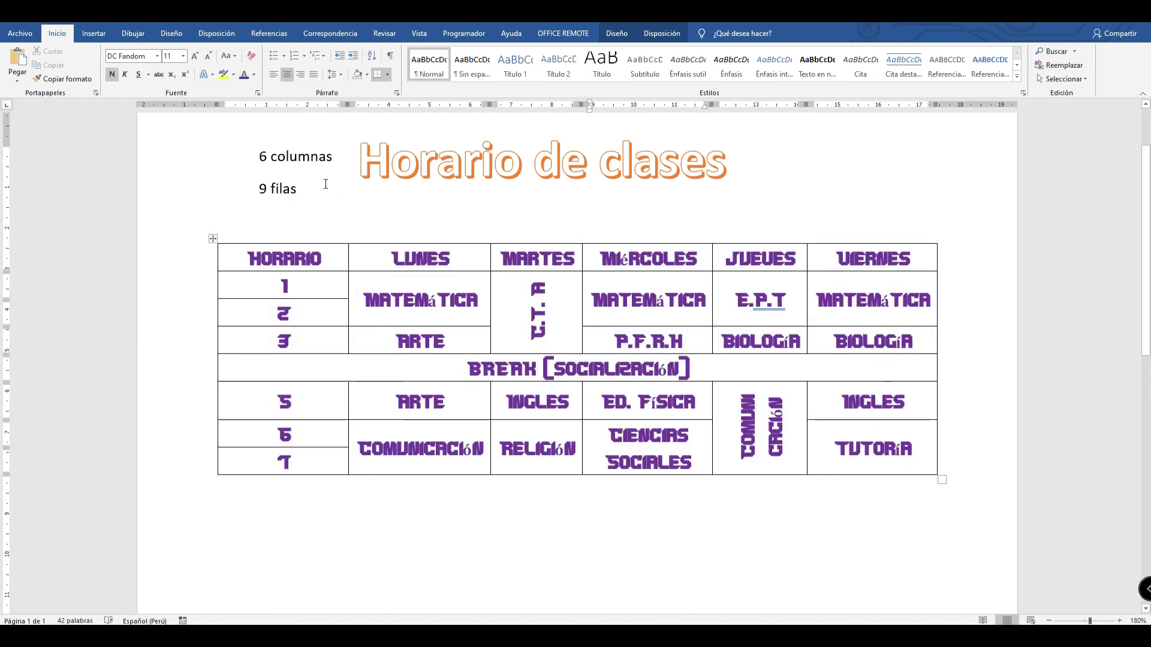
# Delete the "9 filas" note above the table.
pyautogui.click(271, 177)
pyautogui.moveTo(297, 191); pyautogui.dragTo(259, 155)
pyautogui.click(301, 188)
pyautogui.moveTo(303, 189); pyautogui.dragTo(262, 188)
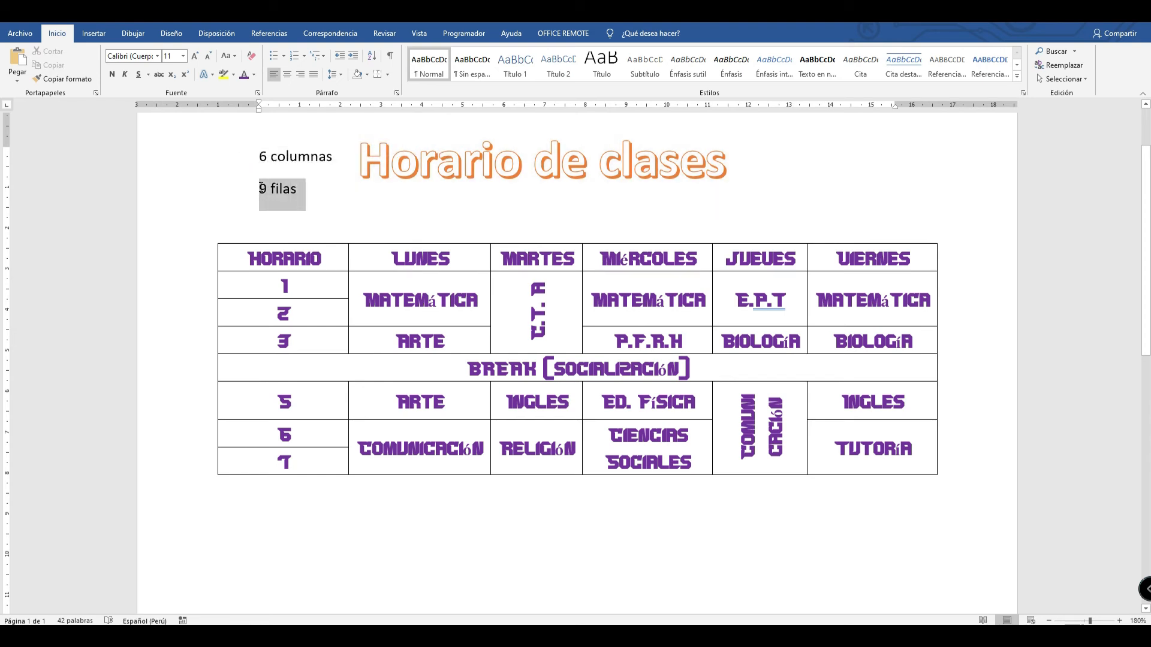
pyautogui.press('Delete')
# Try to delete the whole "6 columnas" line beside the title and undo the deletion.
pyautogui.moveTo(333, 157); pyautogui.dragTo(267, 163)
pyautogui.press('Delete')
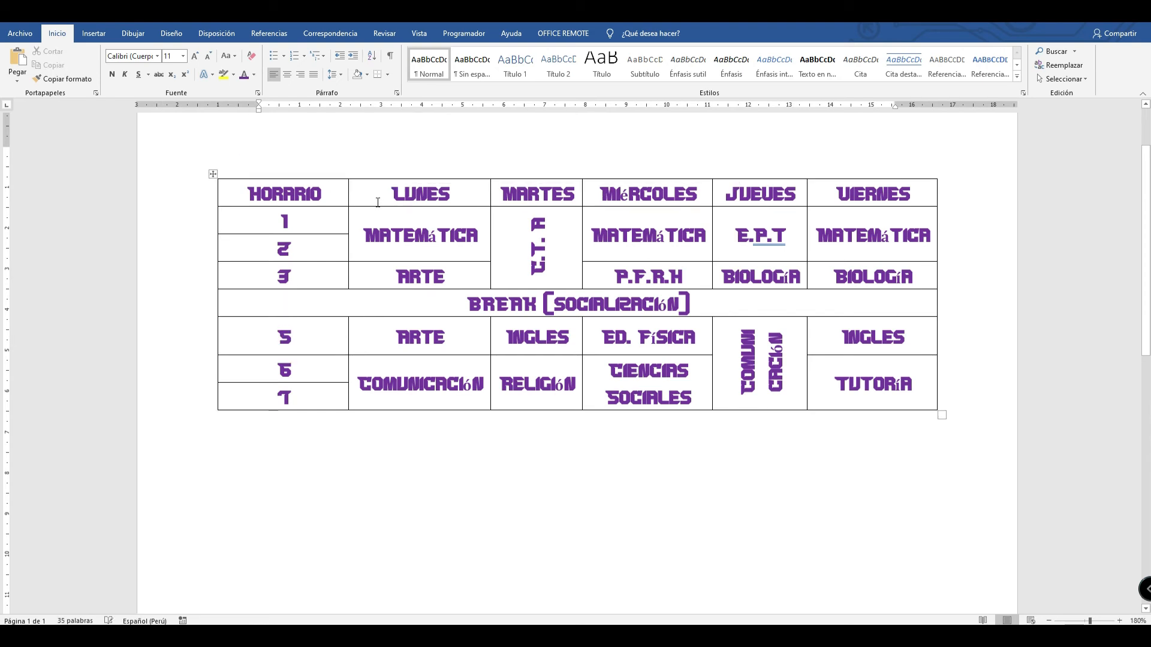
pyautogui.hotkey('ctrl', 'z')
# Erase the "6 columnas" note character by character, keeping the "Horario de clases" title.
pyautogui.click(332, 157)
pyautogui.press('BackSpace')
pyautogui.press('BackSpace')
pyautogui.press('BackSpace')
pyautogui.press('BackSpace')
pyautogui.press('BackSpace')
pyautogui.press('BackSpace')
pyautogui.press('BackSpace')
pyautogui.press('BackSpace')
pyautogui.press('BackSpace')
pyautogui.press('BackSpace')
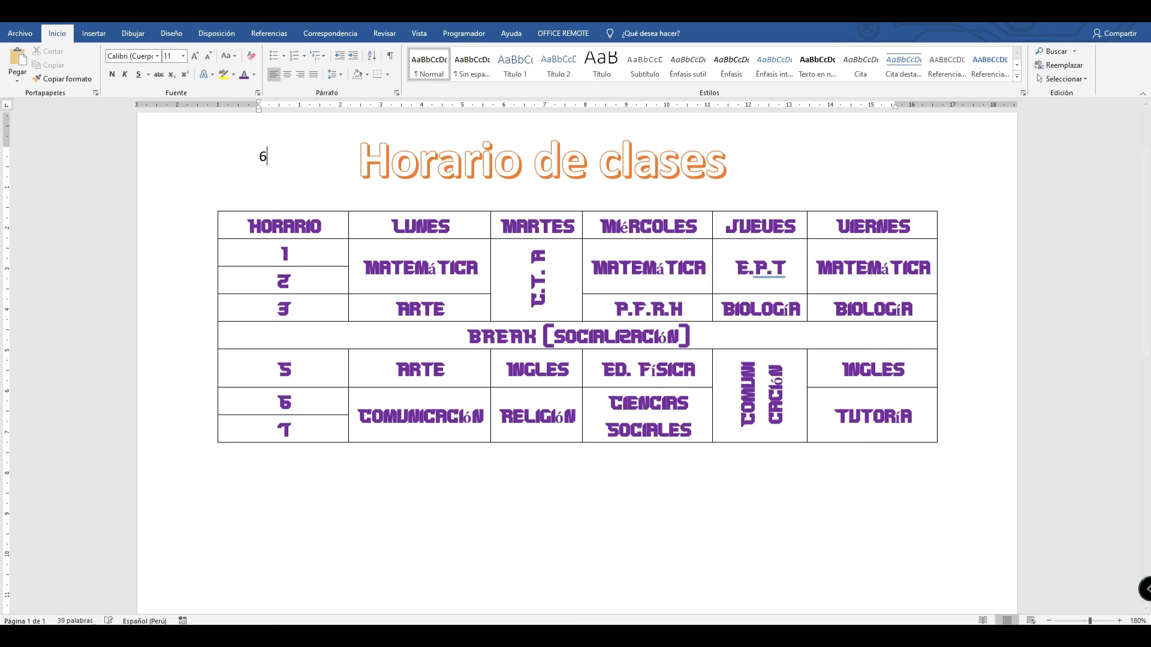
pyautogui.click(604, 337)
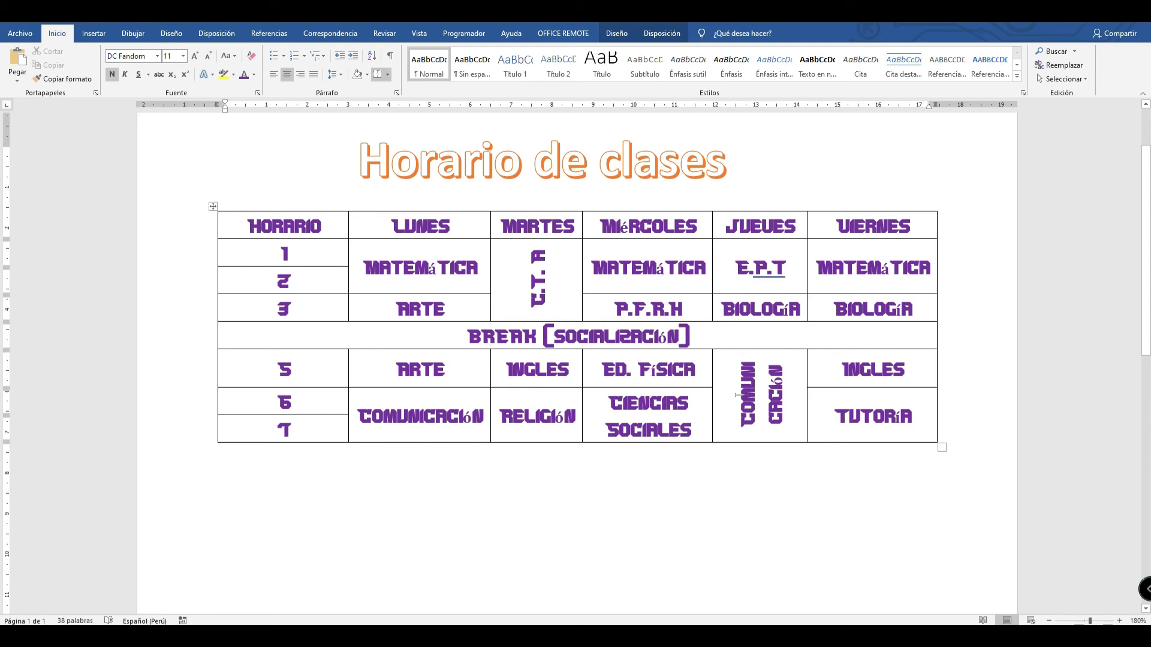
pyautogui.click(452, 384)
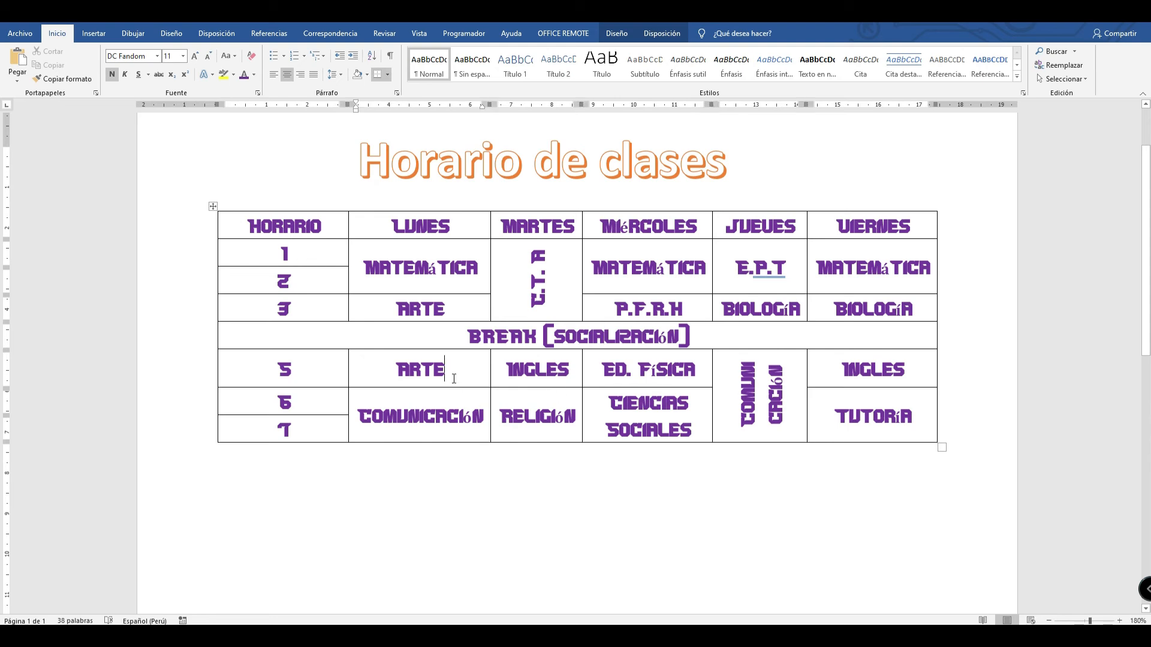
pyautogui.click(665, 33)
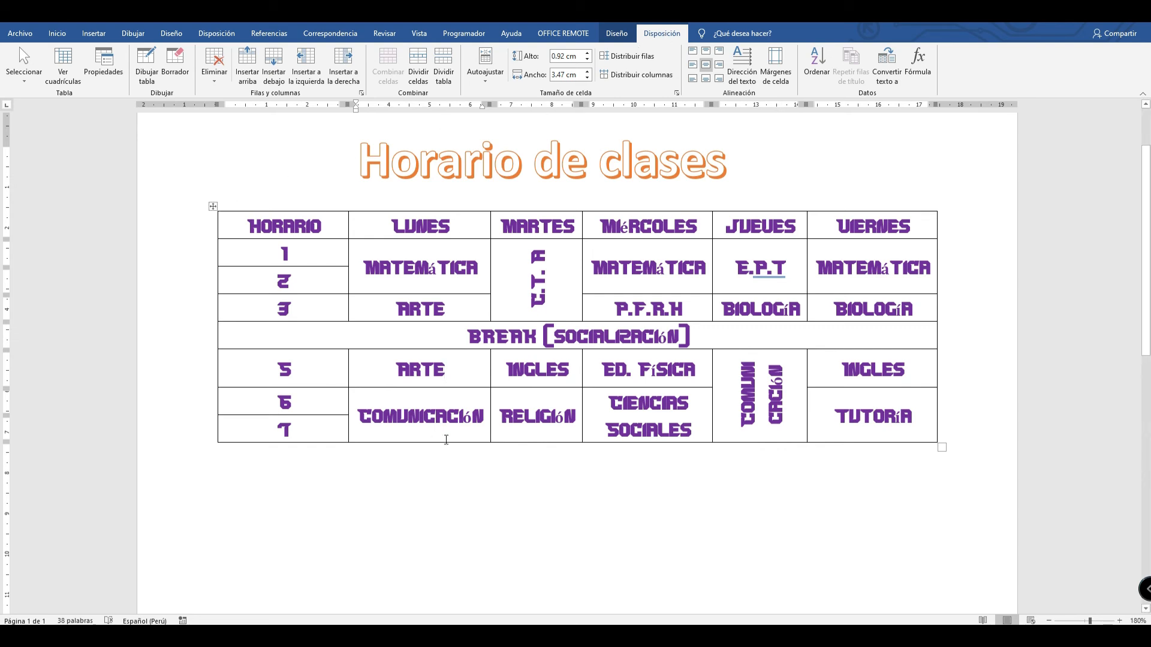
pyautogui.click(530, 462)
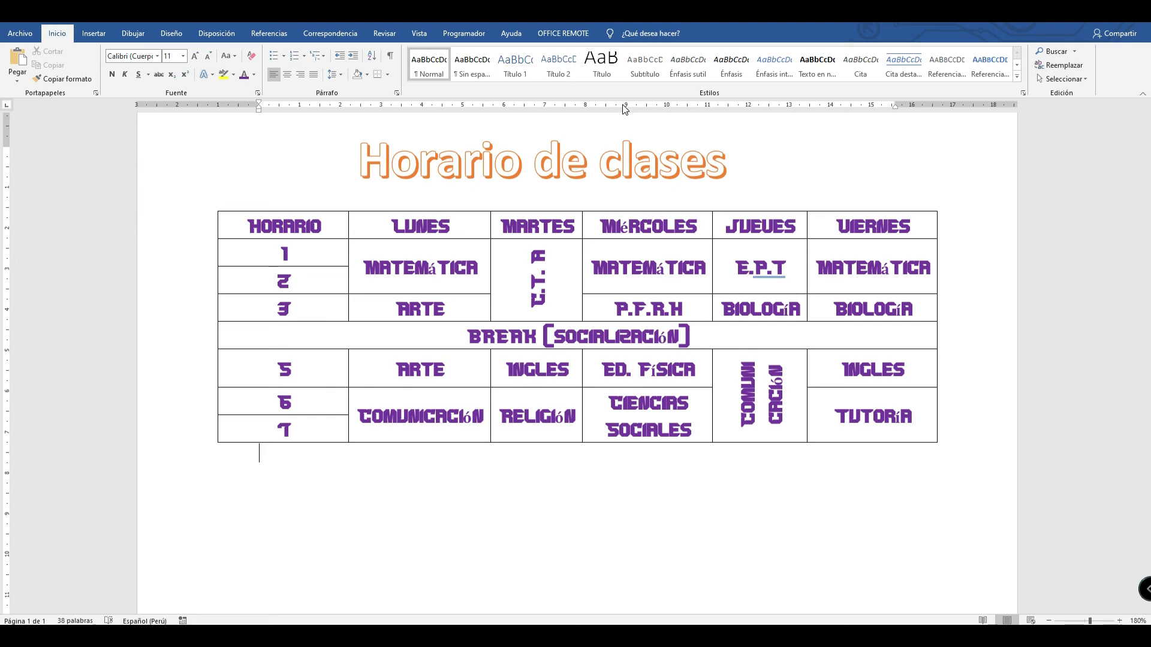
# Apply a light green table style with banded rows to the whole timetable.
pyautogui.click(213, 207)
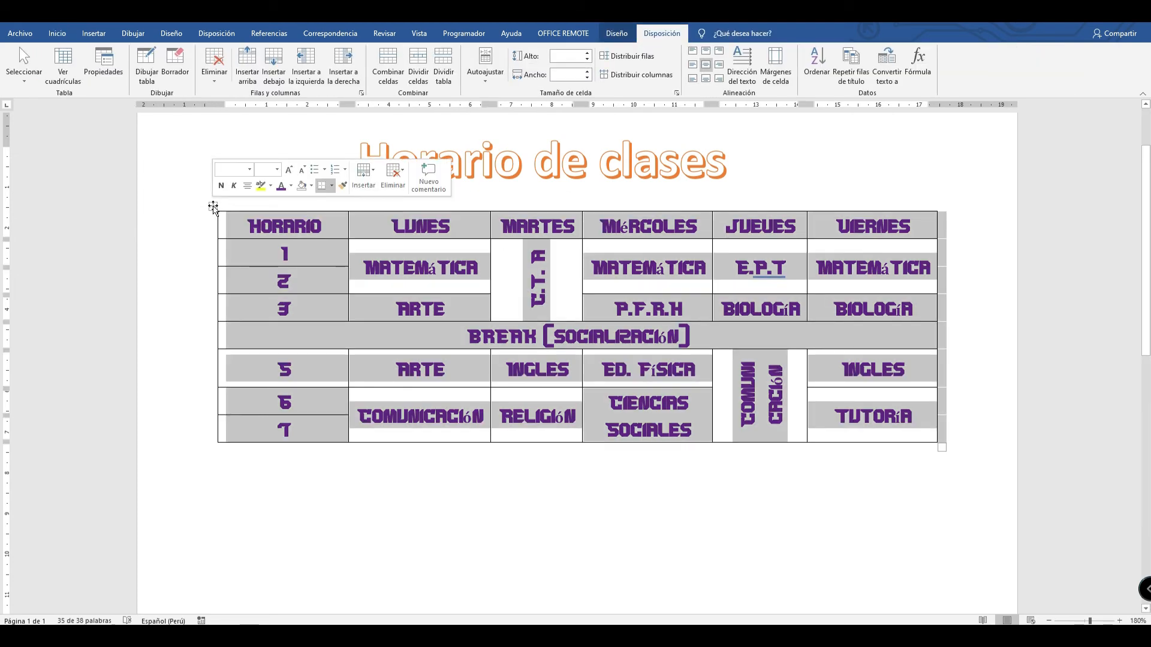
pyautogui.click(617, 33)
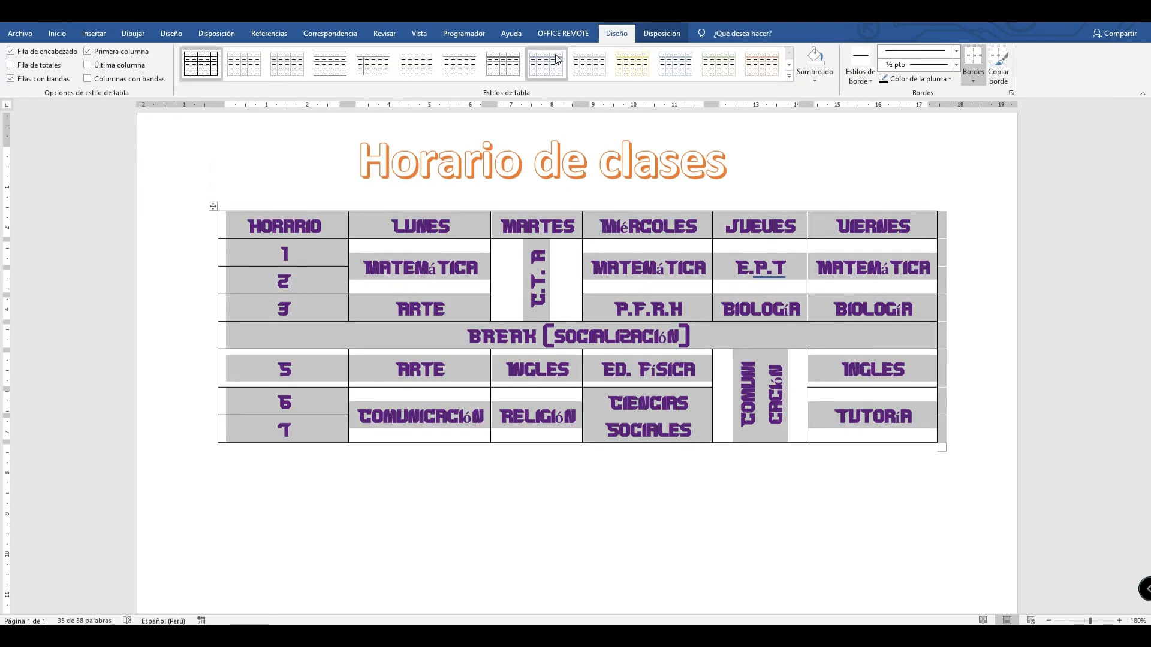
pyautogui.click(789, 75)
pyautogui.click(767, 195)
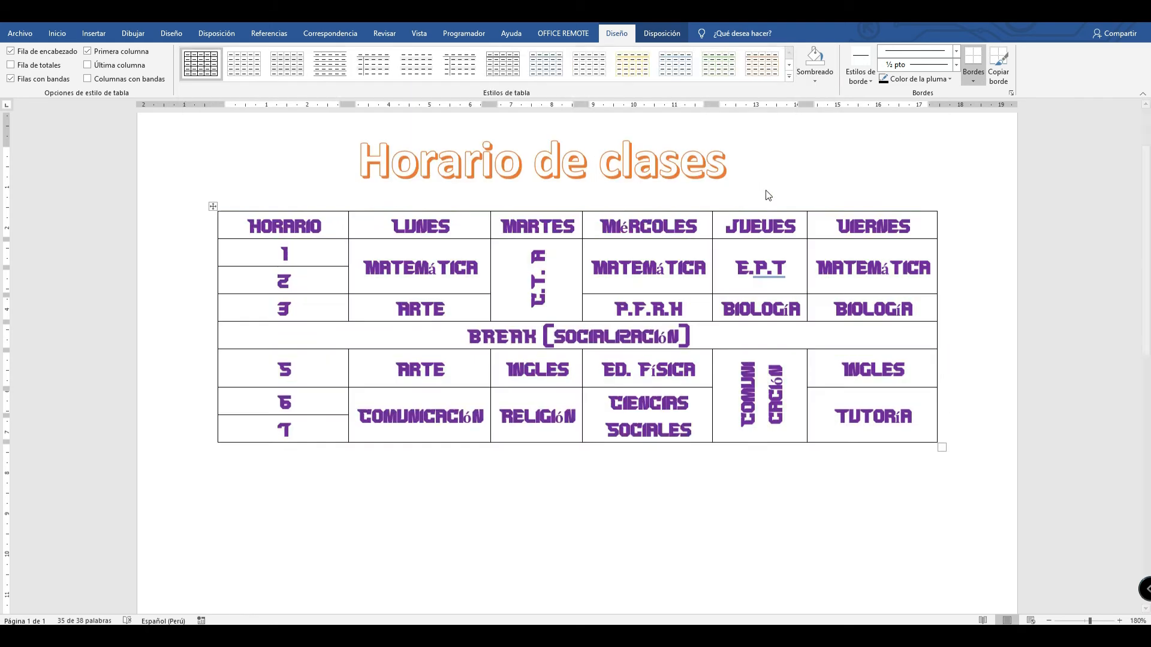
pyautogui.click(877, 462)
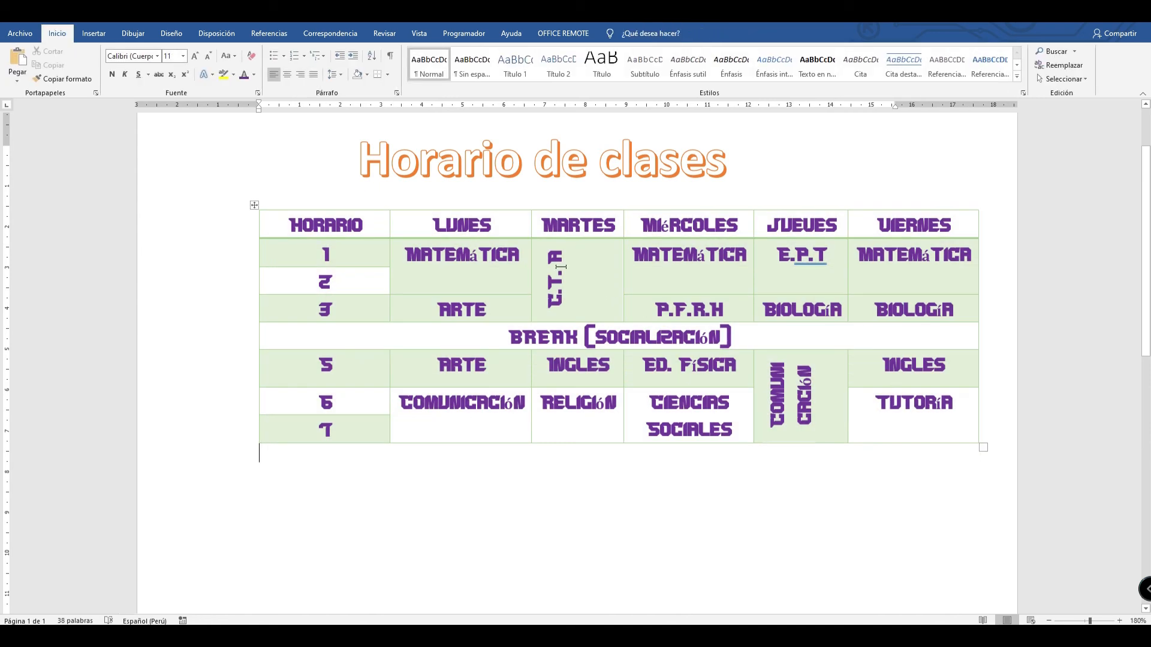
# Undo the light green banded style on the timetable.
pyautogui.hotkey('ctrl', 'z')
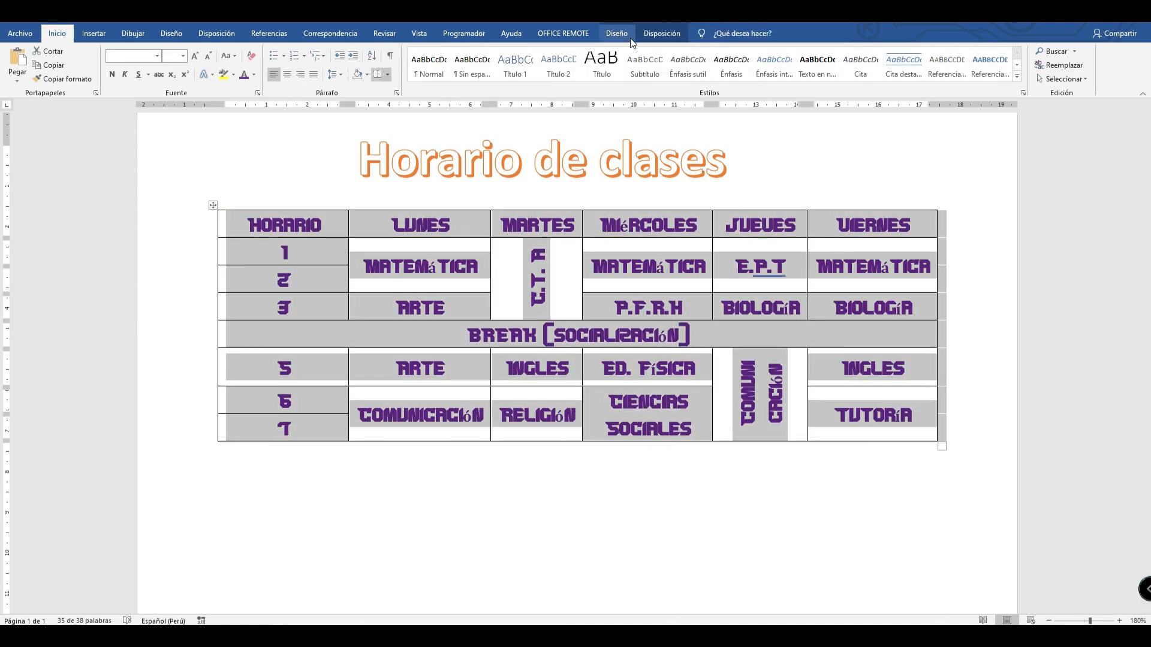
pyautogui.click(616, 33)
pyautogui.click(656, 36)
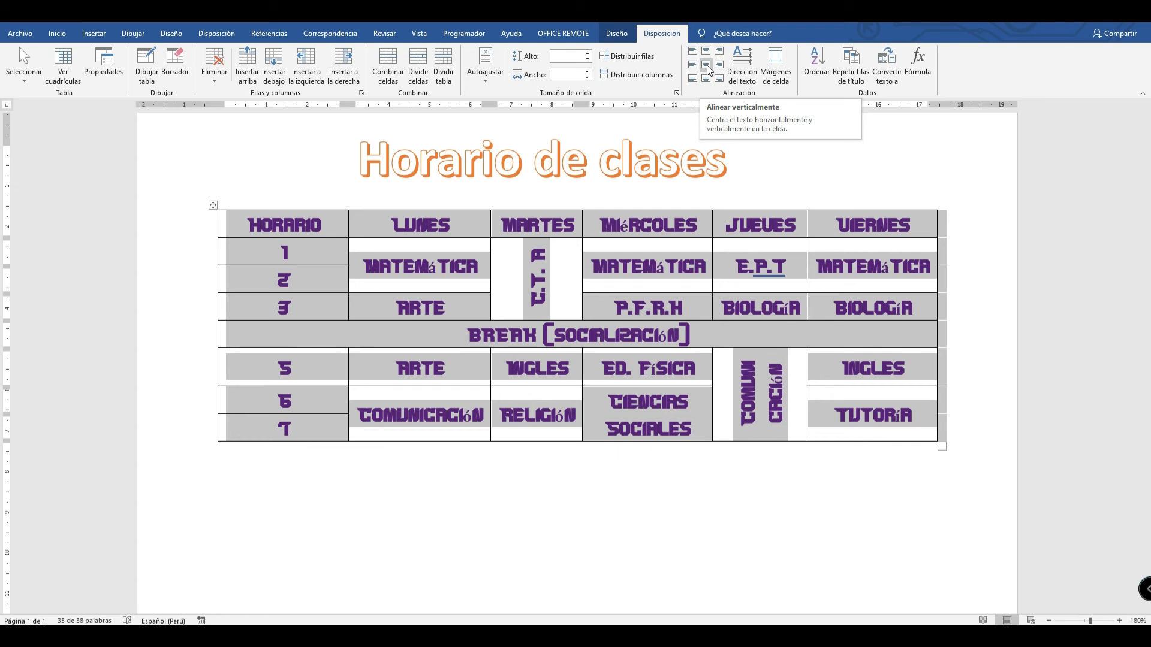
pyautogui.click(727, 480)
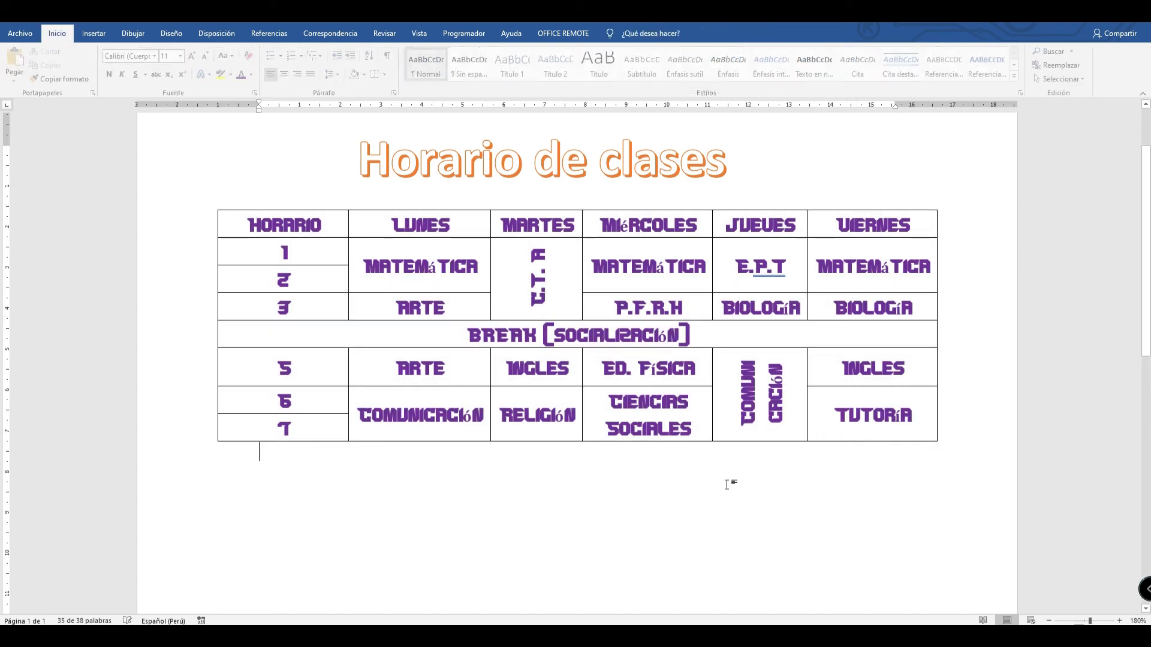
# Shade the "Break (Socialización)" row of the timetable light green.
pyautogui.click(304, 335)
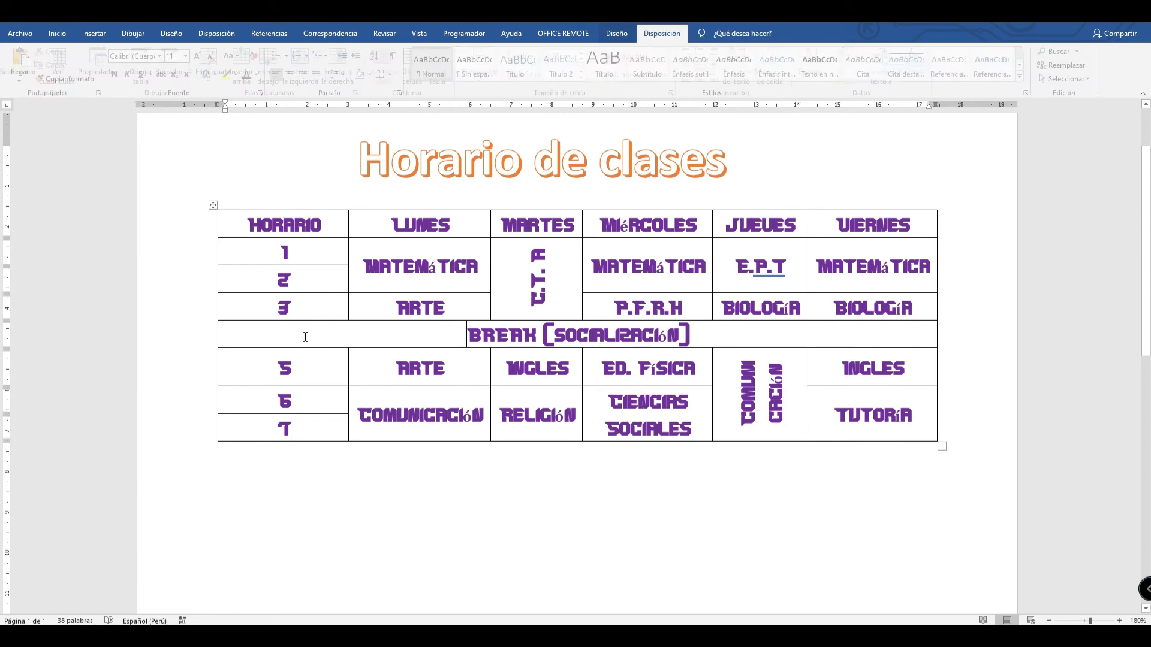
pyautogui.click(57, 33)
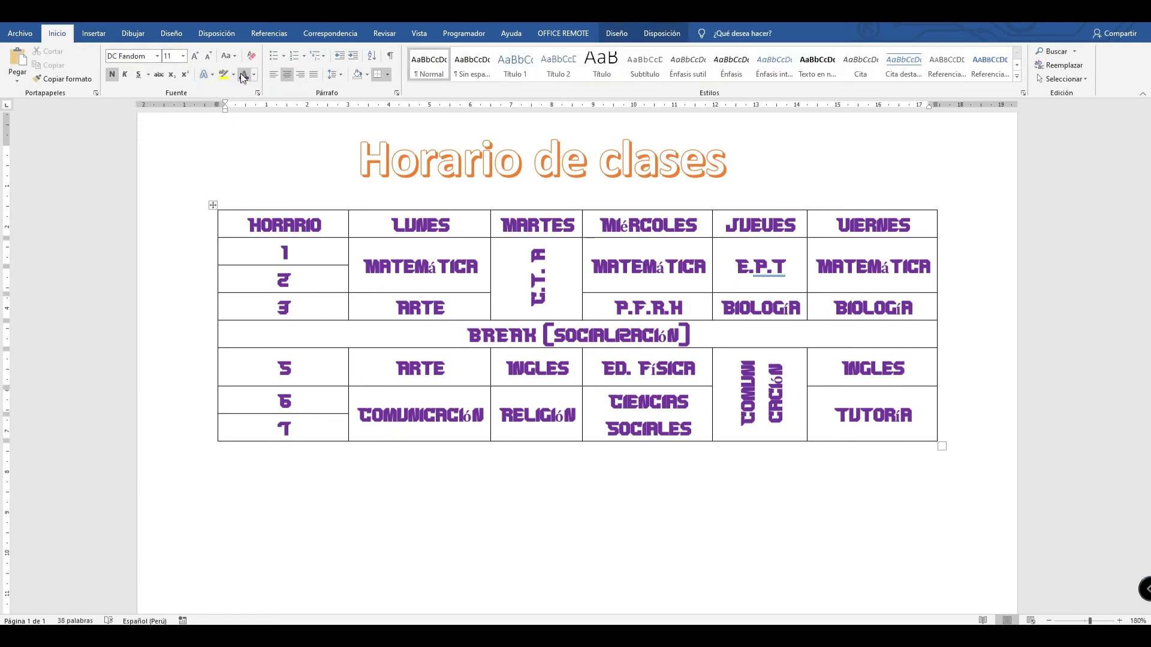
pyautogui.click(614, 31)
pyautogui.click(662, 33)
pyautogui.click(617, 33)
pyautogui.click(814, 76)
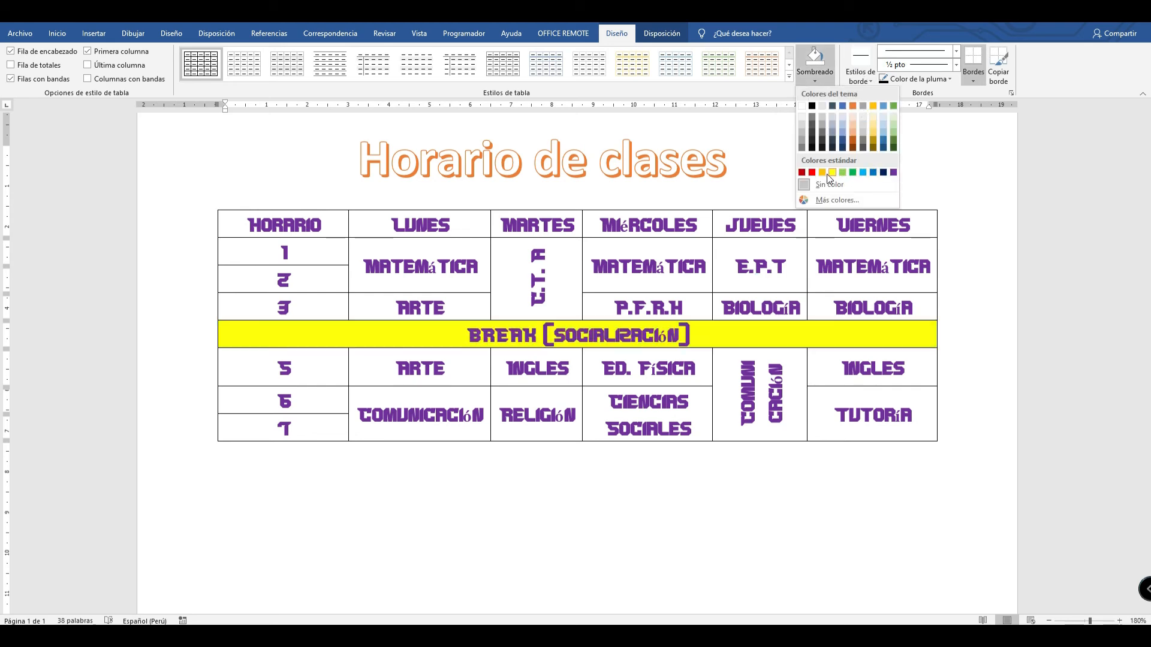
pyautogui.click(895, 118)
pyautogui.click(668, 479)
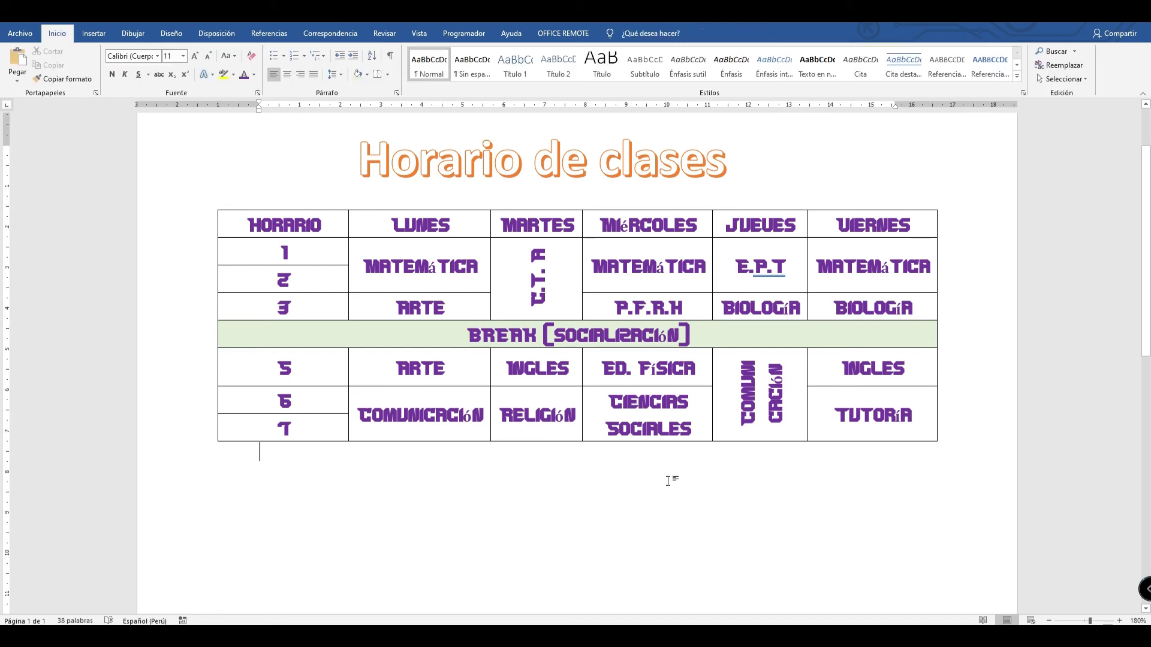
# Write the notes "5 filas" and "6 columnas" on separate lines below the timetable.
pyautogui.scroll(-1, 668, 479)
pyautogui.scroll(2, 668, 480)
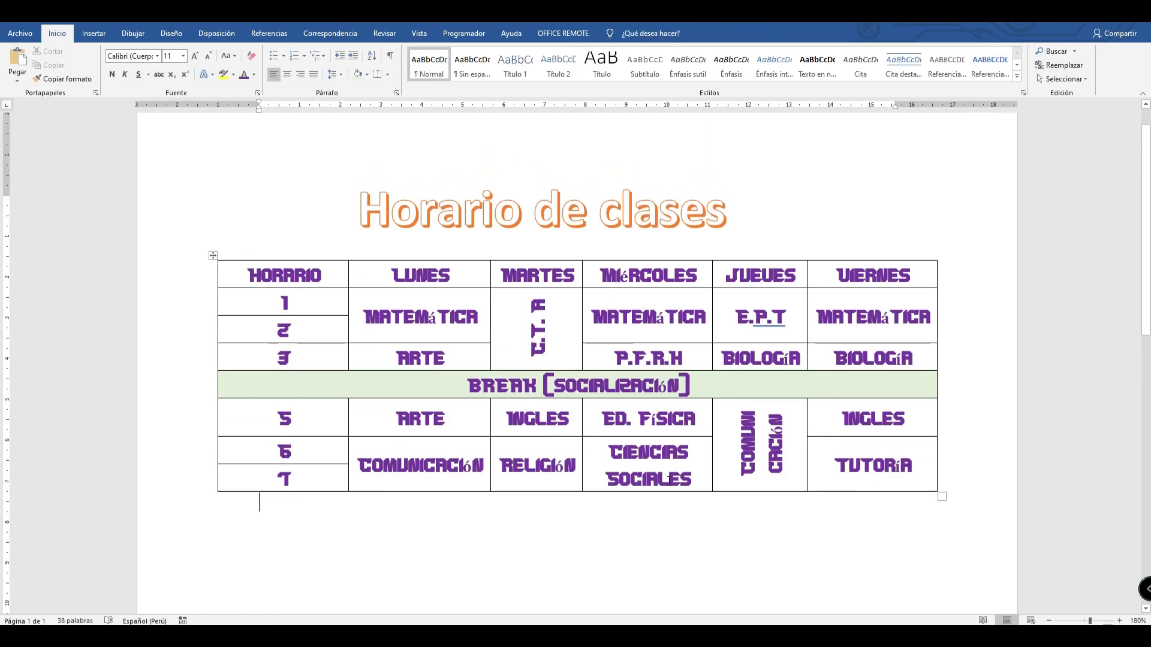
pyautogui.scroll(-2, 557, 465)
pyautogui.scroll(2, 568, 464)
pyautogui.moveTo(715, 259)
pyautogui.scroll(-1, 493, 477)
pyautogui.click(492, 478)
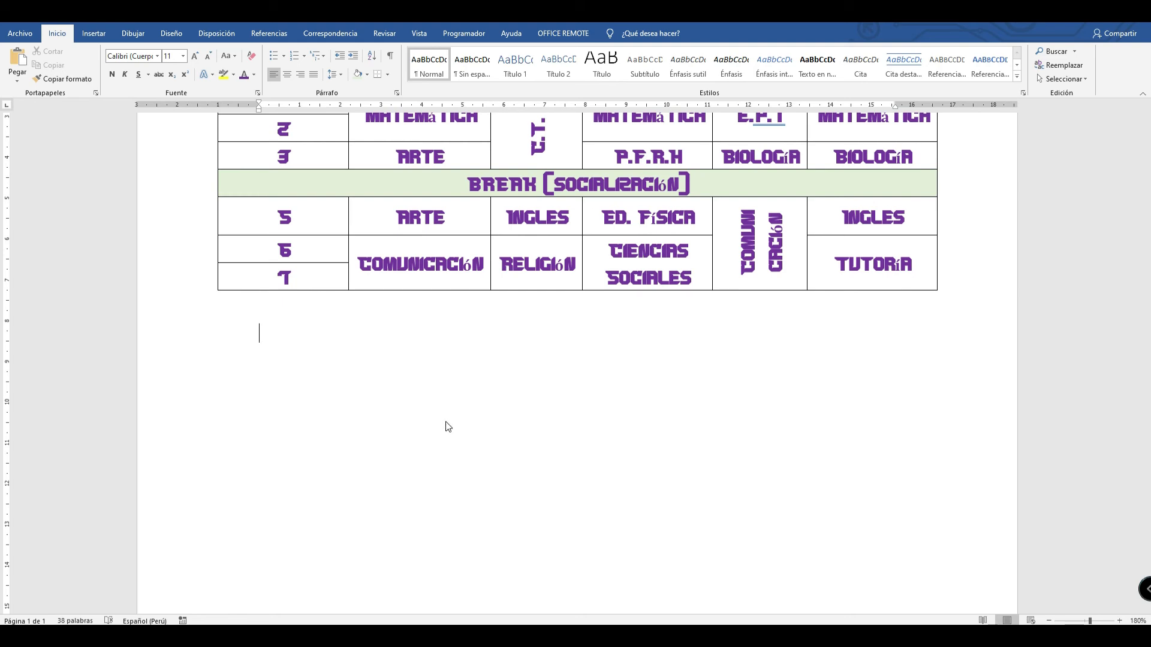
pyautogui.write('5 filas')
pyautogui.press('Return')
pyautogui.write('6 columnas')
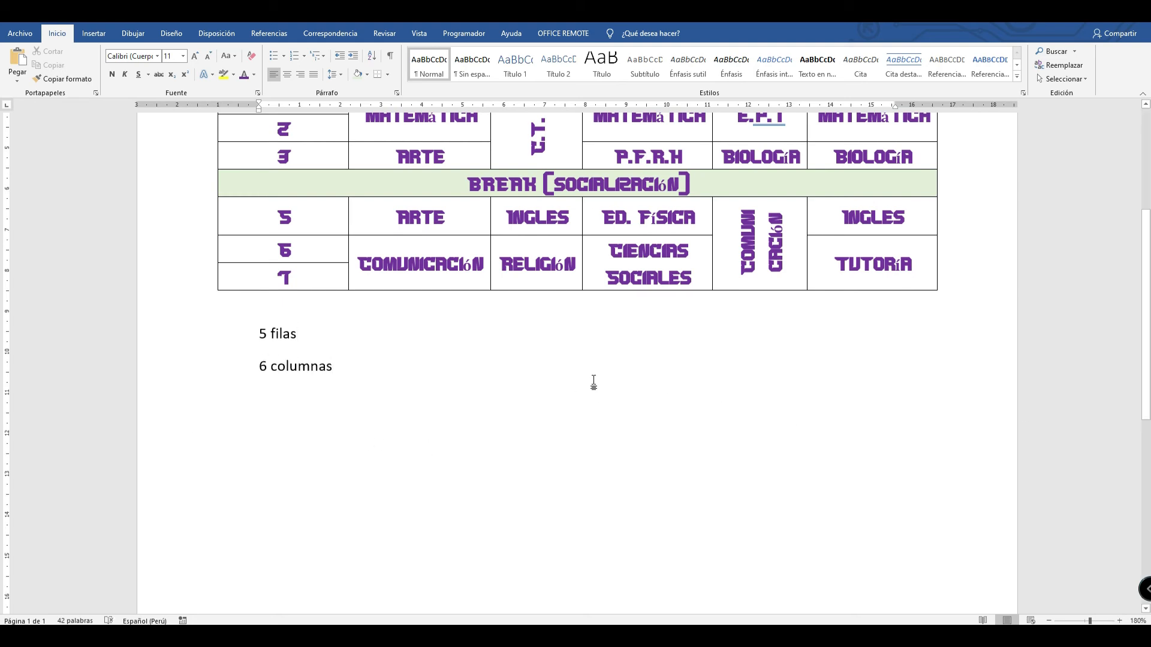
# Insert a table with 6 columns and 5 rows on a new line below the "6 columnas" note.
pyautogui.scroll(-3, 591, 384)
pyautogui.press('Return')
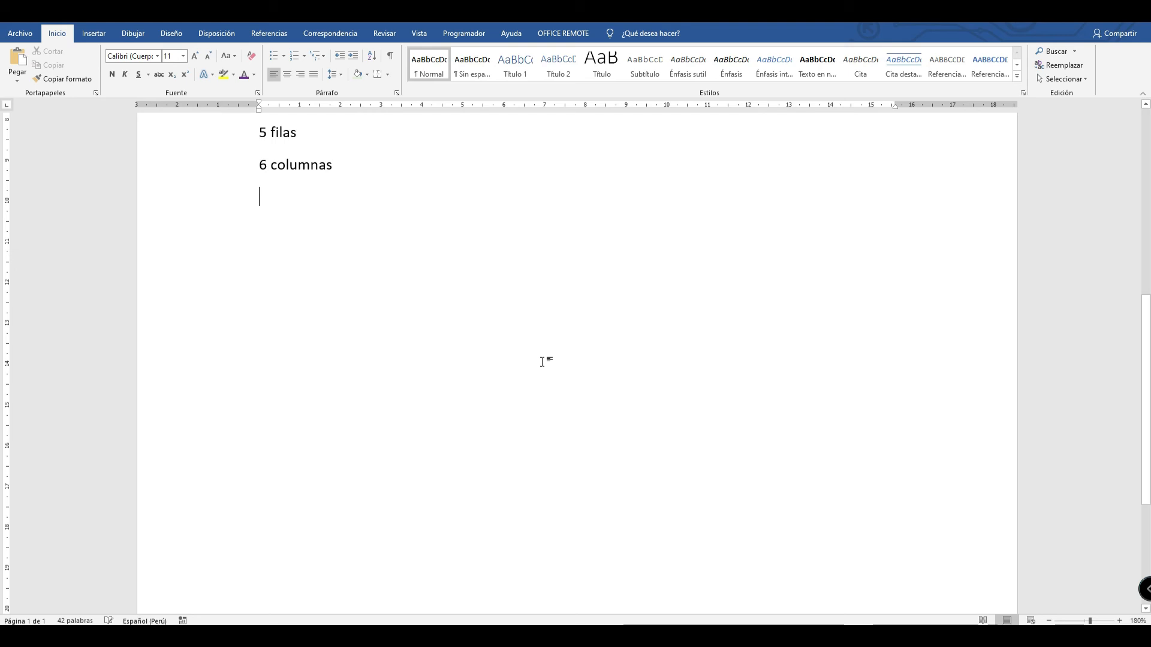
pyautogui.click(95, 38)
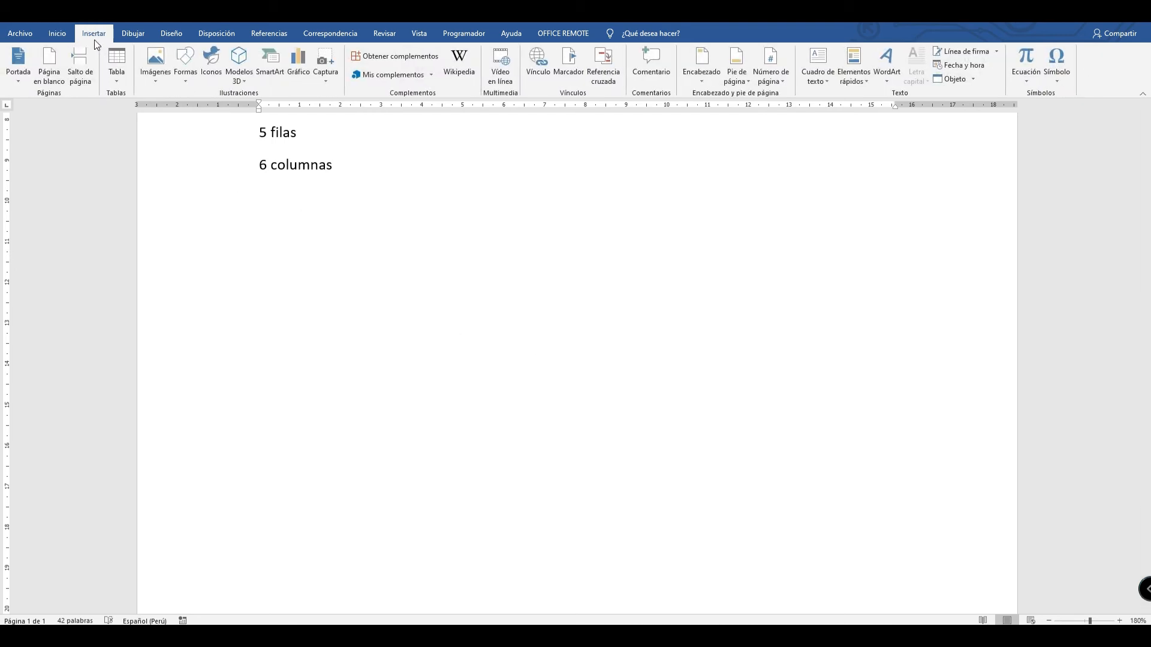
pyautogui.click(124, 78)
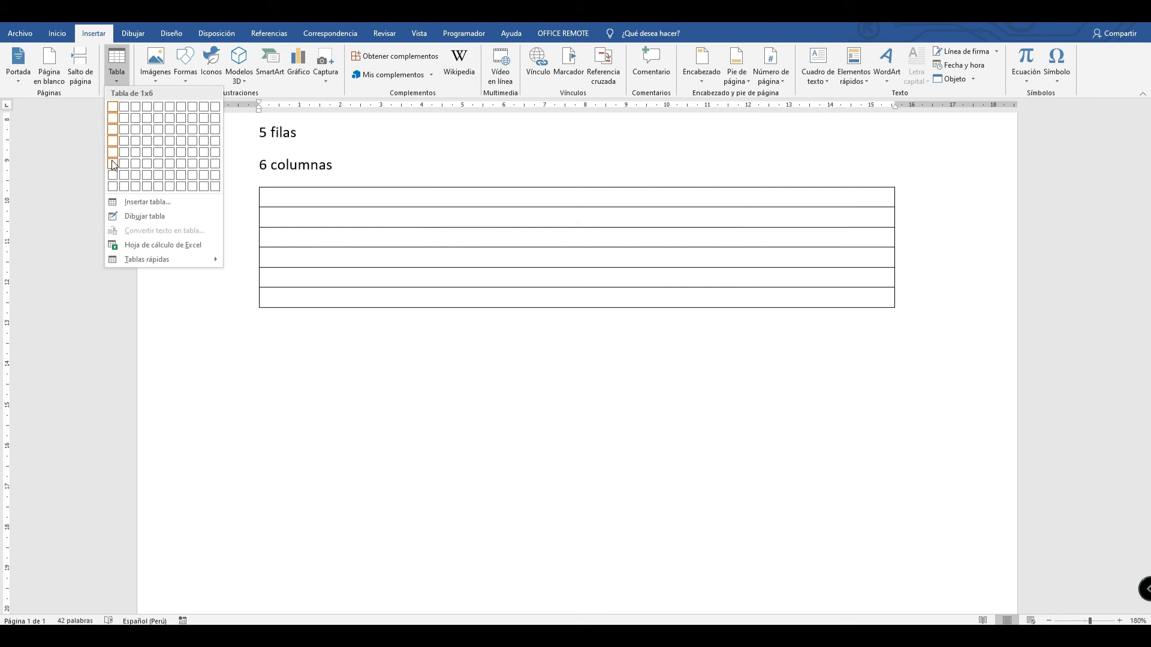
pyautogui.click(172, 154)
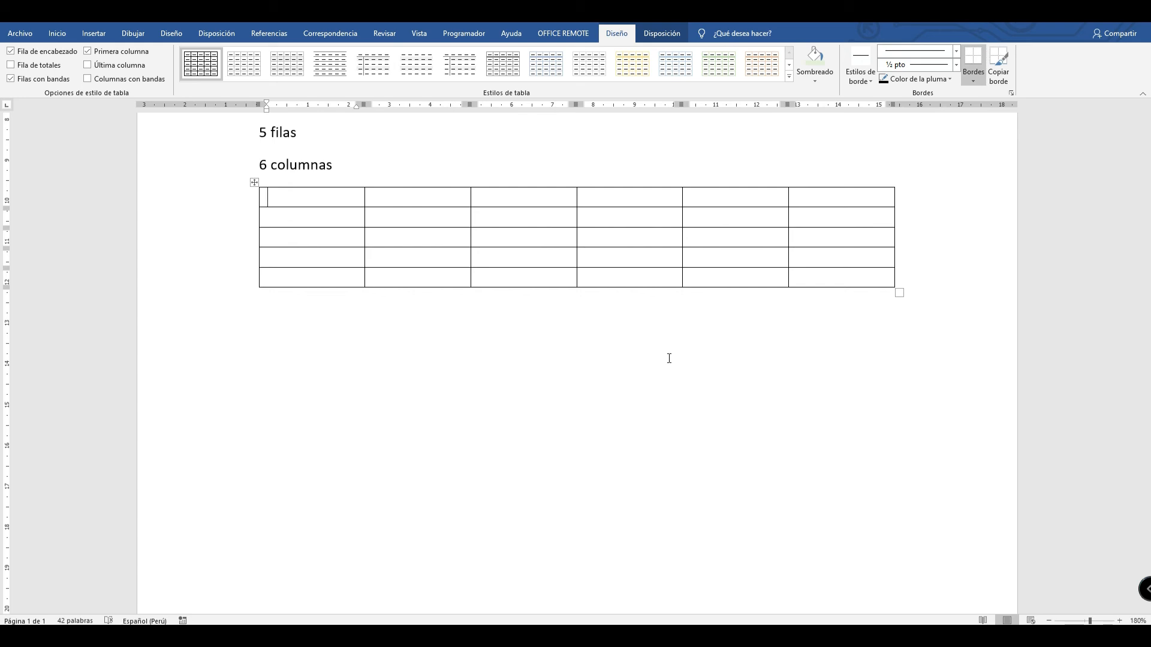
# Merge the first three cells of the new table's first row, and merge its last three cells.
pyautogui.moveTo(334, 204); pyautogui.dragTo(519, 195)
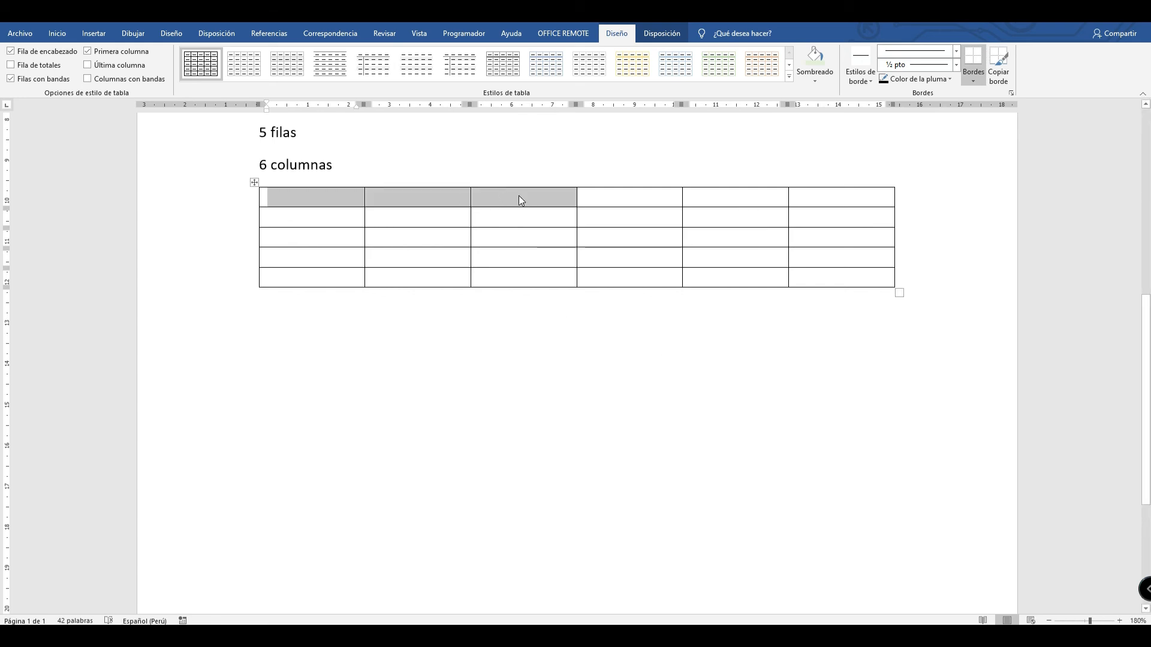
pyautogui.rightClick(519, 196)
pyautogui.click(565, 280)
pyautogui.moveTo(736, 200); pyautogui.dragTo(827, 202)
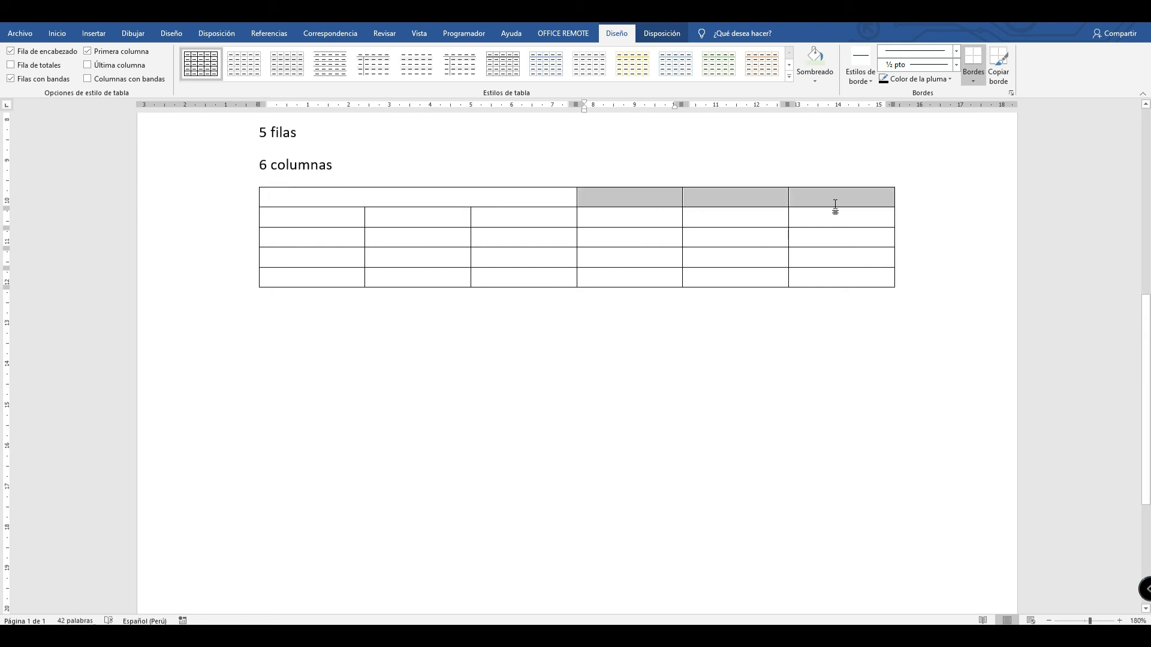
pyautogui.rightClick(818, 200)
pyautogui.click(845, 298)
# Review the row and column insertion options for the merged cell, and undo both first-row merges.
pyautogui.click(544, 198)
pyautogui.rightClick(547, 204)
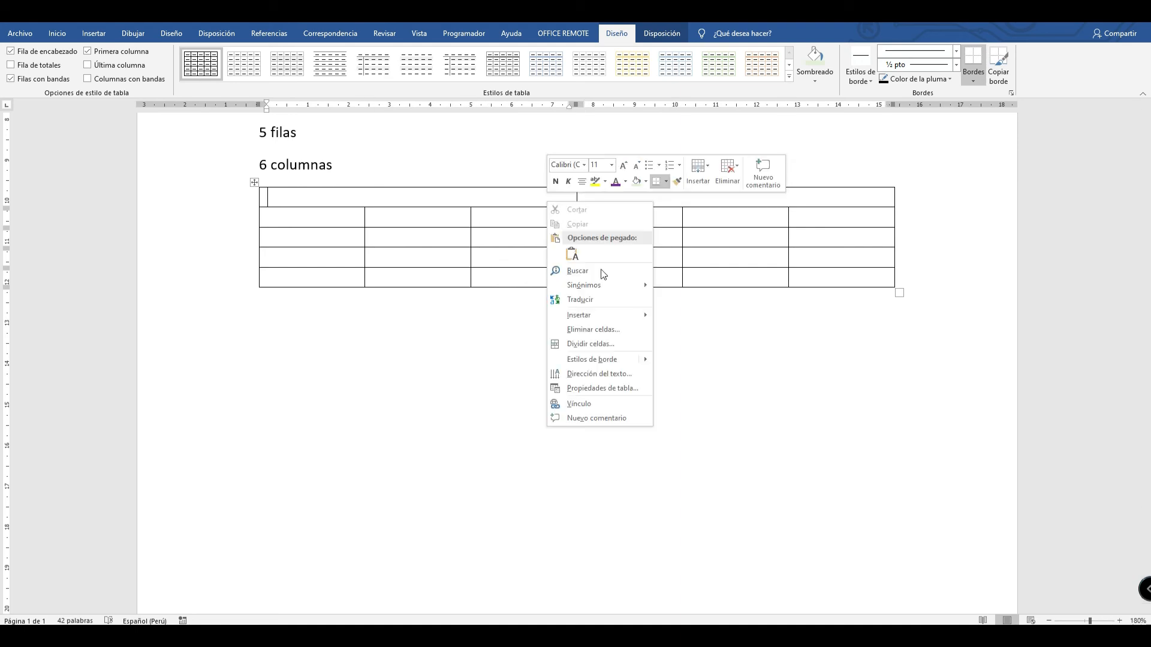
pyautogui.moveTo(641, 315)
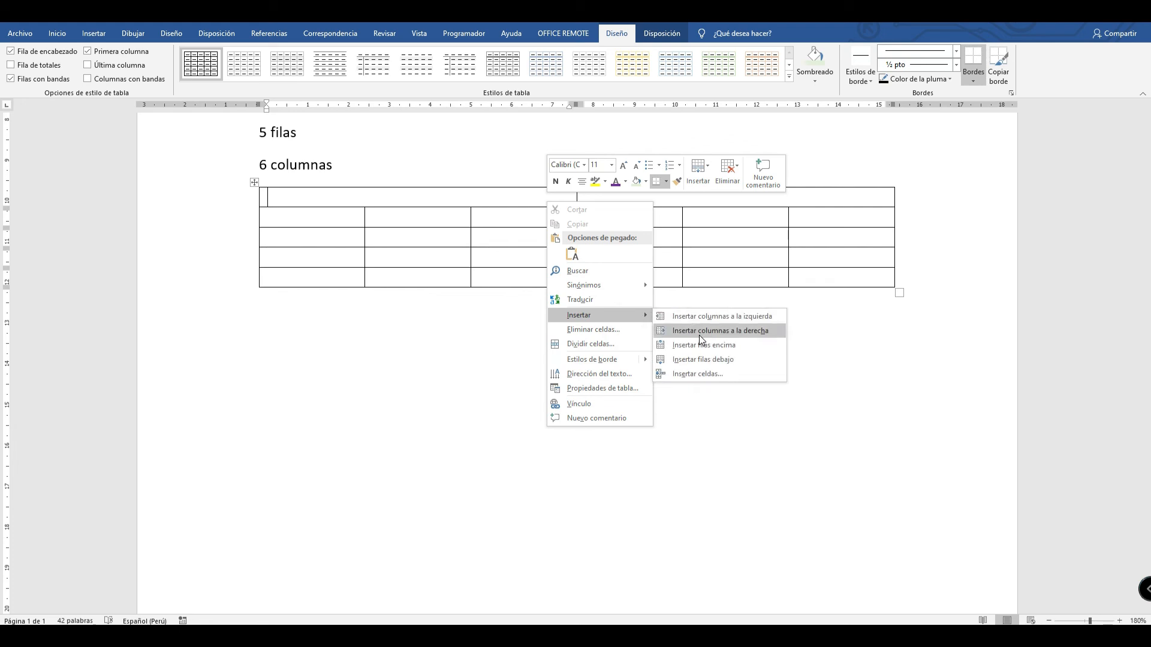
pyautogui.click(447, 194)
pyautogui.click(555, 235)
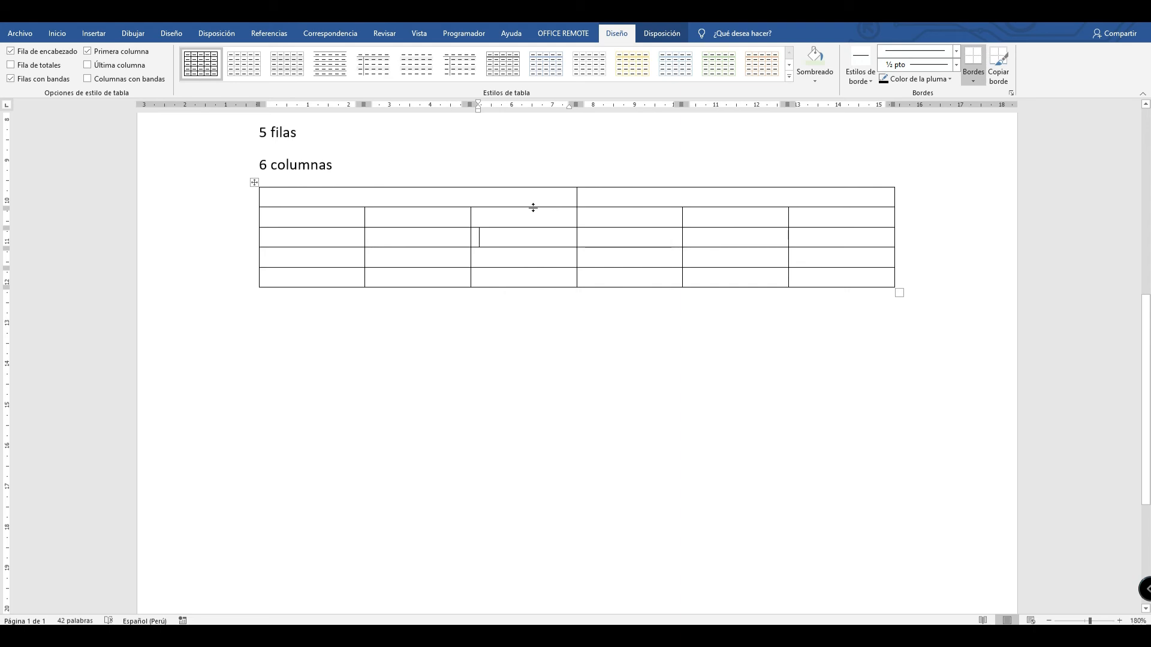
pyautogui.hotkey('ctrl', 'z')
pyautogui.hotkey('ctrl', 'z')
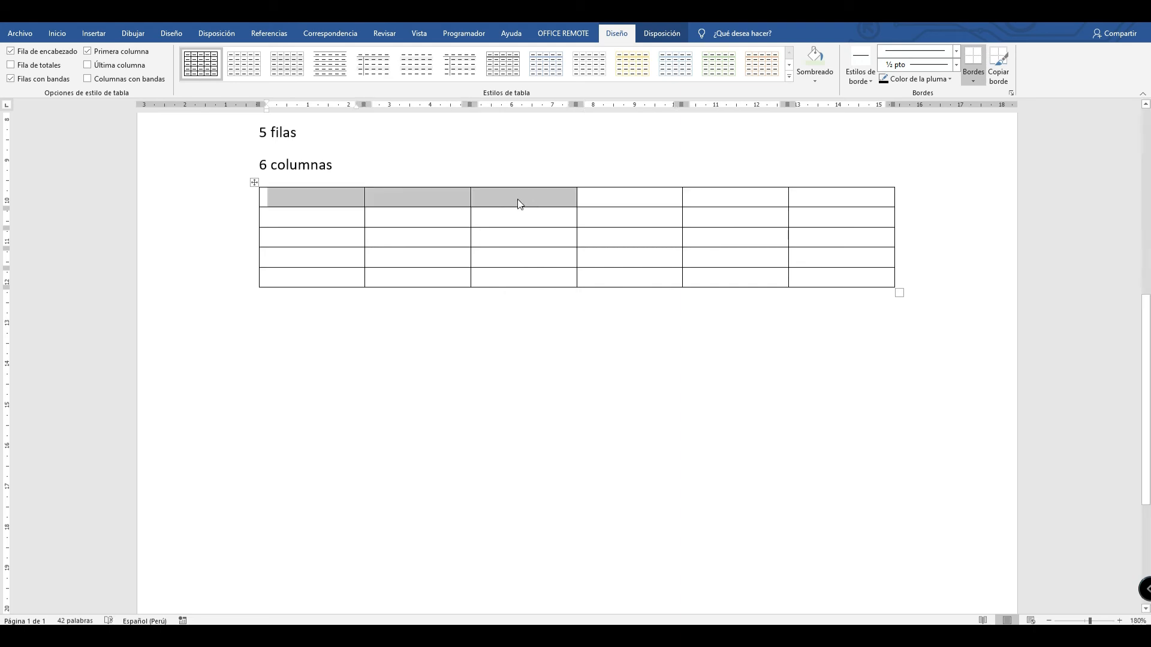
# Try merging only the first three cells of the new table's first row and undo the merge.
pyautogui.rightClick(516, 199)
pyautogui.click(569, 297)
pyautogui.hotkey('ctrl', 'z')
pyautogui.click(534, 264)
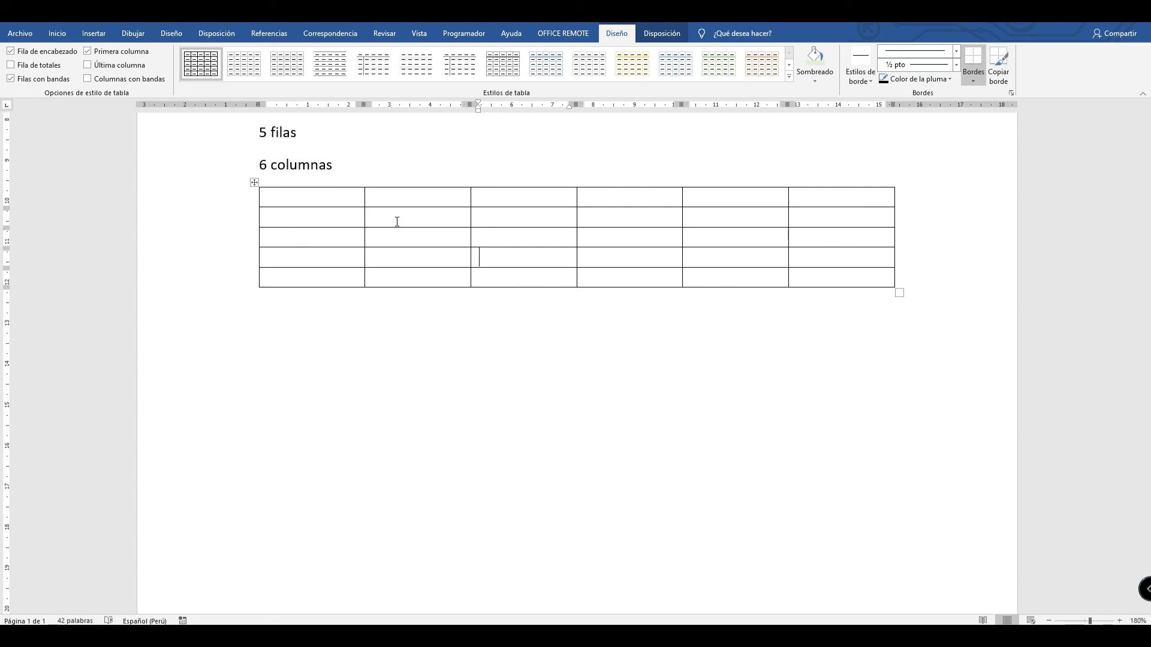
# Try merging the block covering the first four columns and first three rows, and undo the merge.
pyautogui.moveTo(333, 198); pyautogui.dragTo(837, 276)
pyautogui.rightClick(763, 258)
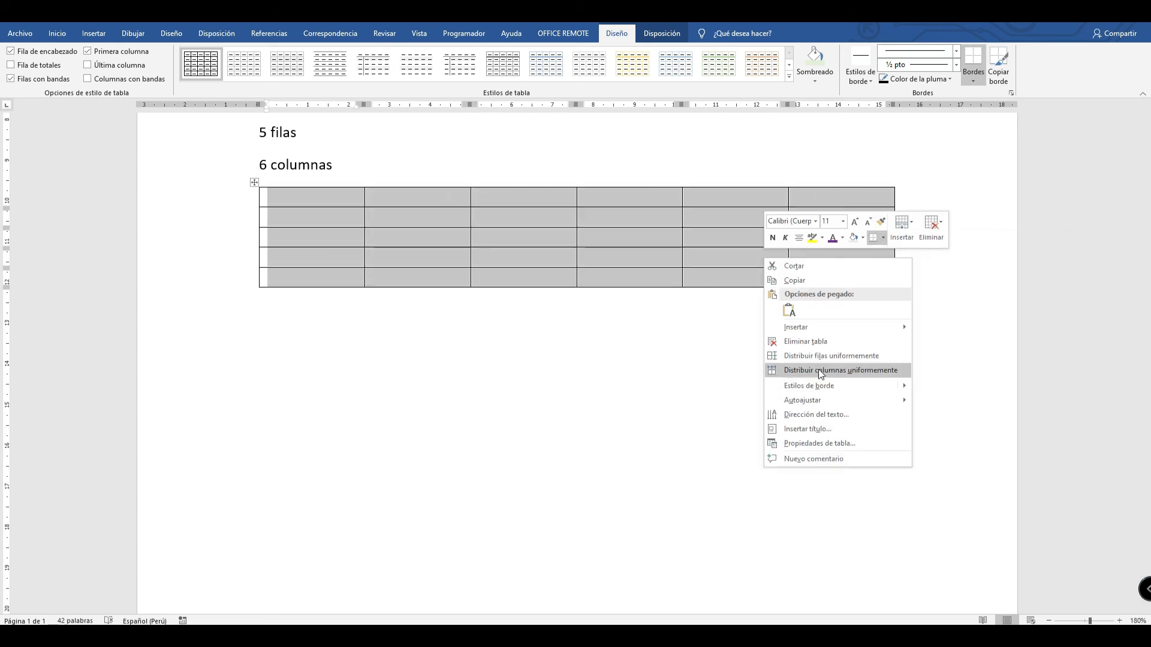
pyautogui.click(785, 355)
pyautogui.moveTo(347, 198); pyautogui.dragTo(659, 235)
pyautogui.rightClick(659, 235)
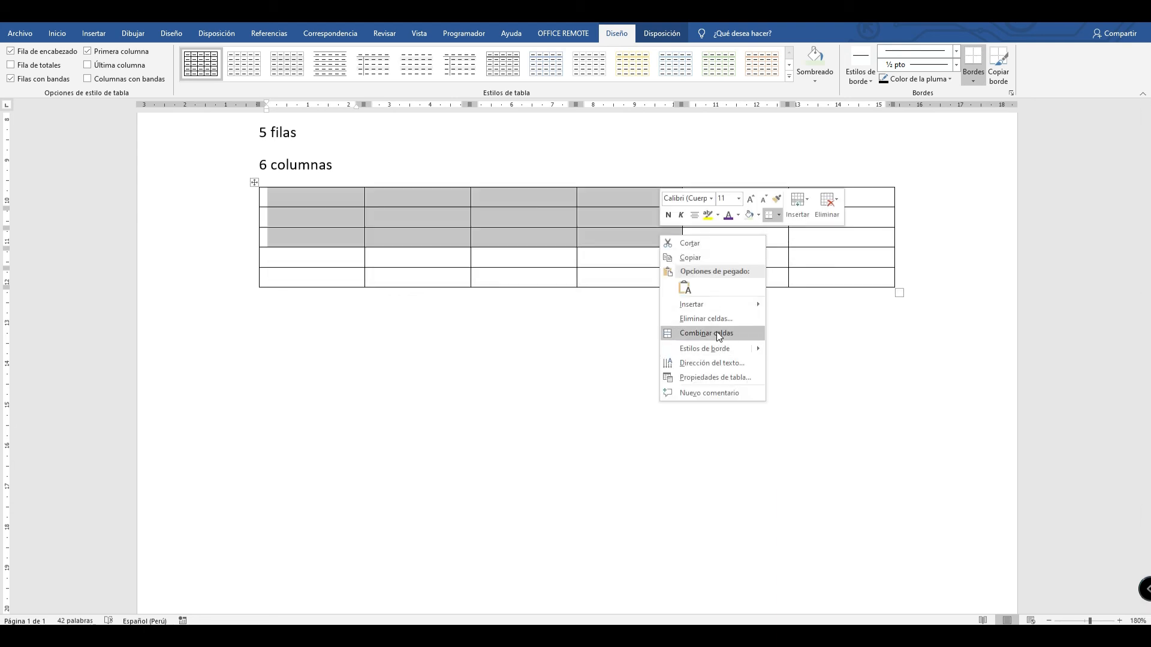
pyautogui.click(717, 332)
pyautogui.click(672, 278)
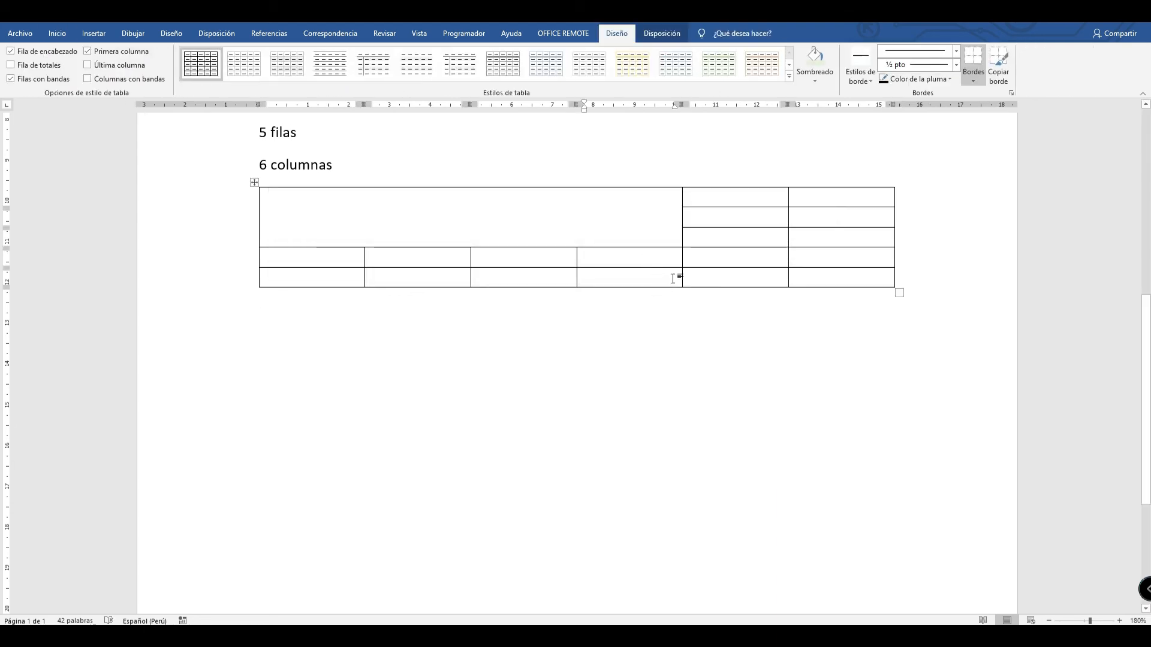
pyautogui.hotkey('ctrl', 'z')
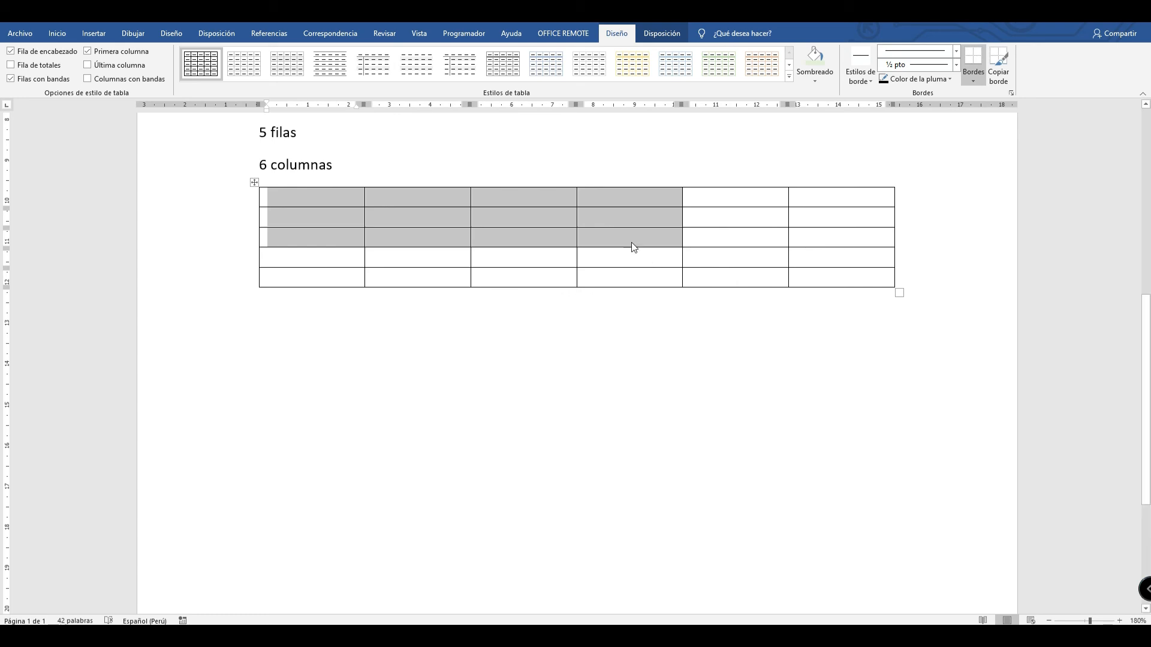
# Split the new table's first row into two halves by merging its first three cells and its last three cells.
pyautogui.moveTo(347, 199); pyautogui.dragTo(546, 198)
pyautogui.rightClick(547, 197)
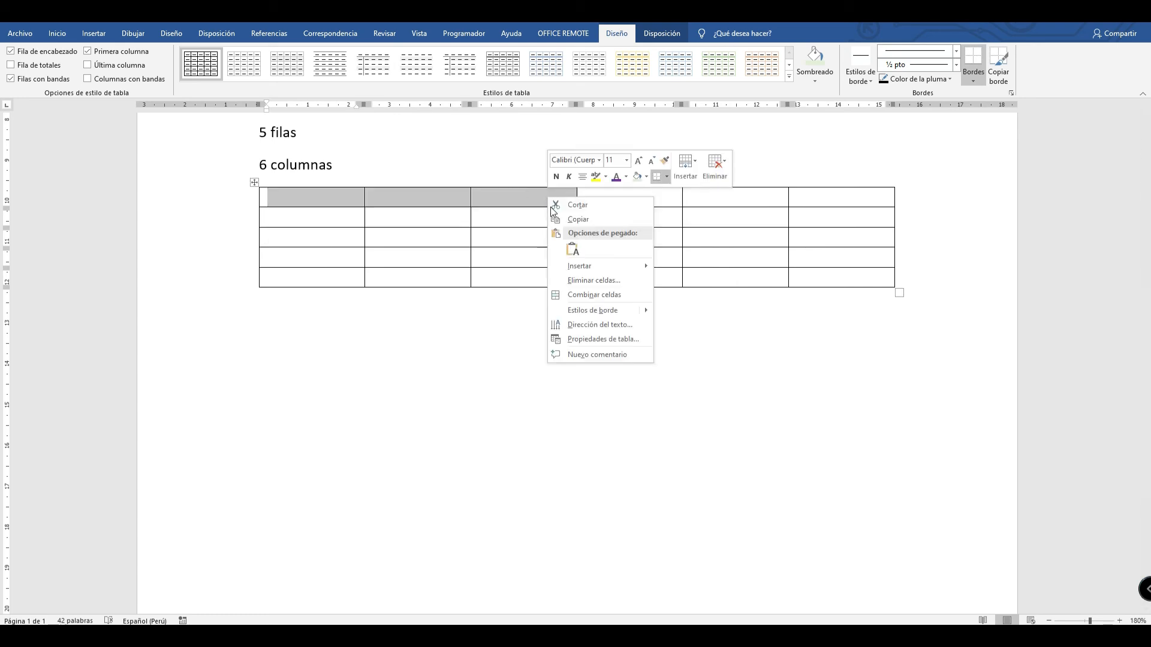
pyautogui.click(613, 295)
pyautogui.moveTo(649, 197); pyautogui.dragTo(839, 202)
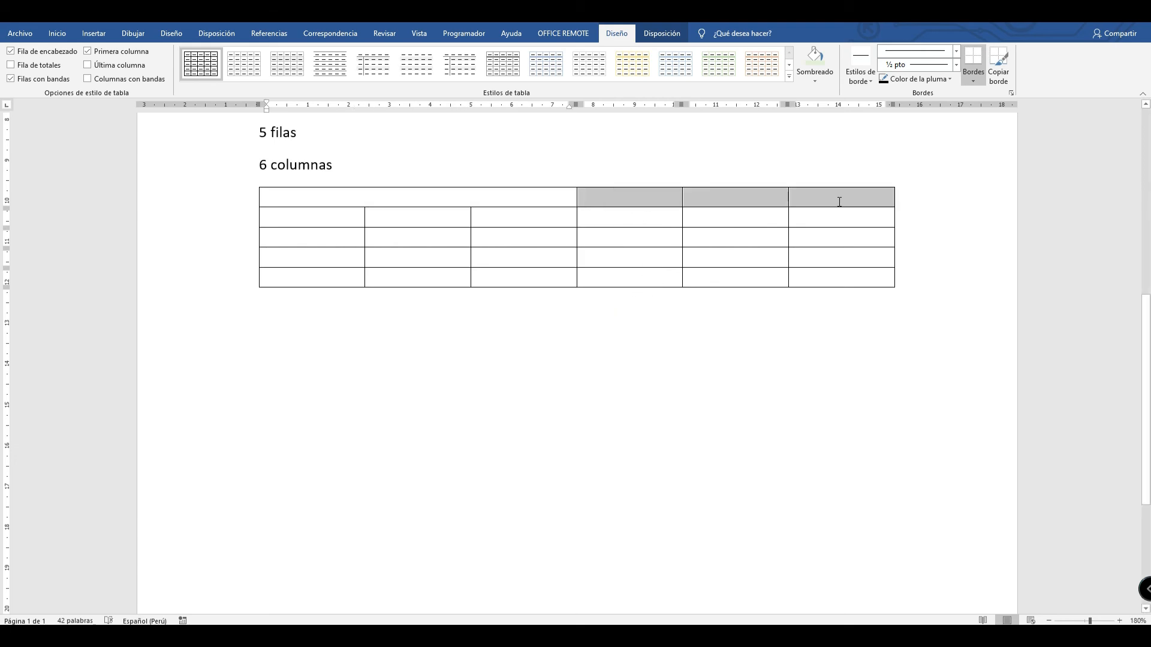
pyautogui.rightClick(839, 202)
pyautogui.click(879, 305)
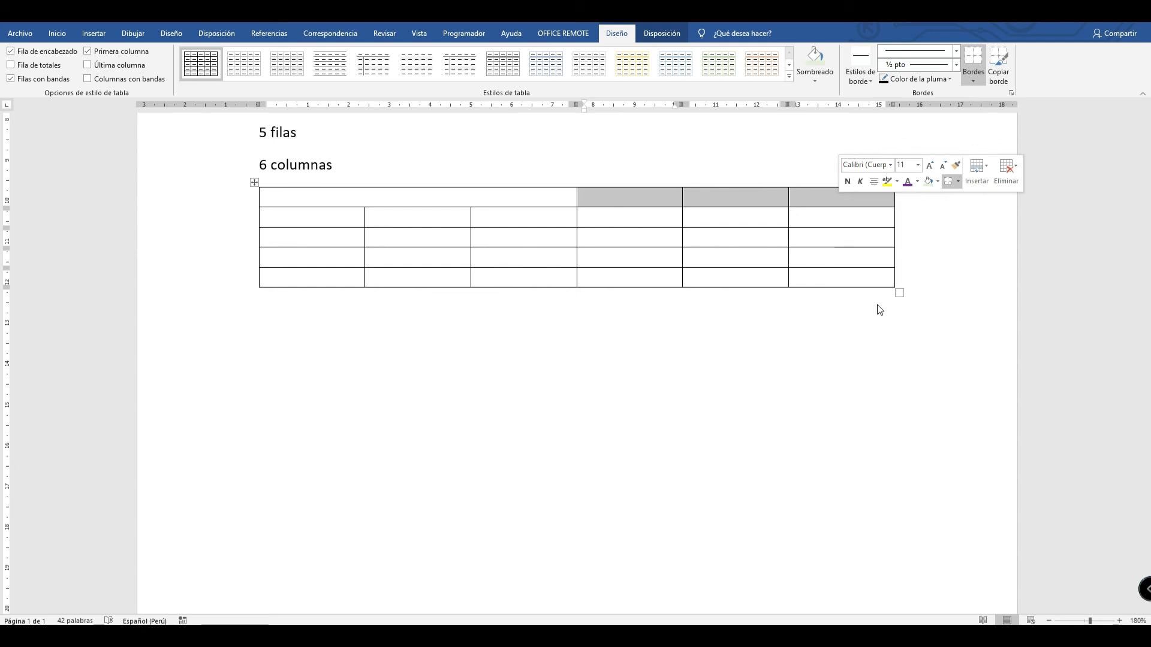
pyautogui.click(592, 254)
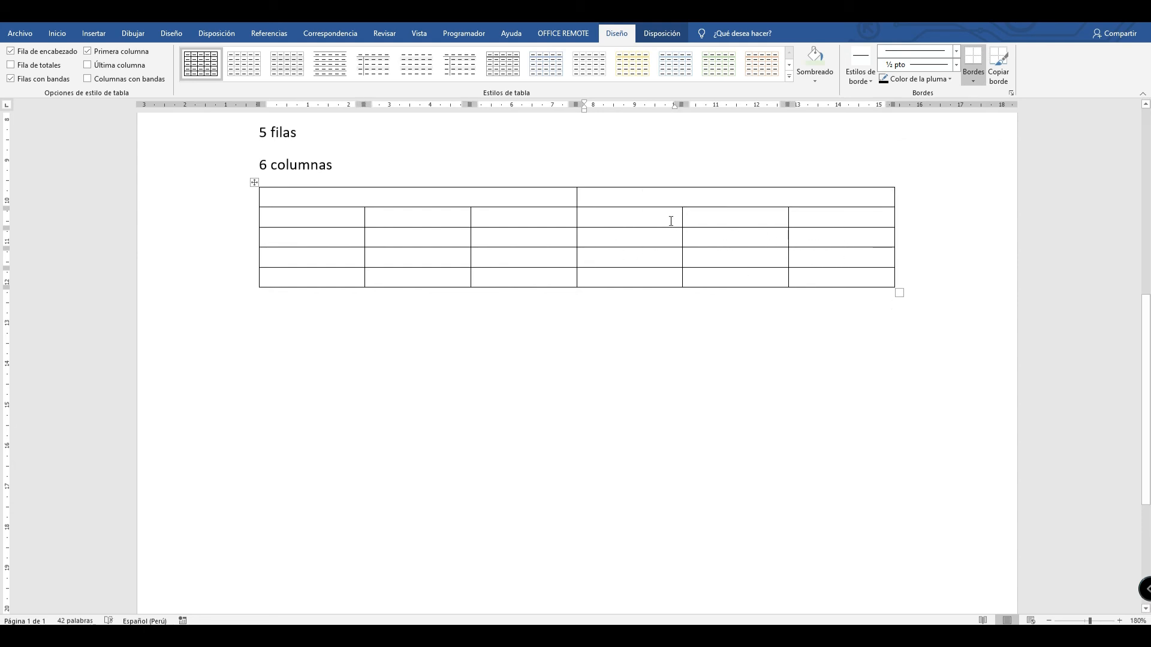
# Merge the fourth and fifth columns into one cell across rows two and three, and into another across rows four and five.
pyautogui.moveTo(665, 215); pyautogui.dragTo(741, 227)
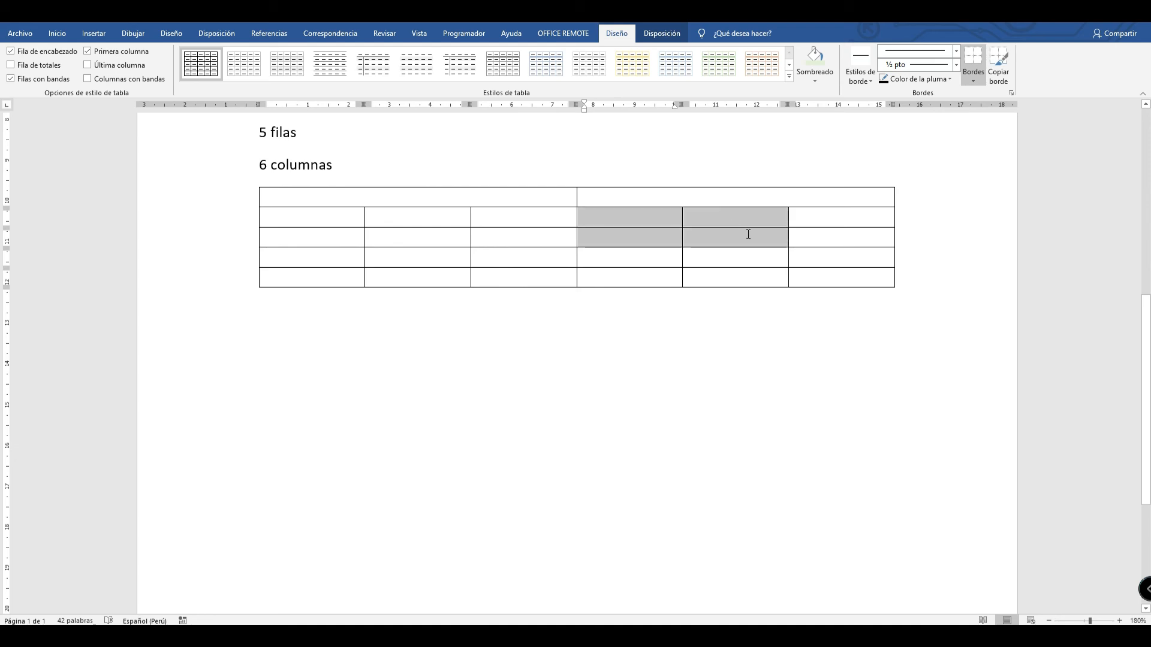
pyautogui.rightClick(715, 226)
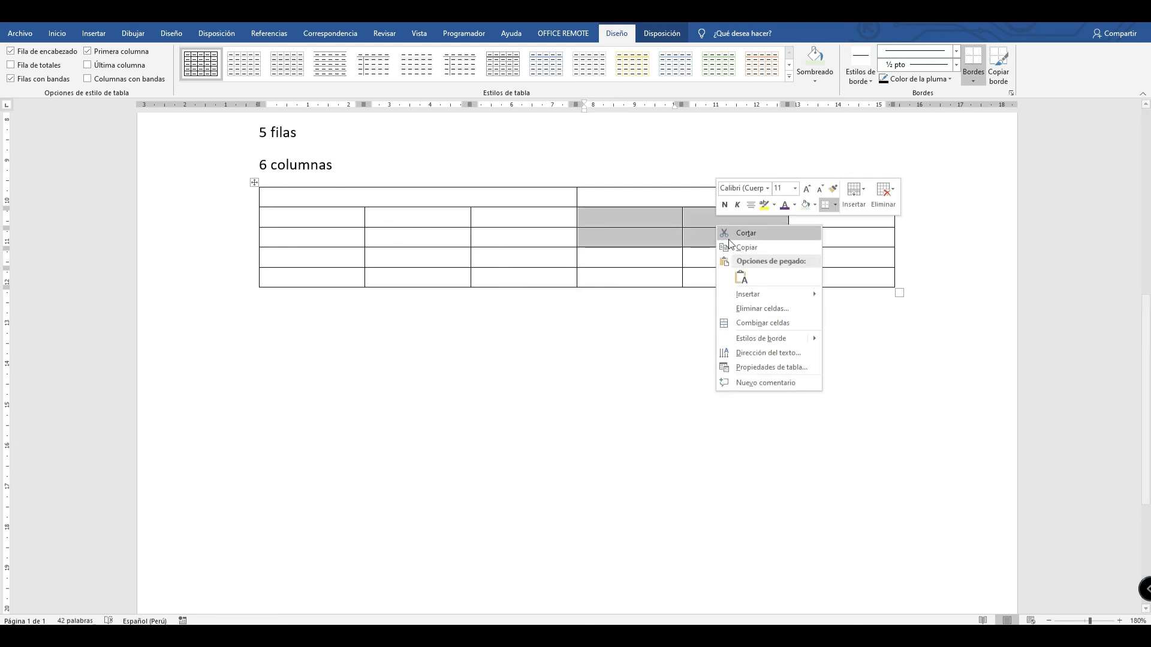
pyautogui.click(768, 313)
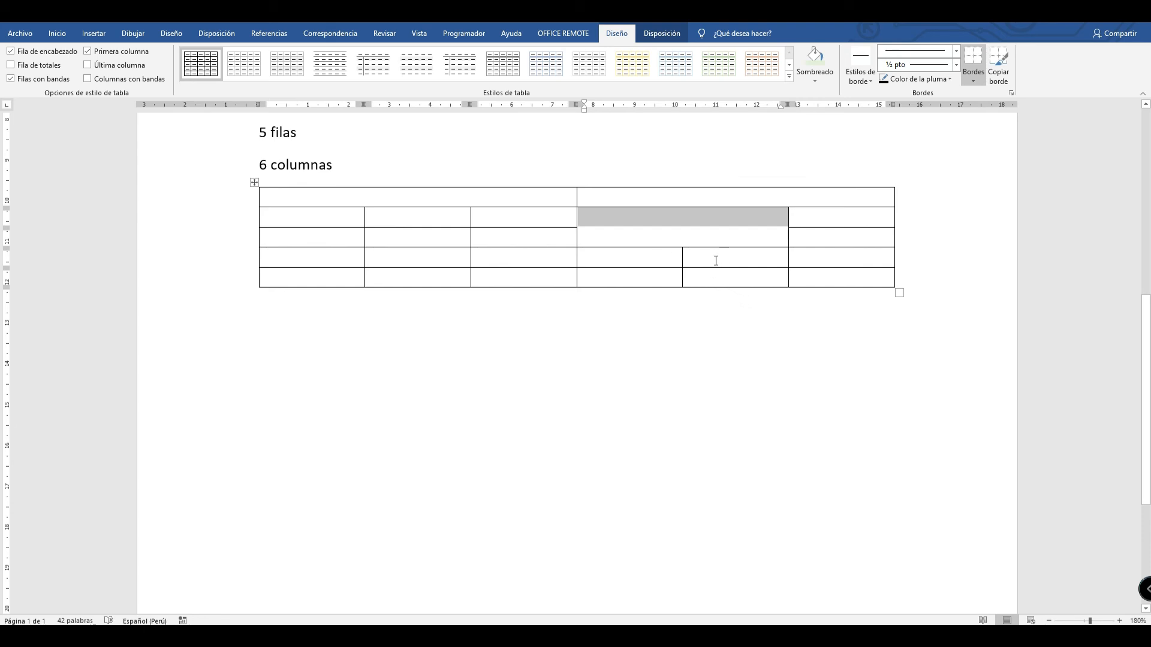
pyautogui.moveTo(655, 257); pyautogui.dragTo(728, 272)
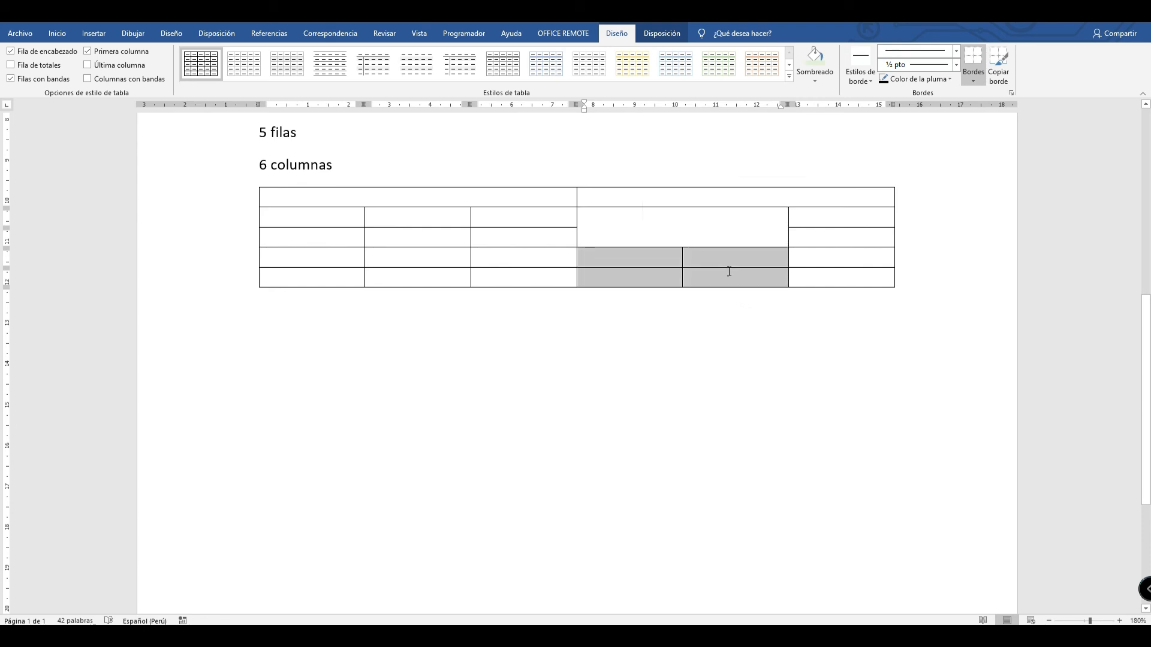
pyautogui.rightClick(728, 272)
pyautogui.click(779, 369)
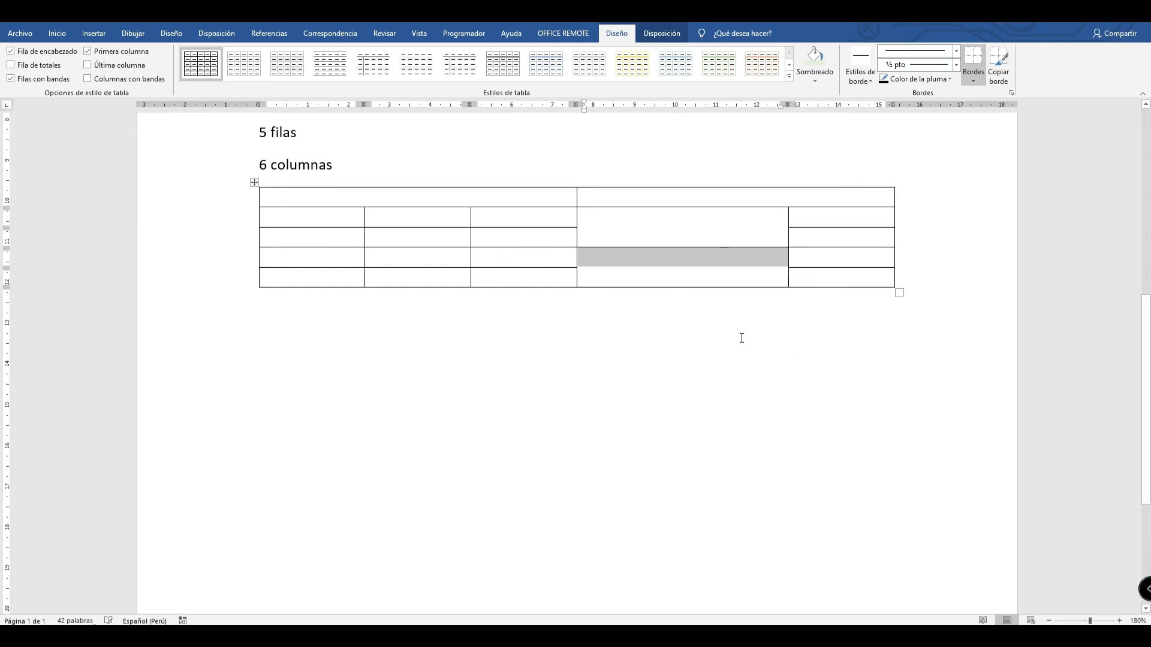
pyautogui.click(720, 269)
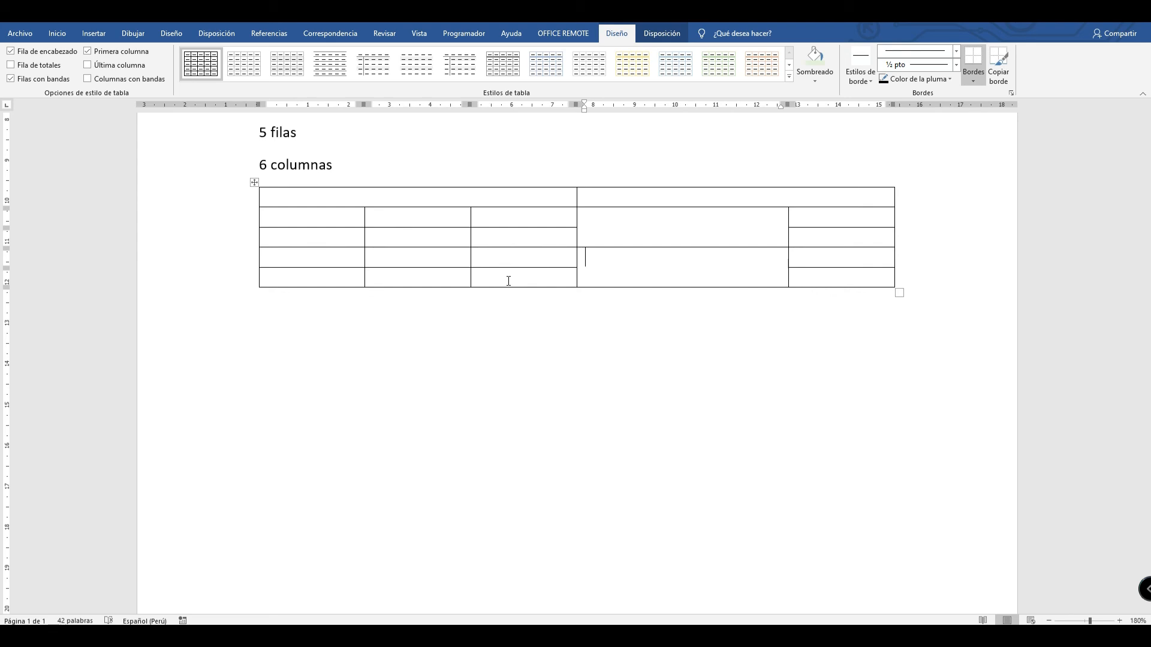
# Insert a new column to the left of the practice table's first column.
pyautogui.rightClick(311, 270)
pyautogui.click(292, 273)
pyautogui.rightClick(291, 273)
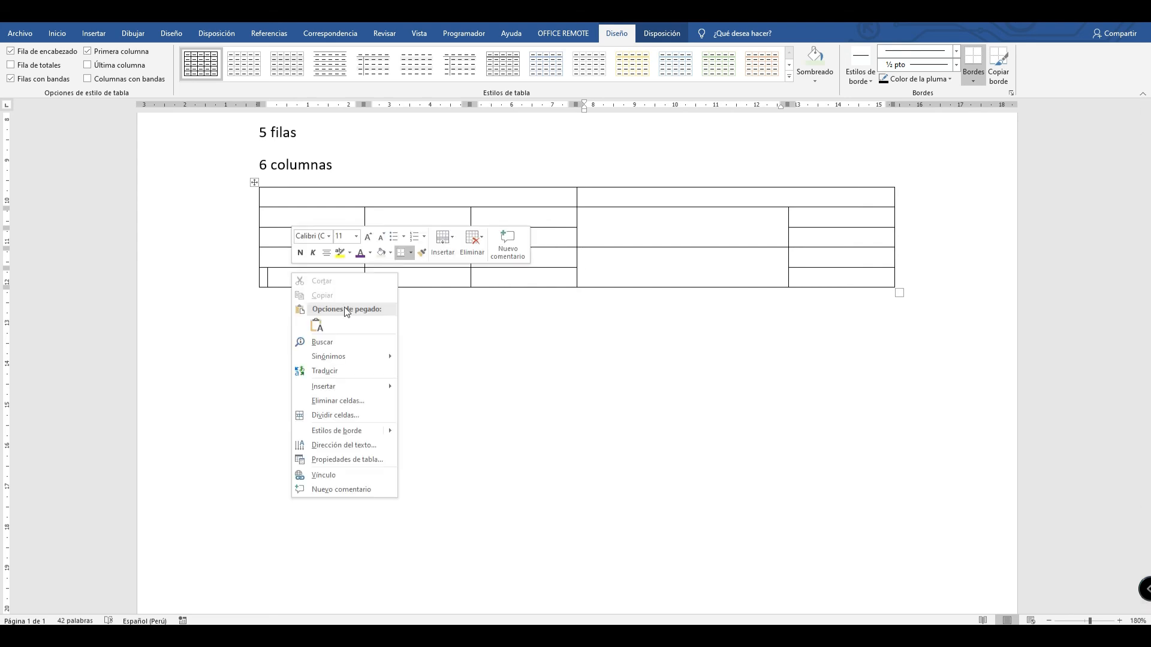
pyautogui.moveTo(387, 384)
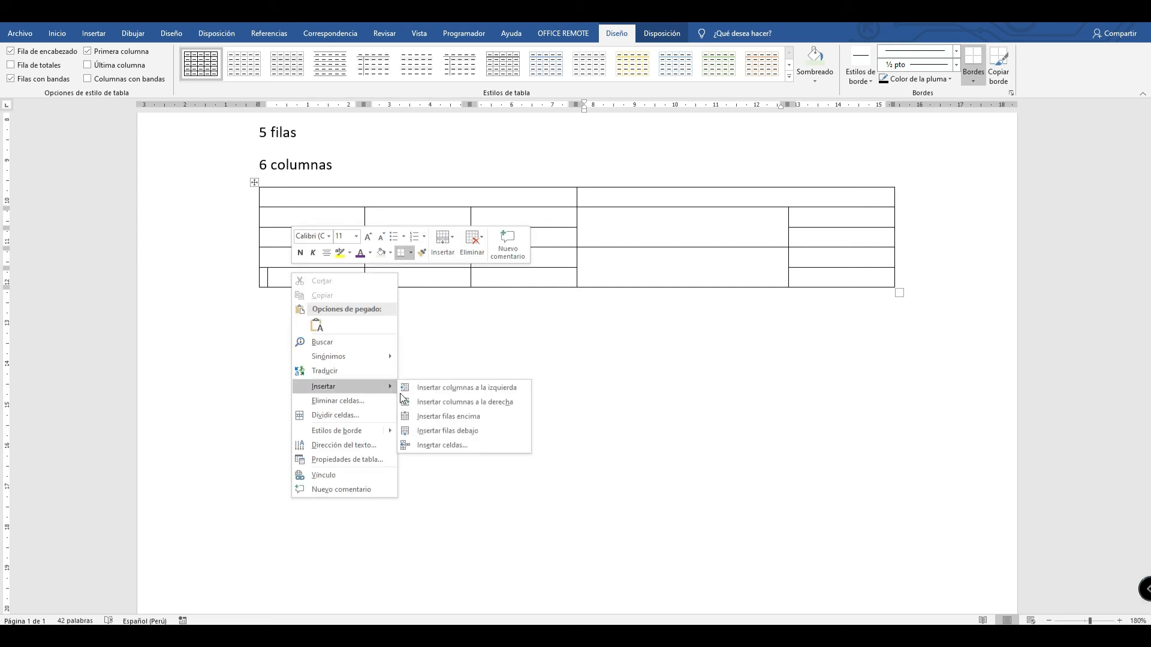
pyautogui.click(458, 390)
pyautogui.click(371, 281)
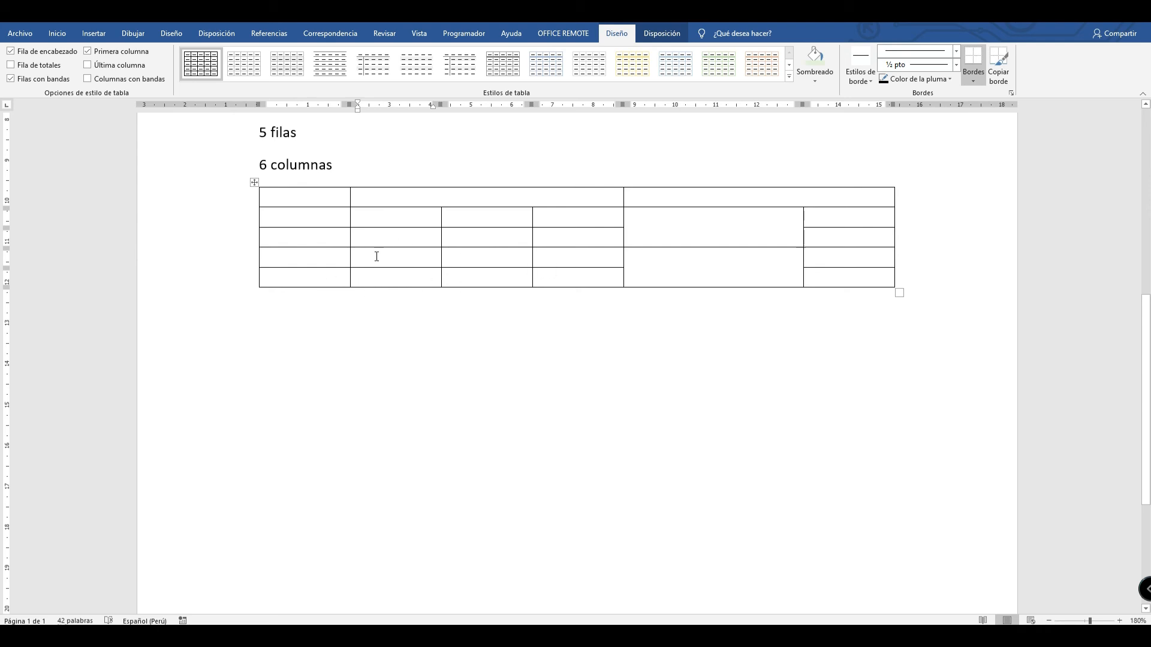
# Merge the new column's top cell with the header cell beside it, and title the two header cells "3 AÑOS" and "4 AÑOS".
pyautogui.moveTo(334, 194); pyautogui.dragTo(385, 193)
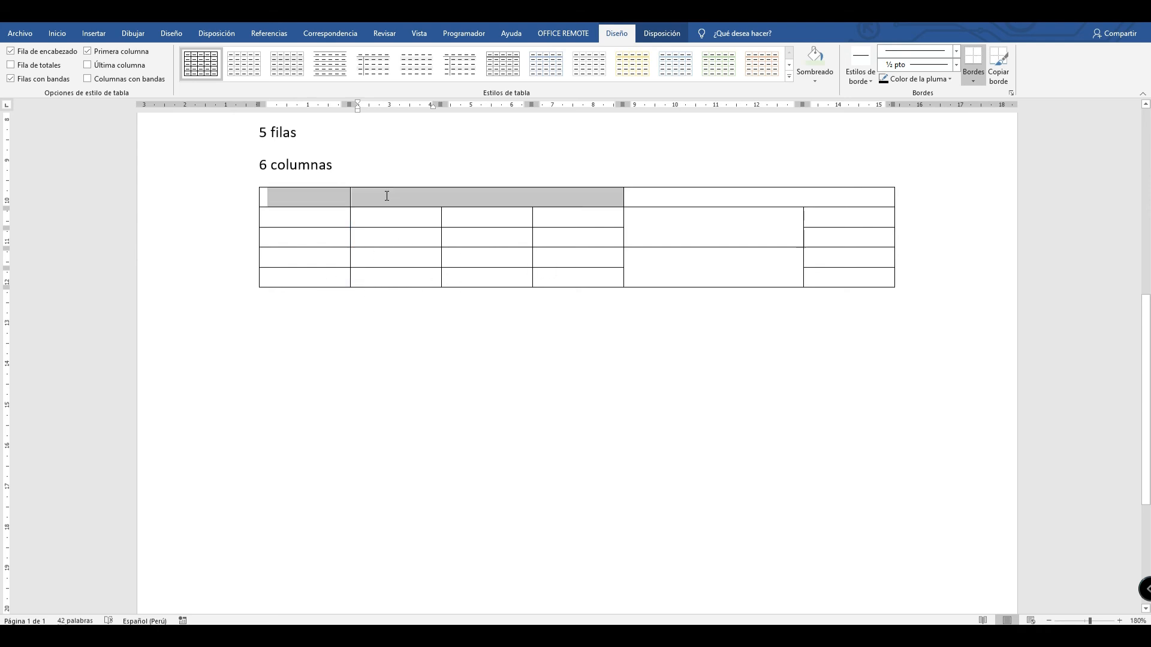
pyautogui.rightClick(386, 195)
pyautogui.click(437, 291)
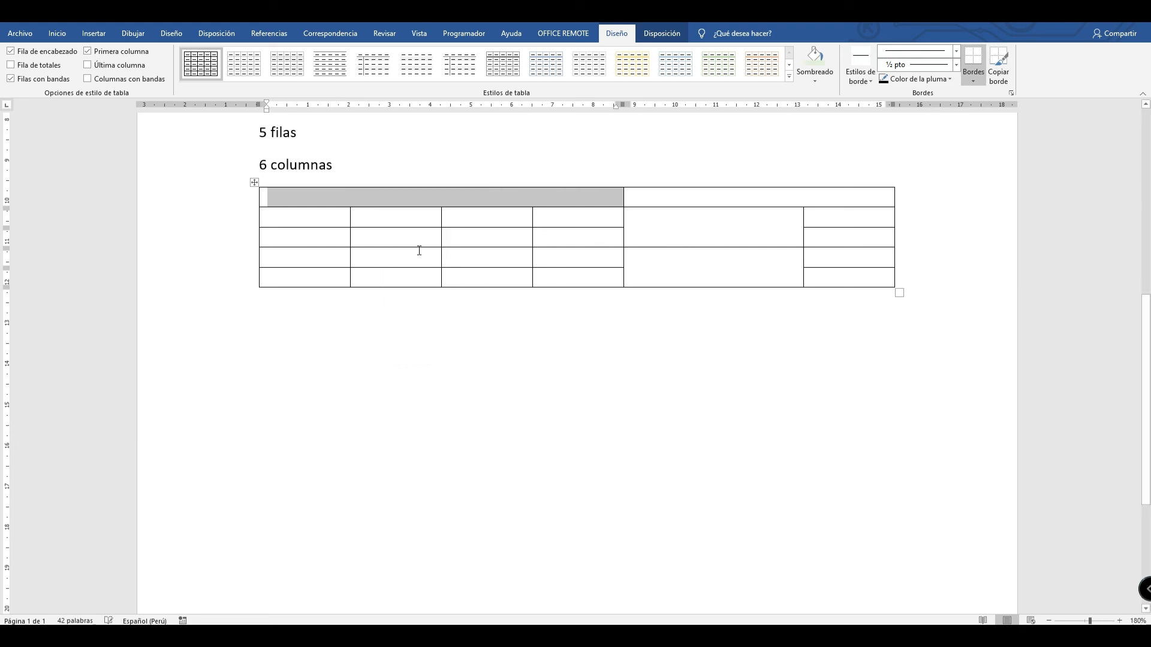
pyautogui.click(416, 197)
pyautogui.write('3 AÑOS')
pyautogui.press('Tab')
pyautogui.write('4 AÑOS')
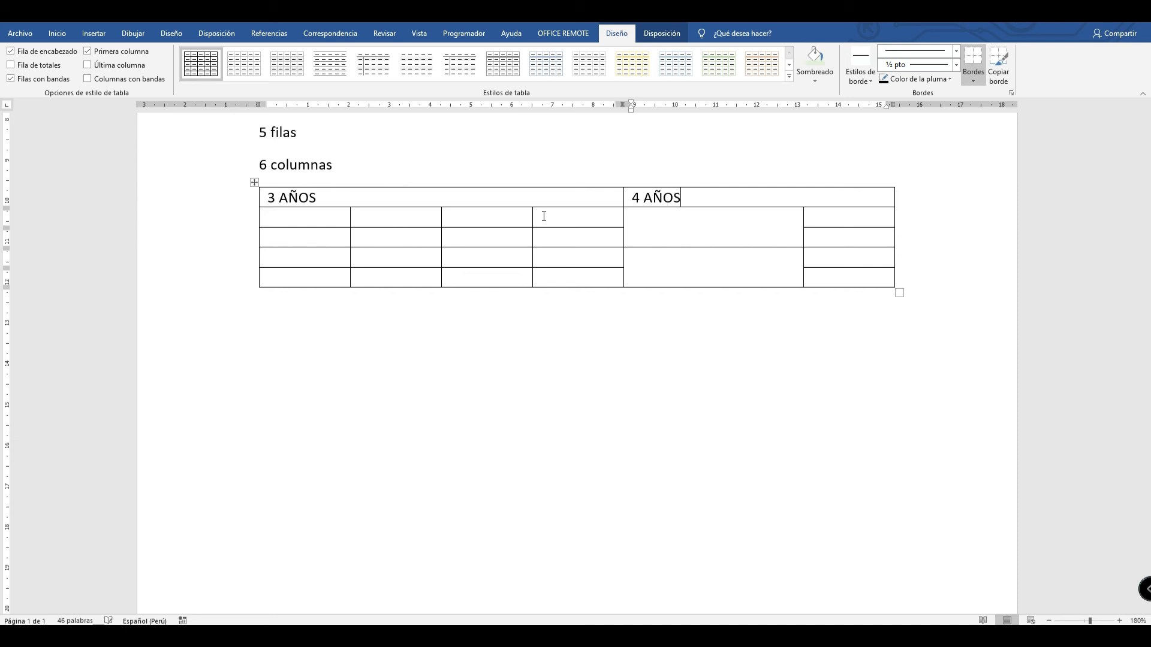
# Fill the last column under "4 AÑOS" with CYAN, MAGENTA, GREEN and BLACK, one per row.
pyautogui.click(878, 223)
pyautogui.write('CYABN')
pyautogui.press('BackSpace')
pyautogui.press('BackSpace')
pyautogui.write('NMAGENTA')
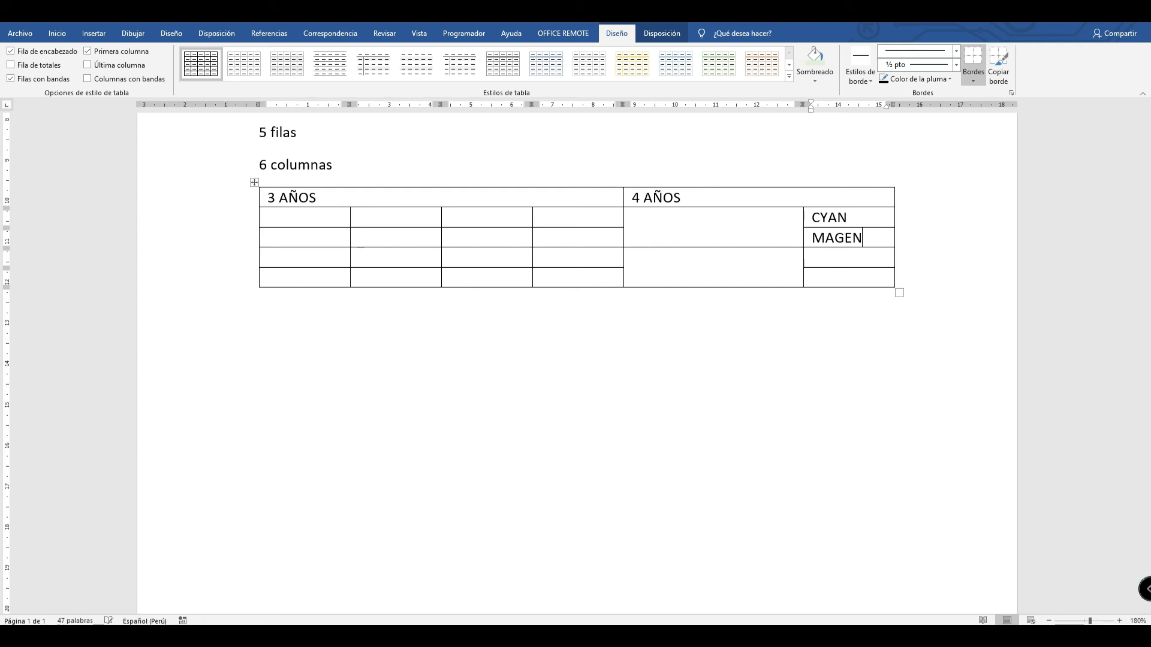
pyautogui.press('Down')
pyautogui.write('GREEN')
pyautogui.press('Down')
pyautogui.write('BAL')
pyautogui.press('BackSpace')
pyautogui.press('BackSpace')
pyautogui.write('LACK')
pyautogui.press('Up')
pyautogui.press('Up')
pyautogui.press('Left')
pyautogui.press('Left')
pyautogui.press('Left')
pyautogui.press('Right')
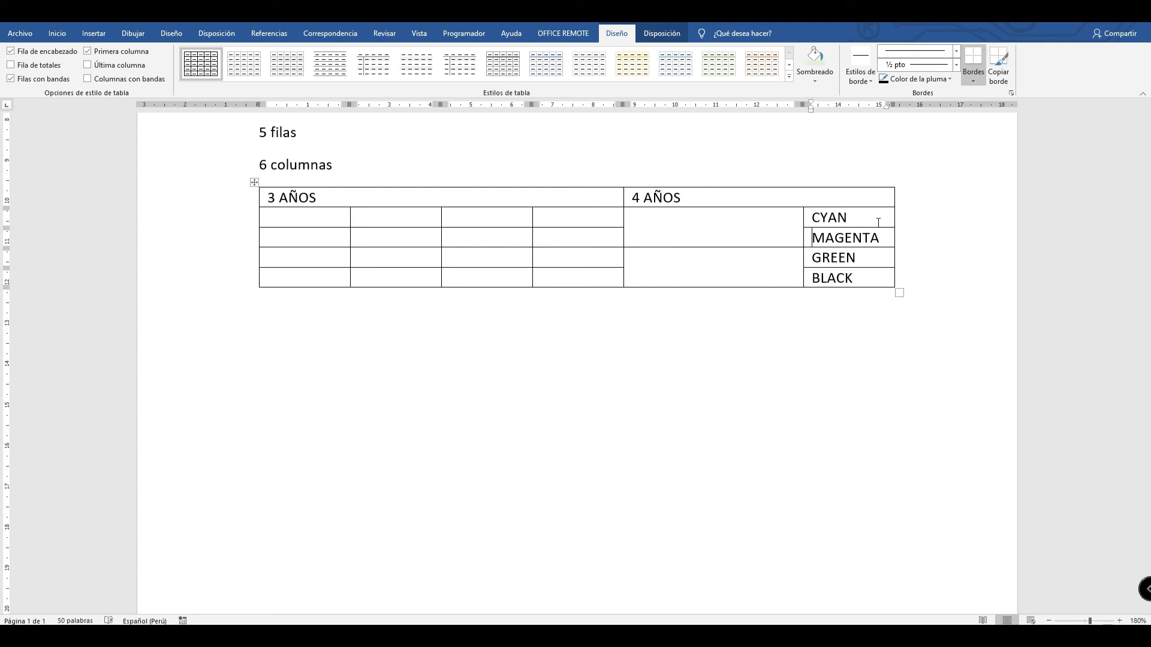
# Label the two merged cells under "4 AÑOS" as MAÑANA and TARDE.
pyautogui.click(741, 228)
pyautogui.write('MAÑANA')
pyautogui.click(706, 266)
pyautogui.write('TARDE')
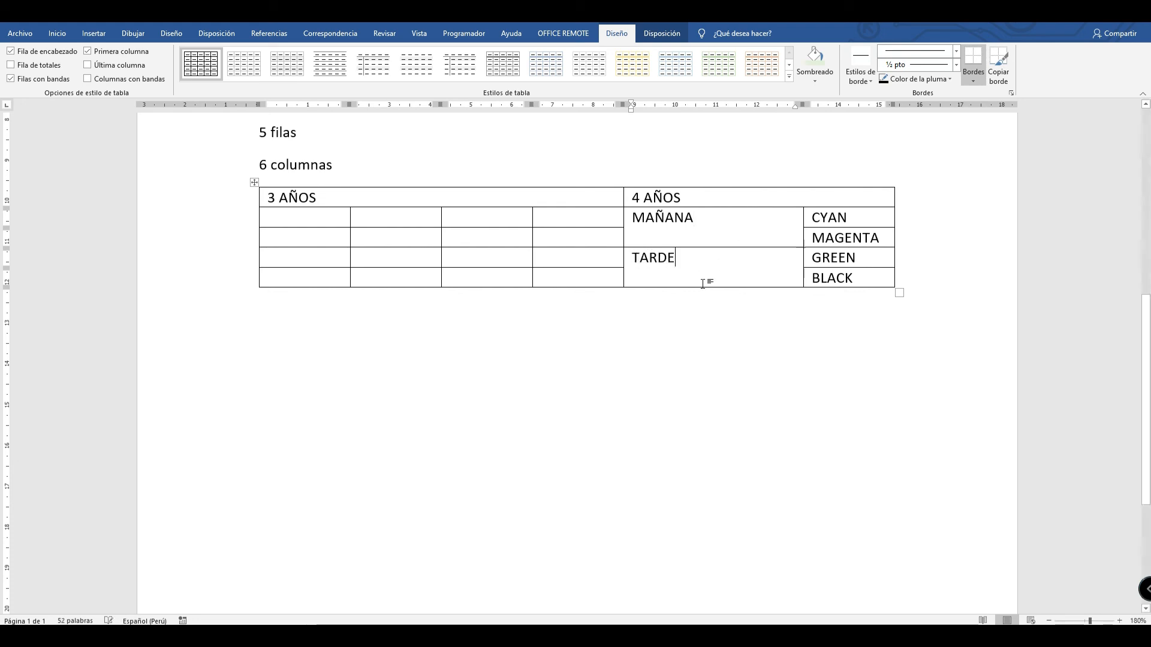
# Center the text horizontally in the "4 AÑOS" header and all the cells beneath it.
pyautogui.moveTo(858, 278); pyautogui.dragTo(671, 198)
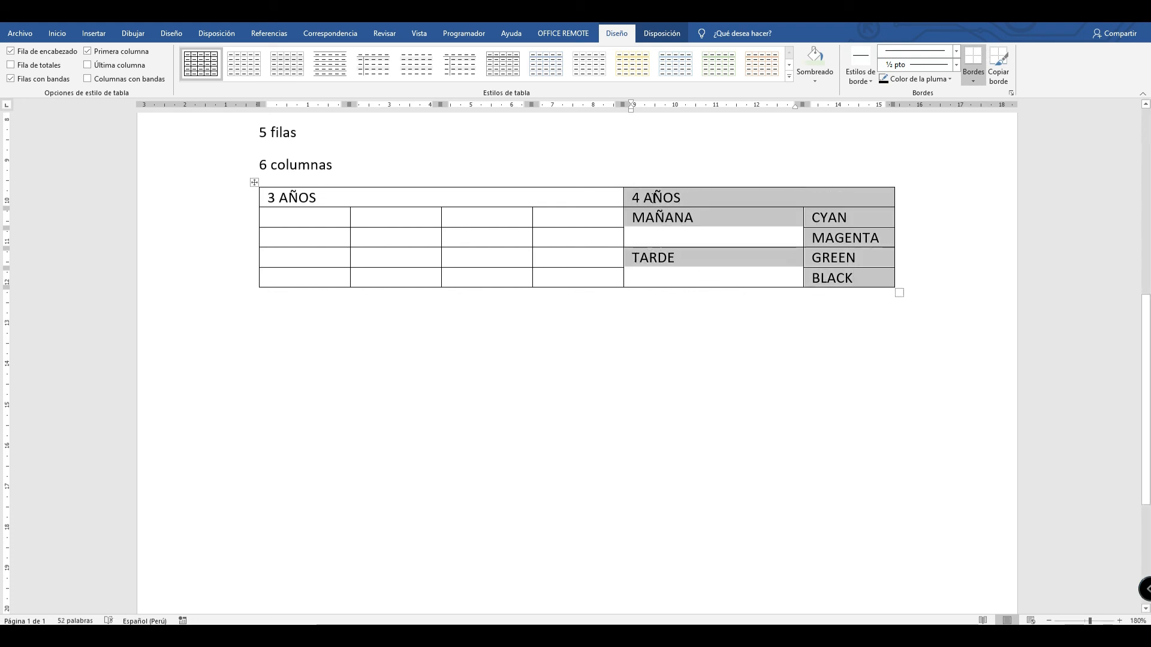
pyautogui.click(57, 33)
pyautogui.click(288, 75)
pyautogui.click(777, 313)
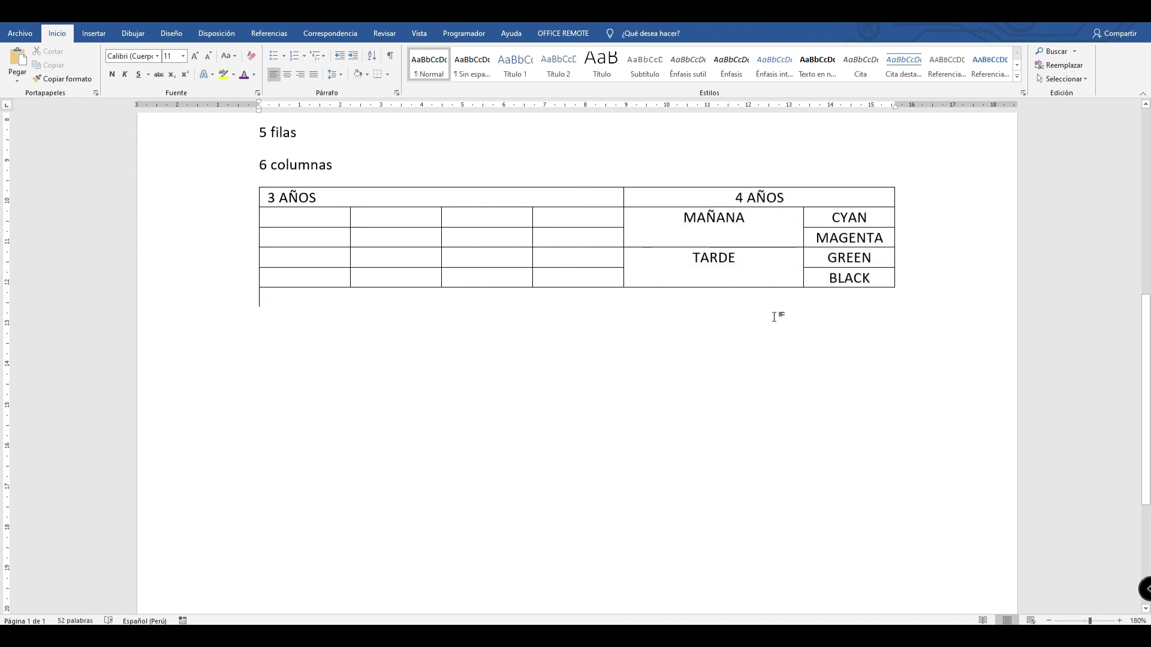
pyautogui.click(771, 278)
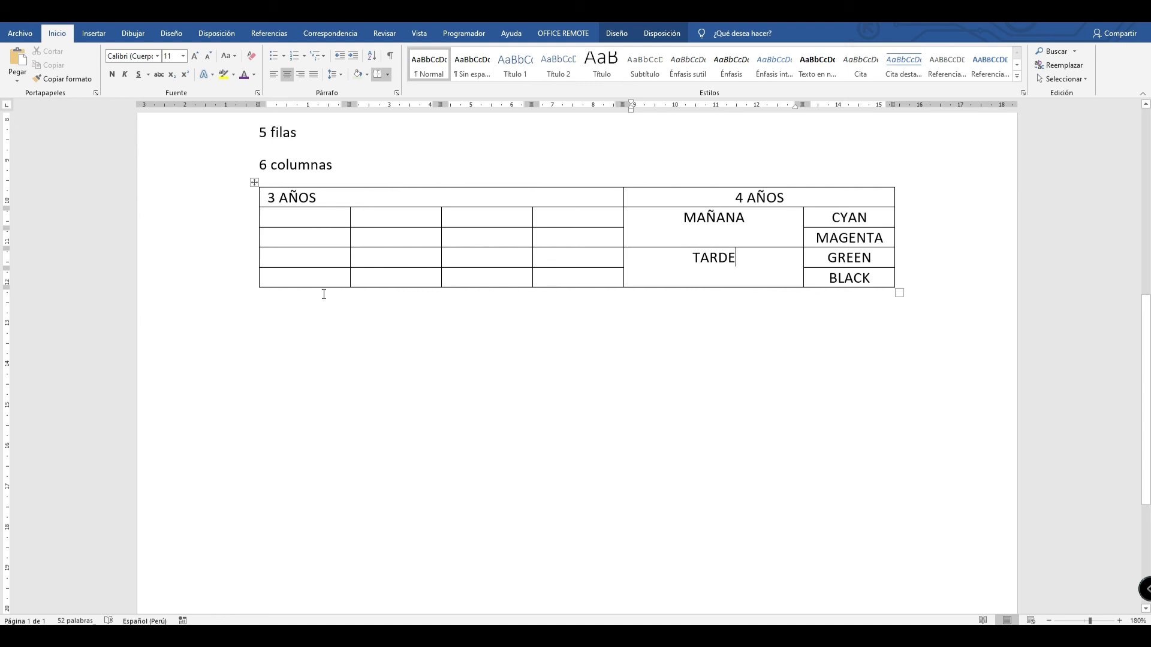
# Fill the four bottom-row cells under "3 AÑOS" with YELLOW, ORANGE, BLUE and RED.
pyautogui.click(315, 277)
pyautogui.write('YELLOW')
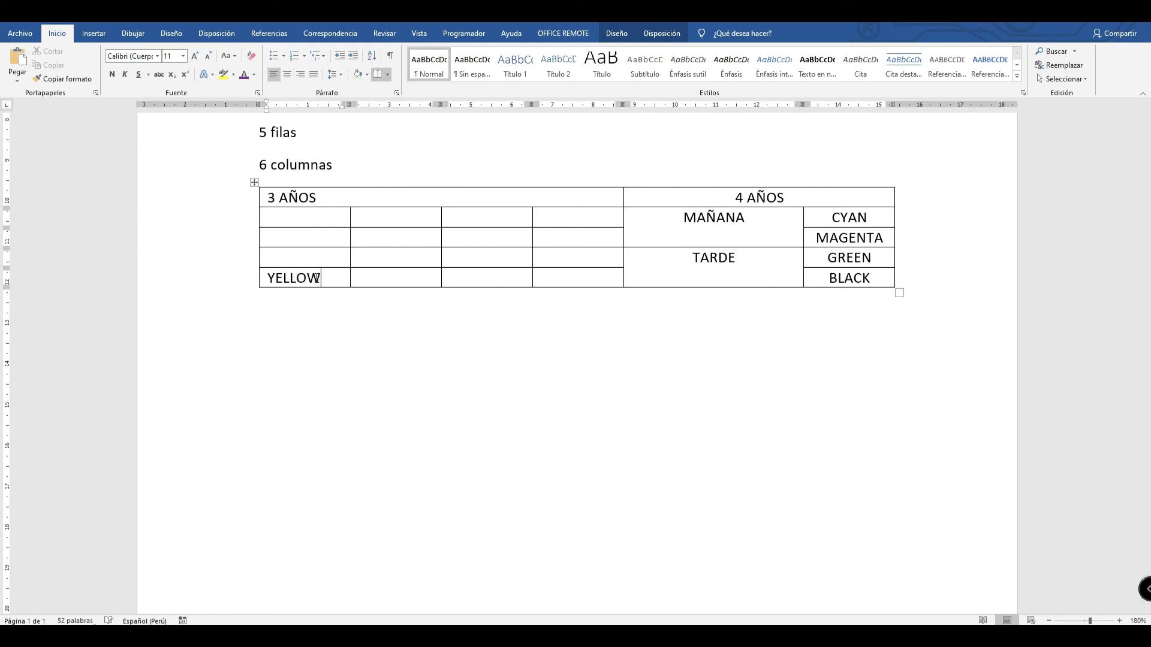
pyautogui.press('Tab')
pyautogui.write('ORANGE')
pyautogui.press('Tab')
pyautogui.write('BLUE')
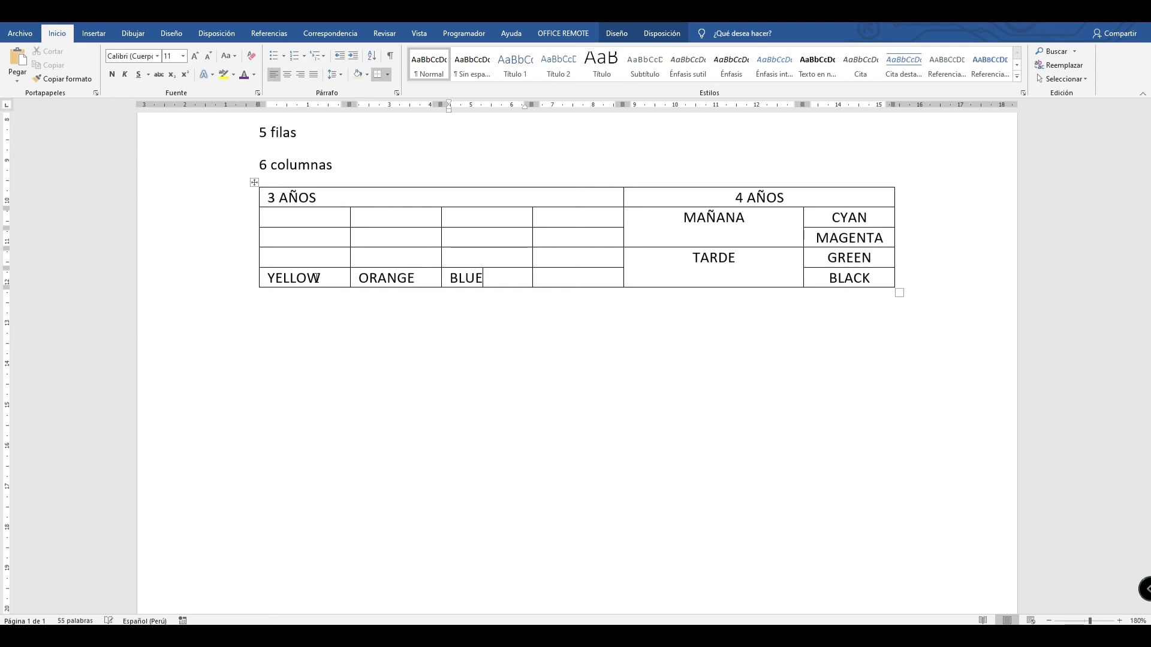
pyautogui.press('Tab')
pyautogui.write('RED')
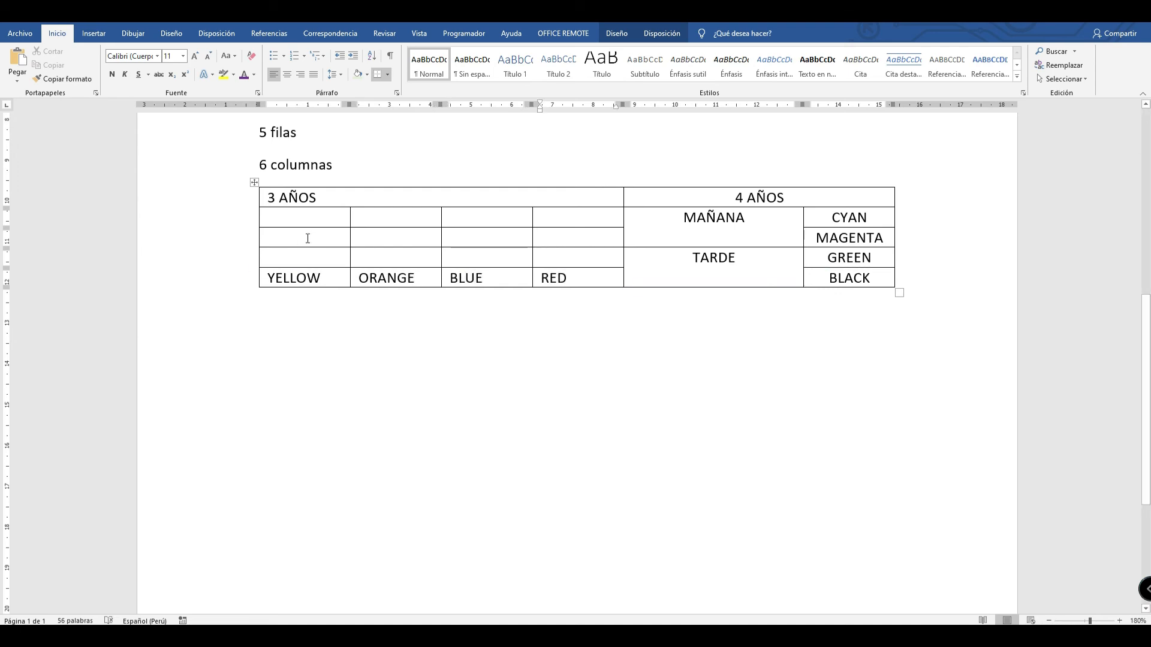
# Merge rows two to four into one cell across columns one and two, and another across columns three and four.
pyautogui.moveTo(341, 226); pyautogui.dragTo(385, 250)
pyautogui.rightClick(386, 250)
pyautogui.click(433, 339)
pyautogui.moveTo(509, 224); pyautogui.dragTo(560, 247)
pyautogui.rightClick(559, 250)
pyautogui.click(601, 343)
pyautogui.click(794, 296)
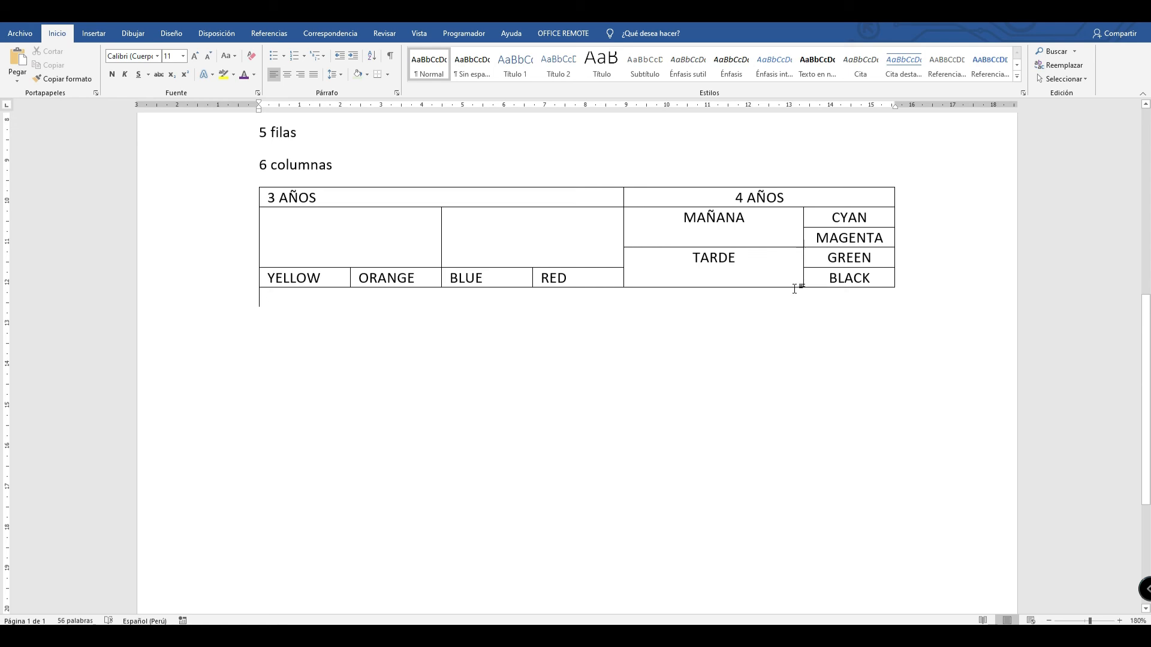
# Enlarge the whole practice table proportionally in height and slightly in width, making its rows much taller.
pyautogui.click(785, 286)
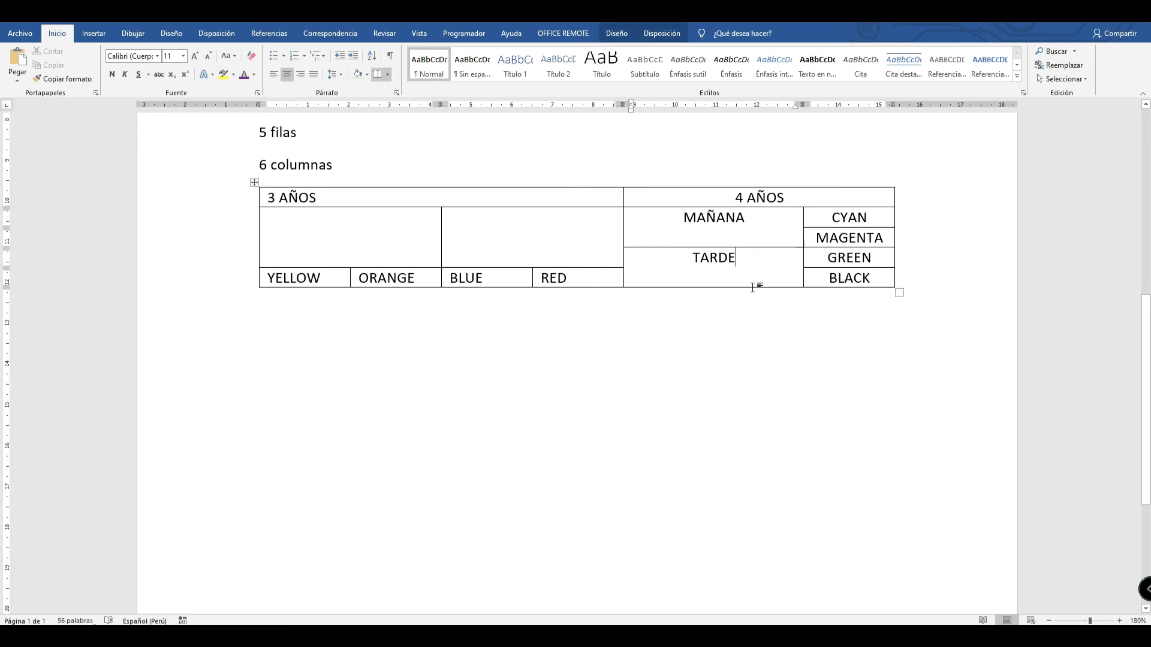
pyautogui.moveTo(899, 292); pyautogui.dragTo(942, 483)
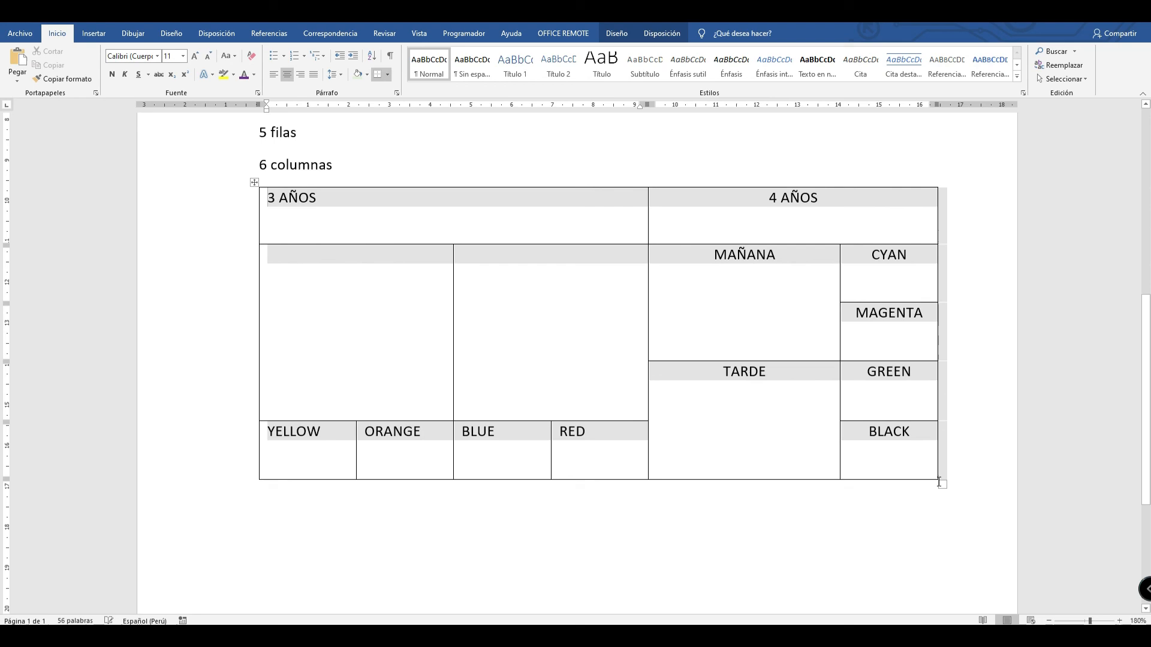
pyautogui.click(879, 510)
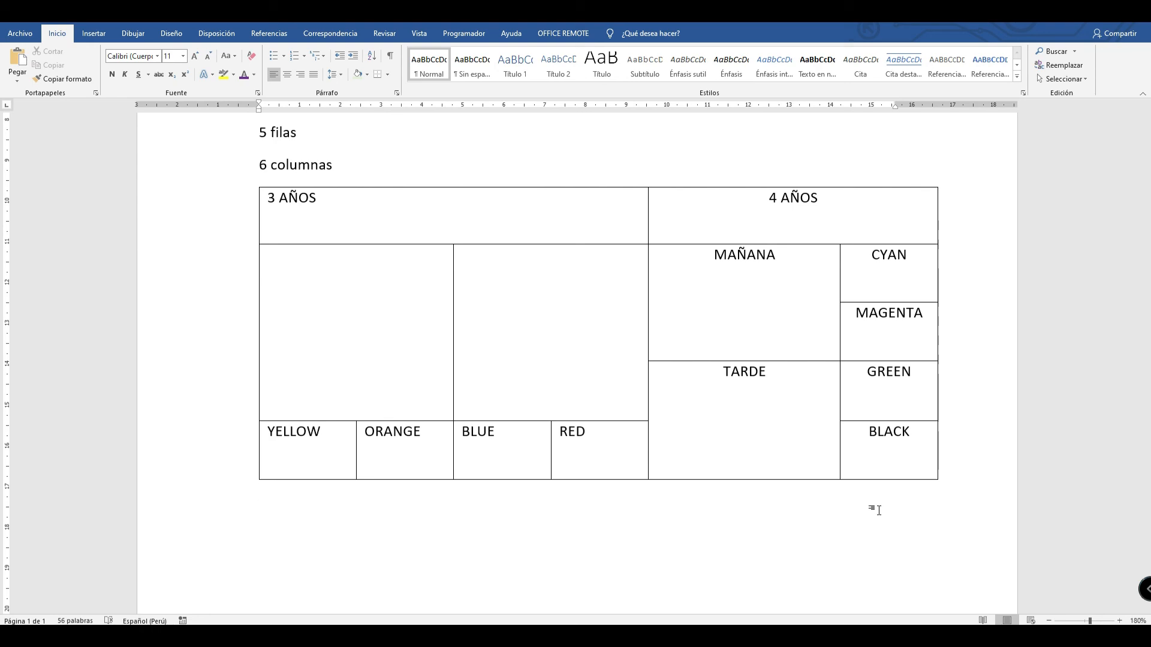
# Label the two large merged cells under "3 AÑOS" as MAÑANA above YELLOW and ORANGE, and TARDE above BLUE and RED.
pyautogui.click(546, 329)
pyautogui.write('TARDE')
pyautogui.click(396, 317)
pyautogui.write('MAÑANA')
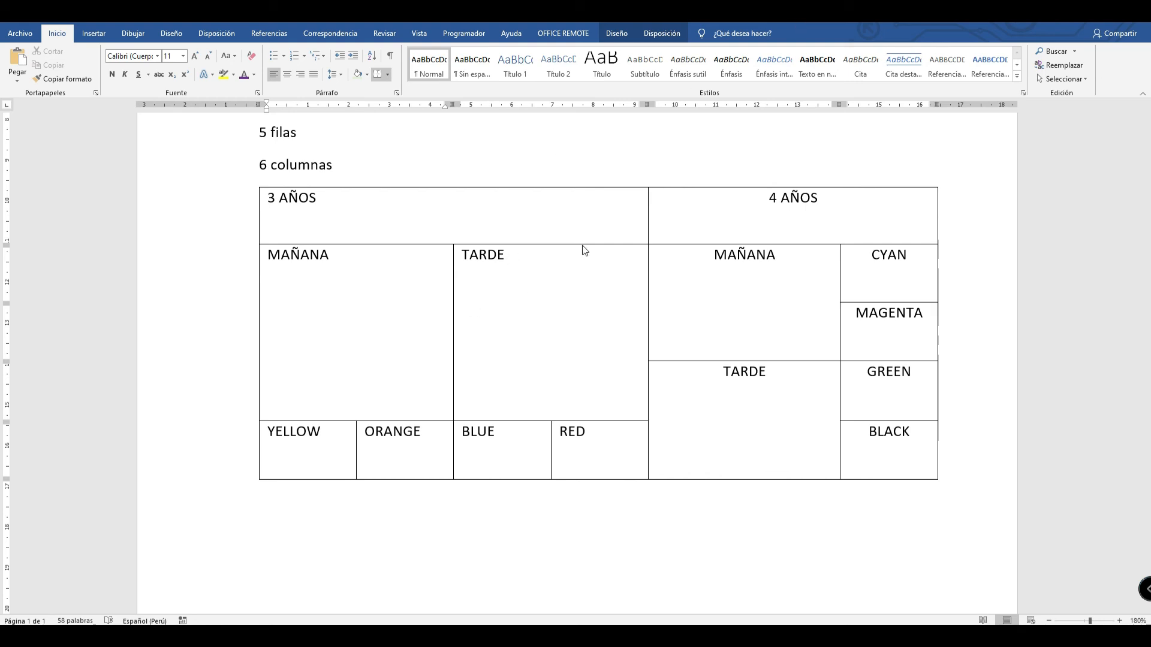
# Switch to Chrome and open the "Tablas word" example among the related images of the TABLAS COMBINADAS search.
pyautogui.moveTo(819, 27); pyautogui.dragTo(437, 22)
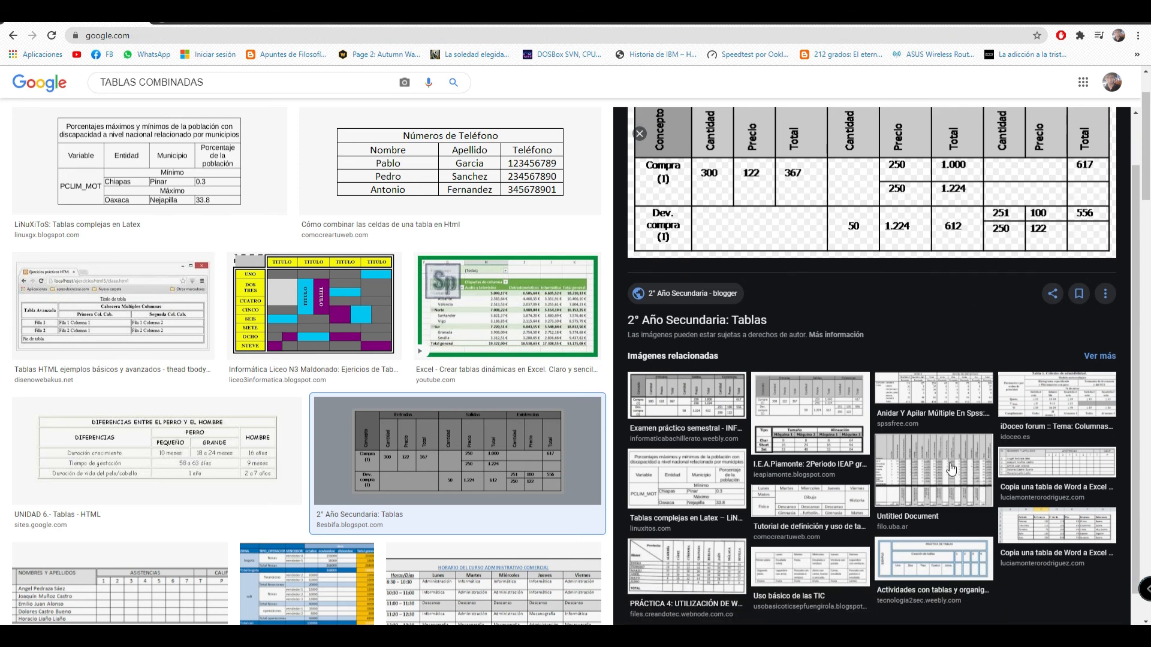
pyautogui.click(952, 468)
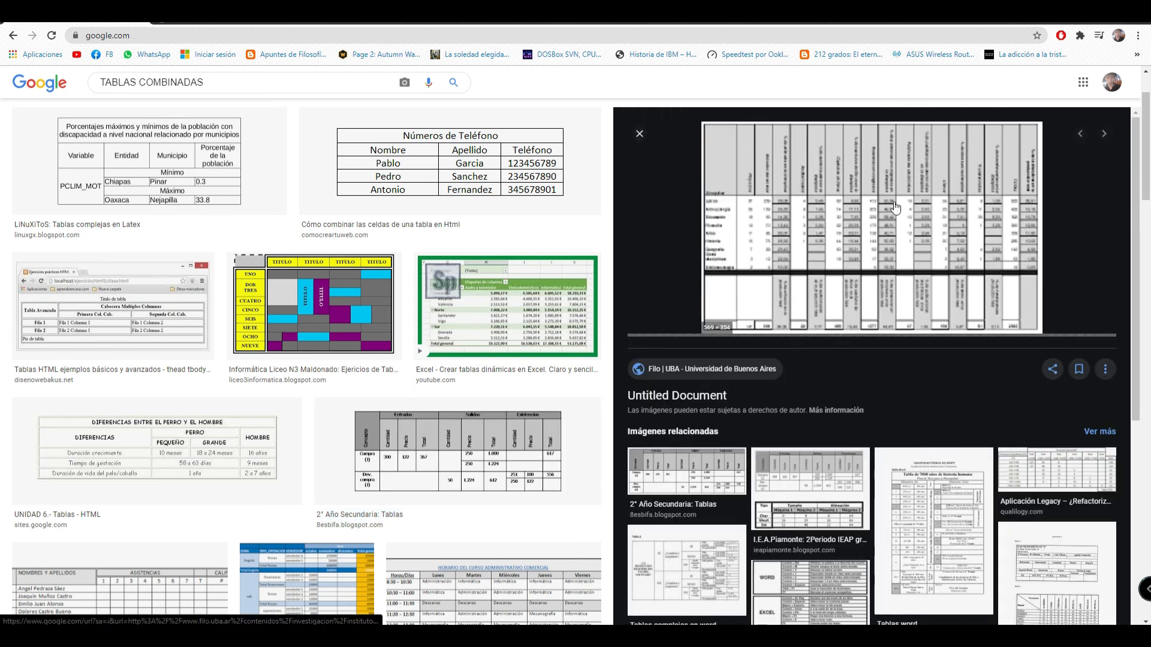
pyautogui.click(953, 522)
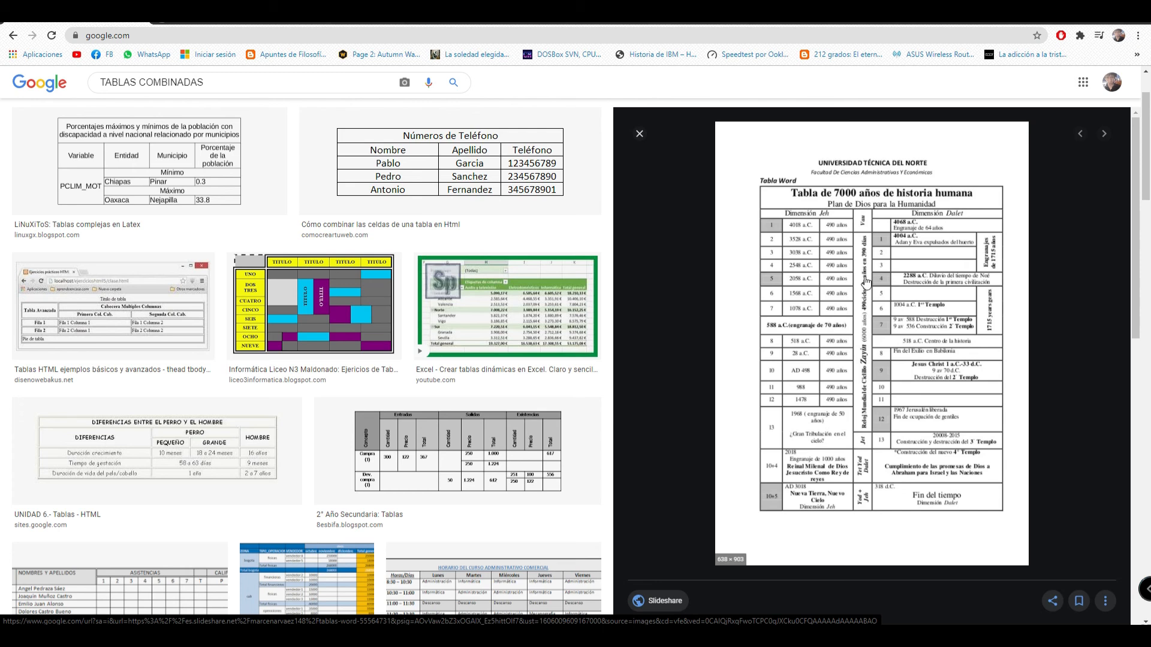
# Save the "Tabla de 7000 años de historia humana" image from the browser to the desktop.
pyautogui.moveTo(863, 249); pyautogui.dragTo(809, 269)
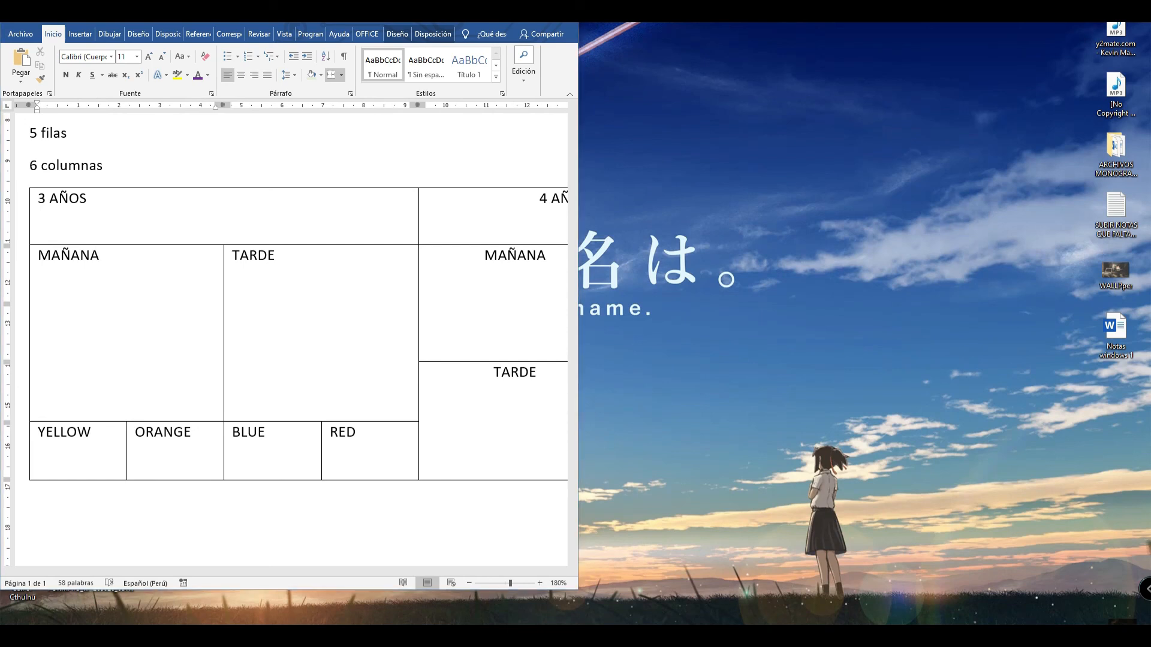
pyautogui.click(773, 582)
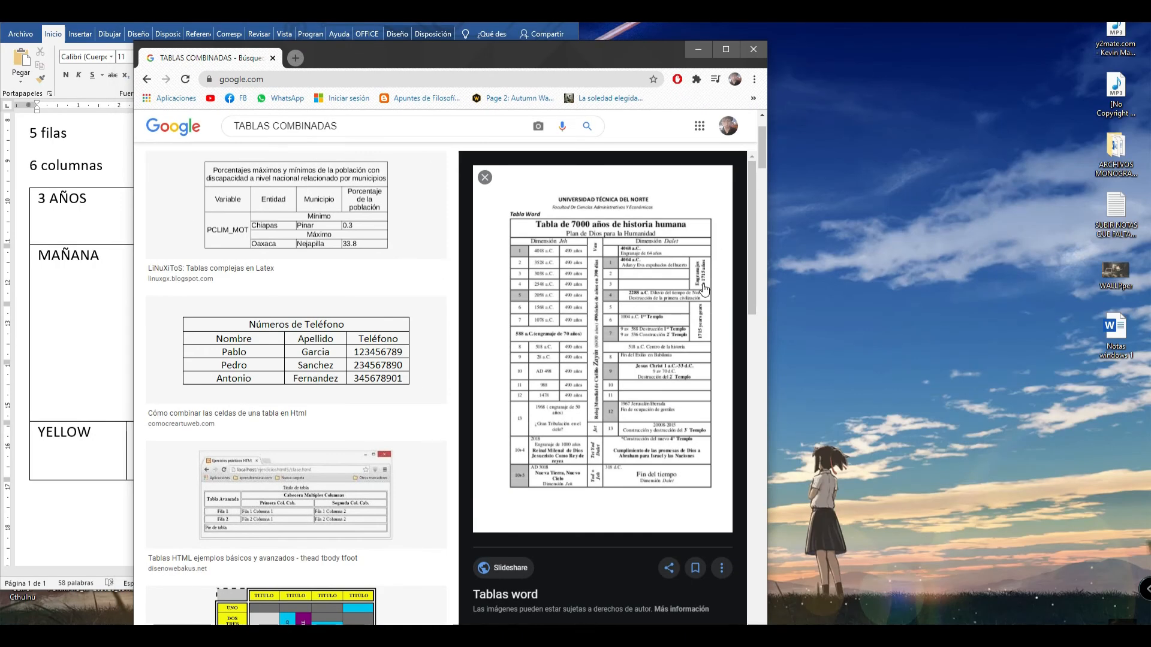
pyautogui.moveTo(599, 312); pyautogui.dragTo(889, 250)
# Open the saved table image in the photo viewer and enlarge it to examine its merged cells.
pyautogui.doubleClick(888, 258)
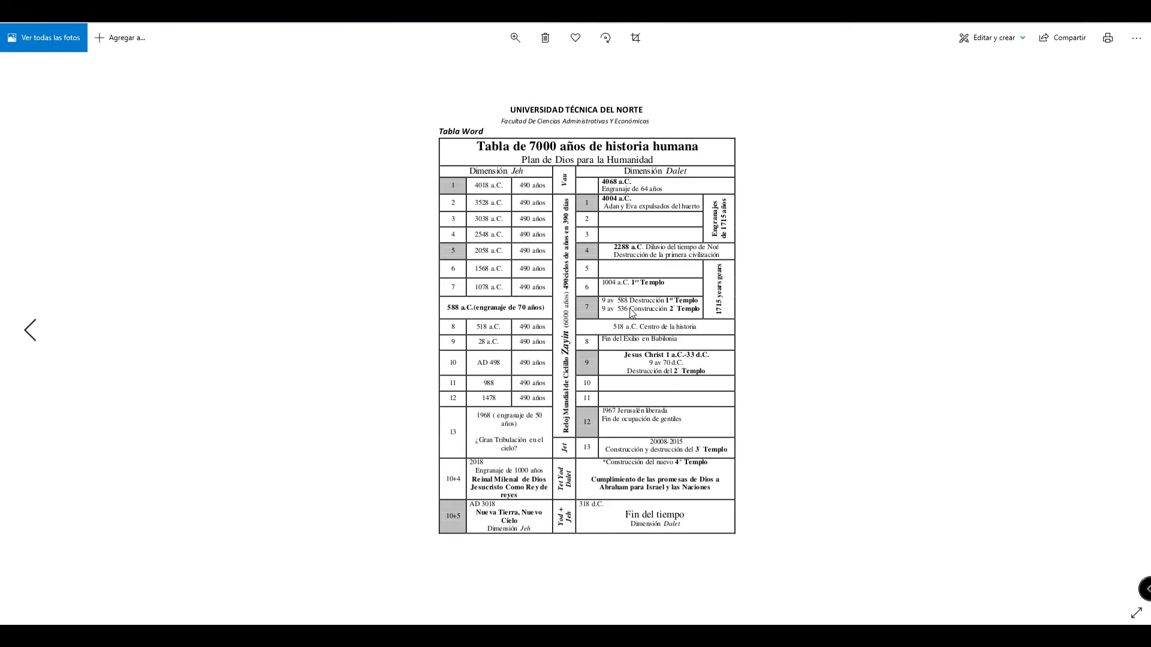
pyautogui.click(515, 37)
pyautogui.click(470, 68)
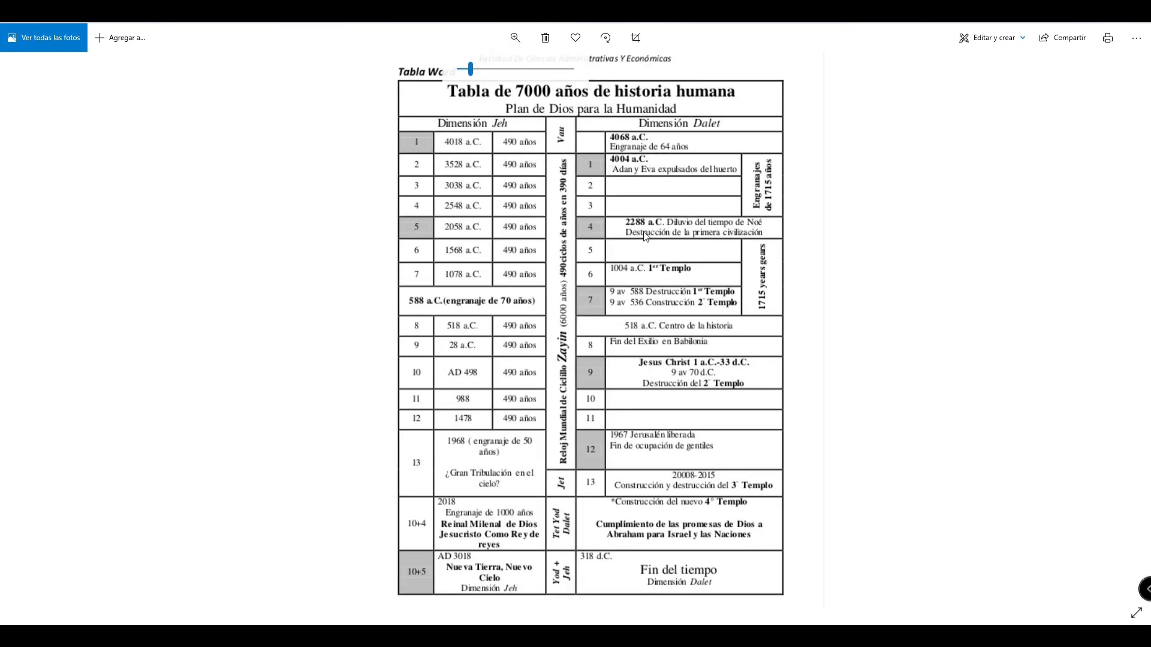
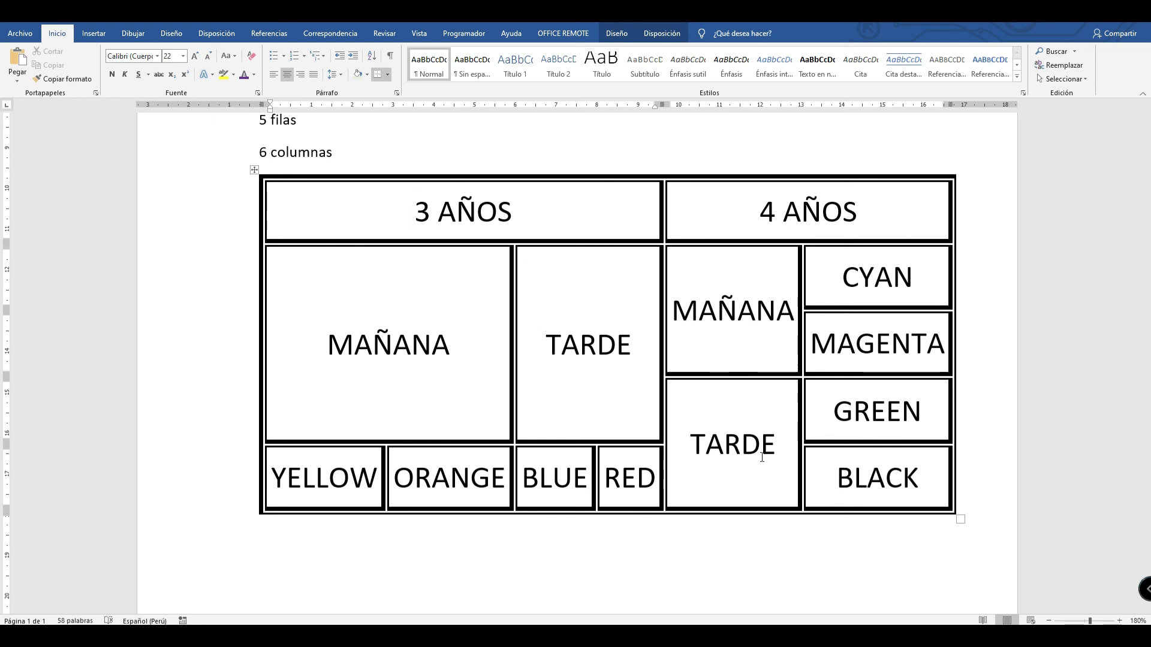
# Review the "Horario de clases" timetable and the formatted "3 AÑOS" and "4 AÑOS" table in the Word document.
pyautogui.scroll(-3, 668, 394)
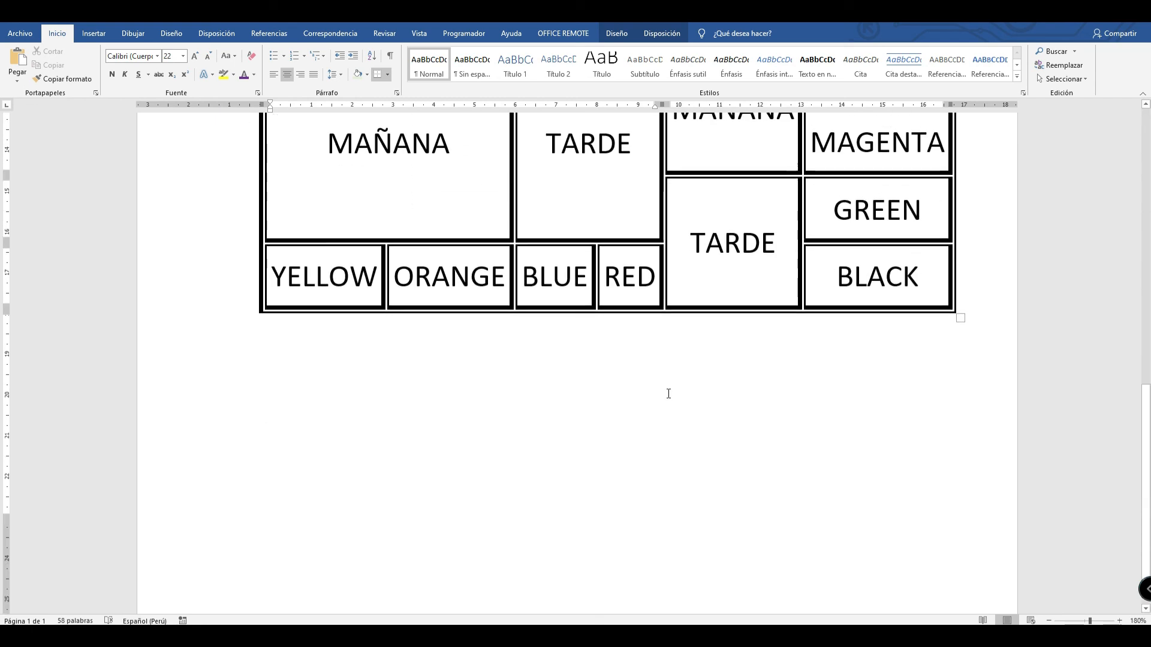
pyautogui.scroll(10, 438, 246)
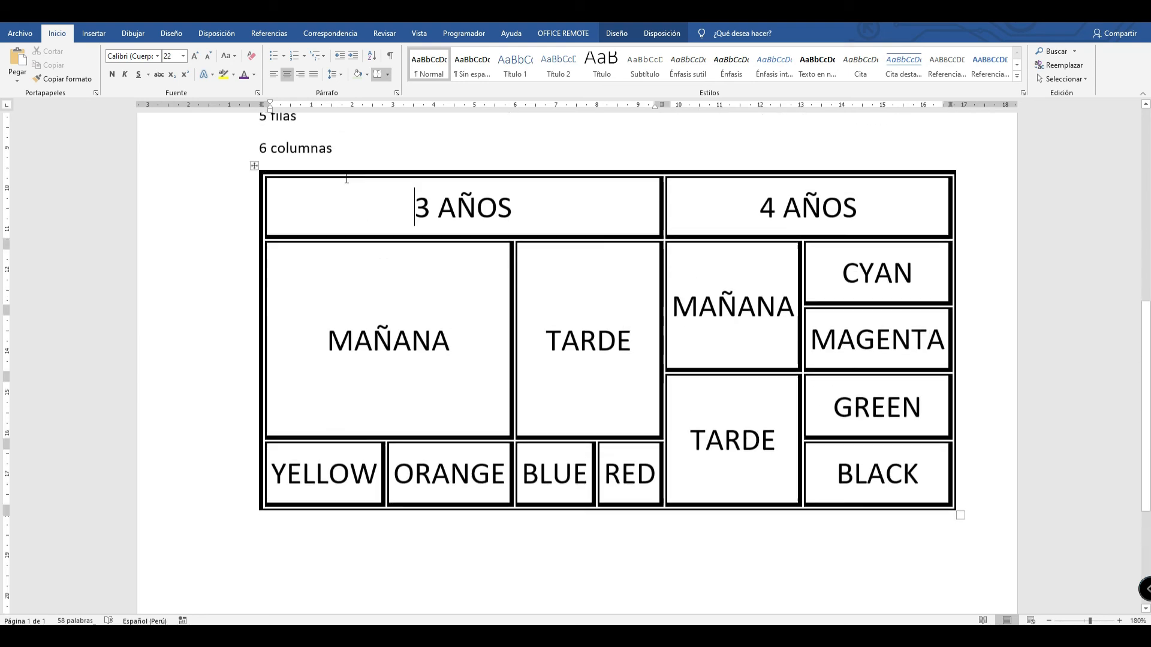
pyautogui.scroll(-4, 676, 338)
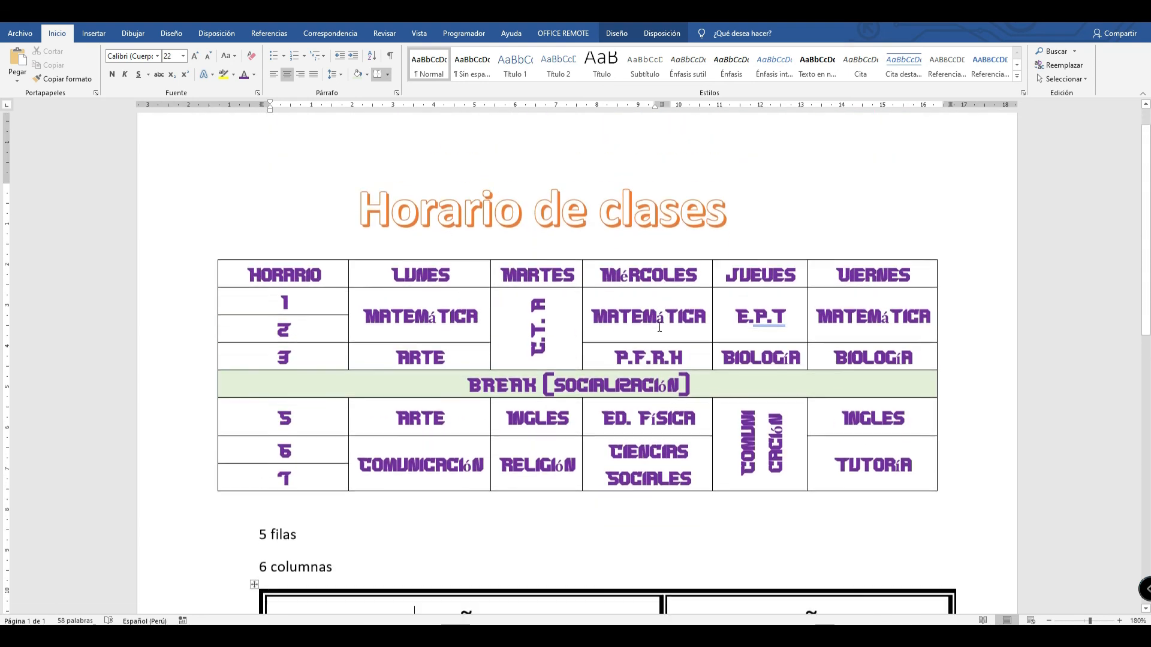
pyautogui.scroll(-6, 657, 329)
pyautogui.scroll(10, 658, 333)
pyautogui.scroll(-5, 659, 339)
pyautogui.scroll(-3, 659, 339)
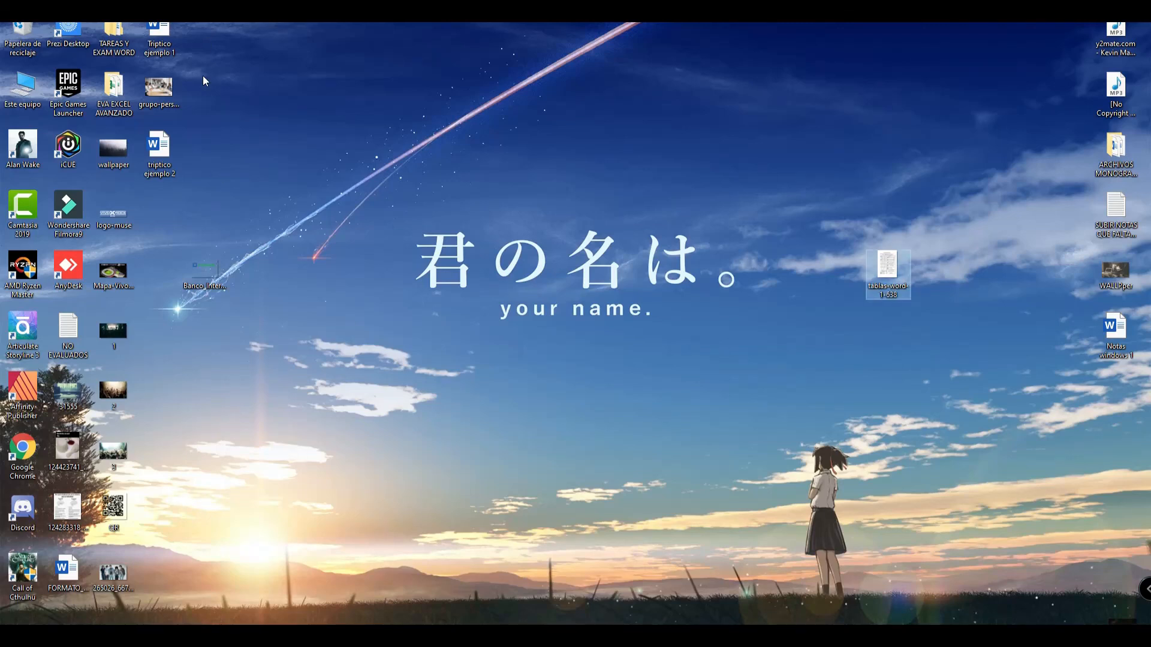
# Open the desktop documents "triptico ejemplo 2" and "Triptico ejemplo 1" to view them, and display the system calendar.
pyautogui.doubleClick(159, 151)
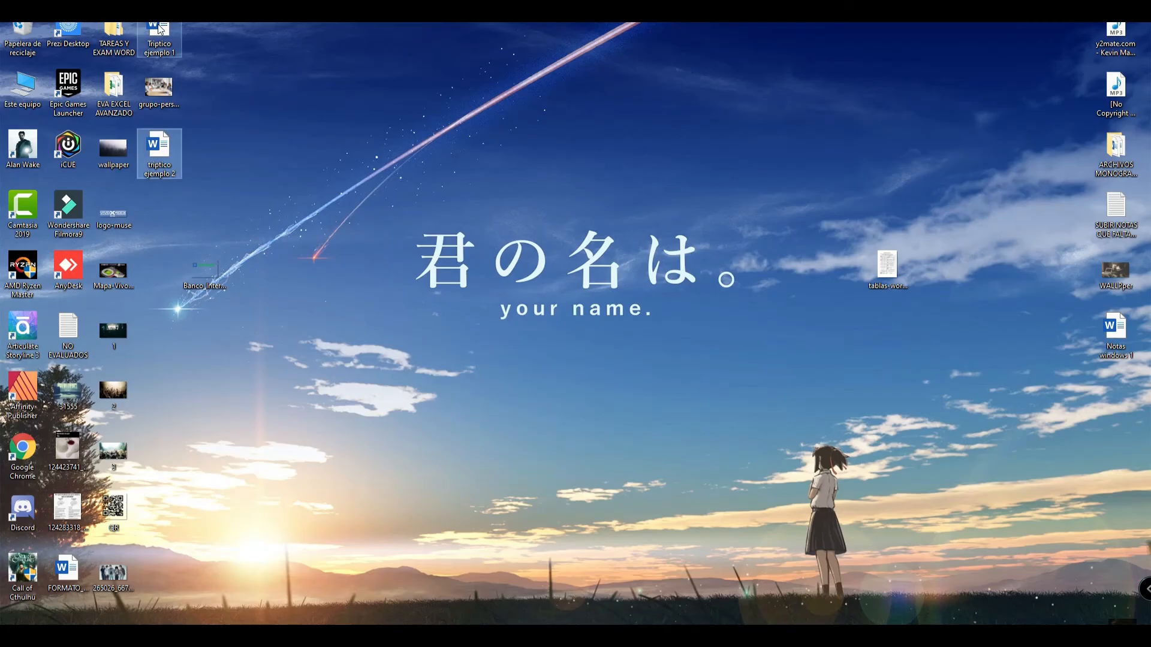
pyautogui.doubleClick(161, 29)
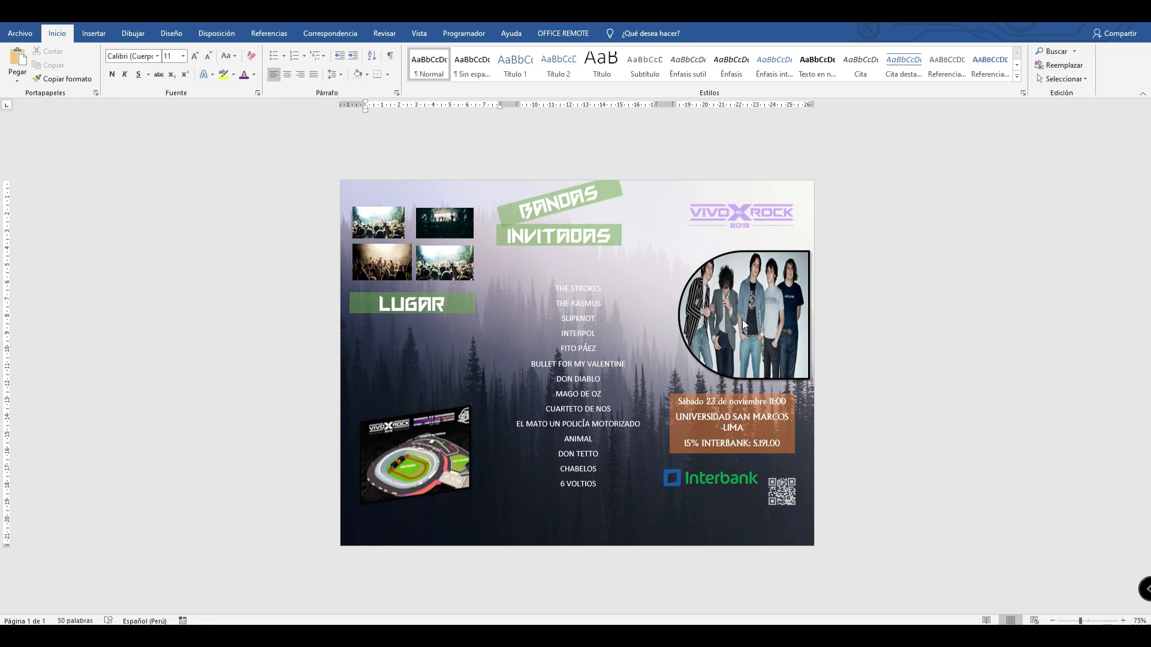
pyautogui.click(1114, 635)
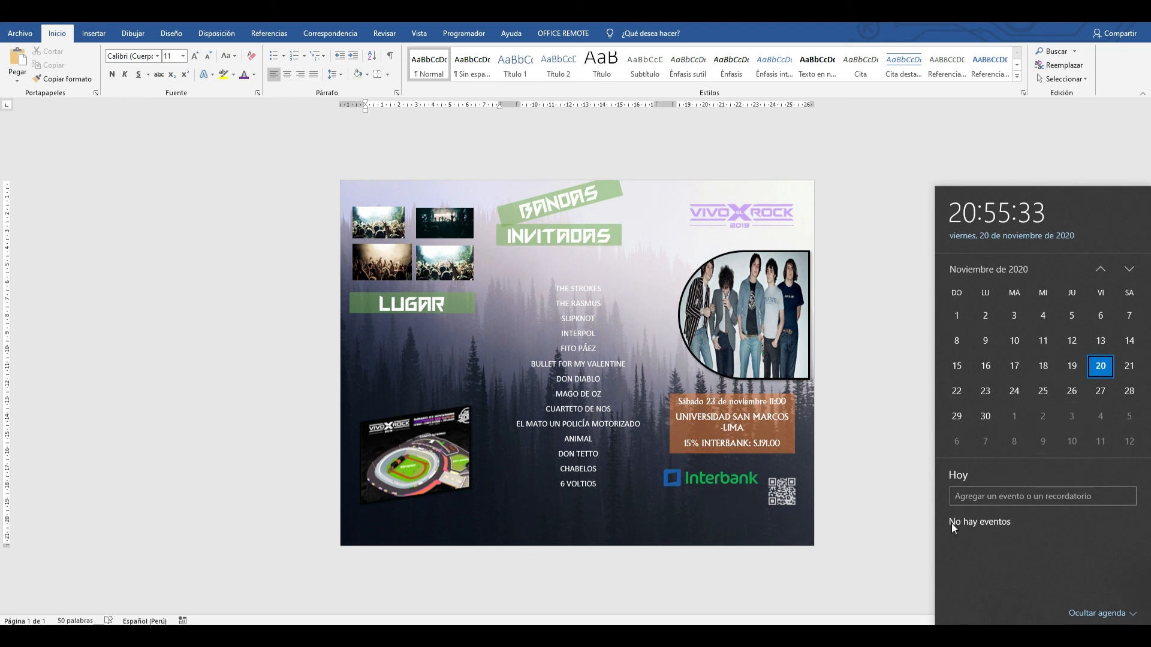
# Dismiss the calendar and shift the QR code and the band photo slightly within the "Triptico ejemplo 1" brochure.
pyautogui.press('Escape')
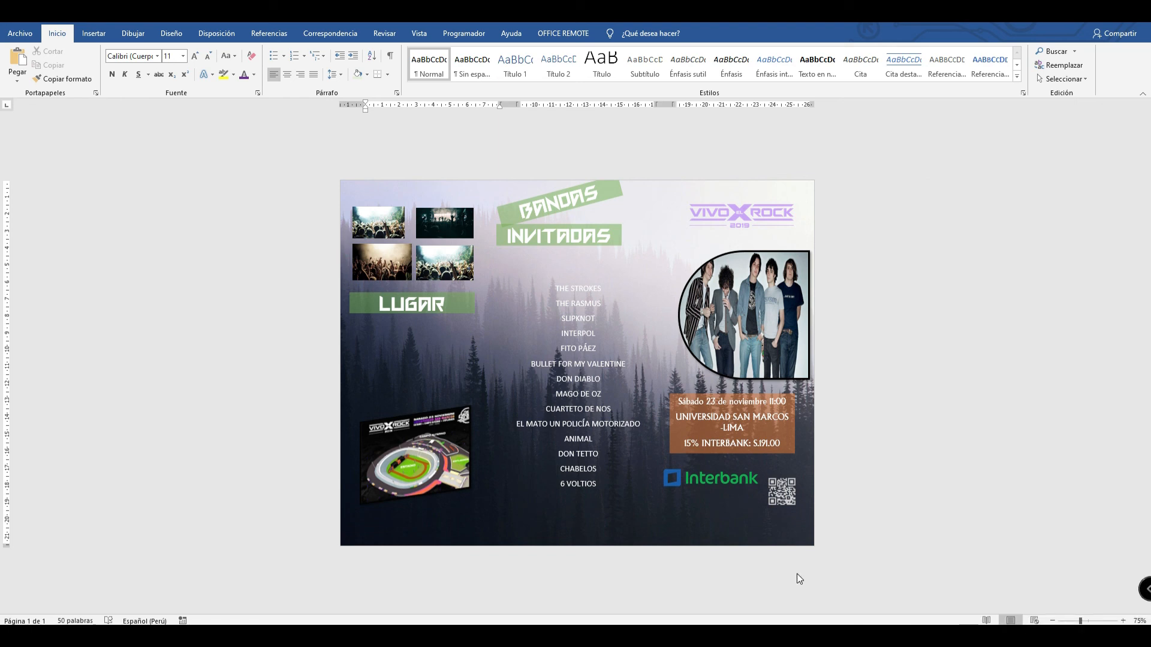
pyautogui.click(785, 497)
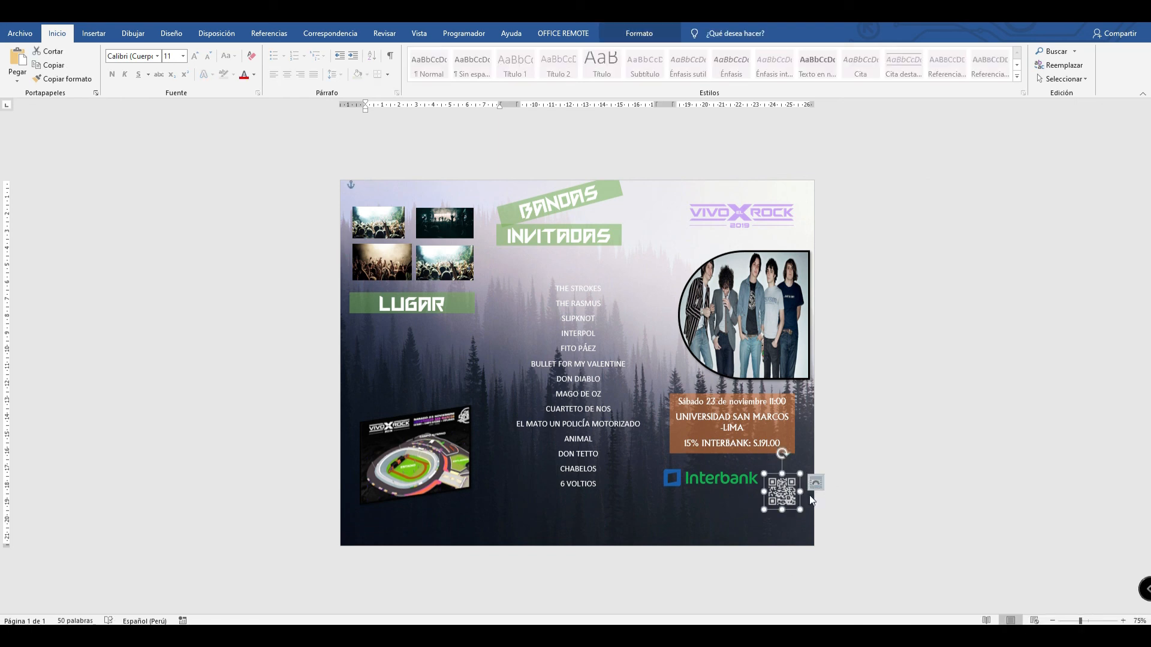
pyautogui.moveTo(791, 497); pyautogui.dragTo(796, 501)
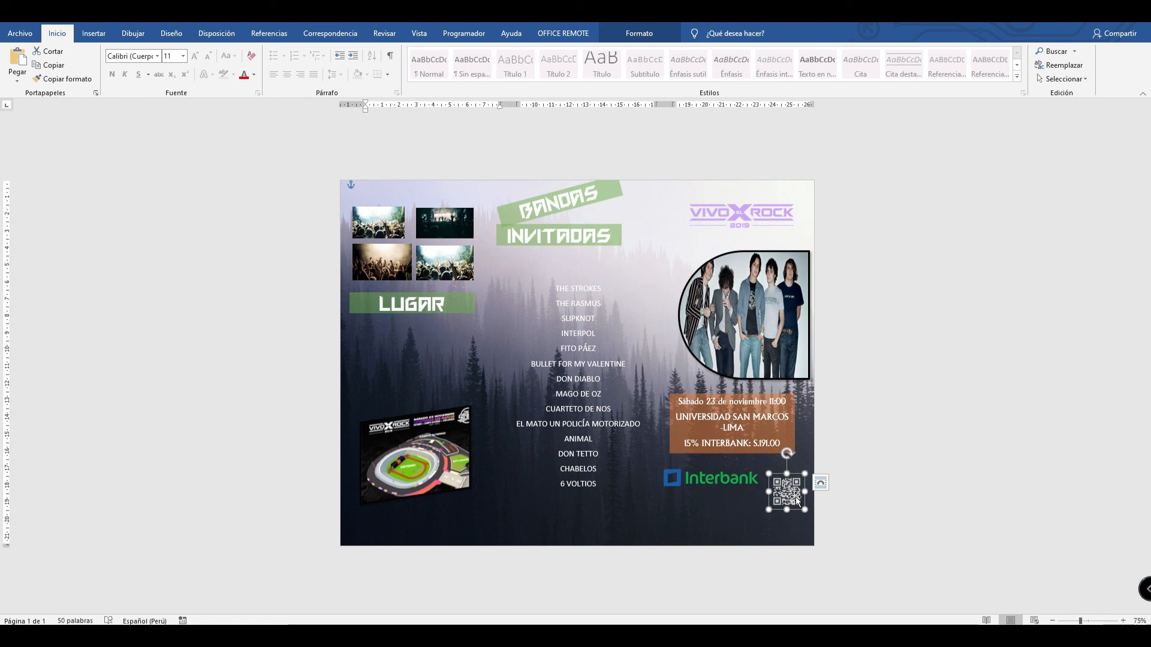
pyautogui.click(733, 316)
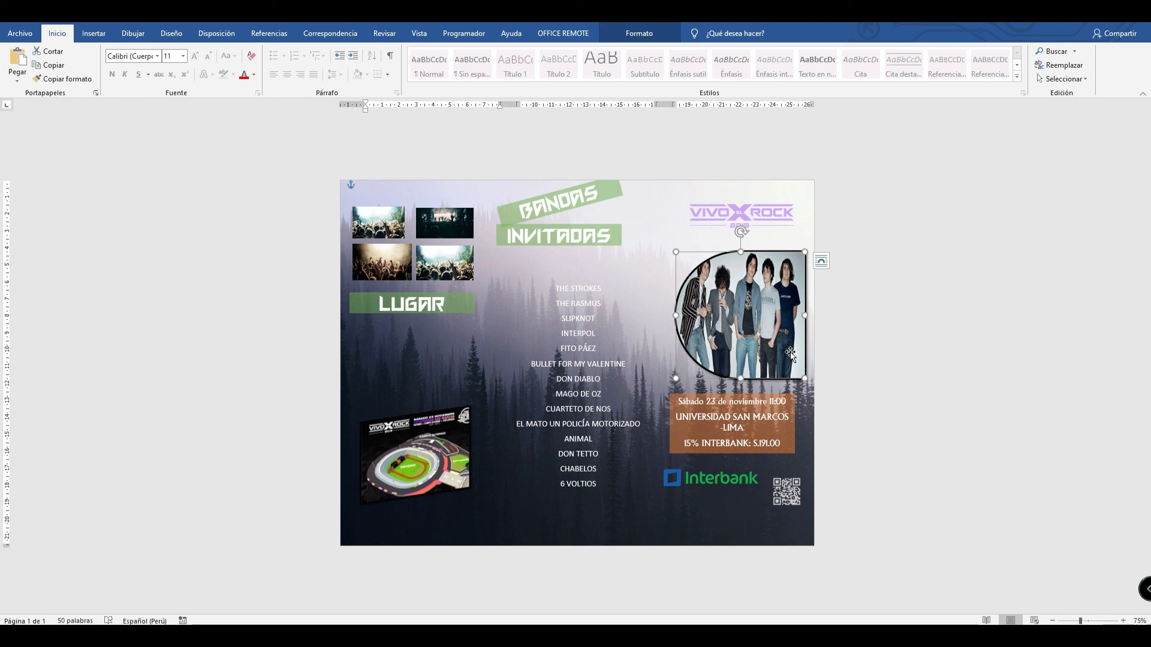
pyautogui.click(785, 520)
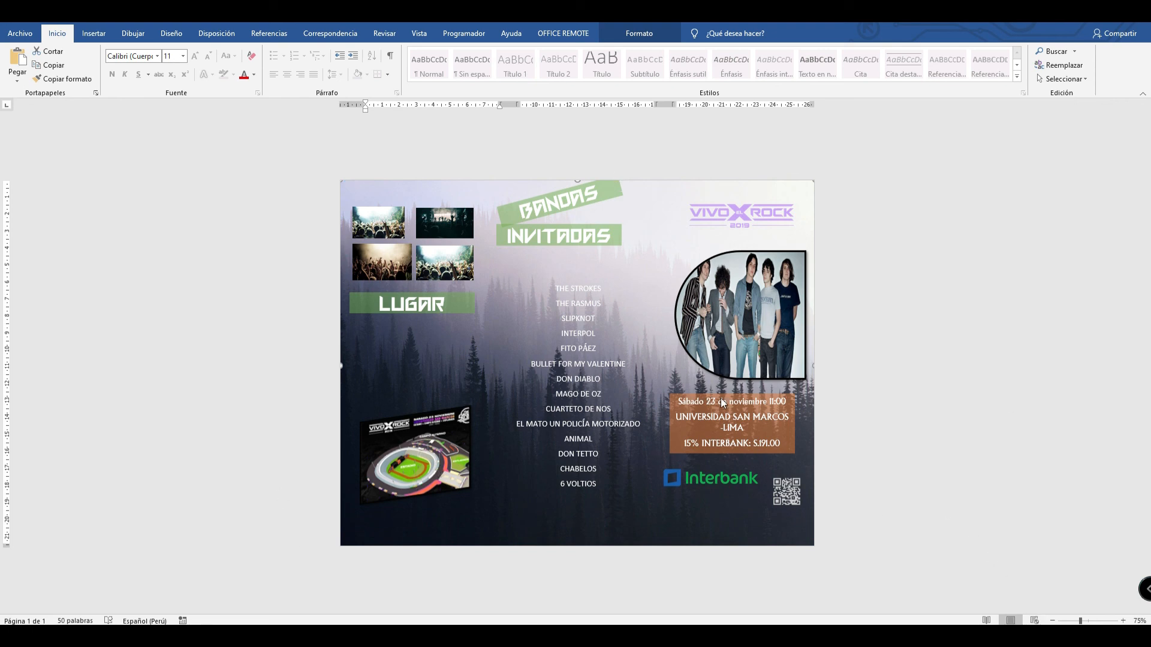
pyautogui.moveTo(602, 636)
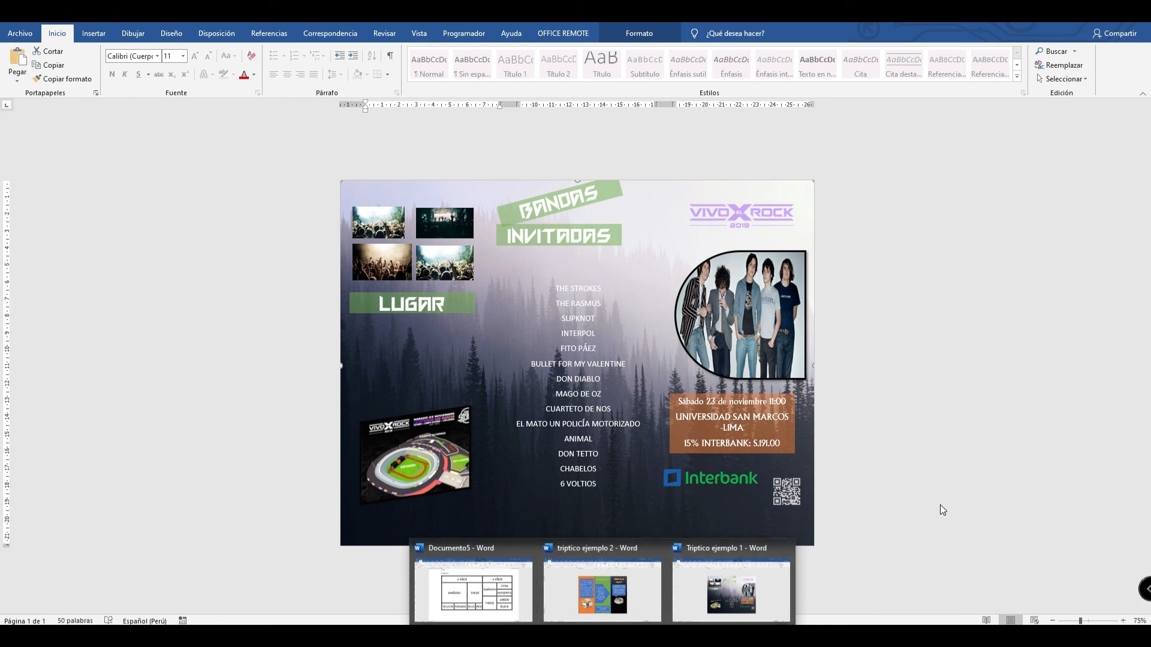
pyautogui.click(851, 256)
pyautogui.tripleClick(851, 256)
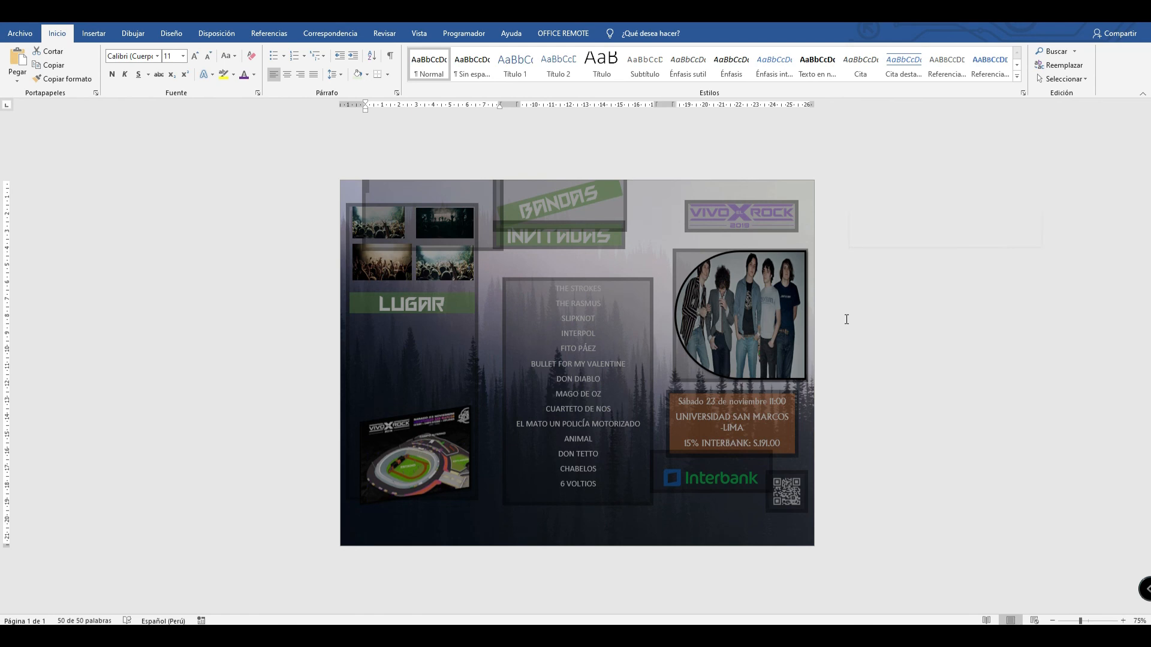
pyautogui.click(255, 277)
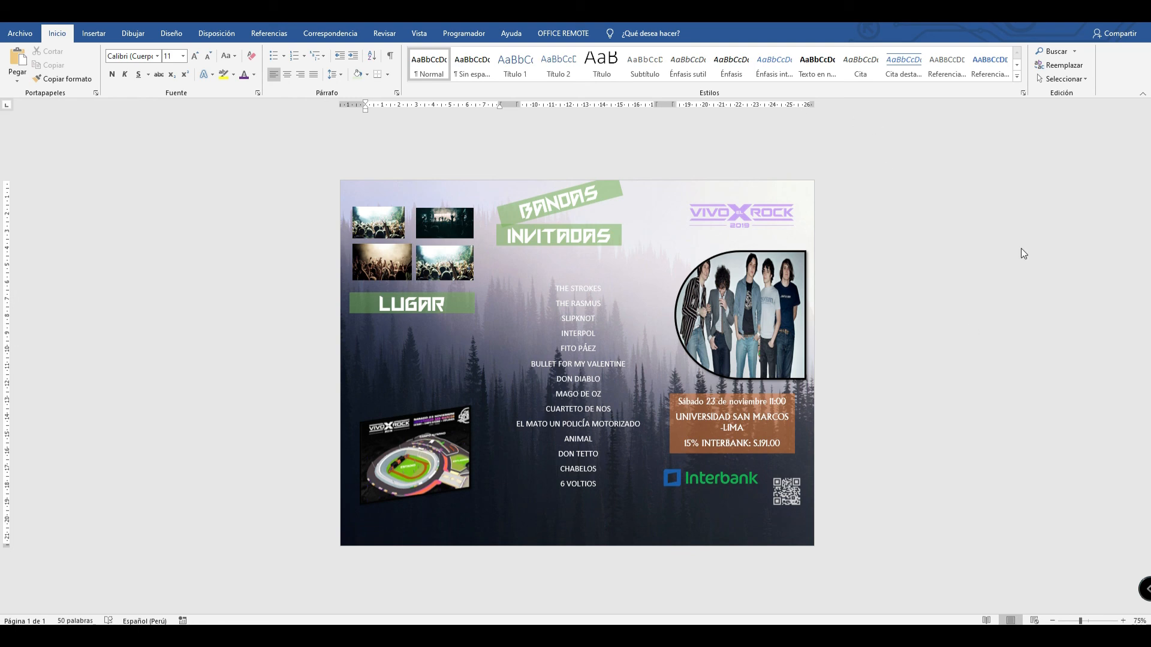
# Close "Triptico ejemplo 1" saving its changes, and close "triptico ejemplo 2".
pyautogui.hotkey('alt', 'F4')
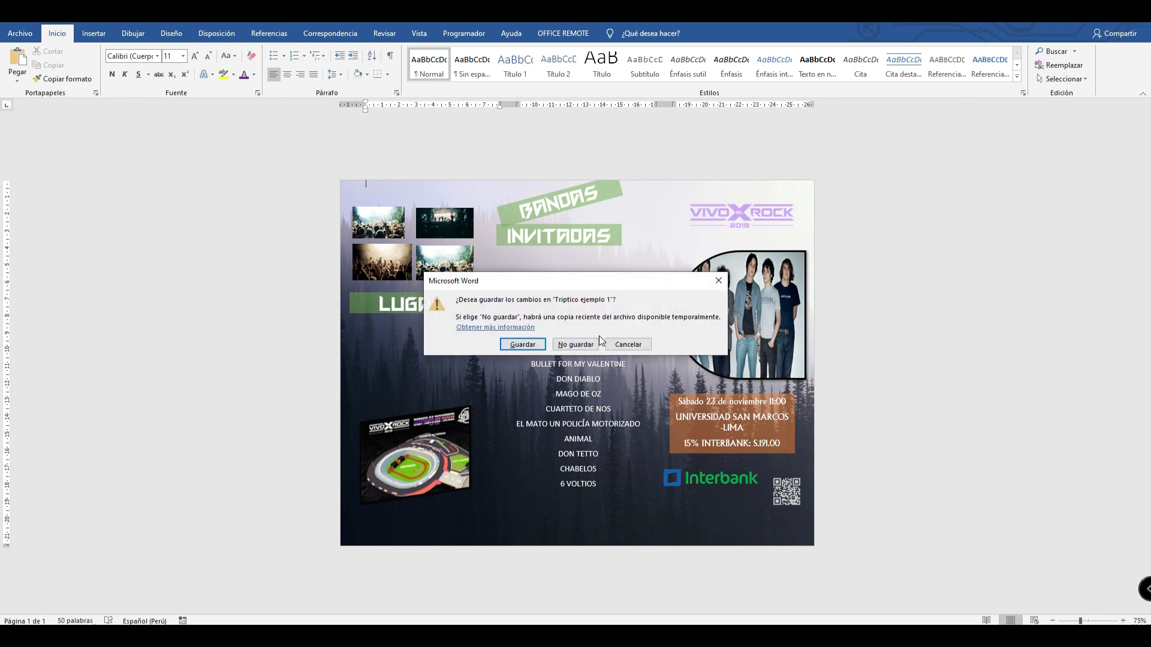
pyautogui.click(520, 345)
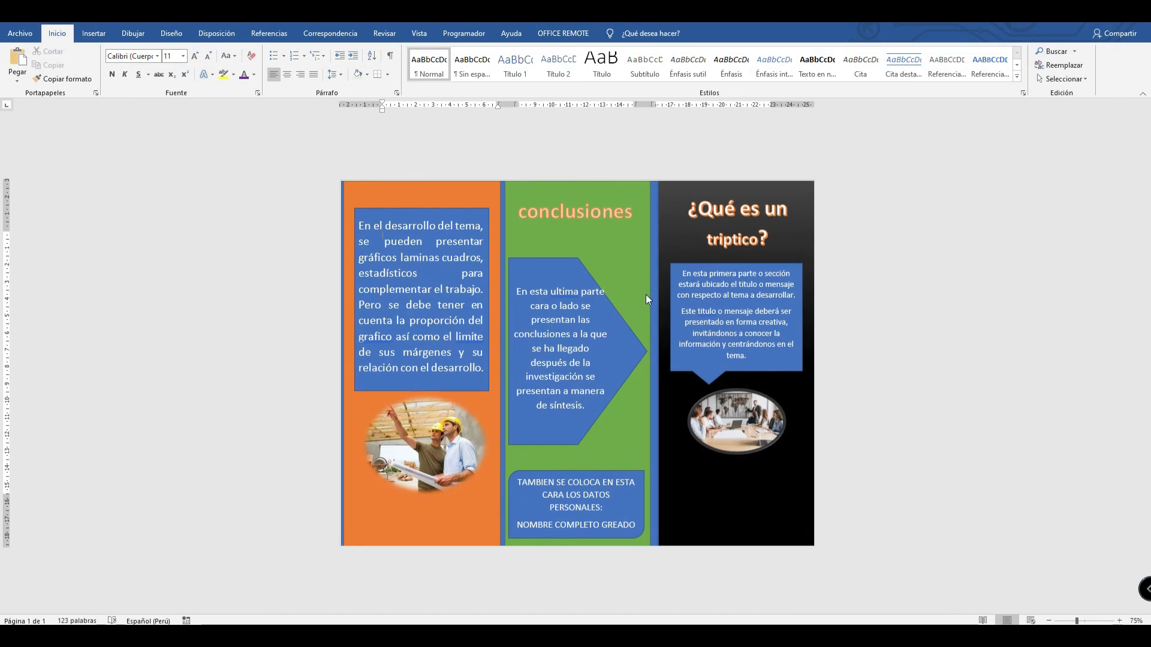
pyautogui.hotkey('alt', 'F4')
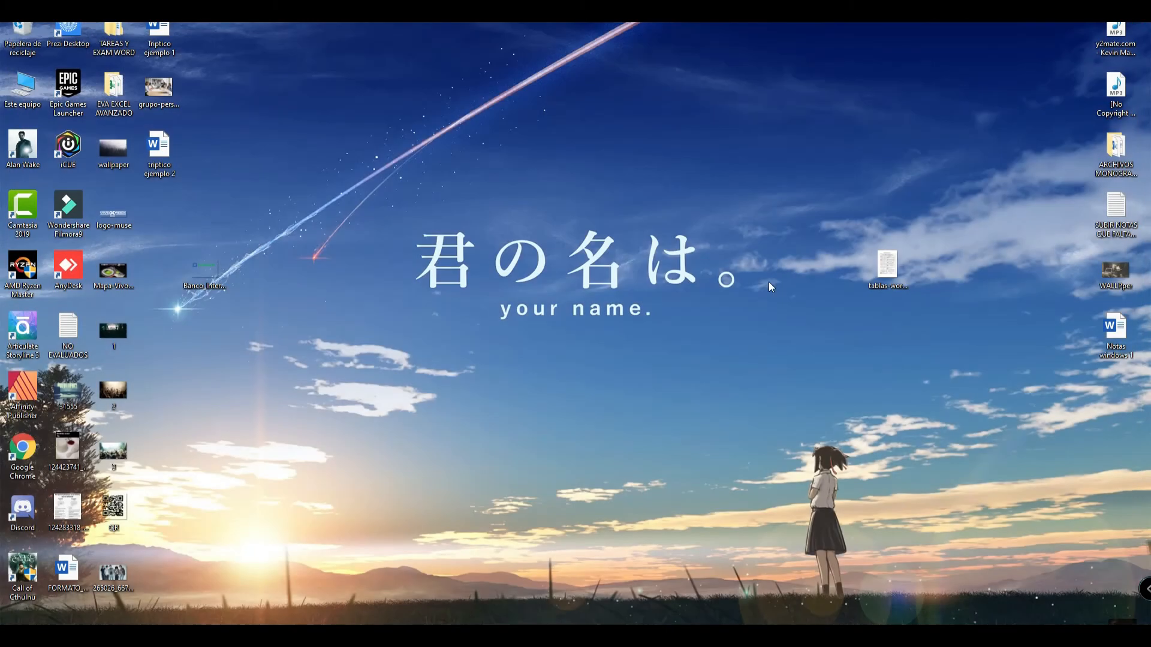
# Switch to the PowerPoint presentation and review the "OFIMÁTICA I" title slide and the "PESTAÑA DISPOSICION" slide on page orientation.
pyautogui.hotkey('alt', 'Tab')
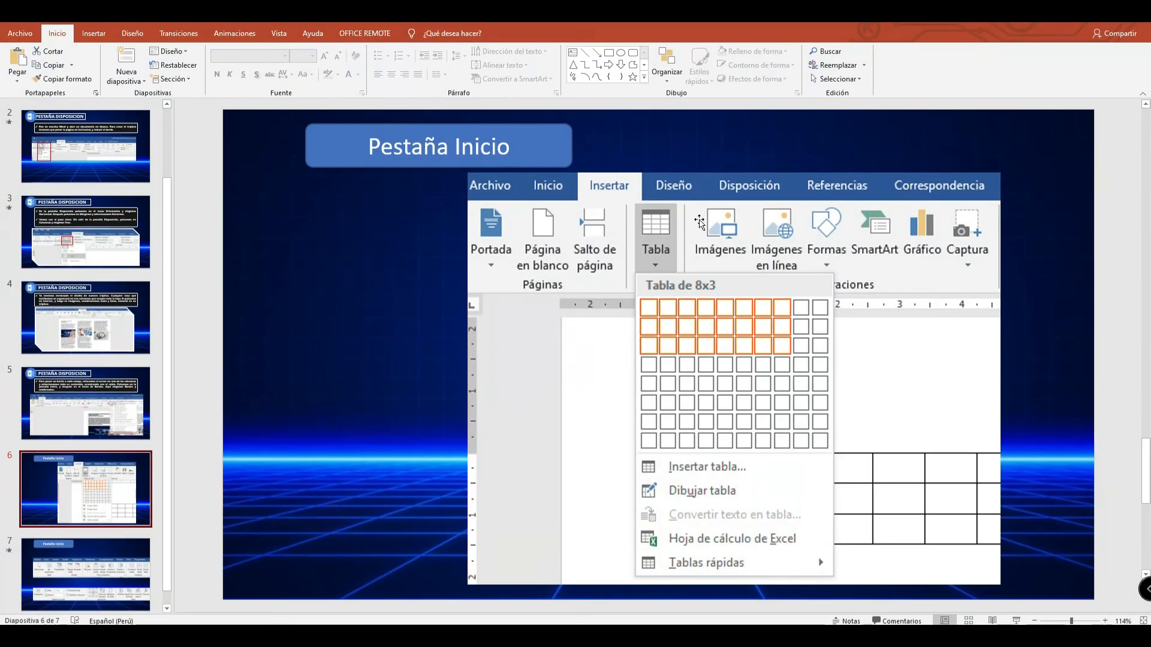
pyautogui.scroll(2, 116, 286)
pyautogui.click(105, 151)
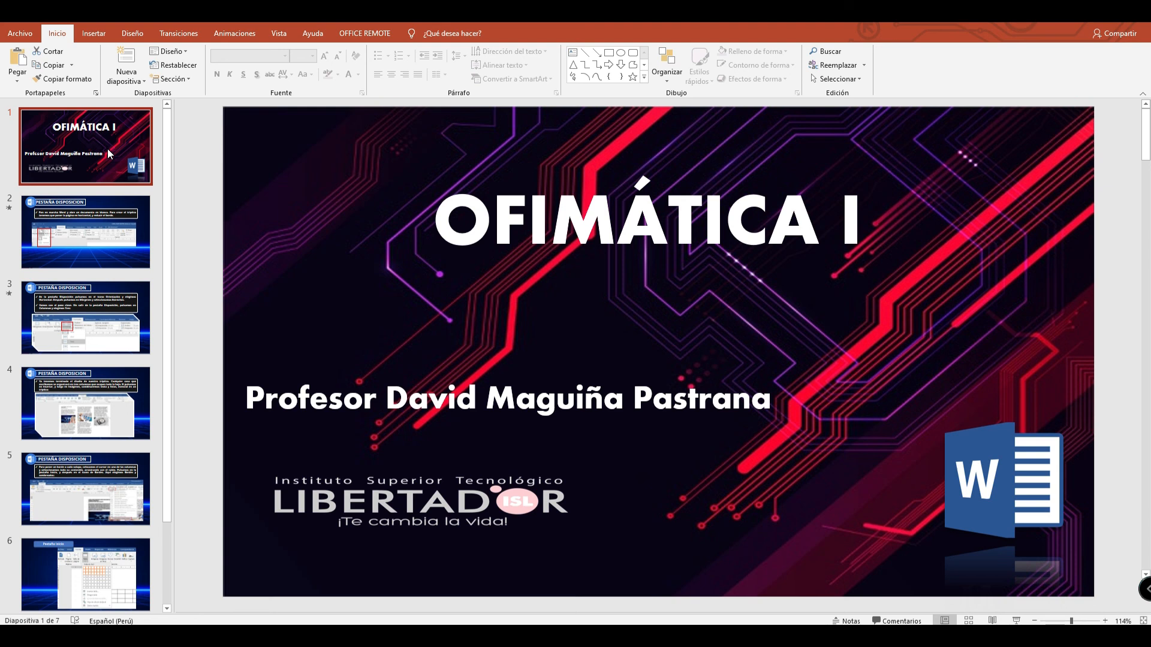
pyautogui.click(112, 251)
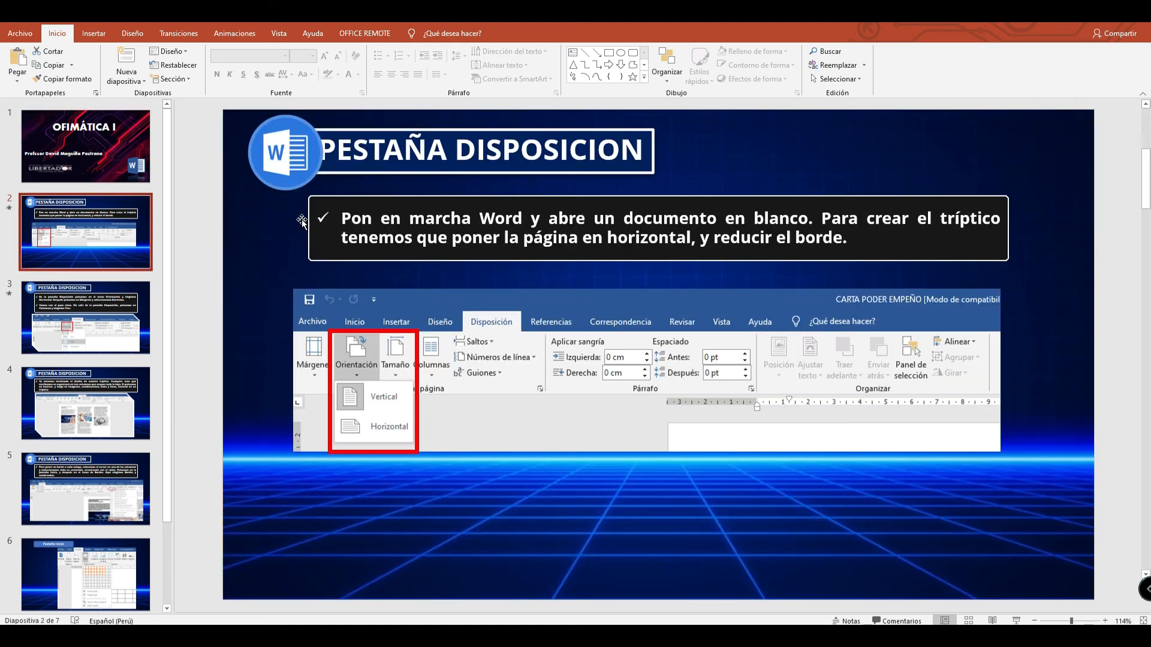
pyautogui.click(639, 338)
pyautogui.moveTo(689, 306)
pyautogui.mouseDown()
pyautogui.moveTo(680, 317)
pyautogui.moveTo(686, 304)
pyautogui.mouseUp()
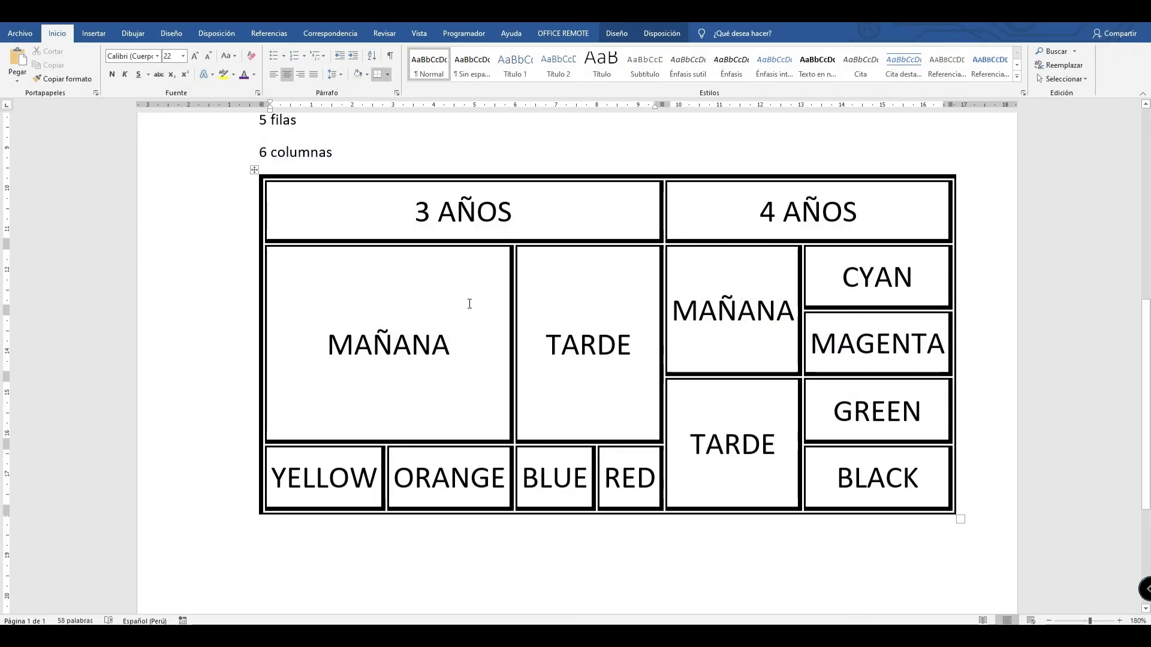
# Insert an online picture of a red apple from the "Manzana" category at the empty line beside the "Horario de clases" title.
pyautogui.scroll(8, 467, 303)
pyautogui.scroll(-3, 488, 287)
pyautogui.scroll(3, 488, 287)
pyautogui.click(362, 231)
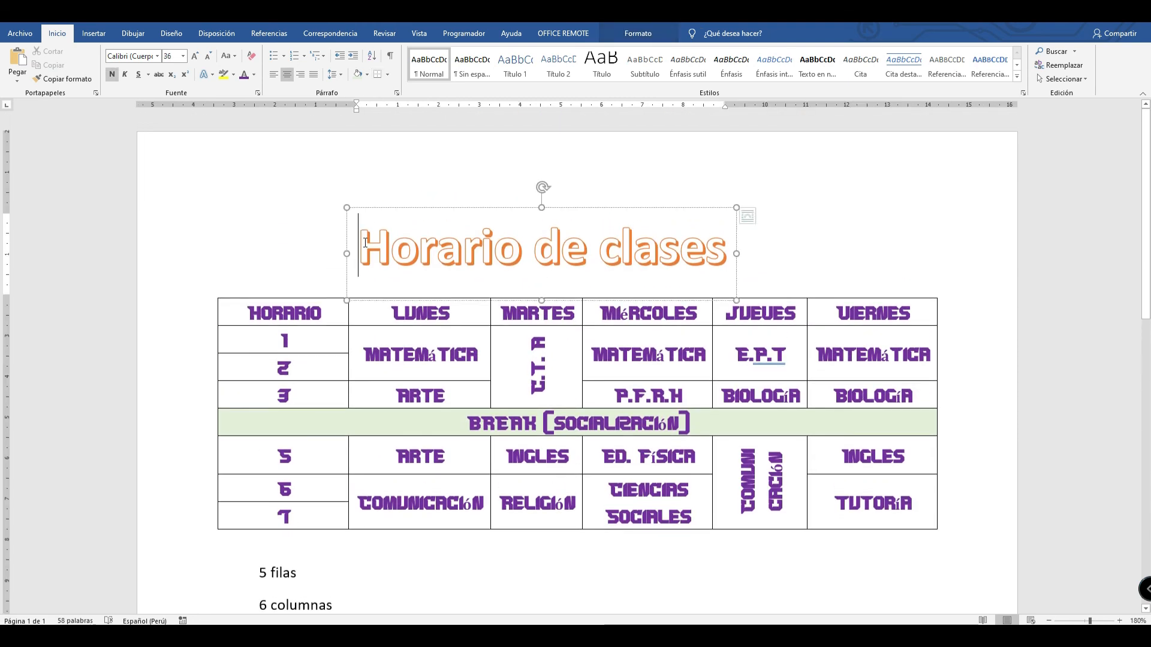
pyautogui.click(316, 225)
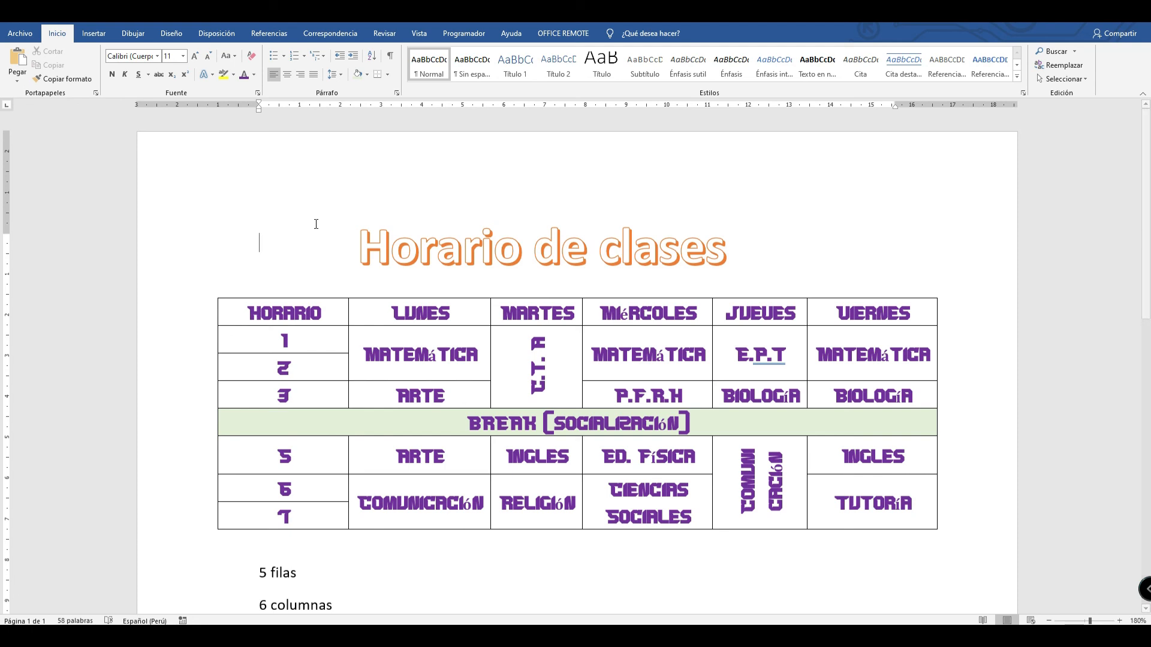
pyautogui.click(94, 34)
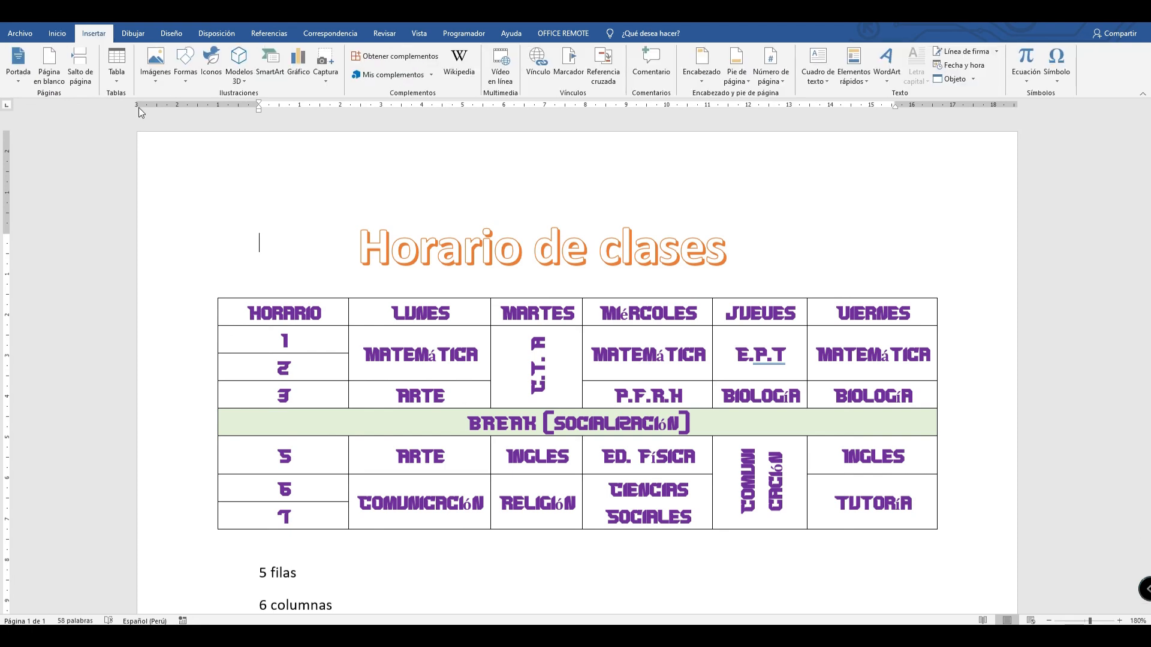
pyautogui.click(155, 73)
pyautogui.click(192, 128)
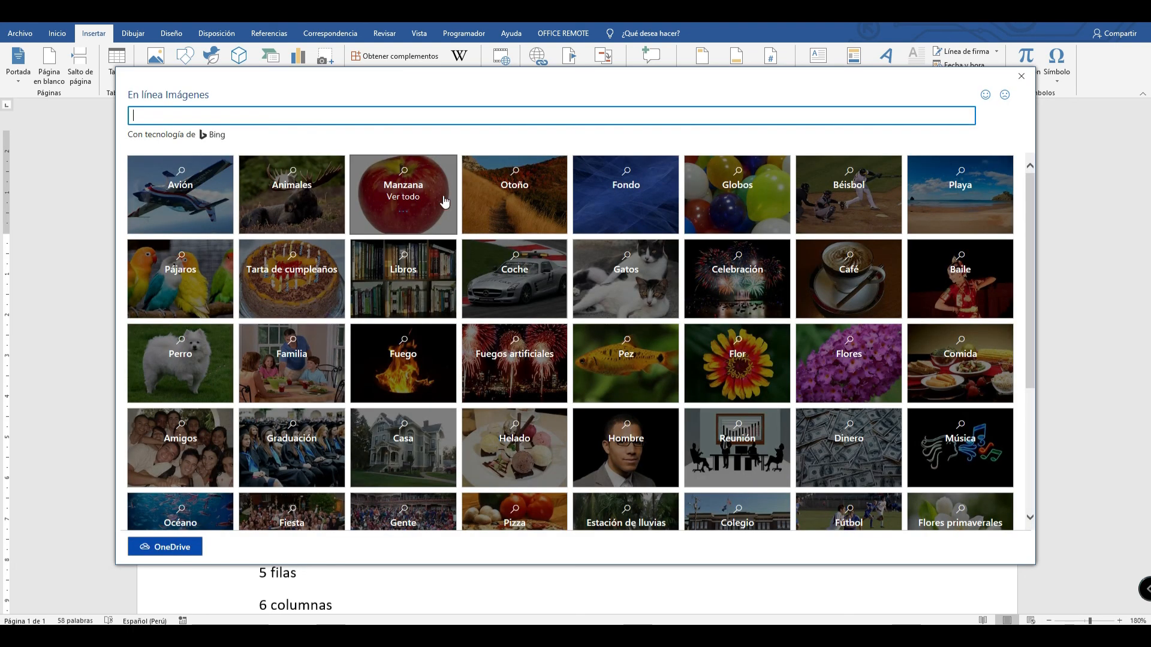
pyautogui.click(445, 202)
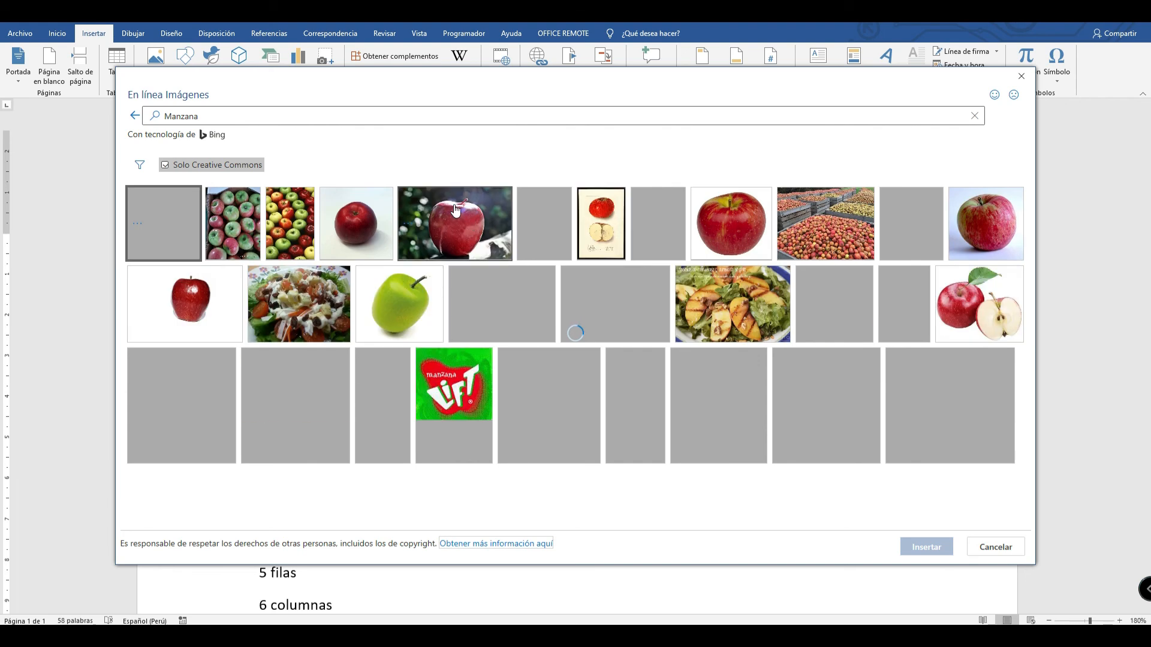
pyautogui.click(488, 207)
pyautogui.click(928, 547)
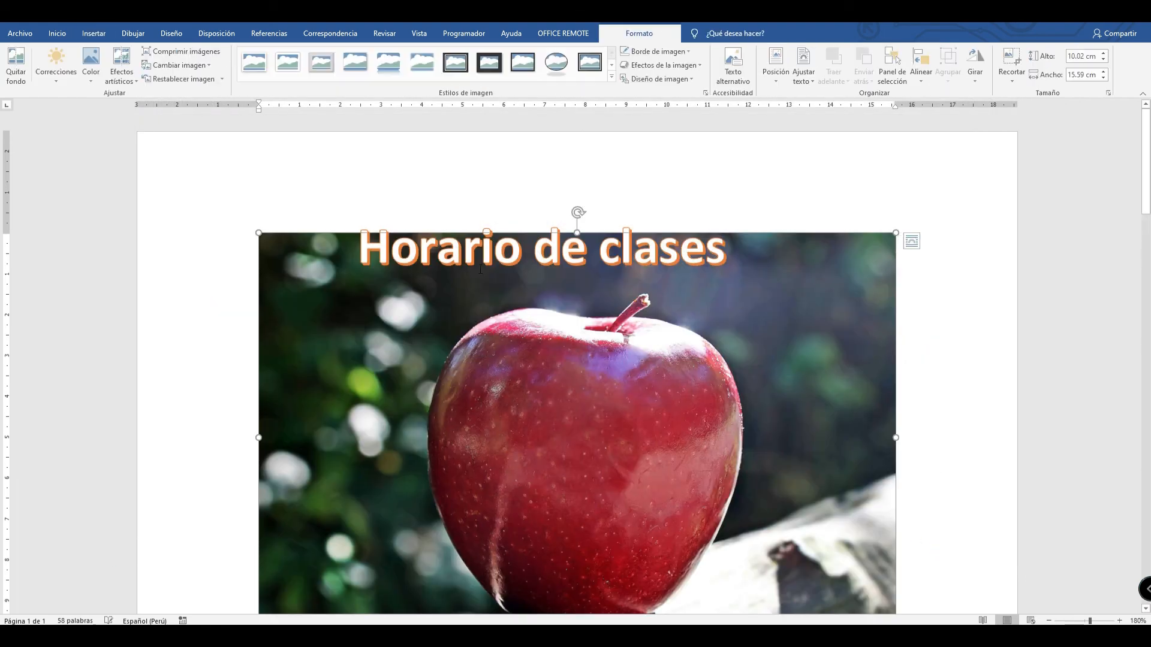
# Check how the apple picture displaces the tables and set its text wrapping to Cuadrado.
pyautogui.scroll(3, 521, 256)
pyautogui.scroll(-15, 524, 259)
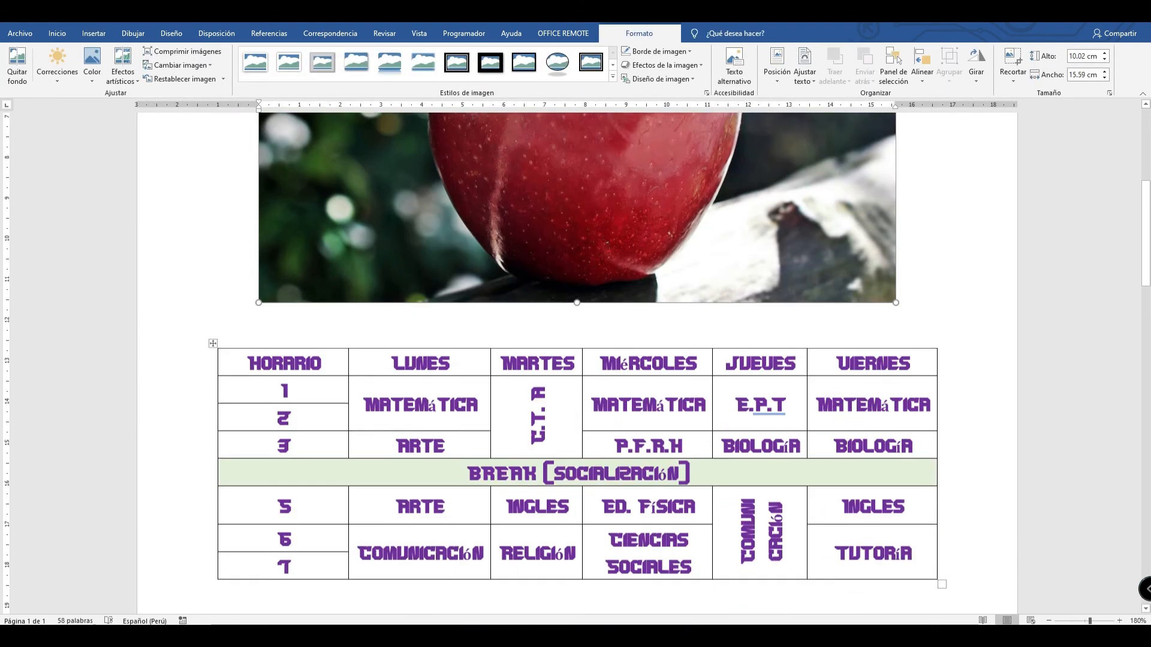
pyautogui.scroll(14, 526, 265)
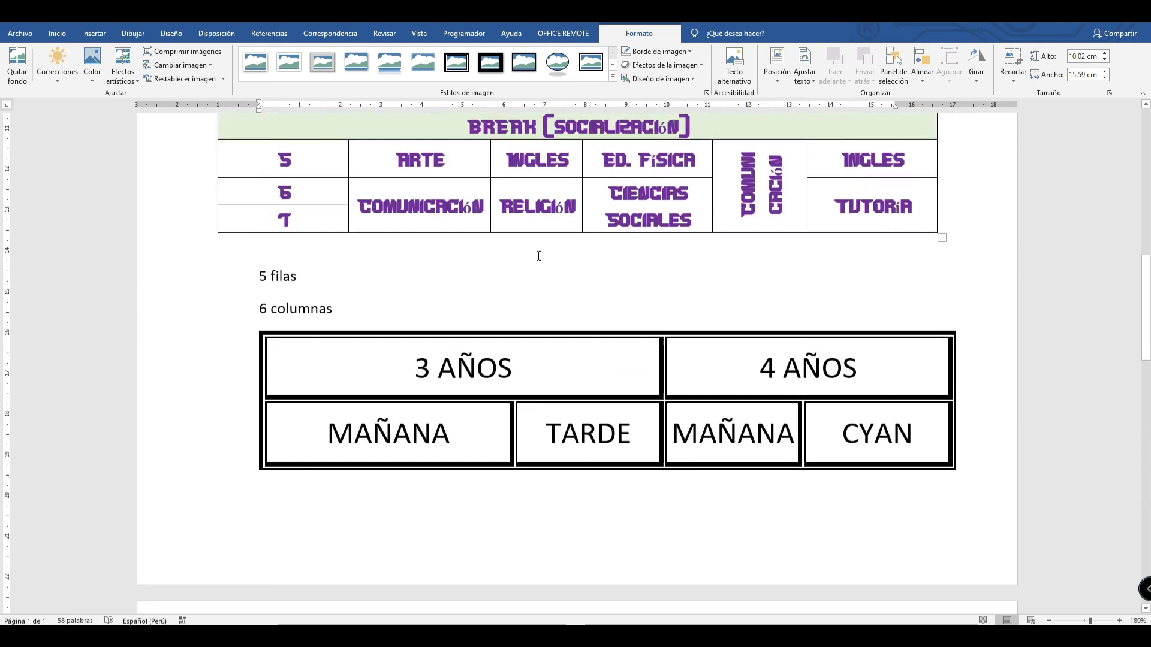
pyautogui.scroll(3, 547, 257)
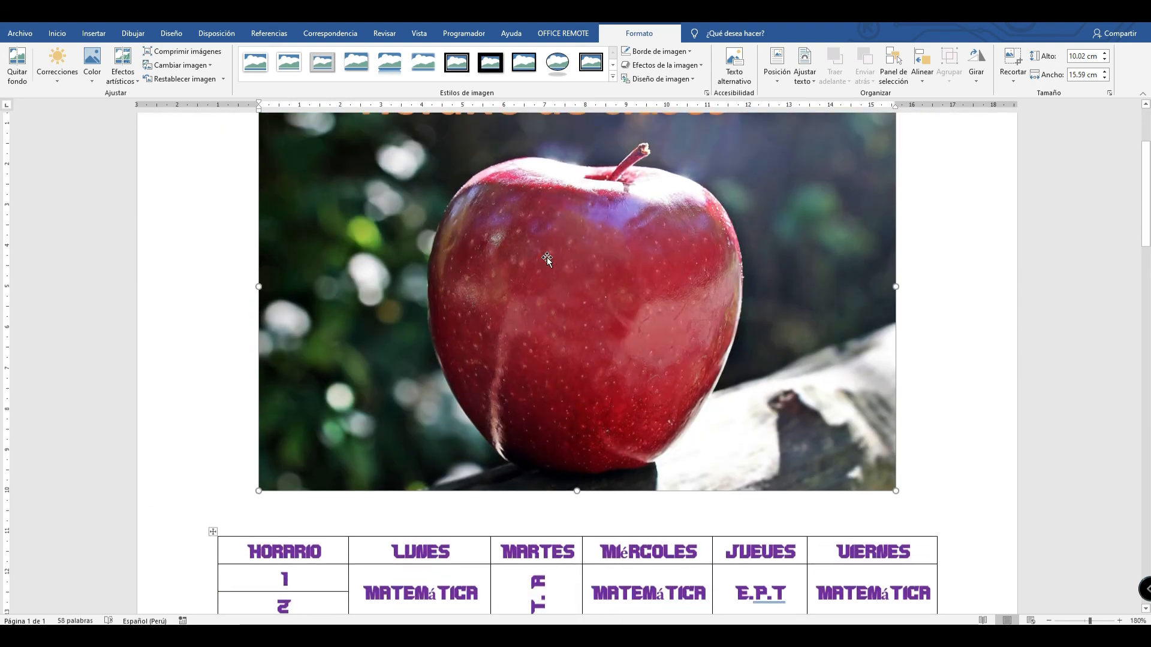
pyautogui.scroll(-2, 803, 381)
pyautogui.scroll(3, 806, 378)
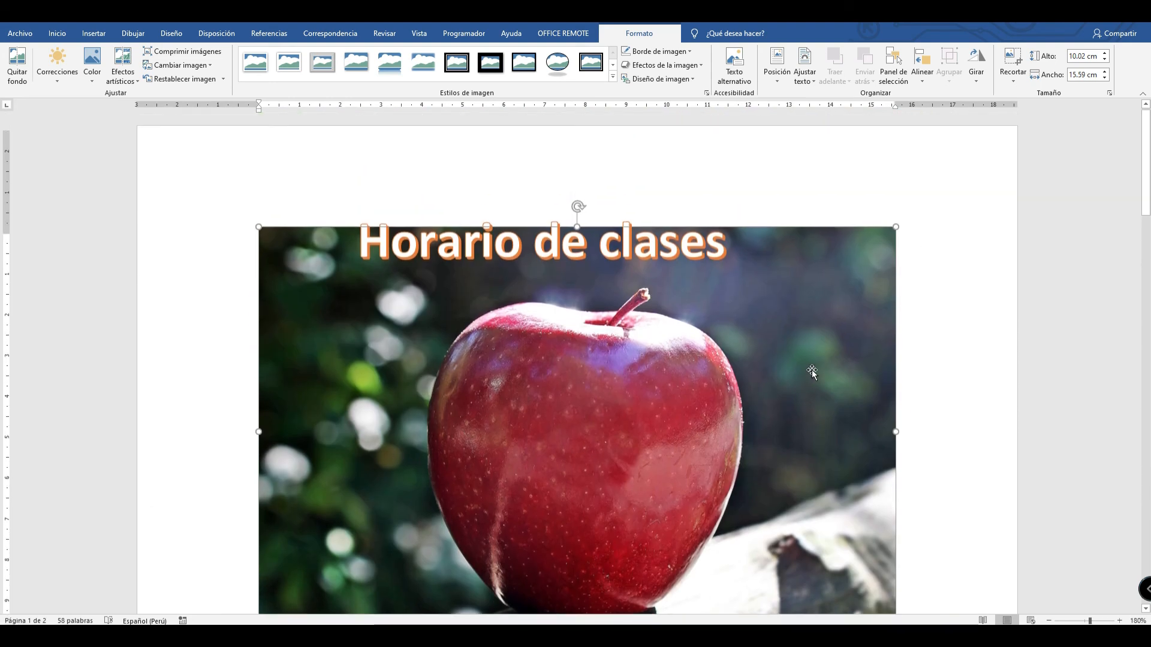
pyautogui.scroll(-2, 776, 243)
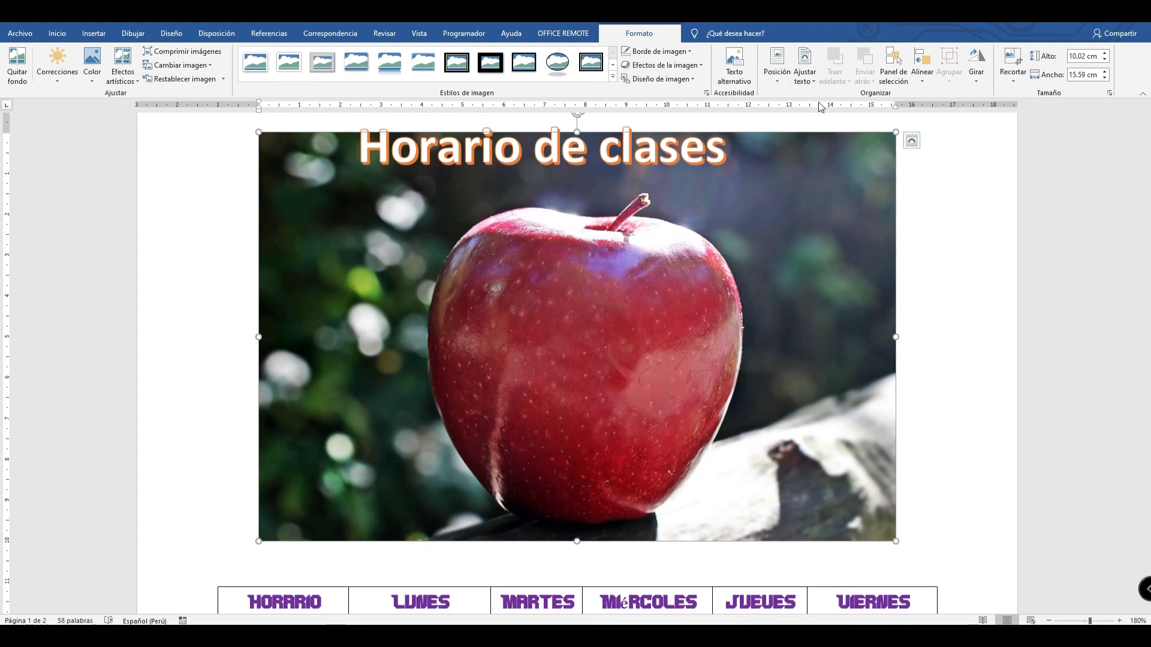
pyautogui.click(805, 66)
pyautogui.click(826, 124)
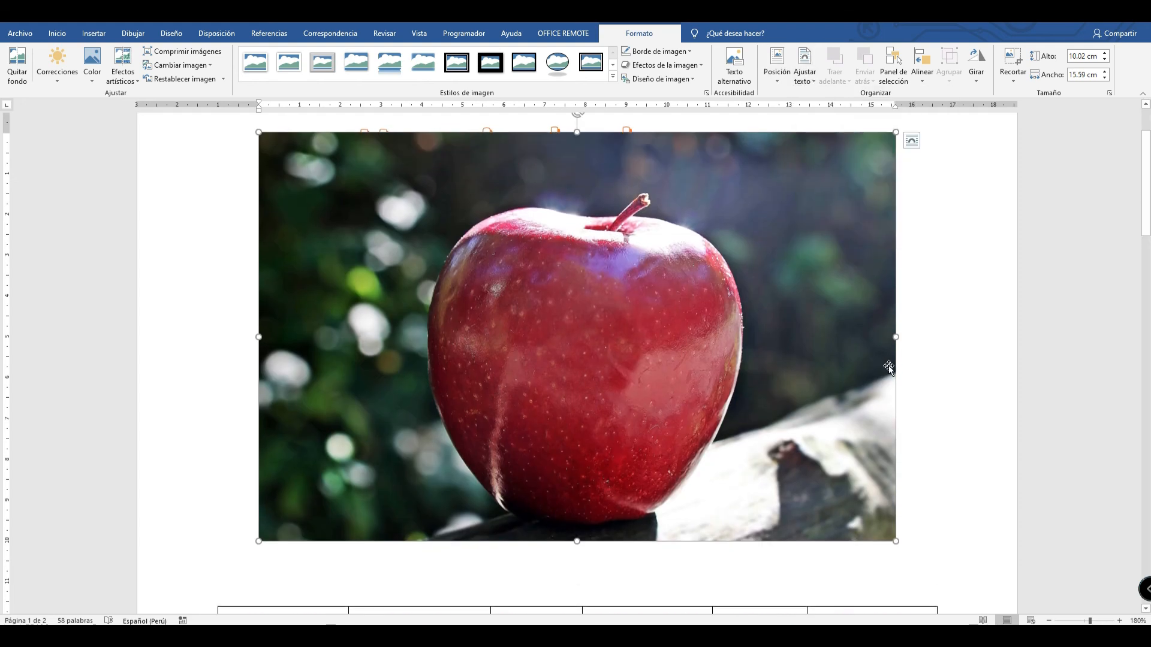
# Shrink the apple picture to 2.94 cm by 4.58 cm and move it into the "MAÑANA" cell under "4 AÑOS".
pyautogui.moveTo(669, 329); pyautogui.dragTo(449, 257)
pyautogui.moveTo(331, 161); pyautogui.dragTo(694, 481)
pyautogui.scroll(-3, 694, 481)
pyautogui.scroll(2, 792, 406)
pyautogui.scroll(-1, 793, 405)
pyautogui.scroll(6, 821, 309)
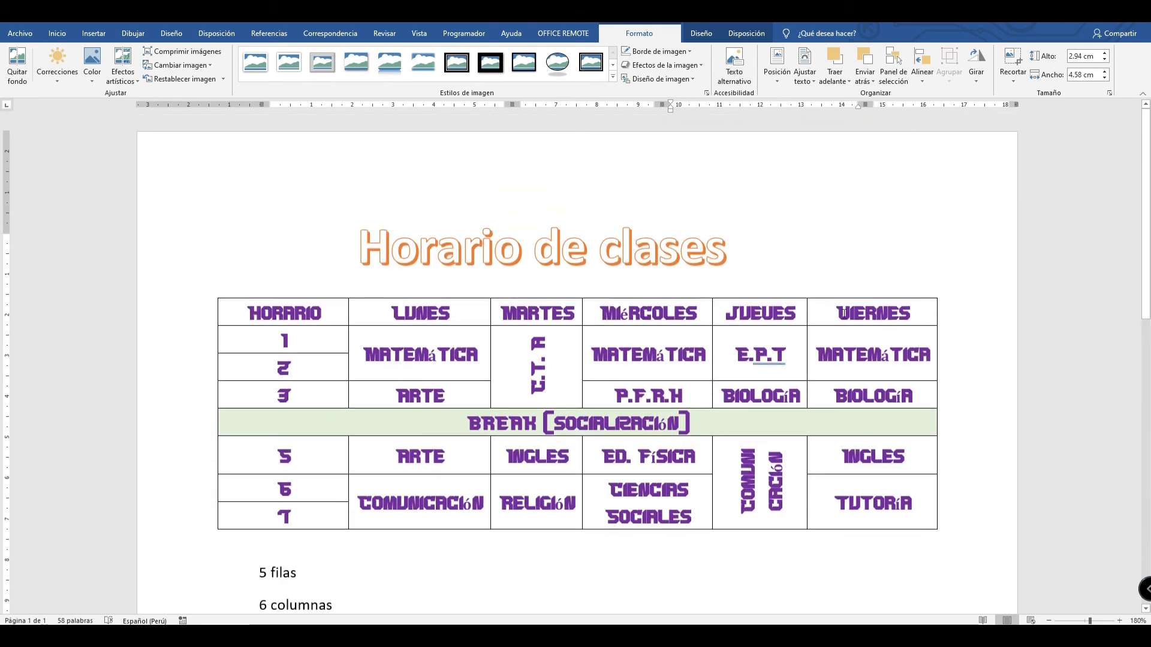
# Apply Cuadrado text wrapping to the apple picture and move it into the "TARDE" cell under "3 AÑOS".
pyautogui.scroll(-1, 844, 312)
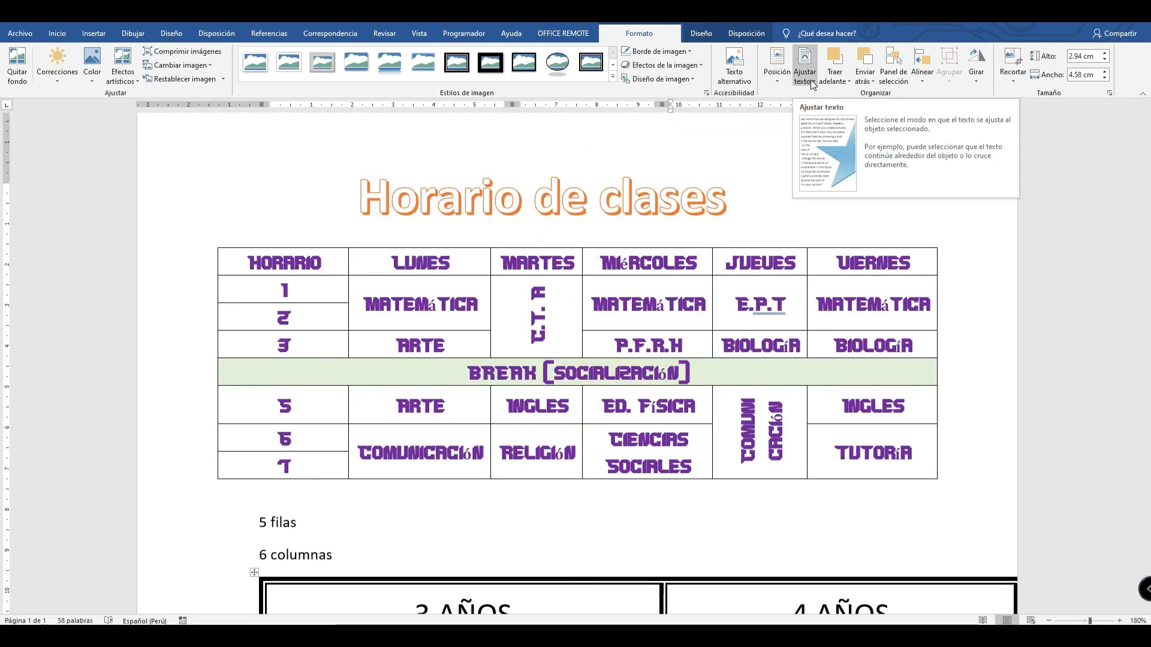
pyautogui.click(812, 82)
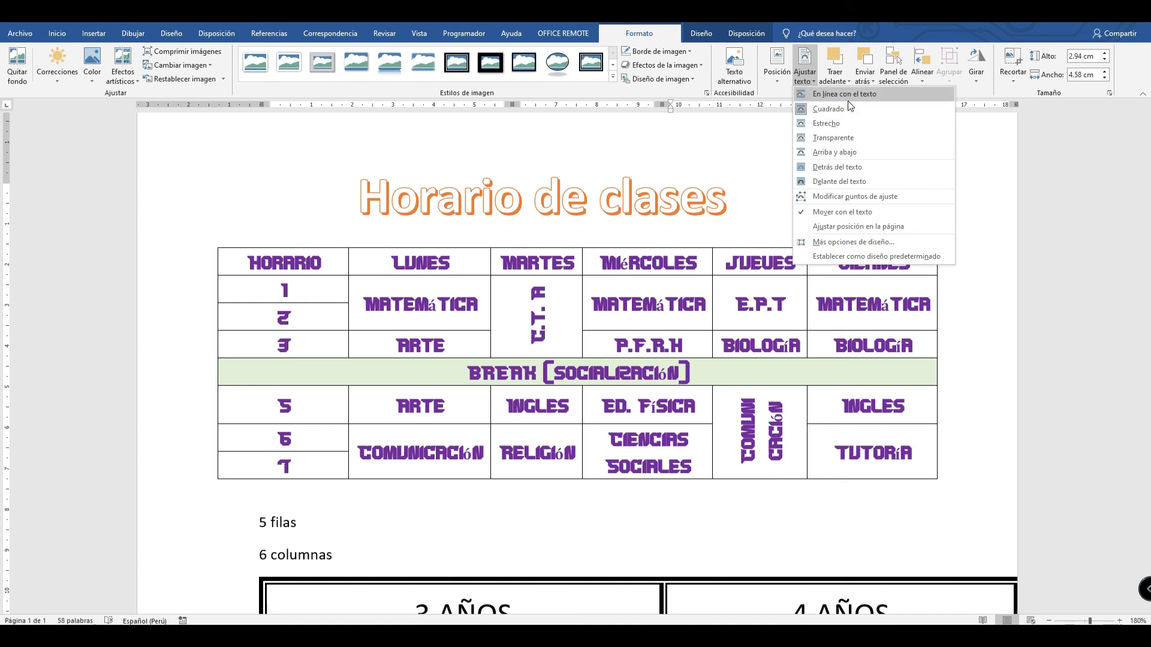
pyautogui.click(830, 109)
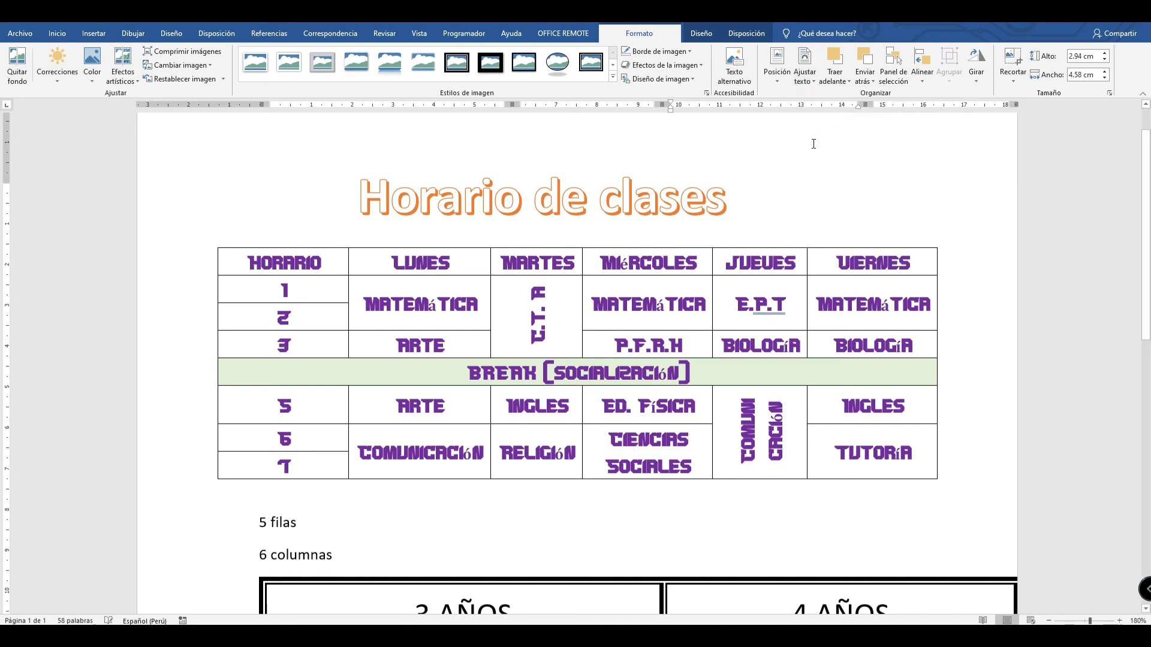
pyautogui.scroll(-6, 803, 300)
pyautogui.moveTo(787, 339); pyautogui.dragTo(656, 309)
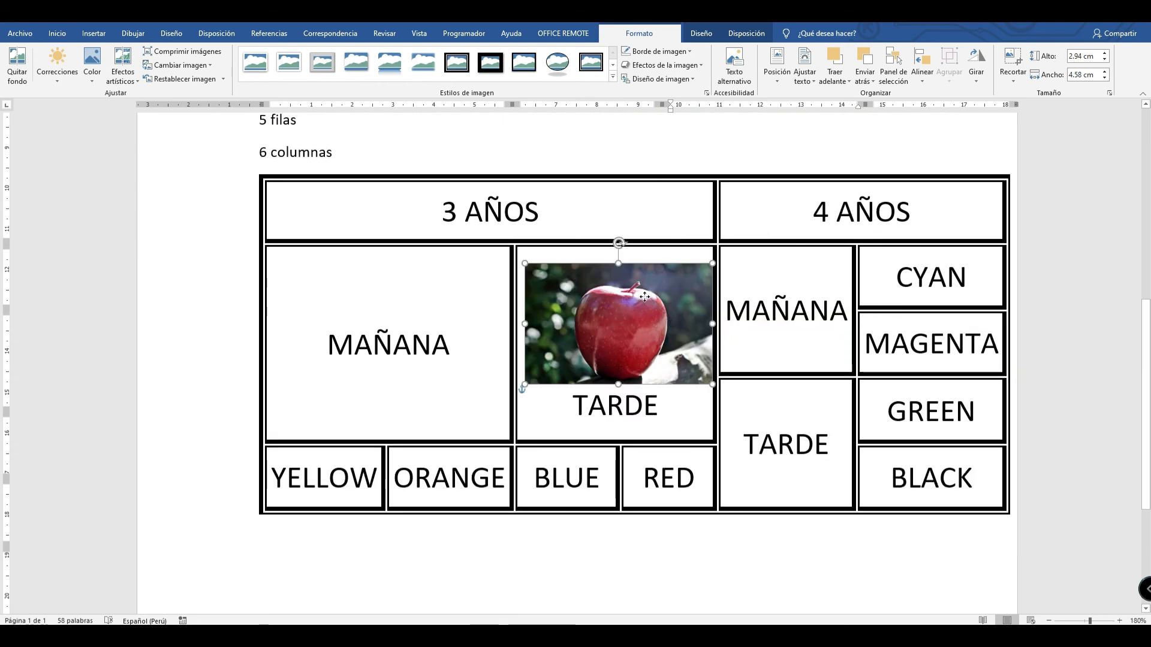
pyautogui.scroll(7, 656, 309)
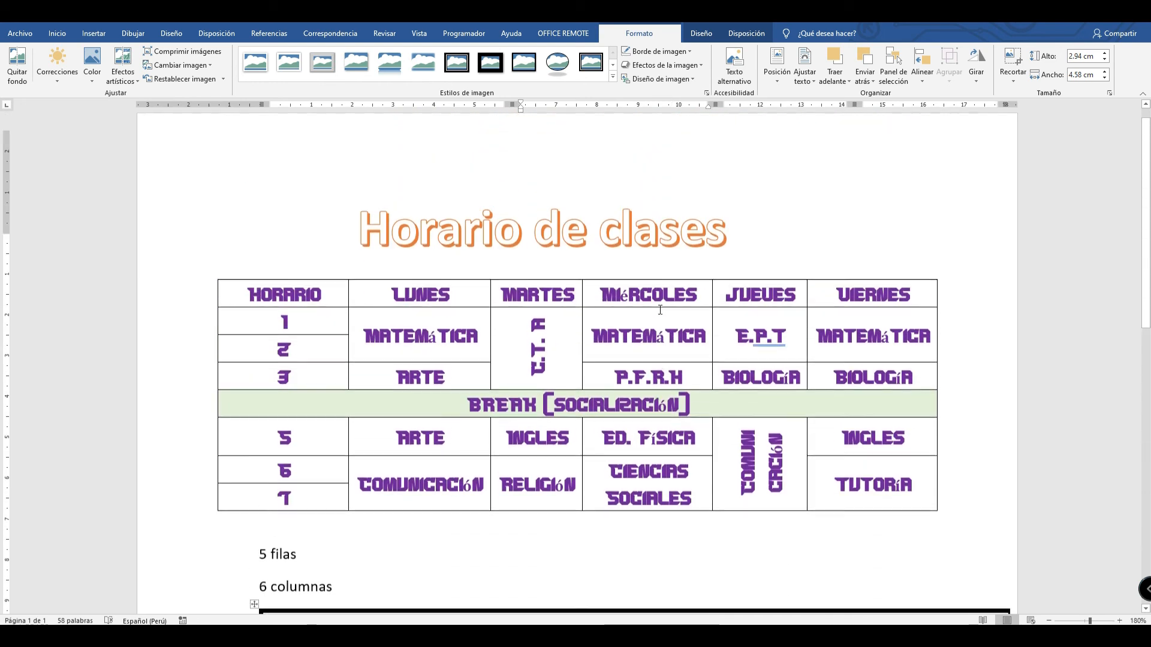
pyautogui.scroll(-2, 307, 424)
pyautogui.click(308, 424)
pyautogui.moveTo(337, 454); pyautogui.dragTo(259, 421)
pyautogui.scroll(3, 320, 413)
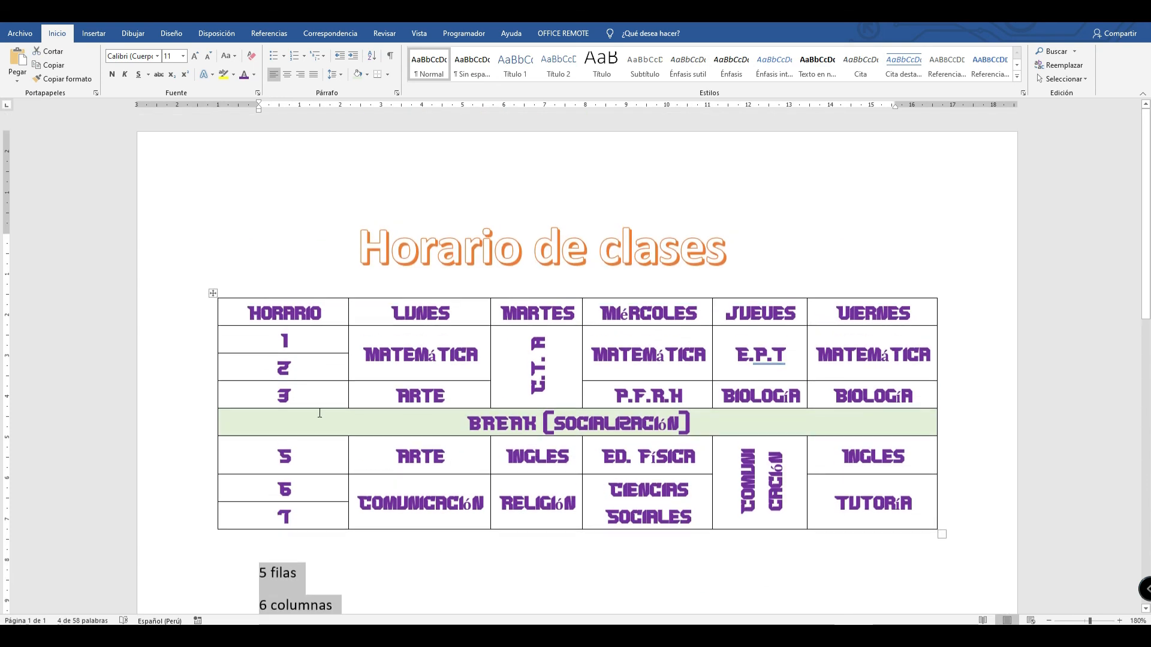
pyautogui.scroll(-3, 320, 413)
pyautogui.click(341, 354)
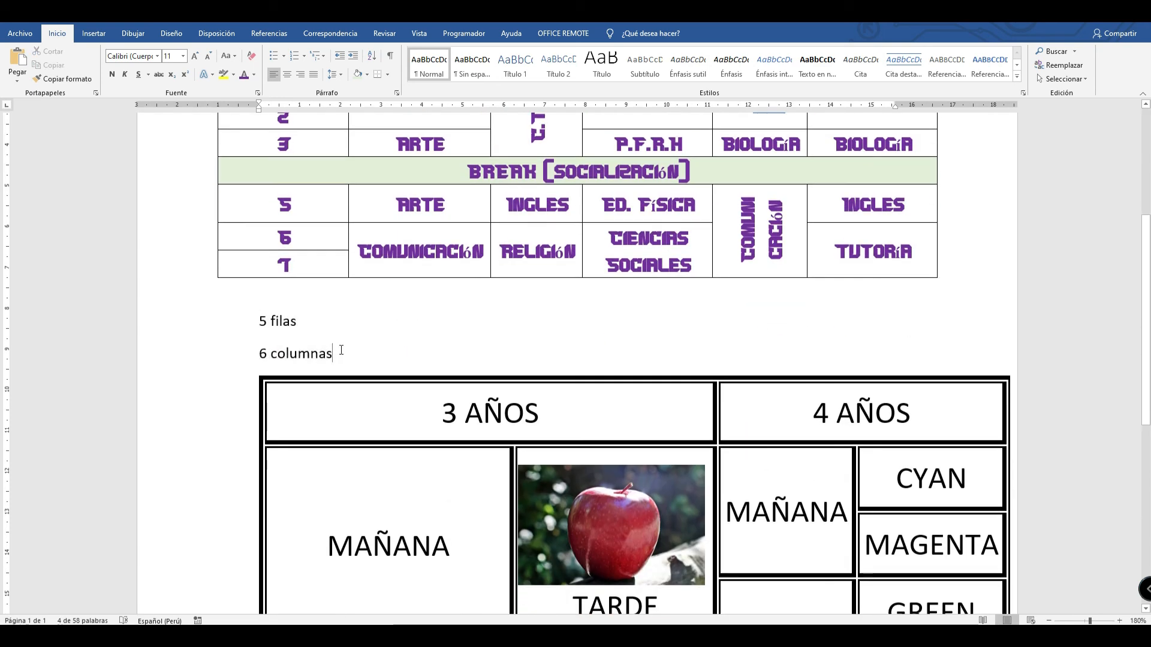
pyautogui.click(428, 410)
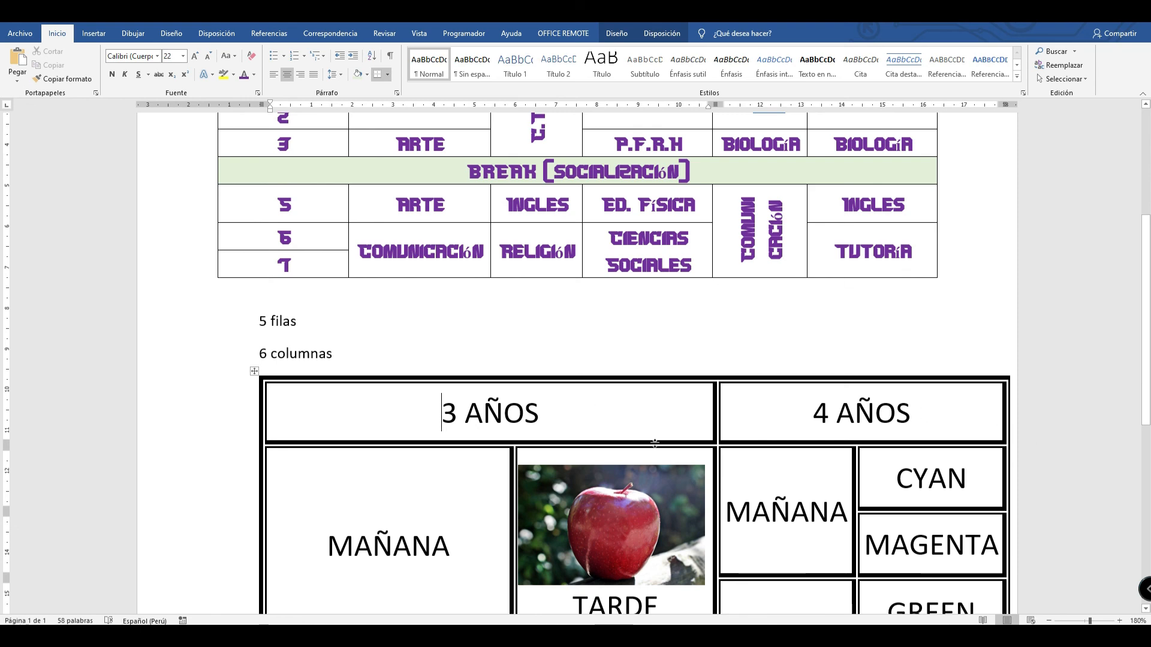
# Move the apple picture from the "TARDE" cell up into the "INGLES" cell under "MARTES" in the timetable.
pyautogui.moveTo(627, 503); pyautogui.dragTo(540, 200)
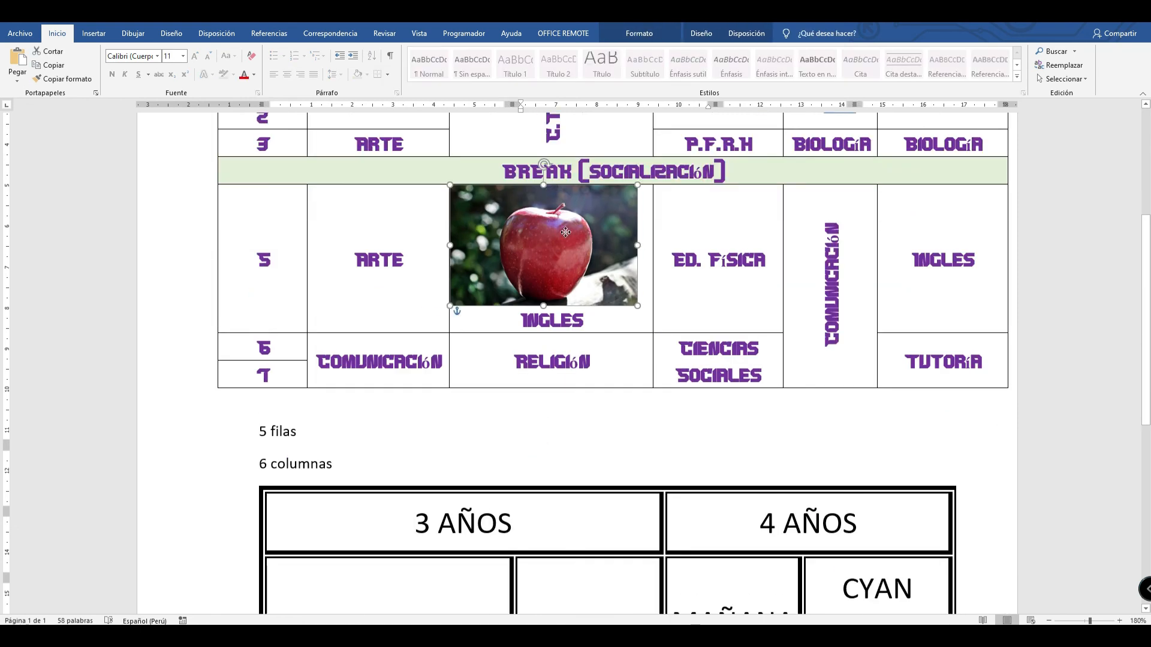
pyautogui.scroll(-3, 565, 232)
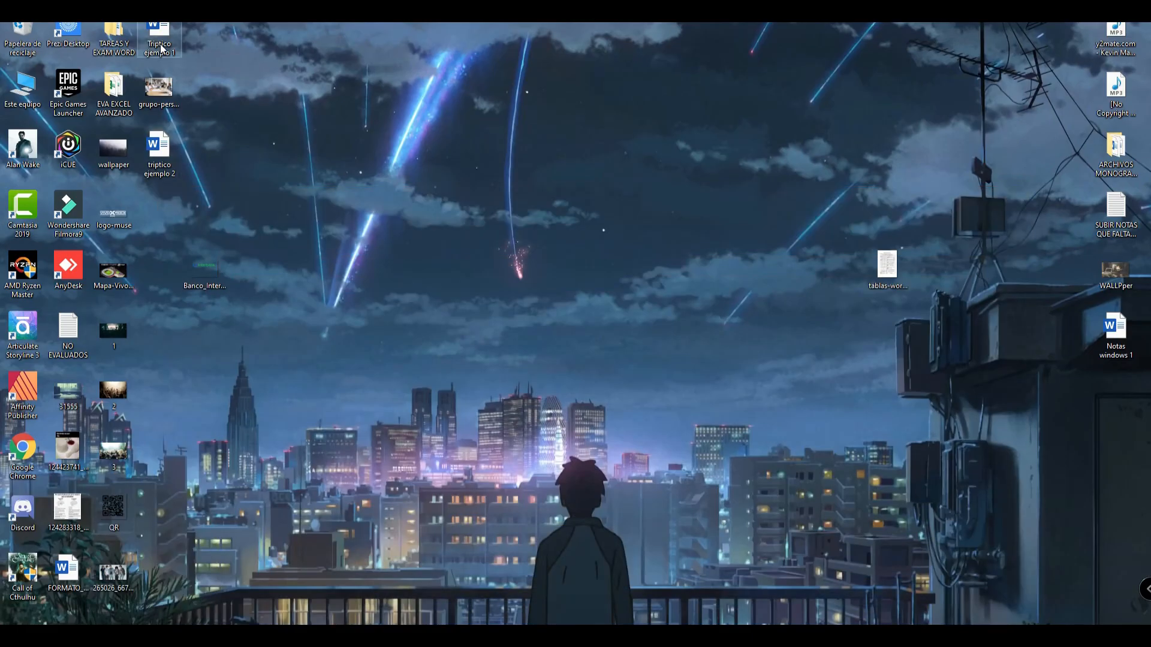
# Open the first "Triptico ejemplo" brochure from the desktop and apply Cuadrado text wrapping to the band photo.
pyautogui.doubleClick(159, 42)
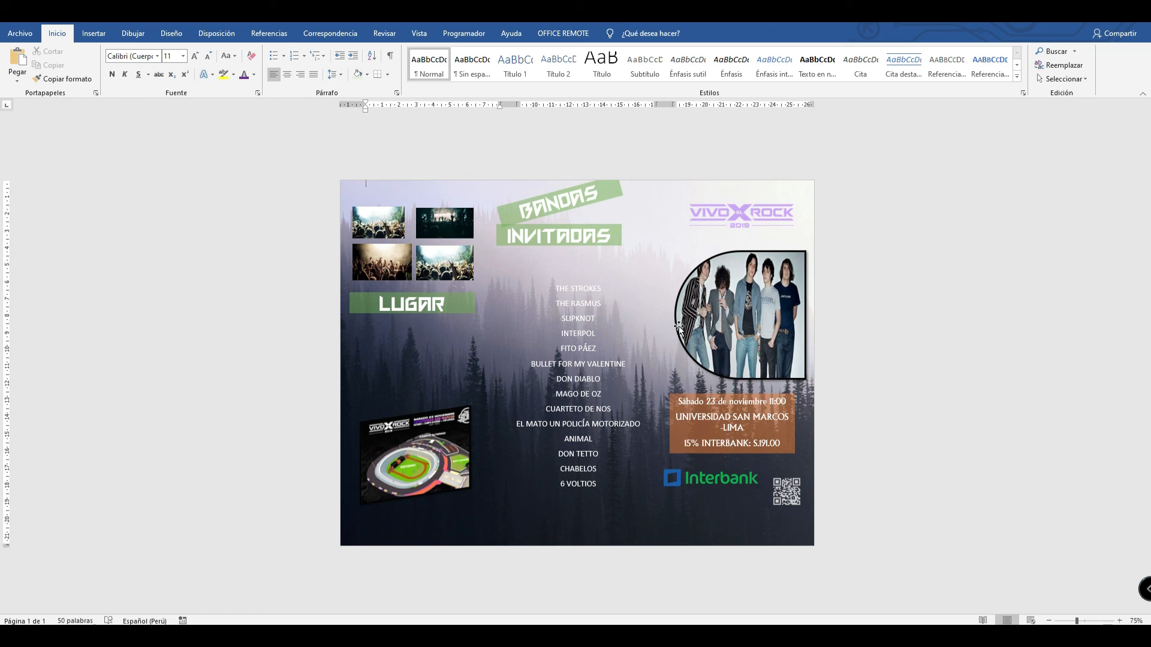
pyautogui.click(725, 312)
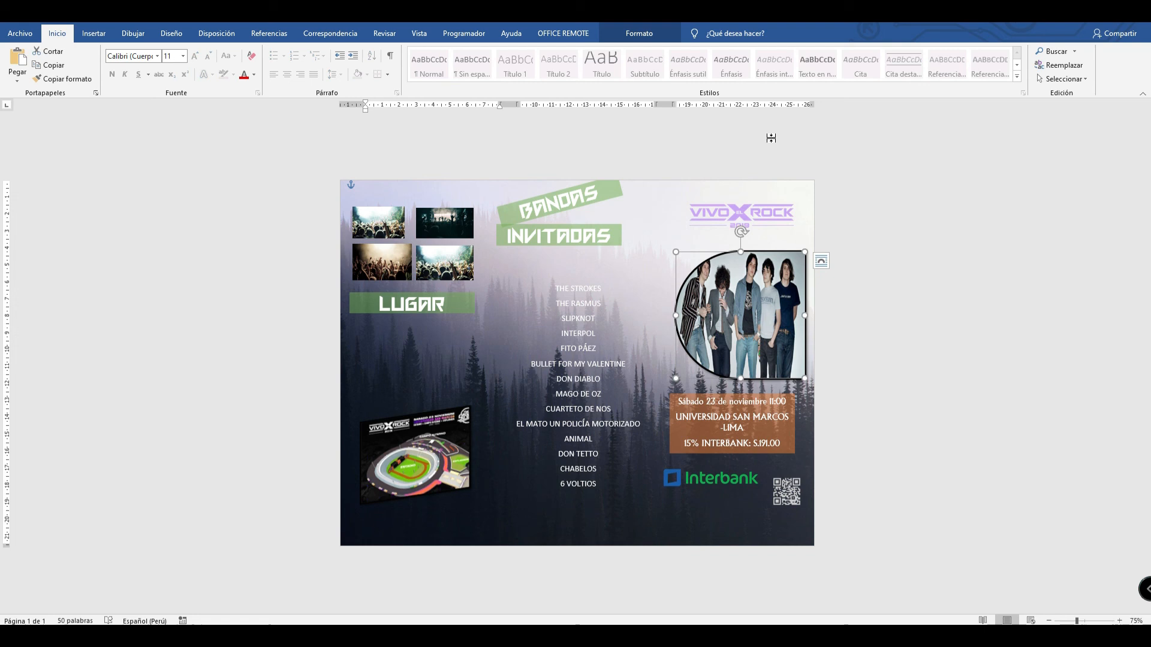
pyautogui.click(639, 33)
pyautogui.click(806, 72)
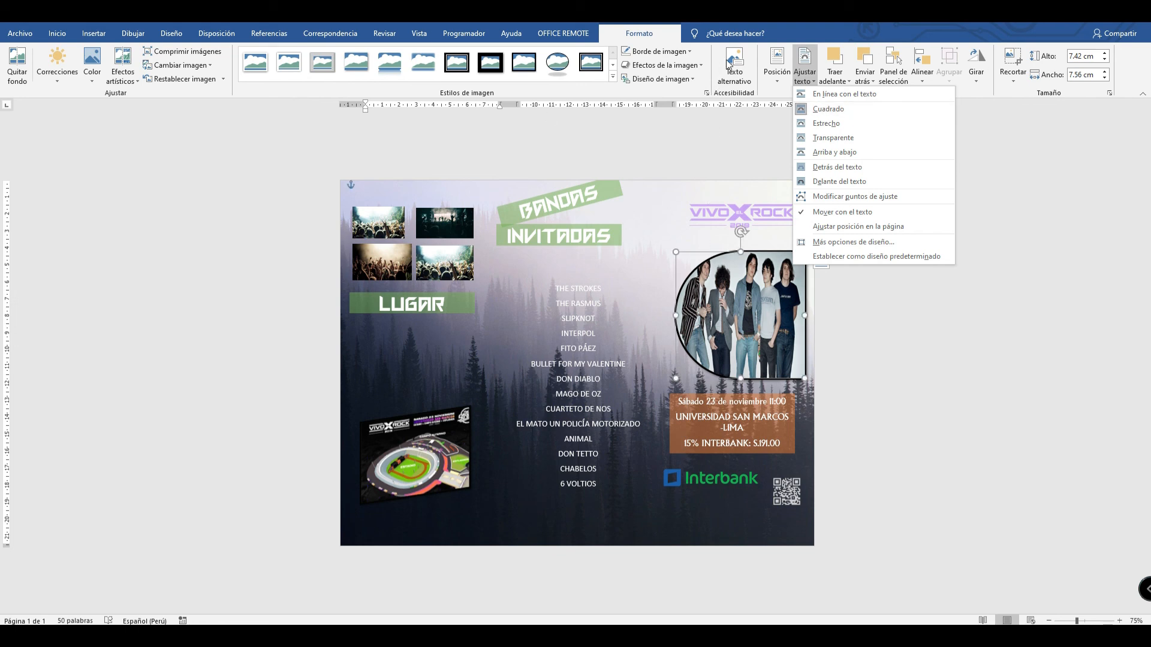
pyautogui.click(803, 108)
pyautogui.click(929, 290)
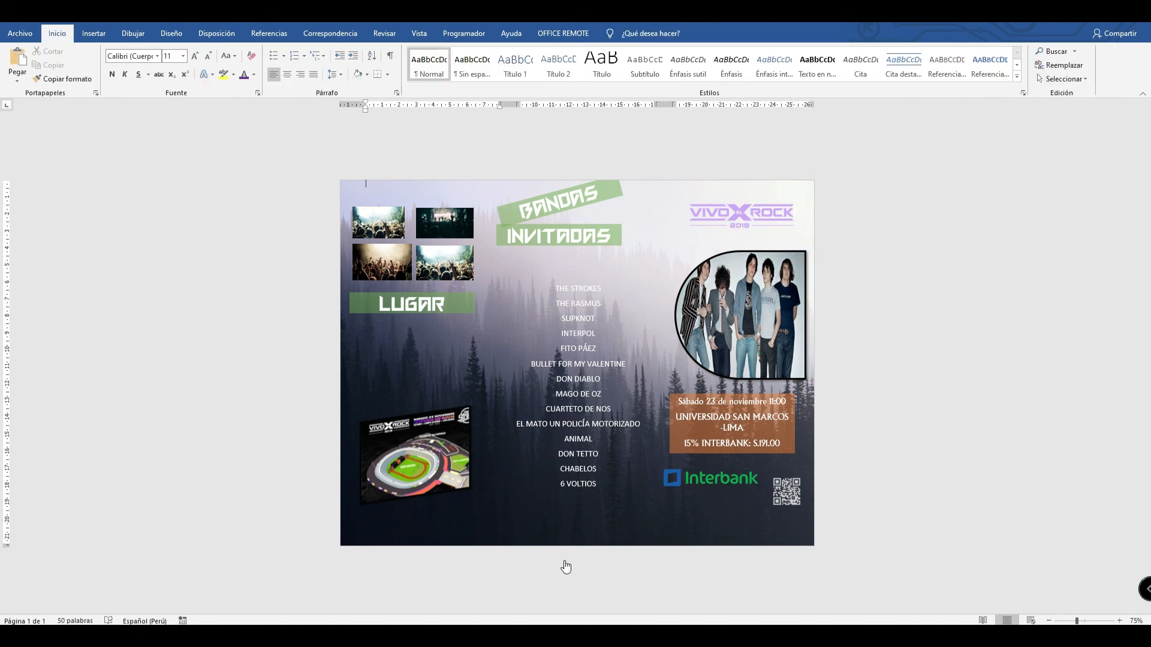